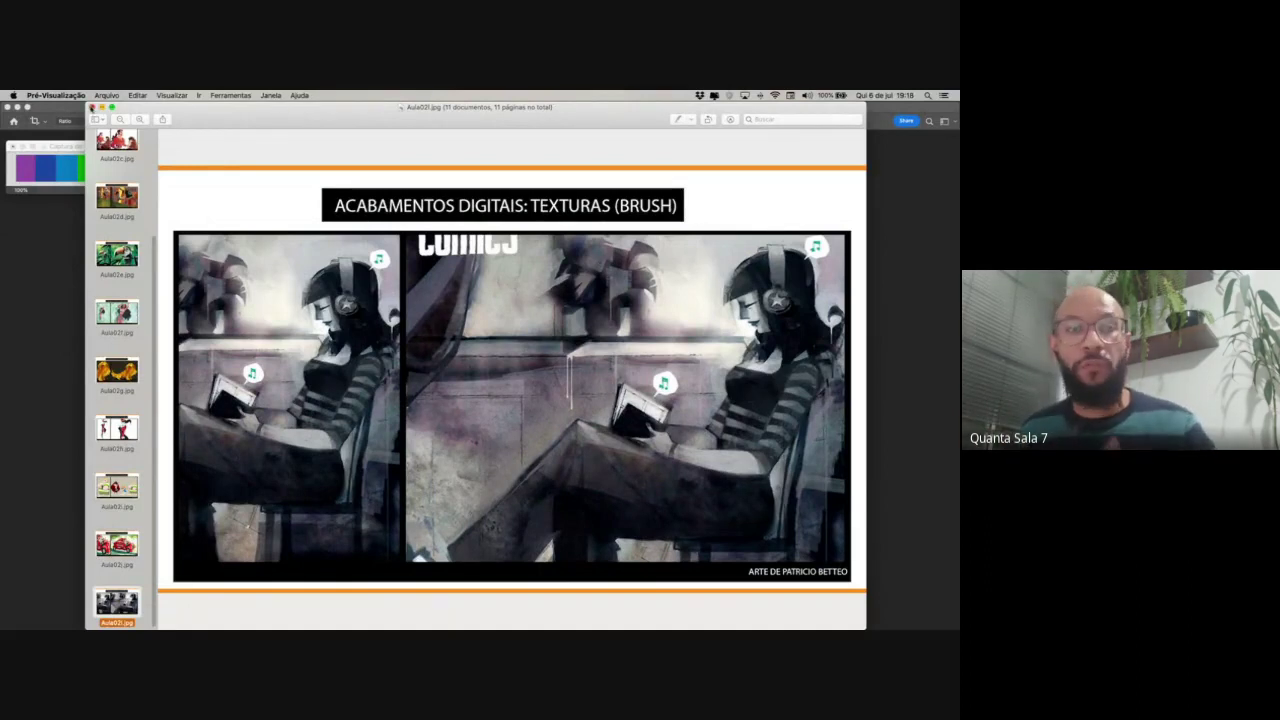
- Close the reference image preview, and arrange the sketch window, the tools and the History panel side by side
{"action": "left_click", "coordinate": [91, 106]}
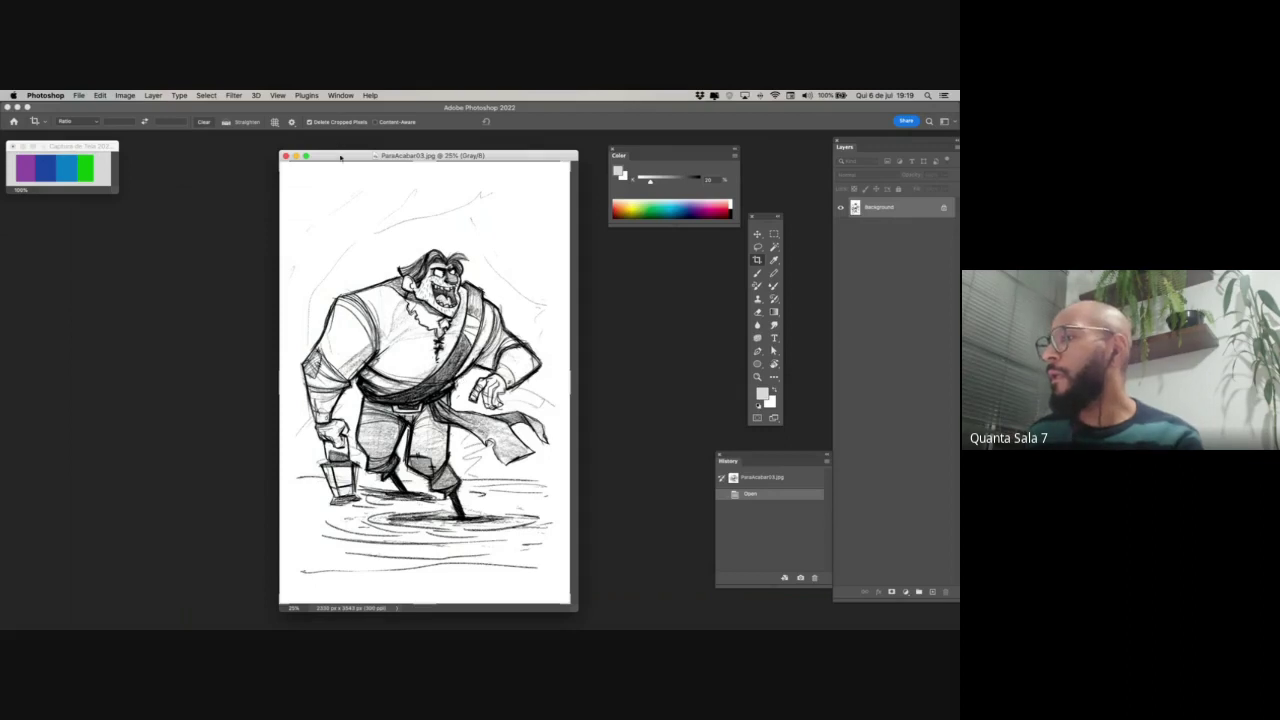
{"action": "left_click_drag", "start_coordinate": [340, 157], "coordinate": [321, 138]}
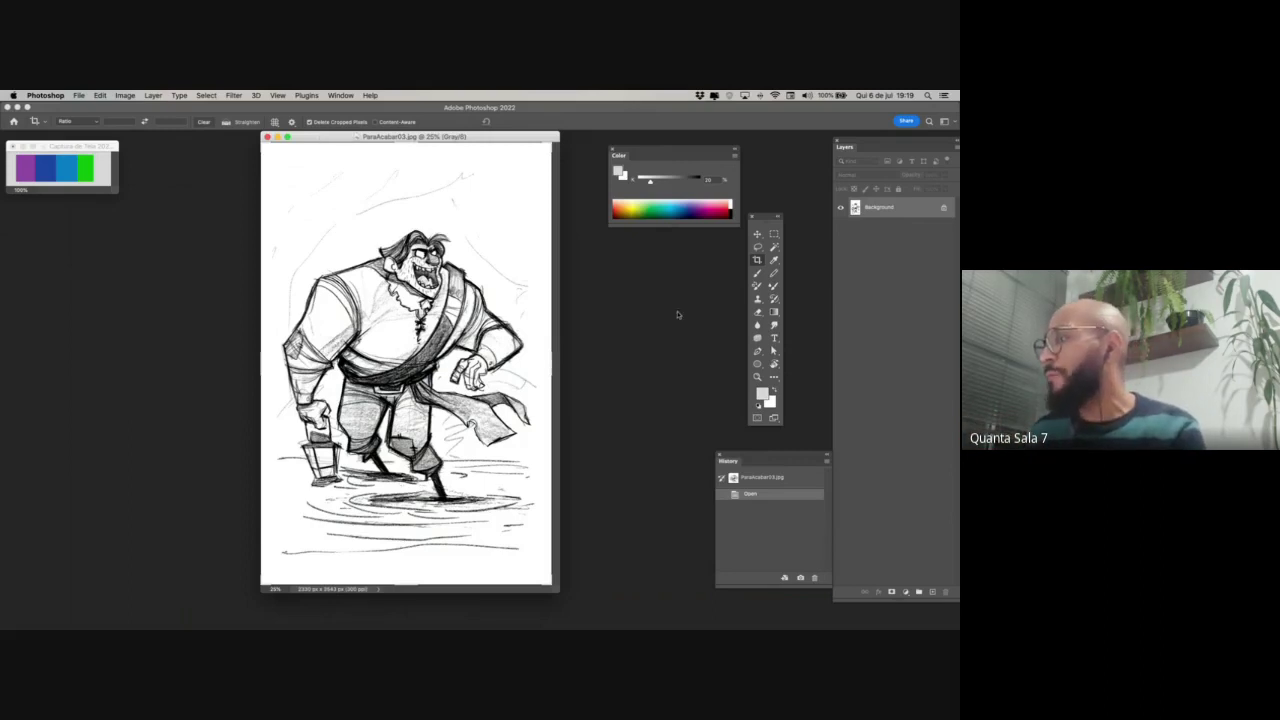
{"action": "left_click_drag", "start_coordinate": [770, 218], "coordinate": [95, 250]}
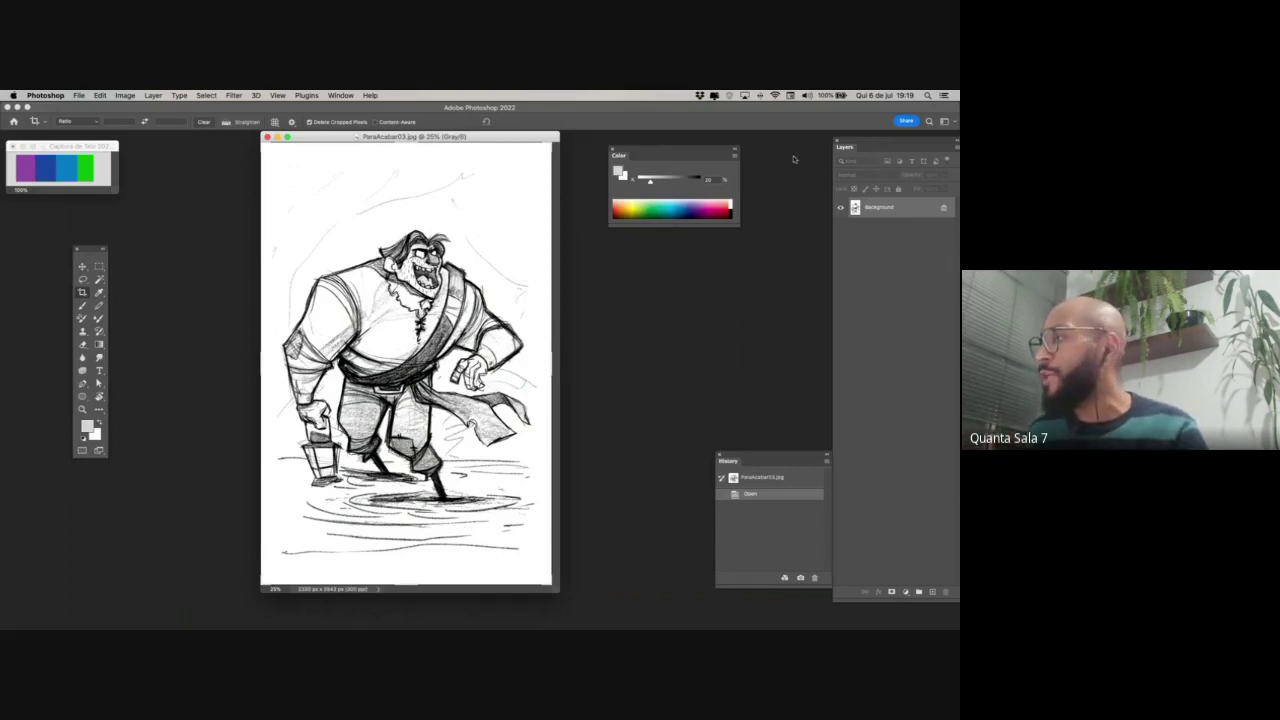
{"action": "mouse_move", "coordinate": [846, 149]}
{"action": "left_mouse_down"}
{"action": "mouse_move", "coordinate": [798, 151]}
{"action": "mouse_move", "coordinate": [844, 150]}
{"action": "left_mouse_up"}
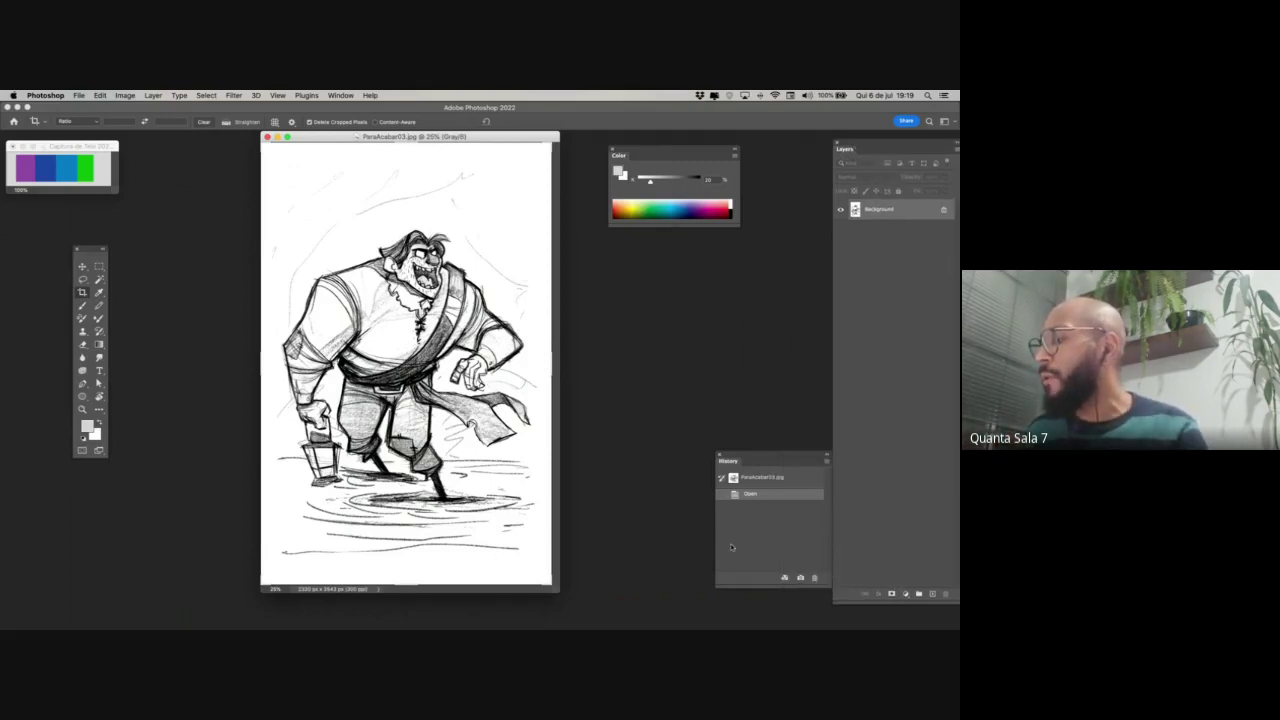
{"action": "left_click_drag", "start_coordinate": [751, 454], "coordinate": [665, 323]}
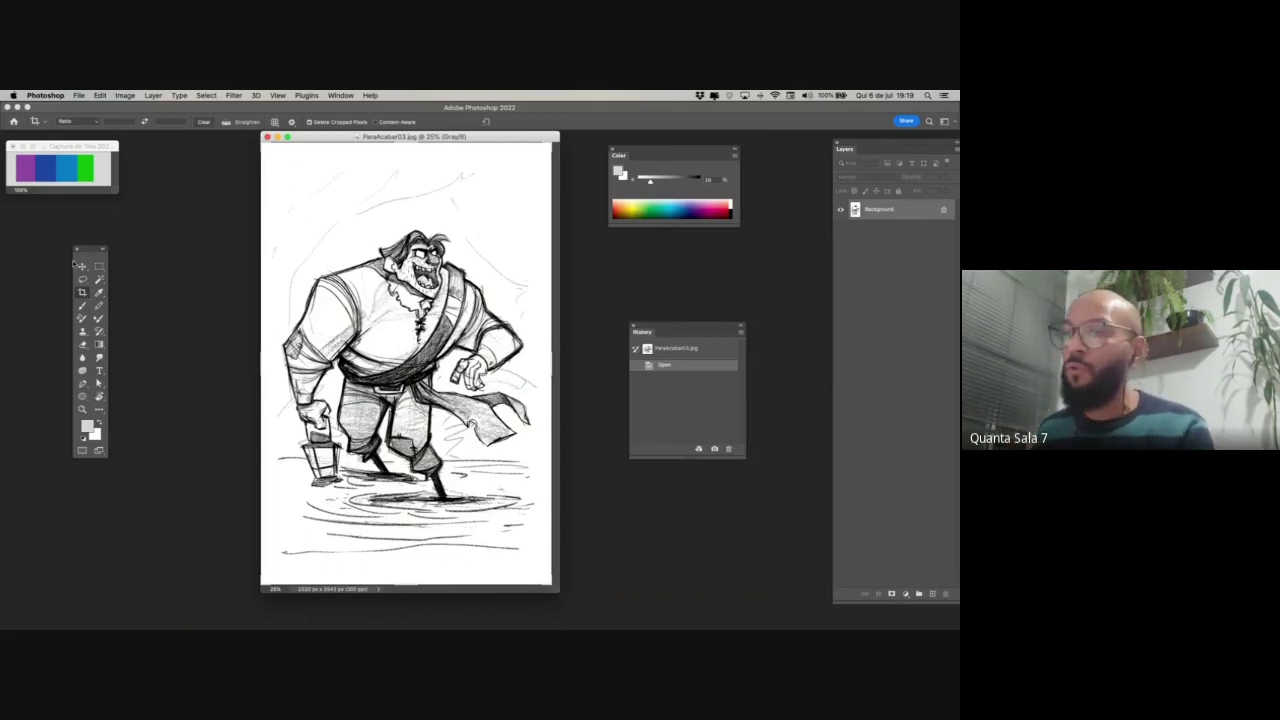
{"action": "left_click_drag", "start_coordinate": [88, 250], "coordinate": [462, 246]}
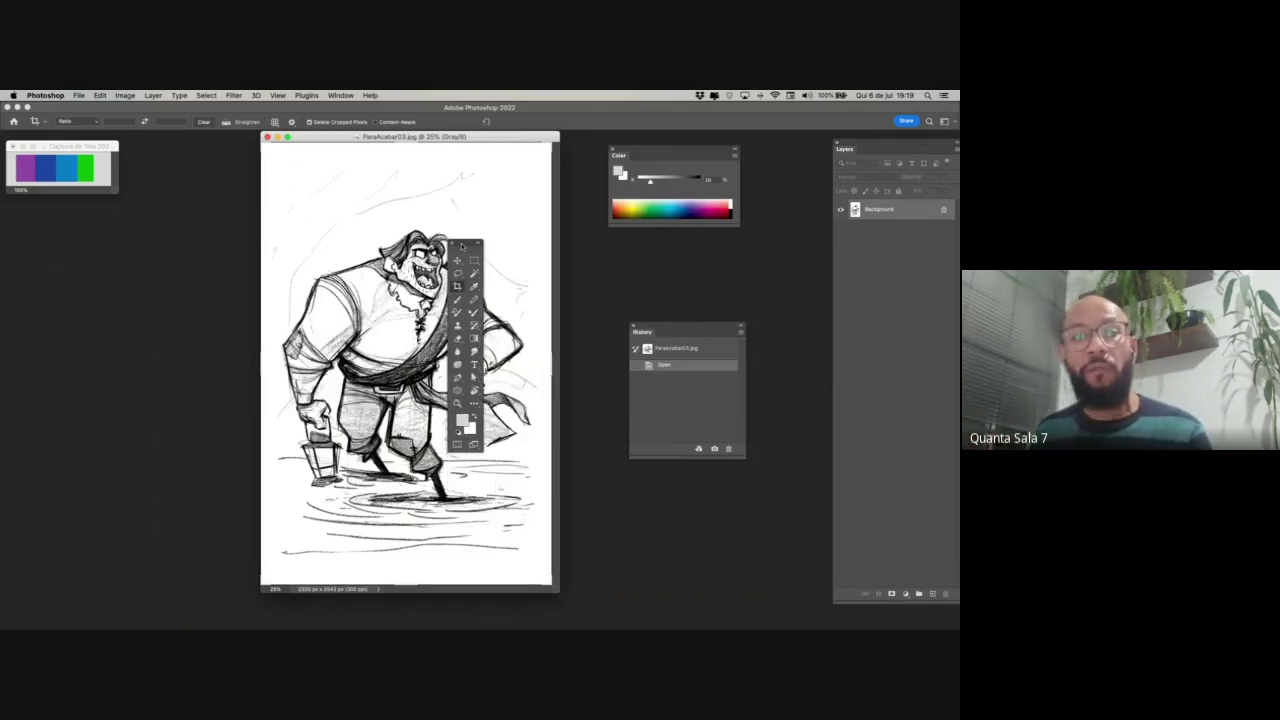
{"action": "left_click_drag", "start_coordinate": [462, 246], "coordinate": [542, 252]}
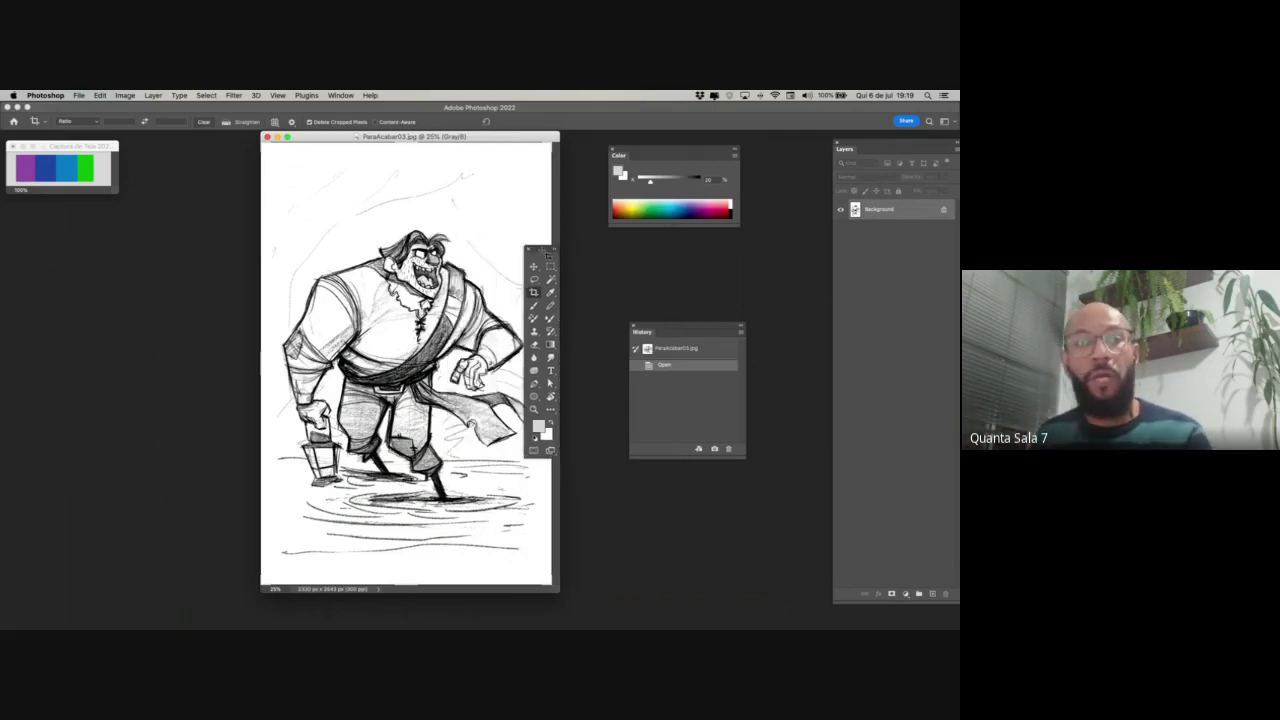
{"action": "left_click_drag", "start_coordinate": [490, 138], "coordinate": [369, 139]}
- Try rectangular marquee selections around the character's legs, the bucket and the upper body, clearing each selection
{"action": "key", "text": "m"}
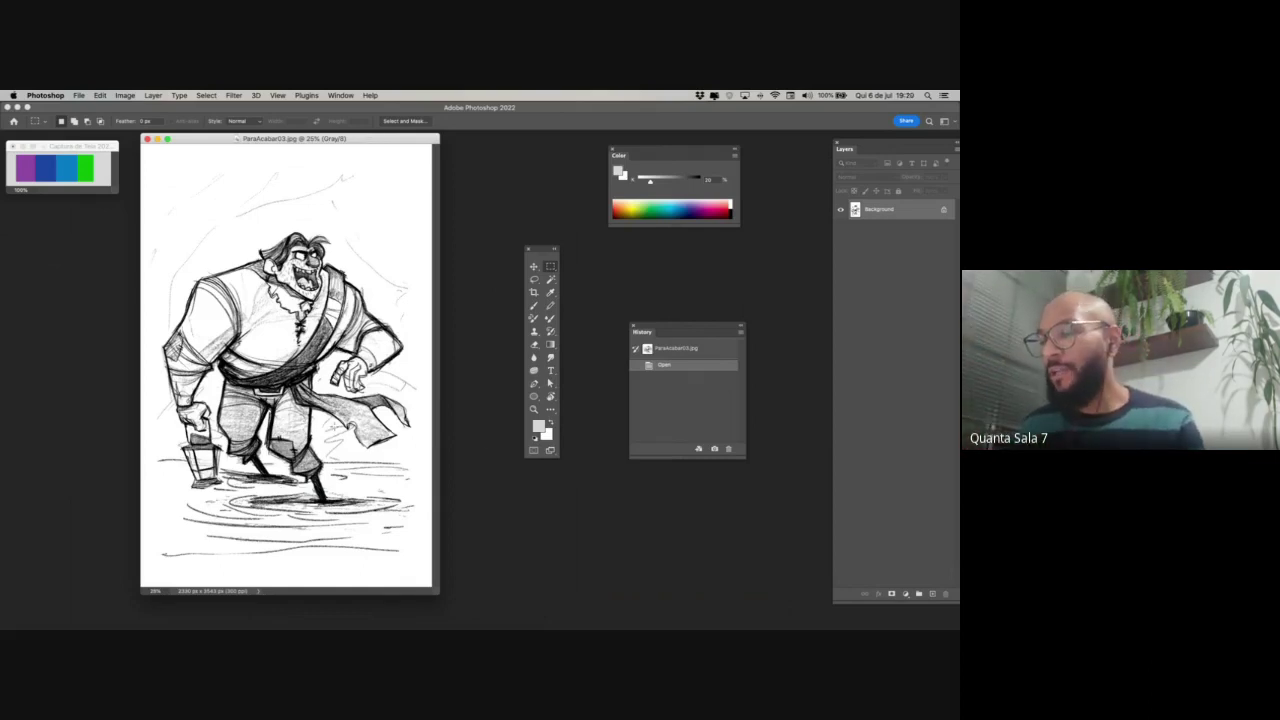
{"action": "mouse_move", "coordinate": [345, 440]}
{"action": "left_mouse_down"}
{"action": "mouse_move", "coordinate": [180, 504]}
{"action": "mouse_move", "coordinate": [190, 519]}
{"action": "left_mouse_up"}
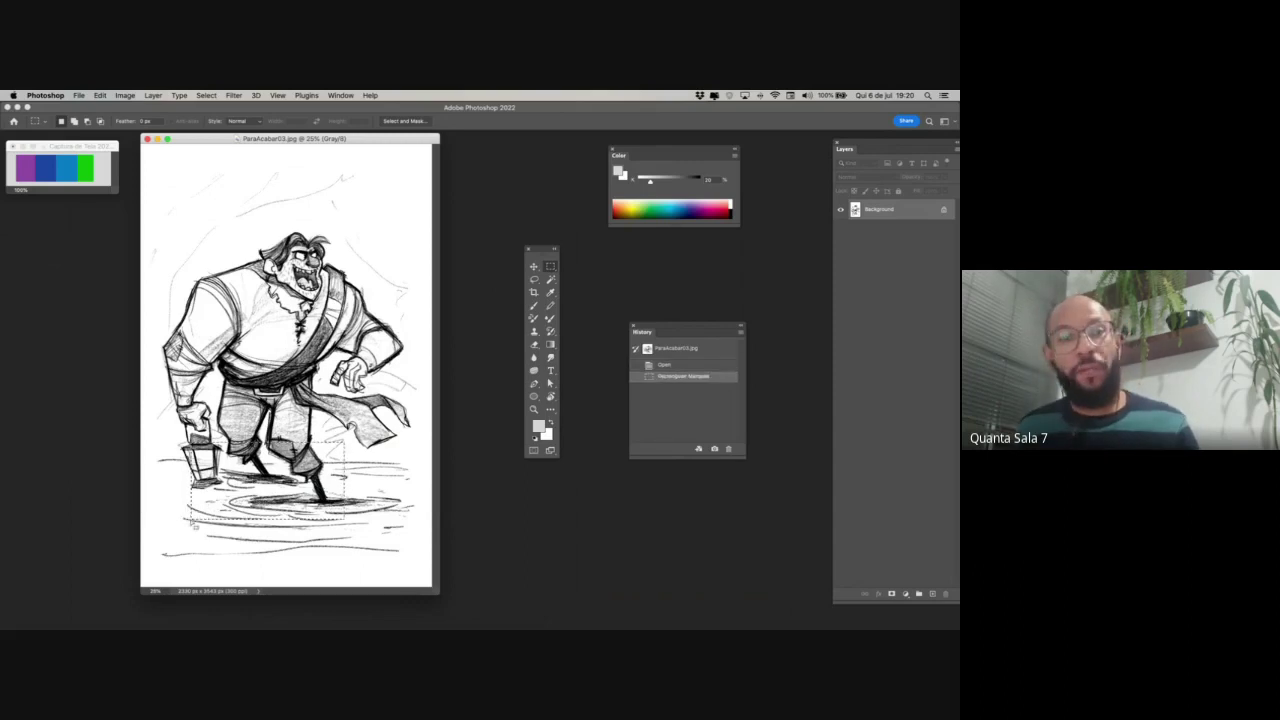
{"action": "key", "text": "super+d"}
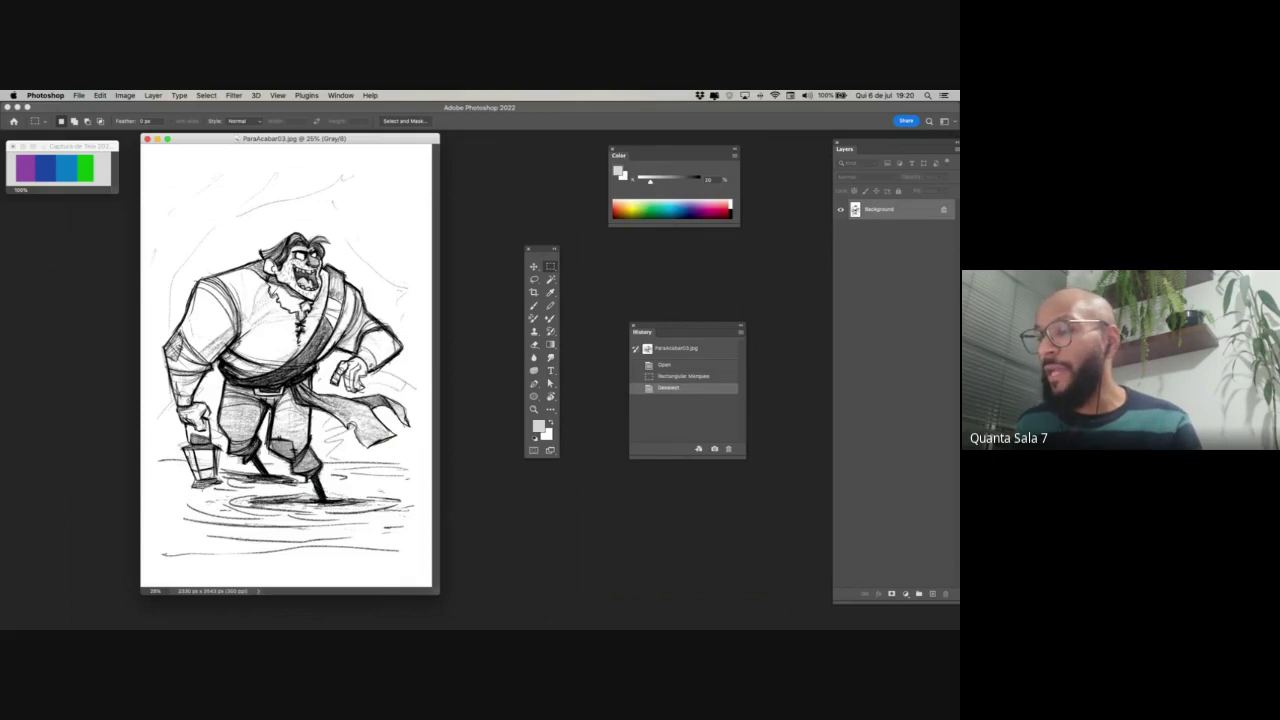
{"action": "mouse_move", "coordinate": [184, 421]}
{"action": "left_mouse_down"}
{"action": "mouse_move", "coordinate": [228, 488]}
{"action": "mouse_move", "coordinate": [230, 518]}
{"action": "left_mouse_up"}
{"action": "left_click_drag", "start_coordinate": [214, 491], "coordinate": [210, 488]}
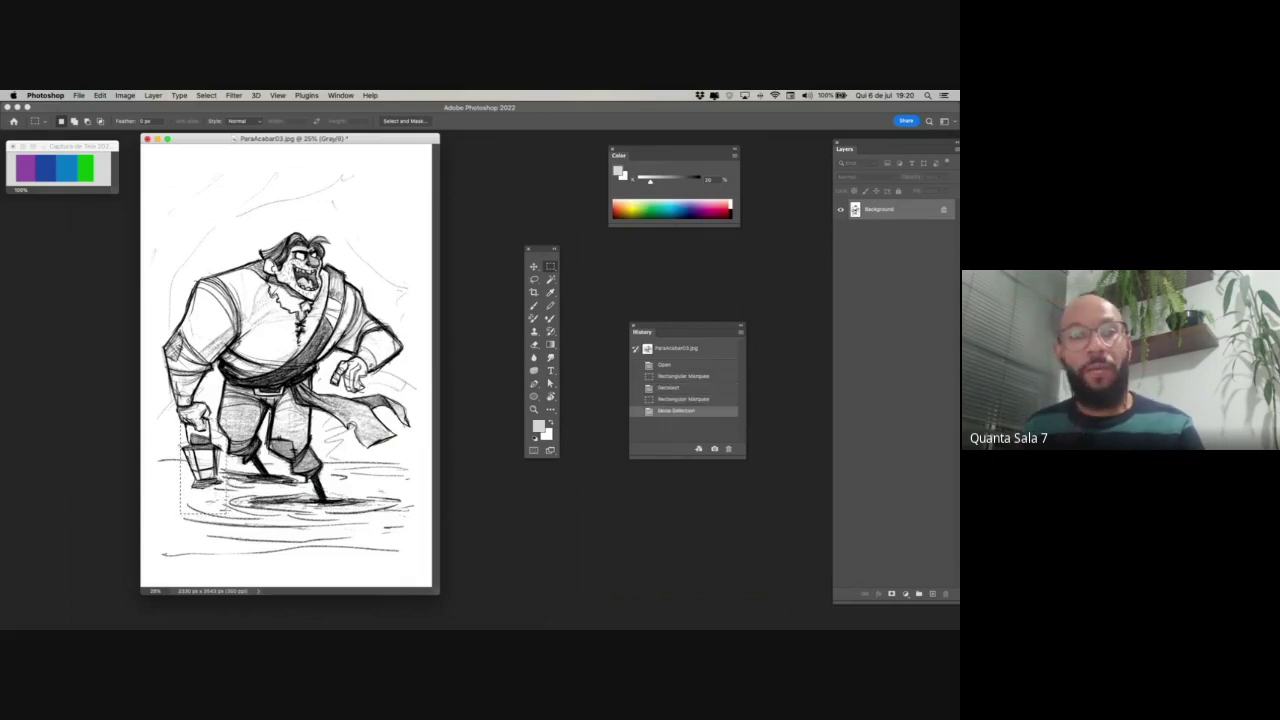
{"action": "key", "text": "super+Tab"}
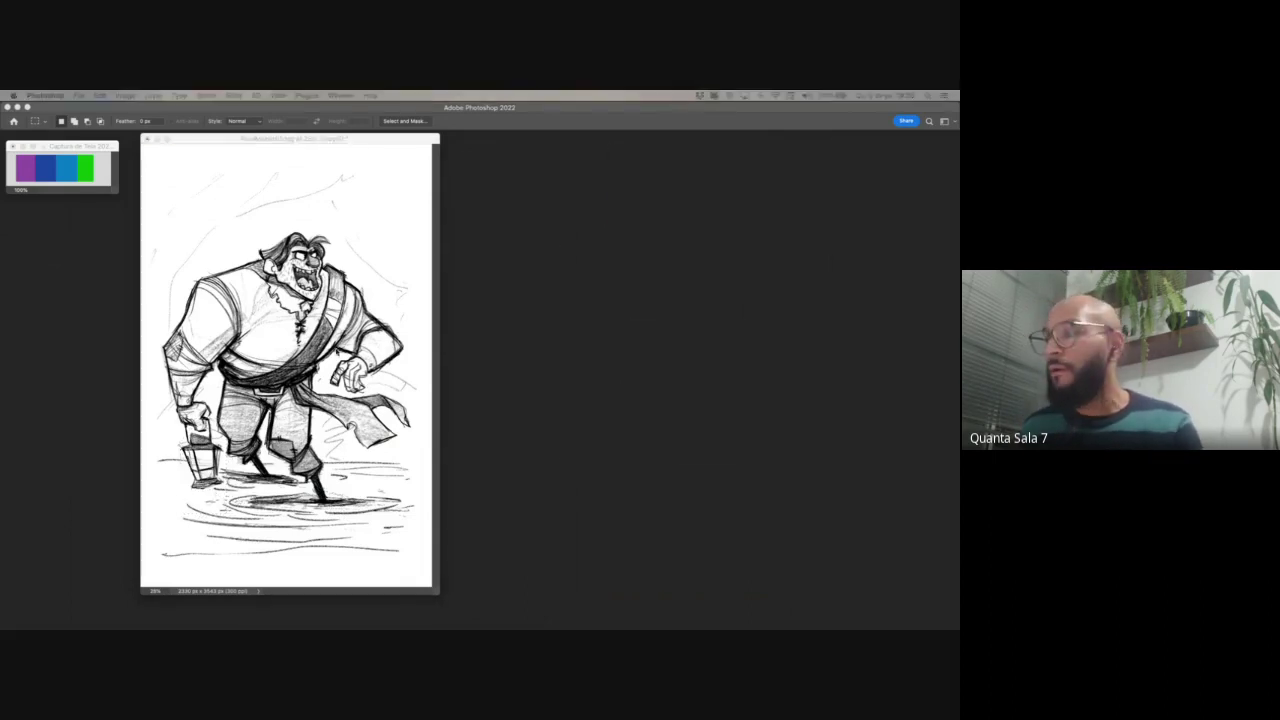
{"action": "key", "text": "super+Tab"}
{"action": "left_click_drag", "start_coordinate": [200, 140], "coordinate": [390, 316]}
{"action": "key", "text": "super+d"}
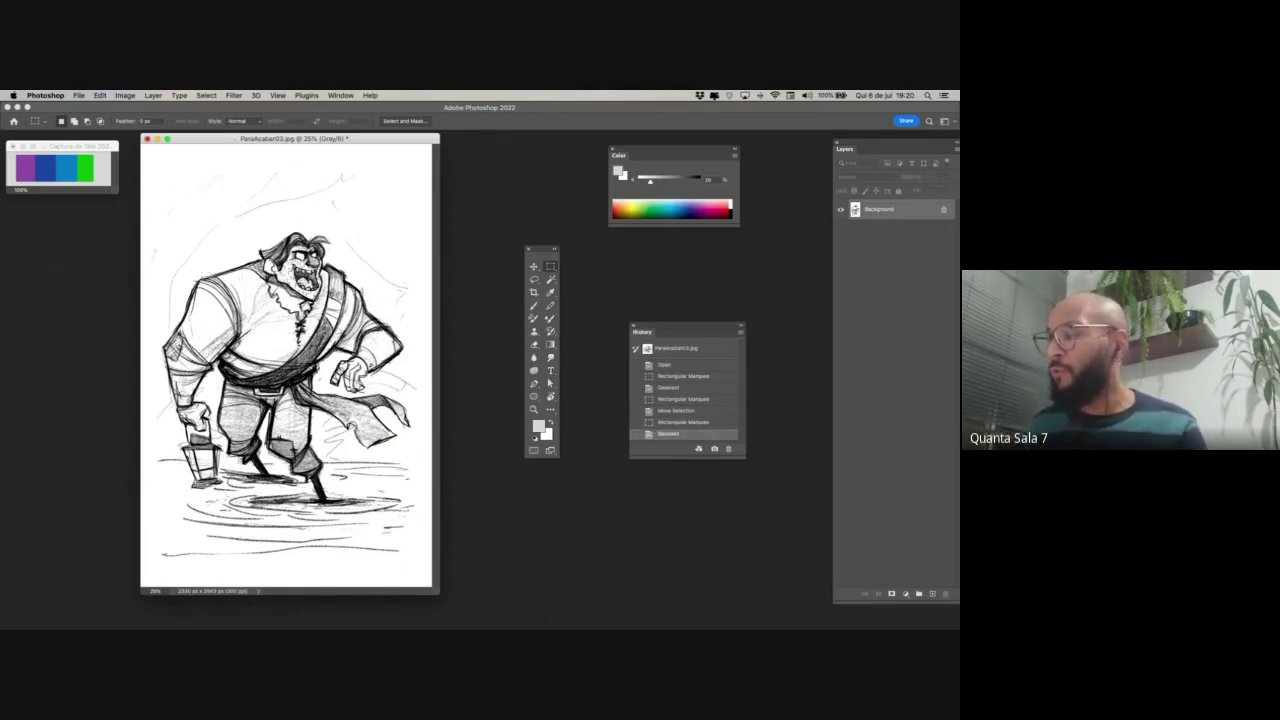
- Add a new empty layer above the Background sketch
{"action": "left_click", "coordinate": [932, 594]}
{"action": "left_click", "coordinate": [125, 95]}
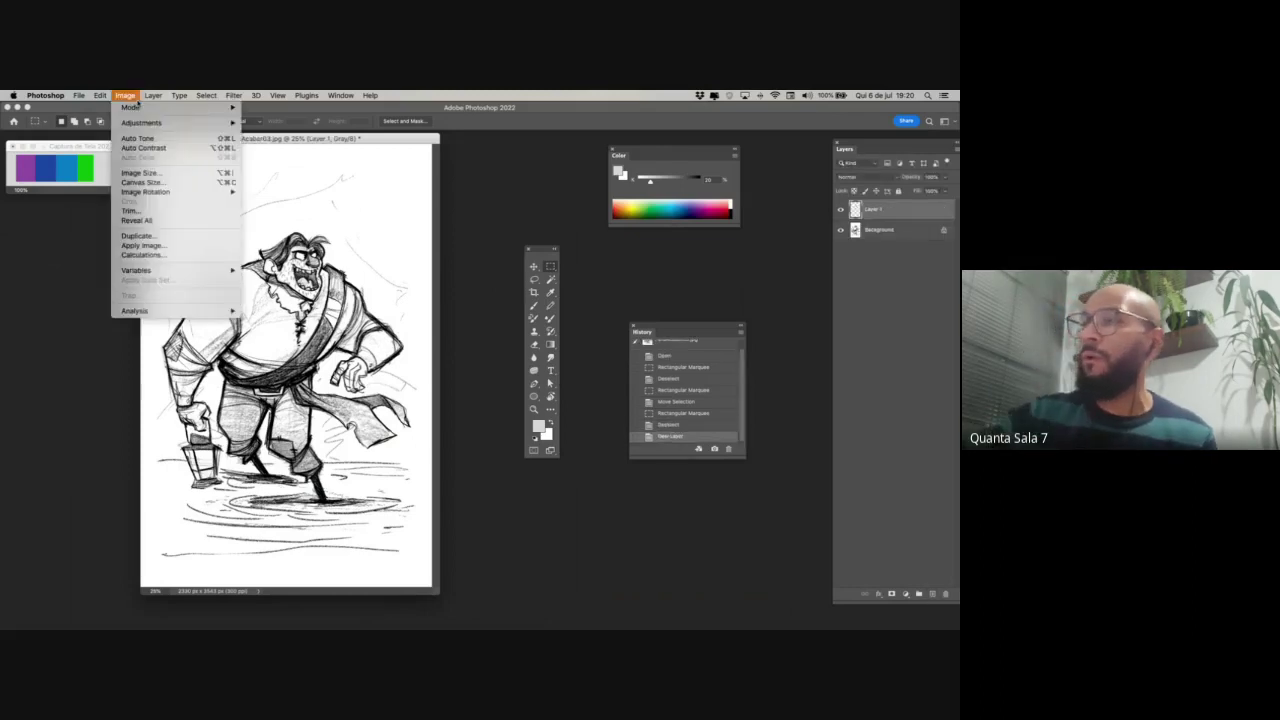
{"action": "mouse_move", "coordinate": [135, 107]}
{"action": "left_click", "coordinate": [373, 263]}
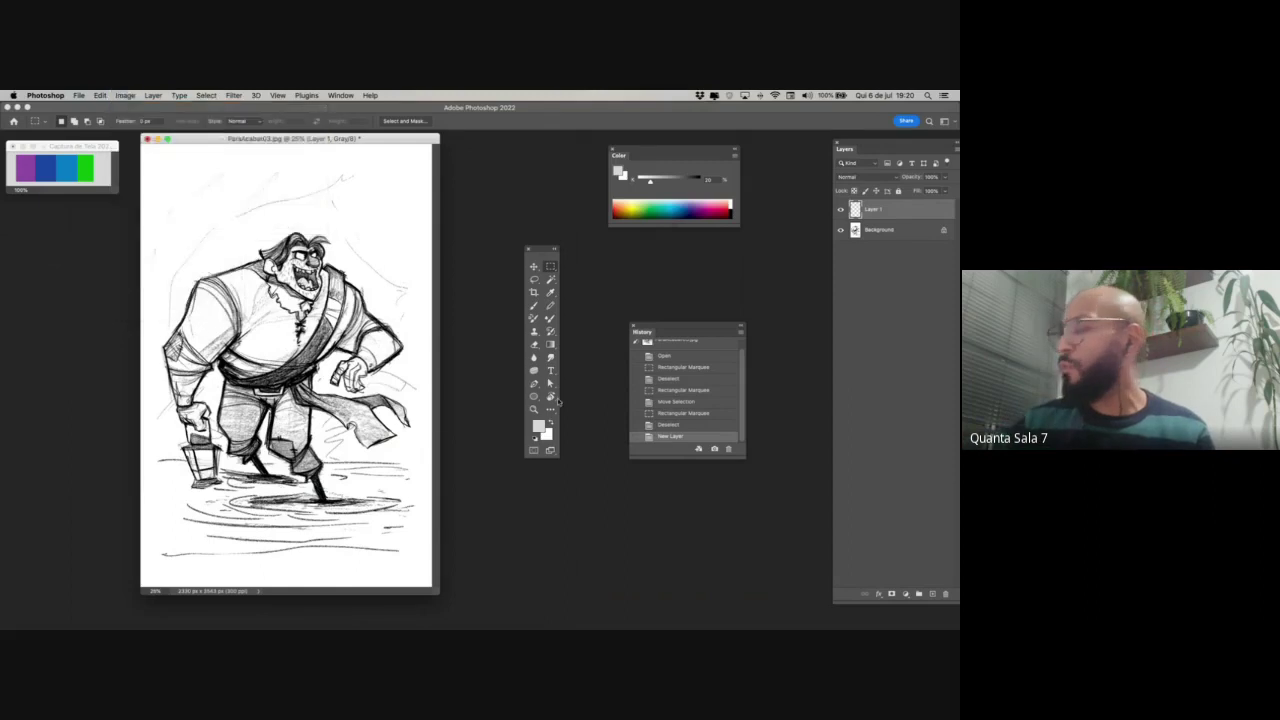
- Brush loose contour strokes around the character in the default black on the new layer, and erase them all
{"action": "left_click", "coordinate": [534, 306]}
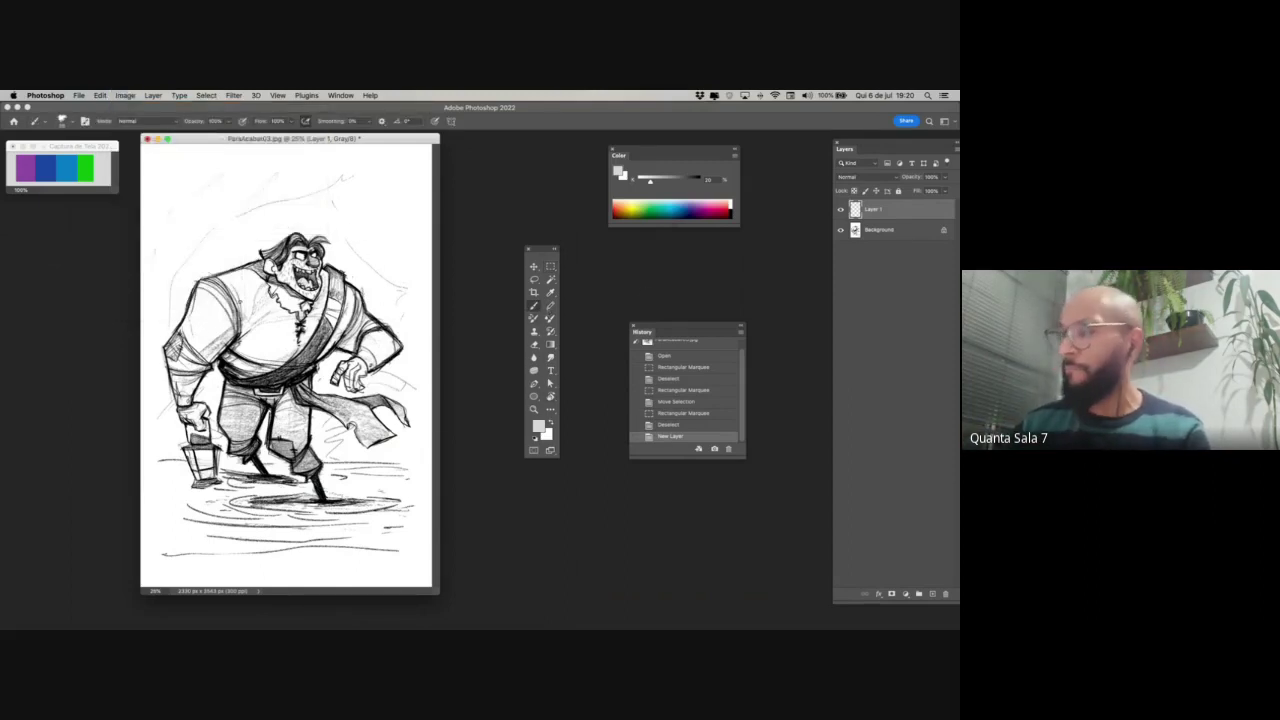
{"action": "mouse_move", "coordinate": [176, 282]}
{"action": "left_mouse_down"}
{"action": "mouse_move", "coordinate": [240, 208]}
{"action": "mouse_move", "coordinate": [237, 251]}
{"action": "mouse_move", "coordinate": [211, 247]}
{"action": "mouse_move", "coordinate": [177, 271]}
{"action": "mouse_move", "coordinate": [242, 208]}
{"action": "mouse_move", "coordinate": [288, 200]}
{"action": "left_mouse_up"}
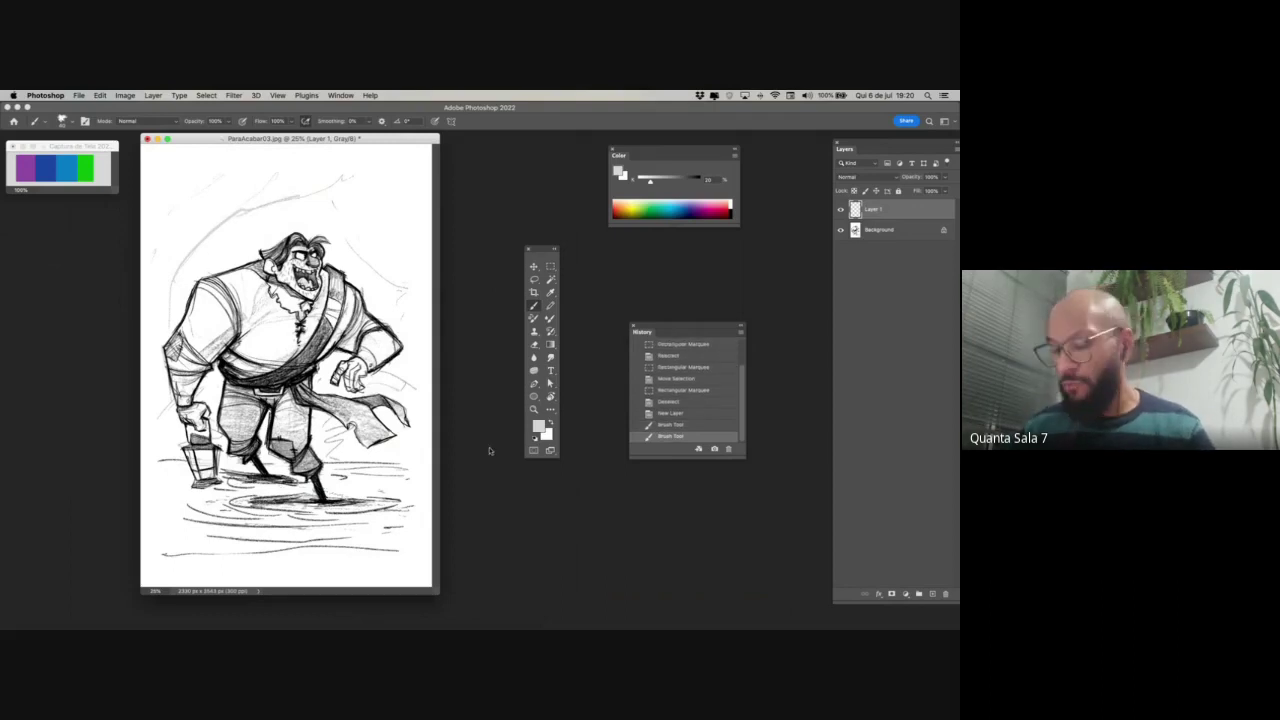
{"action": "key", "text": "d"}
{"action": "mouse_move", "coordinate": [174, 279]}
{"action": "left_mouse_down"}
{"action": "mouse_move", "coordinate": [192, 248]}
{"action": "mouse_move", "coordinate": [346, 186]}
{"action": "mouse_move", "coordinate": [414, 302]}
{"action": "mouse_move", "coordinate": [398, 354]}
{"action": "mouse_move", "coordinate": [340, 406]}
{"action": "mouse_move", "coordinate": [332, 460]}
{"action": "left_mouse_up"}
{"action": "mouse_move", "coordinate": [166, 294]}
{"action": "left_mouse_down"}
{"action": "mouse_move", "coordinate": [170, 390]}
{"action": "mouse_move", "coordinate": [141, 441]}
{"action": "left_mouse_up"}
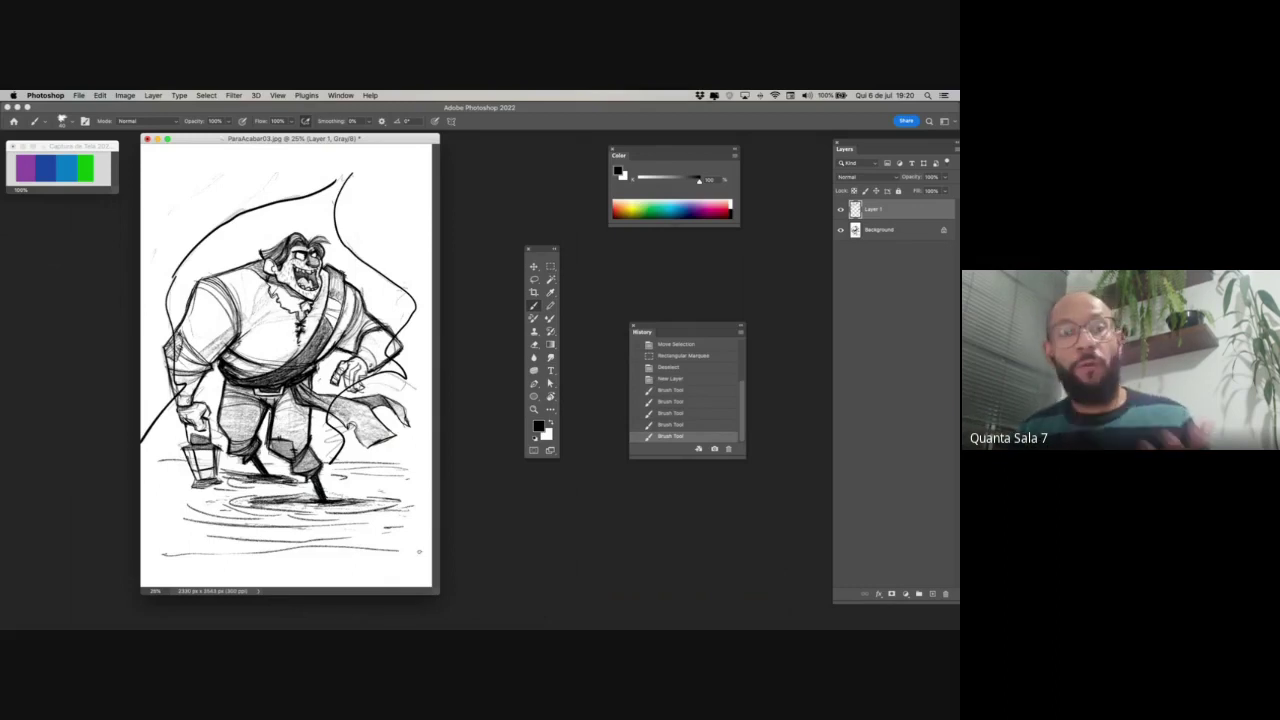
{"action": "key", "text": "super+a"}
{"action": "key", "text": "BackSpace"}
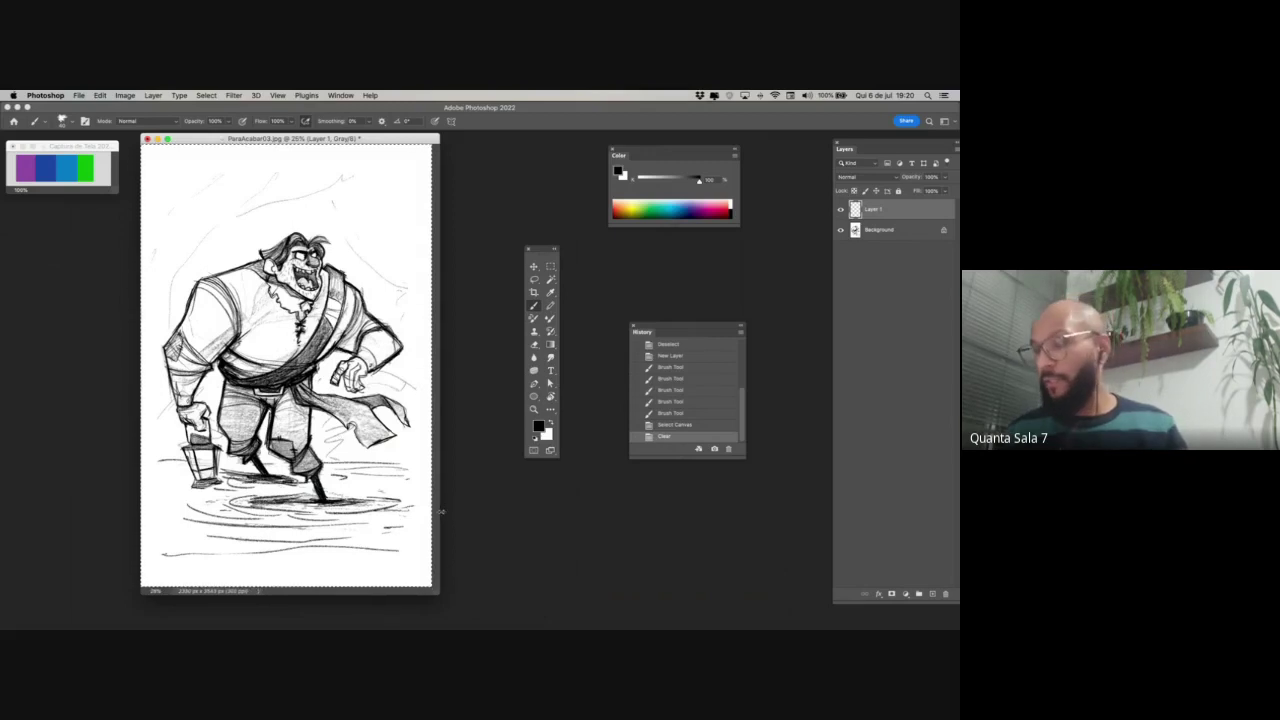
{"action": "key", "text": "super+d"}
- Enlarge the document window and magnify the sketch to fill it
{"action": "left_click_drag", "start_coordinate": [439, 594], "coordinate": [510, 629]}
{"action": "key", "text": "z"}
{"action": "mouse_move", "coordinate": [398, 505]}
{"action": "left_mouse_down"}
{"action": "mouse_move", "coordinate": [375, 507]}
{"action": "mouse_move", "coordinate": [394, 511]}
{"action": "left_mouse_up"}
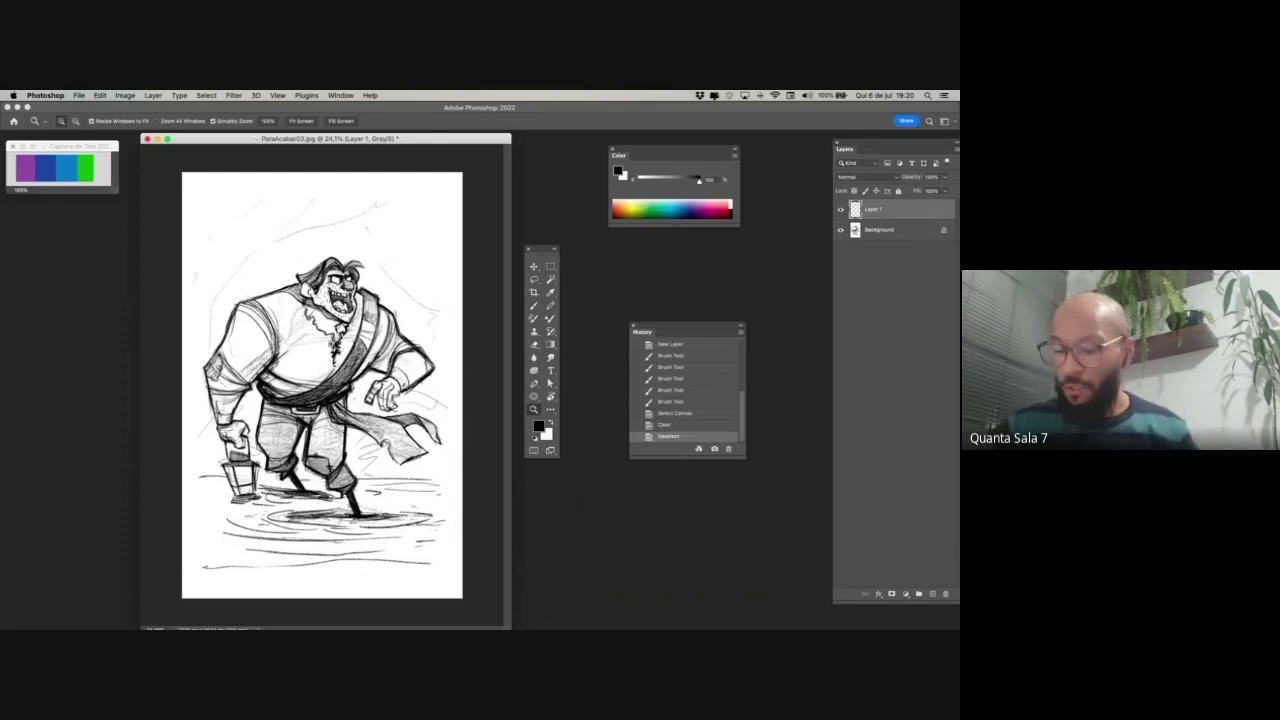
{"action": "left_click_drag", "start_coordinate": [323, 317], "coordinate": [350, 318]}
- Brush a black loop around the character's neck and collar on Layer 1, and clear the layer's contents
{"action": "key", "text": "b"}
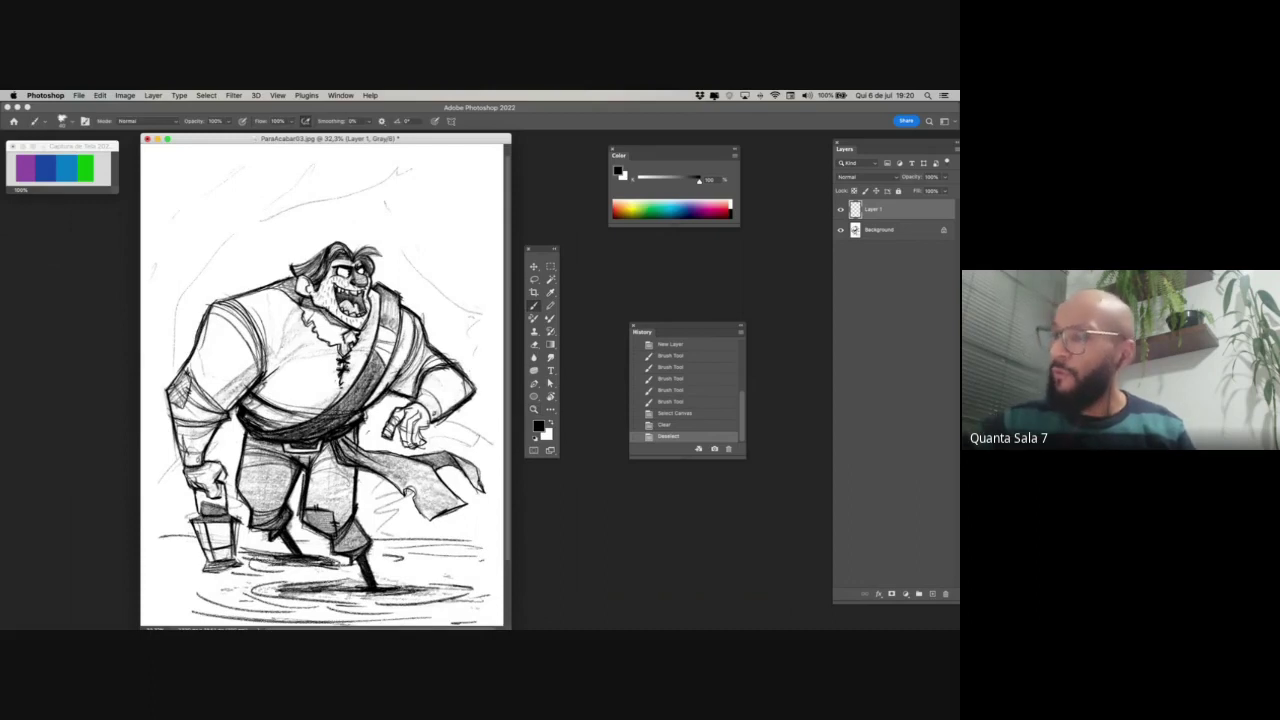
{"action": "mouse_move", "coordinate": [271, 286]}
{"action": "left_mouse_down"}
{"action": "mouse_move", "coordinate": [350, 331]}
{"action": "mouse_move", "coordinate": [304, 283]}
{"action": "mouse_move", "coordinate": [272, 287]}
{"action": "left_mouse_up"}
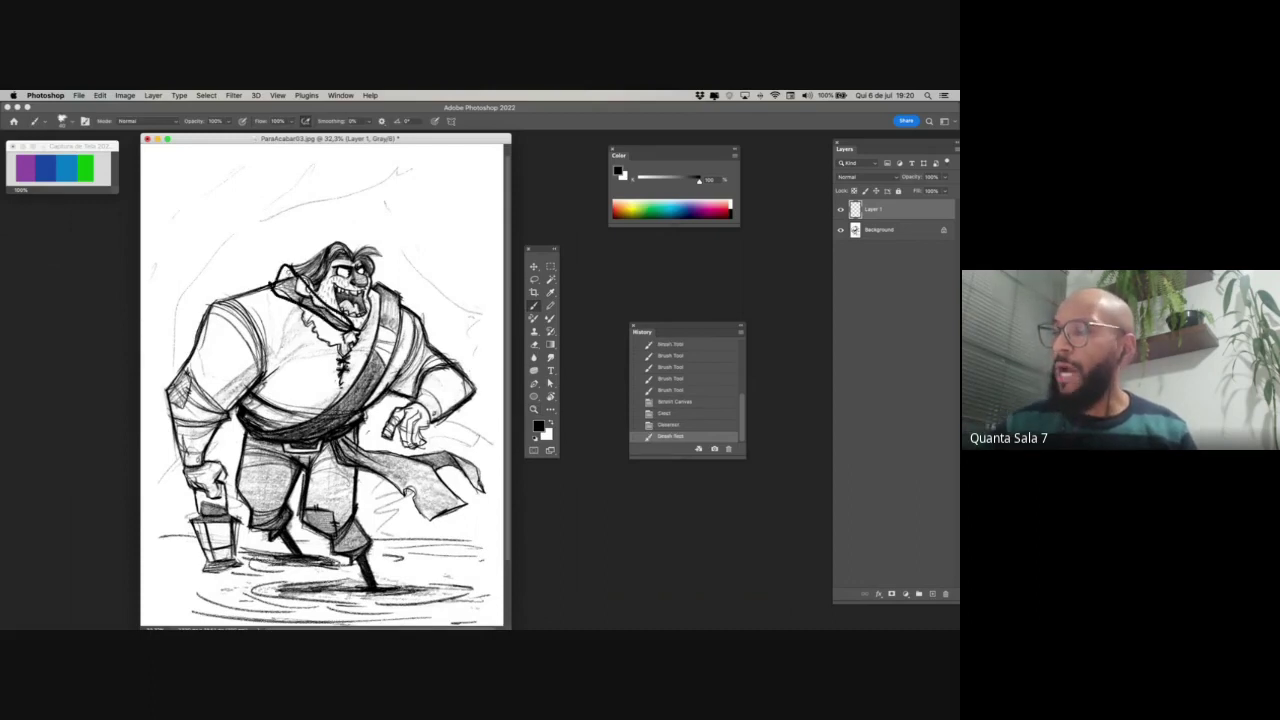
{"action": "key", "text": "super+a"}
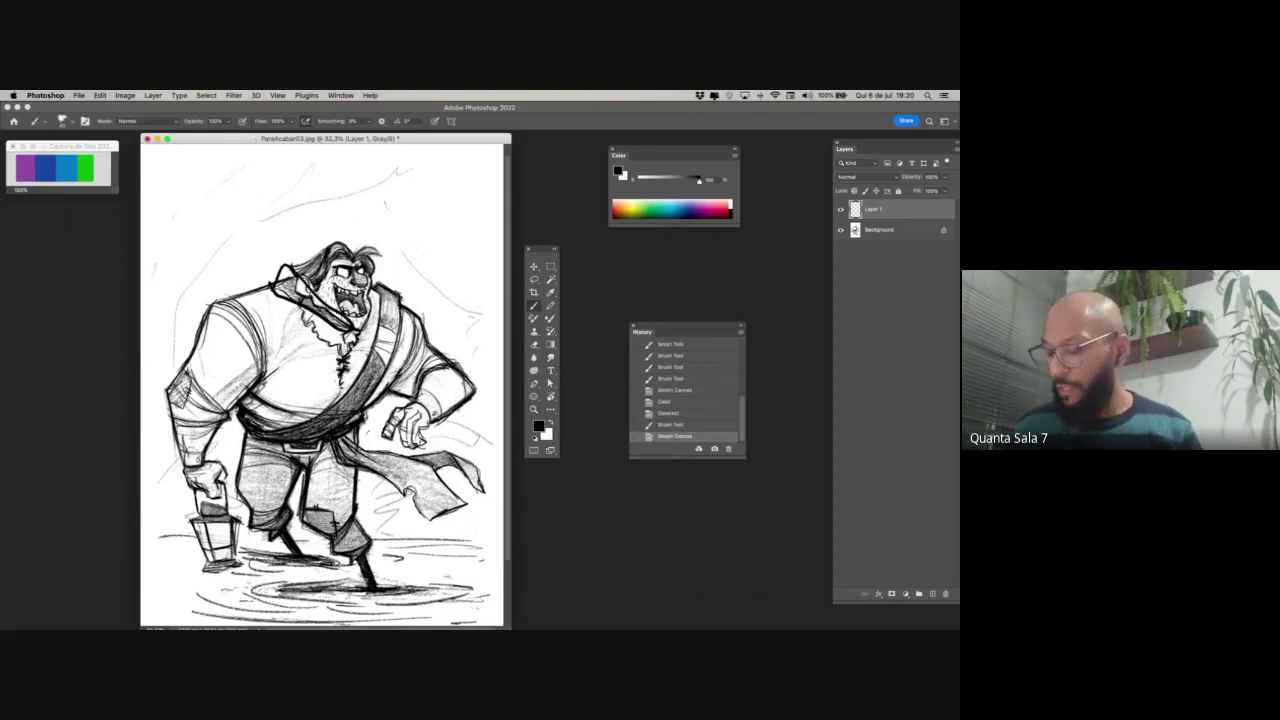
{"action": "key", "text": "Delete"}
- Brush a short diagonal pointer mark above the character's face, and clear the layer and the selection
{"action": "mouse_move", "coordinate": [405, 228]}
{"action": "left_mouse_down"}
{"action": "mouse_move", "coordinate": [444, 200]}
{"action": "mouse_move", "coordinate": [398, 240]}
{"action": "left_mouse_up"}
{"action": "key", "text": "super+a"}
{"action": "key", "text": "super+a"}
{"action": "key", "text": "super+a"}
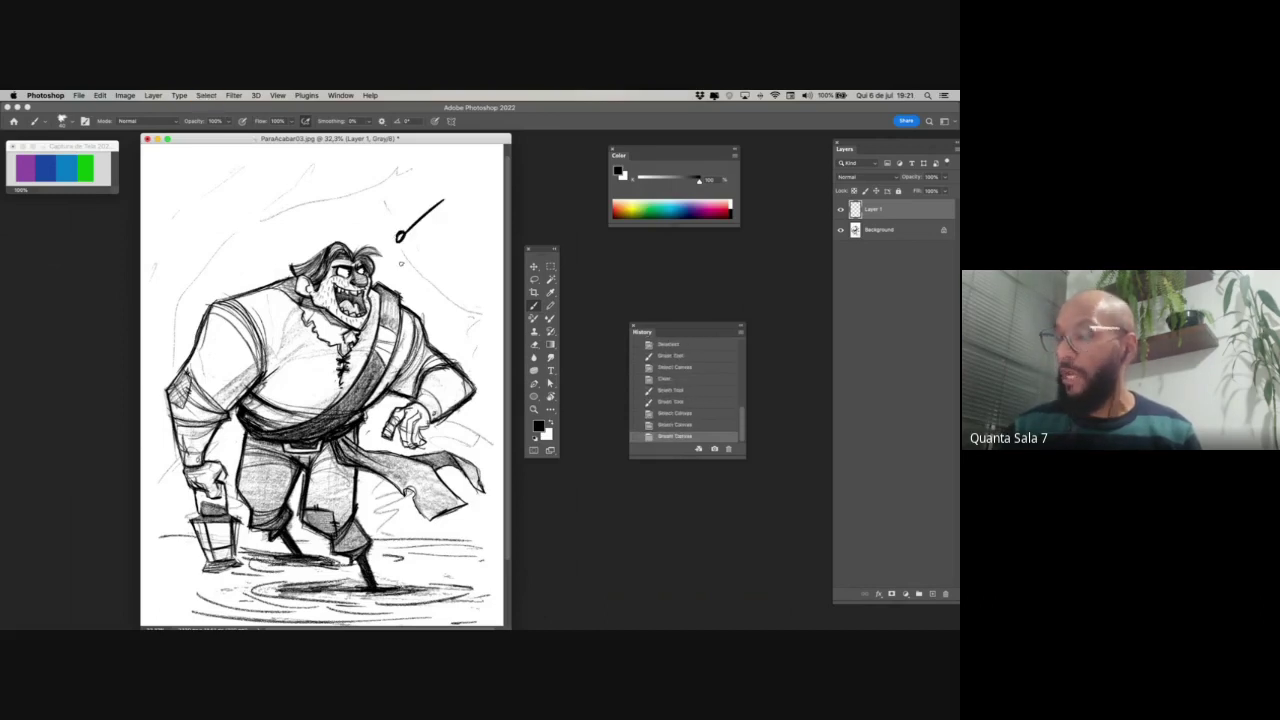
{"action": "key", "text": "Delete"}
{"action": "key", "text": "super+d"}
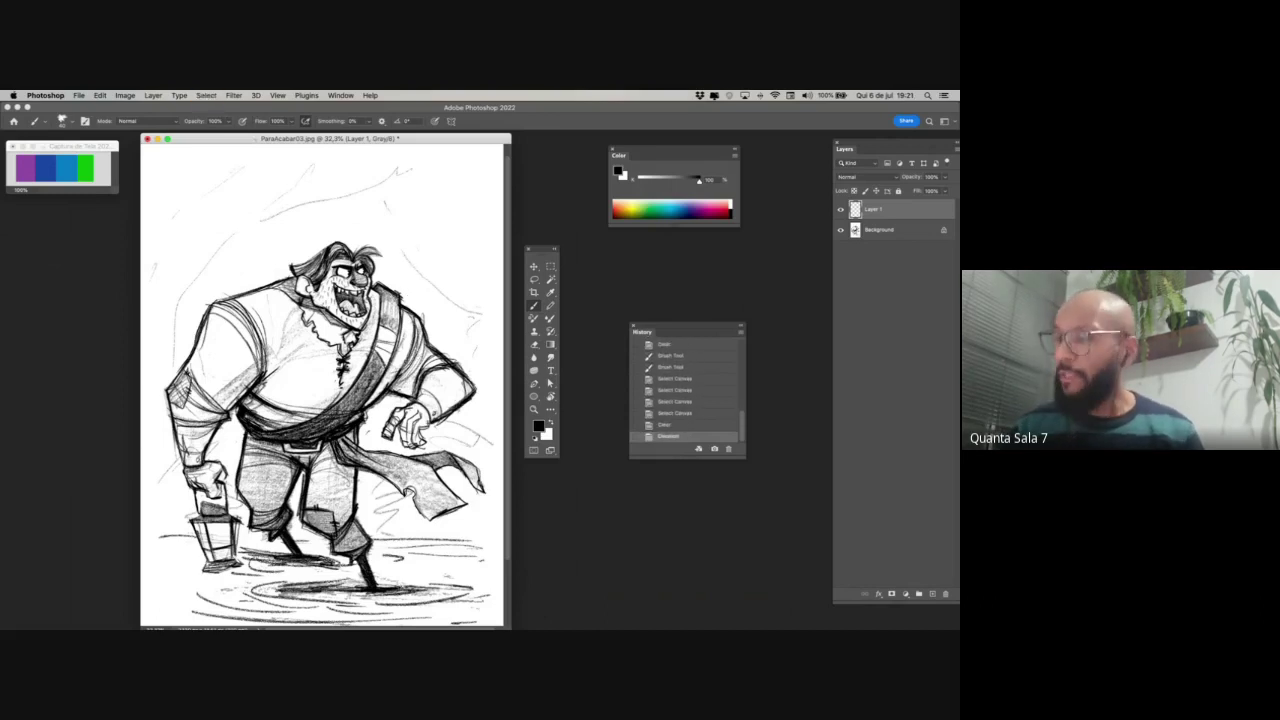
- Brush dividing lines across the chest and bucket arm plus a curved arrow beside the head, and clear them
{"action": "left_click_drag", "start_coordinate": [295, 324], "coordinate": [198, 418]}
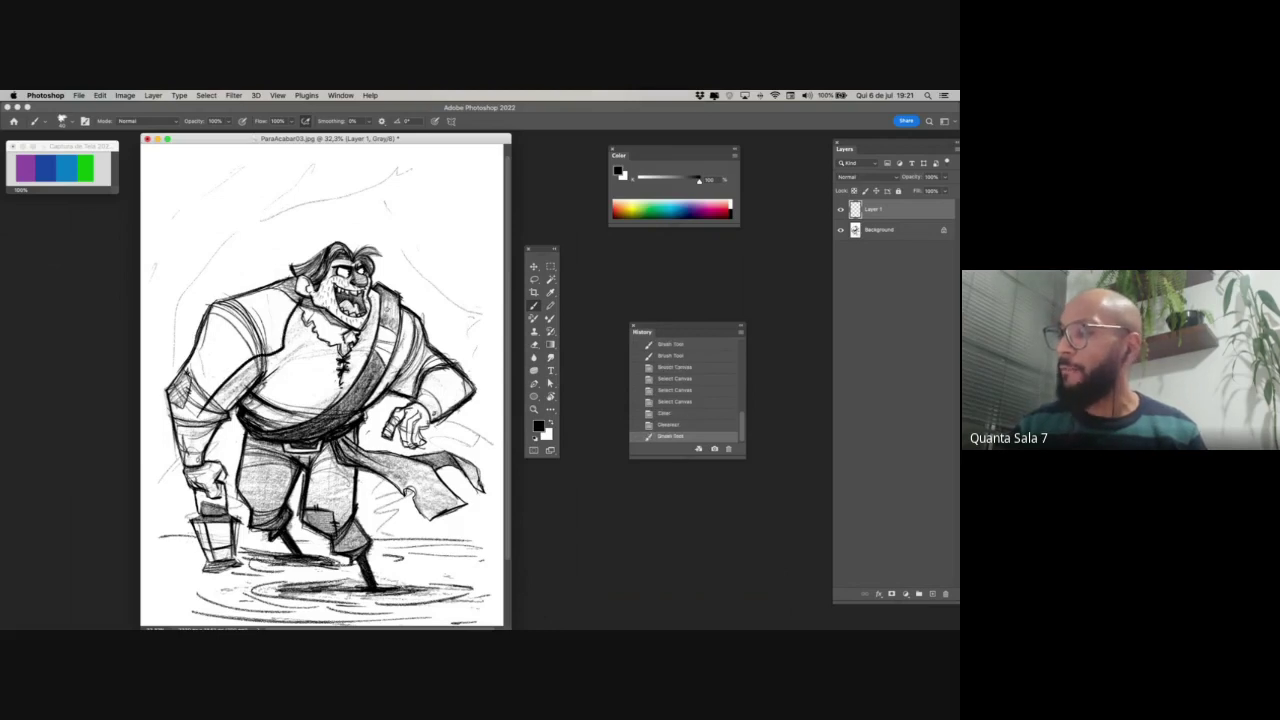
{"action": "mouse_move", "coordinate": [412, 288]}
{"action": "left_mouse_down"}
{"action": "mouse_move", "coordinate": [284, 364]}
{"action": "mouse_move", "coordinate": [184, 454]}
{"action": "left_mouse_up"}
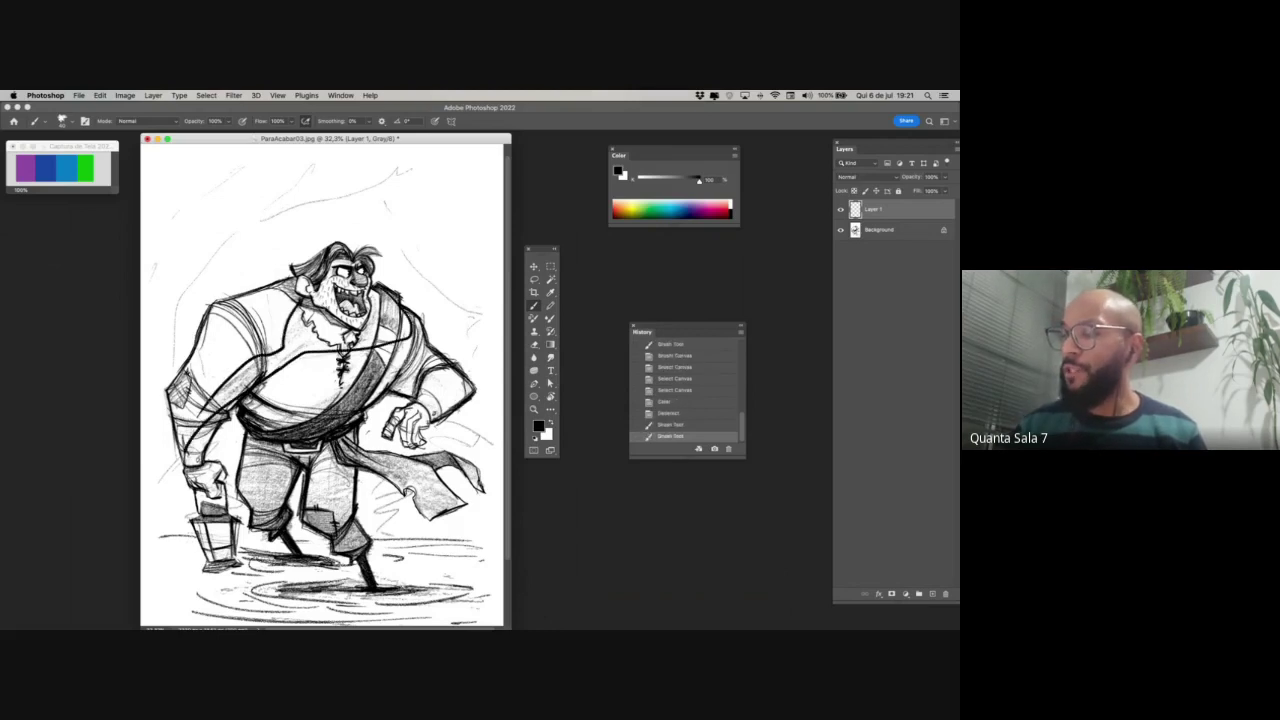
{"action": "left_click", "coordinate": [250, 486]}
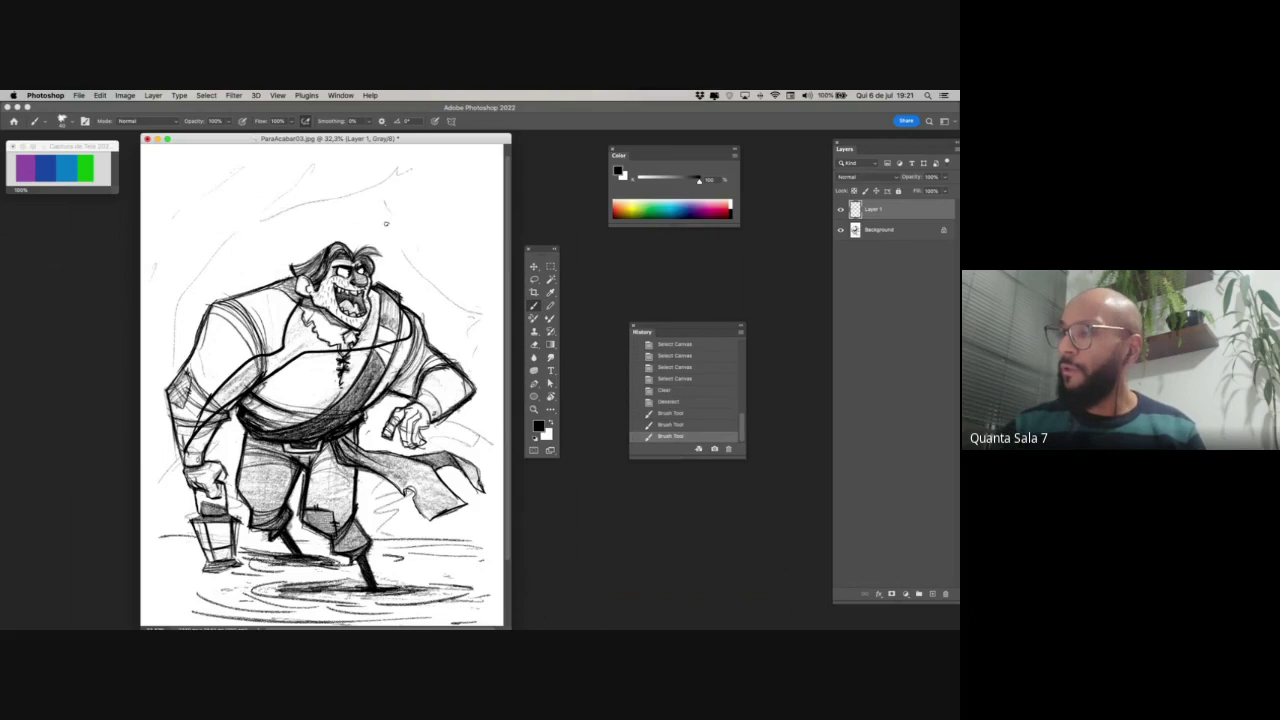
{"action": "left_click_drag", "start_coordinate": [383, 215], "coordinate": [394, 244]}
{"action": "mouse_move", "coordinate": [395, 242]}
{"action": "left_mouse_down"}
{"action": "mouse_move", "coordinate": [394, 268]}
{"action": "mouse_move", "coordinate": [399, 254]}
{"action": "left_mouse_up"}
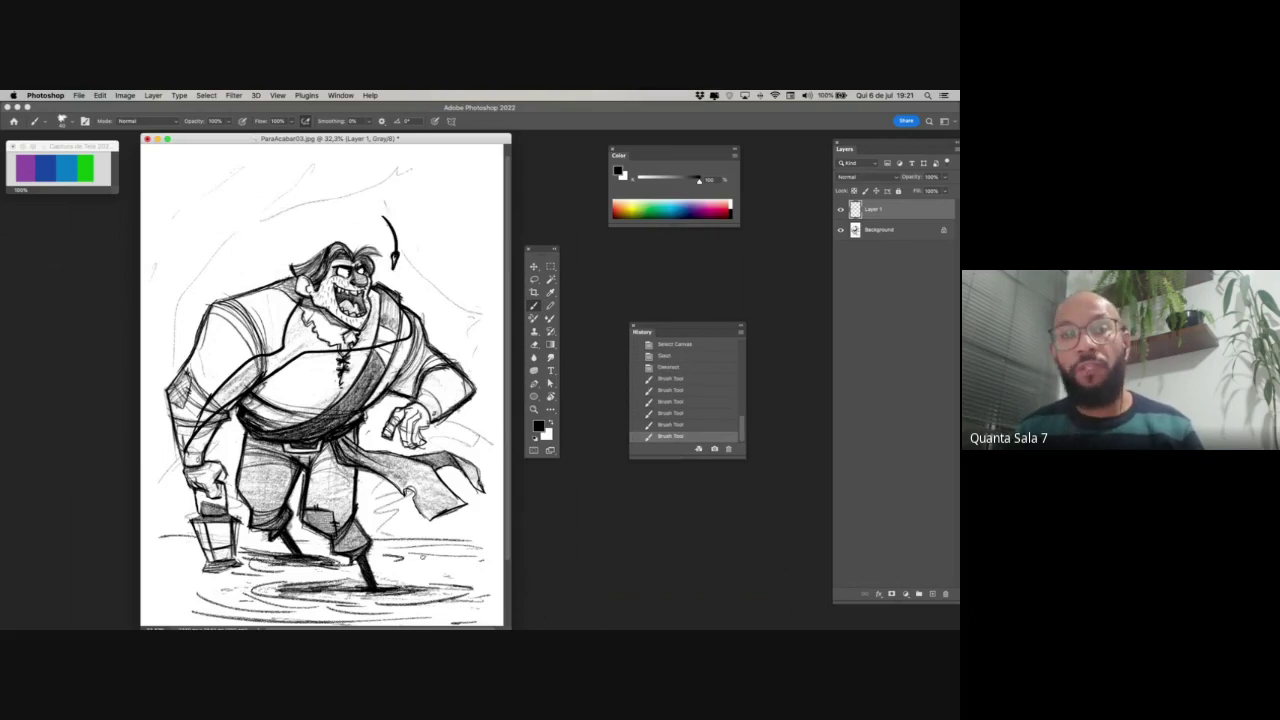
{"action": "key", "text": "super+a"}
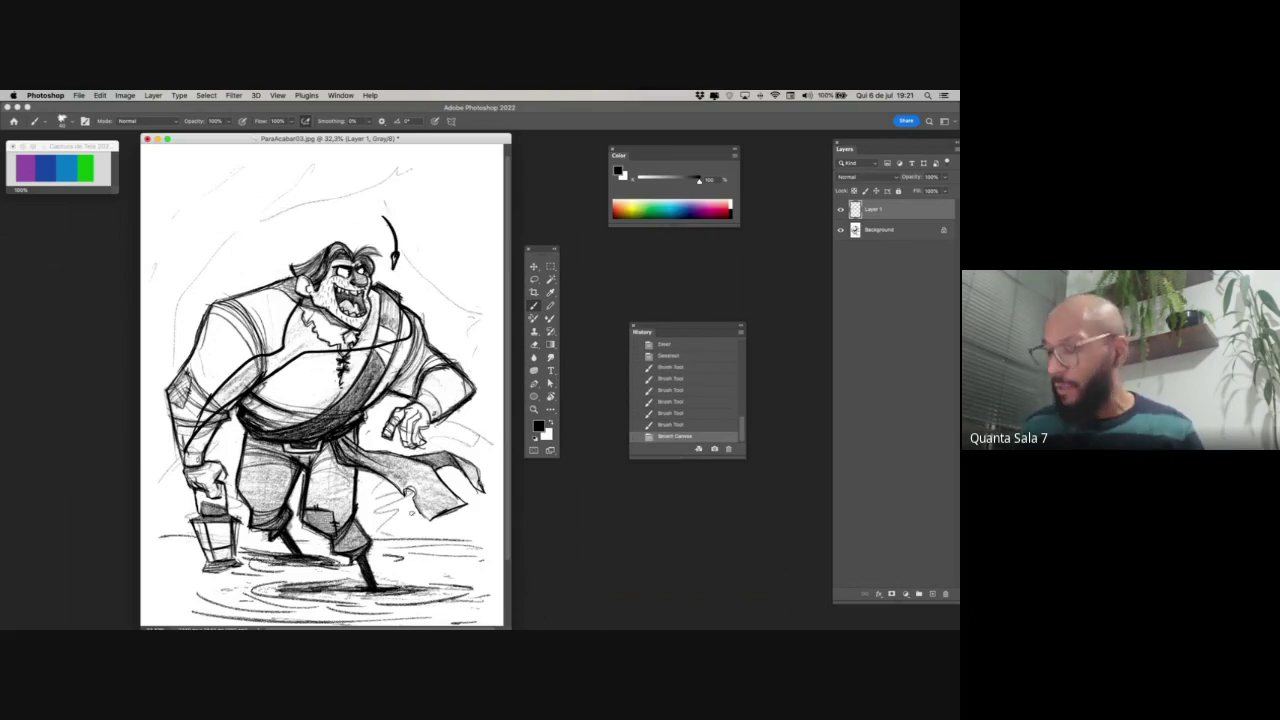
{"action": "key", "text": "BackSpace"}
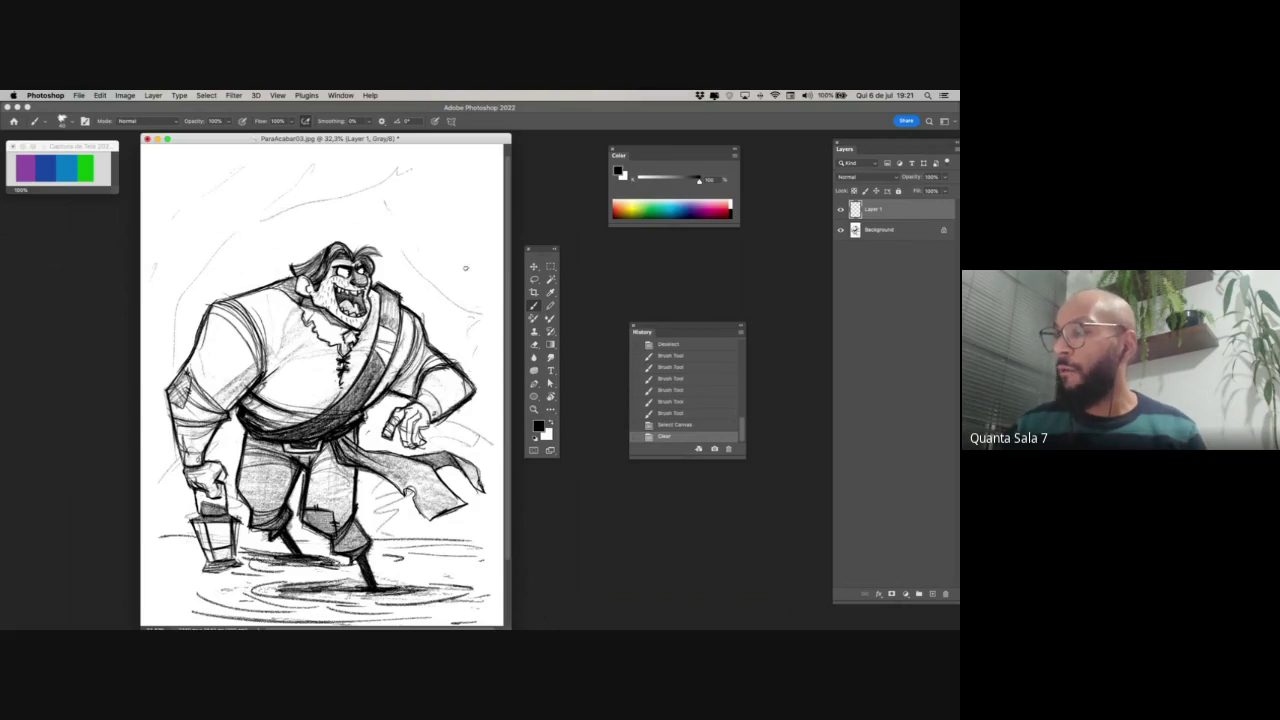
- Brush a downward arrow above the character's shoulder, and erase it from Layer 1
{"action": "left_click_drag", "start_coordinate": [234, 151], "coordinate": [278, 234]}
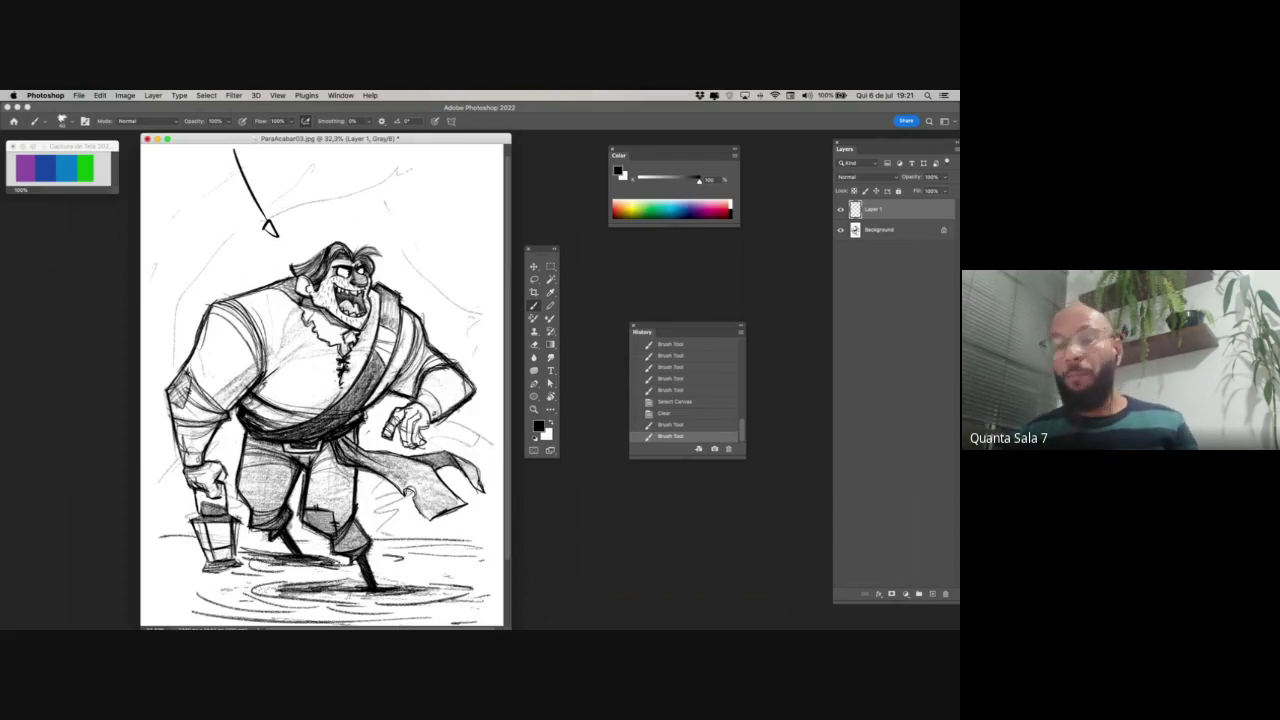
{"action": "key", "text": "super+a"}
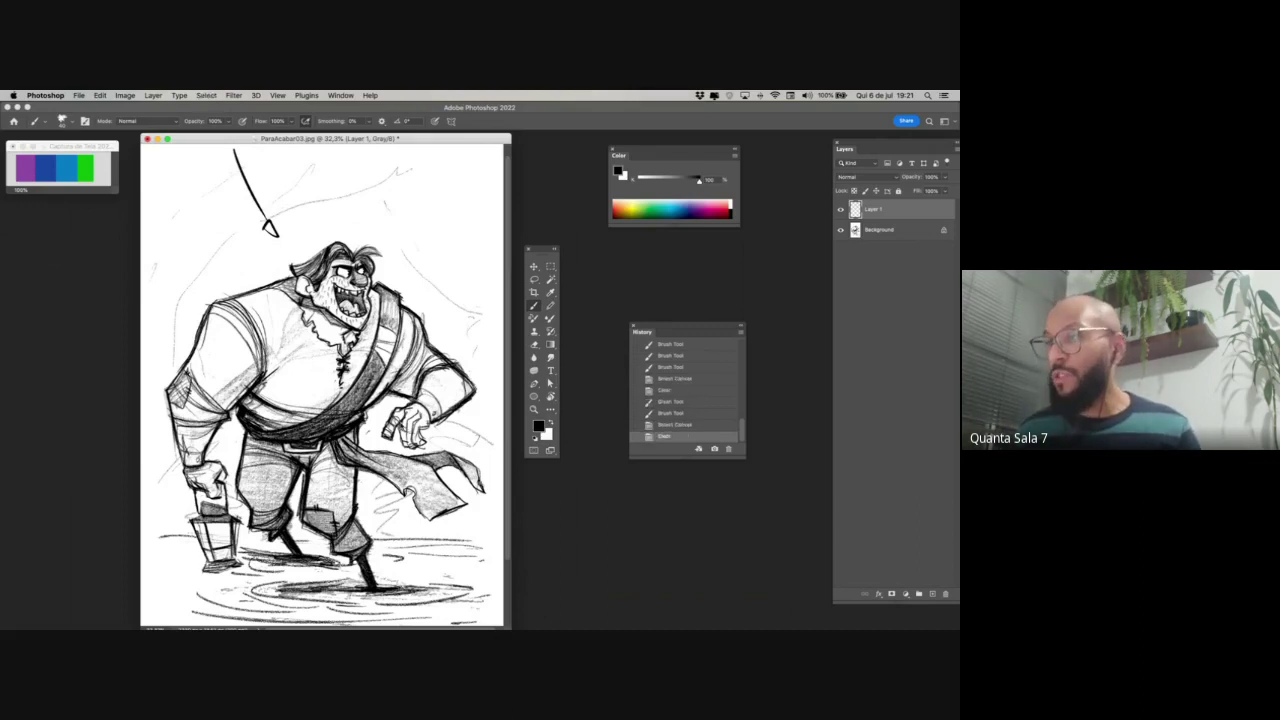
{"action": "key", "text": "Delete"}
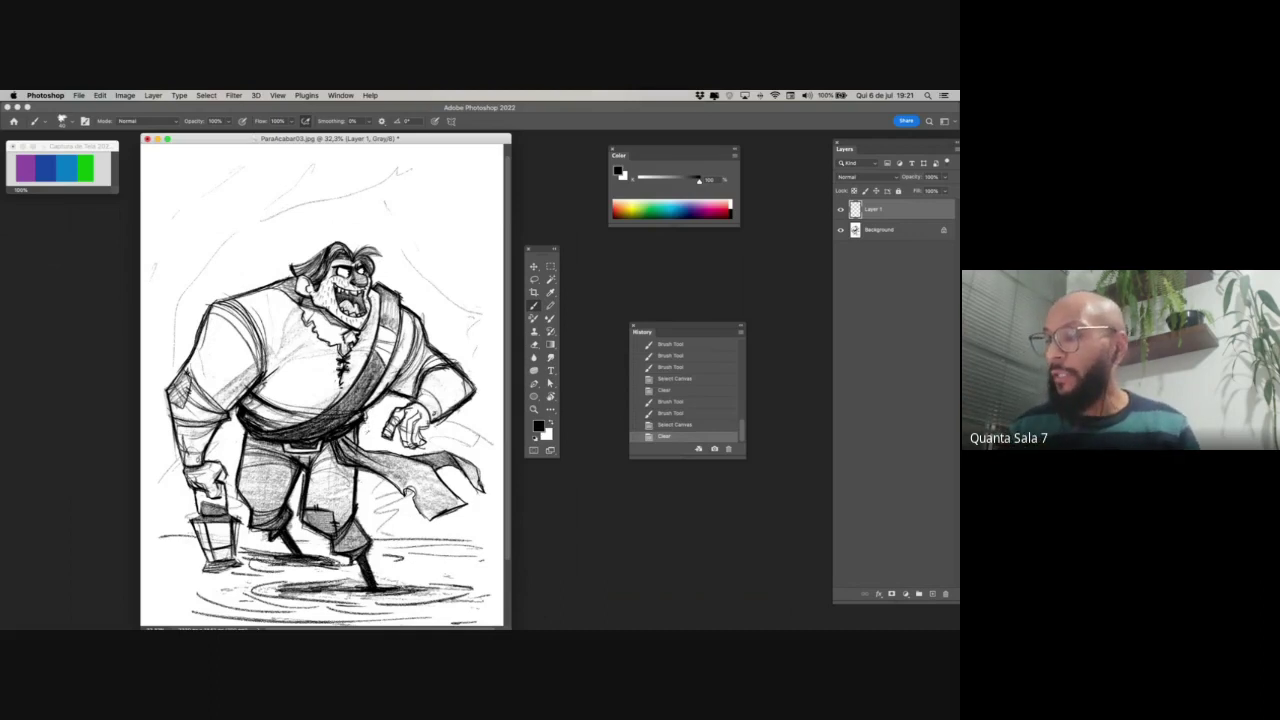
- Deselect the whole-canvas selection on the character sketch and move its floating document window
{"action": "scroll", "coordinate": [322, 385], "scroll_direction": "down", "scroll_amount": 2}
{"action": "left_click_drag", "start_coordinate": [241, 403], "coordinate": [371, 358]}
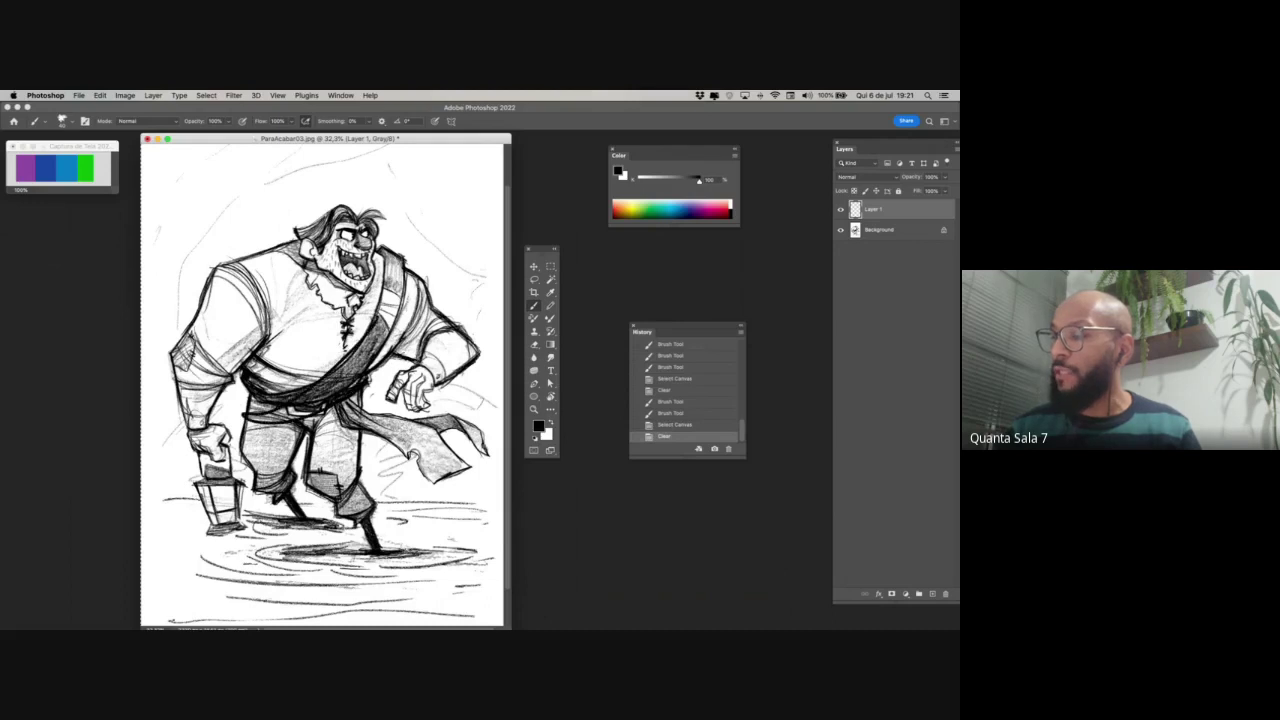
{"action": "key", "text": "super+z"}
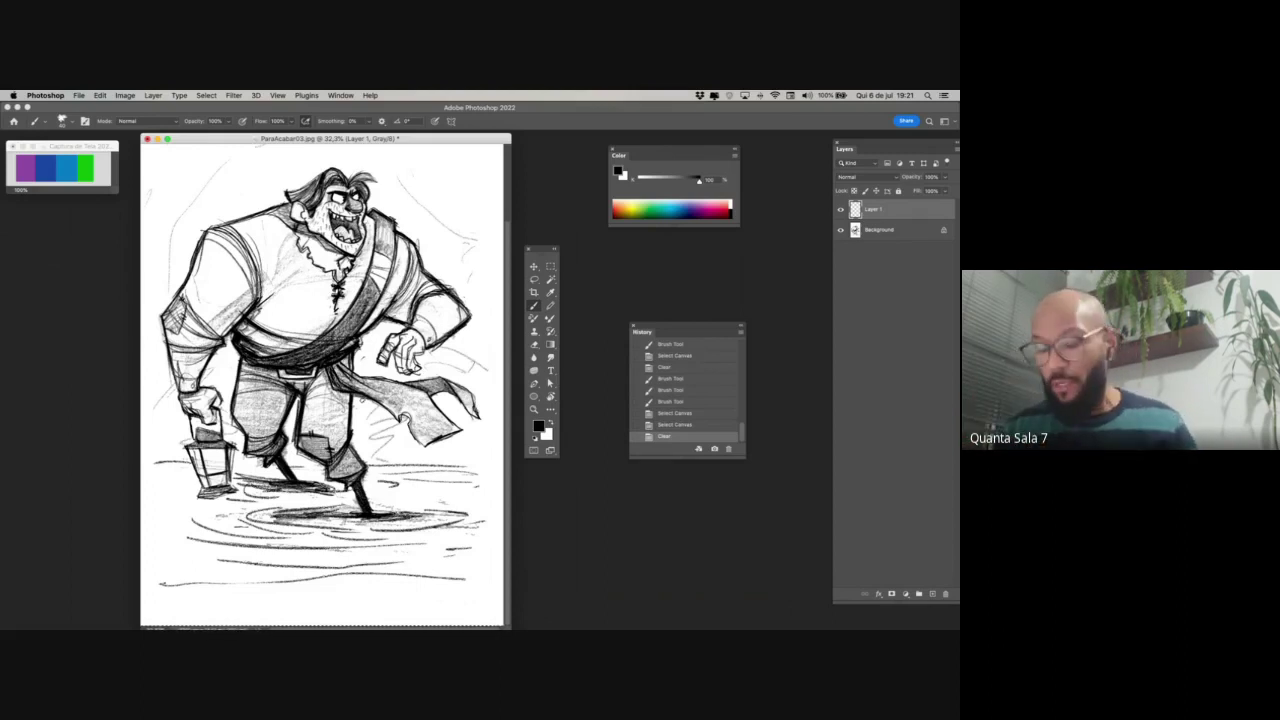
{"action": "key", "text": "z"}
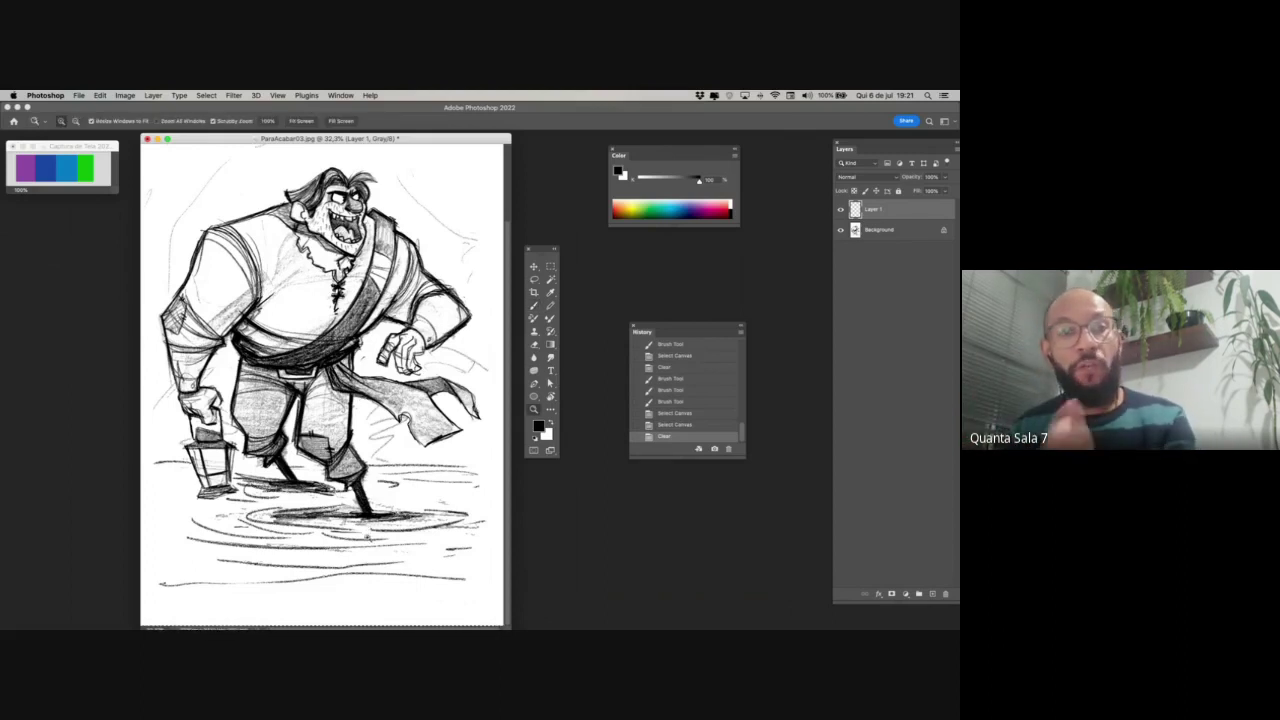
{"action": "left_click_drag", "start_coordinate": [367, 537], "coordinate": [344, 536]}
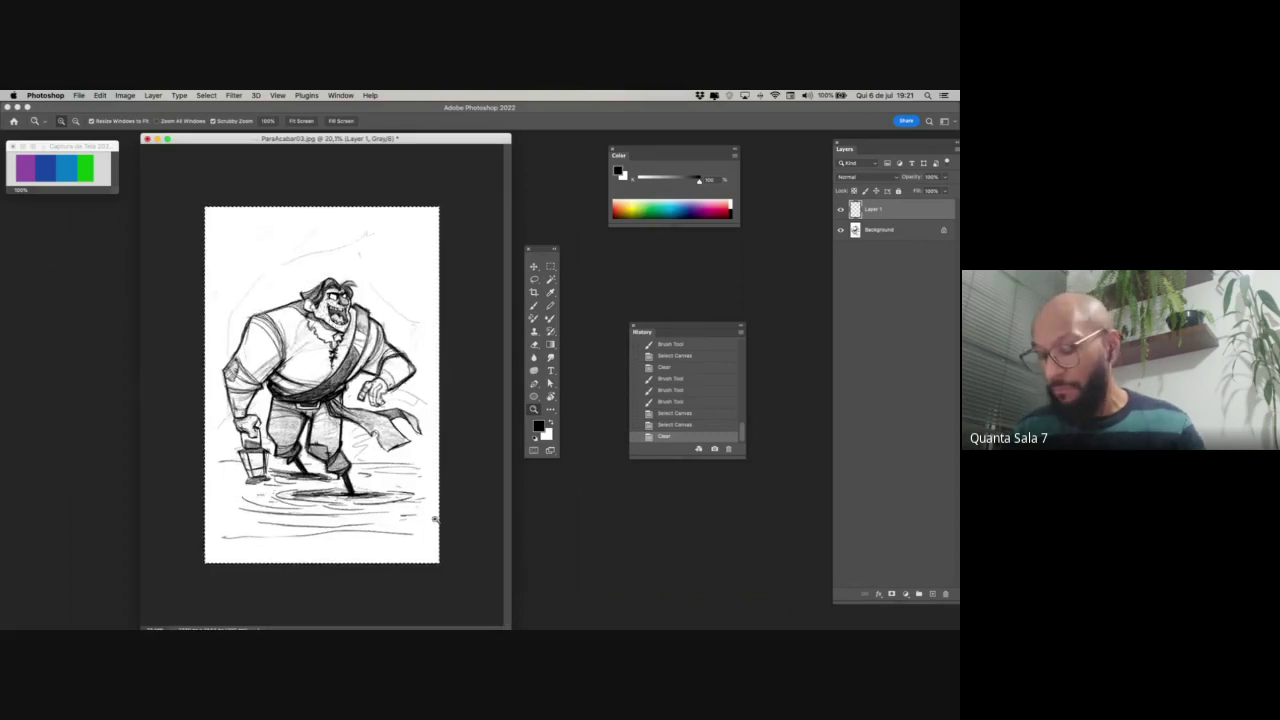
{"action": "key", "text": "super+d"}
{"action": "left_click_drag", "start_coordinate": [453, 137], "coordinate": [521, 130]}
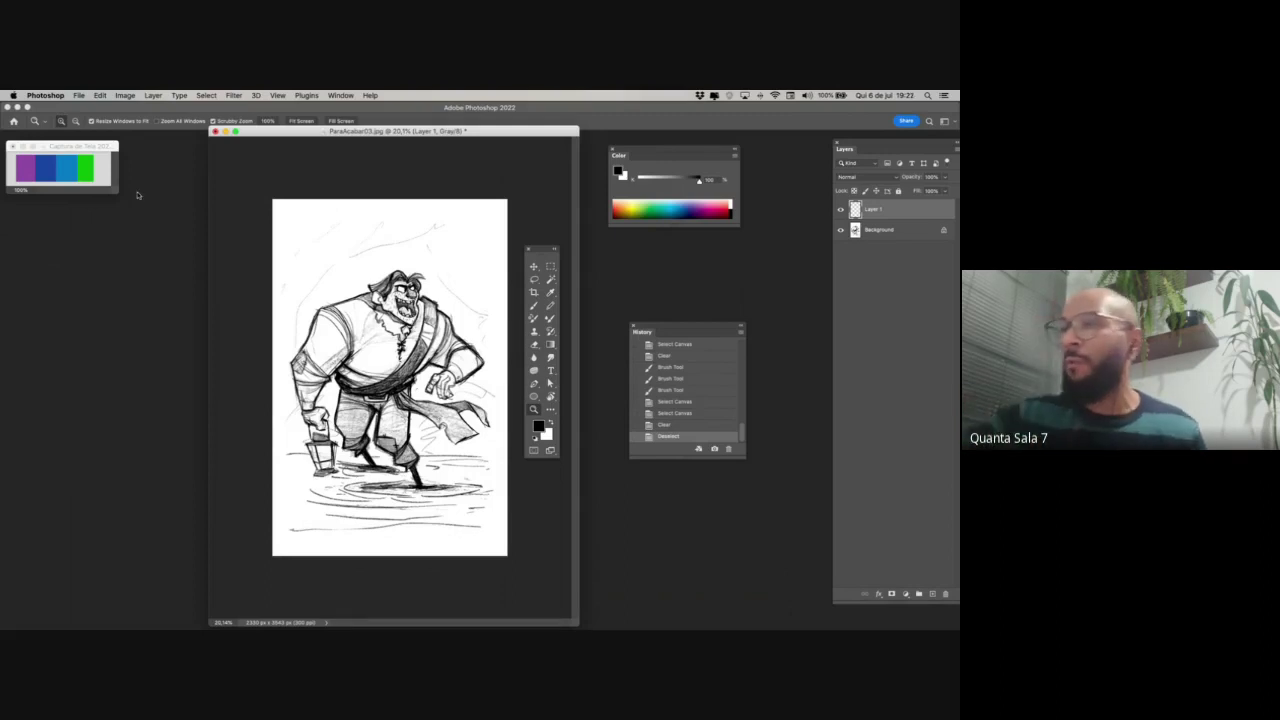
- Create a landscape A4 document of 297 × 210 mm at 300 pixels/inch in RGB Color, and reposition its window
{"action": "left_click", "coordinate": [79, 96]}
{"action": "left_click", "coordinate": [88, 107]}
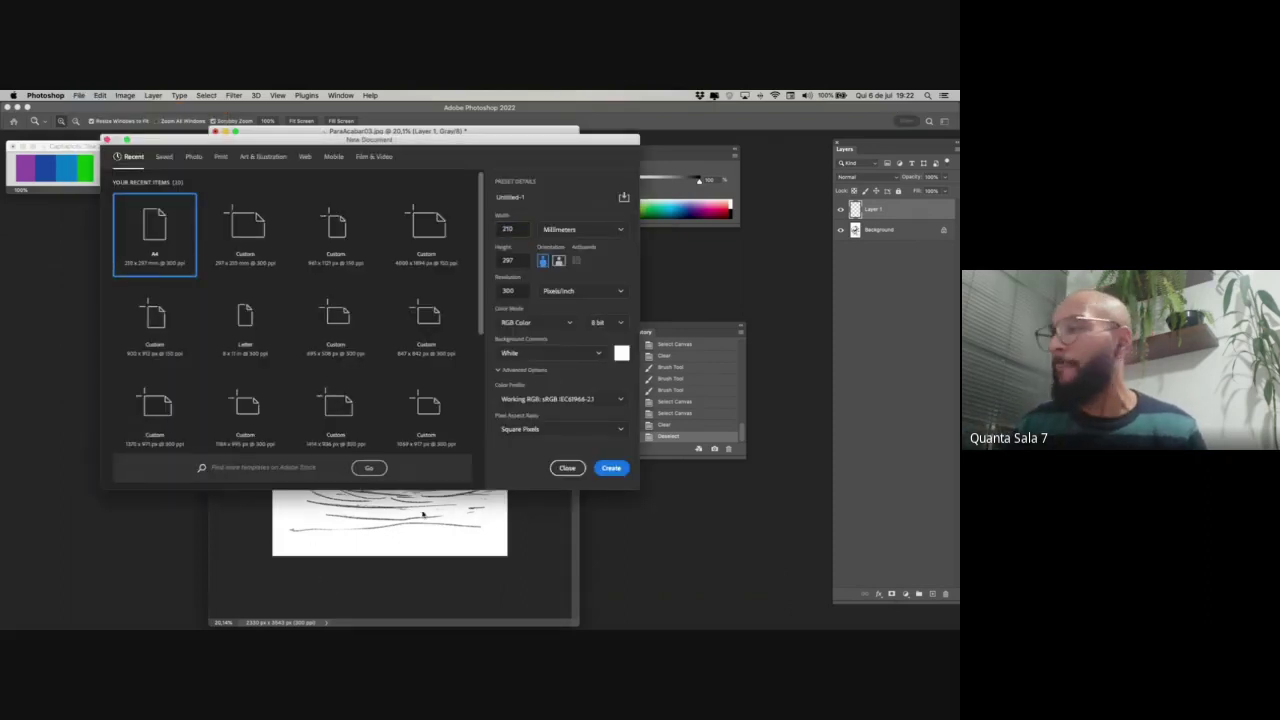
{"action": "left_click", "coordinate": [558, 260]}
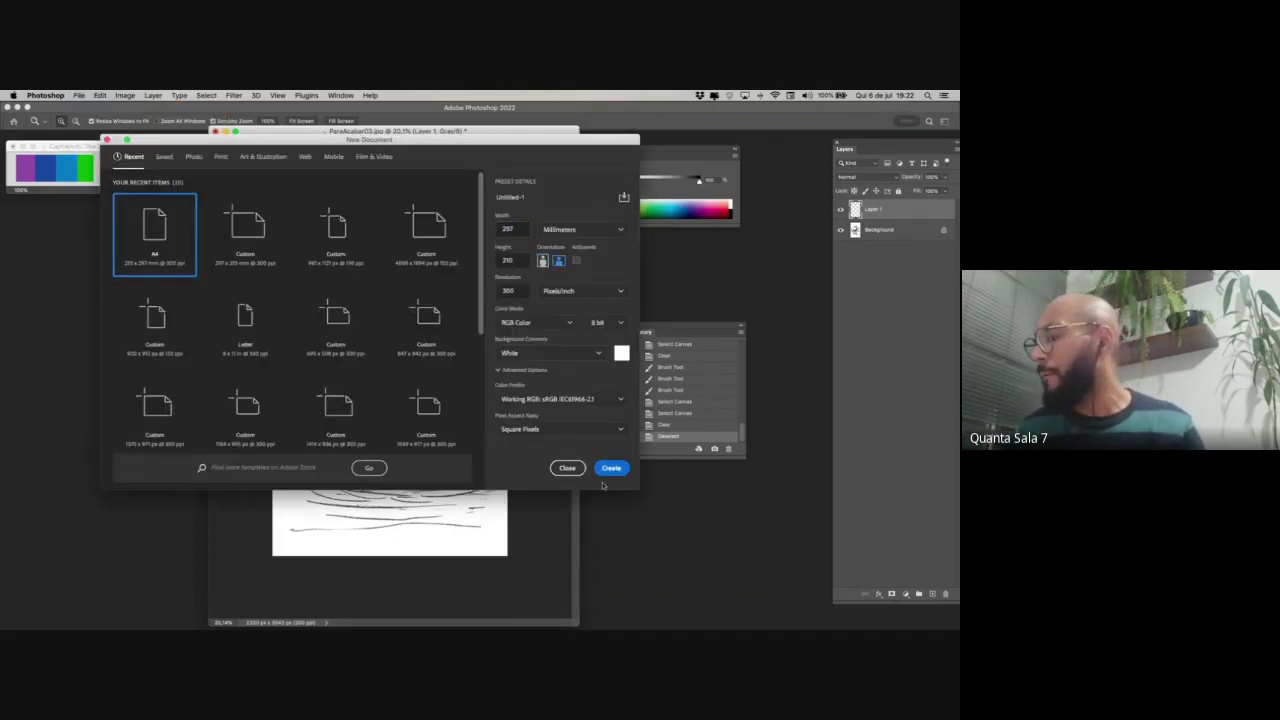
{"action": "left_click", "coordinate": [611, 468]}
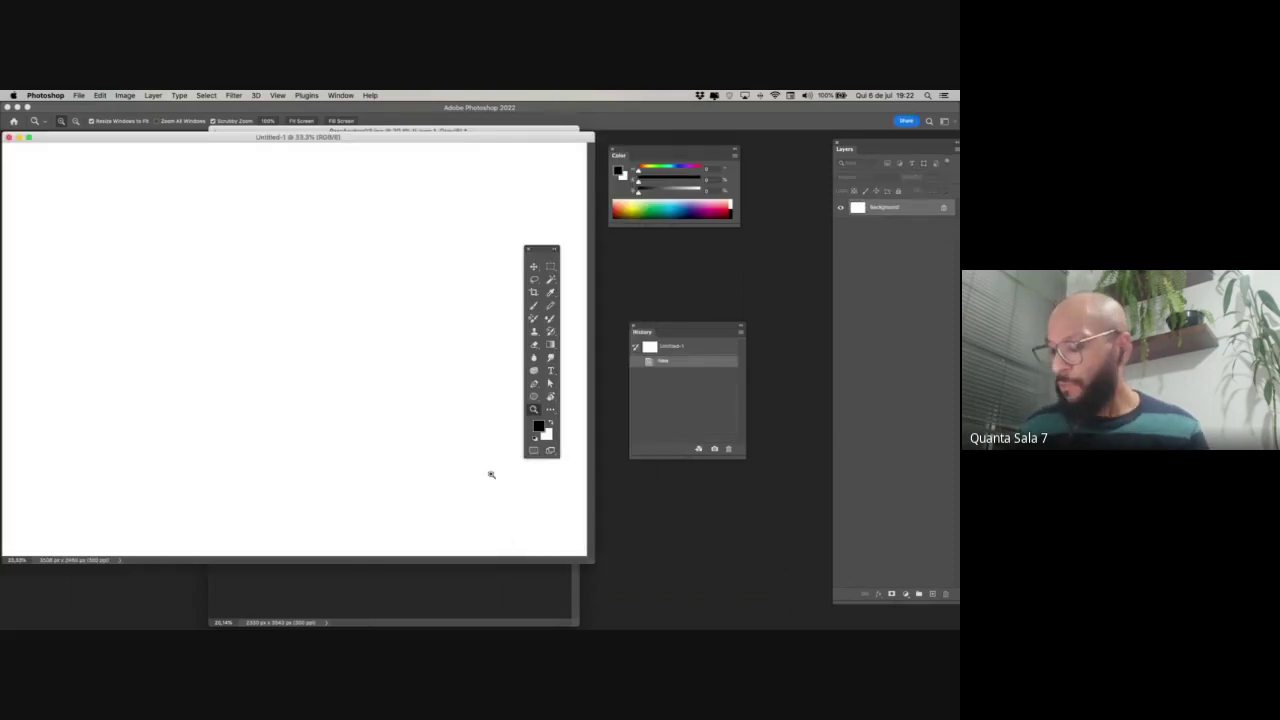
{"action": "left_click", "coordinate": [491, 474], "text": "alt"}
{"action": "left_click_drag", "start_coordinate": [338, 133], "coordinate": [399, 204]}
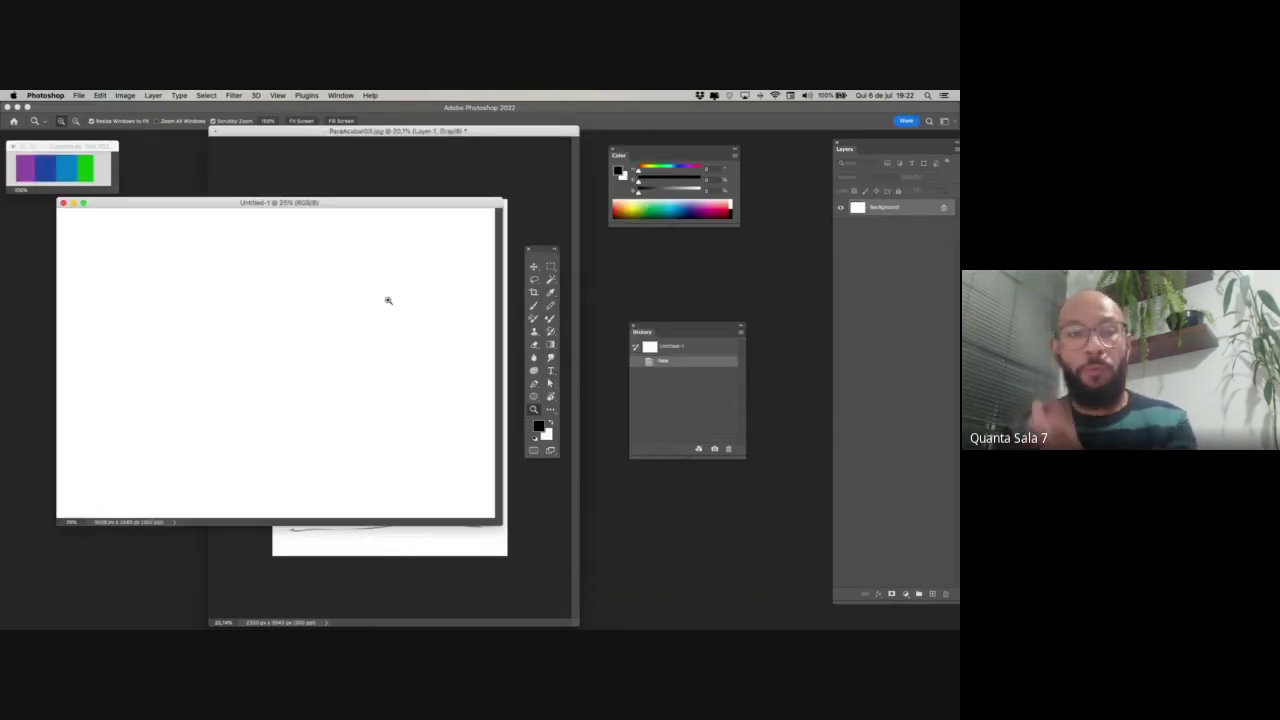
- Copy the entire Background sketch from ParaAcabar03.jpg and paste it into the blank landscape document
{"action": "left_click", "coordinate": [550, 266]}
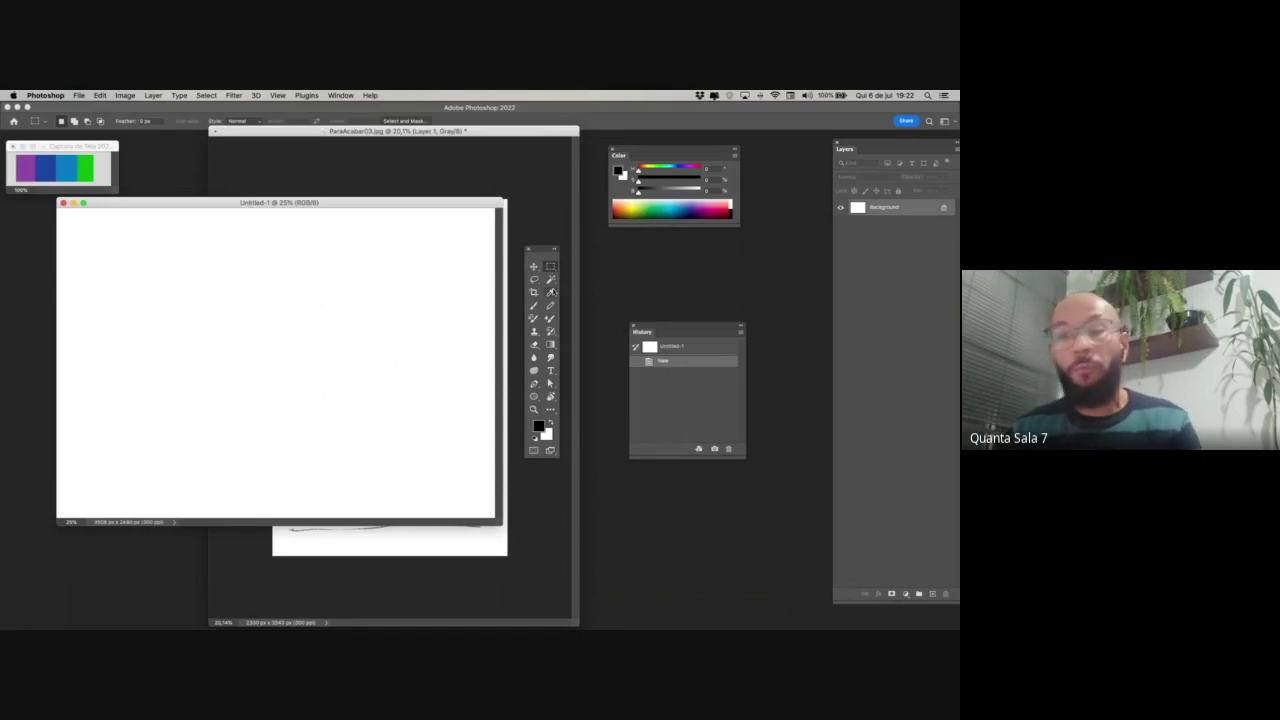
{"action": "left_click", "coordinate": [537, 210]}
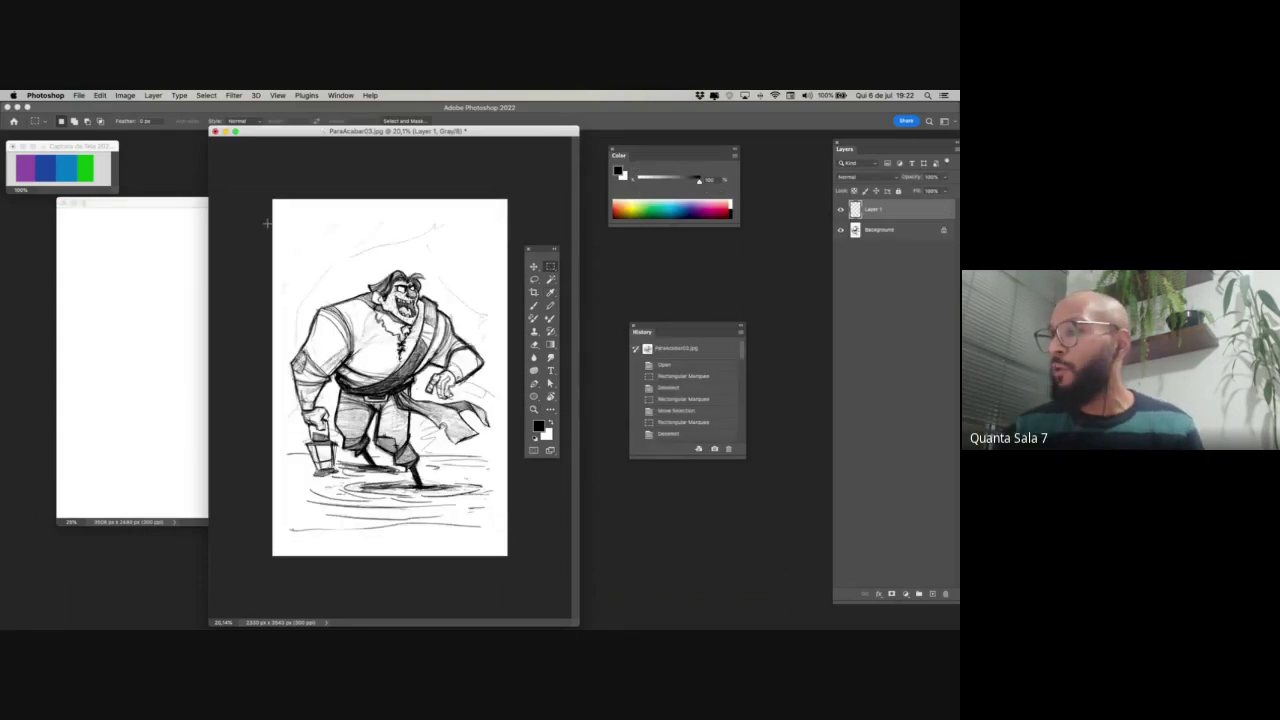
{"action": "left_click_drag", "start_coordinate": [265, 194], "coordinate": [520, 561]}
{"action": "left_click", "coordinate": [889, 230]}
{"action": "key", "text": "super+c"}
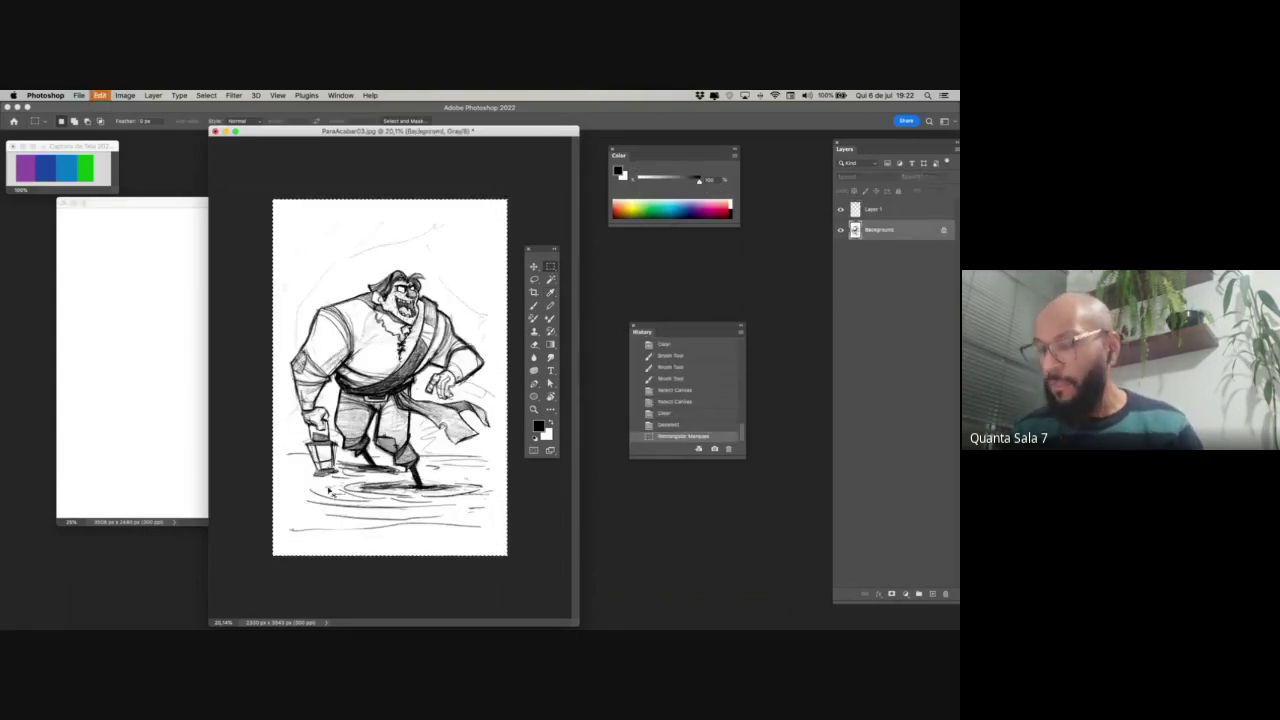
{"action": "key", "text": "ctrl+Tab"}
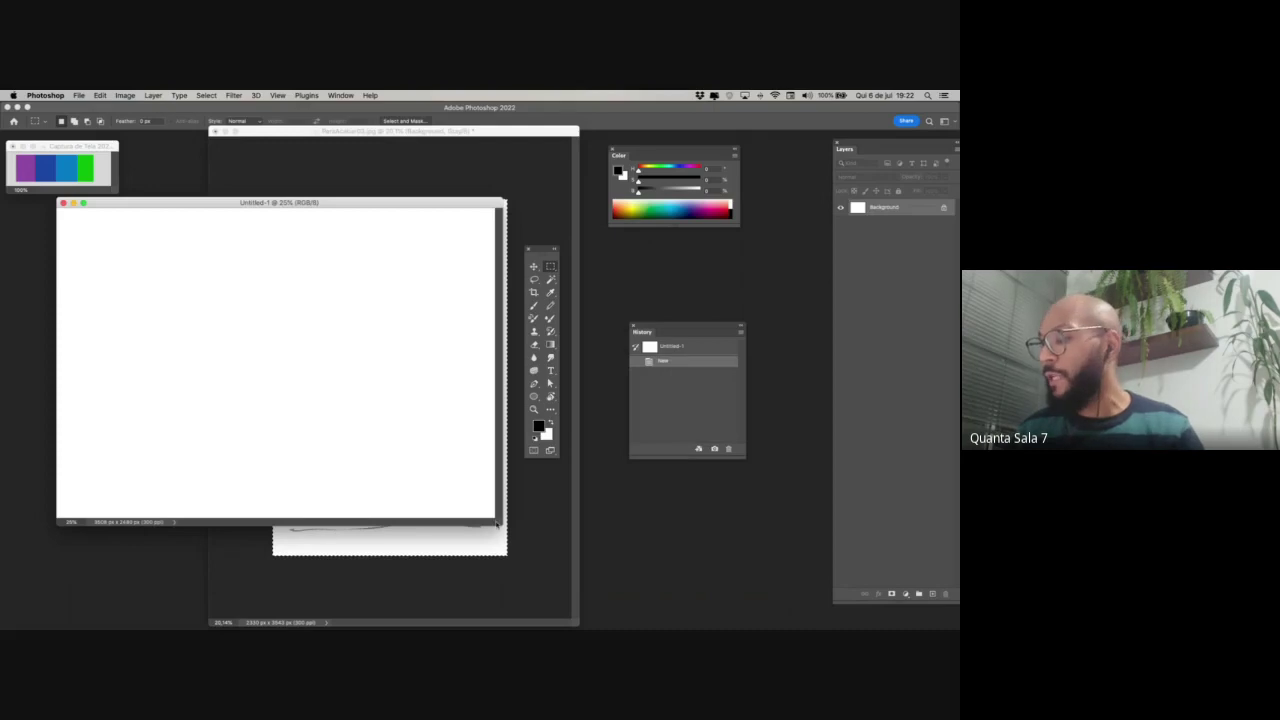
{"action": "left_click_drag", "start_coordinate": [496, 522], "coordinate": [607, 583]}
{"action": "key", "text": "super+v"}
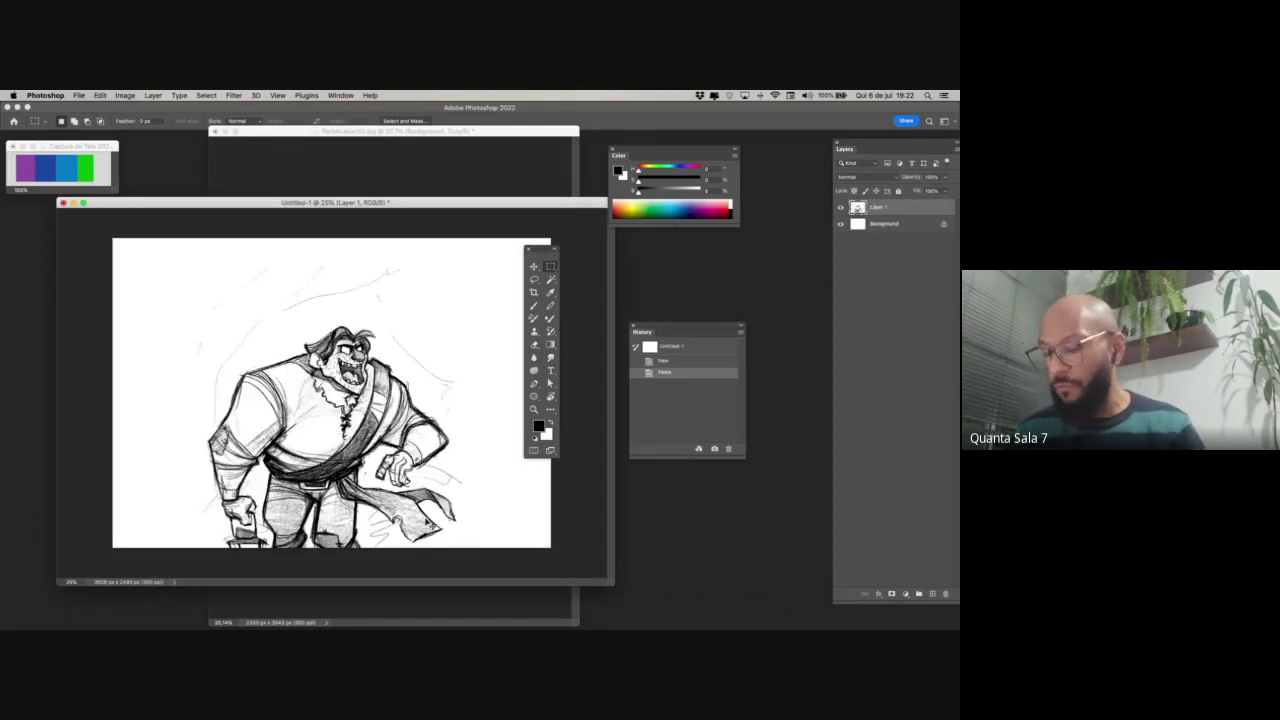
- Scale the pasted sketch to about 50% and place the full figure in the left half of the page
{"action": "key", "text": "super+t"}
{"action": "left_click_drag", "start_coordinate": [190, 244], "coordinate": [362, 464]}
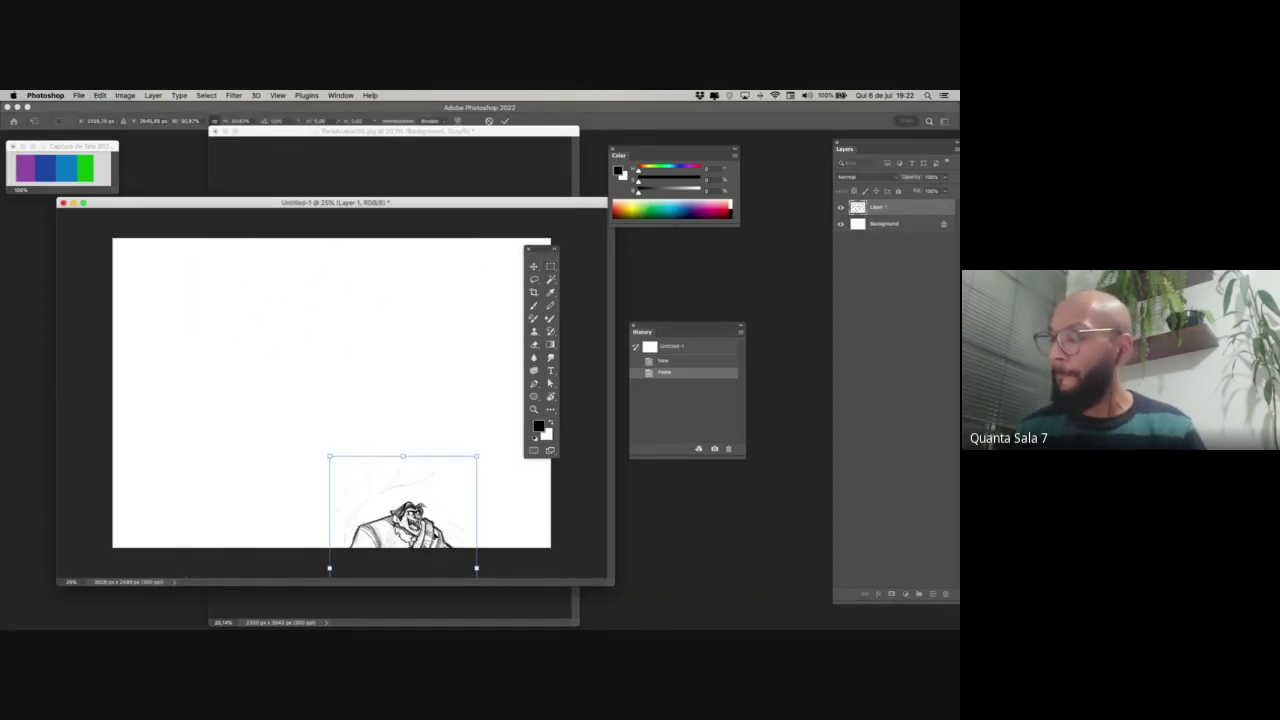
{"action": "left_click_drag", "start_coordinate": [427, 533], "coordinate": [280, 332]}
{"action": "left_click_drag", "start_coordinate": [322, 456], "coordinate": [324, 472]}
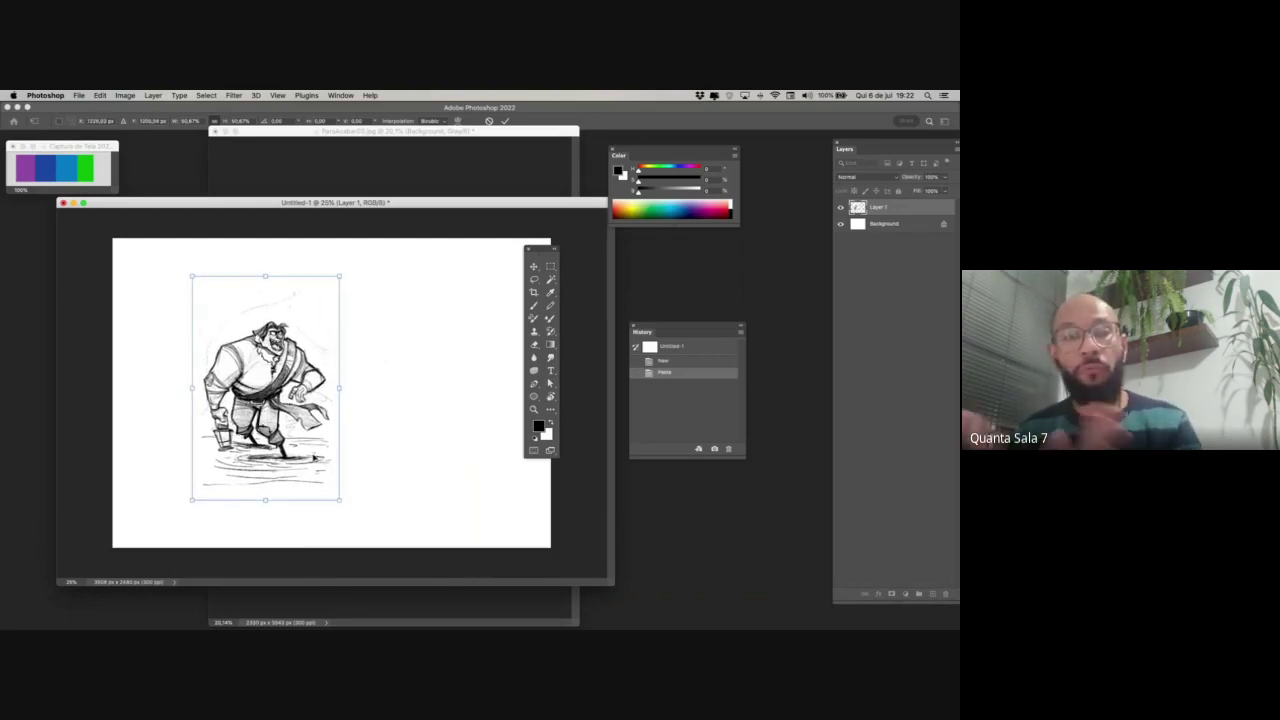
{"action": "key", "text": "Return"}
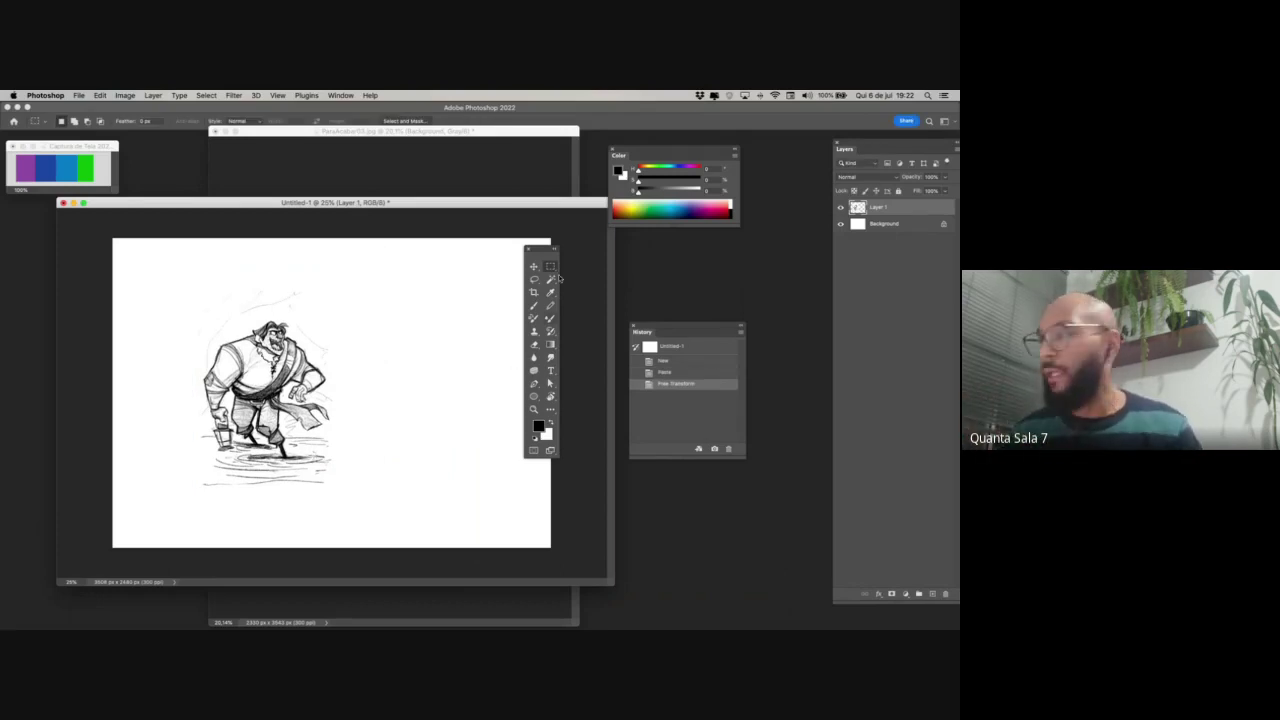
- Duplicate the sketch layer, place the copy beside the original, and merge the two sketch layers
{"action": "left_click_drag", "start_coordinate": [544, 250], "coordinate": [601, 254]}
{"action": "key", "text": "super+j"}
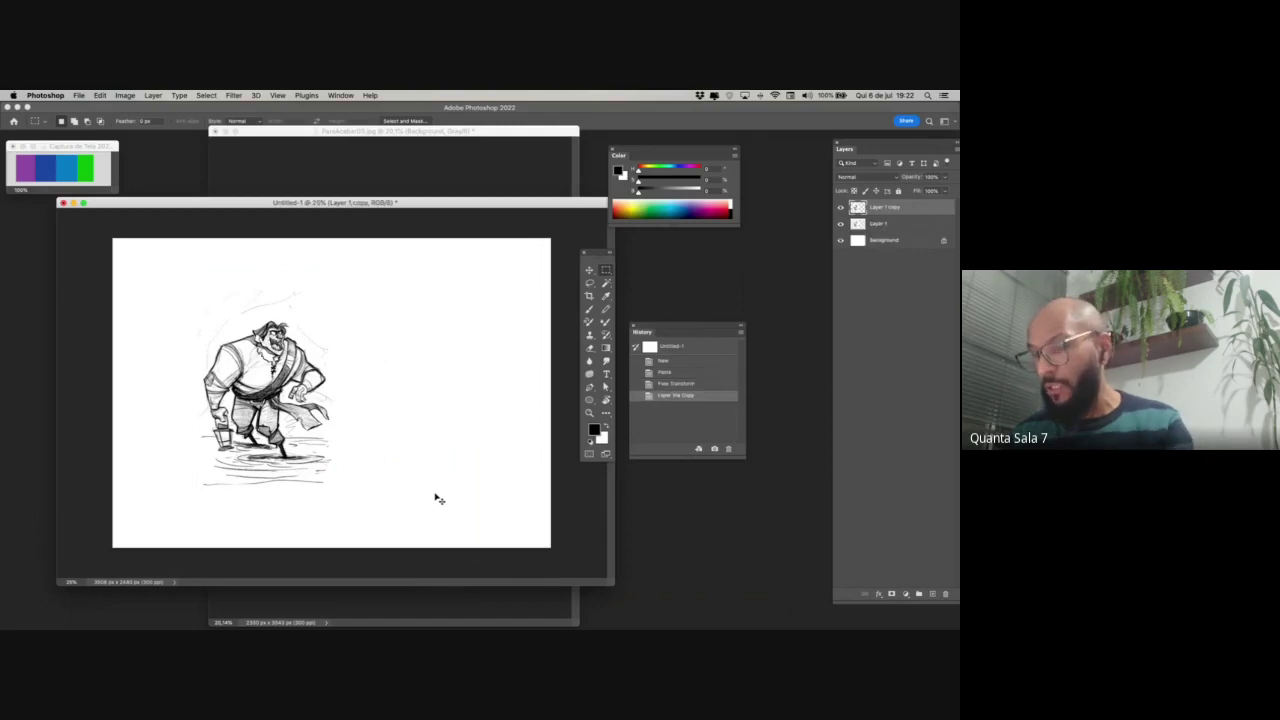
{"action": "key", "text": "super+t"}
{"action": "left_click_drag", "start_coordinate": [268, 470], "coordinate": [428, 470]}
{"action": "key", "text": "Return"}
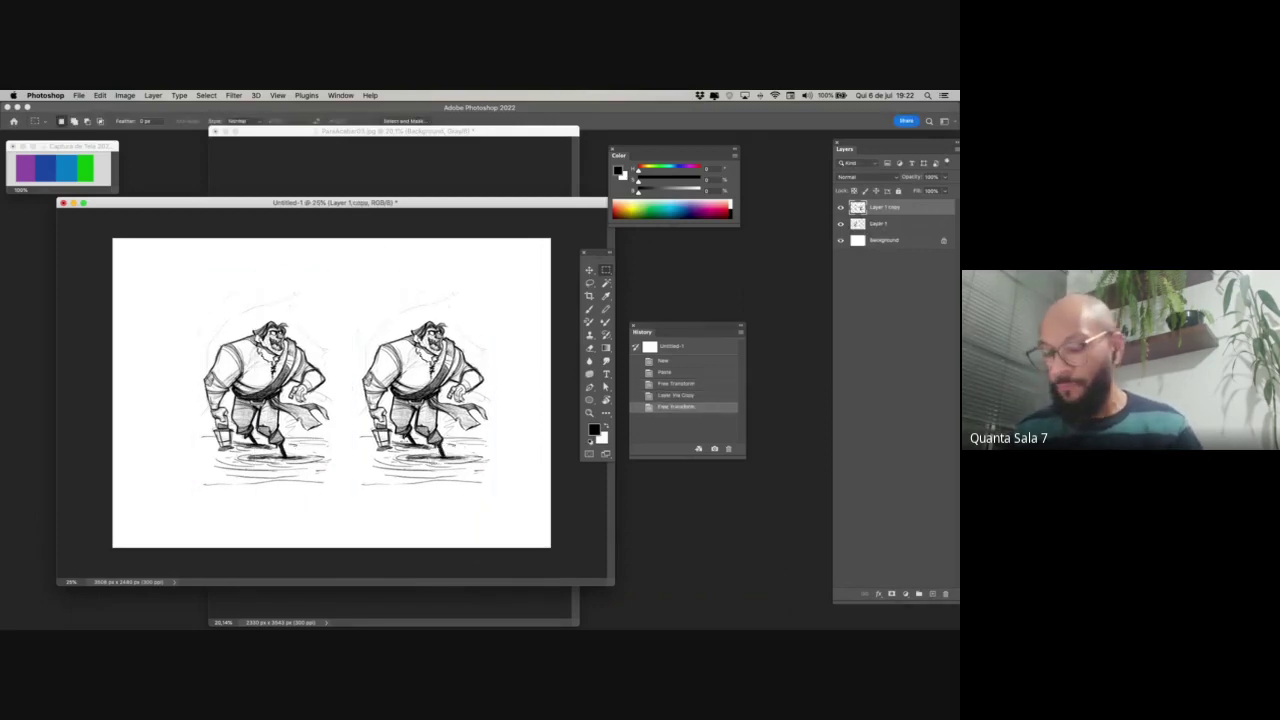
{"action": "key", "text": "super+e"}
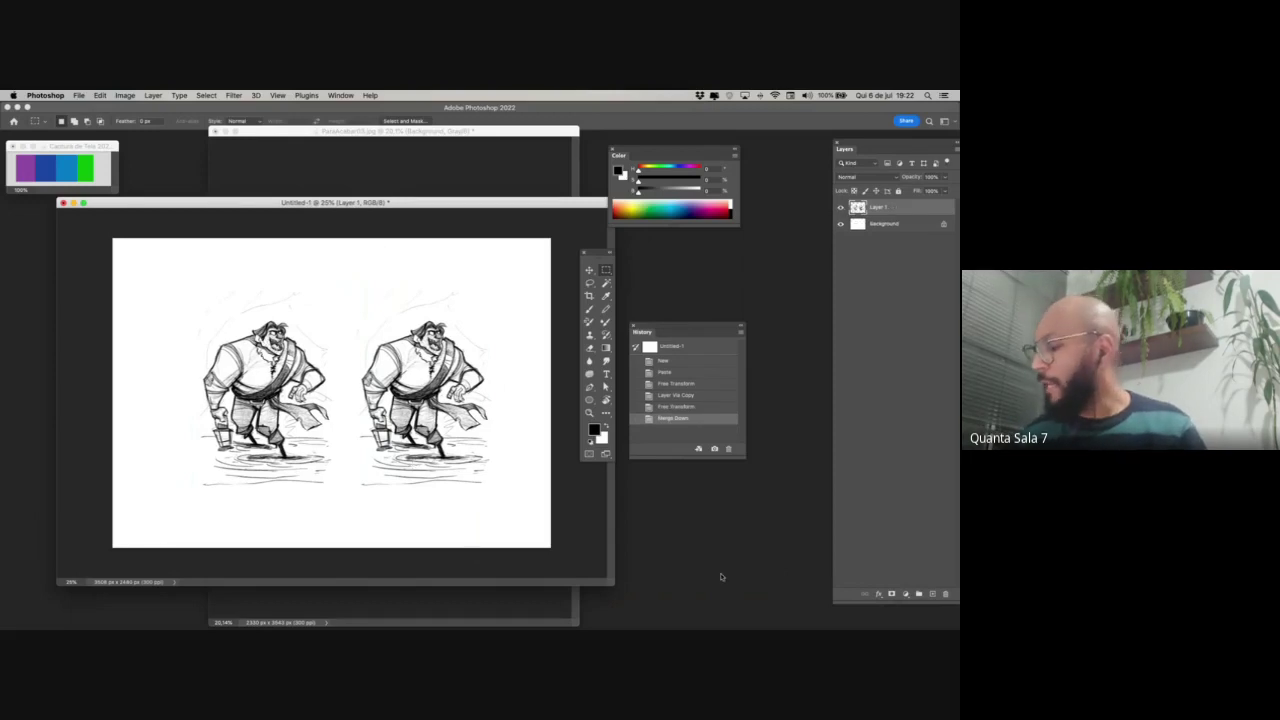
{"action": "mouse_move", "coordinate": [720, 629]}
{"action": "left_click", "coordinate": [646, 615]}
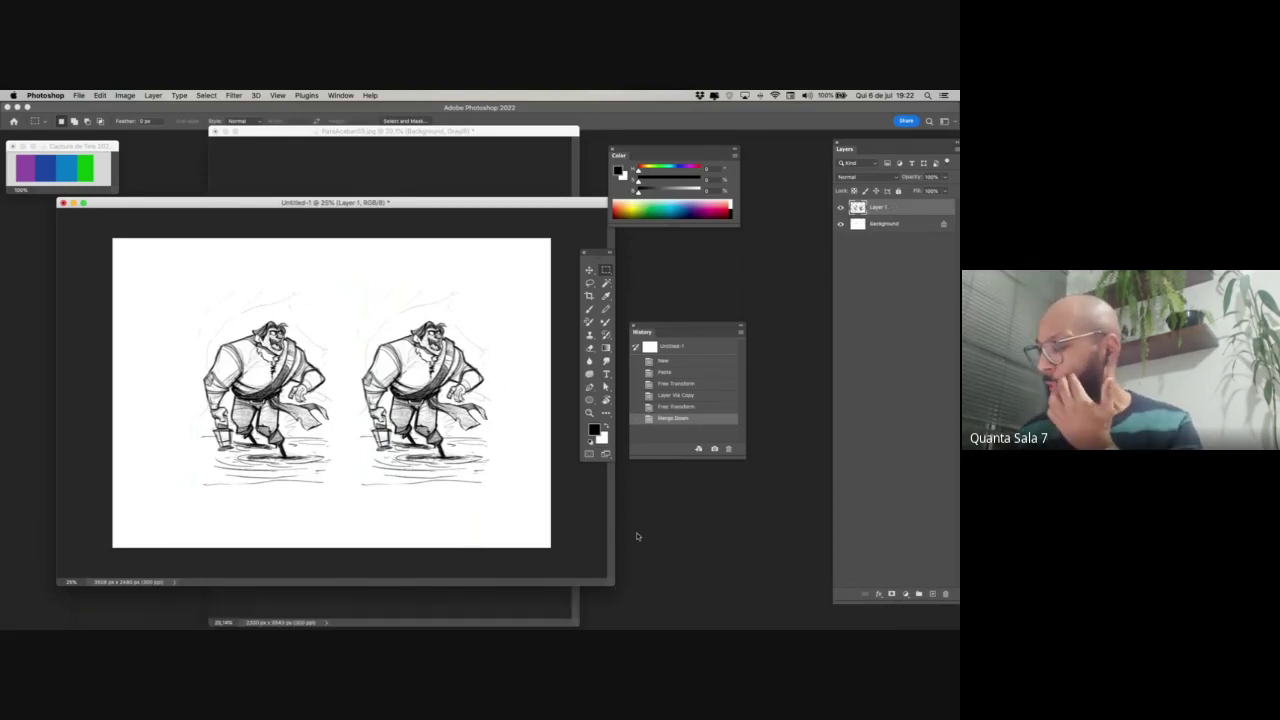
{"action": "left_click", "coordinate": [552, 567]}
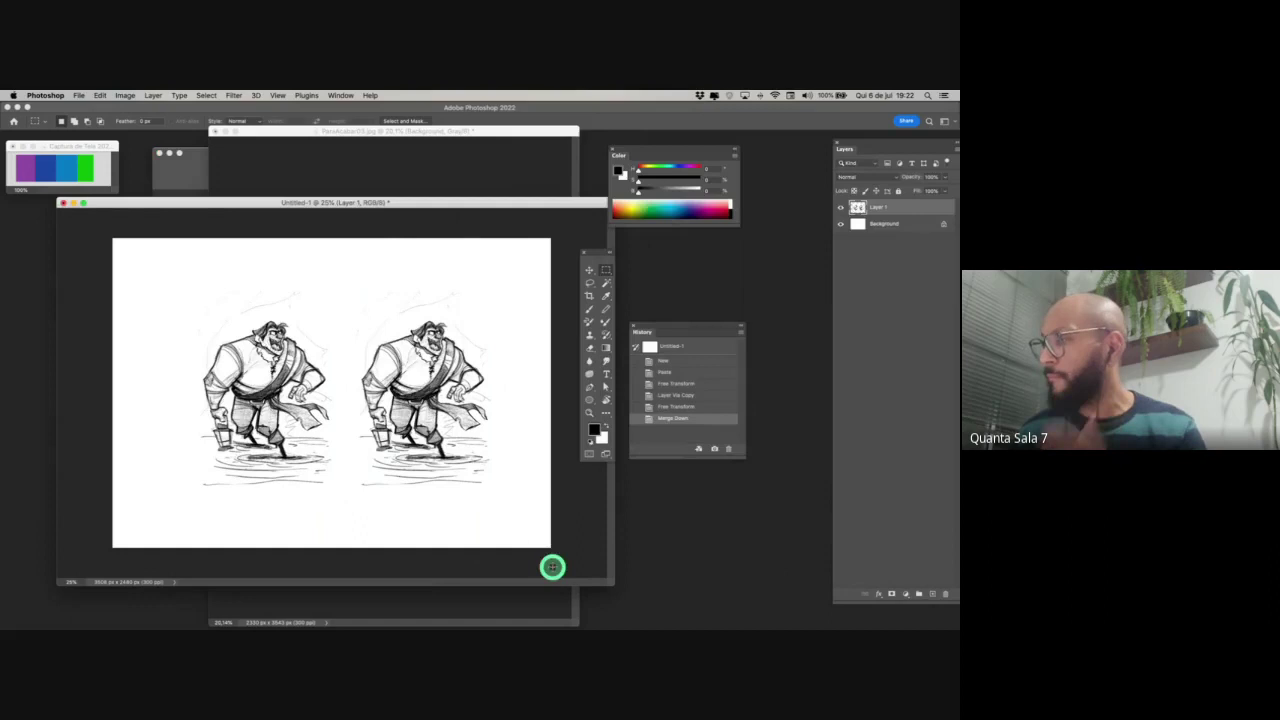
{"action": "left_click", "coordinate": [700, 506]}
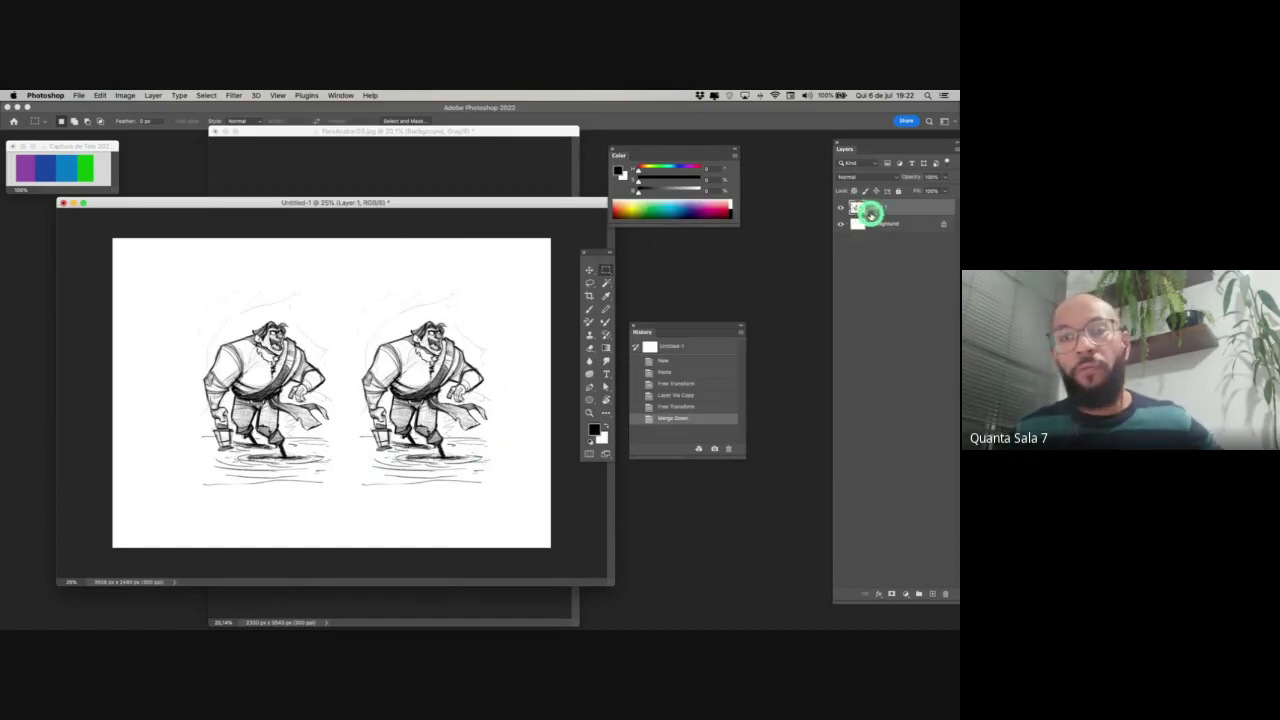
- Hide and show Layer 1 once, and shift the merged pair of sketches slightly left on the page
{"action": "left_click", "coordinate": [840, 207]}
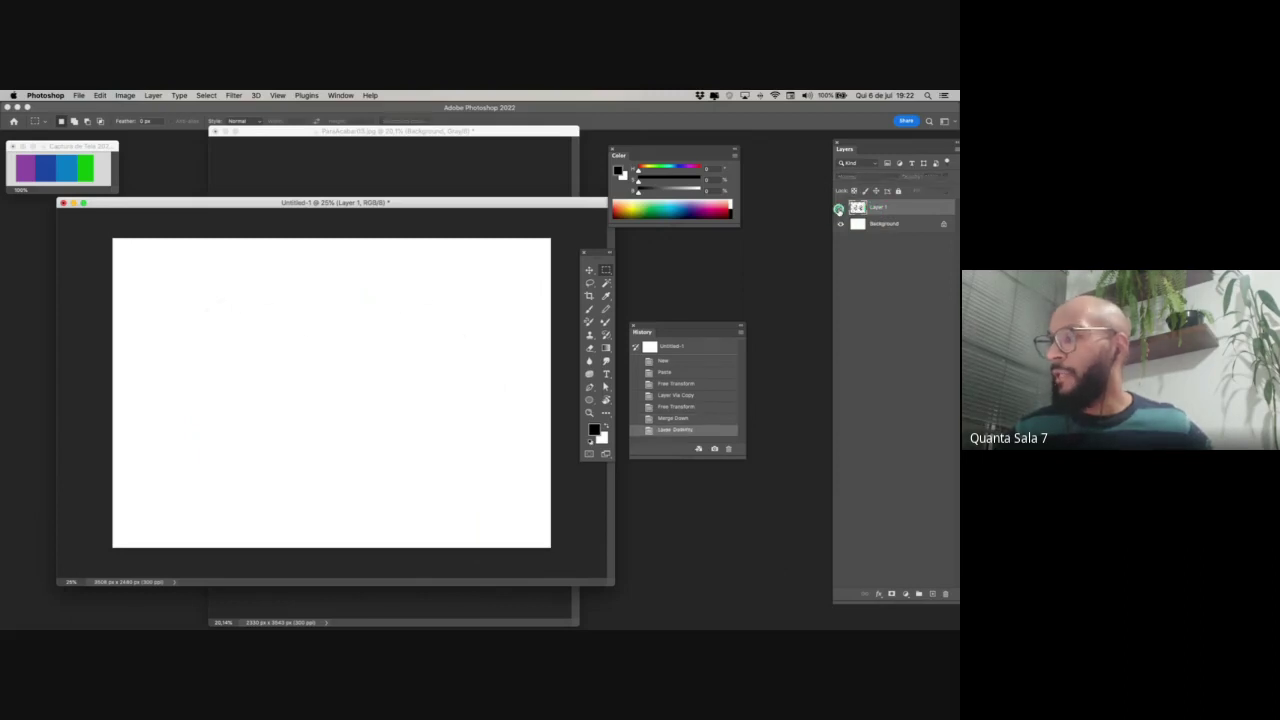
{"action": "left_click", "coordinate": [840, 207]}
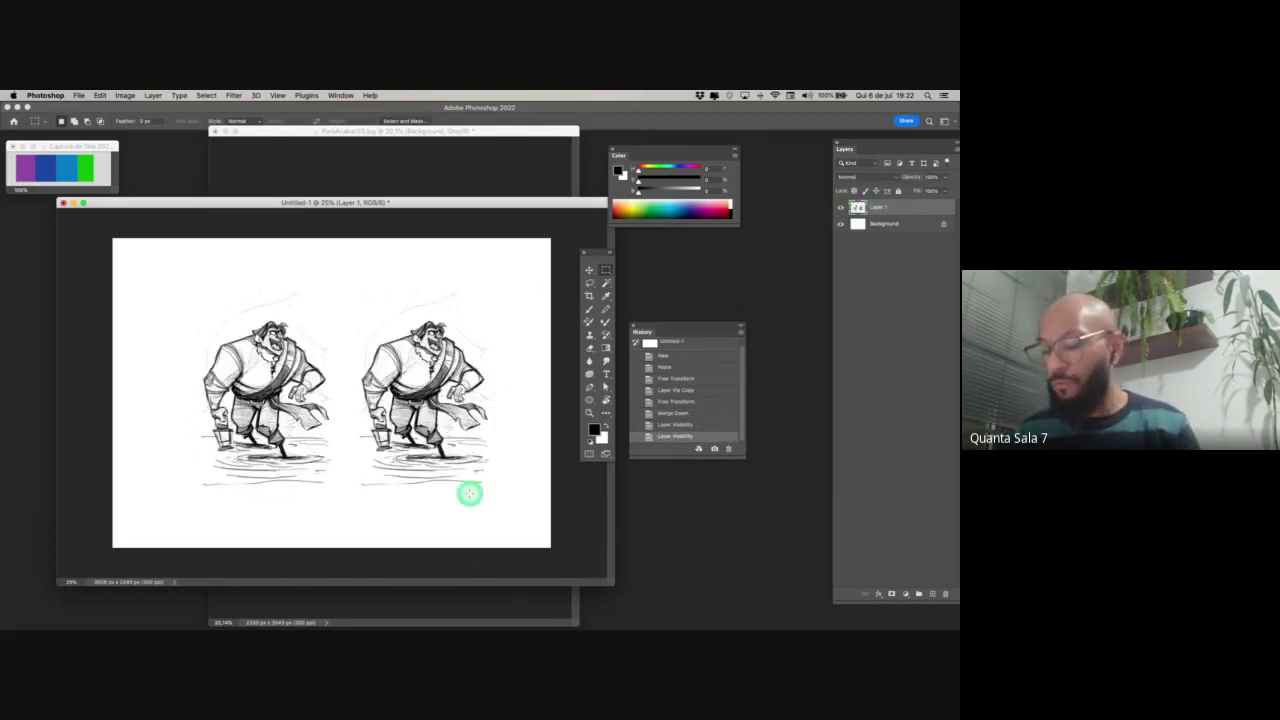
{"action": "key", "text": "super+t"}
{"action": "left_click_drag", "start_coordinate": [433, 445], "coordinate": [423, 447]}
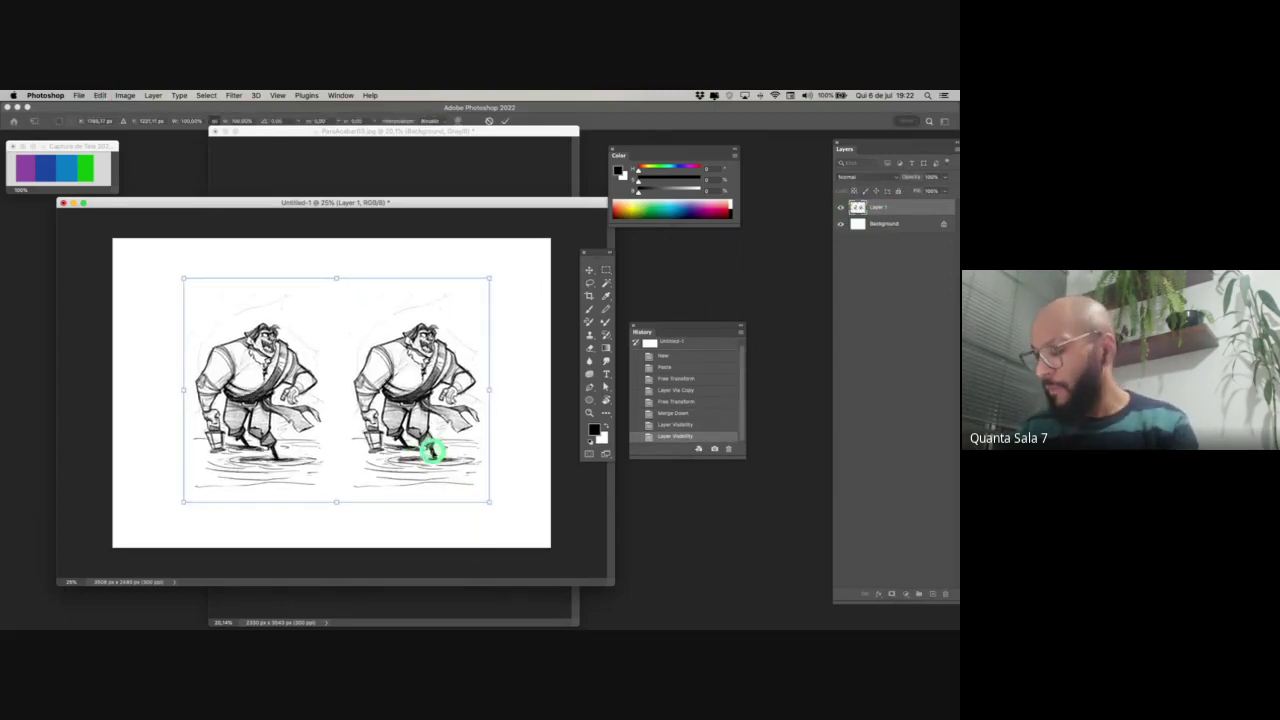
{"action": "key", "text": "Return"}
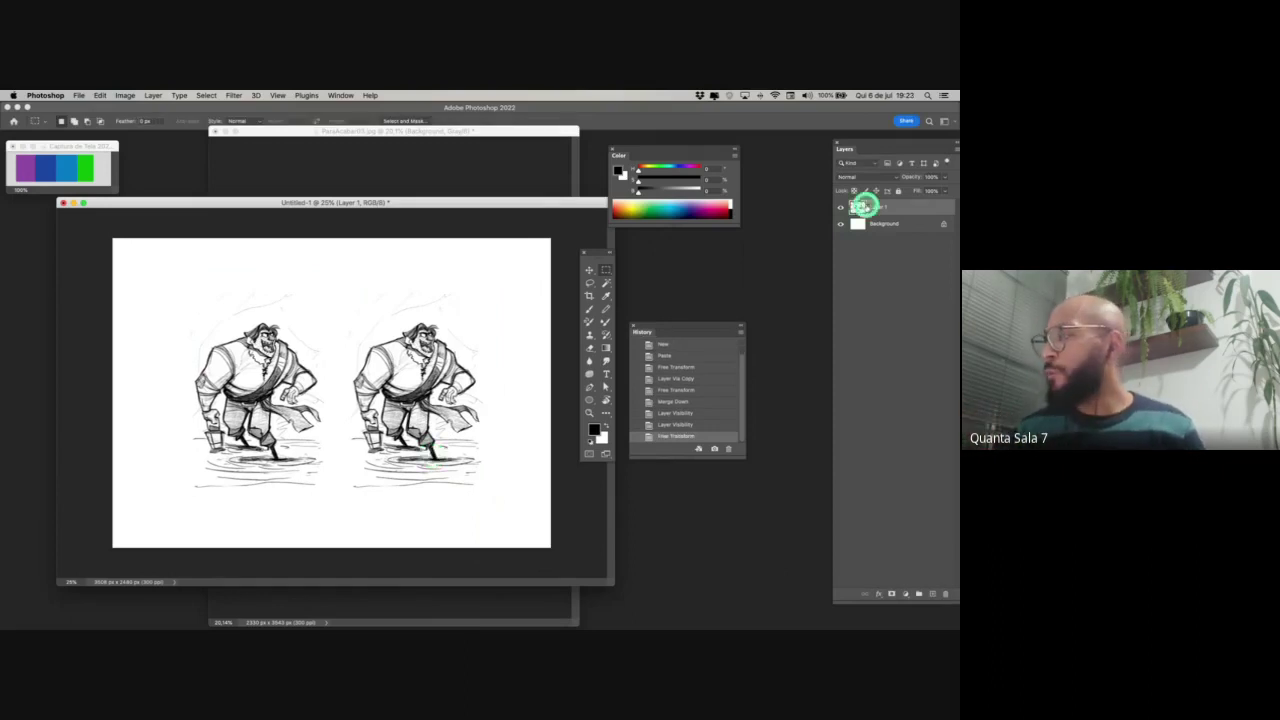
- Hide Layer 1 to examine the Background layer on its own, and show and reselect Layer 1
{"action": "left_click", "coordinate": [841, 224]}
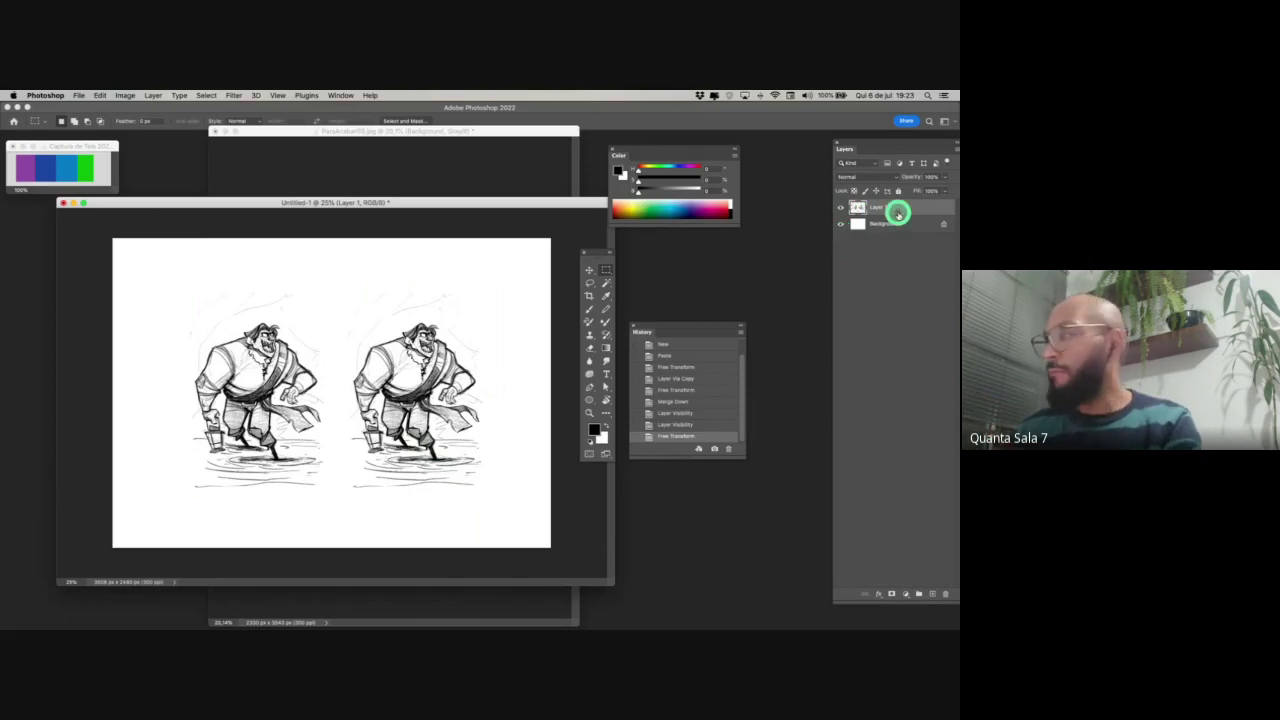
{"action": "left_click", "coordinate": [841, 207]}
{"action": "left_click", "coordinate": [872, 226]}
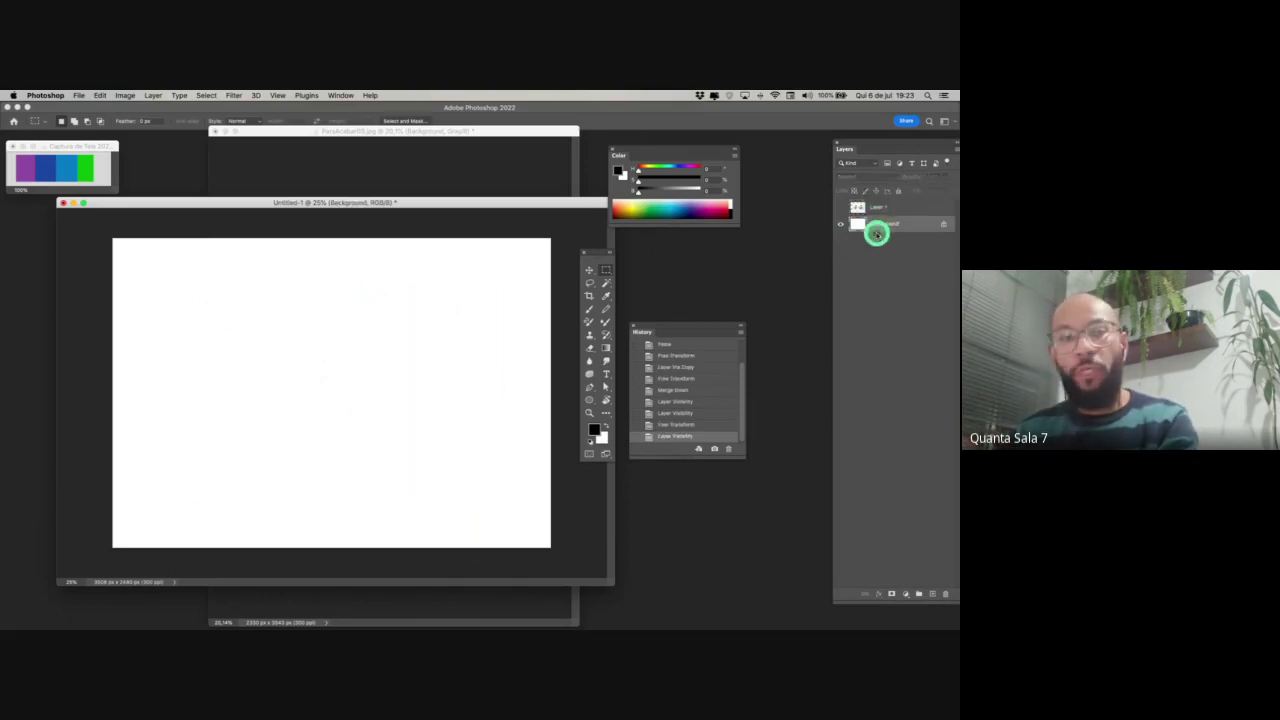
{"action": "left_click", "coordinate": [841, 207]}
{"action": "left_click", "coordinate": [880, 207]}
- Set Layer 1's blending mode to Multiply and add a new empty layer between it and the Background
{"action": "left_click", "coordinate": [873, 176]}
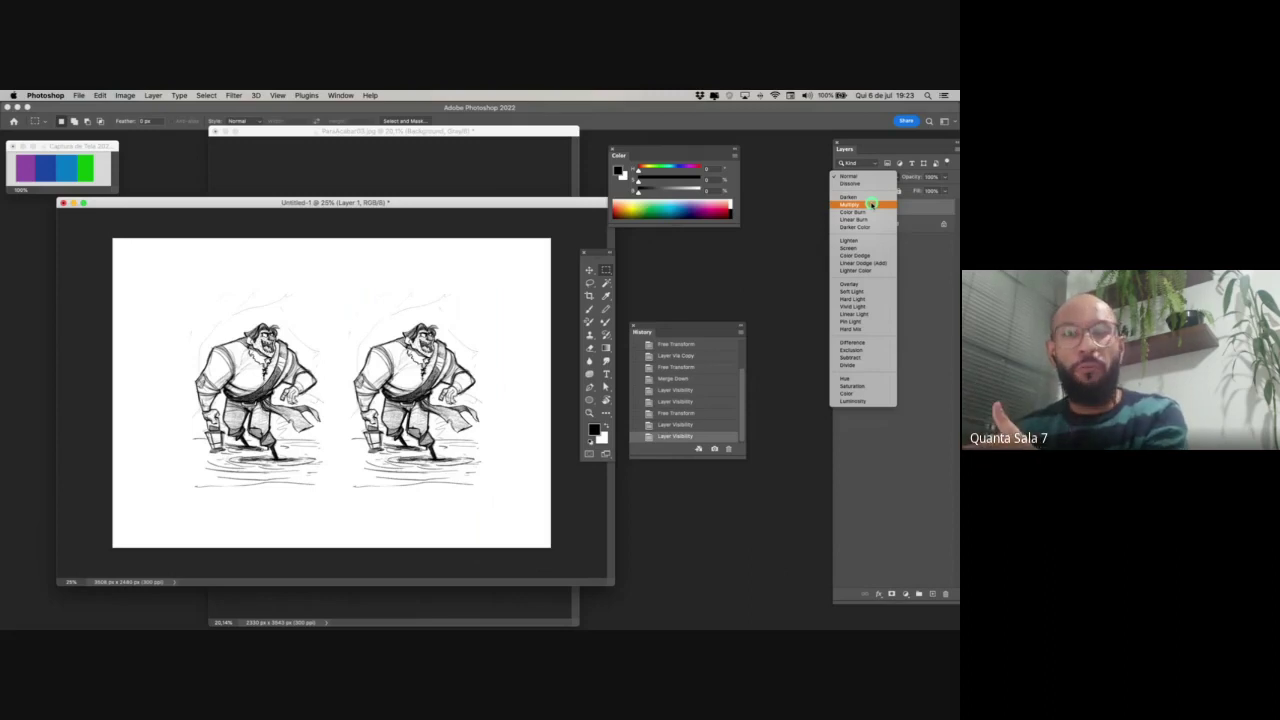
{"action": "left_click", "coordinate": [872, 205]}
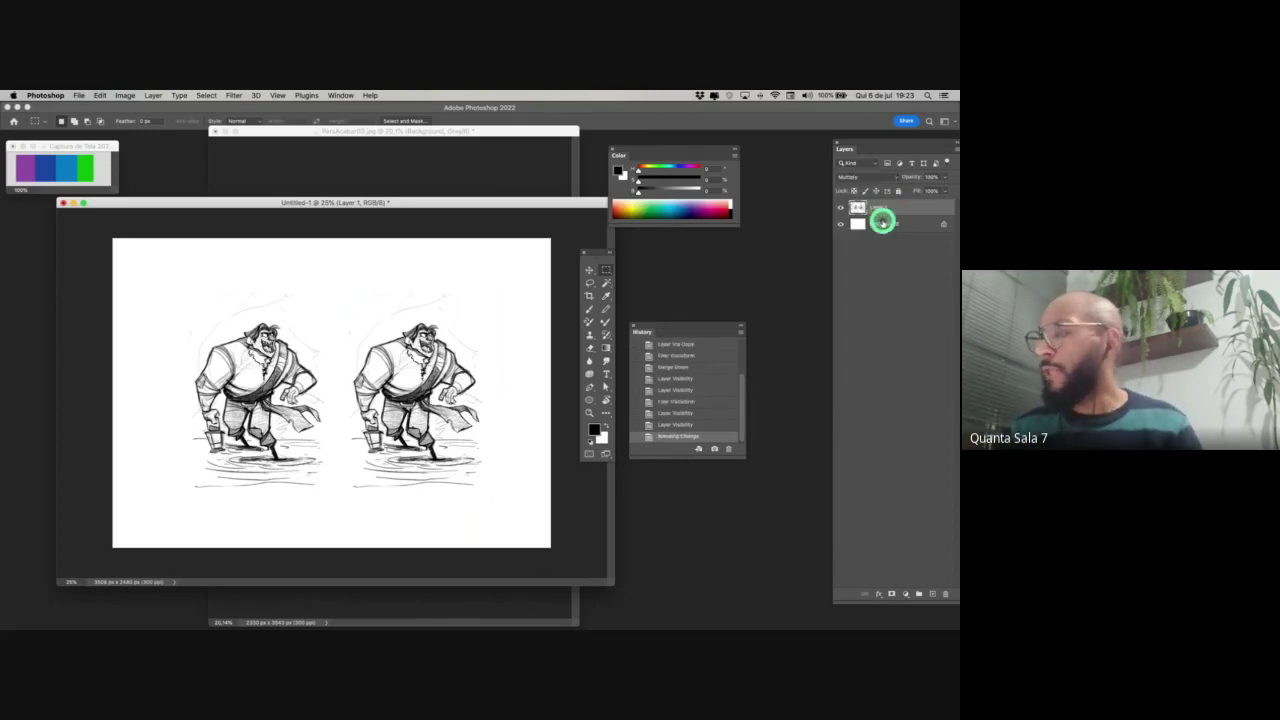
{"action": "left_click", "coordinate": [878, 230]}
{"action": "left_click", "coordinate": [932, 594]}
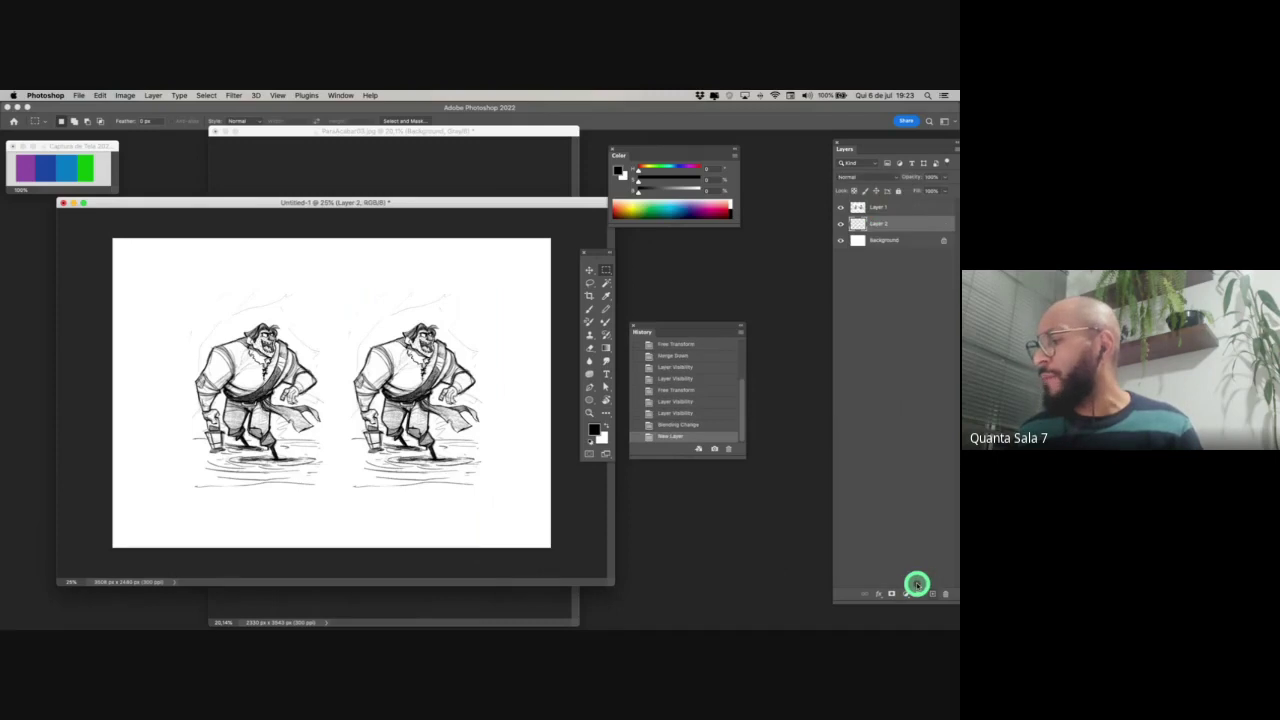
- Pick a light grey foreground color of about 70% brightness and brush a stroke over the second character's torso on Layer 2
{"action": "left_click", "coordinate": [590, 308]}
{"action": "left_click", "coordinate": [603, 432]}
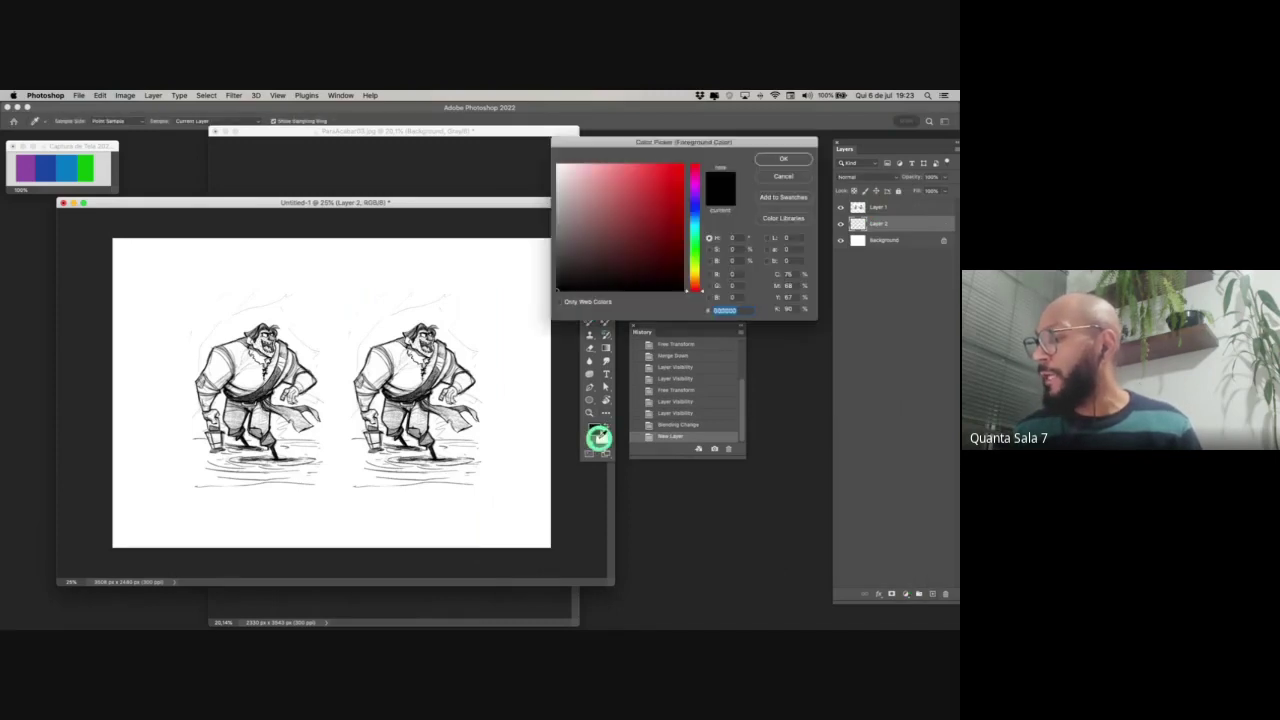
{"action": "left_click", "coordinate": [583, 289]}
{"action": "left_click", "coordinate": [580, 197]}
{"action": "left_click", "coordinate": [748, 195]}
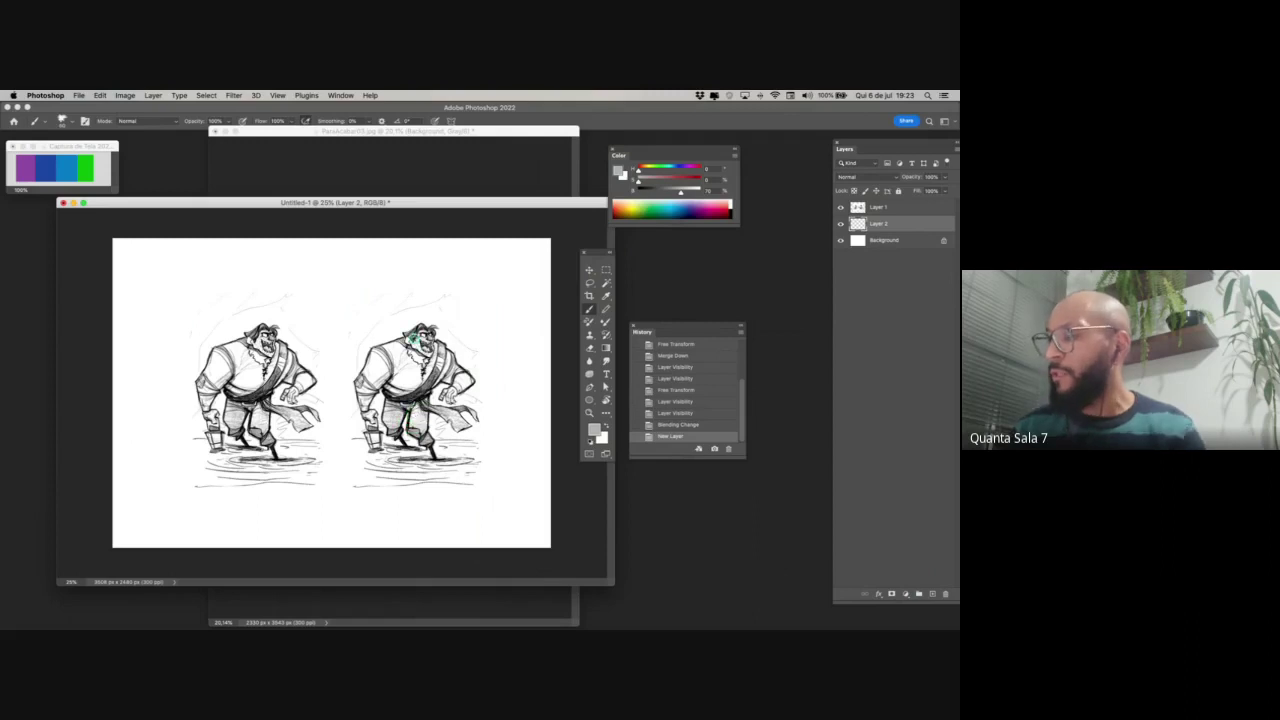
{"action": "mouse_move", "coordinate": [378, 350]}
{"action": "left_mouse_down"}
{"action": "mouse_move", "coordinate": [424, 314]}
{"action": "mouse_move", "coordinate": [386, 357]}
{"action": "mouse_move", "coordinate": [450, 385]}
{"action": "left_mouse_up"}
- Switch Layer 1's blending mode to Normal for comparison and set it back to Multiply
{"action": "left_click", "coordinate": [880, 206]}
{"action": "left_click", "coordinate": [885, 176]}
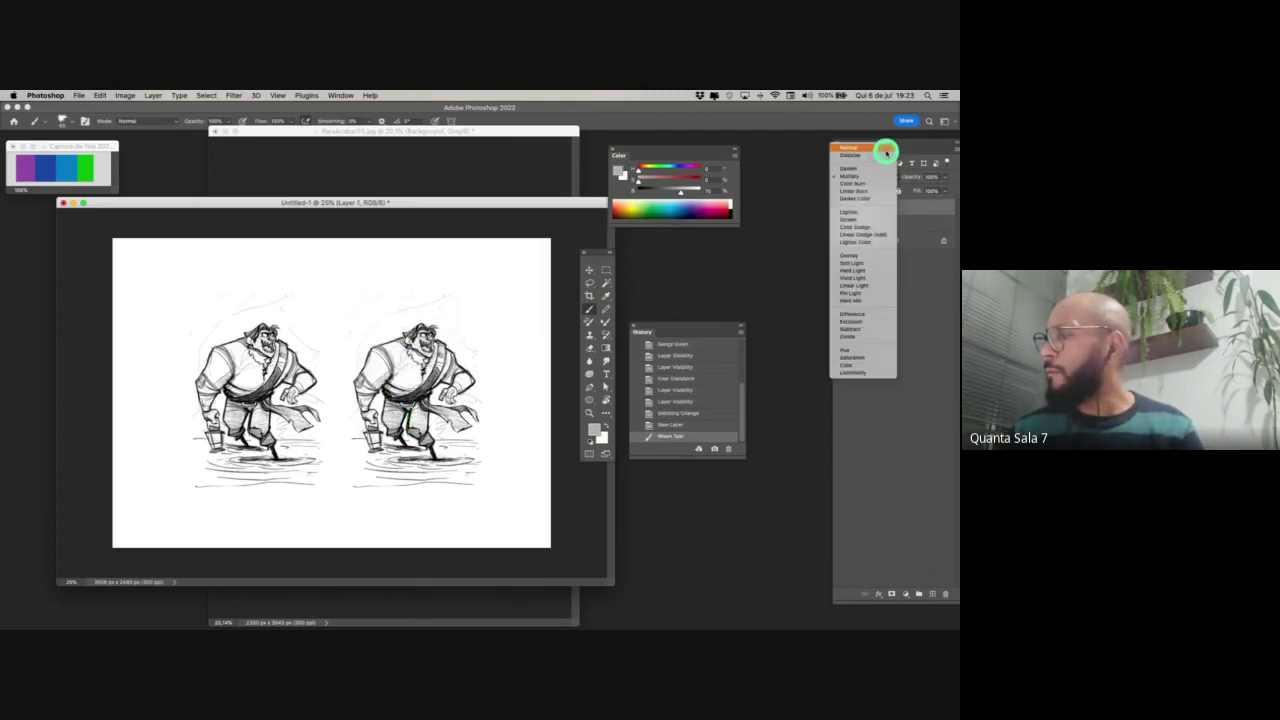
{"action": "left_click", "coordinate": [886, 150]}
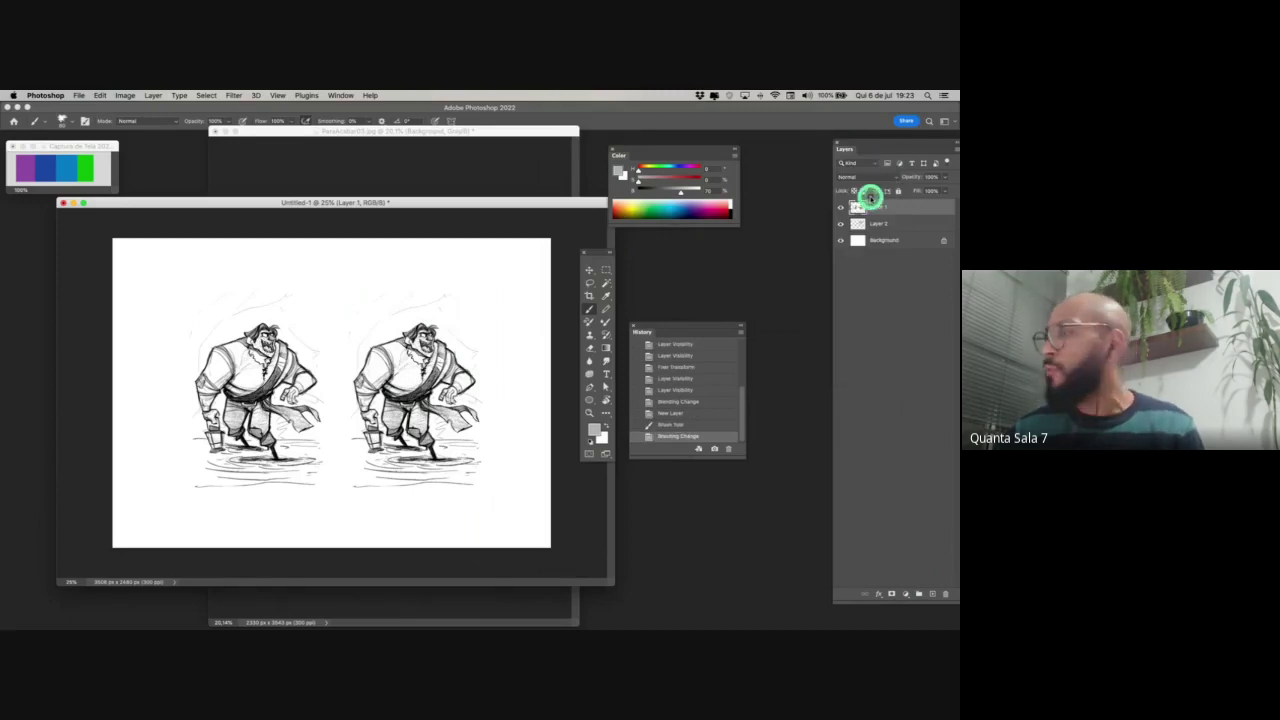
{"action": "left_click", "coordinate": [866, 176]}
{"action": "left_click", "coordinate": [866, 200]}
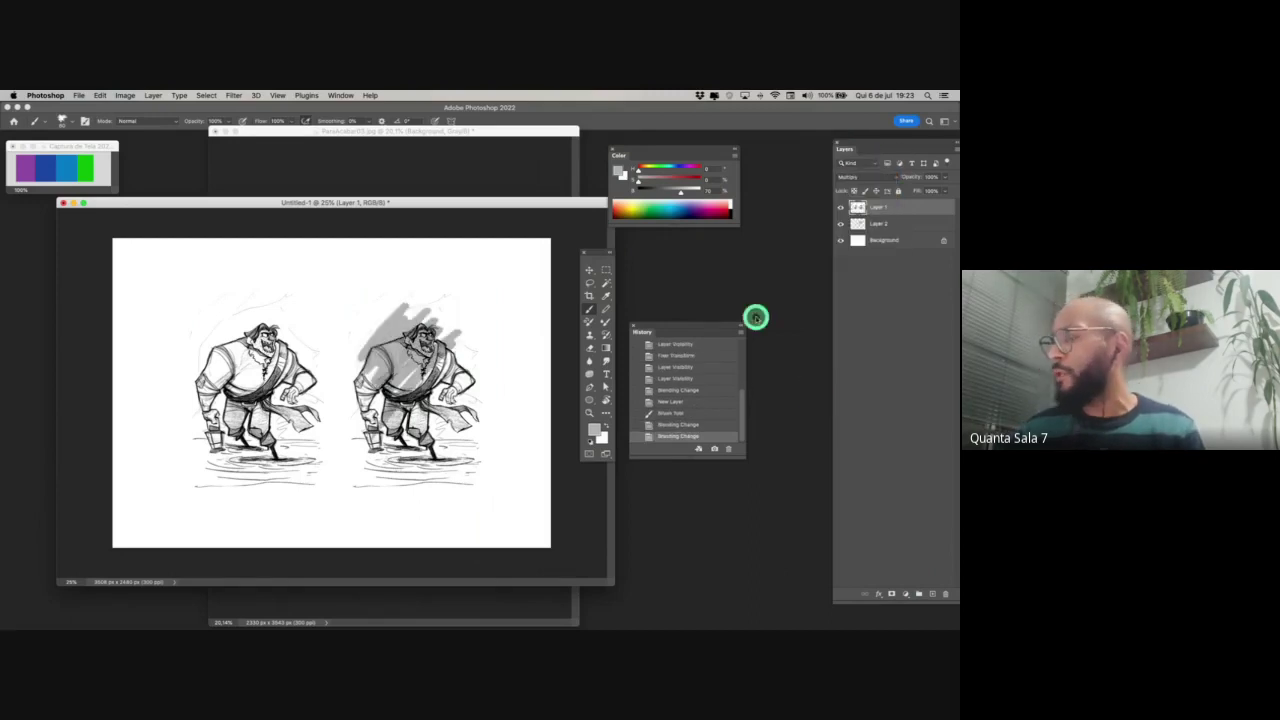
- Clear all the grey paint from Layer 2 by selecting the whole canvas and deleting its content, and deselect
{"action": "left_click", "coordinate": [888, 222]}
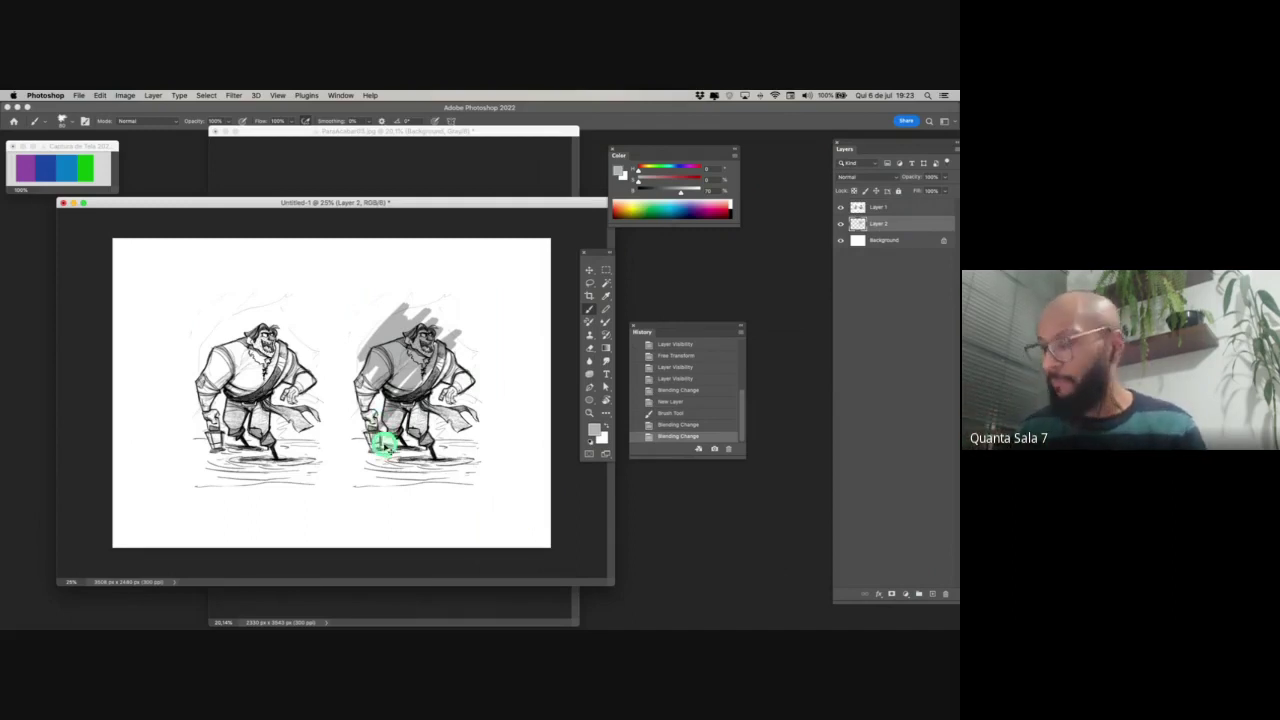
{"action": "key", "text": "super+a"}
{"action": "key", "text": "Delete"}
{"action": "key", "text": "z"}
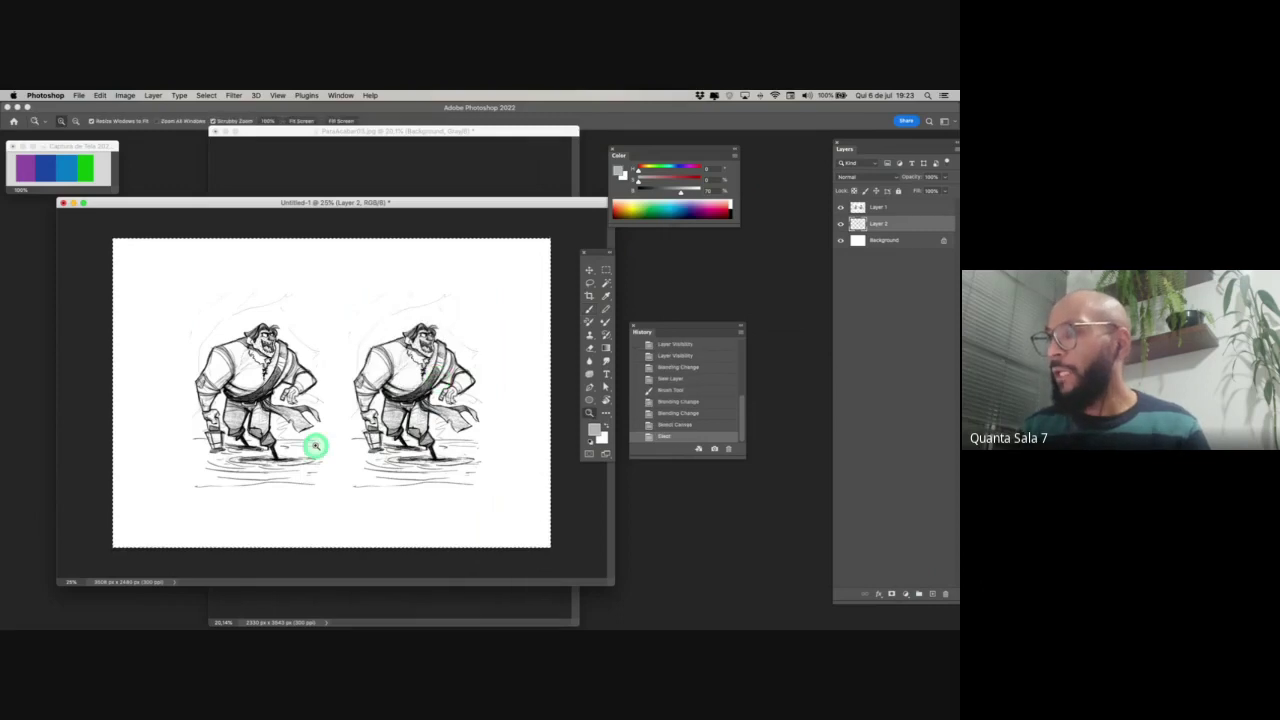
{"action": "left_click", "coordinate": [316, 446]}
{"action": "key", "text": "super+d"}
{"action": "key", "text": "m"}
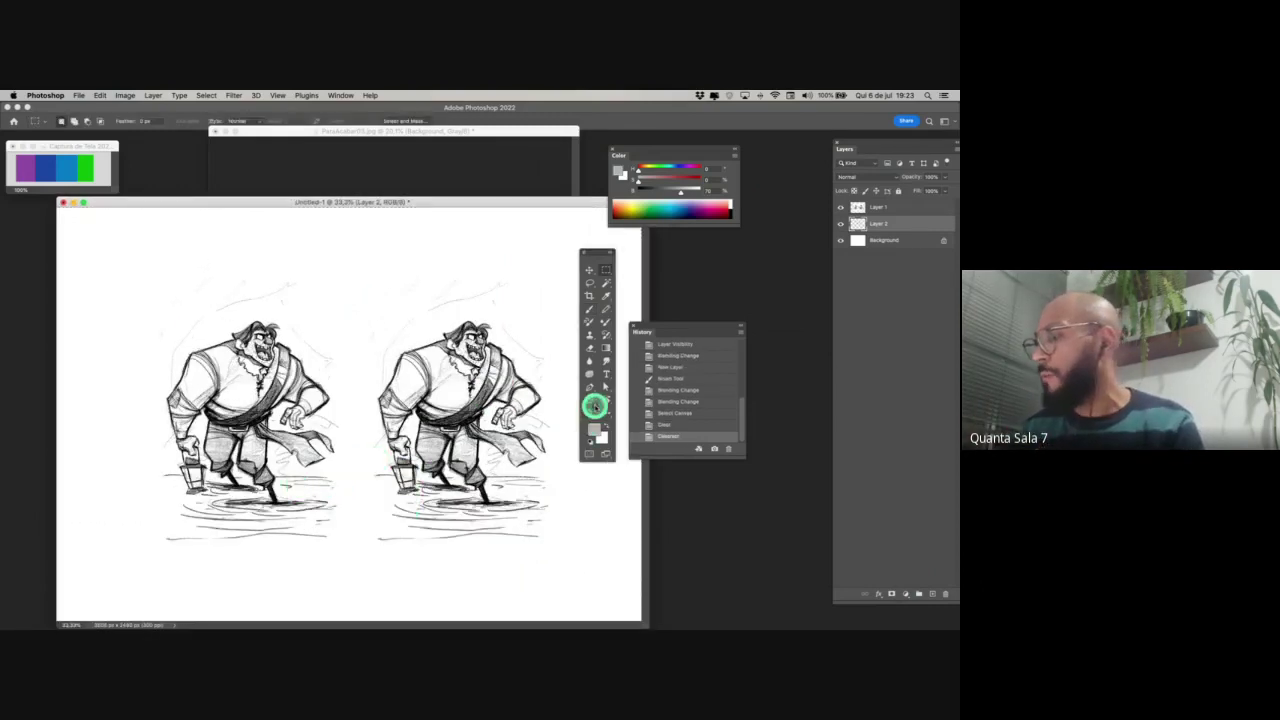
- Choose the Hard Round brush from General Brushes, make a test dab above the second sketch and undo it
{"action": "left_click", "coordinate": [596, 313]}
{"action": "right_click", "coordinate": [521, 462]}
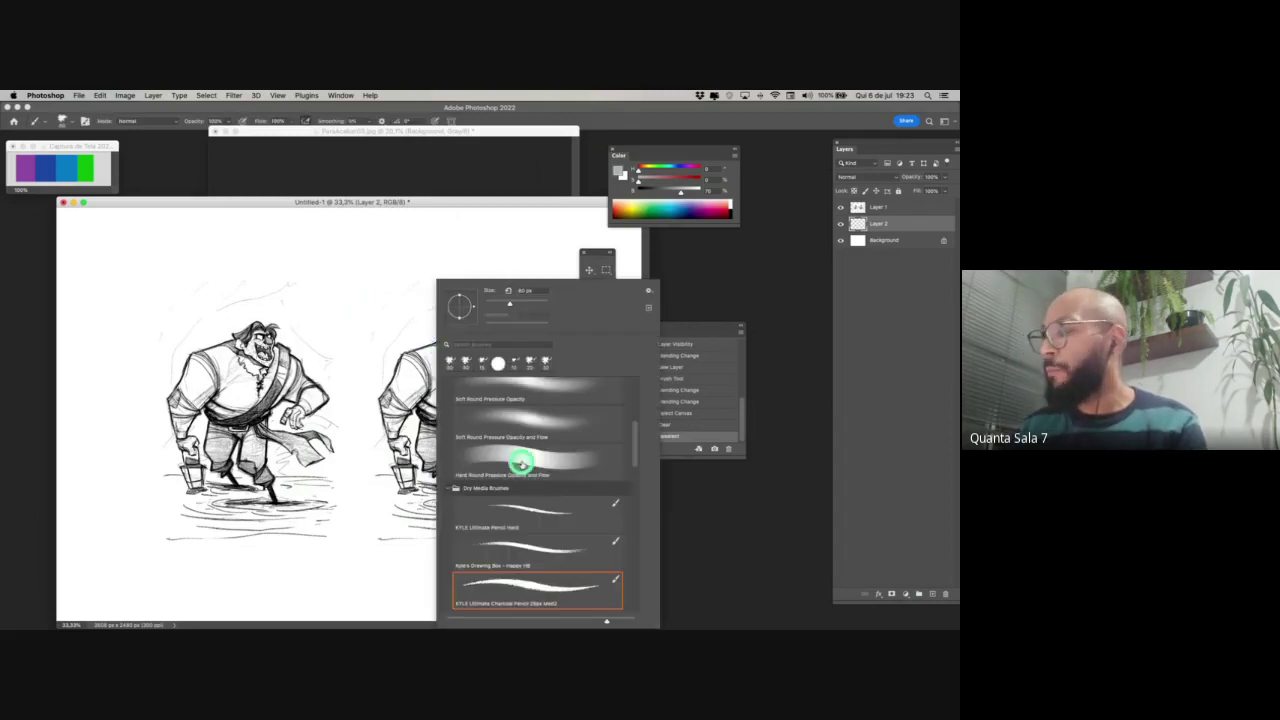
{"action": "scroll", "coordinate": [634, 477], "scroll_direction": "up", "scroll_amount": 5}
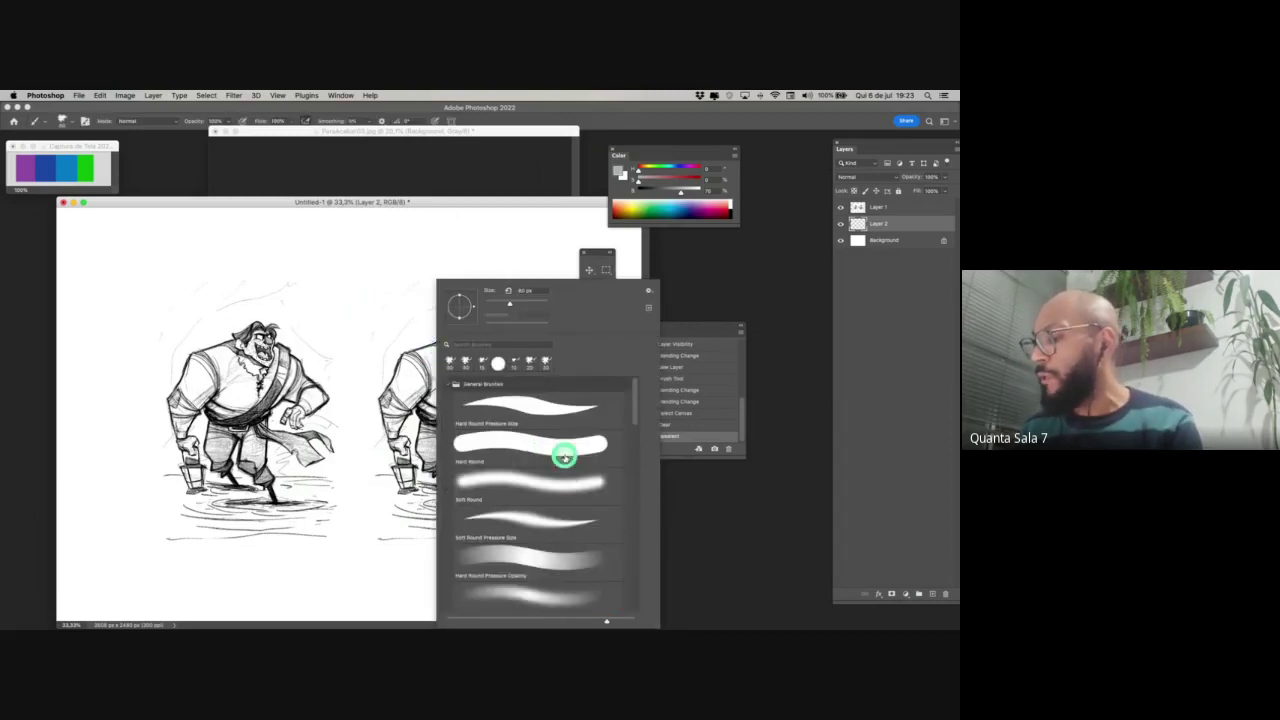
{"action": "left_click", "coordinate": [567, 443]}
{"action": "left_click", "coordinate": [449, 237]}
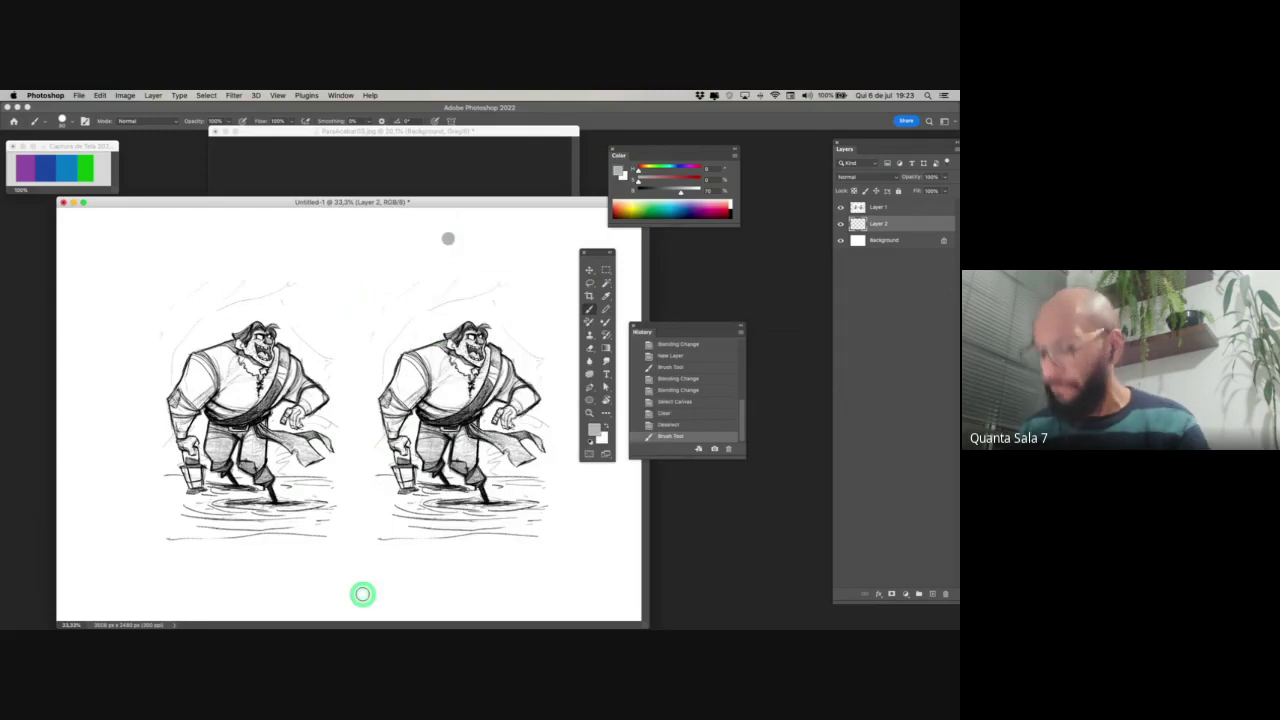
{"action": "key", "text": "super+z"}
- Cycle through the screen modes back to the floating document window and shift that window slightly
{"action": "key", "text": "f"}
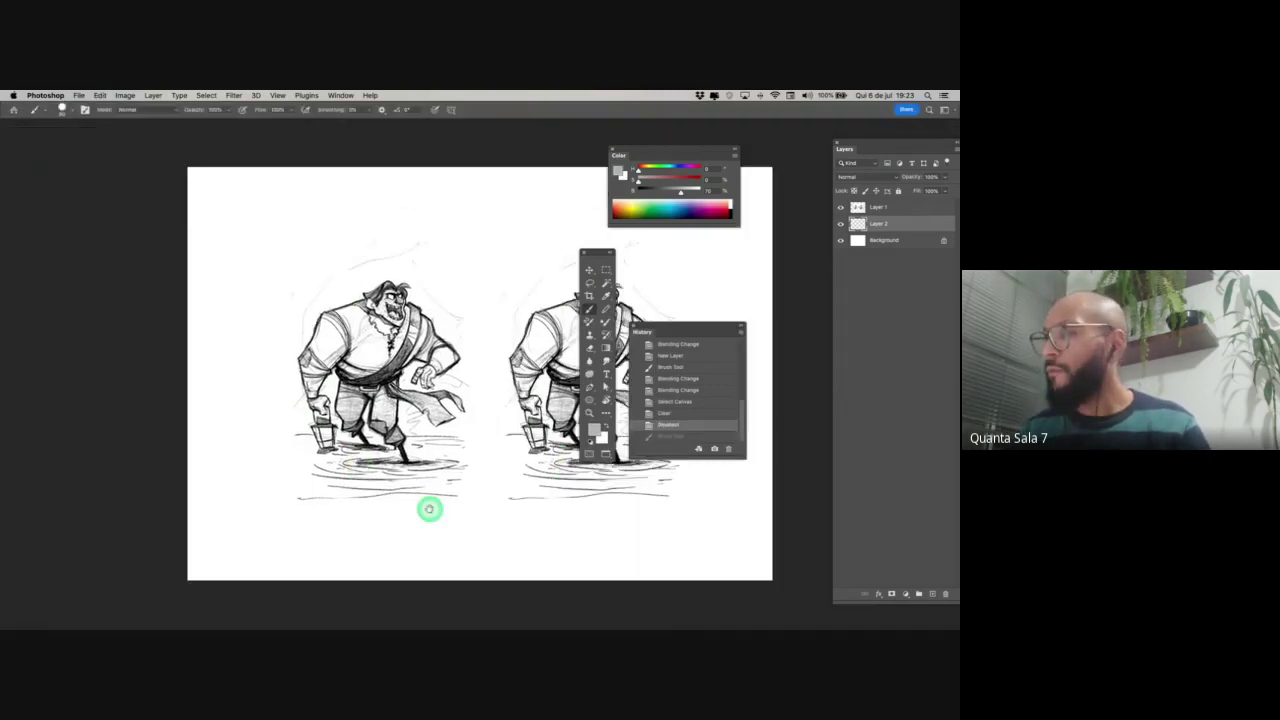
{"action": "key", "text": "f"}
{"action": "key", "text": "f"}
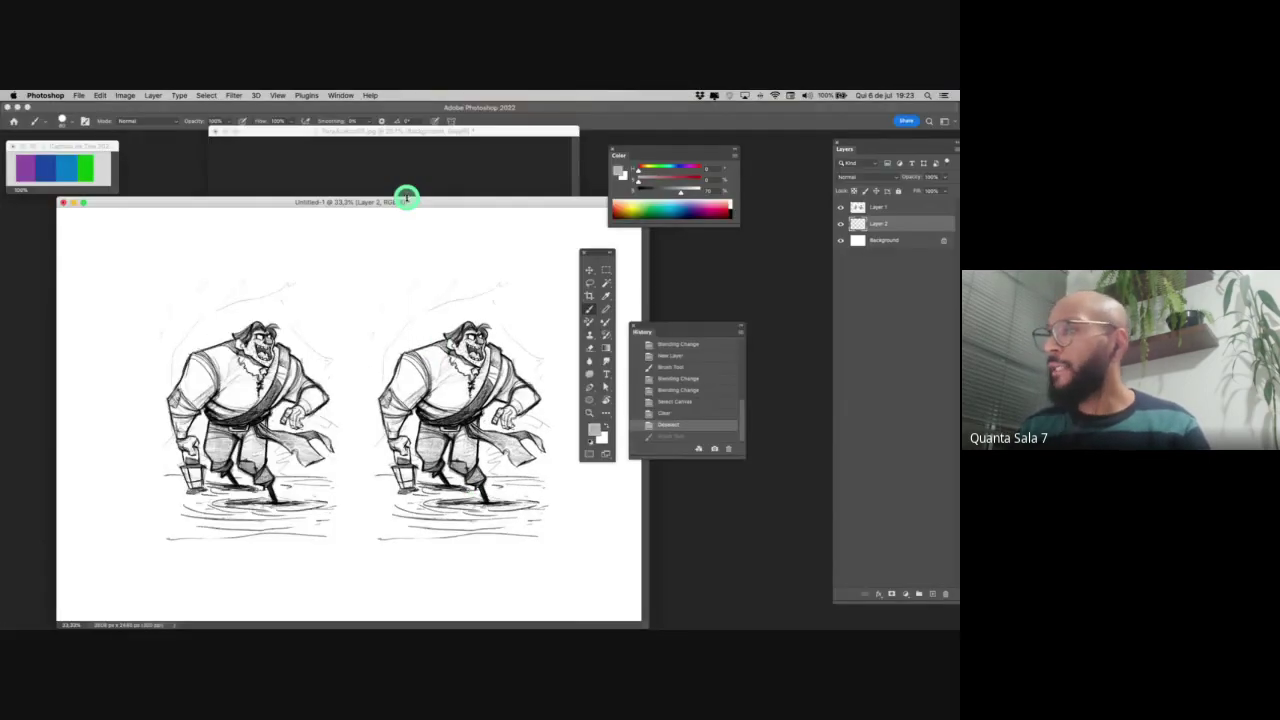
{"action": "left_click_drag", "start_coordinate": [406, 202], "coordinate": [426, 204]}
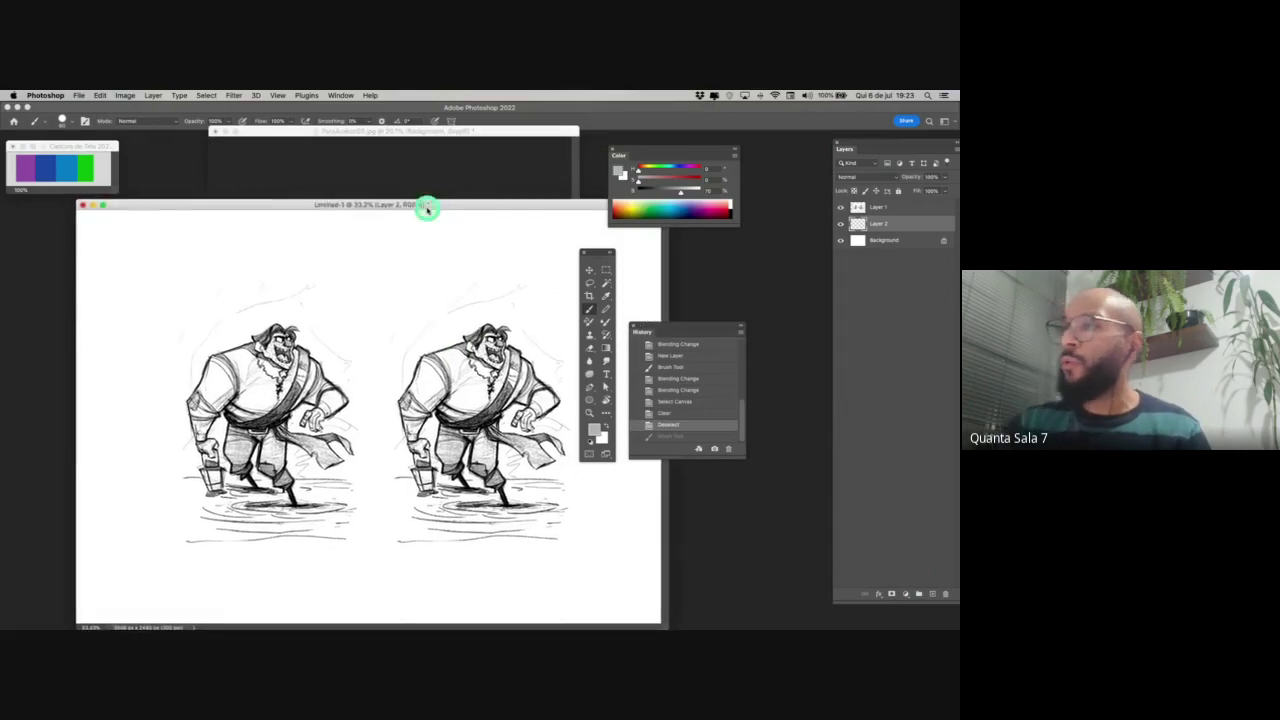
- Look over the image's color mode options and switch the document to full-screen mode with the menu bar
{"action": "left_click", "coordinate": [126, 96]}
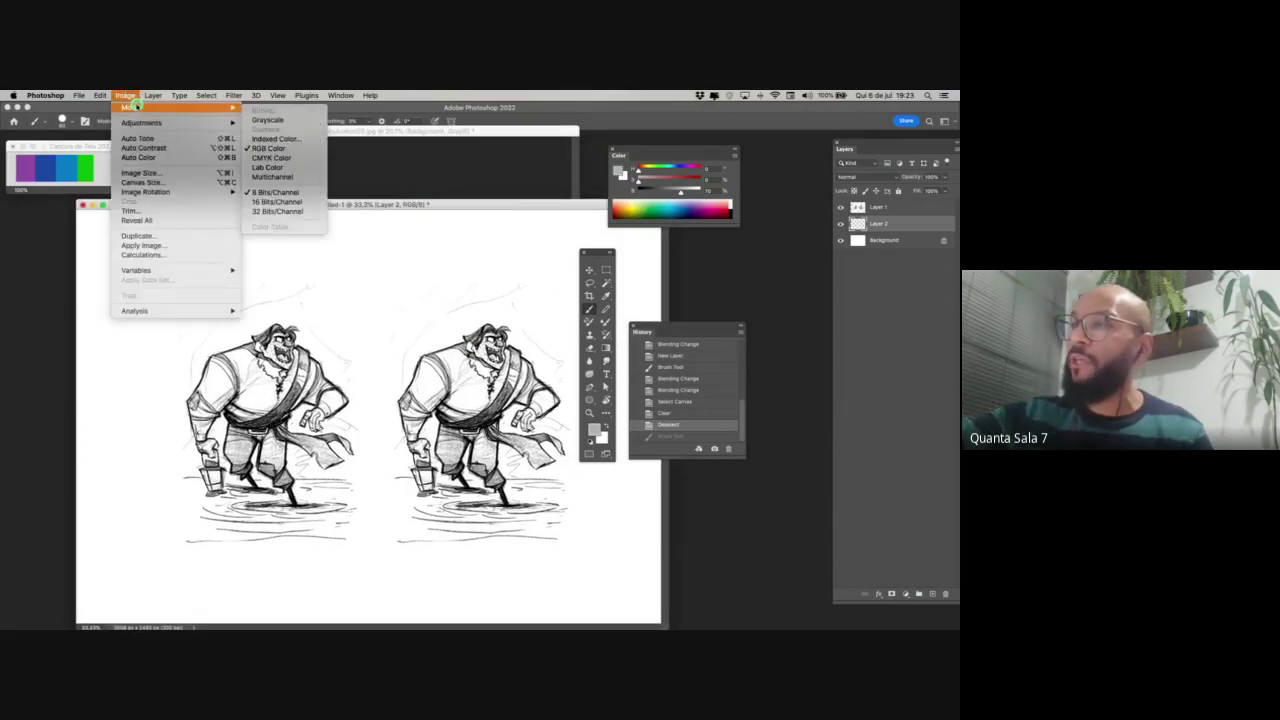
{"action": "mouse_move", "coordinate": [210, 108]}
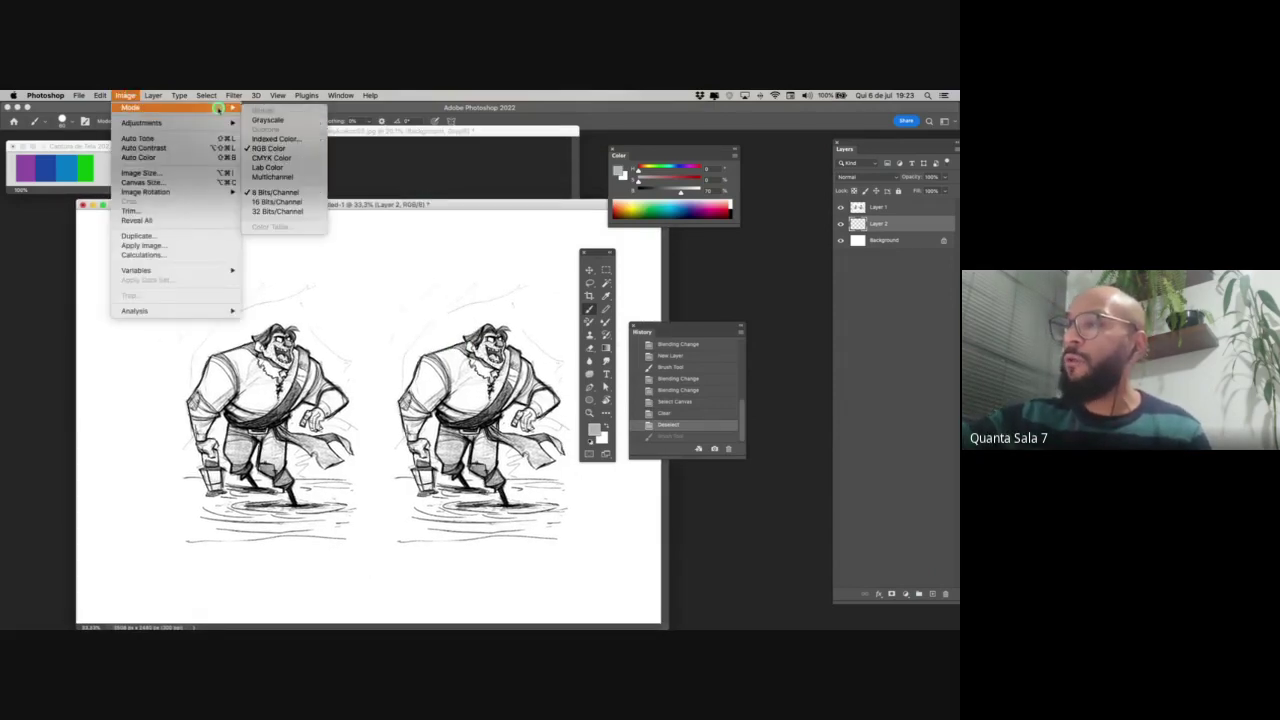
{"action": "left_click", "coordinate": [459, 403]}
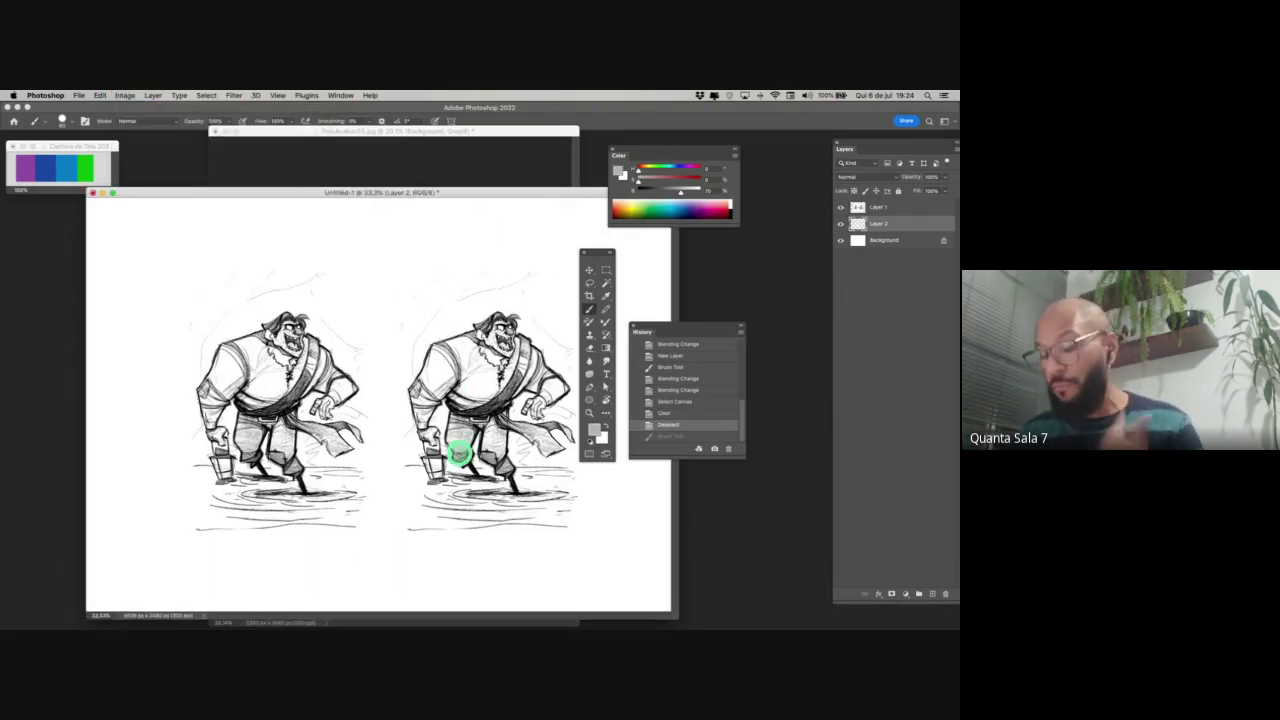
{"action": "key", "text": "f"}
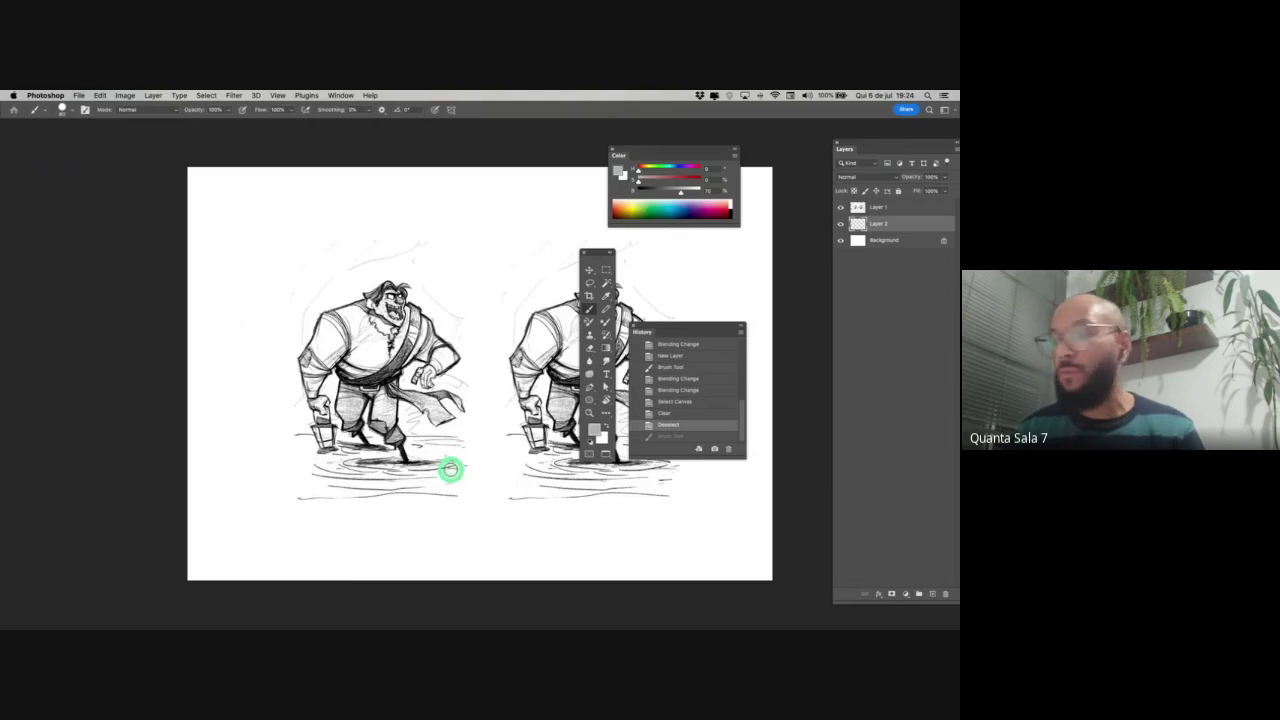
{"action": "scroll", "coordinate": [449, 463], "scroll_direction": "right", "scroll_amount": 5}
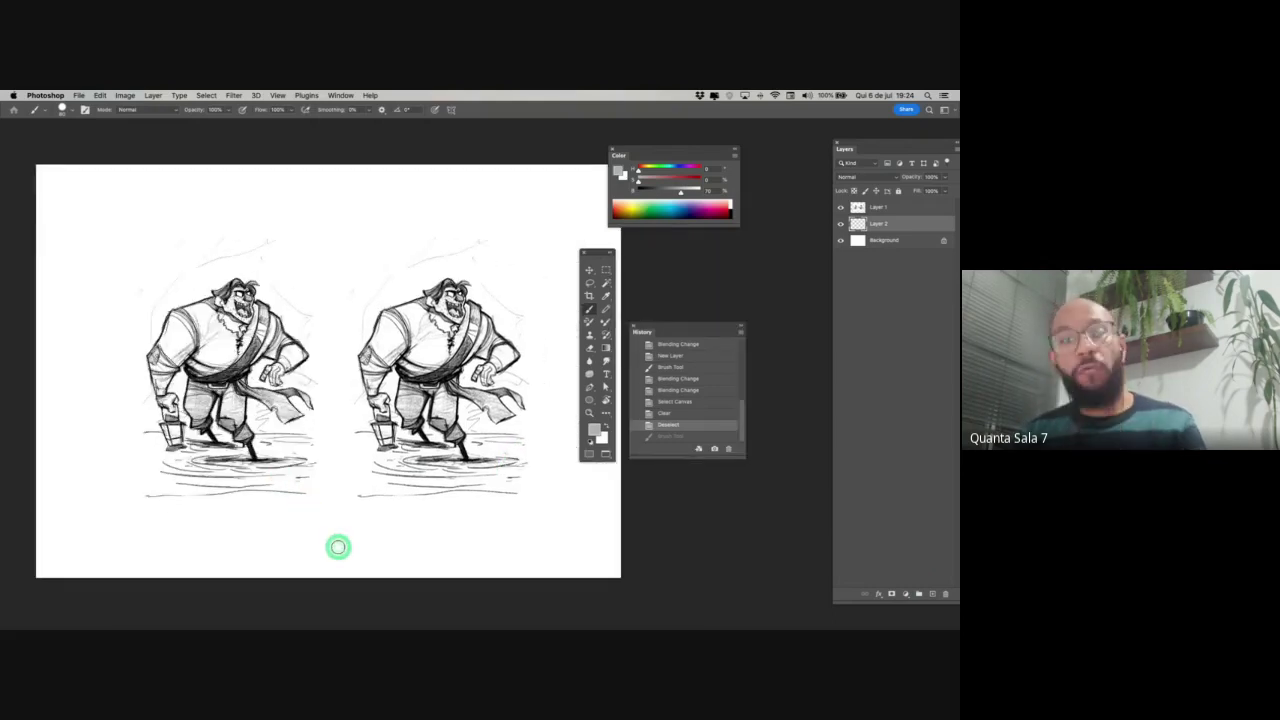
- Fill a rectangular selection around the first character with the grey foreground color on Layer 2, and deselect
{"action": "left_click", "coordinate": [607, 272]}
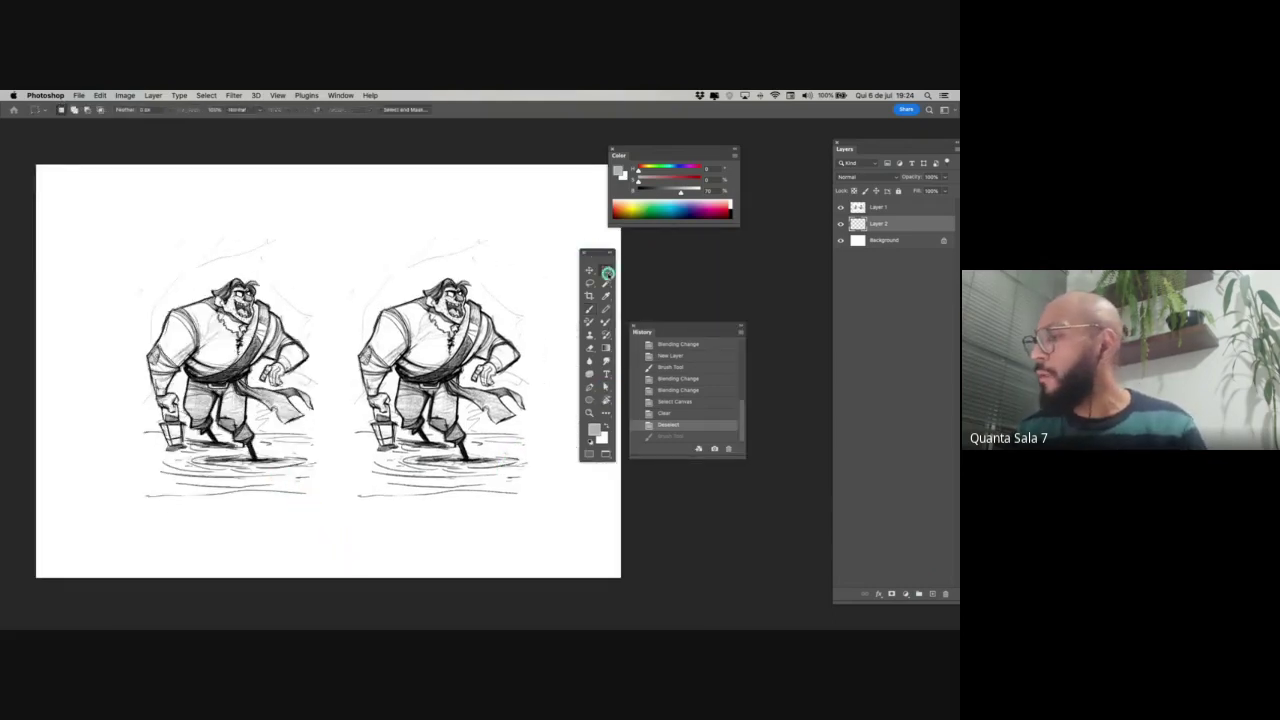
{"action": "left_click_drag", "start_coordinate": [103, 186], "coordinate": [319, 517]}
{"action": "left_click_drag", "start_coordinate": [305, 462], "coordinate": [320, 476]}
{"action": "key", "text": "alt+BackSpace"}
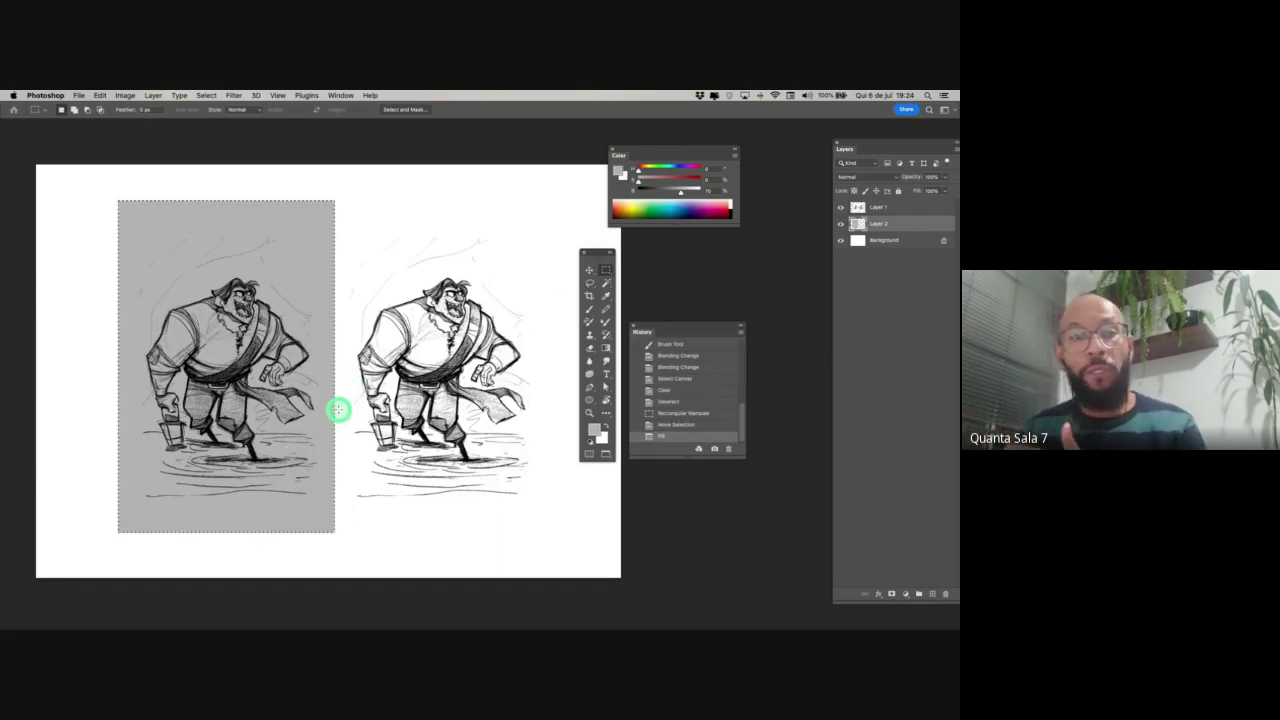
{"action": "key", "text": "super+d"}
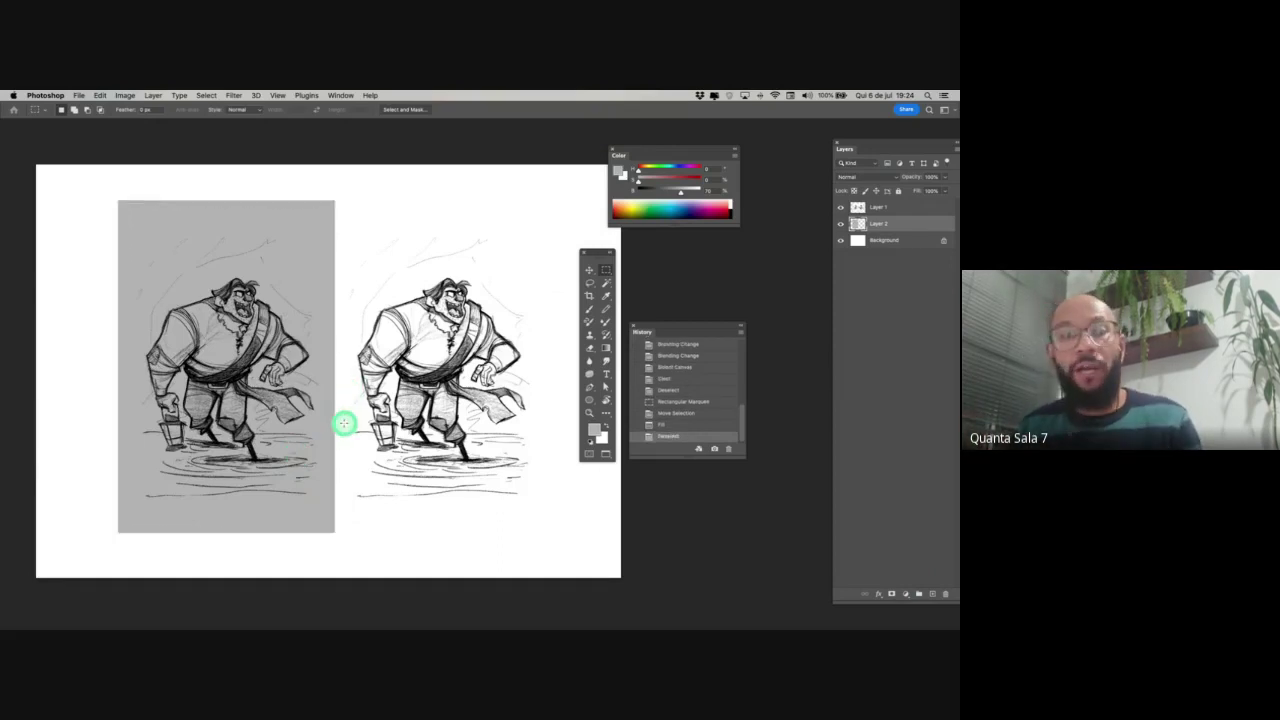
- Lasso the backdrop around the first character above the waterline, darken it with a Hue/Saturation Lightness of -49, and deselect
{"action": "left_click_drag", "start_coordinate": [315, 487], "coordinate": [361, 507]}
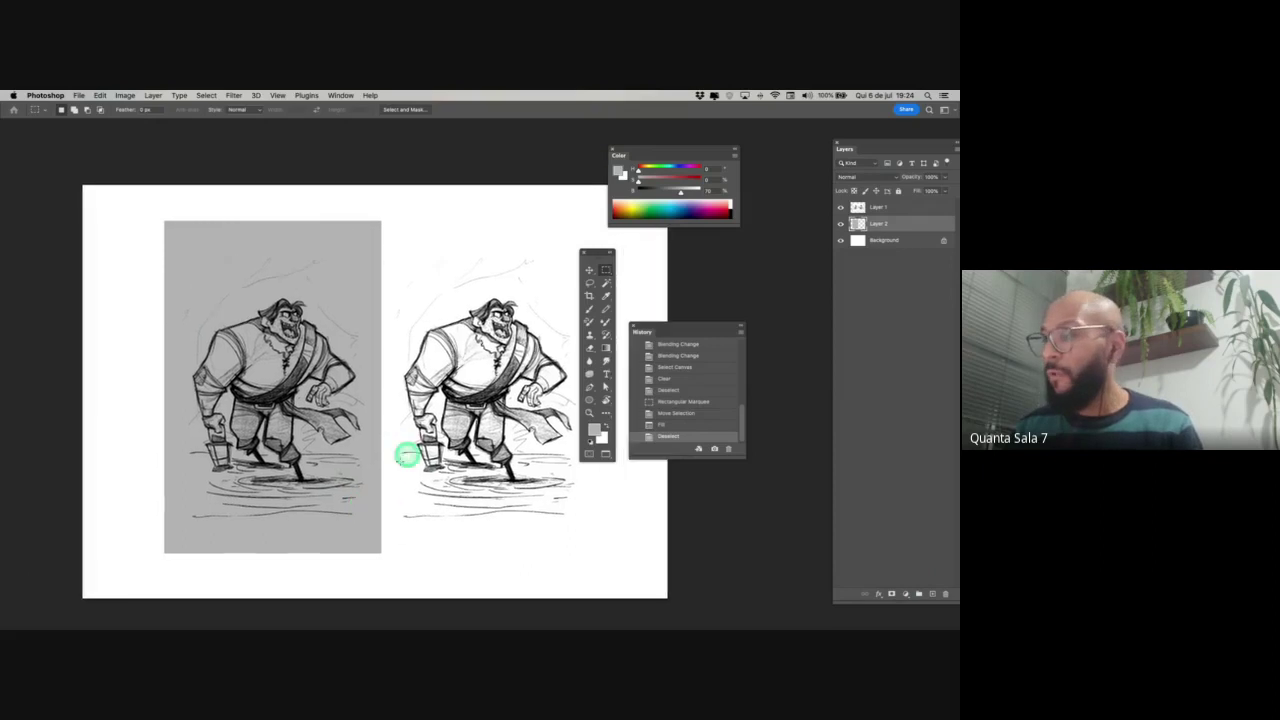
{"action": "left_click", "coordinate": [590, 282]}
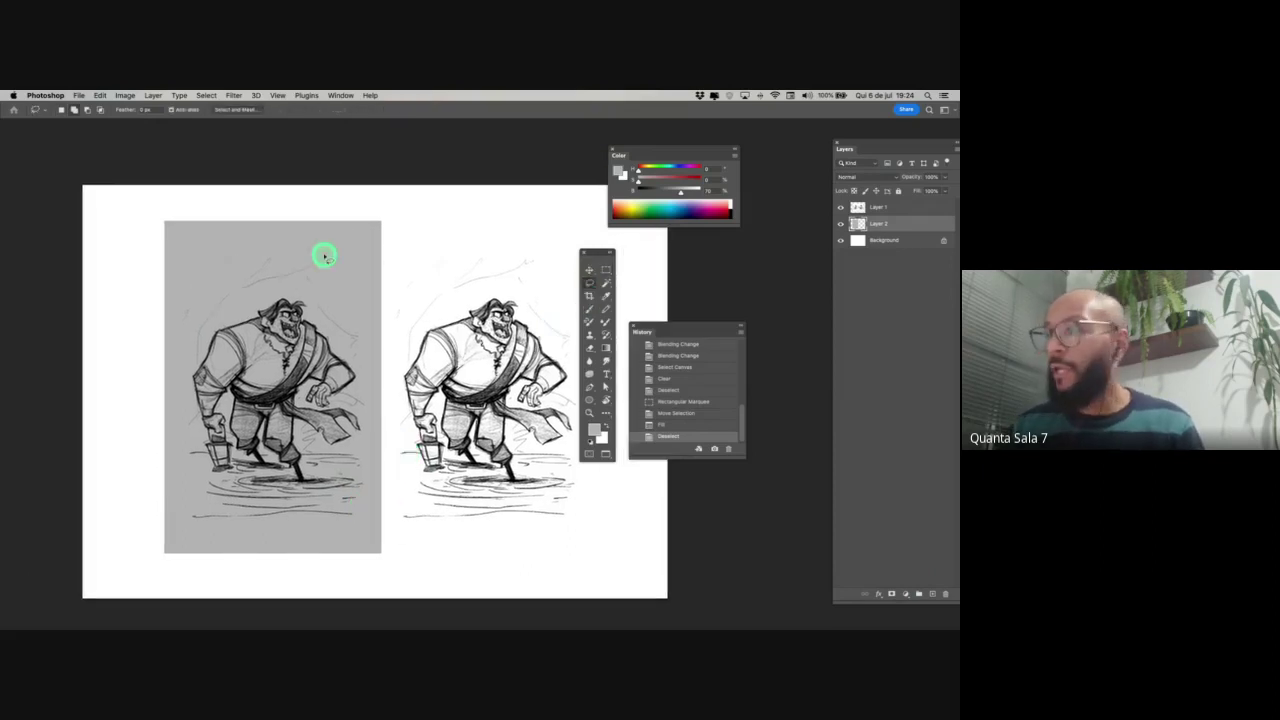
{"action": "mouse_move", "coordinate": [336, 205]}
{"action": "left_mouse_down"}
{"action": "mouse_move", "coordinate": [194, 337]}
{"action": "mouse_move", "coordinate": [204, 395]}
{"action": "mouse_move", "coordinate": [80, 366]}
{"action": "mouse_move", "coordinate": [320, 271]}
{"action": "mouse_move", "coordinate": [362, 347]}
{"action": "mouse_move", "coordinate": [305, 437]}
{"action": "mouse_move", "coordinate": [408, 251]}
{"action": "mouse_move", "coordinate": [358, 311]}
{"action": "left_mouse_up"}
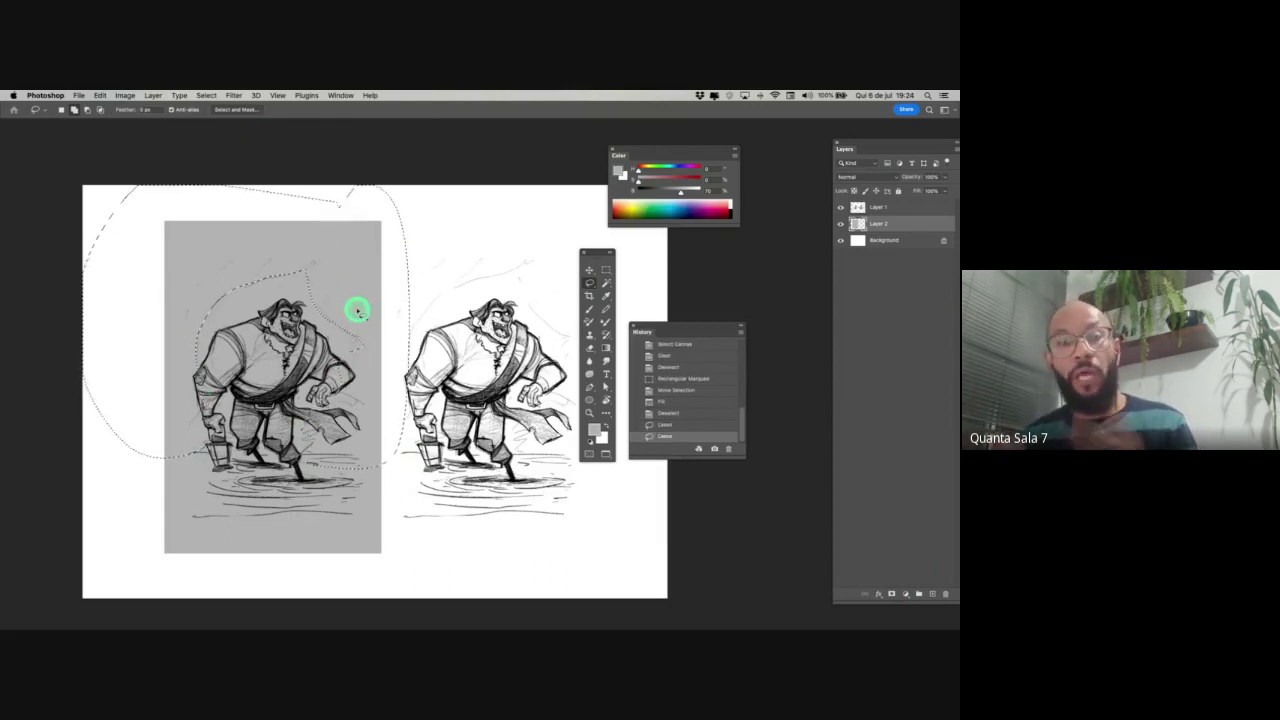
{"action": "key", "text": "super+u"}
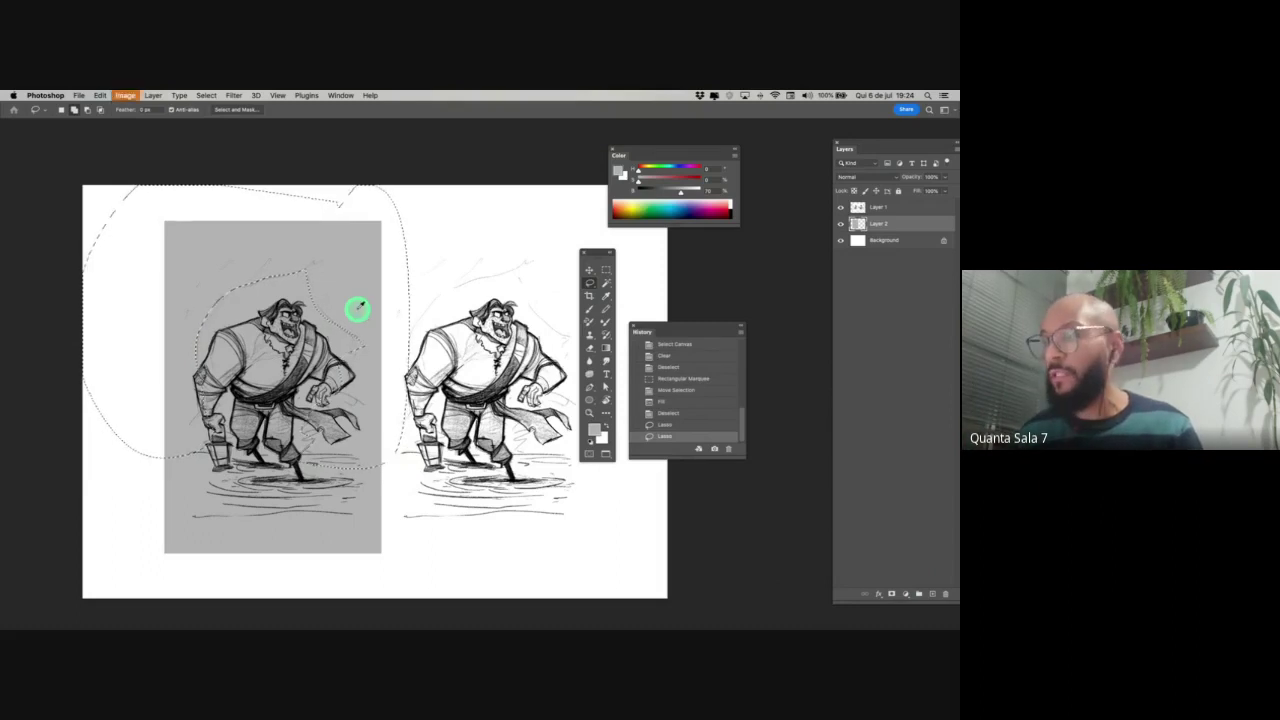
{"action": "left_click_drag", "start_coordinate": [734, 487], "coordinate": [709, 487]}
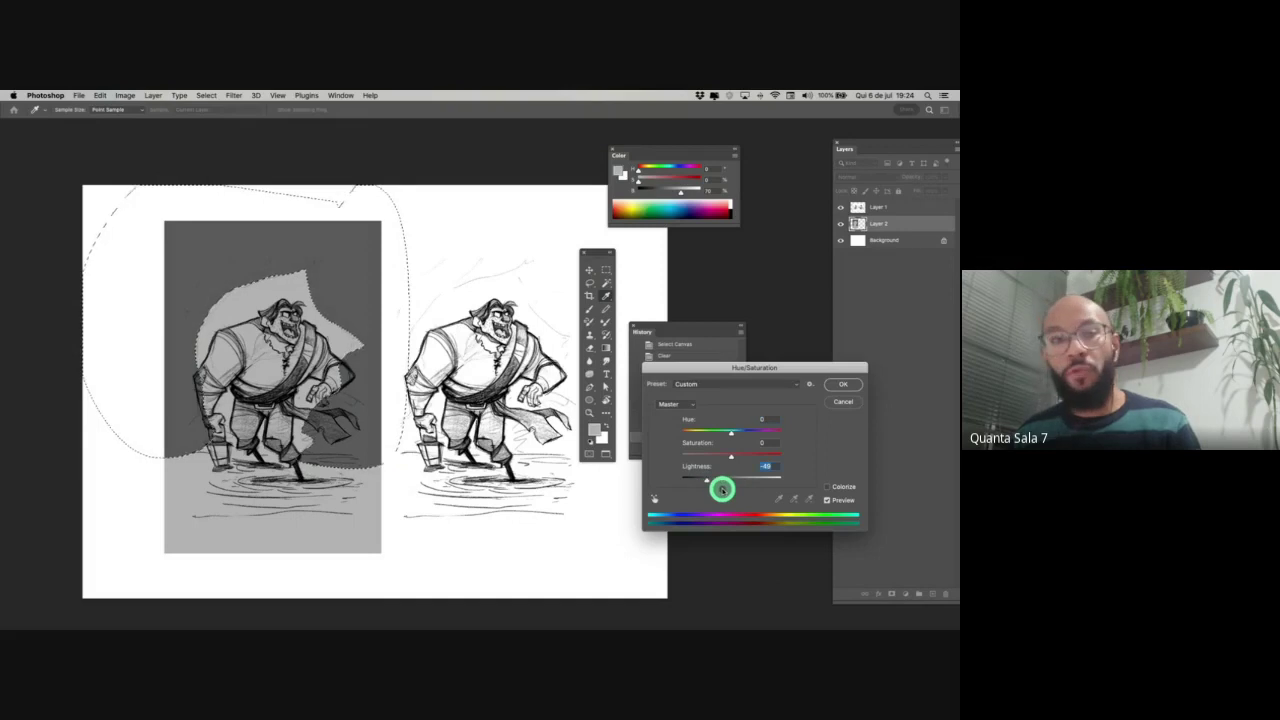
{"action": "key", "text": "Return"}
{"action": "key", "text": "super+d"}
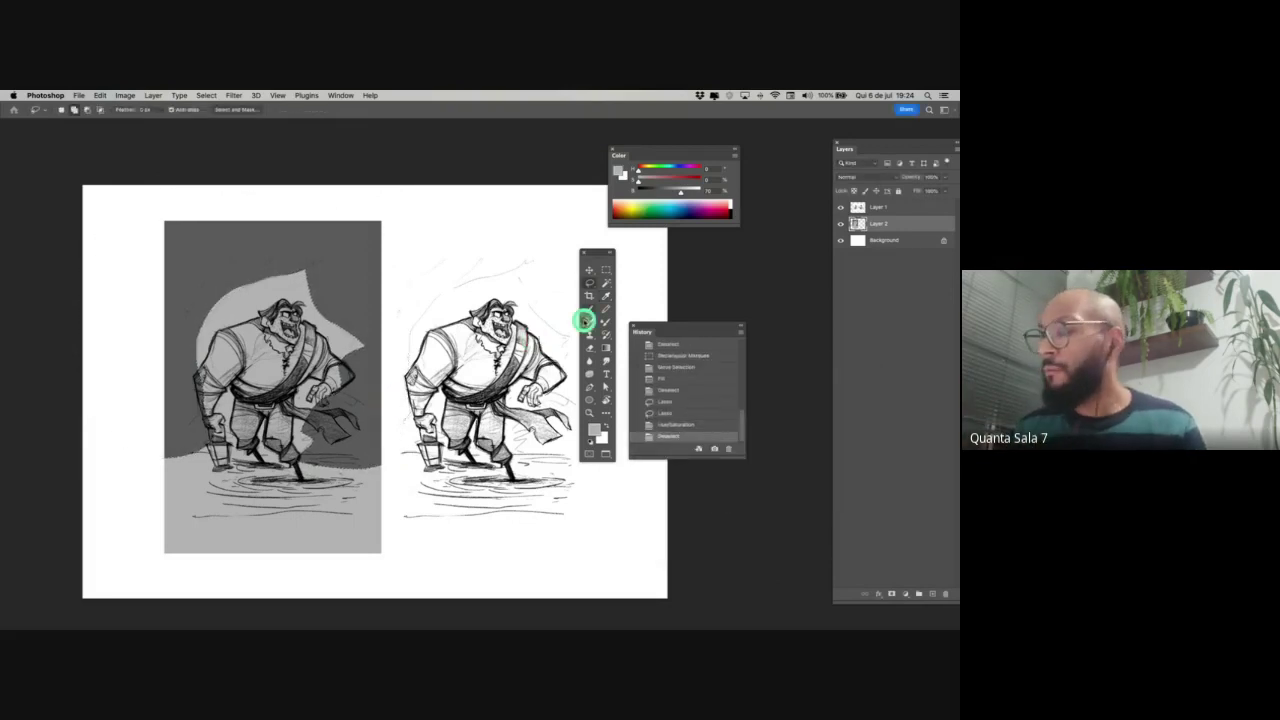
- Lasso the water area at the first character's feet and save the document as Untitled-1.psd in the Mesa folder
{"action": "mouse_move", "coordinate": [194, 449]}
{"action": "left_mouse_down"}
{"action": "mouse_move", "coordinate": [408, 467]}
{"action": "mouse_move", "coordinate": [397, 500]}
{"action": "mouse_move", "coordinate": [106, 520]}
{"action": "mouse_move", "coordinate": [394, 514]}
{"action": "mouse_move", "coordinate": [351, 466]}
{"action": "left_mouse_up"}
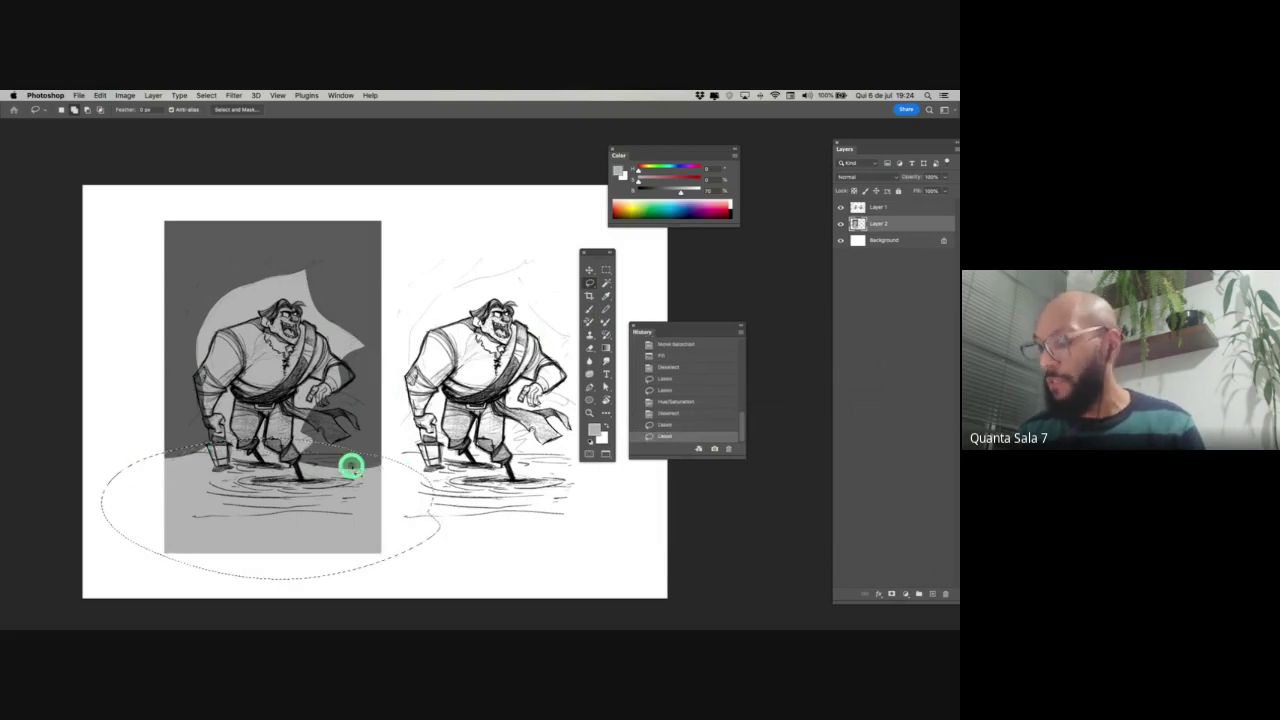
{"action": "key", "text": "super+s"}
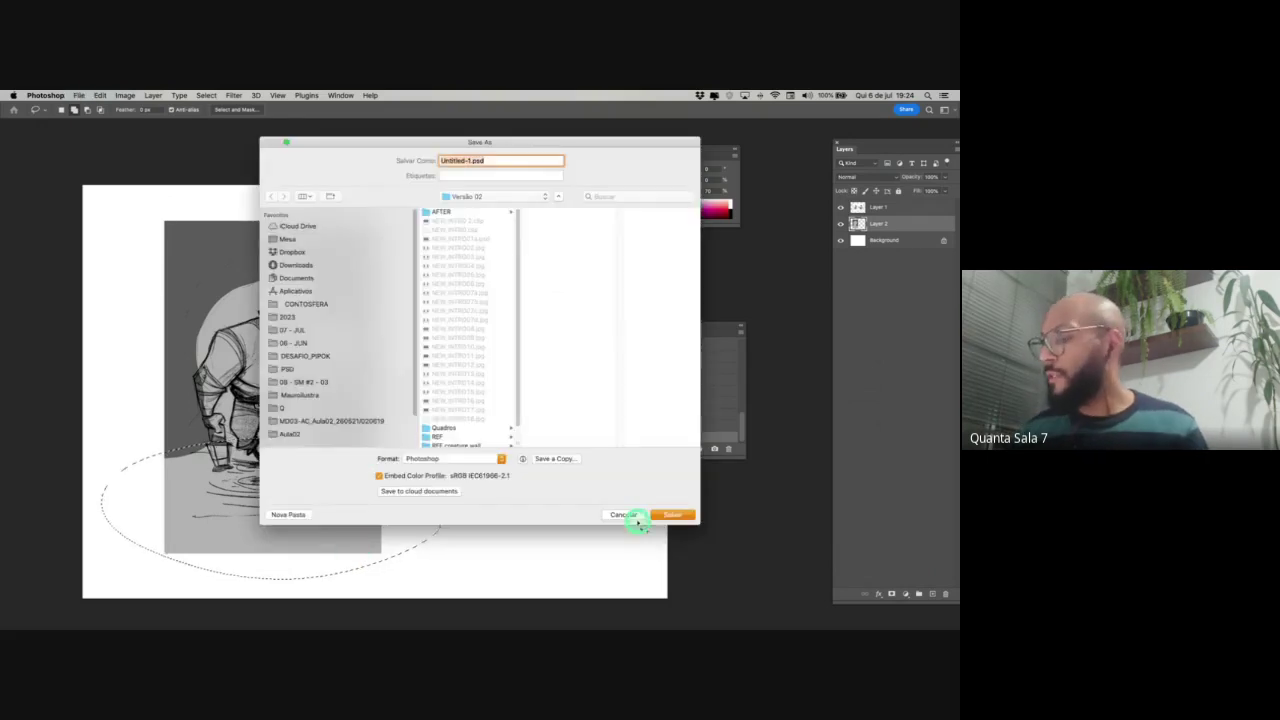
{"action": "left_click", "coordinate": [331, 240]}
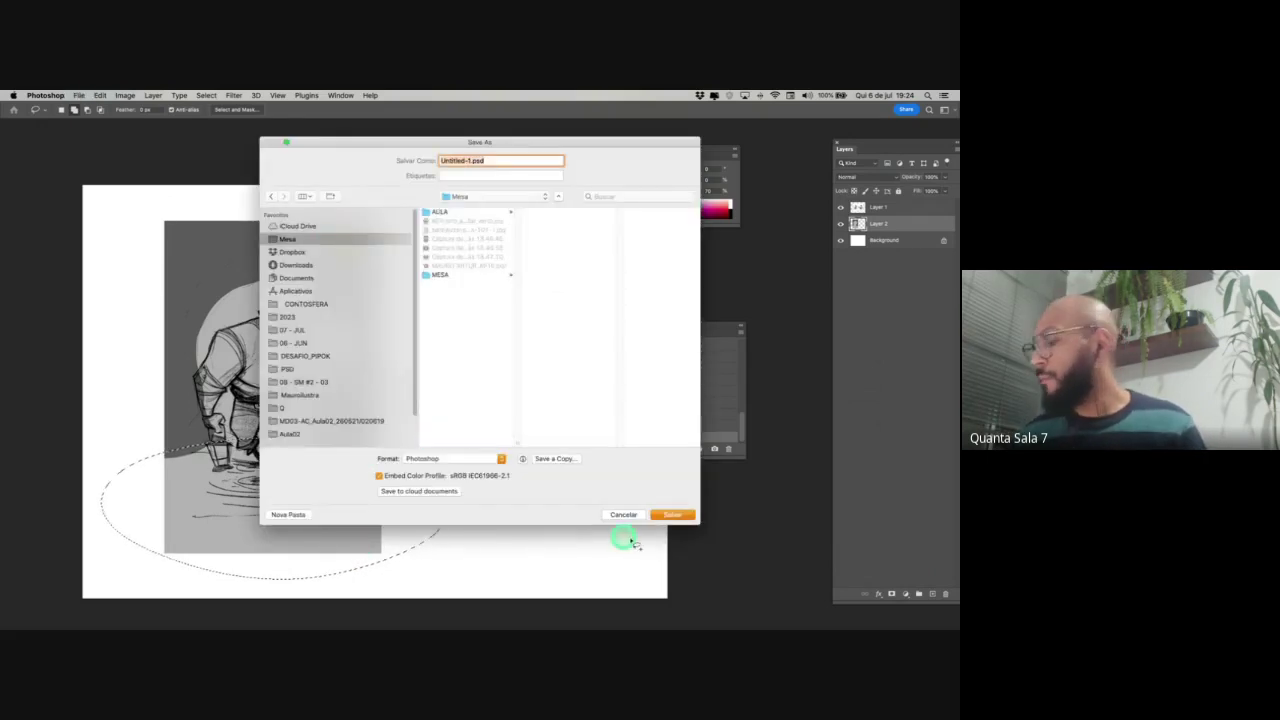
{"action": "left_click", "coordinate": [679, 516]}
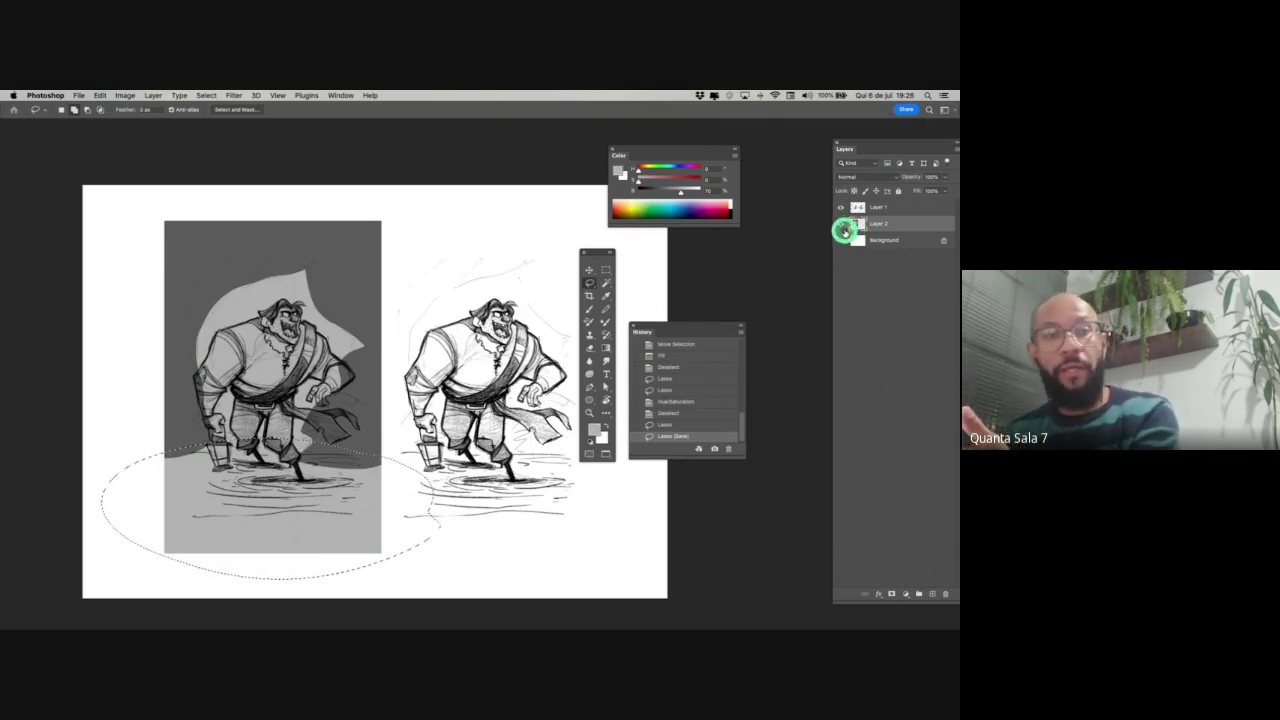
- Lock Layer 2's transparent pixels and clear the lasso selection around the water
{"action": "left_click", "coordinate": [841, 239]}
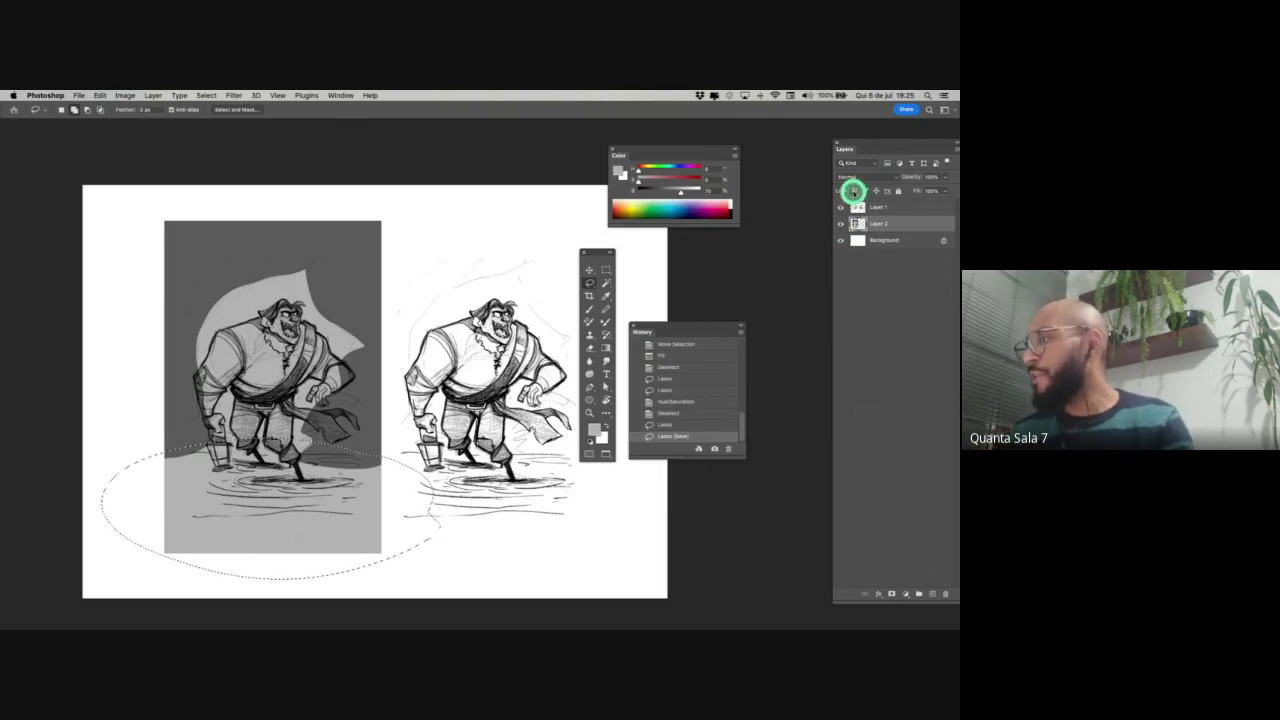
{"action": "left_click", "coordinate": [853, 190]}
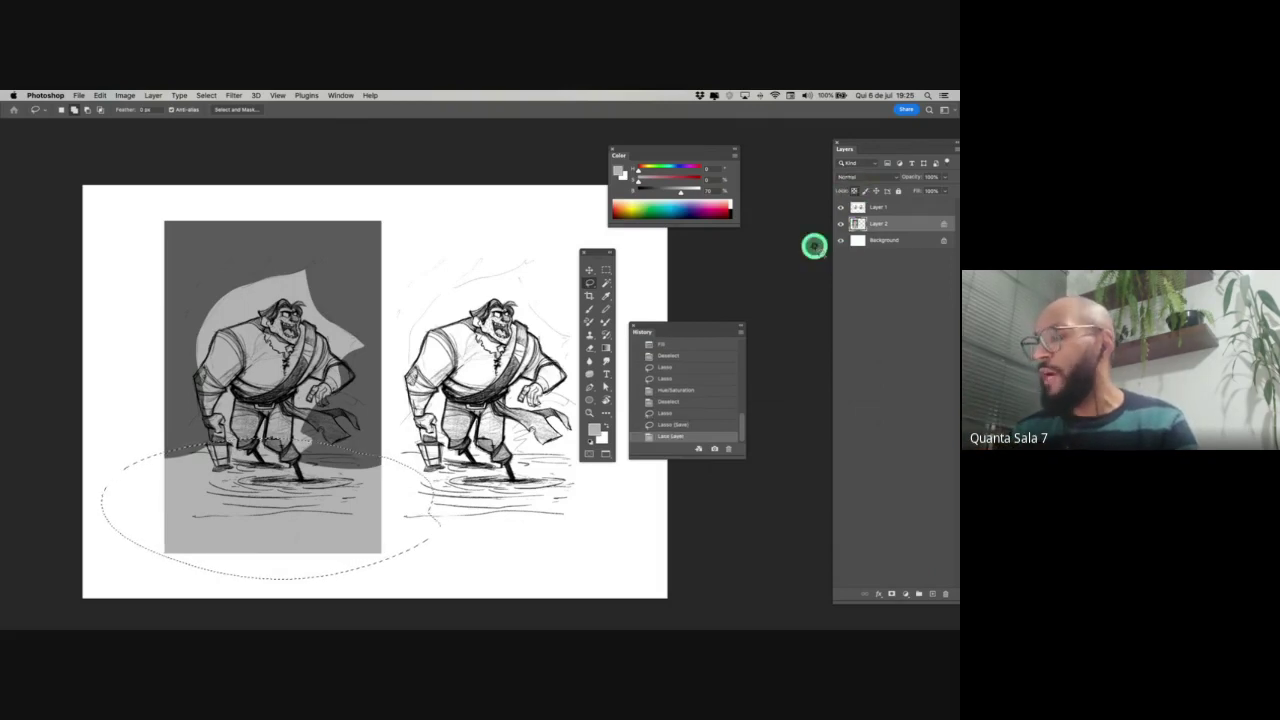
{"action": "key", "text": "super+d"}
- Try selecting and brushing over the second character with Layer 2's transparency lock on and off, and turn the lock back on
{"action": "left_click_drag", "start_coordinate": [486, 234], "coordinate": [463, 303]}
{"action": "key", "text": "super+d"}
{"action": "key", "text": "b"}
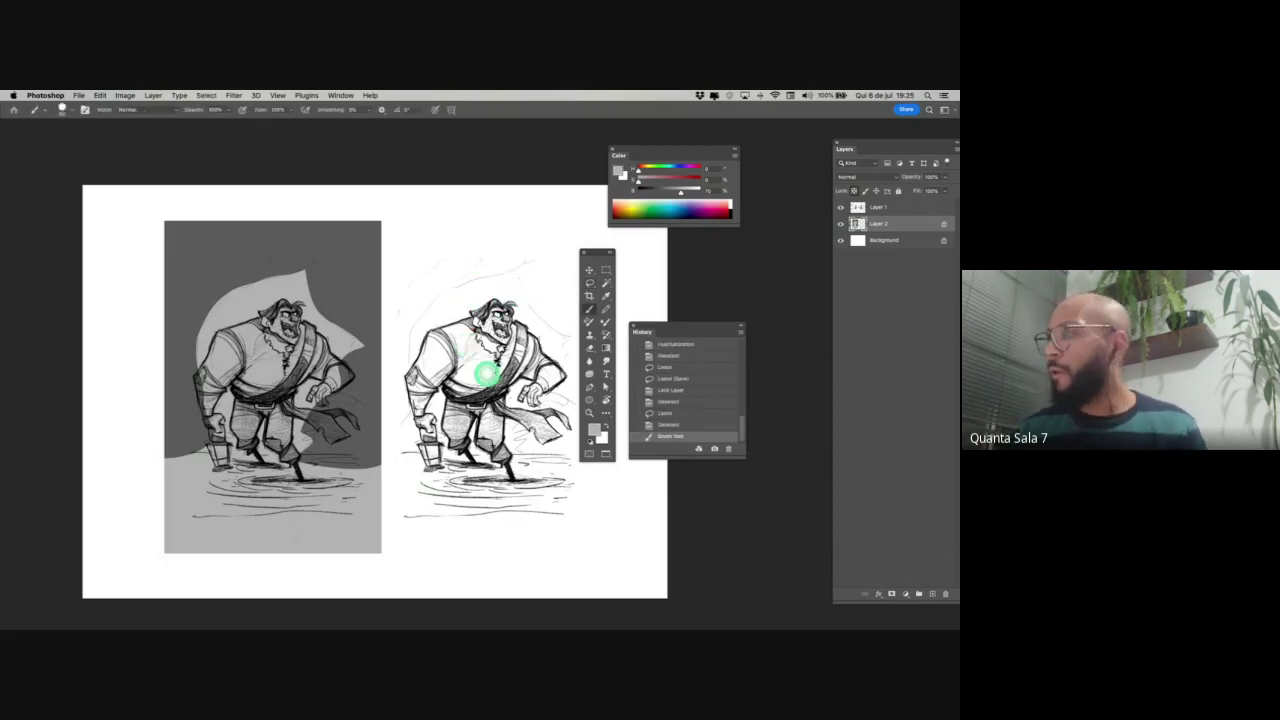
{"action": "left_click", "coordinate": [853, 190]}
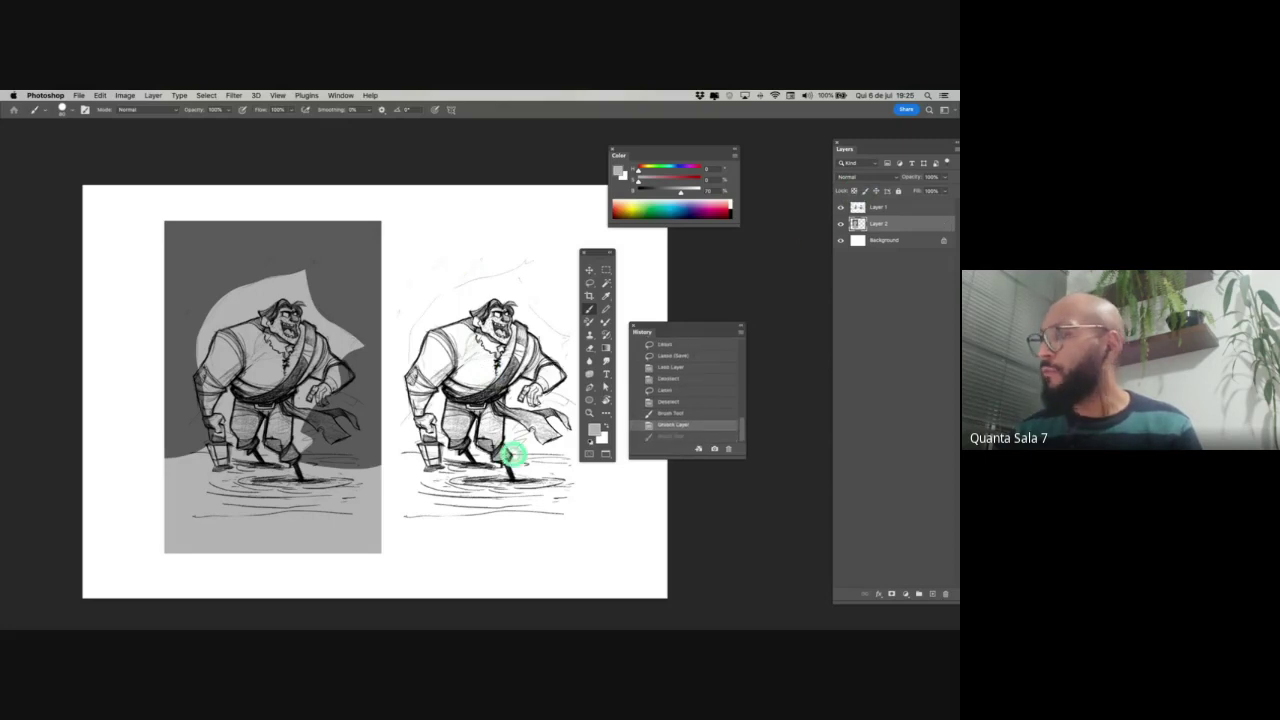
{"action": "key", "text": "slash"}
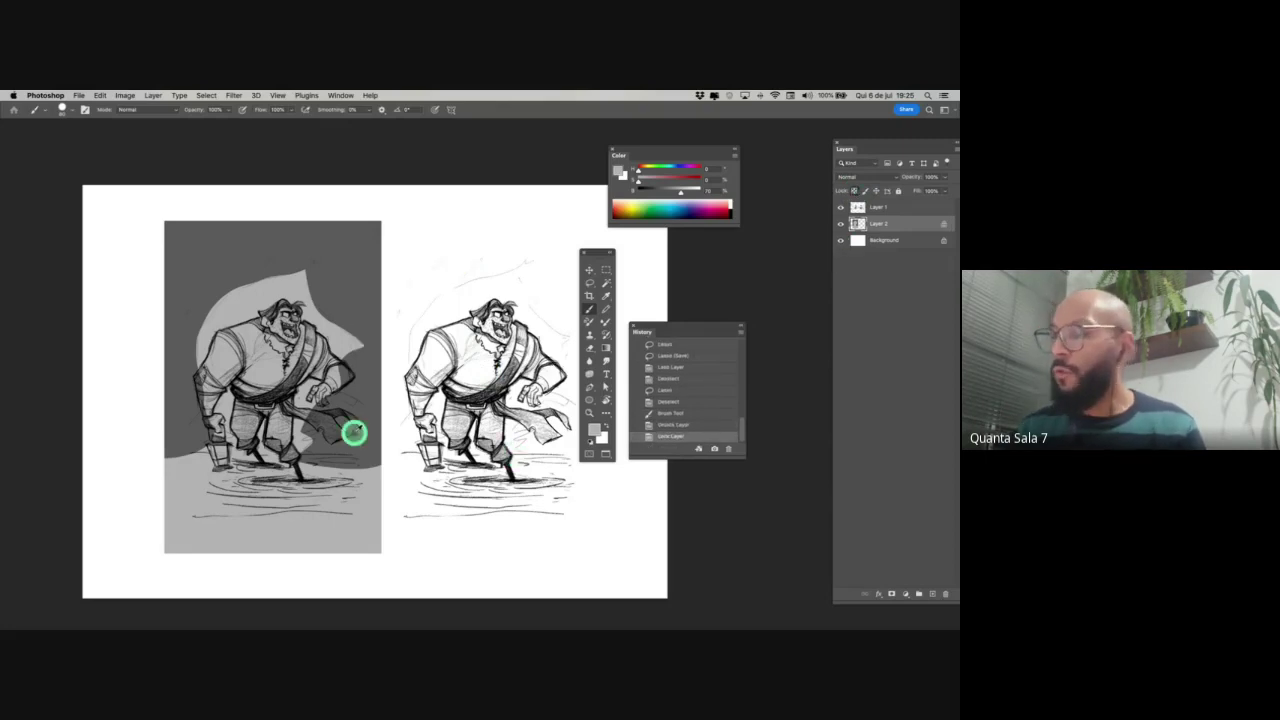
- Sample the dark backdrop grey, brush it over the water at 80% opacity, and sample the blended mid grey
{"action": "left_click", "coordinate": [354, 433], "text": "alt"}
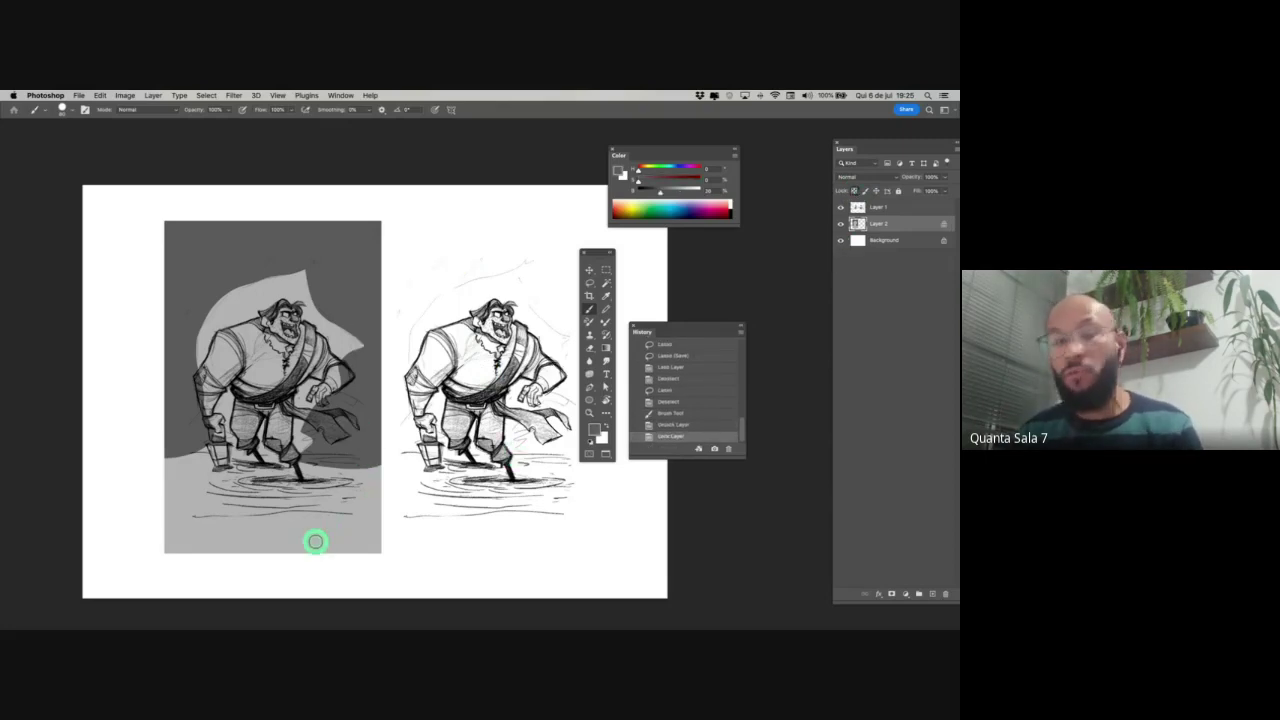
{"action": "key", "text": "8"}
{"action": "mouse_move", "coordinate": [340, 515]}
{"action": "left_mouse_down"}
{"action": "mouse_move", "coordinate": [217, 515]}
{"action": "mouse_move", "coordinate": [376, 515]}
{"action": "mouse_move", "coordinate": [161, 552]}
{"action": "mouse_move", "coordinate": [354, 538]}
{"action": "mouse_move", "coordinate": [361, 504]}
{"action": "mouse_move", "coordinate": [341, 551]}
{"action": "left_mouse_up"}
{"action": "left_click", "coordinate": [340, 514], "text": "alt"}
{"action": "left_click", "coordinate": [352, 528], "text": "alt"}
{"action": "left_click", "coordinate": [354, 513], "text": "alt"}
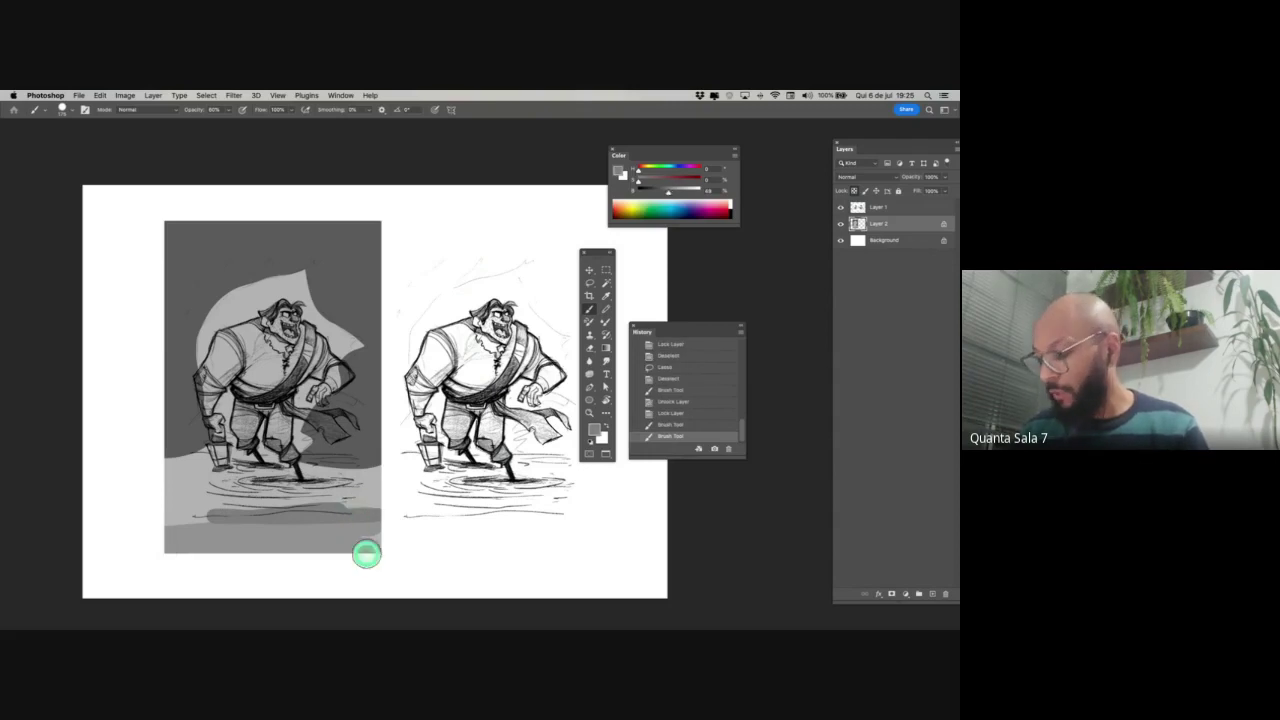
- Fill the water around the first character with mid grey using a larger Hard Round brush at 100% opacity, and correct the waterline near the bucket
{"action": "key", "text": "0"}
{"action": "right_click", "coordinate": [358, 524]}
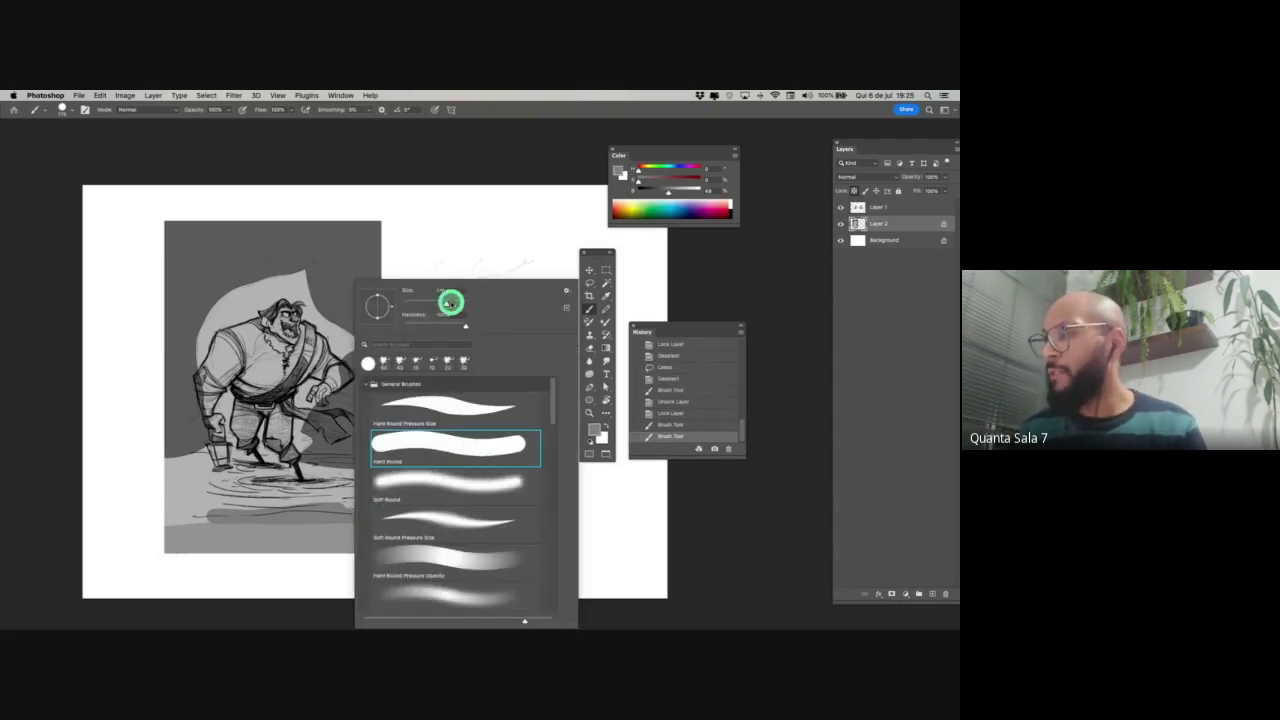
{"action": "left_click", "coordinate": [220, 558]}
{"action": "mouse_move", "coordinate": [214, 529]}
{"action": "left_mouse_down"}
{"action": "mouse_move", "coordinate": [424, 522]}
{"action": "mouse_move", "coordinate": [384, 493]}
{"action": "mouse_move", "coordinate": [135, 478]}
{"action": "mouse_move", "coordinate": [338, 472]}
{"action": "left_mouse_up"}
{"action": "left_click_drag", "start_coordinate": [400, 523], "coordinate": [437, 534]}
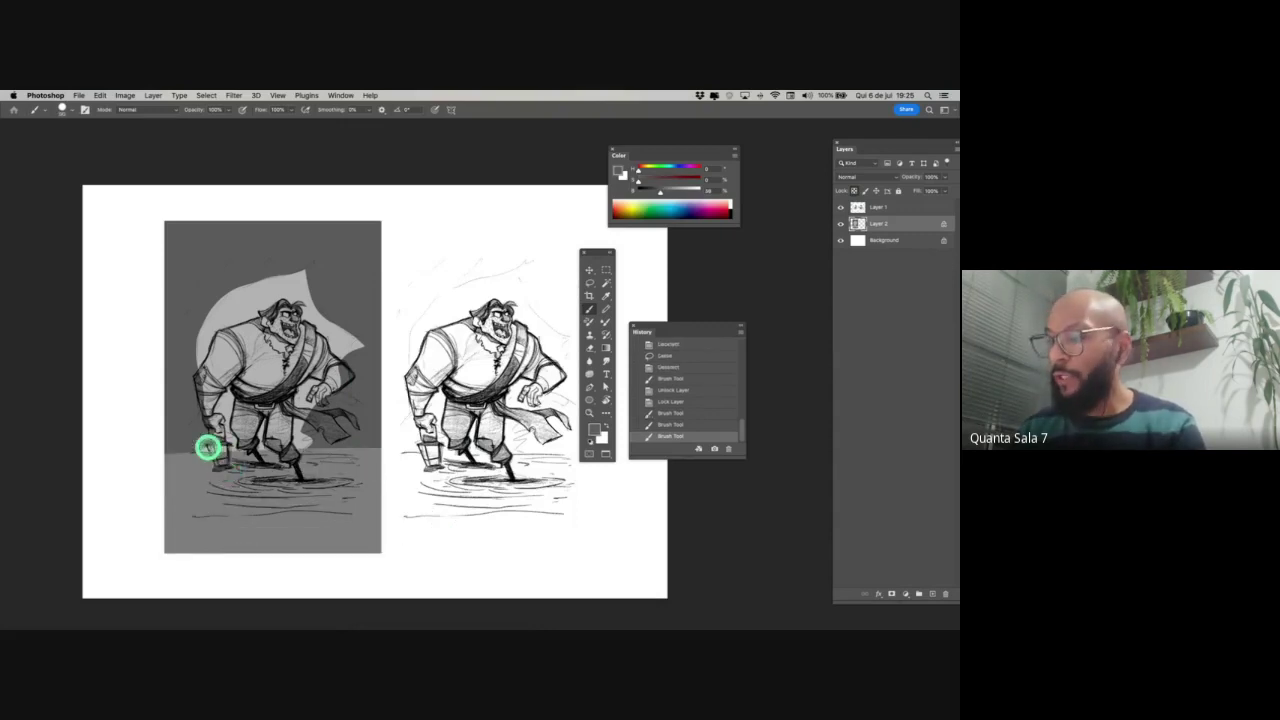
{"action": "left_click_drag", "start_coordinate": [206, 449], "coordinate": [203, 448]}
{"action": "key", "text": "super+z"}
{"action": "key", "text": "super+z"}
- Move the Color panel closer to the first character, test a dark dab on his trousers, and undo it
{"action": "key", "text": "super+space"}
{"action": "left_click_drag", "start_coordinate": [294, 440], "coordinate": [333, 505]}
{"action": "key", "text": "b"}
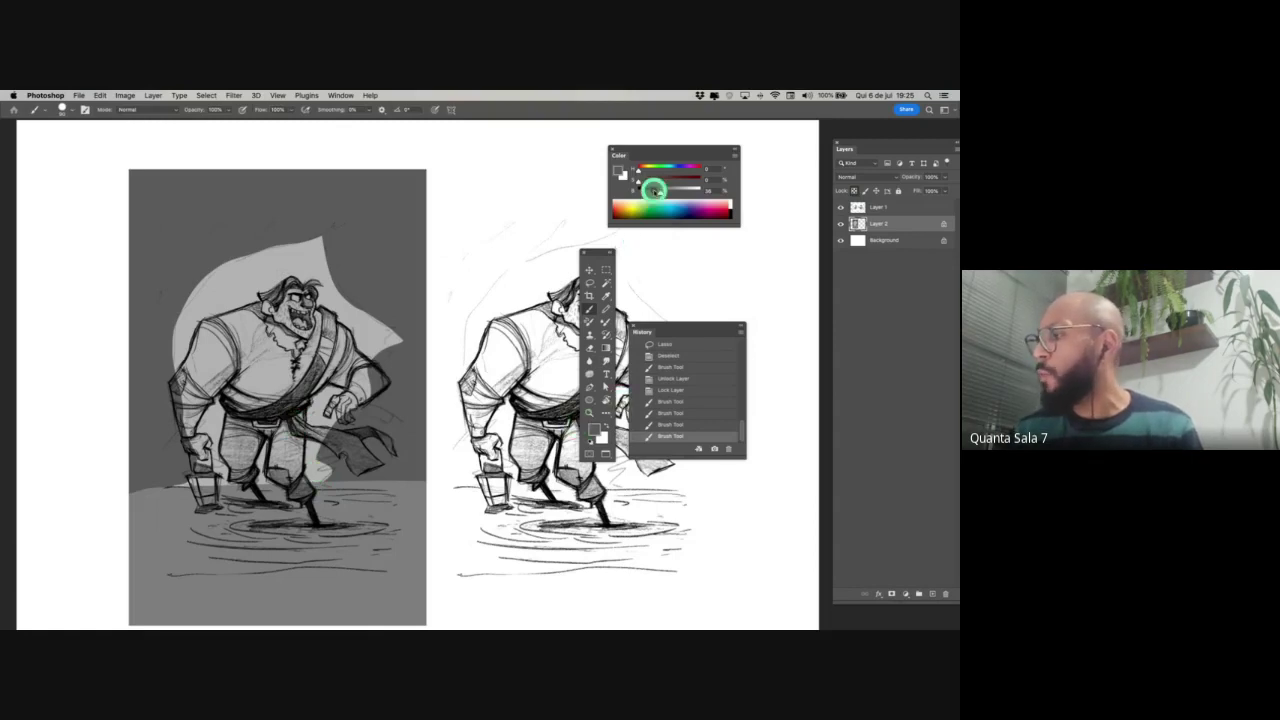
{"action": "left_click_drag", "start_coordinate": [663, 150], "coordinate": [545, 165]}
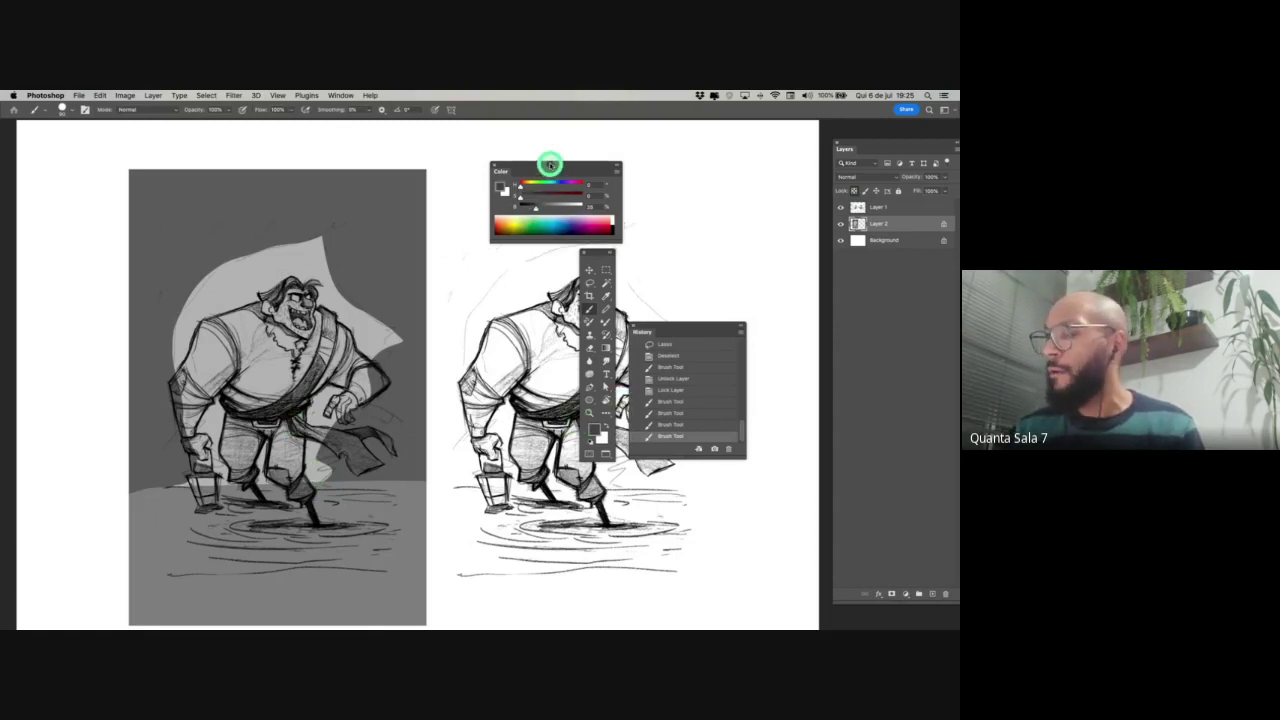
{"action": "left_click", "coordinate": [291, 428]}
{"action": "key", "text": "super+z"}
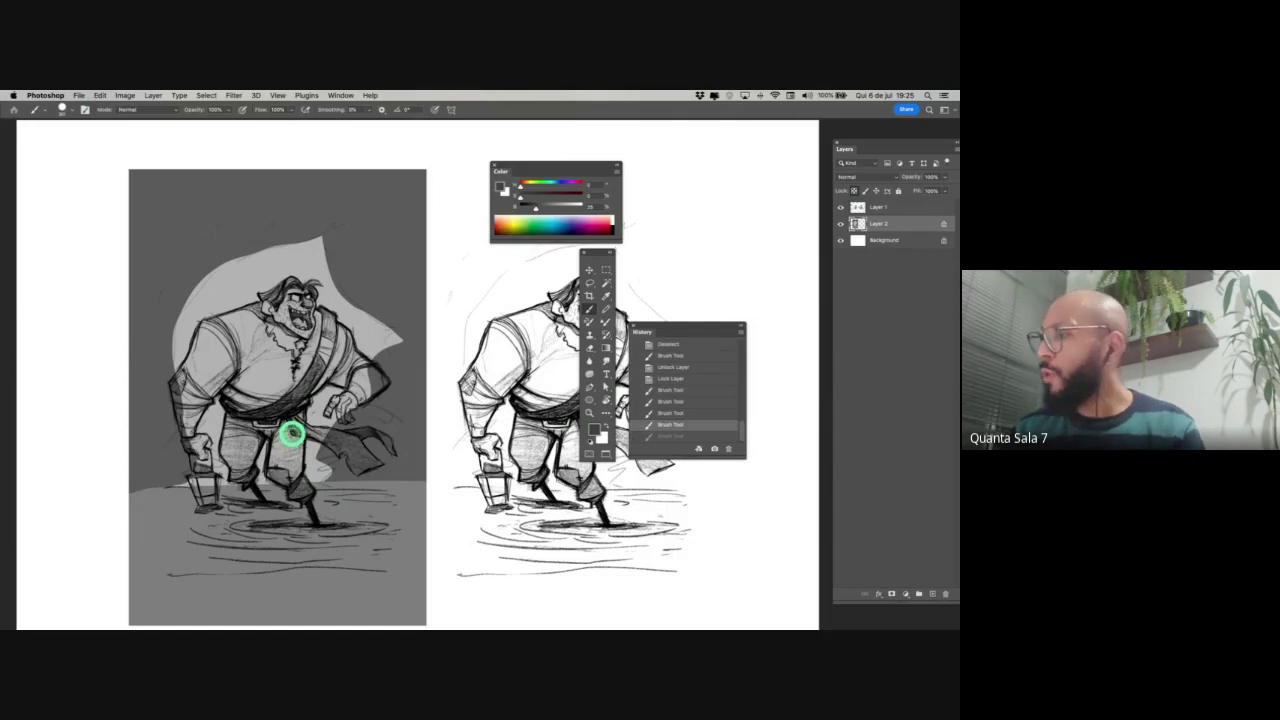
- Brighten the dark grey slightly and paint the first character's diagonal sash and waistband with it
{"action": "left_click", "coordinate": [543, 211]}
{"action": "mouse_move", "coordinate": [255, 416]}
{"action": "left_mouse_down"}
{"action": "mouse_move", "coordinate": [322, 352]}
{"action": "mouse_move", "coordinate": [328, 322]}
{"action": "left_mouse_up"}
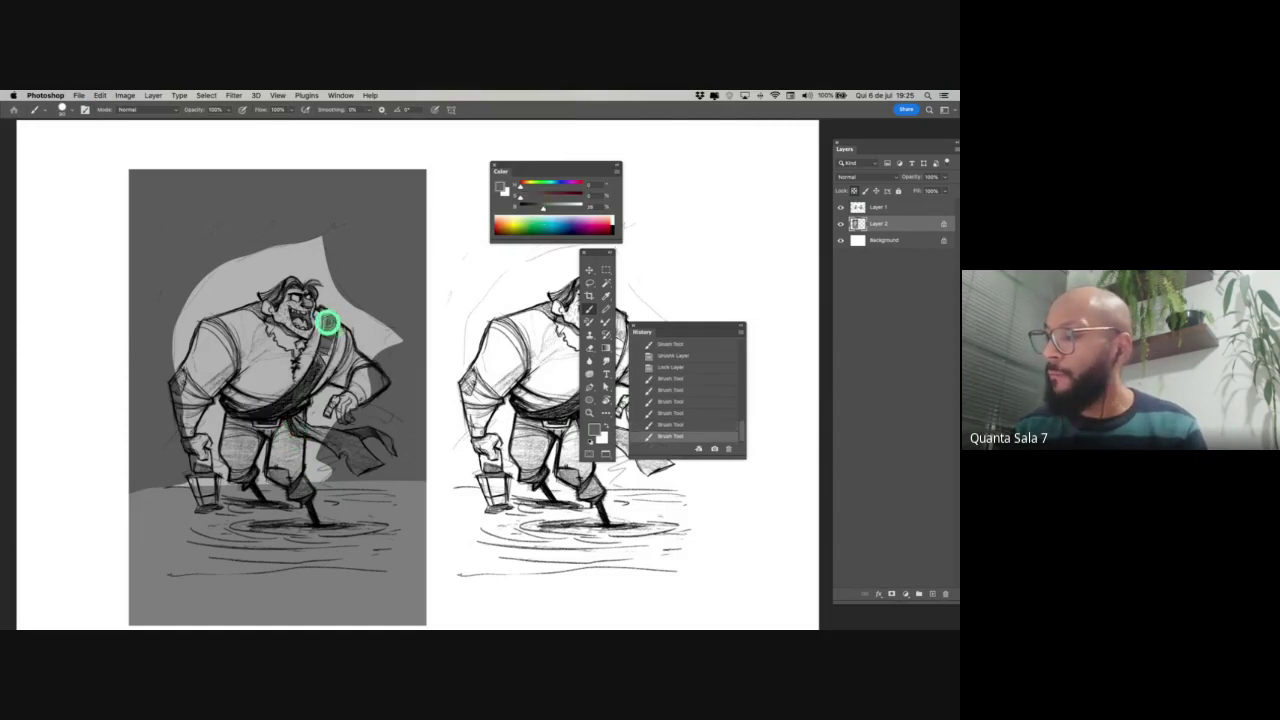
{"action": "left_click_drag", "start_coordinate": [304, 391], "coordinate": [318, 368]}
{"action": "left_click_drag", "start_coordinate": [260, 427], "coordinate": [323, 382]}
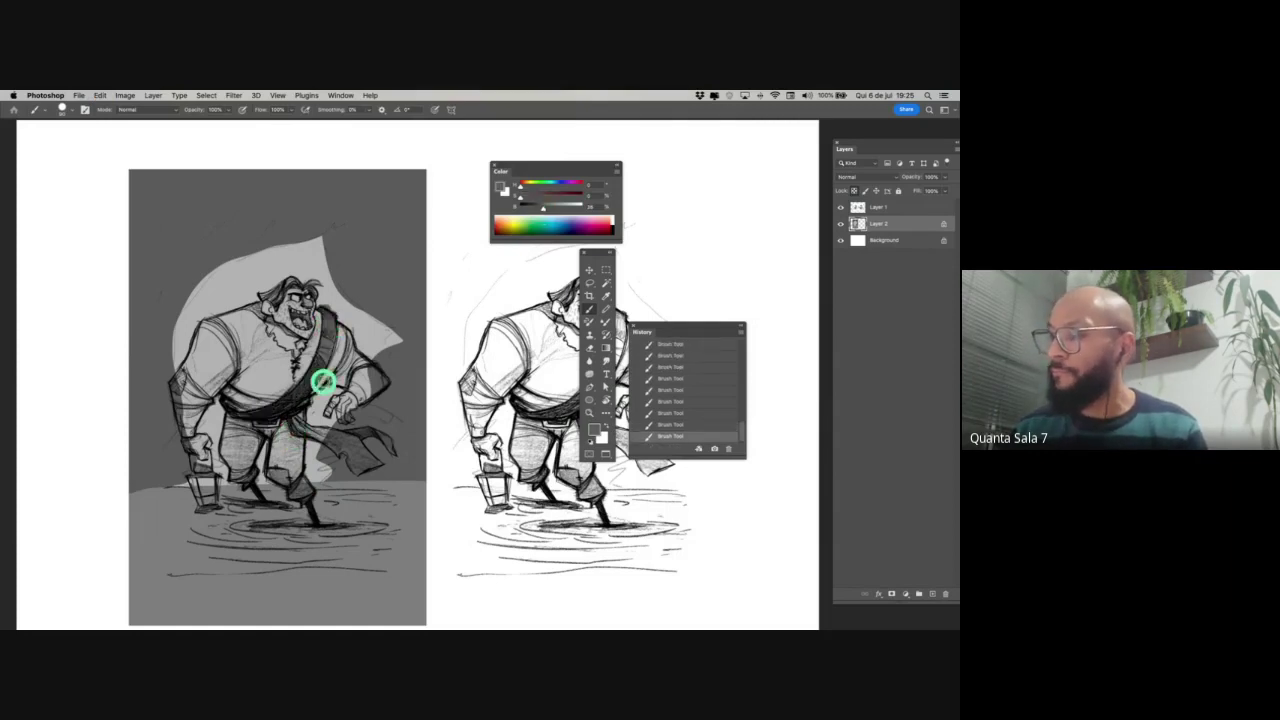
- Sample the sash's dark grey and paint both legs of the first character's trousers with it
{"action": "left_click", "coordinate": [335, 304], "text": "alt"}
{"action": "left_click", "coordinate": [325, 342], "text": "alt"}
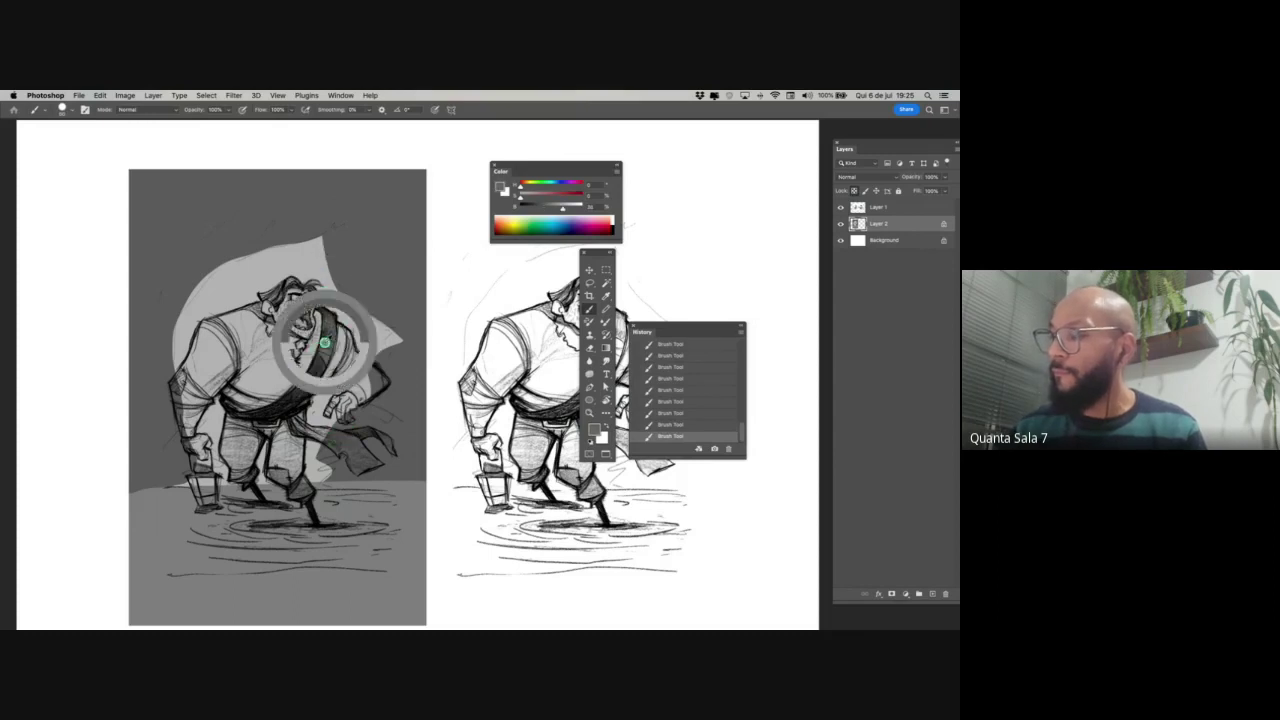
{"action": "mouse_move", "coordinate": [296, 422]}
{"action": "left_mouse_down"}
{"action": "mouse_move", "coordinate": [293, 471]}
{"action": "mouse_move", "coordinate": [284, 460]}
{"action": "mouse_move", "coordinate": [276, 470]}
{"action": "mouse_move", "coordinate": [291, 491]}
{"action": "left_mouse_up"}
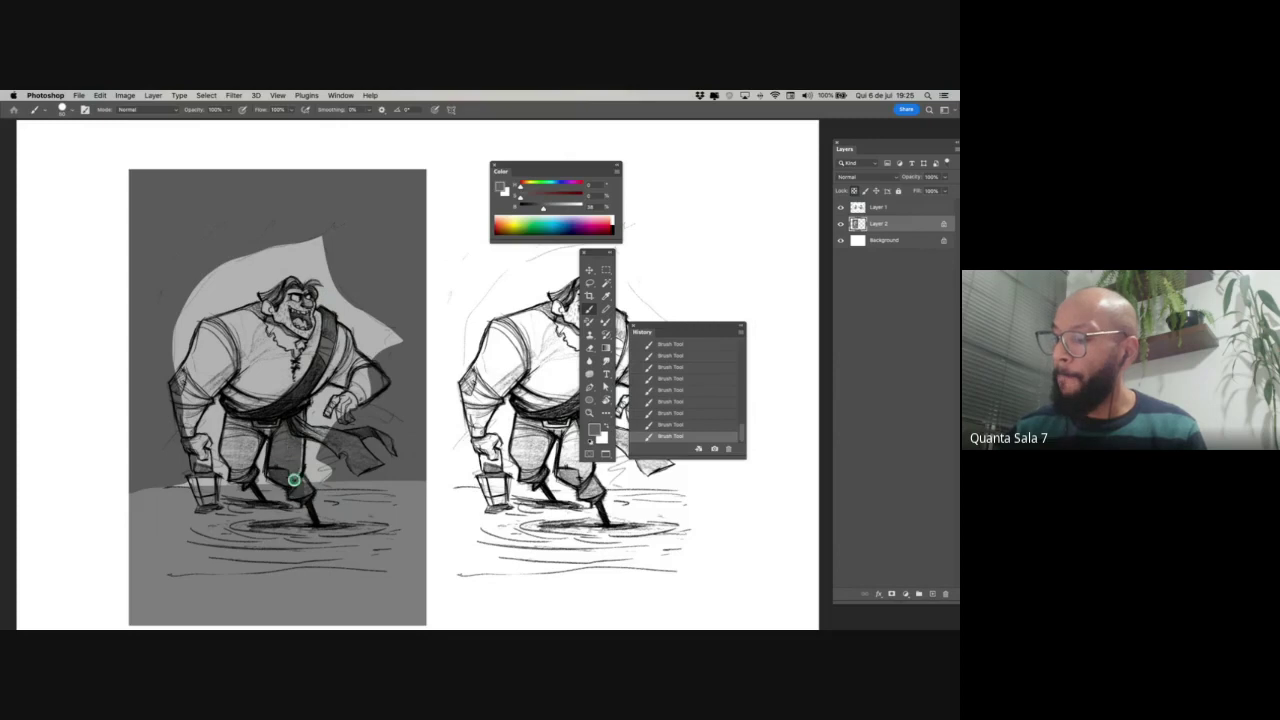
{"action": "mouse_move", "coordinate": [304, 420]}
{"action": "left_mouse_down"}
{"action": "mouse_move", "coordinate": [294, 460]}
{"action": "mouse_move", "coordinate": [237, 420]}
{"action": "mouse_move", "coordinate": [228, 439]}
{"action": "mouse_move", "coordinate": [243, 484]}
{"action": "mouse_move", "coordinate": [234, 455]}
{"action": "mouse_move", "coordinate": [251, 460]}
{"action": "left_mouse_up"}
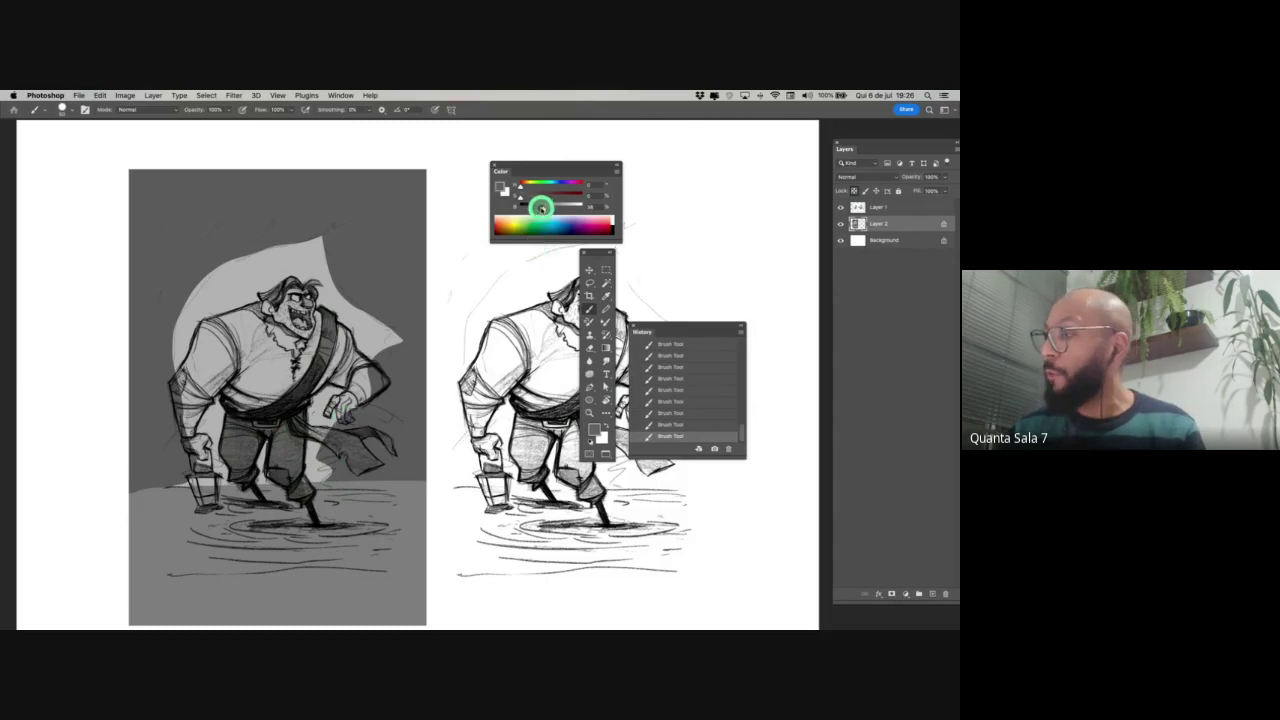
- Darken the brush grey, paint the first character's hanging sash ends, leg and hair, and undo the last stroke over the beard
{"action": "left_click_drag", "start_coordinate": [542, 208], "coordinate": [538, 207]}
{"action": "mouse_move", "coordinate": [329, 442]}
{"action": "left_mouse_down"}
{"action": "mouse_move", "coordinate": [356, 453]}
{"action": "mouse_move", "coordinate": [351, 443]}
{"action": "mouse_move", "coordinate": [334, 437]}
{"action": "mouse_move", "coordinate": [355, 466]}
{"action": "mouse_move", "coordinate": [346, 446]}
{"action": "mouse_move", "coordinate": [382, 439]}
{"action": "left_mouse_up"}
{"action": "left_click", "coordinate": [533, 207]}
{"action": "left_click", "coordinate": [325, 438]}
{"action": "mouse_move", "coordinate": [299, 486]}
{"action": "left_mouse_down"}
{"action": "mouse_move", "coordinate": [240, 474]}
{"action": "mouse_move", "coordinate": [249, 429]}
{"action": "mouse_move", "coordinate": [290, 432]}
{"action": "left_mouse_up"}
{"action": "left_click_drag", "start_coordinate": [304, 320], "coordinate": [306, 324]}
{"action": "left_click_drag", "start_coordinate": [268, 318], "coordinate": [290, 340]}
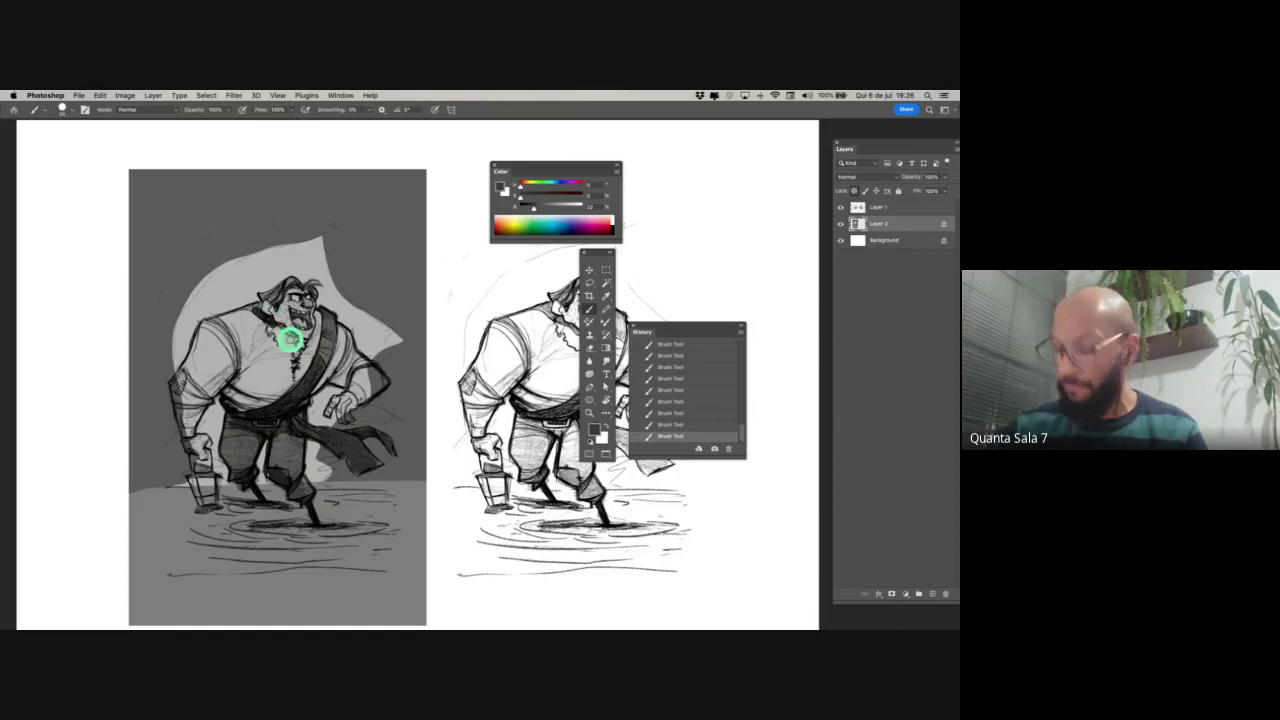
{"action": "key", "text": "ctrl+z"}
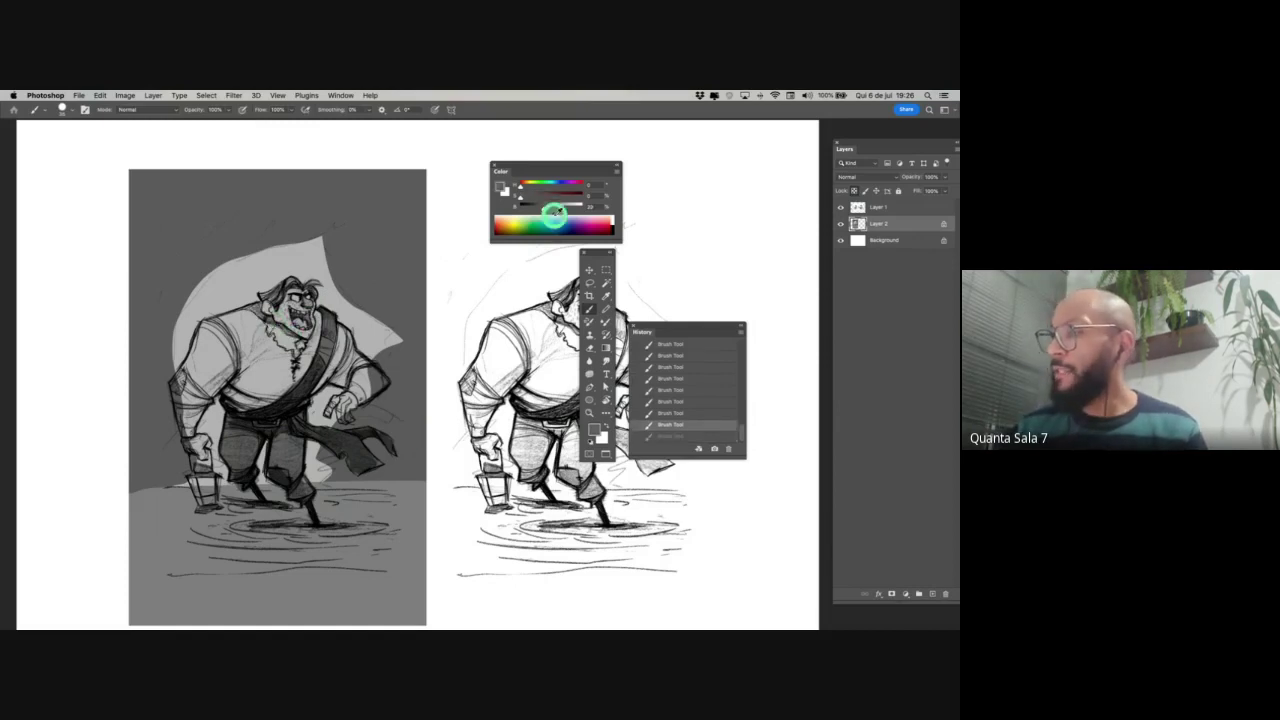
- Paint the first character's shirt and sleeves with a light grey of 82% brightness and adjust the Hard Round brush size
{"action": "left_click", "coordinate": [568, 207]}
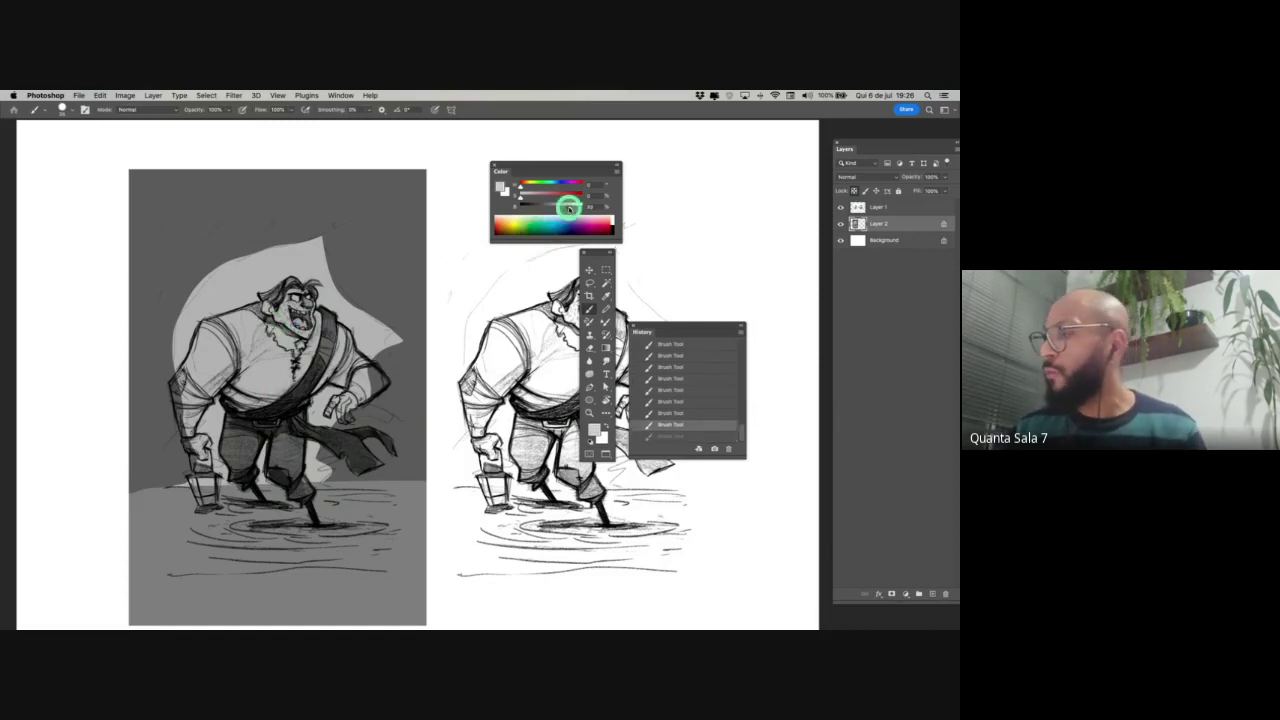
{"action": "mouse_move", "coordinate": [226, 341]}
{"action": "left_mouse_down"}
{"action": "mouse_move", "coordinate": [176, 383]}
{"action": "mouse_move", "coordinate": [226, 341]}
{"action": "mouse_move", "coordinate": [194, 404]}
{"action": "mouse_move", "coordinate": [184, 372]}
{"action": "mouse_move", "coordinate": [183, 427]}
{"action": "mouse_move", "coordinate": [253, 341]}
{"action": "mouse_move", "coordinate": [277, 386]}
{"action": "mouse_move", "coordinate": [266, 335]}
{"action": "mouse_move", "coordinate": [279, 378]}
{"action": "mouse_move", "coordinate": [235, 366]}
{"action": "mouse_move", "coordinate": [246, 392]}
{"action": "mouse_move", "coordinate": [320, 355]}
{"action": "mouse_move", "coordinate": [351, 395]}
{"action": "left_mouse_up"}
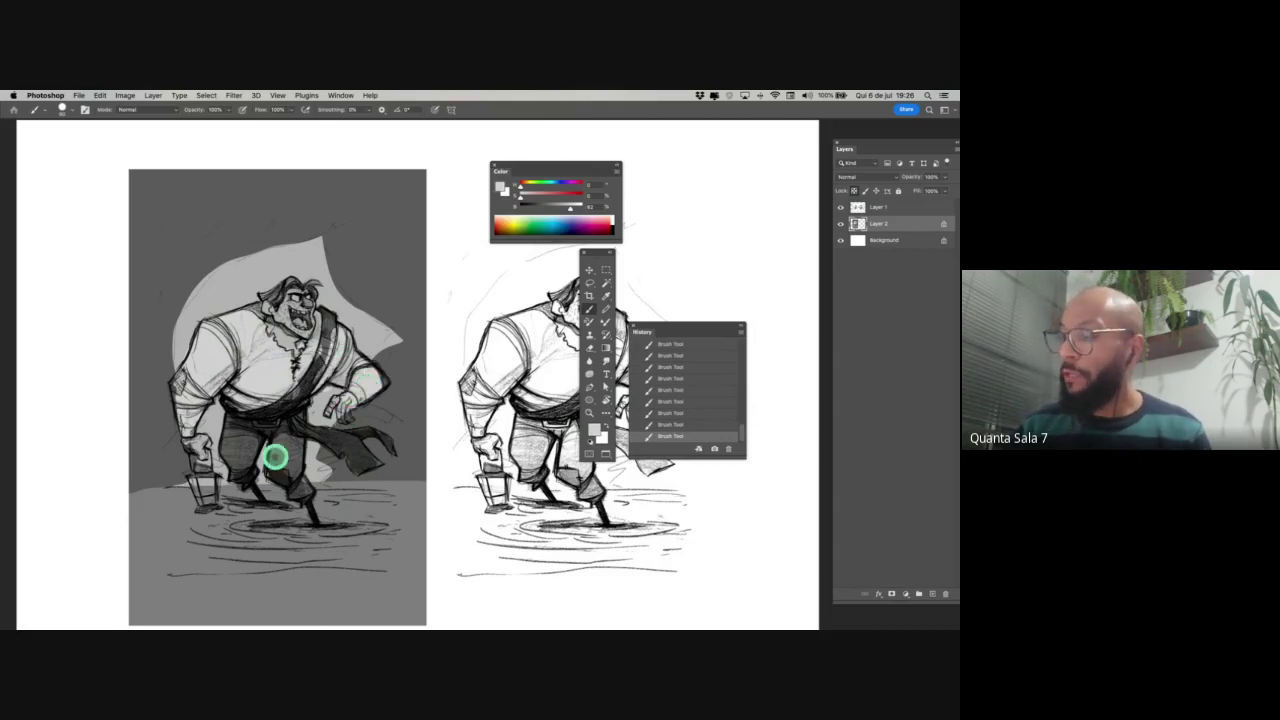
{"action": "right_click", "coordinate": [333, 398]}
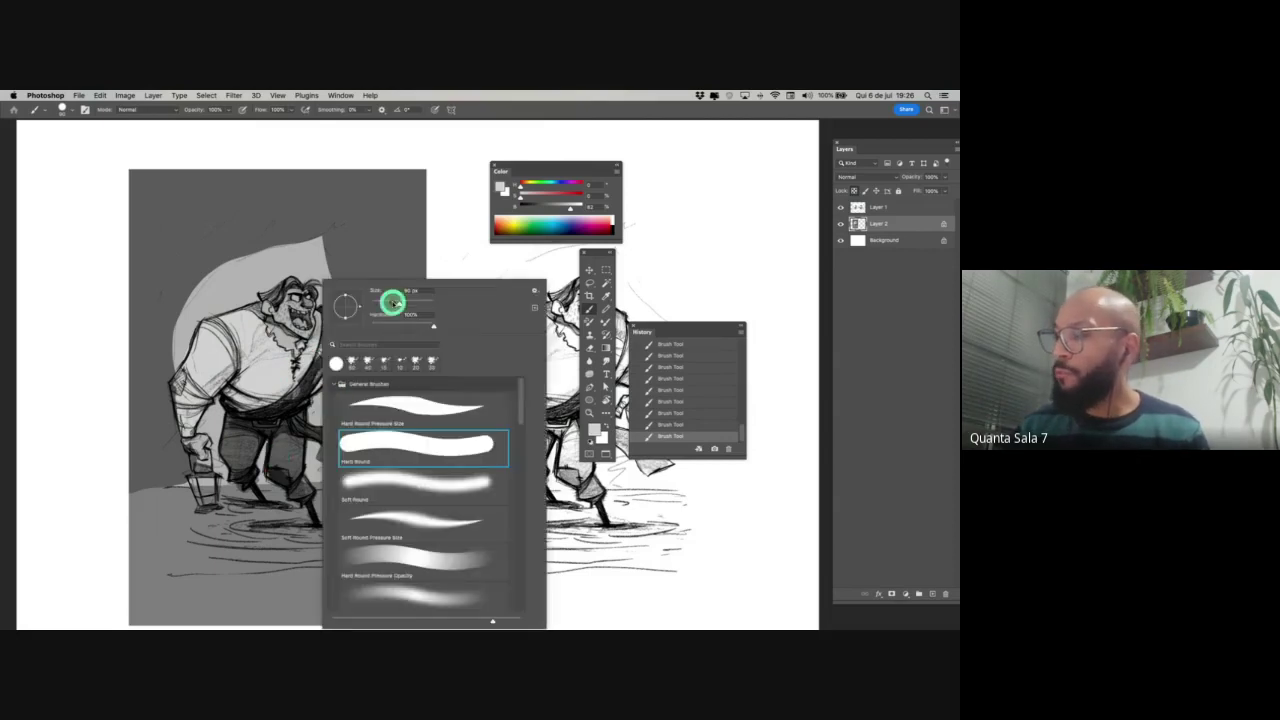
{"action": "left_click", "coordinate": [221, 435]}
- Choose a medium grey and paint the first character's face and hands
{"action": "left_click", "coordinate": [553, 207]}
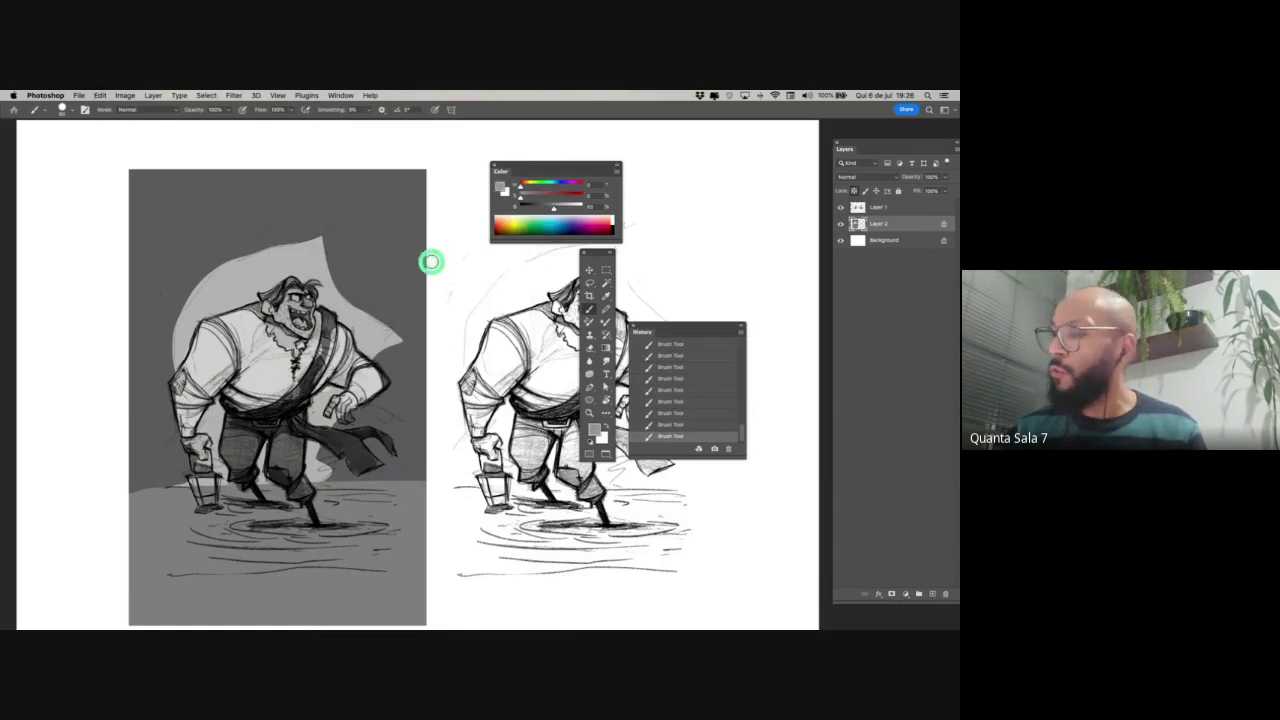
{"action": "mouse_move", "coordinate": [290, 300]}
{"action": "left_mouse_down"}
{"action": "mouse_move", "coordinate": [280, 312]}
{"action": "mouse_move", "coordinate": [297, 336]}
{"action": "mouse_move", "coordinate": [304, 311]}
{"action": "left_mouse_up"}
{"action": "mouse_move", "coordinate": [347, 408]}
{"action": "left_mouse_down"}
{"action": "mouse_move", "coordinate": [333, 407]}
{"action": "mouse_move", "coordinate": [346, 409]}
{"action": "left_mouse_up"}
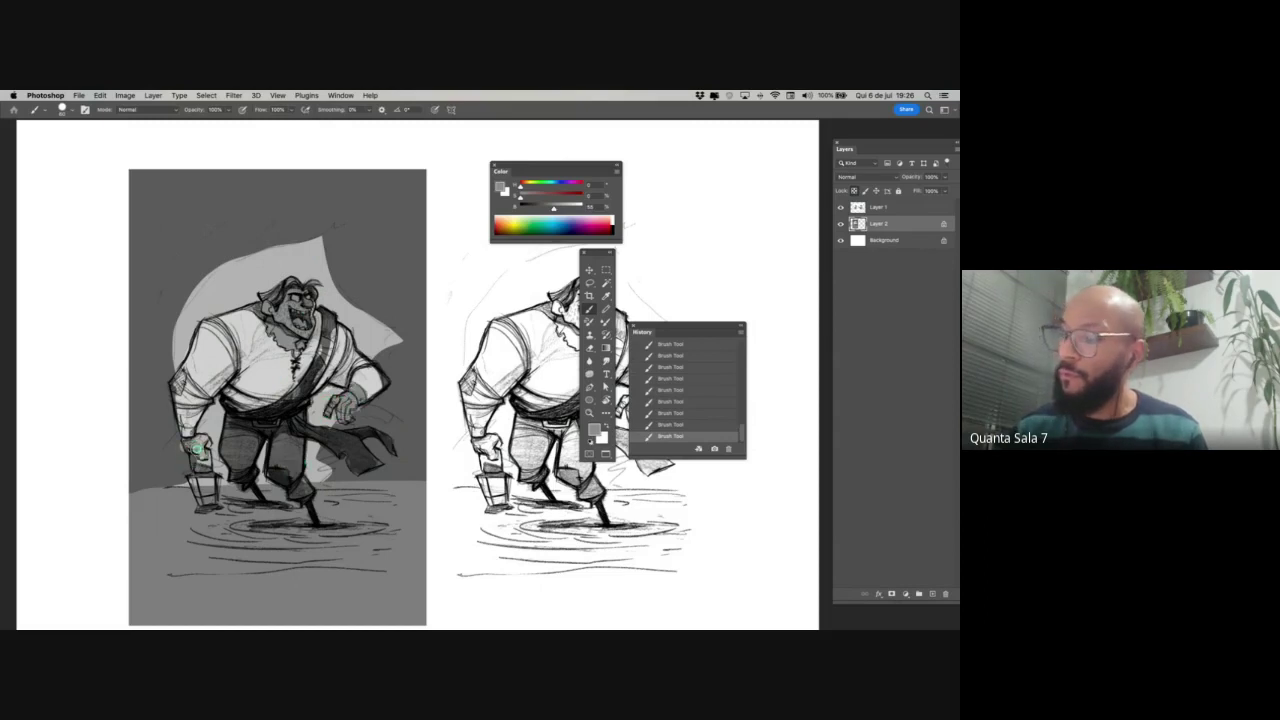
- Brighten the brush grey to 87% and paint the bucket in the first character's hand
{"action": "left_click_drag", "start_coordinate": [301, 612], "coordinate": [313, 568]}
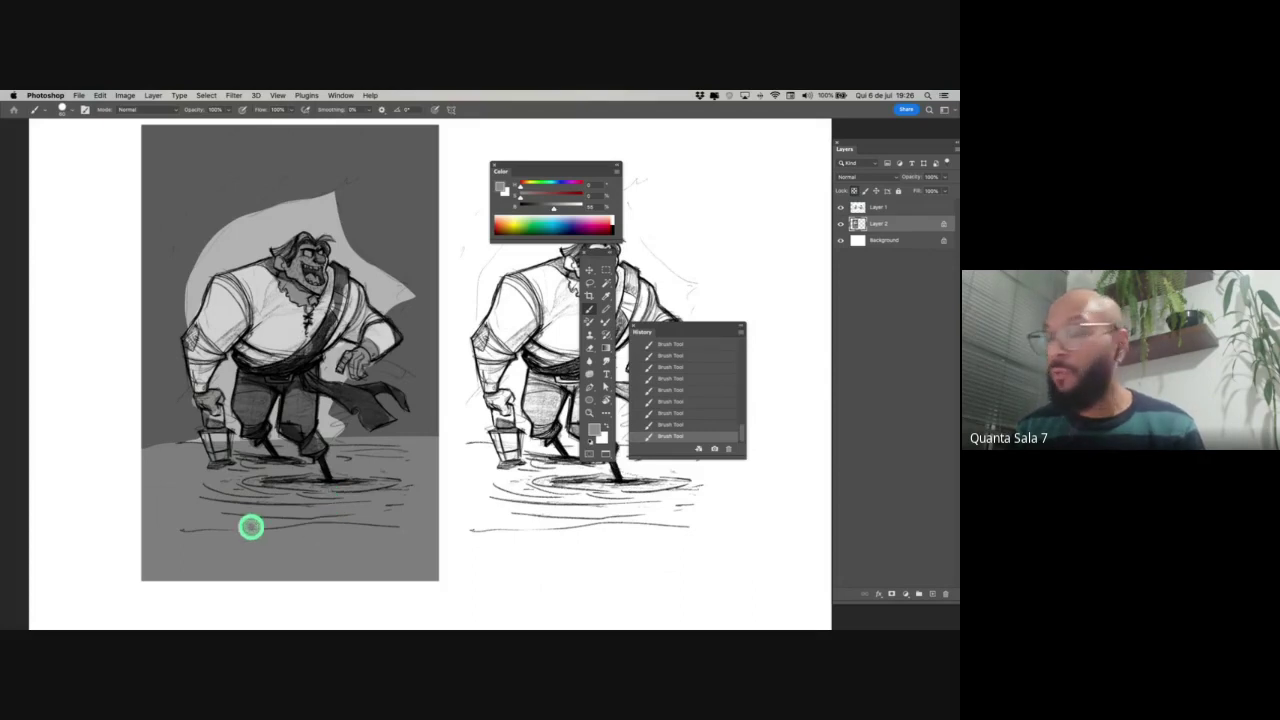
{"action": "left_click", "coordinate": [567, 207]}
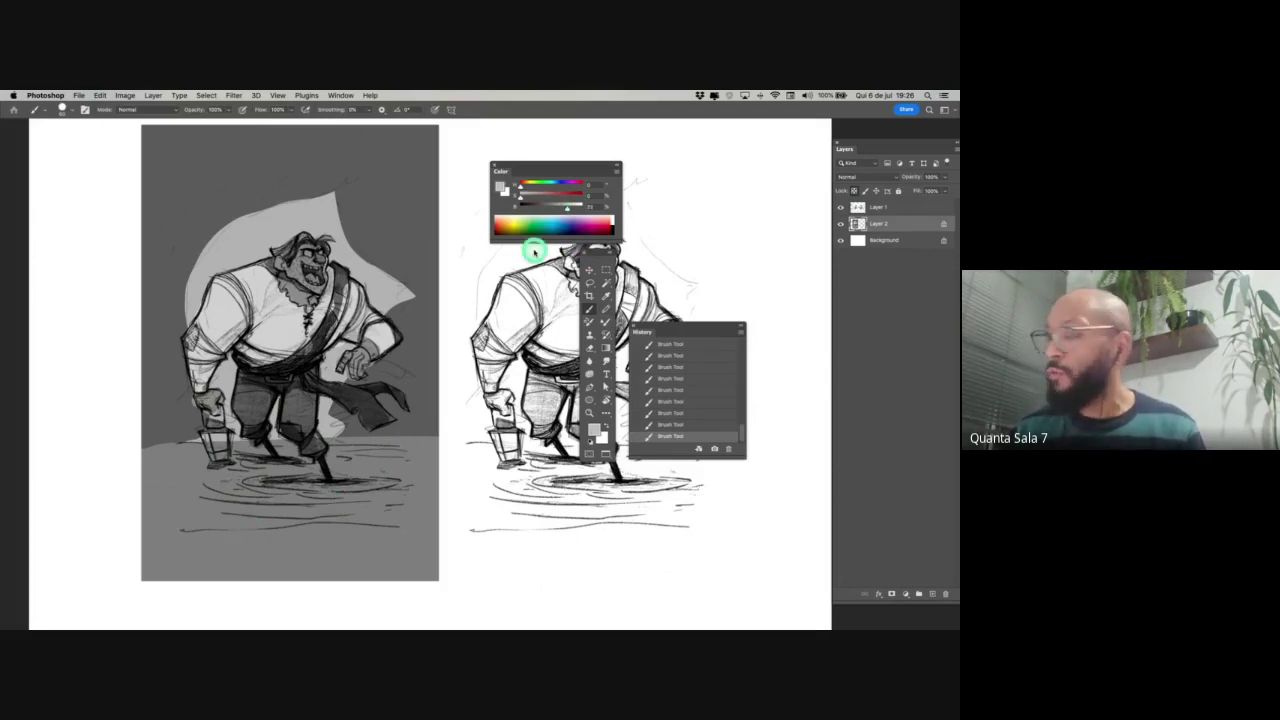
{"action": "left_click", "coordinate": [573, 207]}
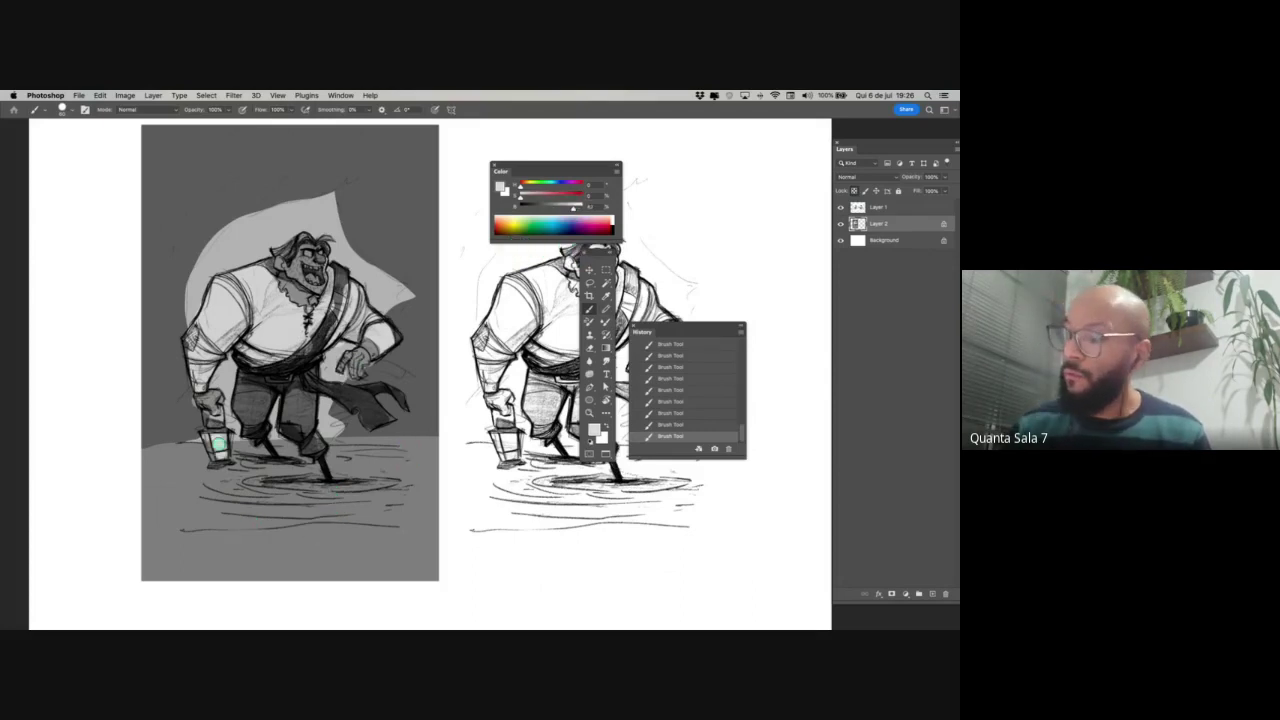
{"action": "left_click_drag", "start_coordinate": [218, 437], "coordinate": [229, 445]}
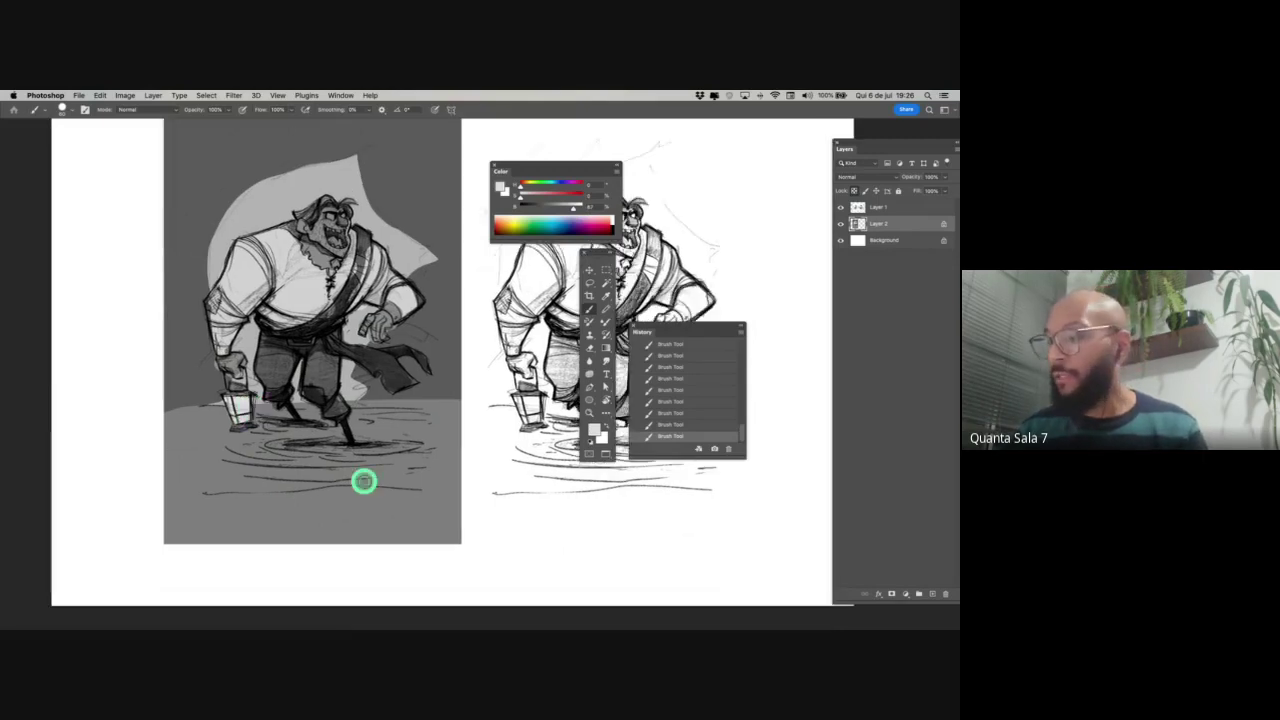
- Brush light translucent highlights over the water below the bucket at 30% opacity, and restore the brush opacity to 100%
{"action": "mouse_move", "coordinate": [363, 480]}
{"action": "left_mouse_down"}
{"action": "mouse_move", "coordinate": [188, 466]}
{"action": "mouse_move", "coordinate": [299, 446]}
{"action": "mouse_move", "coordinate": [249, 449]}
{"action": "mouse_move", "coordinate": [285, 453]}
{"action": "mouse_move", "coordinate": [249, 463]}
{"action": "mouse_move", "coordinate": [276, 473]}
{"action": "mouse_move", "coordinate": [290, 456]}
{"action": "mouse_move", "coordinate": [222, 455]}
{"action": "mouse_move", "coordinate": [280, 463]}
{"action": "left_mouse_up"}
{"action": "scroll", "coordinate": [343, 334], "scroll_direction": "up", "scroll_amount": 2}
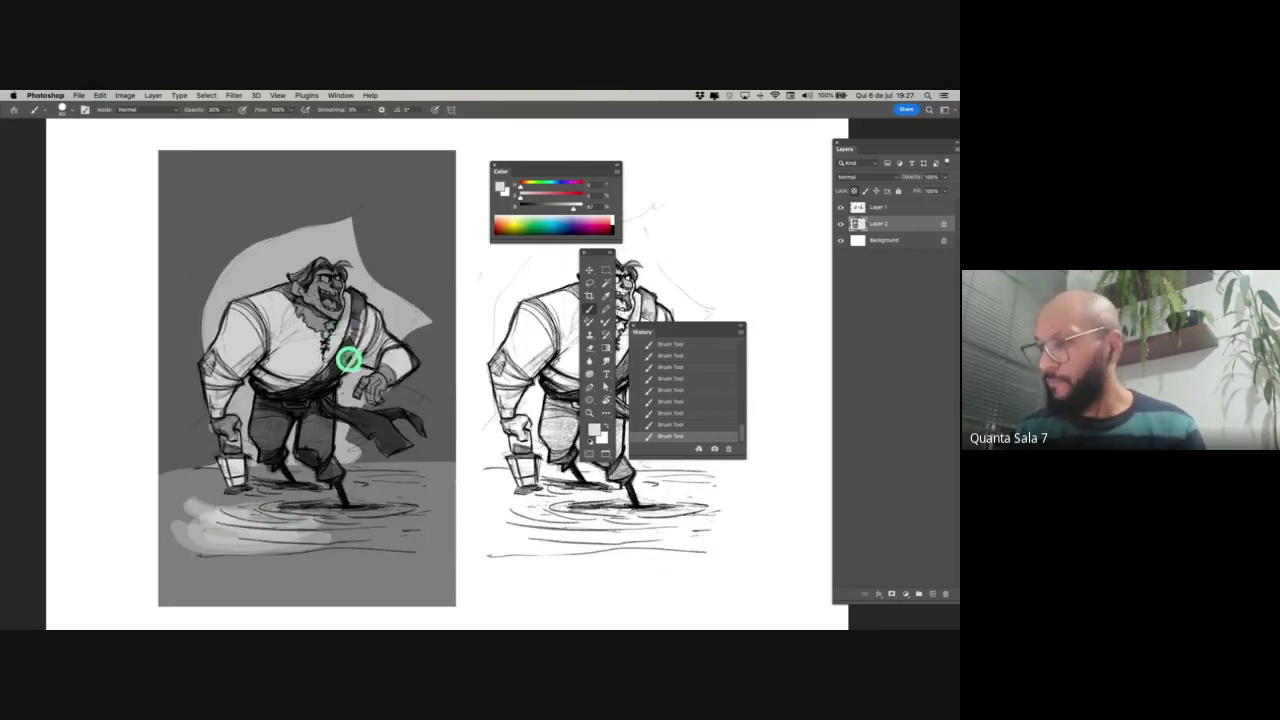
{"action": "key", "text": "0"}
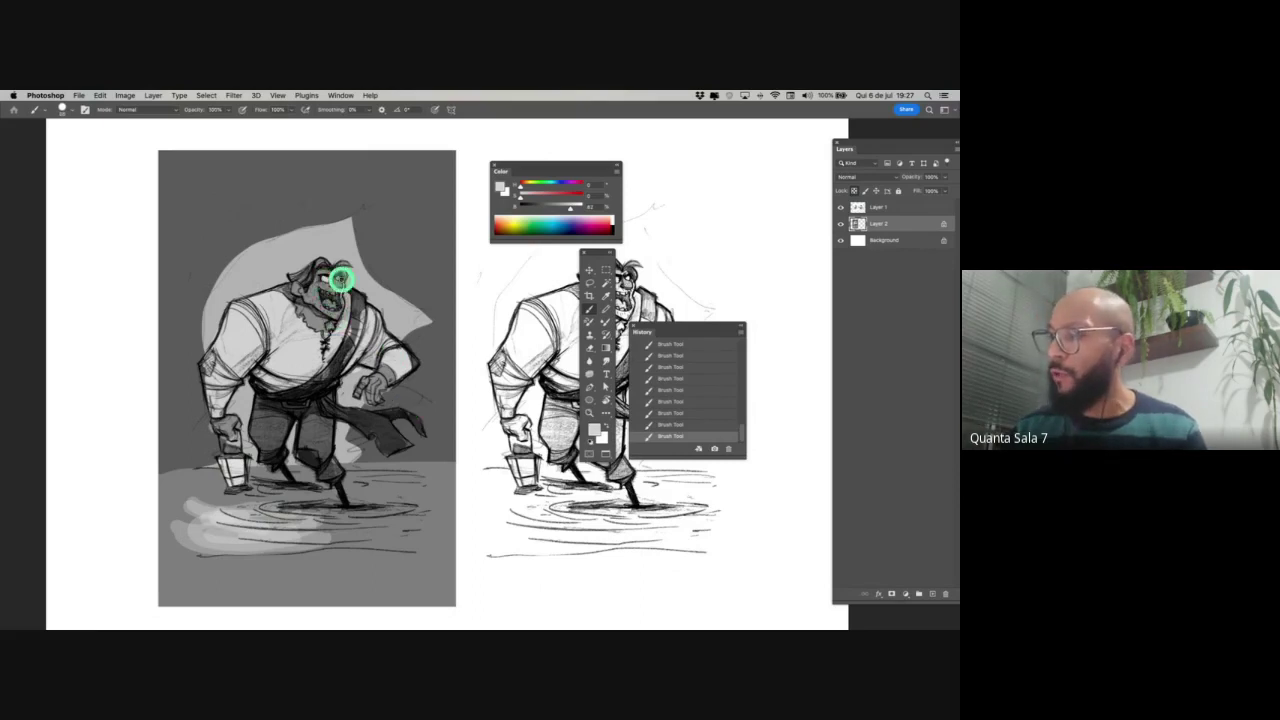
- On Layer 1, marquee the second character sketch, move it slightly away from the grey panel with Free Transform, and deselect
{"action": "scroll", "coordinate": [405, 465], "scroll_direction": "down", "scroll_amount": 2}
{"action": "key", "text": "z"}
{"action": "left_click", "coordinate": [382, 487], "text": "alt"}
{"action": "left_click_drag", "start_coordinate": [400, 468], "coordinate": [350, 496]}
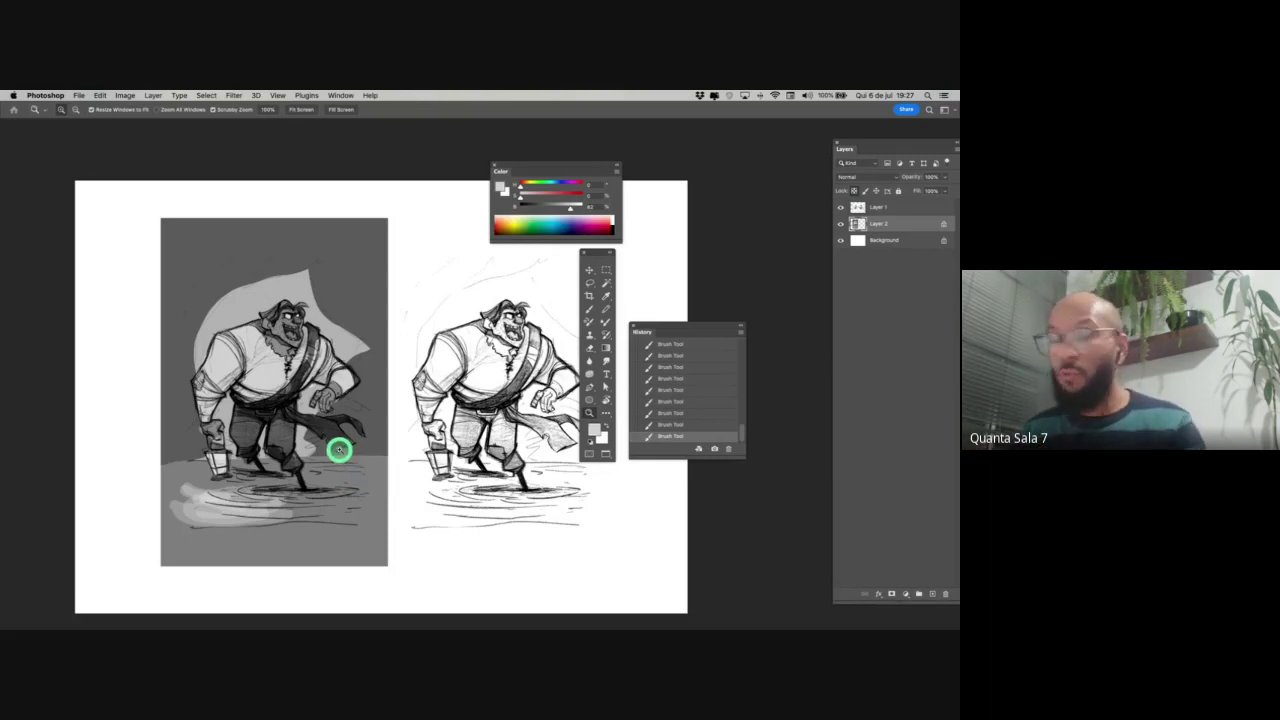
{"action": "left_click_drag", "start_coordinate": [457, 508], "coordinate": [360, 508]}
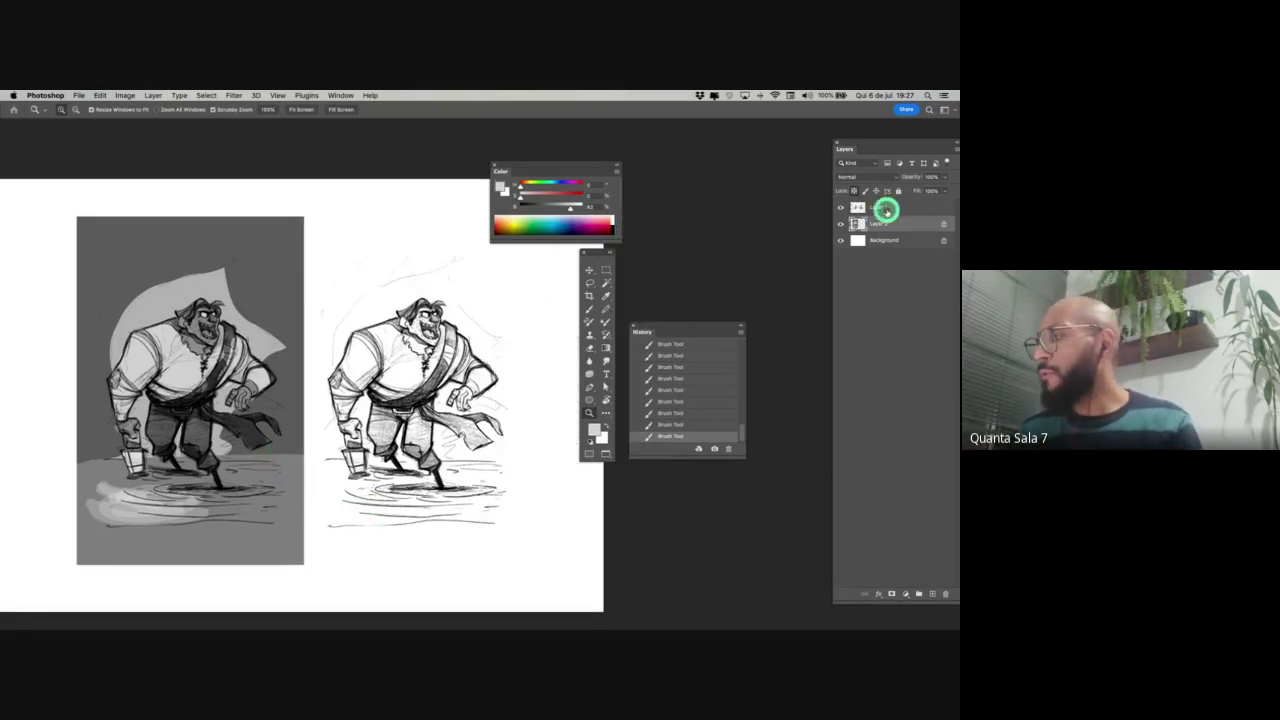
{"action": "left_click", "coordinate": [874, 206]}
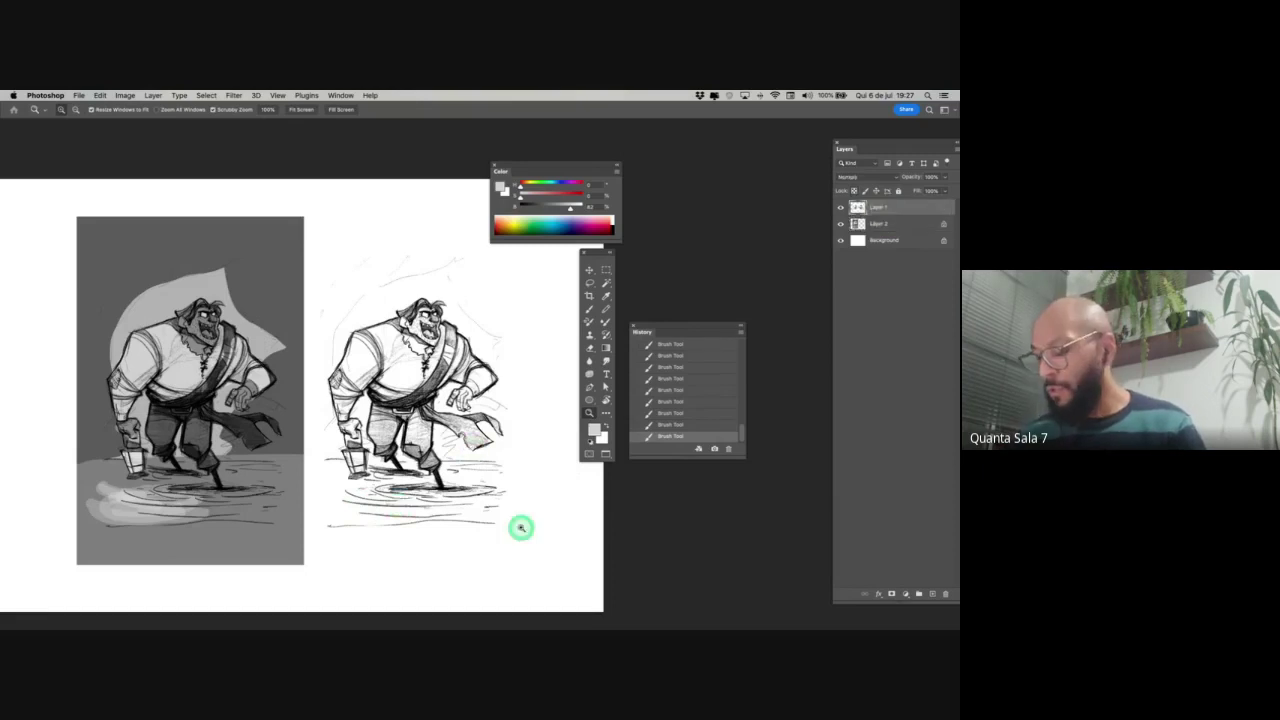
{"action": "key", "text": "m"}
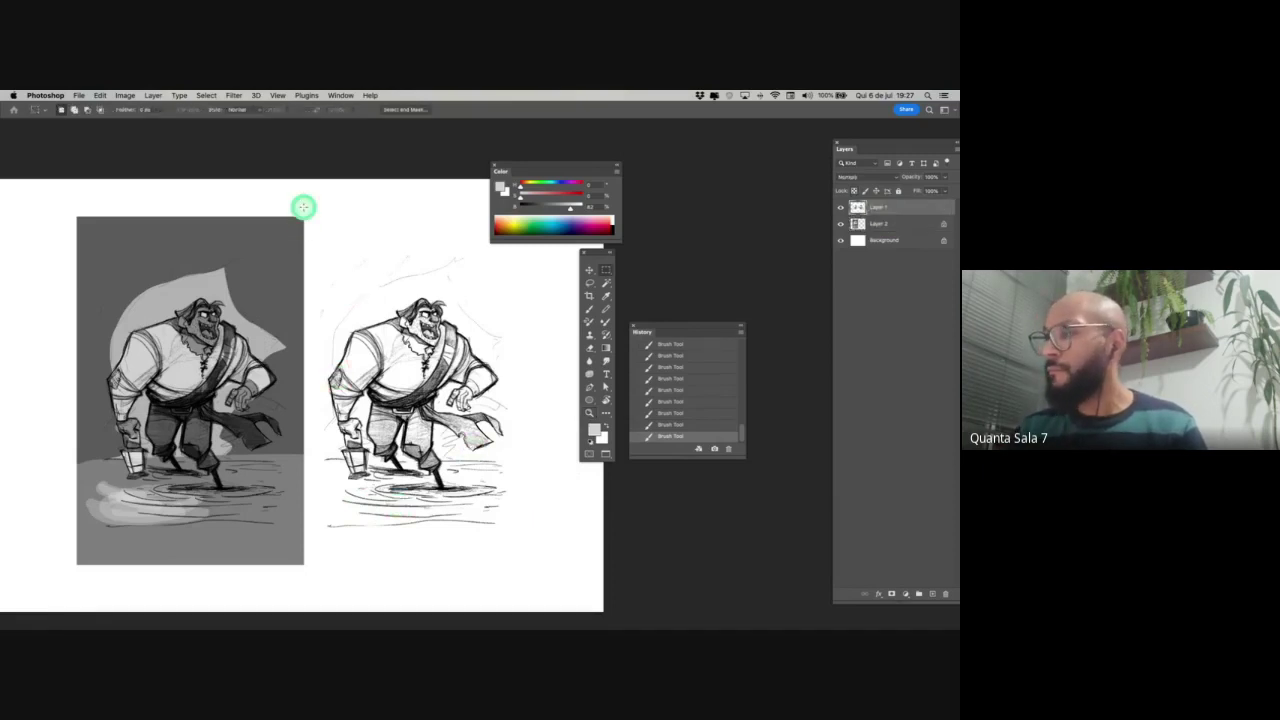
{"action": "left_click_drag", "start_coordinate": [303, 206], "coordinate": [525, 588]}
{"action": "key", "text": "ctrl+t"}
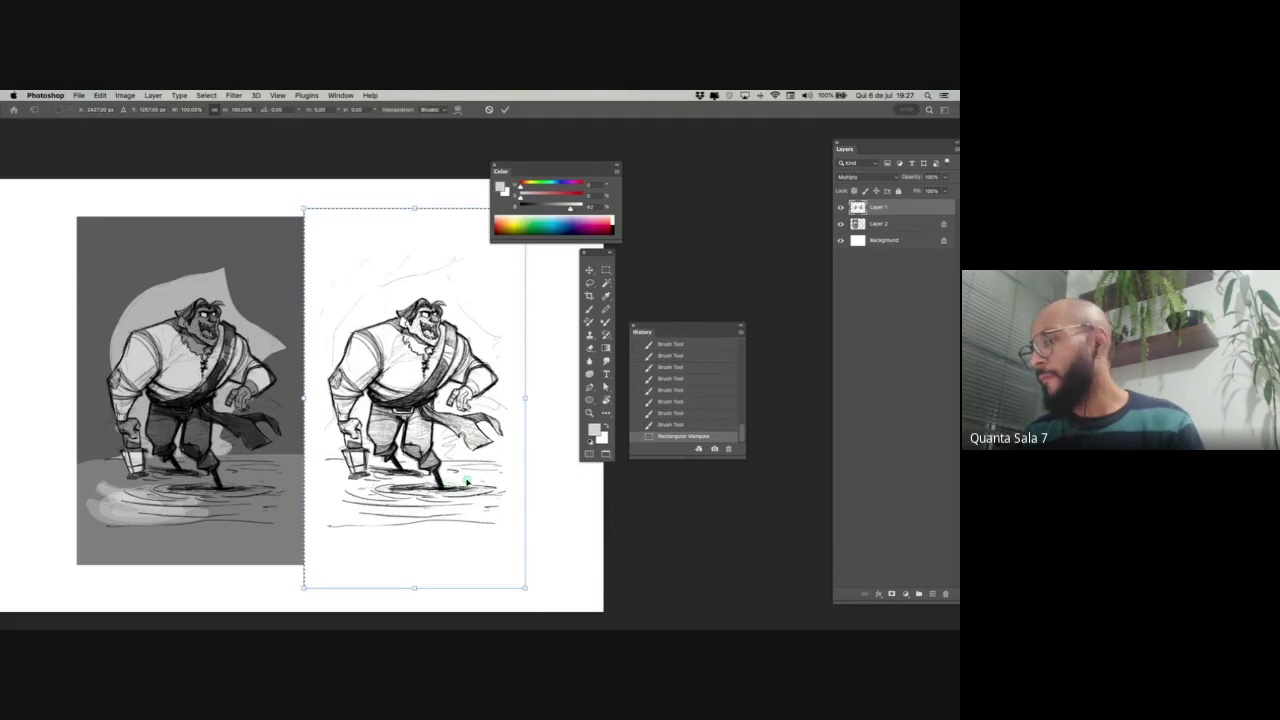
{"action": "left_click_drag", "start_coordinate": [466, 488], "coordinate": [474, 491]}
{"action": "key", "text": "Return"}
{"action": "key", "text": "ctrl+d"}
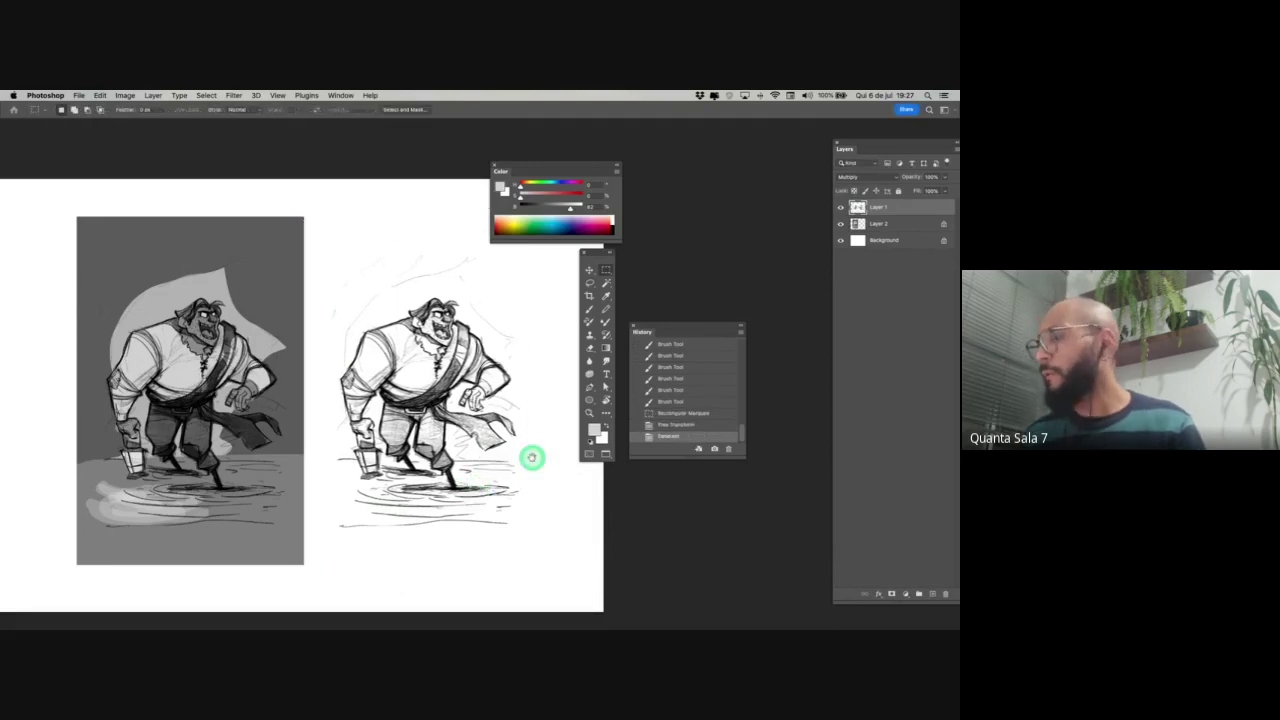
- Move the History, Tools and Color panels away from the second character, and toggle the panels' visibility
{"action": "left_click_drag", "start_coordinate": [690, 330], "coordinate": [703, 442]}
{"action": "left_click_drag", "start_coordinate": [594, 251], "coordinate": [720, 239]}
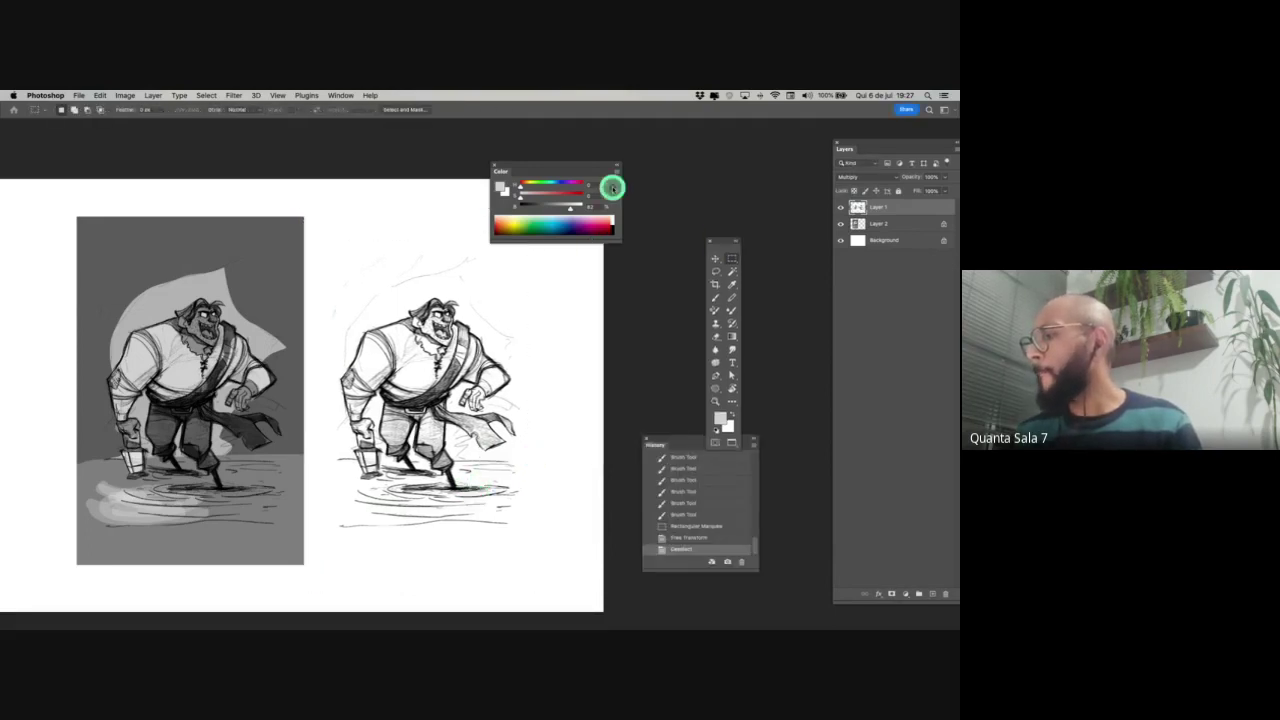
{"action": "left_click_drag", "start_coordinate": [601, 161], "coordinate": [675, 134]}
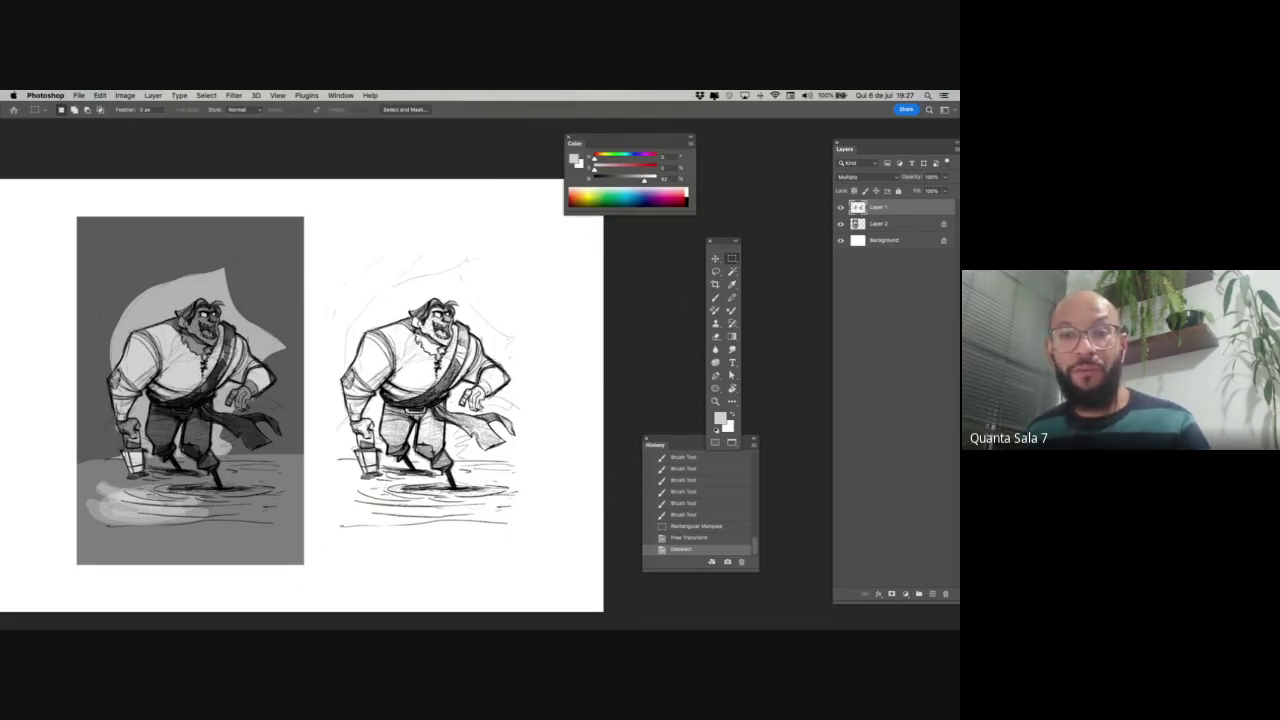
{"action": "key", "text": "Tab"}
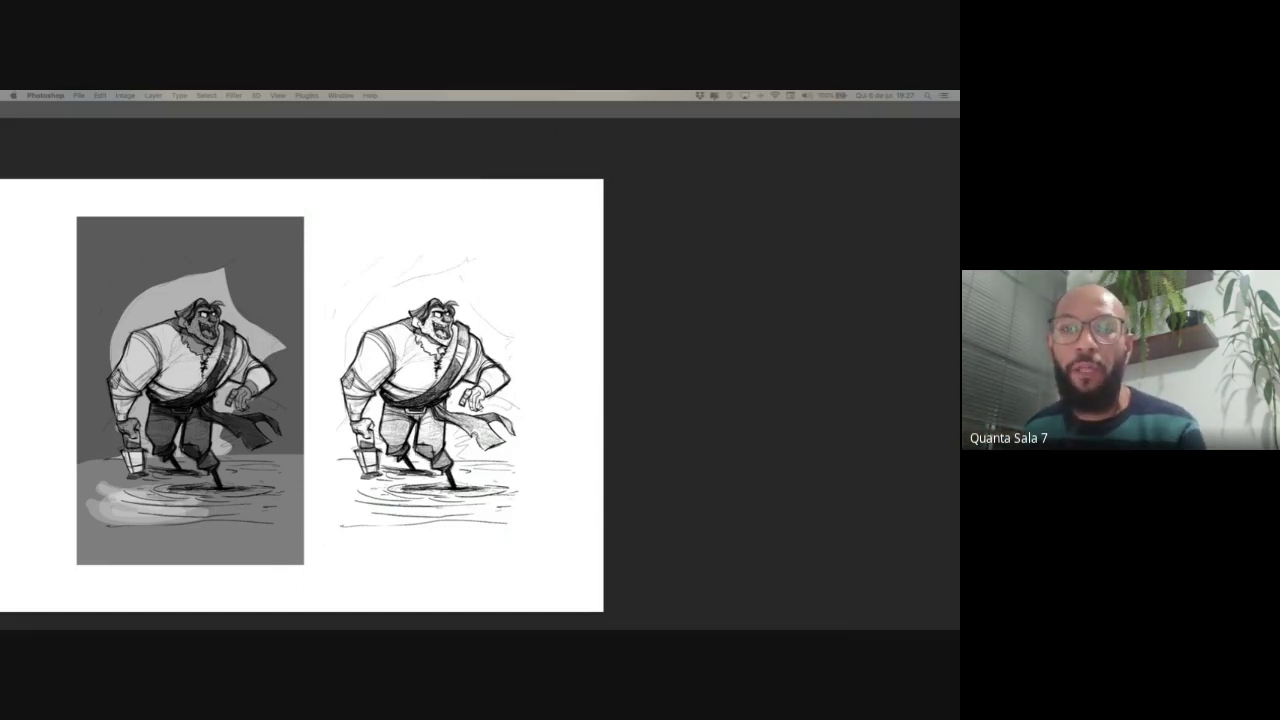
{"action": "left_click", "coordinate": [421, 542]}
- Unlock the grey value layer, marquee the area around the second character, fill it with grey sampled from the first panel's water, and deselect
{"action": "left_click", "coordinate": [894, 226]}
{"action": "left_click", "coordinate": [856, 190]}
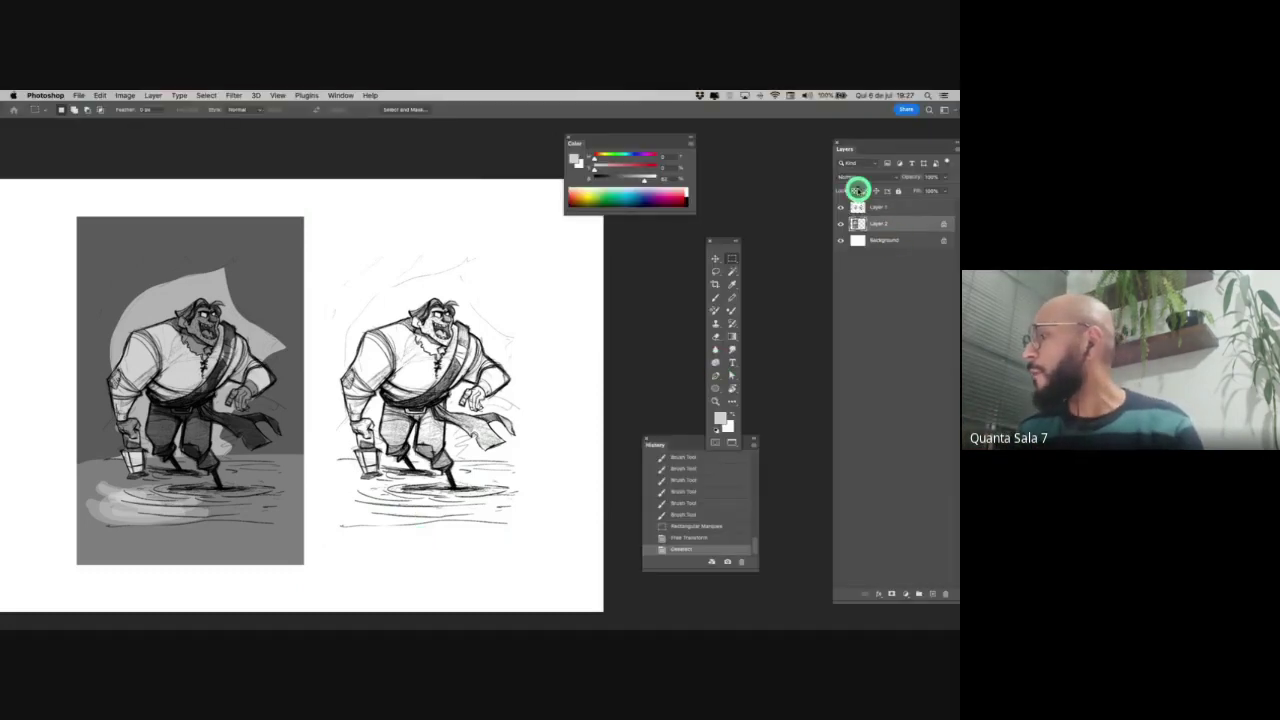
{"action": "left_click", "coordinate": [830, 245]}
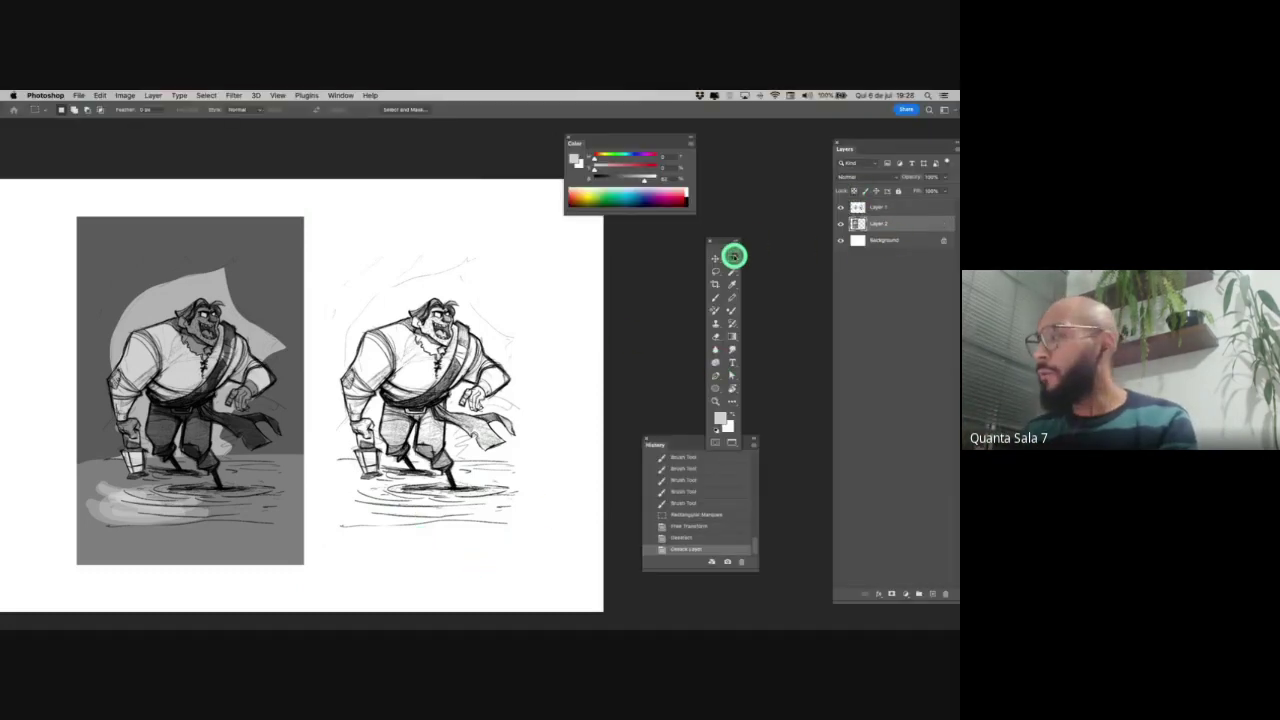
{"action": "mouse_move", "coordinate": [317, 220]}
{"action": "left_mouse_down"}
{"action": "mouse_move", "coordinate": [460, 512]}
{"action": "mouse_move", "coordinate": [534, 571]}
{"action": "left_mouse_up"}
{"action": "key", "text": "b"}
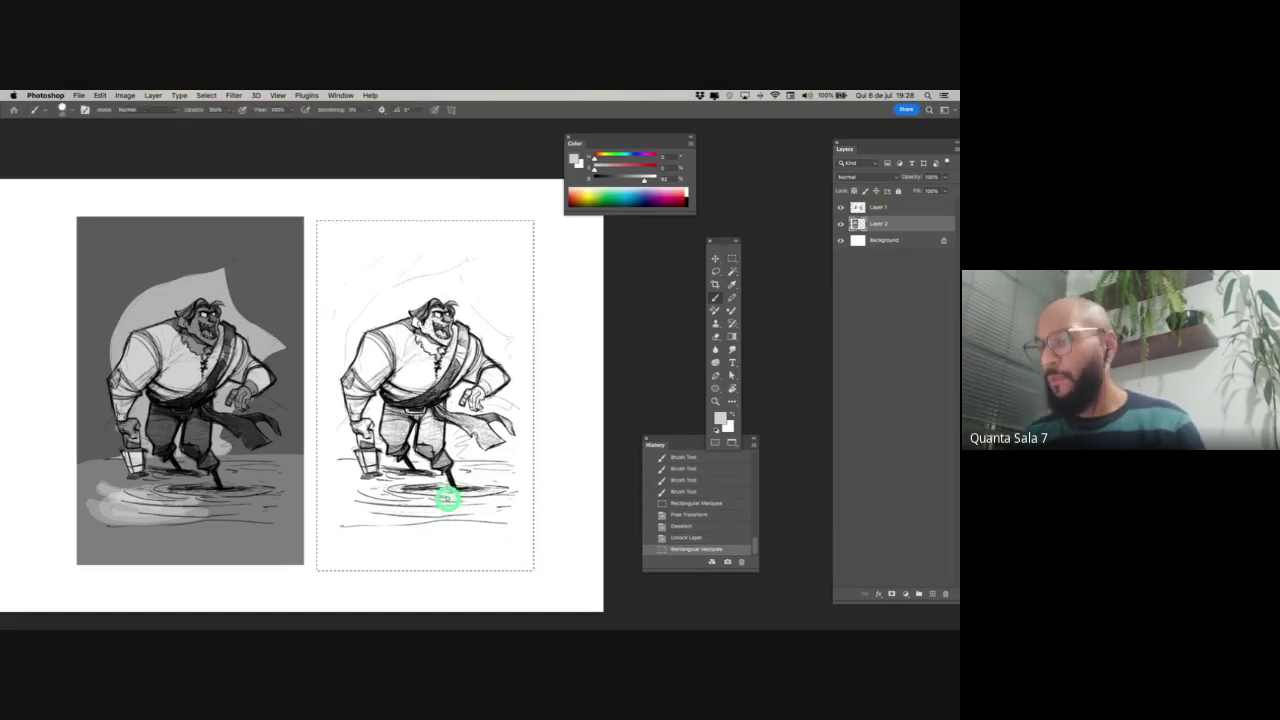
{"action": "left_click", "coordinate": [294, 477], "text": "alt"}
{"action": "key", "text": "alt+BackSpace"}
{"action": "key", "text": "super+d"}
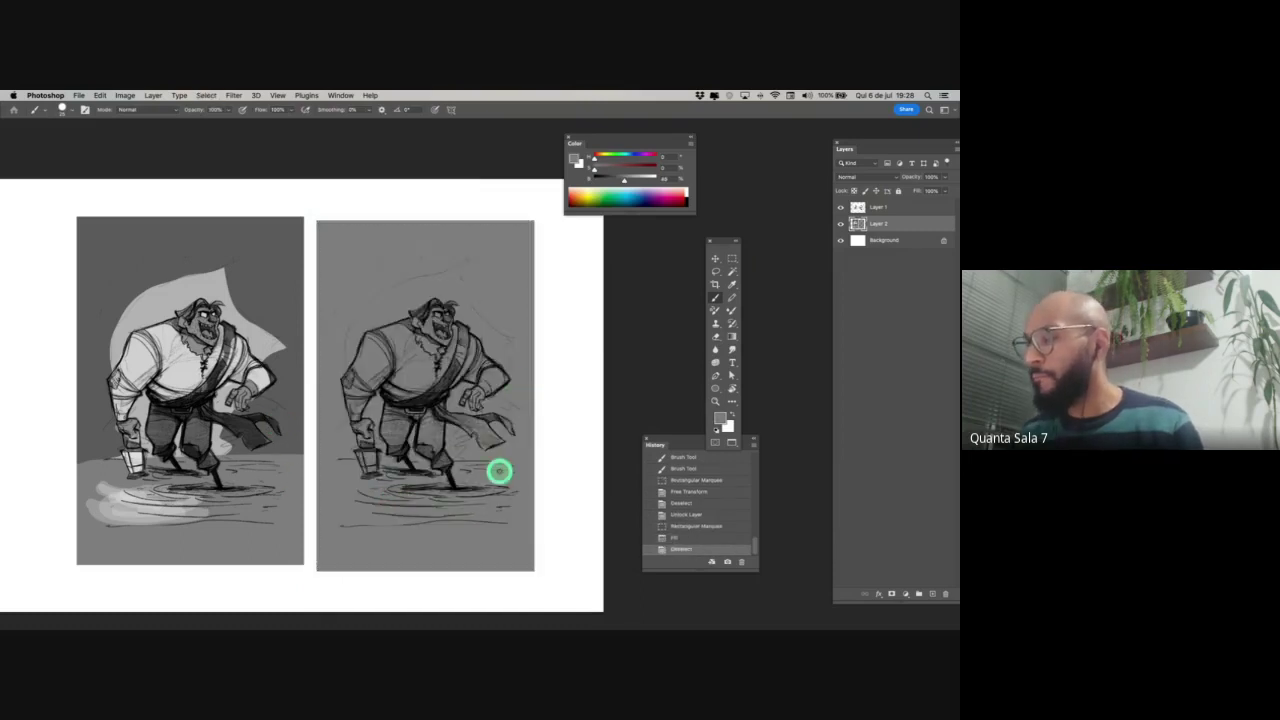
- Restore the second panel's selection, darken its grey fill with Hue/Saturation at Lightness about -33, and deselect
{"action": "left_click", "coordinate": [716, 271]}
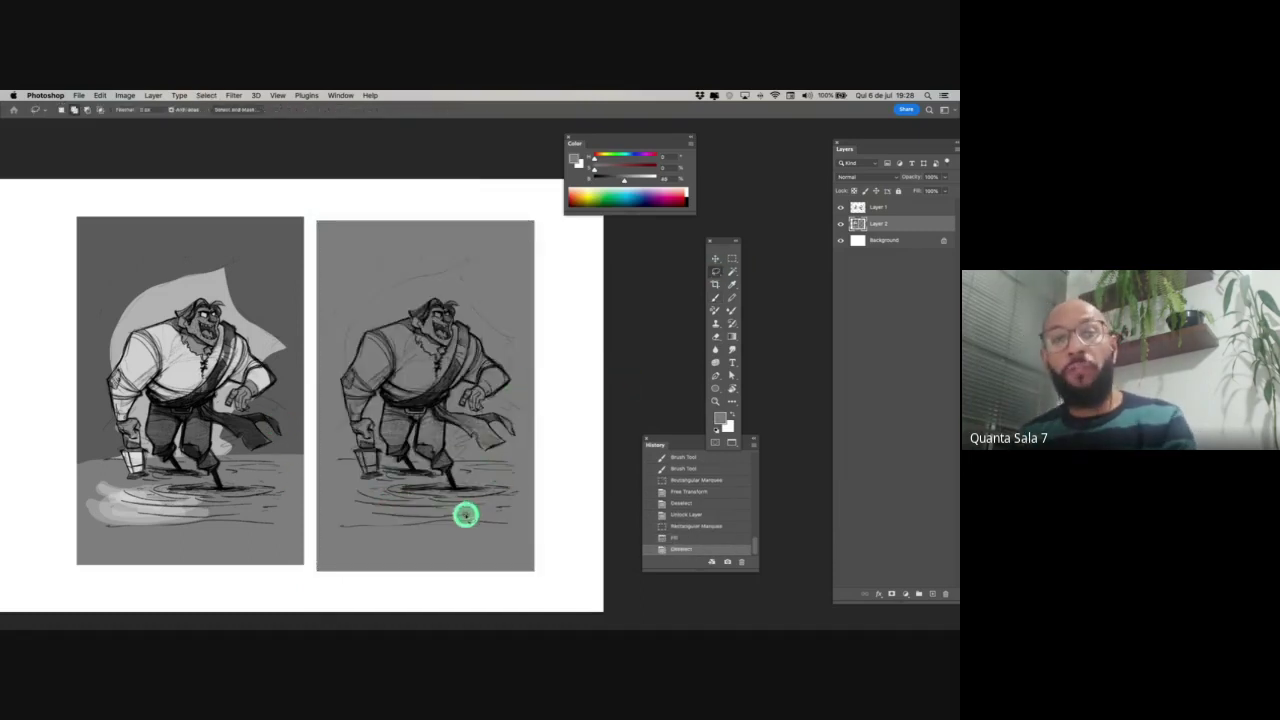
{"action": "key", "text": "super+z"}
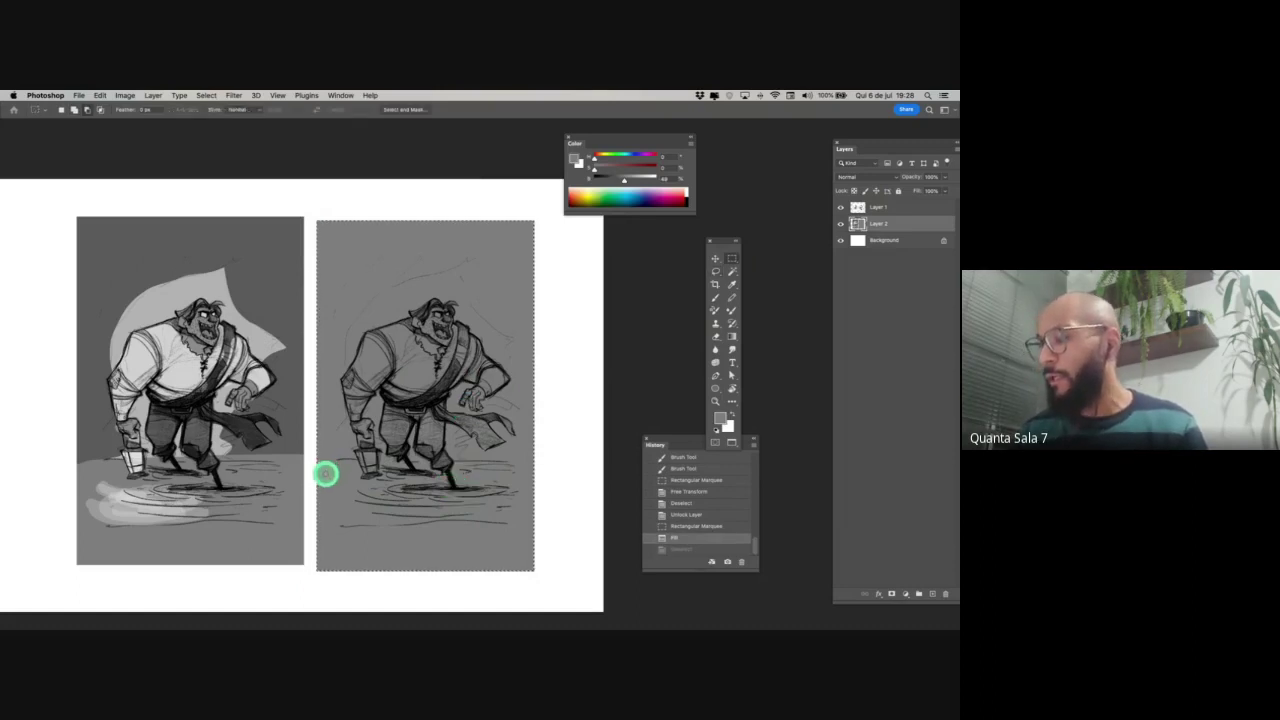
{"action": "key", "text": "super+u"}
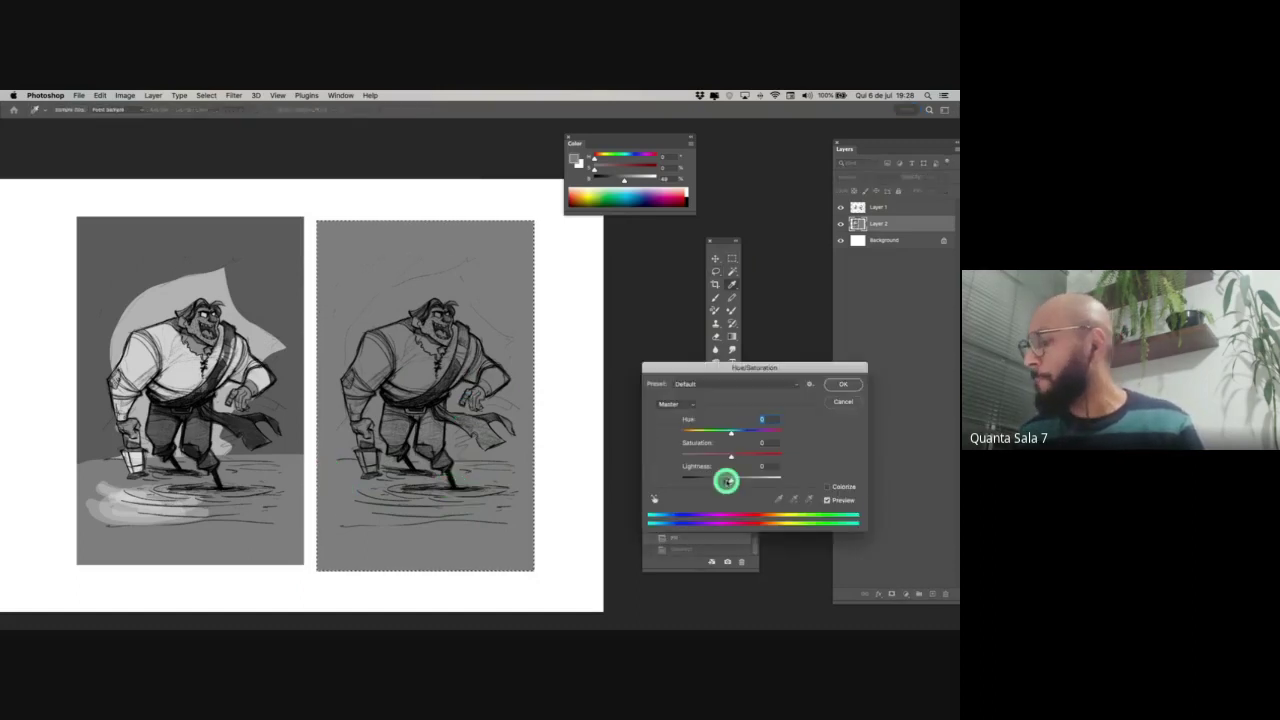
{"action": "left_click_drag", "start_coordinate": [729, 480], "coordinate": [712, 480]}
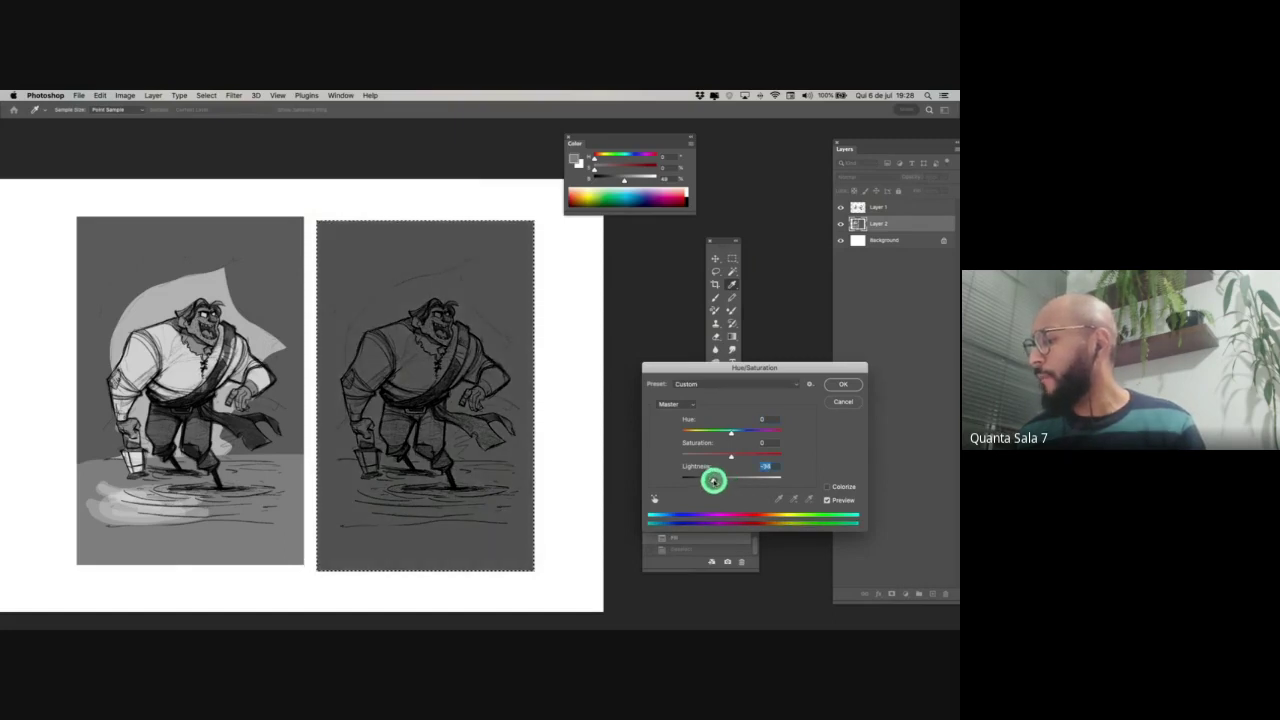
{"action": "left_click", "coordinate": [843, 384]}
{"action": "key", "text": "super+d"}
{"action": "left_click", "coordinate": [717, 271]}
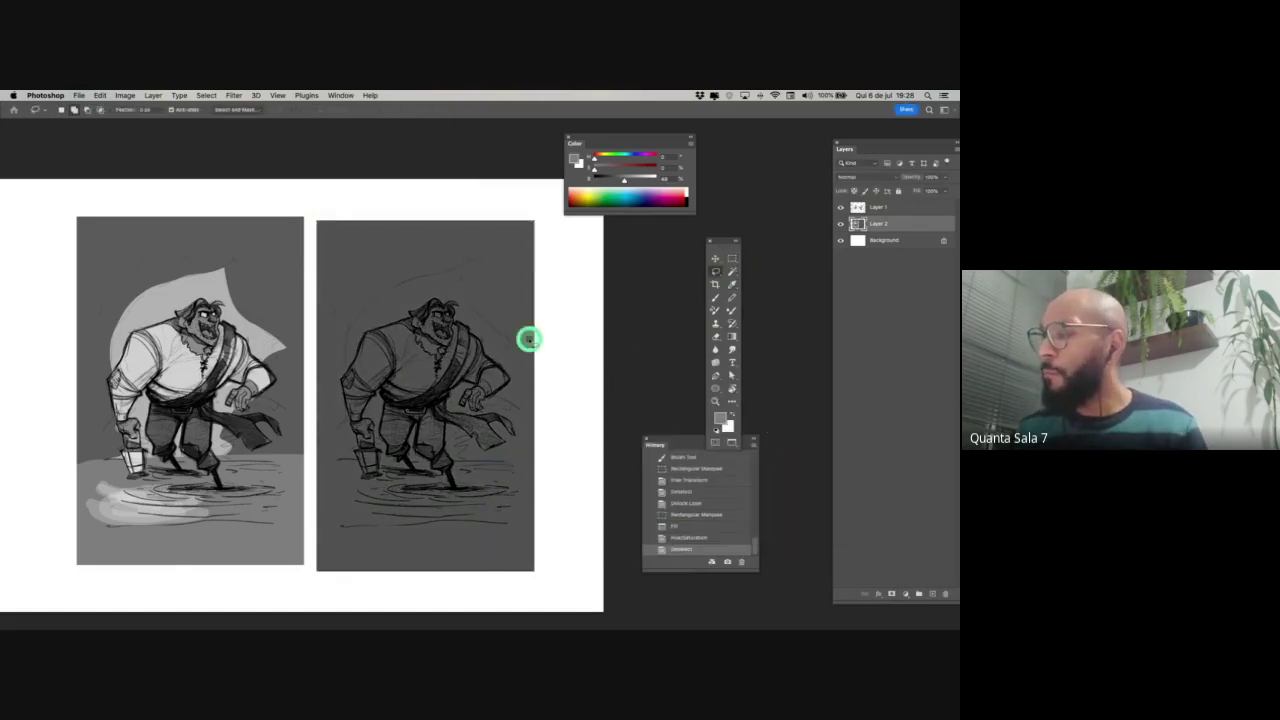
- Lasso the pointed backdrop shape behind the second character, lighten it with Hue/Saturation at Lightness about +20, and deselect
{"action": "mouse_move", "coordinate": [347, 366]}
{"action": "left_mouse_down"}
{"action": "mouse_move", "coordinate": [368, 303]}
{"action": "mouse_move", "coordinate": [471, 260]}
{"action": "mouse_move", "coordinate": [497, 343]}
{"action": "mouse_move", "coordinate": [459, 390]}
{"action": "mouse_move", "coordinate": [471, 411]}
{"action": "mouse_move", "coordinate": [464, 453]}
{"action": "mouse_move", "coordinate": [337, 458]}
{"action": "mouse_move", "coordinate": [364, 405]}
{"action": "mouse_move", "coordinate": [380, 406]}
{"action": "left_mouse_up"}
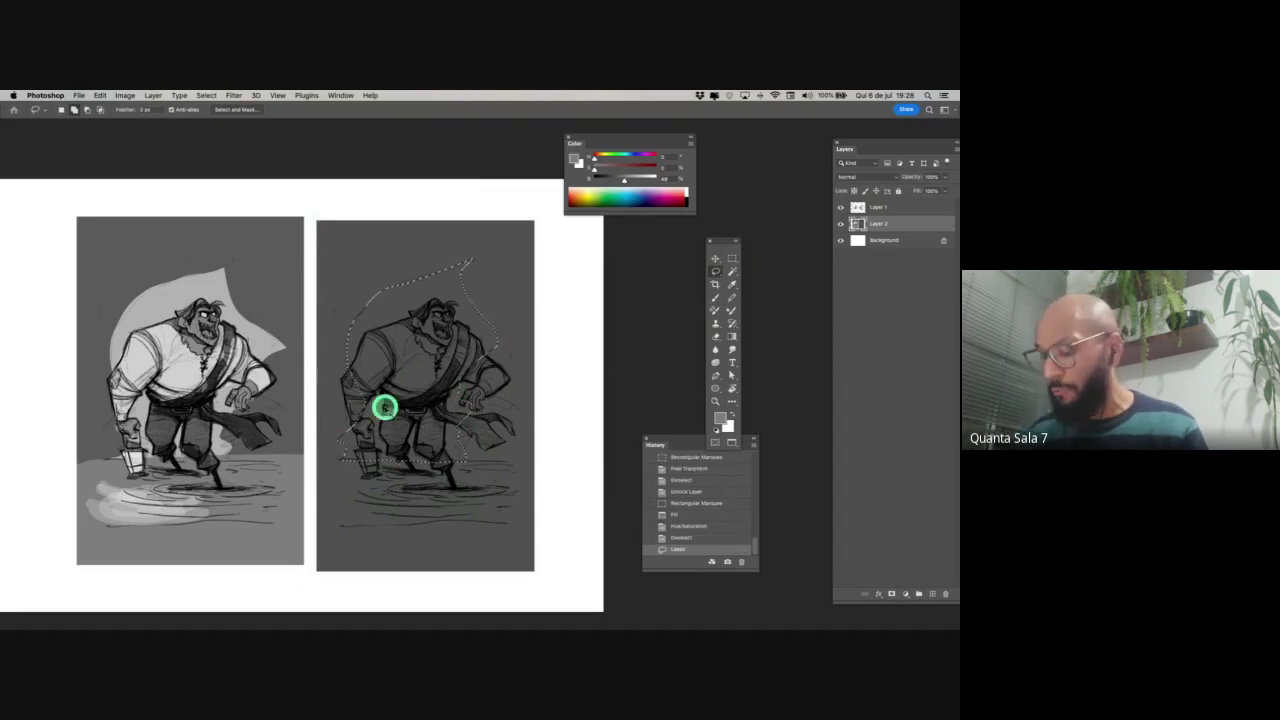
{"action": "key", "text": "super+u"}
{"action": "left_click_drag", "start_coordinate": [738, 482], "coordinate": [741, 481]}
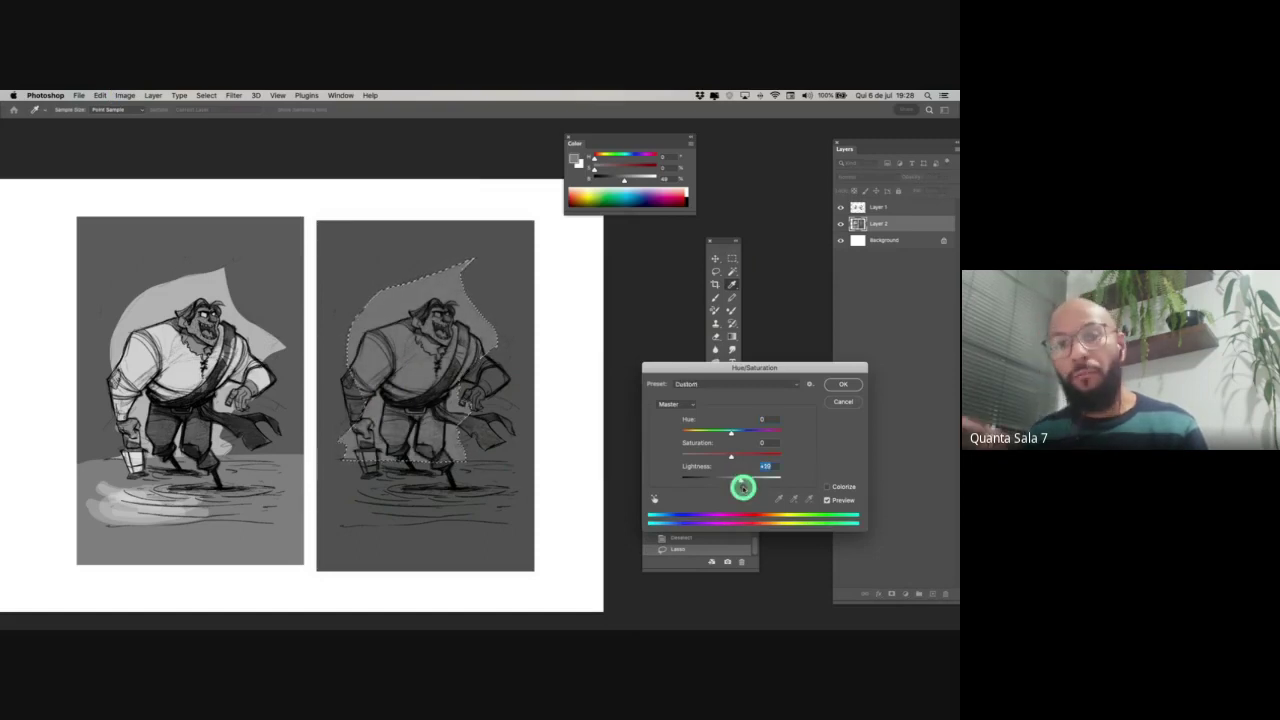
{"action": "key", "text": "Return"}
{"action": "key", "text": "super+d"}
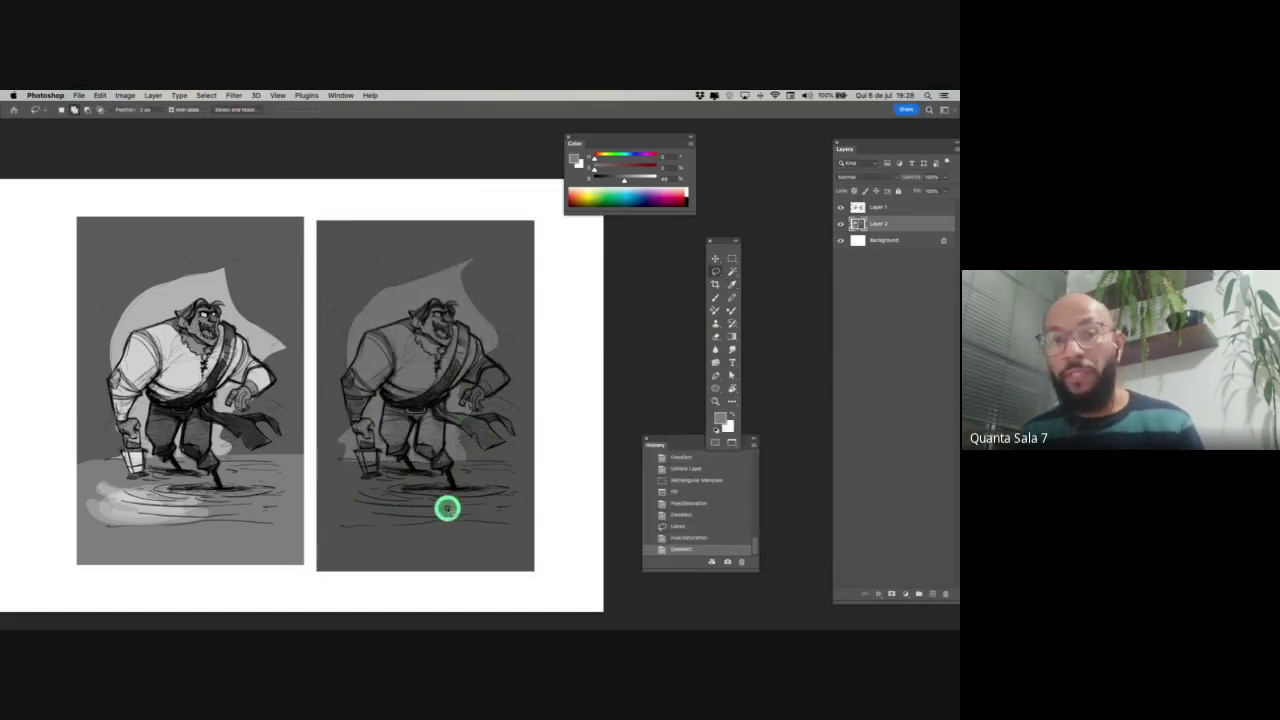
- Select the second panel's background without the water area, darken it with Hue/Saturation at Lightness about -25, and deselect
{"action": "left_click", "coordinate": [729, 257]}
{"action": "key", "text": "w"}
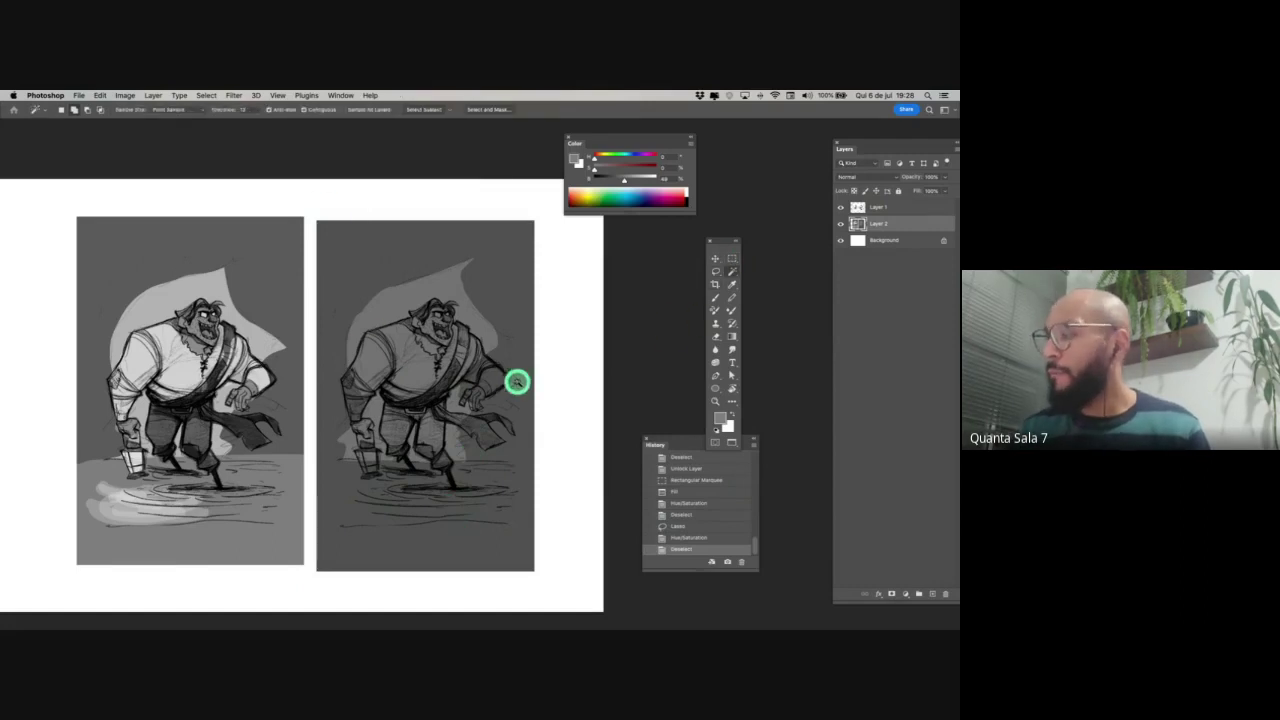
{"action": "left_click", "coordinate": [518, 390]}
{"action": "key", "text": "m"}
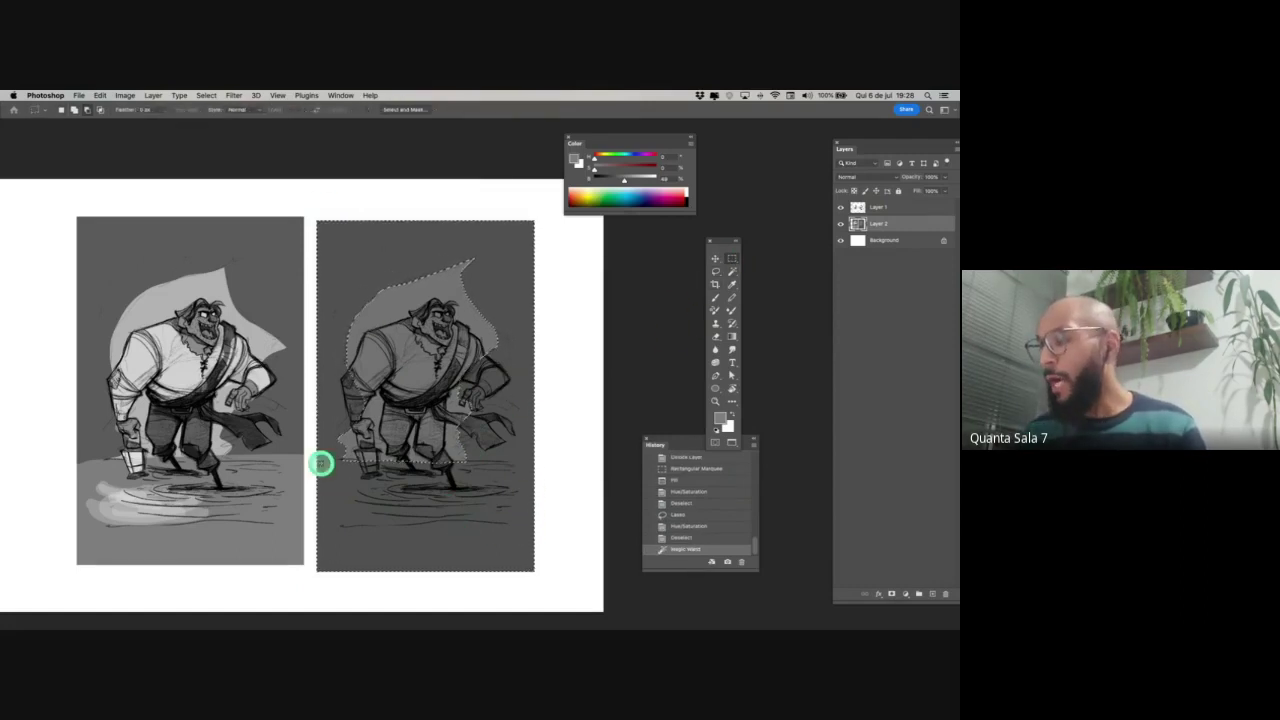
{"action": "left_click_drag", "start_coordinate": [320, 463], "coordinate": [556, 589]}
{"action": "key", "text": "super+u"}
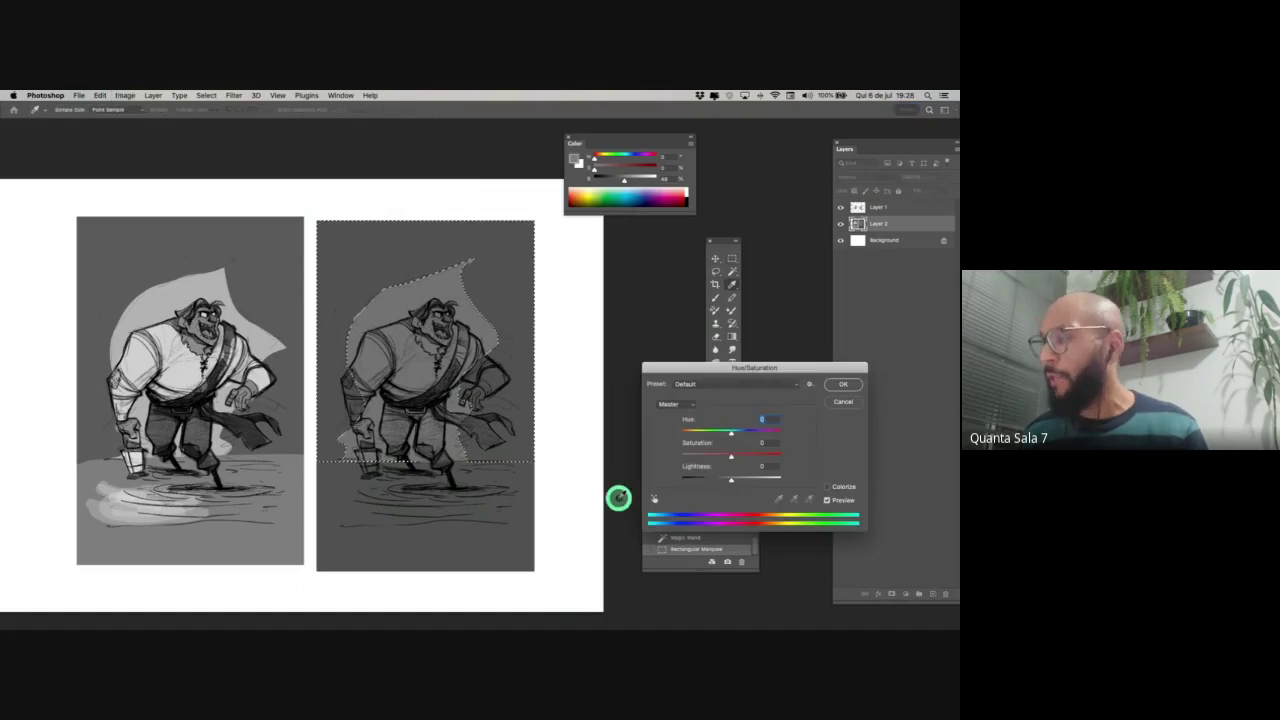
{"action": "left_click_drag", "start_coordinate": [729, 480], "coordinate": [716, 485]}
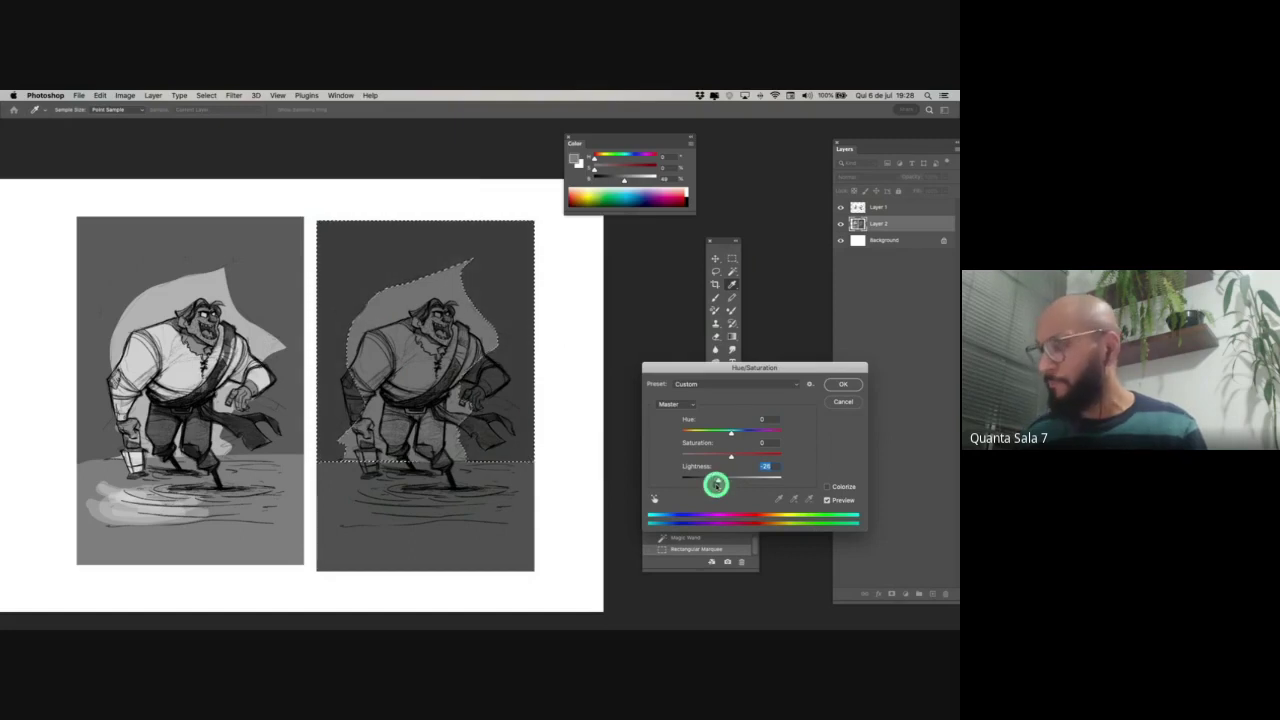
{"action": "key", "text": "Return"}
{"action": "key", "text": "super+d"}
- Lasso the second character's silhouette, fill it with the dark grey sampled from the background, and deselect
{"action": "key", "text": "l"}
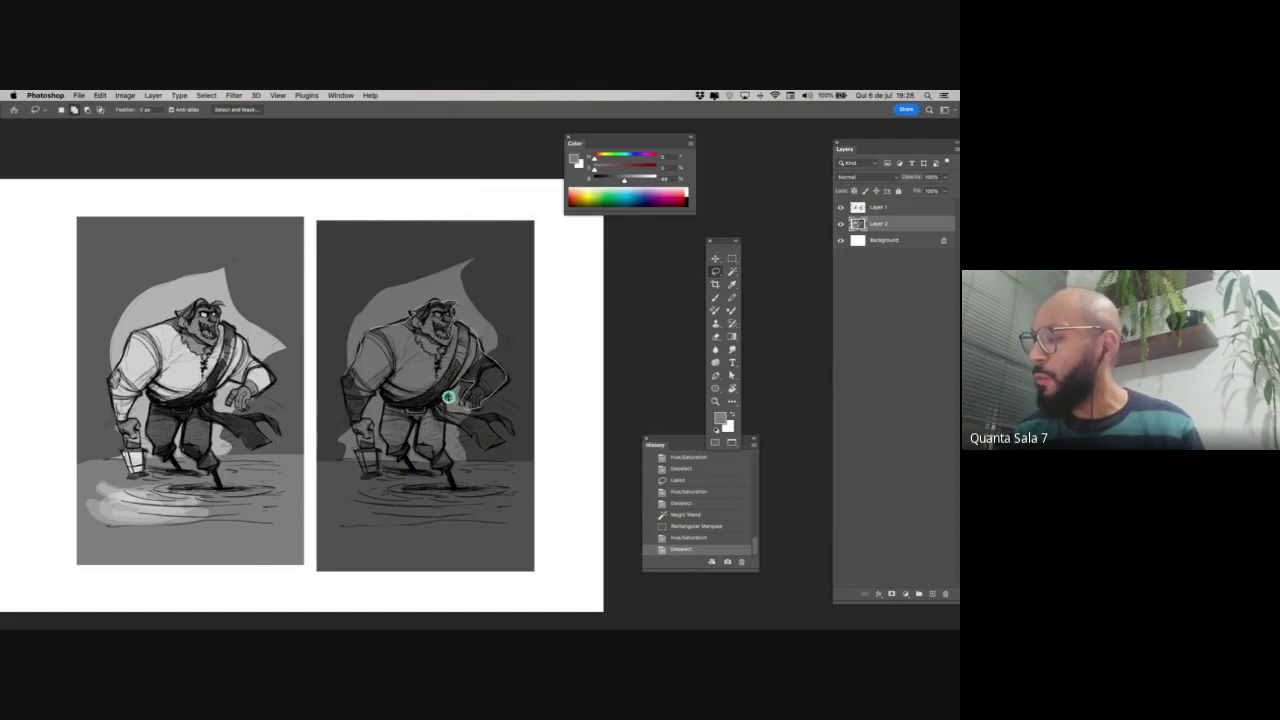
{"action": "mouse_move", "coordinate": [449, 397]}
{"action": "left_mouse_down"}
{"action": "mouse_move", "coordinate": [446, 473]}
{"action": "mouse_move", "coordinate": [414, 425]}
{"action": "mouse_move", "coordinate": [404, 459]}
{"action": "mouse_move", "coordinate": [388, 444]}
{"action": "mouse_move", "coordinate": [374, 392]}
{"action": "mouse_move", "coordinate": [360, 411]}
{"action": "mouse_move", "coordinate": [366, 438]}
{"action": "mouse_move", "coordinate": [345, 370]}
{"action": "left_mouse_up"}
{"action": "key", "text": "b"}
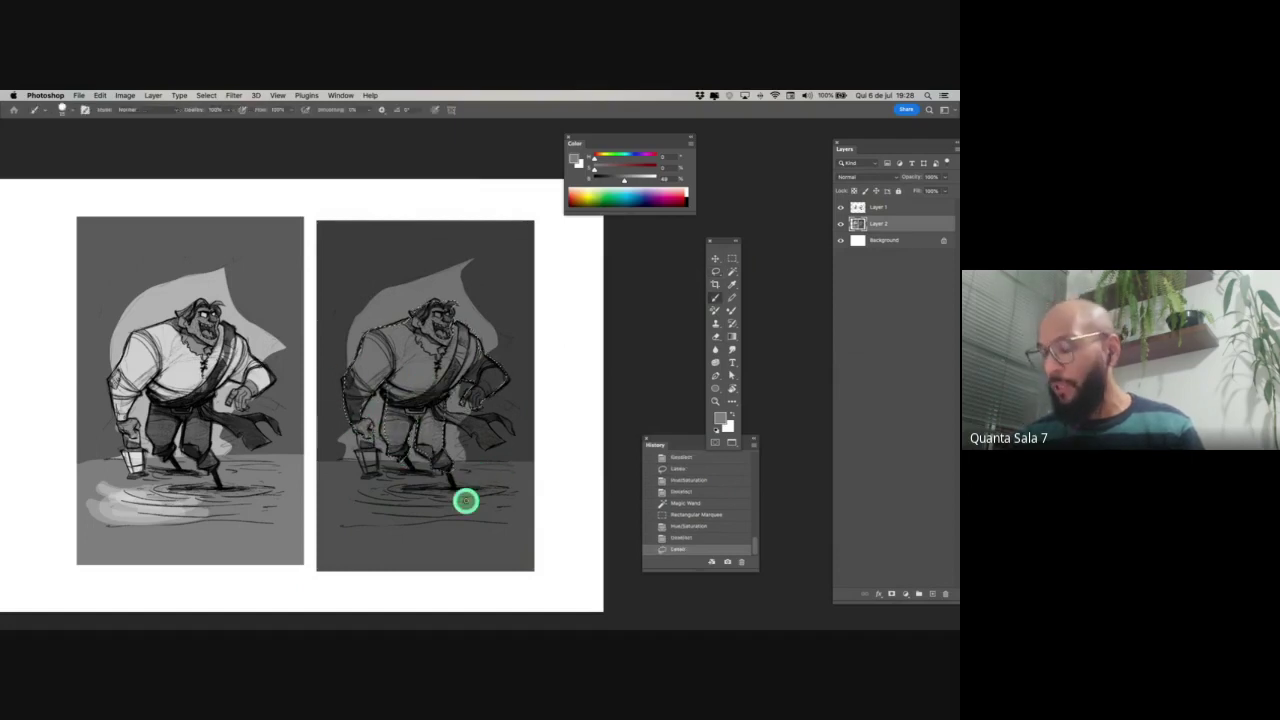
{"action": "left_click", "coordinate": [522, 473], "text": "alt"}
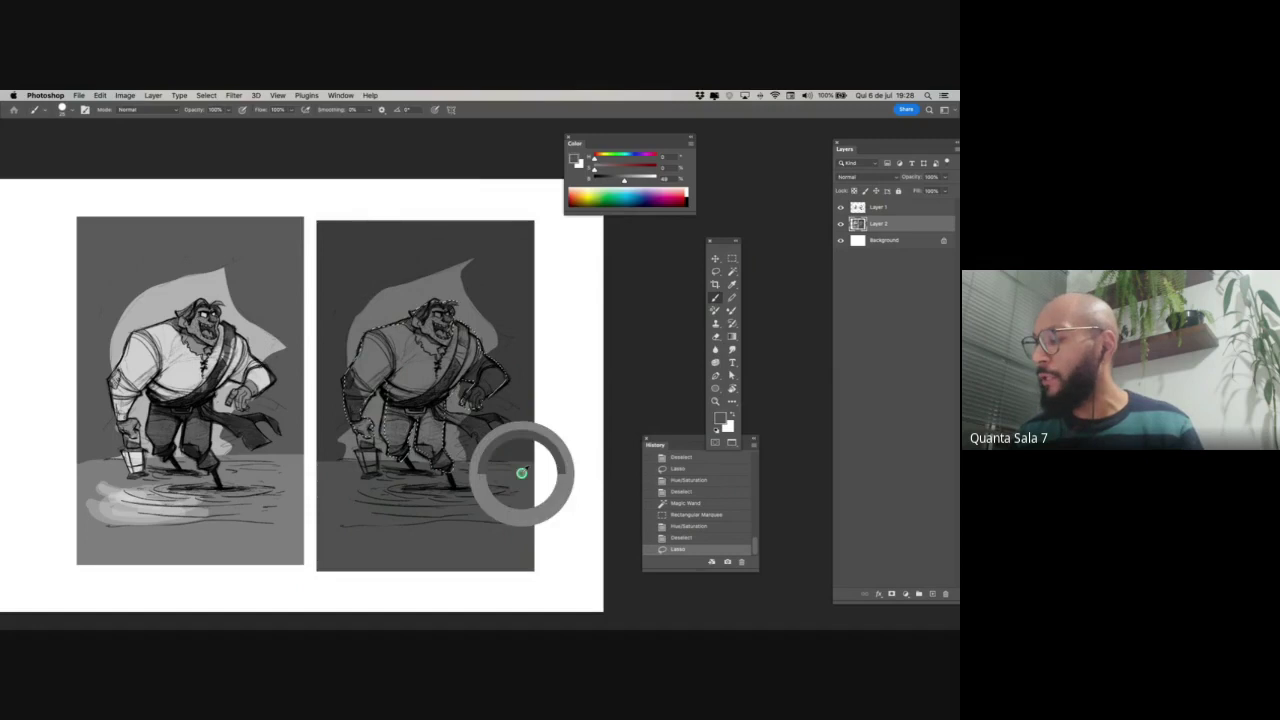
{"action": "left_click", "coordinate": [513, 340], "text": "alt"}
{"action": "key", "text": "alt+BackSpace"}
{"action": "key", "text": "super+d"}
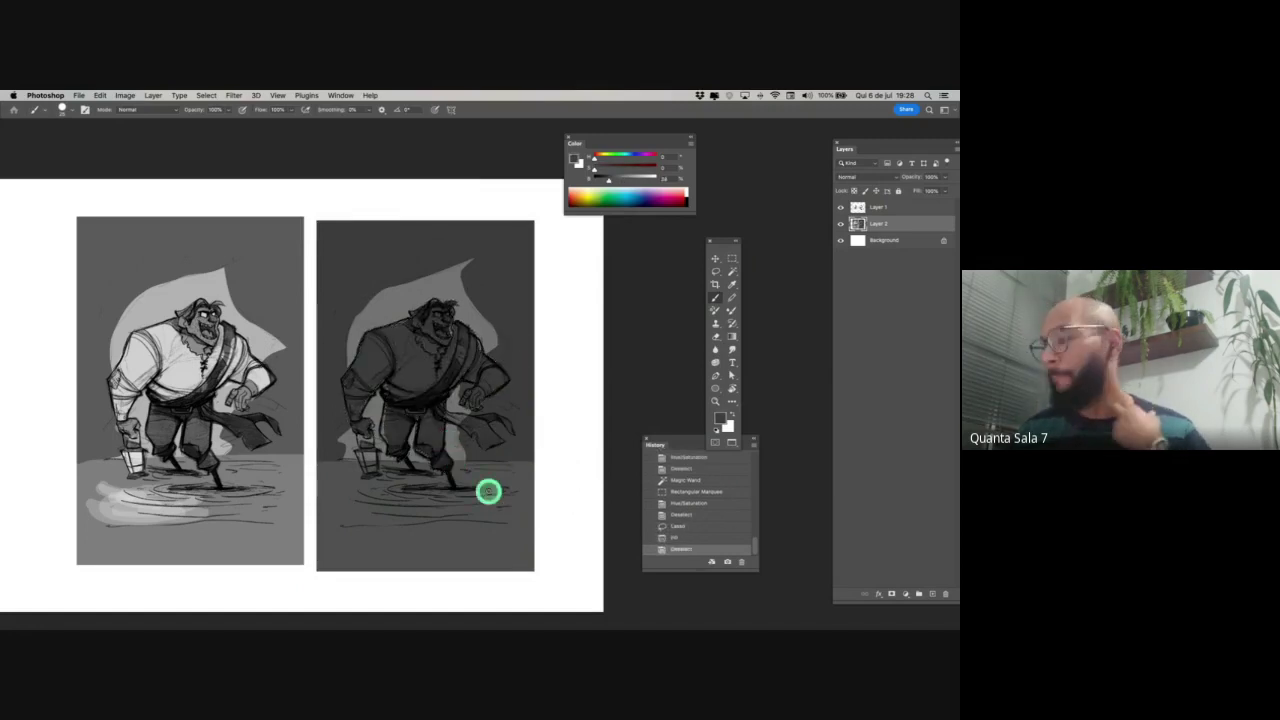
- Touch up the second character's silhouette with dark grey brush strokes over the arms, torso, head and sash
{"action": "left_click_drag", "start_coordinate": [488, 490], "coordinate": [481, 509]}
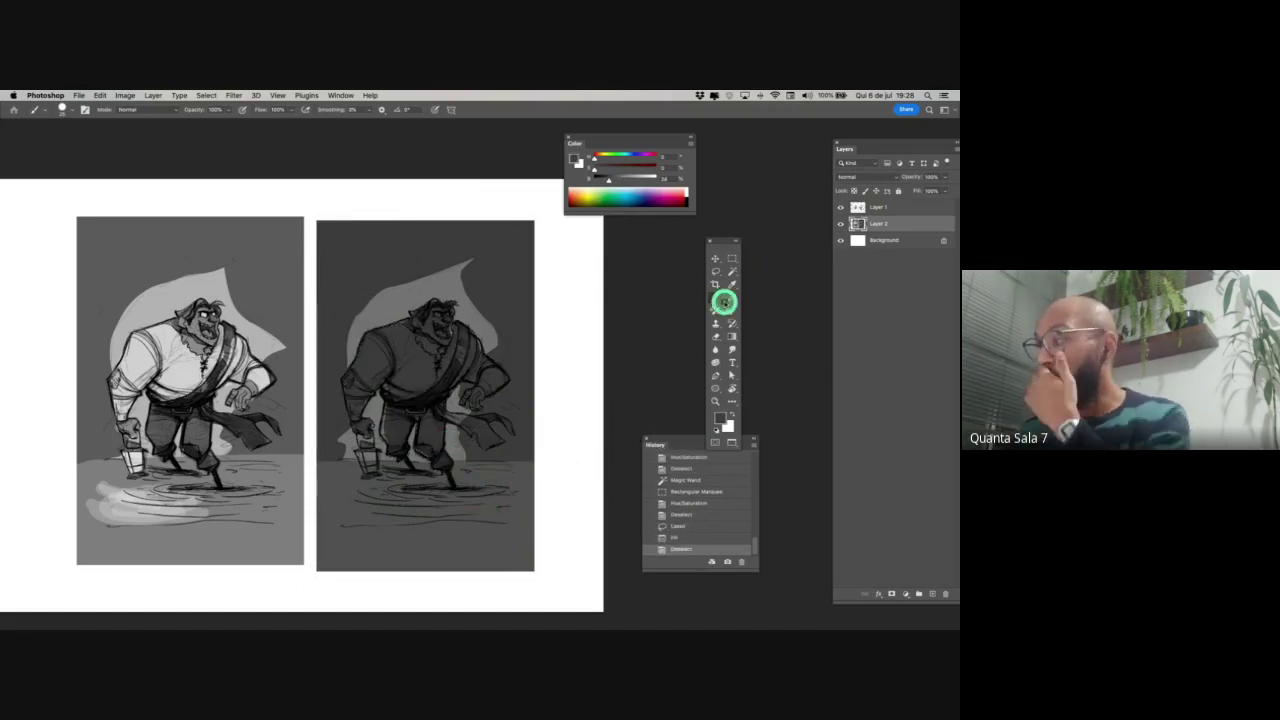
{"action": "mouse_move", "coordinate": [396, 405]}
{"action": "left_mouse_down"}
{"action": "mouse_move", "coordinate": [385, 429]}
{"action": "mouse_move", "coordinate": [384, 382]}
{"action": "left_mouse_up"}
{"action": "left_click_drag", "start_coordinate": [470, 418], "coordinate": [472, 425]}
{"action": "mouse_move", "coordinate": [452, 344]}
{"action": "left_mouse_down"}
{"action": "mouse_move", "coordinate": [405, 324]}
{"action": "mouse_move", "coordinate": [480, 349]}
{"action": "left_mouse_up"}
{"action": "left_click", "coordinate": [406, 325]}
{"action": "left_click", "coordinate": [462, 428]}
{"action": "left_click", "coordinate": [391, 443]}
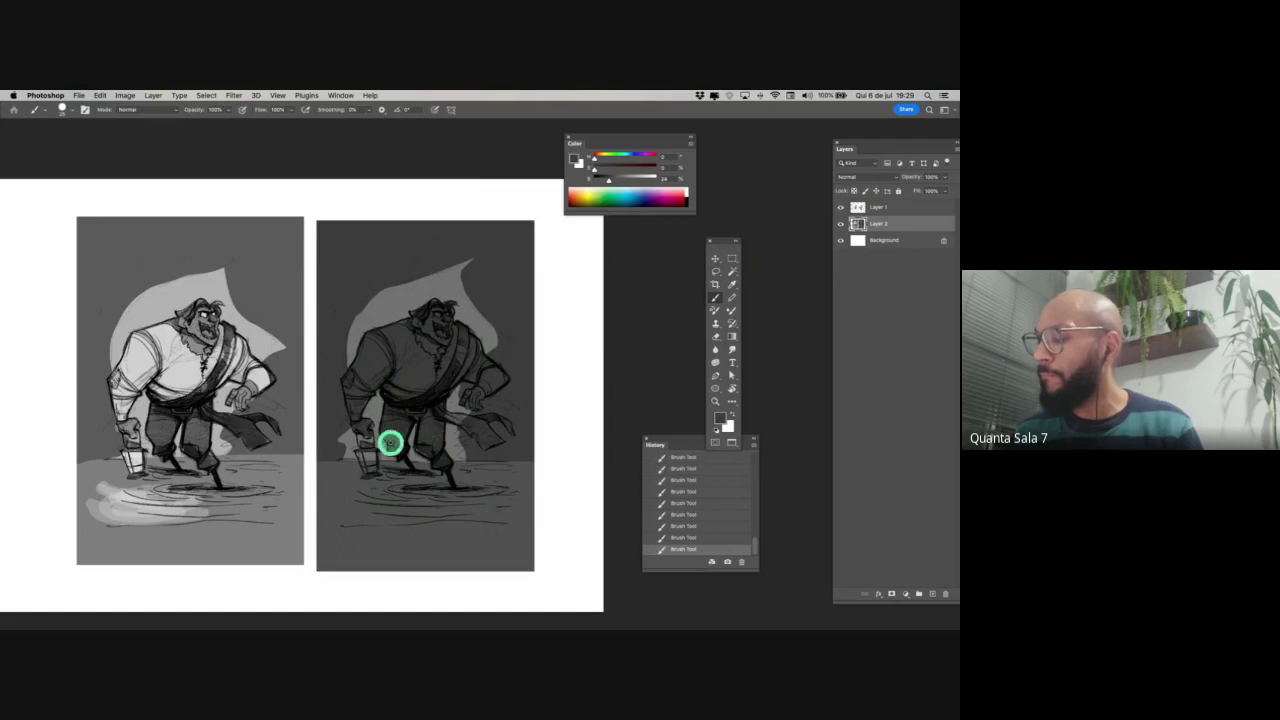
- Switch the brush to white, reduce its size, and paint the bucket in the second character's hand
{"action": "scroll", "coordinate": [457, 477], "scroll_direction": "down", "scroll_amount": 2}
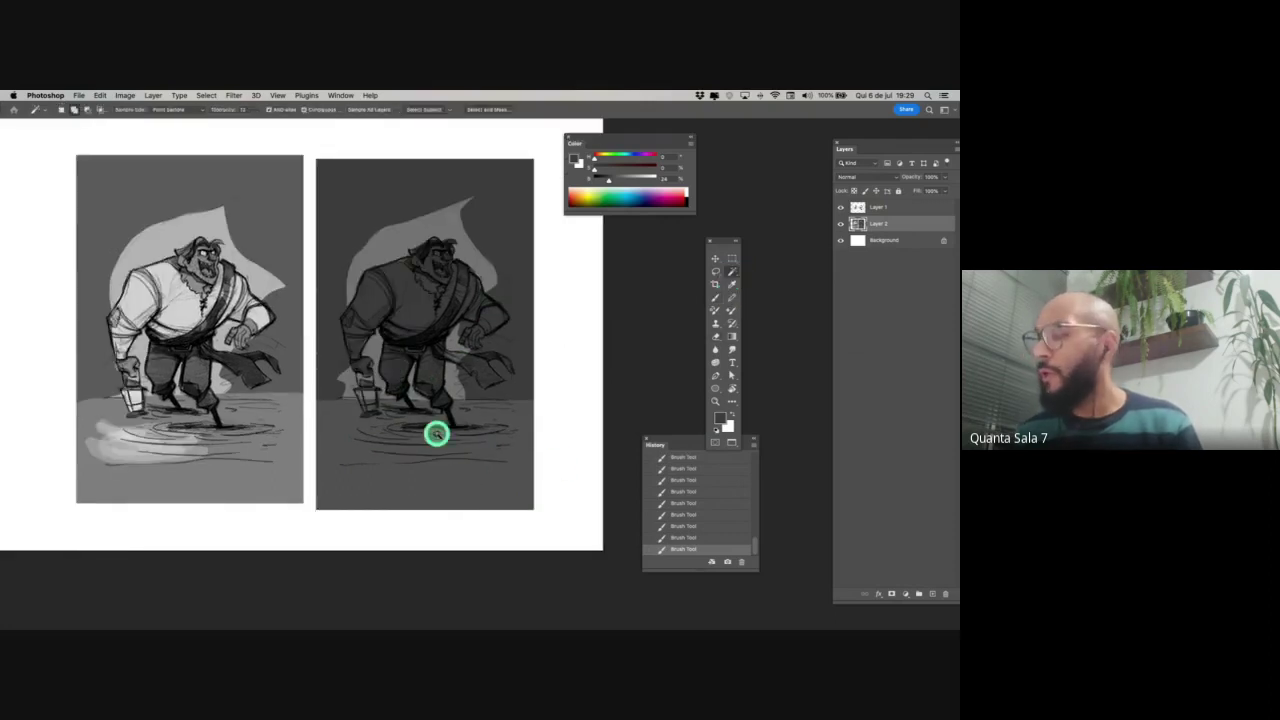
{"action": "key", "text": "x"}
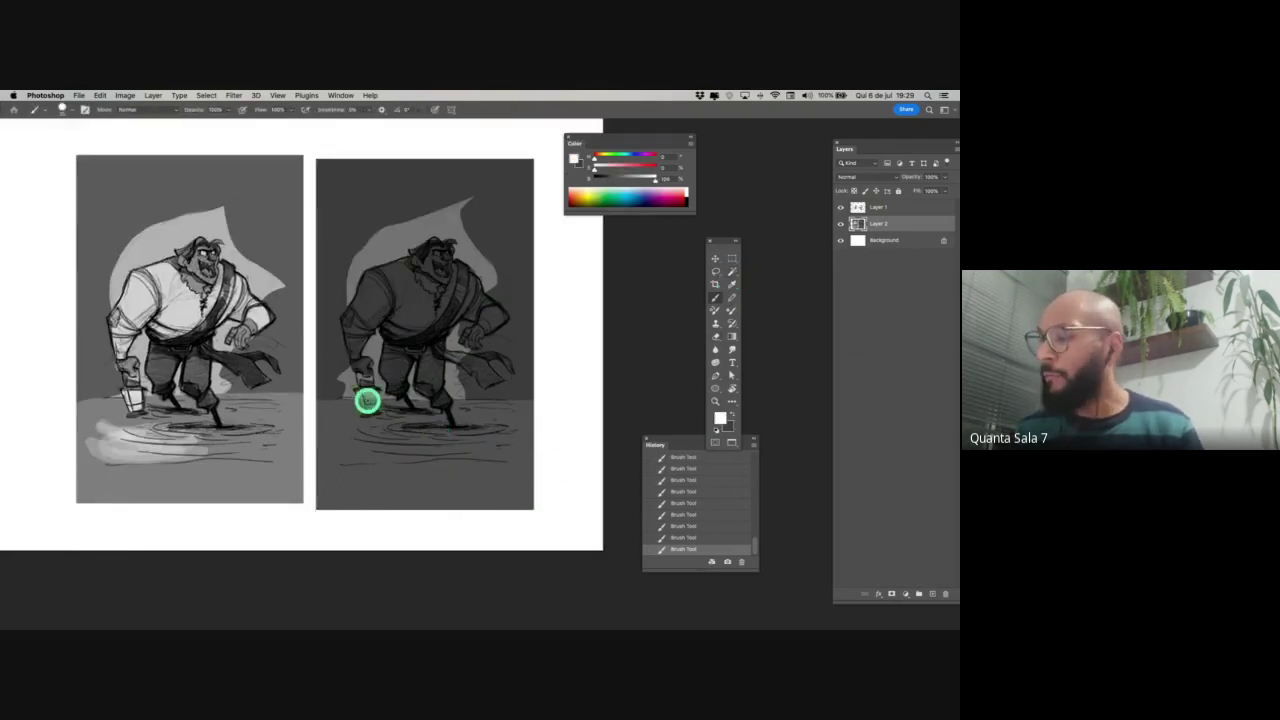
{"action": "key", "text": "bracketleft"}
{"action": "key", "text": "bracketleft"}
{"action": "left_click_drag", "start_coordinate": [362, 394], "coordinate": [372, 394]}
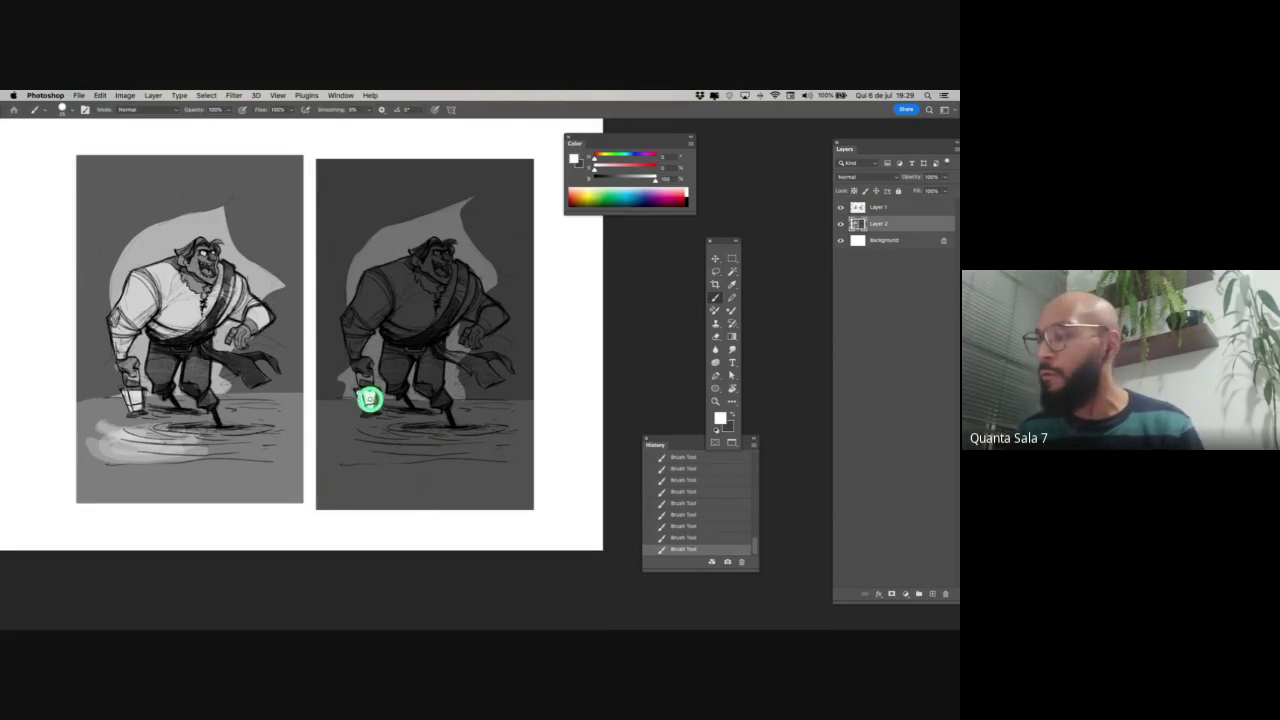
{"action": "left_click_drag", "start_coordinate": [395, 451], "coordinate": [443, 448]}
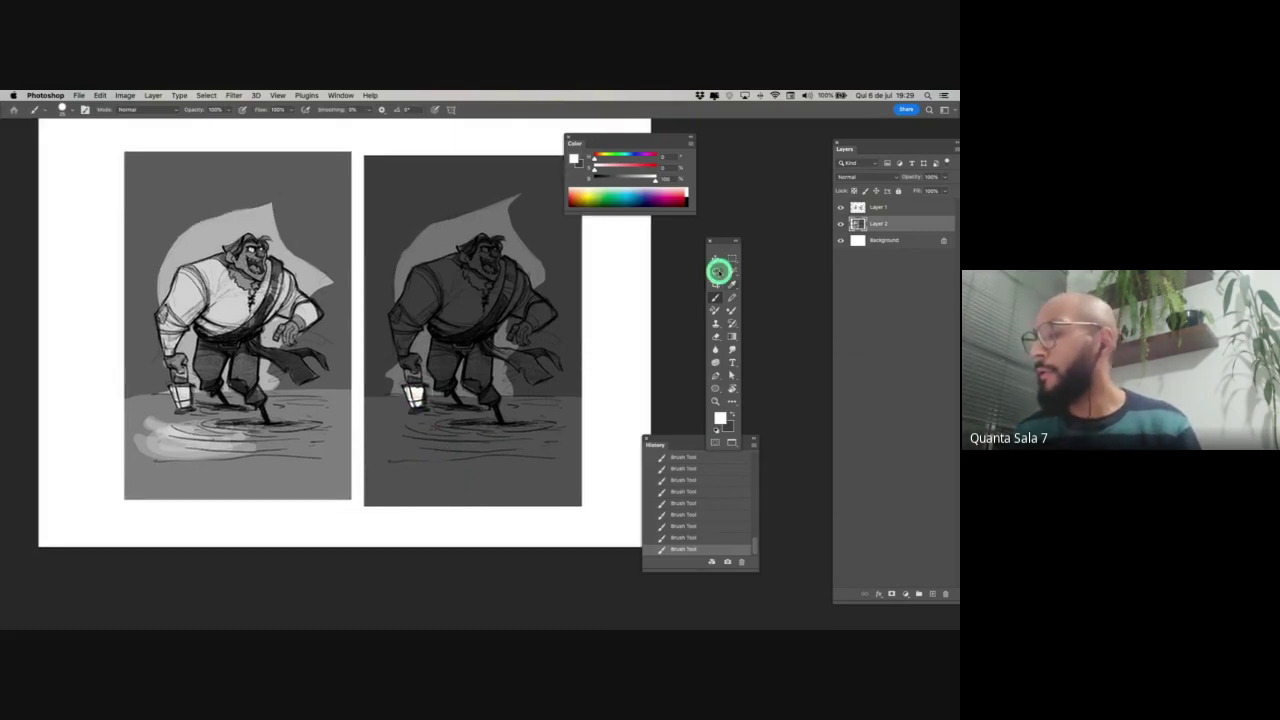
{"action": "left_click", "coordinate": [716, 271]}
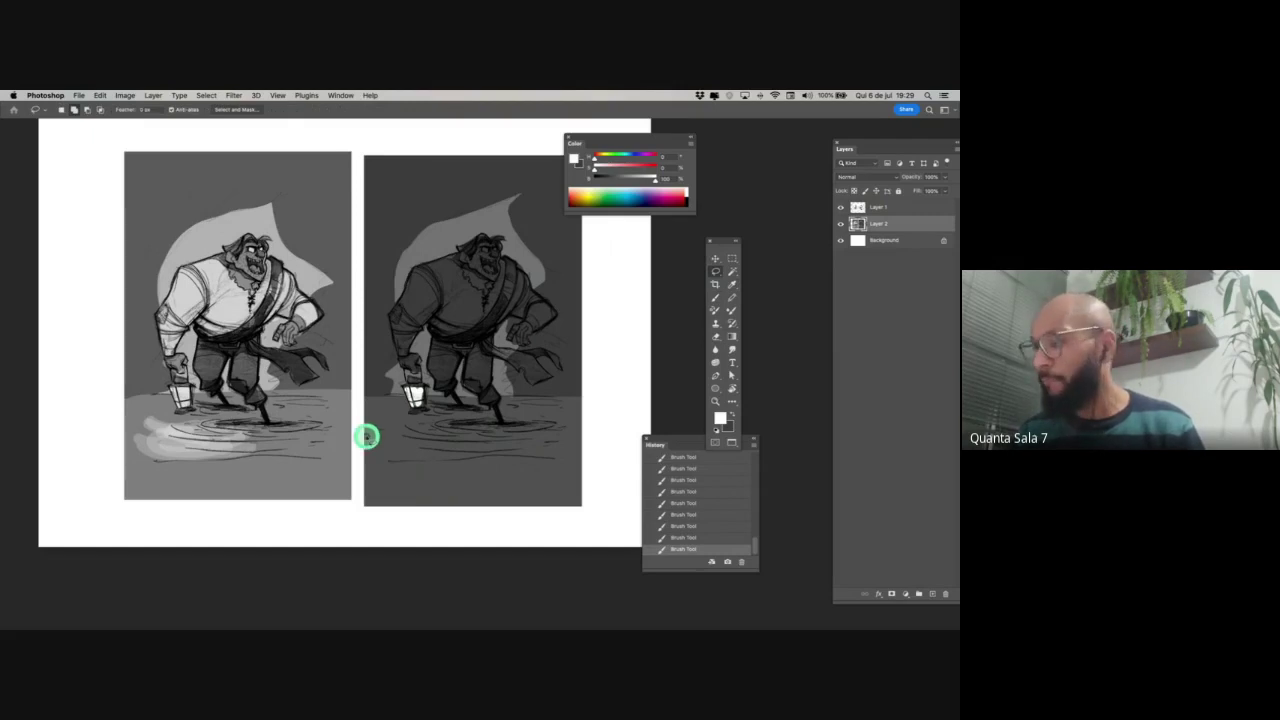
{"action": "left_click_drag", "start_coordinate": [367, 437], "coordinate": [449, 472]}
{"action": "key", "text": "super+d"}
{"action": "key", "text": "b"}
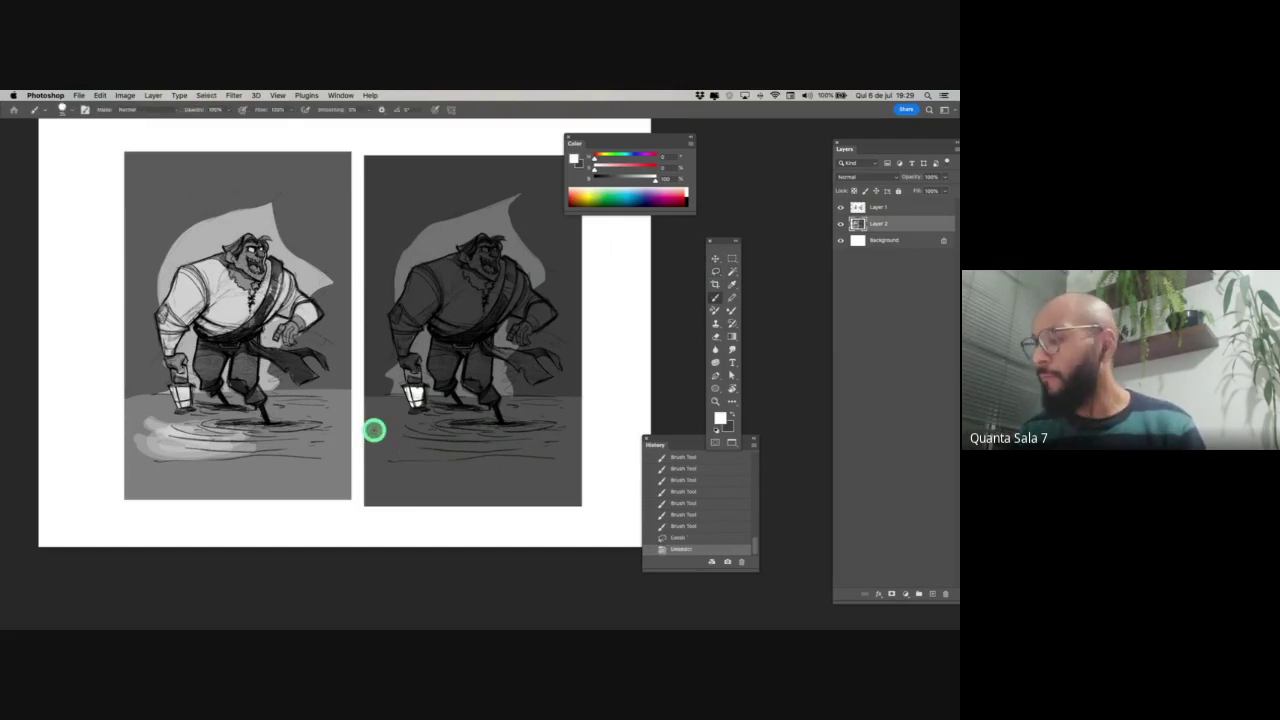
{"action": "left_click_drag", "start_coordinate": [374, 431], "coordinate": [430, 440]}
{"action": "left_click_drag", "start_coordinate": [376, 432], "coordinate": [423, 443]}
{"action": "key", "text": "super+z"}
{"action": "key", "text": "super+z"}
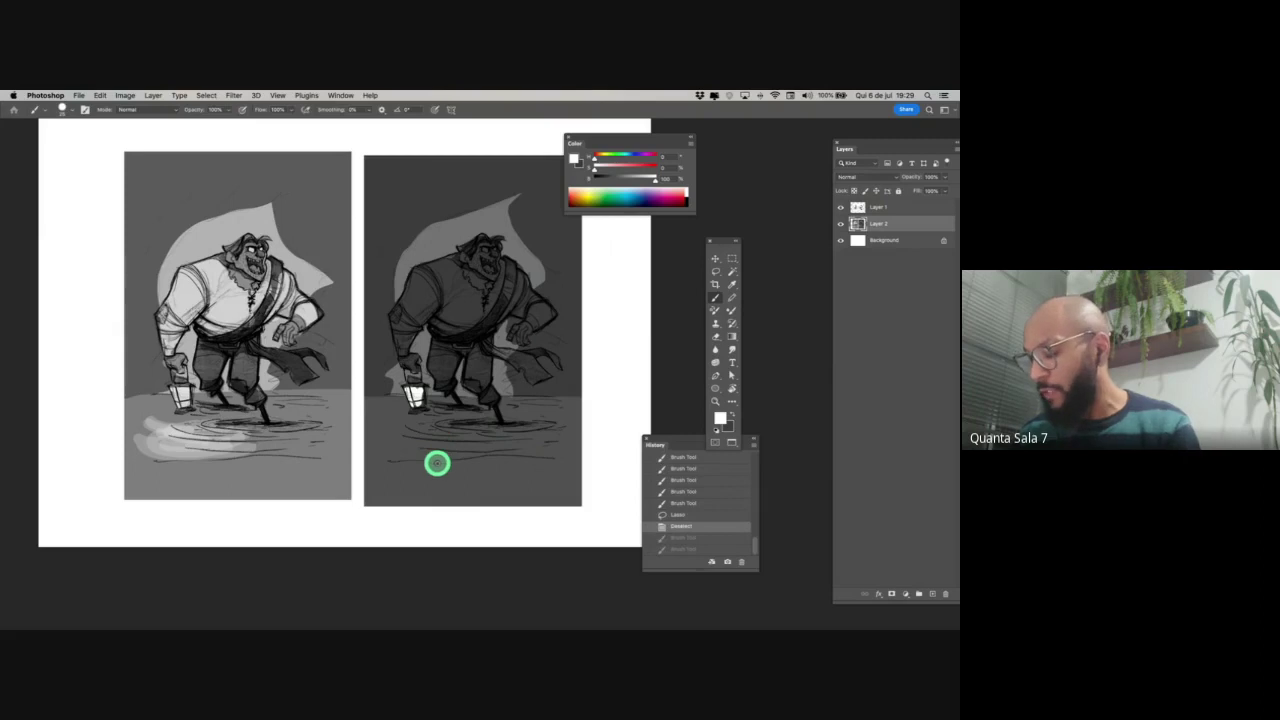
{"action": "key", "text": "7"}
{"action": "key", "text": "6"}
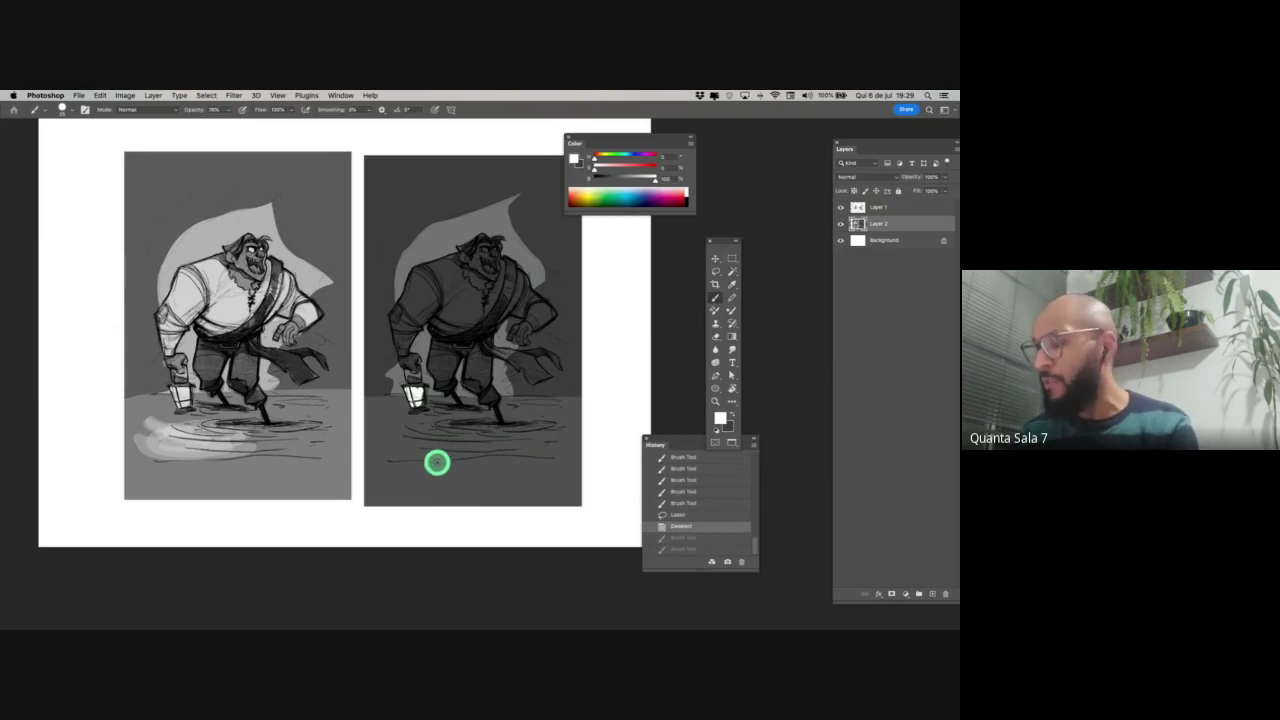
{"action": "left_click_drag", "start_coordinate": [376, 432], "coordinate": [426, 448]}
{"action": "mouse_move", "coordinate": [392, 425]}
{"action": "left_mouse_down"}
{"action": "mouse_move", "coordinate": [428, 437]}
{"action": "mouse_move", "coordinate": [395, 444]}
{"action": "mouse_move", "coordinate": [437, 446]}
{"action": "mouse_move", "coordinate": [438, 431]}
{"action": "left_mouse_up"}
{"action": "key", "text": "super+z"}
{"action": "key", "text": "super+z"}
- Brush white highlights at 20% opacity over the water below the bucket and on the second character's trousers, belly and face
{"action": "key", "text": "2"}
{"action": "mouse_move", "coordinate": [388, 438]}
{"action": "left_mouse_down"}
{"action": "mouse_move", "coordinate": [405, 428]}
{"action": "mouse_move", "coordinate": [454, 446]}
{"action": "mouse_move", "coordinate": [423, 431]}
{"action": "left_mouse_up"}
{"action": "mouse_move", "coordinate": [436, 369]}
{"action": "left_mouse_down"}
{"action": "mouse_move", "coordinate": [454, 394]}
{"action": "mouse_move", "coordinate": [443, 374]}
{"action": "left_mouse_up"}
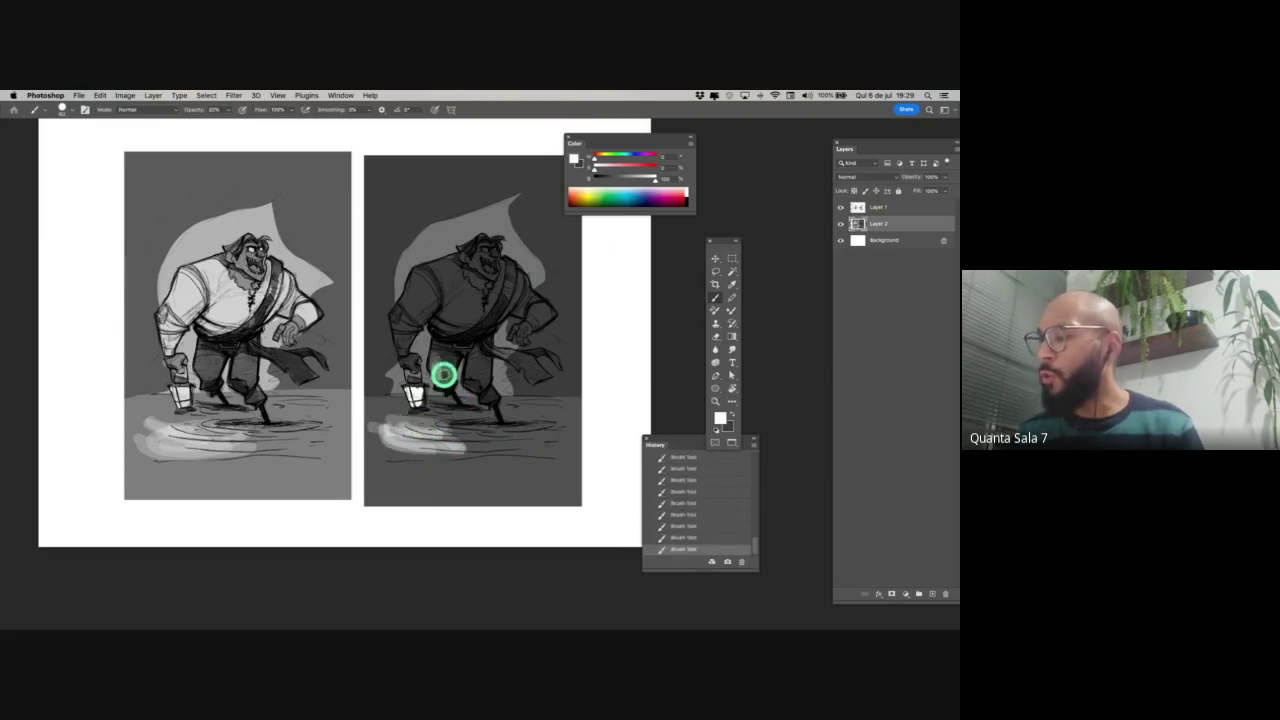
{"action": "mouse_move", "coordinate": [455, 324]}
{"action": "left_mouse_down"}
{"action": "mouse_move", "coordinate": [405, 346]}
{"action": "mouse_move", "coordinate": [418, 356]}
{"action": "mouse_move", "coordinate": [487, 276]}
{"action": "left_mouse_up"}
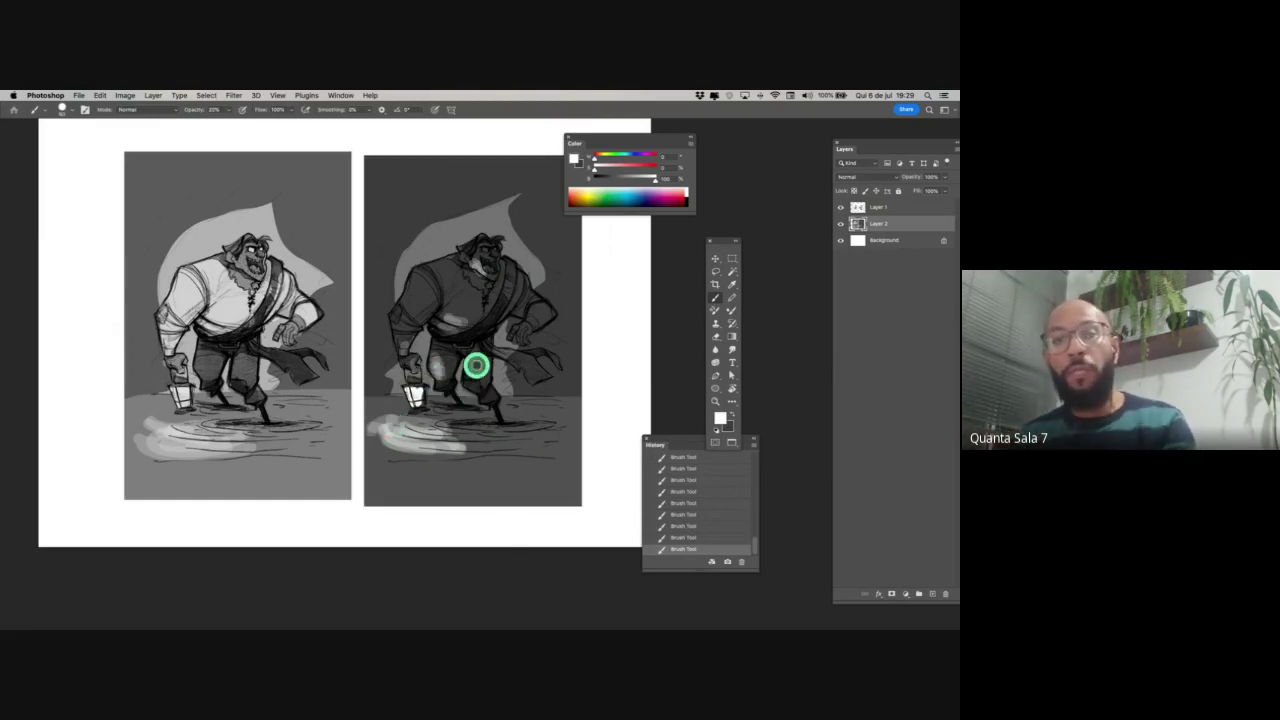
- Lasso the second character's trousers, darken the selection with Hue/Saturation by lowering Lightness, and deselect
{"action": "left_click_drag", "start_coordinate": [470, 456], "coordinate": [411, 486]}
{"action": "left_click", "coordinate": [715, 271]}
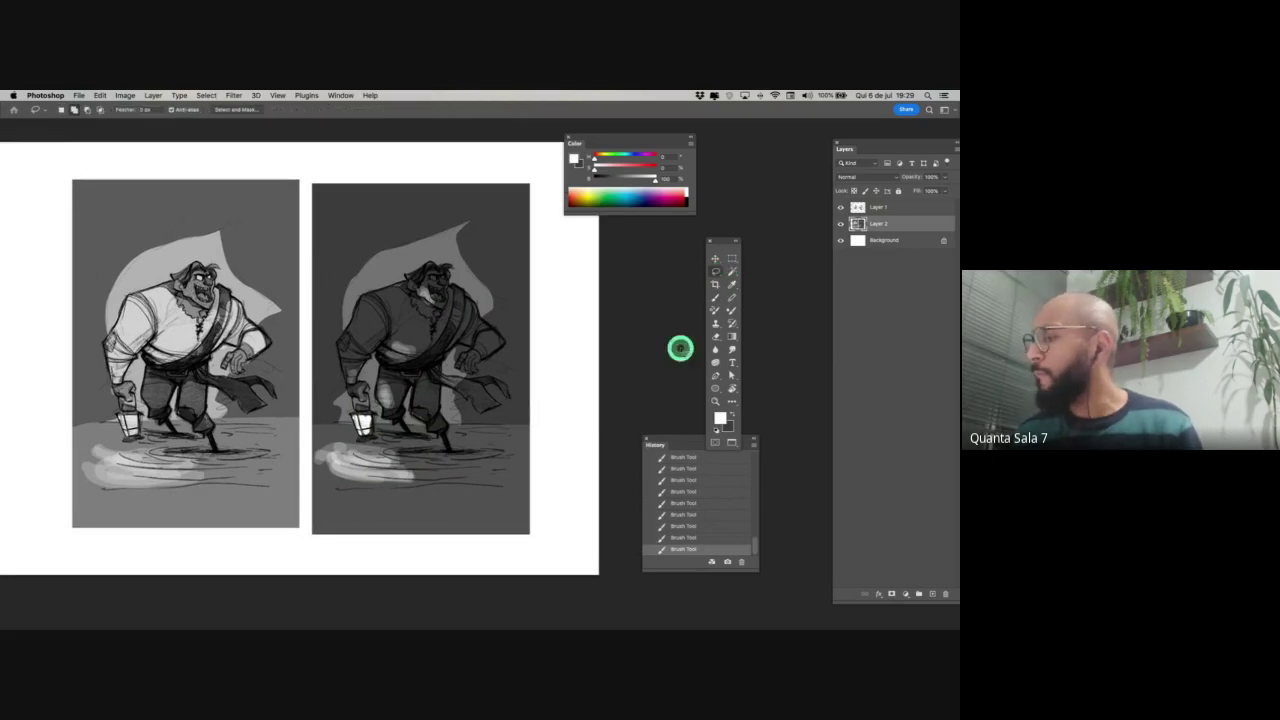
{"action": "mouse_move", "coordinate": [450, 403]}
{"action": "left_mouse_down"}
{"action": "mouse_move", "coordinate": [434, 360]}
{"action": "mouse_move", "coordinate": [434, 436]}
{"action": "mouse_move", "coordinate": [417, 374]}
{"action": "mouse_move", "coordinate": [391, 400]}
{"action": "mouse_move", "coordinate": [386, 381]}
{"action": "mouse_move", "coordinate": [426, 360]}
{"action": "mouse_move", "coordinate": [480, 394]}
{"action": "left_mouse_up"}
{"action": "key", "text": "ctrl+u"}
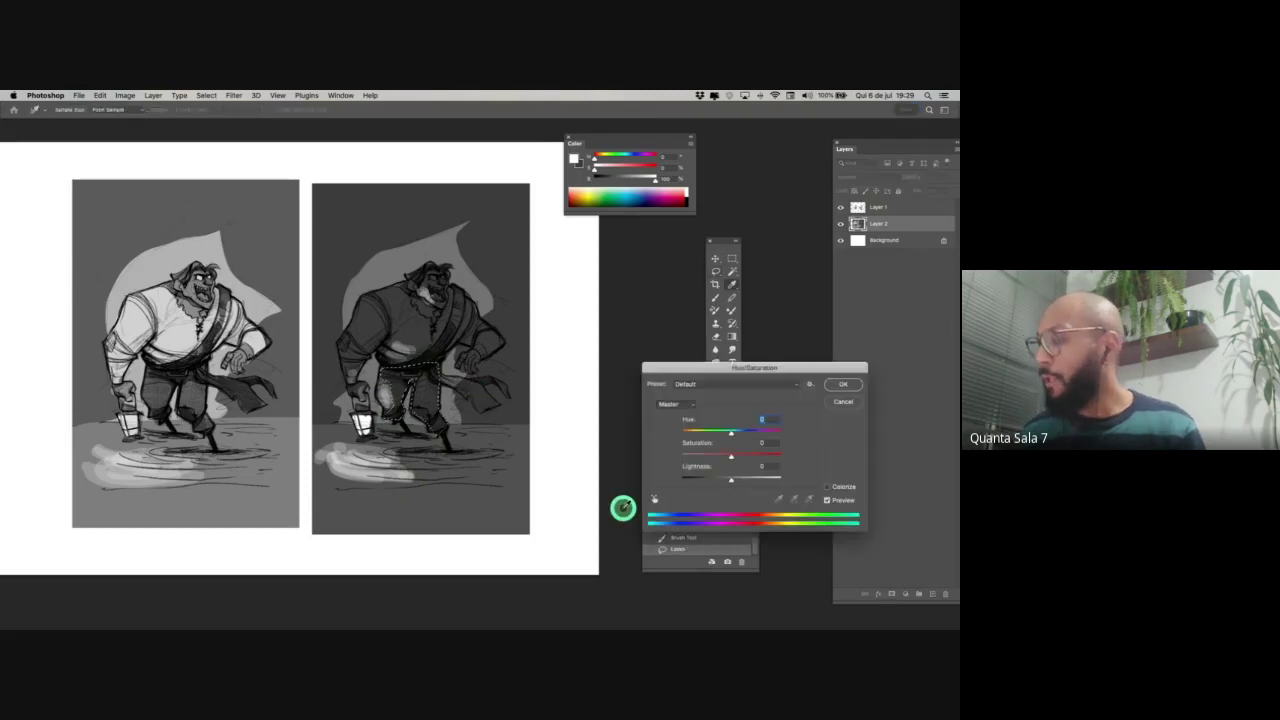
{"action": "left_click_drag", "start_coordinate": [733, 483], "coordinate": [709, 490]}
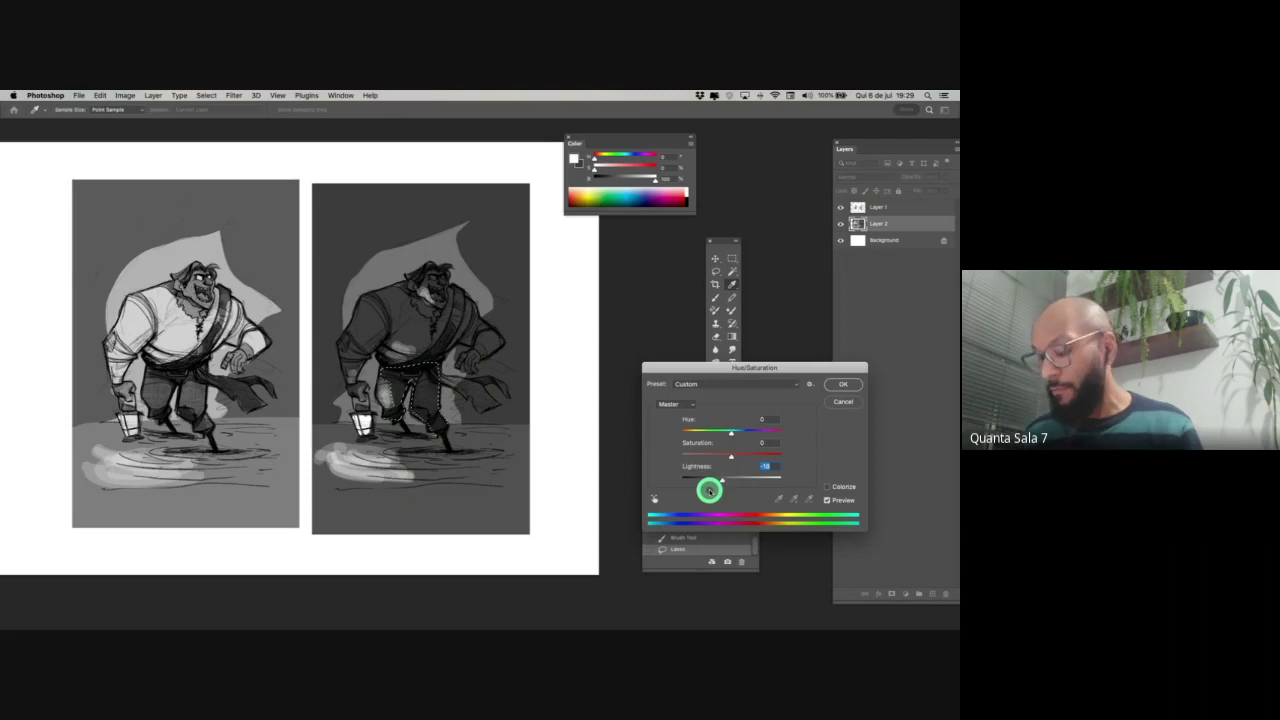
{"action": "key", "text": "Return"}
{"action": "key", "text": "ctrl+d"}
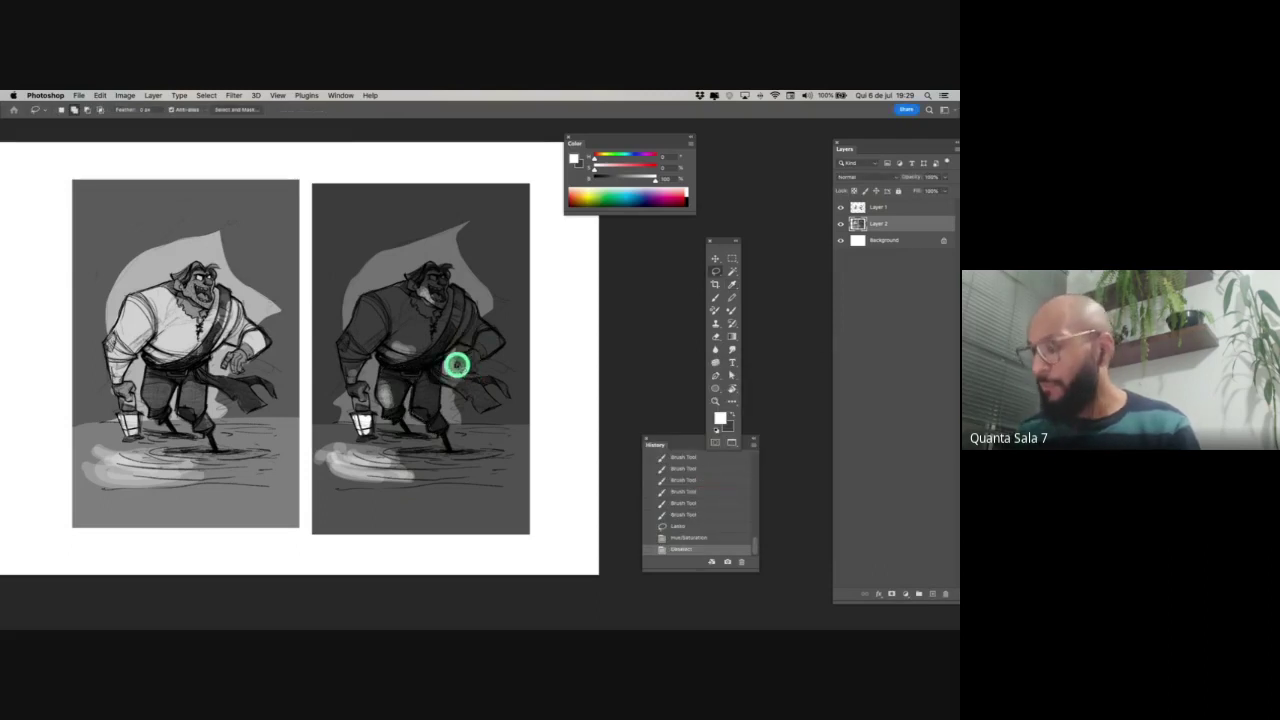
- Lasso the sash across the second character's chest, lower its Lightness with Hue/Saturation, and deselect
{"action": "mouse_move", "coordinate": [448, 317]}
{"action": "left_mouse_down"}
{"action": "mouse_move", "coordinate": [449, 337]}
{"action": "mouse_move", "coordinate": [457, 294]}
{"action": "mouse_move", "coordinate": [437, 357]}
{"action": "mouse_move", "coordinate": [457, 314]}
{"action": "mouse_move", "coordinate": [447, 360]}
{"action": "left_mouse_up"}
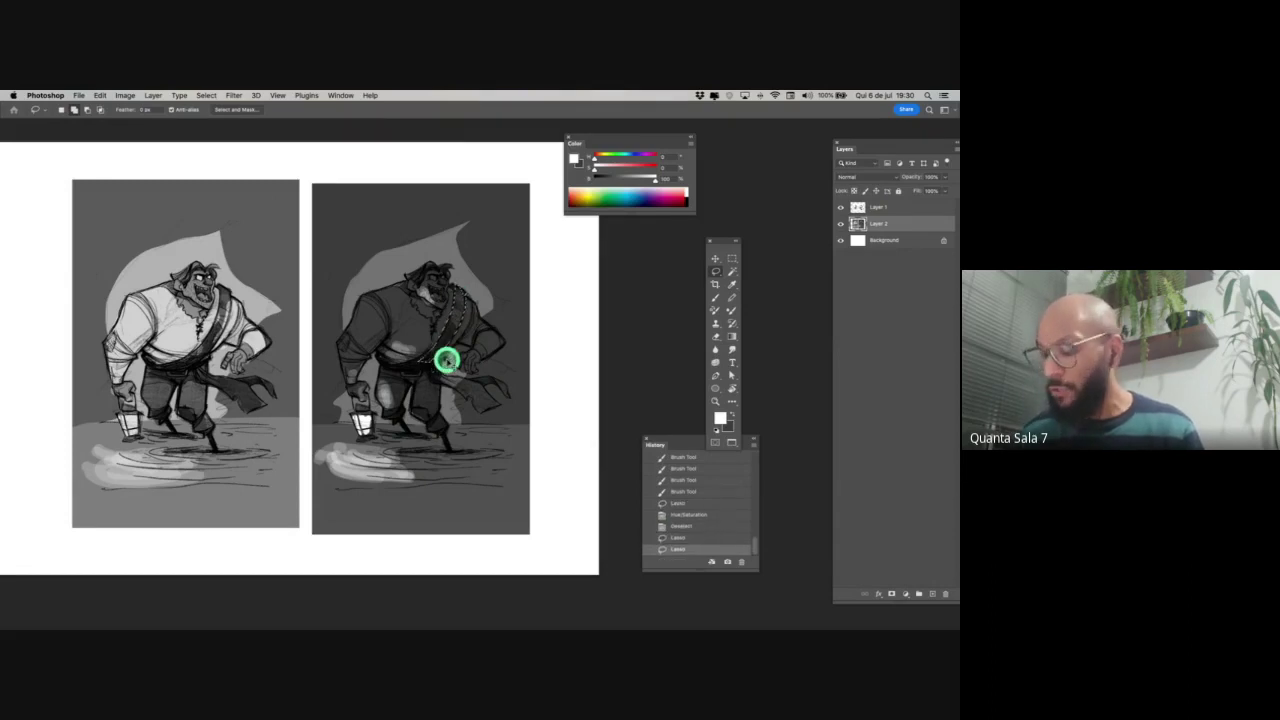
{"action": "key", "text": "super+u"}
{"action": "left_click_drag", "start_coordinate": [731, 478], "coordinate": [717, 479]}
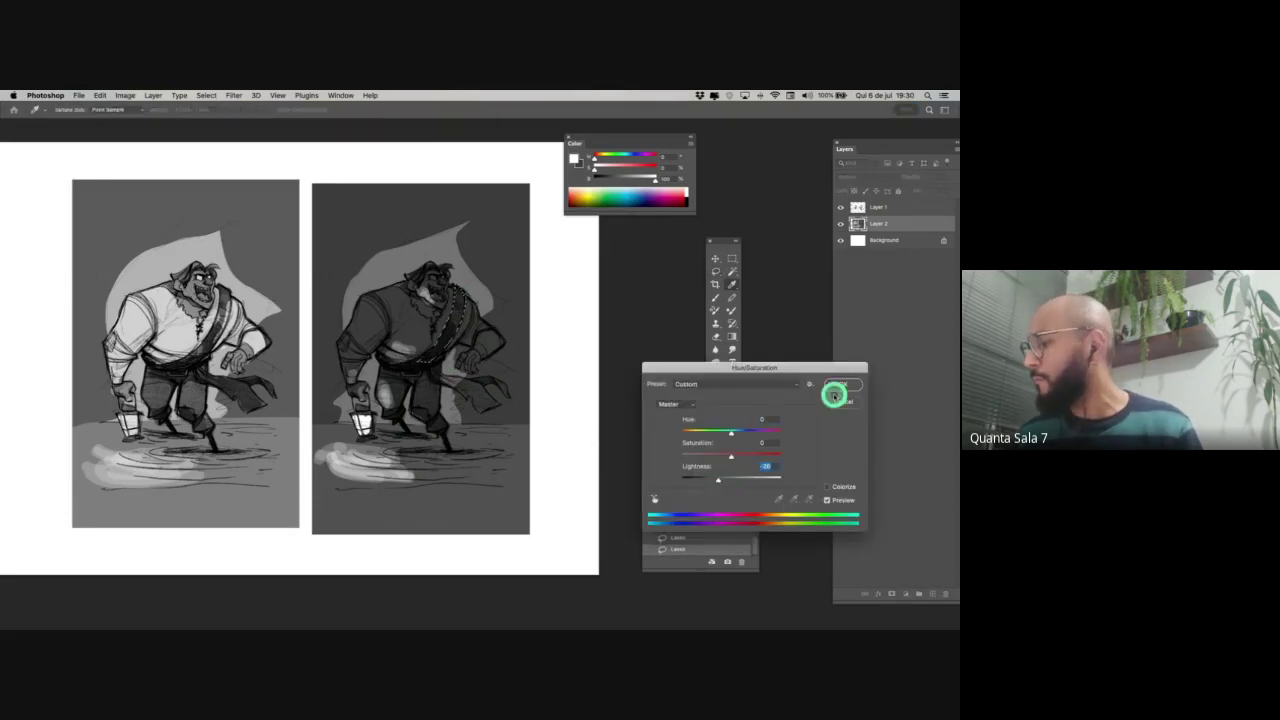
{"action": "left_click", "coordinate": [834, 396]}
{"action": "key", "text": "super+d"}
- Brush mid-grey light onto the second character's face at 20% opacity, using a slightly lighter grey and smaller brush for the details
{"action": "key", "text": "b"}
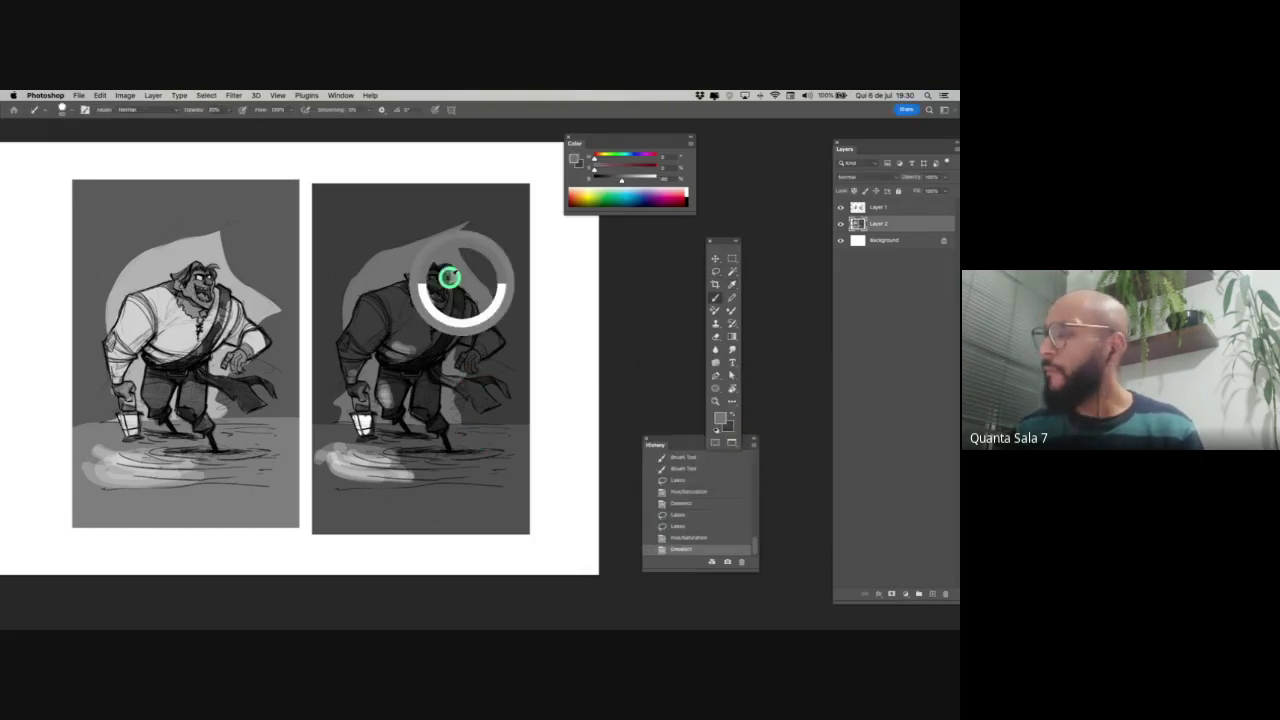
{"action": "left_click_drag", "start_coordinate": [431, 277], "coordinate": [435, 281]}
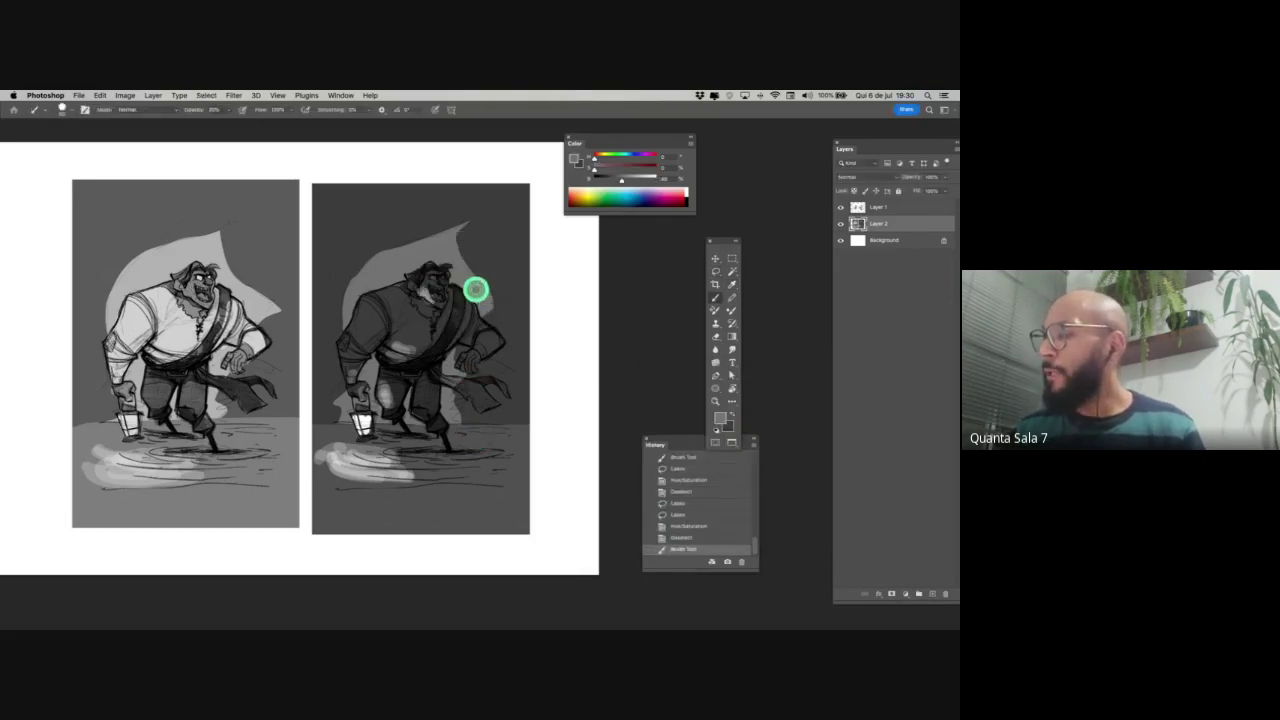
{"action": "left_click", "coordinate": [443, 276]}
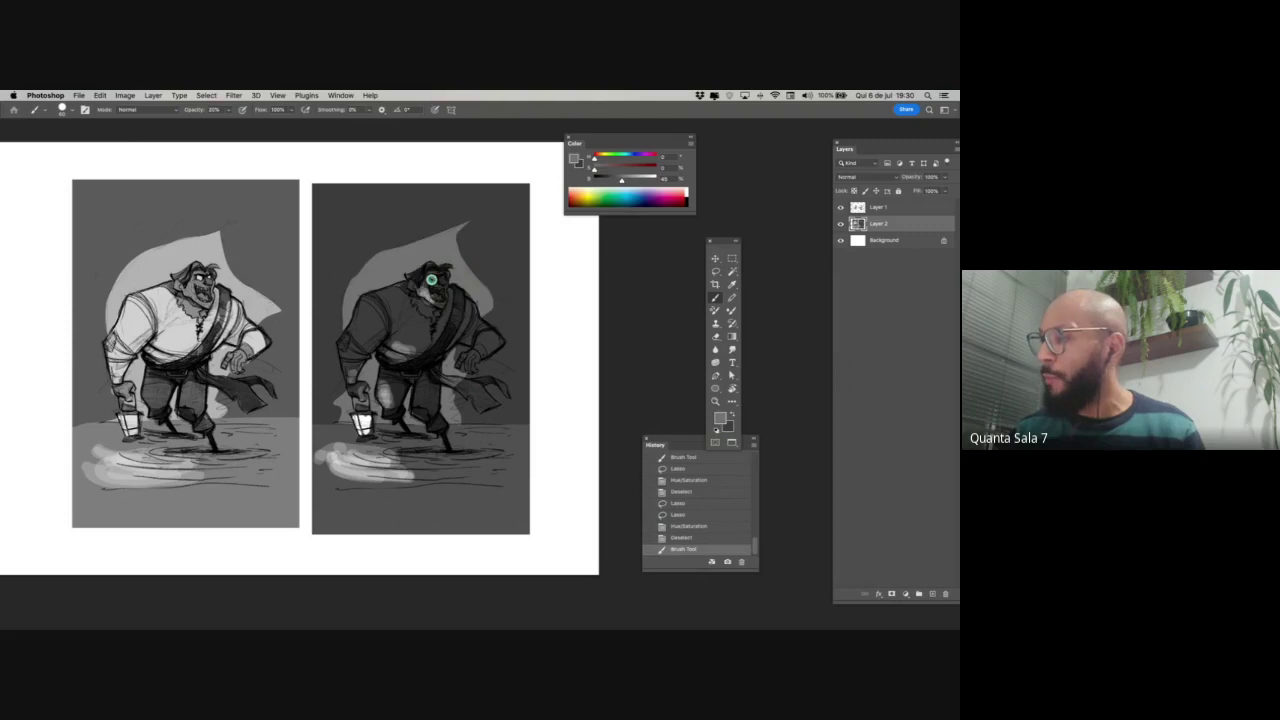
{"action": "left_click", "coordinate": [627, 179]}
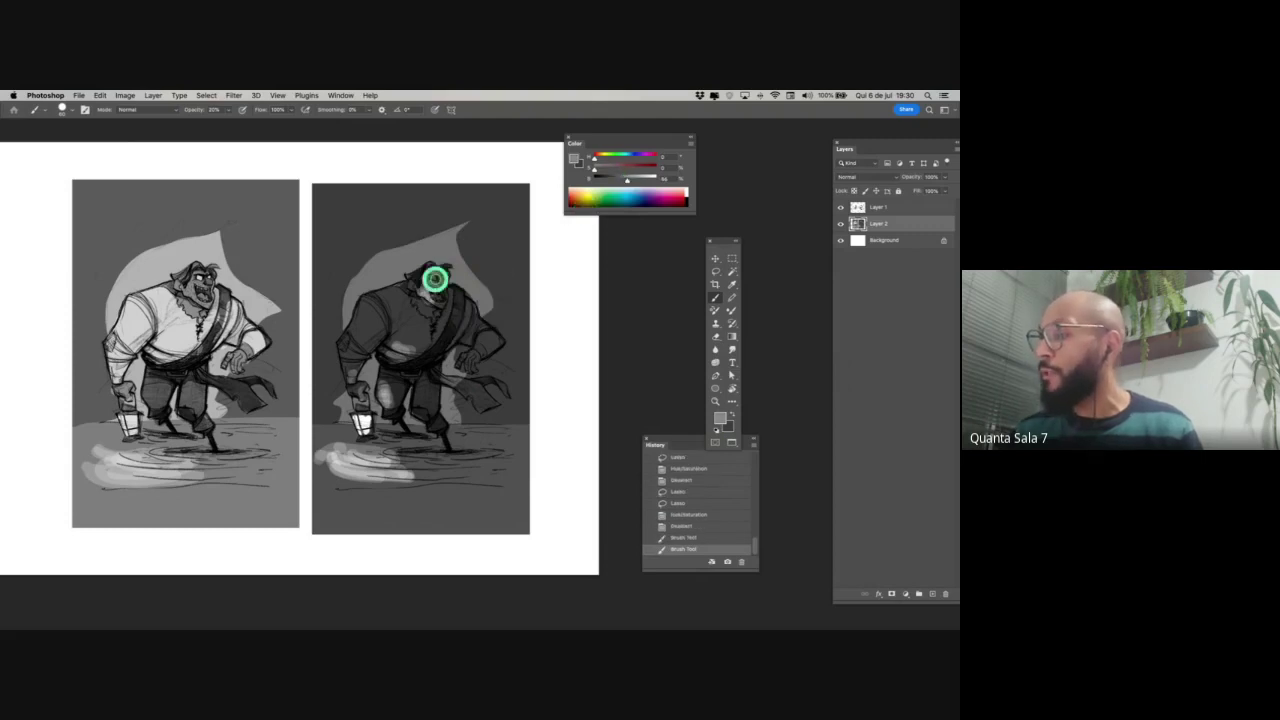
{"action": "left_click_drag", "start_coordinate": [432, 278], "coordinate": [444, 281]}
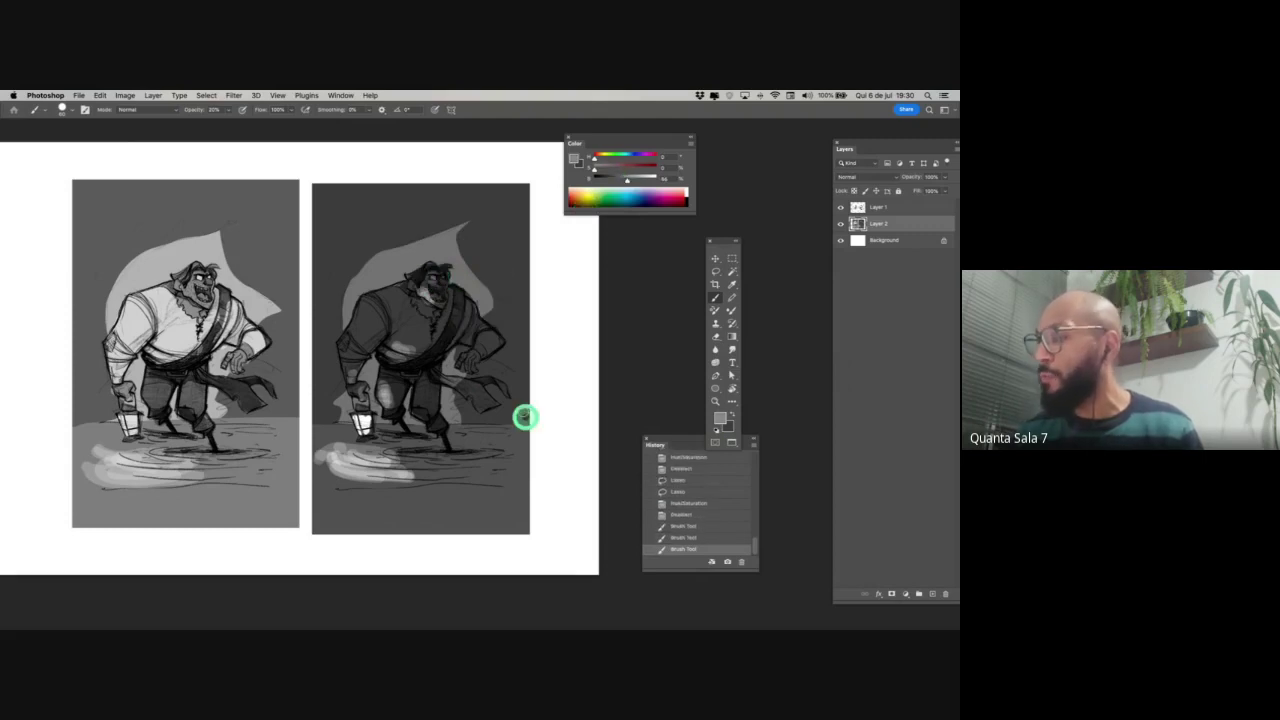
{"action": "key", "text": "bracketleft"}
{"action": "key", "text": "bracketleft"}
{"action": "key", "text": "bracketleft"}
{"action": "key", "text": "bracketleft"}
{"action": "left_click", "coordinate": [451, 284]}
- Sample grey from the light background shape and paint it at 100% opacity on the second character's forearm, hand, shoulder and trailing sash
{"action": "scroll", "coordinate": [440, 300], "scroll_direction": "right", "scroll_amount": 2}
{"action": "scroll", "coordinate": [440, 300], "scroll_direction": "down", "scroll_amount": 1}
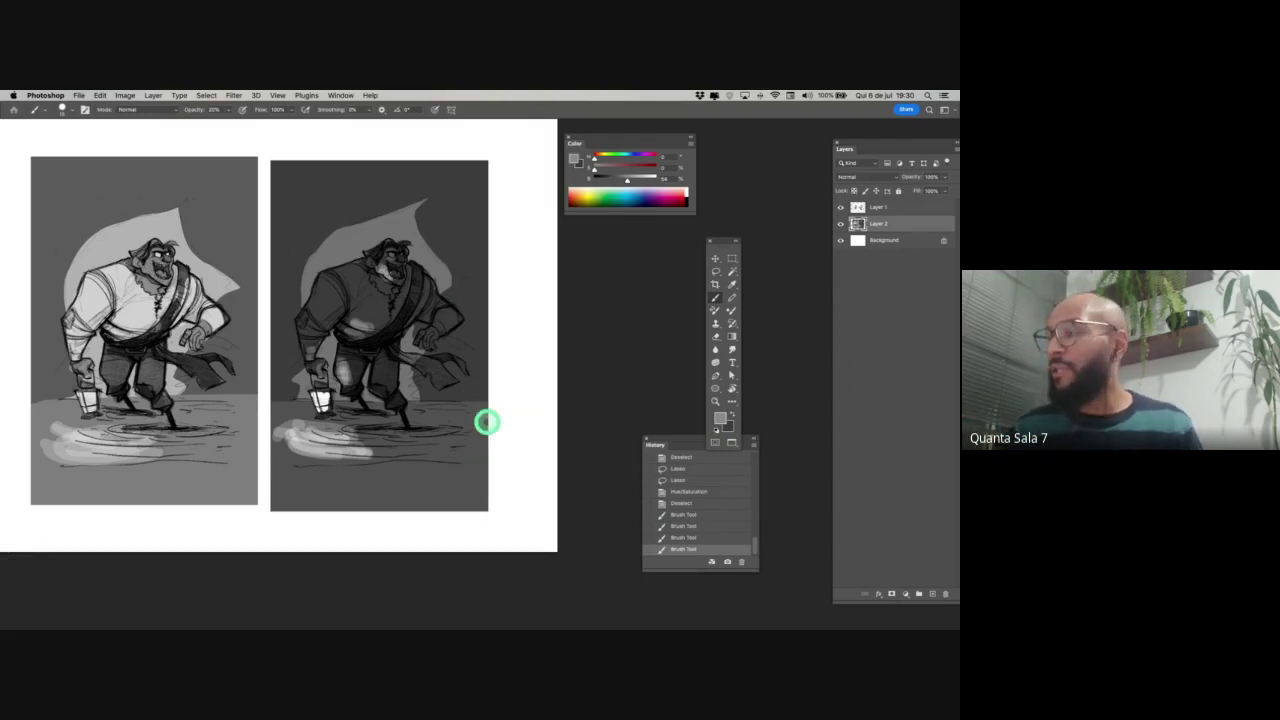
{"action": "left_click", "coordinate": [386, 234], "text": "alt"}
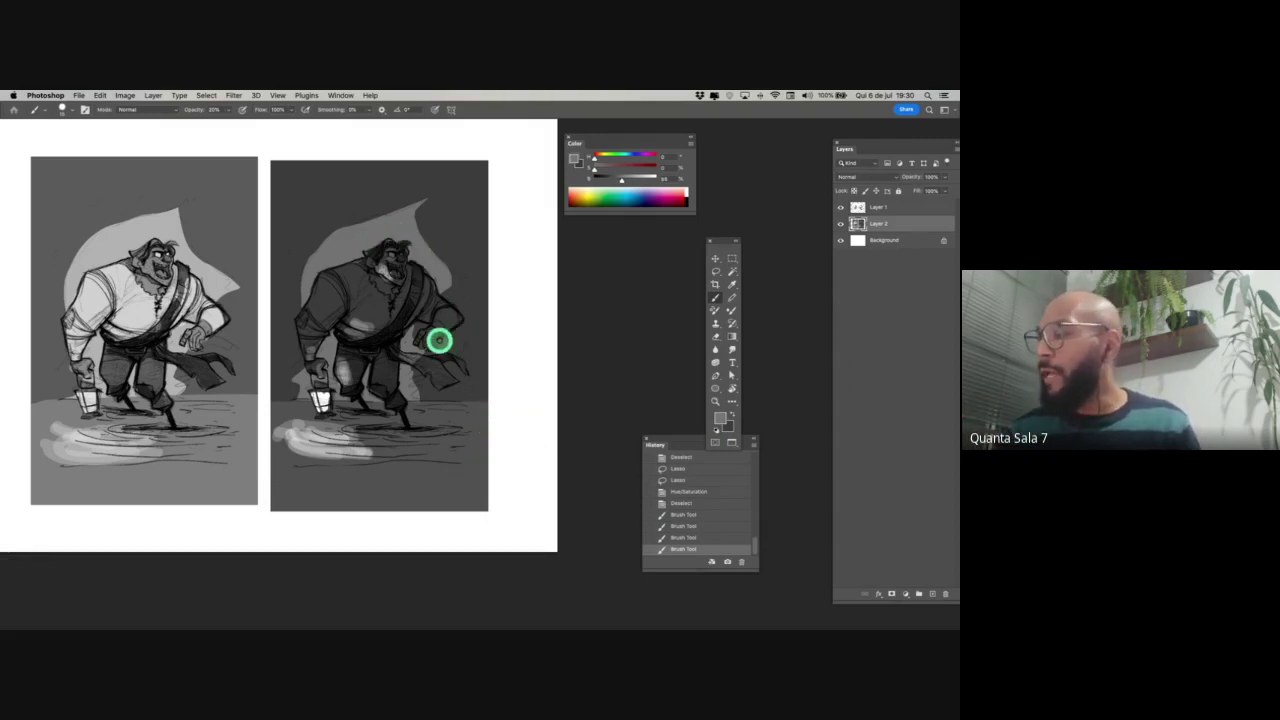
{"action": "mouse_move", "coordinate": [437, 340]}
{"action": "left_mouse_down"}
{"action": "mouse_move", "coordinate": [462, 321]}
{"action": "mouse_move", "coordinate": [442, 338]}
{"action": "left_mouse_up"}
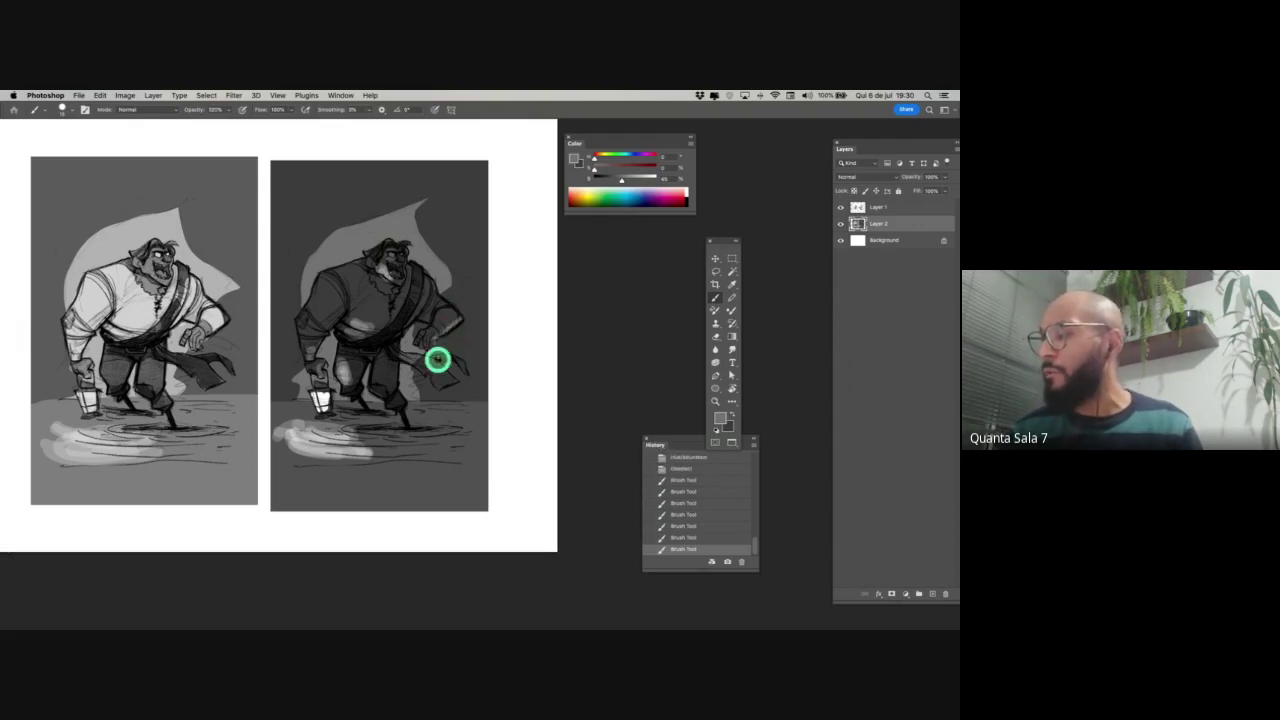
{"action": "left_click_drag", "start_coordinate": [434, 293], "coordinate": [441, 301]}
{"action": "mouse_move", "coordinate": [447, 392]}
{"action": "left_mouse_down"}
{"action": "mouse_move", "coordinate": [443, 377]}
{"action": "mouse_move", "coordinate": [466, 369]}
{"action": "left_mouse_up"}
{"action": "mouse_move", "coordinate": [391, 383]}
{"action": "left_mouse_down"}
{"action": "mouse_move", "coordinate": [391, 366]}
{"action": "mouse_move", "coordinate": [395, 391]}
{"action": "left_mouse_up"}
{"action": "left_click_drag", "start_coordinate": [424, 348], "coordinate": [421, 346]}
{"action": "left_click_drag", "start_coordinate": [422, 282], "coordinate": [424, 290]}
{"action": "mouse_move", "coordinate": [427, 293]}
{"action": "left_mouse_down"}
{"action": "mouse_move", "coordinate": [409, 271]}
{"action": "mouse_move", "coordinate": [408, 288]}
{"action": "mouse_move", "coordinate": [414, 274]}
{"action": "left_mouse_up"}
- Shrink the brush, lighten the grey, and add a thin highlight along the second character's forearm
{"action": "key", "text": "["}
{"action": "key", "text": "["}
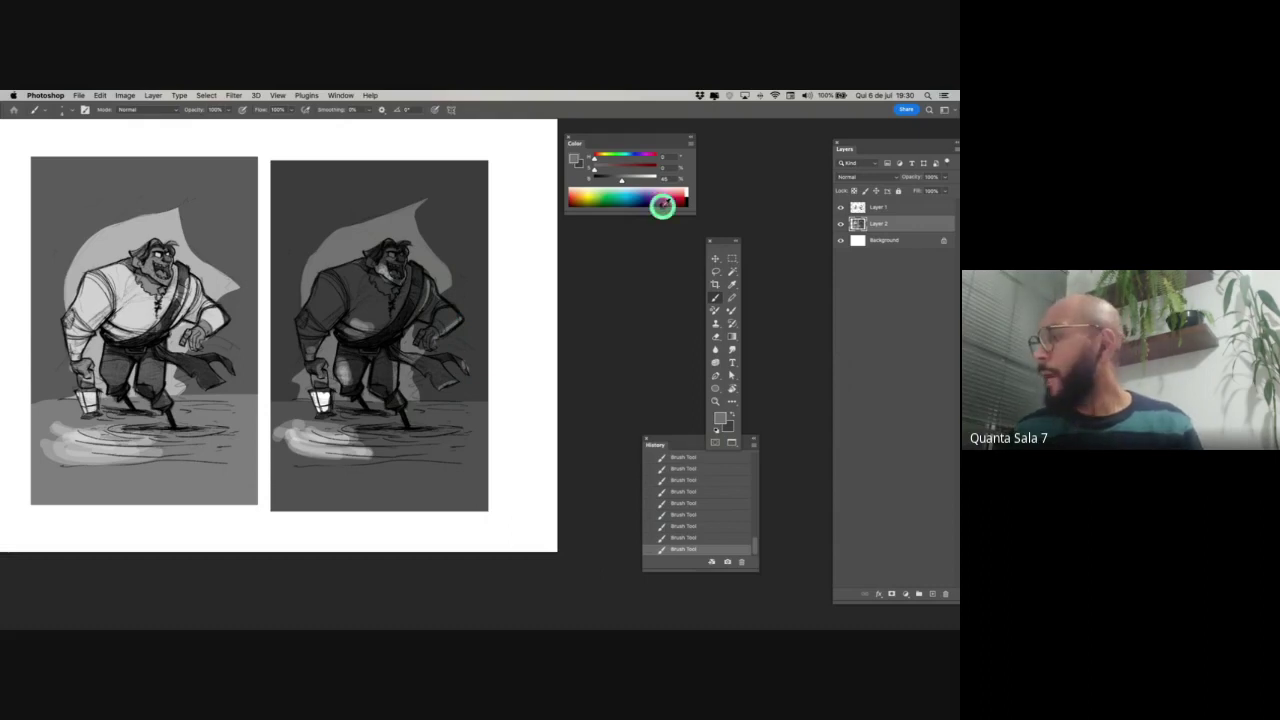
{"action": "left_click_drag", "start_coordinate": [623, 178], "coordinate": [630, 180]}
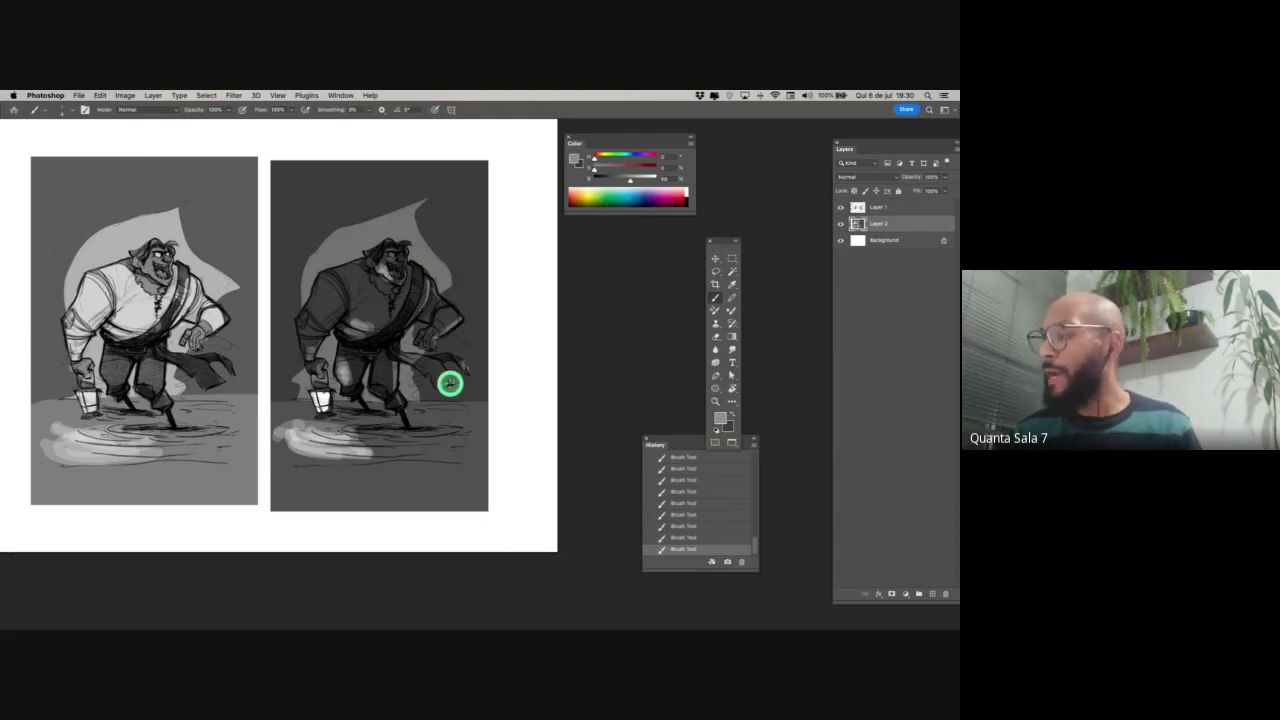
{"action": "left_click_drag", "start_coordinate": [448, 328], "coordinate": [456, 322]}
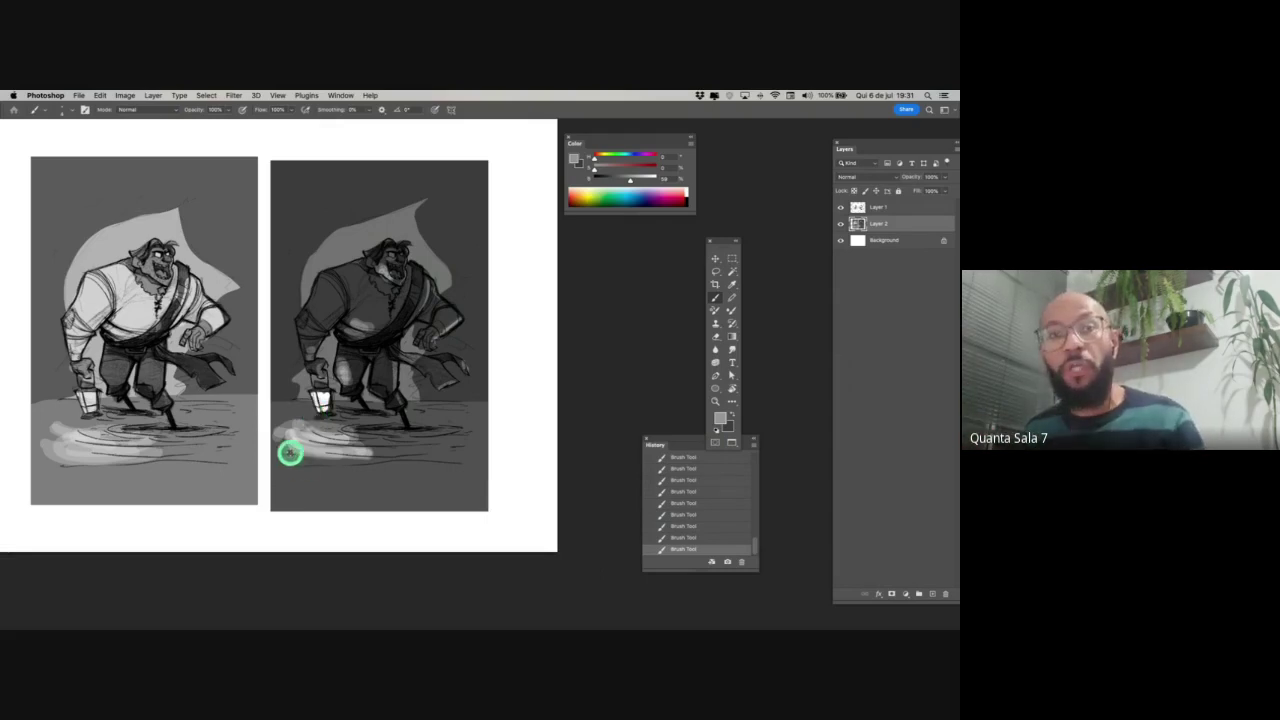
{"action": "left_click_drag", "start_coordinate": [286, 443], "coordinate": [366, 457]}
- Switch from full screen to floating document windows and reduce the tonal study's zoom to 16.67%
{"action": "key", "text": "Tab"}
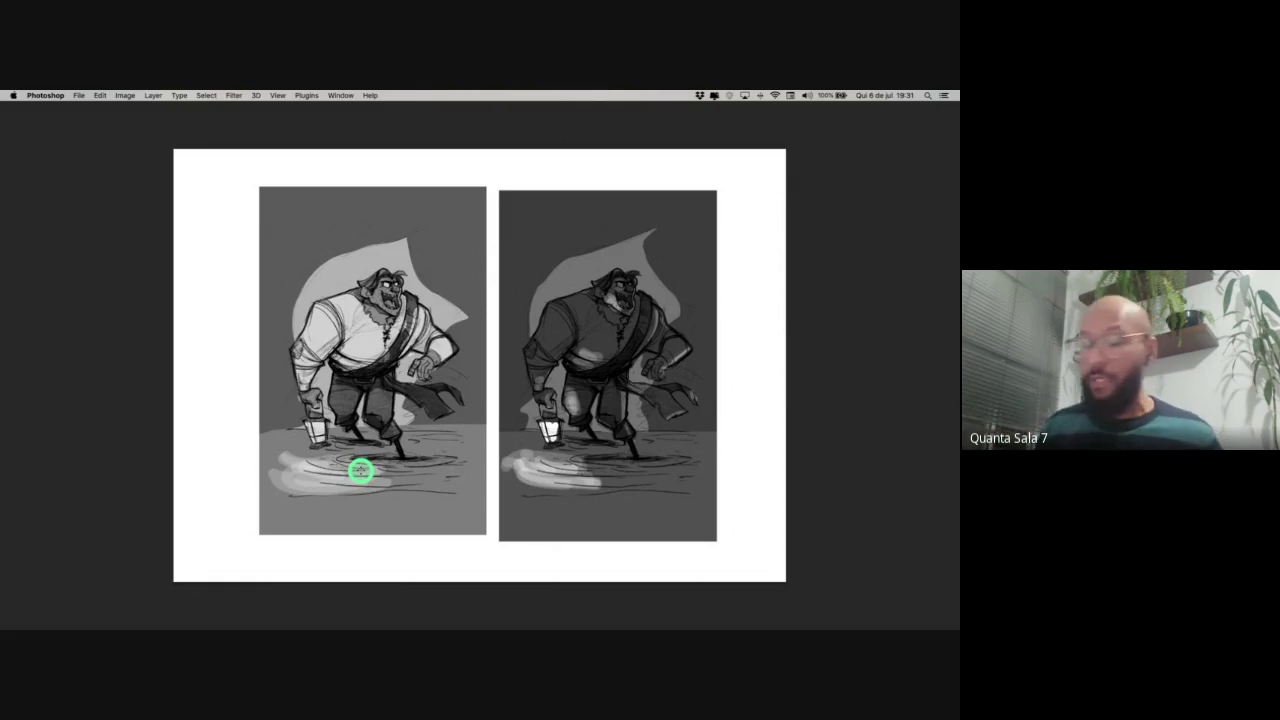
{"action": "key", "text": "f"}
{"action": "key", "text": "f"}
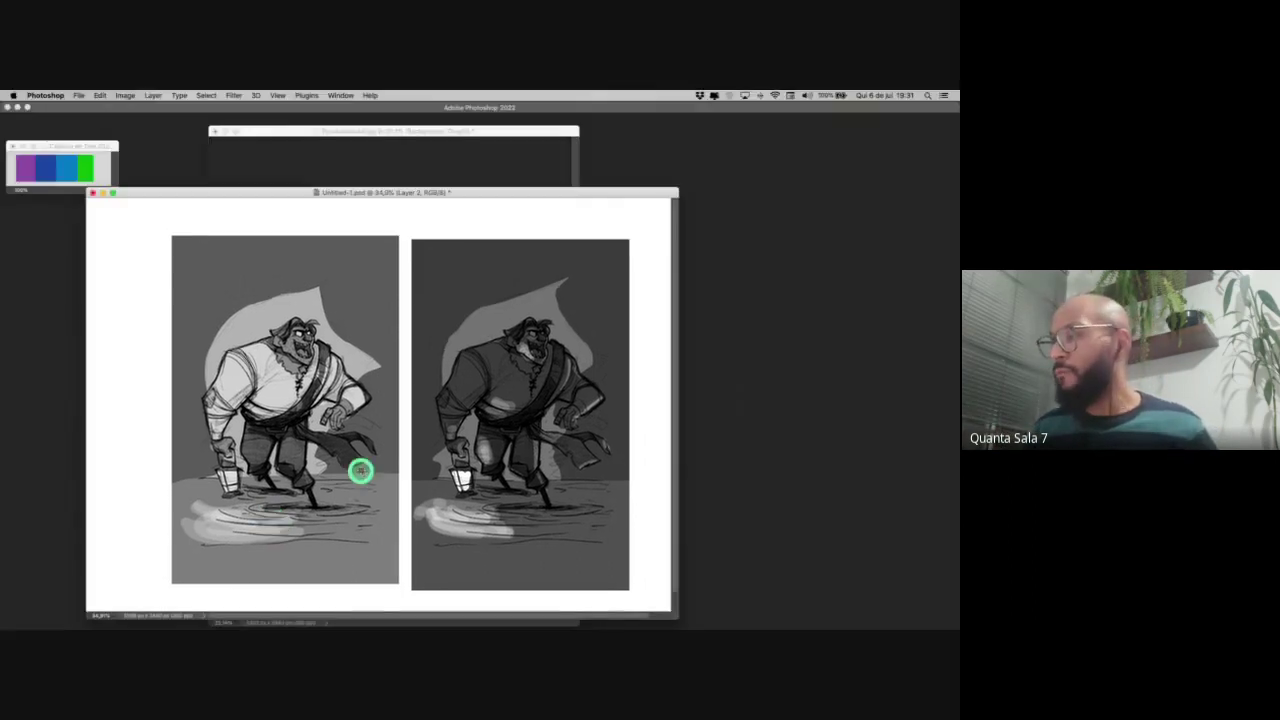
{"action": "key", "text": "super+minus"}
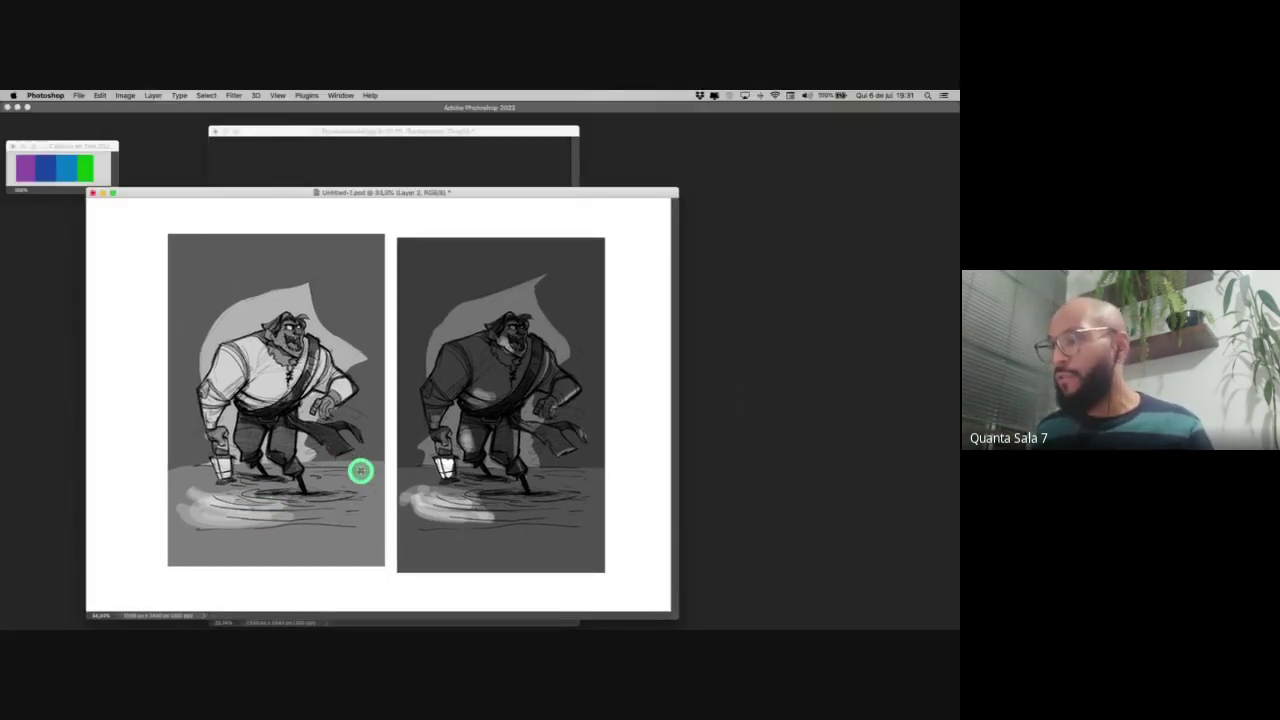
{"action": "key", "text": "Tab"}
{"action": "key", "text": "super+minus"}
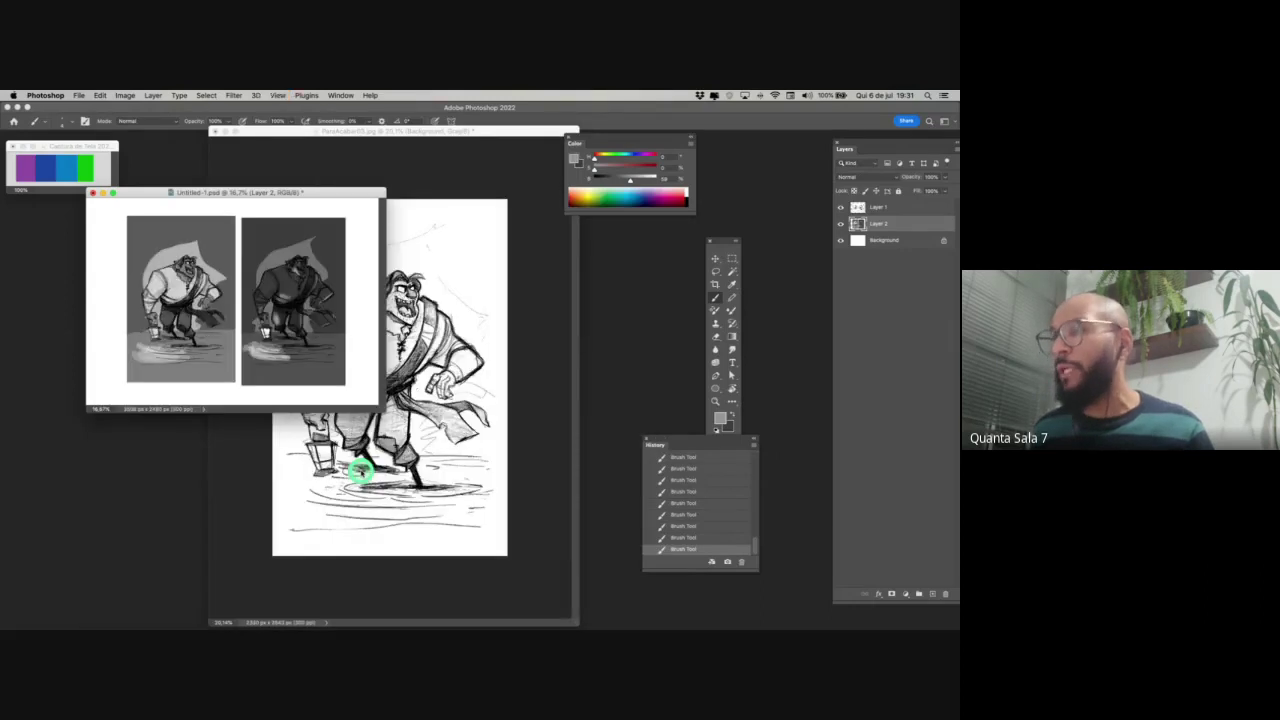
- Duplicate the image as Untitled-1 copy, then hide its grey tonal layer and add an empty layer above it
{"action": "left_click", "coordinate": [125, 95]}
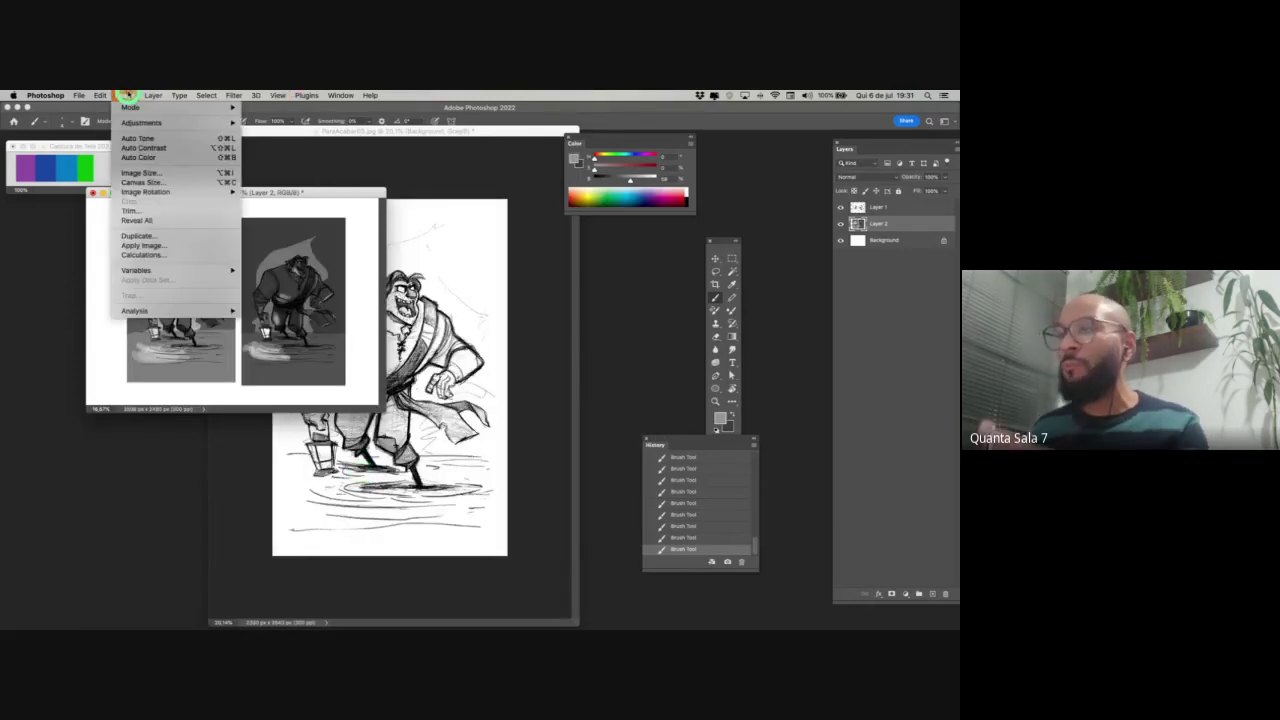
{"action": "left_click", "coordinate": [156, 237]}
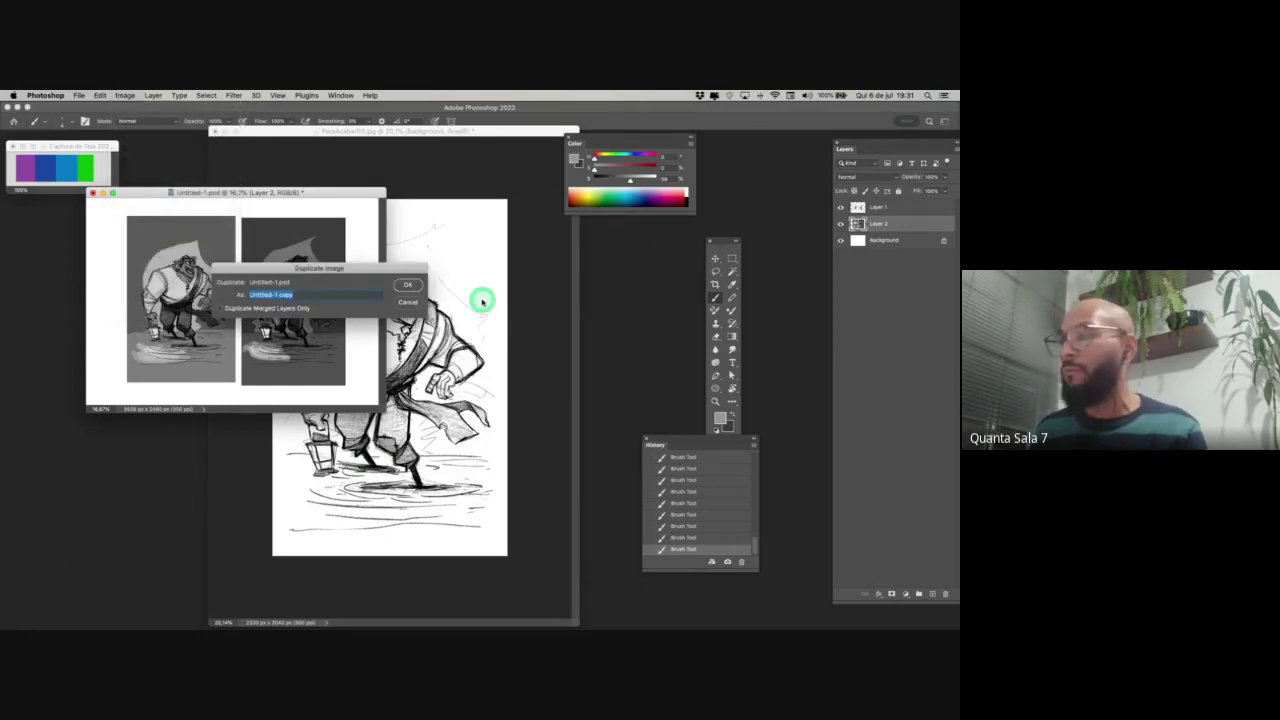
{"action": "left_click", "coordinate": [418, 284]}
{"action": "left_click_drag", "start_coordinate": [380, 146], "coordinate": [517, 200]}
{"action": "key", "text": "super+minus"}
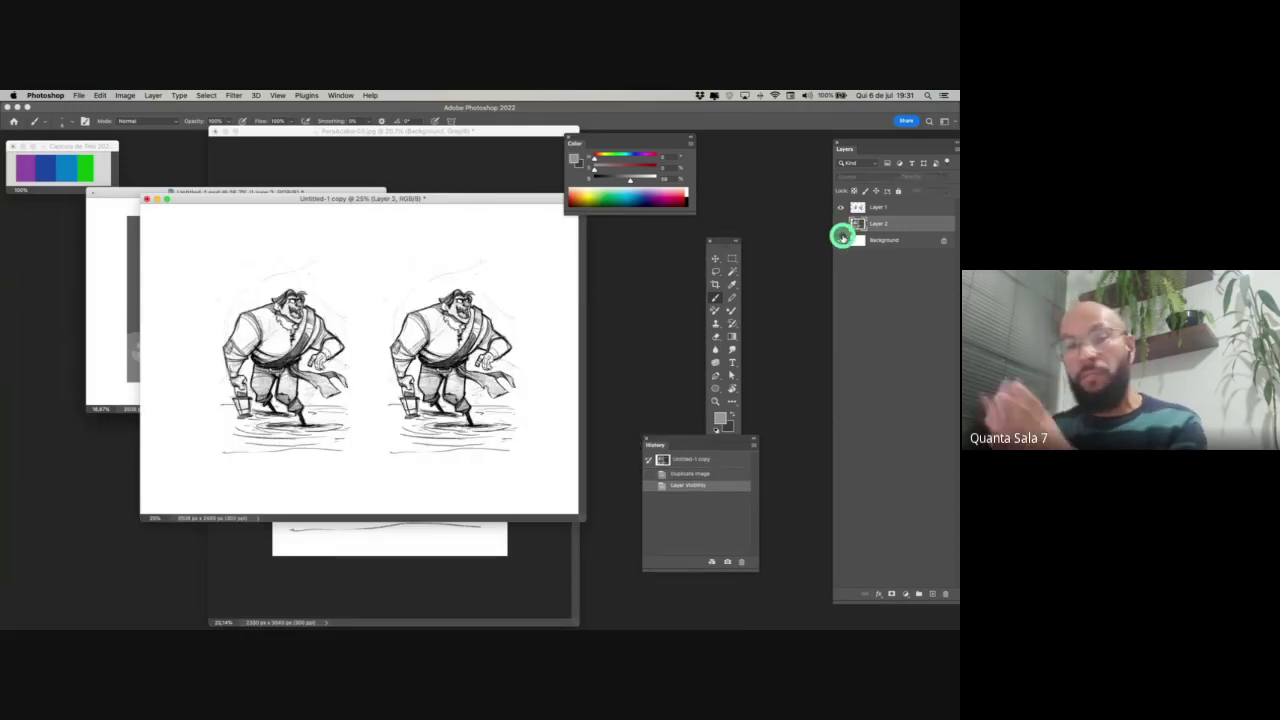
{"action": "left_click", "coordinate": [930, 593]}
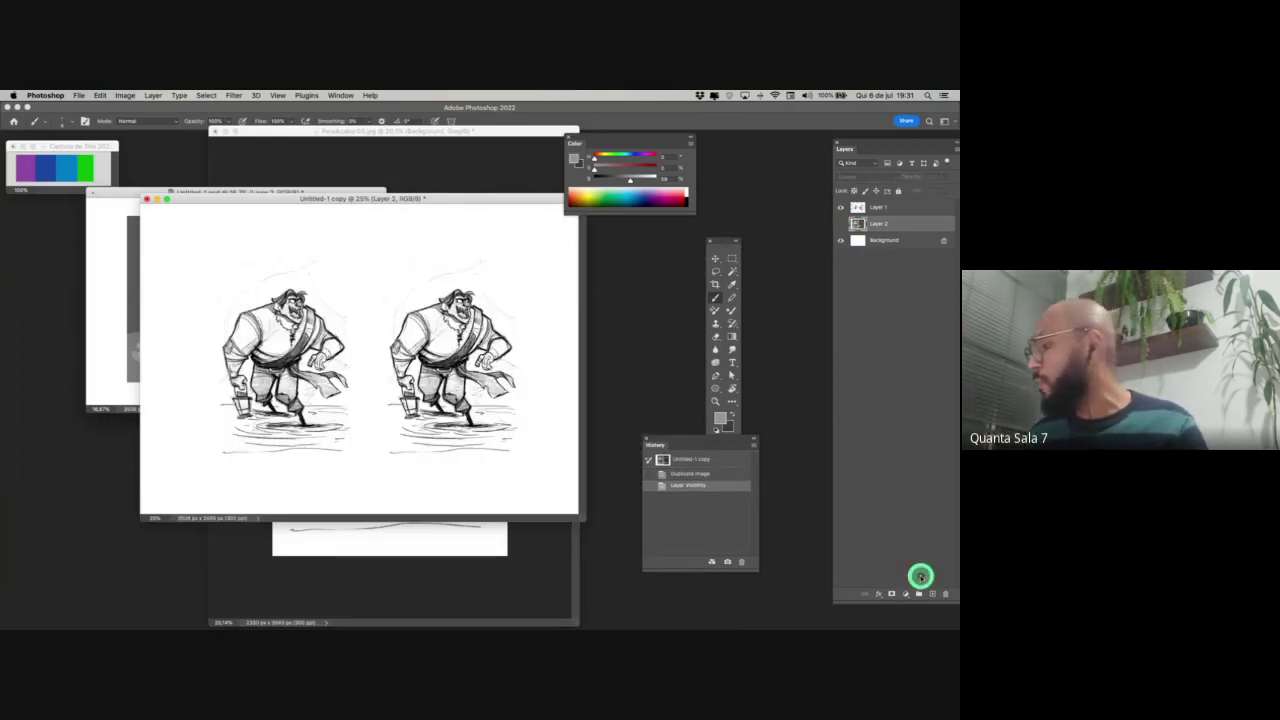
- Move the floating tools and History palettes clear of the artwork and enlarge the Untitled-1 copy window
{"action": "left_click_drag", "start_coordinate": [720, 241], "coordinate": [745, 165]}
{"action": "left_click_drag", "start_coordinate": [702, 442], "coordinate": [790, 427]}
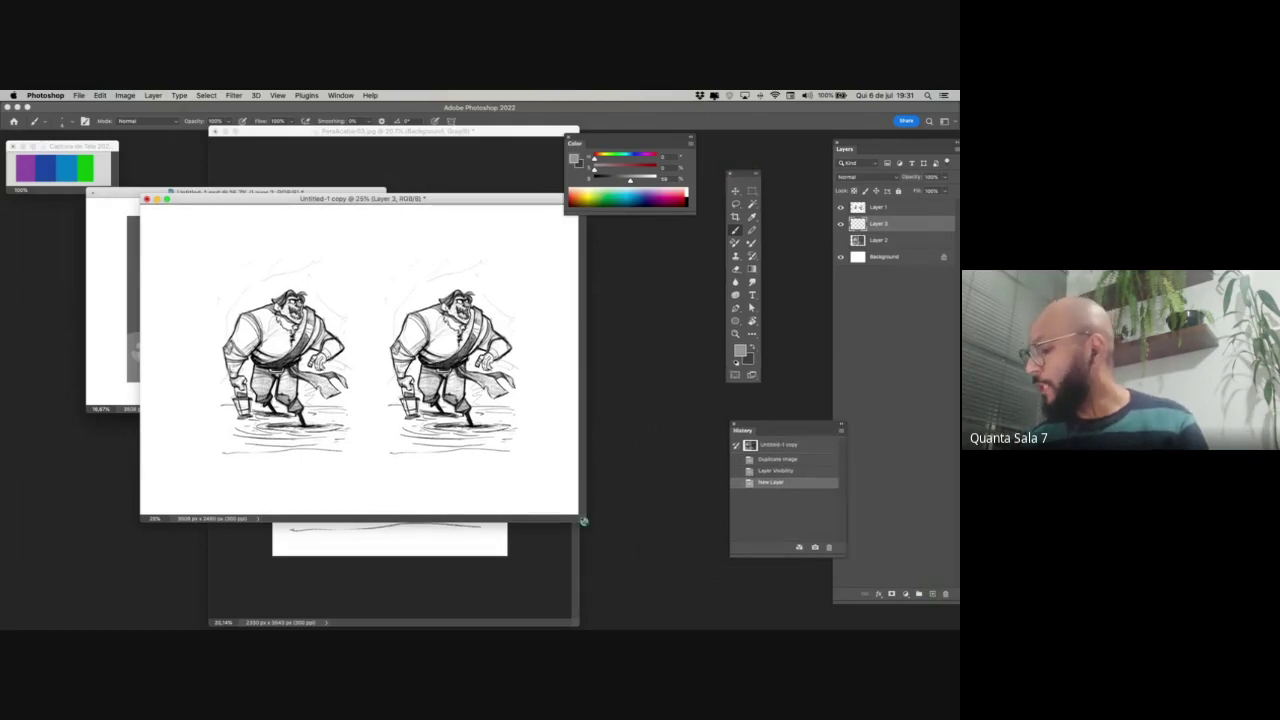
{"action": "left_click_drag", "start_coordinate": [584, 521], "coordinate": [686, 608]}
{"action": "left_click", "coordinate": [648, 619]}
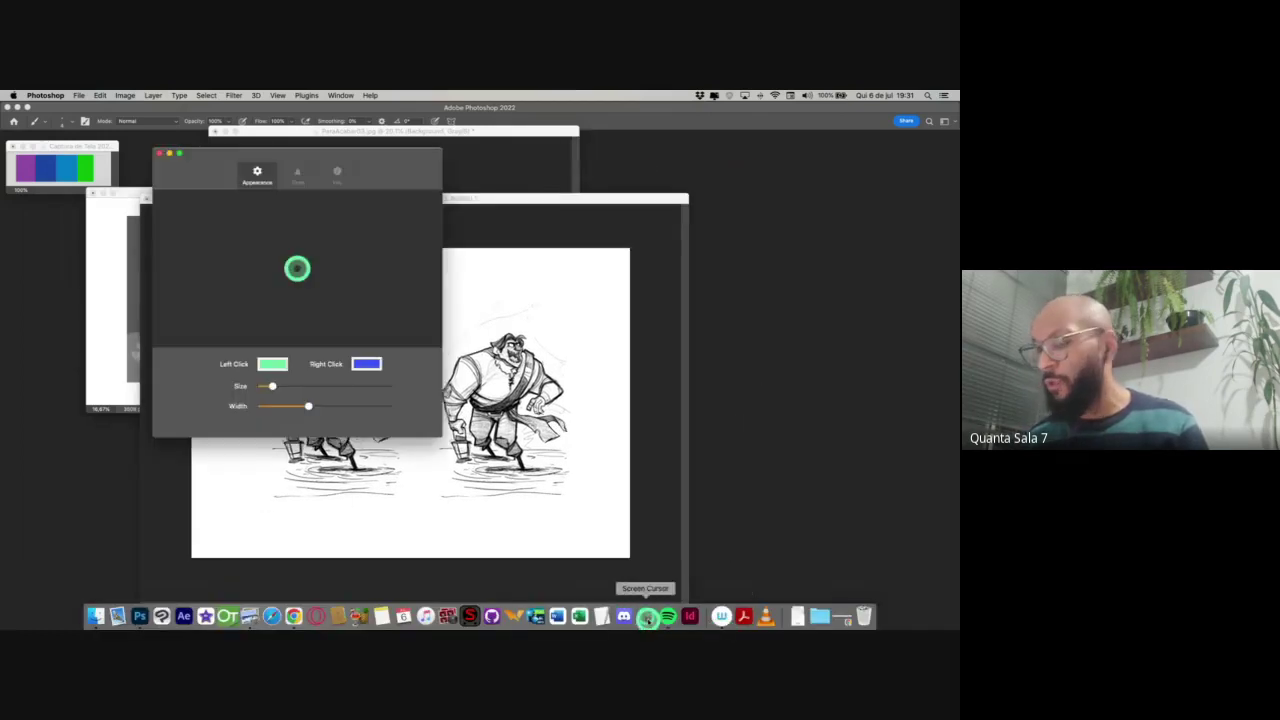
{"action": "left_click", "coordinate": [161, 154]}
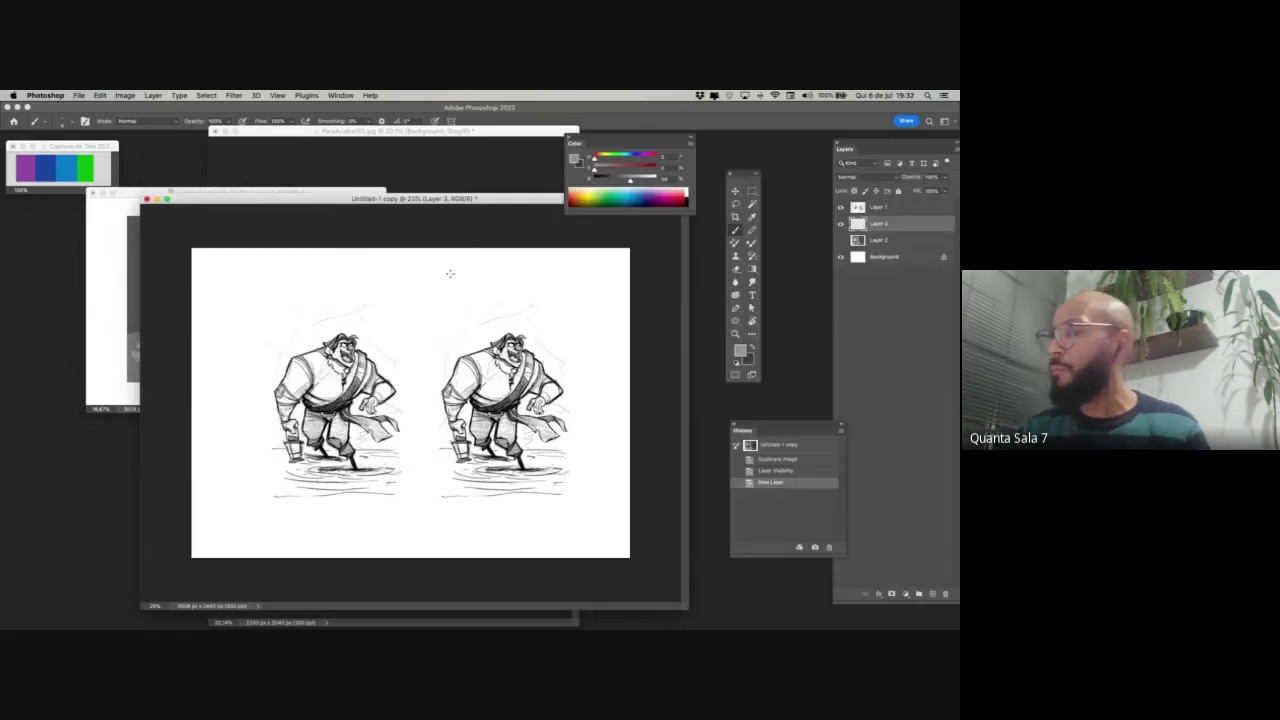
- Copy the whole colour swatch strip from the screenshot document, paste it into Untitled-1 copy, and move it to the canvas's upper-left corner
{"action": "left_click_drag", "start_coordinate": [500, 203], "coordinate": [568, 186]}
{"action": "key", "text": "m"}
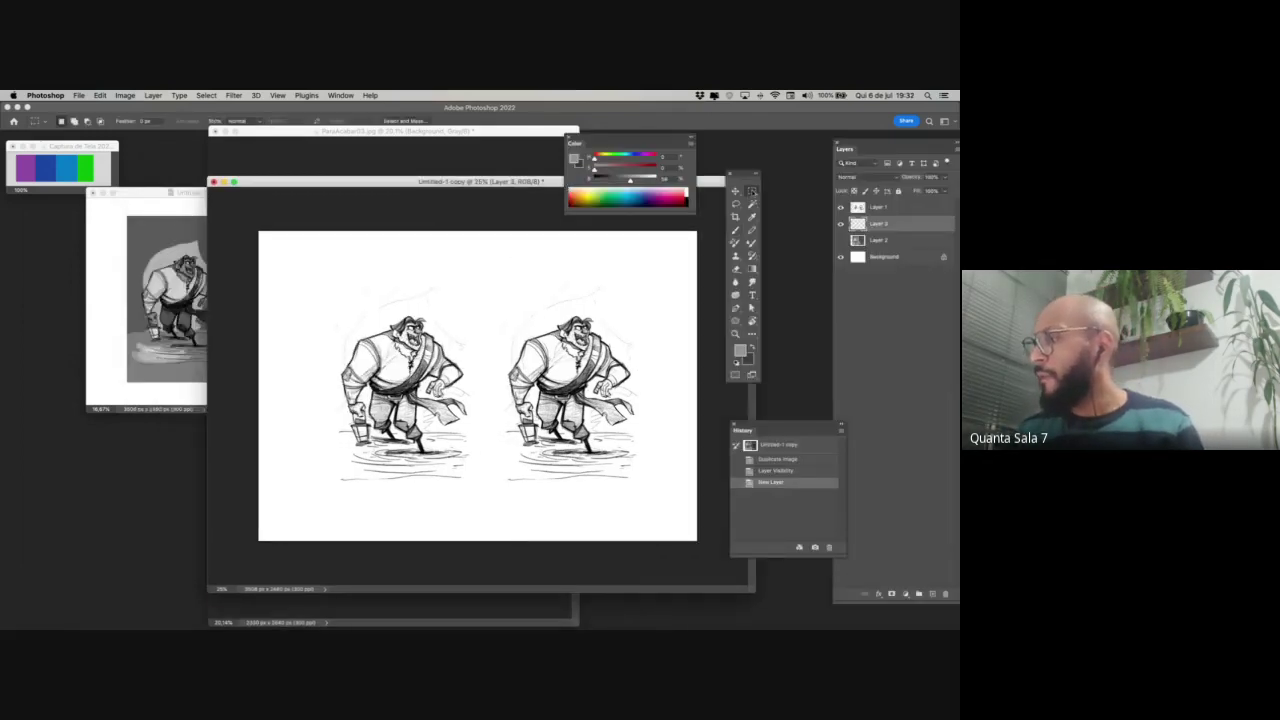
{"action": "left_click", "coordinate": [110, 160]}
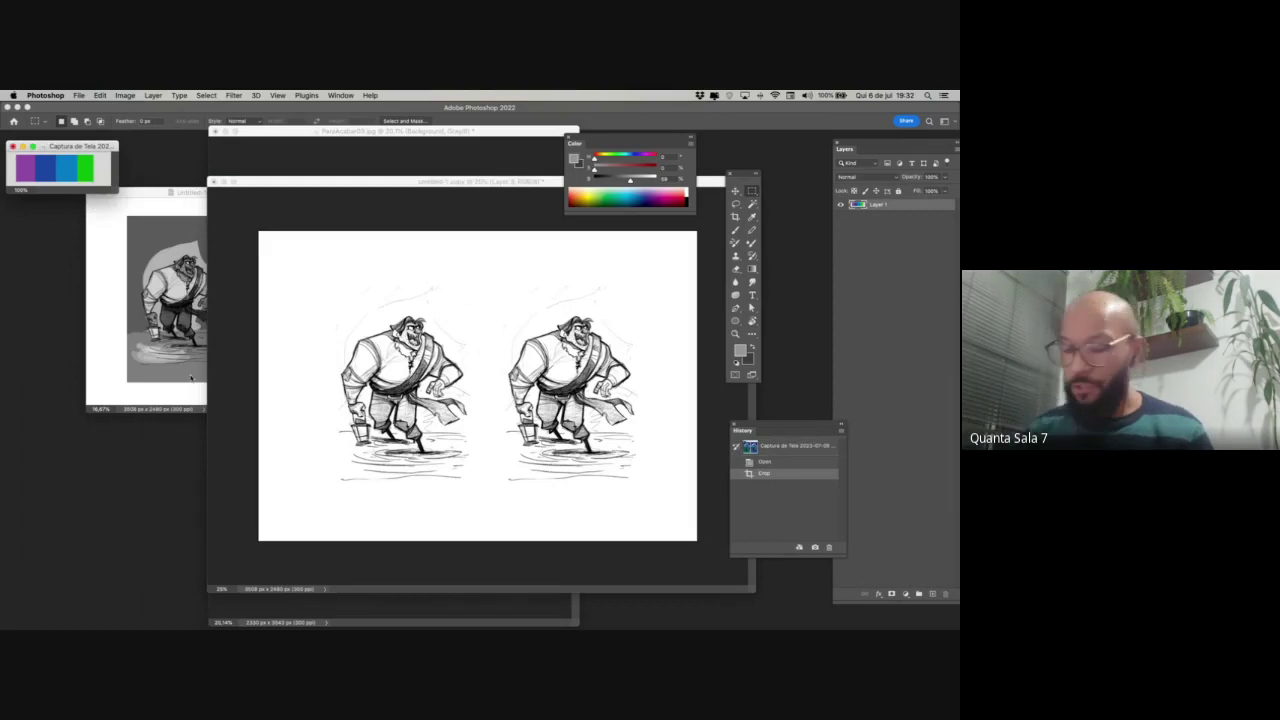
{"action": "left_click", "coordinate": [349, 466]}
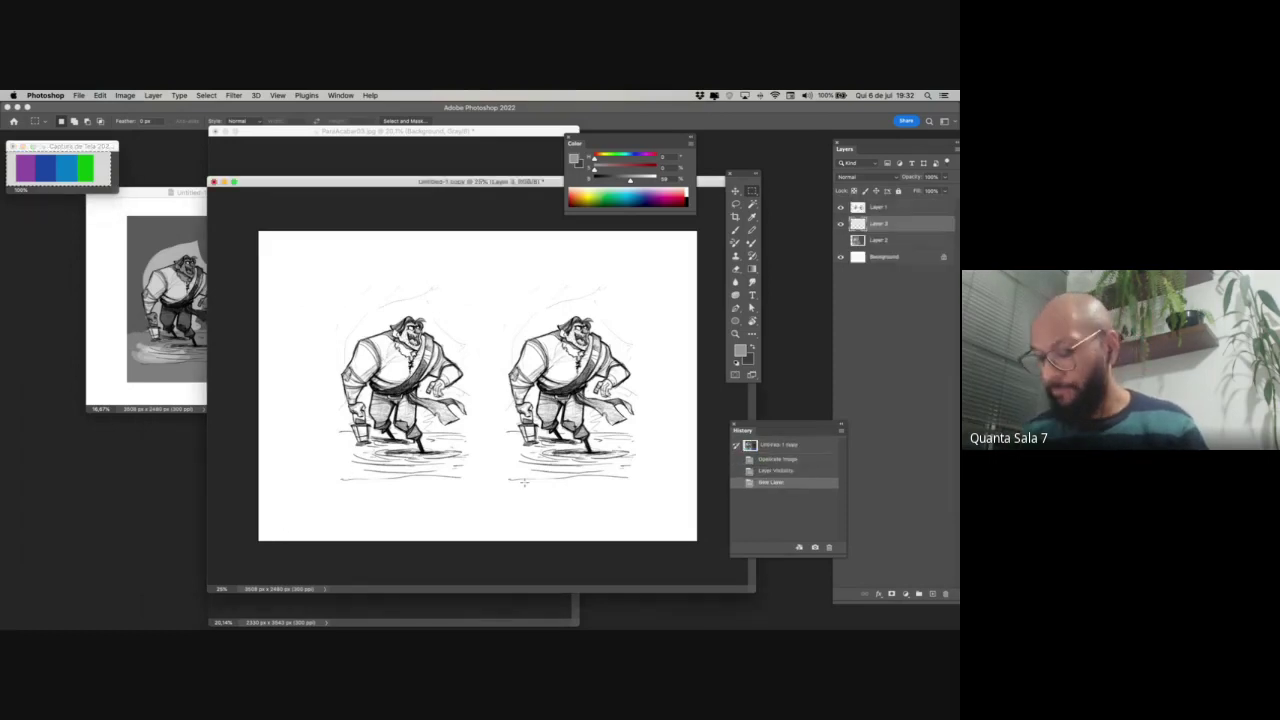
{"action": "key", "text": "super+v"}
{"action": "key", "text": "super+t"}
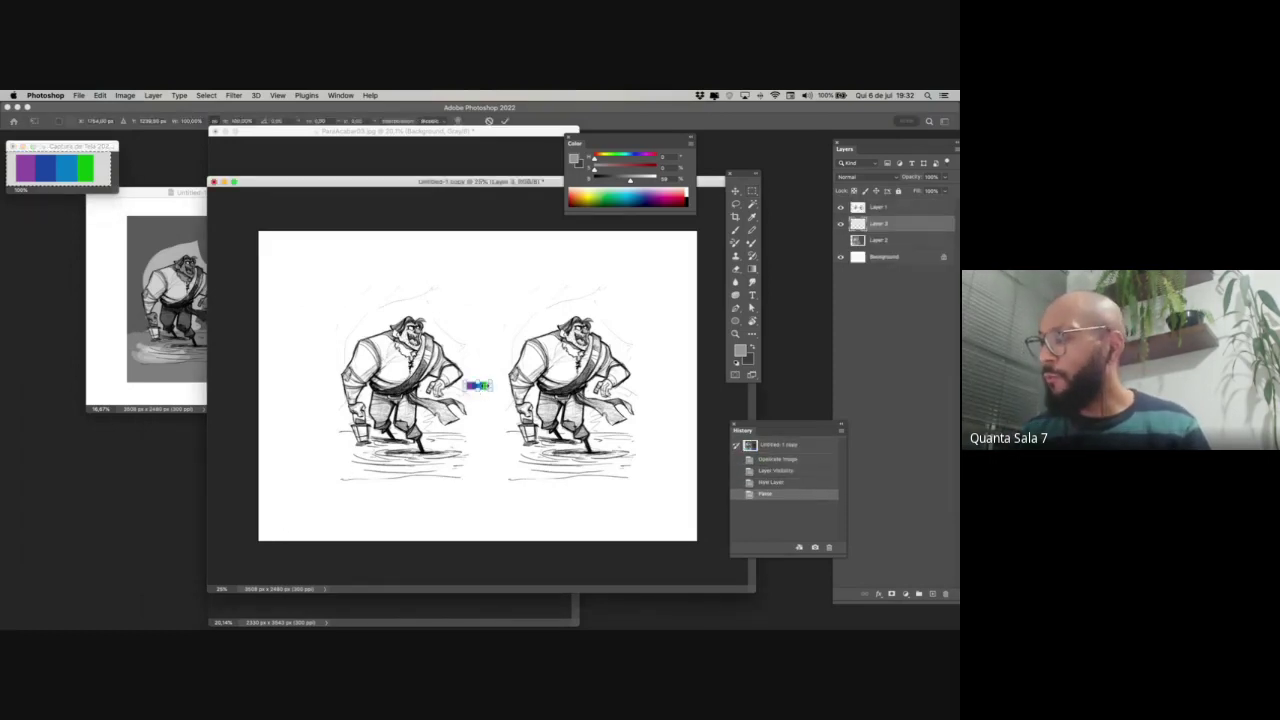
{"action": "left_click_drag", "start_coordinate": [492, 385], "coordinate": [307, 242]}
{"action": "key", "text": "Return"}
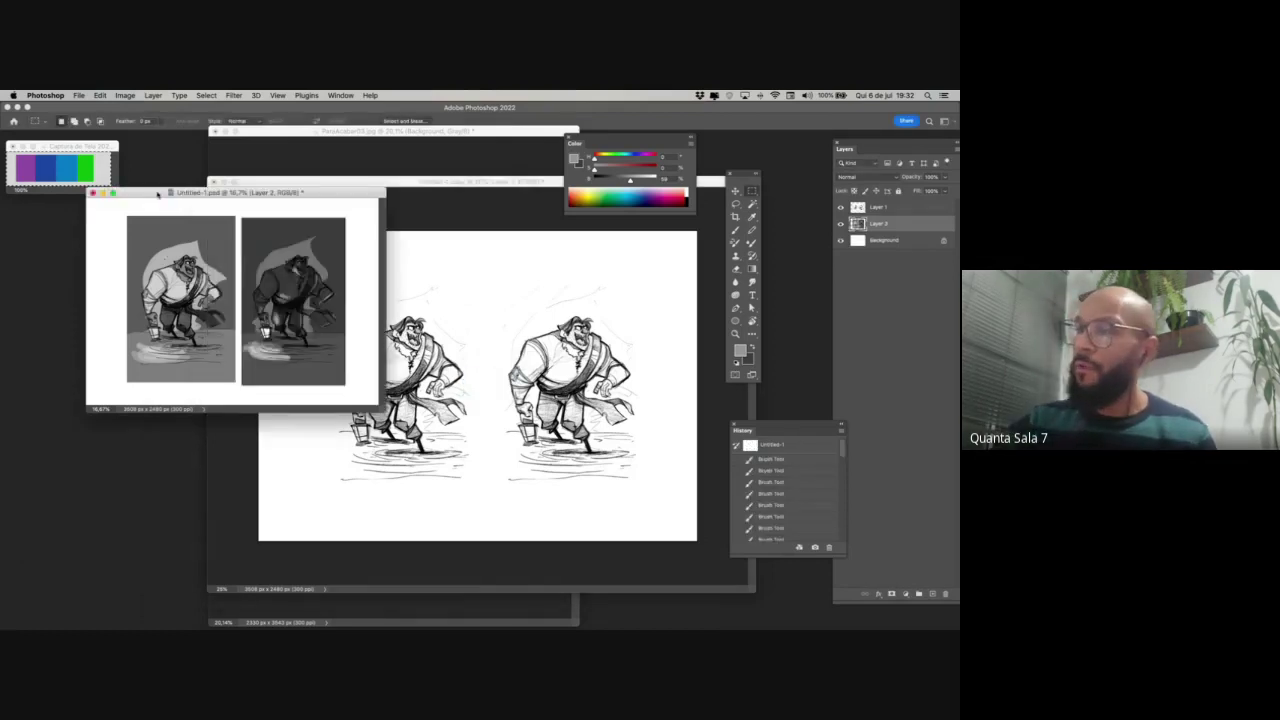
- Move the grey tonal study window away from the copy's line art and close the original line art document
{"action": "left_click_drag", "start_coordinate": [157, 195], "coordinate": [110, 144]}
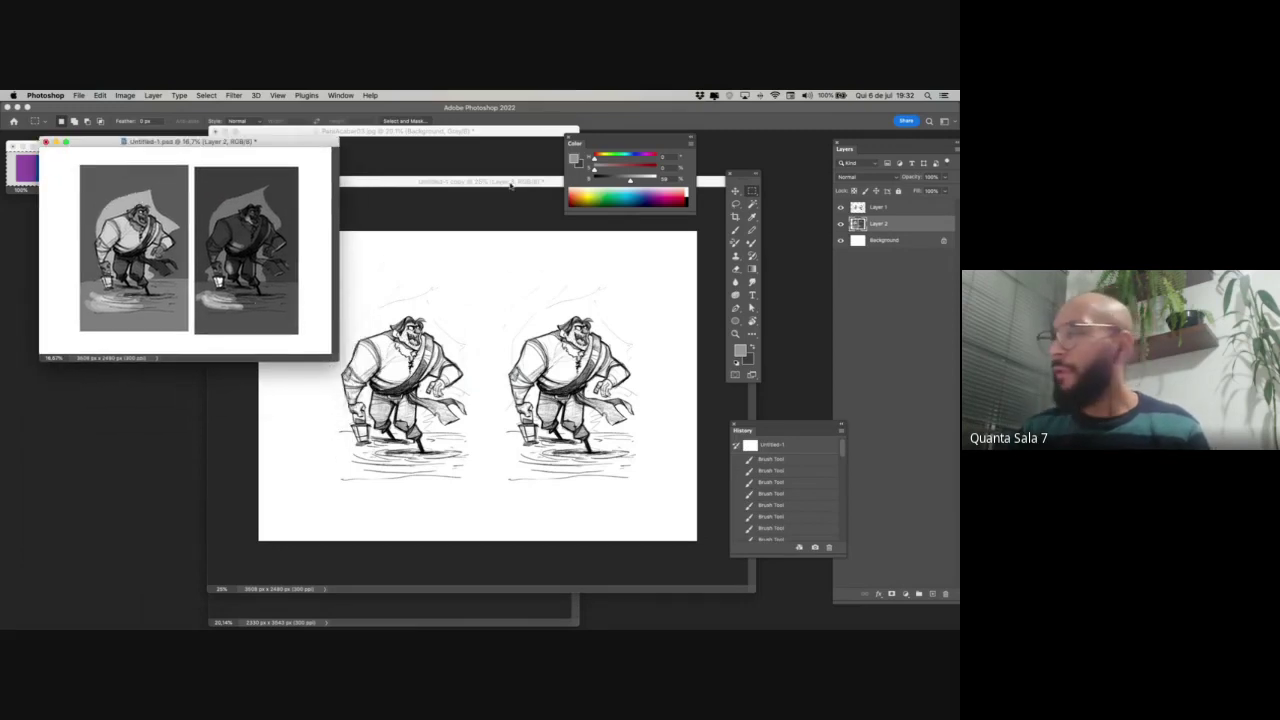
{"action": "left_click", "coordinate": [465, 162]}
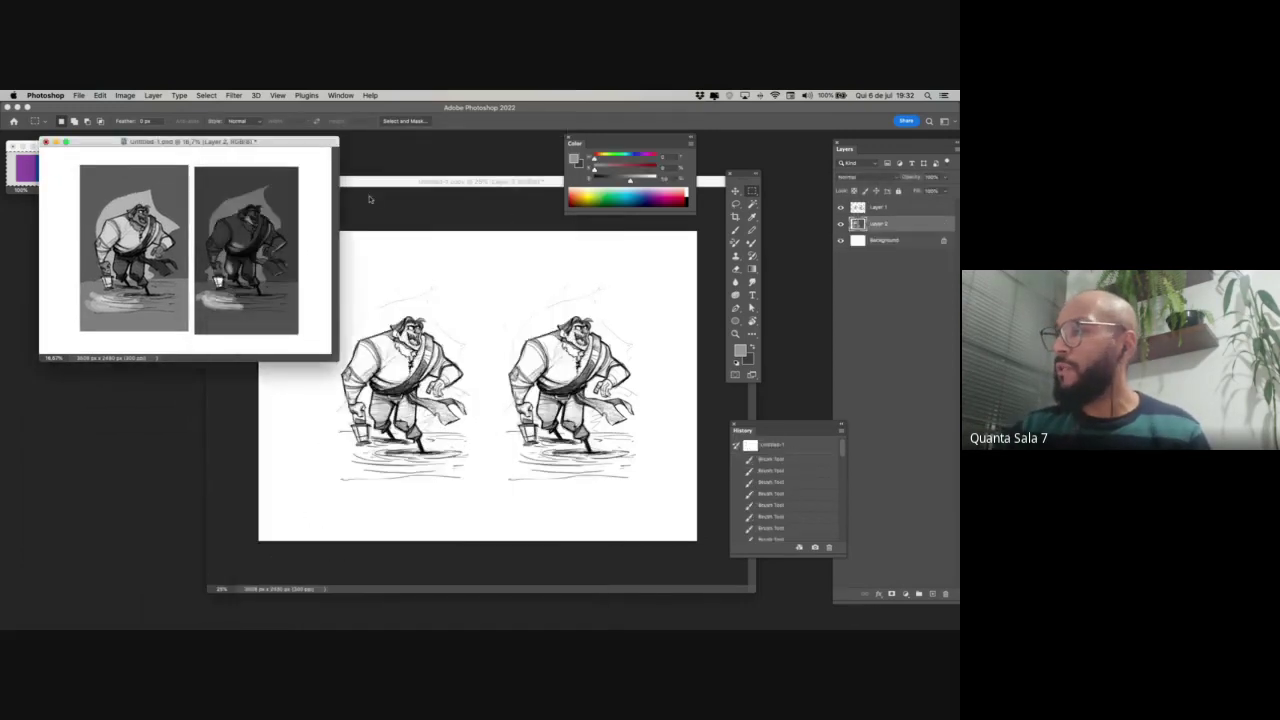
- Marquee a tall rectangular panel around the left character in Untitled-1 copy, framing its whole line art
{"action": "left_click", "coordinate": [496, 430]}
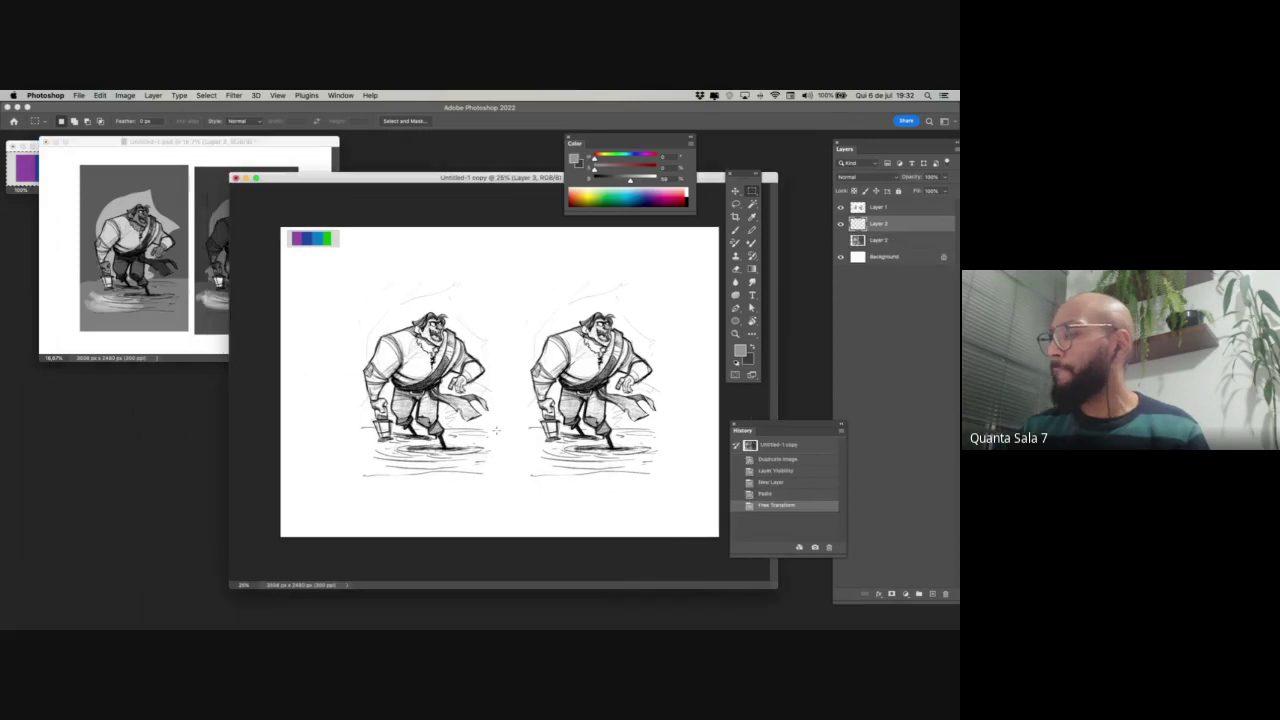
{"action": "key", "text": "z"}
{"action": "left_click_drag", "start_coordinate": [421, 384], "coordinate": [452, 448]}
{"action": "key", "text": "m"}
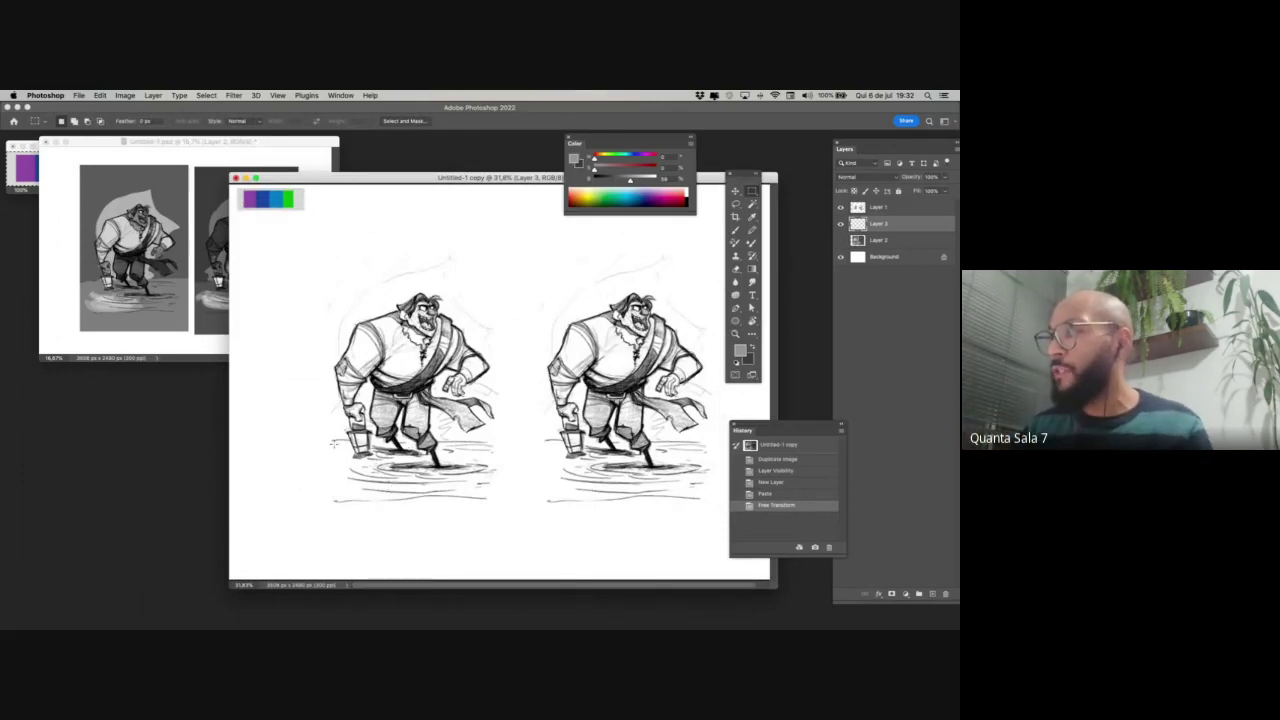
{"action": "left_click_drag", "start_coordinate": [307, 216], "coordinate": [491, 515]}
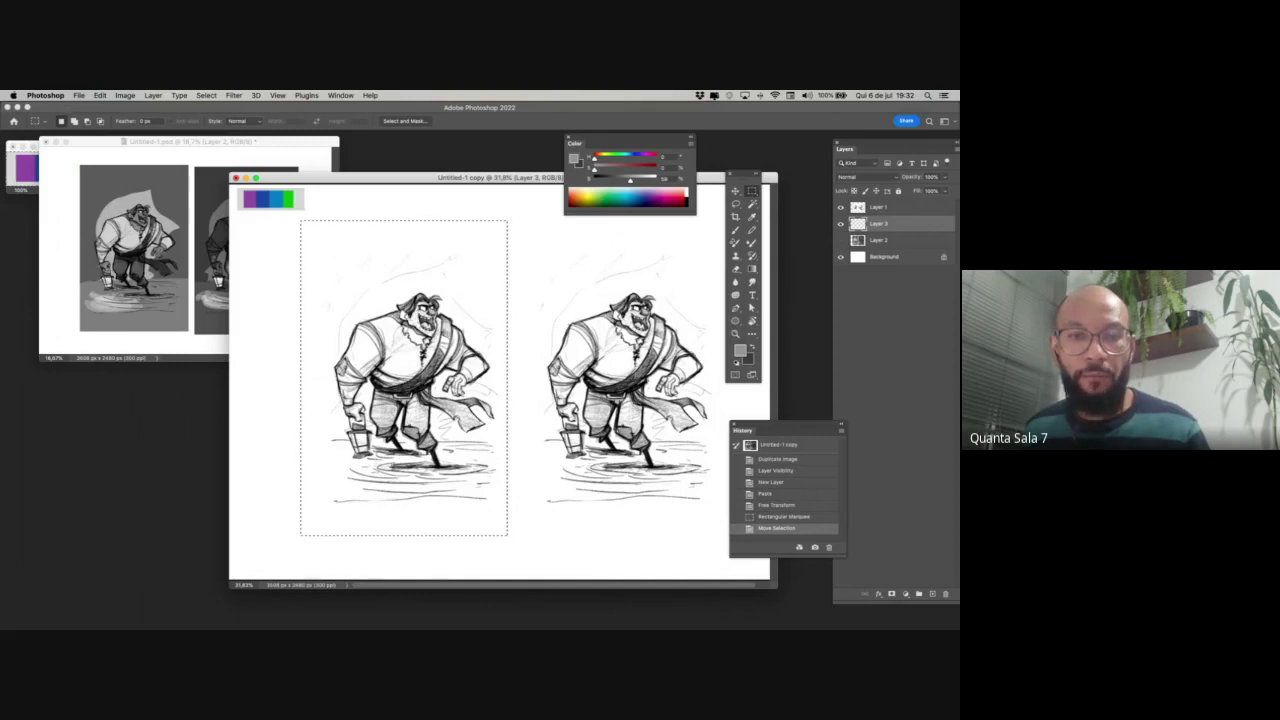
{"action": "key", "text": "super+Tab"}
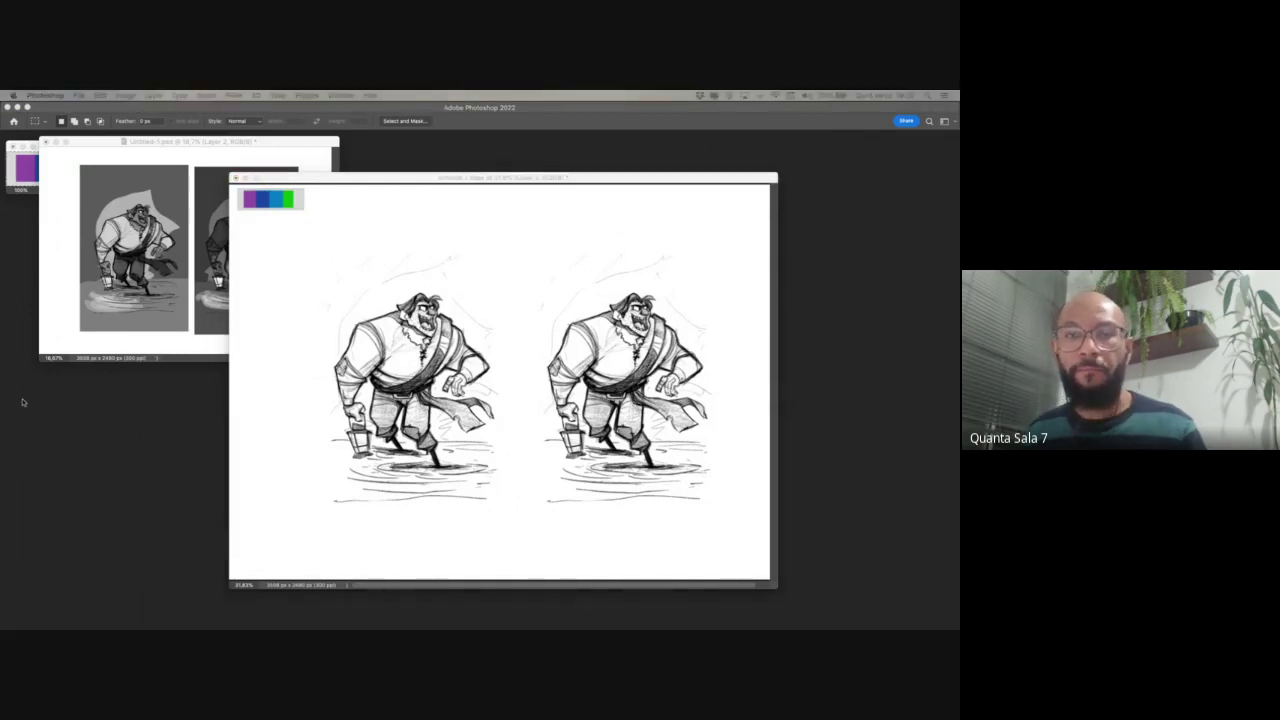
{"action": "left_click", "coordinate": [23, 402]}
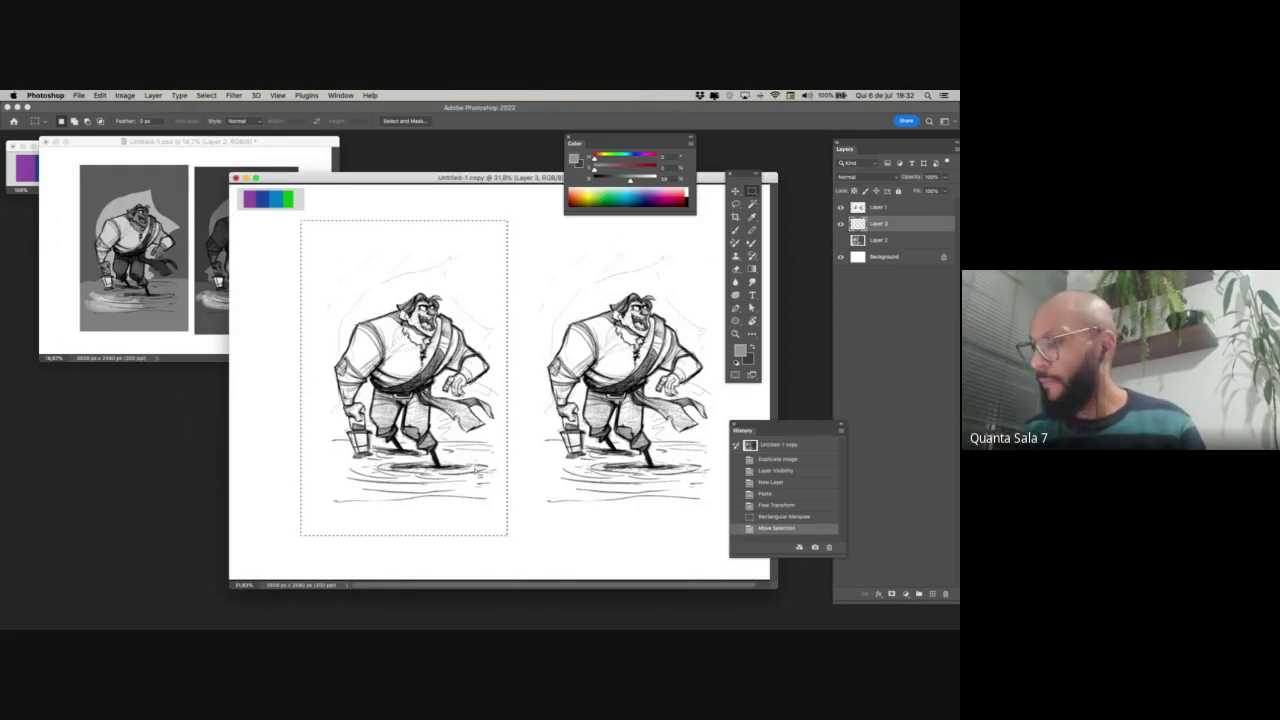
{"action": "left_click_drag", "start_coordinate": [476, 470], "coordinate": [483, 472]}
{"action": "left_click_drag", "start_coordinate": [452, 178], "coordinate": [476, 171]}
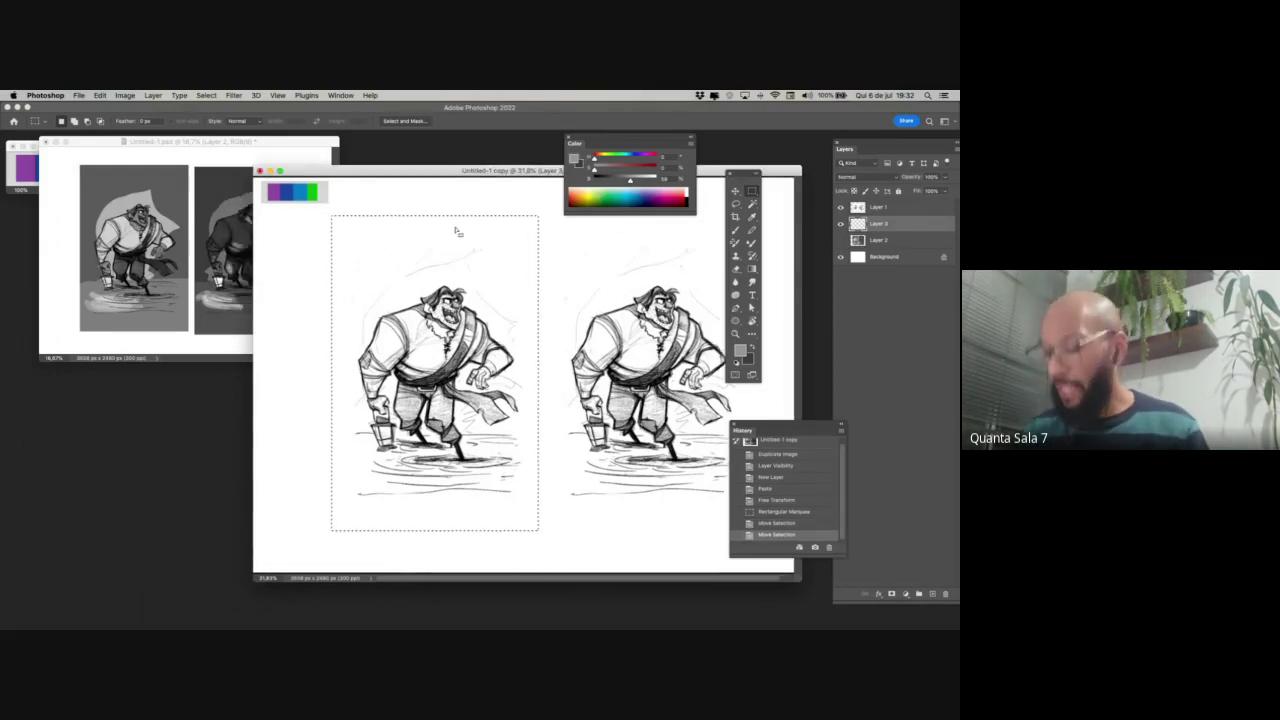
- Fill the panel selection with the palette's dark blue on the layer below the line art, and deselect
{"action": "key", "text": "b"}
{"action": "left_click", "coordinate": [303, 190], "text": "alt"}
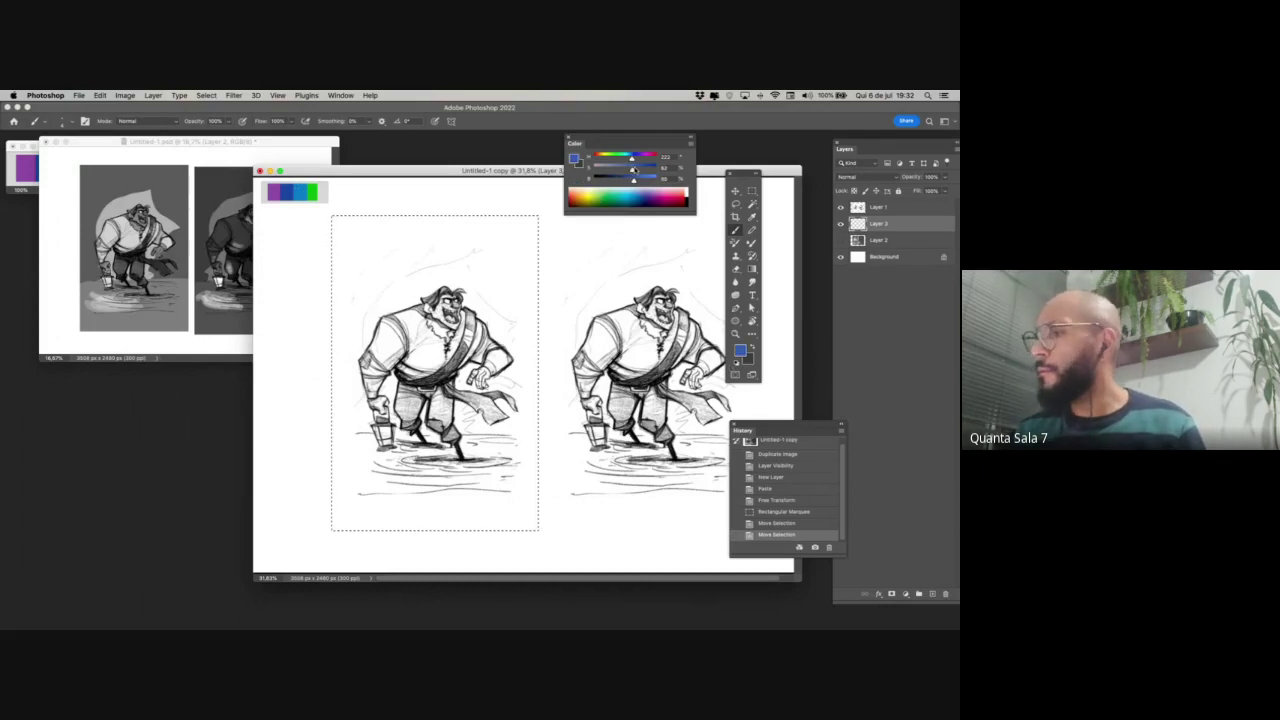
{"action": "key", "text": "alt+BackSpace"}
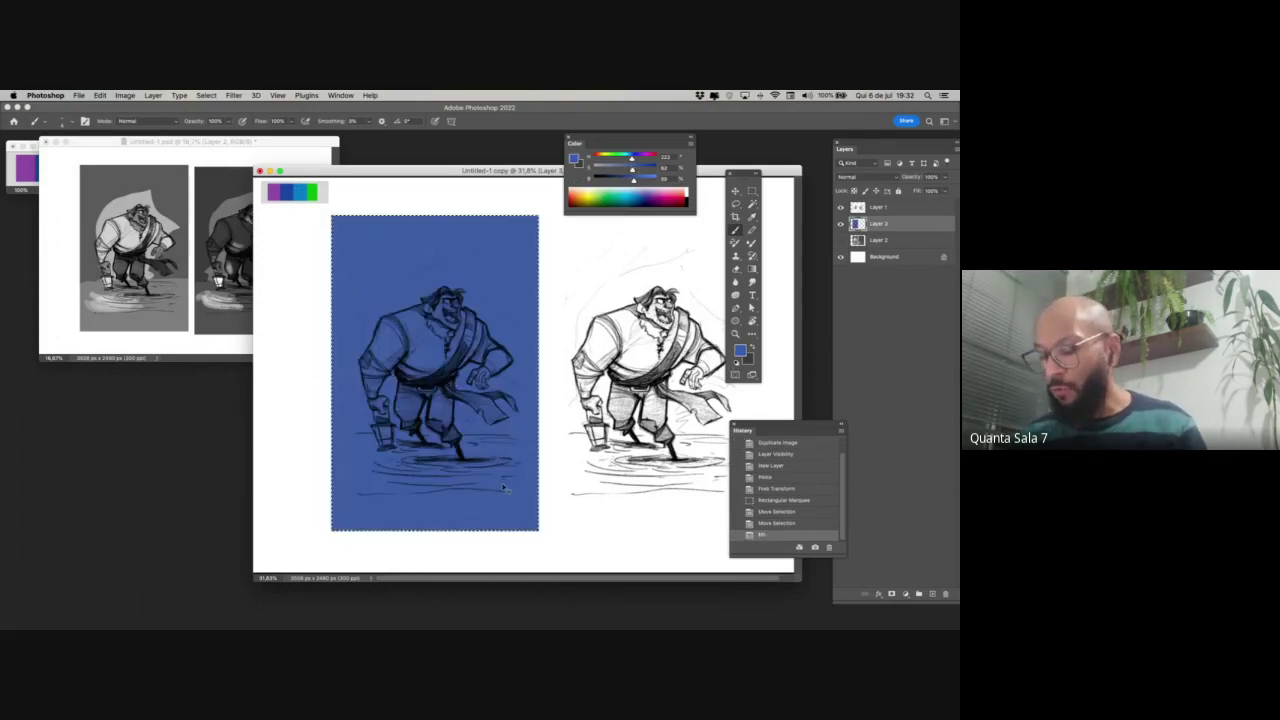
{"action": "key", "text": "super+d"}
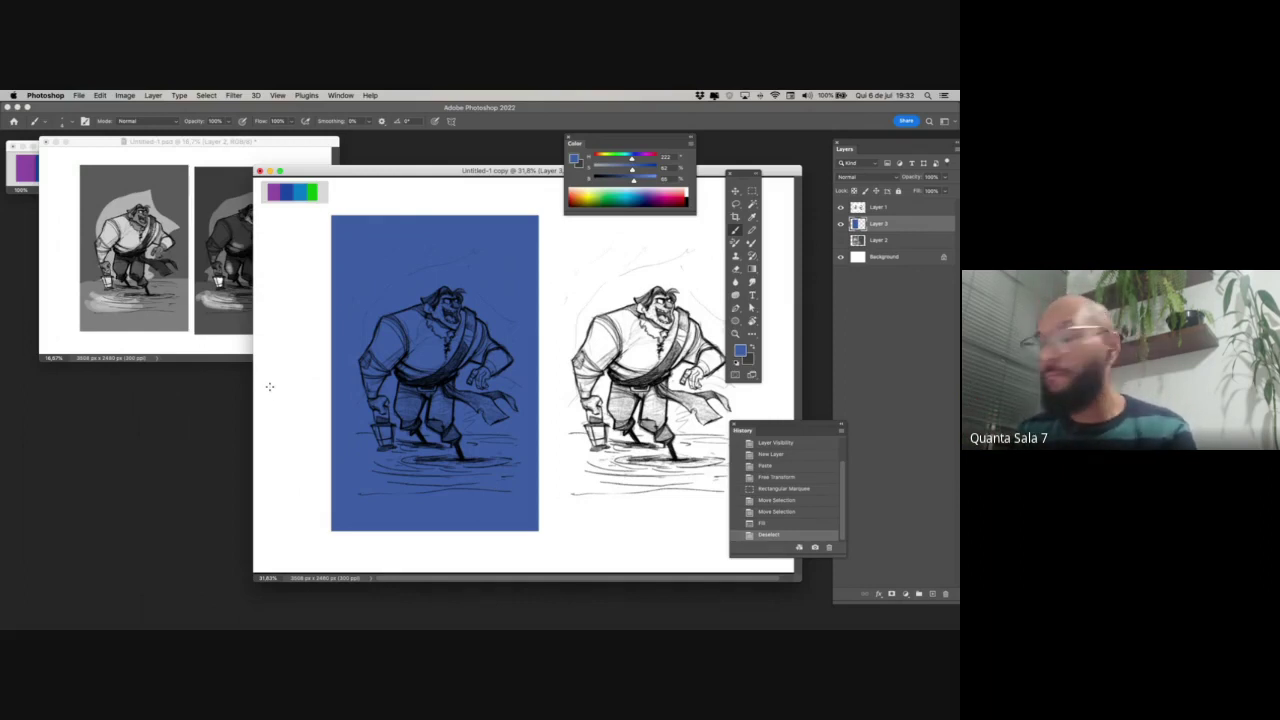
- Lasso the pointed backdrop shape behind the left character, from its feet up around the sketched outline
{"action": "key", "text": "l"}
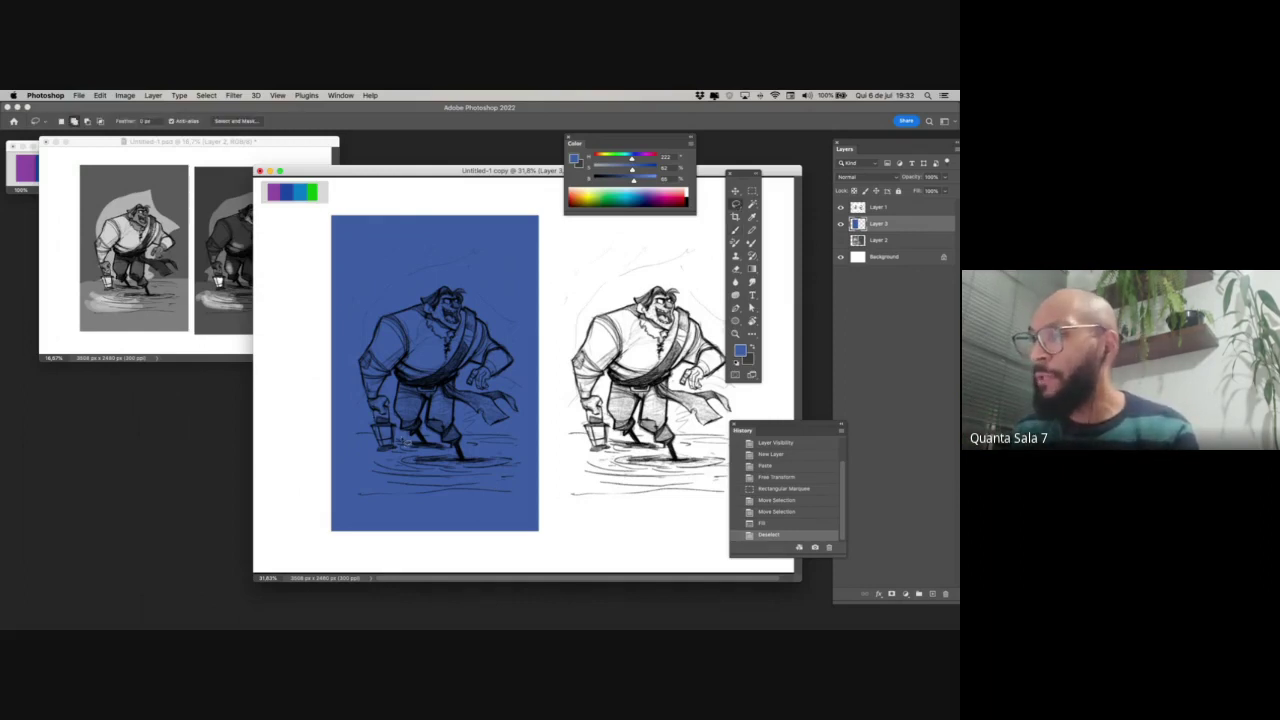
{"action": "mouse_move", "coordinate": [399, 428]}
{"action": "left_mouse_down"}
{"action": "mouse_move", "coordinate": [368, 378]}
{"action": "mouse_move", "coordinate": [364, 334]}
{"action": "mouse_move", "coordinate": [436, 270]}
{"action": "mouse_move", "coordinate": [481, 252]}
{"action": "mouse_move", "coordinate": [484, 295]}
{"action": "mouse_move", "coordinate": [514, 326]}
{"action": "mouse_move", "coordinate": [515, 356]}
{"action": "mouse_move", "coordinate": [480, 380]}
{"action": "mouse_move", "coordinate": [468, 440]}
{"action": "mouse_move", "coordinate": [370, 434]}
{"action": "mouse_move", "coordinate": [469, 437]}
{"action": "left_mouse_up"}
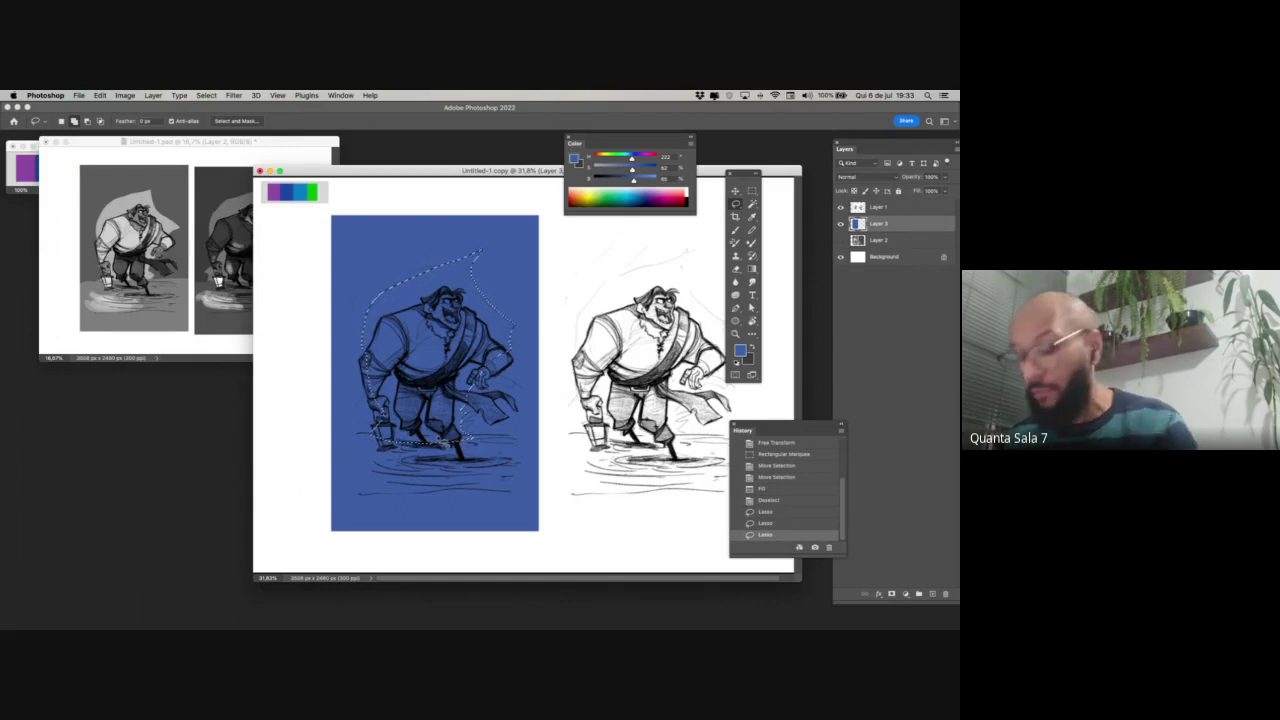
- Try lightening the lassoed backdrop with Hue/Saturation, using saturation +51 and a raised lightness
{"action": "key", "text": "super+u"}
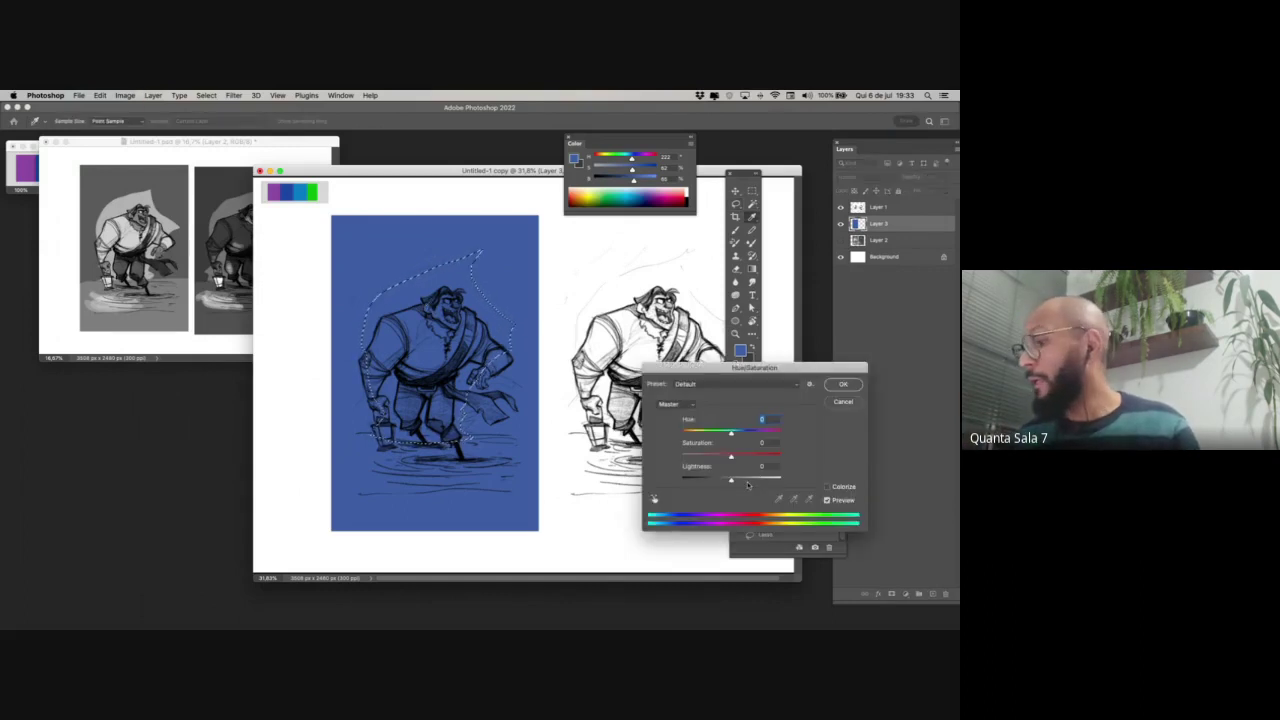
{"action": "left_click_drag", "start_coordinate": [752, 481], "coordinate": [756, 456]}
{"action": "left_click_drag", "start_coordinate": [757, 481], "coordinate": [760, 481]}
{"action": "left_click", "coordinate": [760, 481]}
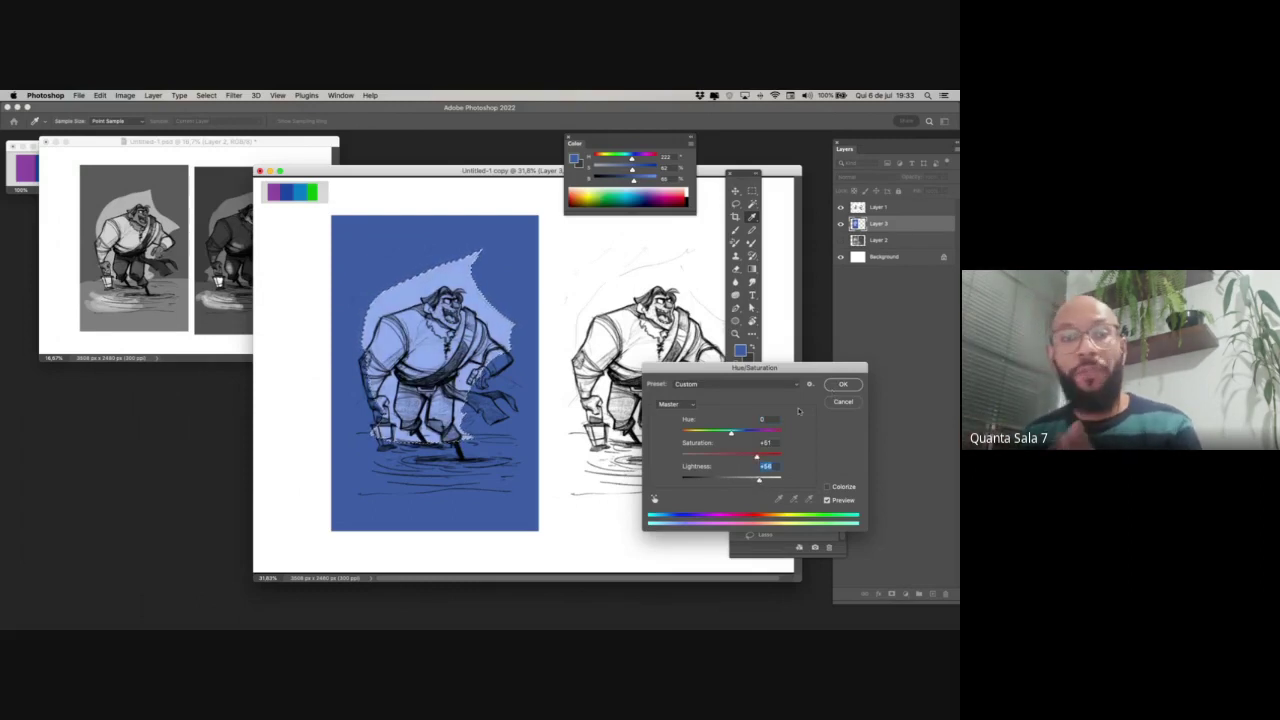
{"action": "left_click", "coordinate": [843, 384]}
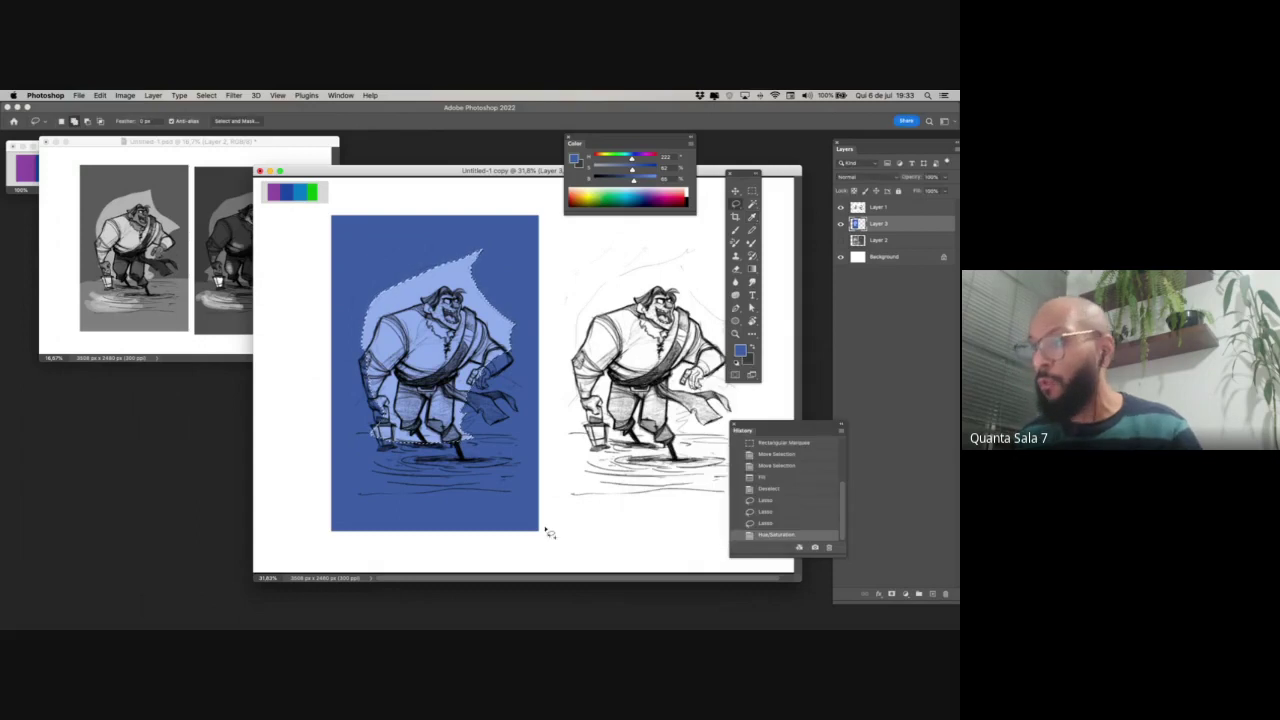
- Fill the lassoed backdrop with the palette's lighter blue, raise its lightness to +57 with Hue/Saturation, and deselect
{"action": "key", "text": "b"}
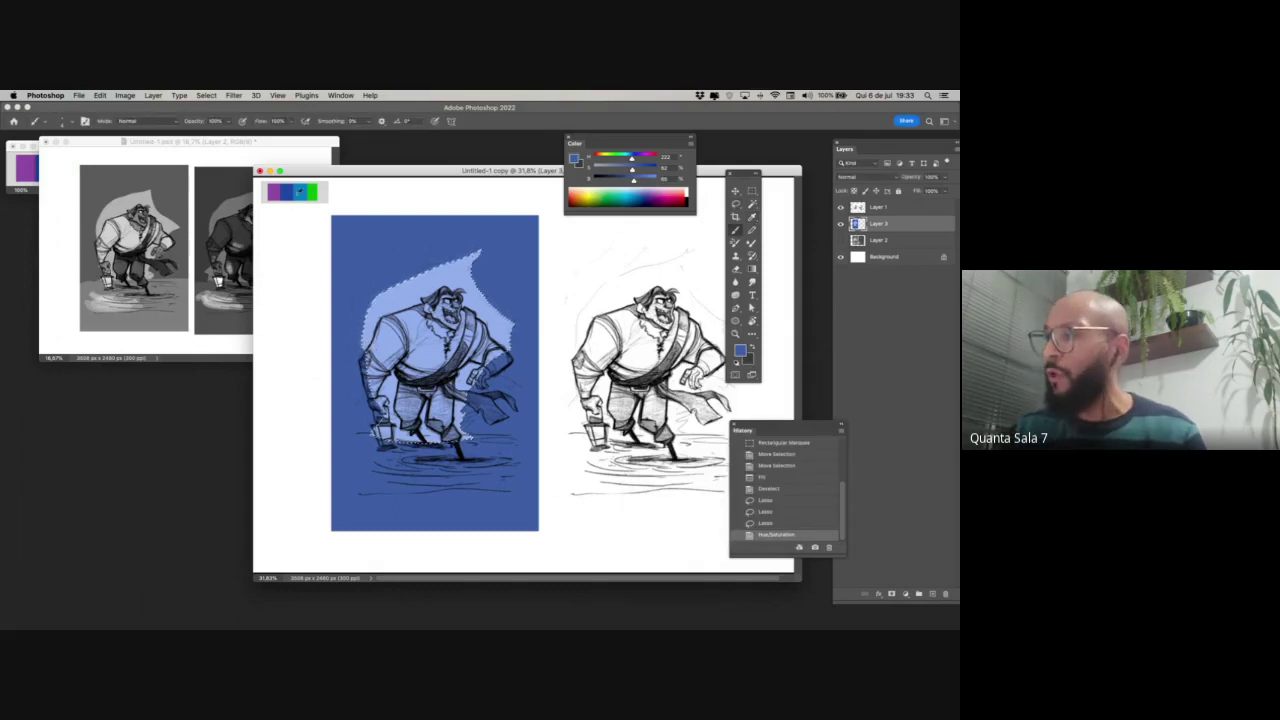
{"action": "left_click", "coordinate": [300, 191], "text": "alt"}
{"action": "key", "text": "alt+BackSpace"}
{"action": "key", "text": "super+u"}
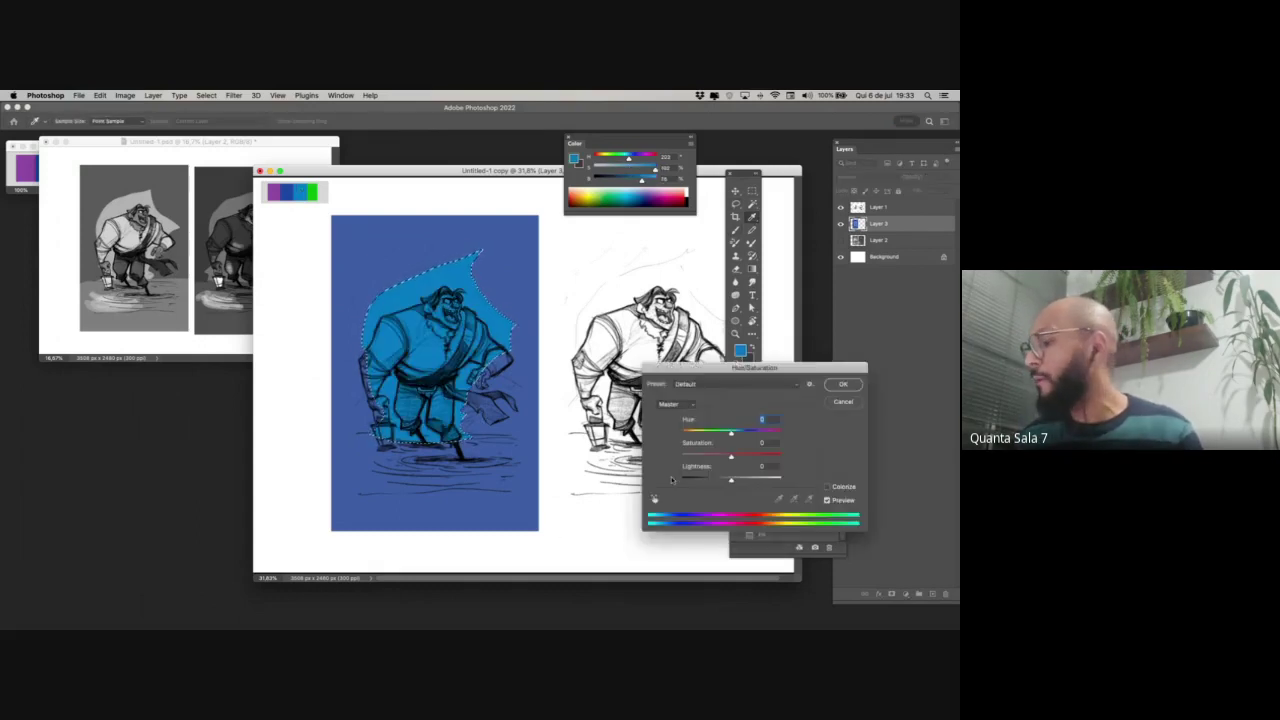
{"action": "left_click_drag", "start_coordinate": [731, 479], "coordinate": [749, 481]}
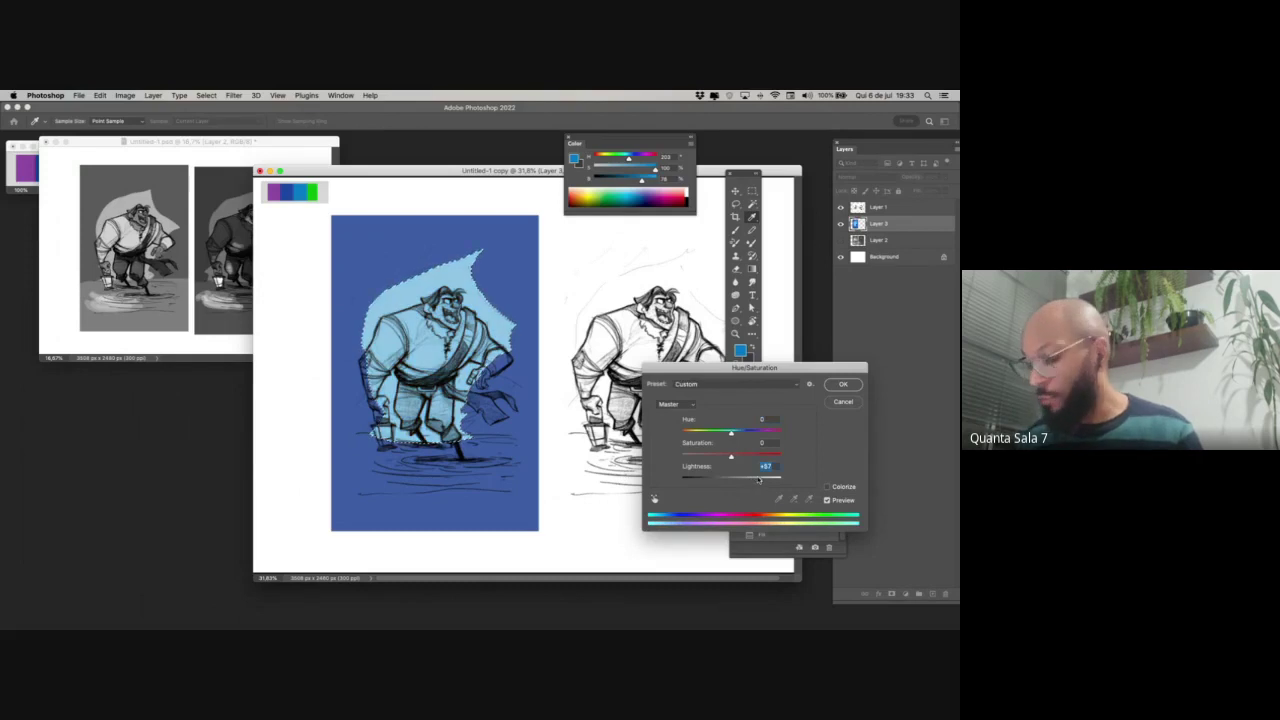
{"action": "key", "text": "Return"}
{"action": "key", "text": "super+d"}
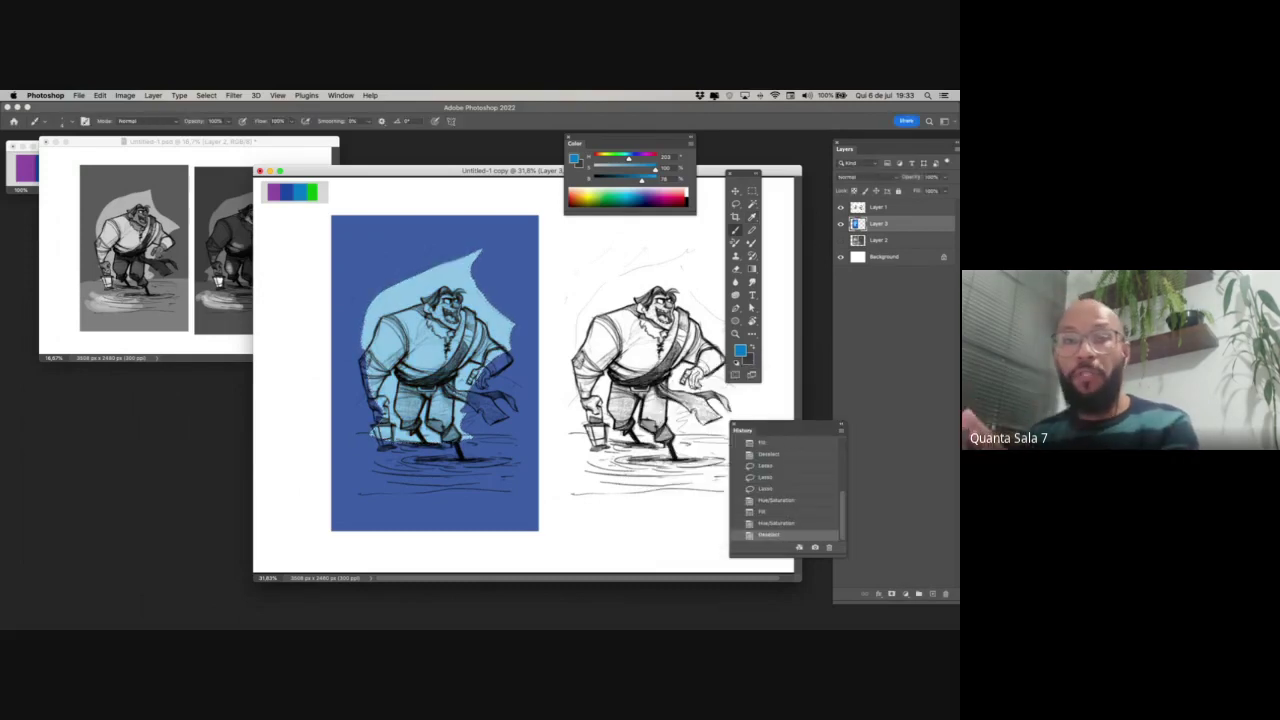
- Lock the colour layer's transparent pixels and marquee the ground area across the blue panel's lower part
{"action": "left_click", "coordinate": [751, 190]}
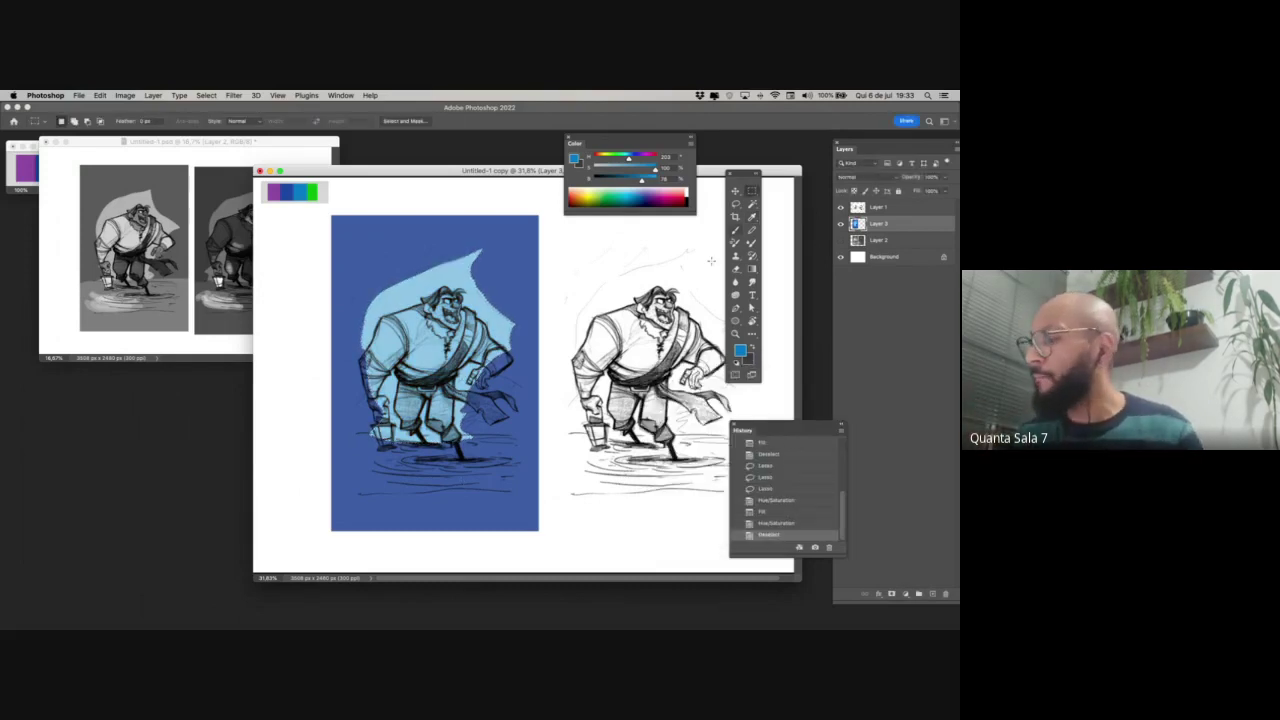
{"action": "left_click", "coordinate": [855, 191]}
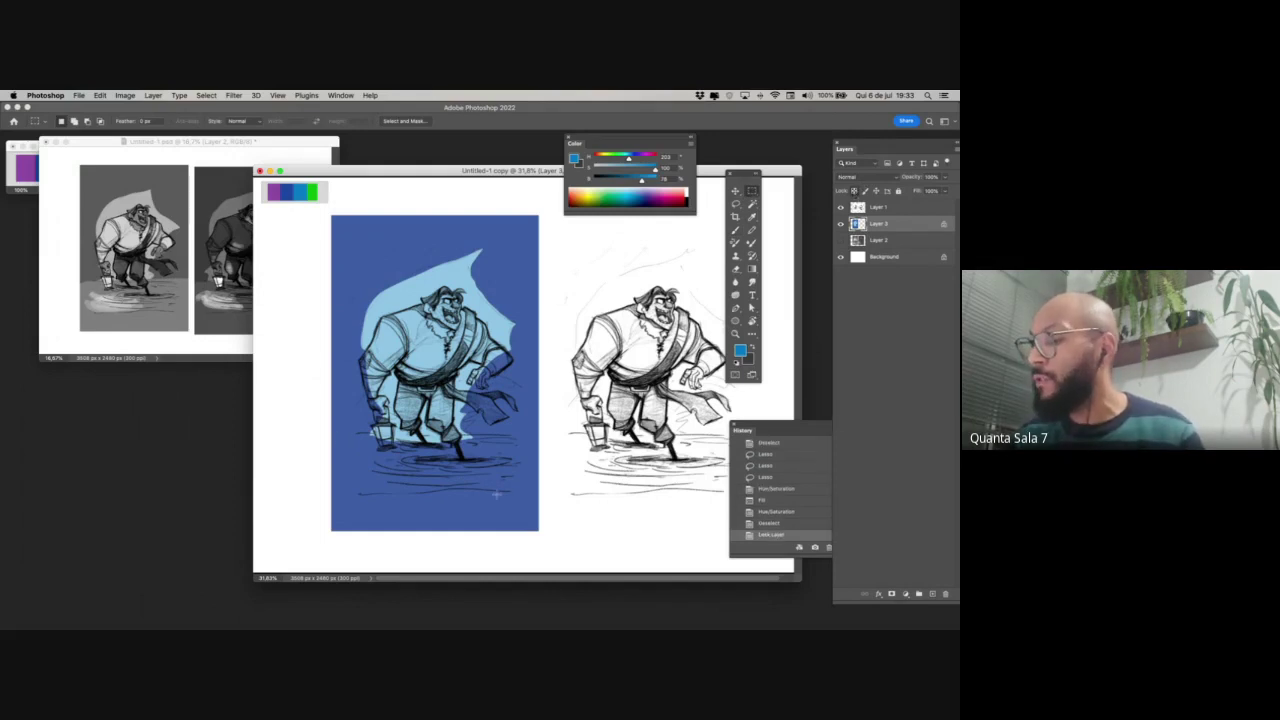
{"action": "left_click_drag", "start_coordinate": [334, 433], "coordinate": [590, 563]}
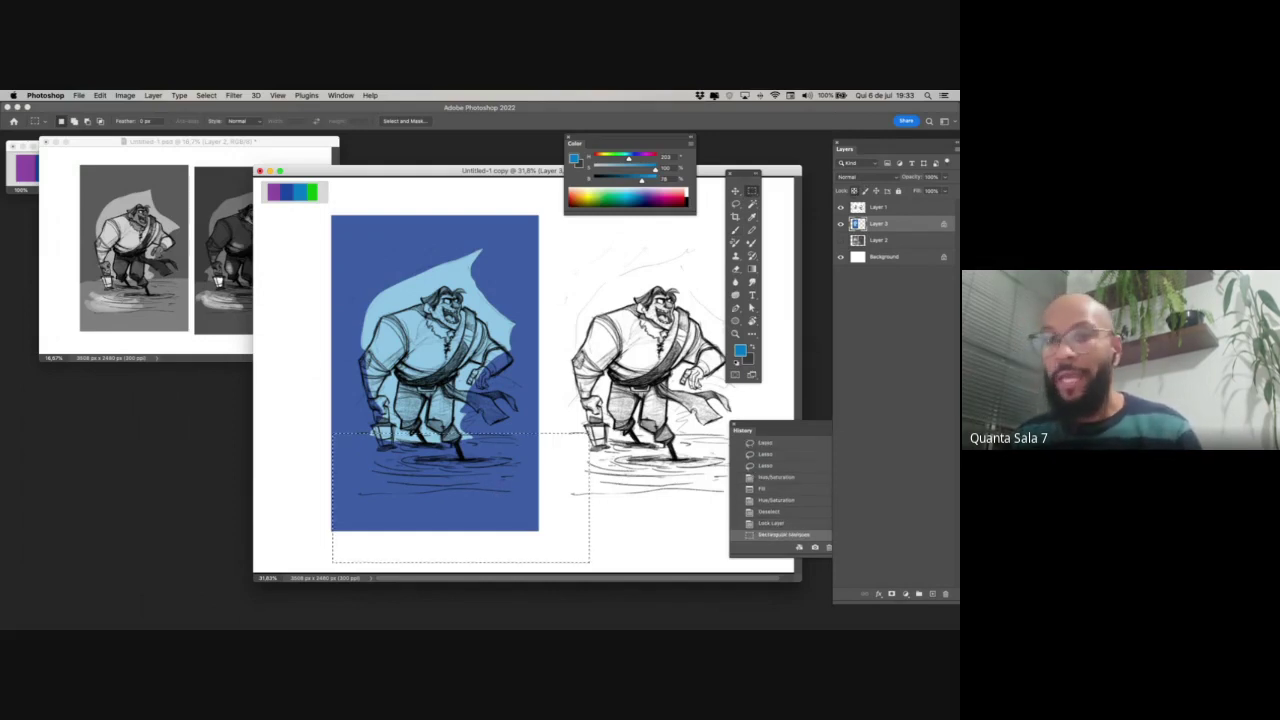
- Blend a darkened palette green into the ground with a gradient, then fill the selection with the sampled teal-green mix and deselect
{"action": "key", "text": "g"}
{"action": "left_click", "coordinate": [310, 192], "text": "alt"}
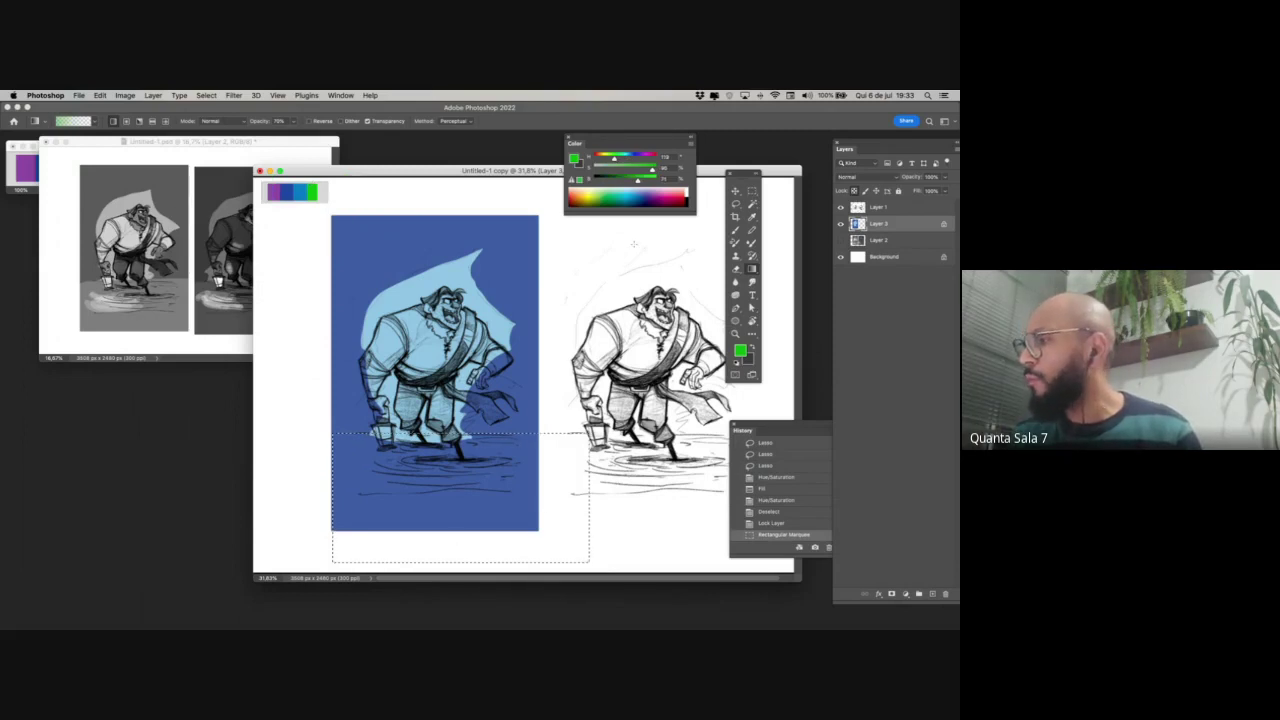
{"action": "left_click_drag", "start_coordinate": [480, 531], "coordinate": [478, 440]}
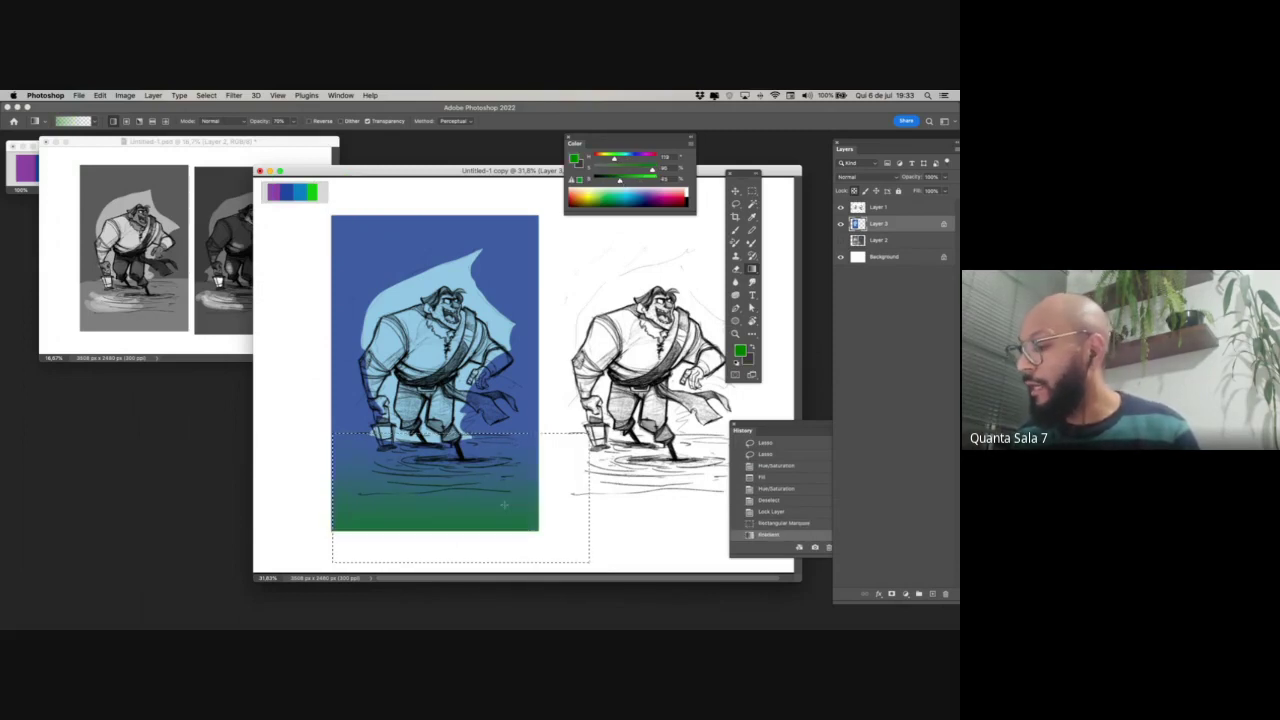
{"action": "left_click", "coordinate": [507, 506], "text": "alt"}
{"action": "key", "text": "alt+BackSpace"}
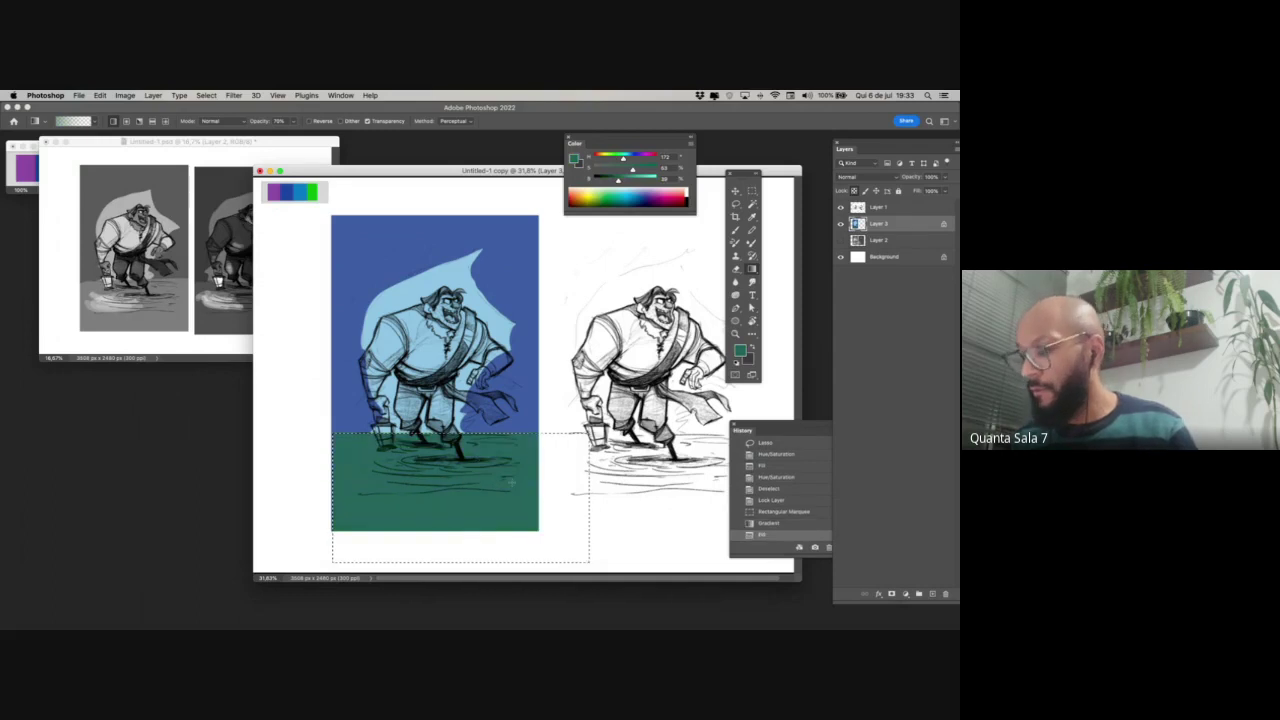
{"action": "key", "text": "super+d"}
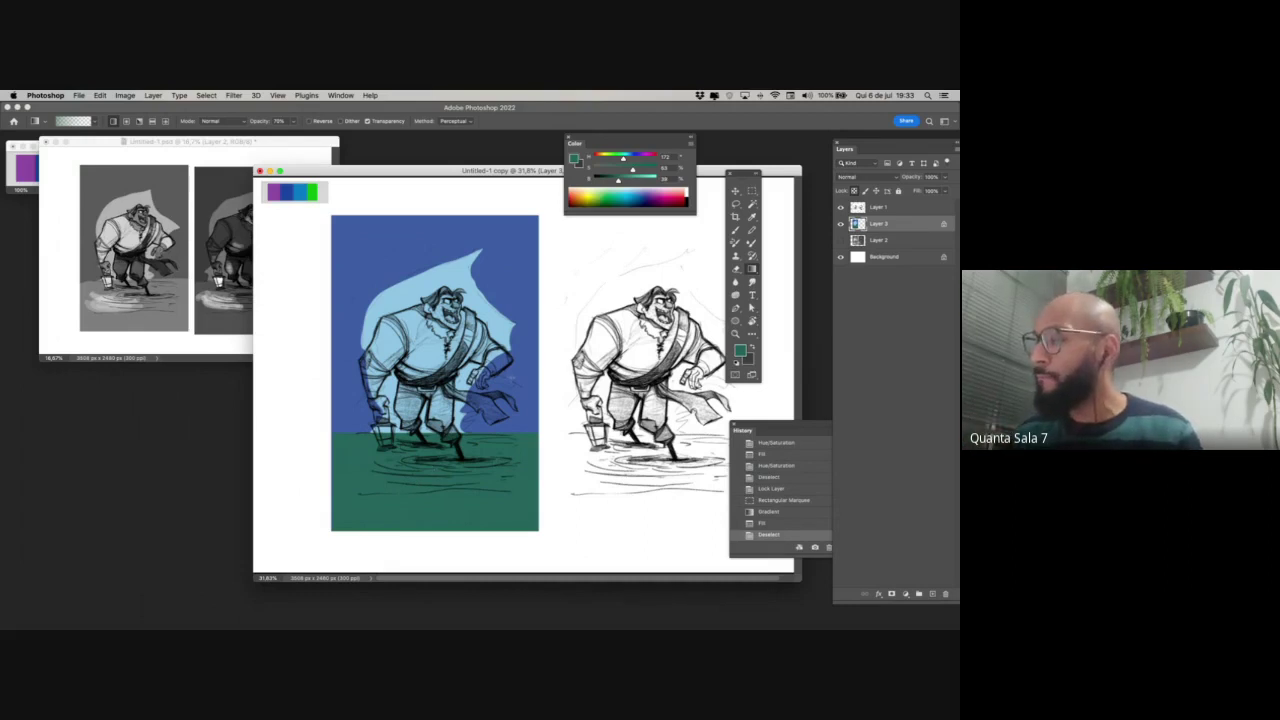
- Set the brush colour to the palette's purple and lower its saturation
{"action": "key", "text": "z"}
{"action": "left_click_drag", "start_coordinate": [459, 373], "coordinate": [460, 374]}
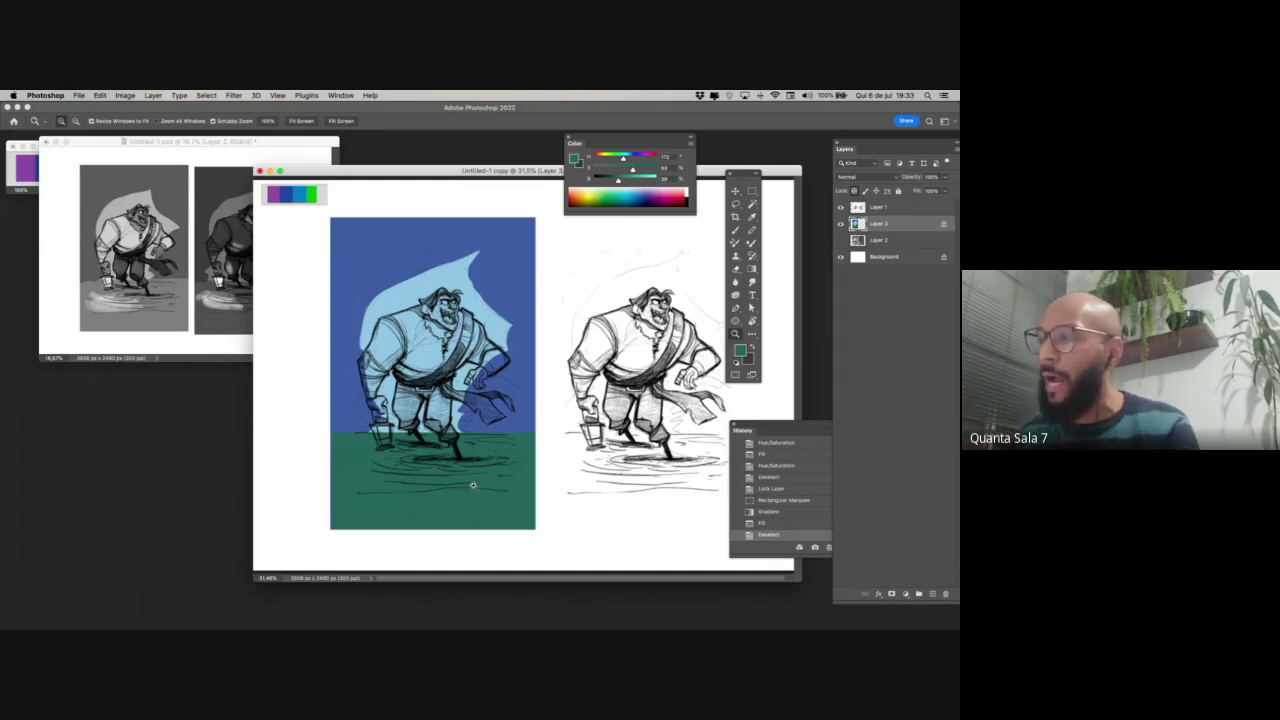
{"action": "left_click", "coordinate": [736, 229]}
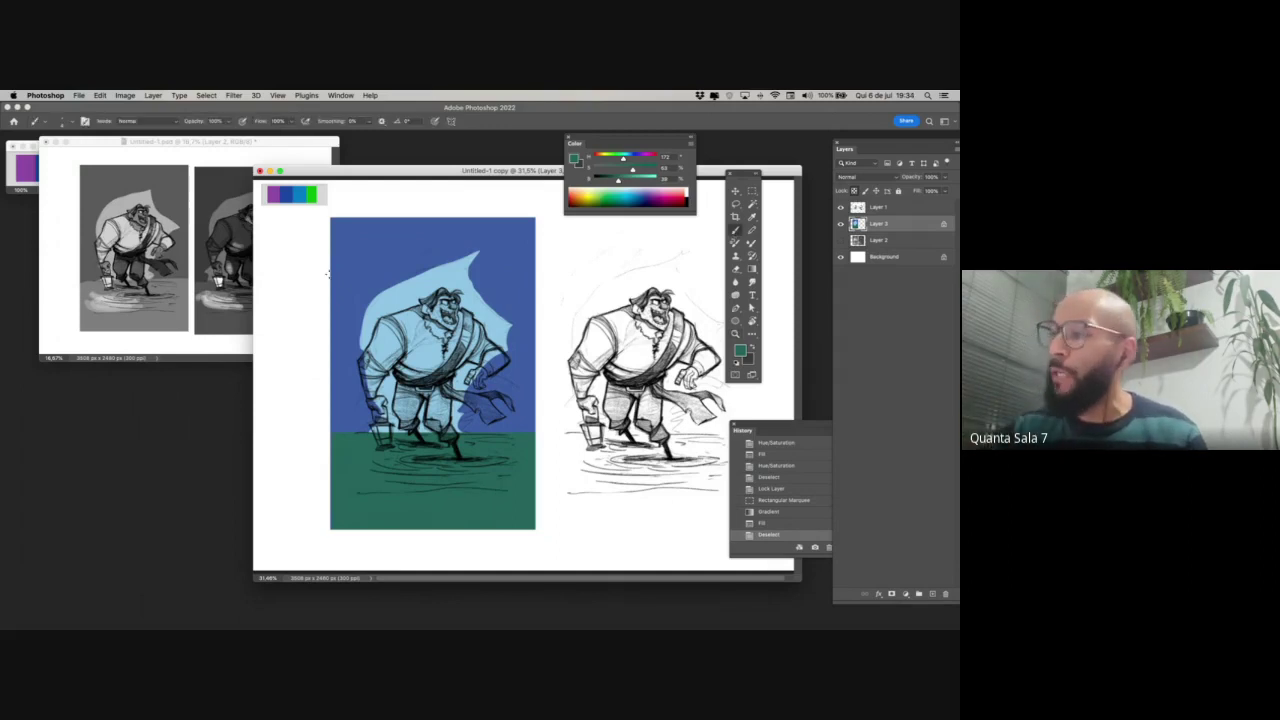
{"action": "left_click", "coordinate": [275, 191], "text": "alt"}
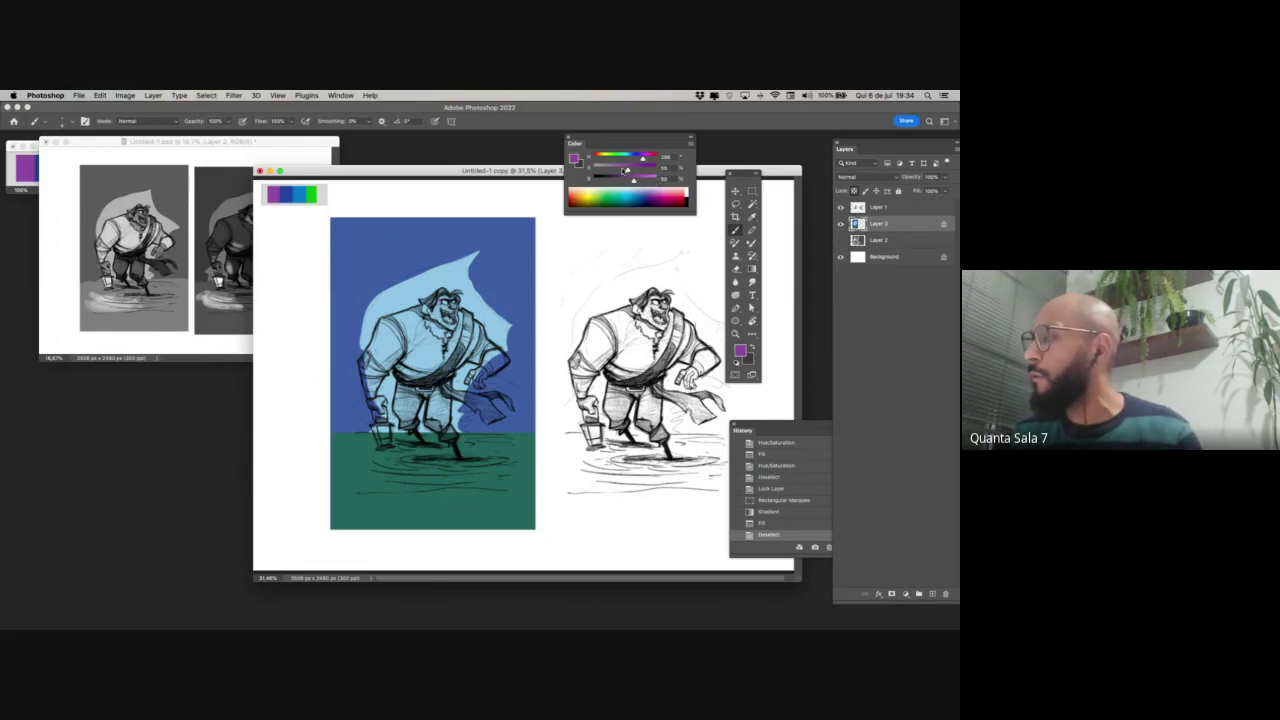
{"action": "left_click_drag", "start_coordinate": [625, 170], "coordinate": [617, 168]}
- Paint the left character's head and torso purple using a larger Hard Round Pressure Size brush
{"action": "right_click", "coordinate": [512, 300]}
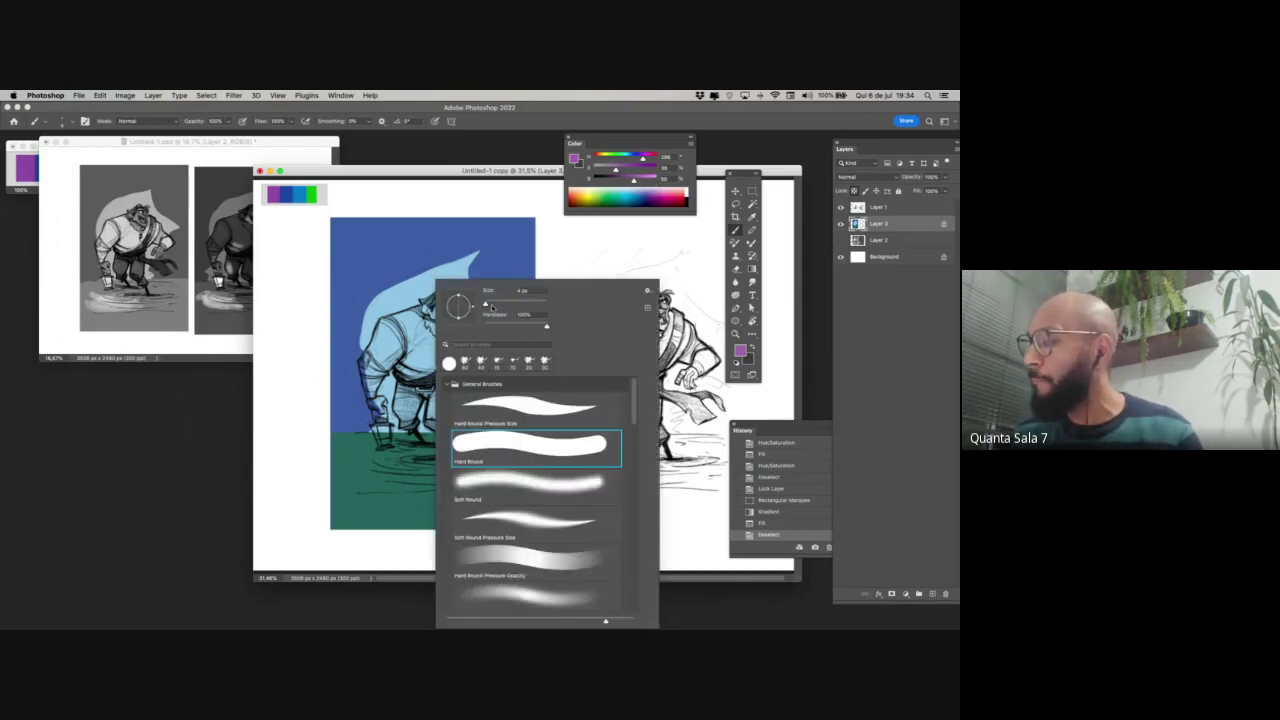
{"action": "mouse_move", "coordinate": [390, 338]}
{"action": "left_mouse_down"}
{"action": "mouse_move", "coordinate": [372, 366]}
{"action": "mouse_move", "coordinate": [392, 322]}
{"action": "mouse_move", "coordinate": [458, 292]}
{"action": "mouse_move", "coordinate": [440, 345]}
{"action": "mouse_move", "coordinate": [396, 342]}
{"action": "mouse_move", "coordinate": [463, 338]}
{"action": "mouse_move", "coordinate": [460, 364]}
{"action": "mouse_move", "coordinate": [462, 317]}
{"action": "mouse_move", "coordinate": [487, 358]}
{"action": "left_mouse_up"}
{"action": "right_click", "coordinate": [439, 322]}
{"action": "key", "text": "Escape"}
{"action": "right_click", "coordinate": [499, 310]}
{"action": "left_click", "coordinate": [556, 303]}
{"action": "key", "text": "super+space"}
- Adjust the brush size and paint the left character's bent forearm and hand in the same purple
{"action": "right_click", "coordinate": [488, 322]}
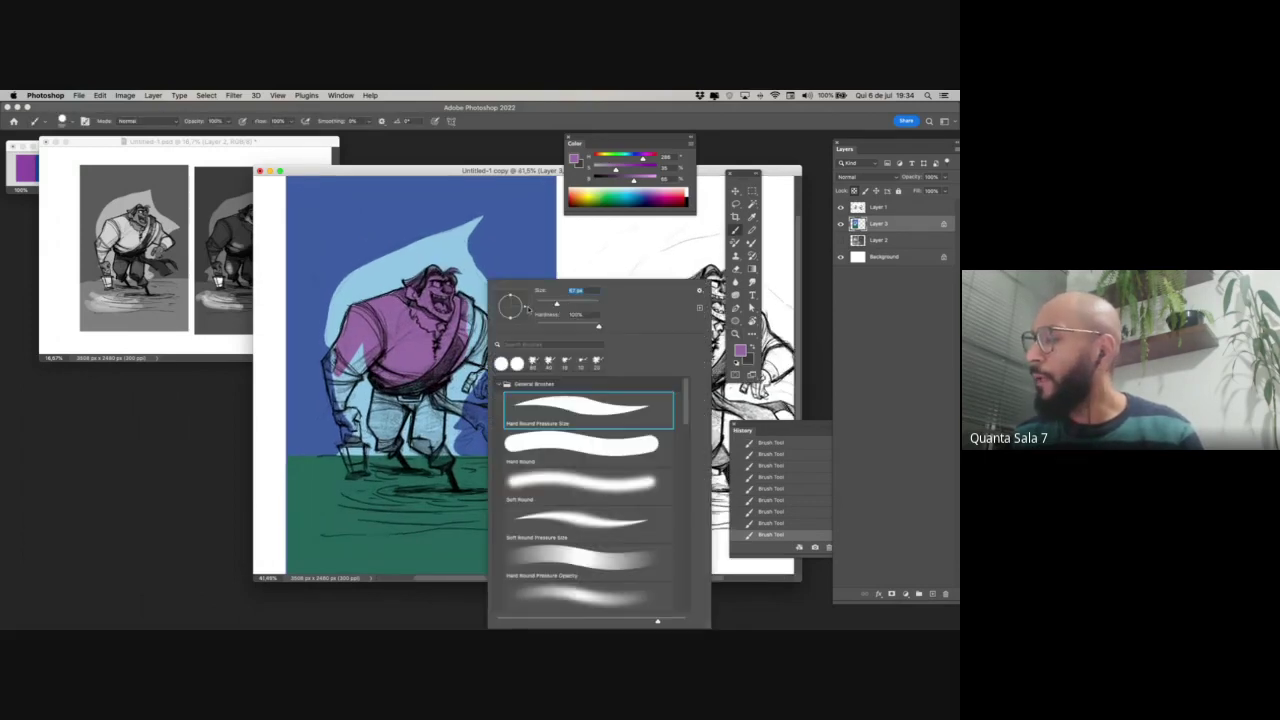
{"action": "key", "text": "Return"}
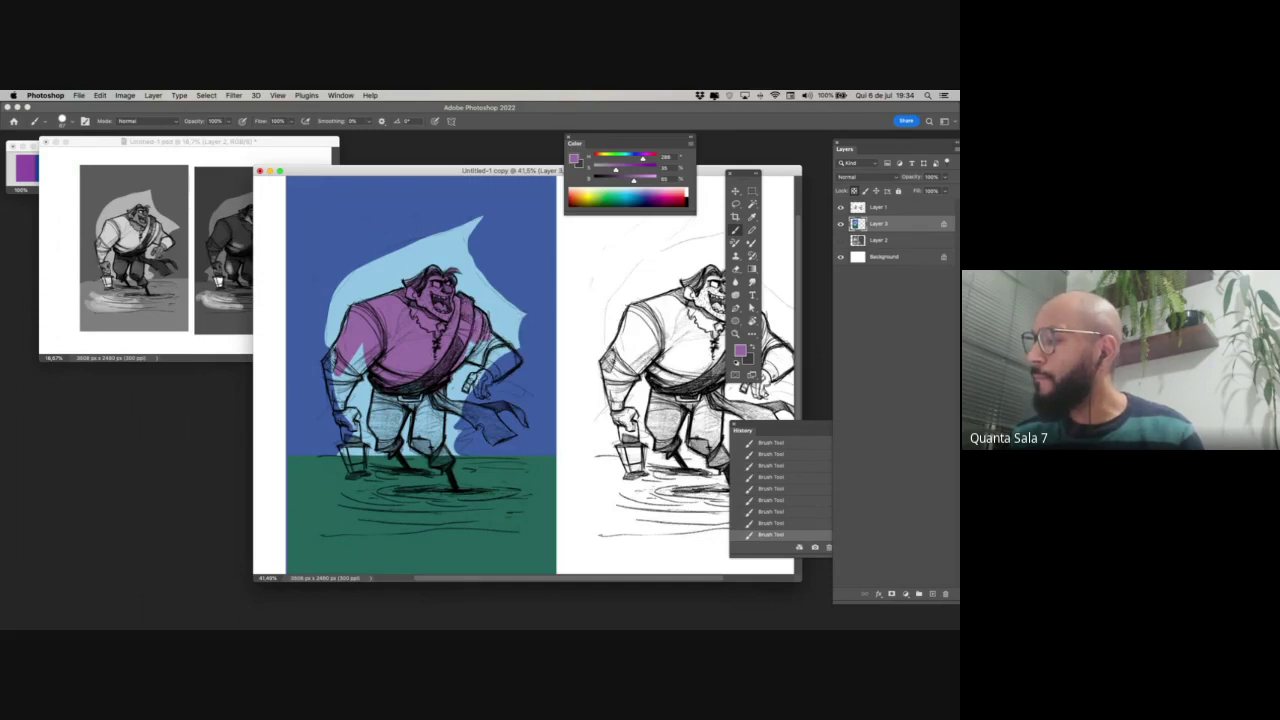
{"action": "right_click", "coordinate": [500, 370]}
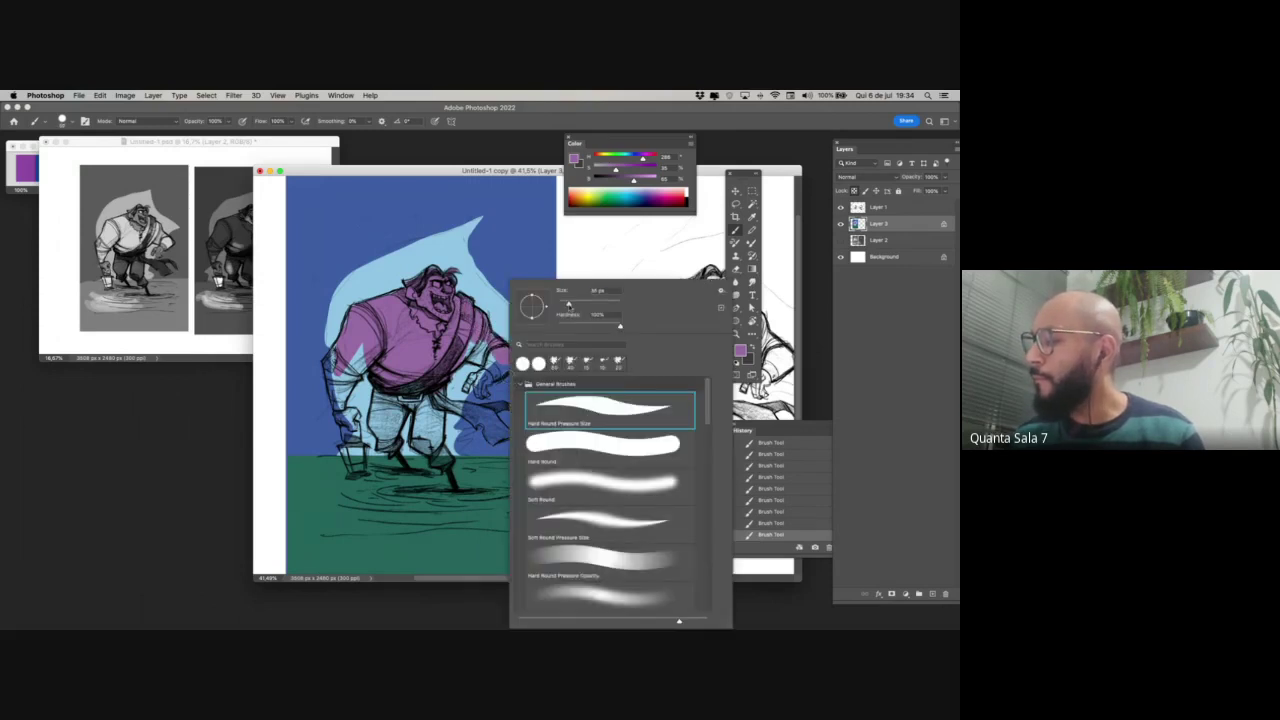
{"action": "key", "text": "Return"}
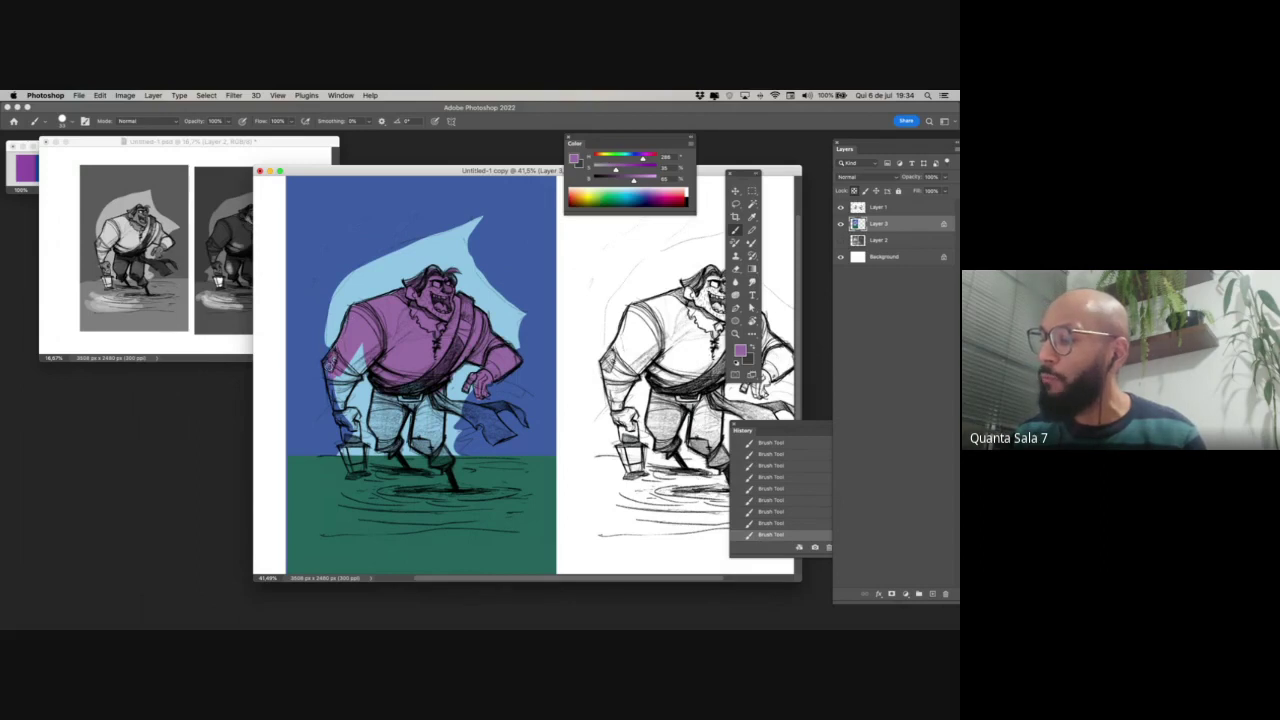
- Paint the left character's bucket-holding arm, trousers and flowing sash in the same purple
{"action": "mouse_move", "coordinate": [328, 364]}
{"action": "left_mouse_down"}
{"action": "mouse_move", "coordinate": [338, 406]}
{"action": "mouse_move", "coordinate": [352, 358]}
{"action": "mouse_move", "coordinate": [355, 376]}
{"action": "mouse_move", "coordinate": [363, 365]}
{"action": "mouse_move", "coordinate": [376, 430]}
{"action": "mouse_move", "coordinate": [404, 386]}
{"action": "mouse_move", "coordinate": [400, 440]}
{"action": "mouse_move", "coordinate": [388, 412]}
{"action": "mouse_move", "coordinate": [380, 448]}
{"action": "left_mouse_up"}
{"action": "mouse_move", "coordinate": [412, 380]}
{"action": "left_mouse_down"}
{"action": "mouse_move", "coordinate": [426, 446]}
{"action": "mouse_move", "coordinate": [436, 398]}
{"action": "mouse_move", "coordinate": [442, 450]}
{"action": "mouse_move", "coordinate": [428, 446]}
{"action": "mouse_move", "coordinate": [446, 458]}
{"action": "left_mouse_up"}
{"action": "mouse_move", "coordinate": [448, 404]}
{"action": "left_mouse_down"}
{"action": "mouse_move", "coordinate": [495, 422]}
{"action": "mouse_move", "coordinate": [465, 415]}
{"action": "mouse_move", "coordinate": [504, 444]}
{"action": "mouse_move", "coordinate": [489, 408]}
{"action": "left_mouse_up"}
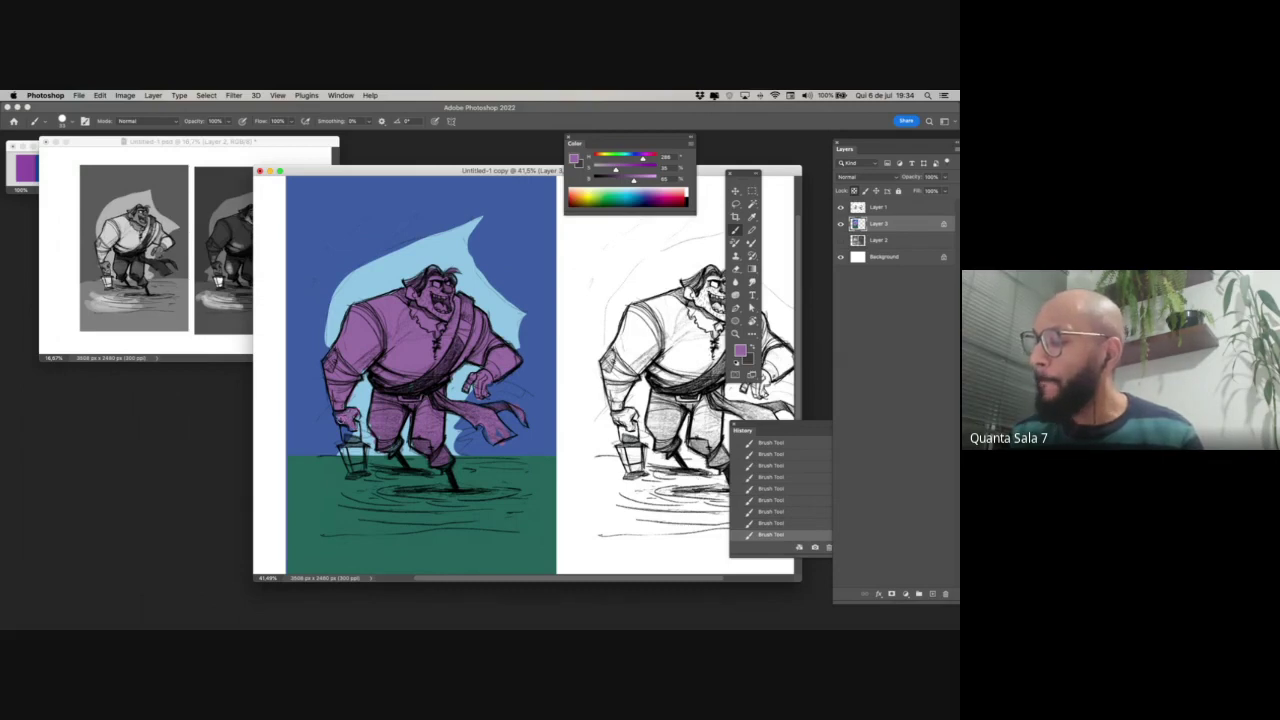
{"action": "key", "text": "z"}
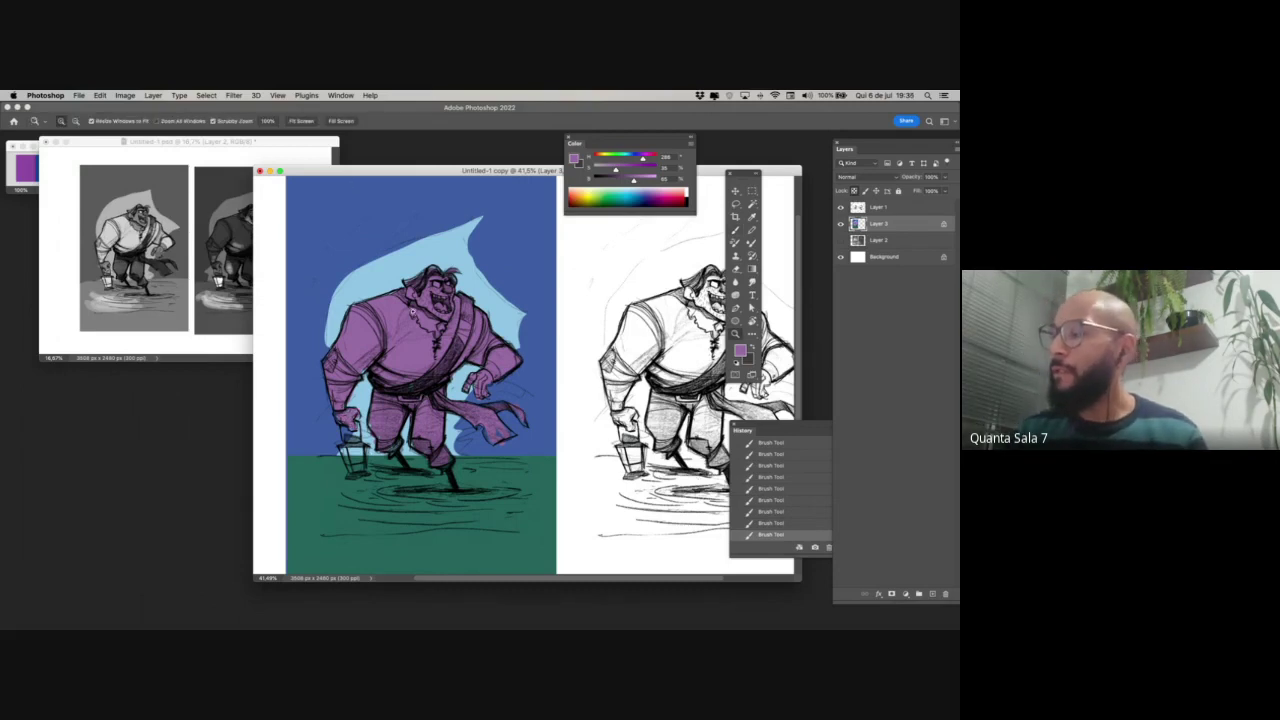
- Move the grey tonal studies window so both studies stay visible beside the colour document
{"action": "left_click_drag", "start_coordinate": [238, 146], "coordinate": [172, 366]}
{"action": "left_click", "coordinate": [427, 367]}
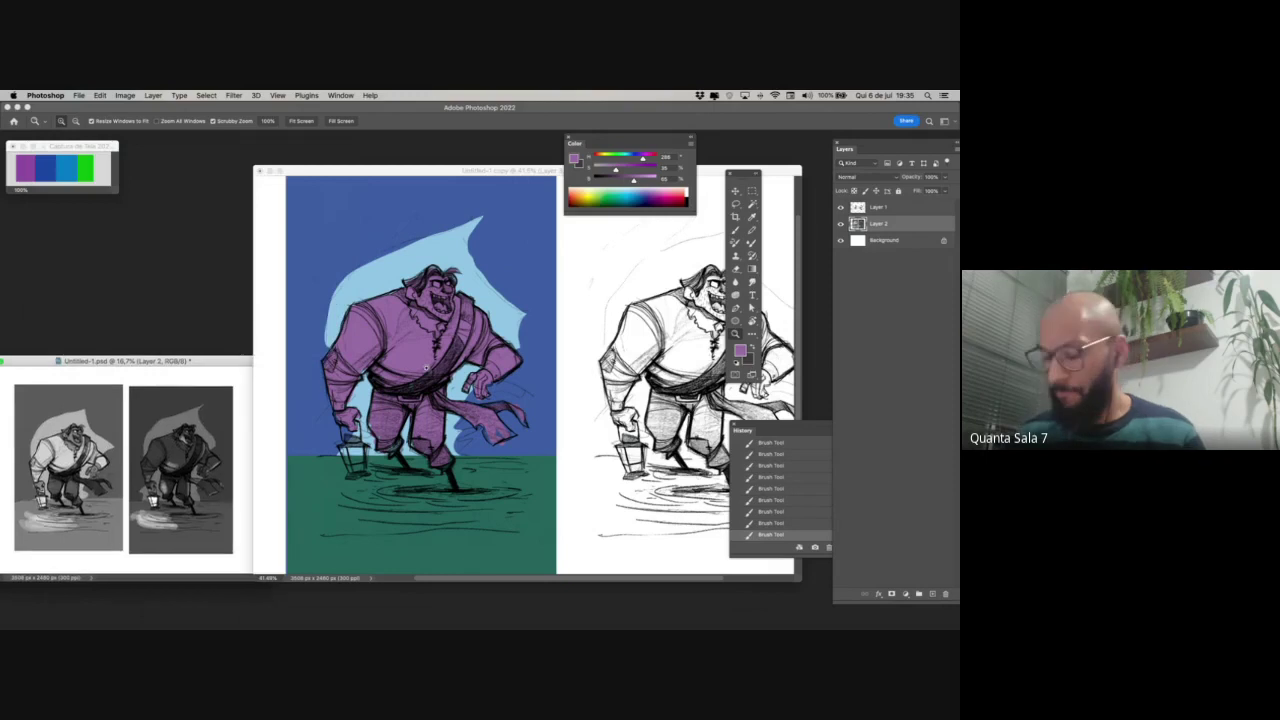
- Paint the left character's bucket in the bright green sampled from the palette
{"action": "key", "text": "b"}
{"action": "left_click_drag", "start_coordinate": [444, 420], "coordinate": [443, 406]}
{"action": "scroll", "coordinate": [443, 405], "scroll_direction": "down", "scroll_amount": 2}
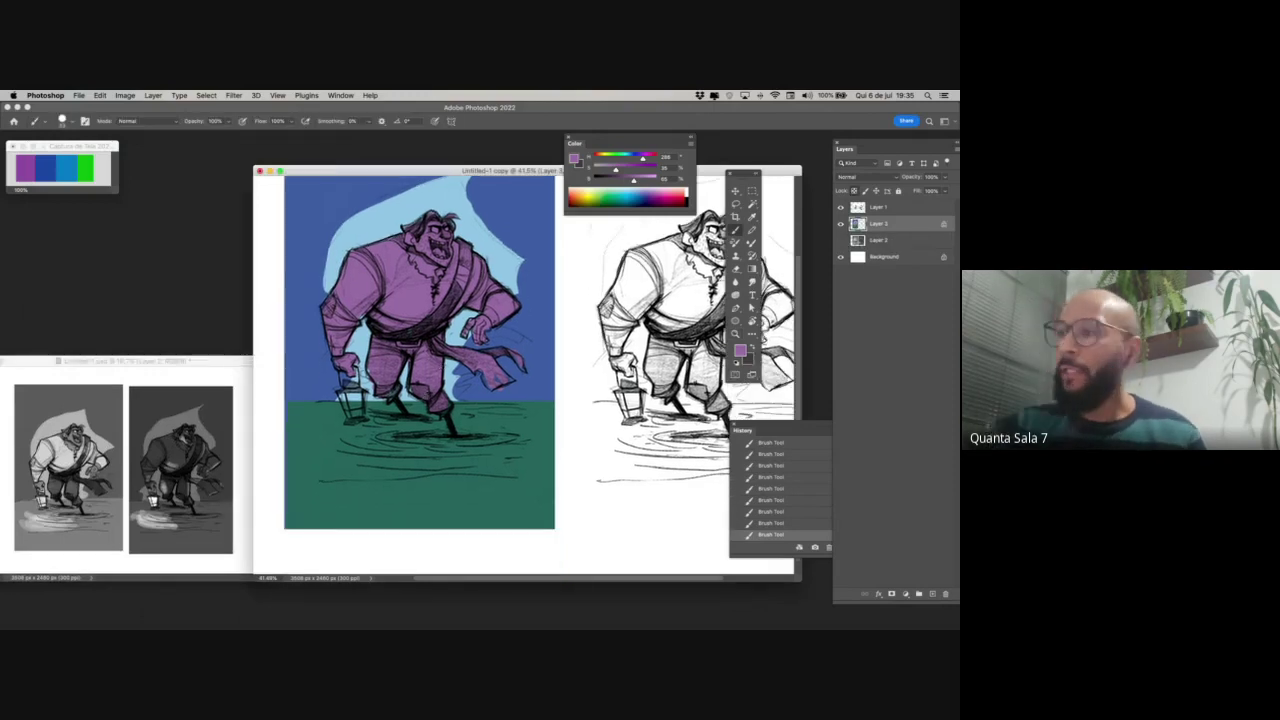
{"action": "left_click", "coordinate": [82, 166], "text": "alt"}
{"action": "mouse_move", "coordinate": [346, 400]}
{"action": "left_mouse_down"}
{"action": "mouse_move", "coordinate": [350, 418]}
{"action": "mouse_move", "coordinate": [358, 402]}
{"action": "left_mouse_up"}
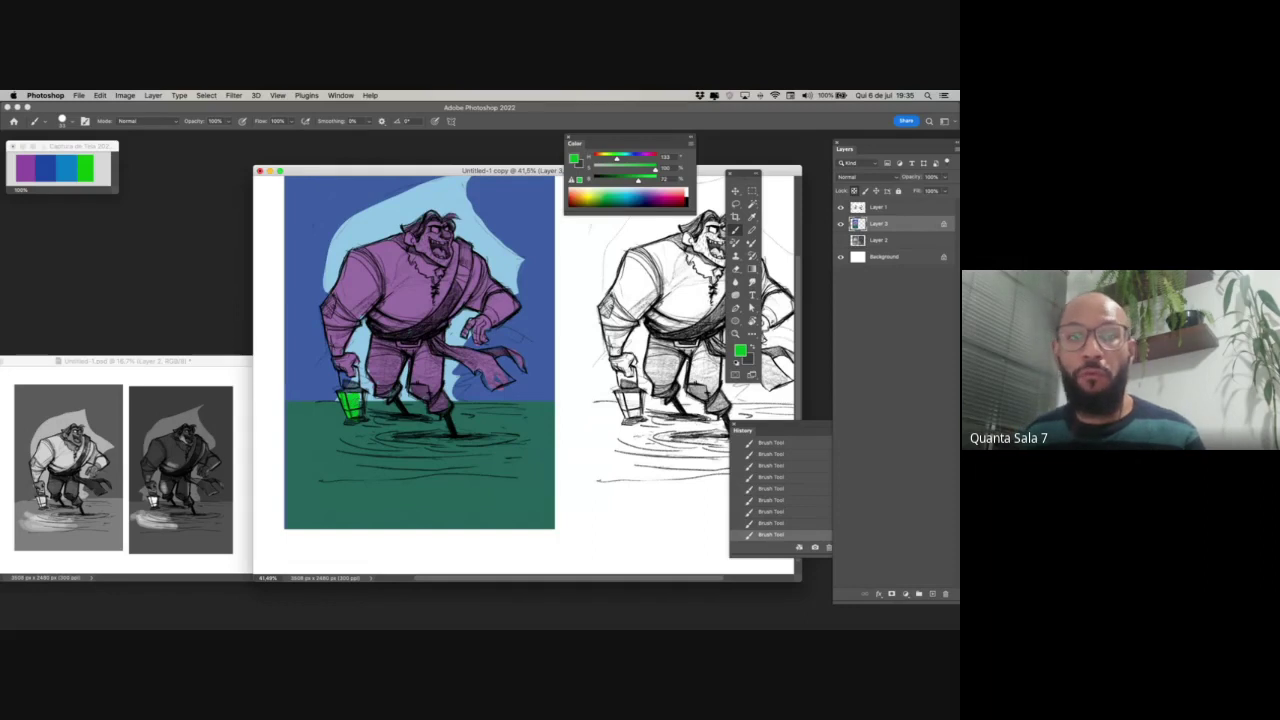
- Reposition the colour study's document window slightly higher in the workspace
{"action": "key", "text": "super+Tab"}
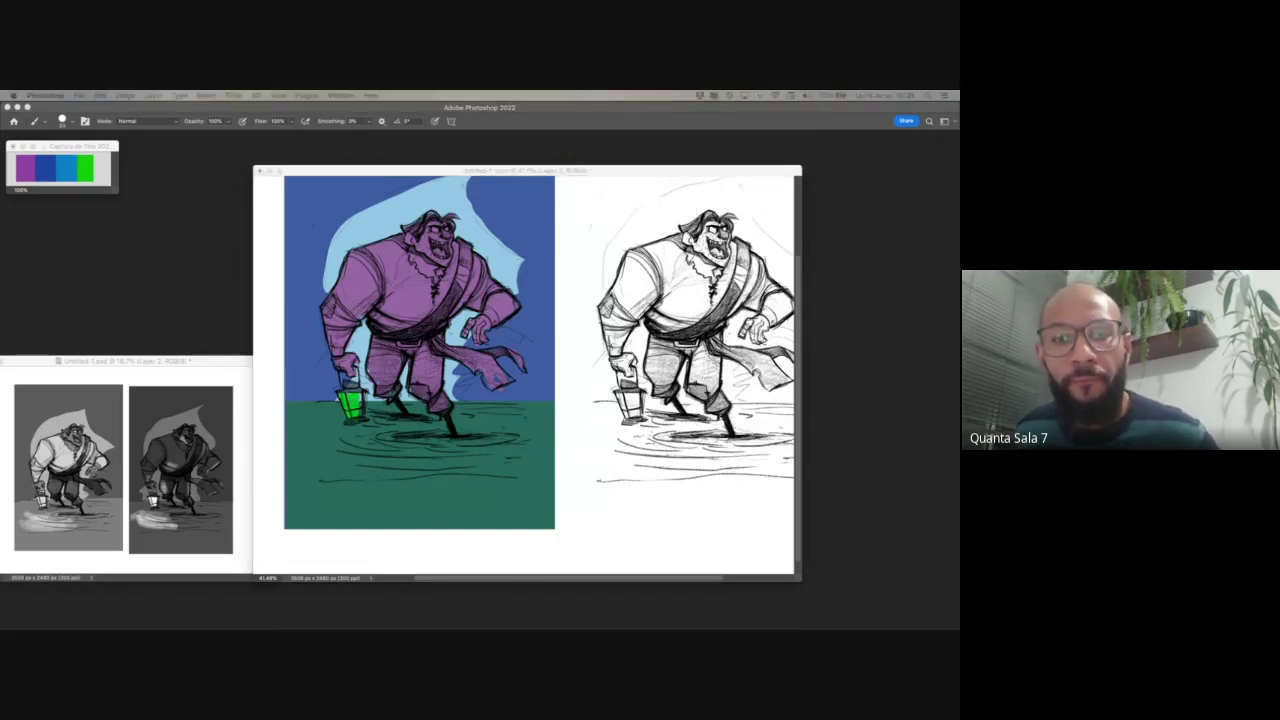
{"action": "key", "text": "super+Tab"}
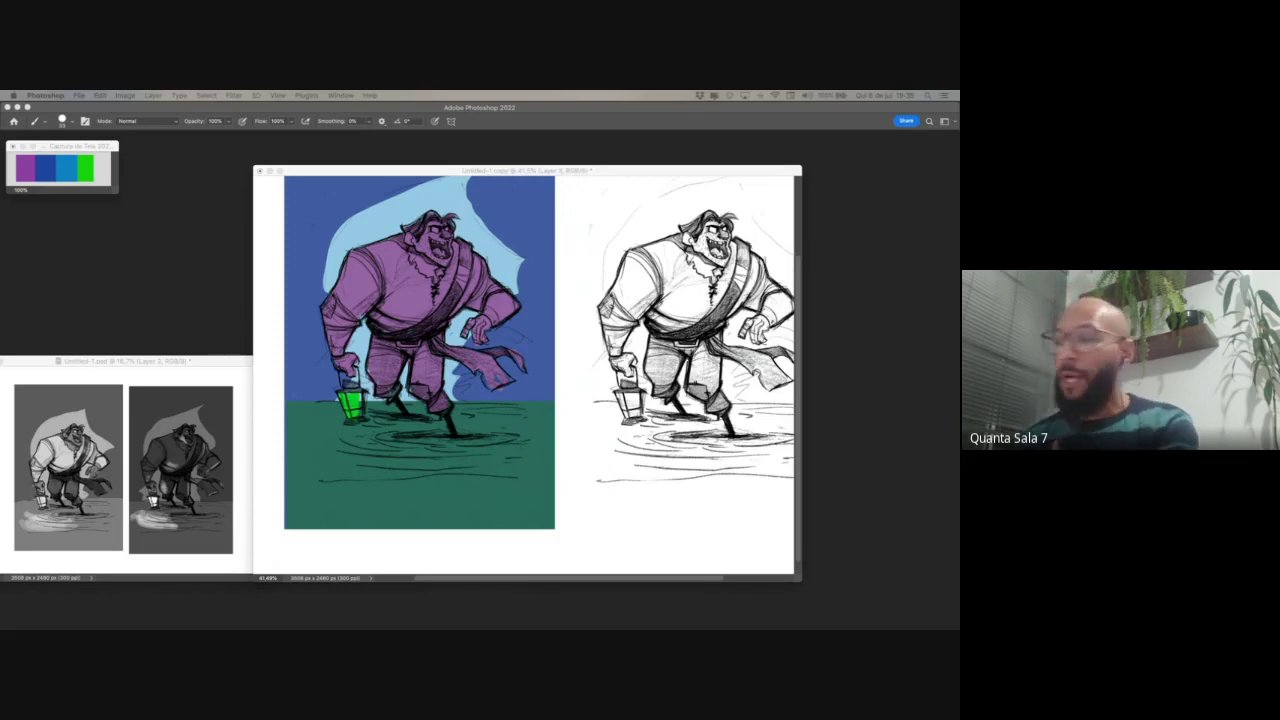
{"action": "key", "text": "super+Tab"}
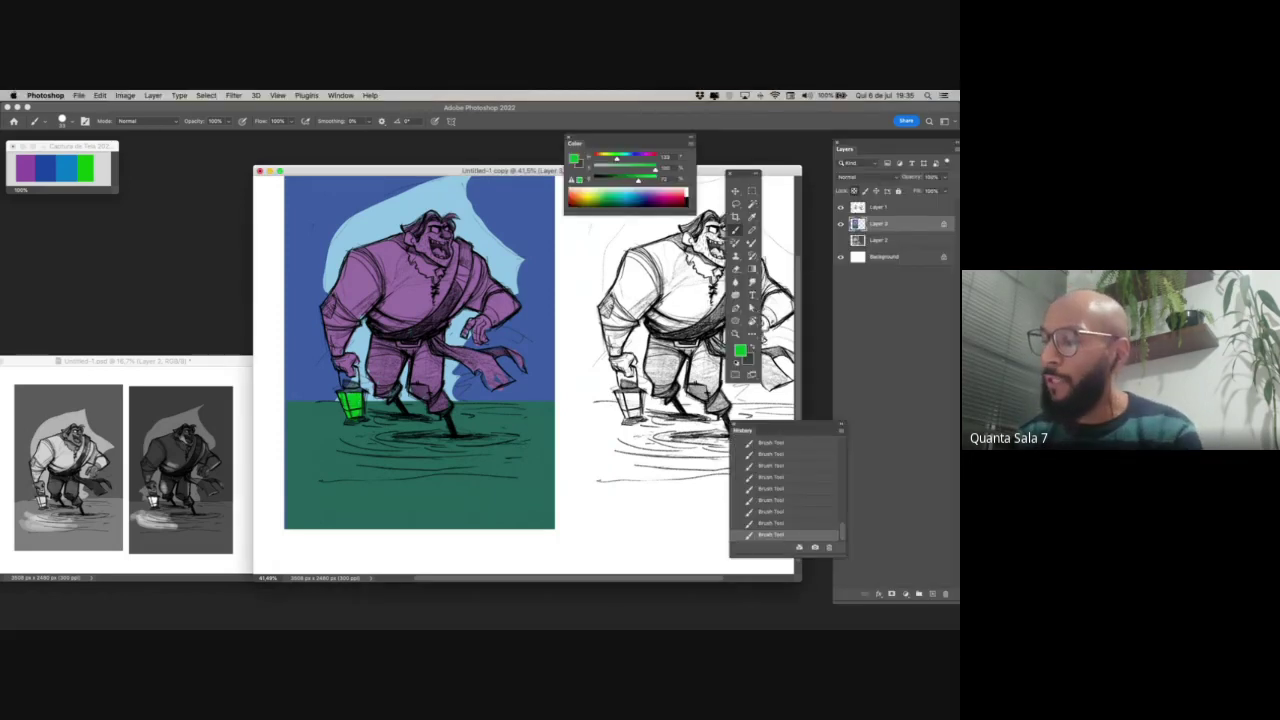
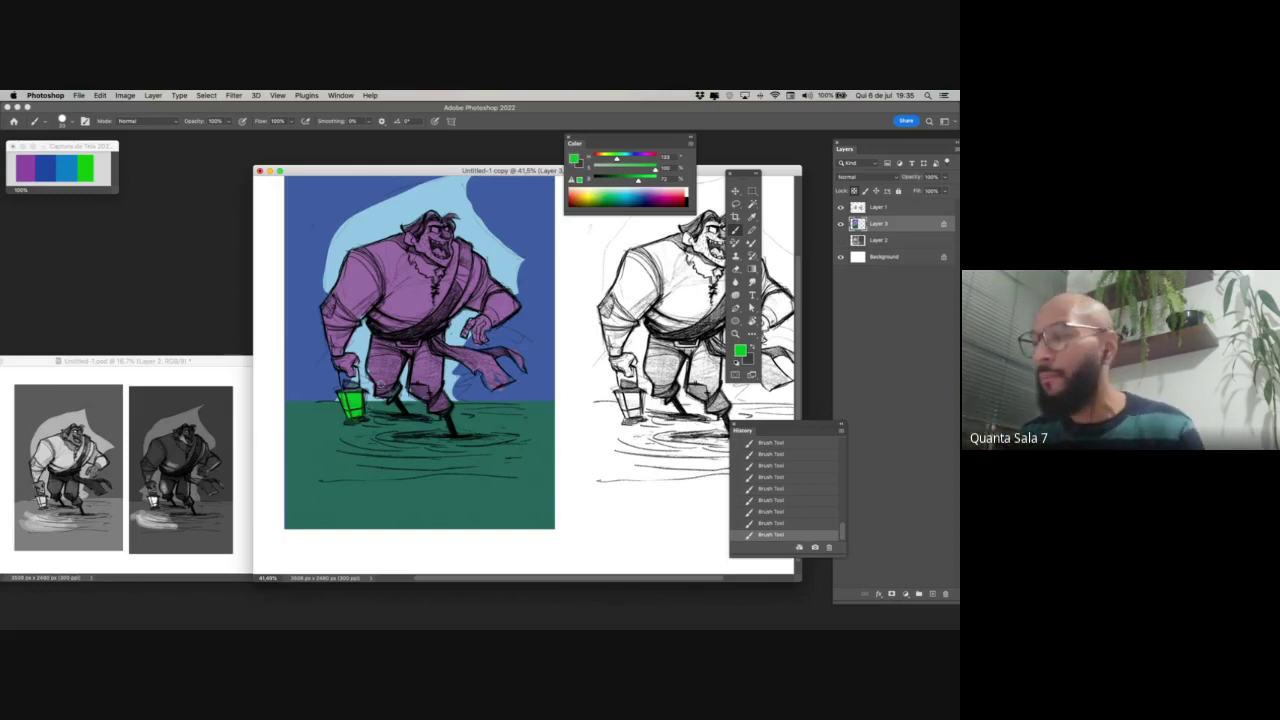
{"action": "left_click", "coordinate": [411, 293], "text": "alt"}
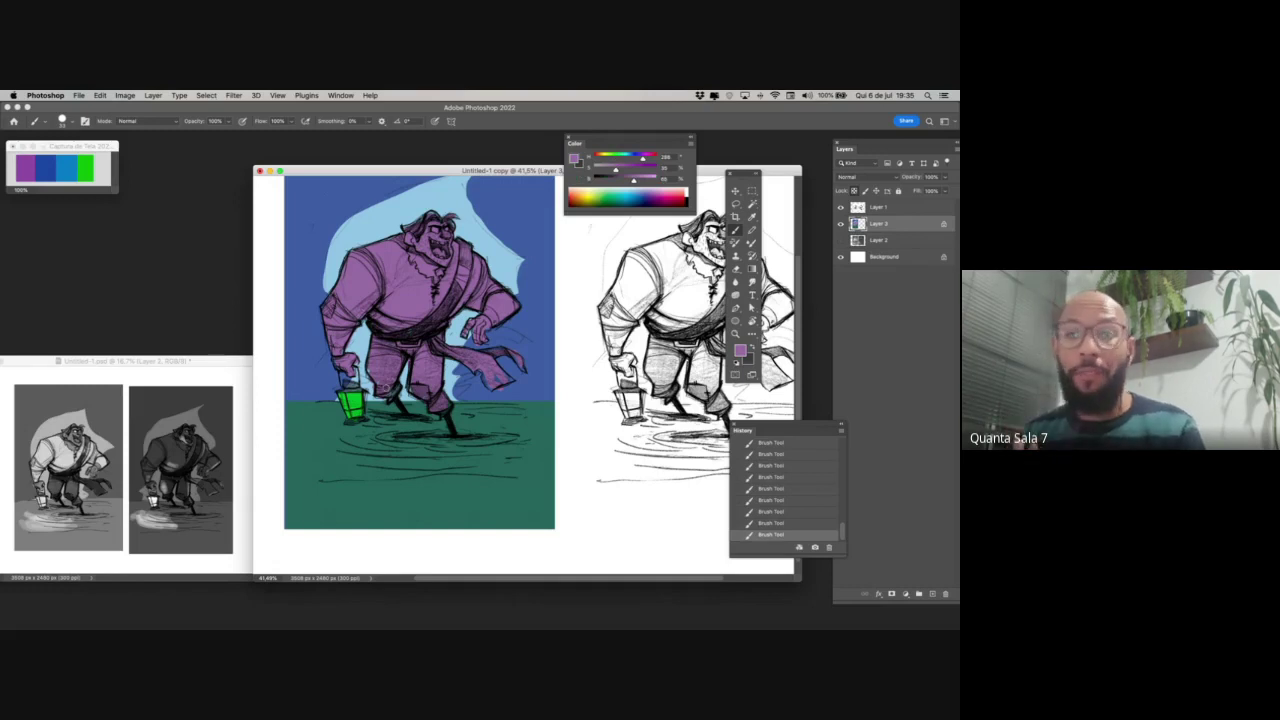
{"action": "left_click_drag", "start_coordinate": [415, 175], "coordinate": [401, 151]}
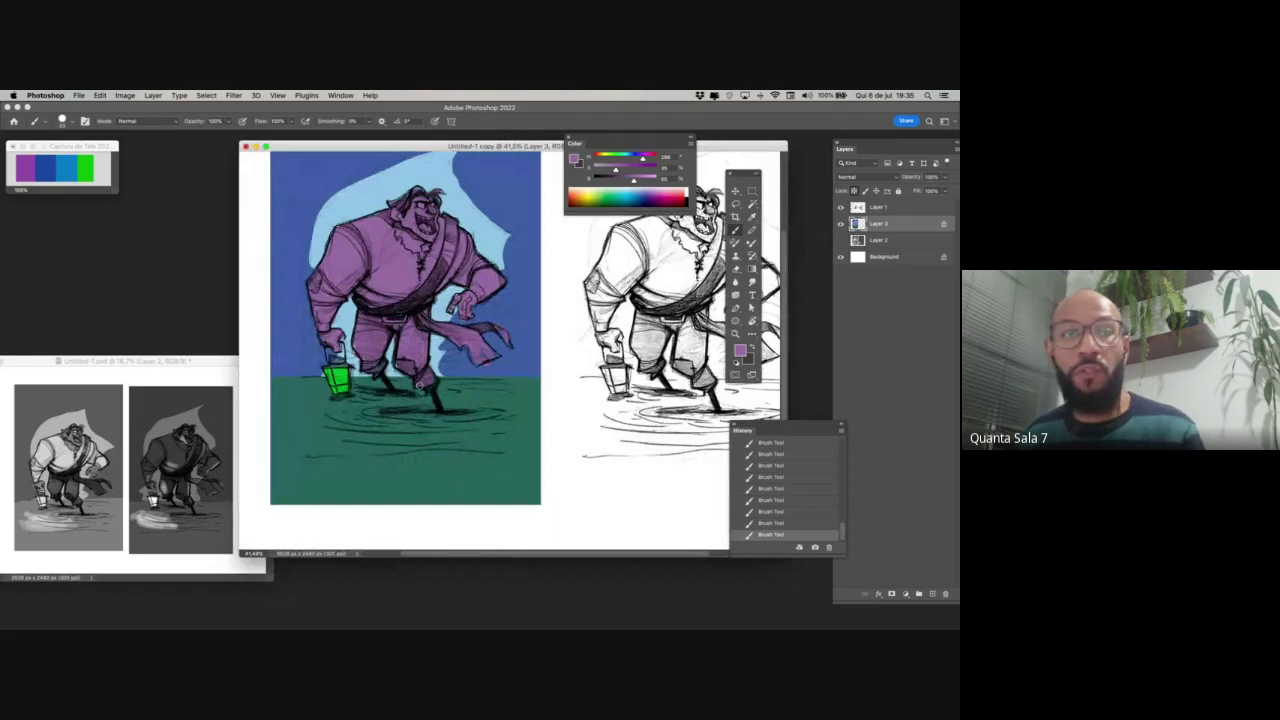
{"action": "mouse_move", "coordinate": [3, 625]}
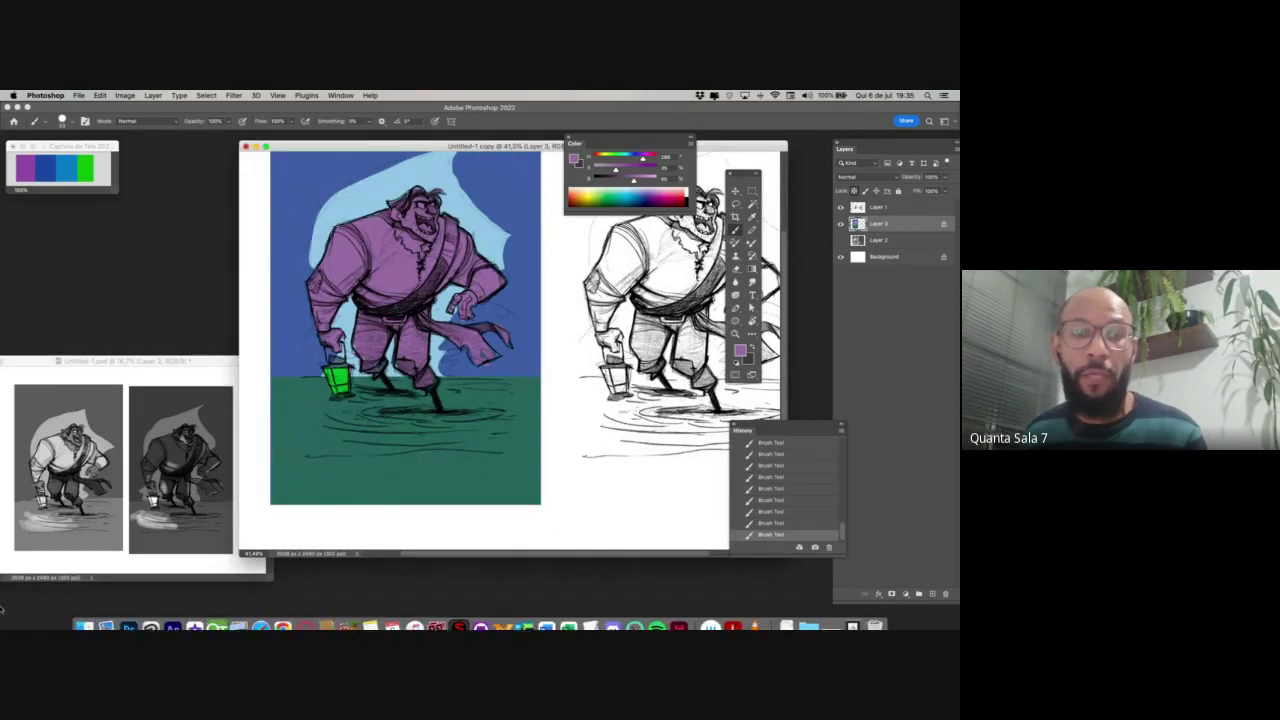
{"action": "key", "text": "super+Tab"}
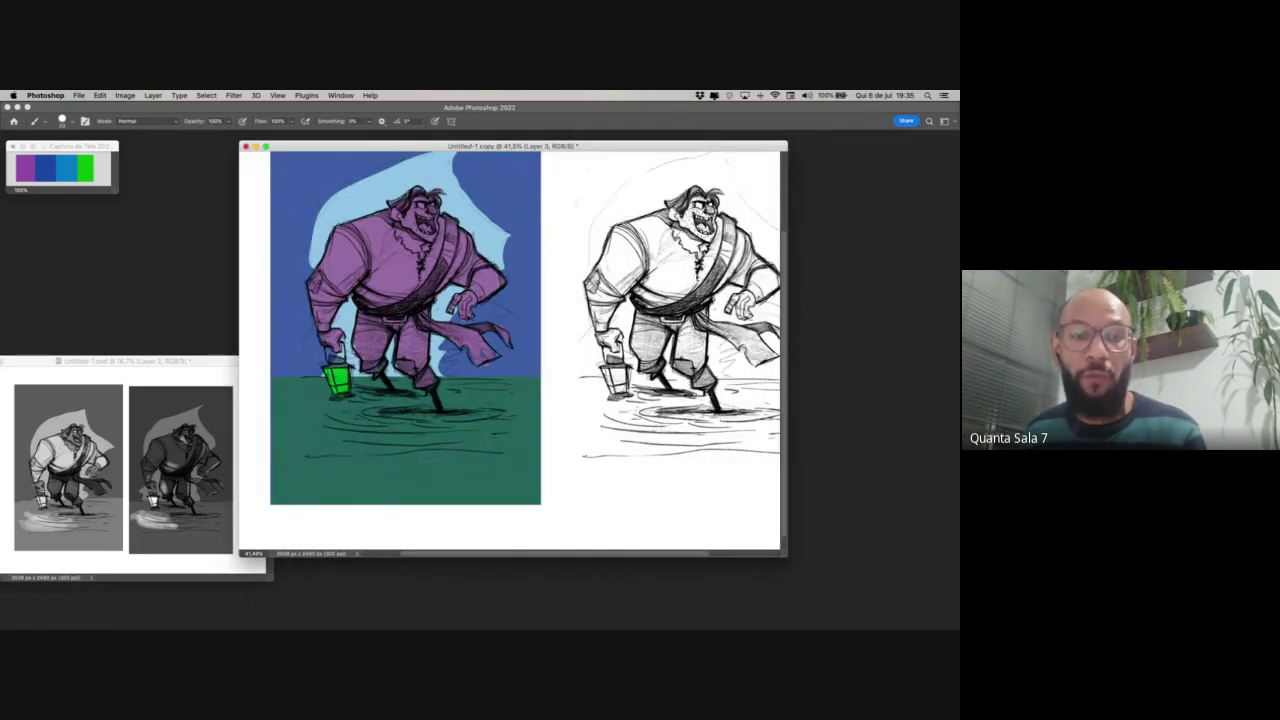
{"action": "left_click", "coordinate": [673, 429]}
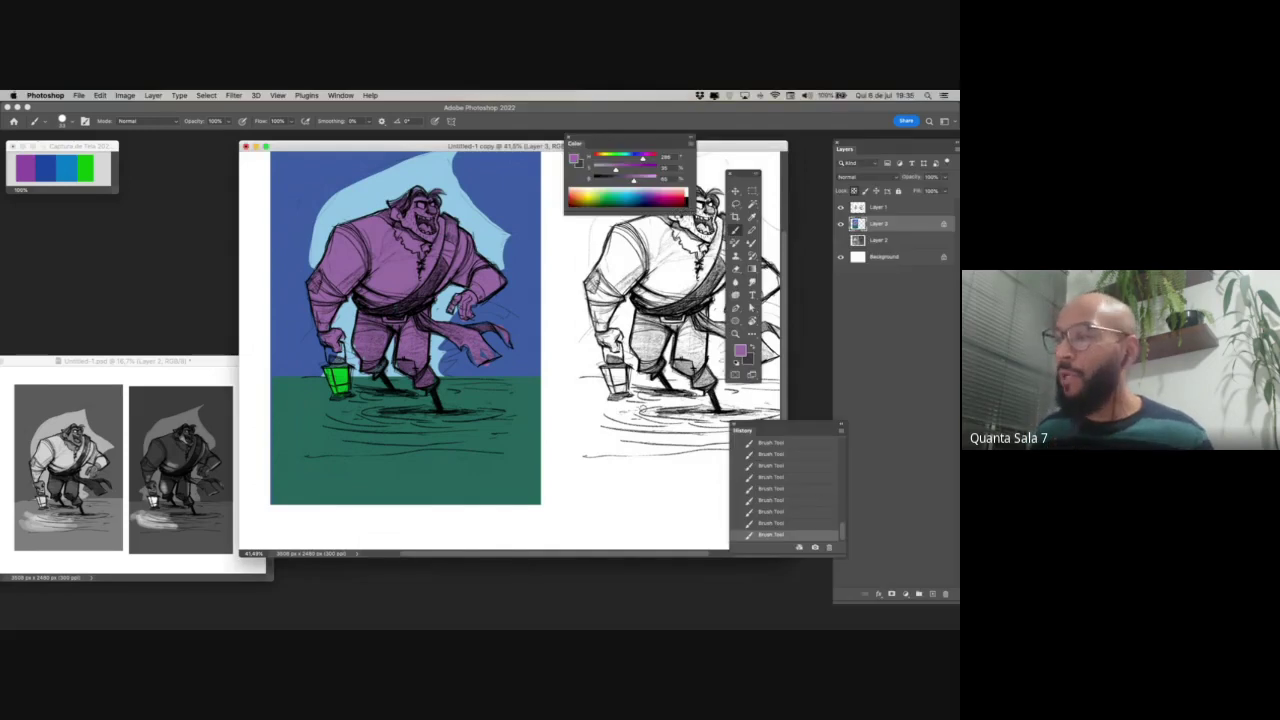
- Mix a blue-violet by brushing the palette's lighter blue at 30% opacity over the purple shirt with a larger brush and sampling the blend
{"action": "left_click", "coordinate": [67, 169], "text": "alt"}
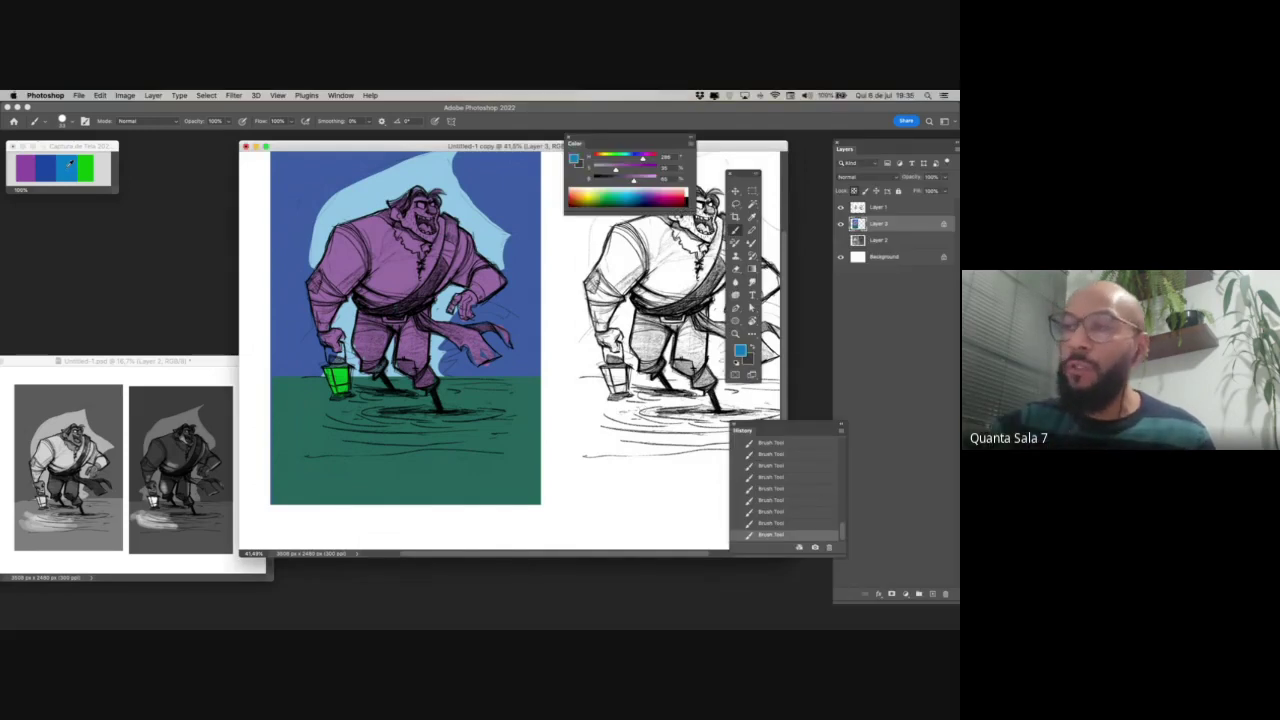
{"action": "right_click", "coordinate": [398, 256]}
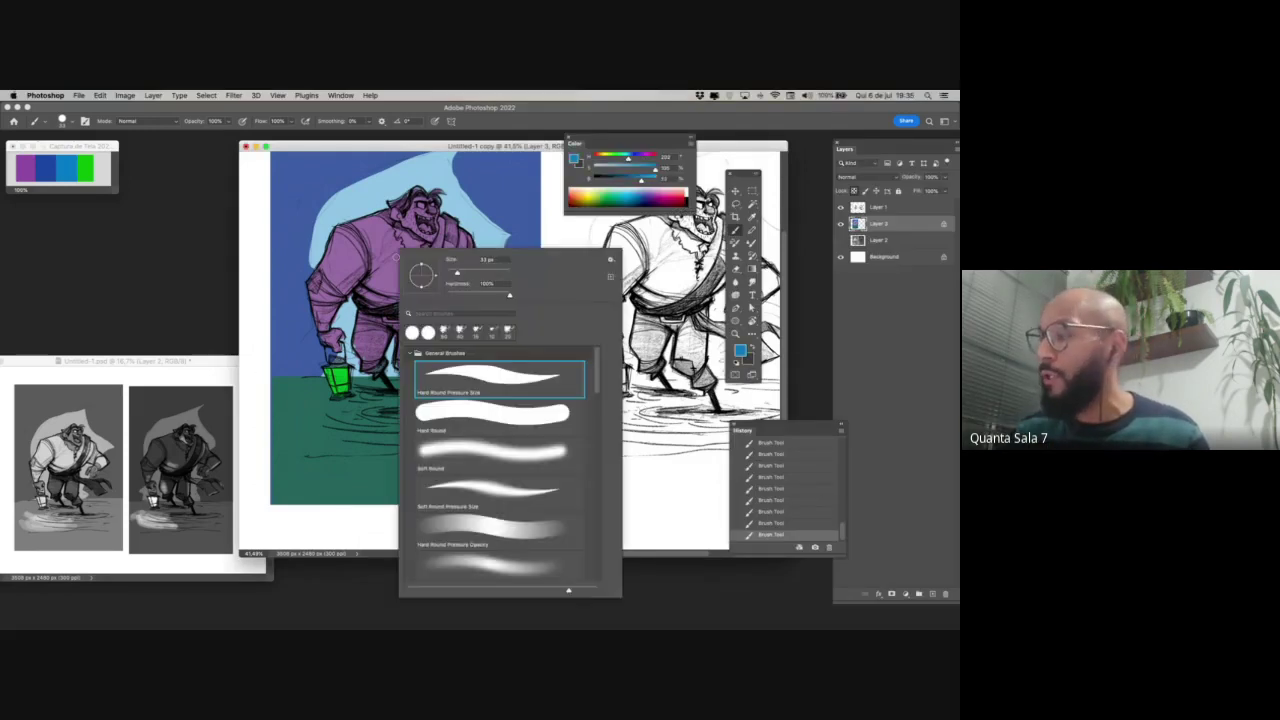
{"action": "left_click", "coordinate": [463, 273]}
{"action": "left_click", "coordinate": [379, 231]}
{"action": "left_click_drag", "start_coordinate": [386, 264], "coordinate": [383, 239]}
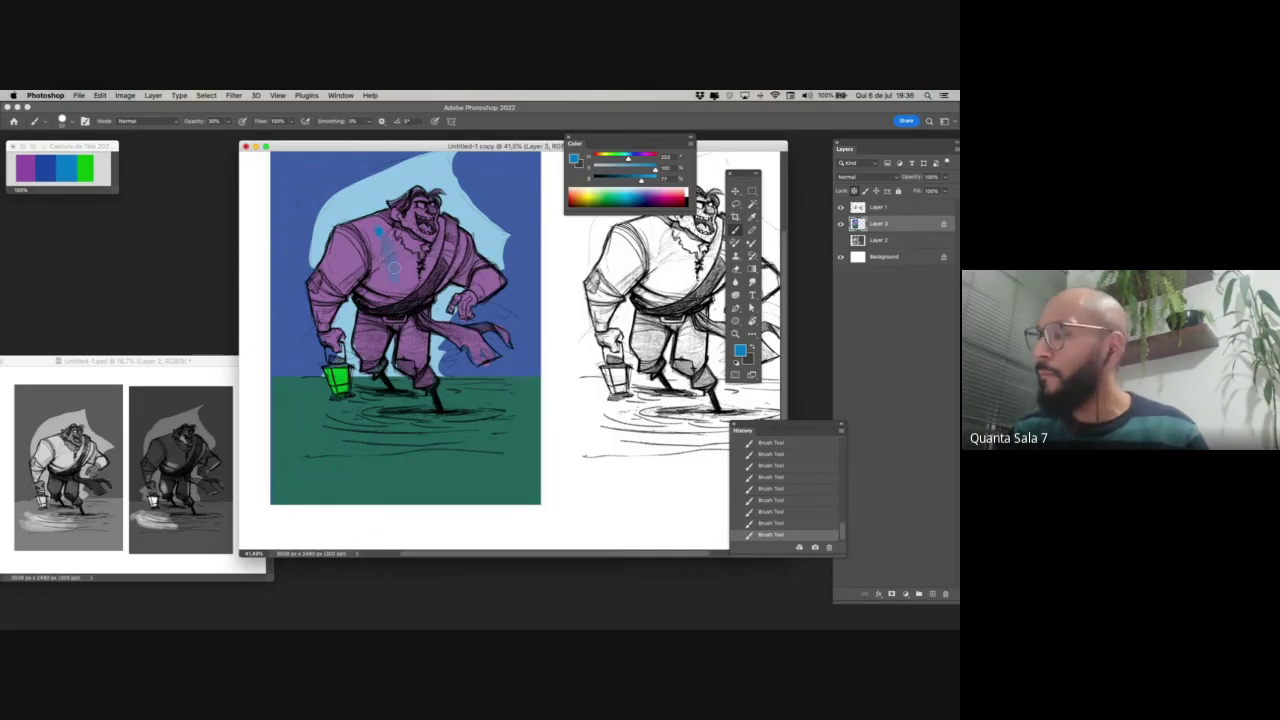
{"action": "left_click", "coordinate": [394, 259], "text": "alt"}
- Paint the left character's shirt and sleeves in the sampled blue-violet at 100% opacity
{"action": "key", "text": "0"}
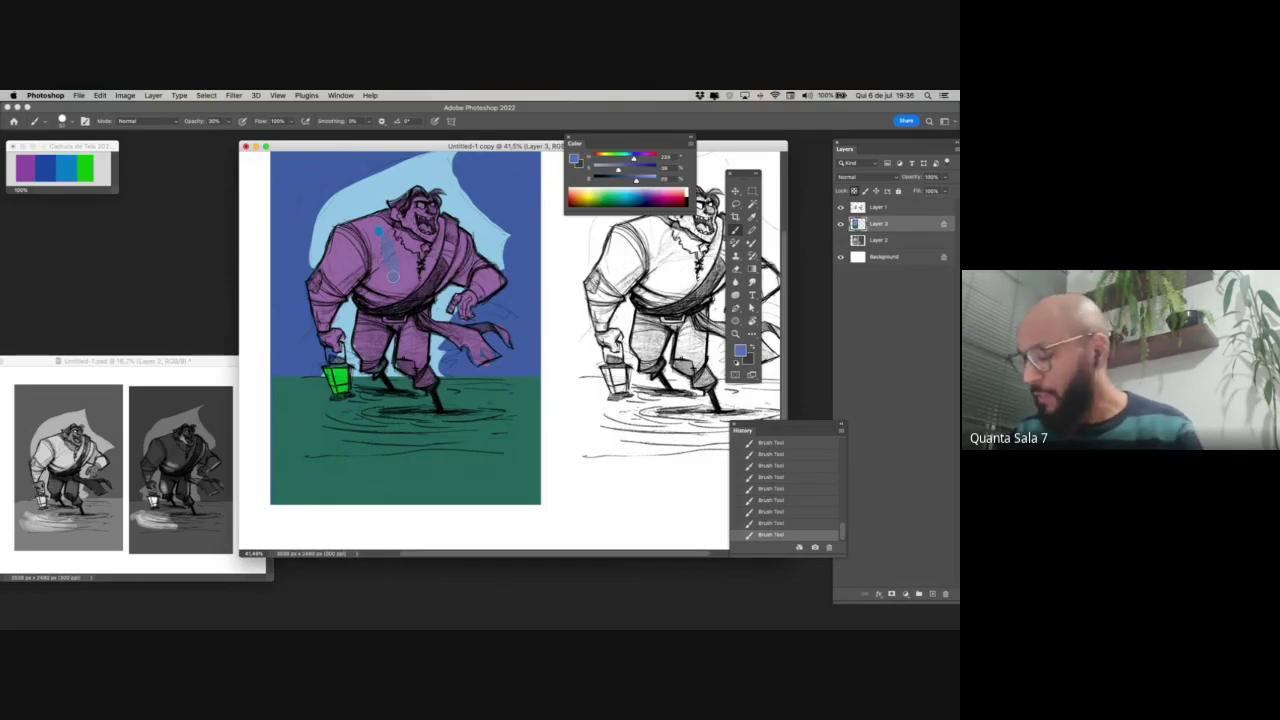
{"action": "mouse_move", "coordinate": [393, 277]}
{"action": "left_mouse_down"}
{"action": "mouse_move", "coordinate": [377, 227]}
{"action": "mouse_move", "coordinate": [378, 290]}
{"action": "mouse_move", "coordinate": [393, 247]}
{"action": "mouse_move", "coordinate": [364, 278]}
{"action": "left_mouse_up"}
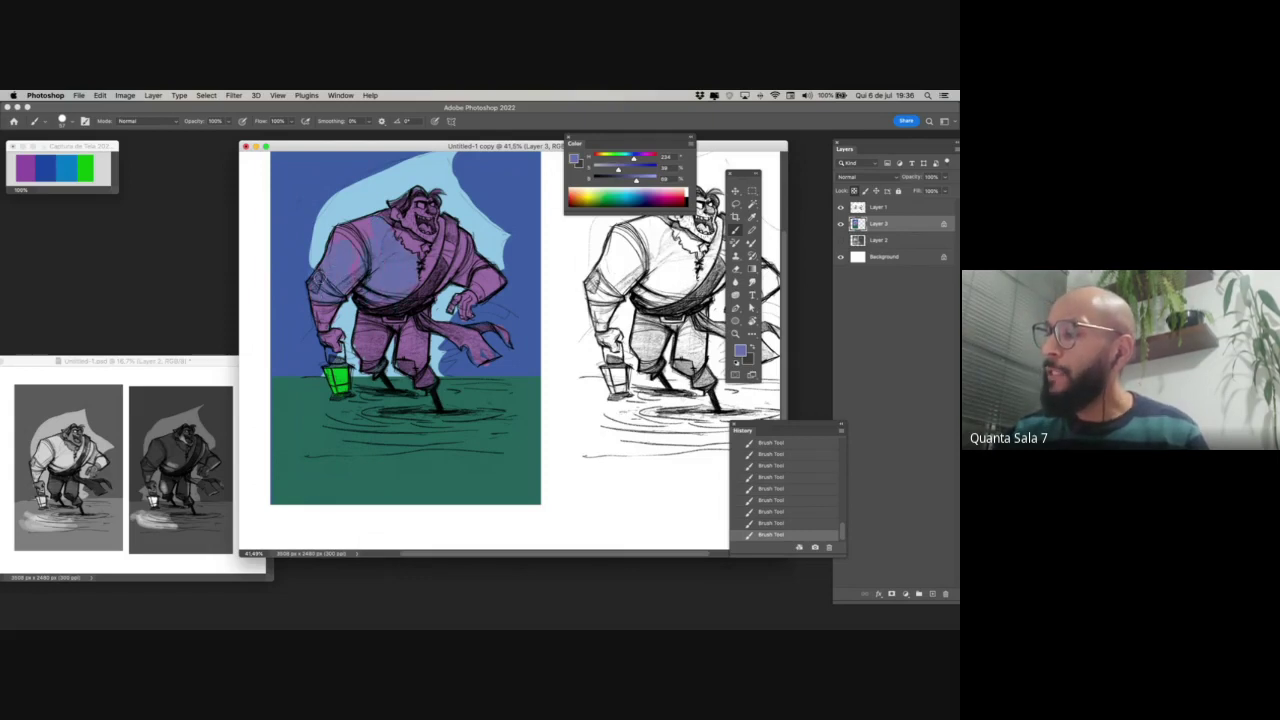
{"action": "mouse_move", "coordinate": [337, 228]}
{"action": "left_mouse_down"}
{"action": "mouse_move", "coordinate": [352, 228]}
{"action": "mouse_move", "coordinate": [353, 280]}
{"action": "left_mouse_up"}
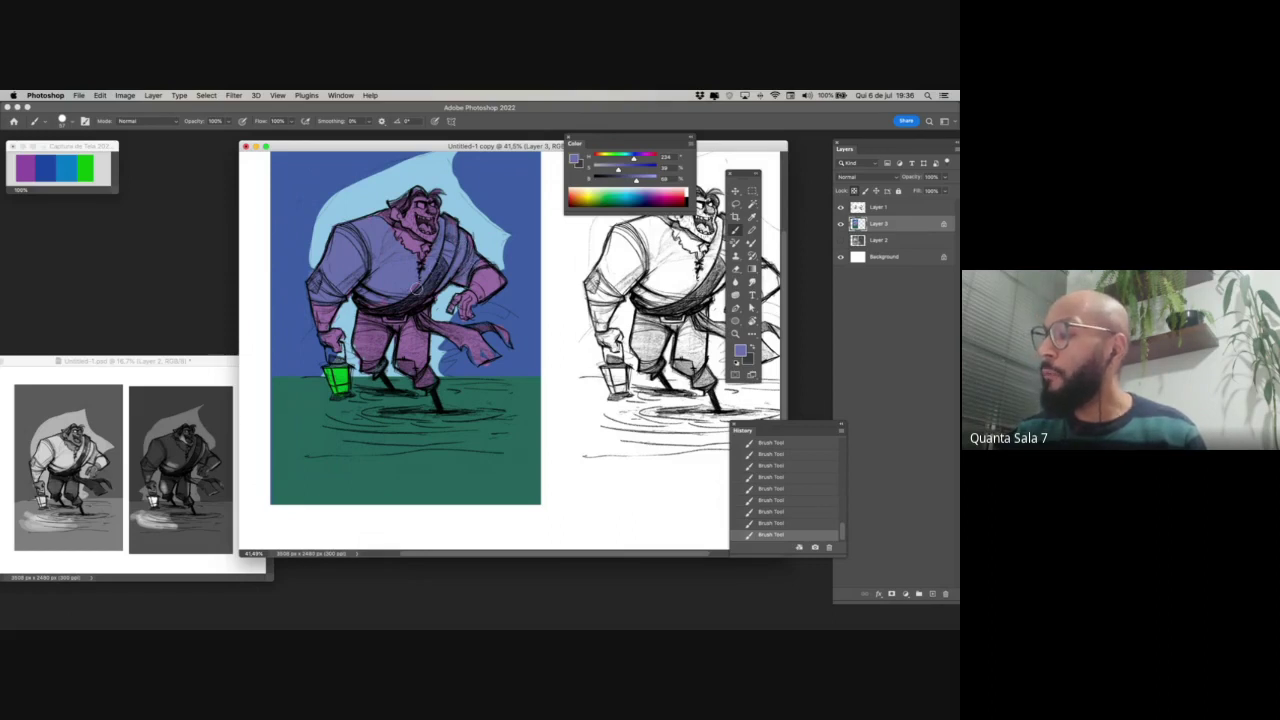
- Darken the palette's purple, blend it over the chest strap at 50% opacity, and paint the strap with the sampled mix at 100% opacity
{"action": "scroll", "coordinate": [389, 300], "scroll_direction": "up", "scroll_amount": 2}
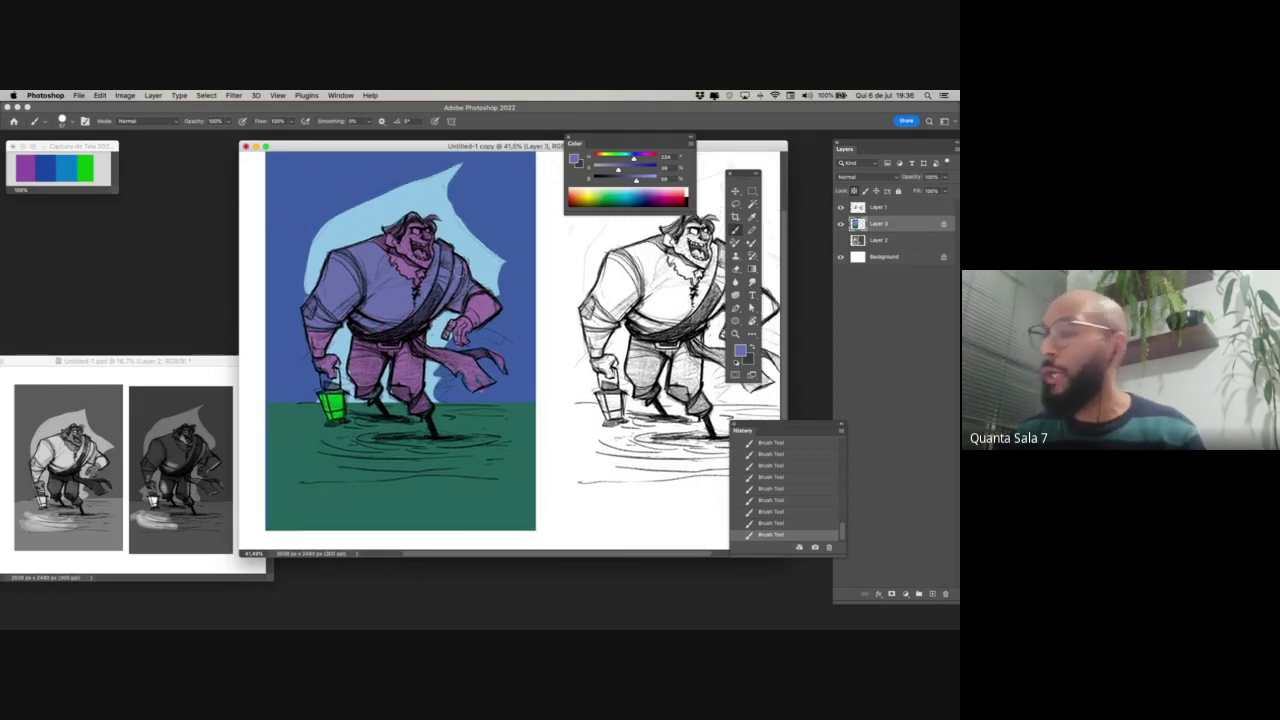
{"action": "left_click", "coordinate": [33, 169], "text": "alt"}
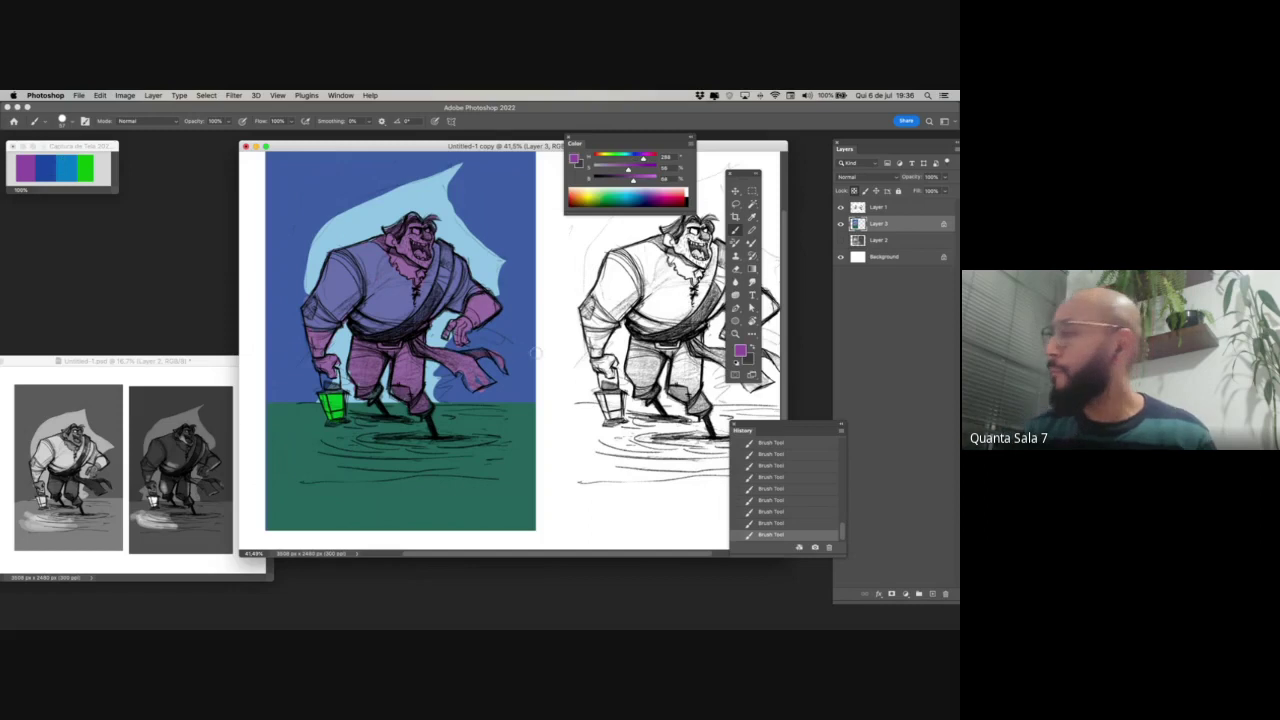
{"action": "left_click", "coordinate": [621, 181]}
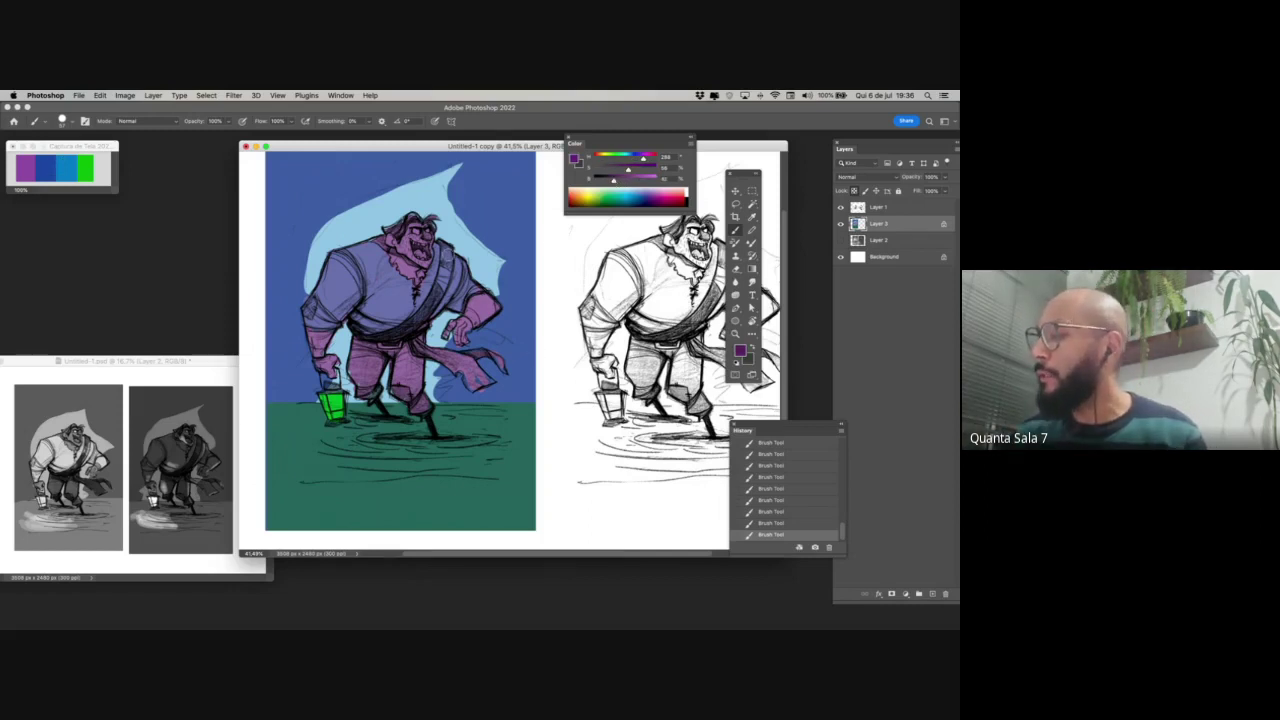
{"action": "key", "text": "super+z"}
{"action": "key", "text": "5"}
{"action": "mouse_move", "coordinate": [445, 251]}
{"action": "left_mouse_down"}
{"action": "mouse_move", "coordinate": [438, 296]}
{"action": "mouse_move", "coordinate": [445, 247]}
{"action": "left_mouse_up"}
{"action": "left_click", "coordinate": [443, 270], "text": "alt"}
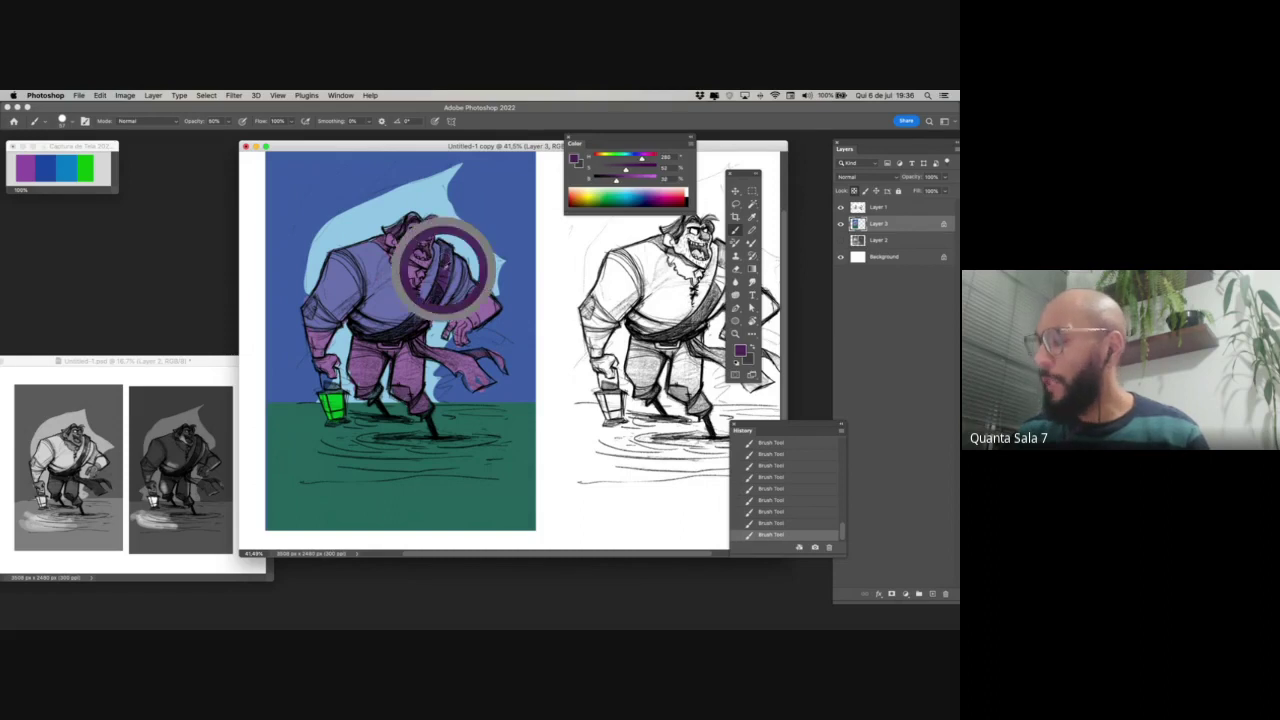
{"action": "key", "text": "0"}
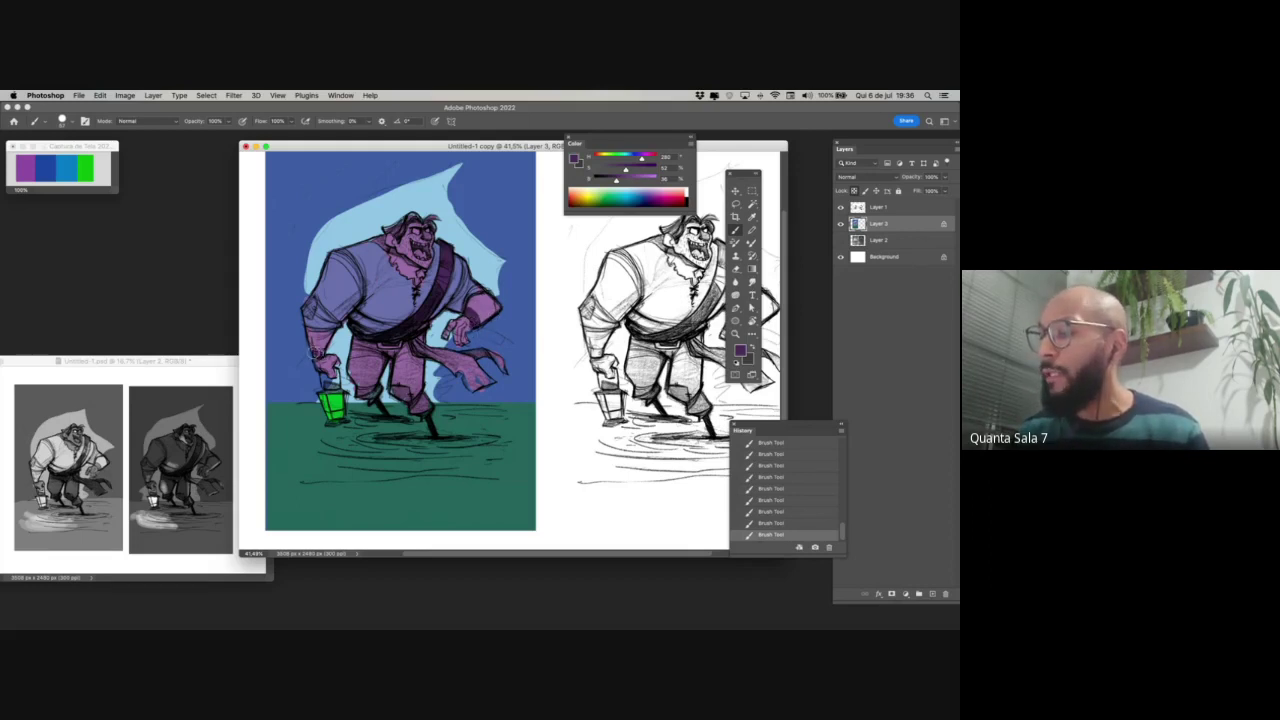
- Sample the palette's purple and move the grey tonal studies window for a clearer reference view
{"action": "left_click", "coordinate": [335, 342], "text": "alt"}
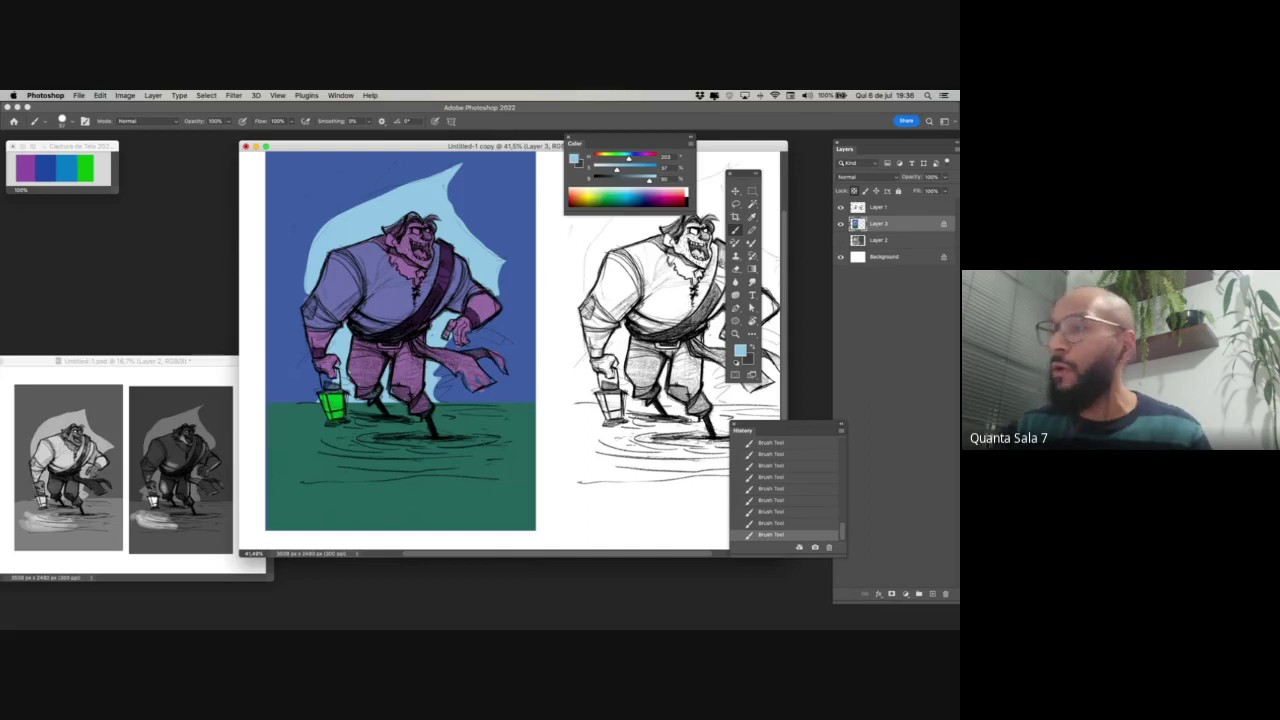
{"action": "left_click", "coordinate": [30, 162], "text": "alt"}
{"action": "left_click_drag", "start_coordinate": [208, 363], "coordinate": [238, 317]}
{"action": "left_click", "coordinate": [363, 145]}
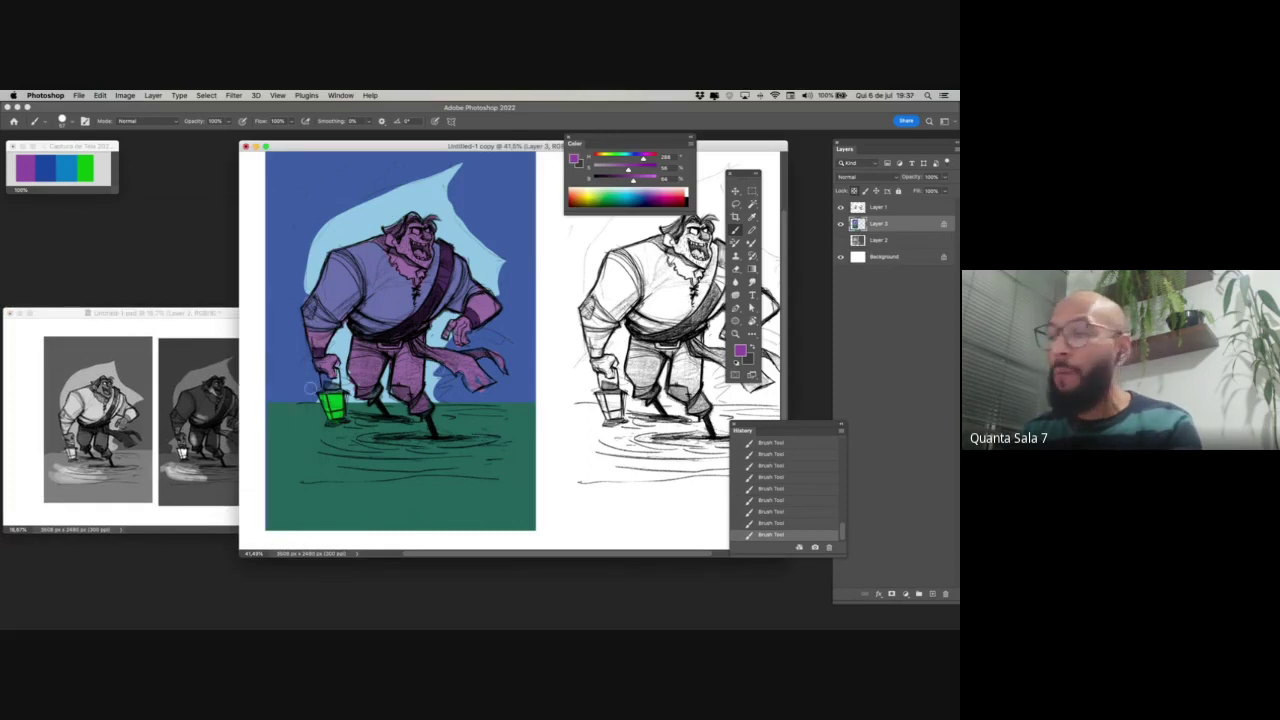
- Lower the purple's brightness and paint the left character's hair with the darker shade
{"action": "left_click_drag", "start_coordinate": [632, 180], "coordinate": [616, 181]}
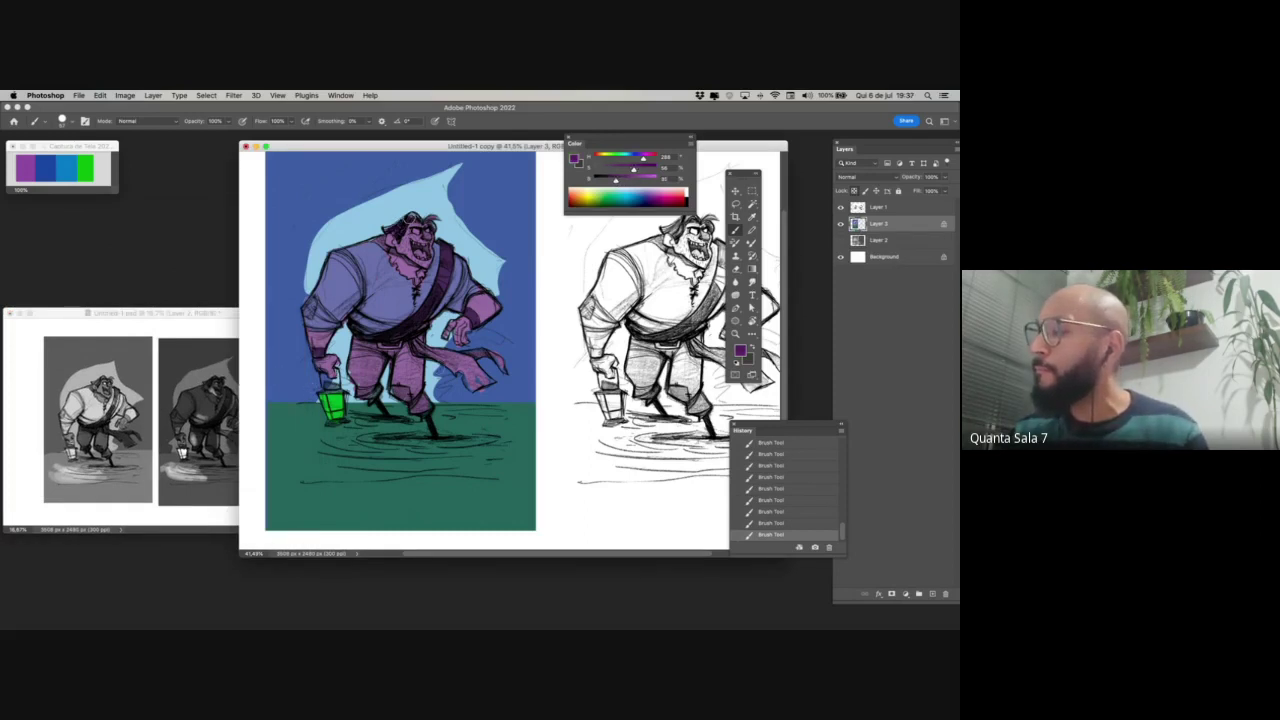
{"action": "left_click_drag", "start_coordinate": [419, 214], "coordinate": [408, 219]}
{"action": "key", "text": "super+z"}
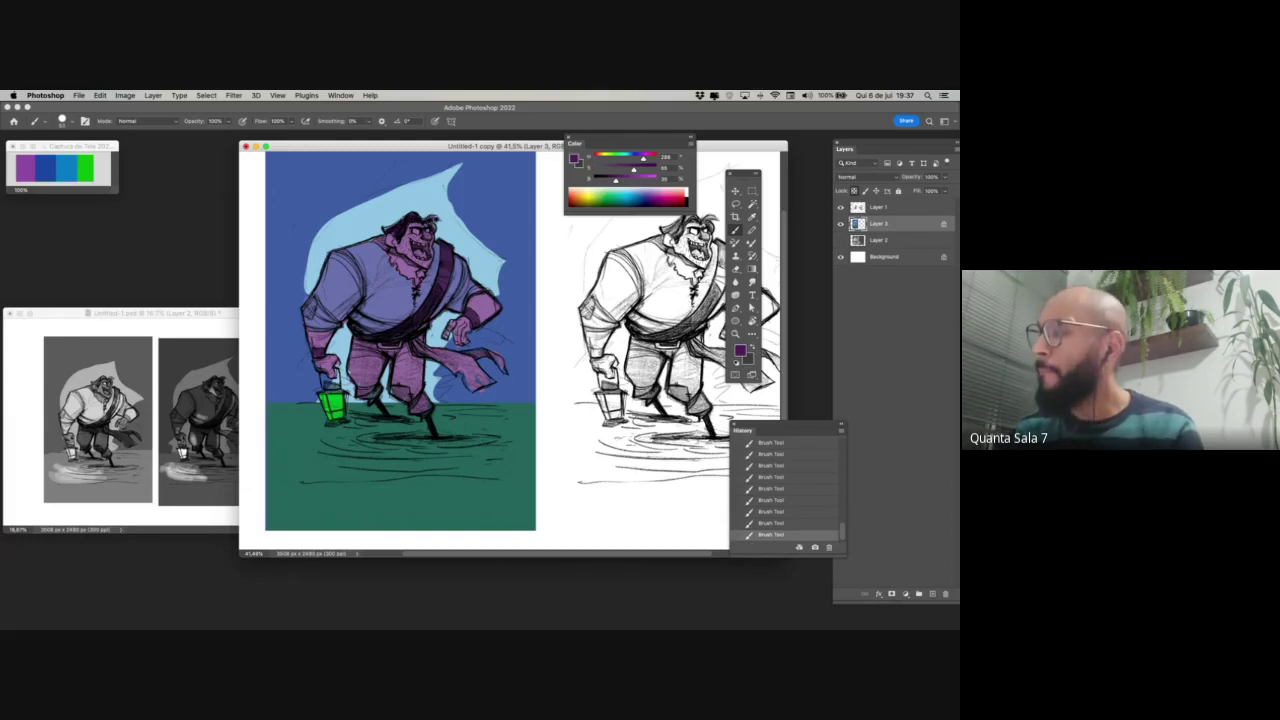
- Undo the last brush strokes and paint the inside of the left character's mouth dark purple
{"action": "key", "text": "z"}
{"action": "mouse_move", "coordinate": [428, 221]}
{"action": "left_mouse_down"}
{"action": "mouse_move", "coordinate": [416, 223]}
{"action": "mouse_move", "coordinate": [442, 228]}
{"action": "left_mouse_up"}
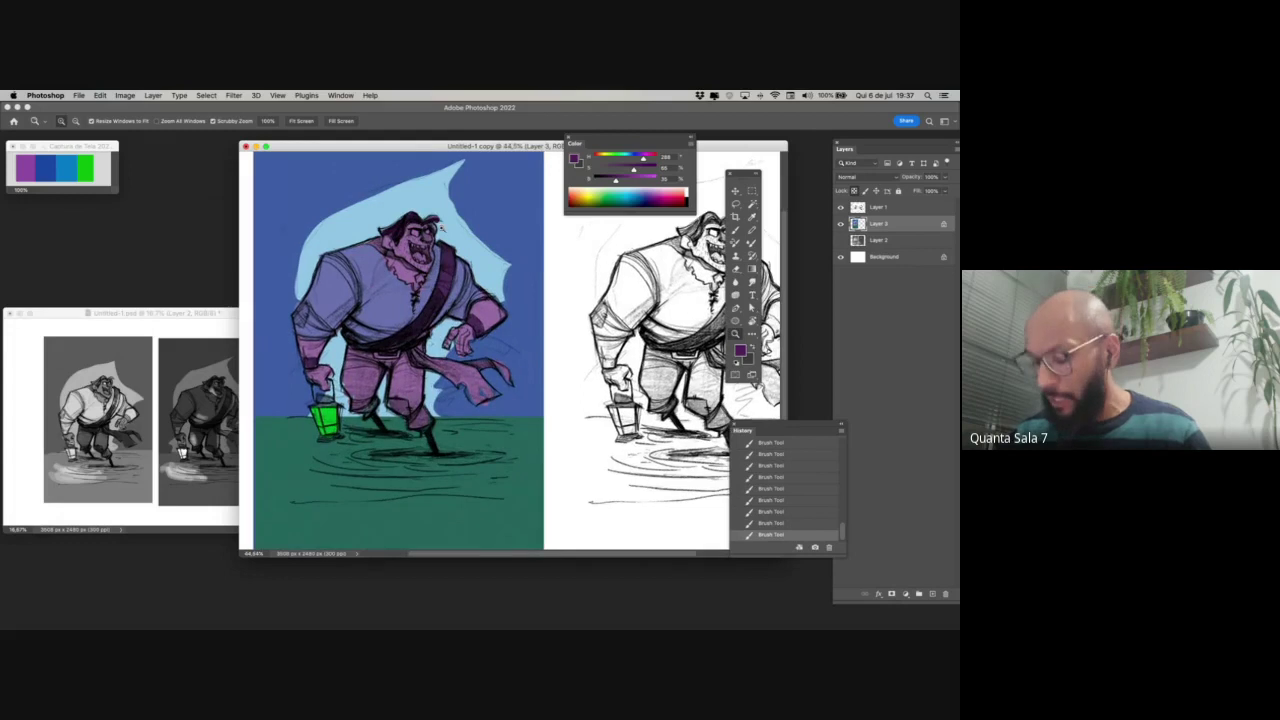
{"action": "key", "text": "b"}
{"action": "key", "text": "super+z"}
{"action": "key", "text": "super+z"}
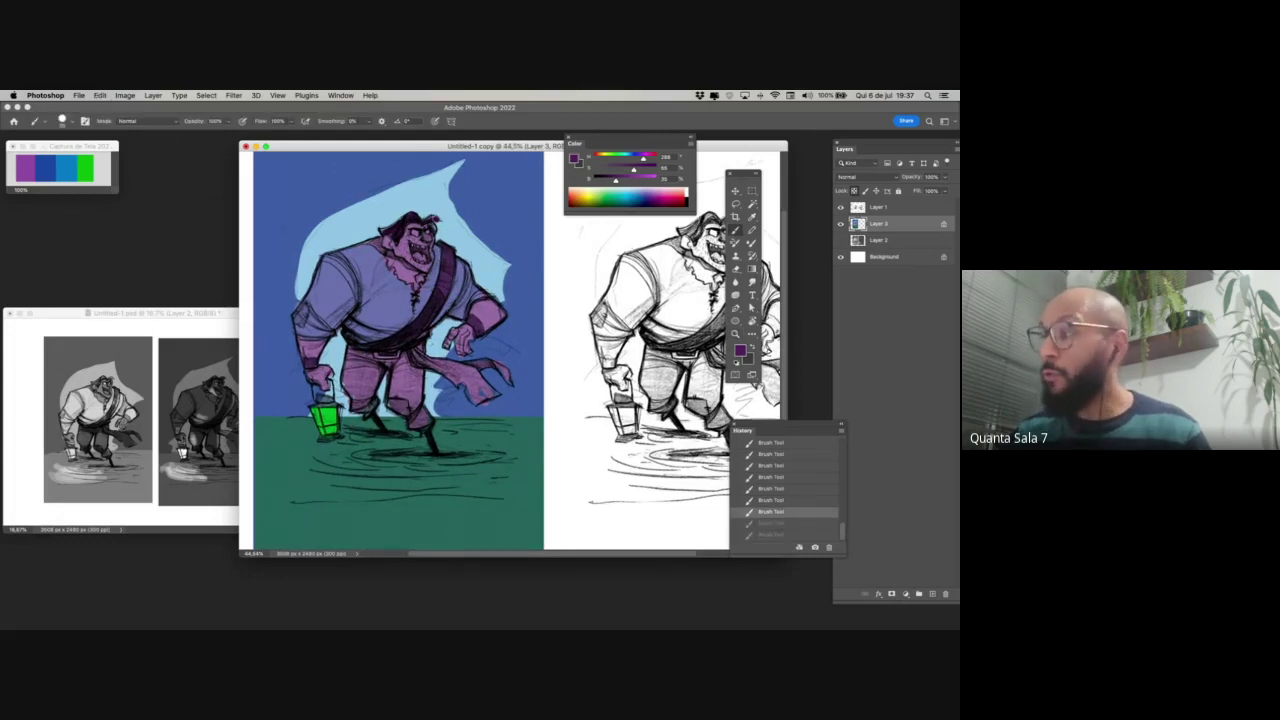
{"action": "left_click_drag", "start_coordinate": [421, 252], "coordinate": [424, 259]}
- Paint the left character's eyes with the background's light blue, undoing the full-strength strokes and repainting at 40% opacity
{"action": "key", "text": "4"}
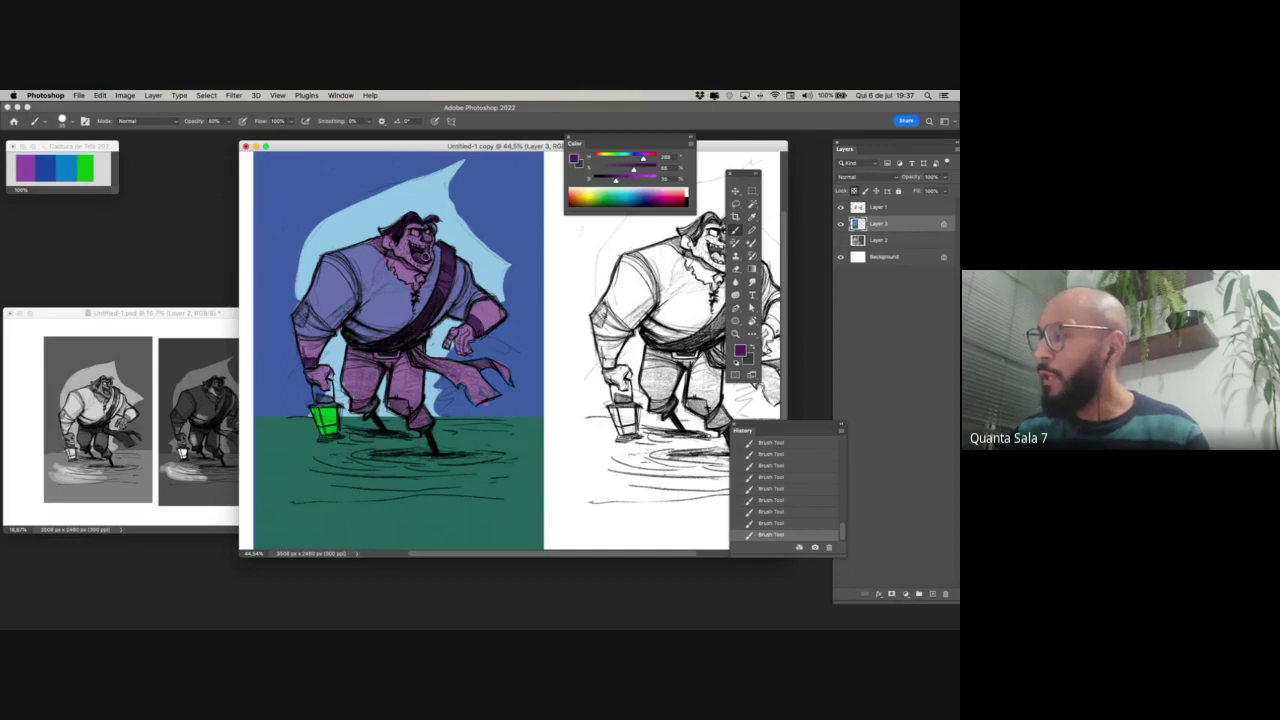
{"action": "left_click", "coordinate": [447, 233], "text": "alt"}
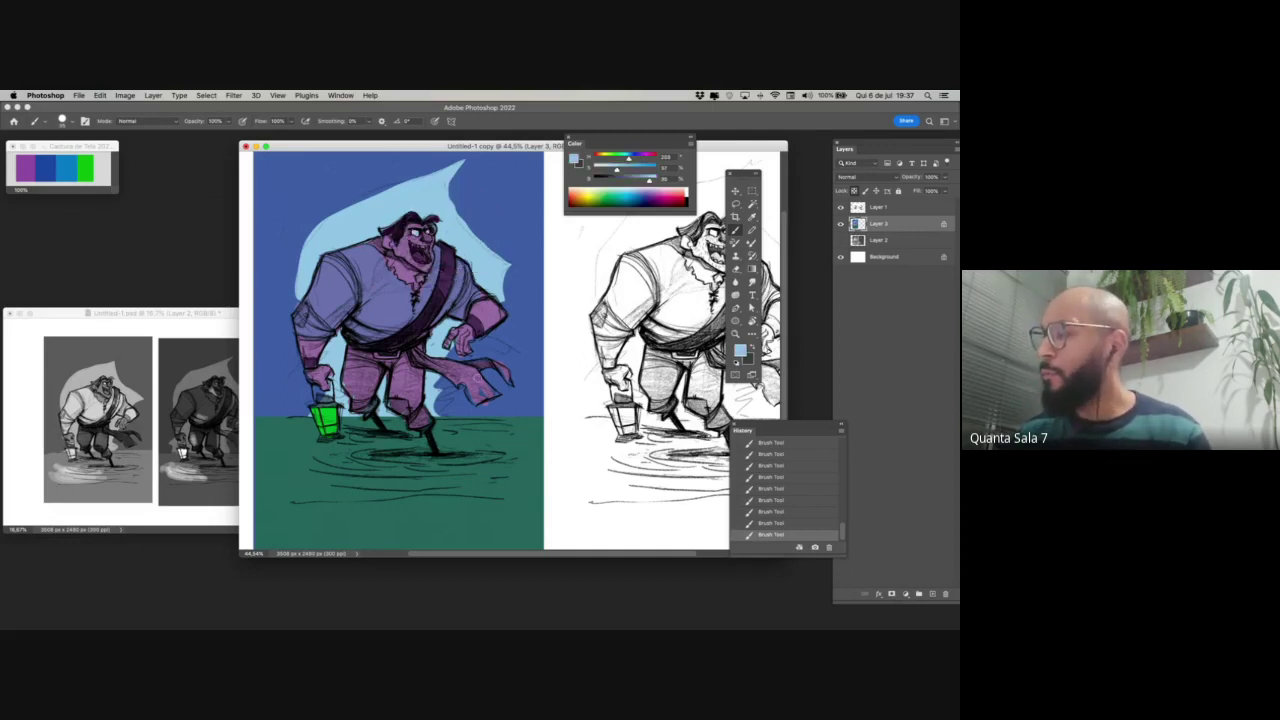
{"action": "key", "text": "super+z"}
{"action": "key", "text": "super+z"}
{"action": "key", "text": "4"}
{"action": "left_click_drag", "start_coordinate": [416, 232], "coordinate": [422, 235]}
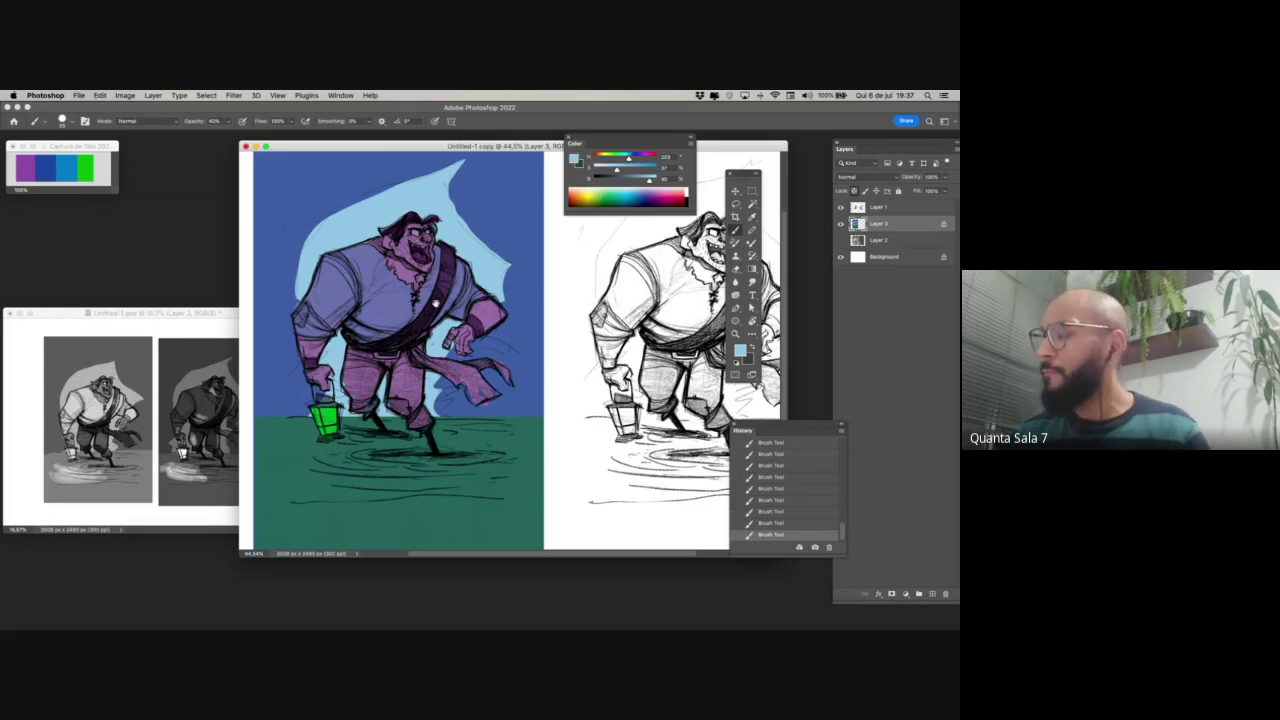
- Darken the palette's green, brush it over the purple trousers at 80% opacity, and sample the blended colour
{"action": "scroll", "coordinate": [436, 303], "scroll_direction": "down", "scroll_amount": 2}
{"action": "left_click", "coordinate": [90, 178], "text": "alt"}
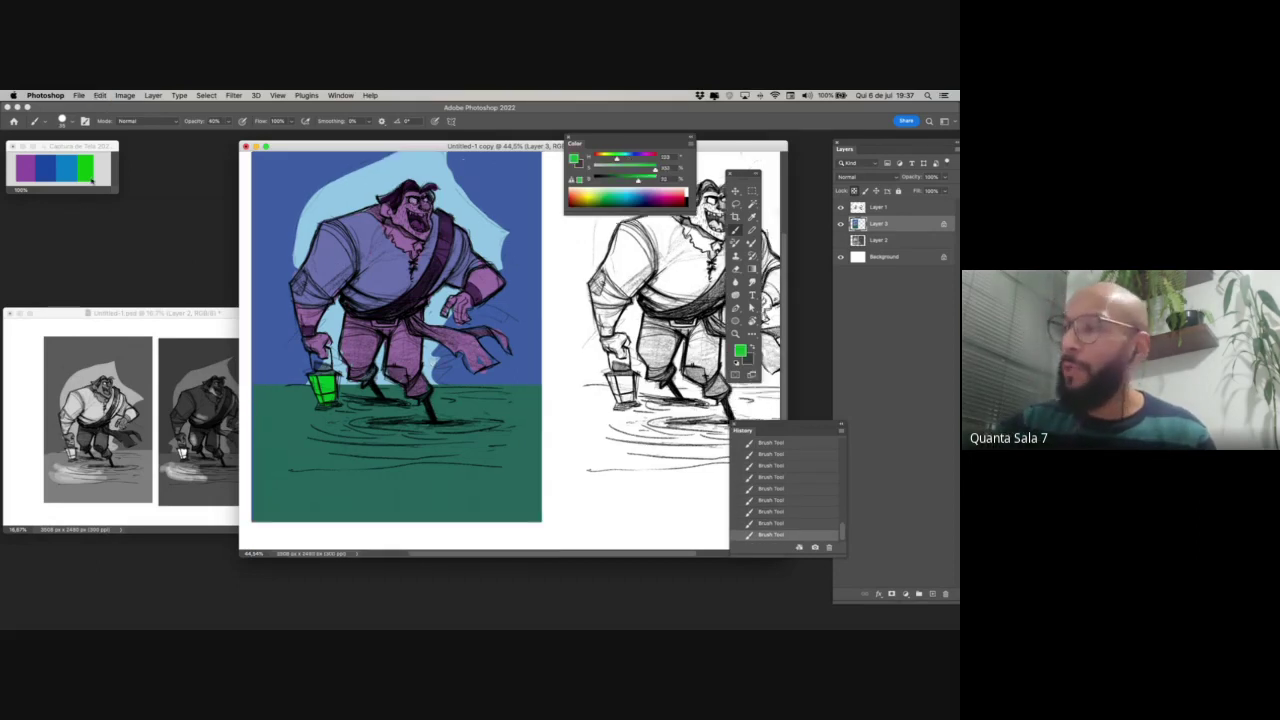
{"action": "left_click_drag", "start_coordinate": [635, 181], "coordinate": [628, 193]}
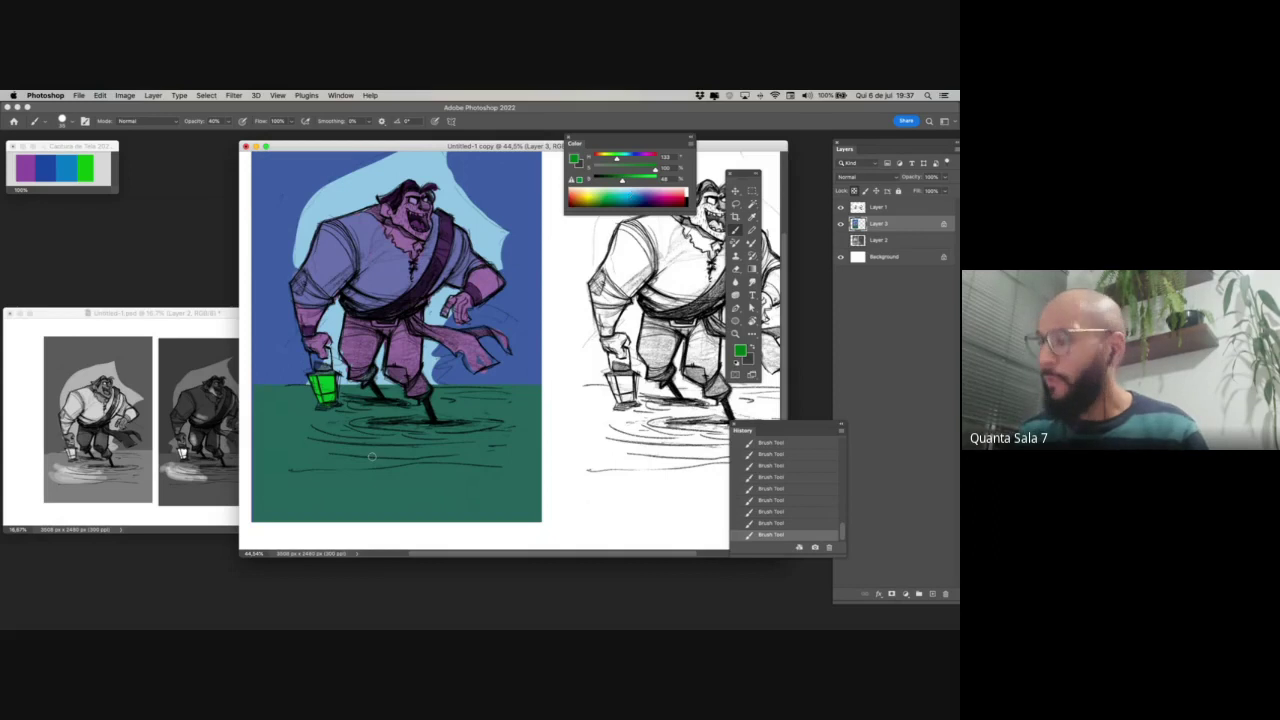
{"action": "key", "text": "8"}
{"action": "mouse_move", "coordinate": [358, 328]}
{"action": "left_mouse_down"}
{"action": "mouse_move", "coordinate": [633, 181]}
{"action": "mouse_move", "coordinate": [621, 169]}
{"action": "mouse_move", "coordinate": [355, 350]}
{"action": "mouse_move", "coordinate": [352, 332]}
{"action": "mouse_move", "coordinate": [366, 373]}
{"action": "left_mouse_up"}
{"action": "left_click", "coordinate": [357, 350], "text": "alt"}
- Lower the sampled green's saturation and paint the left character's trousers with it at 100% opacity
{"action": "key", "text": "0"}
{"action": "left_click", "coordinate": [620, 170]}
{"action": "mouse_move", "coordinate": [408, 328]}
{"action": "left_mouse_down"}
{"action": "mouse_move", "coordinate": [388, 382]}
{"action": "mouse_move", "coordinate": [412, 376]}
{"action": "left_mouse_up"}
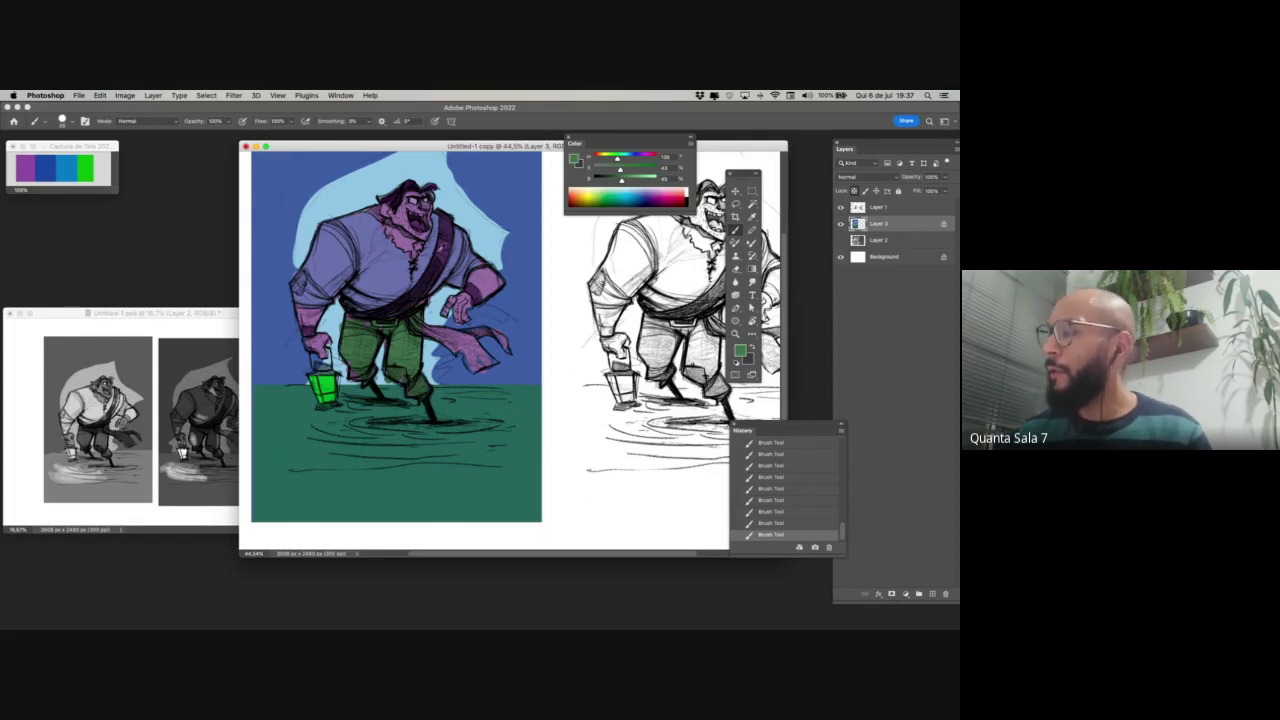
- Sample the left character's sash purple, make it darker and more saturated, and paint the hanging end of the sash with it
{"action": "left_click", "coordinate": [444, 243], "text": "alt"}
{"action": "left_click", "coordinate": [638, 170]}
{"action": "left_click", "coordinate": [627, 181]}
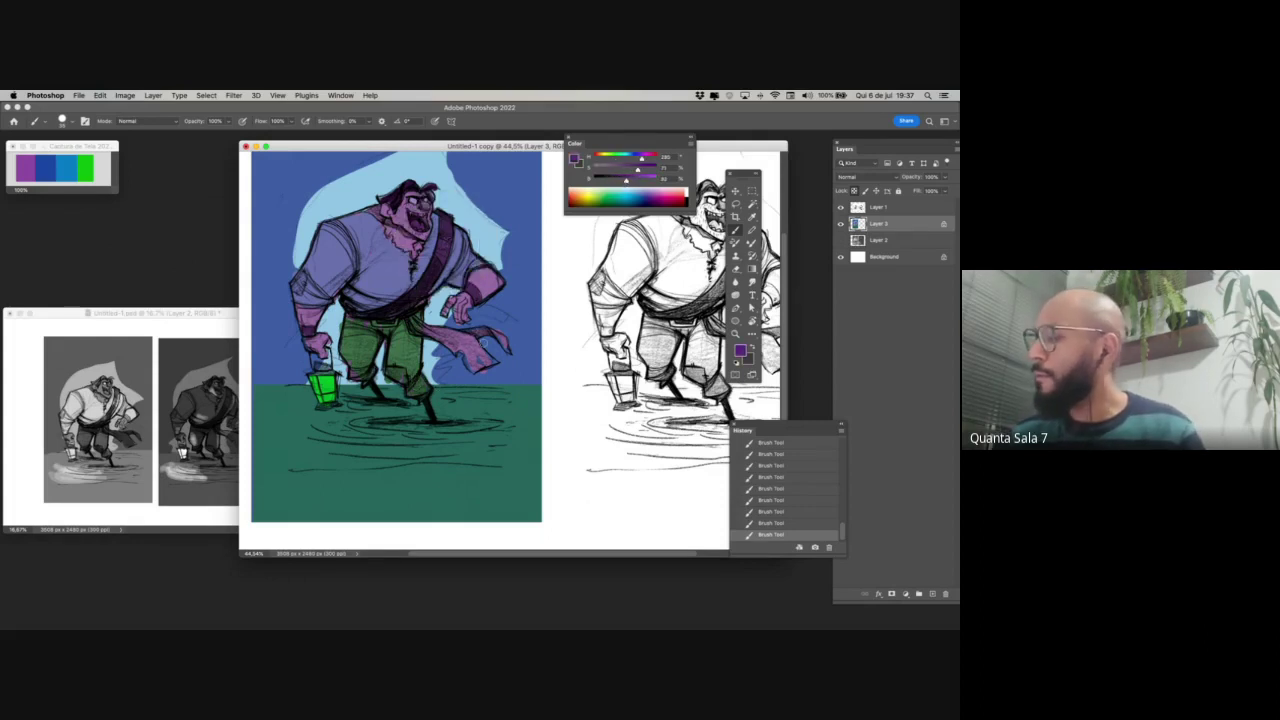
{"action": "mouse_move", "coordinate": [417, 323]}
{"action": "left_mouse_down"}
{"action": "mouse_move", "coordinate": [488, 362]}
{"action": "mouse_move", "coordinate": [478, 370]}
{"action": "left_mouse_up"}
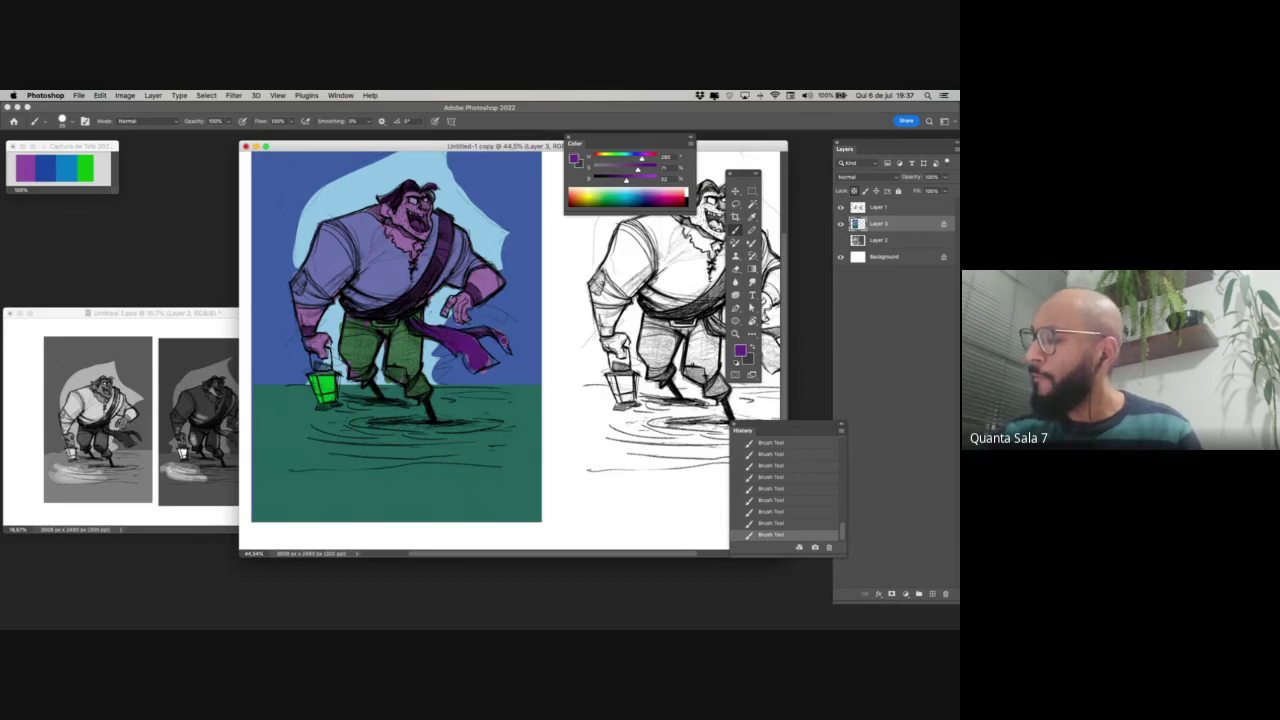
{"action": "mouse_move", "coordinate": [487, 497]}
{"action": "left_mouse_down"}
{"action": "mouse_move", "coordinate": [458, 497]}
{"action": "mouse_move", "coordinate": [469, 492]}
{"action": "left_mouse_up"}
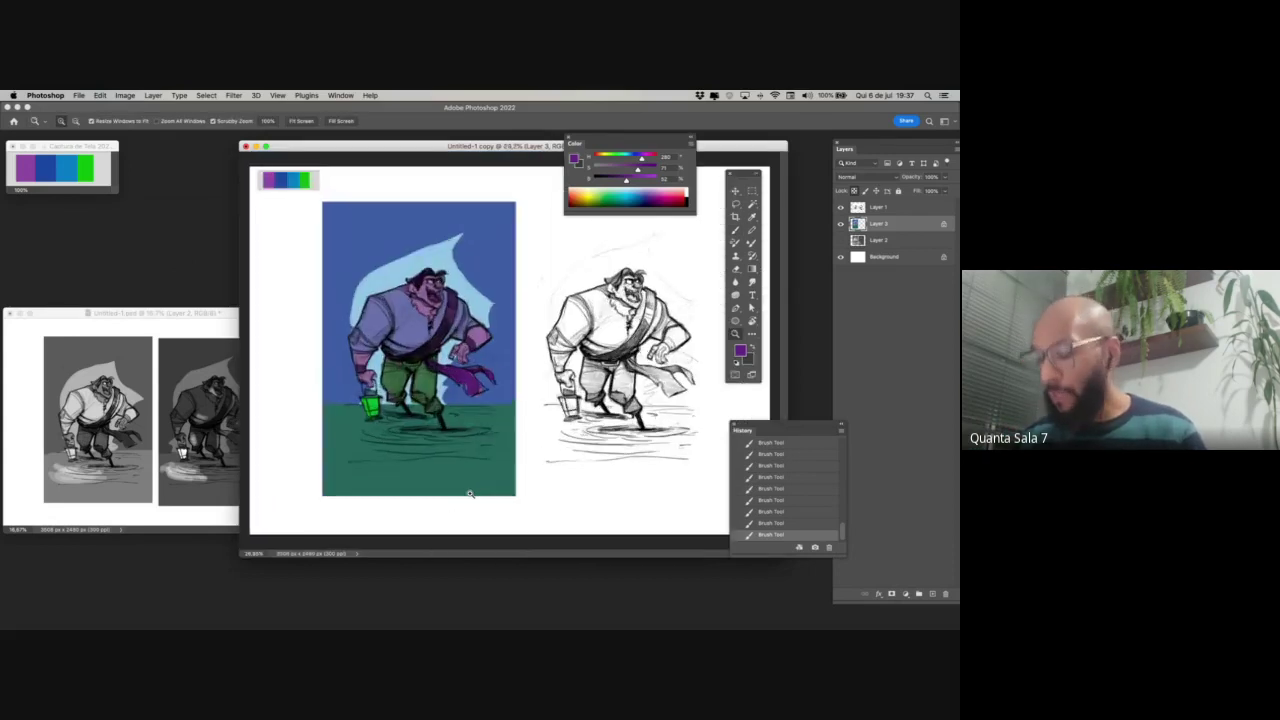
- Sample the bucket's bright green and arrange the grey tonal study beside the colour study for comparison
{"action": "left_click", "coordinate": [370, 408], "text": "alt"}
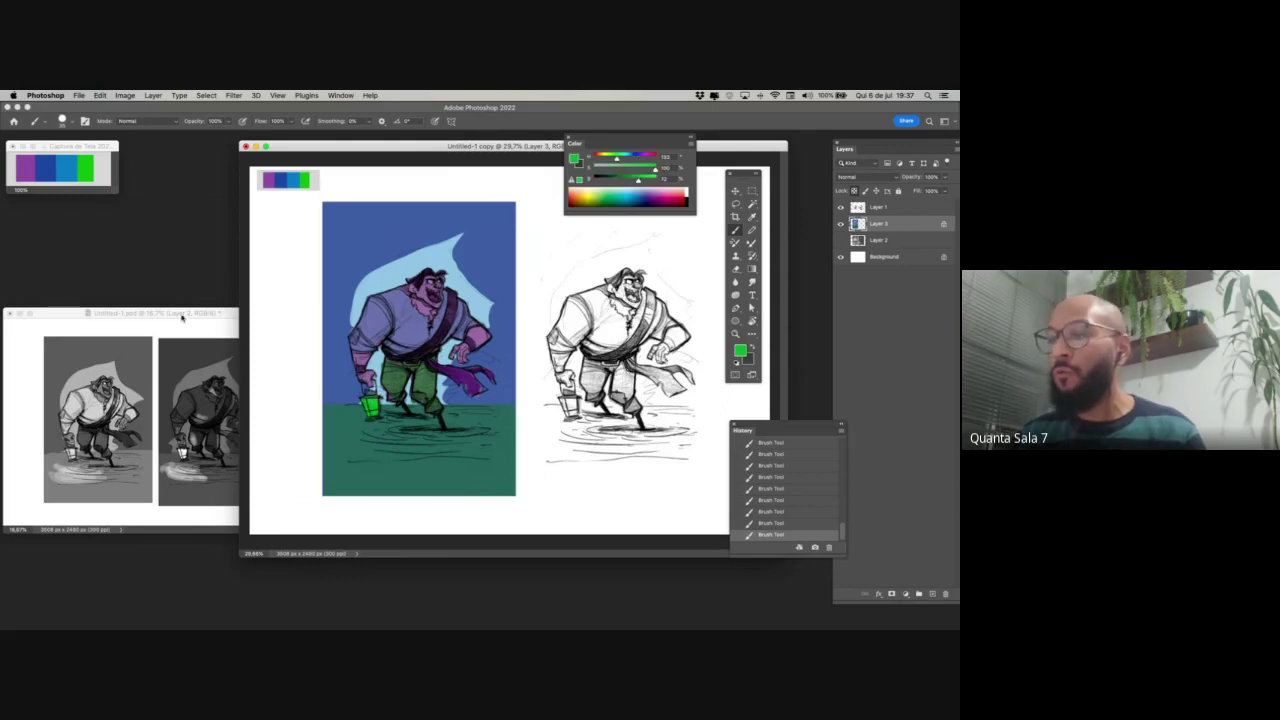
{"action": "left_click_drag", "start_coordinate": [182, 317], "coordinate": [214, 245]}
{"action": "key", "text": "z"}
{"action": "left_click_drag", "start_coordinate": [168, 356], "coordinate": [271, 370]}
{"action": "left_click_drag", "start_coordinate": [334, 461], "coordinate": [383, 564]}
{"action": "left_click_drag", "start_coordinate": [150, 420], "coordinate": [172, 462]}
{"action": "left_click", "coordinate": [410, 463]}
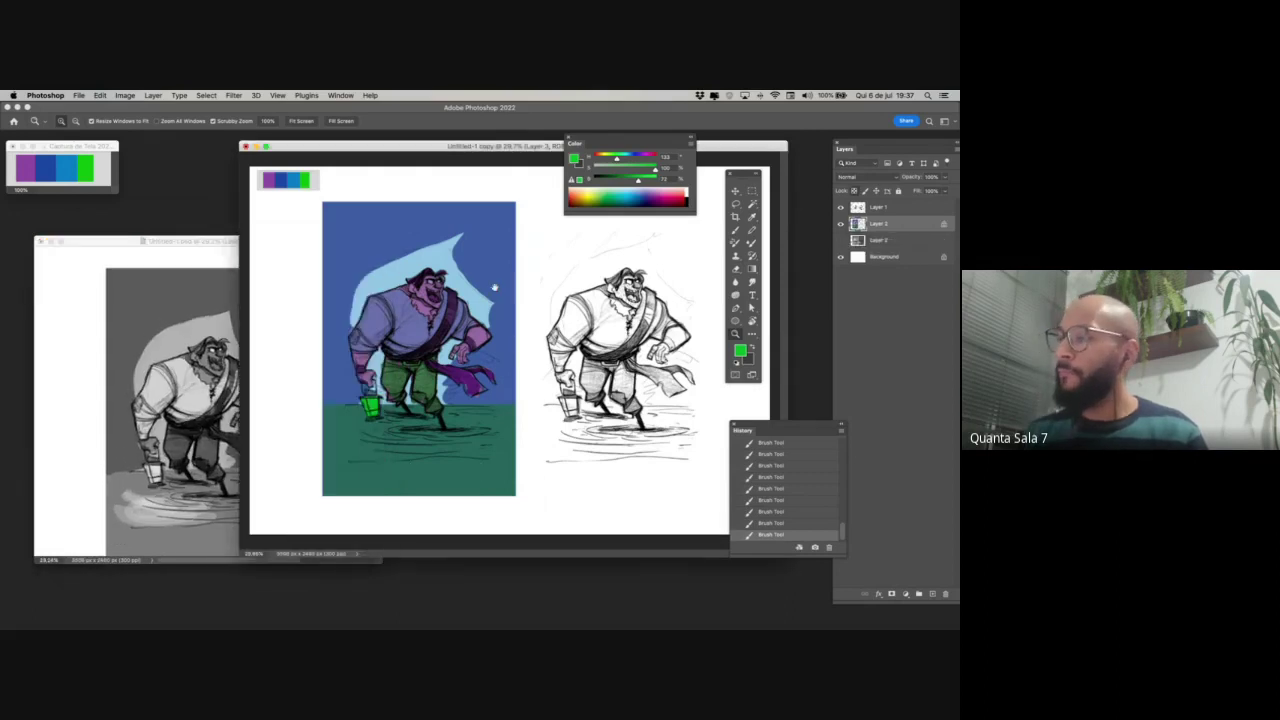
{"action": "left_click_drag", "start_coordinate": [485, 141], "coordinate": [545, 207]}
{"action": "left_click_drag", "start_coordinate": [508, 477], "coordinate": [508, 477]}
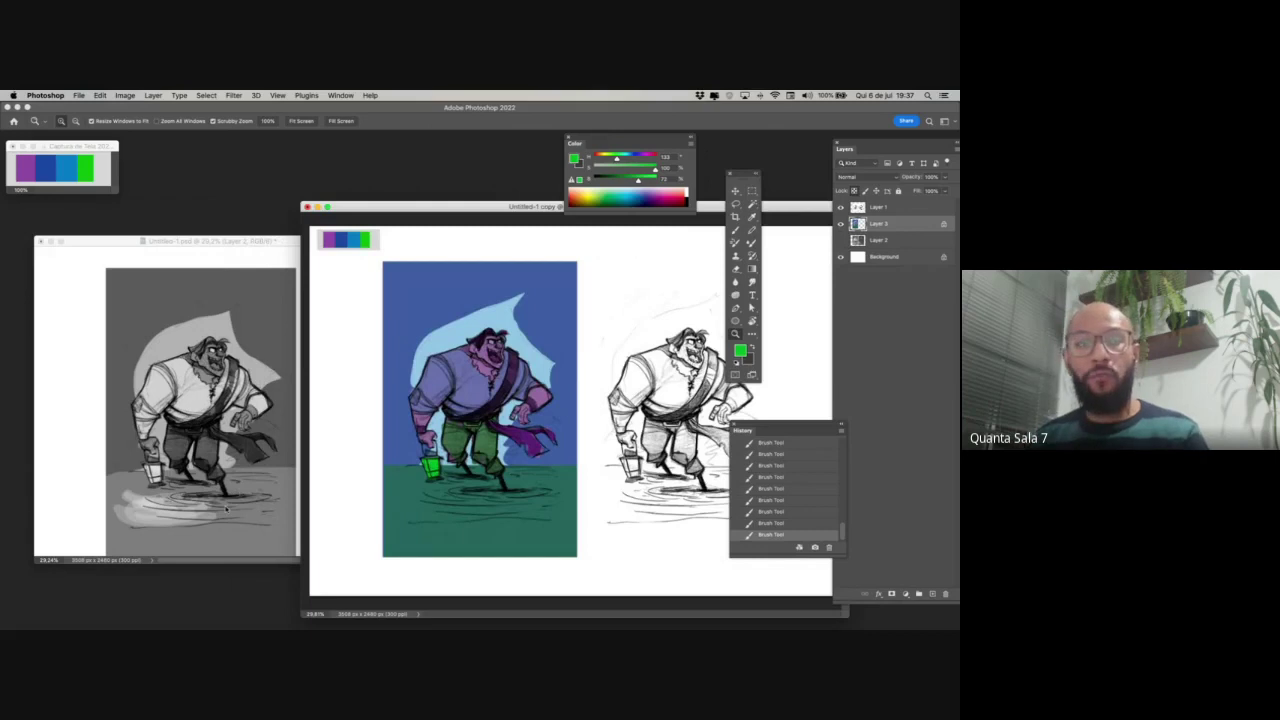
{"action": "left_click_drag", "start_coordinate": [272, 241], "coordinate": [253, 172]}
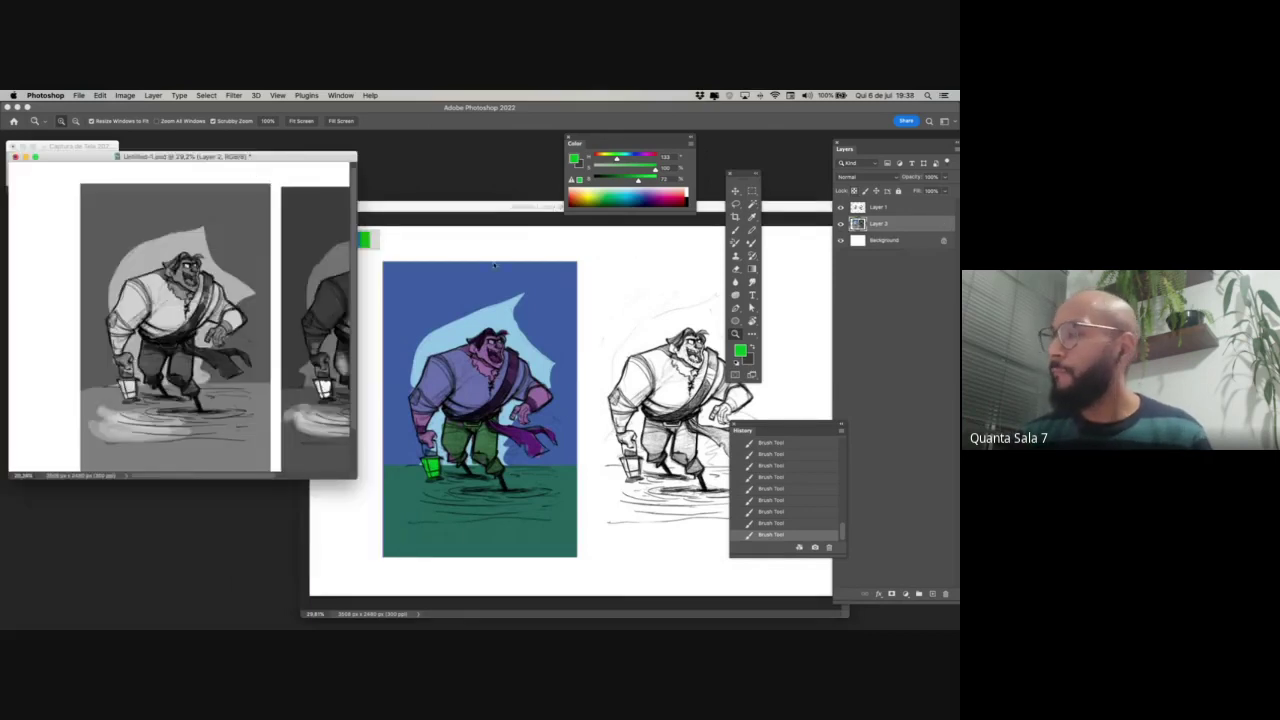
{"action": "left_click_drag", "start_coordinate": [485, 206], "coordinate": [458, 143]}
{"action": "key", "text": "b"}
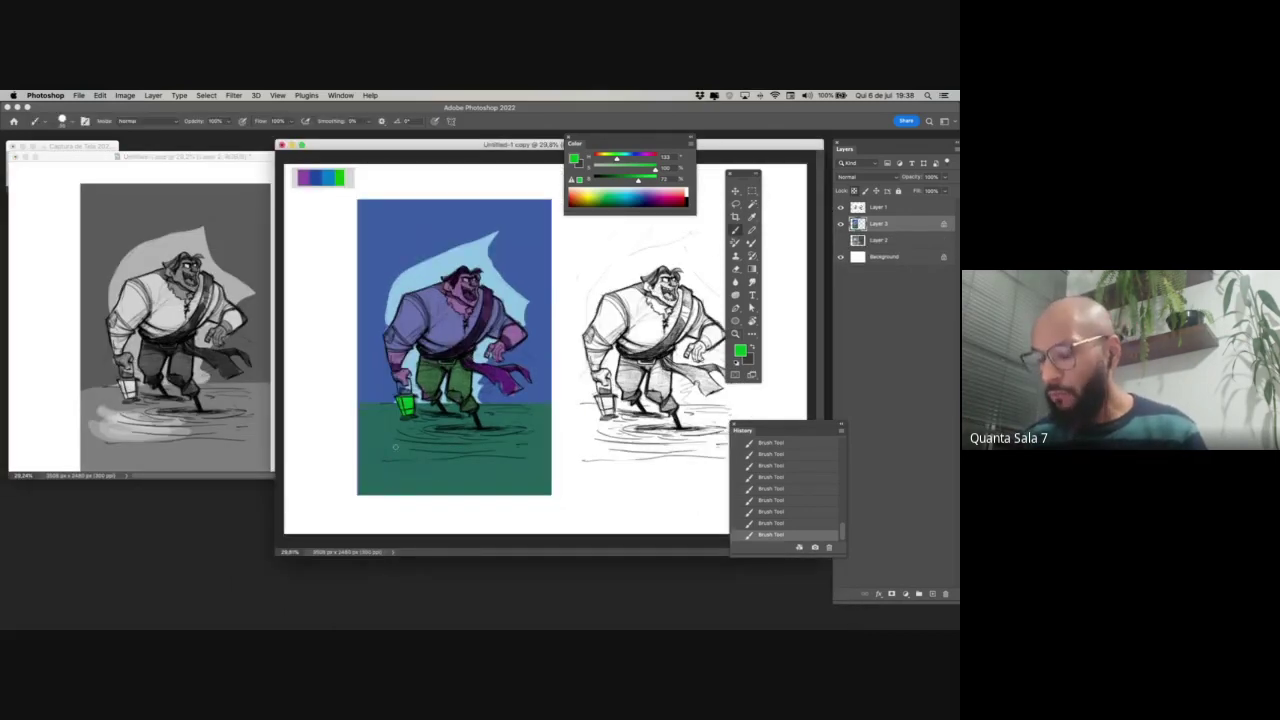
- Paint a bright green glow on the water below the left character's bucket with the brush at 40% opacity
{"action": "mouse_move", "coordinate": [396, 432]}
{"action": "left_mouse_down"}
{"action": "mouse_move", "coordinate": [372, 446]}
{"action": "mouse_move", "coordinate": [436, 440]}
{"action": "mouse_move", "coordinate": [368, 433]}
{"action": "left_mouse_up"}
{"action": "mouse_move", "coordinate": [462, 436]}
{"action": "left_mouse_down"}
{"action": "mouse_move", "coordinate": [376, 431]}
{"action": "mouse_move", "coordinate": [400, 441]}
{"action": "left_mouse_up"}
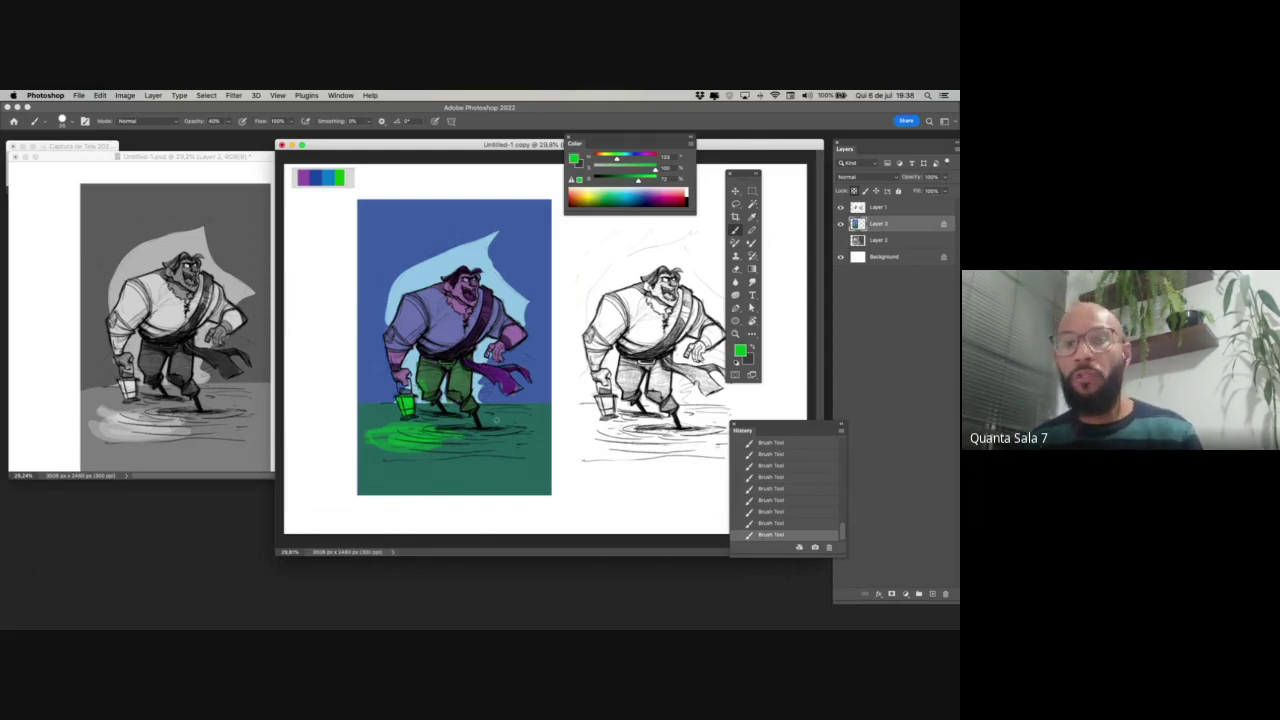
{"action": "left_click_drag", "start_coordinate": [465, 145], "coordinate": [414, 140]}
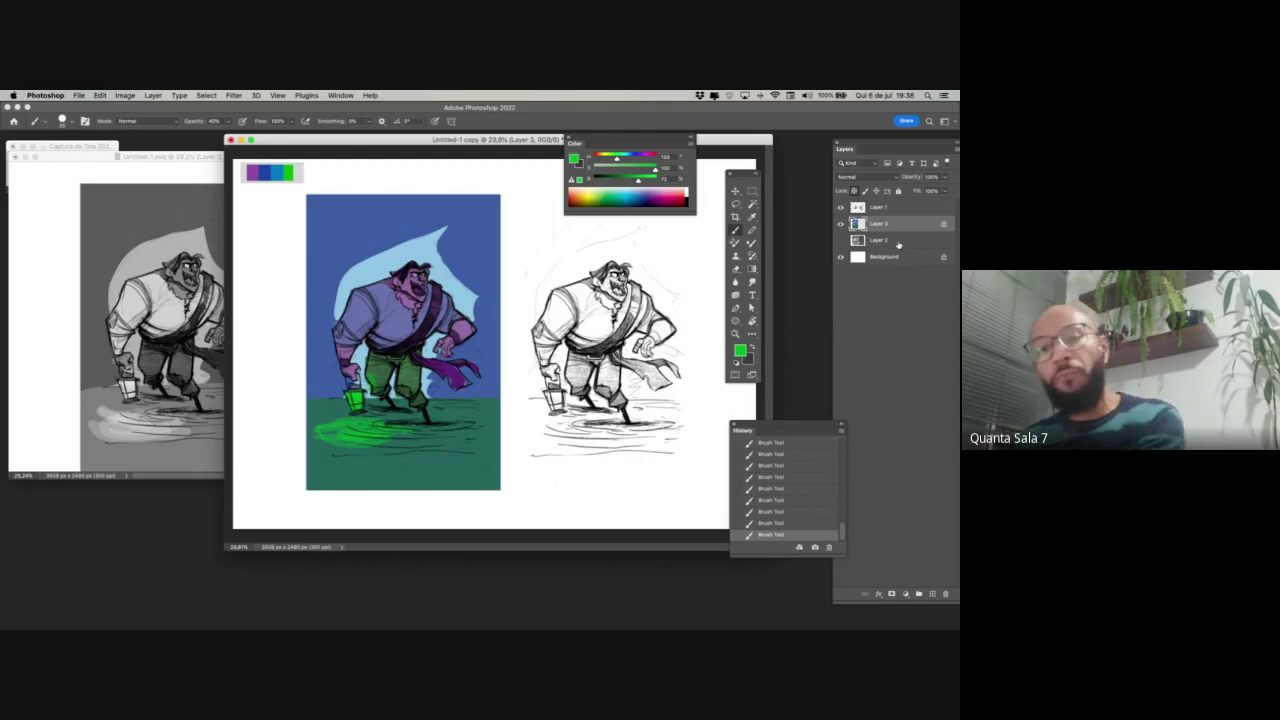
- Add a new layer above the first colour study's layer and save the document as Untitled-1 copy.psd in the Mesa folder
{"action": "left_click", "coordinate": [932, 593]}
{"action": "left_click", "coordinate": [752, 191]}
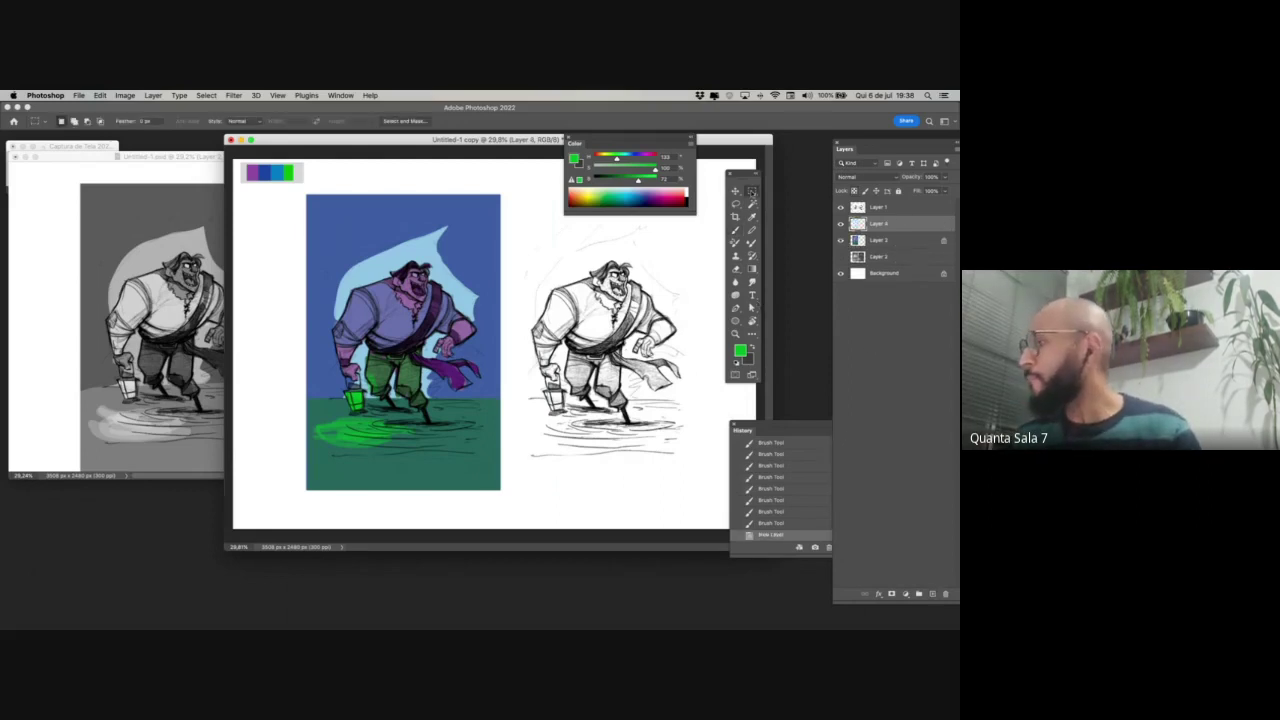
{"action": "left_click_drag", "start_coordinate": [550, 143], "coordinate": [511, 151]}
{"action": "key", "text": "super+s"}
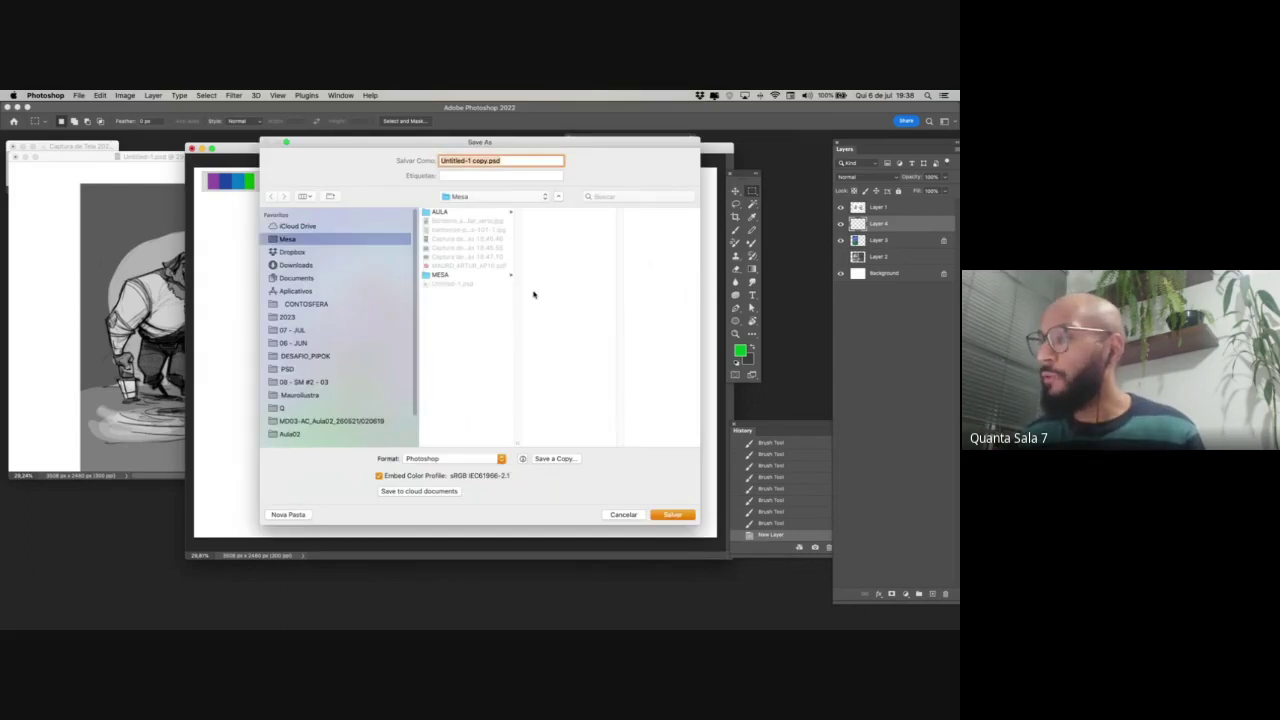
{"action": "key", "text": "Return"}
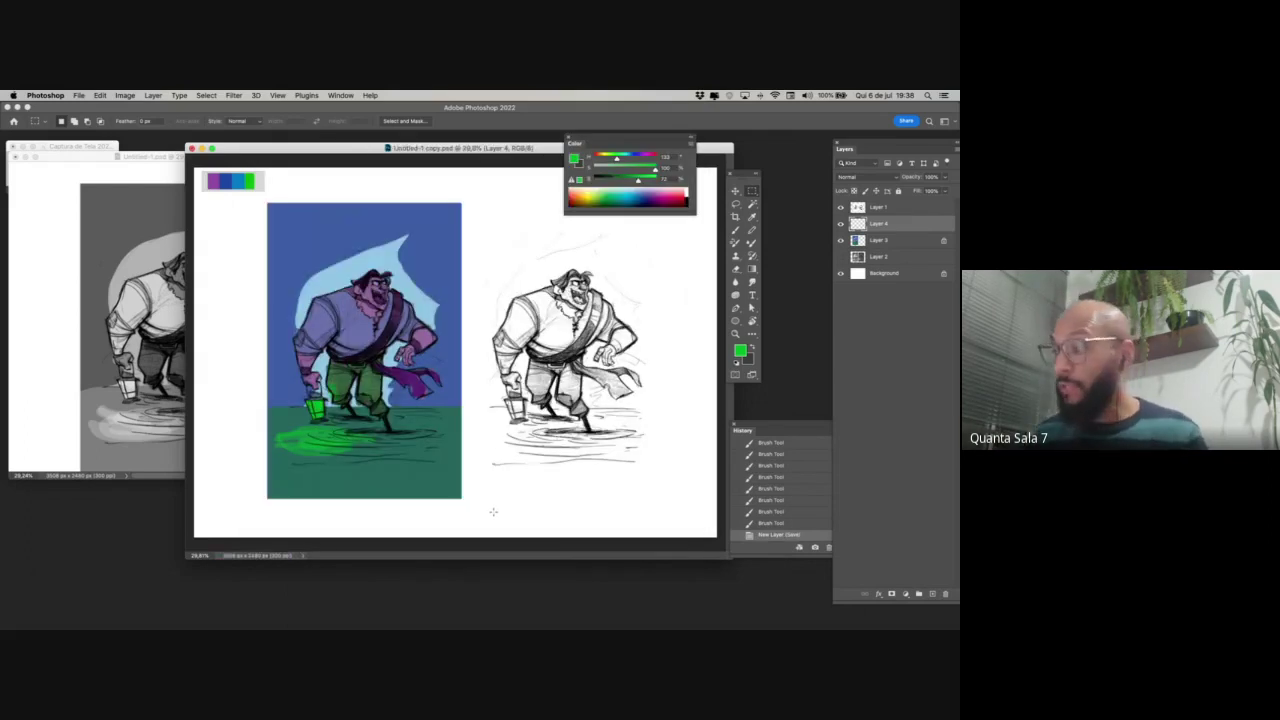
- Select a rectangle around the right line art and arrange the workspace so the dark grey study sits beside the colour document
{"action": "left_click_drag", "start_coordinate": [464, 204], "coordinate": [660, 496]}
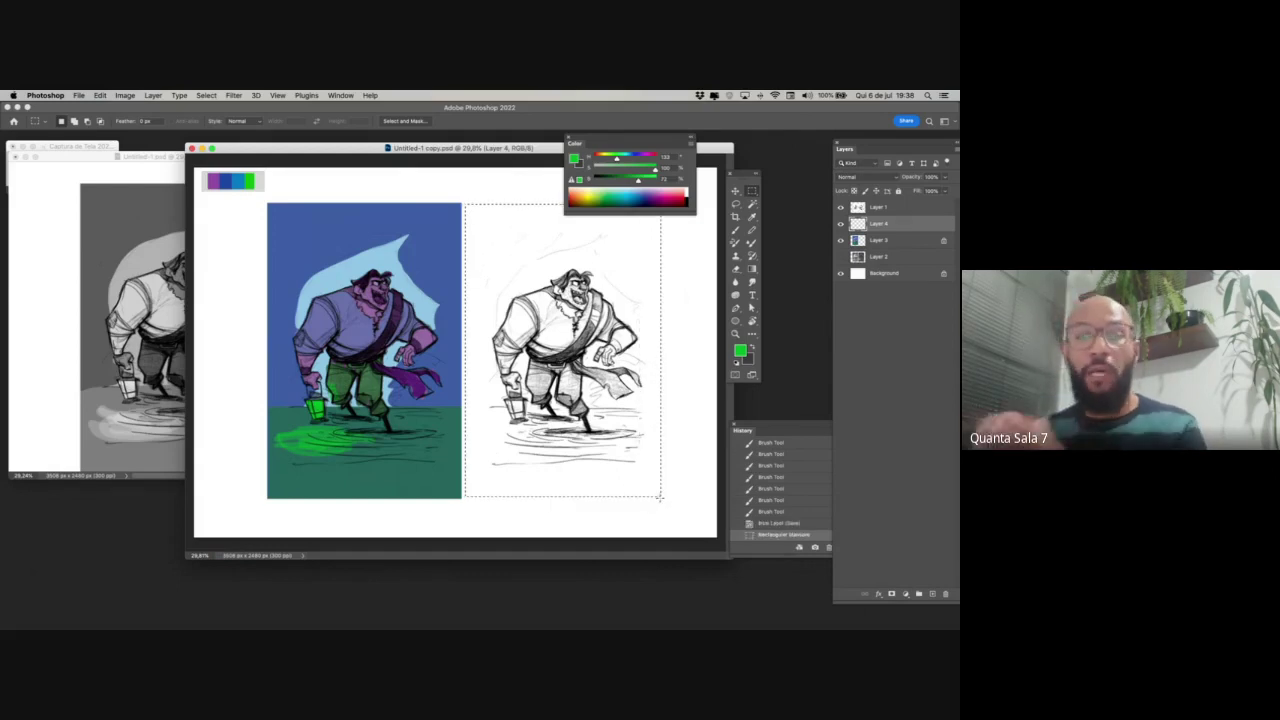
{"action": "key", "text": "g"}
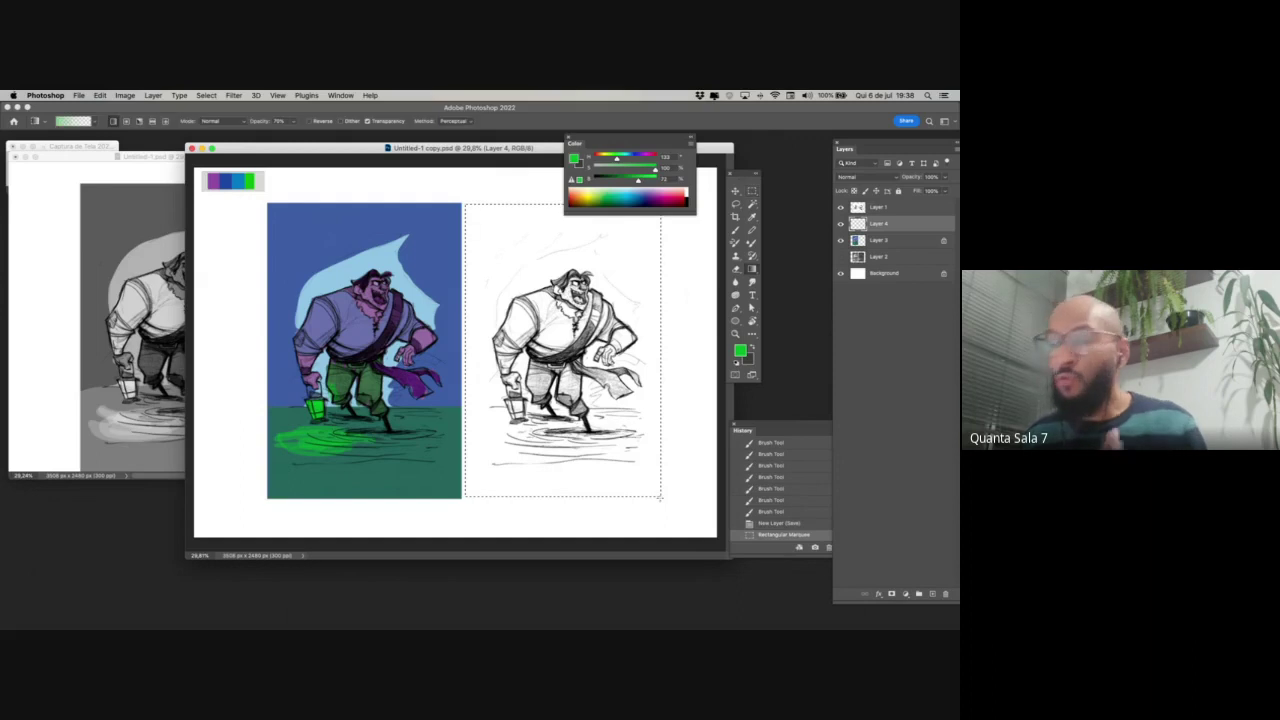
{"action": "left_click", "coordinate": [150, 157]}
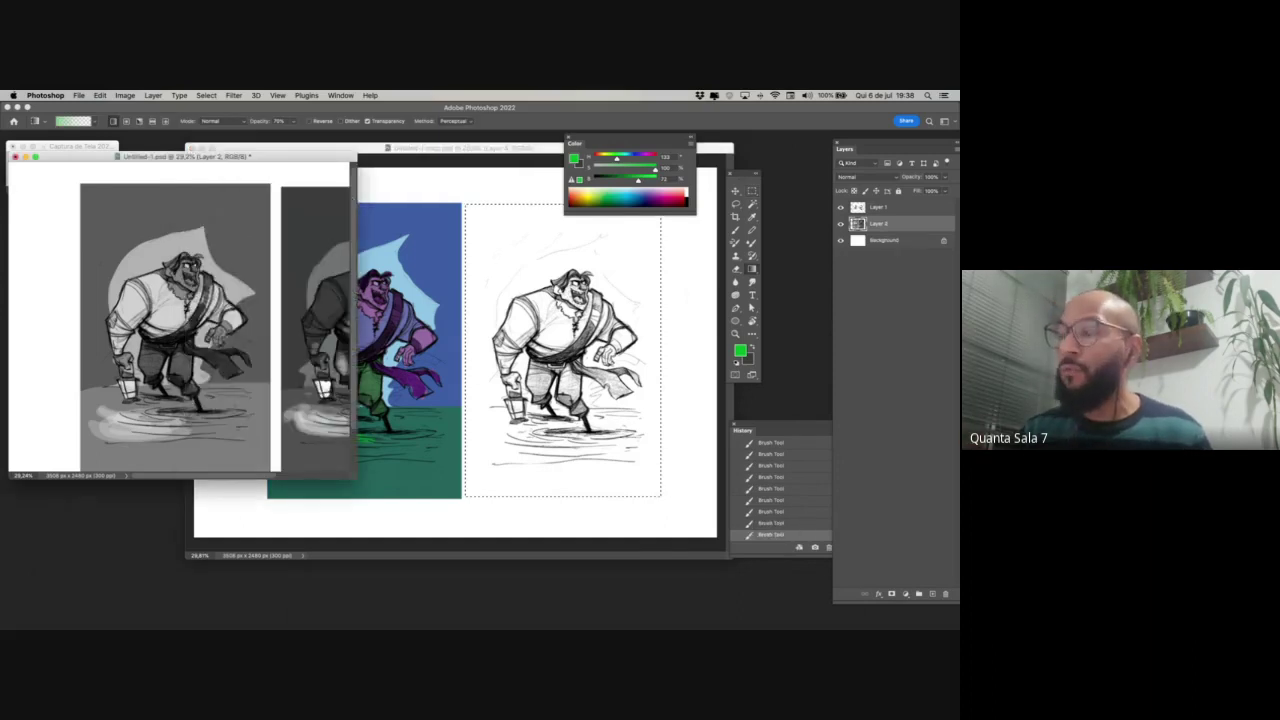
{"action": "scroll", "coordinate": [319, 236], "scroll_direction": "right", "scroll_amount": 5}
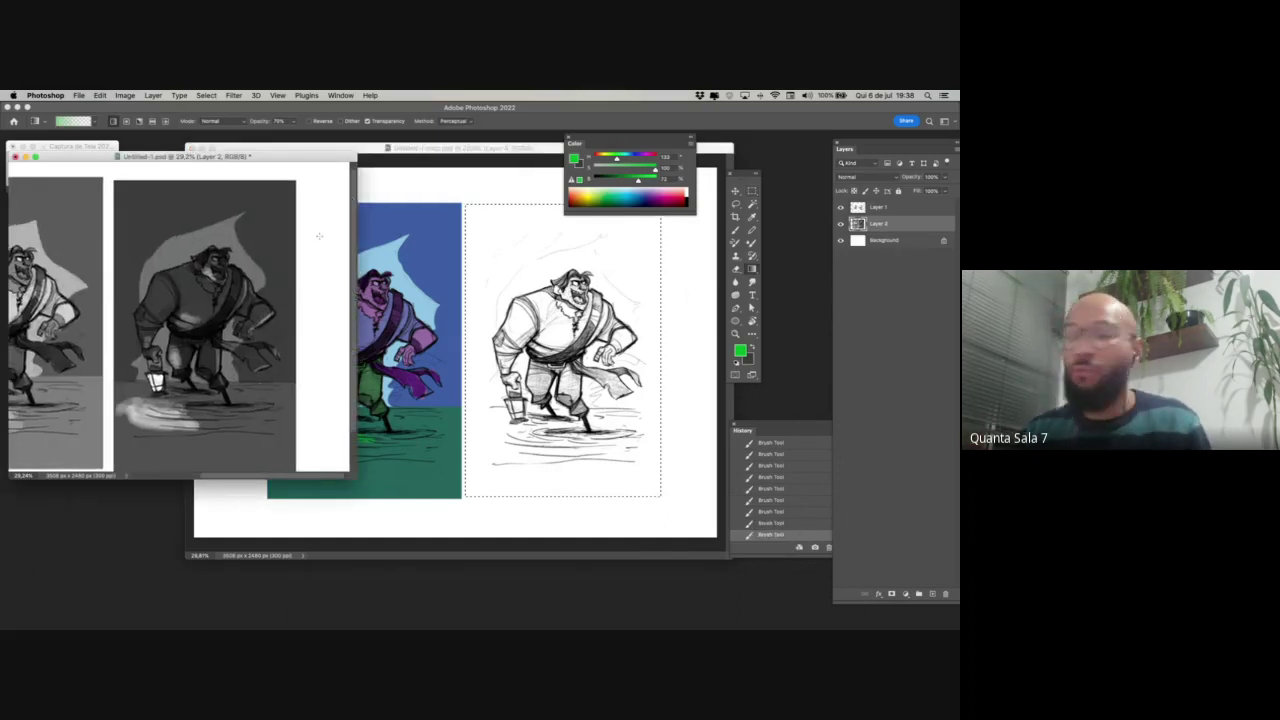
{"action": "left_click_drag", "start_coordinate": [312, 160], "coordinate": [365, 305]}
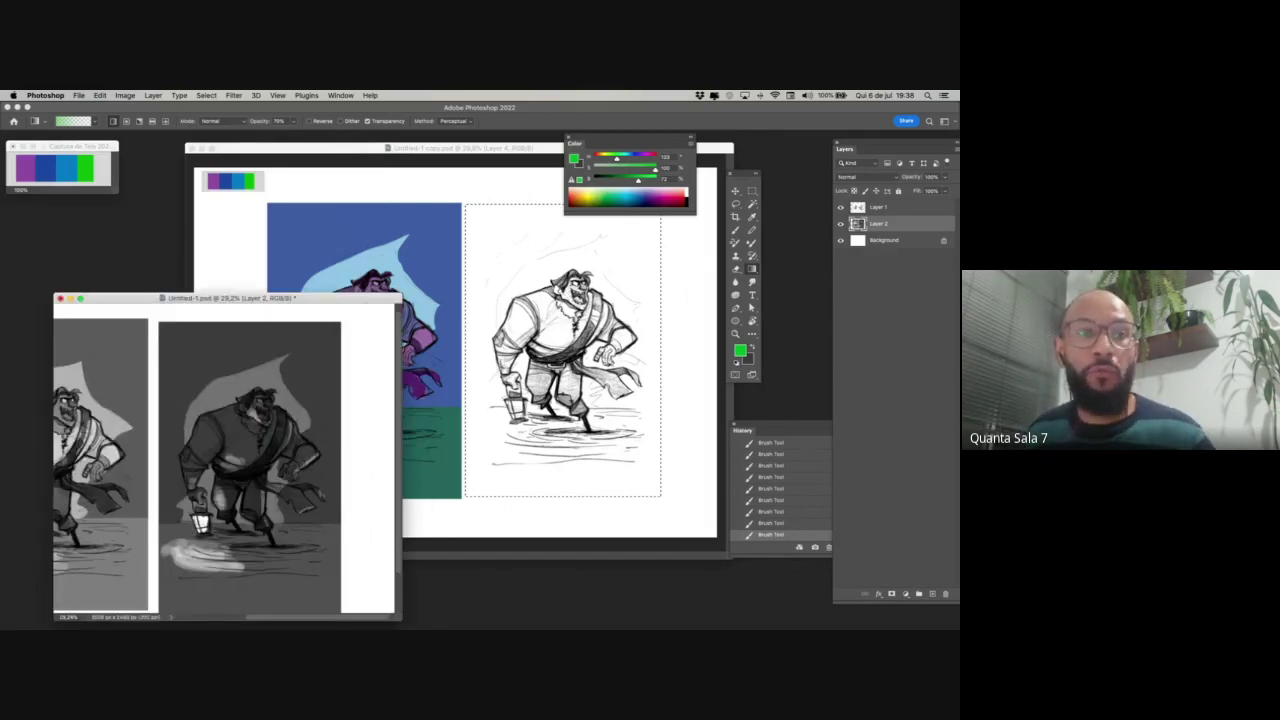
{"action": "key", "text": "super+Tab"}
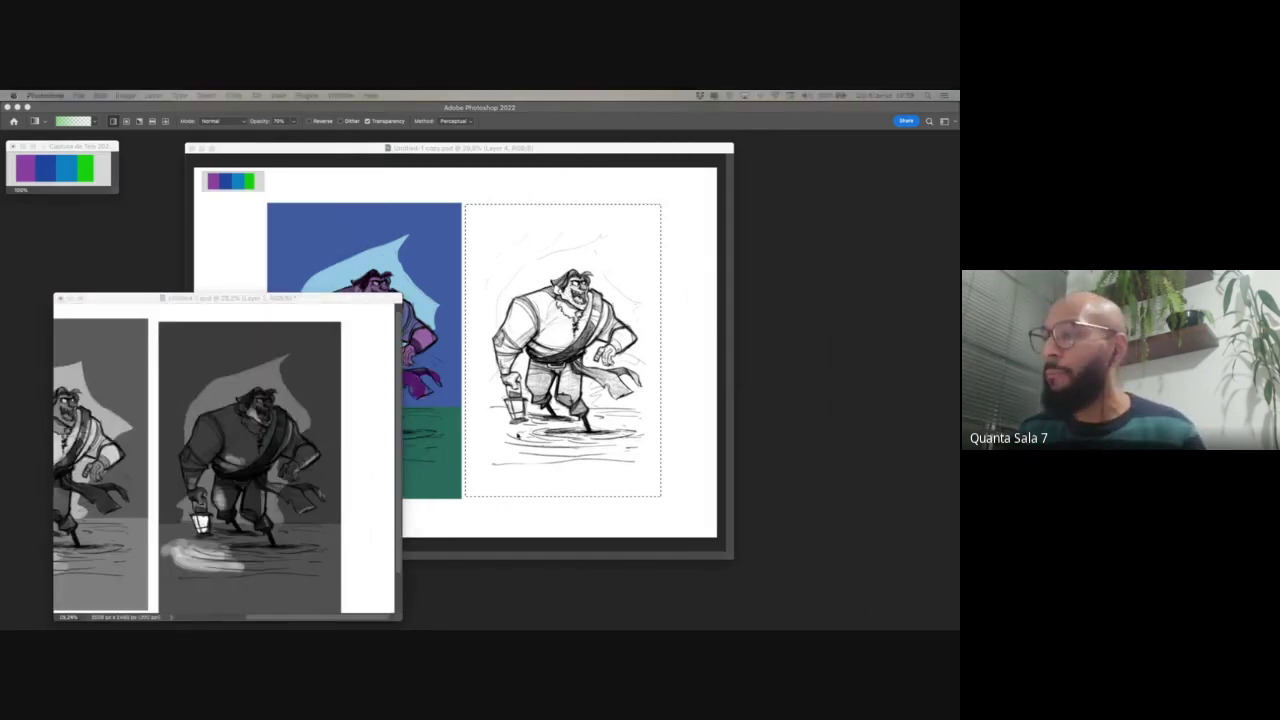
{"action": "left_click_drag", "start_coordinate": [332, 298], "coordinate": [304, 261]}
{"action": "left_click", "coordinate": [489, 314]}
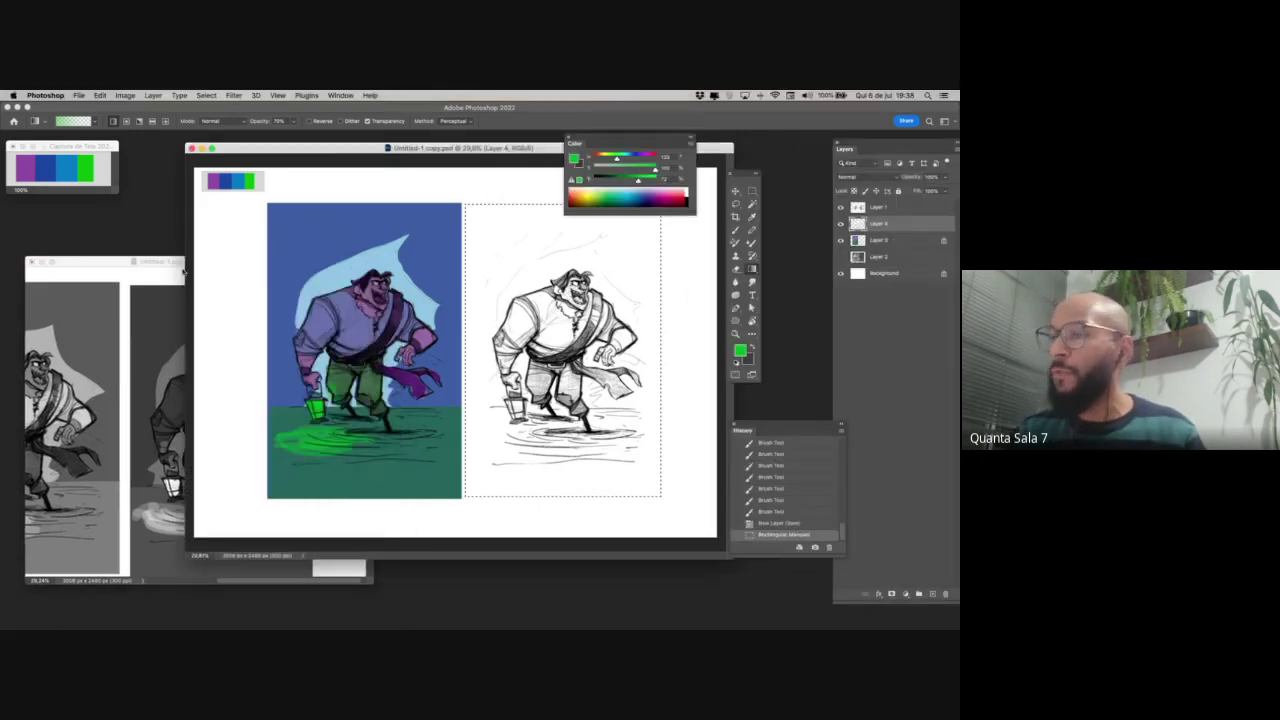
{"action": "left_click_drag", "start_coordinate": [172, 262], "coordinate": [135, 230]}
{"action": "left_click_drag", "start_coordinate": [468, 148], "coordinate": [541, 174]}
{"action": "left_click_drag", "start_coordinate": [744, 176], "coordinate": [767, 203]}
{"action": "left_click_drag", "start_coordinate": [801, 423], "coordinate": [765, 537]}
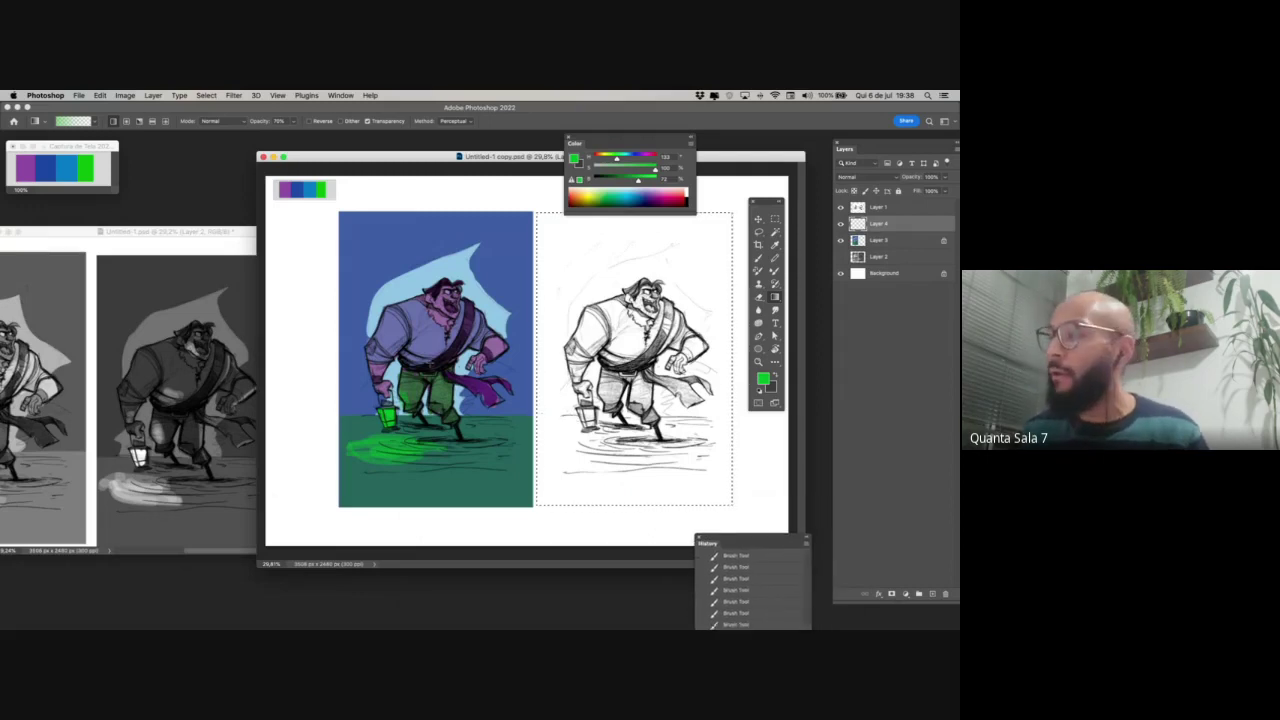
- Fill the right rectangle with the palette's dark blue, reduce its saturation by 29, and deselect
{"action": "left_click", "coordinate": [47, 172], "text": "alt"}
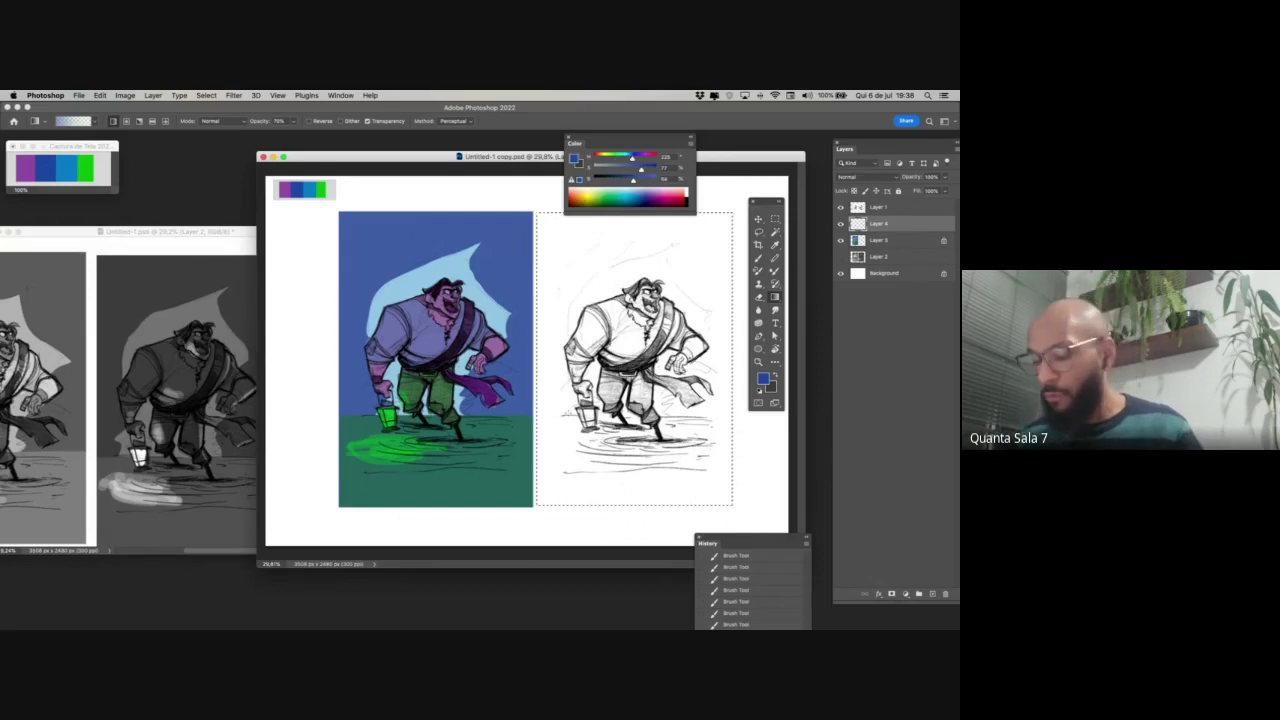
{"action": "key", "text": "alt+BackSpace"}
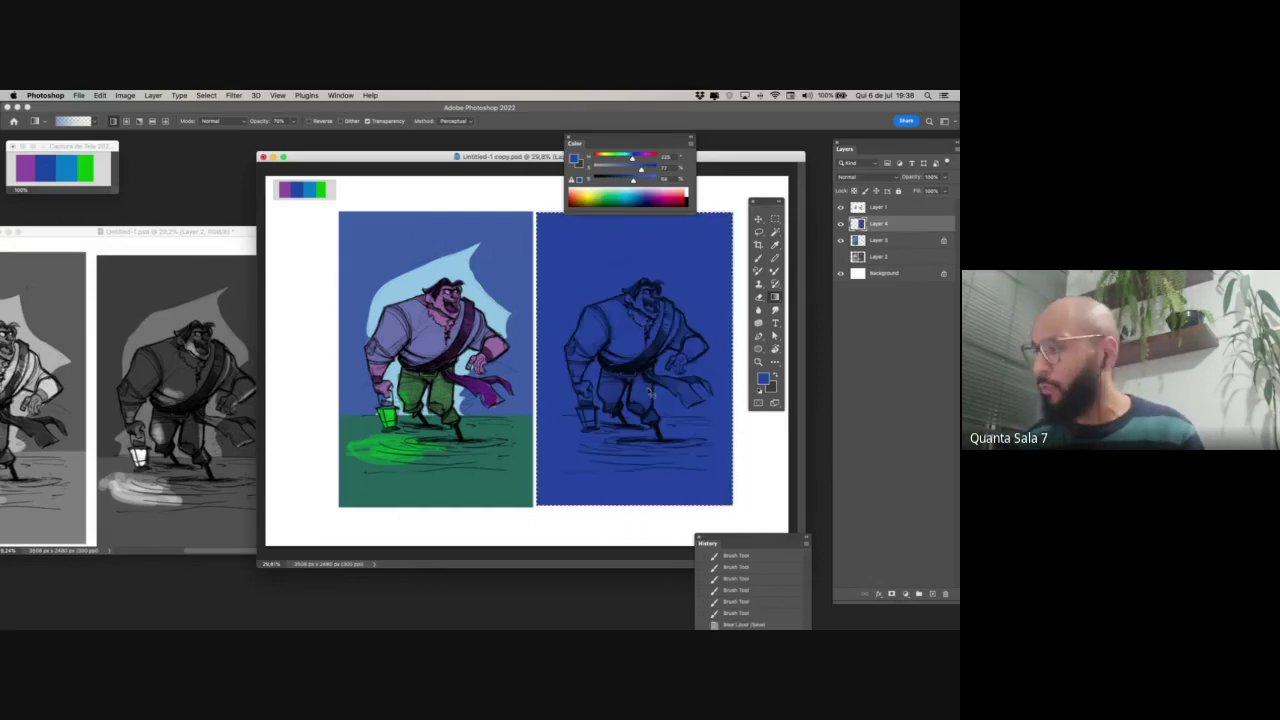
{"action": "key", "text": "super+u"}
{"action": "left_click_drag", "start_coordinate": [730, 456], "coordinate": [716, 456]}
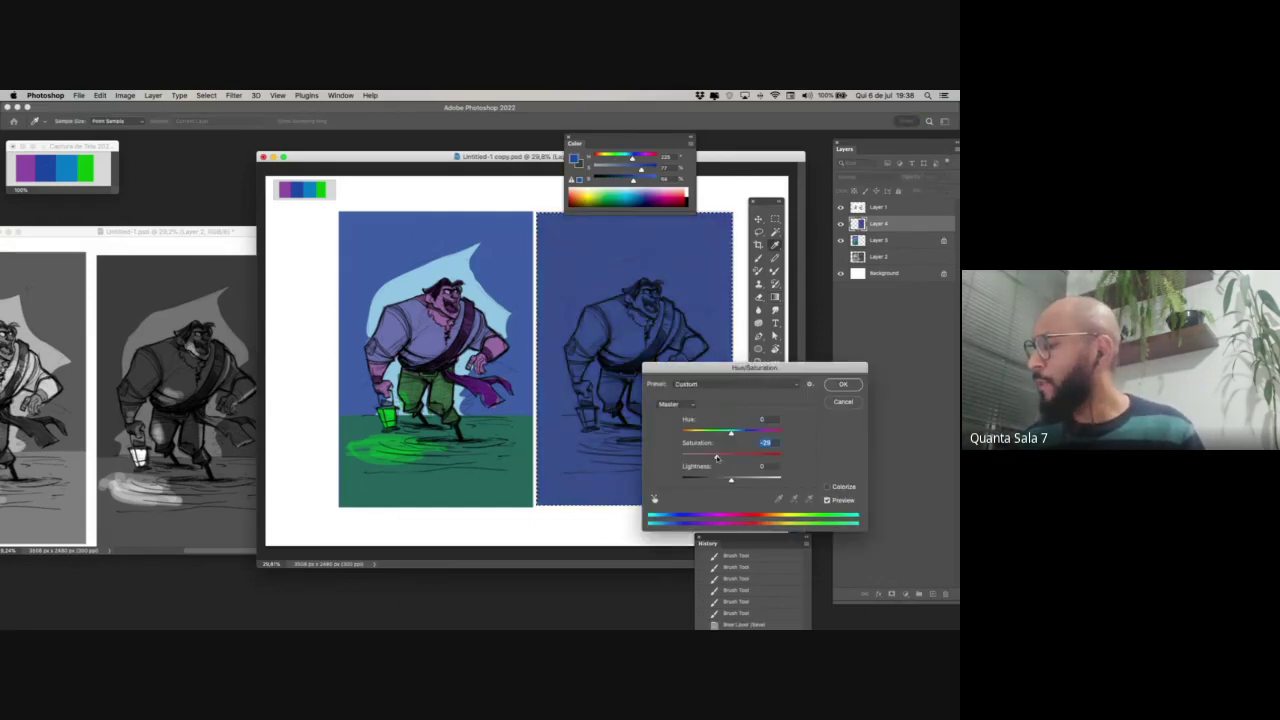
{"action": "left_click", "coordinate": [843, 385]}
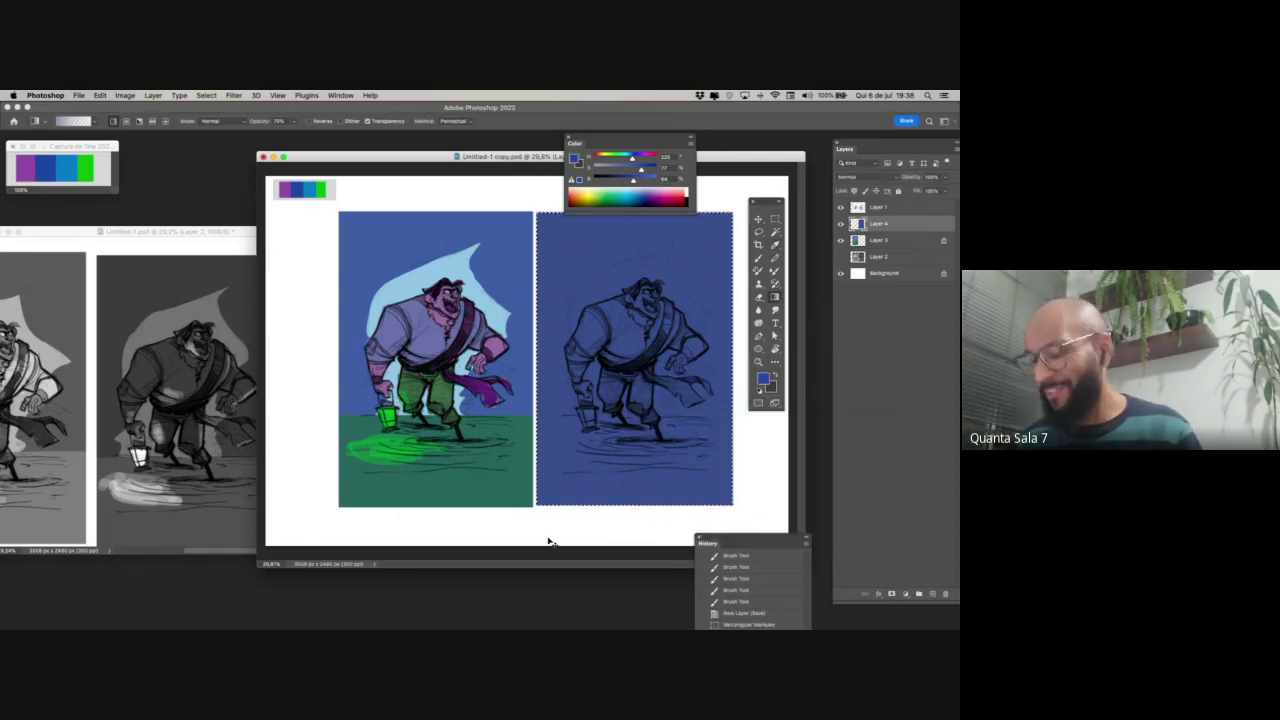
{"action": "key", "text": "super+d"}
- Lasso the pointed backdrop shape around the right character, following the light area in the grey study
{"action": "left_click", "coordinate": [758, 232]}
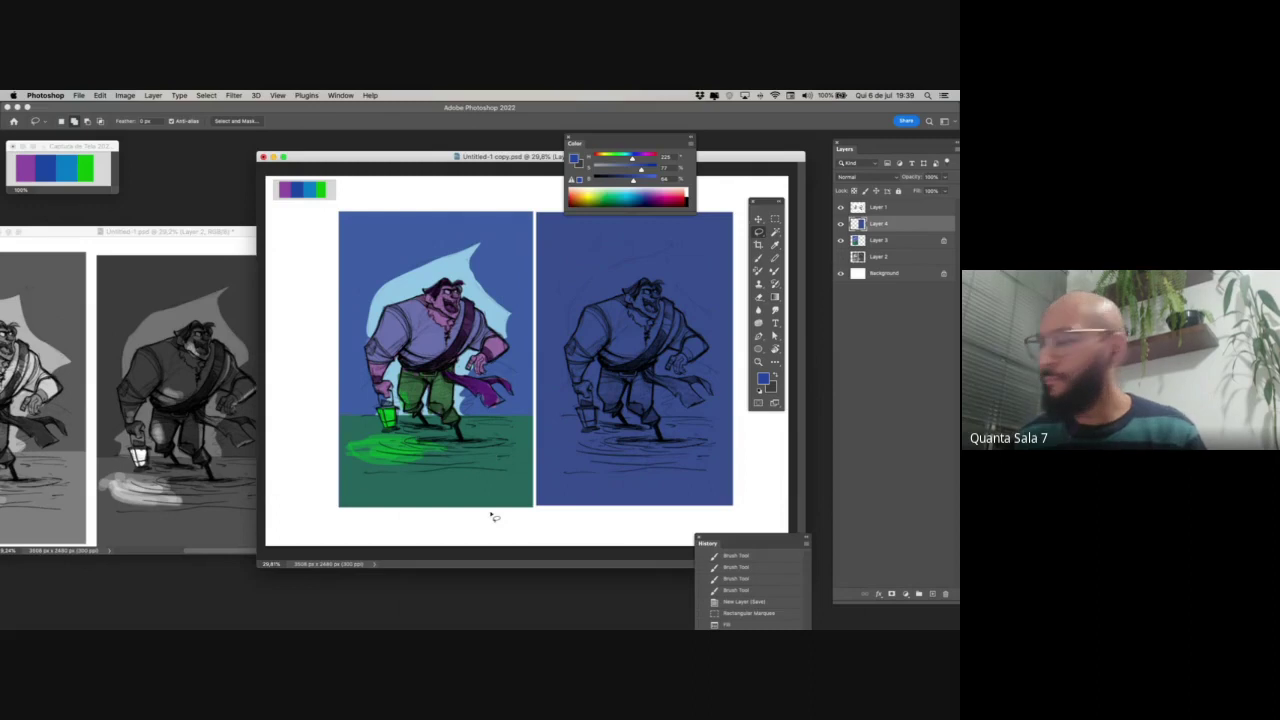
{"action": "mouse_move", "coordinate": [569, 418]}
{"action": "left_mouse_down"}
{"action": "mouse_move", "coordinate": [572, 337]}
{"action": "mouse_move", "coordinate": [610, 274]}
{"action": "mouse_move", "coordinate": [671, 253]}
{"action": "mouse_move", "coordinate": [708, 319]}
{"action": "mouse_move", "coordinate": [681, 353]}
{"action": "mouse_move", "coordinate": [691, 375]}
{"action": "mouse_move", "coordinate": [566, 416]}
{"action": "left_mouse_up"}
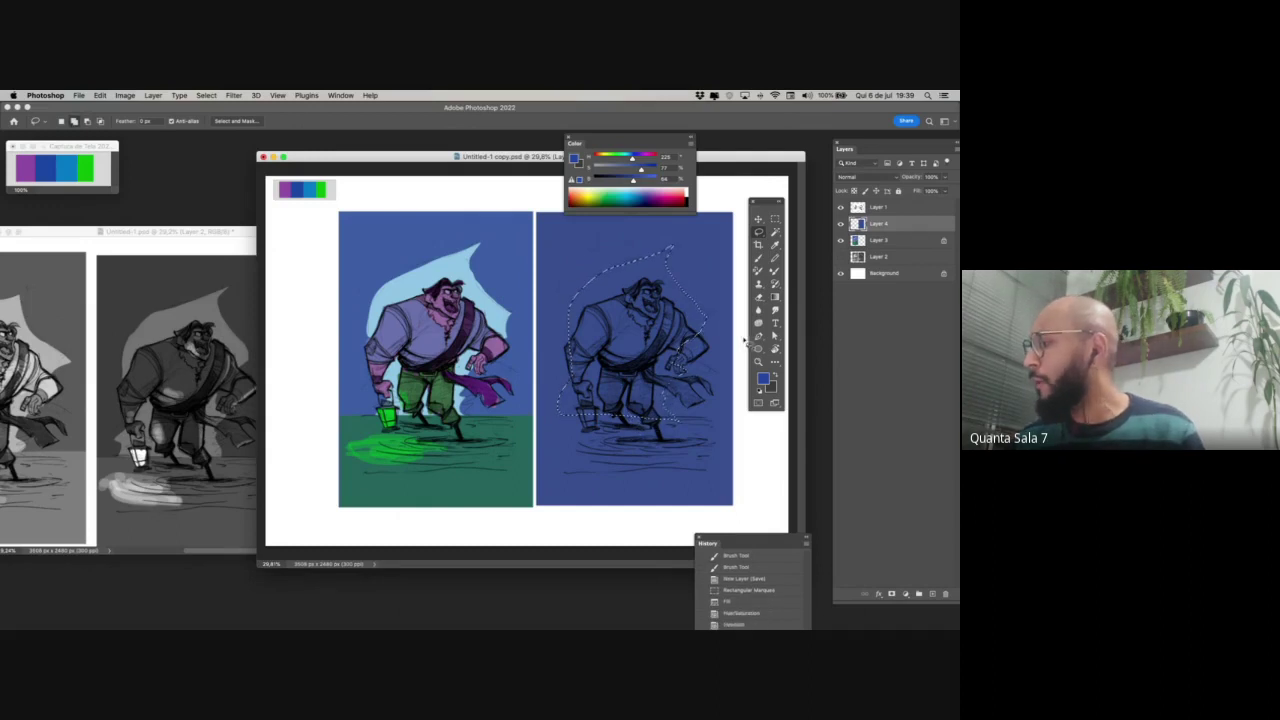
{"action": "key", "text": "g"}
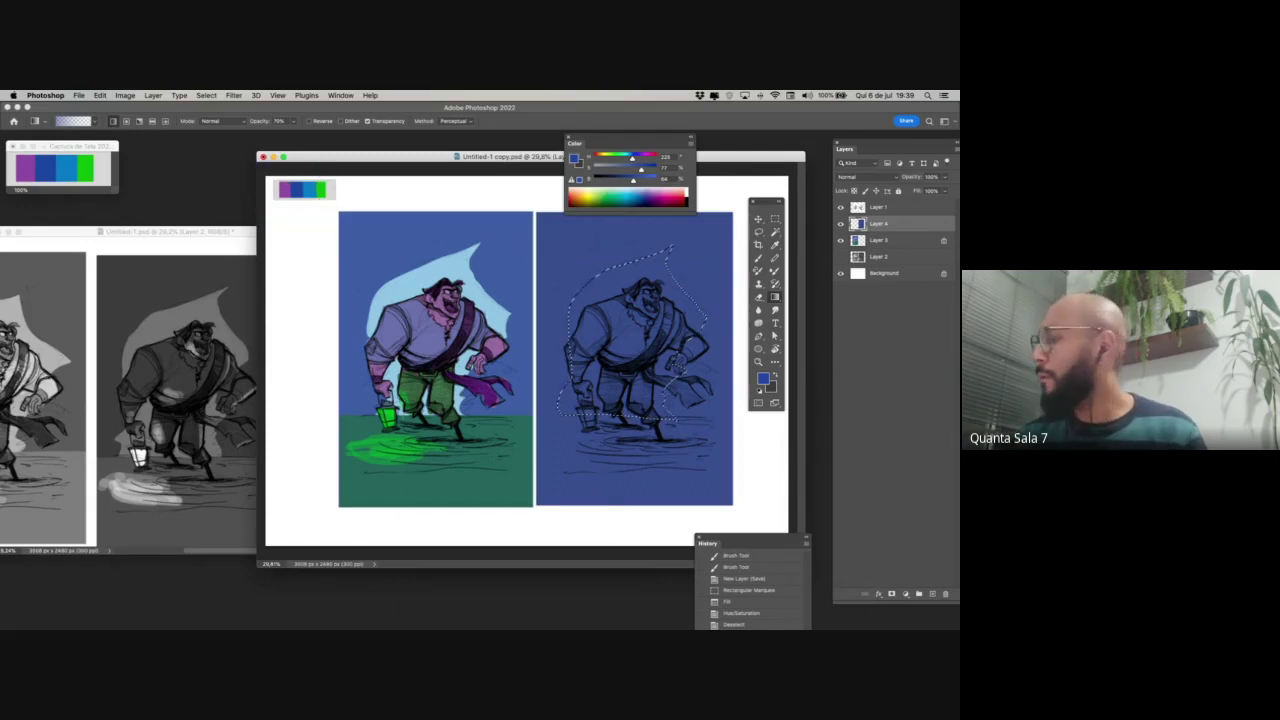
- Set the Eyedropper to sample all layers, pick the palette's purple, lighten and desaturate it, and fill the backdrop selection
{"action": "key", "text": "i"}
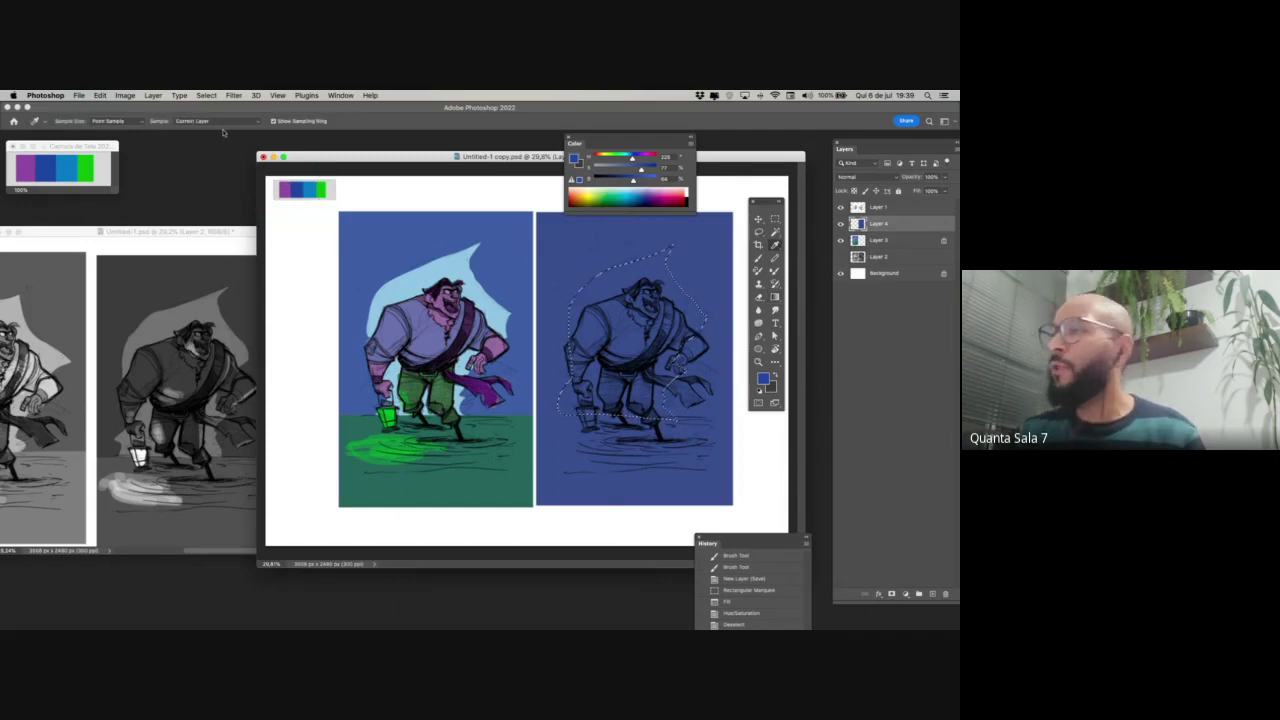
{"action": "left_click", "coordinate": [200, 121]}
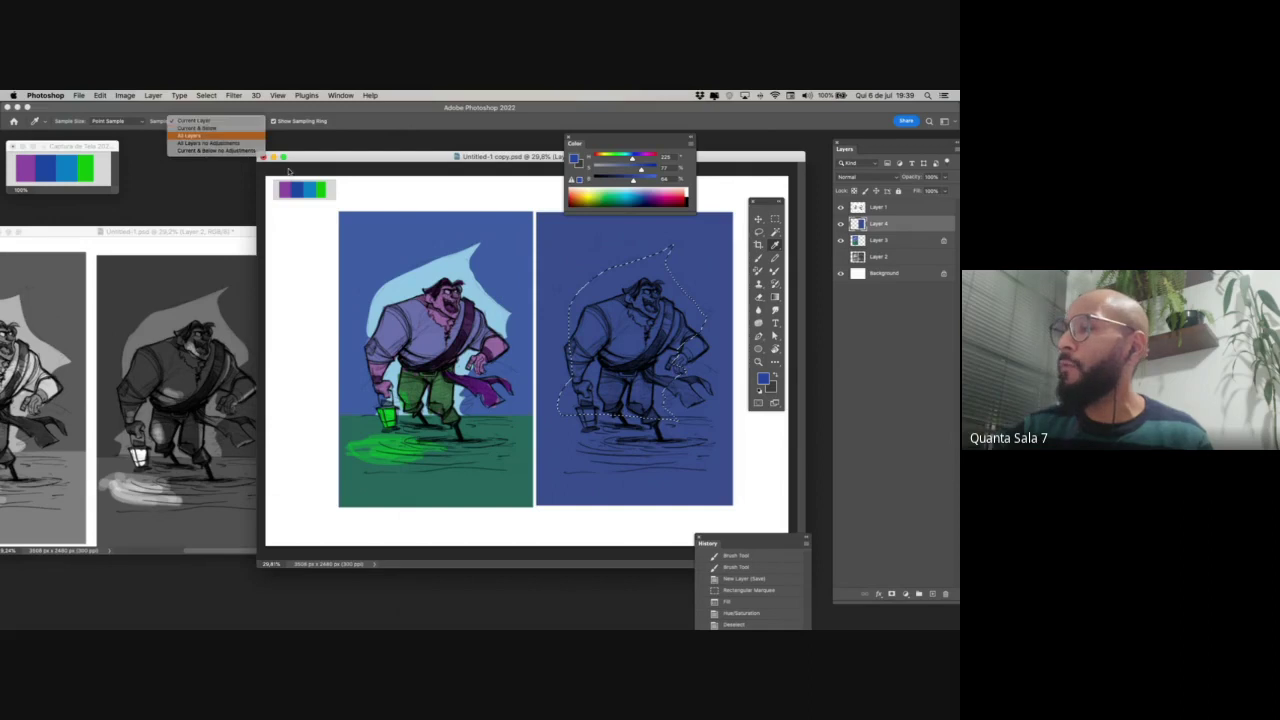
{"action": "left_click", "coordinate": [190, 135]}
{"action": "left_click", "coordinate": [289, 186]}
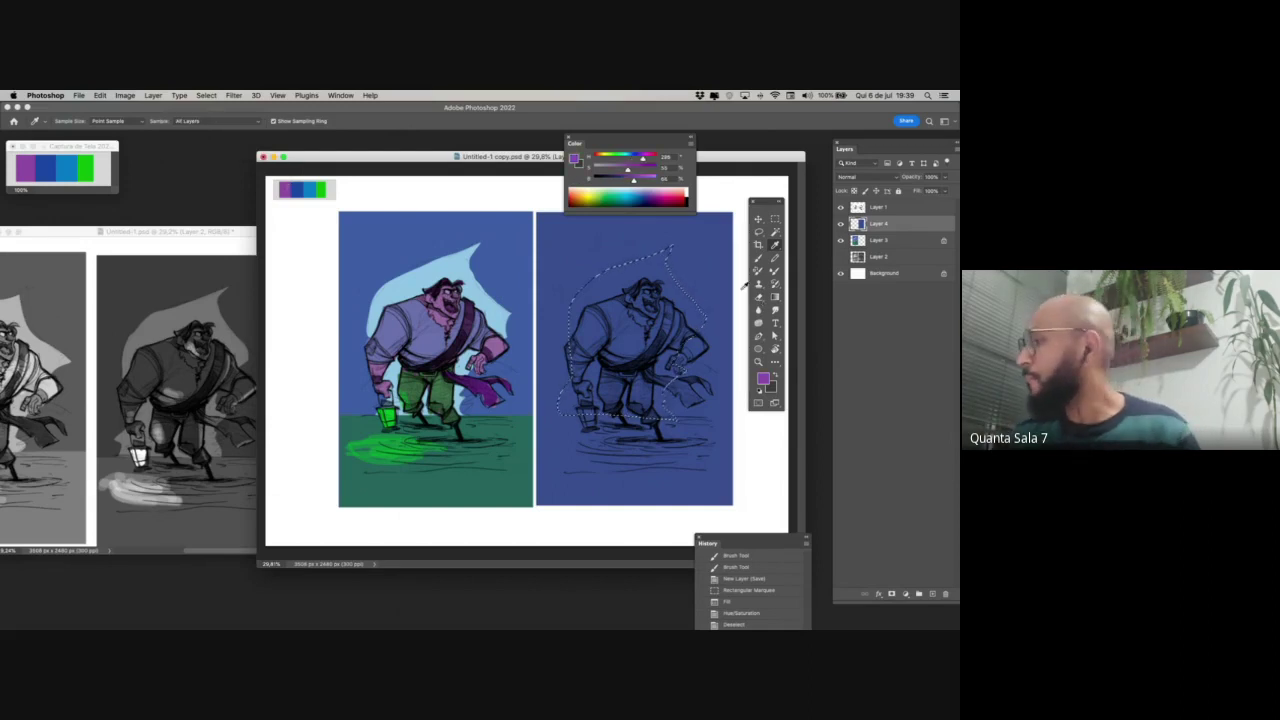
{"action": "mouse_move", "coordinate": [635, 180]}
{"action": "left_mouse_down"}
{"action": "mouse_move", "coordinate": [646, 180]}
{"action": "mouse_move", "coordinate": [614, 169]}
{"action": "left_mouse_up"}
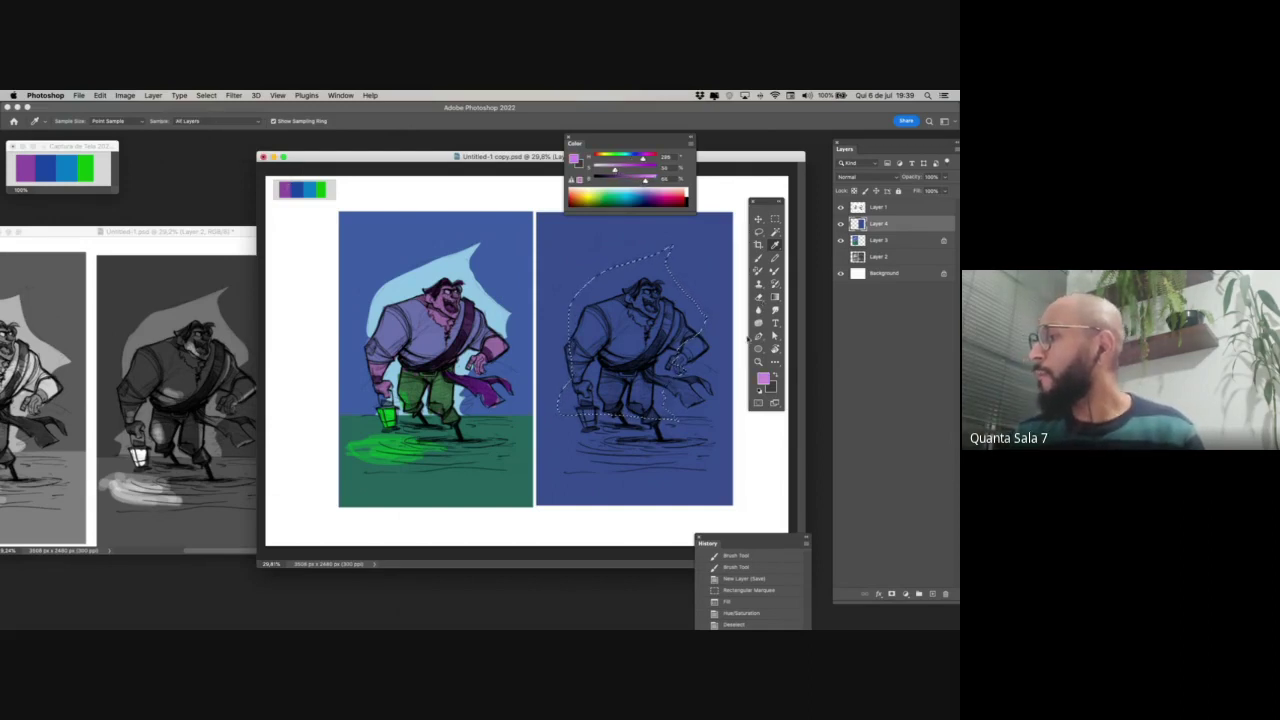
{"action": "key", "text": "g"}
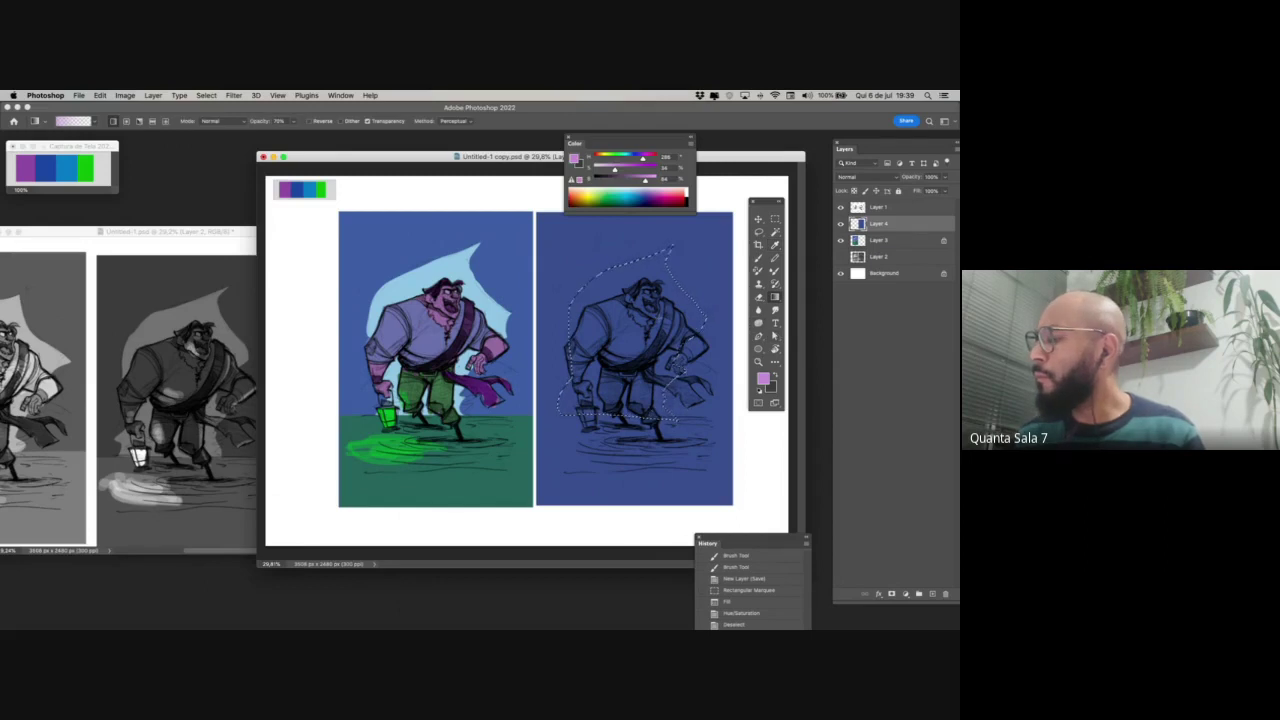
{"action": "key", "text": "alt+BackSpace"}
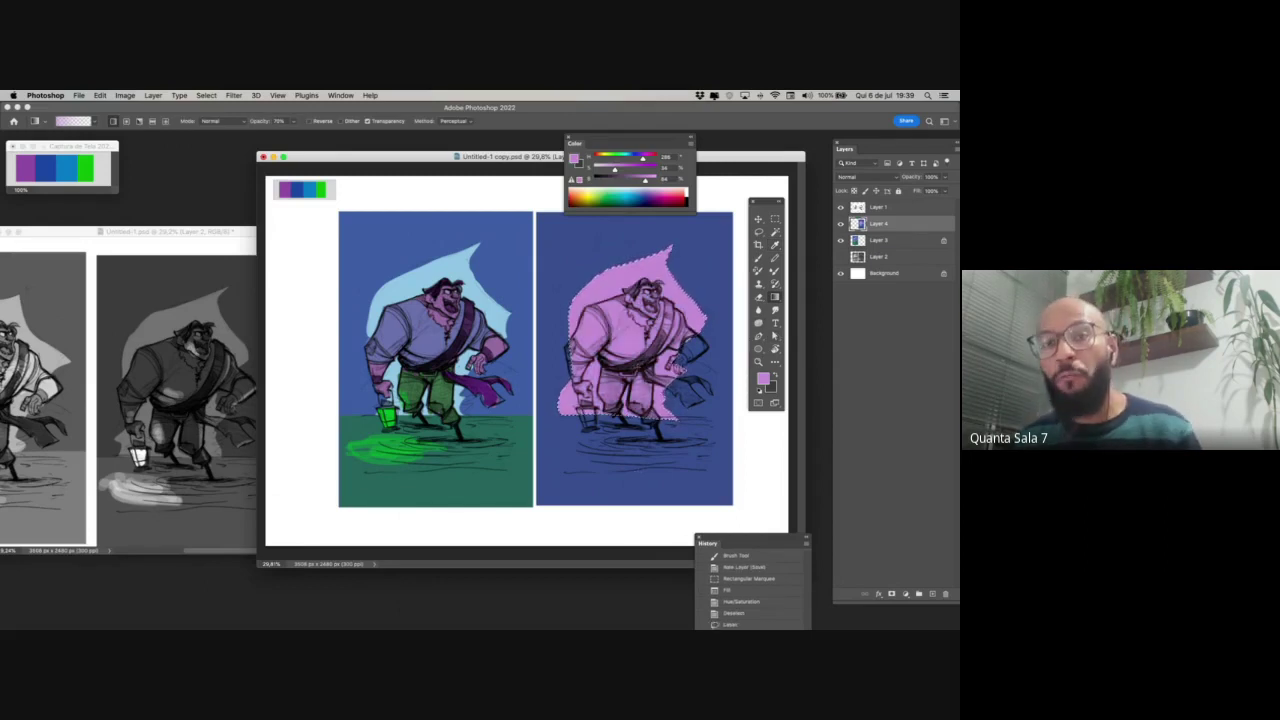
- Shade the upper part of the backdrop selection with the palette's purple, then try a sampled lighter purple gradient over it and undo that
{"action": "left_click", "coordinate": [287, 189], "text": "alt"}
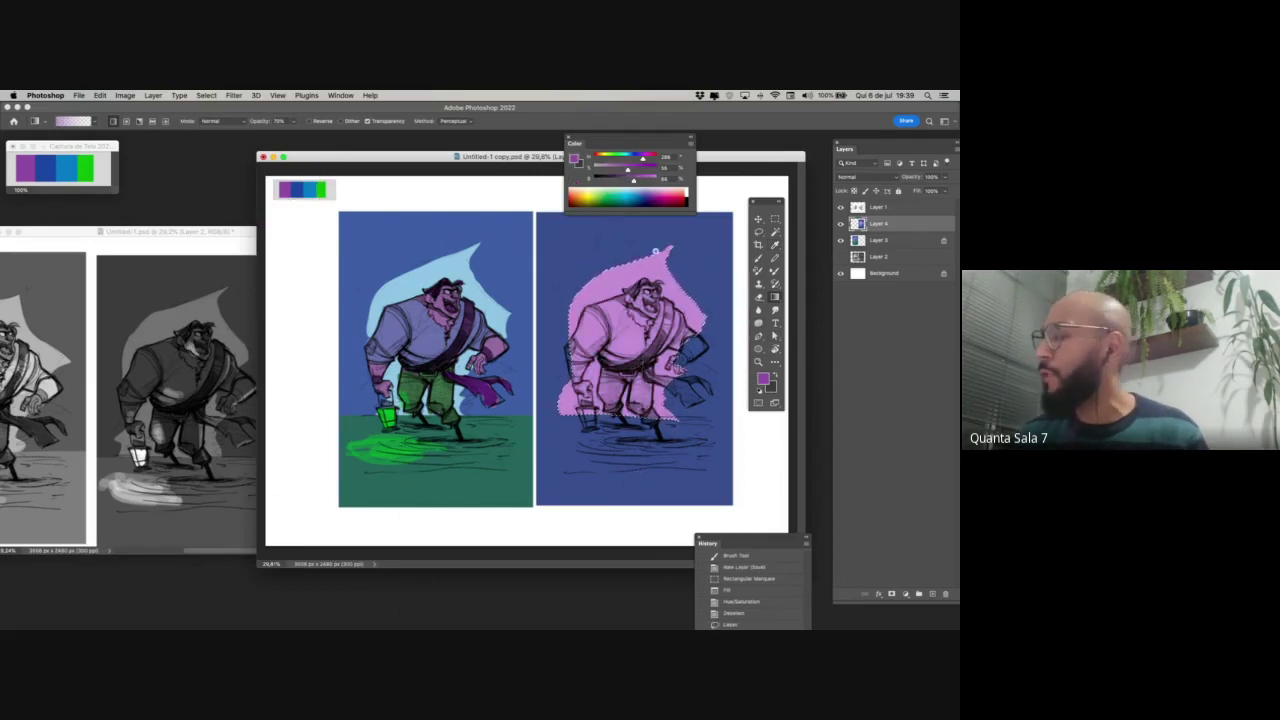
{"action": "key", "text": "alt+BackSpace"}
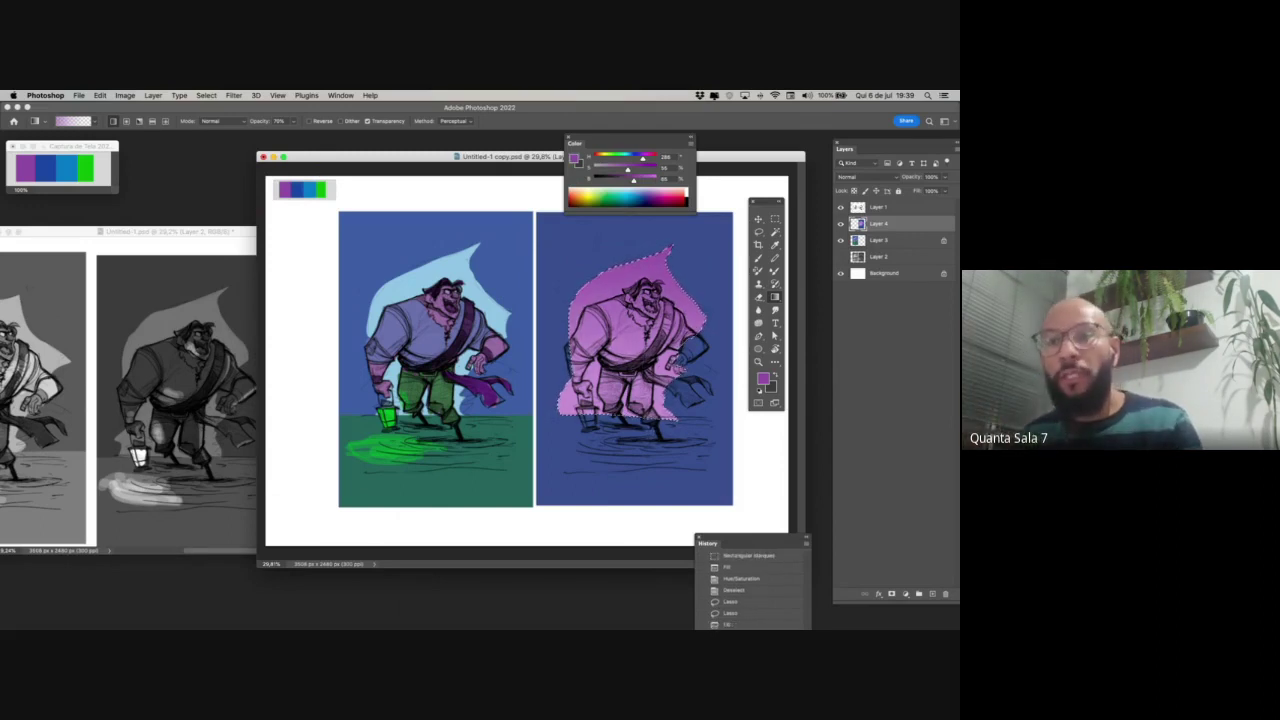
{"action": "left_click", "coordinate": [598, 335], "text": "alt"}
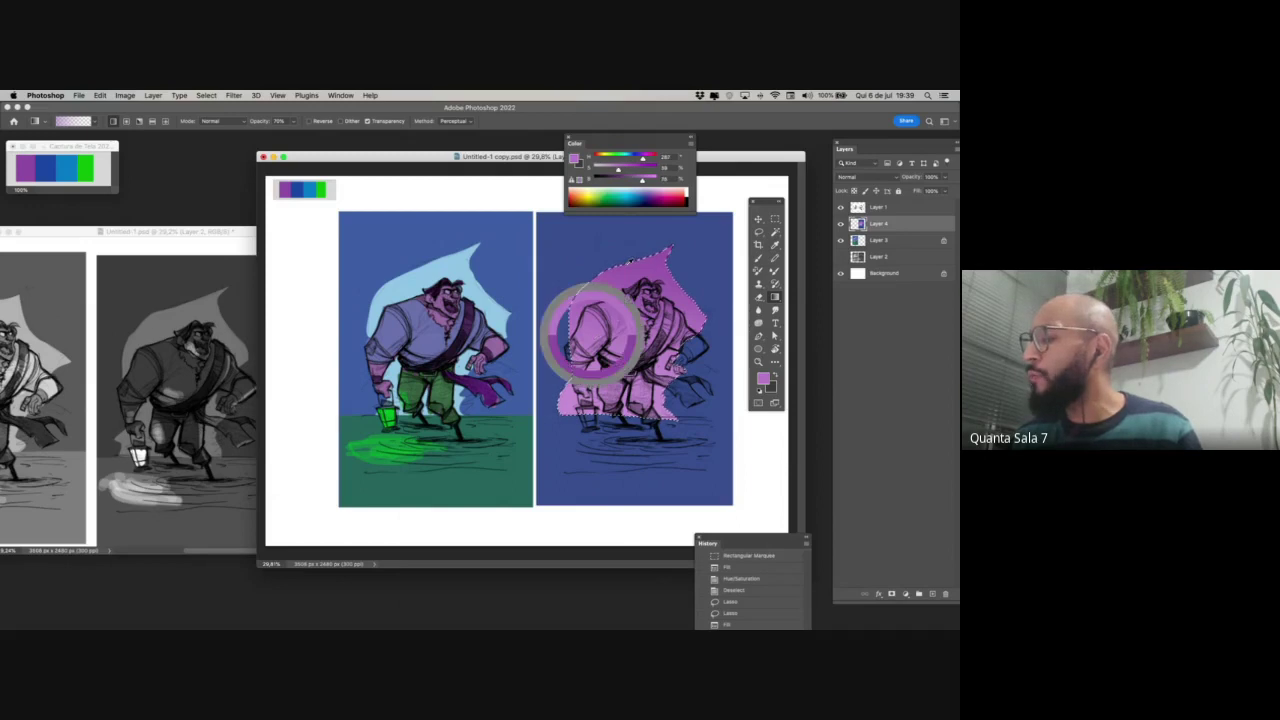
{"action": "left_click_drag", "start_coordinate": [598, 335], "coordinate": [680, 290]}
{"action": "key", "text": "super+z"}
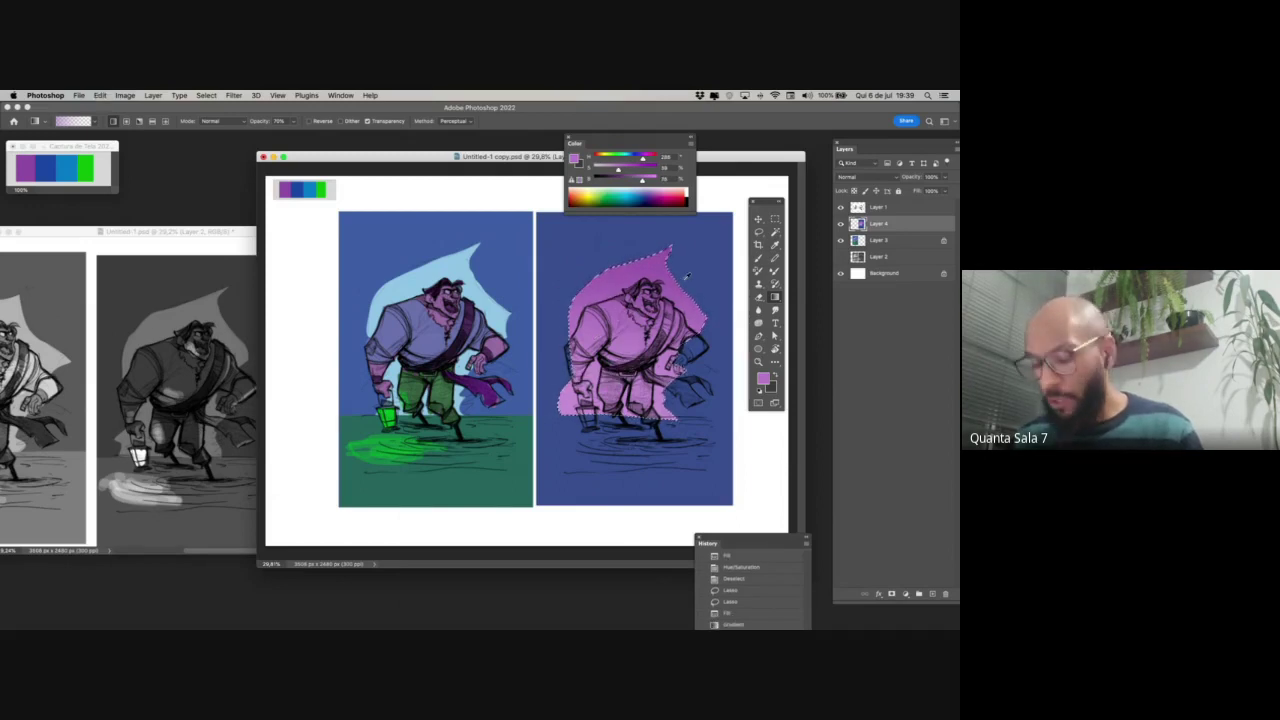
- Blend low-opacity gradients of the background blue and the backdrop's own purple across the backdrop, keeping its selection active
{"action": "left_click", "coordinate": [697, 270], "text": "alt"}
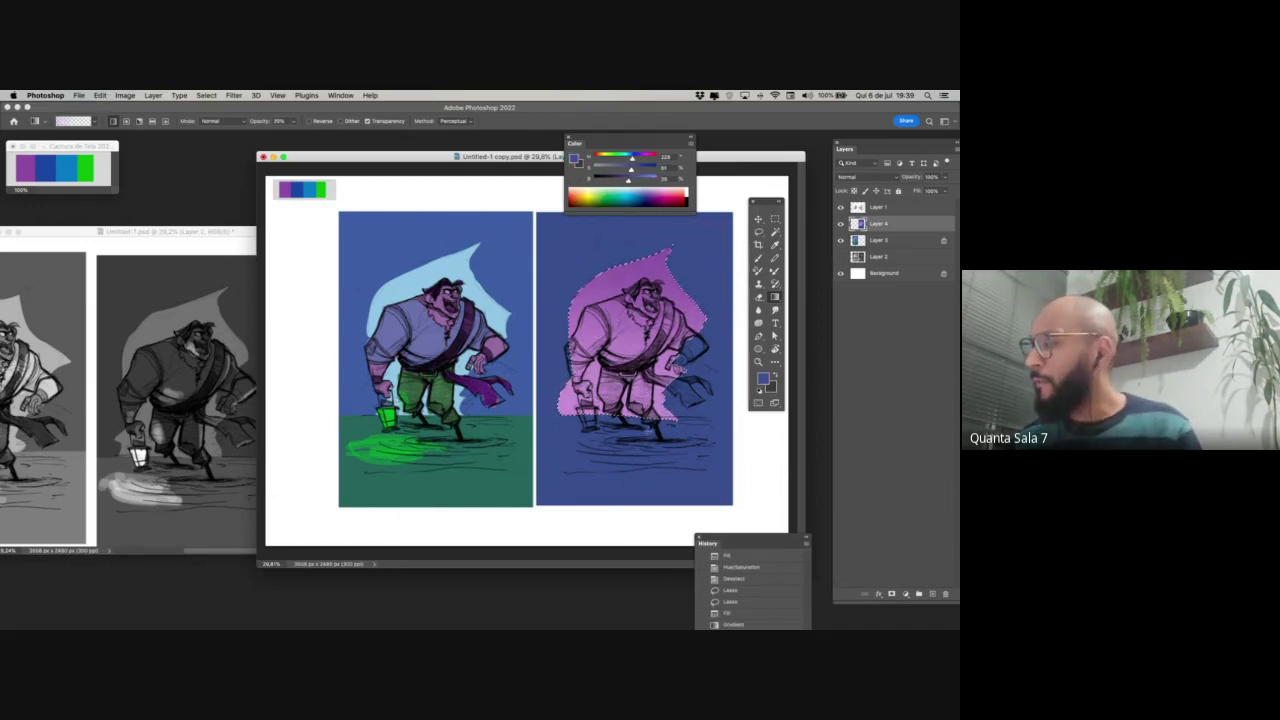
{"action": "left_click_drag", "start_coordinate": [621, 446], "coordinate": [624, 376]}
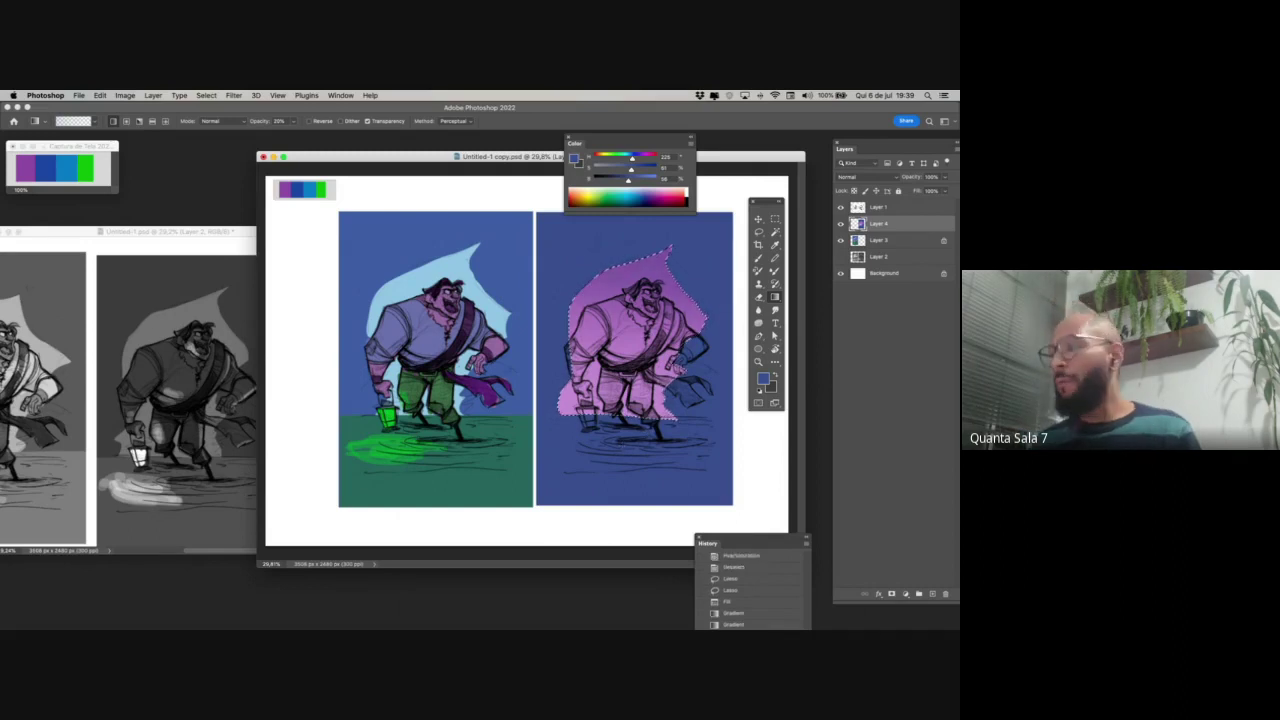
{"action": "left_click", "coordinate": [665, 360], "text": "alt"}
{"action": "mouse_move", "coordinate": [667, 249]}
{"action": "left_mouse_down"}
{"action": "mouse_move", "coordinate": [645, 310]}
{"action": "mouse_move", "coordinate": [655, 335]}
{"action": "left_mouse_up"}
{"action": "left_click_drag", "start_coordinate": [680, 275], "coordinate": [645, 320]}
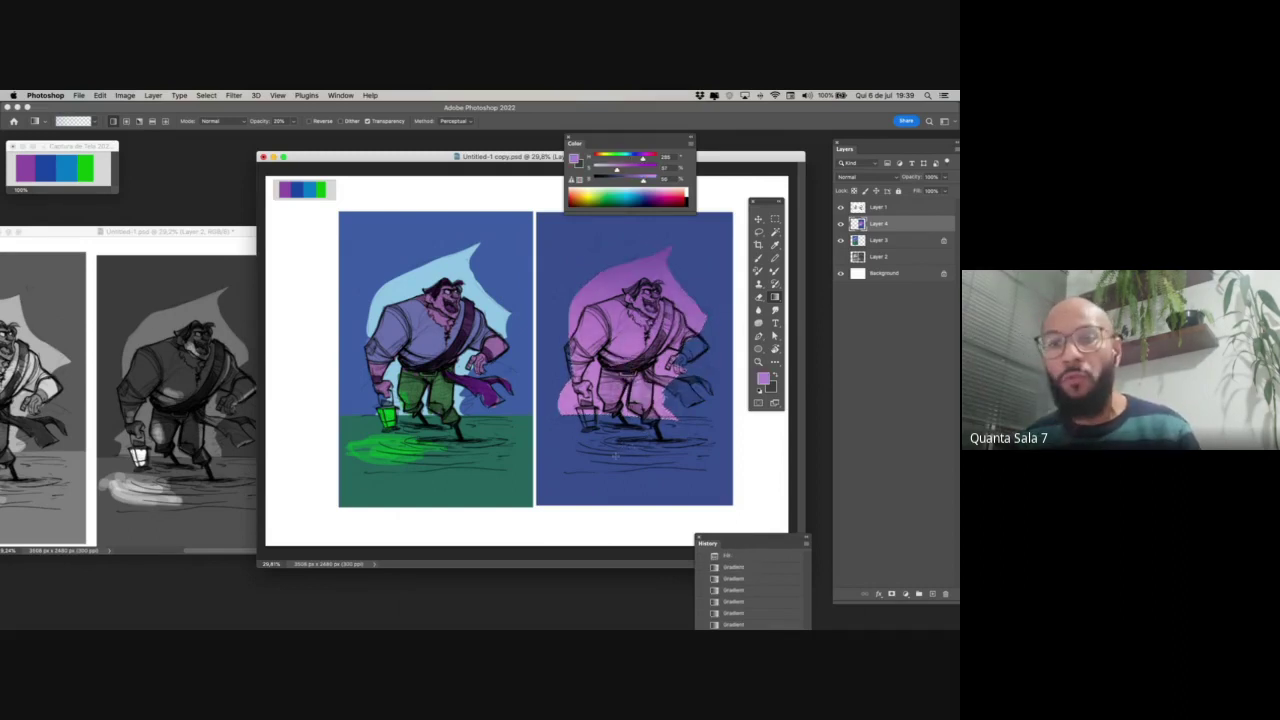
{"action": "key", "text": "super+z"}
- Reduce the backdrop selection to its lowest part and add a rectangle over the floor beneath the right character
{"action": "key", "text": "m"}
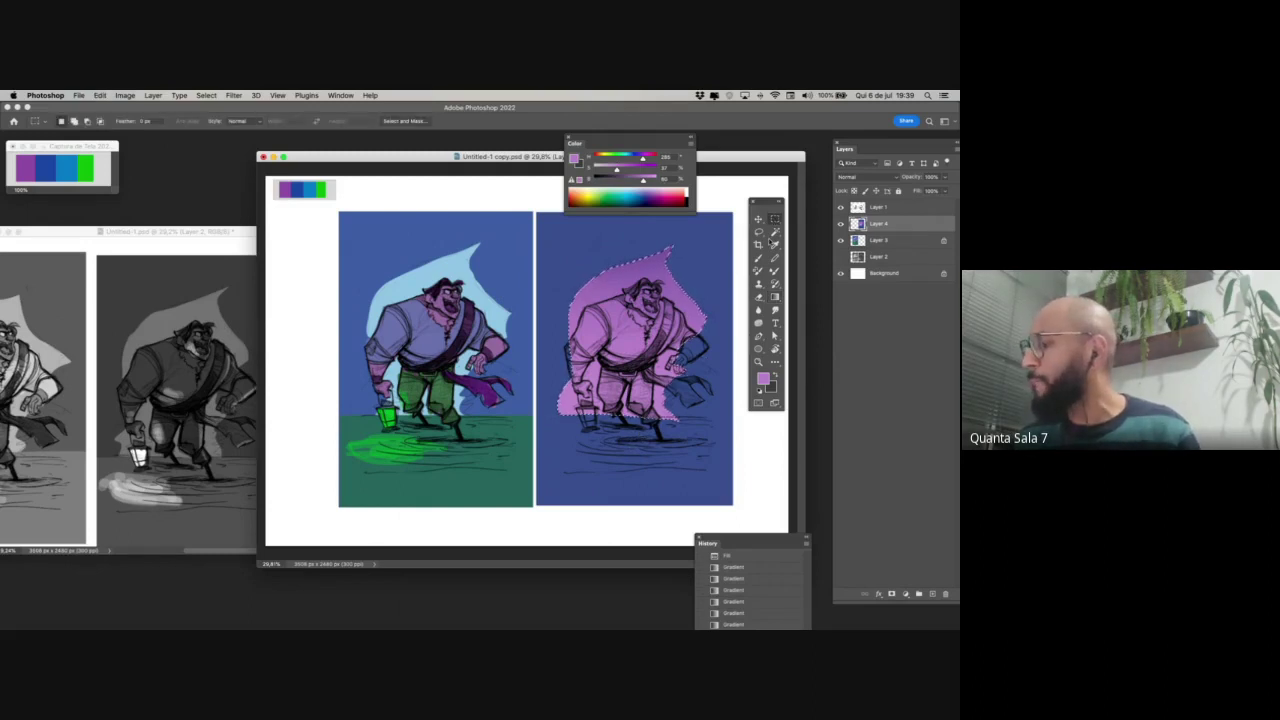
{"action": "left_click_drag", "start_coordinate": [541, 235], "coordinate": [764, 390]}
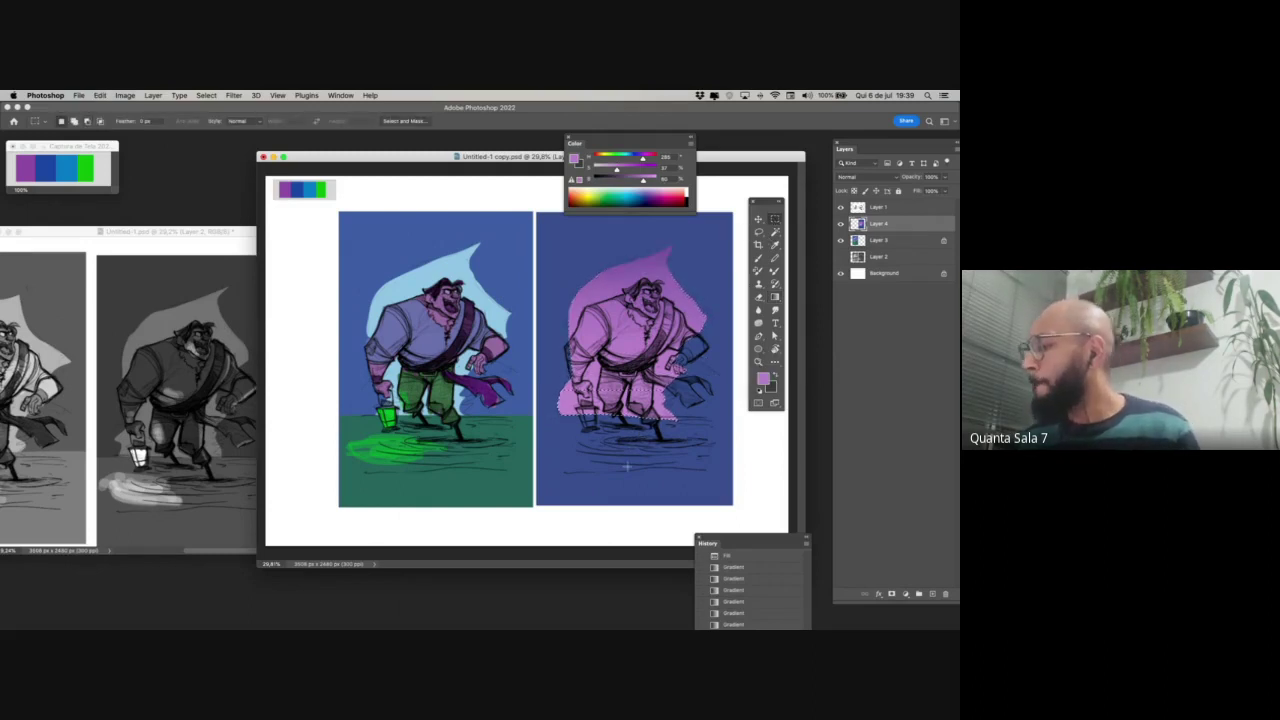
{"action": "left_click_drag", "start_coordinate": [538, 416], "coordinate": [746, 546]}
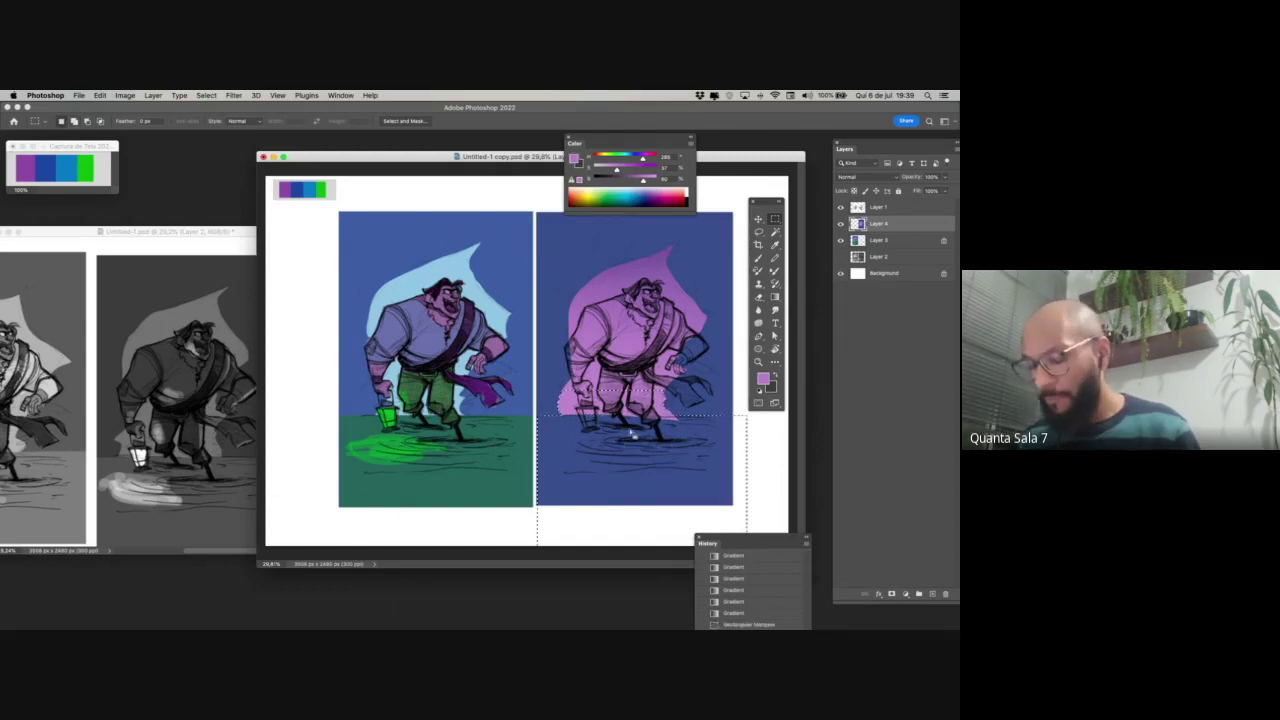
- Sample the darker purple from the upper part of the backdrop and try filling the floor selection with it
{"action": "key", "text": "g"}
{"action": "left_click", "coordinate": [663, 362], "text": "alt"}
{"action": "left_click", "coordinate": [653, 267], "text": "alt"}
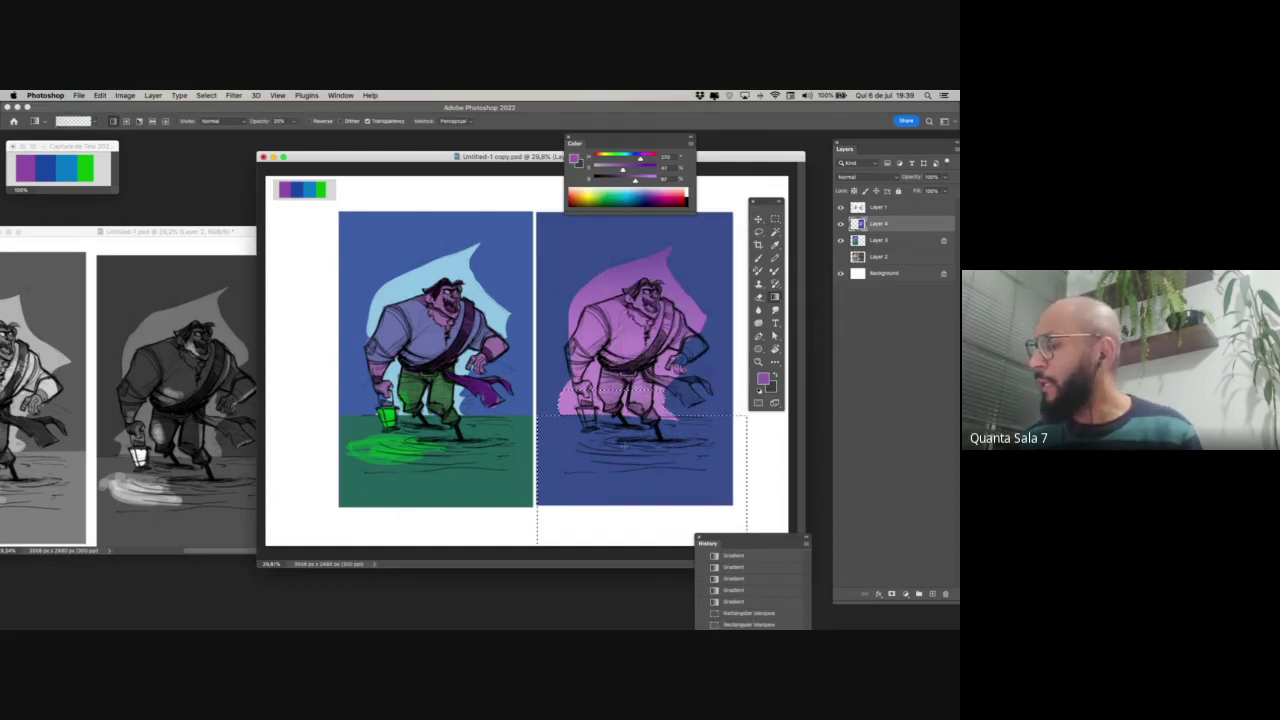
{"action": "key", "text": "alt+BackSpace"}
{"action": "key", "text": "super+z"}
- Trim the floor selection at the rectangle's lower edge, fill it with the sampled purple with Layer 4's transparency locked, and deselect
{"action": "key", "text": "m"}
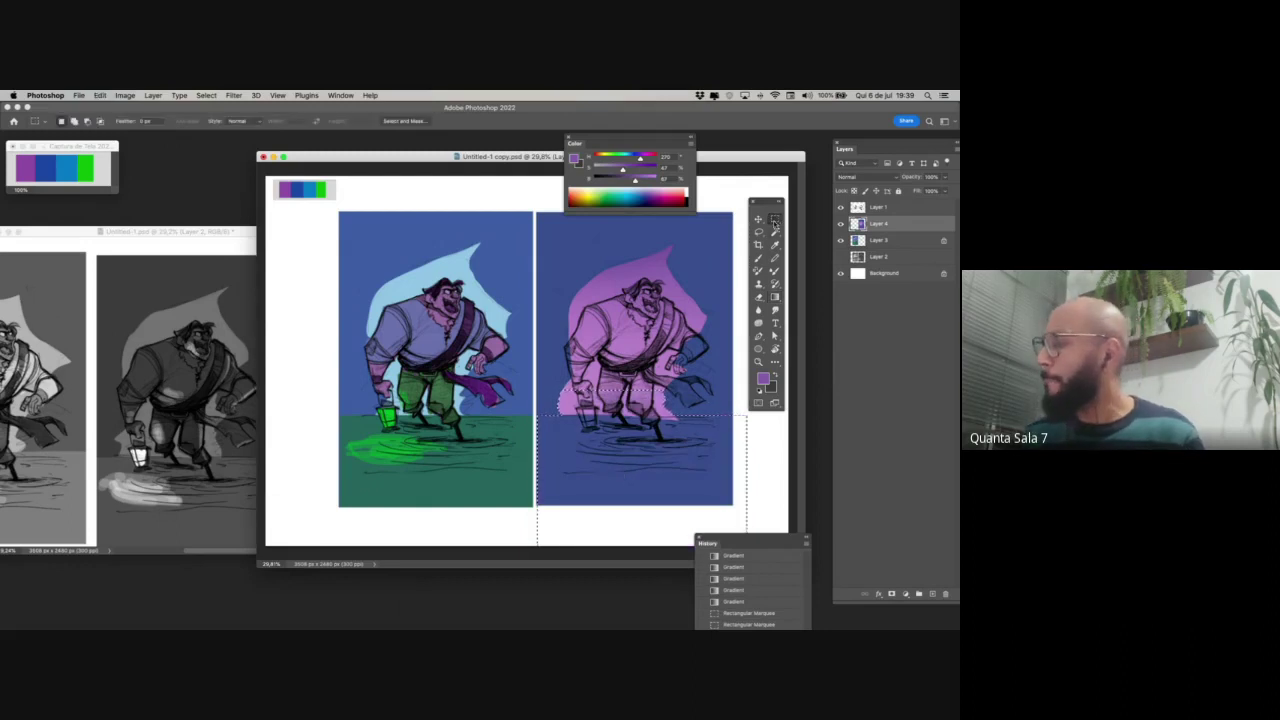
{"action": "left_click_drag", "start_coordinate": [537, 505], "coordinate": [746, 506]}
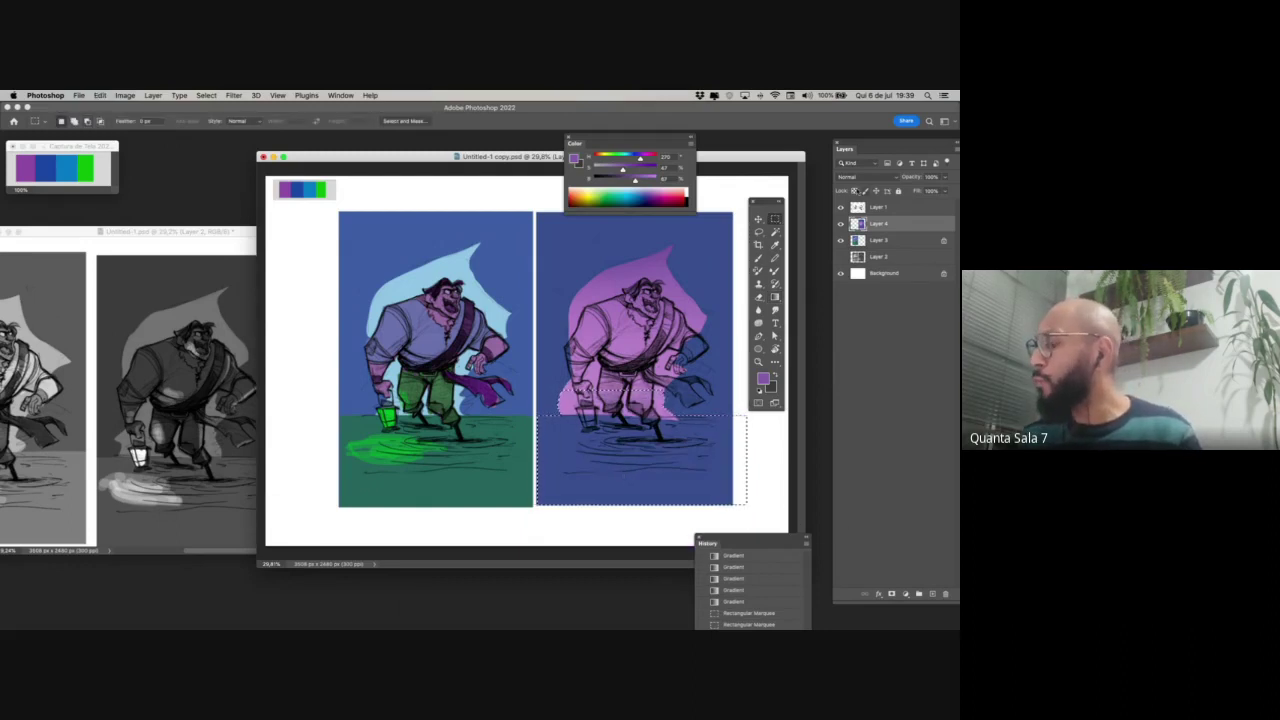
{"action": "key", "text": "alt+BackSpace"}
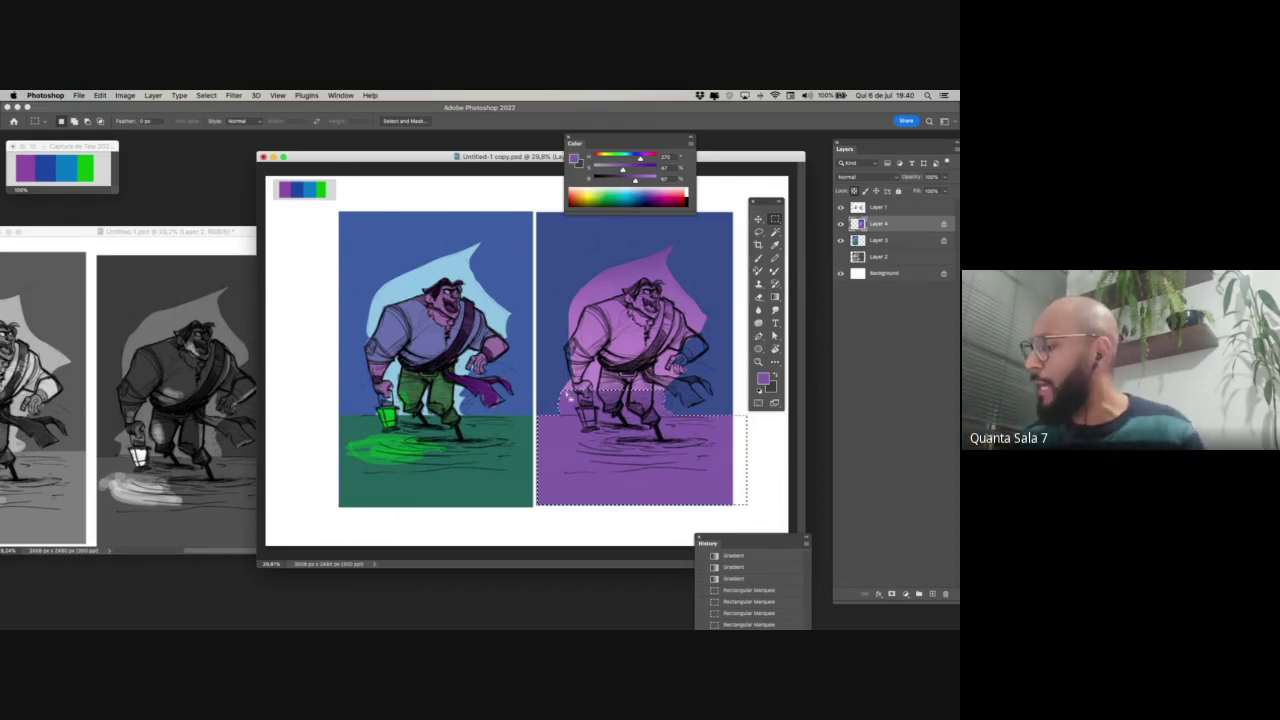
{"action": "left_click", "coordinate": [555, 392]}
- Add a new layer above Layer 4, brush a magenta outline around the character's lower legs, and undo the stroke
{"action": "left_click", "coordinate": [758, 257]}
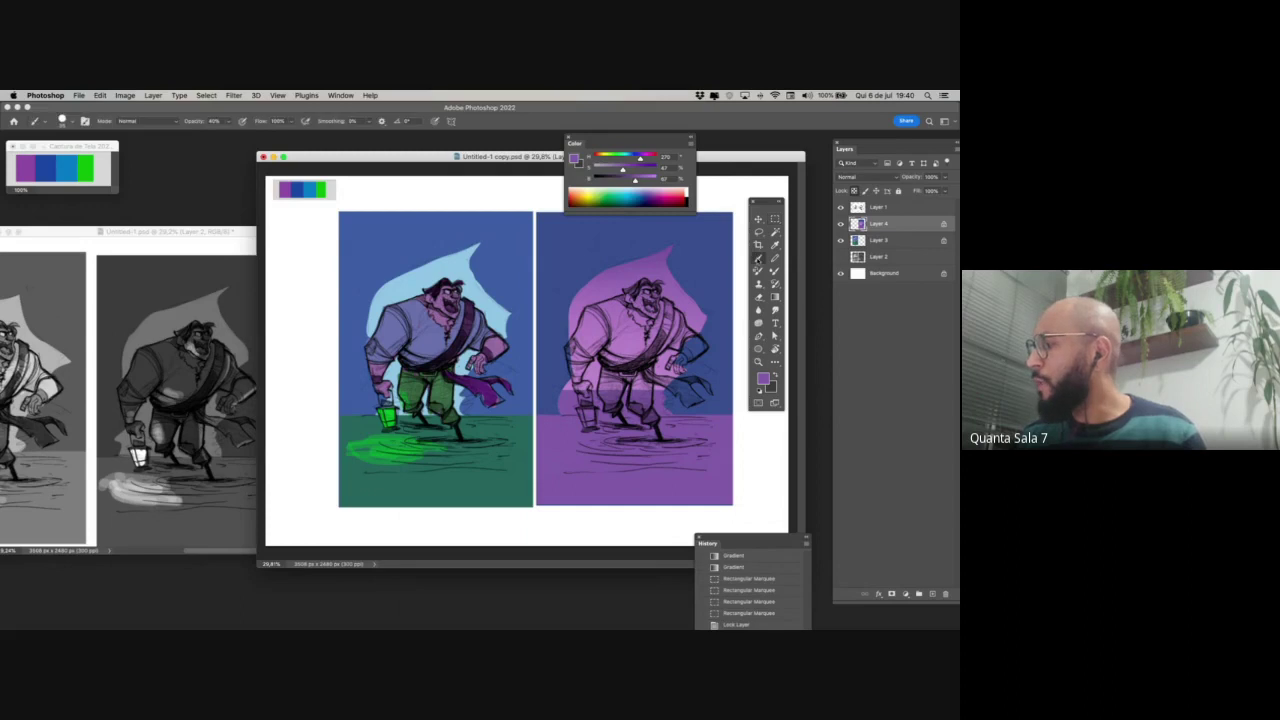
{"action": "left_click_drag", "start_coordinate": [667, 195], "coordinate": [683, 195]}
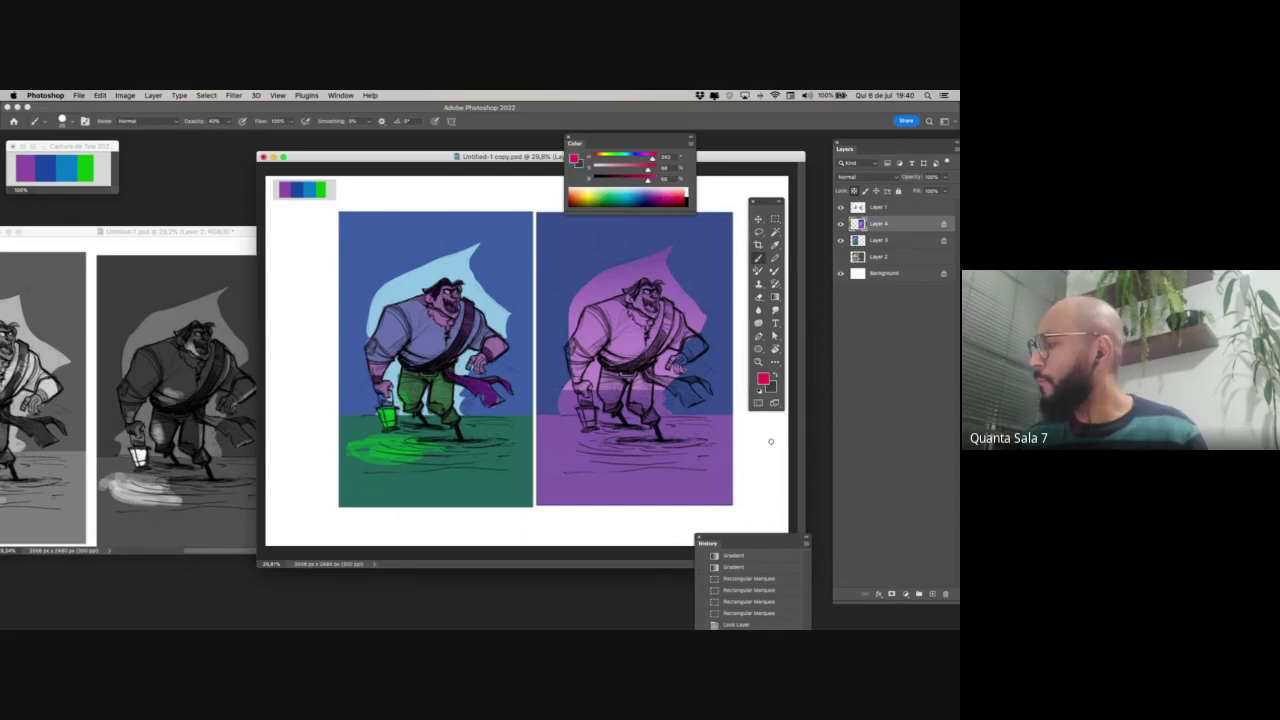
{"action": "key", "text": "super+shift+alt+n"}
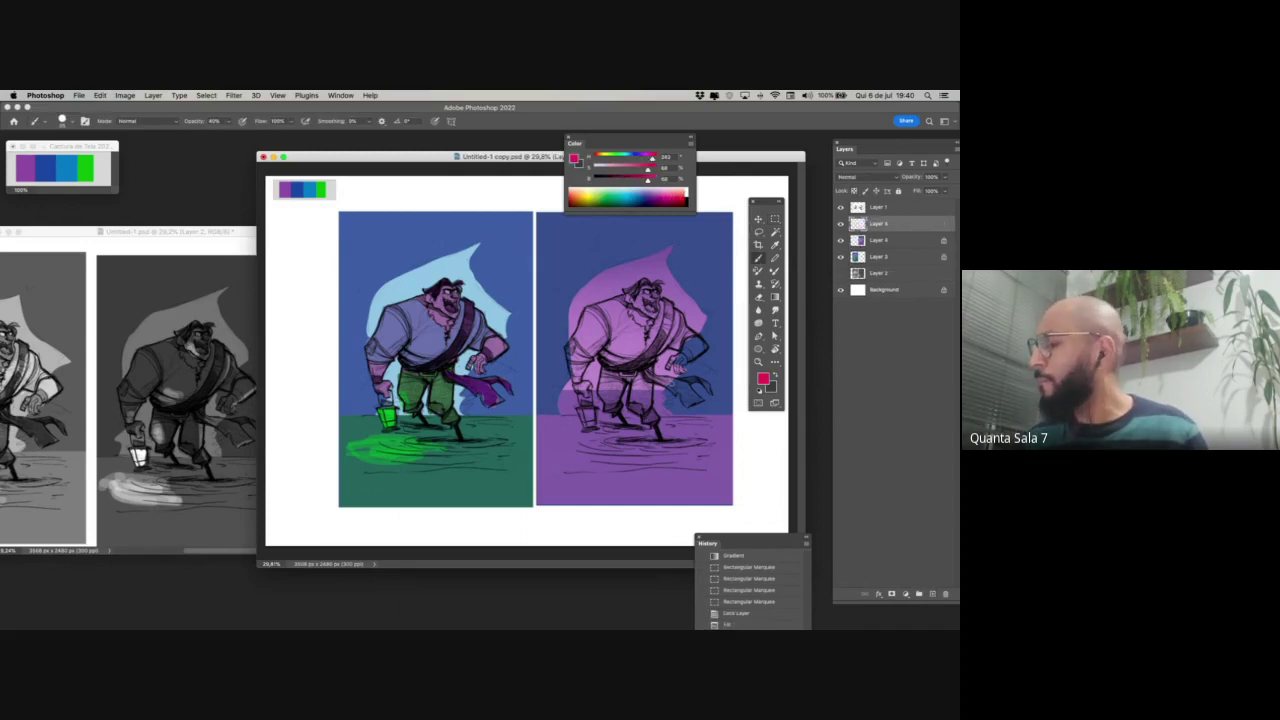
{"action": "left_click_drag", "start_coordinate": [552, 395], "coordinate": [690, 372]}
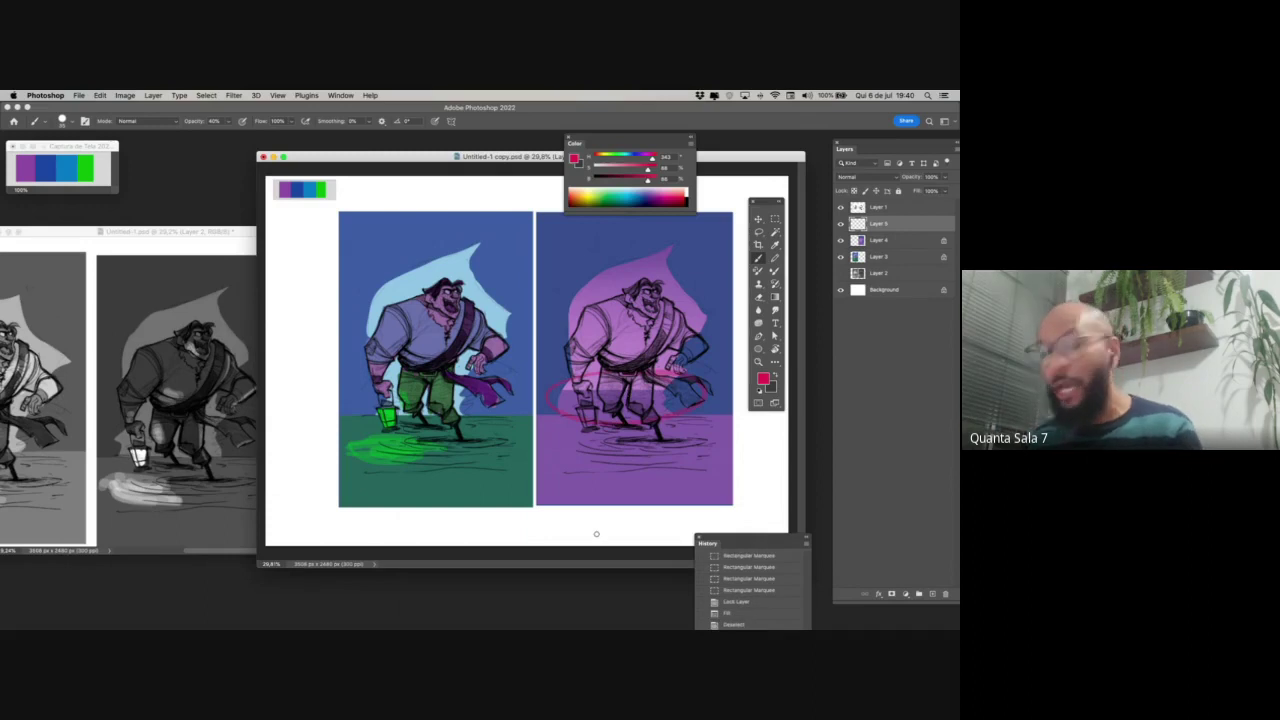
{"action": "key", "text": "0"}
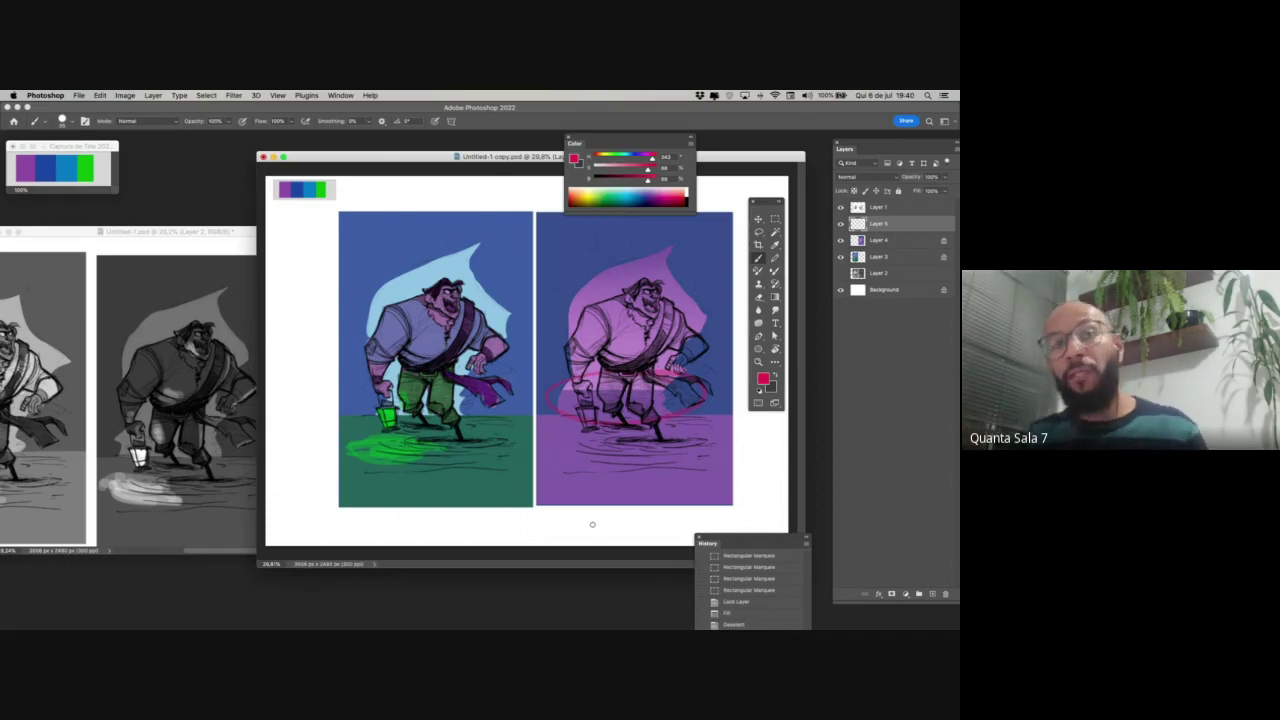
{"action": "key", "text": "super+z"}
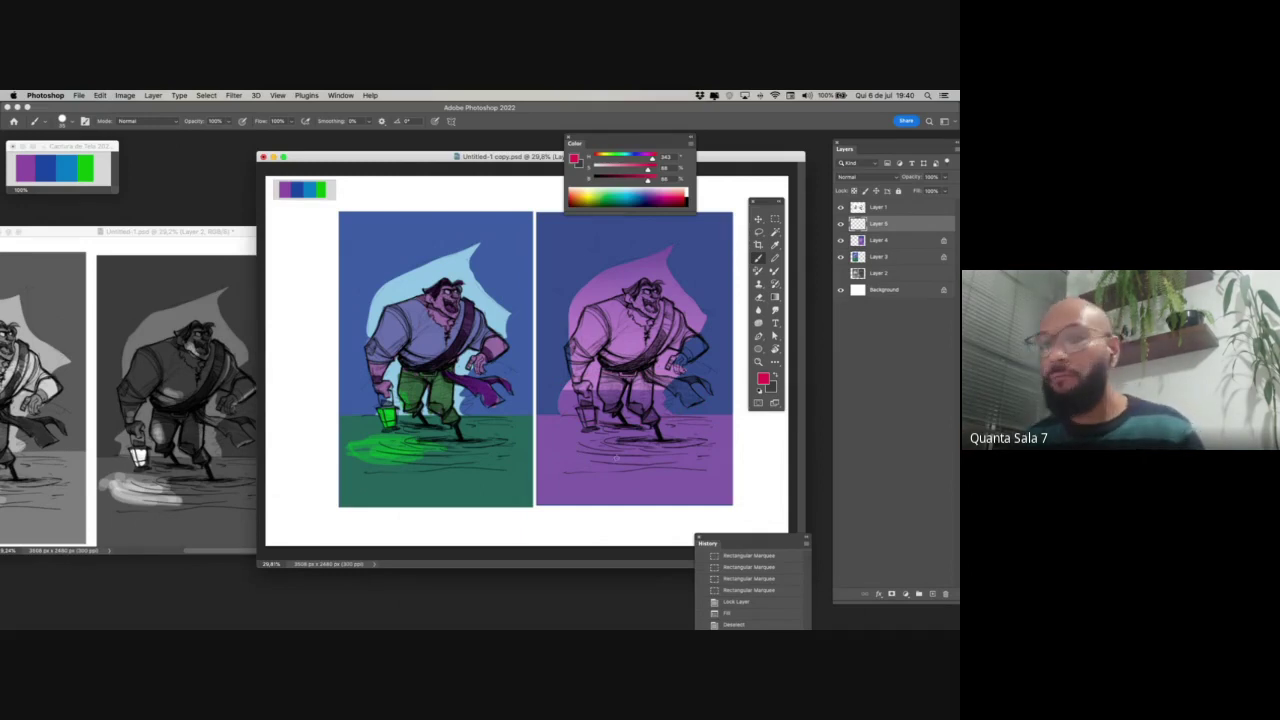
- Select the purple floor area on Layer 4 with the Magic Wand
{"action": "left_click", "coordinate": [878, 241]}
{"action": "key", "text": "w"}
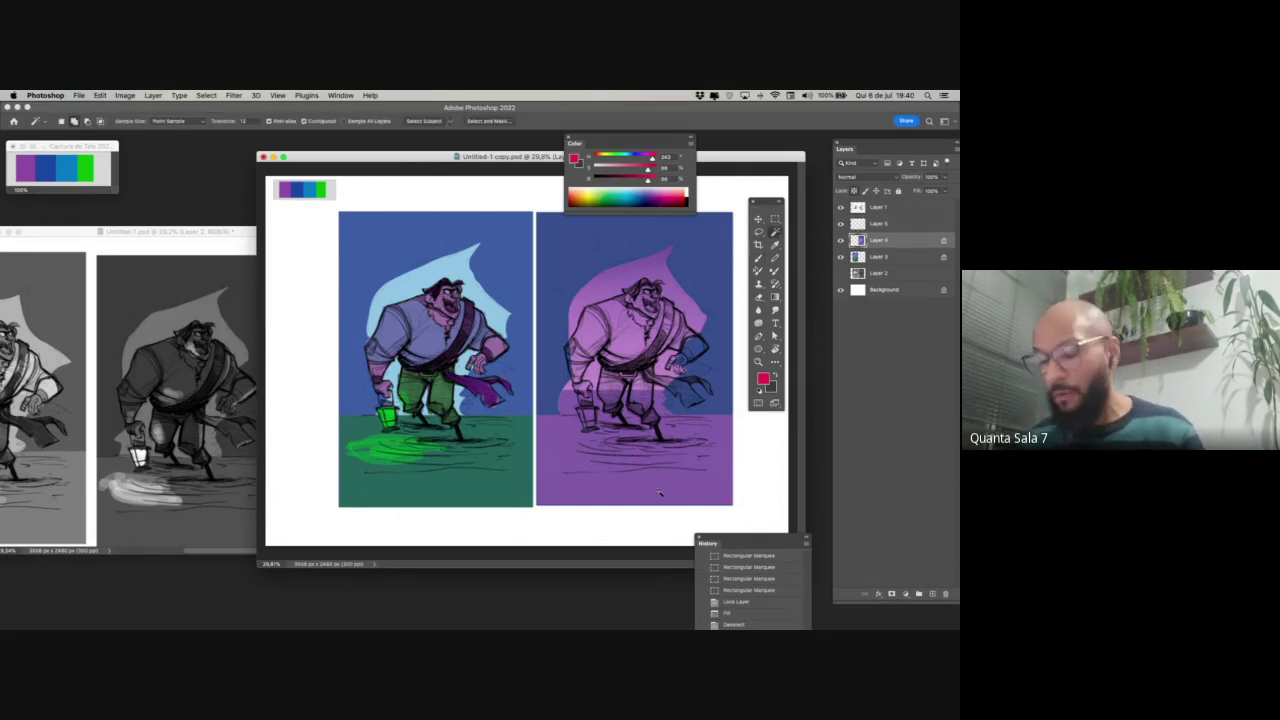
{"action": "left_click", "coordinate": [680, 442]}
- Brush the palette's dark blue over the whole selected floor with a larger brush at 40% opacity
{"action": "key", "text": "b"}
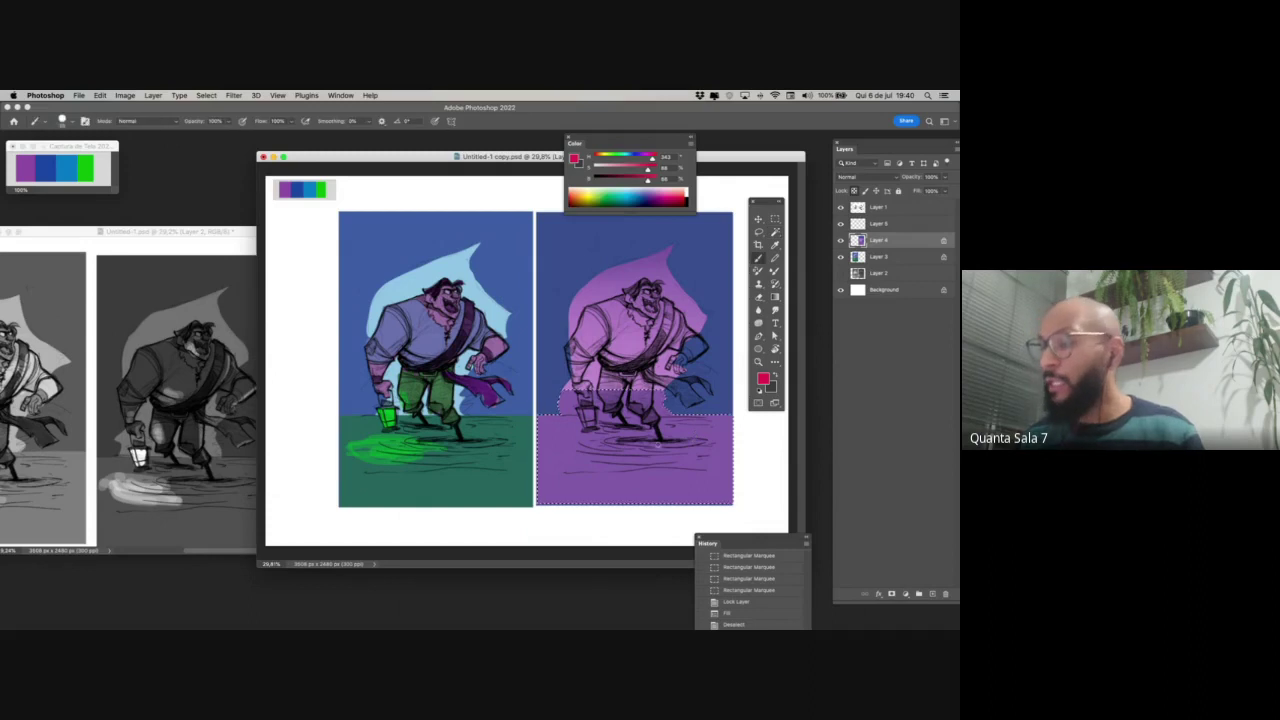
{"action": "left_click", "coordinate": [47, 168], "text": "alt"}
{"action": "key", "text": "4"}
{"action": "right_click", "coordinate": [662, 452]}
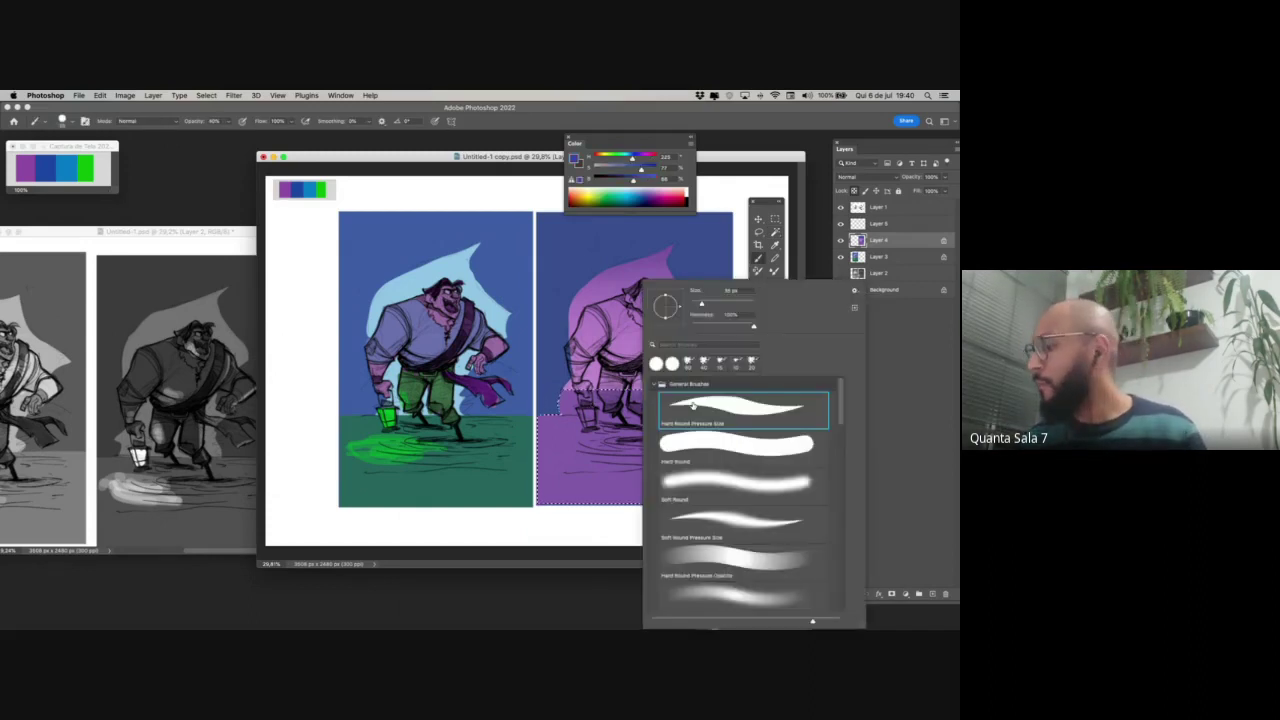
{"action": "mouse_move", "coordinate": [574, 469]}
{"action": "left_mouse_down"}
{"action": "mouse_move", "coordinate": [726, 507]}
{"action": "mouse_move", "coordinate": [575, 484]}
{"action": "mouse_move", "coordinate": [704, 465]}
{"action": "mouse_move", "coordinate": [717, 445]}
{"action": "mouse_move", "coordinate": [797, 443]}
{"action": "mouse_move", "coordinate": [745, 424]}
{"action": "mouse_move", "coordinate": [496, 427]}
{"action": "mouse_move", "coordinate": [714, 507]}
{"action": "left_mouse_up"}
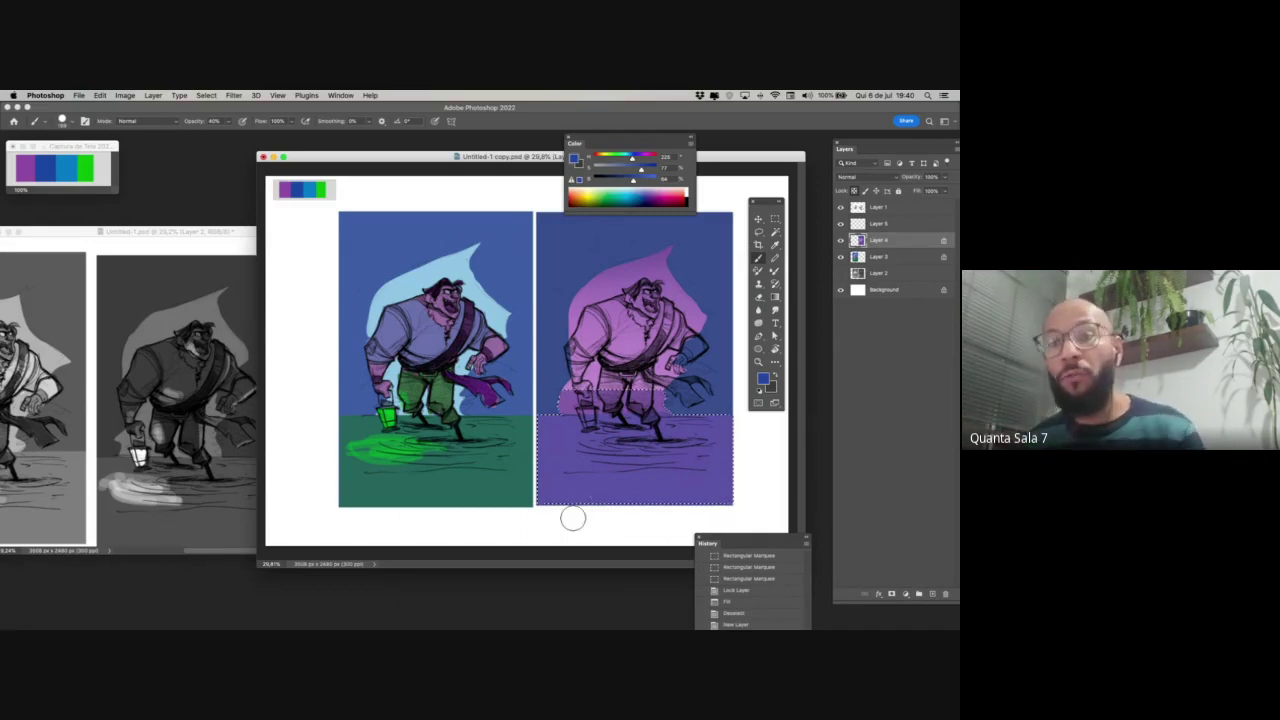
{"action": "mouse_move", "coordinate": [523, 508]}
{"action": "left_mouse_down"}
{"action": "mouse_move", "coordinate": [624, 475]}
{"action": "mouse_move", "coordinate": [572, 464]}
{"action": "mouse_move", "coordinate": [700, 455]}
{"action": "left_mouse_up"}
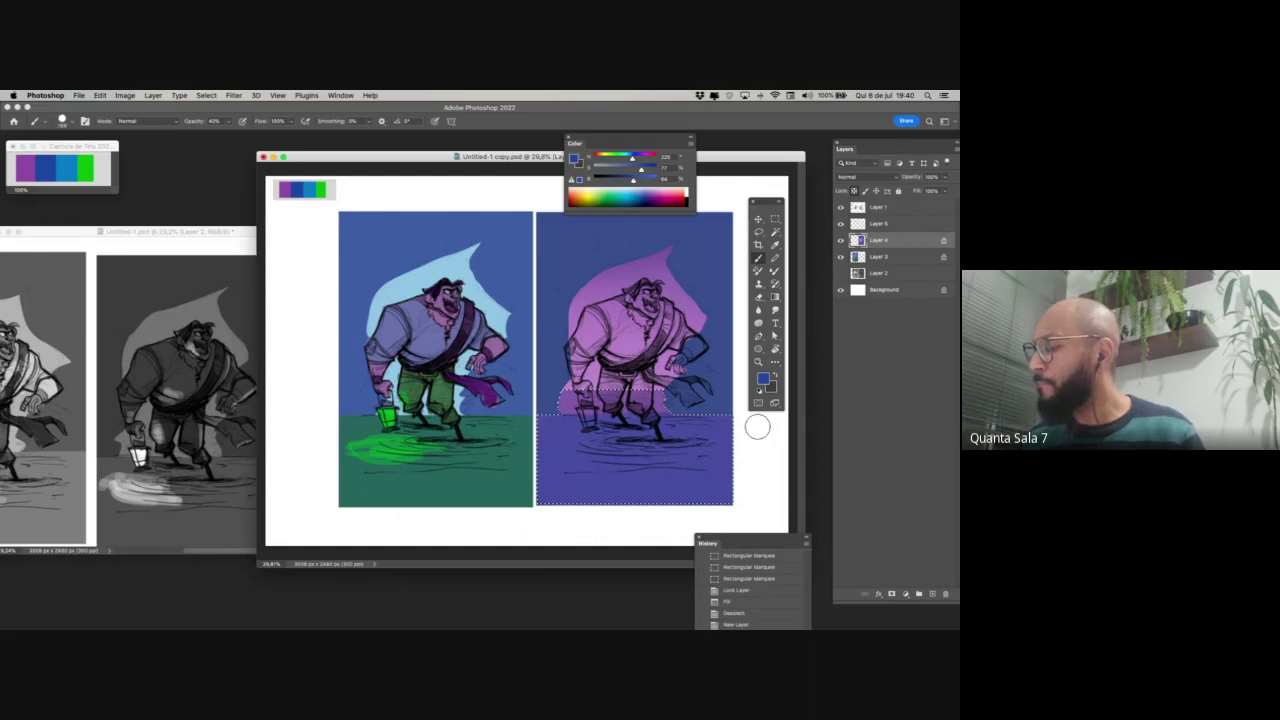
- Drop the floor selection and select the blue background around the pointed backdrop with the Magic Wand
{"action": "key", "text": "w"}
{"action": "left_click", "coordinate": [693, 423]}
{"action": "left_click", "coordinate": [693, 423]}
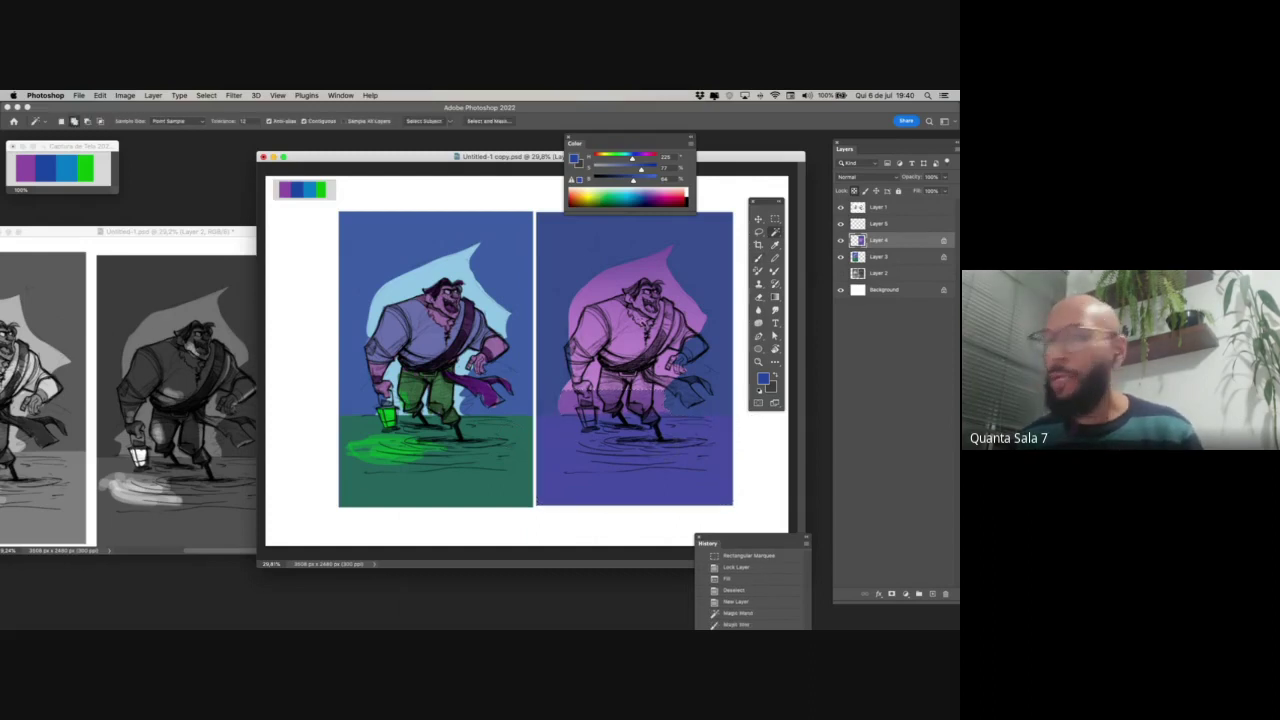
{"action": "left_click", "coordinate": [706, 365]}
- Darken the blue to about 30% brightness in stages, laying faint gradients down from the upper edge of the selected background
{"action": "key", "text": "g"}
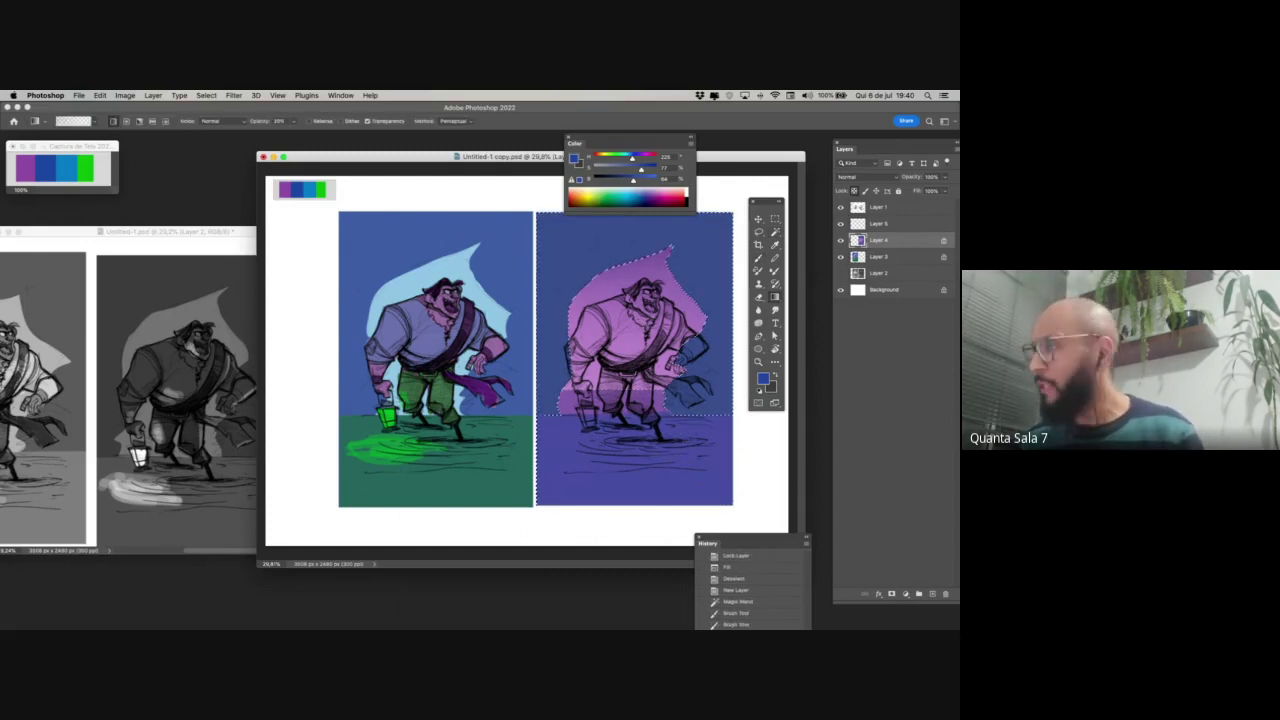
{"action": "left_click_drag", "start_coordinate": [633, 181], "coordinate": [618, 181]}
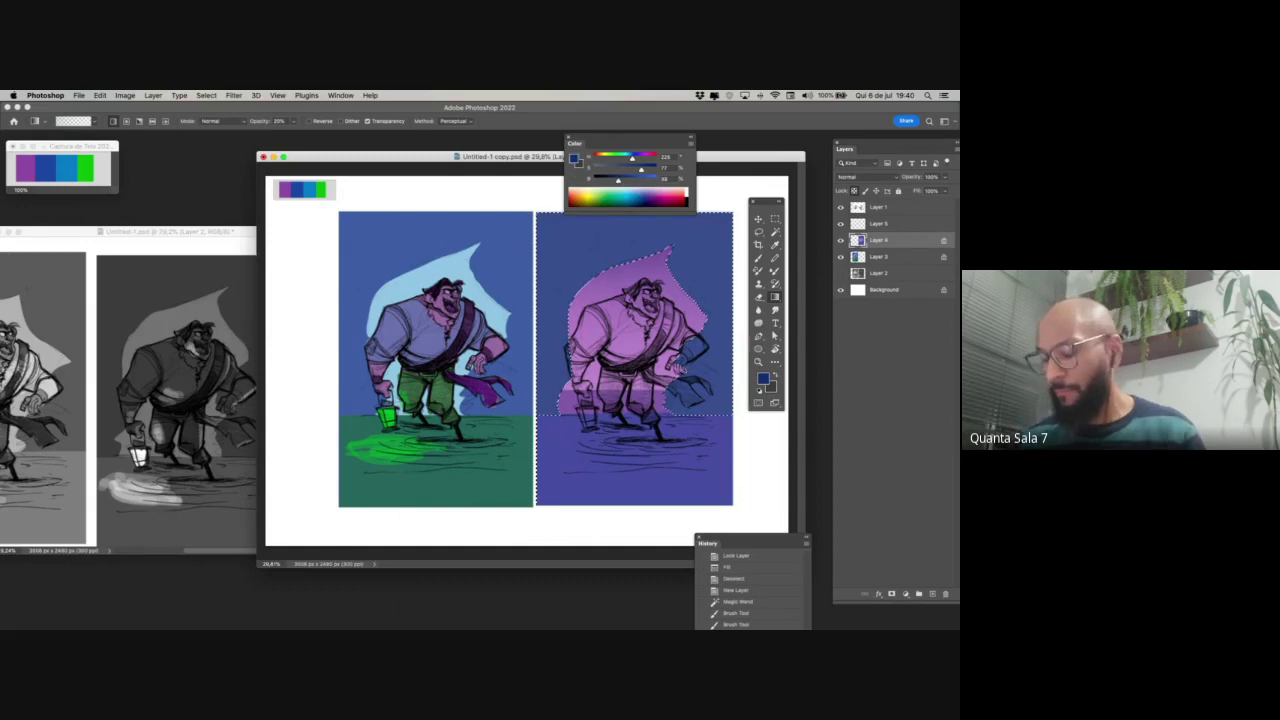
{"action": "left_click_drag", "start_coordinate": [617, 228], "coordinate": [612, 448]}
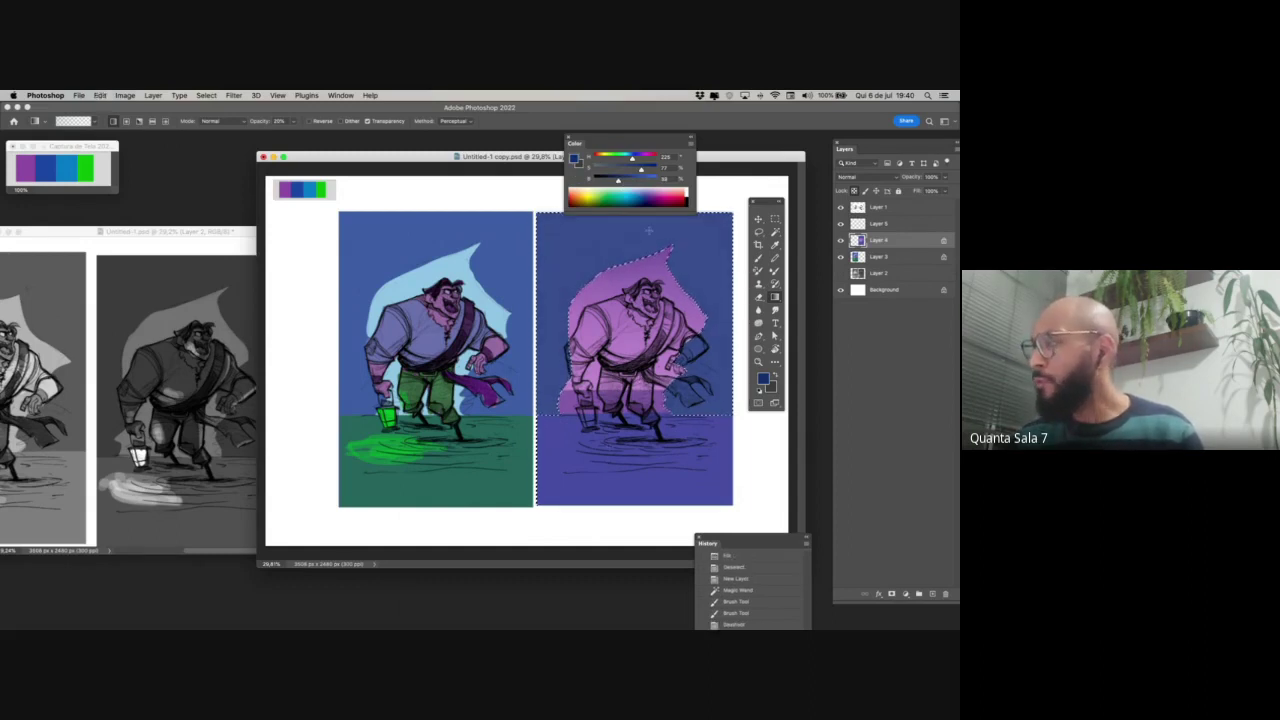
{"action": "left_click_drag", "start_coordinate": [618, 181], "coordinate": [612, 181]}
{"action": "left_click_drag", "start_coordinate": [648, 222], "coordinate": [645, 330]}
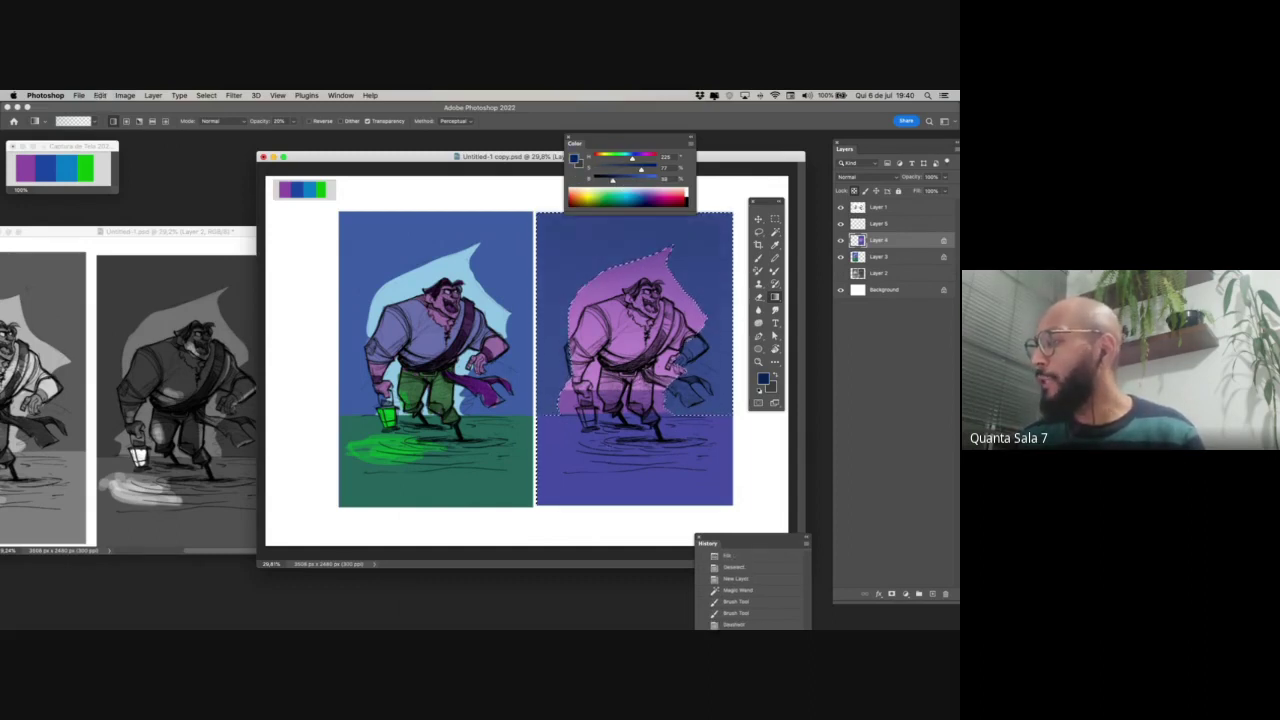
- Try a dark blue gradient at 100% opacity down the selected background, then undo it
{"action": "key", "text": "0"}
{"action": "left_click_drag", "start_coordinate": [652, 222], "coordinate": [650, 375]}
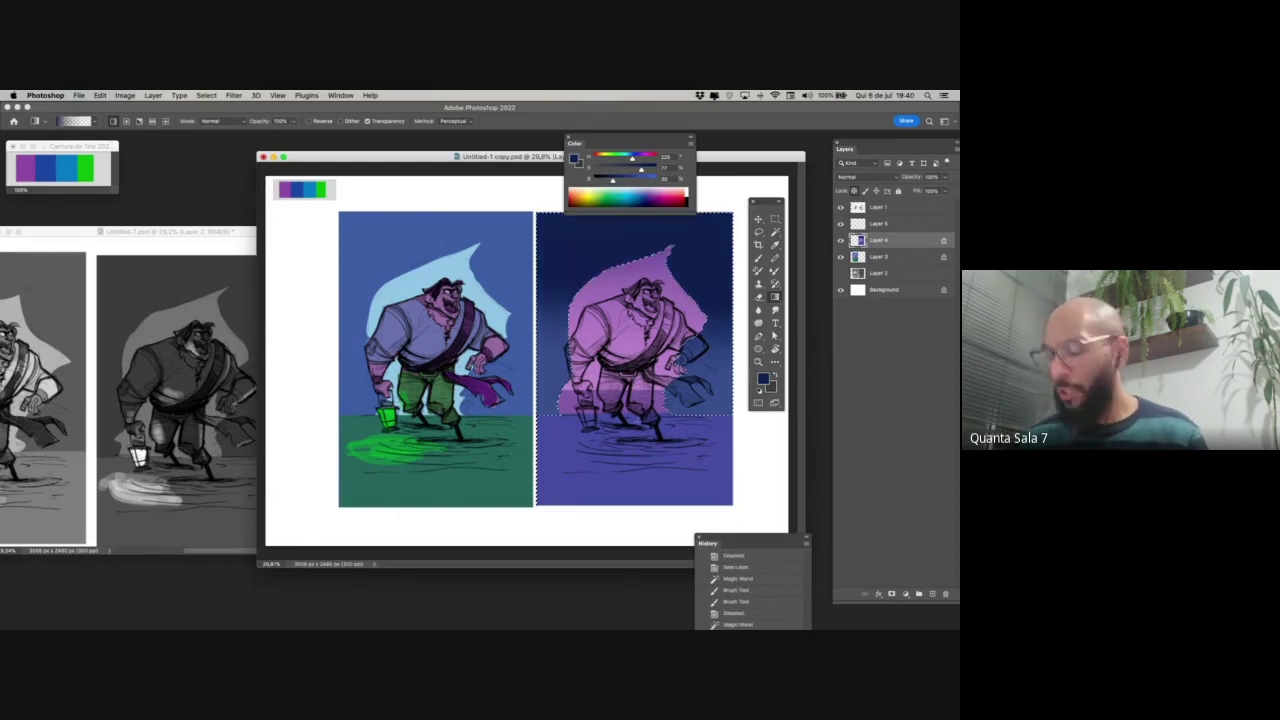
{"action": "key", "text": "super+z"}
- Darken the selected background from above with dark blue gradients at 40% opacity, then deselect
{"action": "key", "text": "4"}
{"action": "left_click_drag", "start_coordinate": [660, 222], "coordinate": [658, 360]}
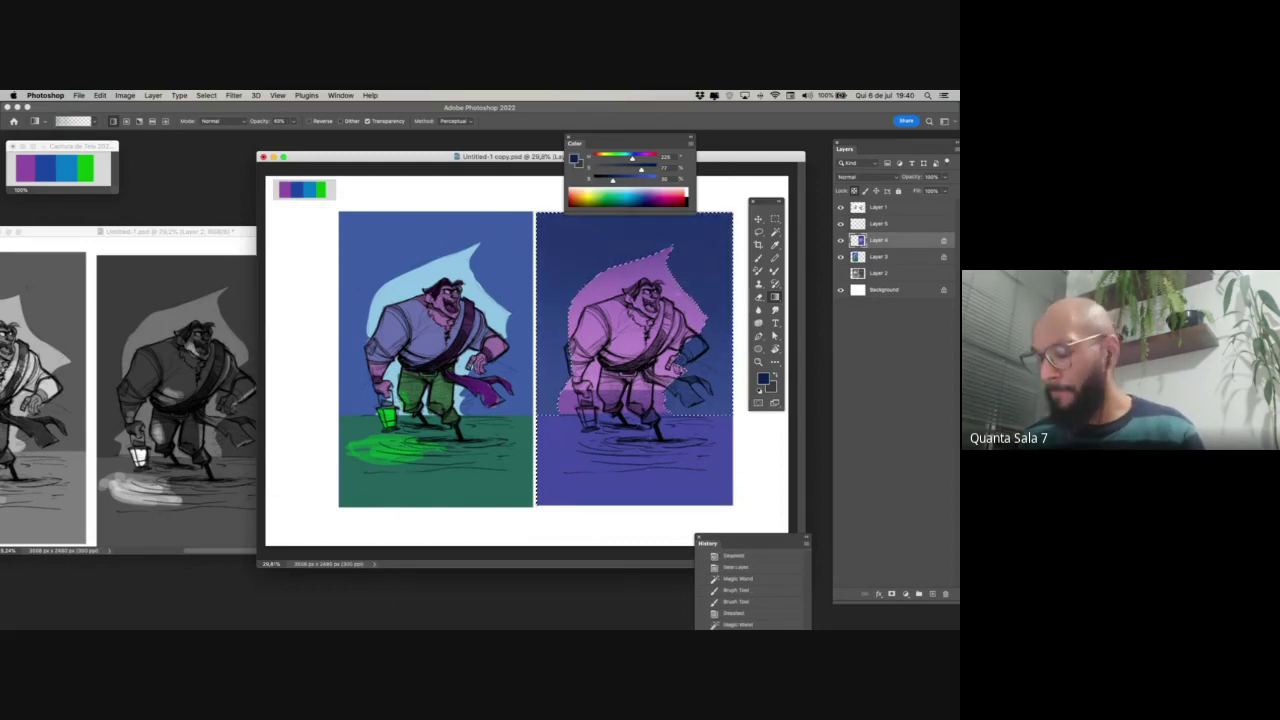
{"action": "left_click_drag", "start_coordinate": [681, 265], "coordinate": [652, 360]}
{"action": "key", "text": "super+d"}
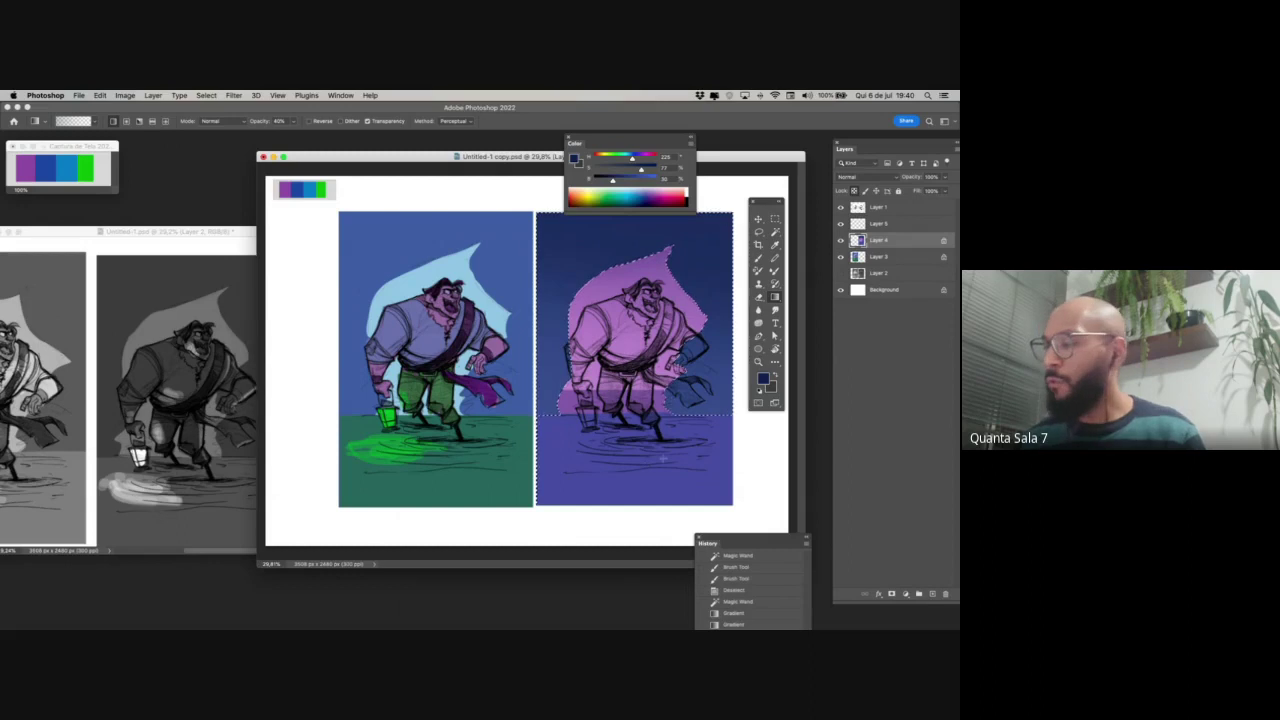
{"action": "left_click_drag", "start_coordinate": [645, 466], "coordinate": [667, 469]}
{"action": "key", "text": "super+d"}
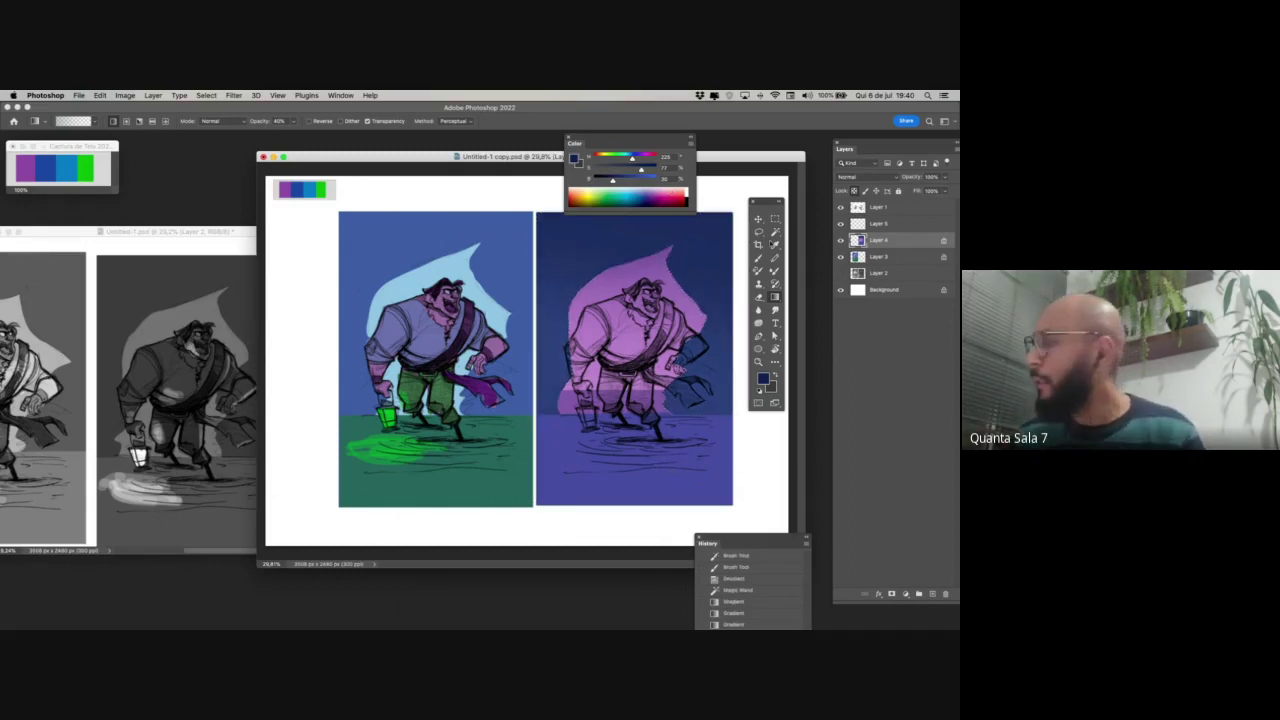
{"action": "key", "text": "l"}
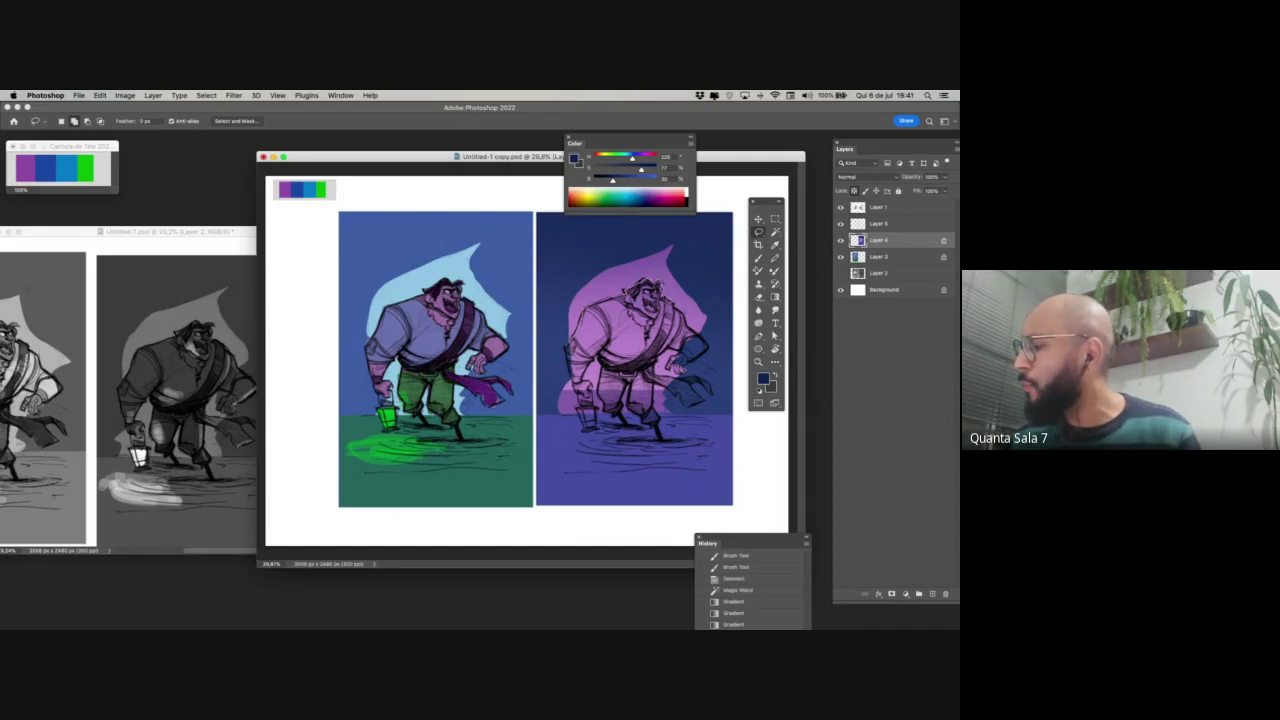
- Outline the pirate in the second study with the Lasso and darken him with Hue/Saturation at Saturation +19 and Lightness -58
{"action": "mouse_move", "coordinate": [682, 317]}
{"action": "left_mouse_down"}
{"action": "mouse_move", "coordinate": [708, 347]}
{"action": "mouse_move", "coordinate": [689, 376]}
{"action": "mouse_move", "coordinate": [660, 360]}
{"action": "mouse_move", "coordinate": [662, 420]}
{"action": "mouse_move", "coordinate": [600, 412]}
{"action": "mouse_move", "coordinate": [605, 365]}
{"action": "mouse_move", "coordinate": [589, 400]}
{"action": "mouse_move", "coordinate": [568, 345]}
{"action": "mouse_move", "coordinate": [700, 360]}
{"action": "mouse_move", "coordinate": [687, 379]}
{"action": "mouse_move", "coordinate": [720, 400]}
{"action": "mouse_move", "coordinate": [686, 405]}
{"action": "mouse_move", "coordinate": [669, 382]}
{"action": "left_mouse_up"}
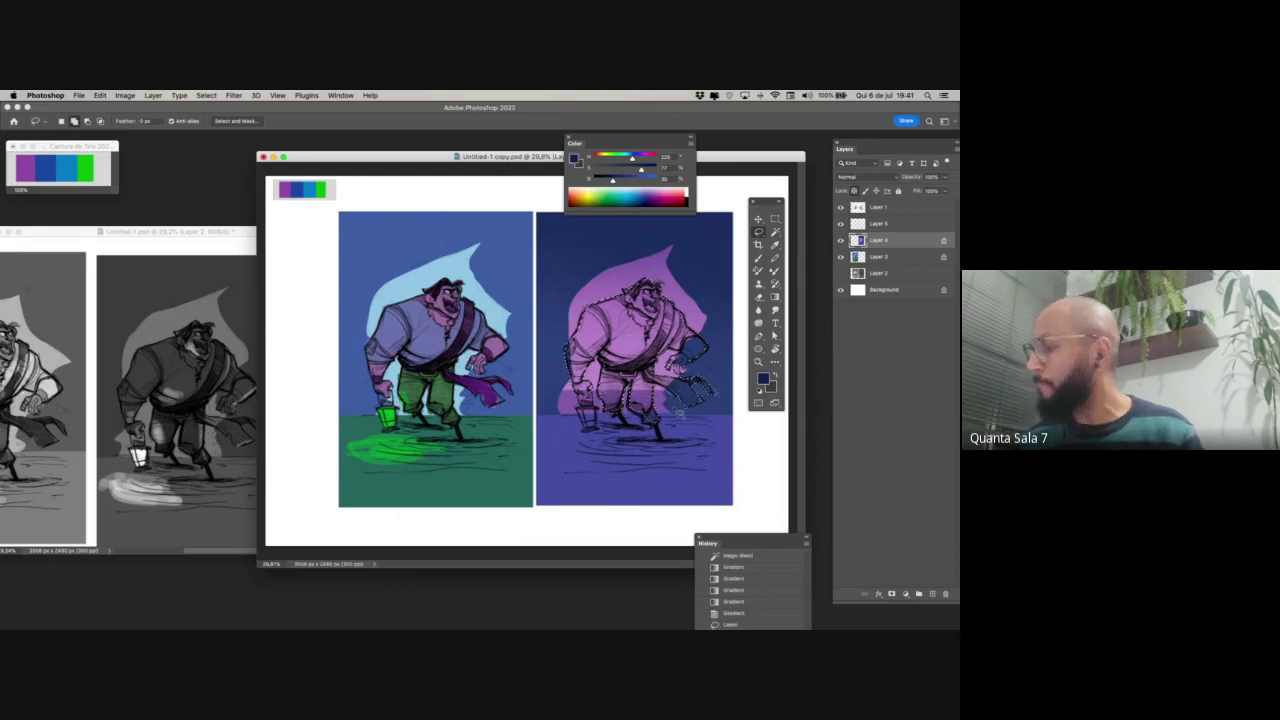
{"action": "key", "text": "super+u"}
{"action": "mouse_move", "coordinate": [731, 481]}
{"action": "left_mouse_down"}
{"action": "mouse_move", "coordinate": [702, 481]}
{"action": "mouse_move", "coordinate": [741, 457]}
{"action": "left_mouse_up"}
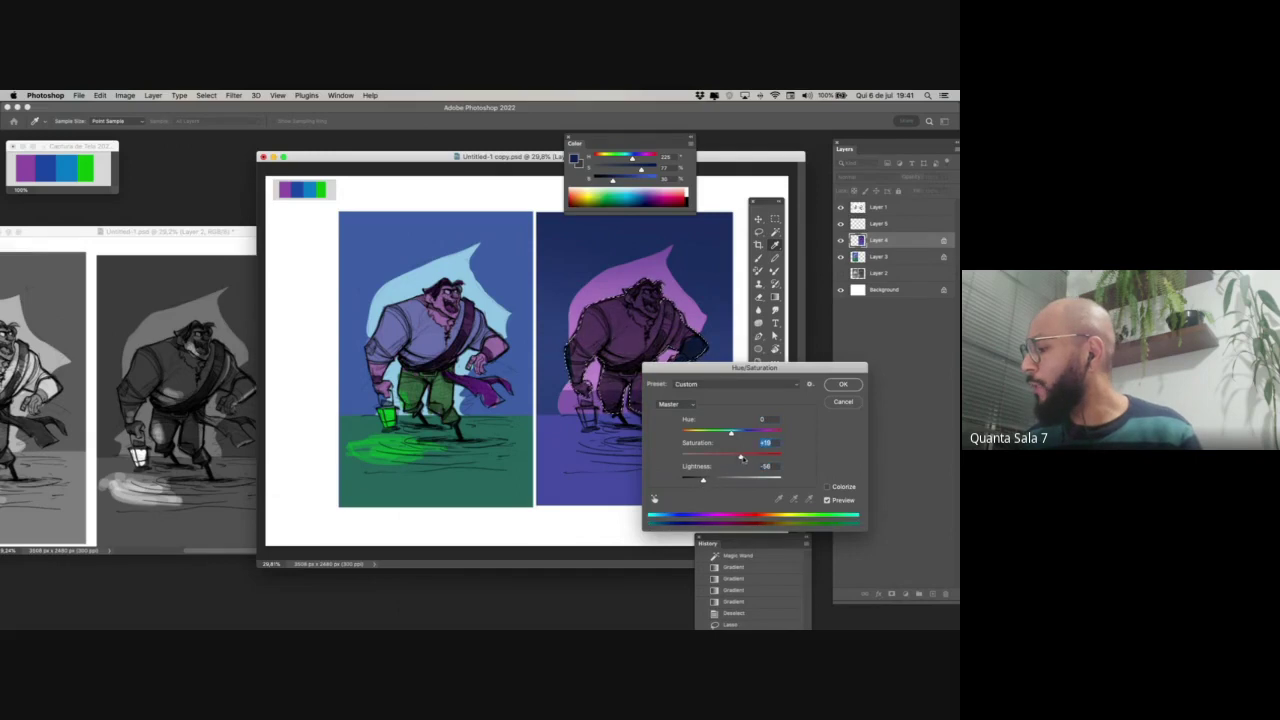
{"action": "left_click", "coordinate": [838, 384]}
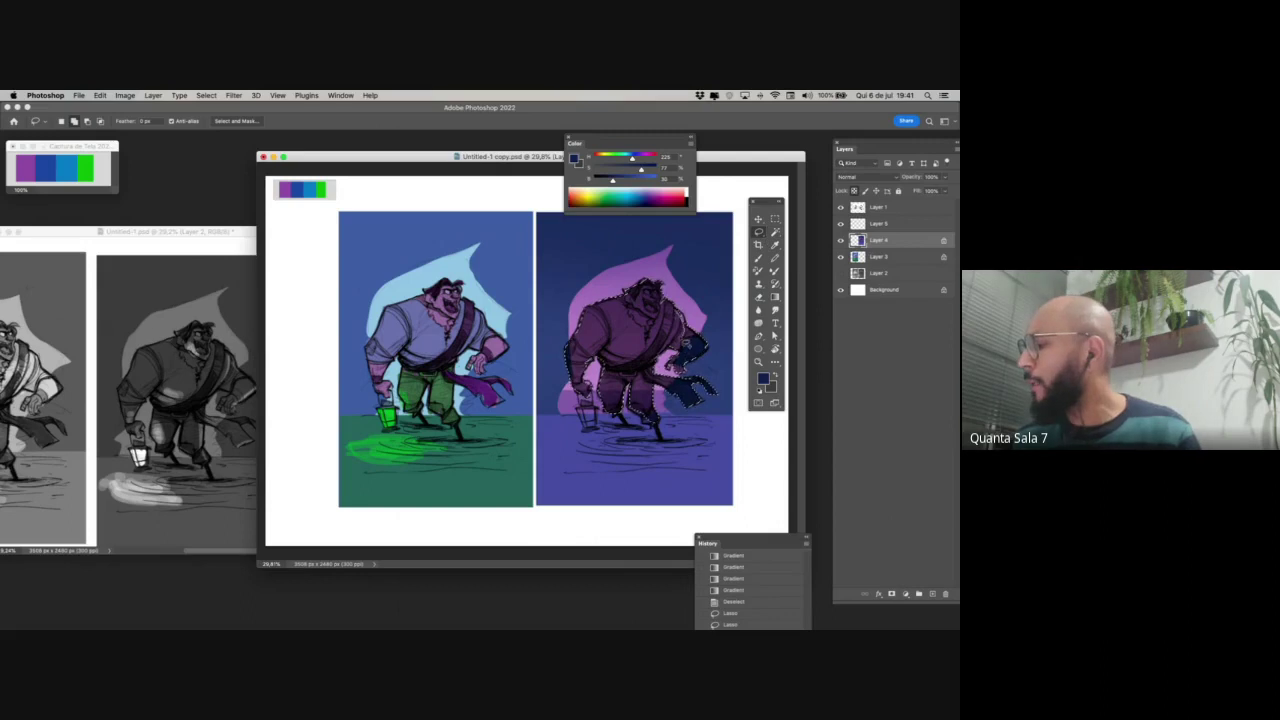
- Adjust the selection around the raised hand and lay a bright green palette gradient up from the pirate's legs at 40% opacity
{"action": "left_click_drag", "start_coordinate": [685, 342], "coordinate": [684, 352]}
{"action": "left_click_drag", "start_coordinate": [684, 350], "coordinate": [682, 358]}
{"action": "key", "text": "super+z"}
{"action": "key", "text": "g"}
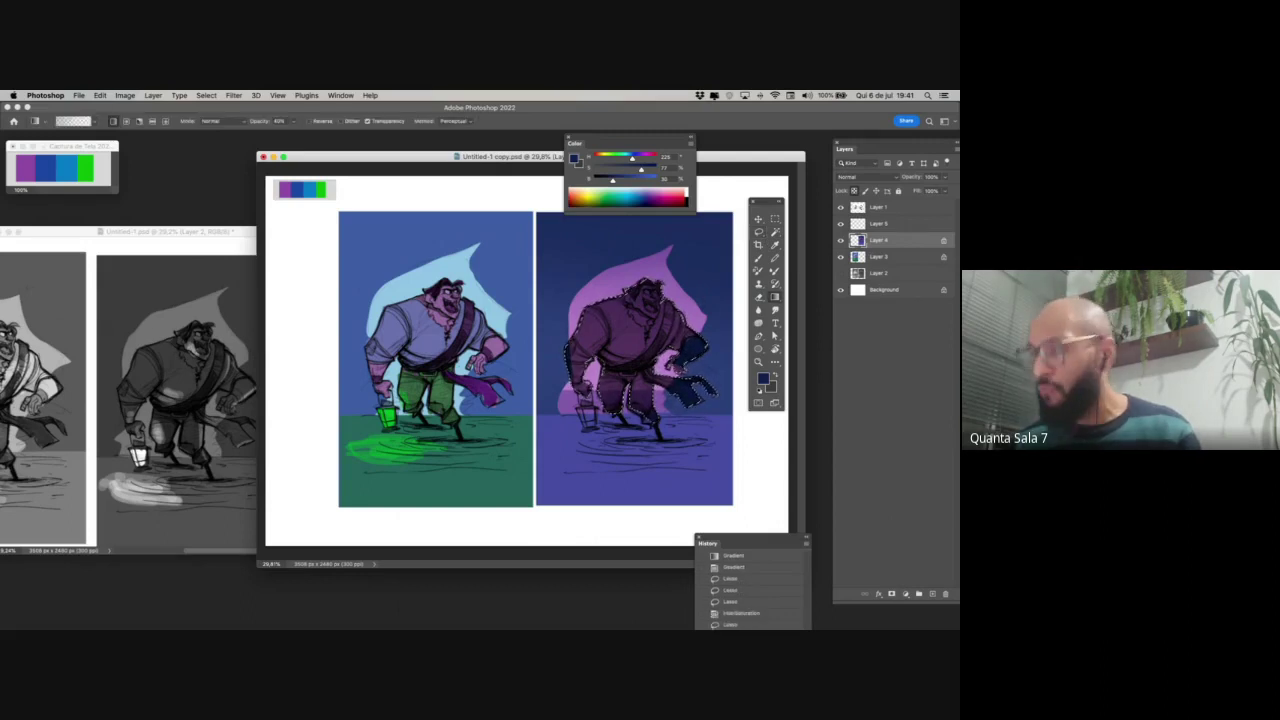
{"action": "left_click", "coordinate": [322, 187], "text": "alt"}
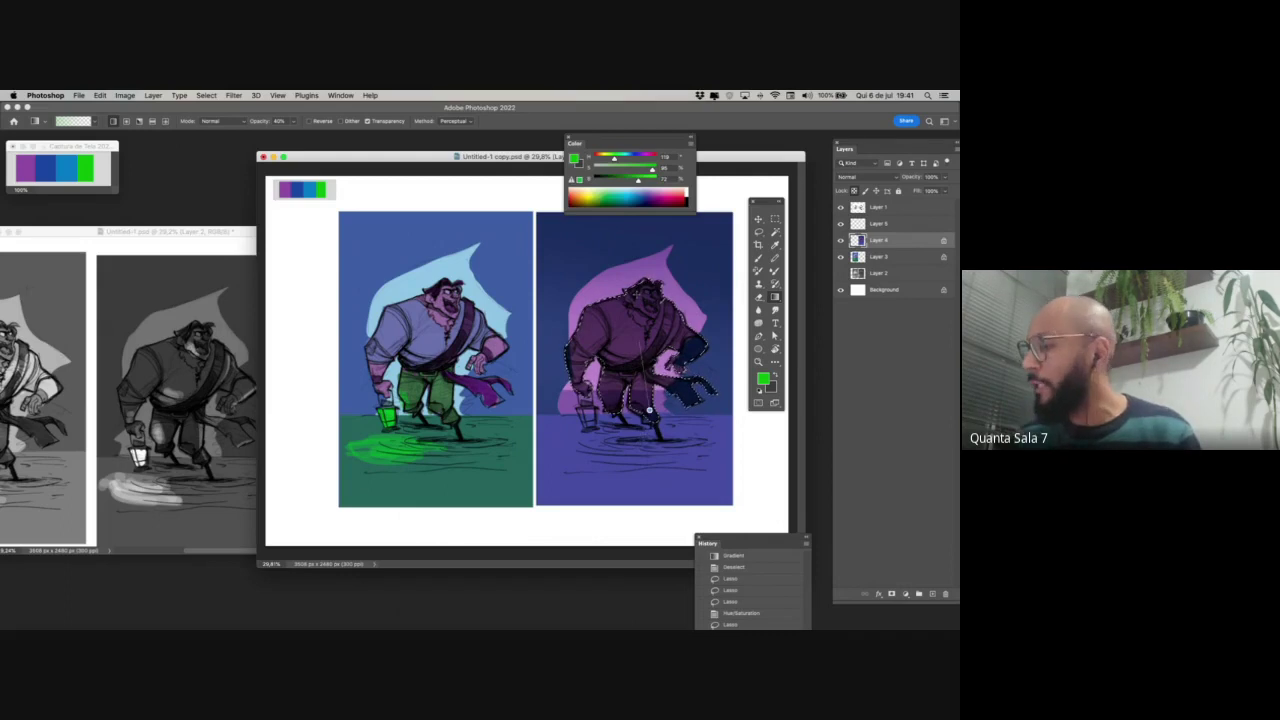
{"action": "left_click_drag", "start_coordinate": [649, 410], "coordinate": [649, 410]}
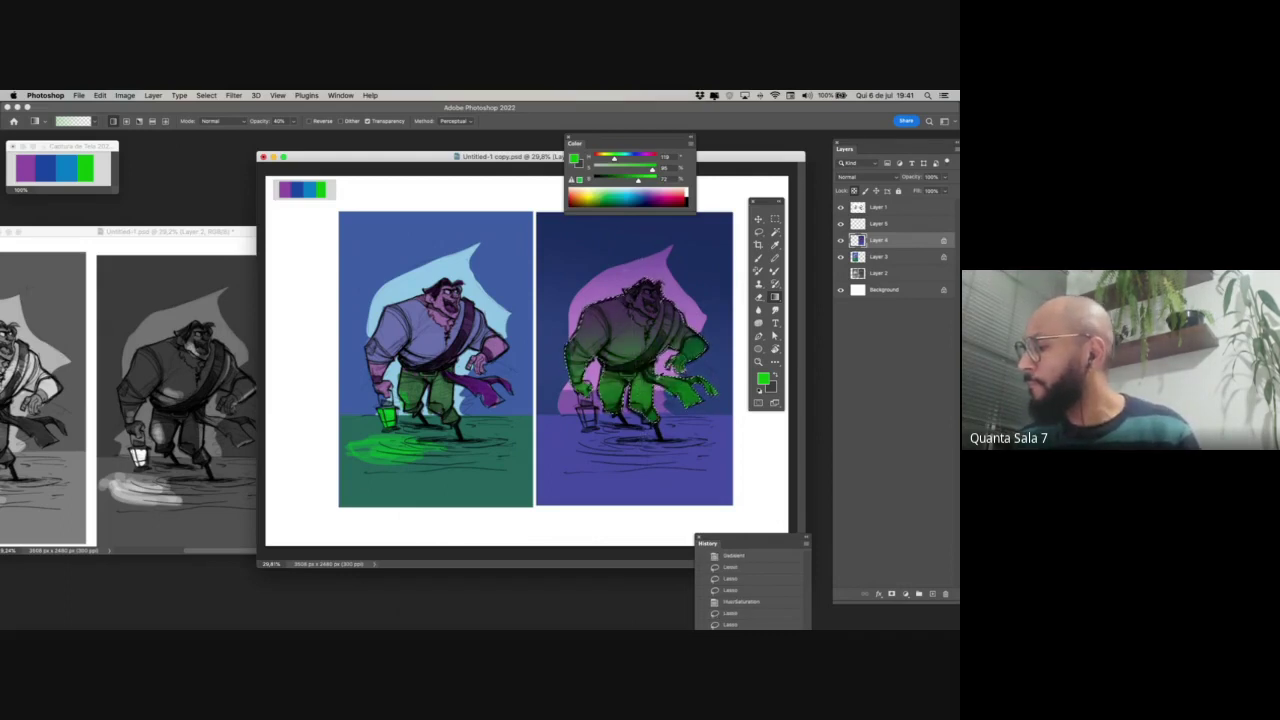
- Fill the whole selected pirate with the muted green sampled from his torso, and deselect
{"action": "left_click", "coordinate": [622, 346], "text": "alt"}
{"action": "key", "text": "alt+BackSpace"}
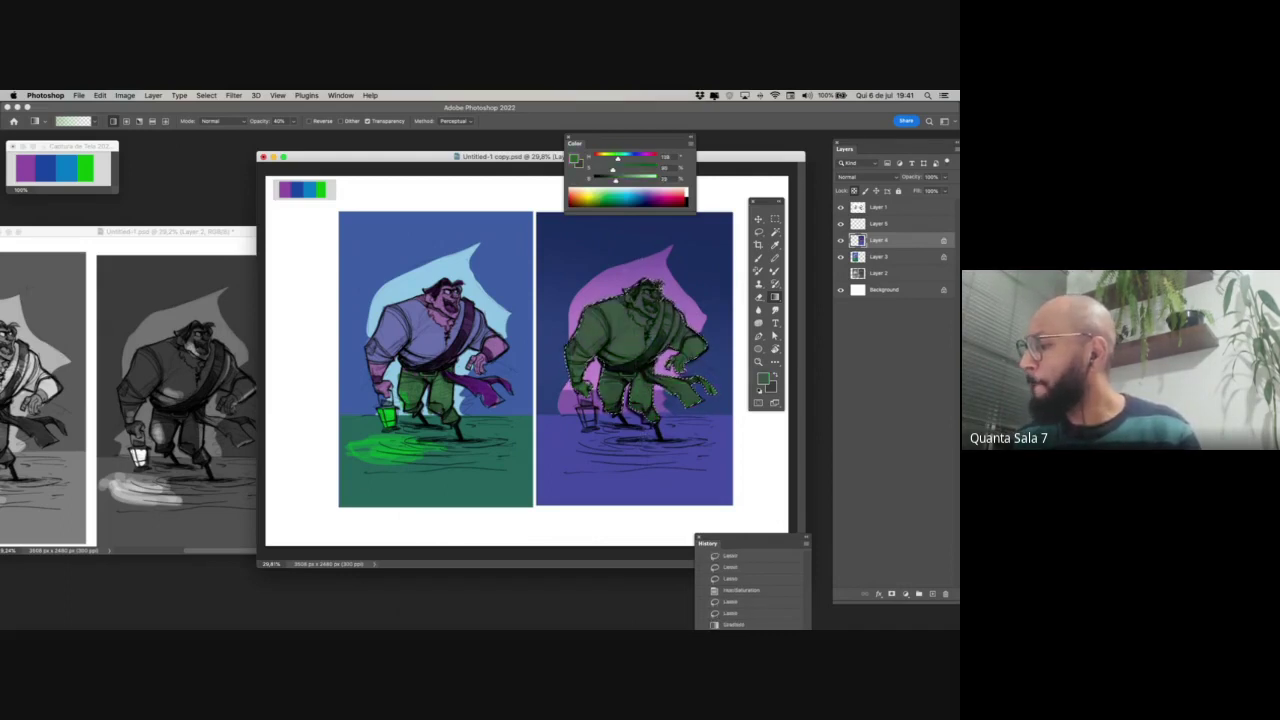
{"action": "key", "text": "super+d"}
{"action": "key", "text": "super+z"}
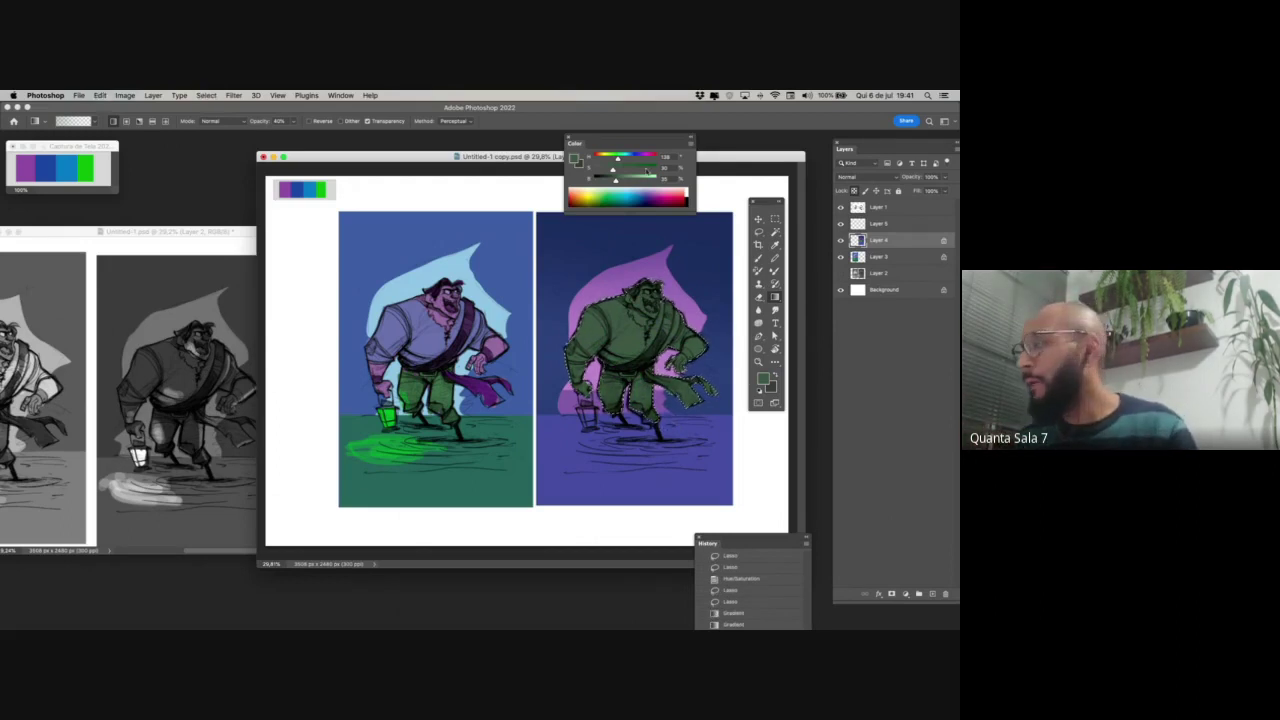
{"action": "key", "text": "l"}
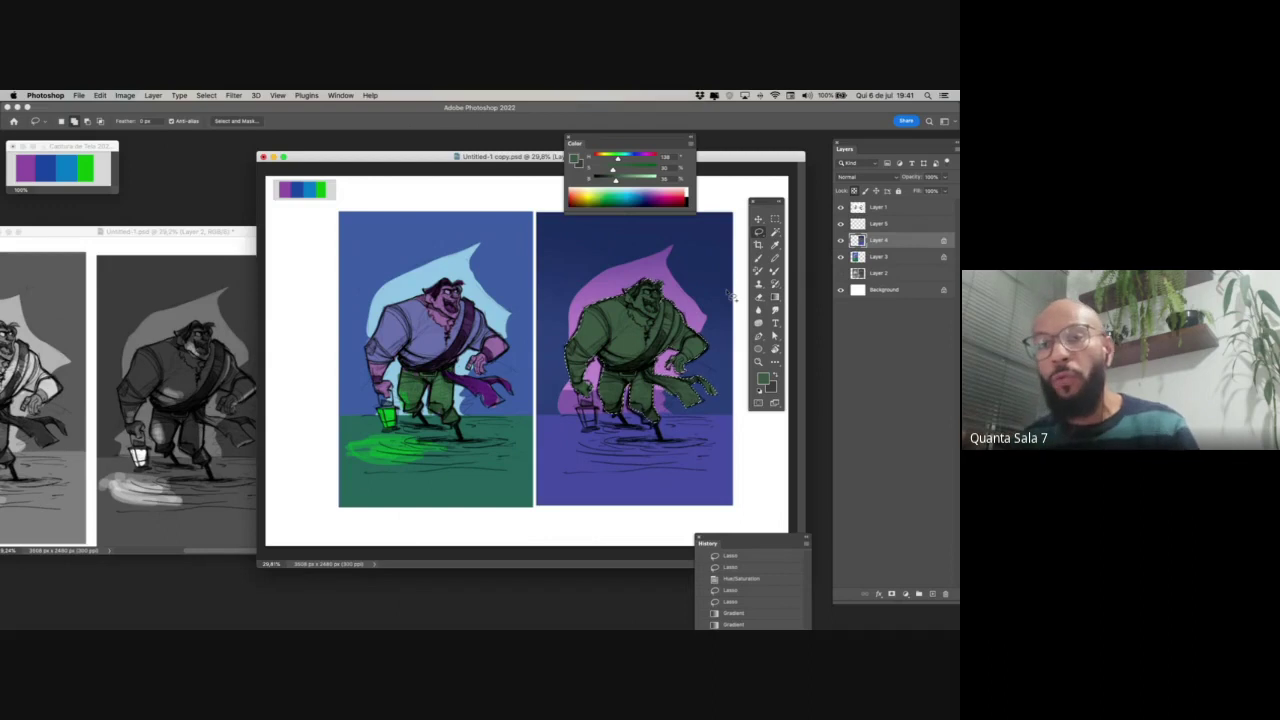
{"action": "key", "text": "super+d"}
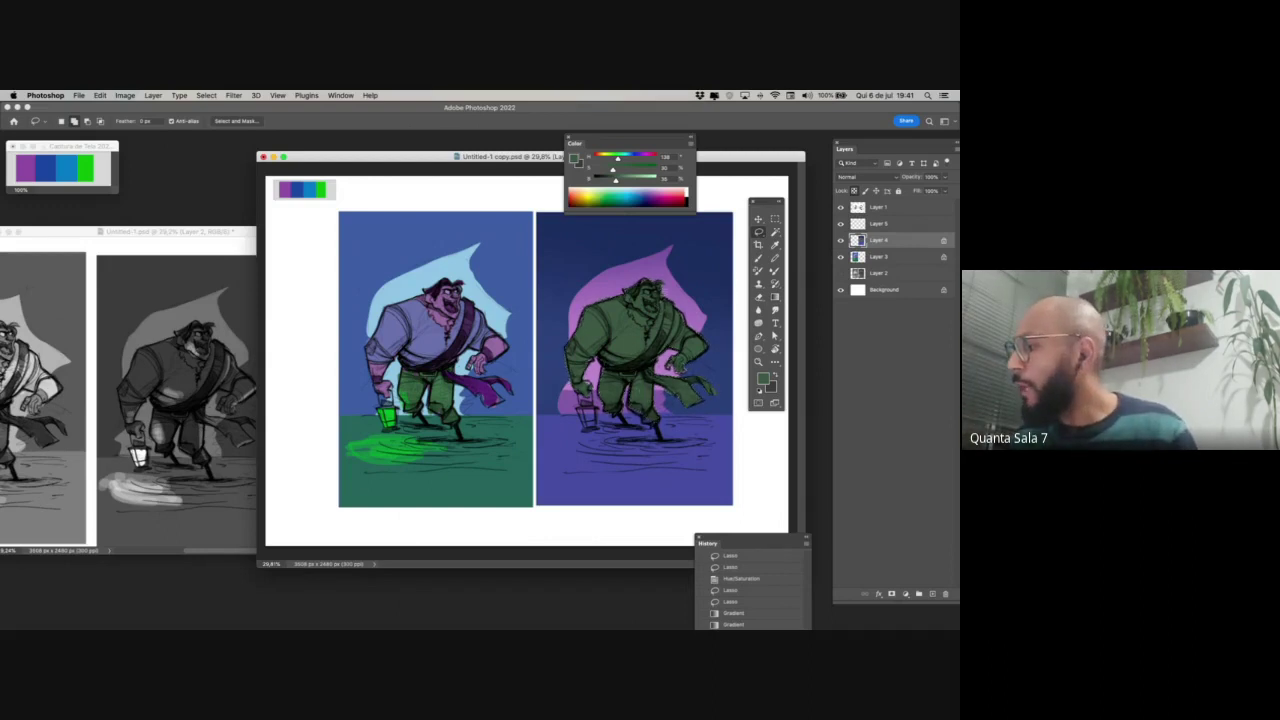
- Outline the pirate's face and open collar with the Lasso, tint the skin with the palette purple, and deselect
{"action": "mouse_move", "coordinate": [641, 328]}
{"action": "left_mouse_down"}
{"action": "mouse_move", "coordinate": [621, 304]}
{"action": "mouse_move", "coordinate": [638, 288]}
{"action": "mouse_move", "coordinate": [647, 316]}
{"action": "left_mouse_up"}
{"action": "key", "text": "b"}
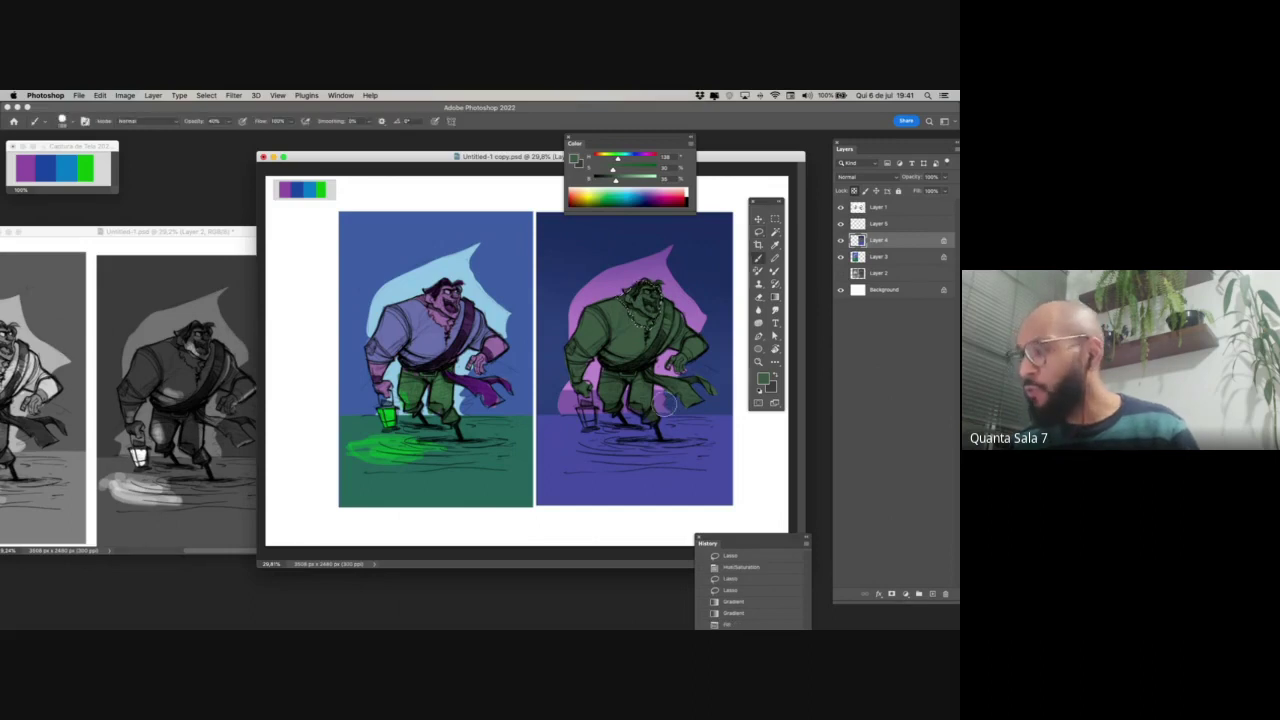
{"action": "left_click", "coordinate": [286, 190], "text": "alt"}
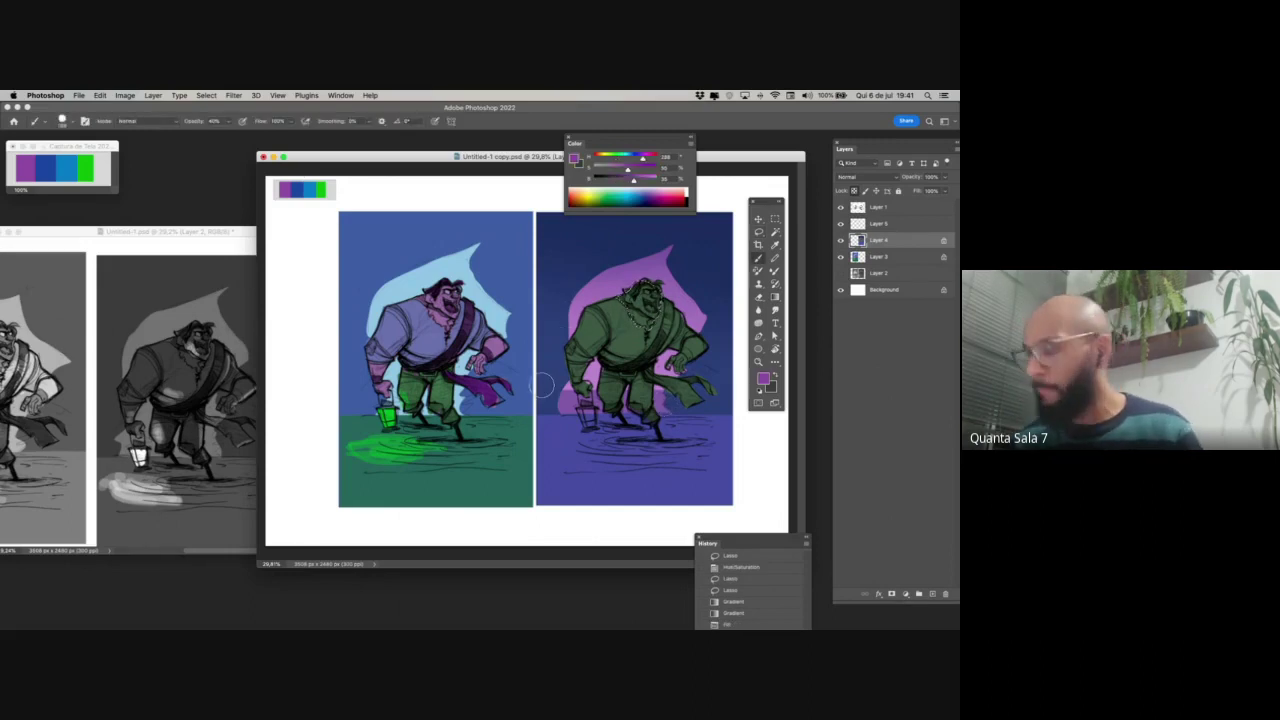
{"action": "mouse_move", "coordinate": [648, 336]}
{"action": "left_mouse_down"}
{"action": "mouse_move", "coordinate": [646, 292]}
{"action": "mouse_move", "coordinate": [656, 298]}
{"action": "left_mouse_up"}
{"action": "key", "text": "super+d"}
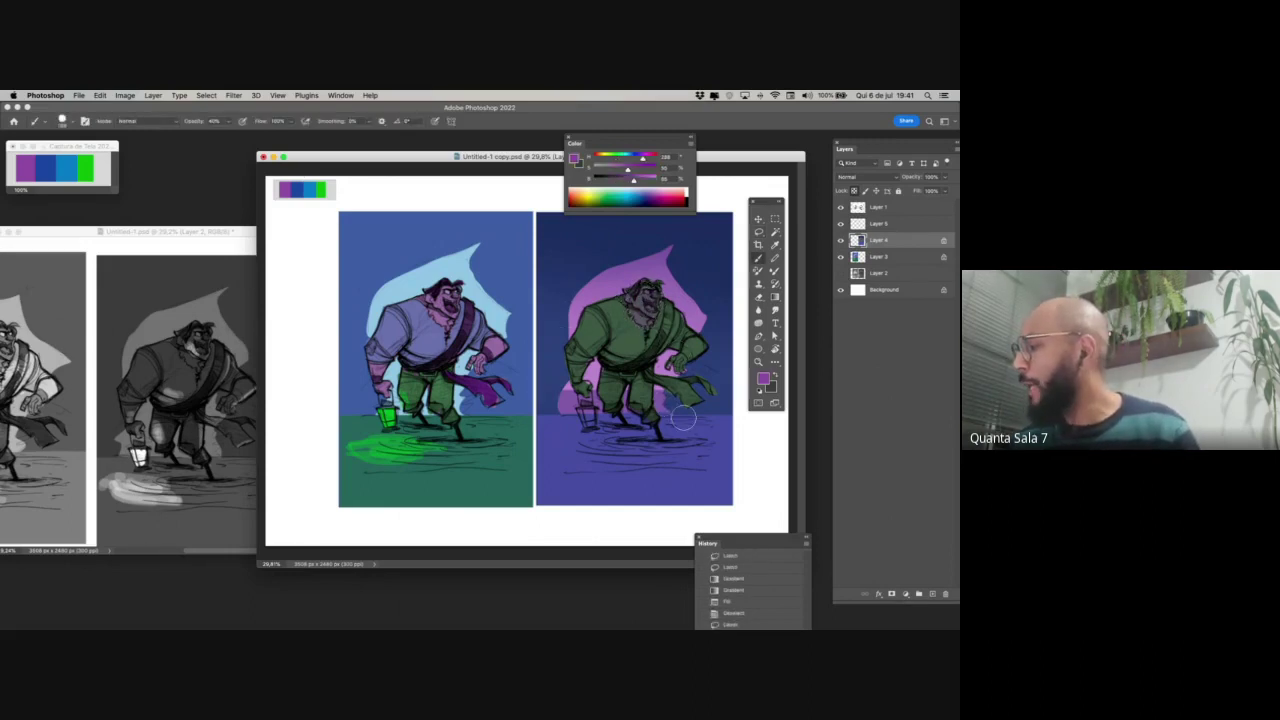
- Outline the pirate's bent forearm and raised hand with the Lasso and brush the same purple skin tint over them
{"action": "key", "text": "l"}
{"action": "mouse_move", "coordinate": [688, 363]}
{"action": "left_mouse_down"}
{"action": "mouse_move", "coordinate": [679, 376]}
{"action": "mouse_move", "coordinate": [669, 367]}
{"action": "mouse_move", "coordinate": [695, 347]}
{"action": "left_mouse_up"}
{"action": "key", "text": "ctrl+d"}
{"action": "key", "text": "b"}
- Select the hand holding the bucket and brush the purple skin tint over it
{"action": "left_click", "coordinate": [758, 232]}
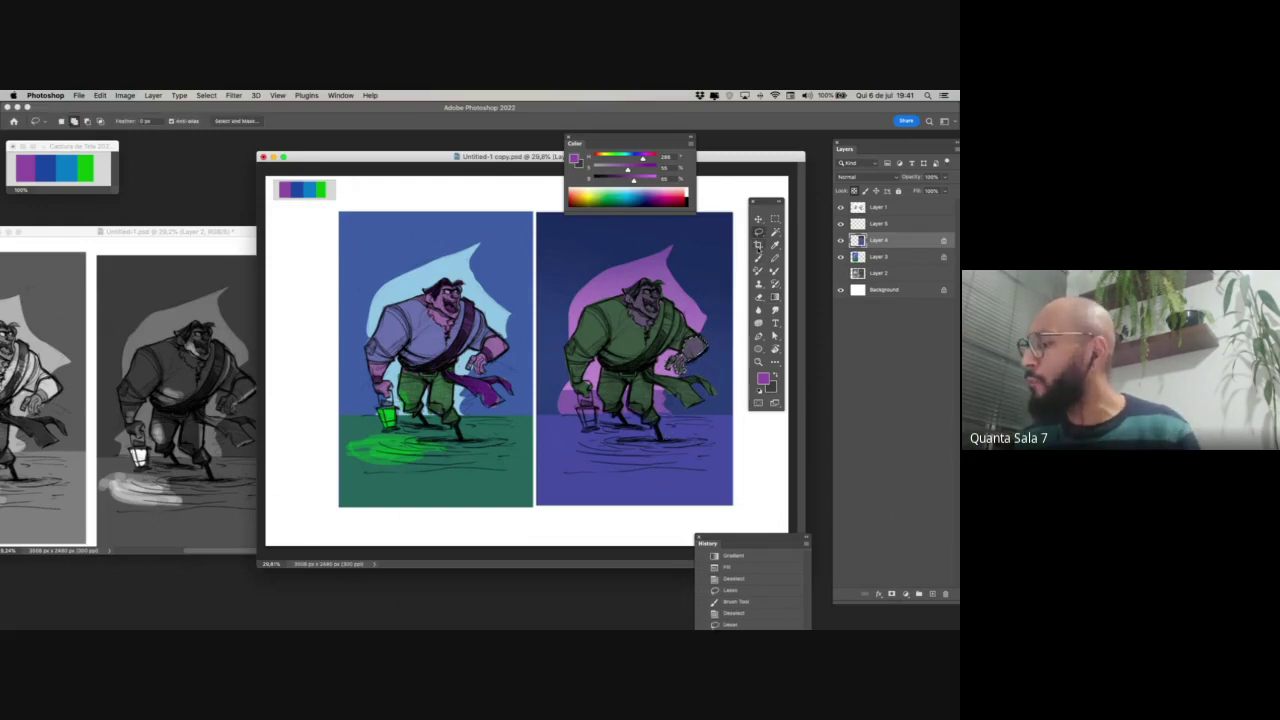
{"action": "mouse_move", "coordinate": [587, 384]}
{"action": "left_mouse_down"}
{"action": "mouse_move", "coordinate": [597, 405]}
{"action": "mouse_move", "coordinate": [587, 388]}
{"action": "mouse_move", "coordinate": [584, 411]}
{"action": "mouse_move", "coordinate": [600, 425]}
{"action": "mouse_move", "coordinate": [582, 429]}
{"action": "mouse_move", "coordinate": [578, 411]}
{"action": "left_mouse_up"}
{"action": "key", "text": "b"}
{"action": "key", "text": "super+d"}
- Select the bucket shape in the second study, colour it with the bright green from the palette, and deselect
{"action": "left_click", "coordinate": [758, 232]}
{"action": "key", "text": "ctrl+d"}
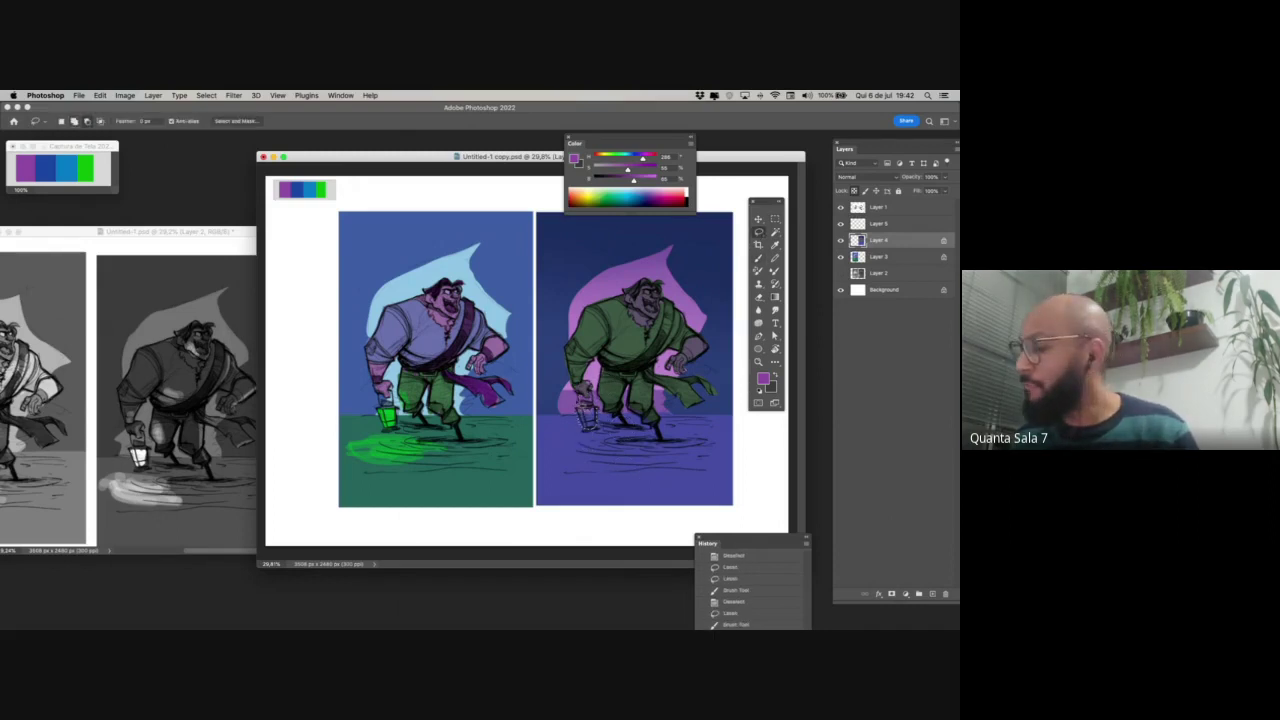
{"action": "key", "text": "b"}
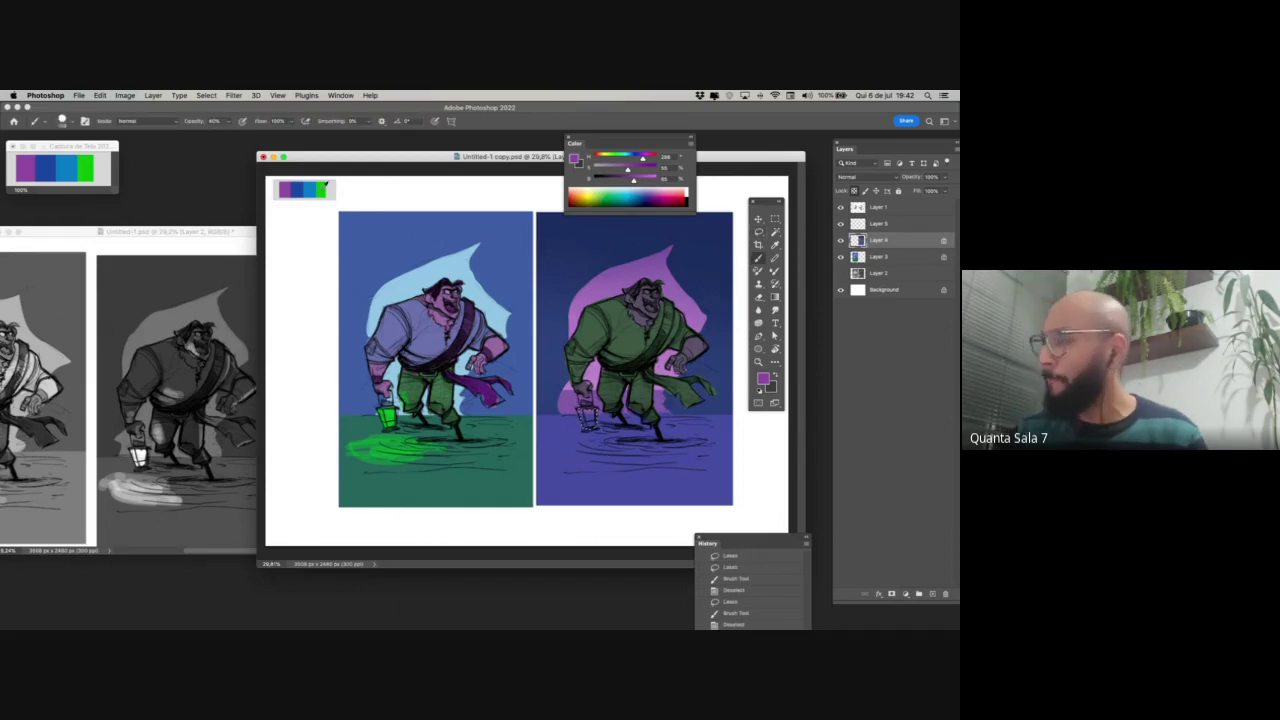
{"action": "left_click", "coordinate": [318, 190], "text": "alt"}
{"action": "left_click_drag", "start_coordinate": [588, 408], "coordinate": [590, 430]}
{"action": "key", "text": "super+d"}
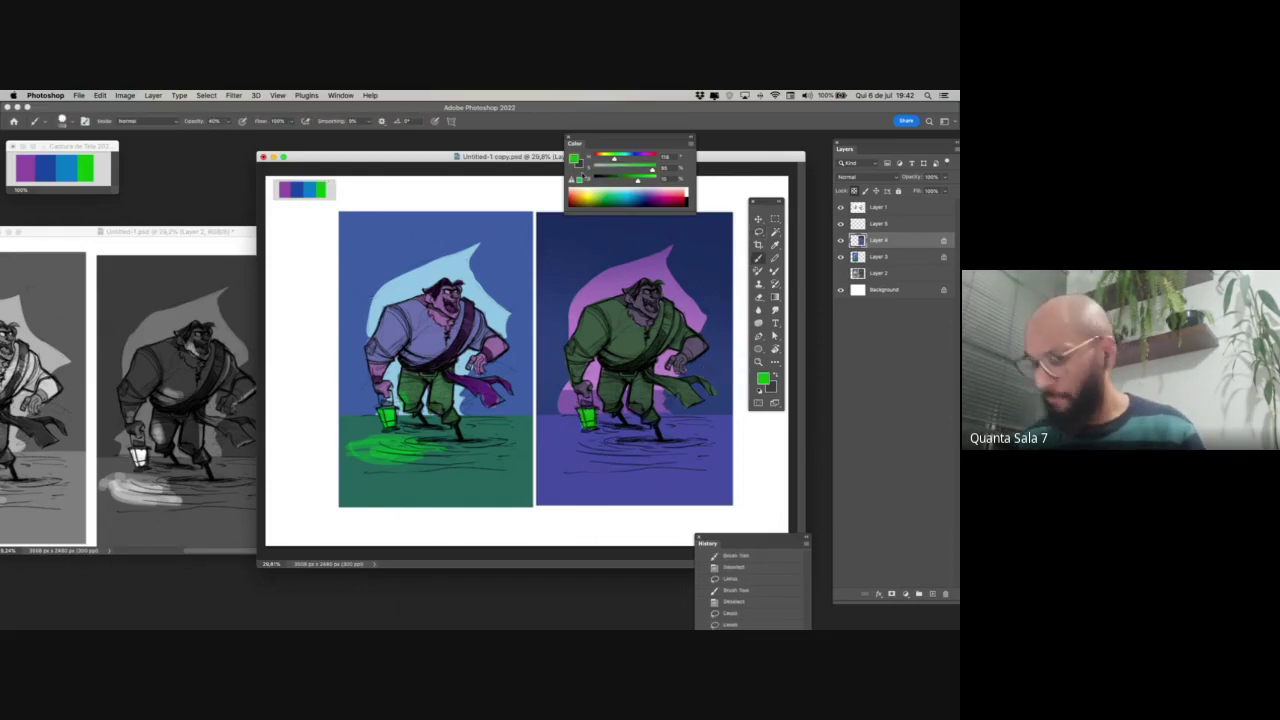
- Paint a bright green glow on the floor below the bucket, undoing the first strokes and repainting the patch more softly
{"action": "mouse_move", "coordinate": [556, 440]}
{"action": "left_mouse_down"}
{"action": "mouse_move", "coordinate": [599, 443]}
{"action": "mouse_move", "coordinate": [566, 445]}
{"action": "mouse_move", "coordinate": [624, 464]}
{"action": "left_mouse_up"}
{"action": "key", "text": "super+z"}
{"action": "key", "text": "super+z"}
{"action": "key", "text": "super+z"}
{"action": "key", "text": "super+z"}
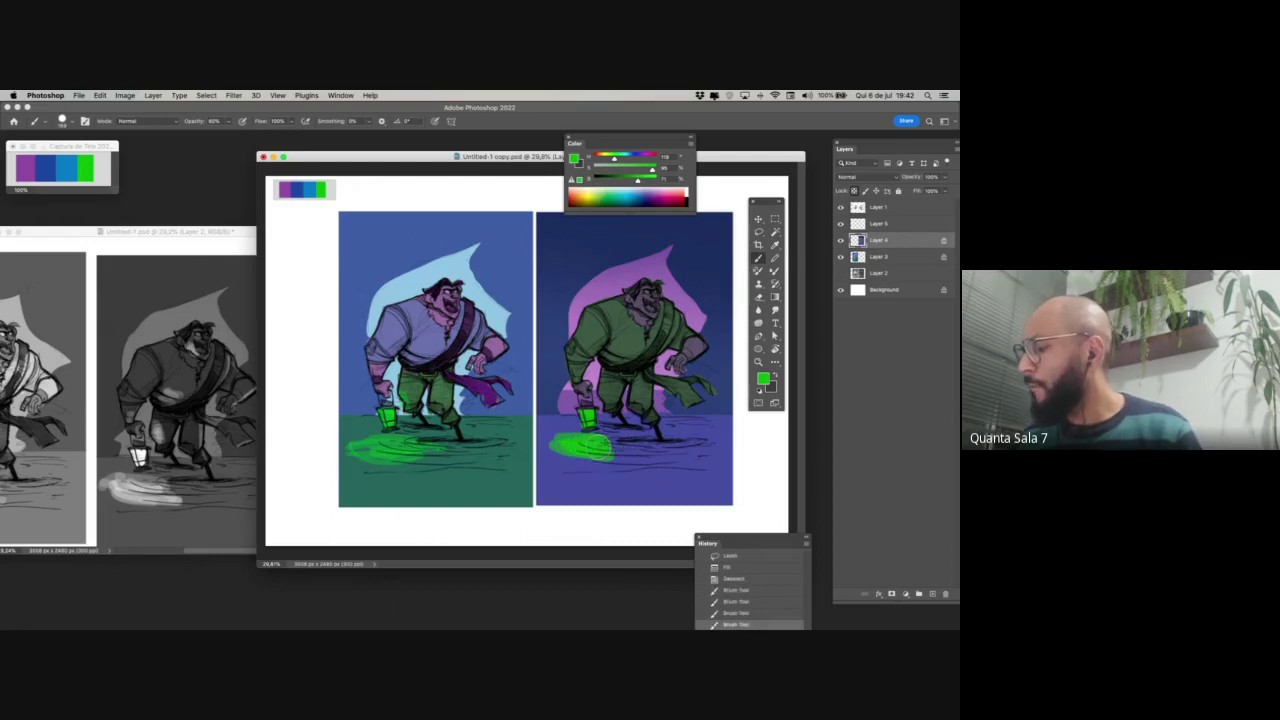
{"action": "key", "text": "super+z"}
{"action": "key", "text": "4"}
{"action": "mouse_move", "coordinate": [563, 444]}
{"action": "left_mouse_down"}
{"action": "mouse_move", "coordinate": [616, 449]}
{"action": "mouse_move", "coordinate": [565, 456]}
{"action": "left_mouse_up"}
- Outline the pirate's trousers with the Lasso, brush them with the dark blue from the palette, and deselect
{"action": "key", "text": "l"}
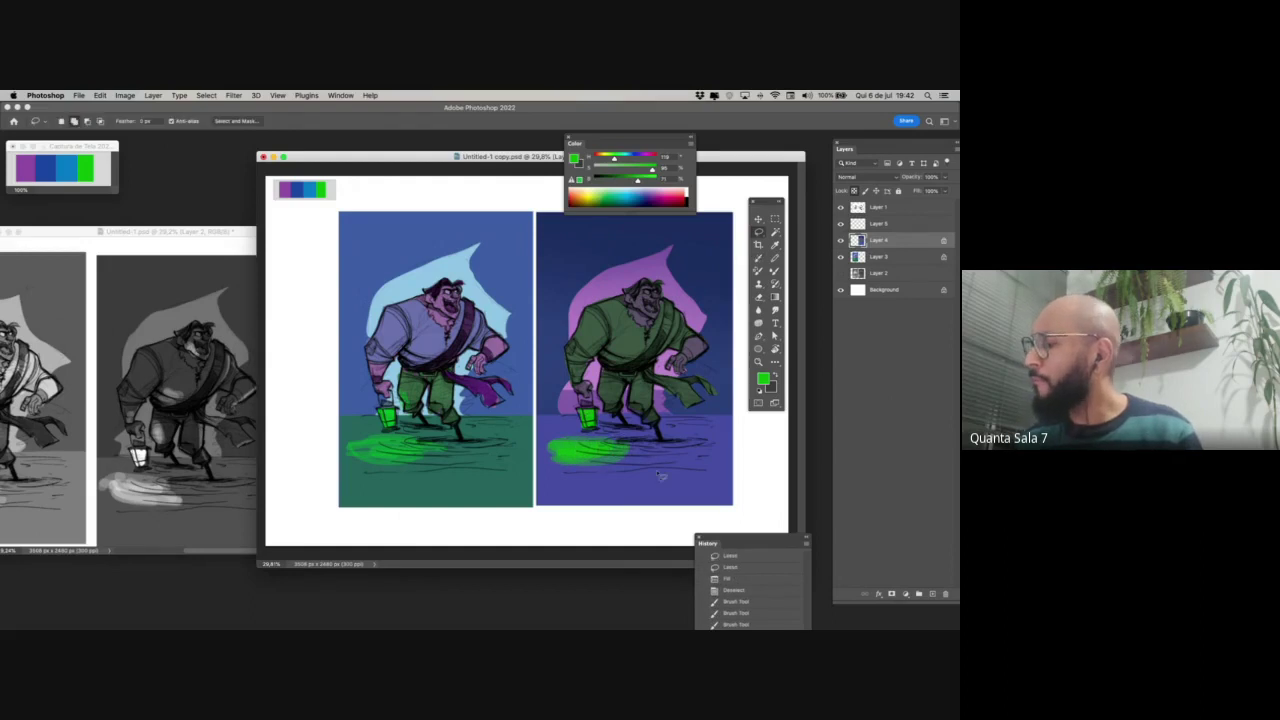
{"action": "mouse_move", "coordinate": [652, 368]}
{"action": "left_mouse_down"}
{"action": "mouse_move", "coordinate": [656, 423]}
{"action": "mouse_move", "coordinate": [634, 391]}
{"action": "mouse_move", "coordinate": [624, 403]}
{"action": "mouse_move", "coordinate": [654, 420]}
{"action": "mouse_move", "coordinate": [639, 378]}
{"action": "mouse_move", "coordinate": [649, 370]}
{"action": "mouse_move", "coordinate": [590, 419]}
{"action": "left_mouse_up"}
{"action": "key", "text": "b"}
{"action": "left_click", "coordinate": [302, 190], "text": "alt"}
{"action": "mouse_move", "coordinate": [622, 374]}
{"action": "left_mouse_down"}
{"action": "mouse_move", "coordinate": [663, 393]}
{"action": "mouse_move", "coordinate": [638, 418]}
{"action": "mouse_move", "coordinate": [646, 382]}
{"action": "left_mouse_up"}
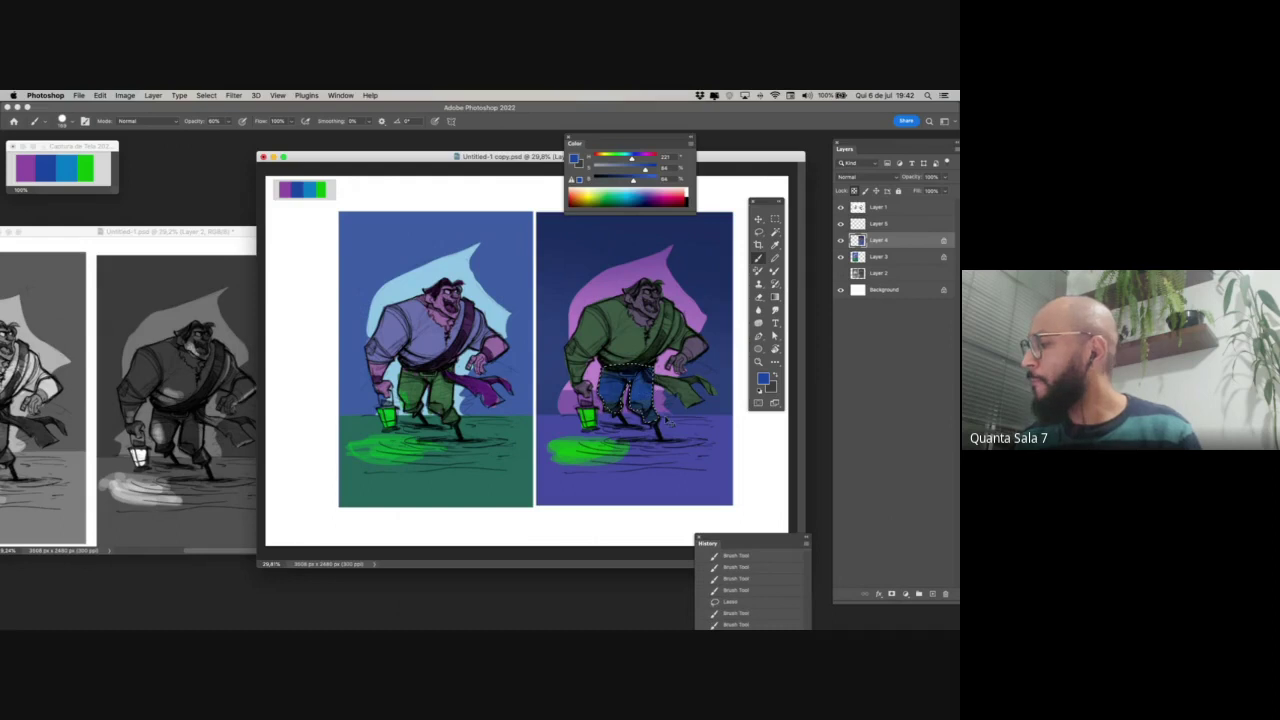
{"action": "left_click", "coordinate": [757, 232]}
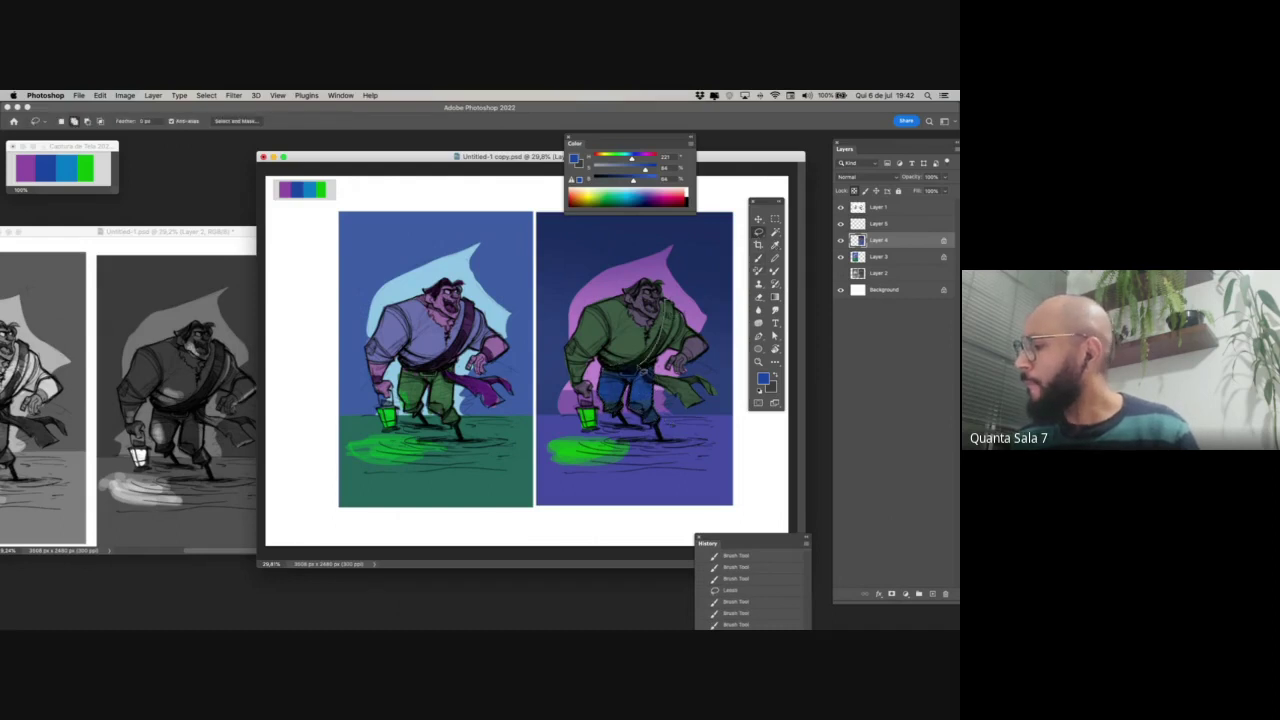
{"action": "key", "text": "super+d"}
- Select the sash across the pirate's chest, brush it with the same blue, and deselect
{"action": "mouse_move", "coordinate": [677, 310]}
{"action": "left_mouse_down"}
{"action": "mouse_move", "coordinate": [650, 358]}
{"action": "mouse_move", "coordinate": [677, 318]}
{"action": "left_mouse_up"}
{"action": "key", "text": "b"}
{"action": "left_click_drag", "start_coordinate": [643, 378], "coordinate": [654, 405]}
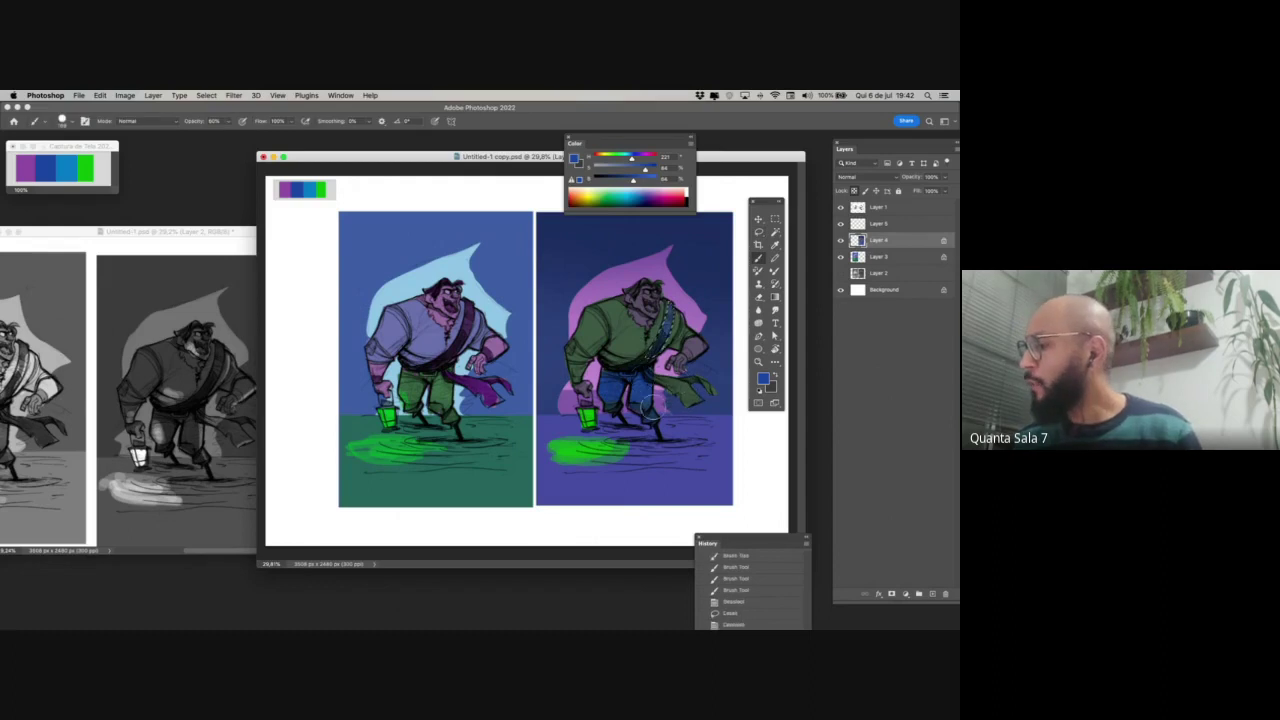
{"action": "key", "text": "super+d"}
- Select the loose sash ends trailing behind the pirate, tint them blue with the brush, and deselect
{"action": "left_click", "coordinate": [758, 233]}
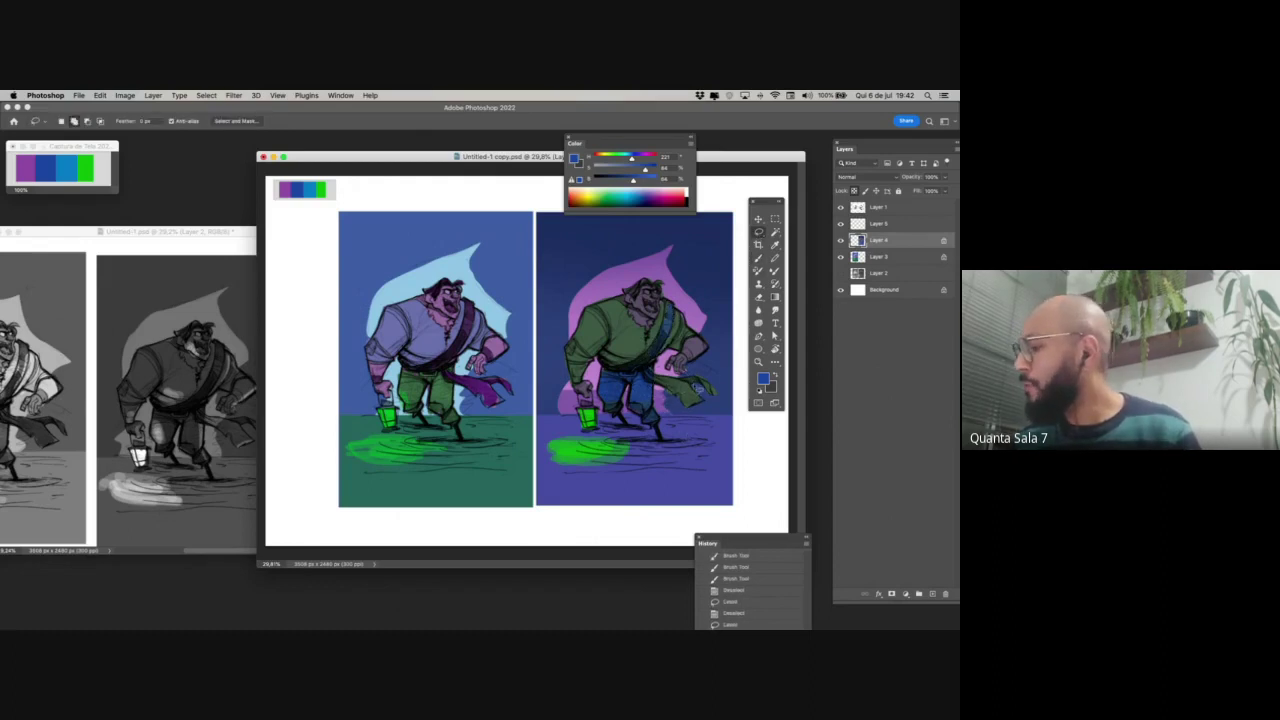
{"action": "mouse_move", "coordinate": [695, 376]}
{"action": "left_mouse_down"}
{"action": "mouse_move", "coordinate": [699, 405]}
{"action": "mouse_move", "coordinate": [652, 377]}
{"action": "mouse_move", "coordinate": [706, 392]}
{"action": "left_mouse_up"}
{"action": "key", "text": "b"}
{"action": "key", "text": "super+d"}
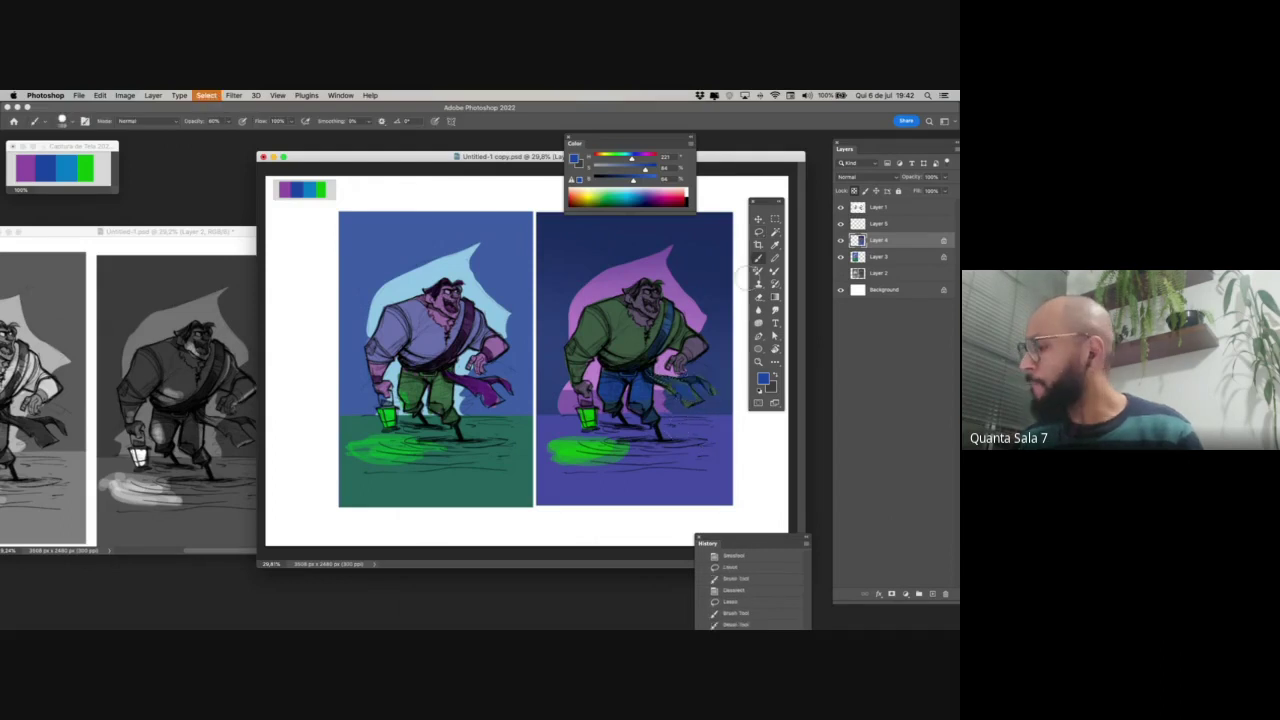
- Outline the pirate's figure again with the Lasso
{"action": "left_click", "coordinate": [758, 232]}
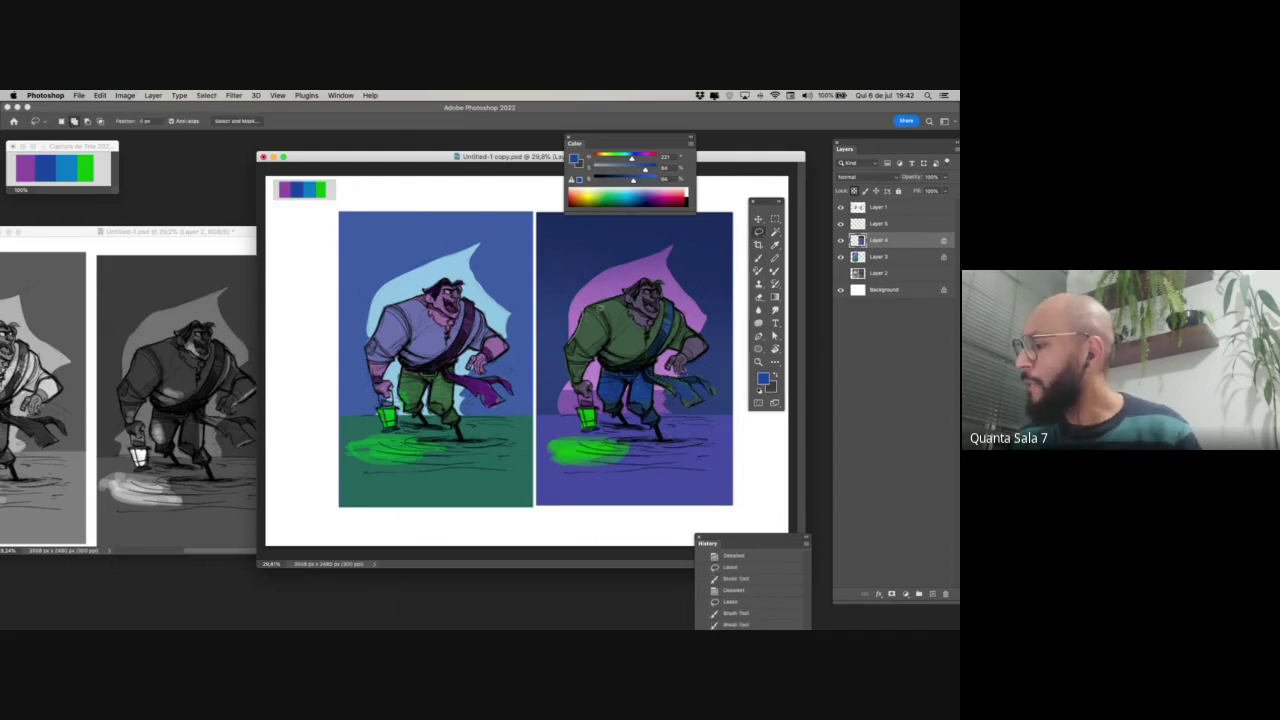
{"action": "mouse_move", "coordinate": [685, 334]}
{"action": "left_mouse_down"}
{"action": "mouse_move", "coordinate": [707, 346]}
{"action": "mouse_move", "coordinate": [686, 370]}
{"action": "mouse_move", "coordinate": [676, 354]}
{"action": "mouse_move", "coordinate": [660, 362]}
{"action": "mouse_move", "coordinate": [645, 424]}
{"action": "mouse_move", "coordinate": [632, 392]}
{"action": "mouse_move", "coordinate": [600, 408]}
{"action": "mouse_move", "coordinate": [600, 381]}
{"action": "mouse_move", "coordinate": [570, 382]}
{"action": "left_mouse_up"}
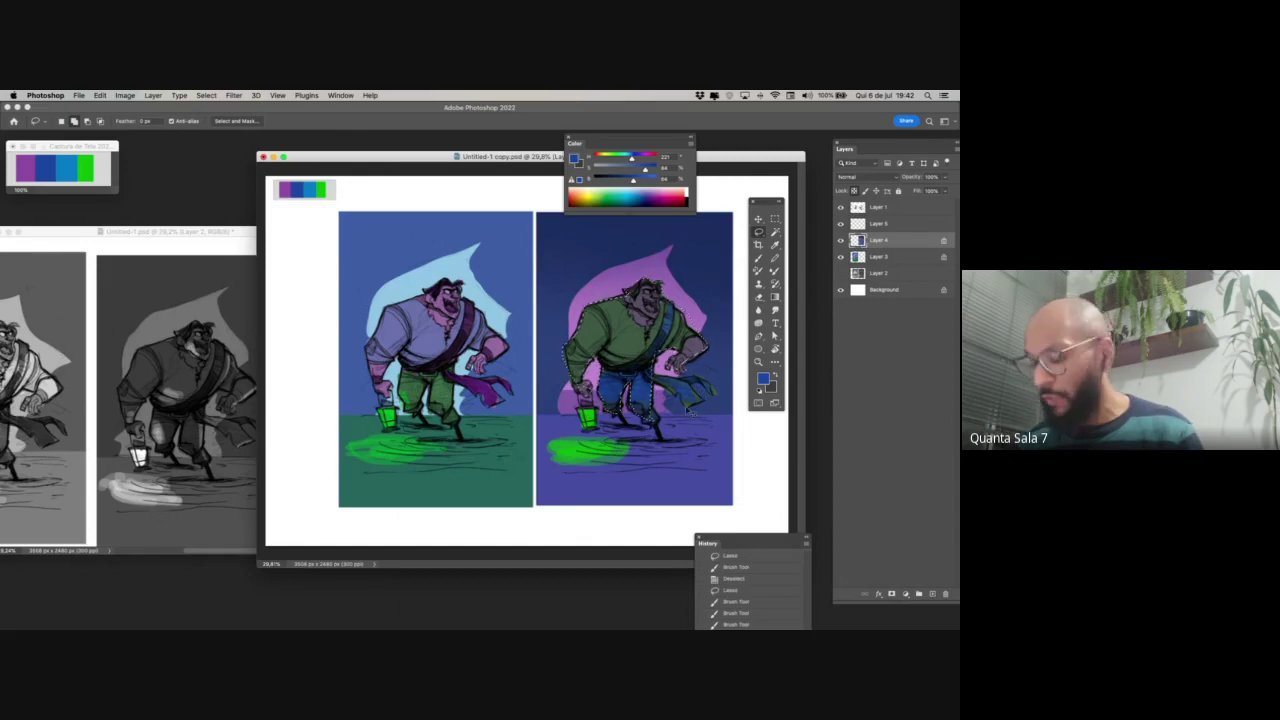
- Darken the selected areas of the right-hand character by lowering the Hue/Saturation lightness, and clear the selection
{"action": "key", "text": "super+u"}
{"action": "left_click_drag", "start_coordinate": [731, 481], "coordinate": [721, 485]}
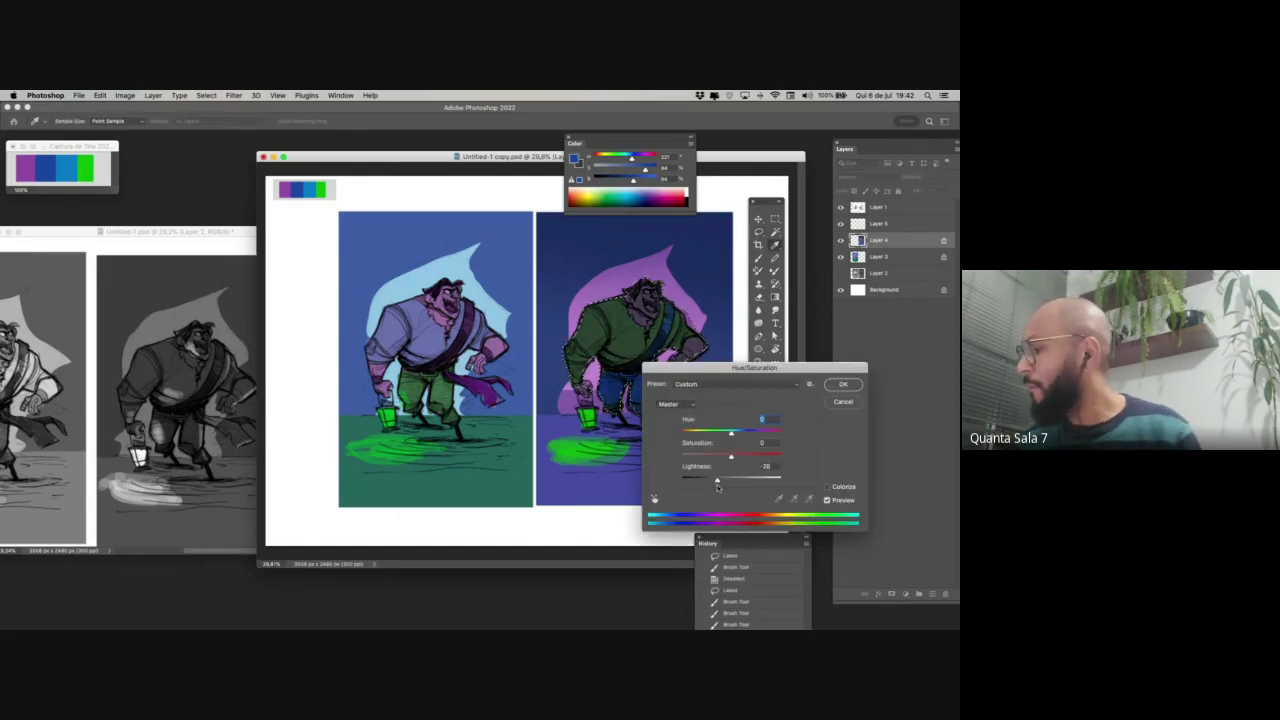
{"action": "key", "text": "Return"}
{"action": "key", "text": "super+d"}
- Sample the lantern's green and brush its glow over the right-hand character's shirt and trouser leg at 30% opacity
{"action": "key", "text": "b"}
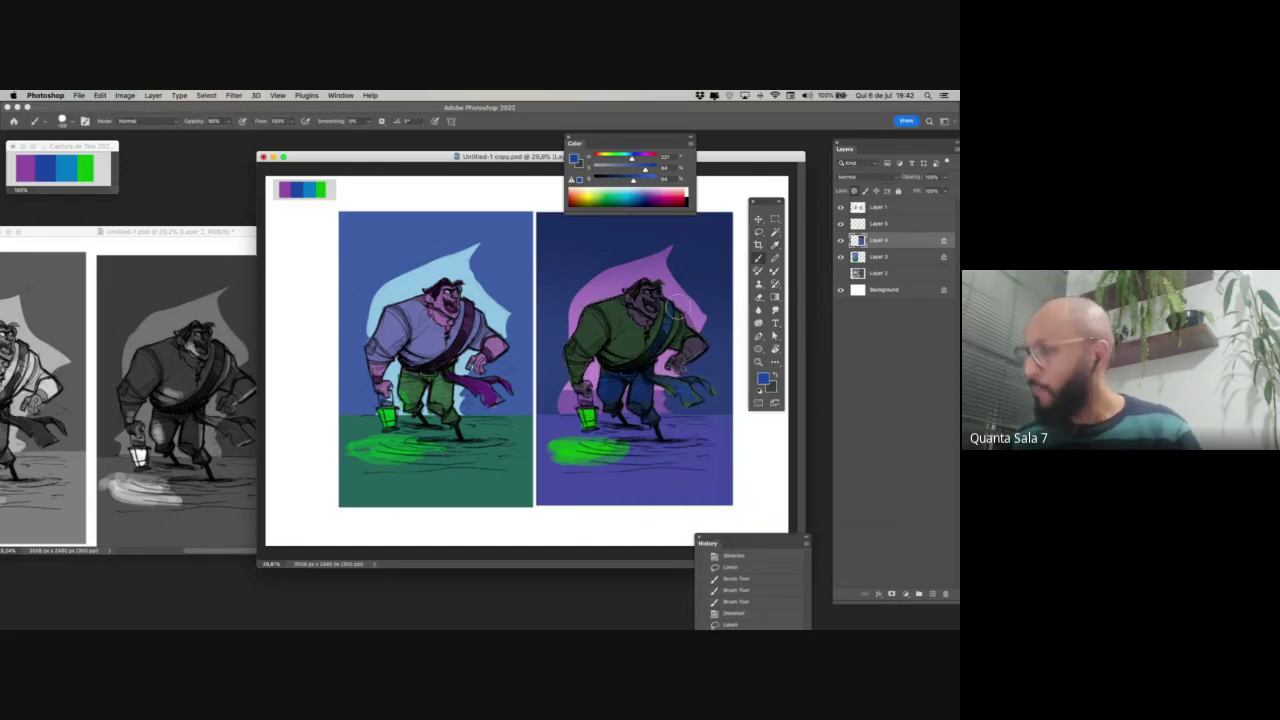
{"action": "left_click", "coordinate": [689, 315], "text": "alt"}
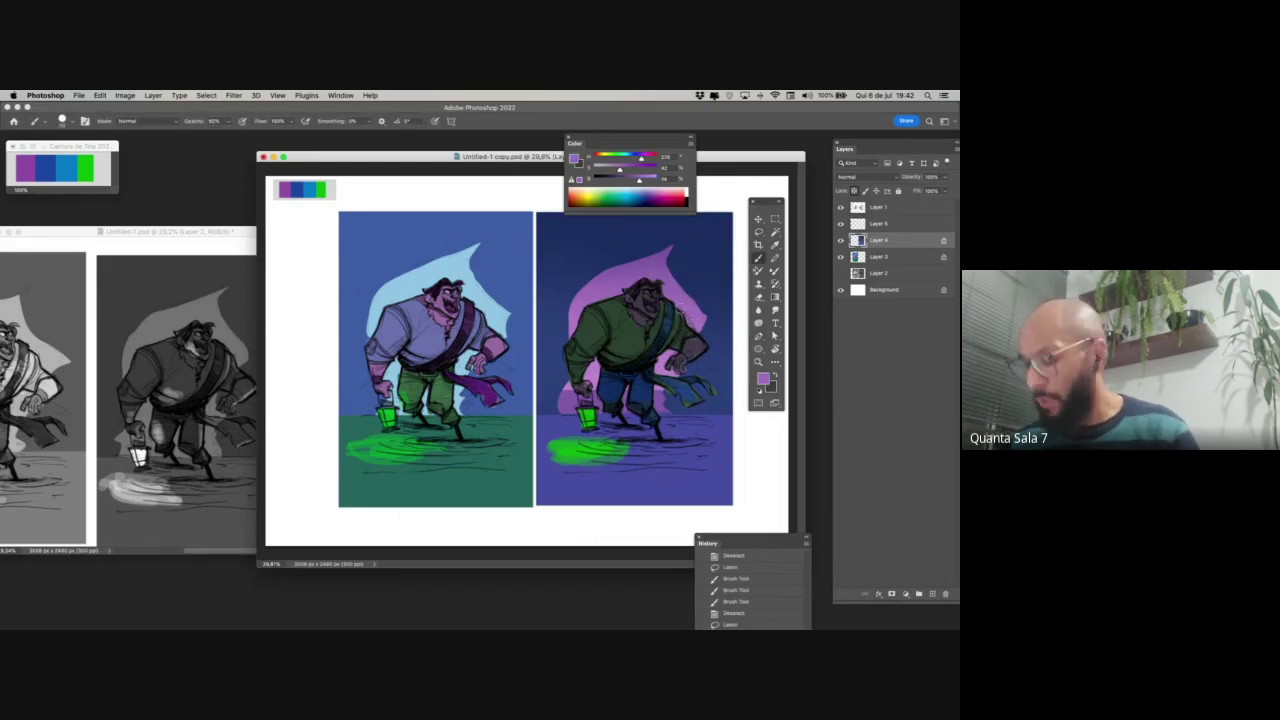
{"action": "key", "text": "ctrl+d"}
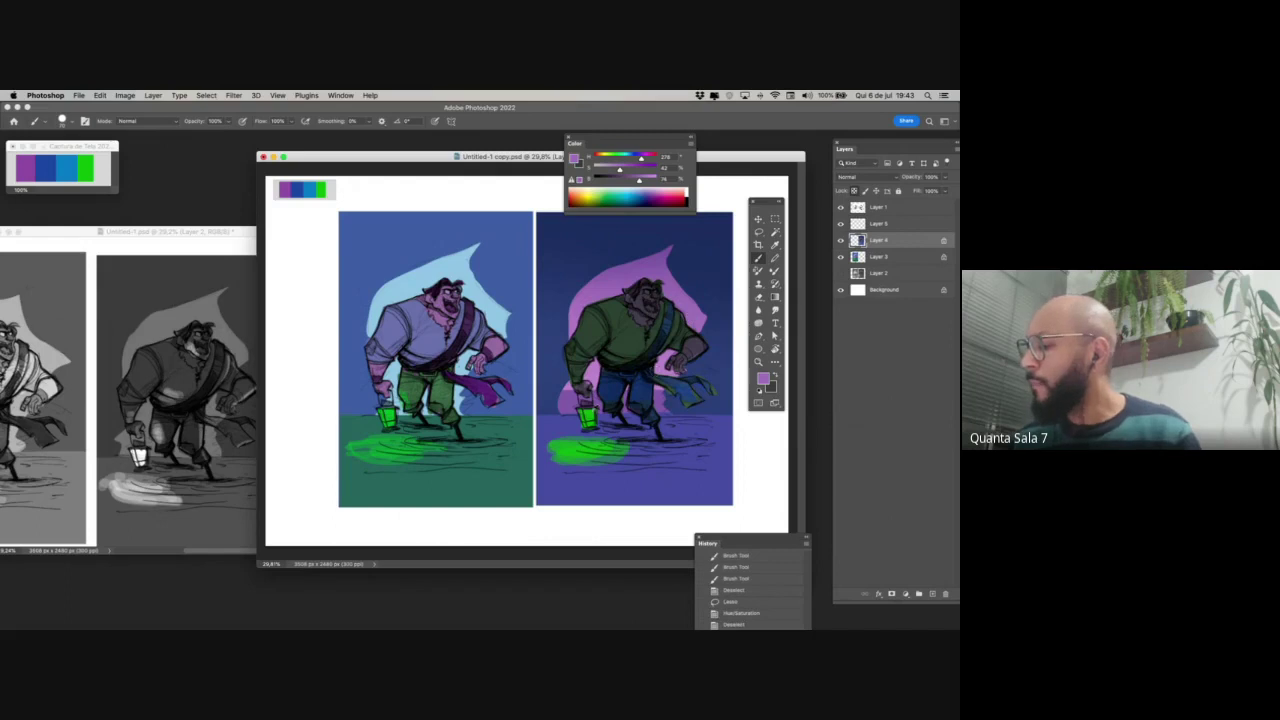
{"action": "left_click", "coordinate": [587, 418], "text": "alt"}
{"action": "key", "text": "3"}
{"action": "mouse_move", "coordinate": [602, 386]}
{"action": "left_mouse_down"}
{"action": "mouse_move", "coordinate": [609, 402]}
{"action": "mouse_move", "coordinate": [626, 349]}
{"action": "left_mouse_up"}
{"action": "left_click", "coordinate": [606, 388]}
{"action": "left_click", "coordinate": [608, 355]}
{"action": "left_click", "coordinate": [607, 354]}
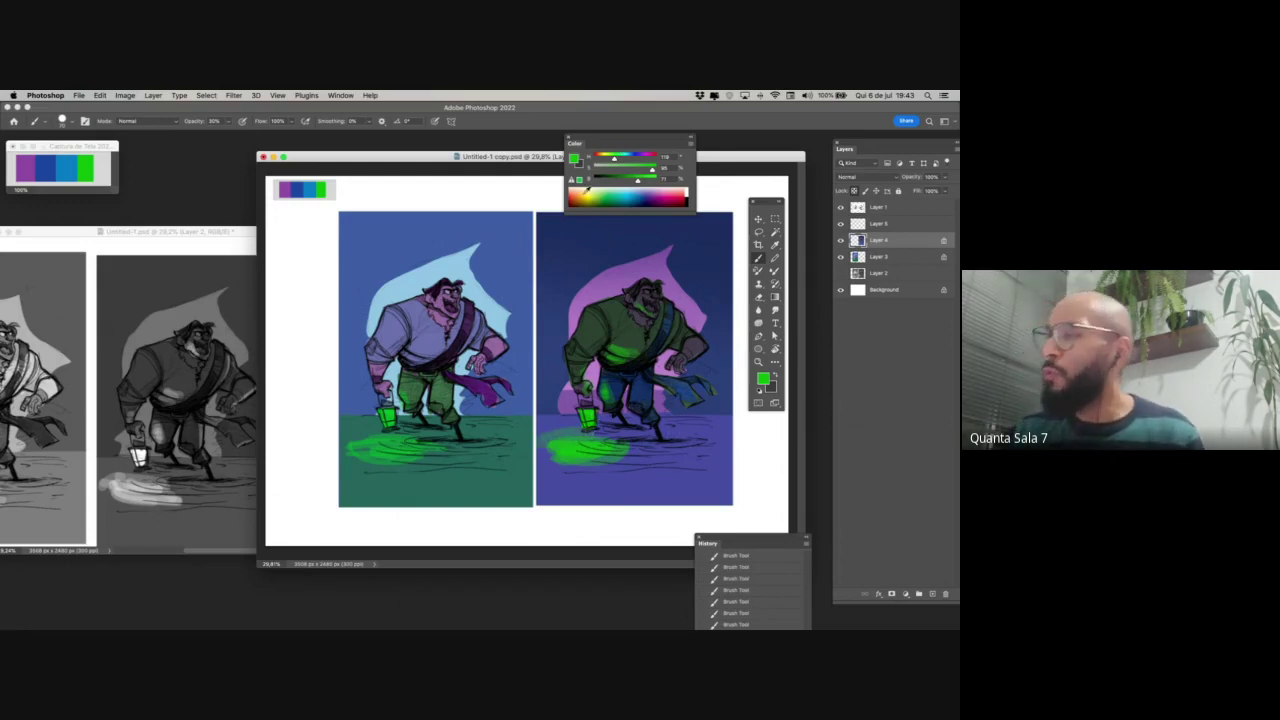
- Sample light blue, increase its saturation, and brush rim light on the right-hand character's forearm, checking against the grayscale study
{"action": "left_click", "coordinate": [317, 190], "text": "alt"}
{"action": "left_click_drag", "start_coordinate": [641, 180], "coordinate": [615, 168]}
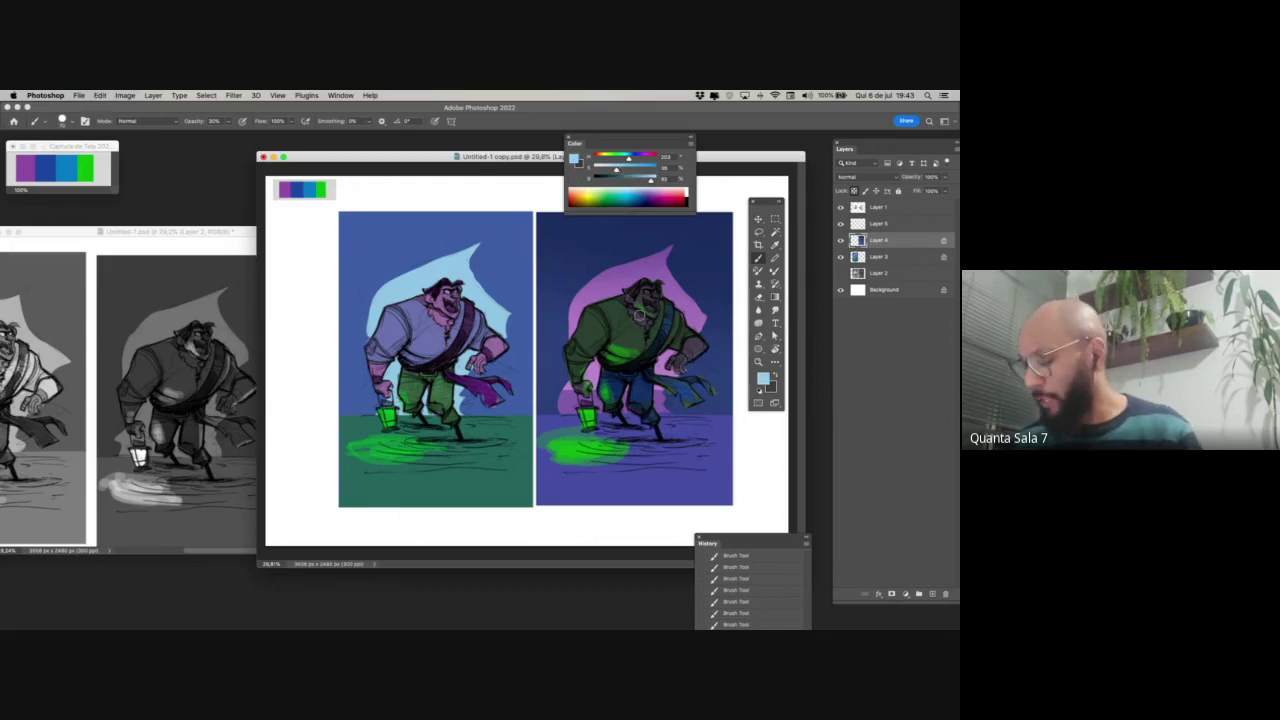
{"action": "left_click_drag", "start_coordinate": [616, 169], "coordinate": [623, 169]}
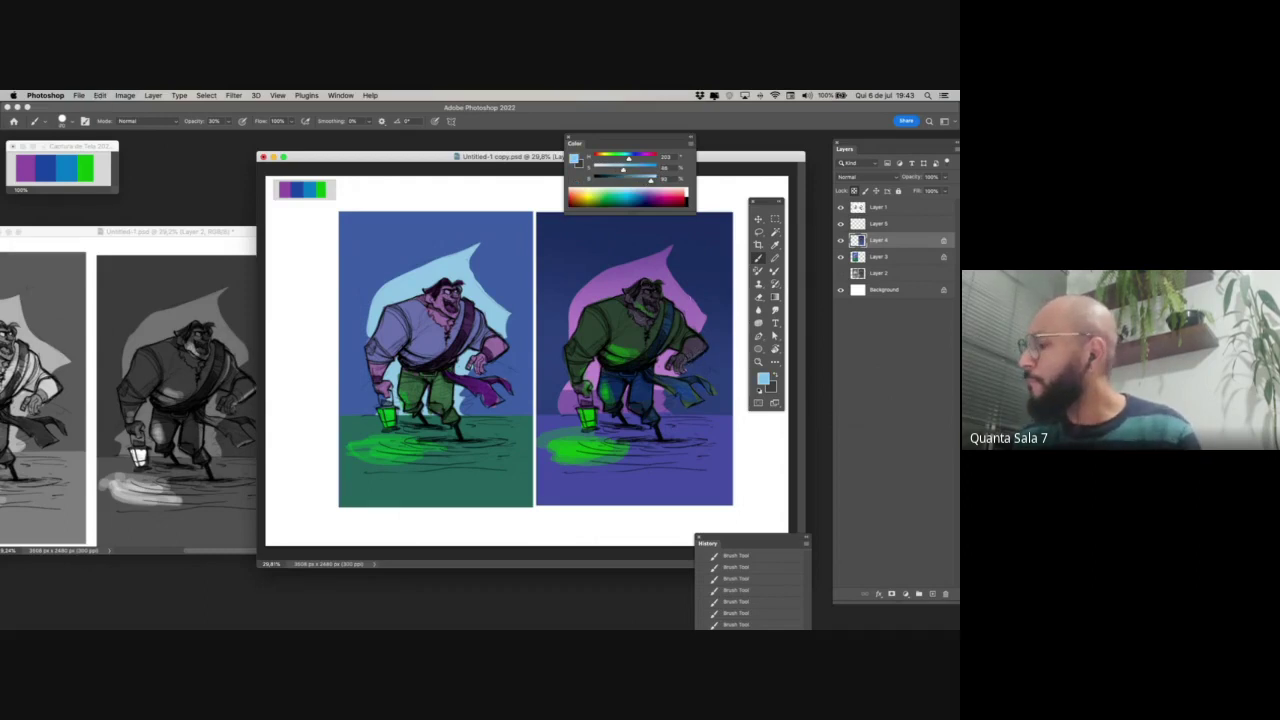
{"action": "left_click_drag", "start_coordinate": [689, 358], "coordinate": [702, 349]}
{"action": "left_click", "coordinate": [226, 423]}
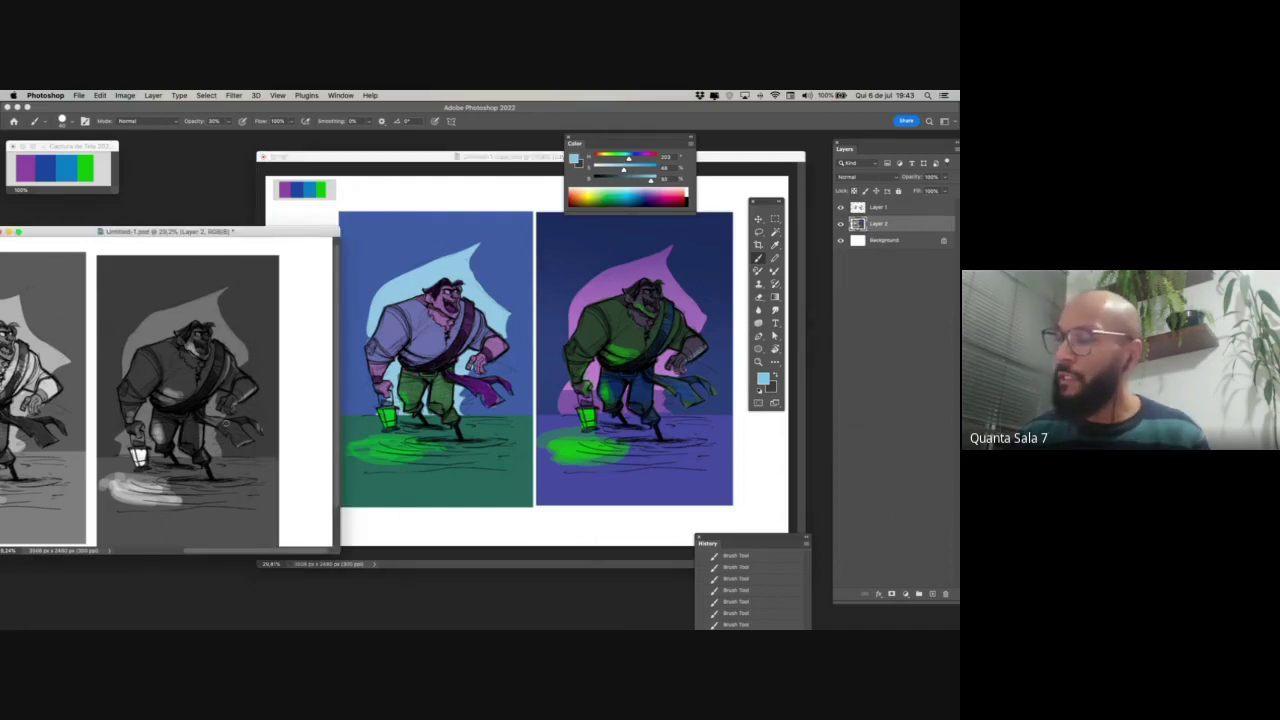
{"action": "left_click", "coordinate": [547, 463]}
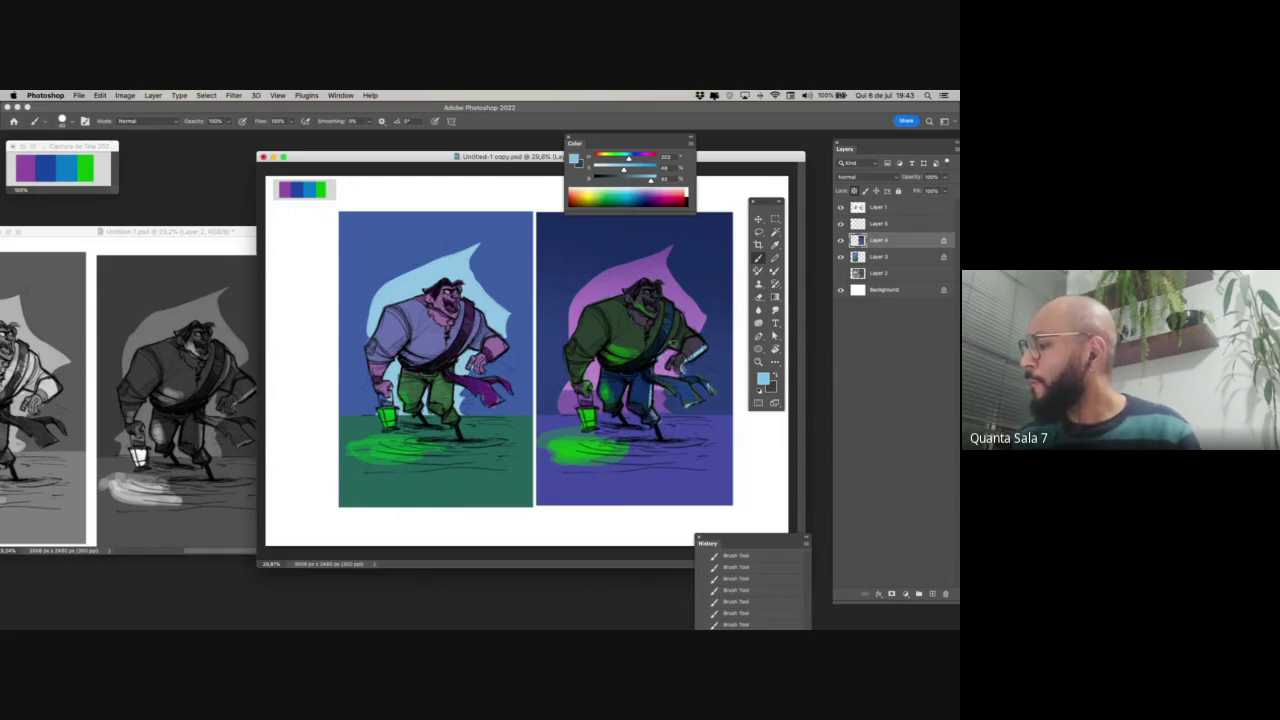
{"action": "key", "text": "z"}
{"action": "mouse_move", "coordinate": [674, 350]}
{"action": "left_mouse_down"}
{"action": "mouse_move", "coordinate": [658, 354]}
{"action": "mouse_move", "coordinate": [680, 360]}
{"action": "left_mouse_up"}
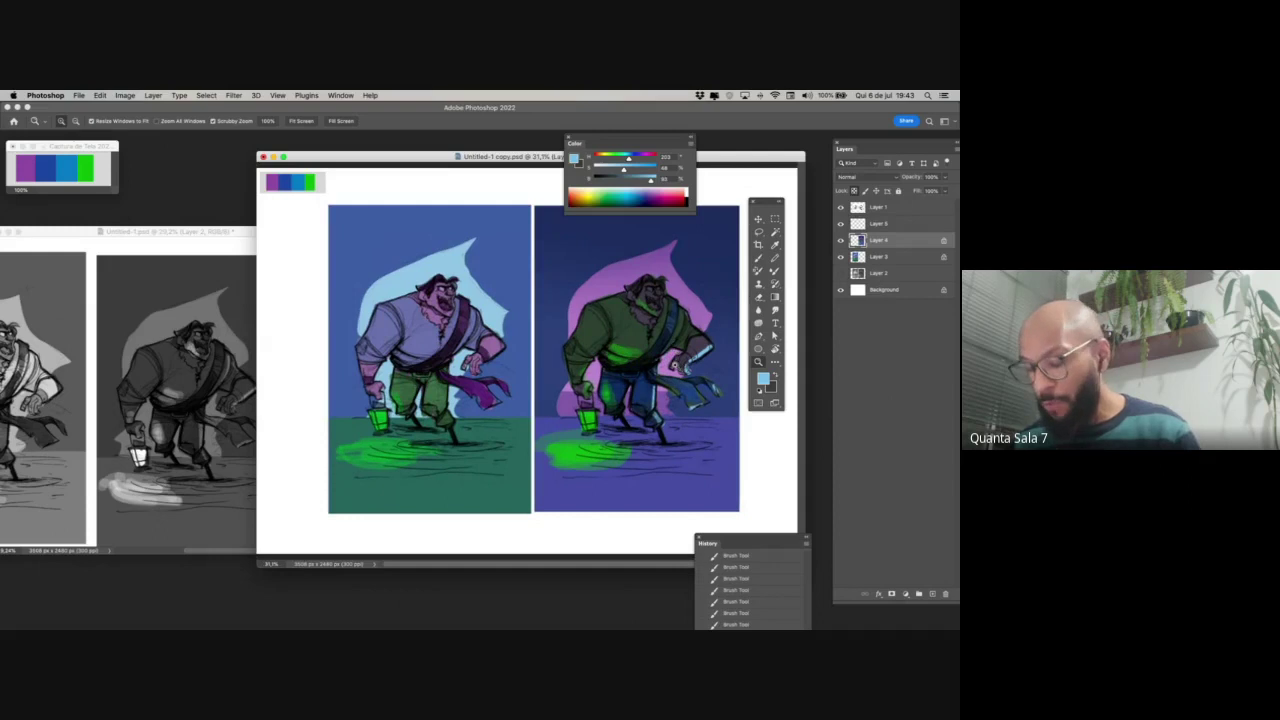
{"action": "key", "text": "b"}
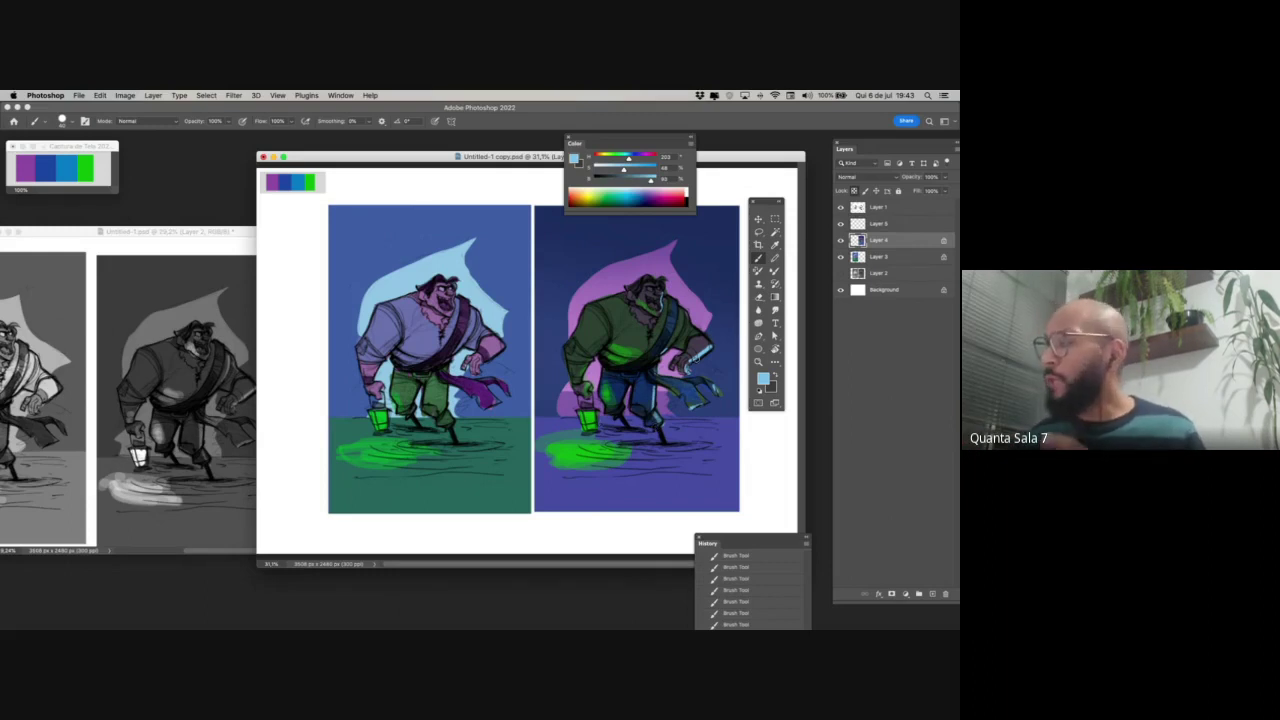
- Check the colors with the Layer 1 line art hidden, restore it, and brush light blue onto the end of the right-hand character's sash
{"action": "left_click", "coordinate": [841, 208]}
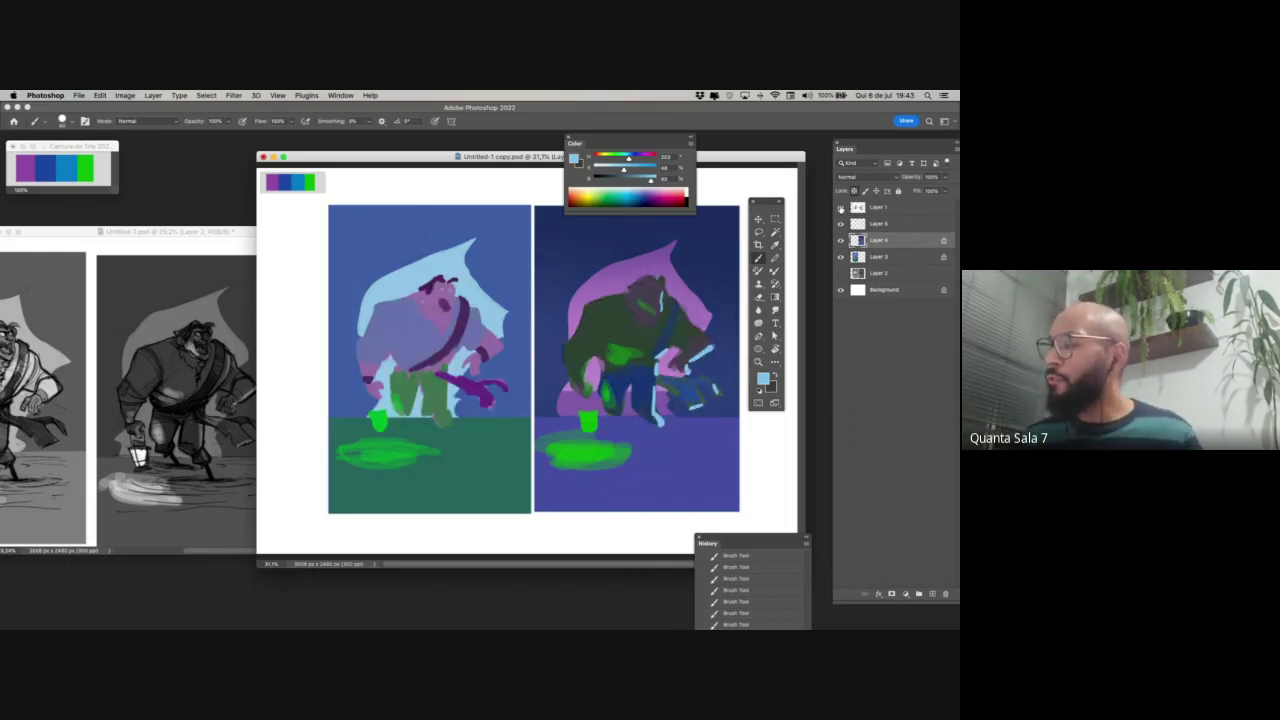
{"action": "left_click", "coordinate": [841, 208]}
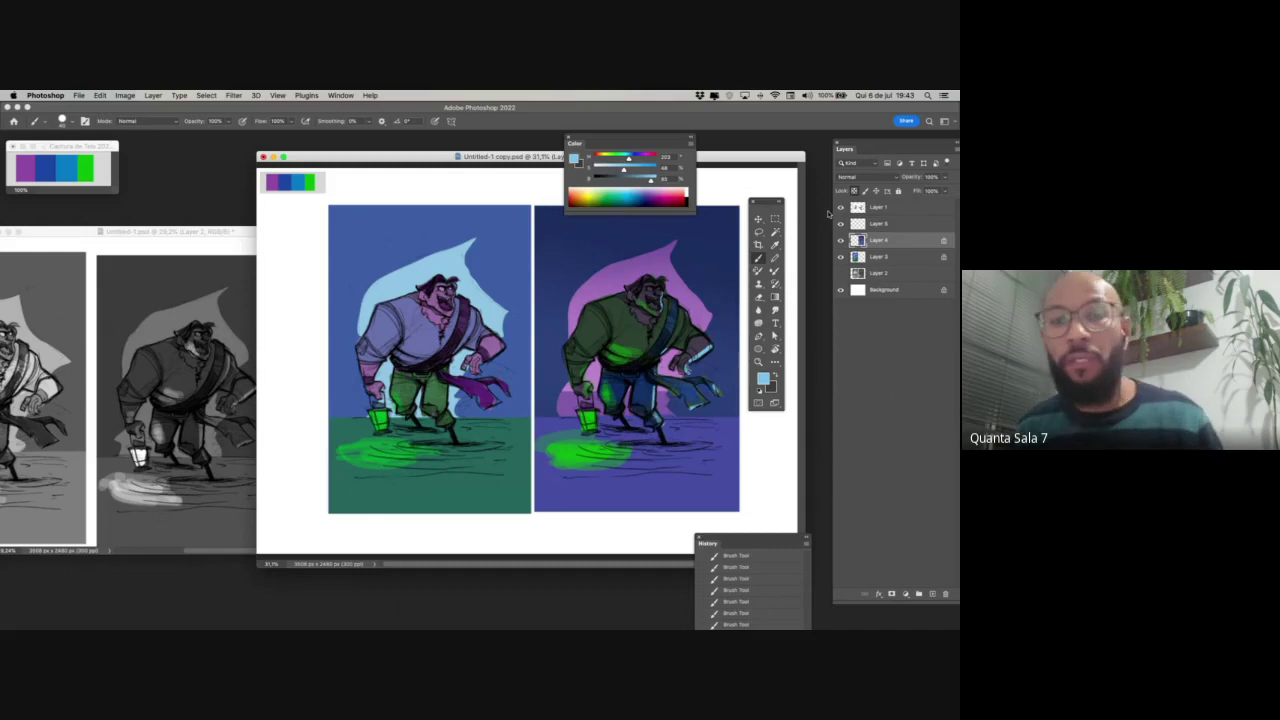
{"action": "mouse_move", "coordinate": [705, 405]}
{"action": "left_mouse_down"}
{"action": "mouse_move", "coordinate": [684, 395]}
{"action": "mouse_move", "coordinate": [698, 407]}
{"action": "left_mouse_up"}
{"action": "key", "text": "super+z"}
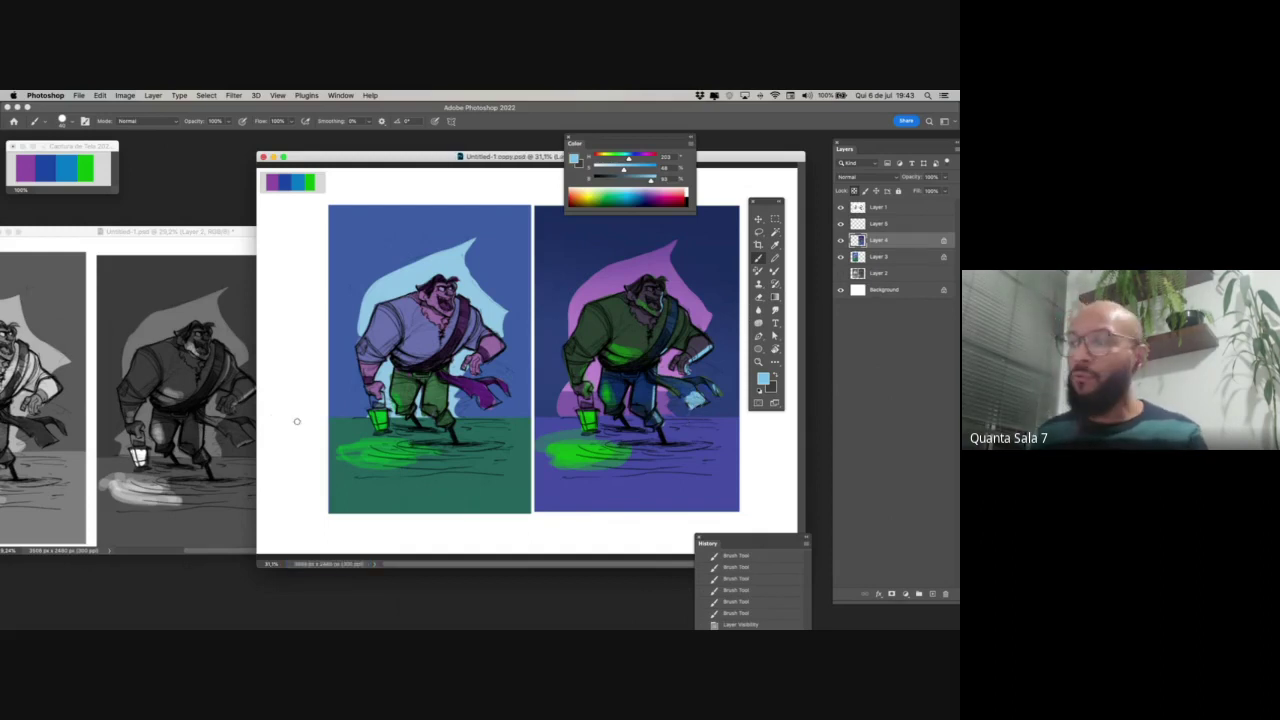
- Zoom out and rearrange the color and grayscale study windows to compare the two documents, returning to the color study
{"action": "key", "text": "super+minus"}
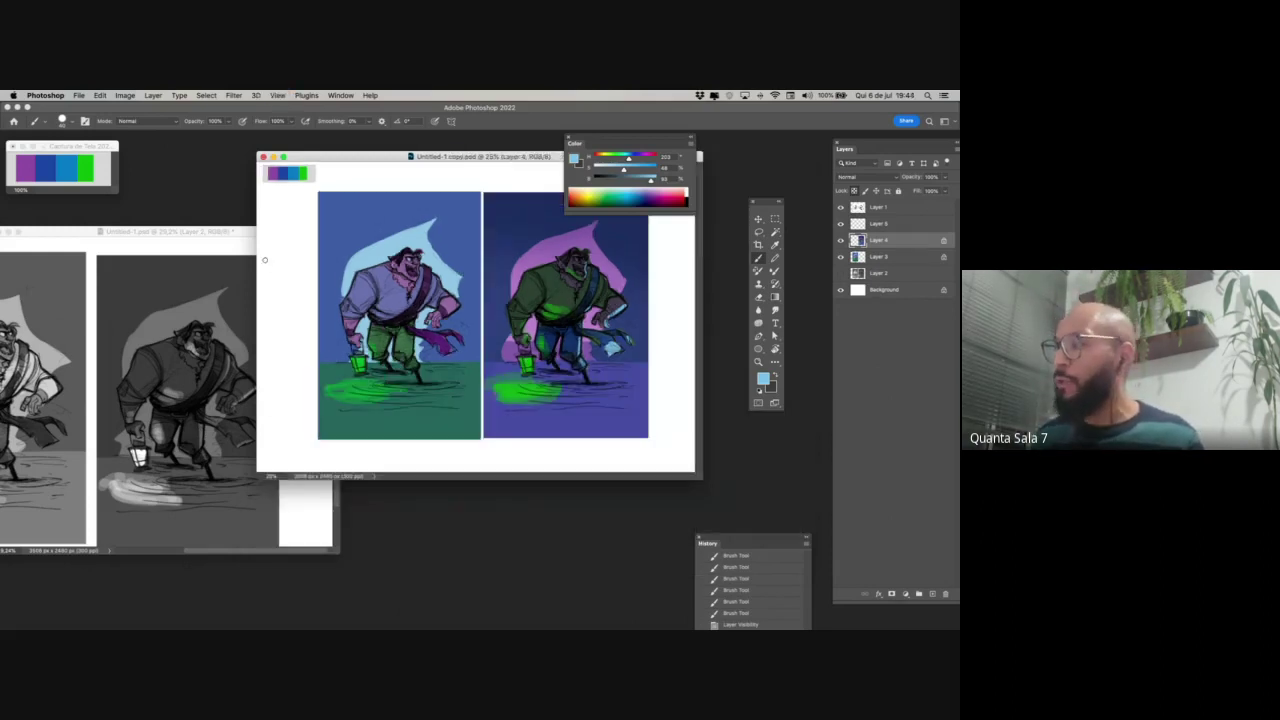
{"action": "left_click_drag", "start_coordinate": [376, 163], "coordinate": [446, 339]}
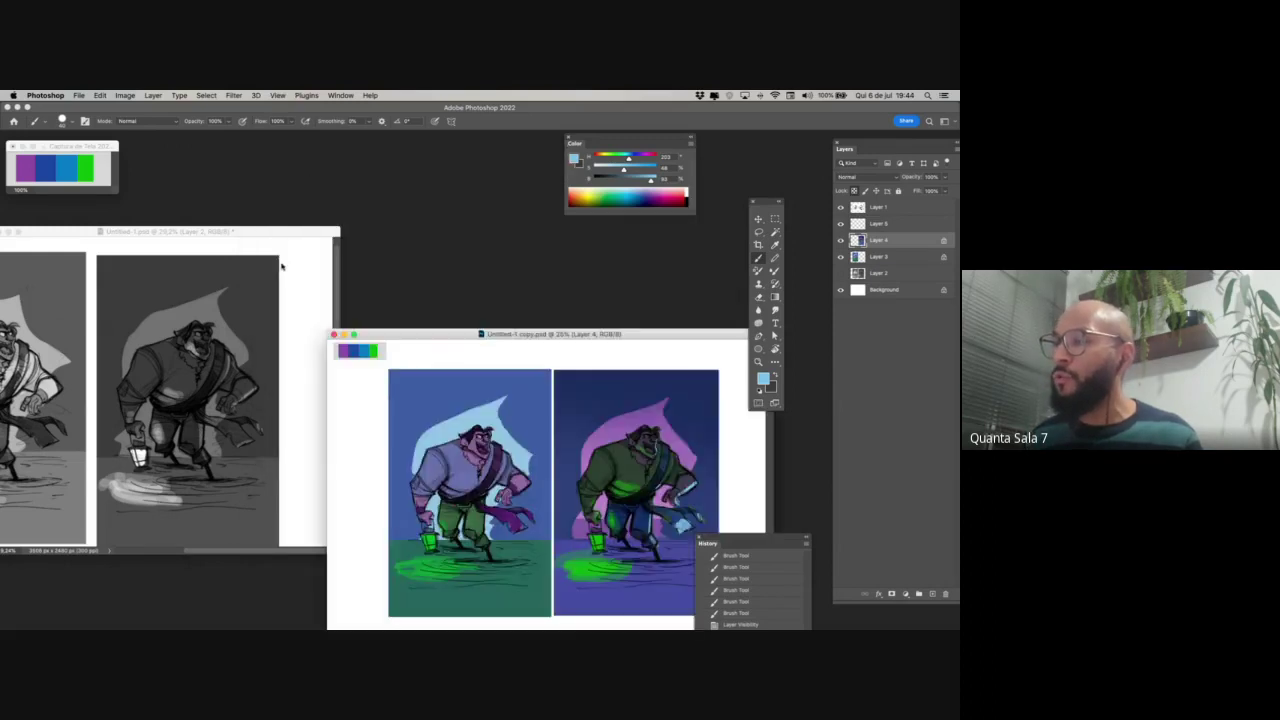
{"action": "mouse_move", "coordinate": [285, 233]}
{"action": "left_mouse_down"}
{"action": "mouse_move", "coordinate": [404, 170]}
{"action": "mouse_move", "coordinate": [432, 128]}
{"action": "left_mouse_up"}
{"action": "key", "text": "z"}
{"action": "mouse_move", "coordinate": [400, 336]}
{"action": "left_mouse_down"}
{"action": "mouse_move", "coordinate": [329, 338]}
{"action": "mouse_move", "coordinate": [380, 341]}
{"action": "left_mouse_up"}
{"action": "left_click_drag", "start_coordinate": [557, 337], "coordinate": [535, 280]}
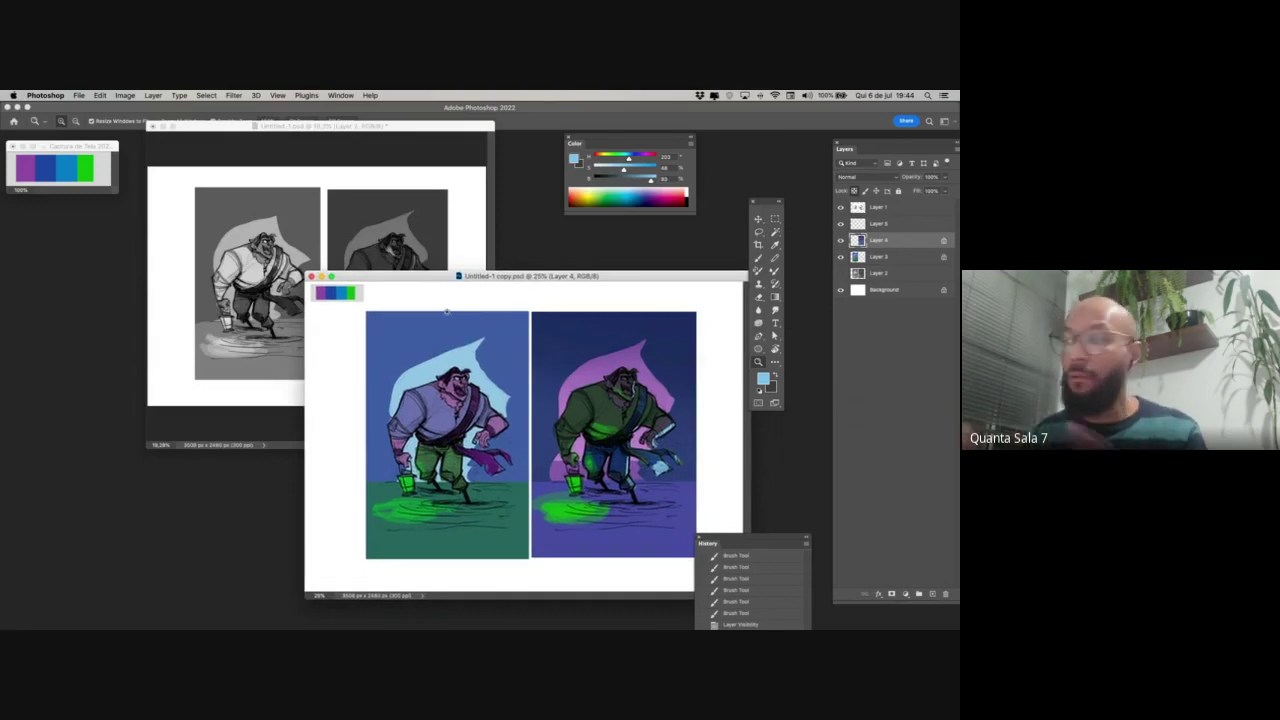
{"action": "left_click", "coordinate": [405, 152]}
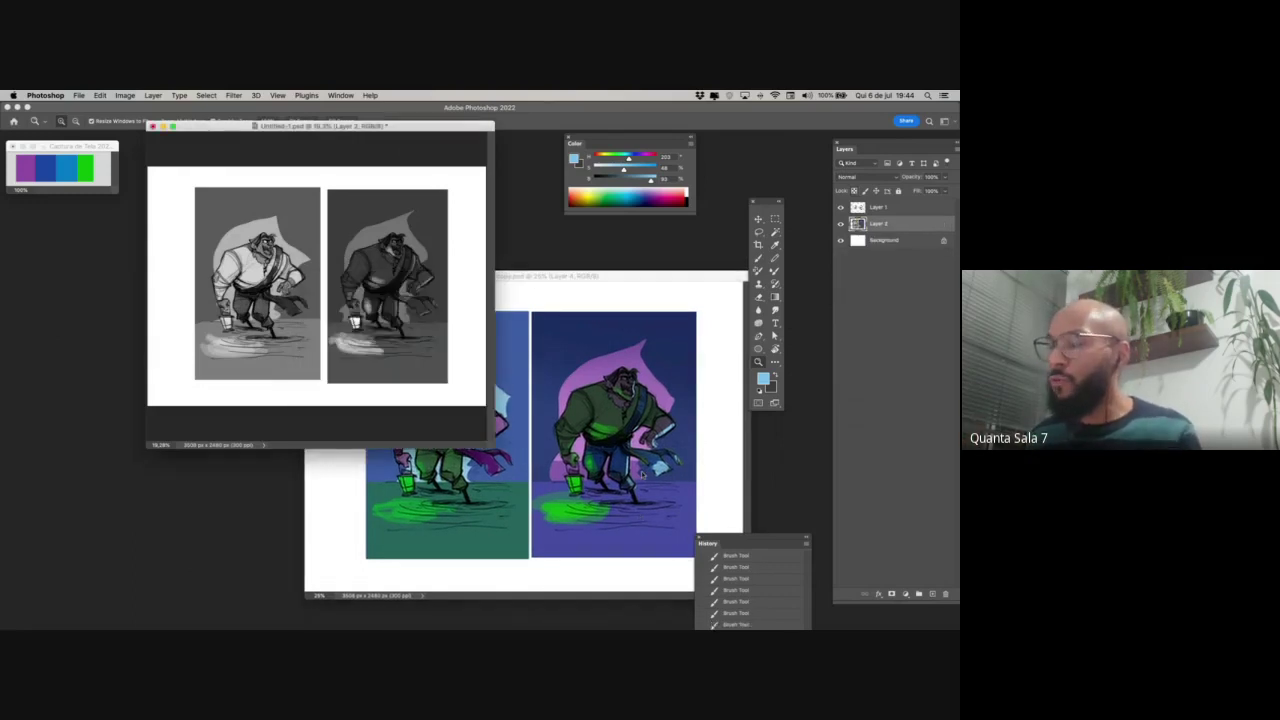
{"action": "left_click", "coordinate": [642, 472]}
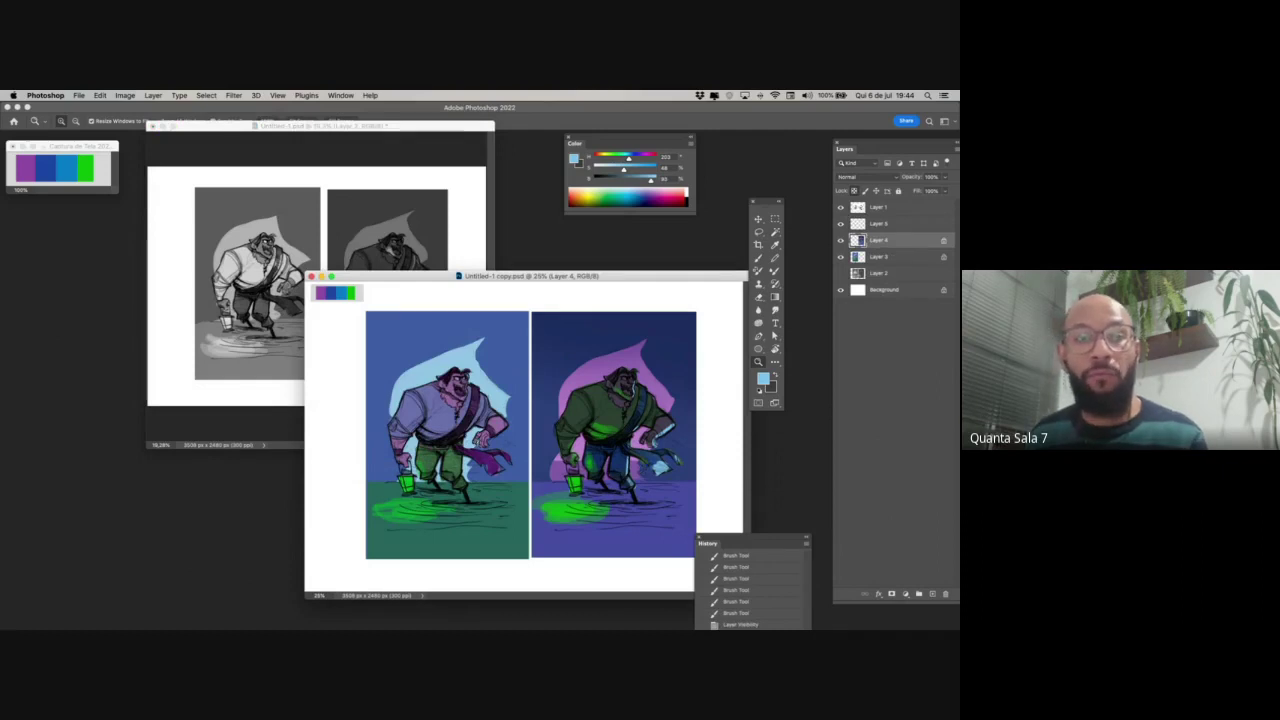
{"action": "key", "text": "super+Tab"}
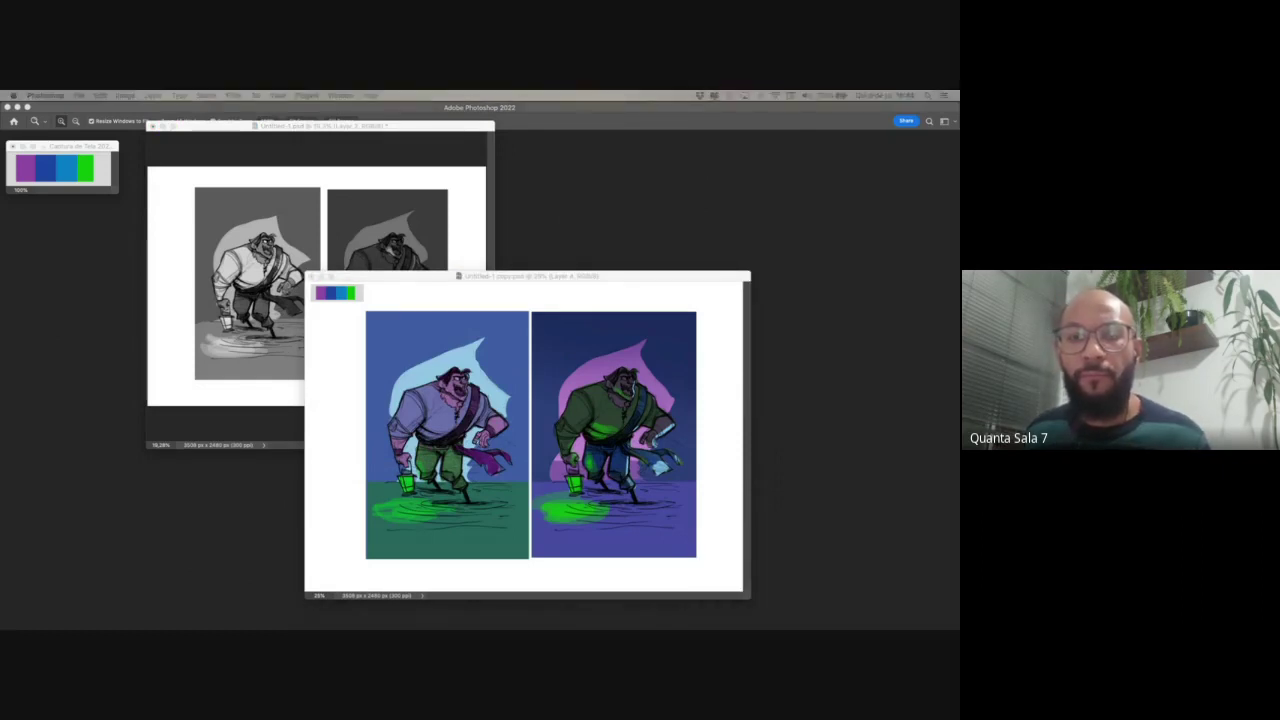
{"action": "key", "text": "super+Tab"}
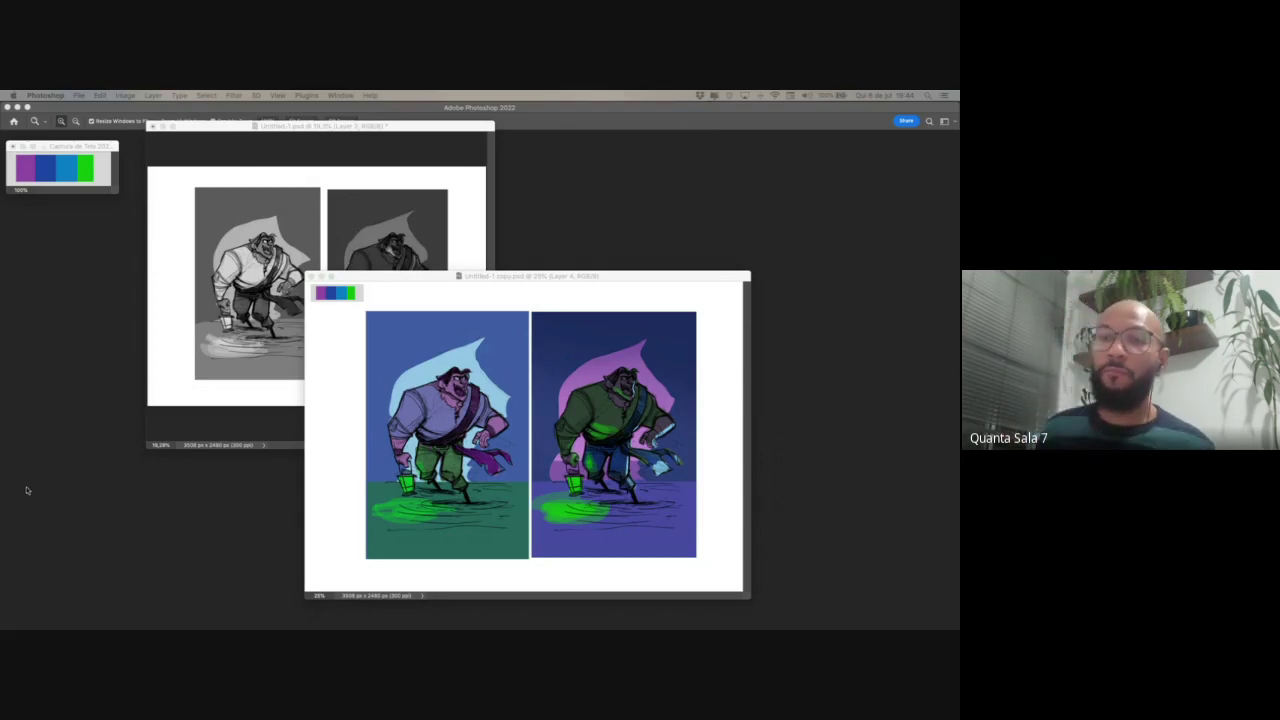
{"action": "left_click", "coordinate": [690, 327]}
- Move both study windows aside and bring the ParaAcabar03.jpg sketch to the front in the cleared space
{"action": "left_click_drag", "start_coordinate": [672, 279], "coordinate": [383, 264]}
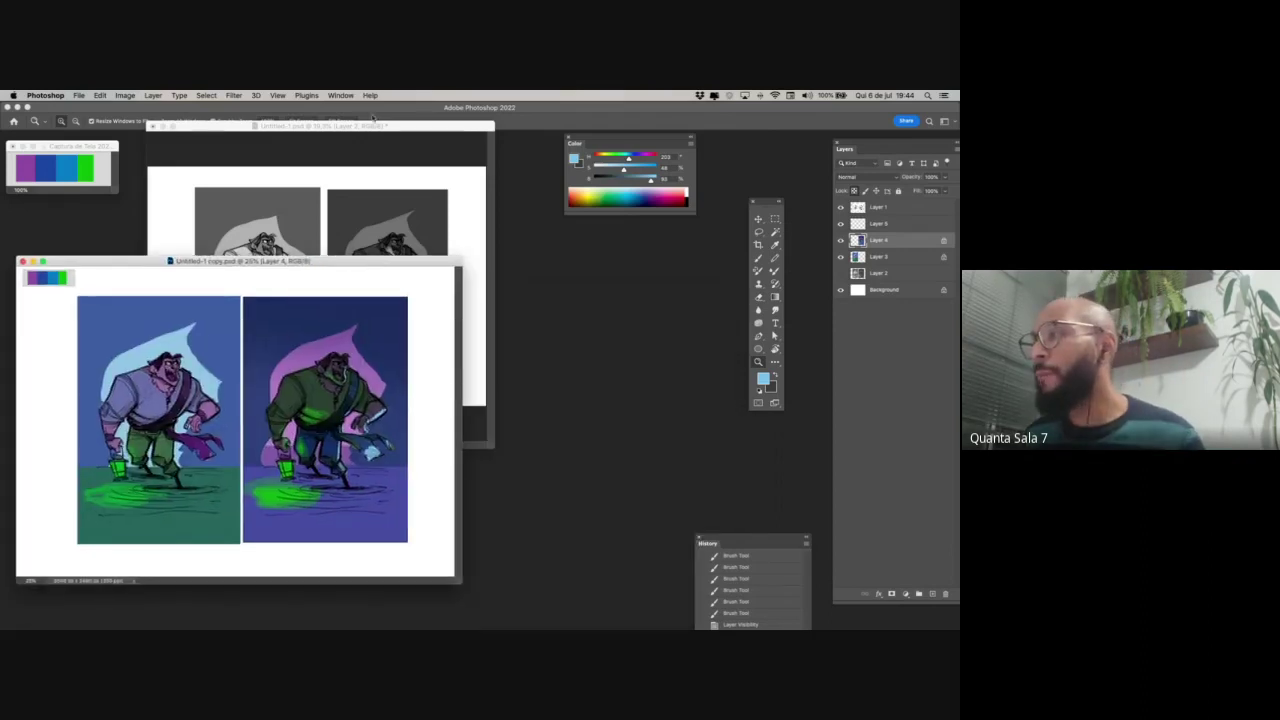
{"action": "left_click_drag", "start_coordinate": [373, 124], "coordinate": [259, 256]}
{"action": "left_click", "coordinate": [342, 95]}
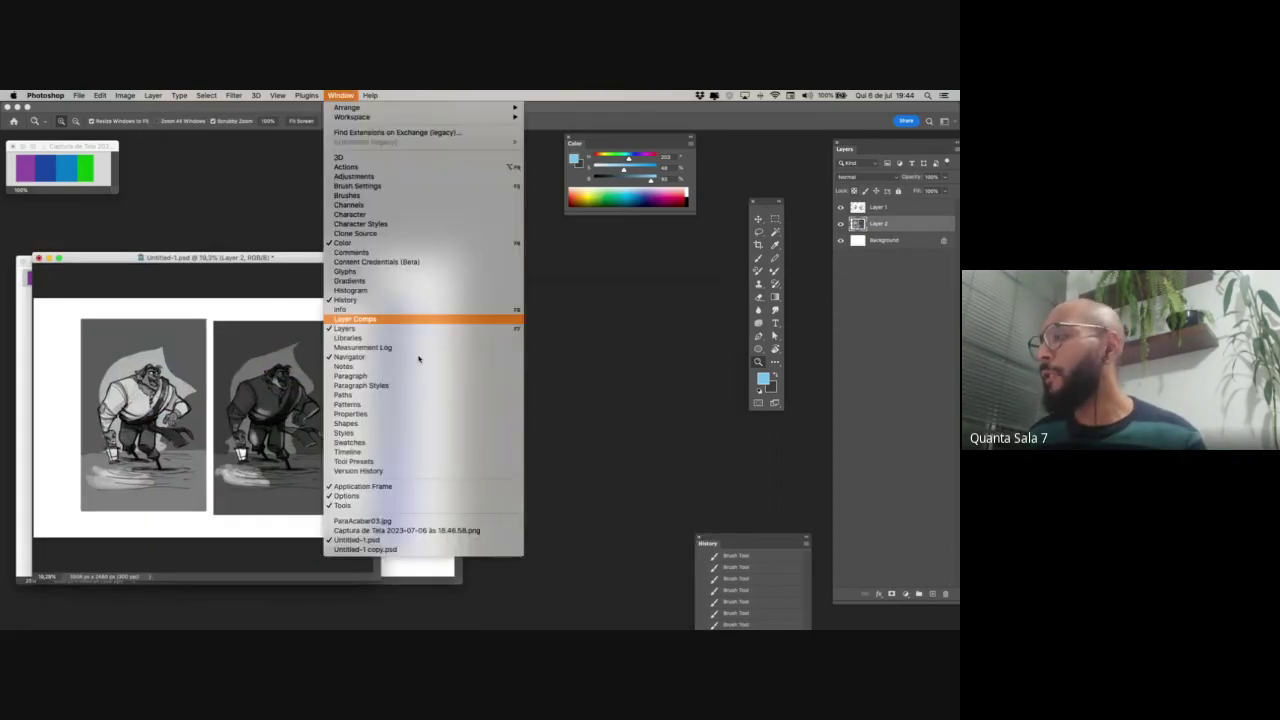
{"action": "left_click", "coordinate": [422, 521]}
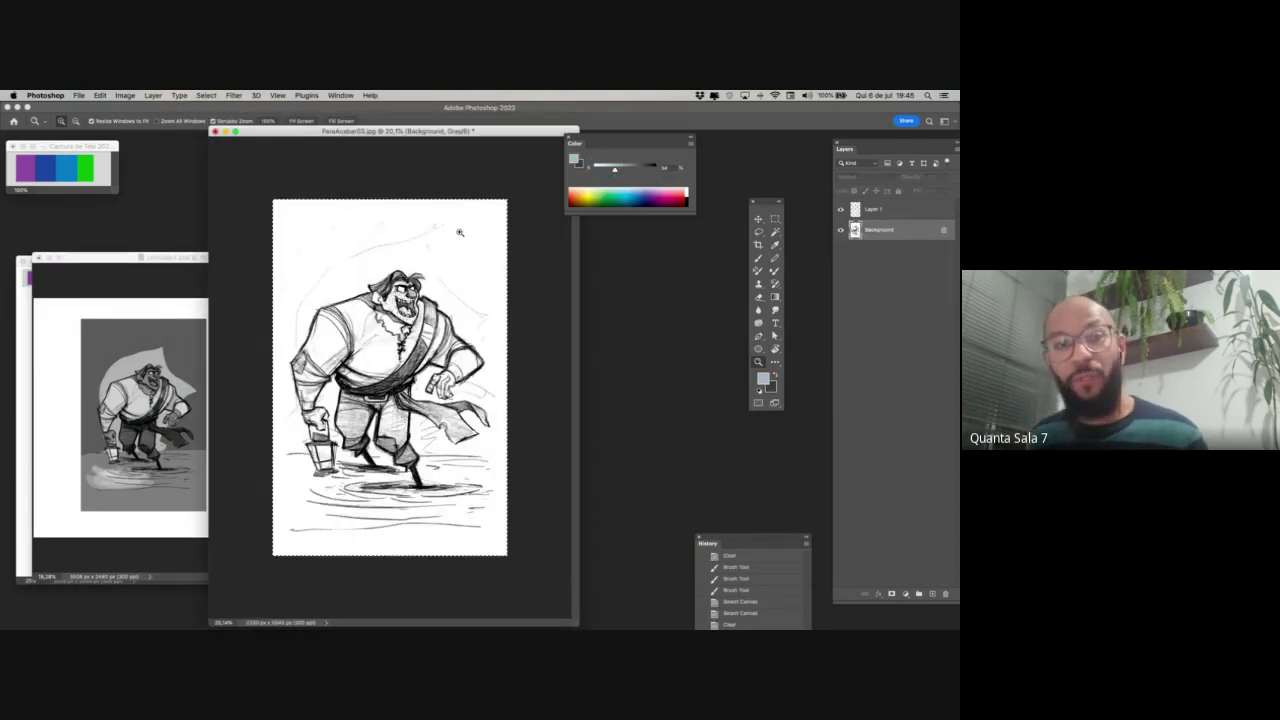
{"action": "left_click_drag", "start_coordinate": [467, 131], "coordinate": [505, 120]}
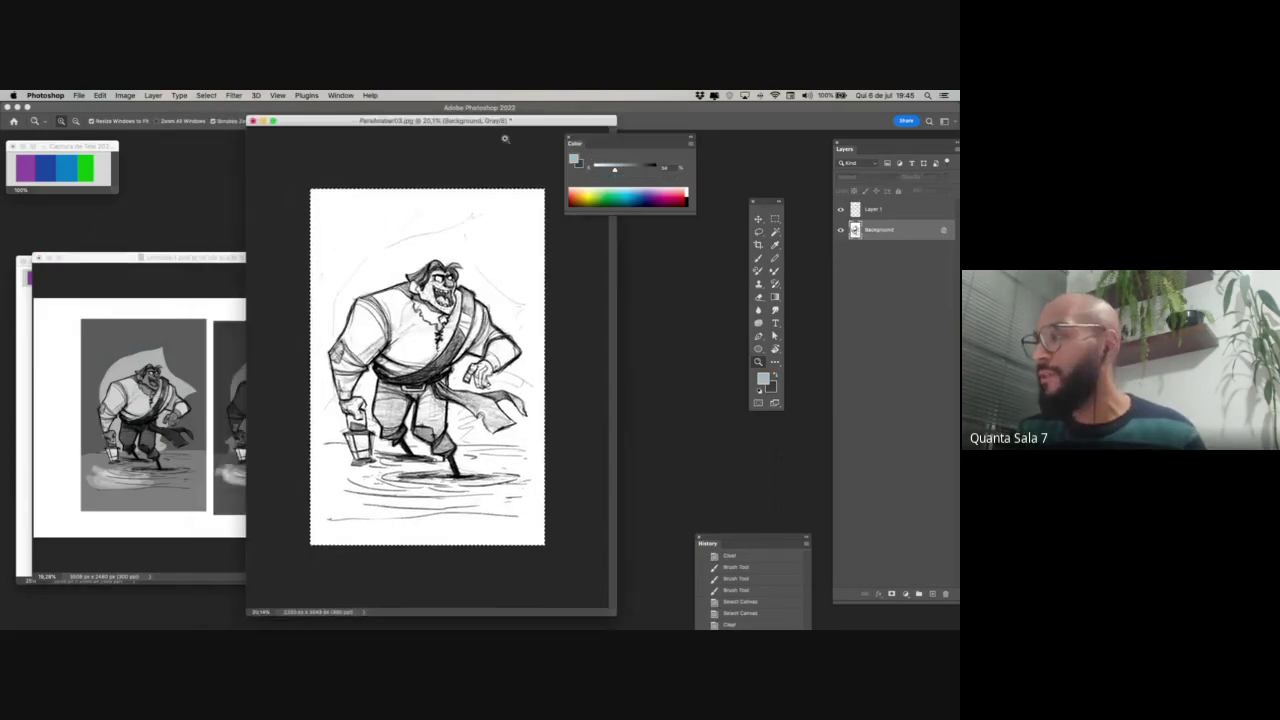
- Clear the canvas selection and delete Layer 1 from the ParaAcabar03.jpg sketch
{"action": "key", "text": "super+d"}
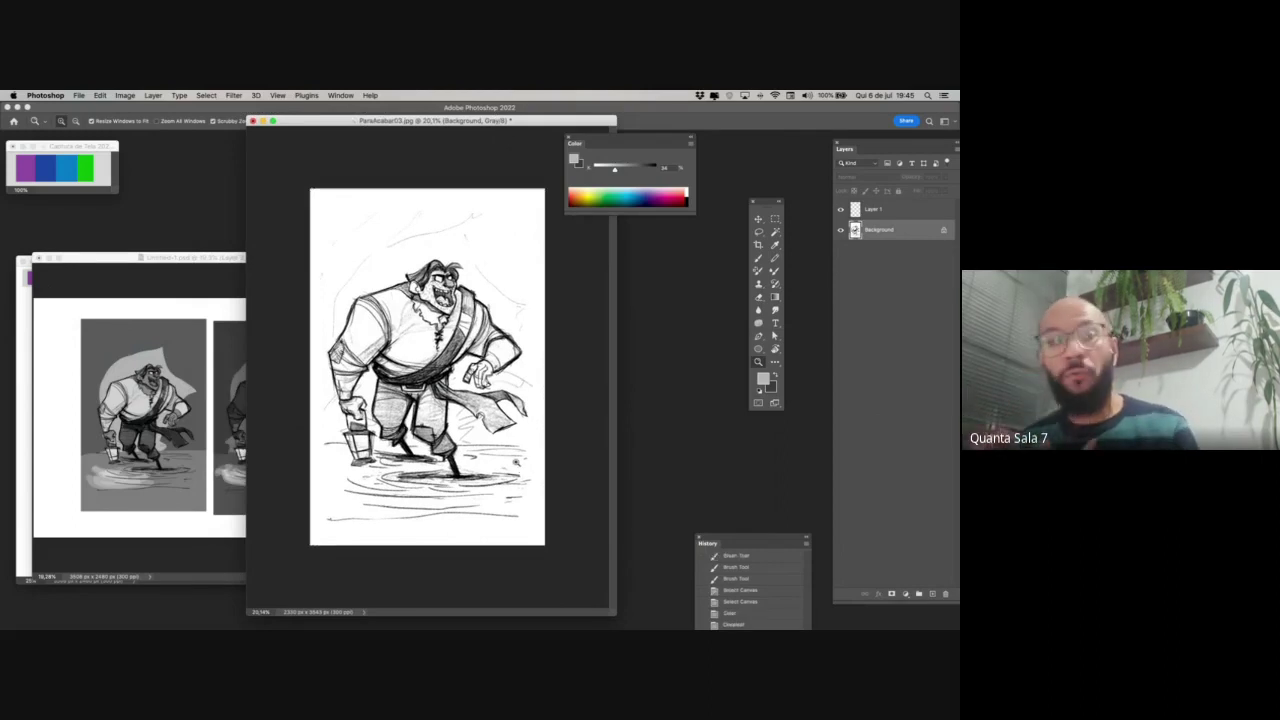
{"action": "left_click_drag", "start_coordinate": [910, 209], "coordinate": [945, 594]}
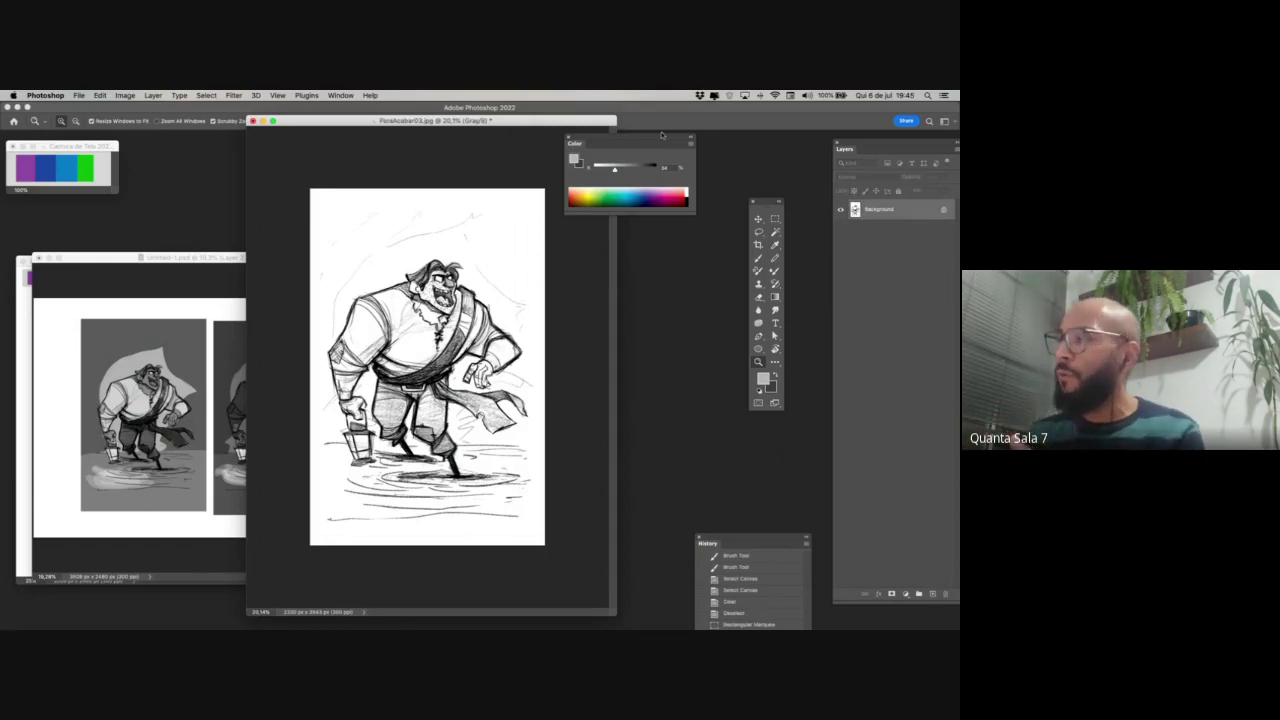
- Reposition the color controls beside the sketch and lower its document window in the workspace
{"action": "left_click_drag", "start_coordinate": [653, 145], "coordinate": [679, 307]}
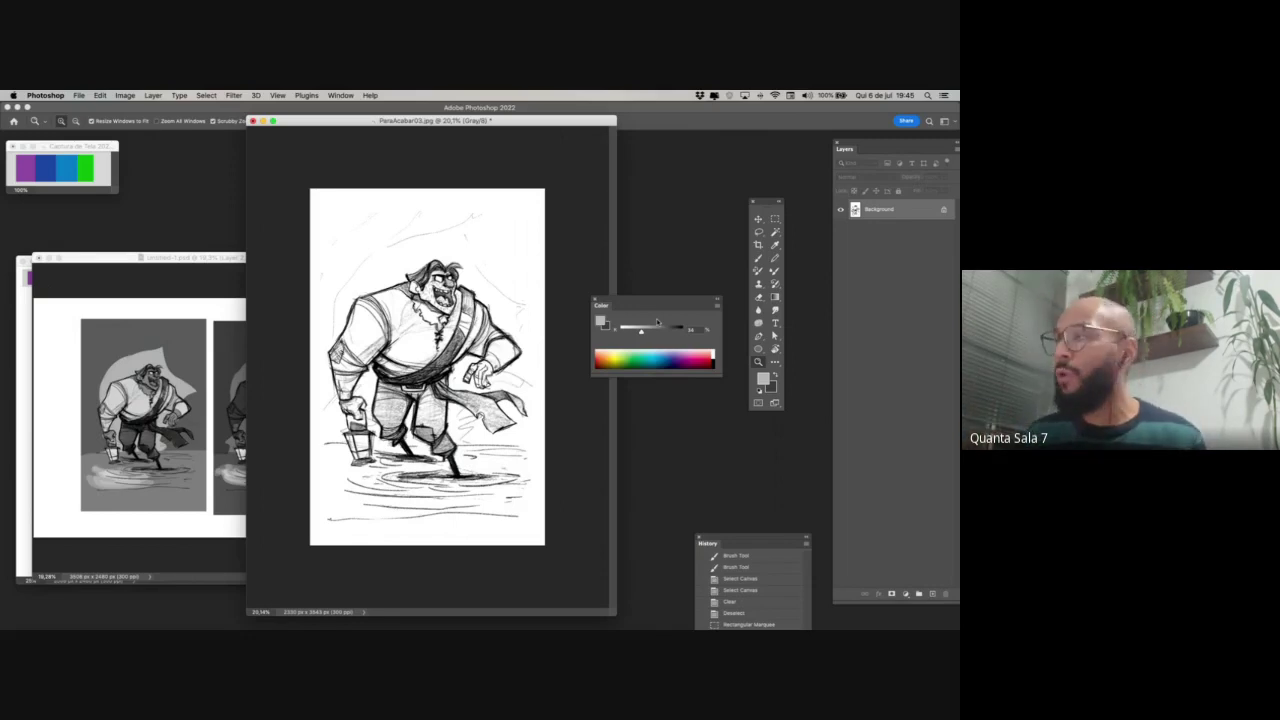
{"action": "left_click_drag", "start_coordinate": [613, 121], "coordinate": [595, 221]}
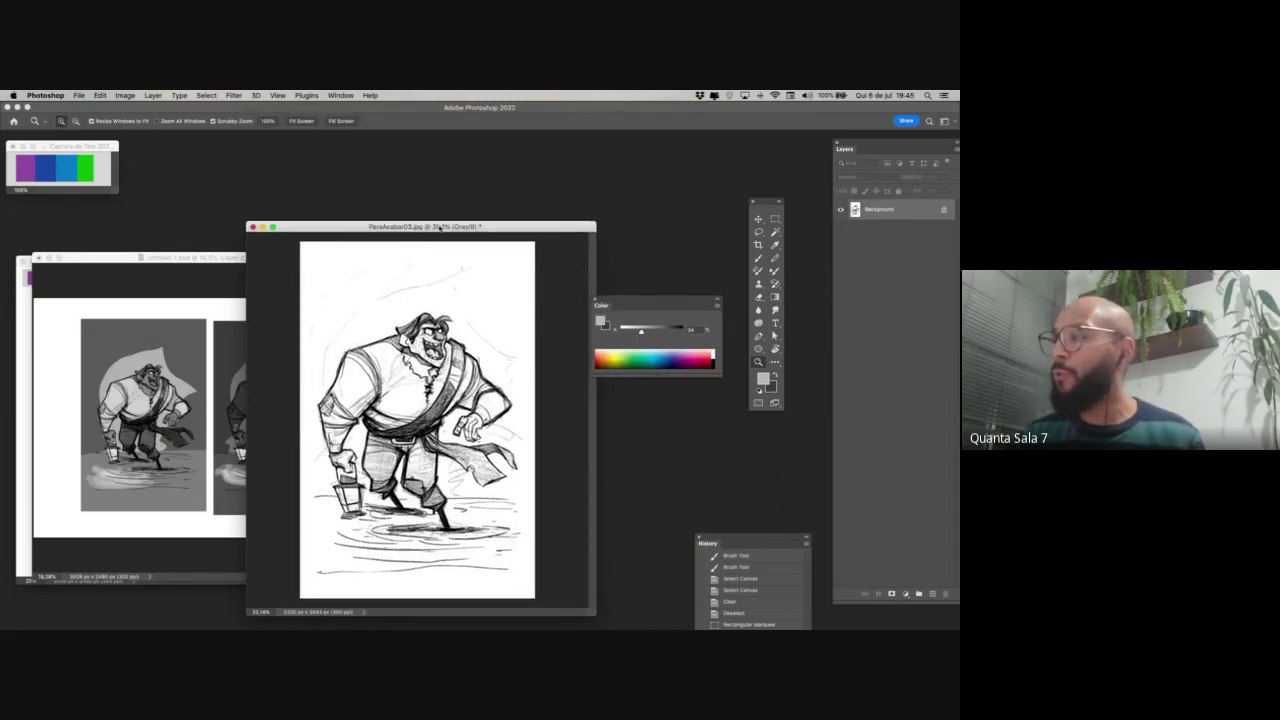
{"action": "mouse_move", "coordinate": [440, 228]}
{"action": "left_mouse_down"}
{"action": "mouse_move", "coordinate": [418, 232]}
{"action": "mouse_move", "coordinate": [444, 214]}
{"action": "left_mouse_up"}
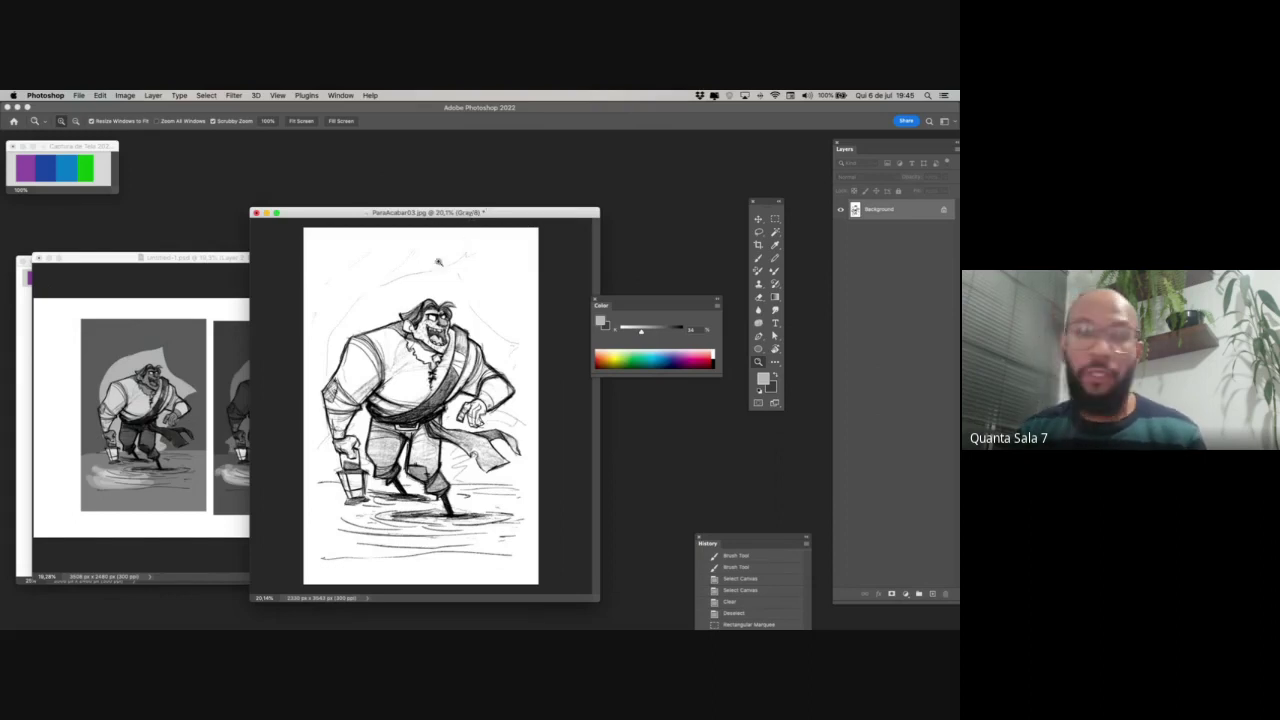
- Convert the sketch to RGB Color mode, then undo and redo the conversion to compare the grayscale and RGB color controls
{"action": "left_click", "coordinate": [124, 95]}
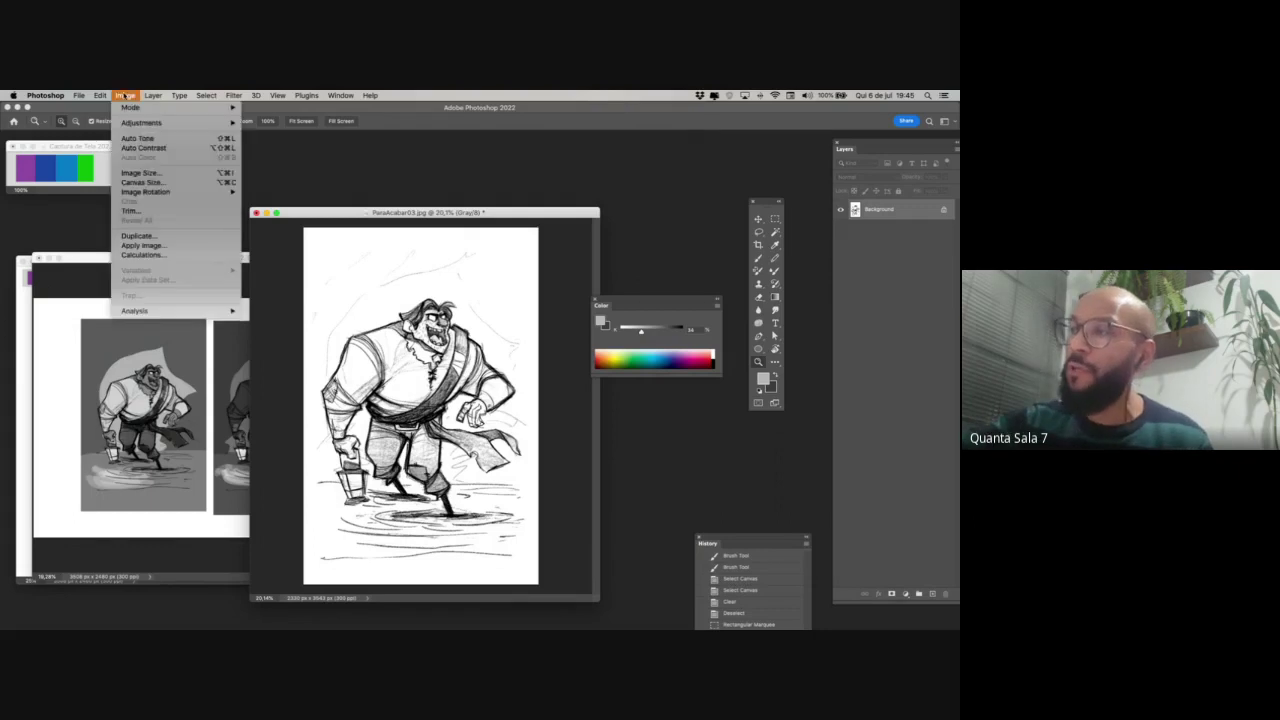
{"action": "mouse_move", "coordinate": [135, 107]}
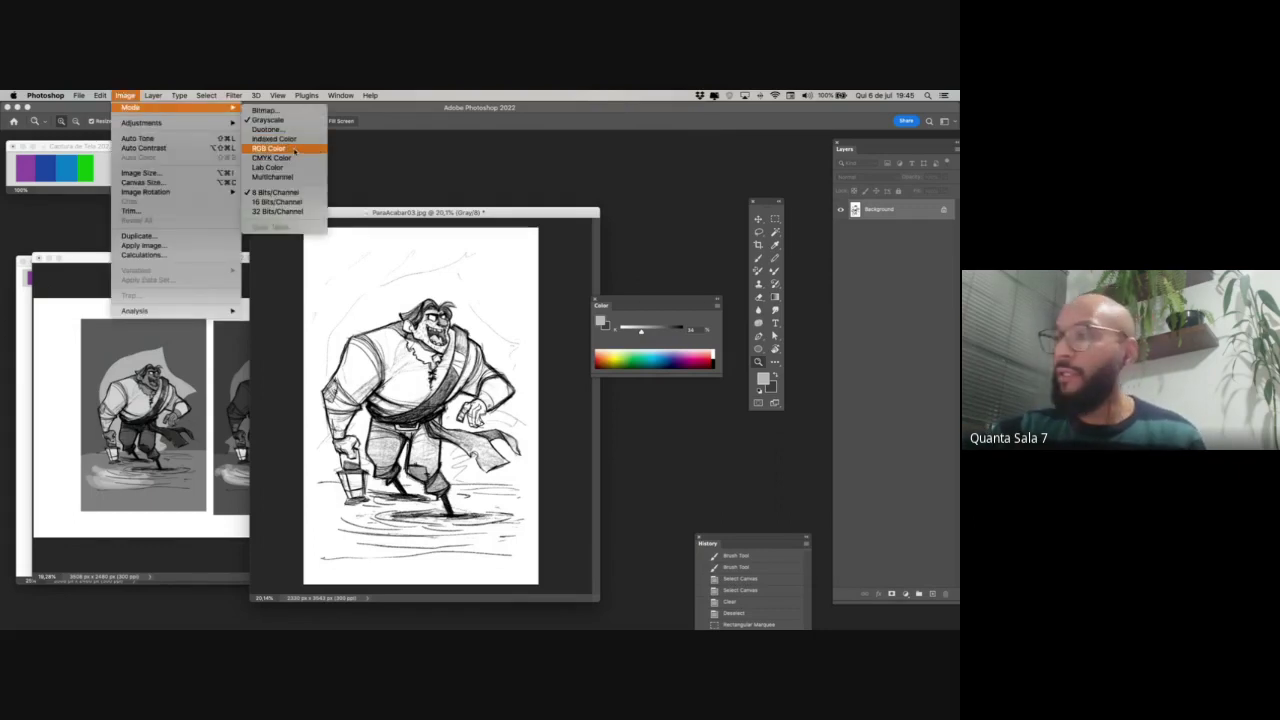
{"action": "left_click", "coordinate": [294, 150]}
{"action": "left_click_drag", "start_coordinate": [499, 218], "coordinate": [501, 174]}
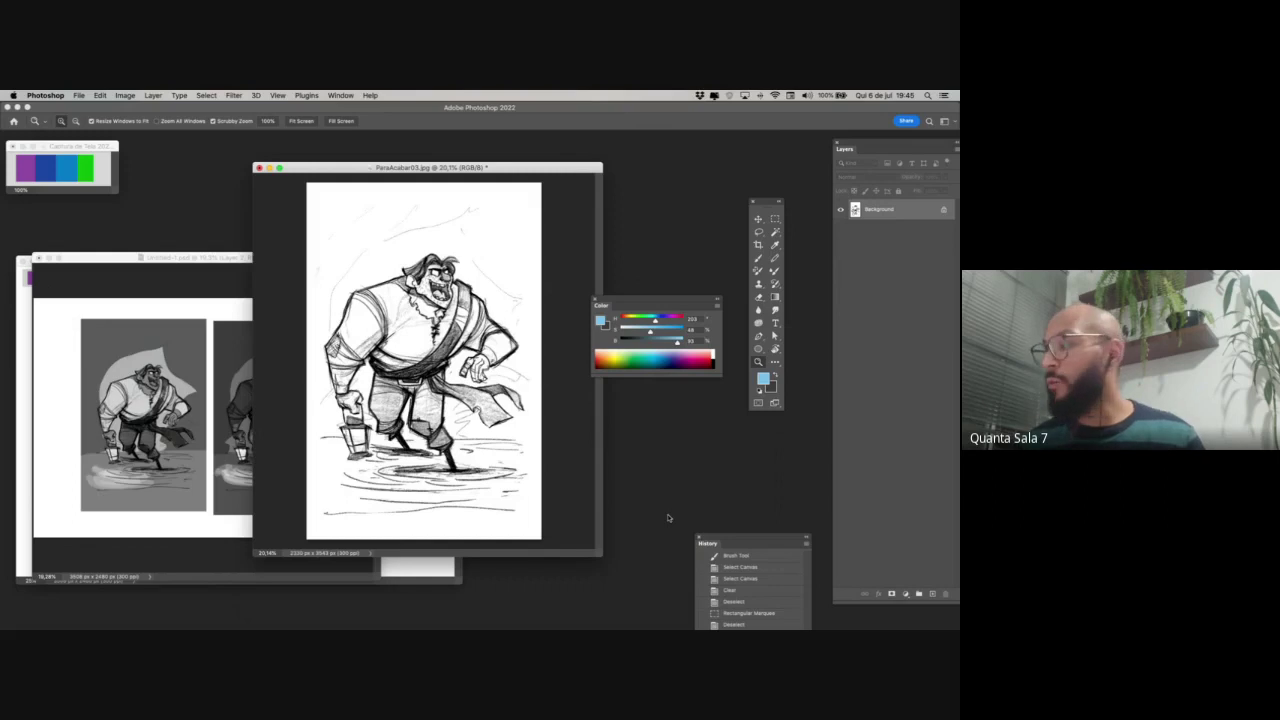
{"action": "key", "text": "super+z"}
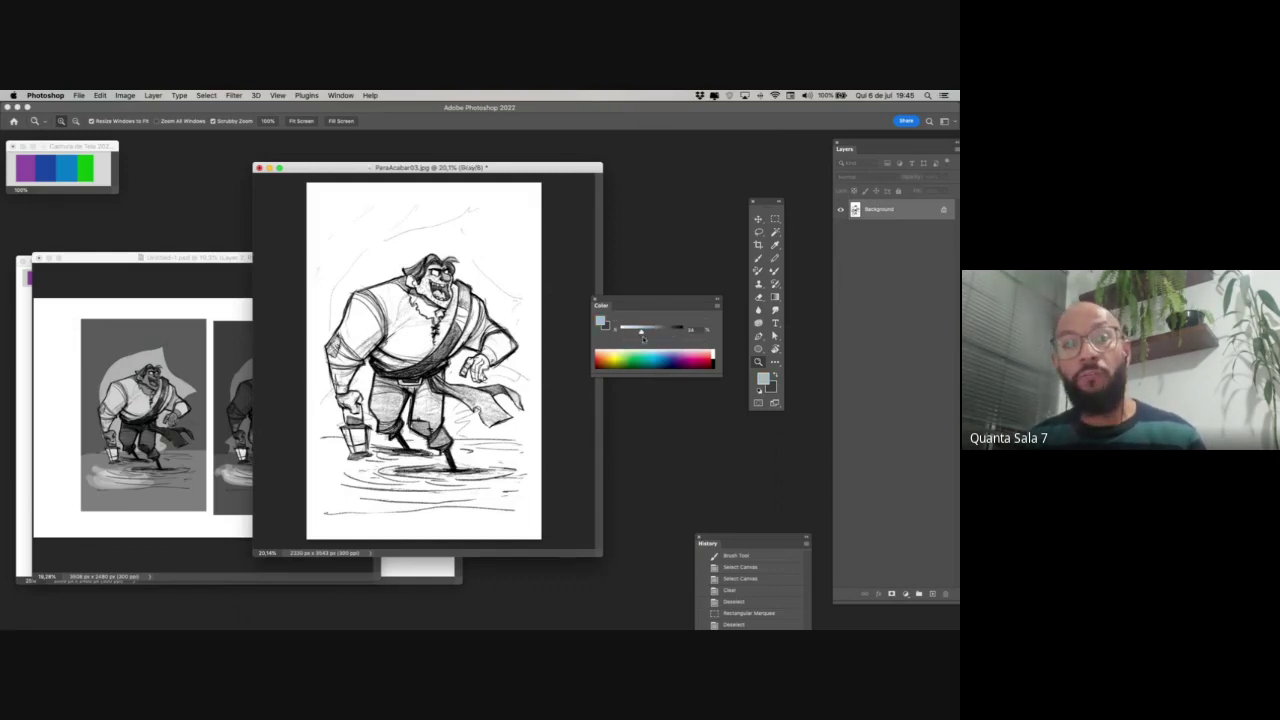
{"action": "key", "text": "super+shift+z"}
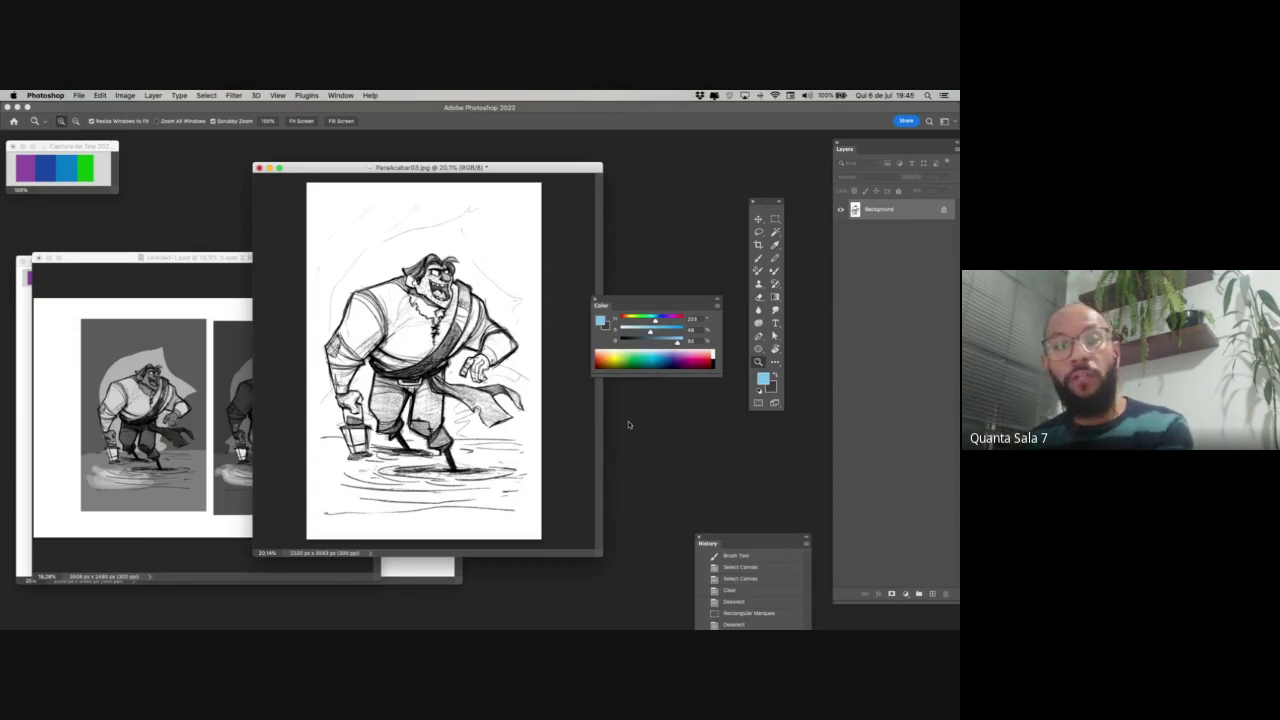
- Raise the ParaAcabar03.jpg sketch window in the workspace and duplicate its Background layer within the same document
{"action": "left_click_drag", "start_coordinate": [544, 169], "coordinate": [530, 140]}
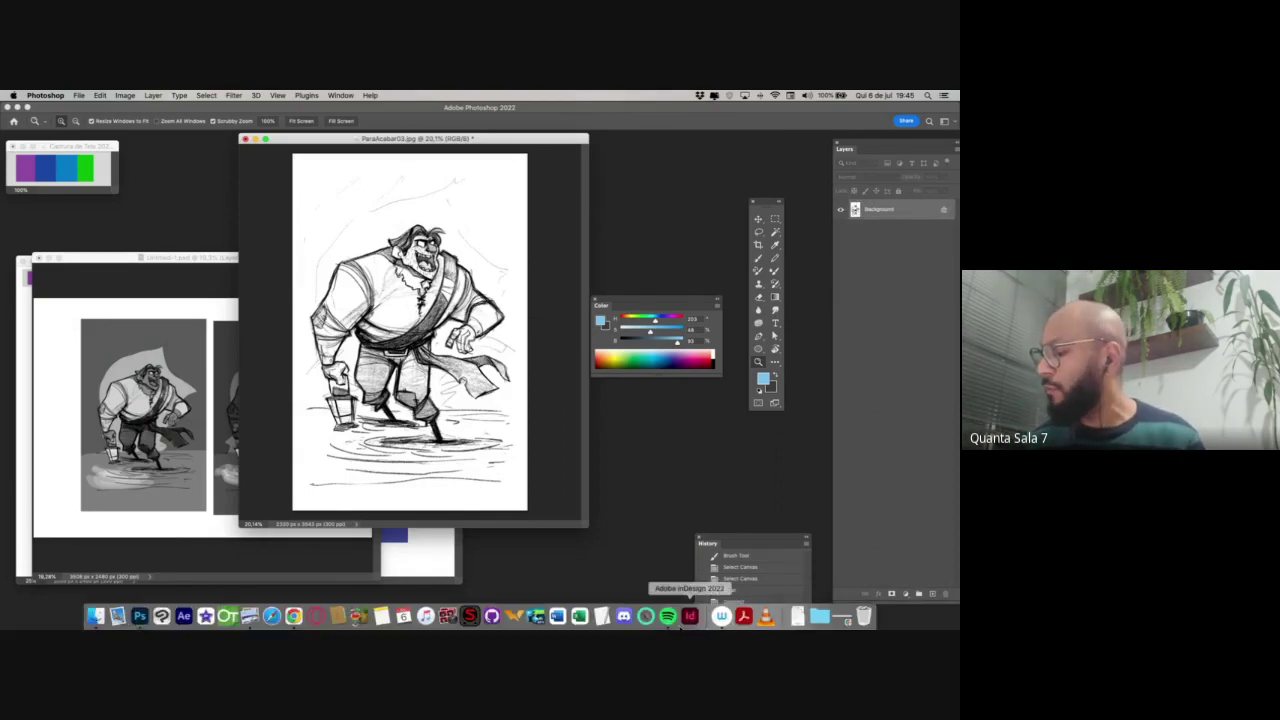
{"action": "left_click", "coordinate": [646, 616]}
{"action": "left_click", "coordinate": [553, 487]}
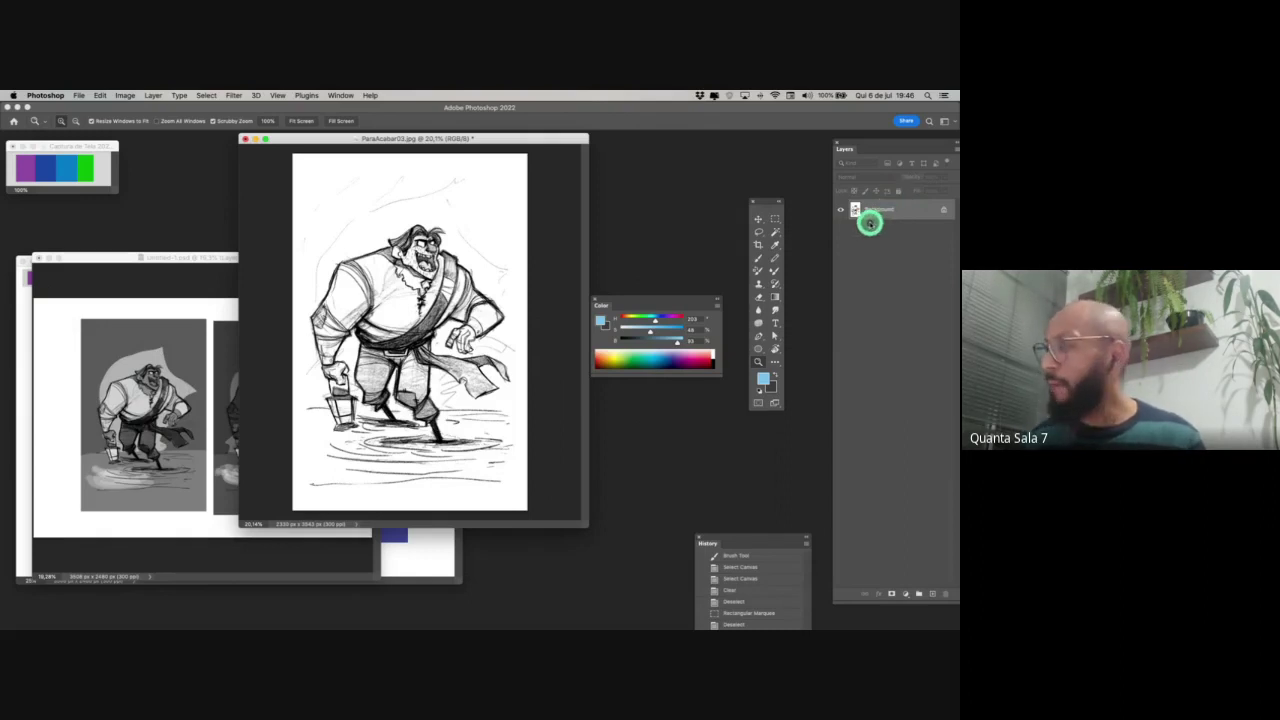
{"action": "right_click", "coordinate": [885, 206]}
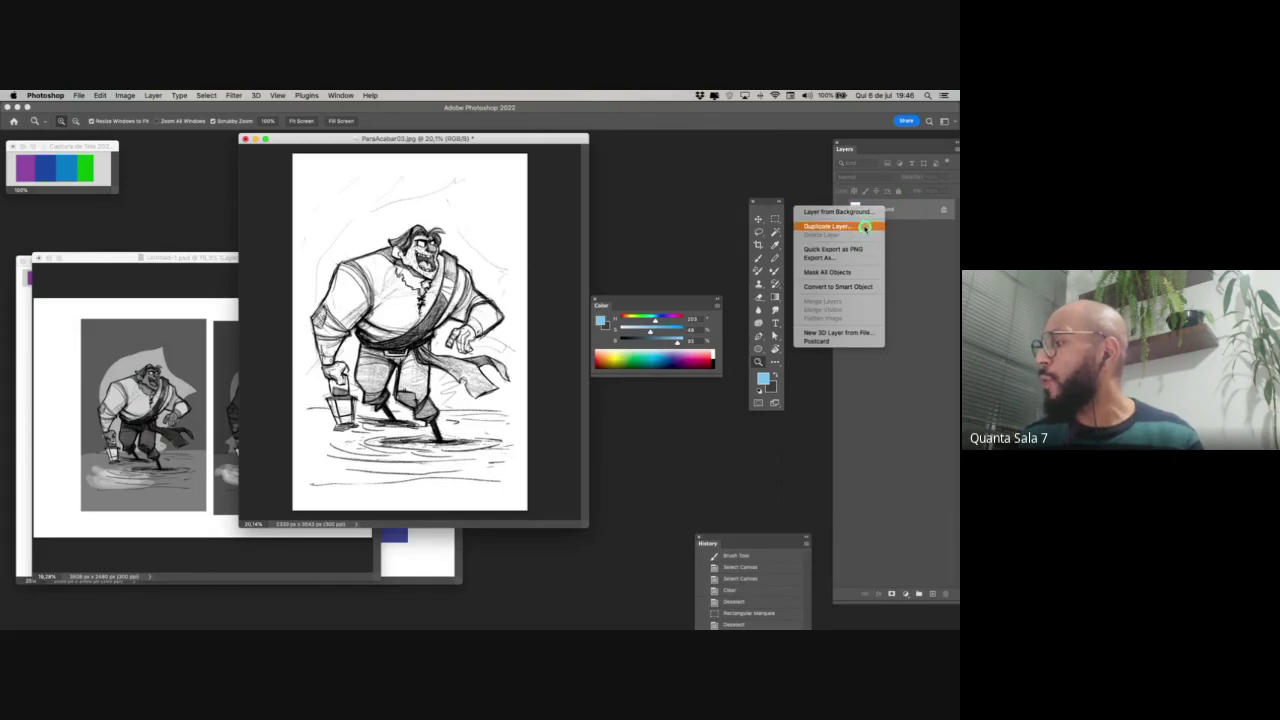
{"action": "left_click", "coordinate": [865, 228]}
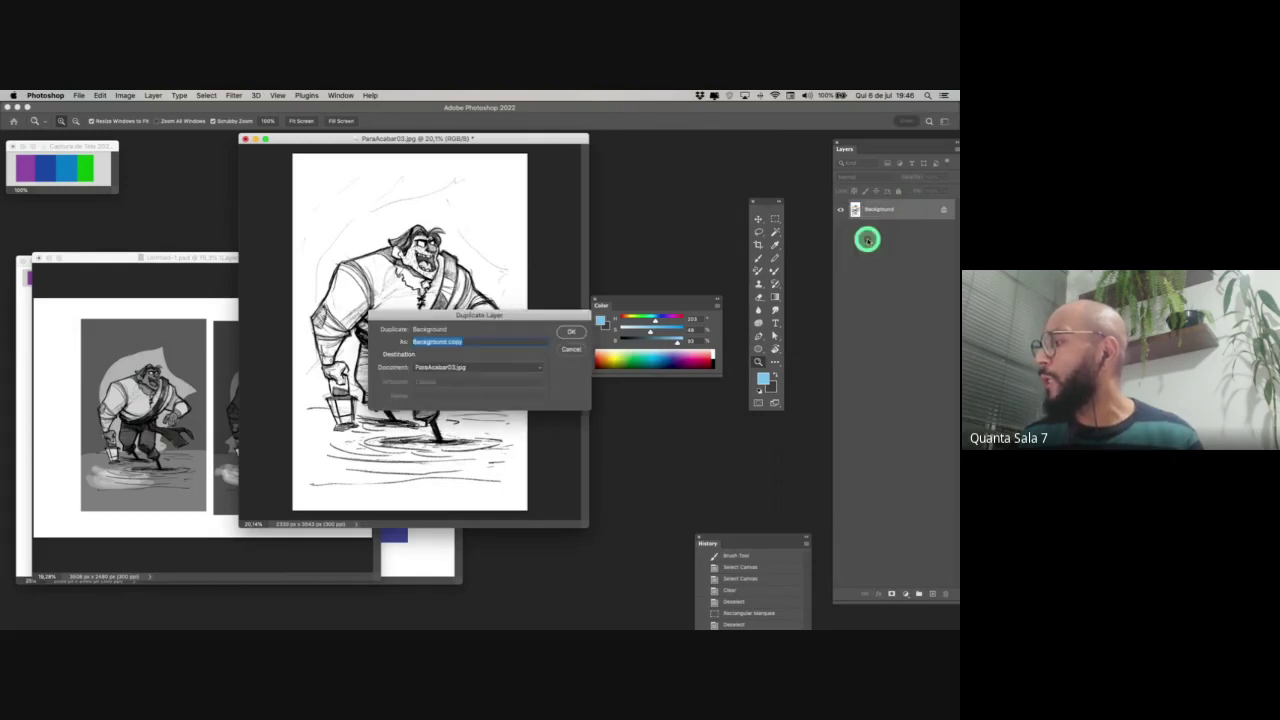
{"action": "left_click", "coordinate": [568, 338]}
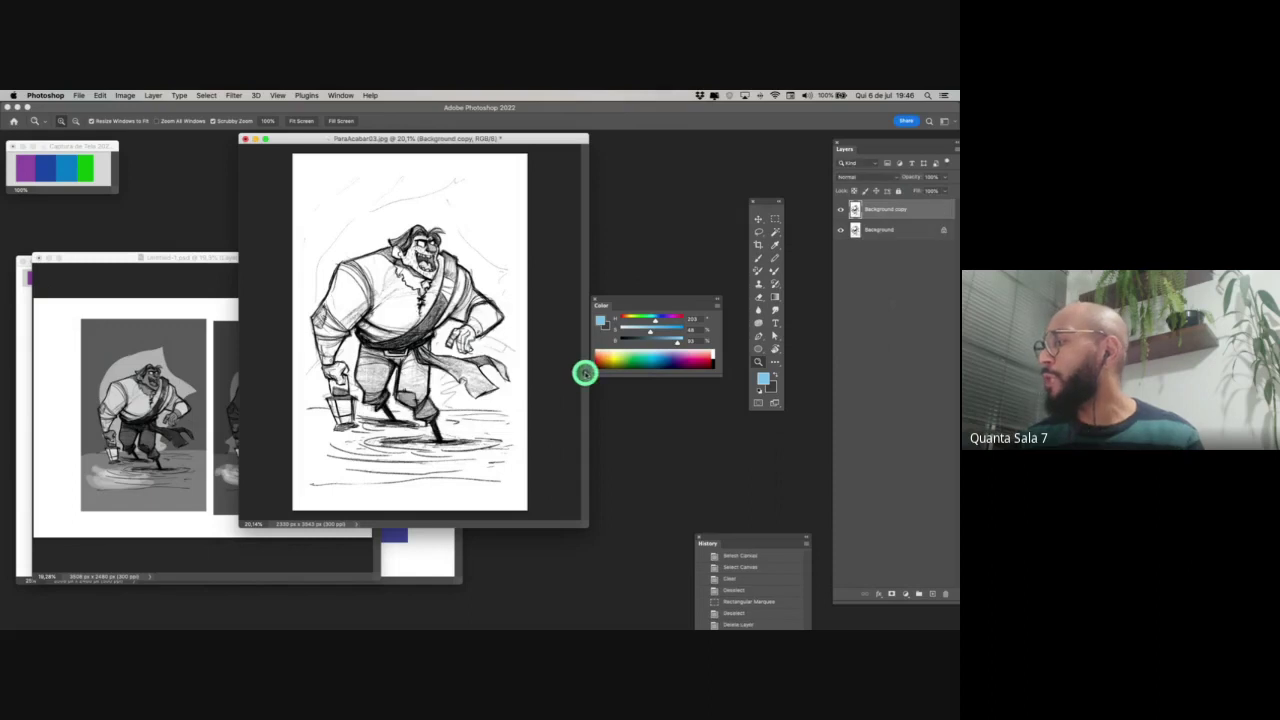
- Set the blending mode of the Background copy layer to Multiply
{"action": "left_click", "coordinate": [884, 176]}
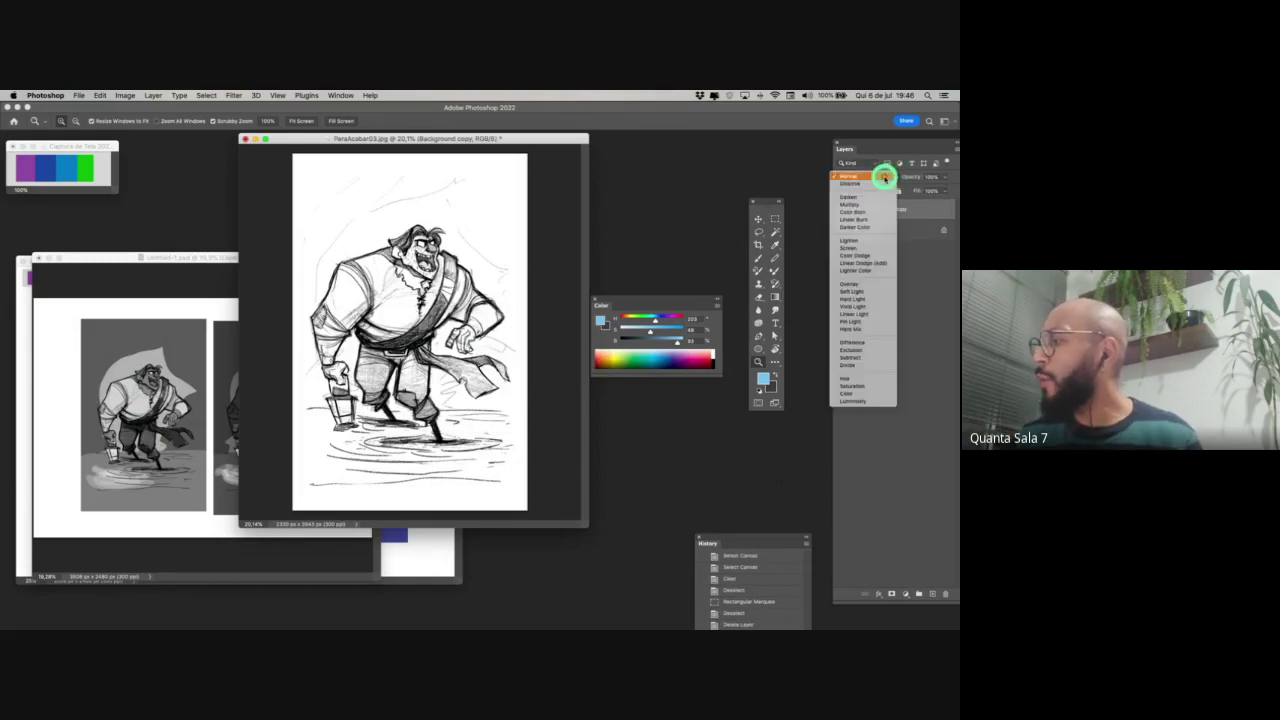
{"action": "left_click", "coordinate": [902, 226]}
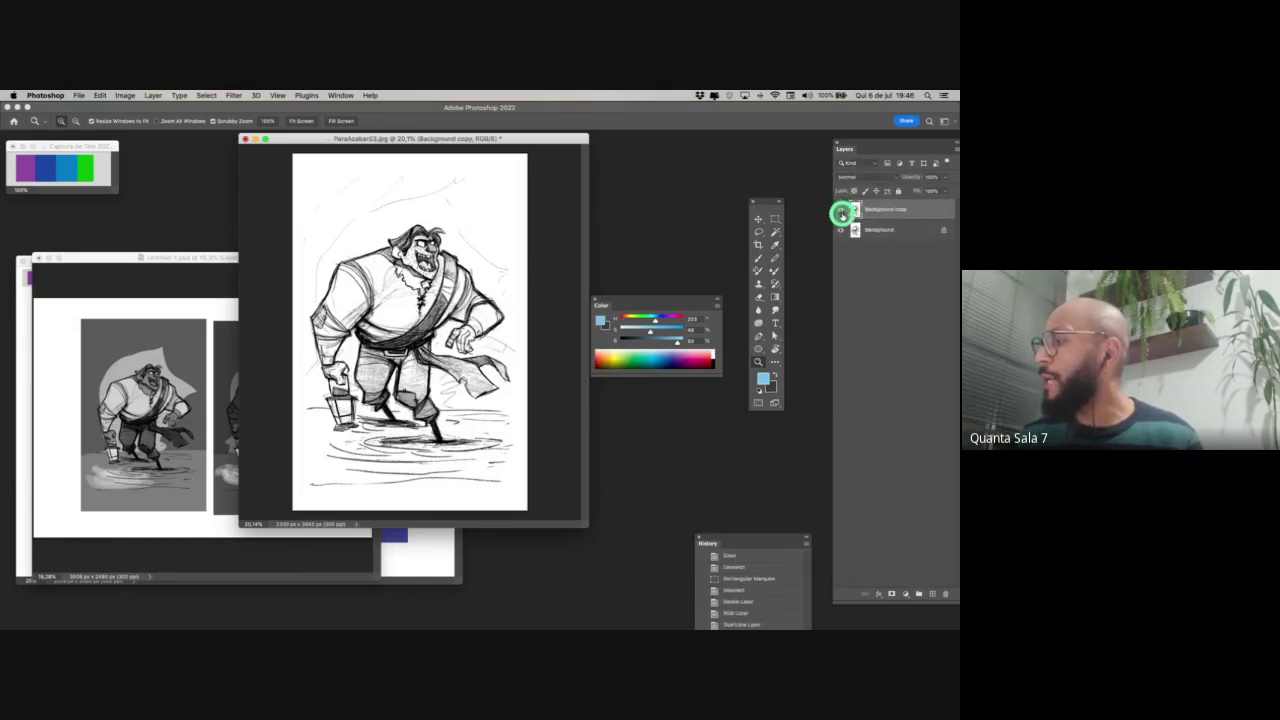
{"action": "left_click", "coordinate": [866, 176]}
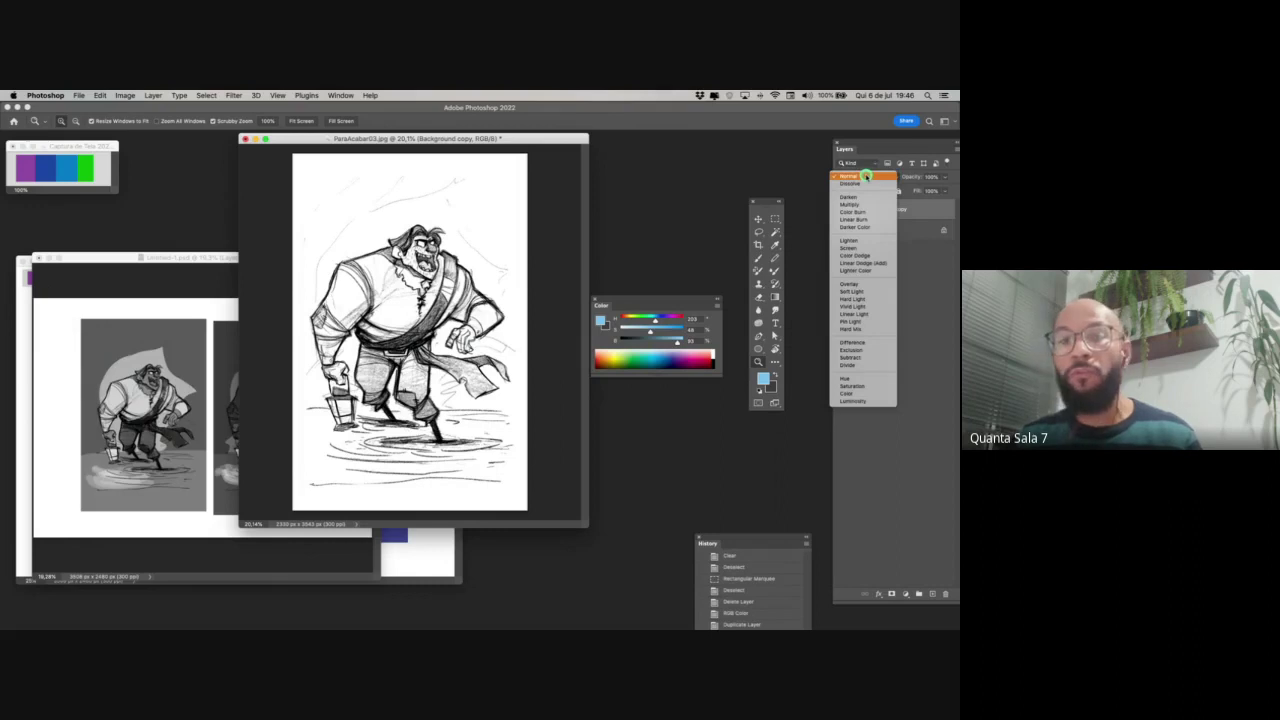
{"action": "left_click", "coordinate": [867, 206]}
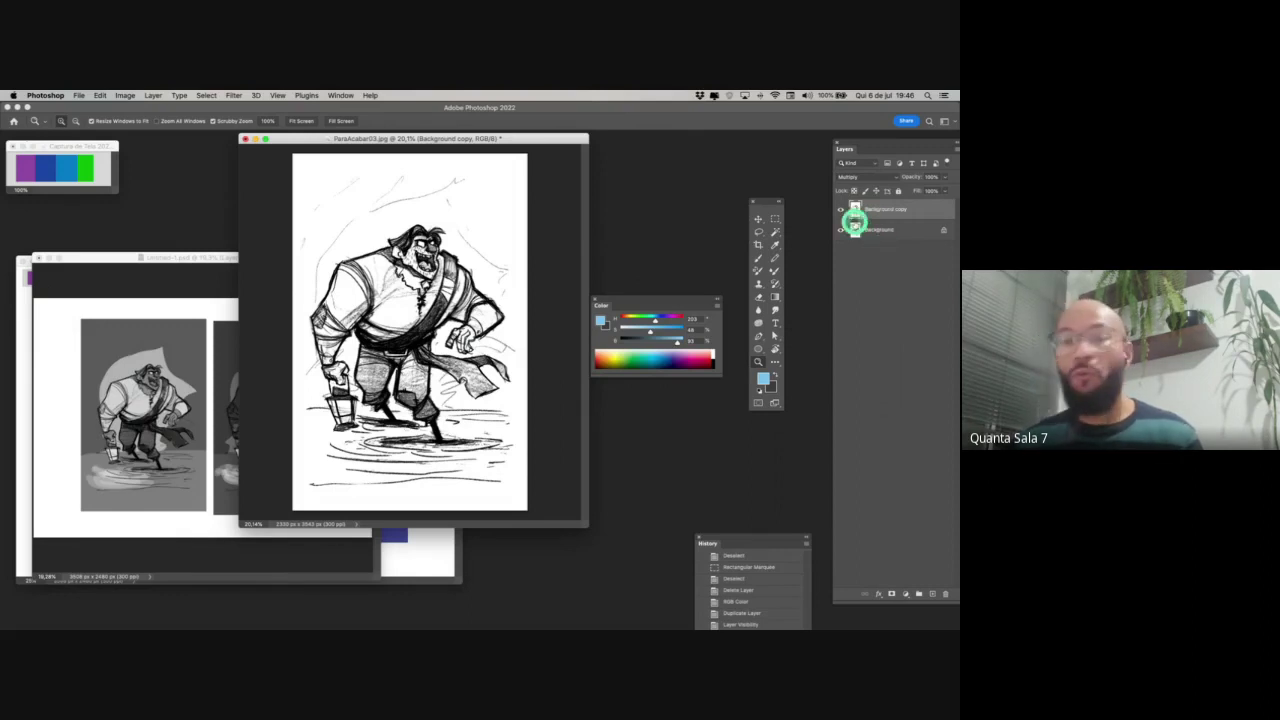
- Add a new empty layer between the Background layer and the Background copy layer
{"action": "left_click", "coordinate": [884, 235]}
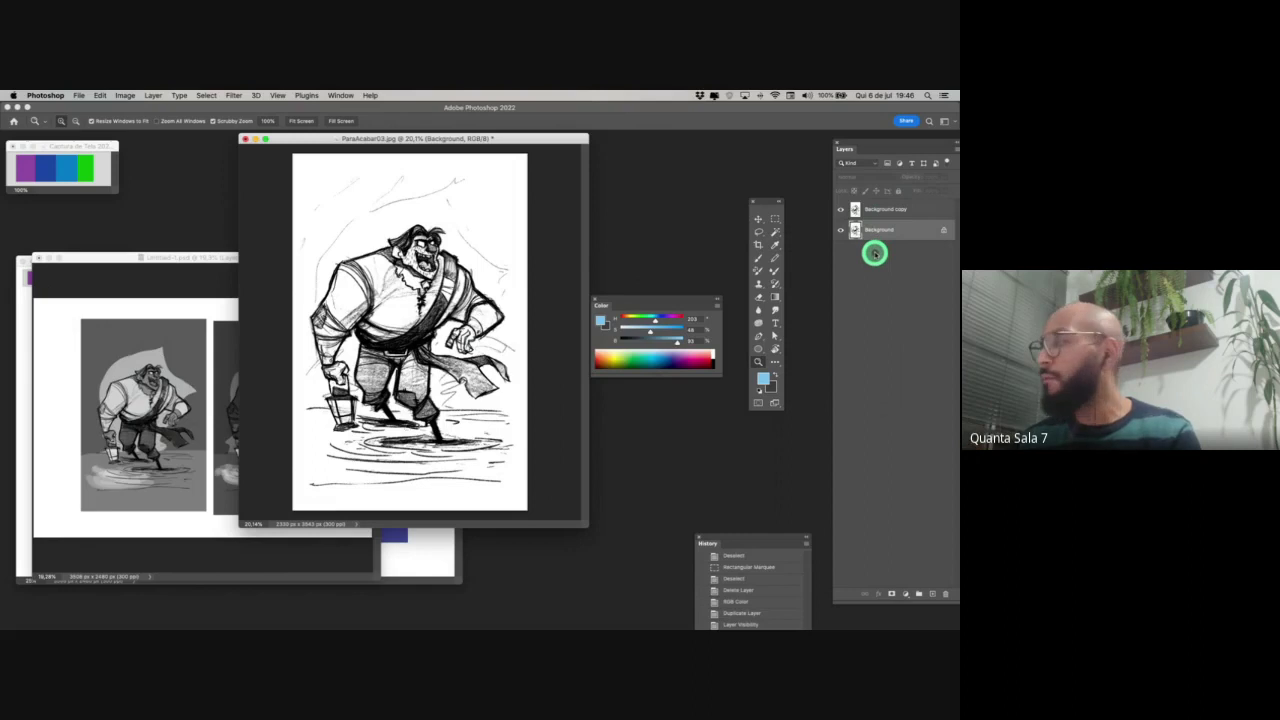
{"action": "left_click", "coordinate": [893, 213]}
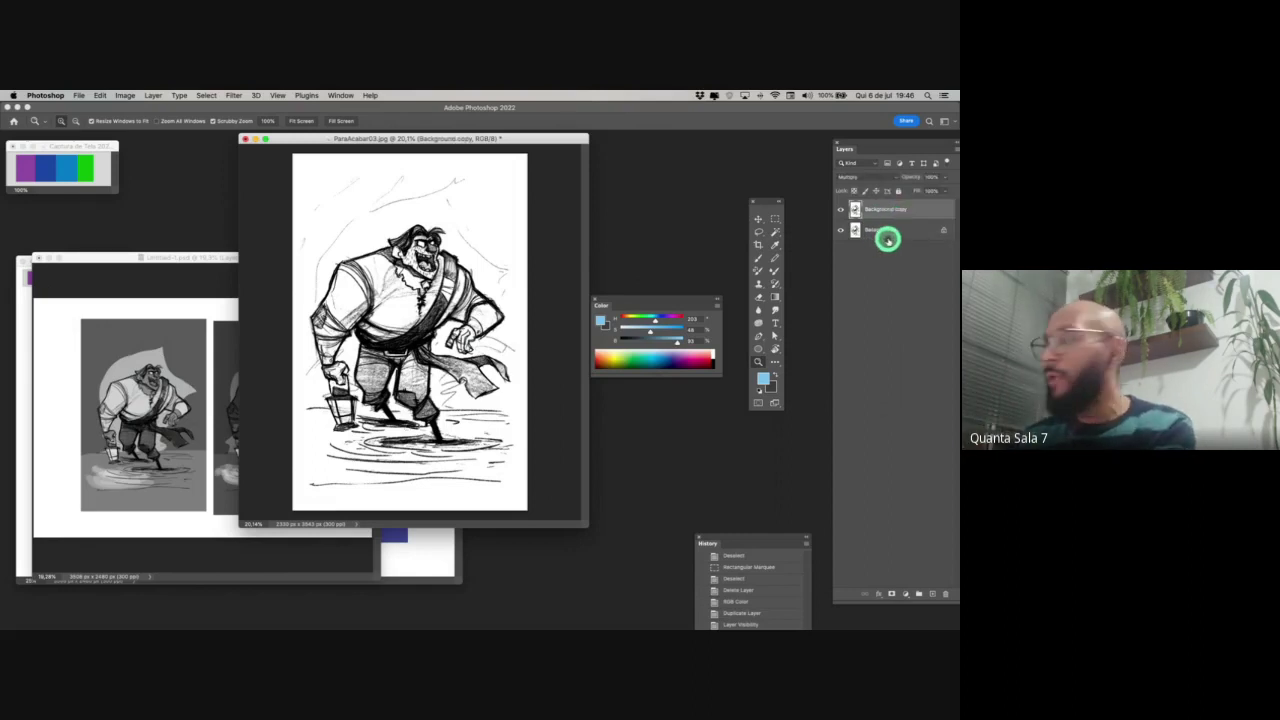
{"action": "left_click", "coordinate": [887, 237]}
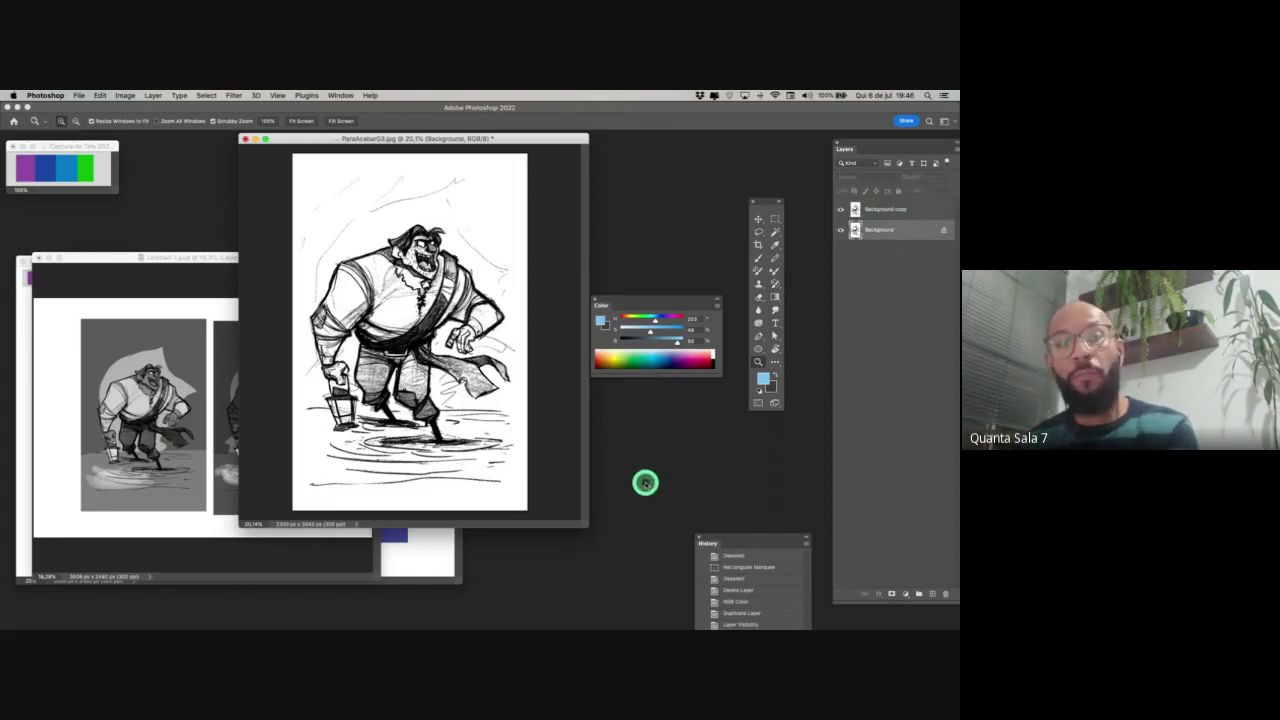
{"action": "left_click", "coordinate": [936, 595]}
- Toggle the visibility of the Background copy and the new layer to check the stacking, ending with Layer 1 selected
{"action": "left_click", "coordinate": [841, 209]}
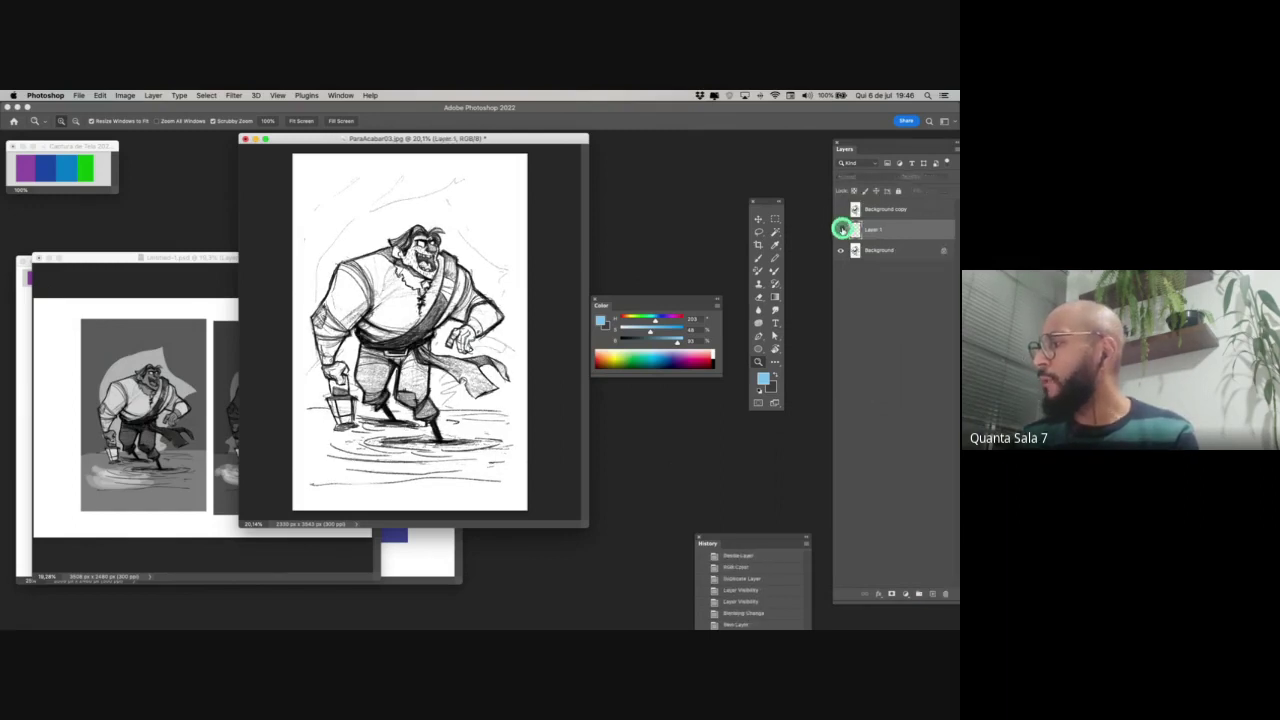
{"action": "left_click", "coordinate": [842, 229]}
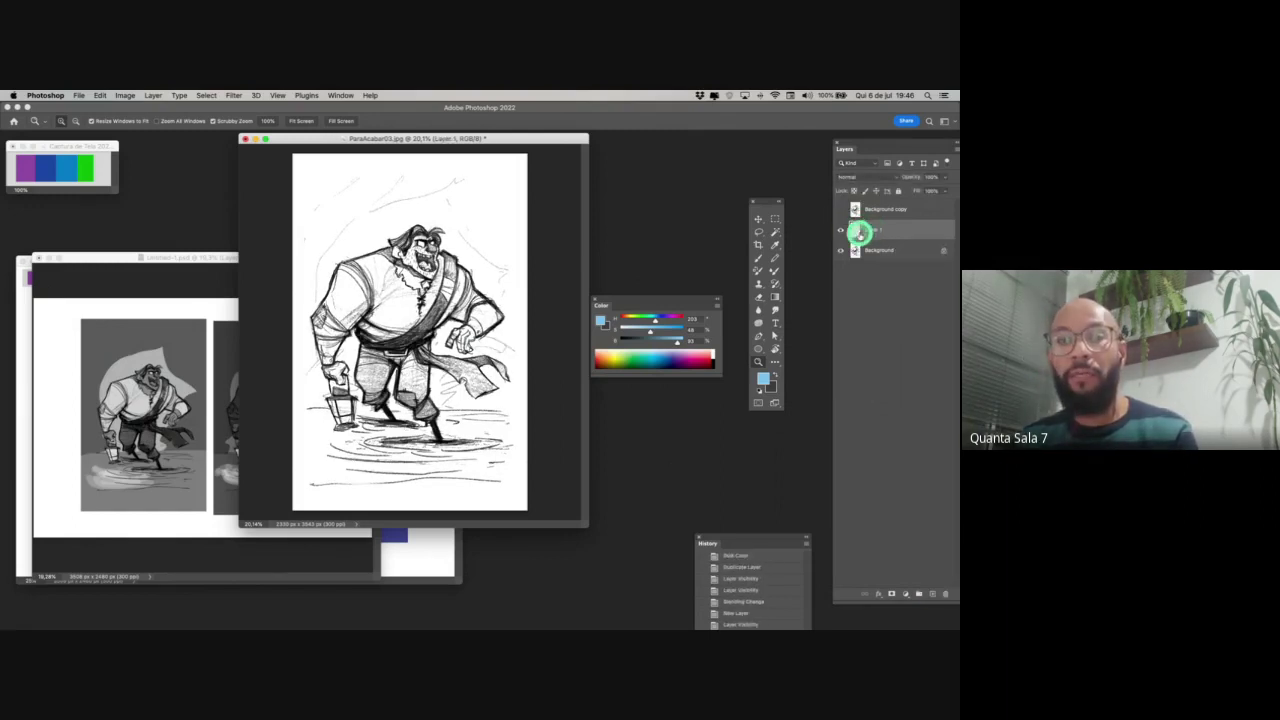
{"action": "left_click", "coordinate": [840, 208]}
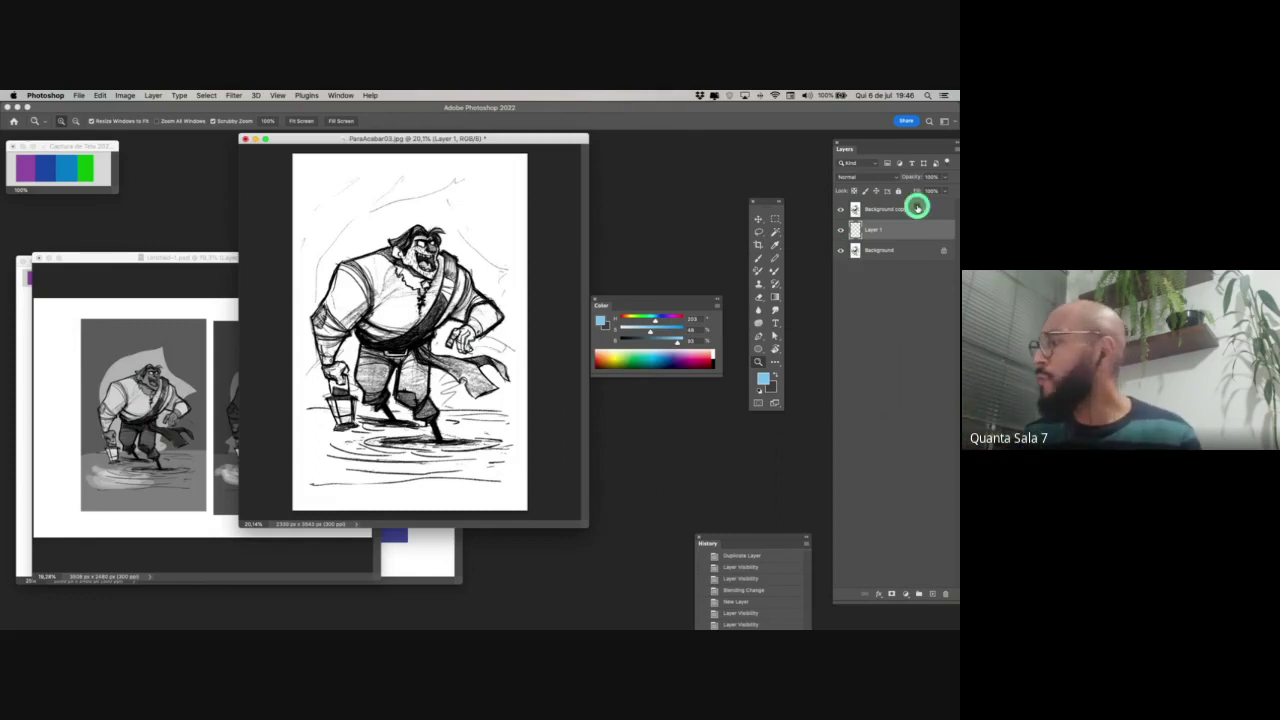
{"action": "left_click", "coordinate": [897, 213]}
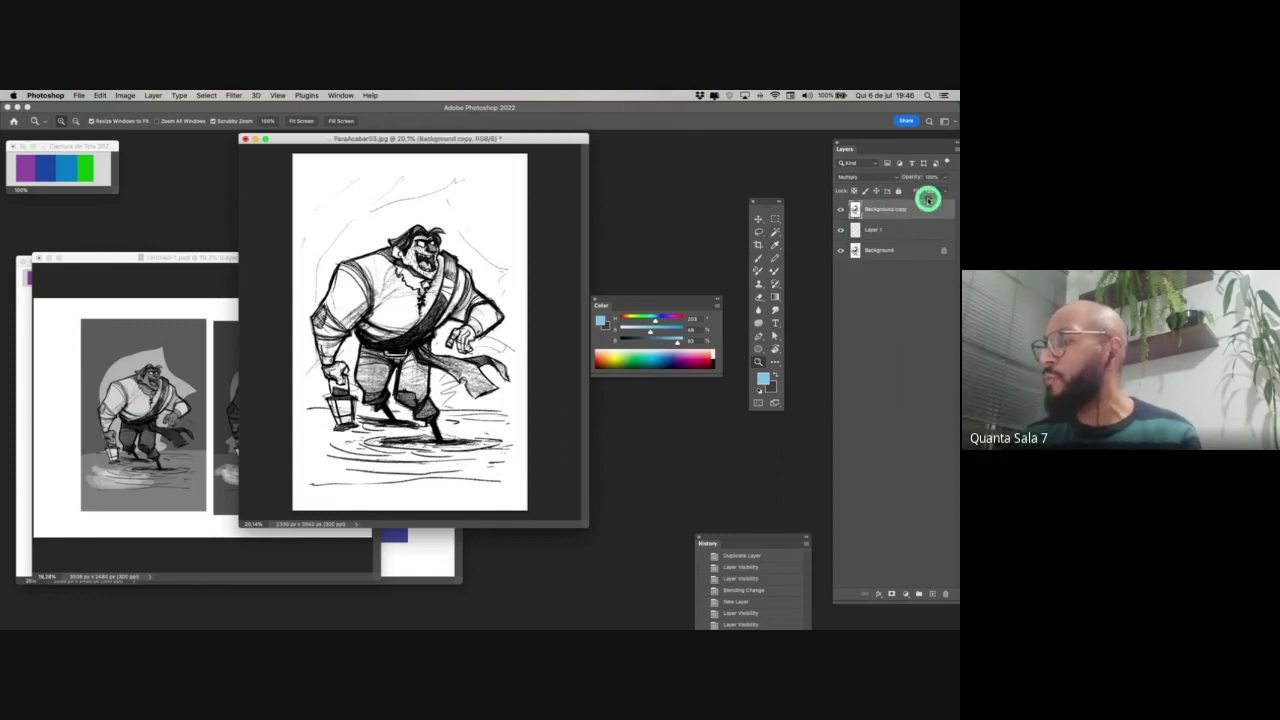
{"action": "left_click", "coordinate": [905, 229]}
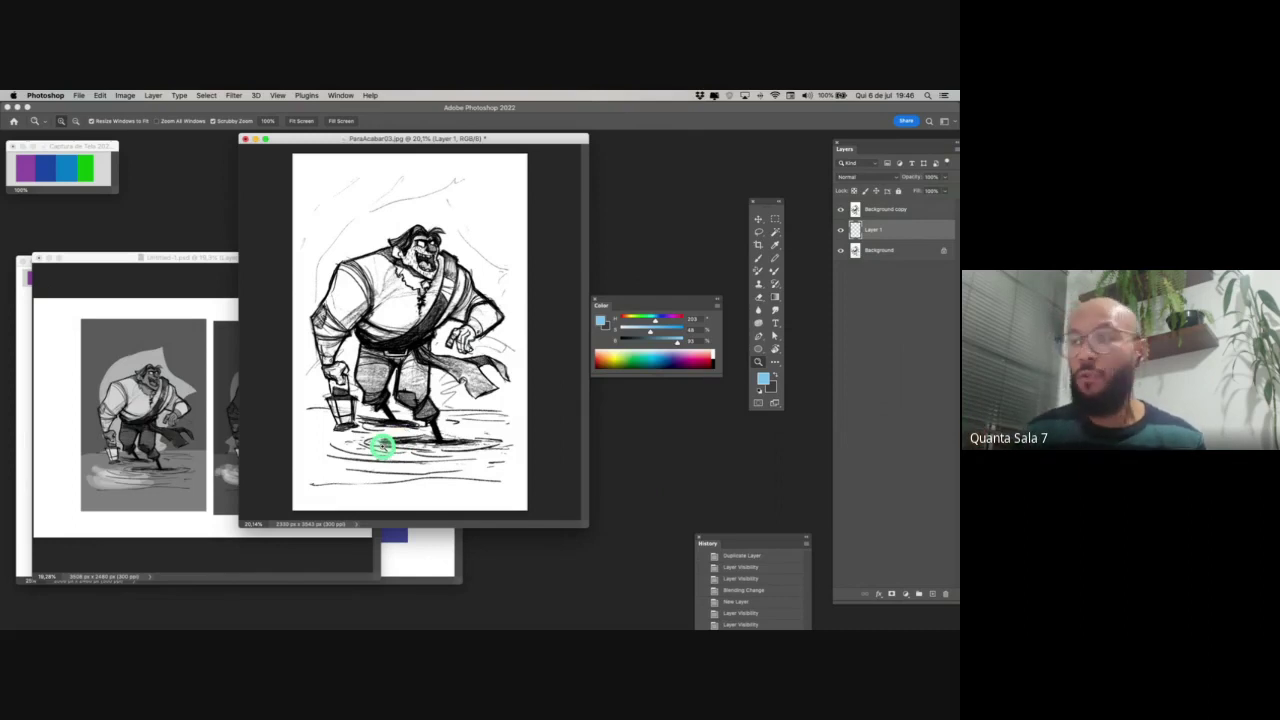
- Shift the sketch window over and save the document in Photoshop format as ParaAcabar03a.psd in the Mesa folder
{"action": "left_click_drag", "start_coordinate": [519, 138], "coordinate": [575, 134]}
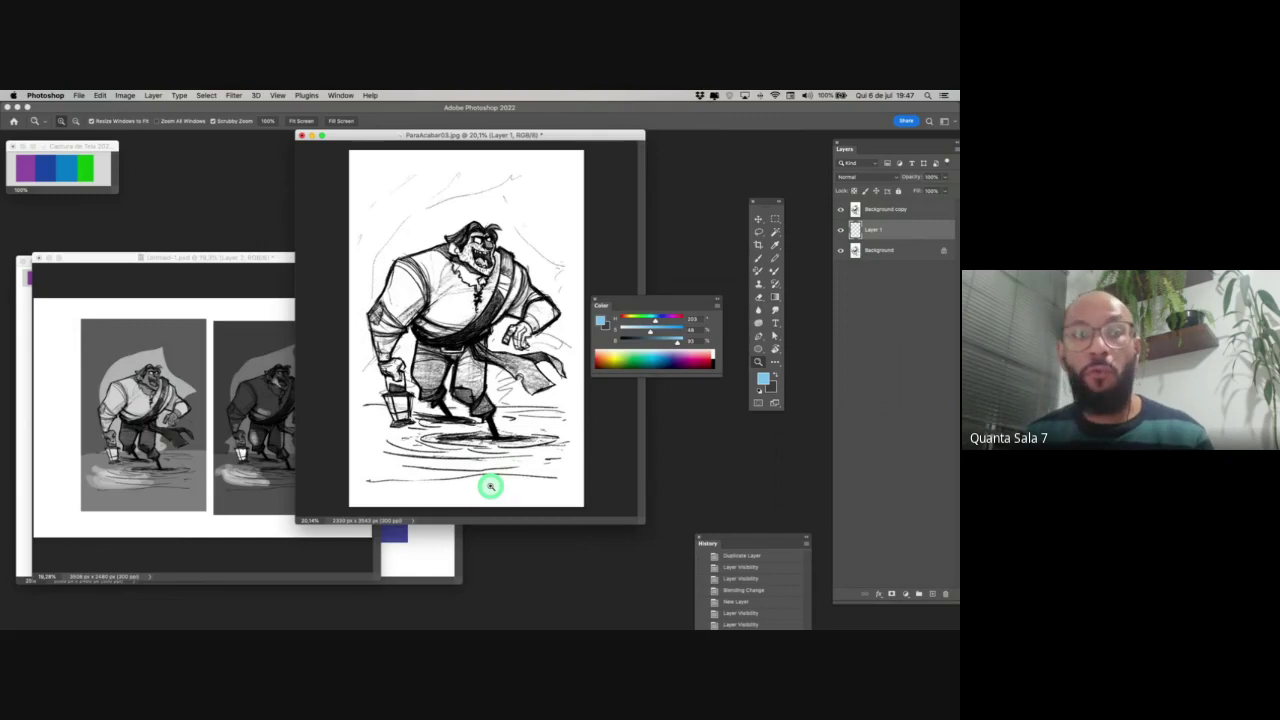
{"action": "left_click_drag", "start_coordinate": [479, 139], "coordinate": [474, 152]}
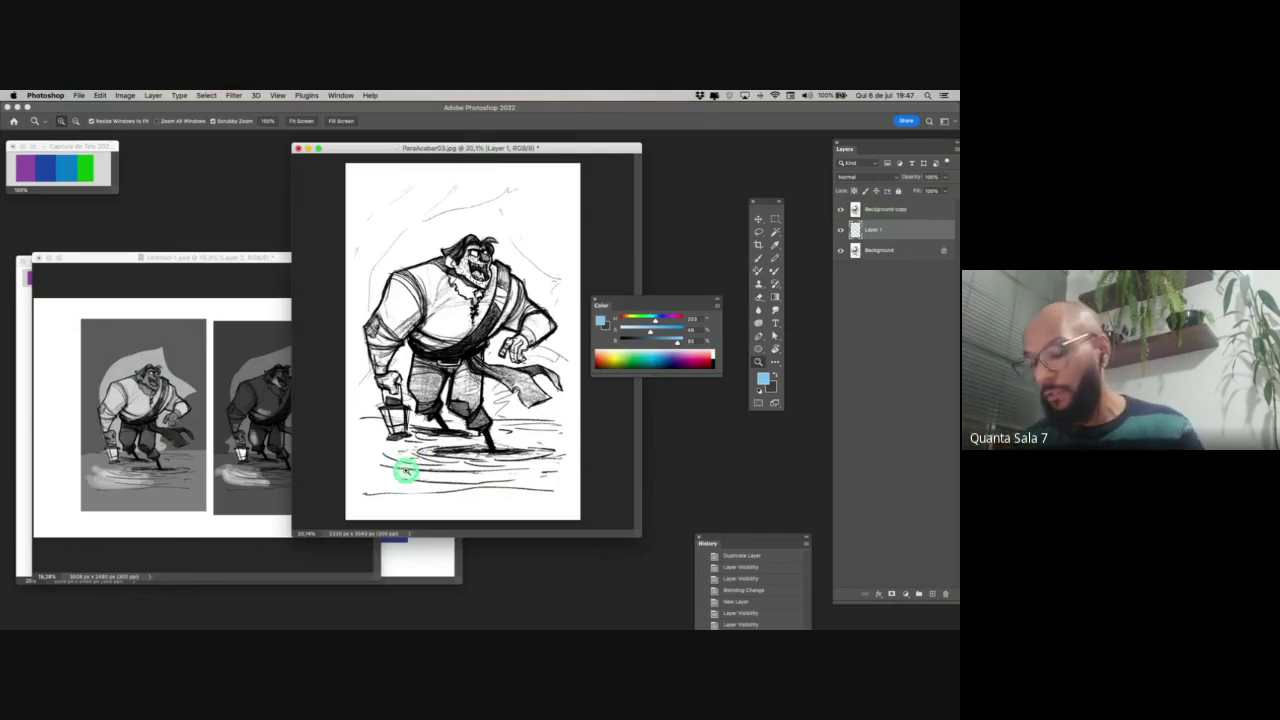
{"action": "key", "text": "super+s"}
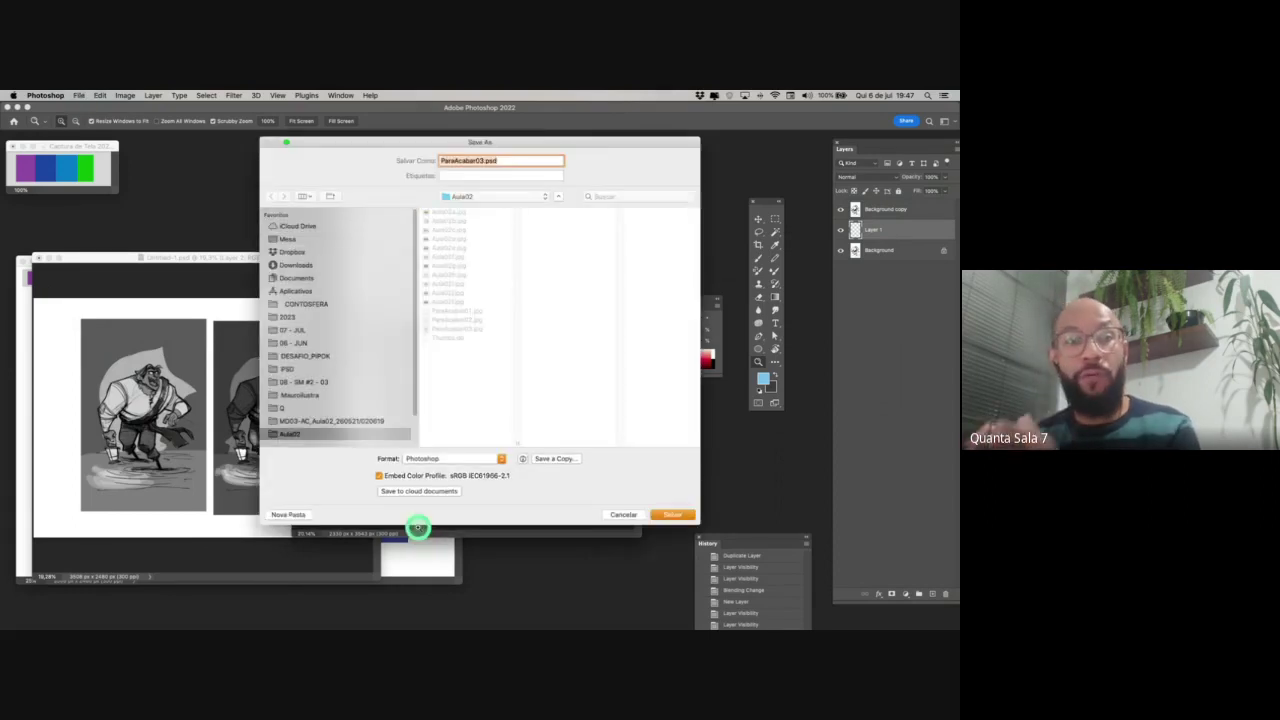
{"action": "left_click", "coordinate": [488, 160]}
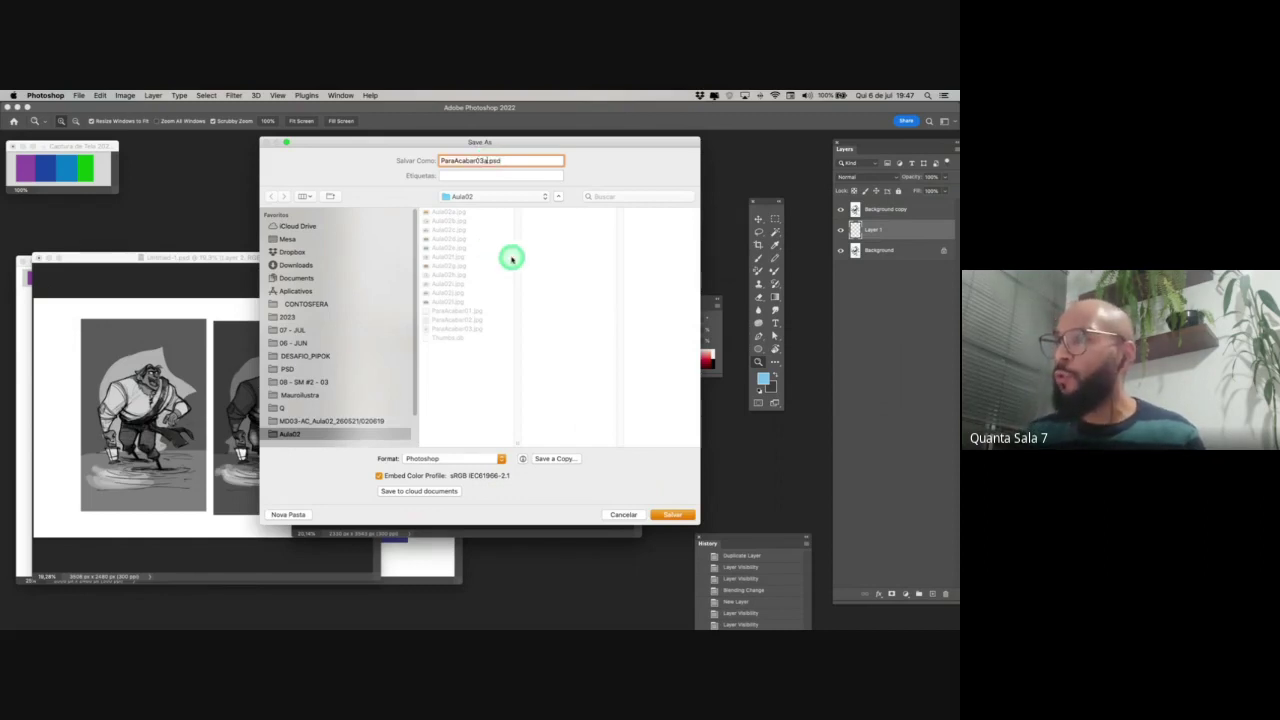
{"action": "left_click", "coordinate": [346, 240]}
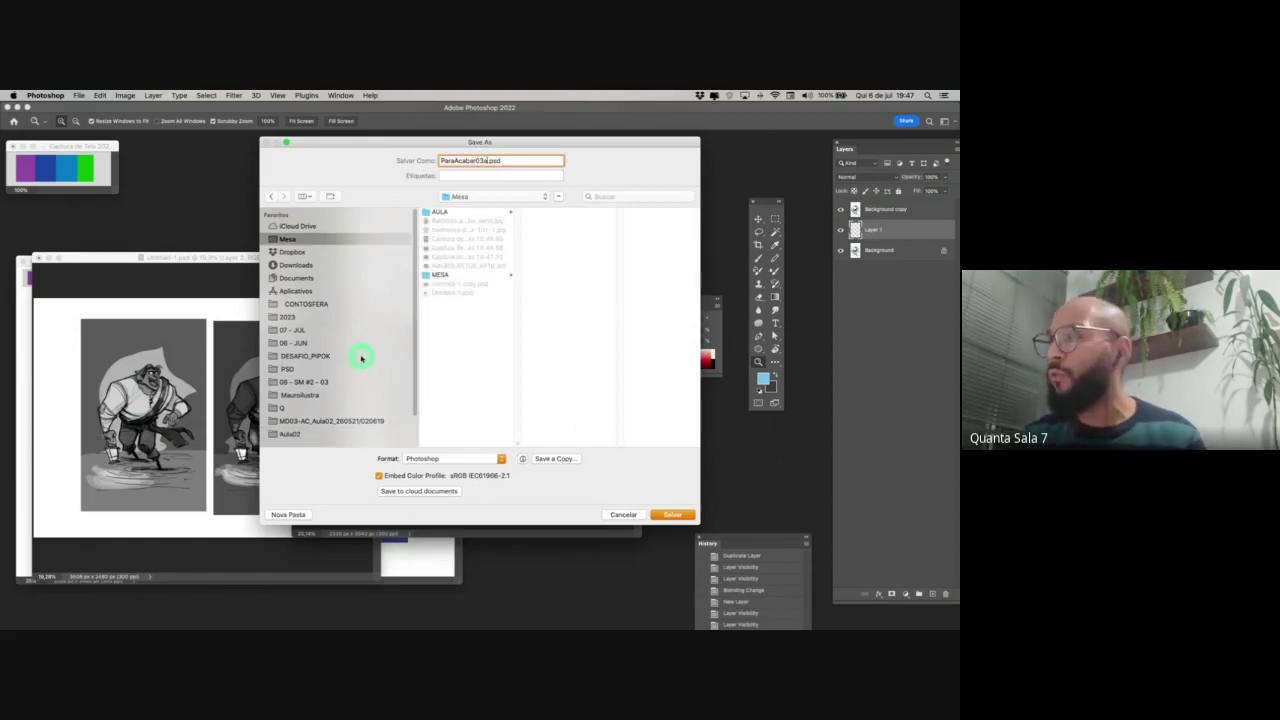
{"action": "left_click", "coordinate": [676, 516]}
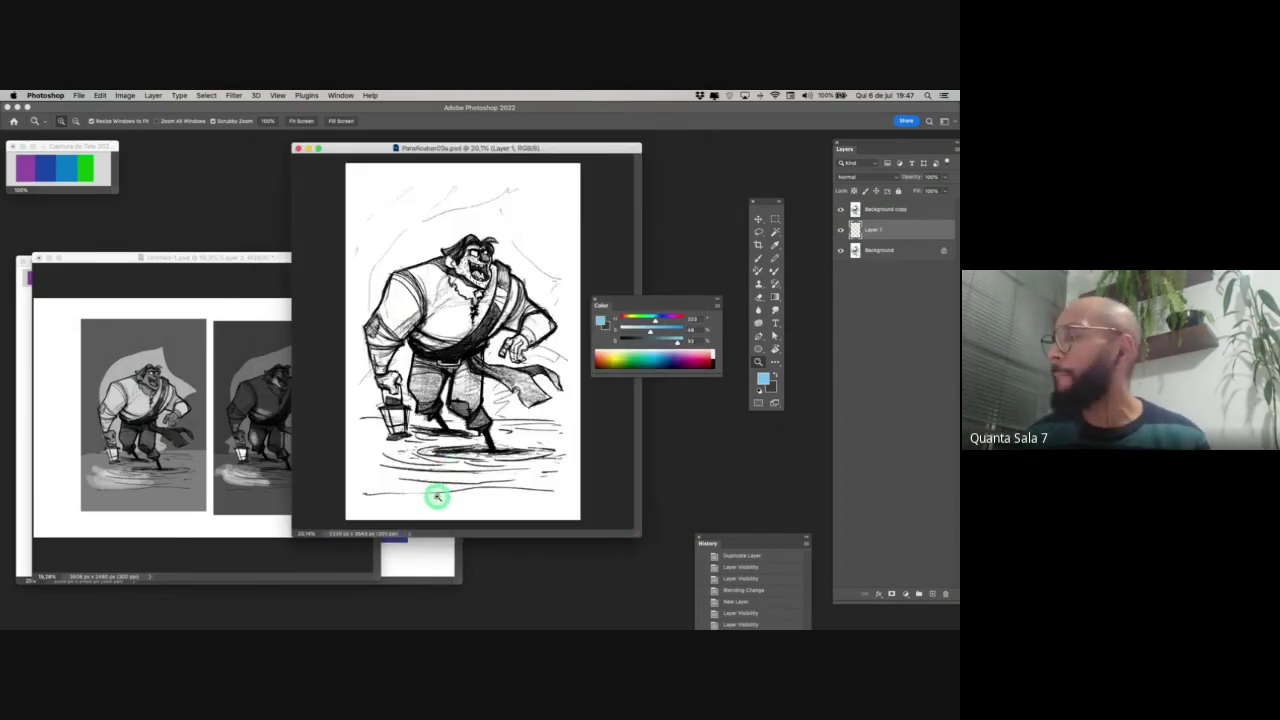
- Check the line art layer's visibility and rename Layer 1 as bg
{"action": "left_click", "coordinate": [845, 209]}
{"action": "left_click", "coordinate": [845, 209]}
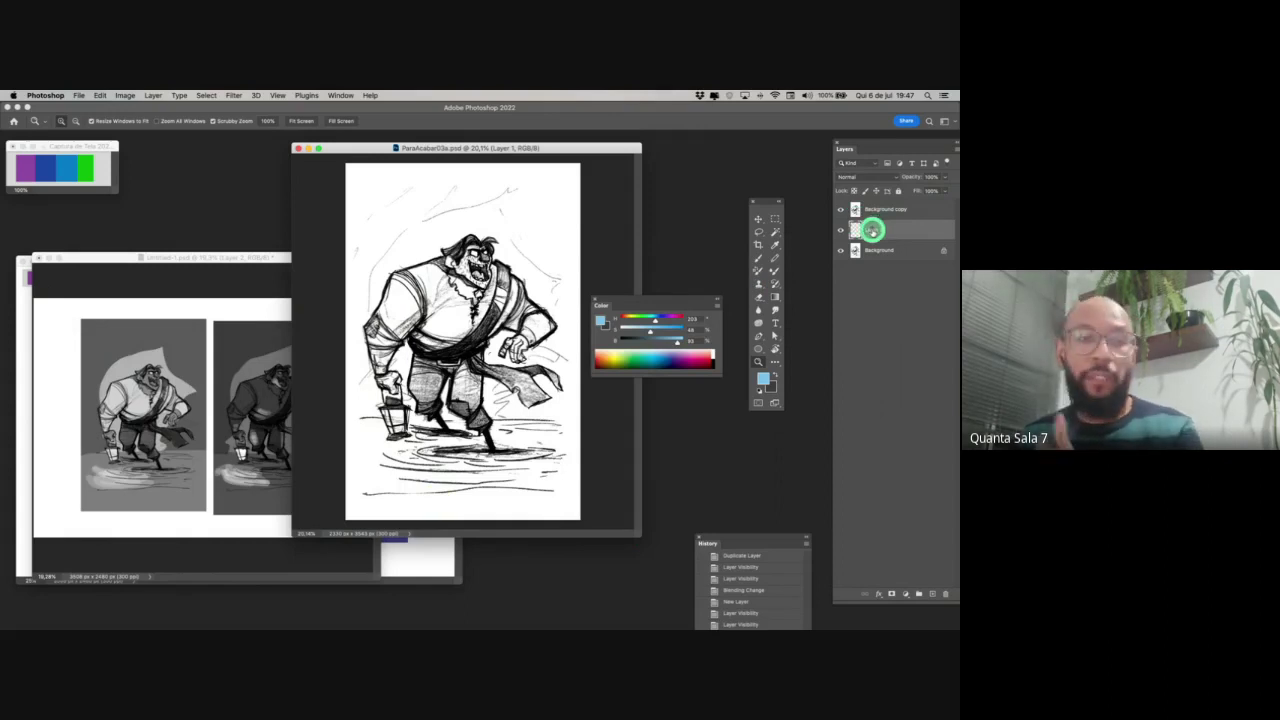
{"action": "double_click", "coordinate": [872, 230]}
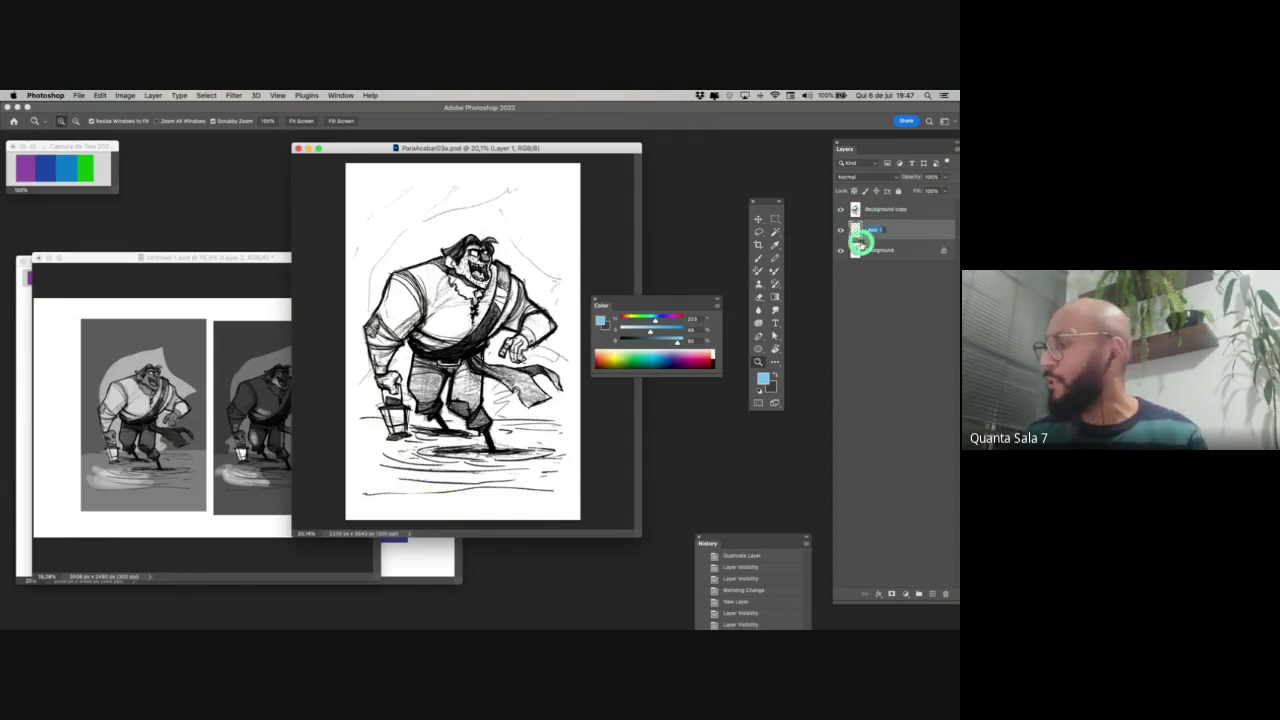
{"action": "type", "text": "bg"}
{"action": "key", "text": "Return"}
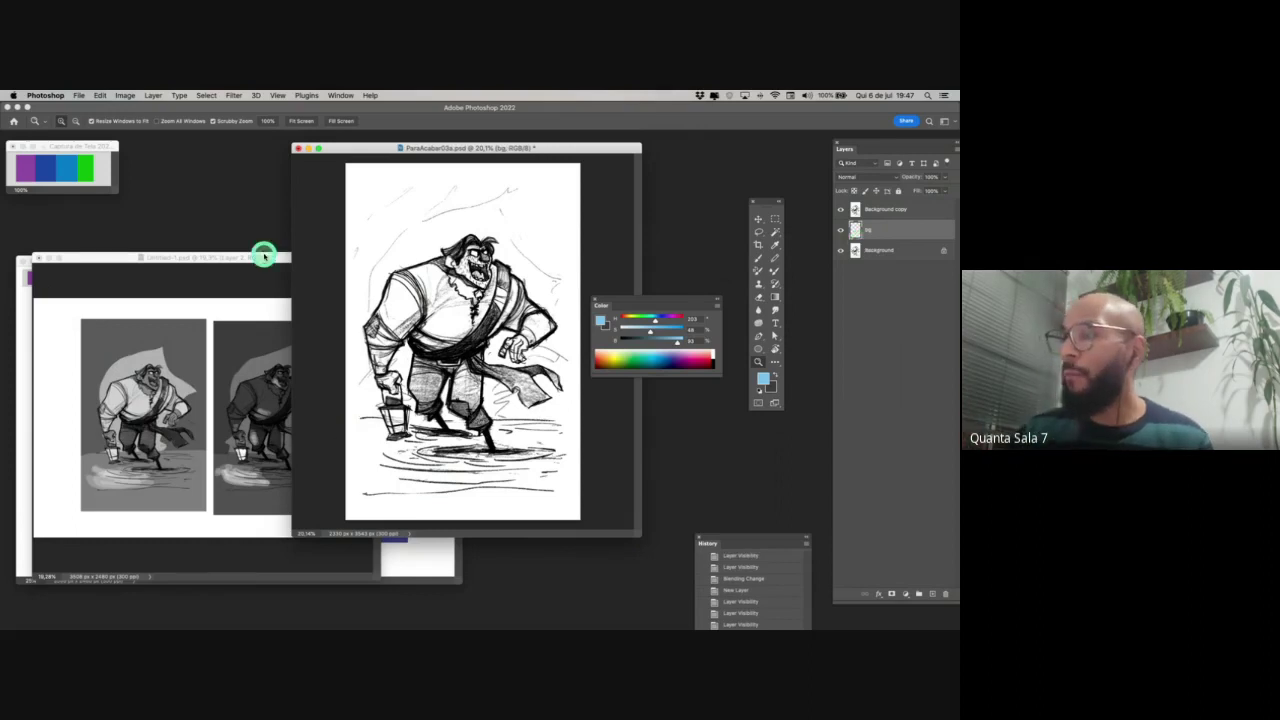
- Minimize the grayscale study window and place the zoomed-out color studies beside the sketch as a reference
{"action": "left_click_drag", "start_coordinate": [263, 257], "coordinate": [272, 163]}
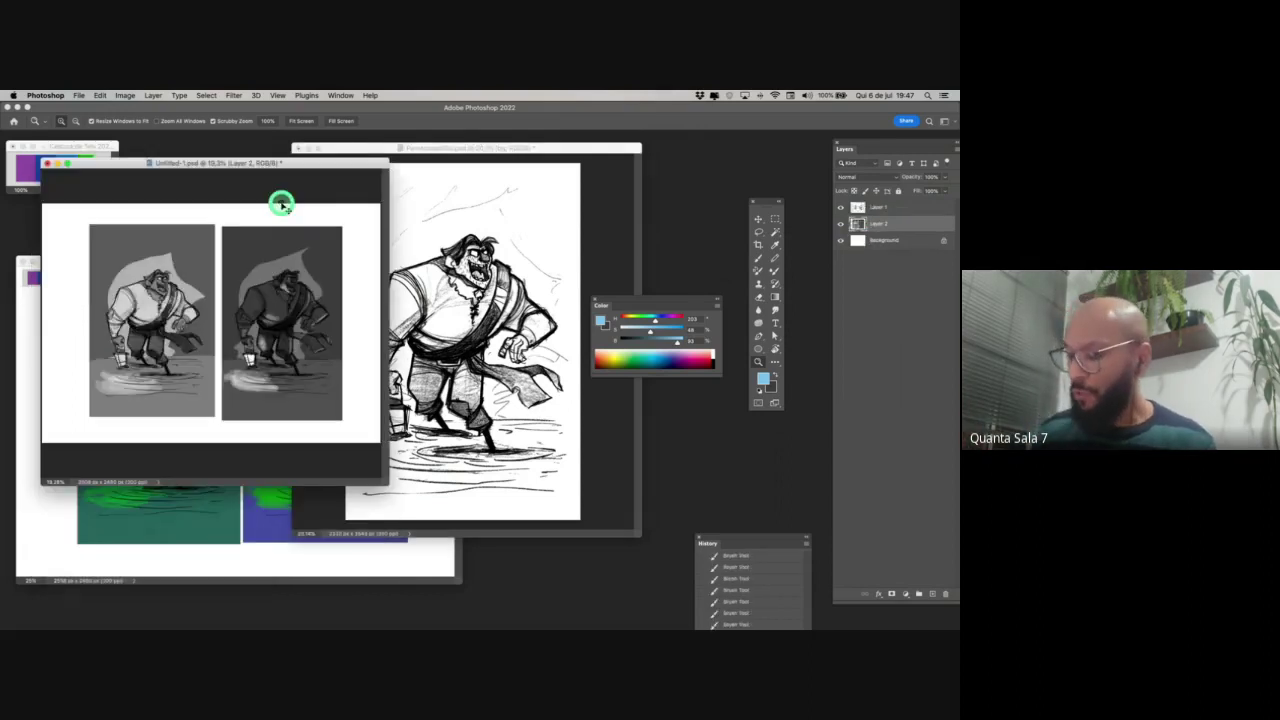
{"action": "left_click", "coordinate": [281, 203], "text": "alt"}
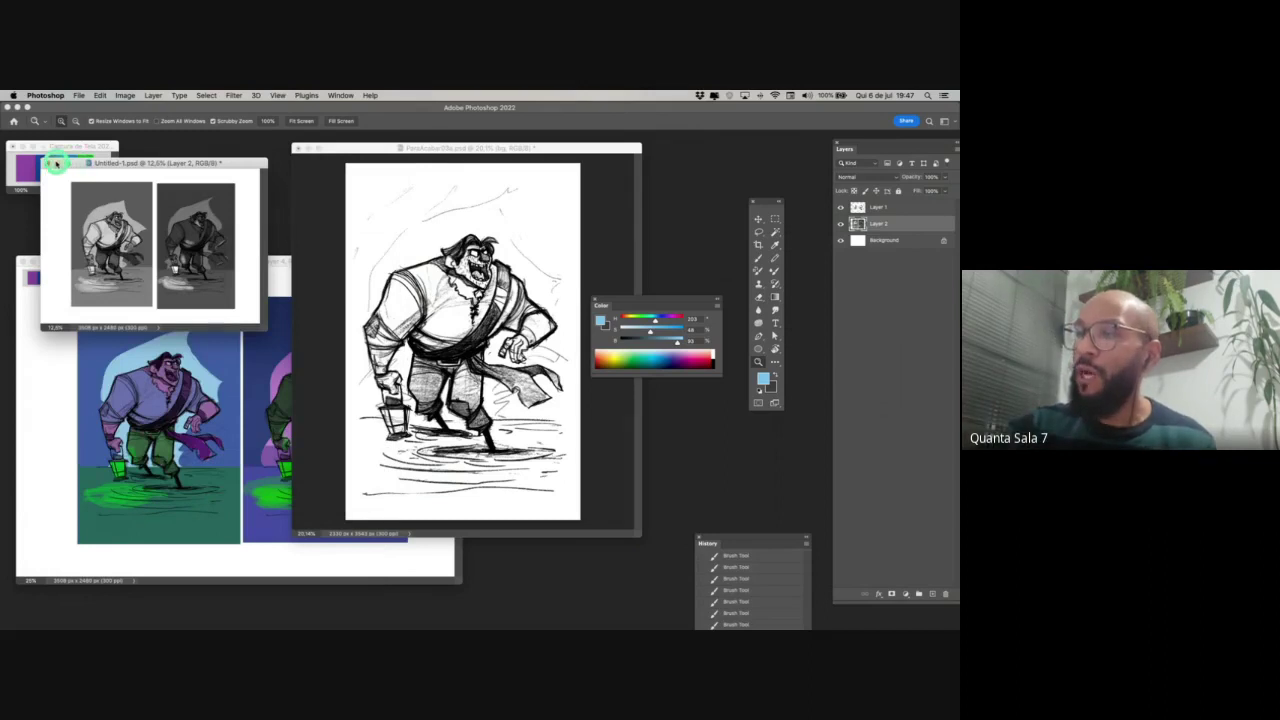
{"action": "left_click", "coordinate": [57, 162]}
{"action": "left_click", "coordinate": [199, 258]}
{"action": "left_click_drag", "start_coordinate": [199, 258], "coordinate": [194, 217]}
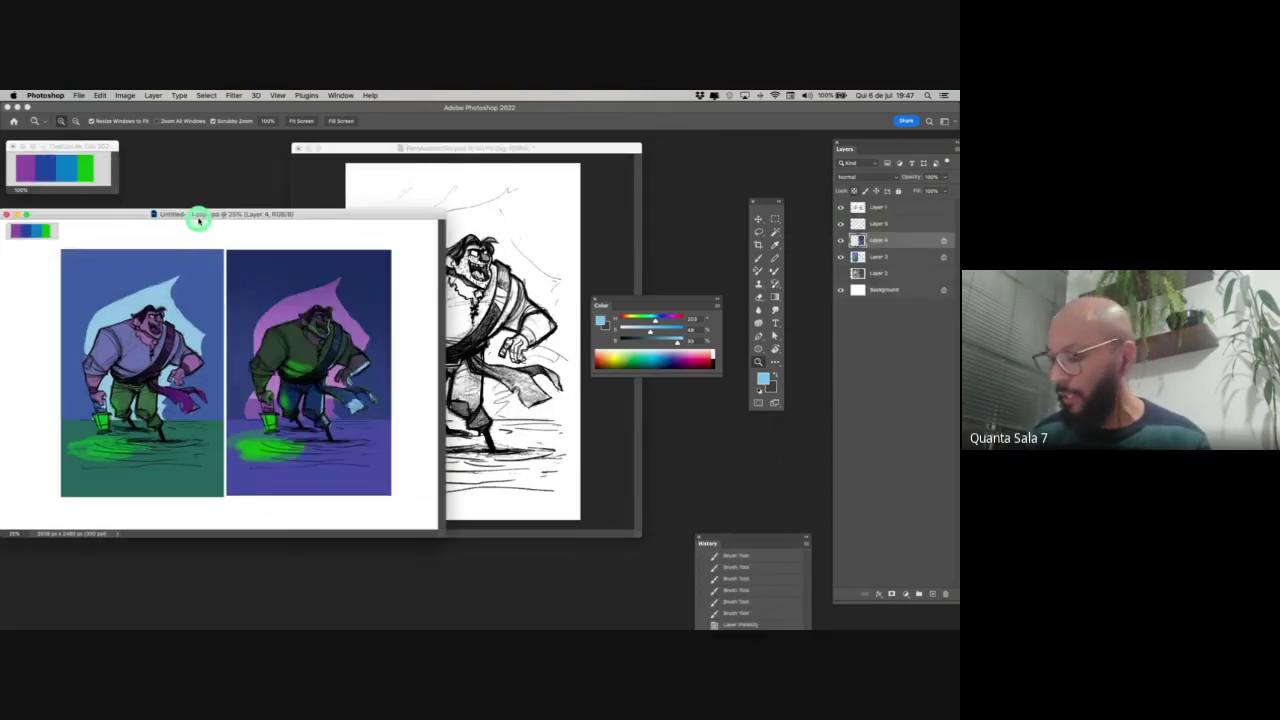
{"action": "key", "text": "super+minus"}
- Sample the blue sky of the first color study as the foreground color and return to the ParaAcabar03a.psd sketch
{"action": "key", "text": "b"}
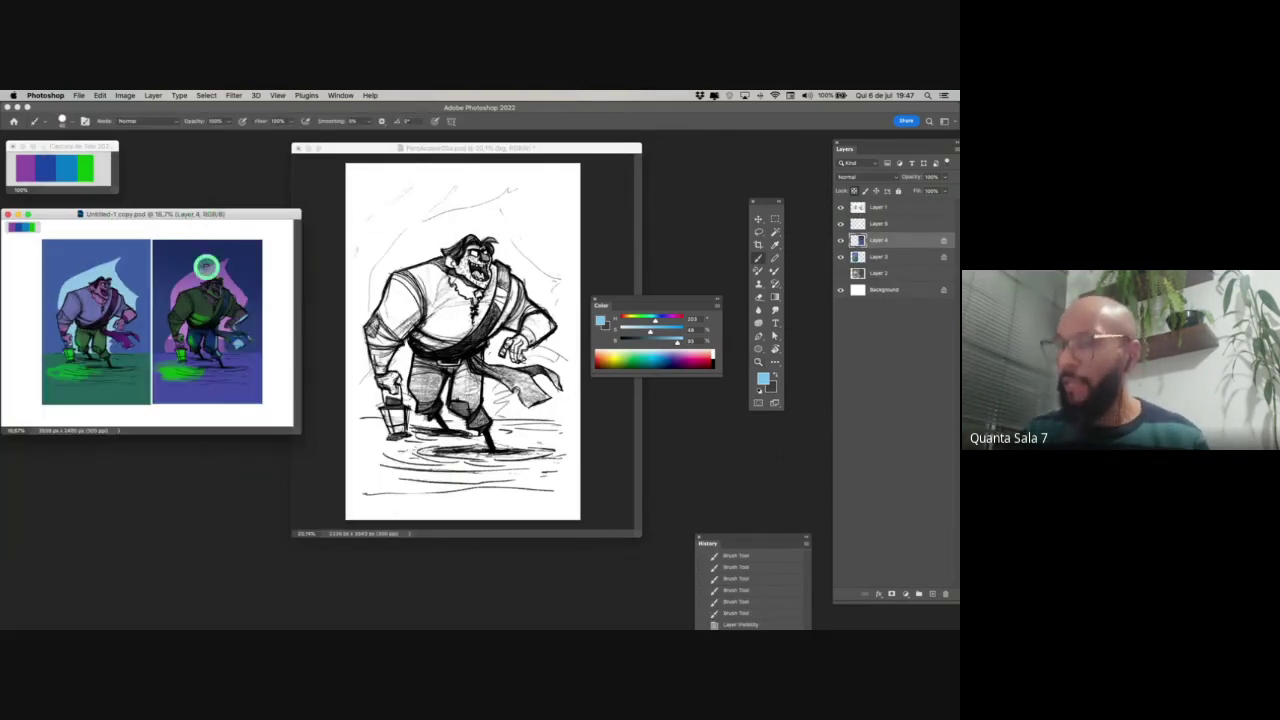
{"action": "left_click", "coordinate": [138, 252], "text": "alt"}
{"action": "left_click", "coordinate": [440, 460]}
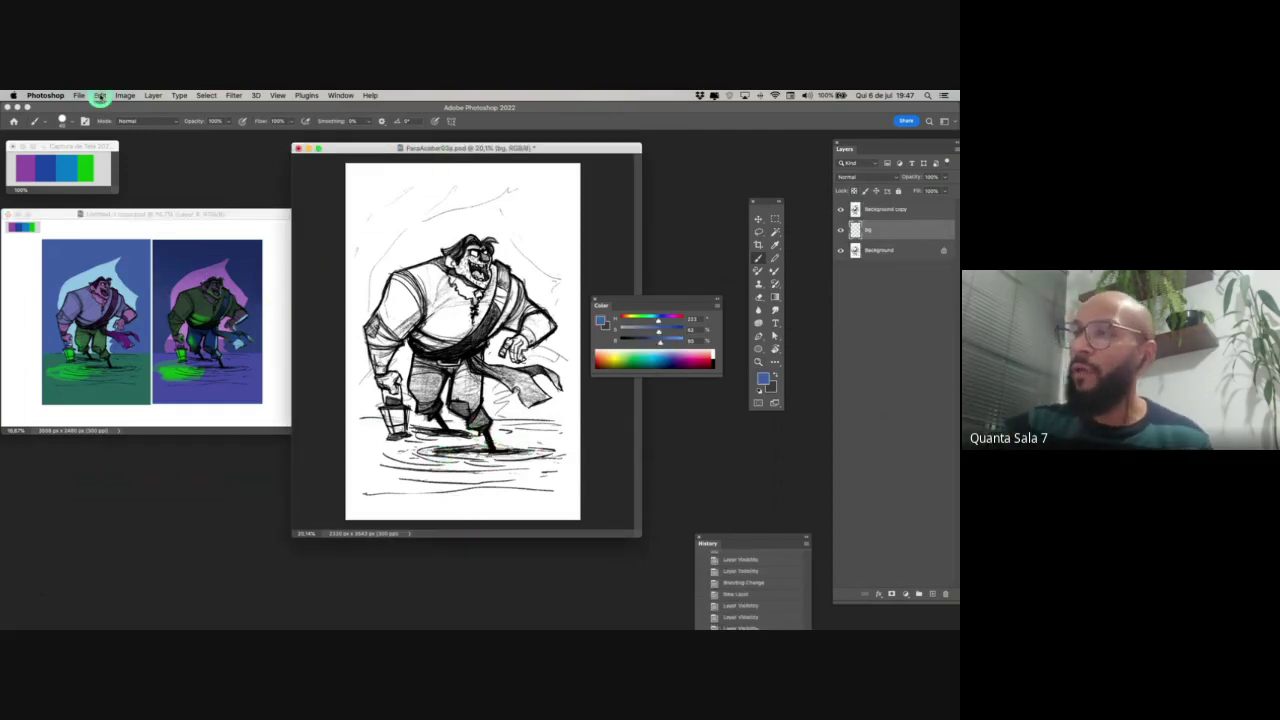
- Fill the bg layer with the Foreground Color in Normal mode at 100% opacity, and return to the Brush tool
{"action": "left_click", "coordinate": [100, 95]}
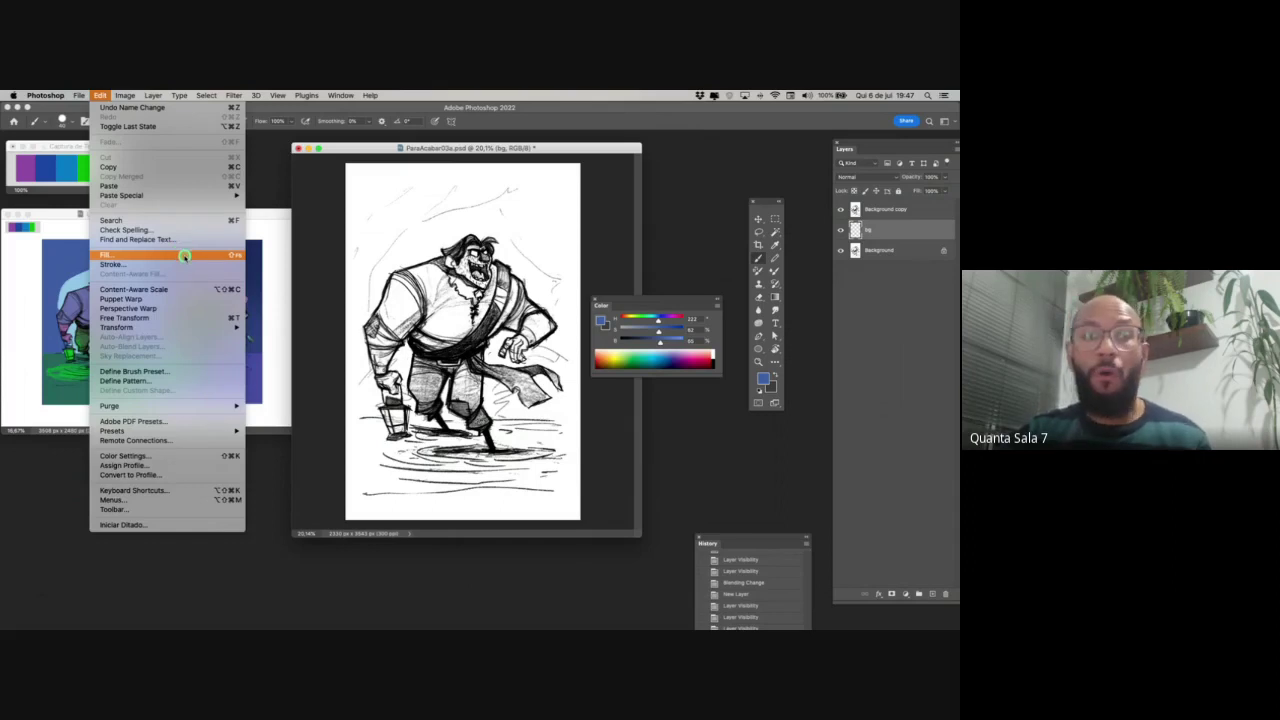
{"action": "left_click", "coordinate": [184, 256]}
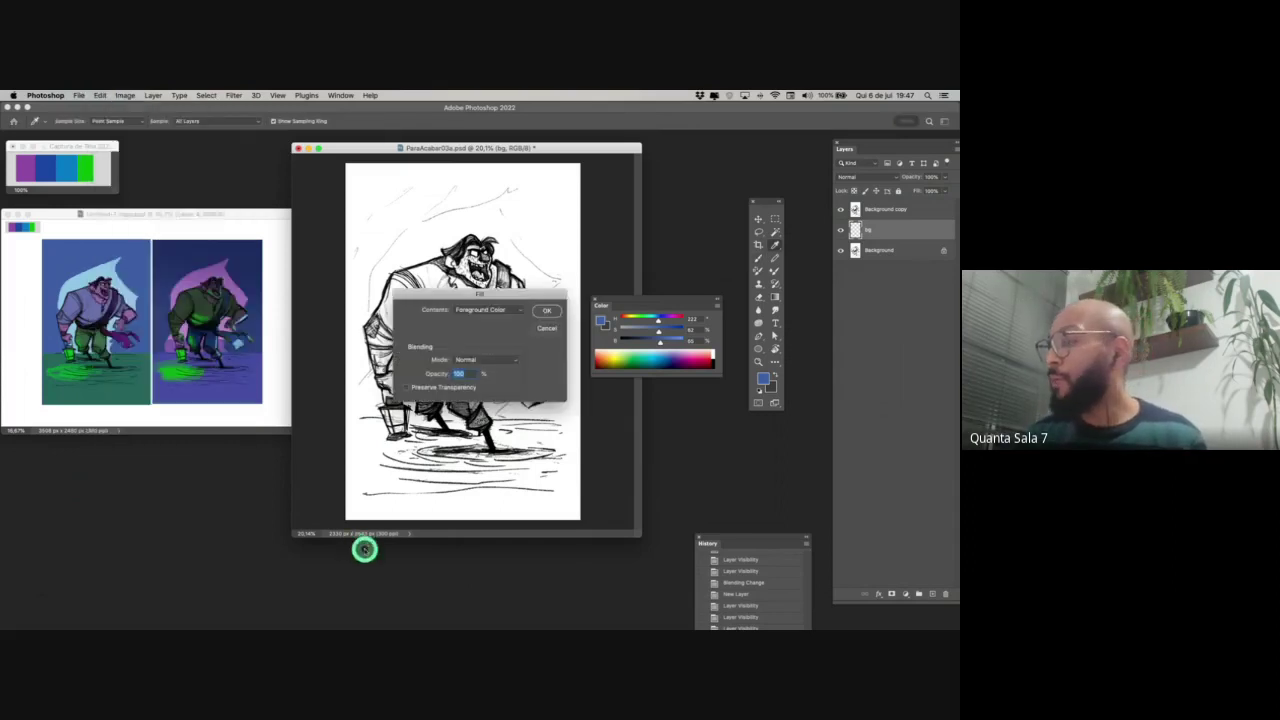
{"action": "left_click", "coordinate": [500, 309]}
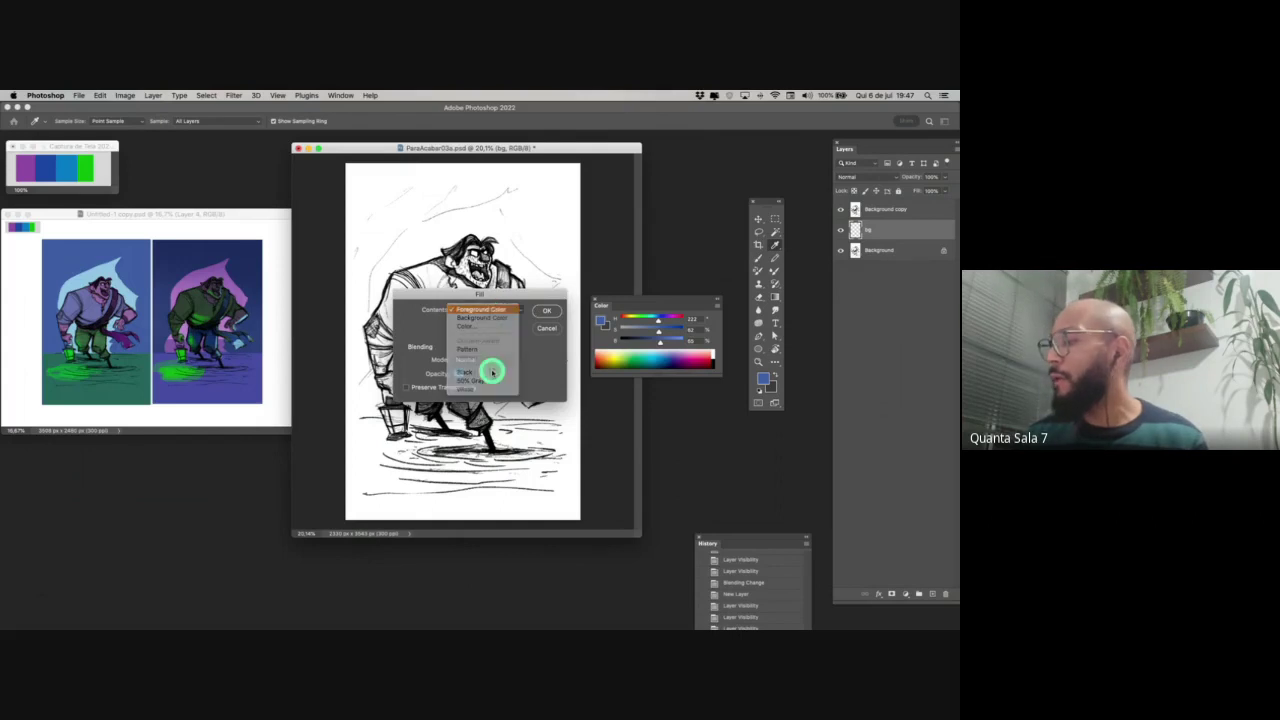
{"action": "left_click", "coordinate": [783, 389]}
{"action": "left_click", "coordinate": [547, 310]}
{"action": "key", "text": "b"}
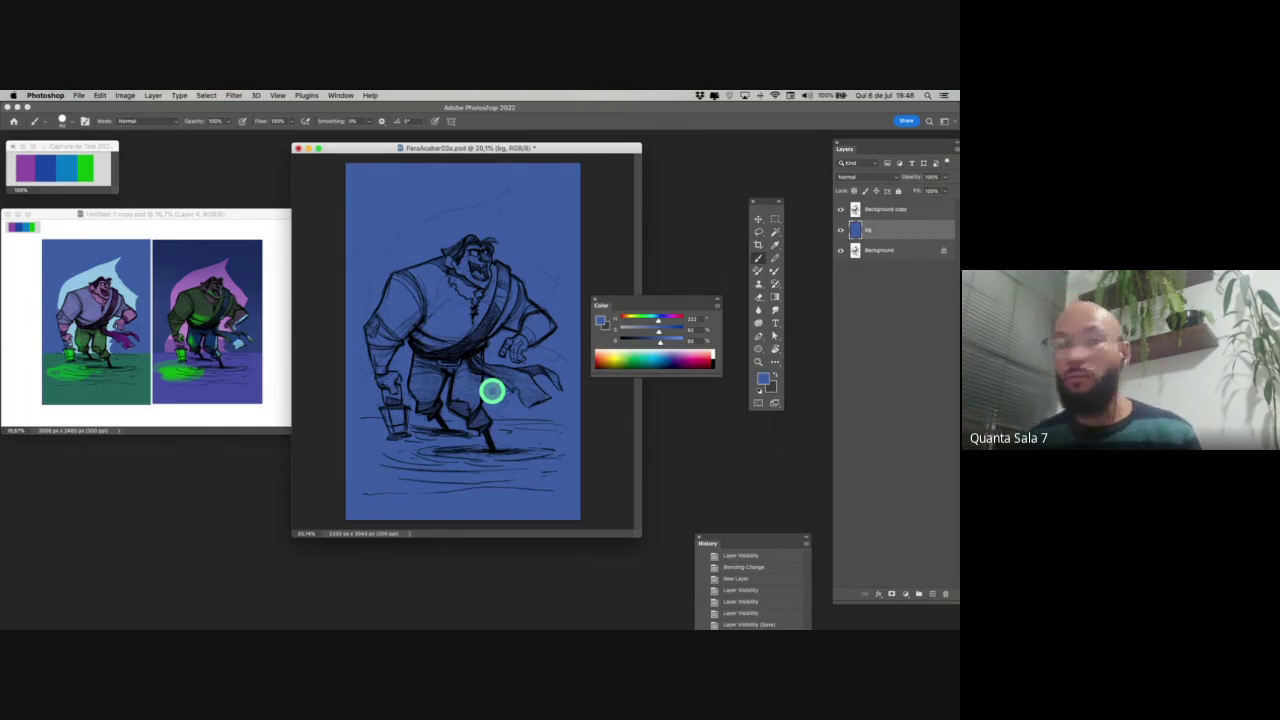
- Draw and discard a rough lasso selection around the character, and bring up the Paths panel with the Pen tool active
{"action": "left_click", "coordinate": [758, 231]}
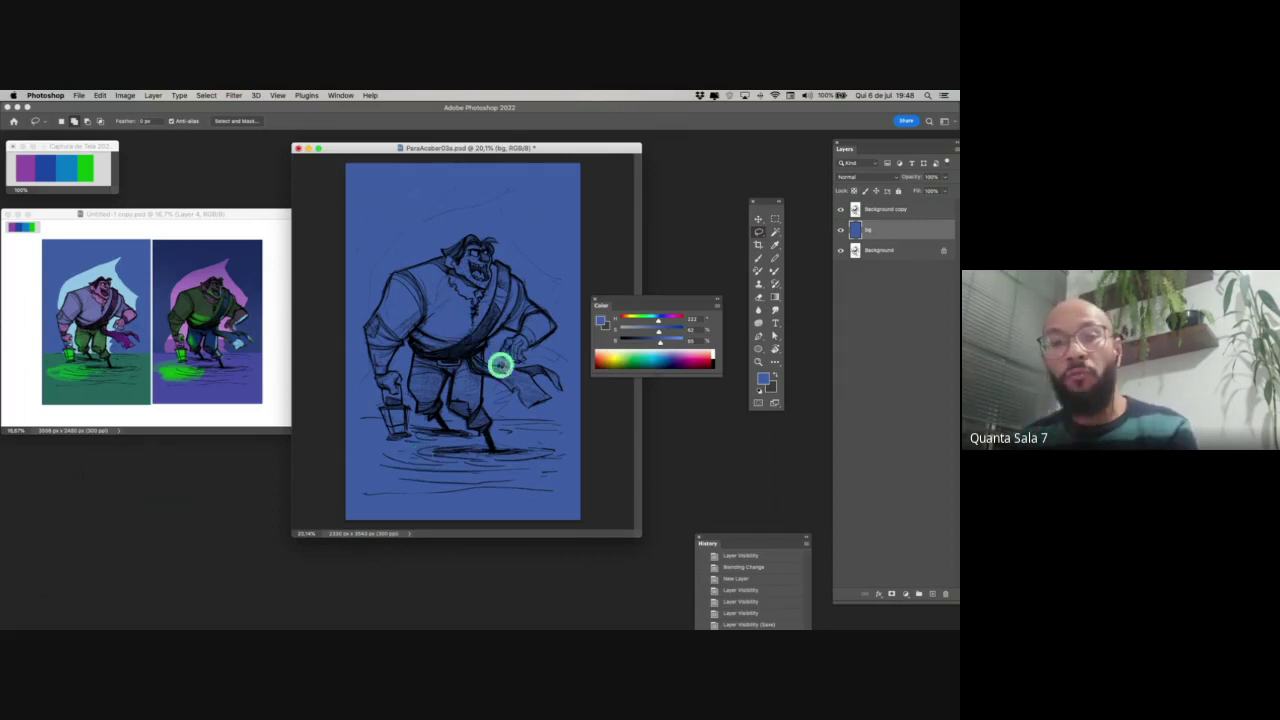
{"action": "mouse_move", "coordinate": [490, 404]}
{"action": "left_mouse_down"}
{"action": "mouse_move", "coordinate": [543, 306]}
{"action": "mouse_move", "coordinate": [424, 425]}
{"action": "left_mouse_up"}
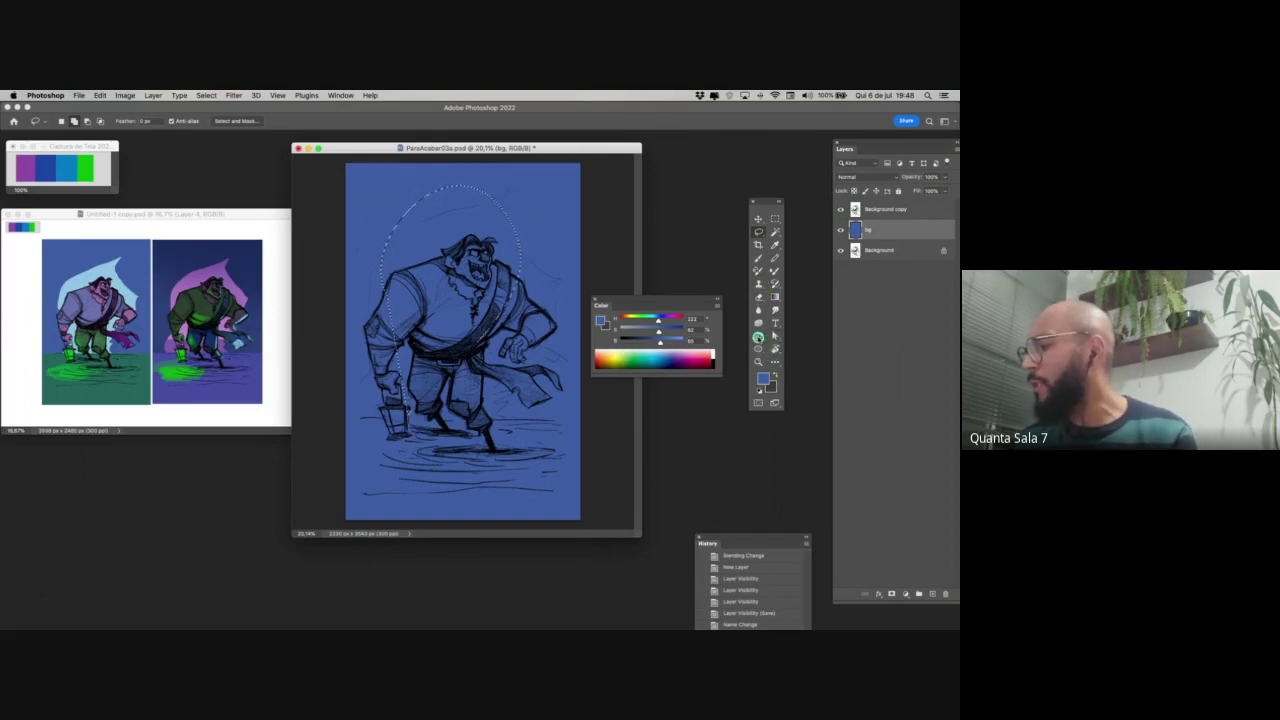
{"action": "left_click", "coordinate": [765, 330]}
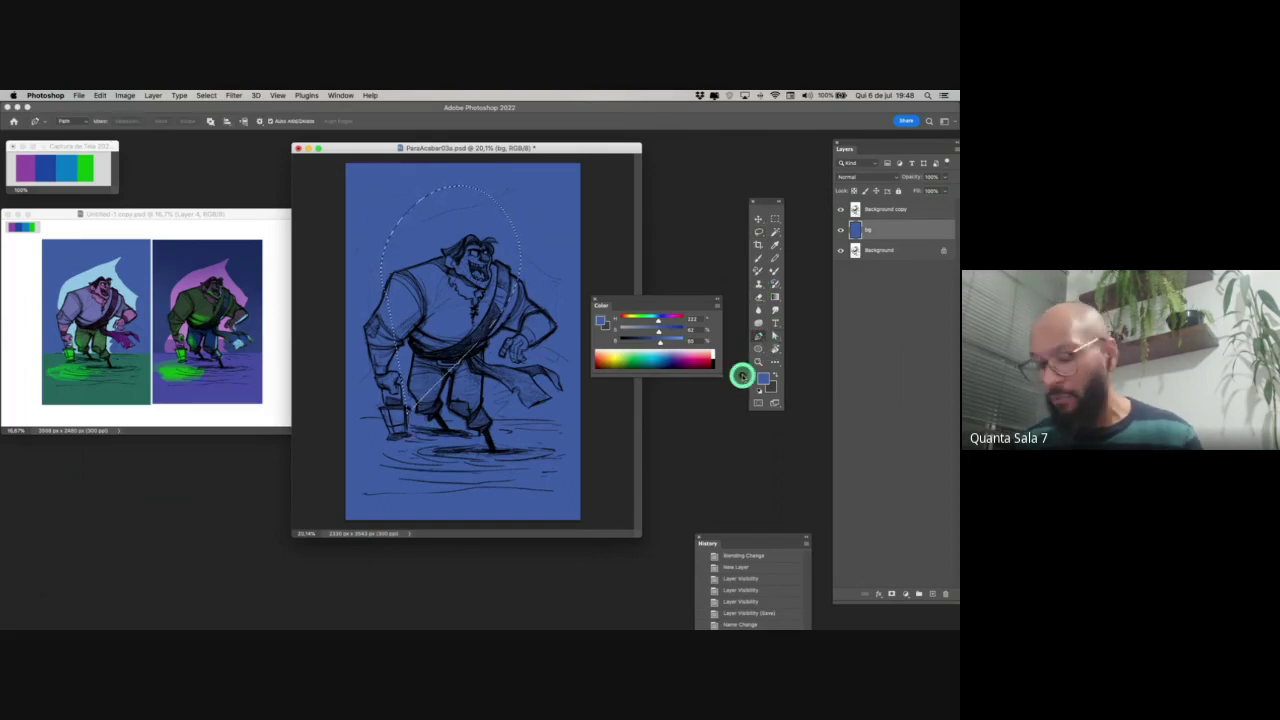
{"action": "left_click", "coordinate": [338, 95]}
{"action": "left_click", "coordinate": [408, 394]}
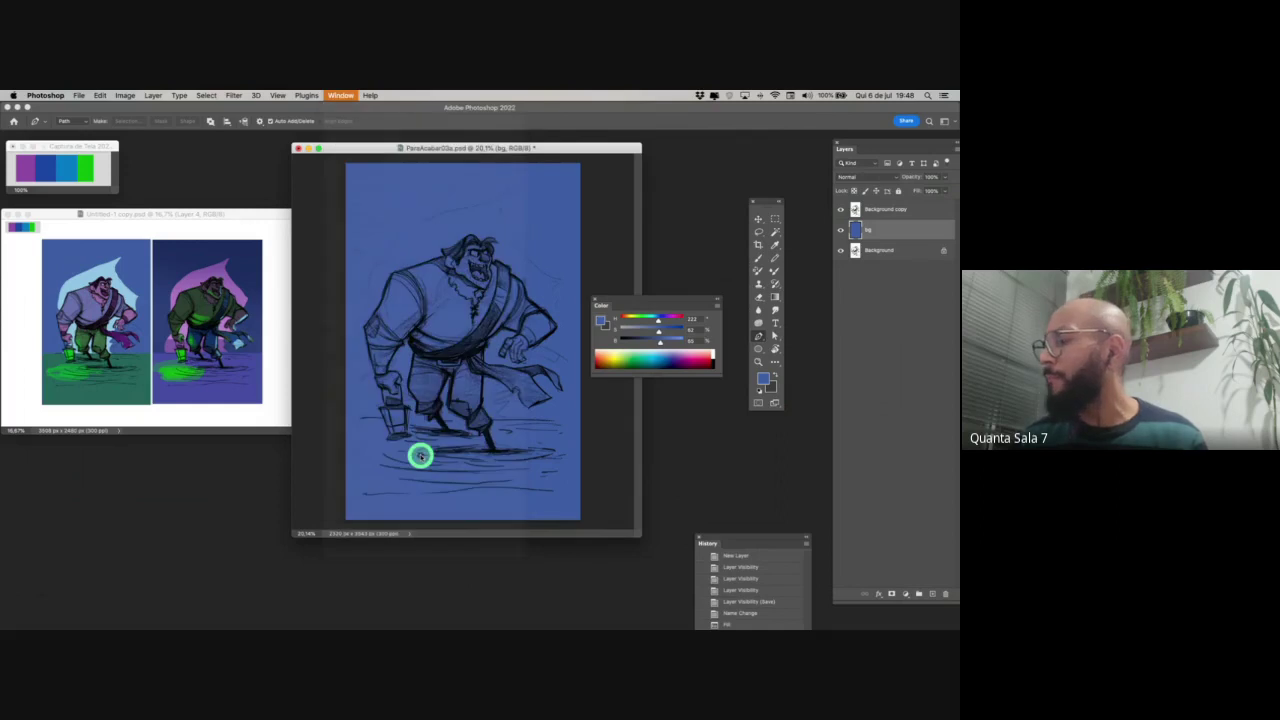
{"action": "left_click_drag", "start_coordinate": [614, 403], "coordinate": [691, 447]}
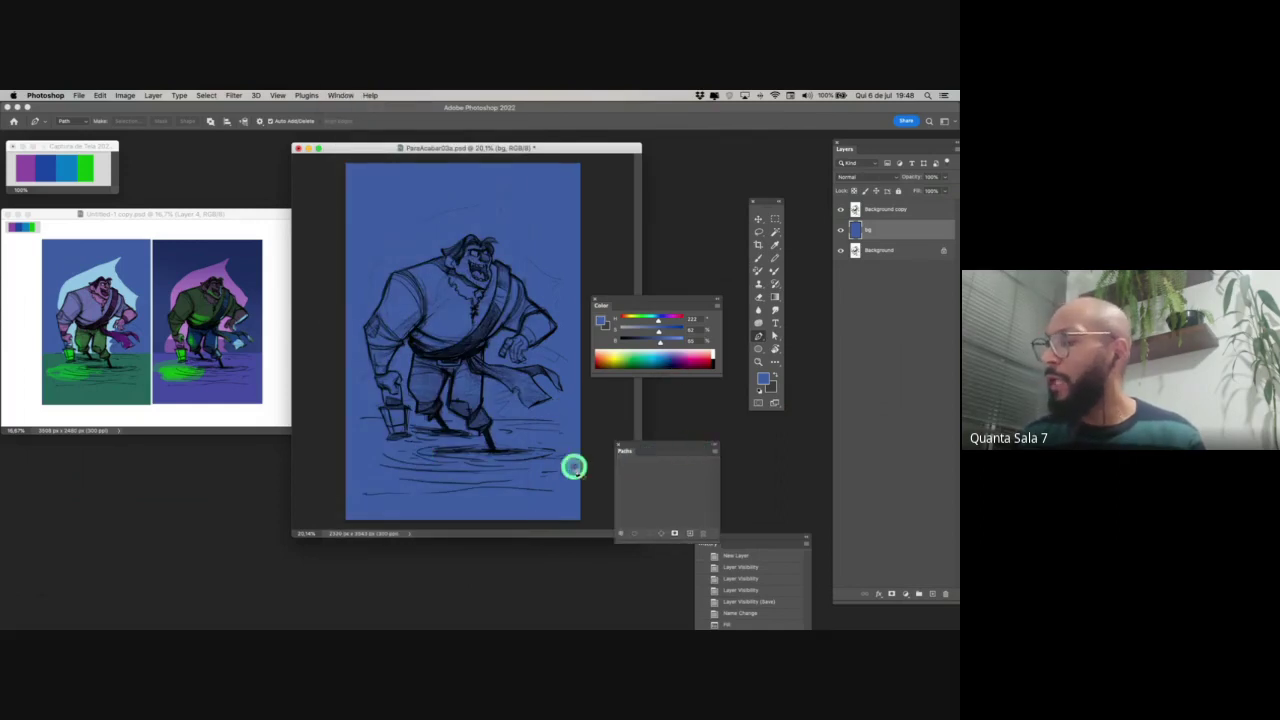
- Draw a rough closed path of straight segments around the character with the Pen tool
{"action": "left_click", "coordinate": [379, 373]}
{"action": "left_click", "coordinate": [400, 240]}
{"action": "left_click", "coordinate": [507, 201]}
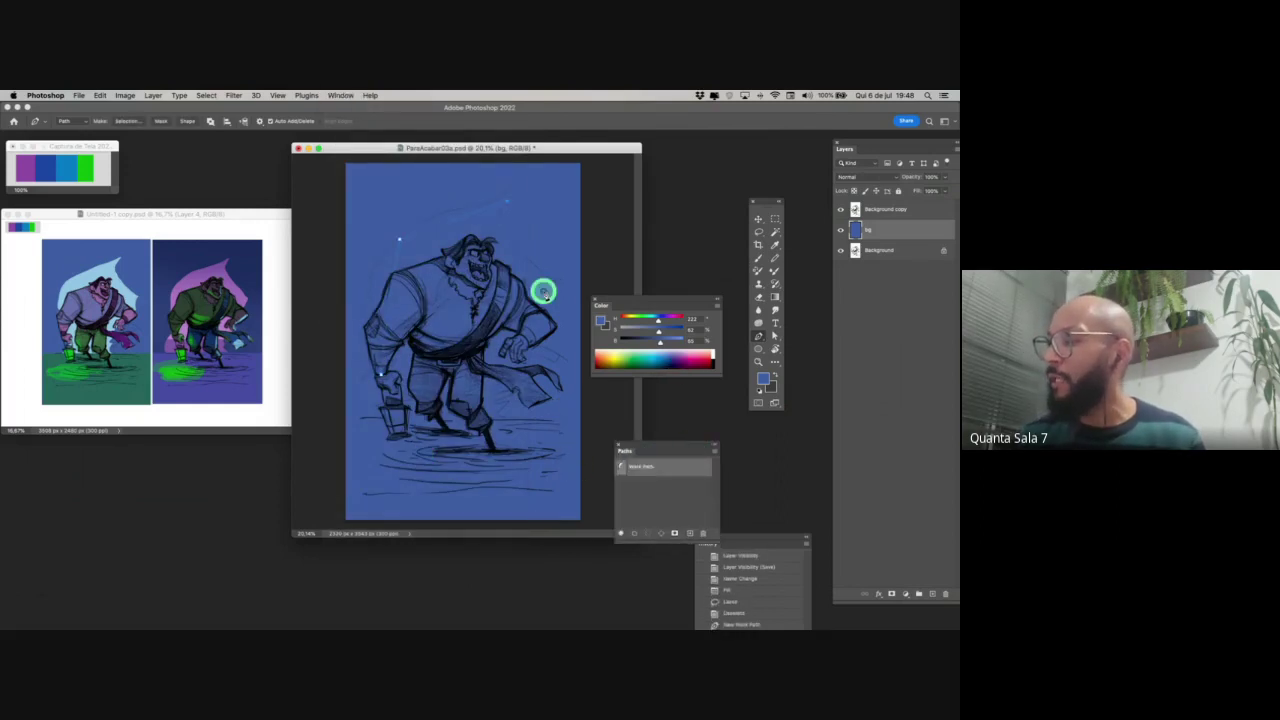
{"action": "left_click", "coordinate": [556, 279]}
{"action": "left_click", "coordinate": [565, 416]}
{"action": "left_click", "coordinate": [493, 494]}
{"action": "left_click", "coordinate": [390, 413]}
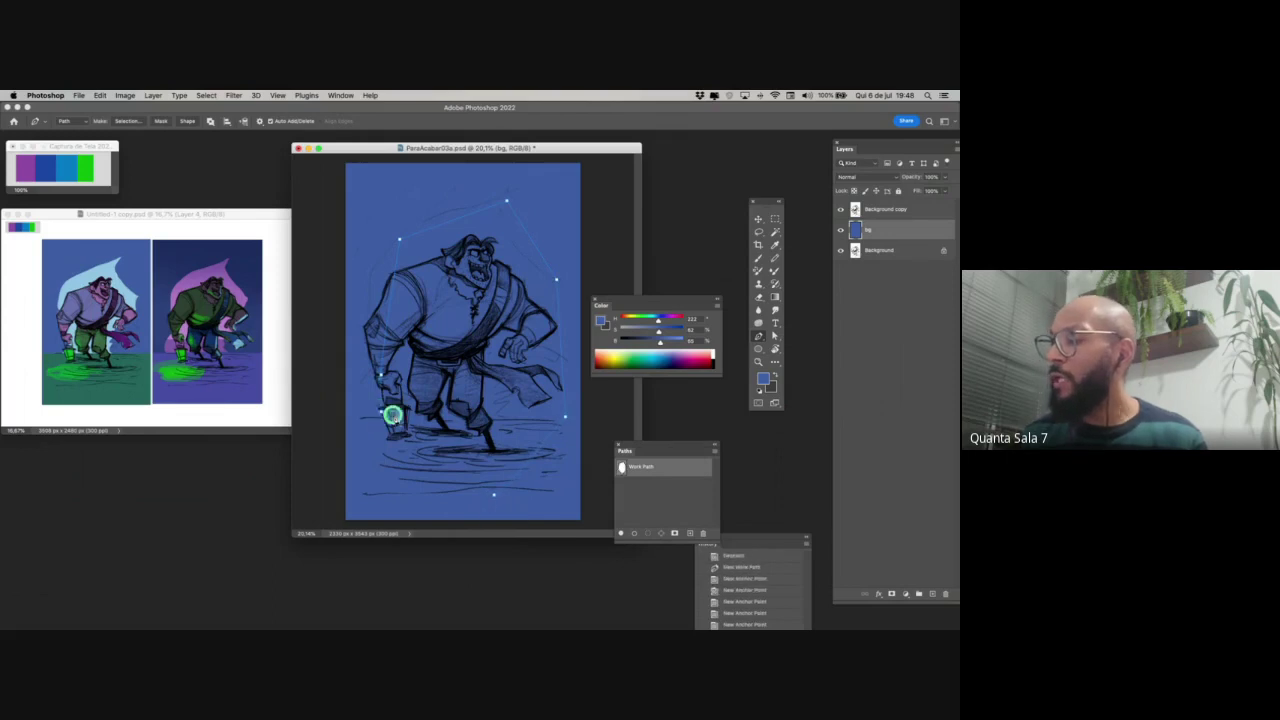
{"action": "left_click", "coordinate": [381, 376]}
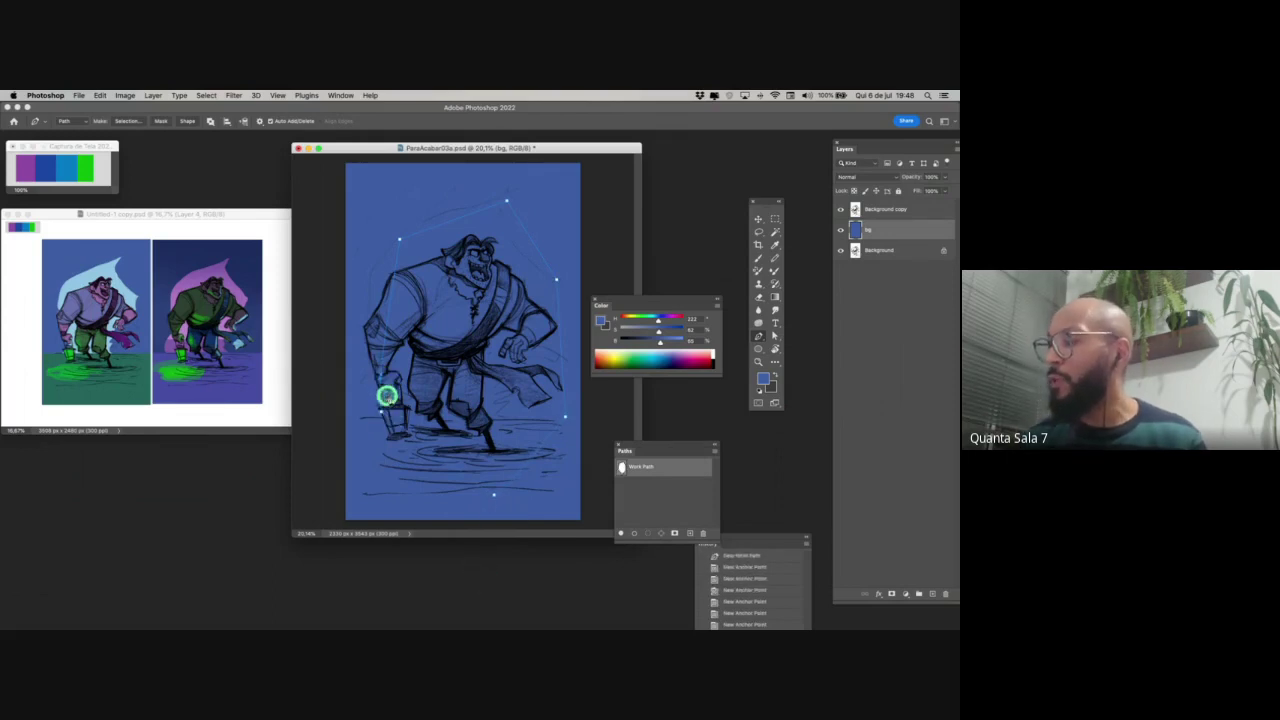
- Load the rough path as a selection, fill it with dark gray on the bg layer, and undo the fill
{"action": "left_click", "coordinate": [647, 533]}
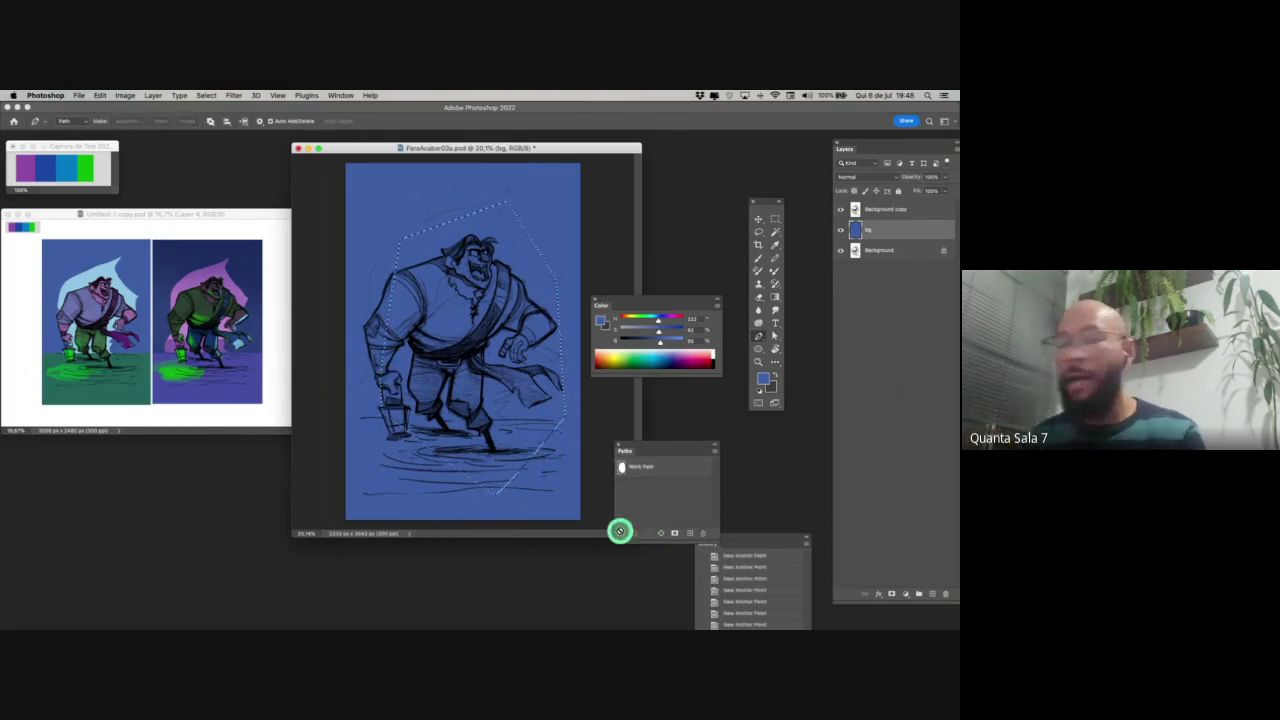
{"action": "key", "text": "x"}
{"action": "key", "text": "alt+BackSpace"}
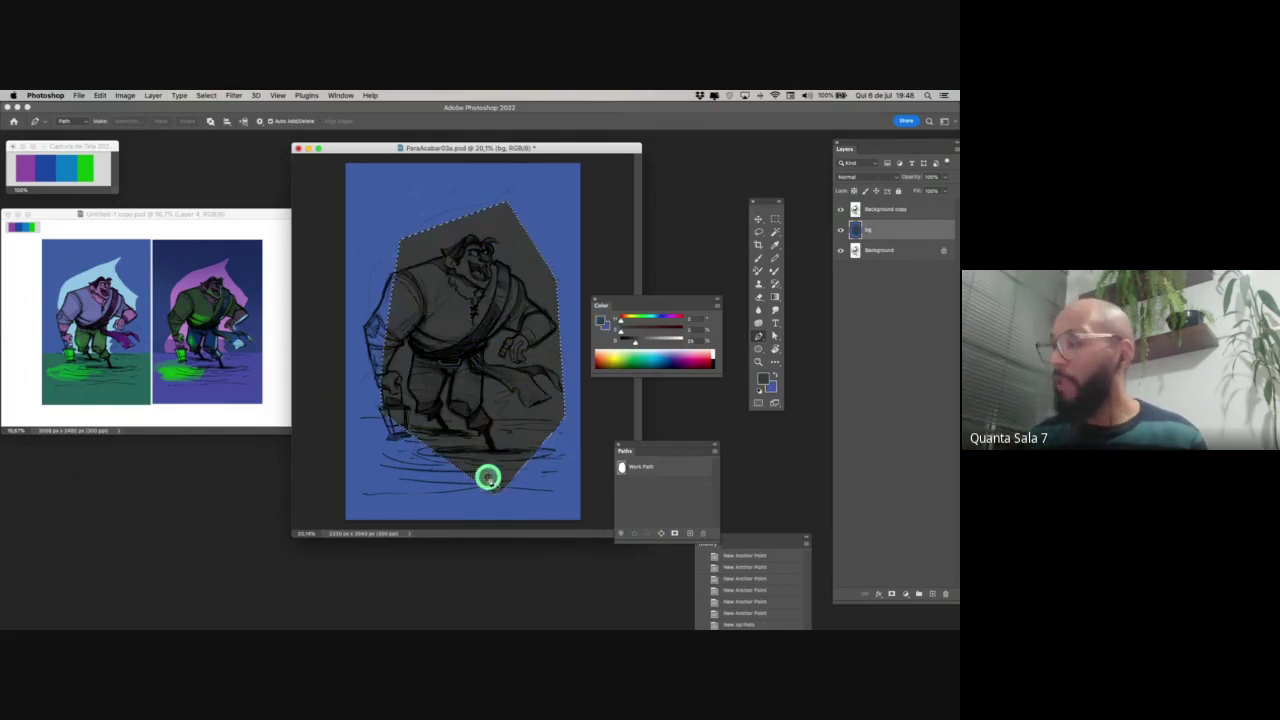
{"action": "key", "text": "super+z"}
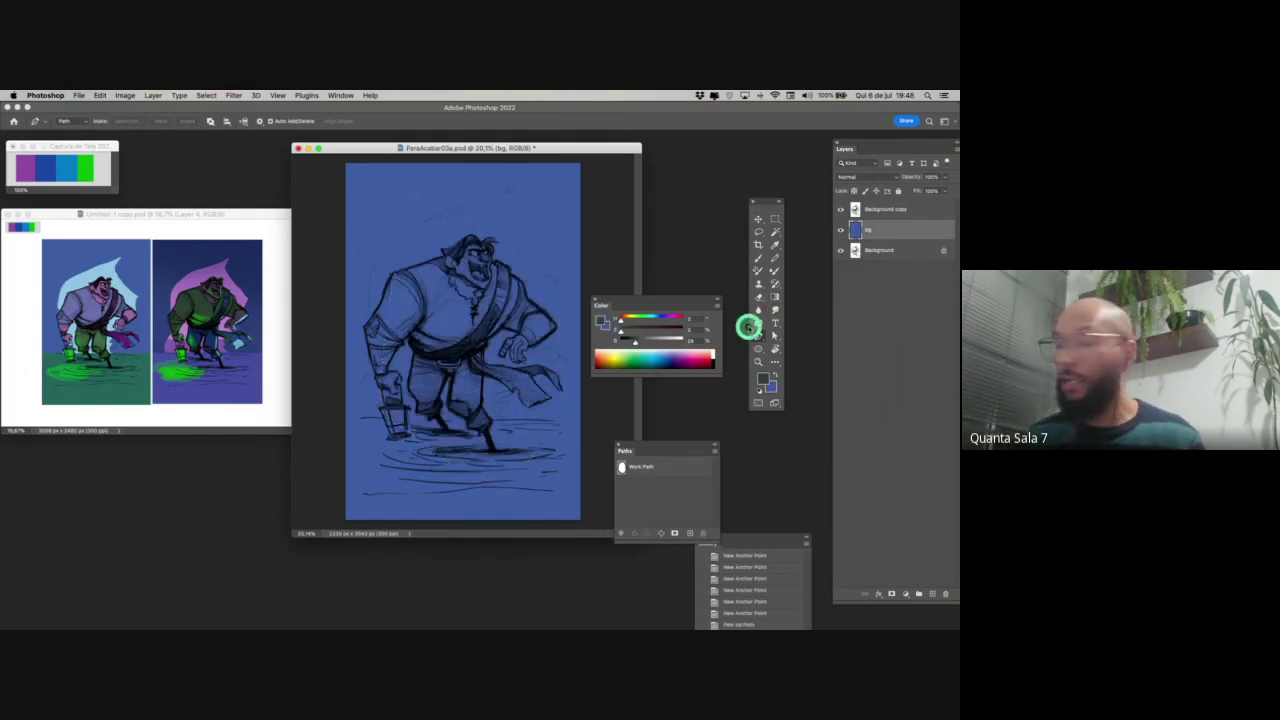
- Start a new Pen path for the backdrop shape, following the sketched outline from the bucket-side arm over the head to the pointed upper tip
{"action": "left_click", "coordinate": [370, 317]}
{"action": "left_click", "coordinate": [368, 281]}
{"action": "left_click", "coordinate": [370, 271]}
{"action": "left_click", "coordinate": [377, 261]}
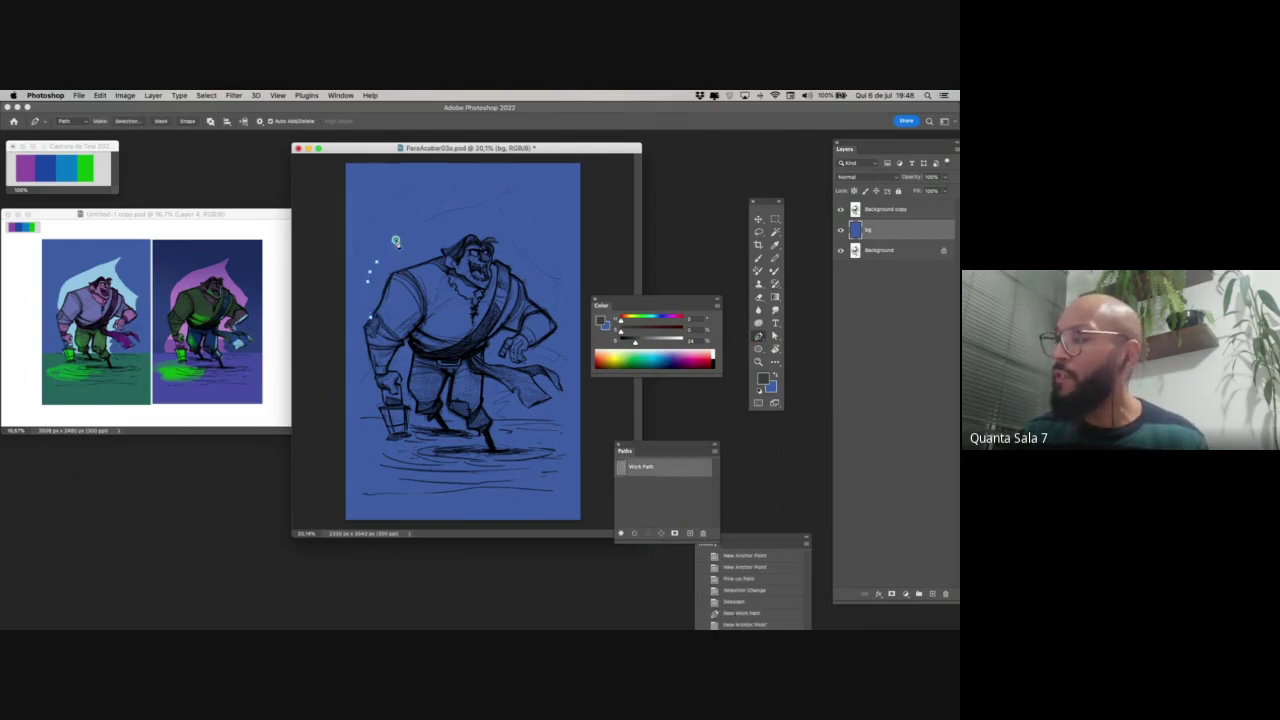
{"action": "left_click", "coordinate": [395, 240]}
{"action": "left_click", "coordinate": [404, 232]}
{"action": "left_click", "coordinate": [412, 228]}
{"action": "left_click", "coordinate": [442, 212]}
{"action": "left_click", "coordinate": [459, 208]}
{"action": "left_click", "coordinate": [496, 200]}
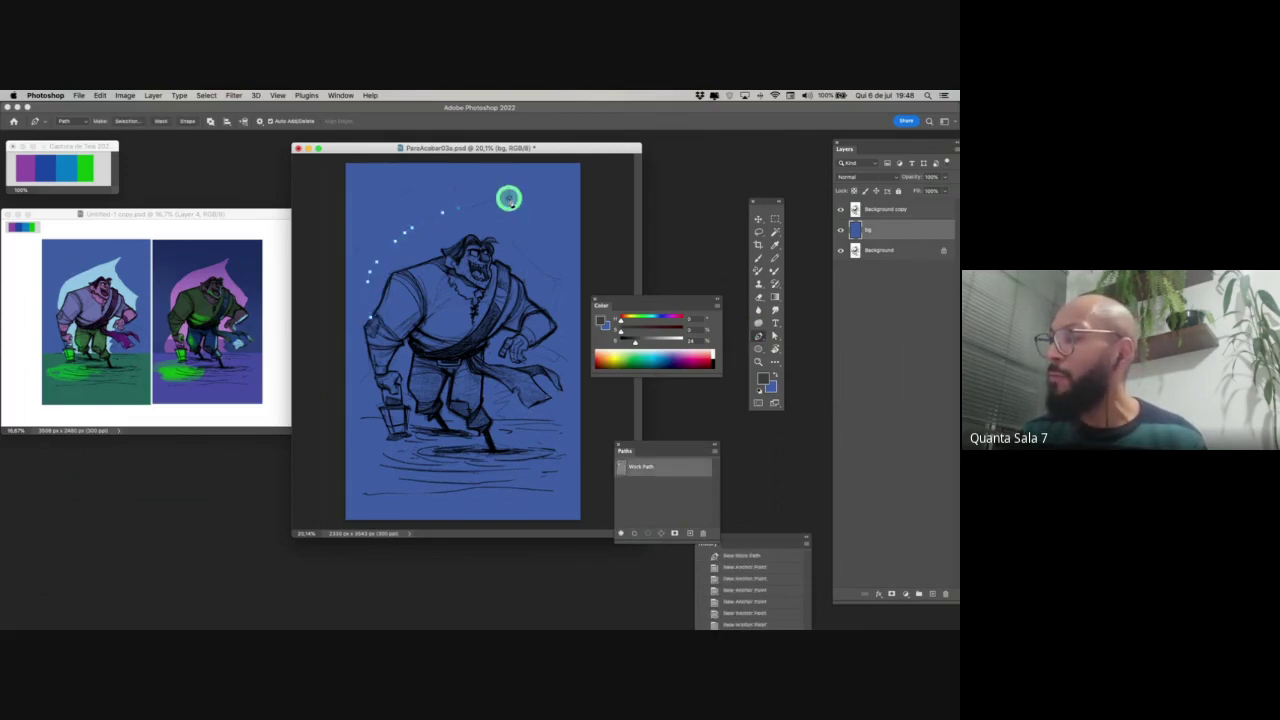
{"action": "left_click", "coordinate": [512, 188]}
{"action": "left_click", "coordinate": [519, 185]}
- Continue the backdrop path from the pointed tip, around the side spike beside the shoulder, and down past the hand to the hip cloth
{"action": "left_click", "coordinate": [511, 235]}
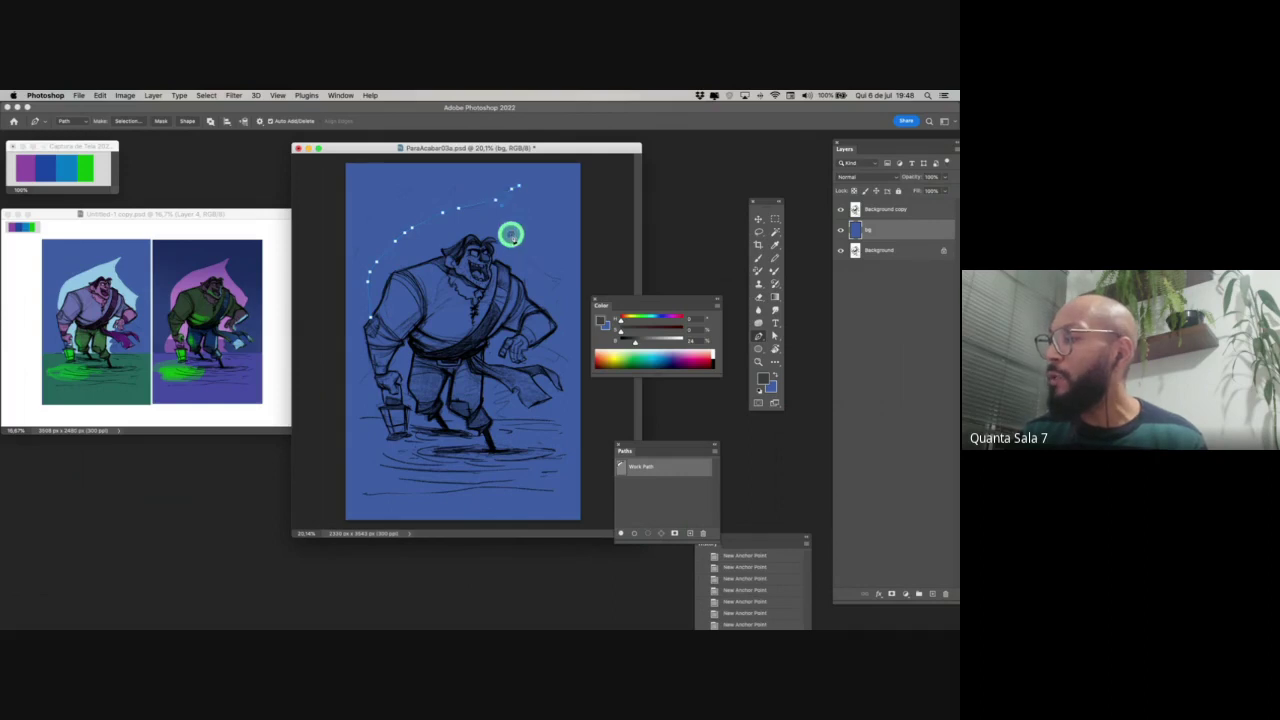
{"action": "left_click", "coordinate": [524, 254]}
{"action": "left_click", "coordinate": [545, 272]}
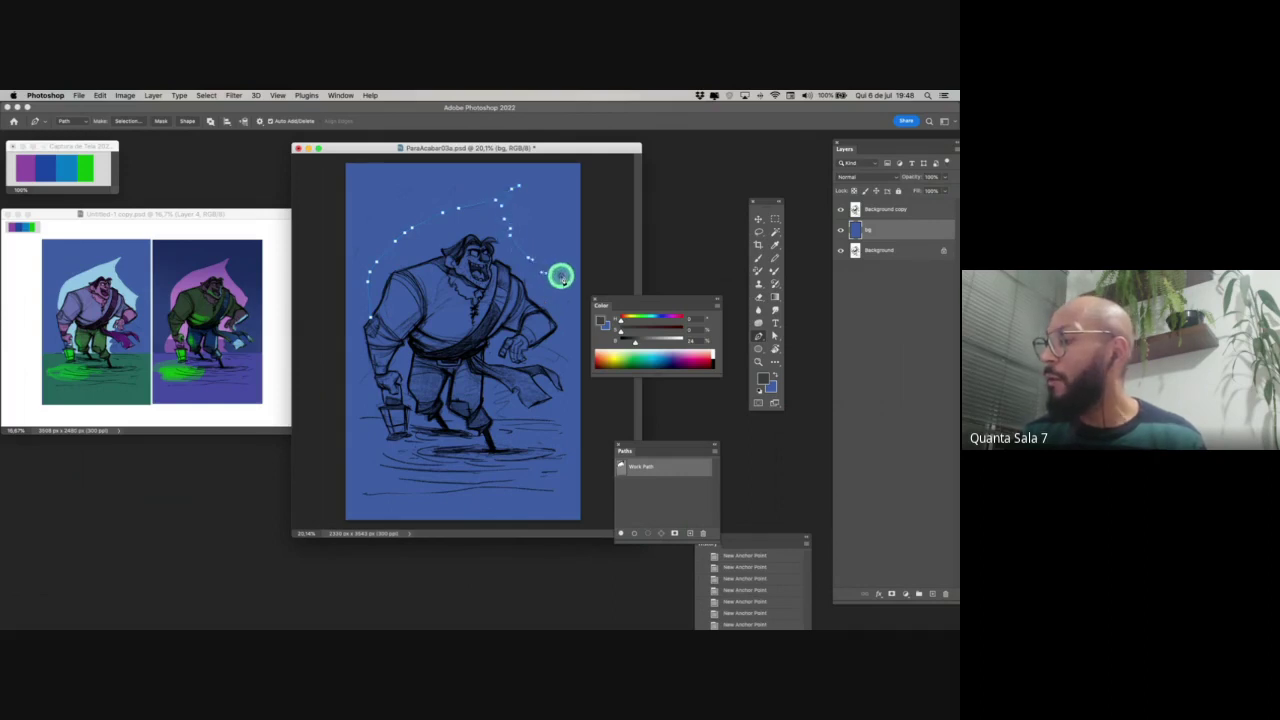
{"action": "left_click", "coordinate": [565, 277]}
{"action": "left_click", "coordinate": [551, 293]}
{"action": "left_click", "coordinate": [559, 308]}
{"action": "left_click", "coordinate": [553, 321]}
{"action": "left_click", "coordinate": [538, 332]}
{"action": "left_click", "coordinate": [534, 353]}
{"action": "left_click", "coordinate": [506, 377]}
{"action": "left_click", "coordinate": [498, 389]}
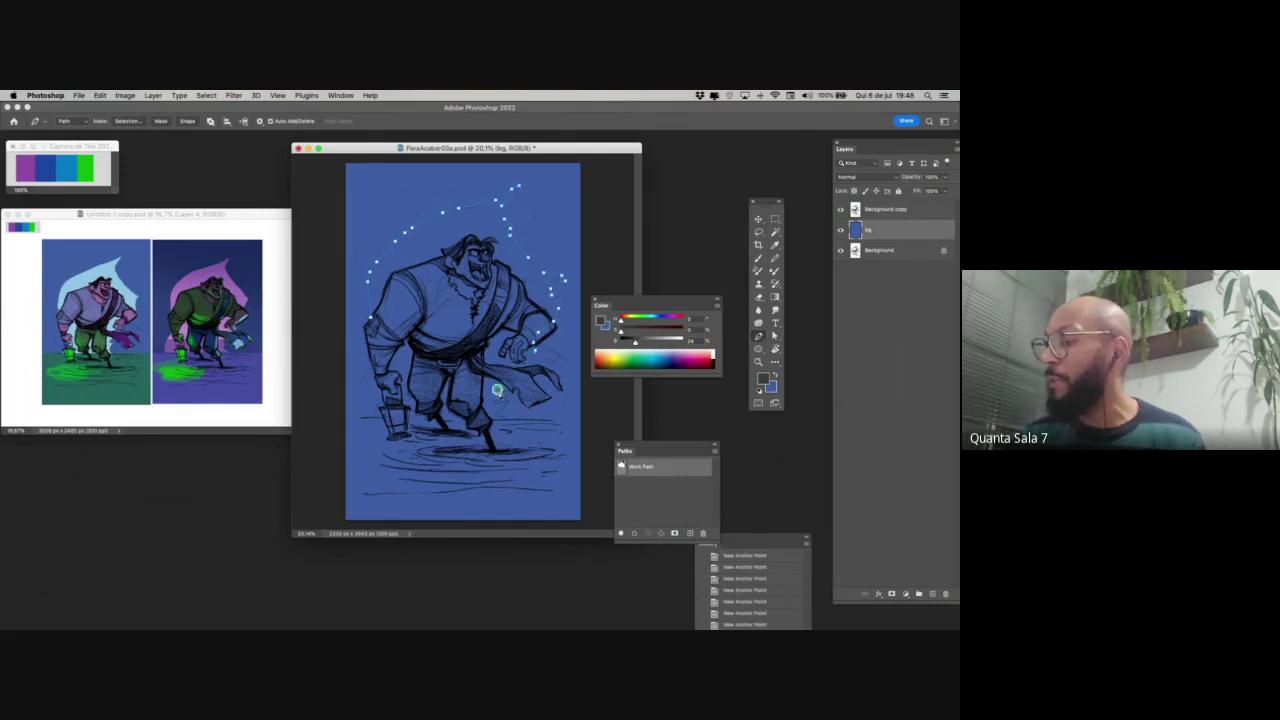
- Run the backdrop path down to the ground line, across behind the legs and bucket, and close it at its starting point
{"action": "left_click", "coordinate": [509, 419]}
{"action": "left_click", "coordinate": [497, 434]}
{"action": "left_click", "coordinate": [374, 423]}
{"action": "left_click", "coordinate": [383, 437]}
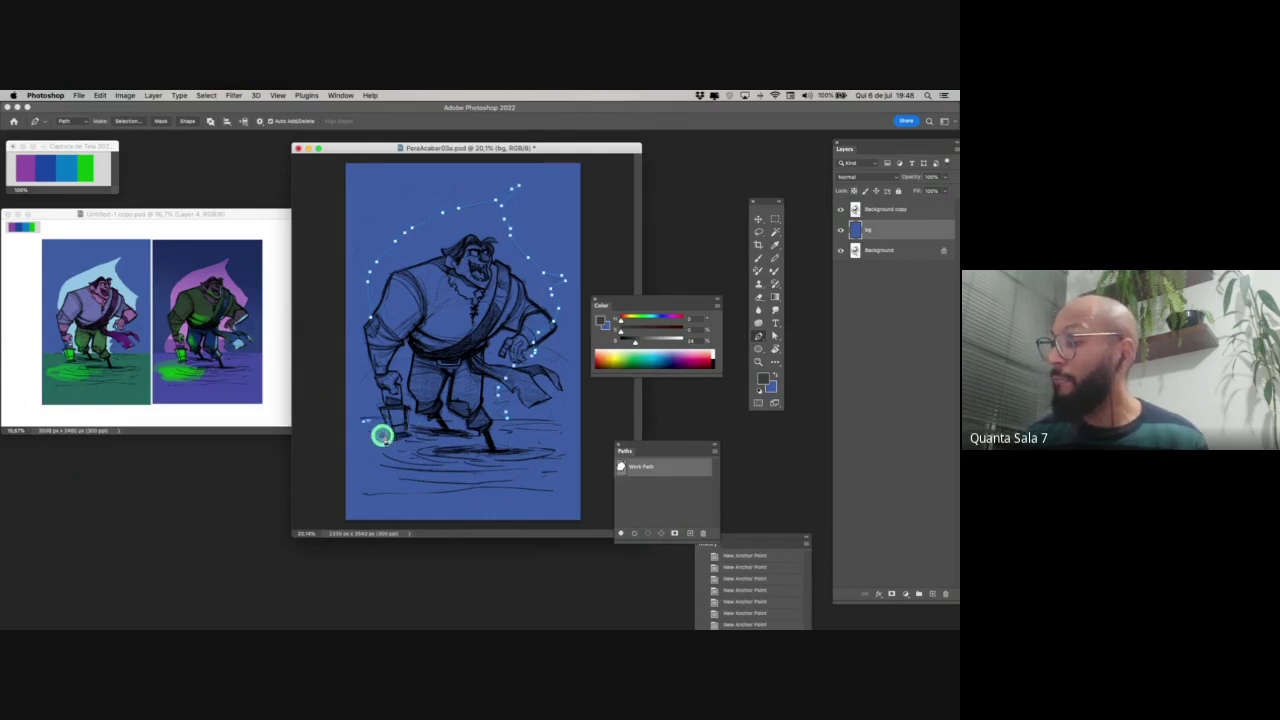
{"action": "left_click", "coordinate": [359, 392]}
{"action": "left_click", "coordinate": [370, 318]}
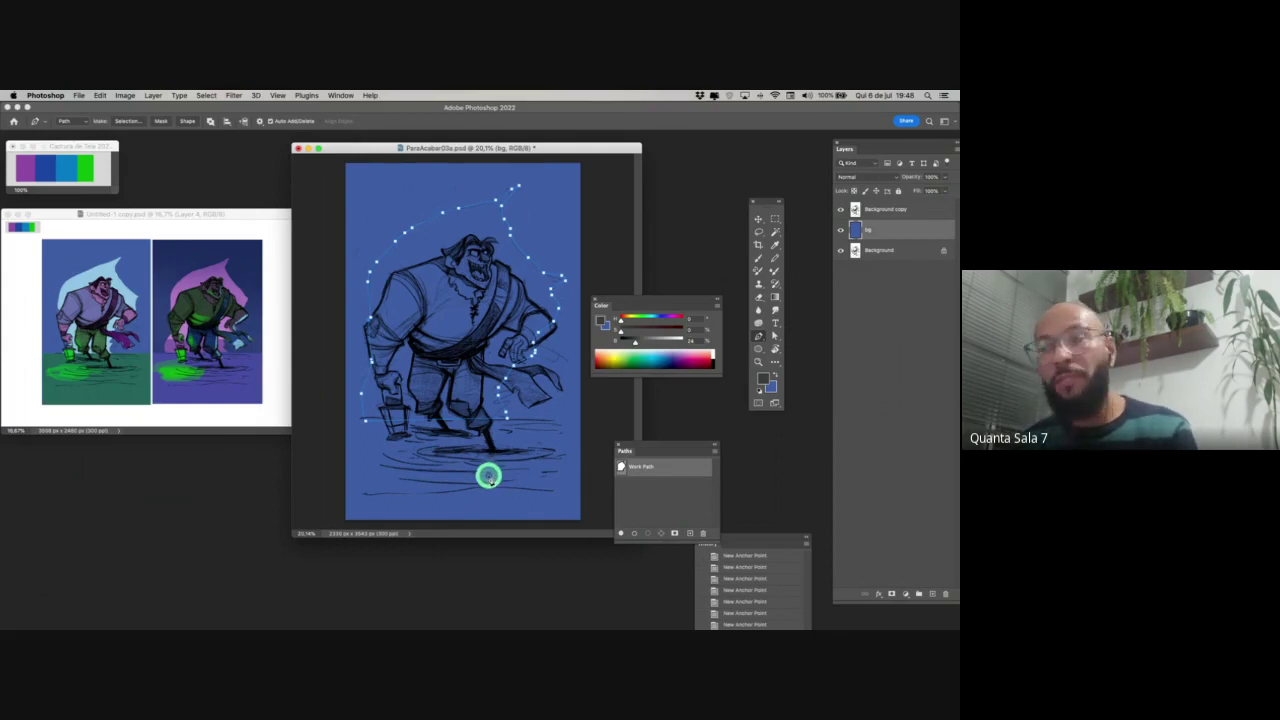
- Sample the light blue backdrop of the first color study and fill the path with it on the bg layer, then deselect the path
{"action": "key", "text": "b"}
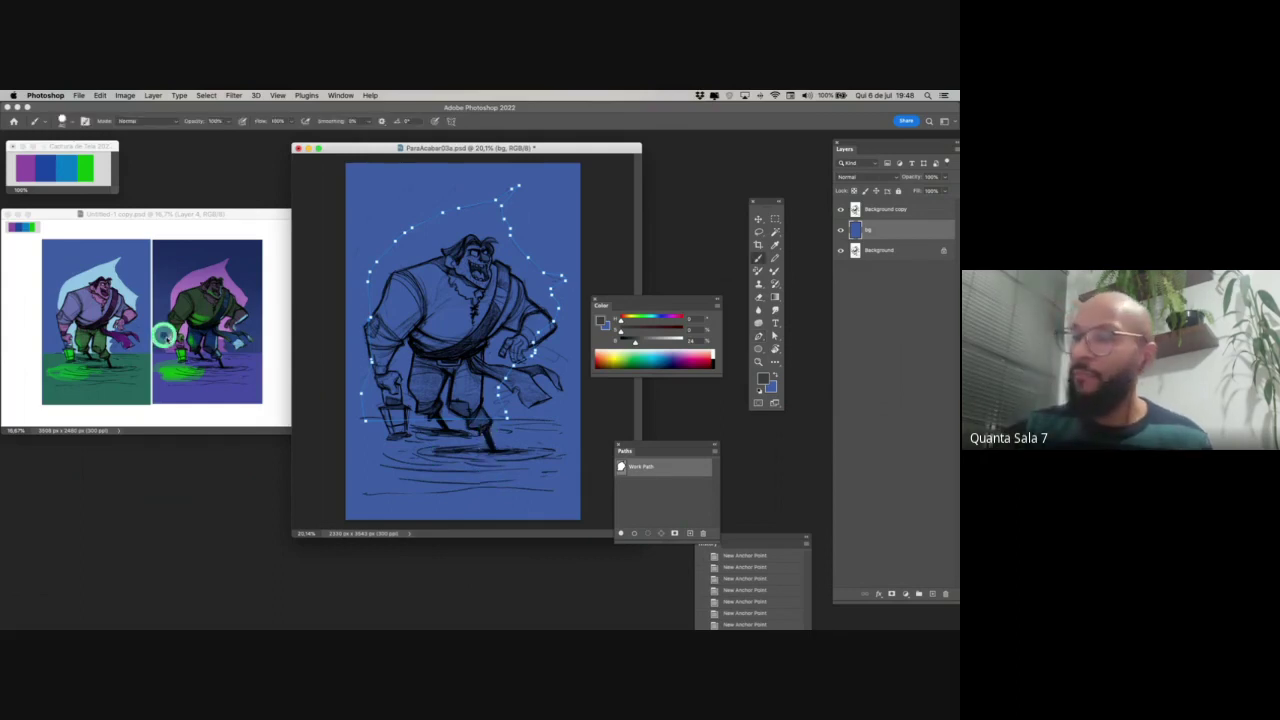
{"action": "left_click", "coordinate": [106, 264], "text": "alt"}
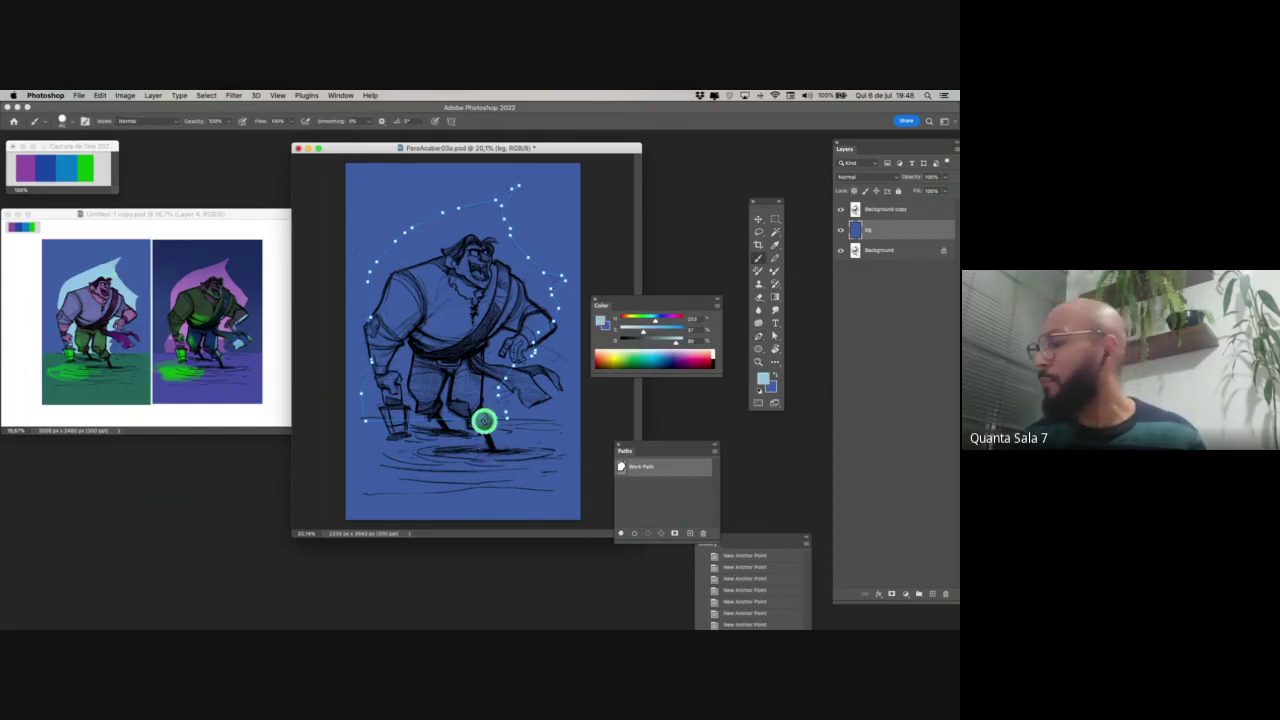
{"action": "left_click", "coordinate": [621, 533]}
{"action": "left_click", "coordinate": [645, 510]}
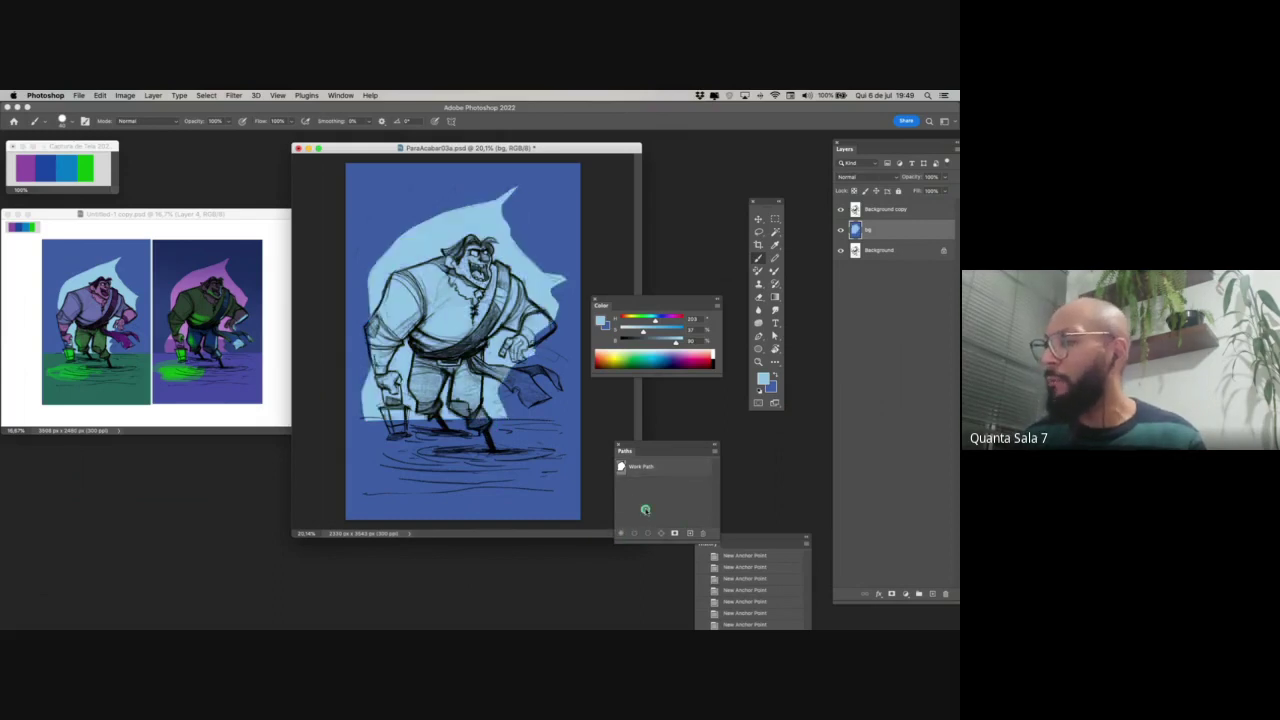
- Hide the Background copy line layer and examine the edges of the light blue shape up close
{"action": "key", "text": "z"}
{"action": "left_click", "coordinate": [840, 209]}
{"action": "left_click", "coordinate": [545, 190]}
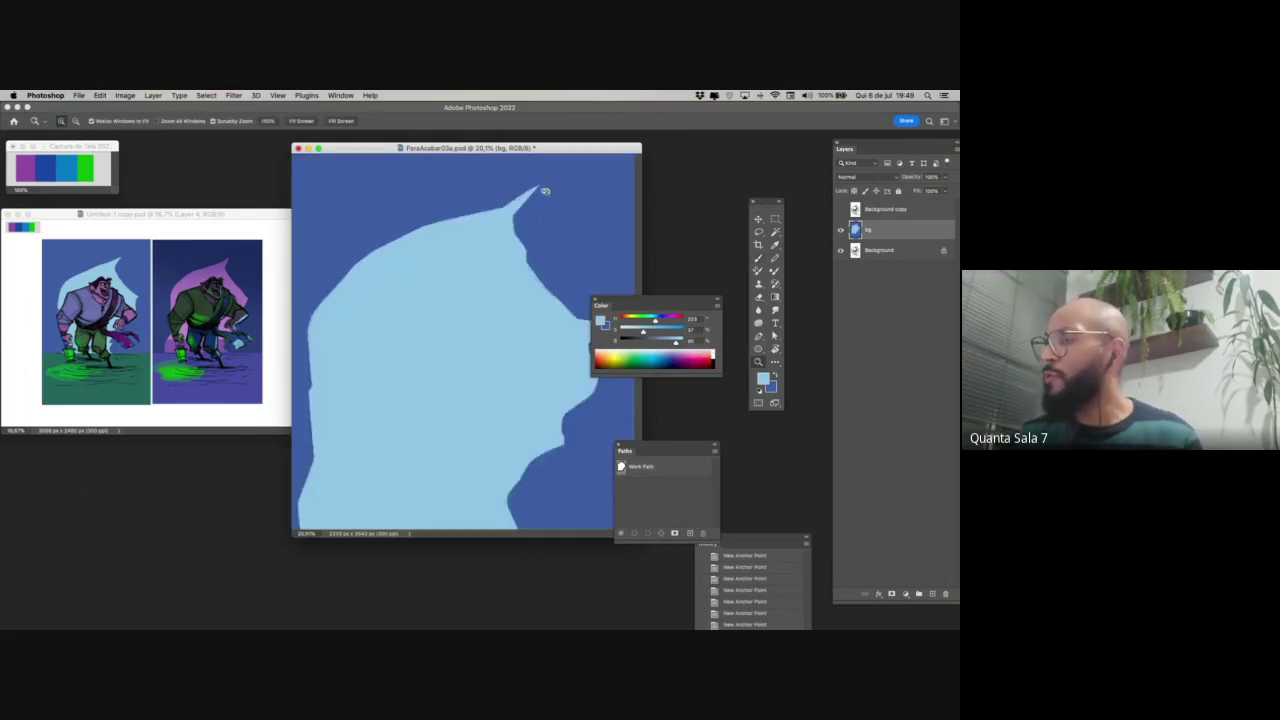
{"action": "left_click", "coordinate": [574, 206]}
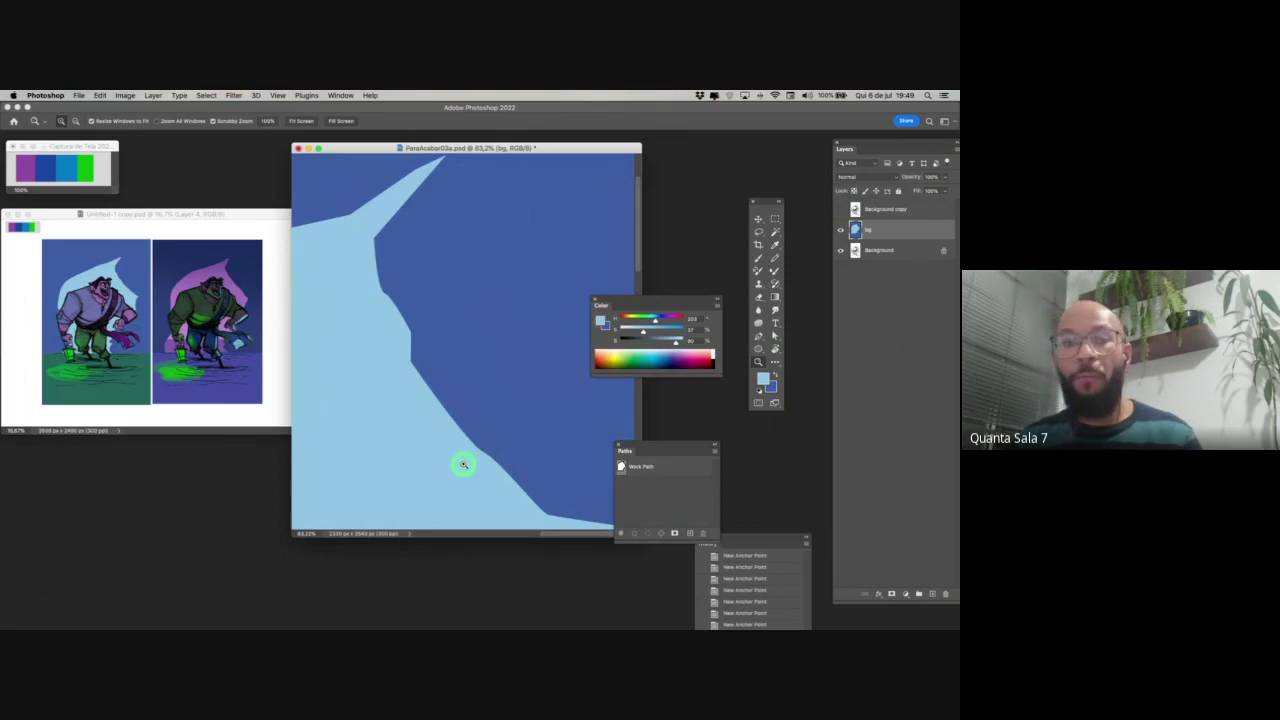
{"action": "scroll", "coordinate": [463, 464], "scroll_direction": "up", "scroll_amount": 3}
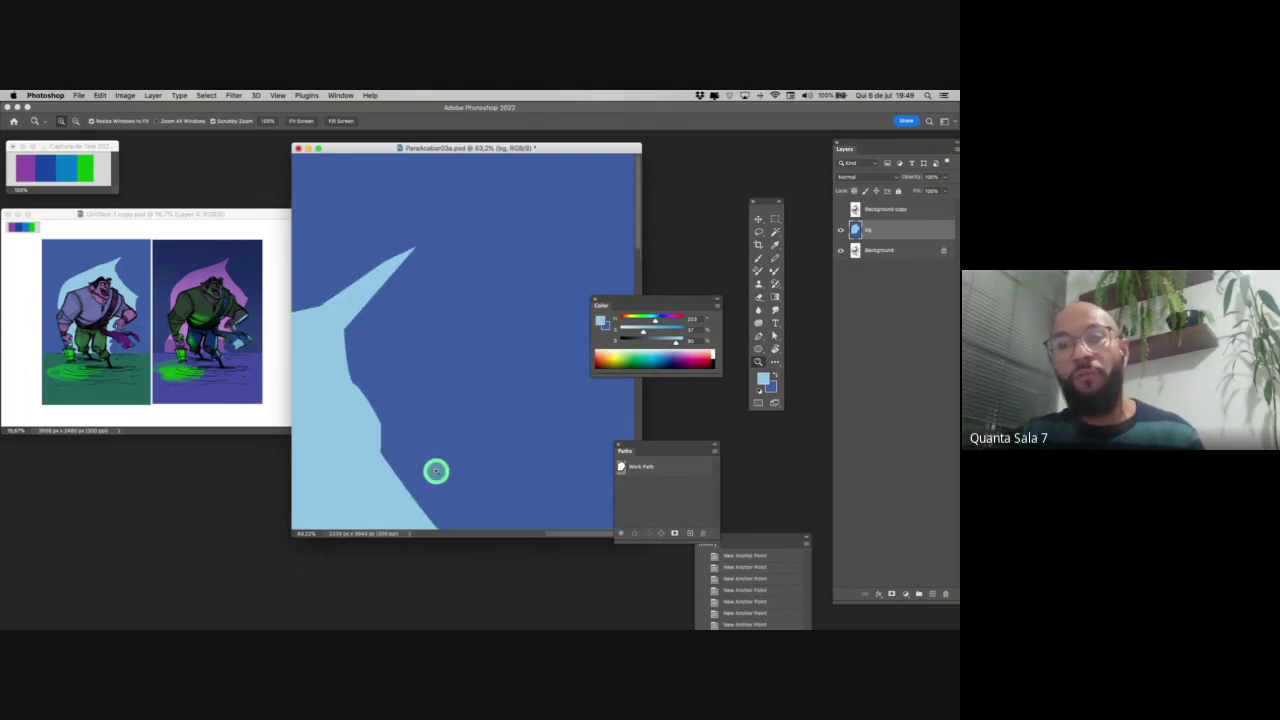
{"action": "left_click_drag", "start_coordinate": [472, 437], "coordinate": [506, 350]}
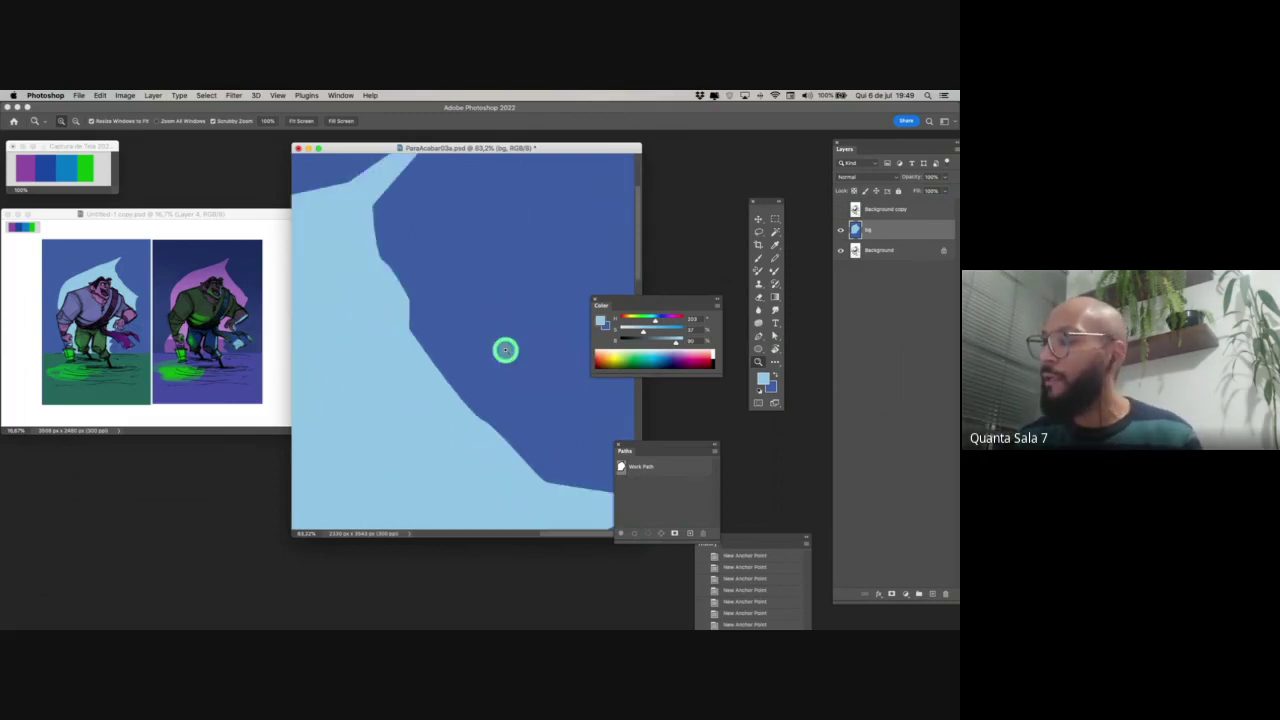
{"action": "left_click_drag", "start_coordinate": [500, 402], "coordinate": [529, 403]}
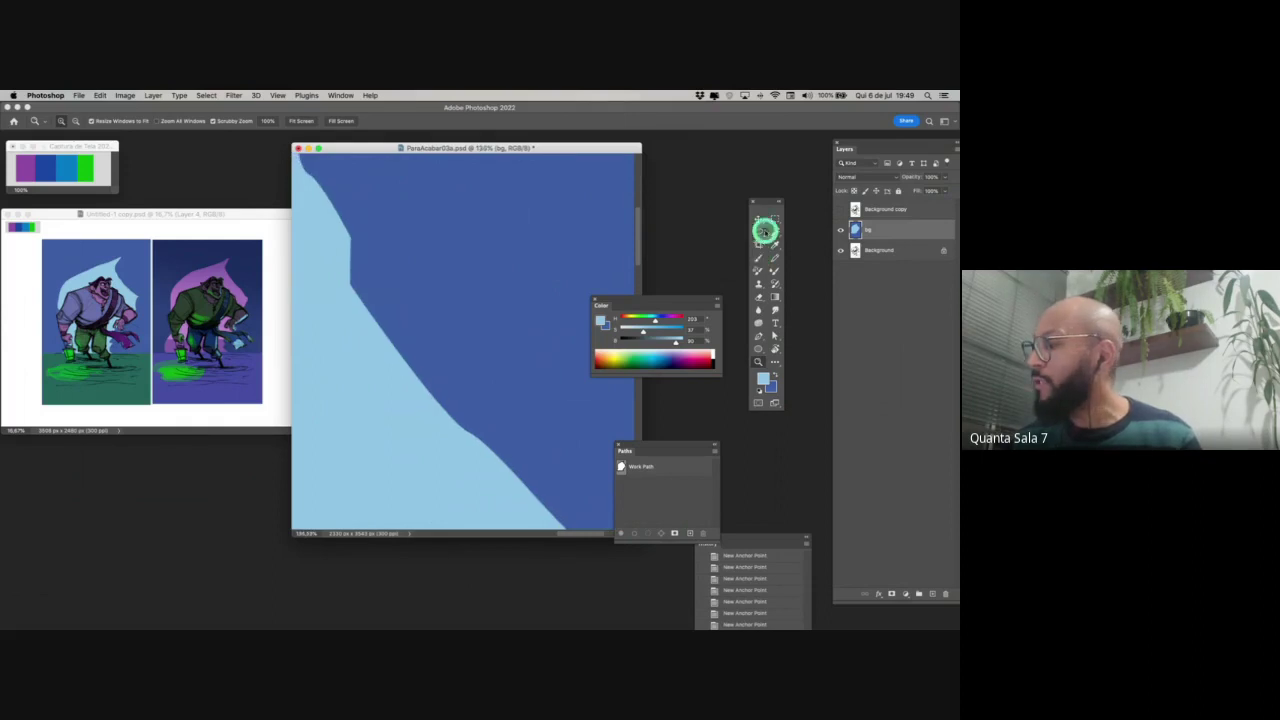
- Fill a test lasso shape with light blue on the dark blue area beside the backdrop, and undo it
{"action": "left_click", "coordinate": [758, 231]}
{"action": "left_click_drag", "start_coordinate": [445, 350], "coordinate": [500, 326]}
{"action": "key", "text": "alt+BackSpace"}
{"action": "key", "text": "ctrl+d"}
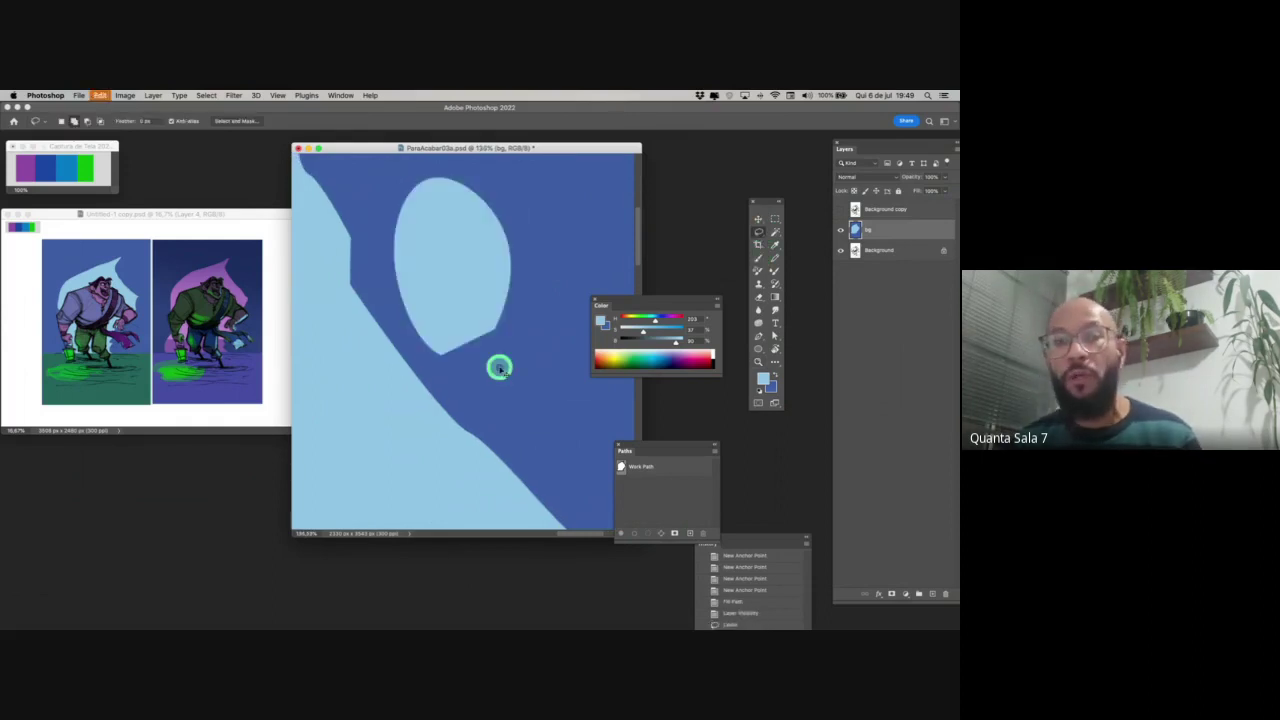
{"action": "key", "text": "ctrl+z"}
{"action": "key", "text": "ctrl+z"}
{"action": "key", "text": "ctrl+z"}
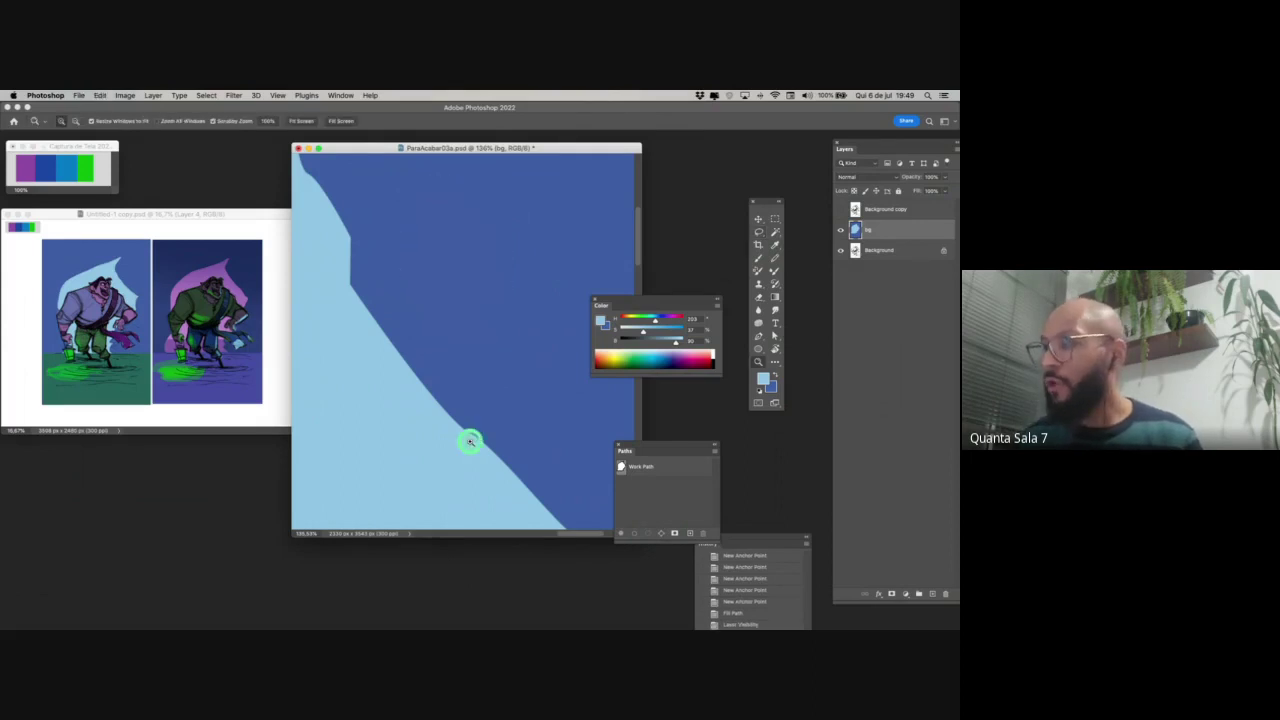
- Show the Background copy line layer again, lower its opacity to 47%, and save the file
{"action": "left_click_drag", "start_coordinate": [470, 442], "coordinate": [416, 455]}
{"action": "left_click_drag", "start_coordinate": [493, 461], "coordinate": [461, 468]}
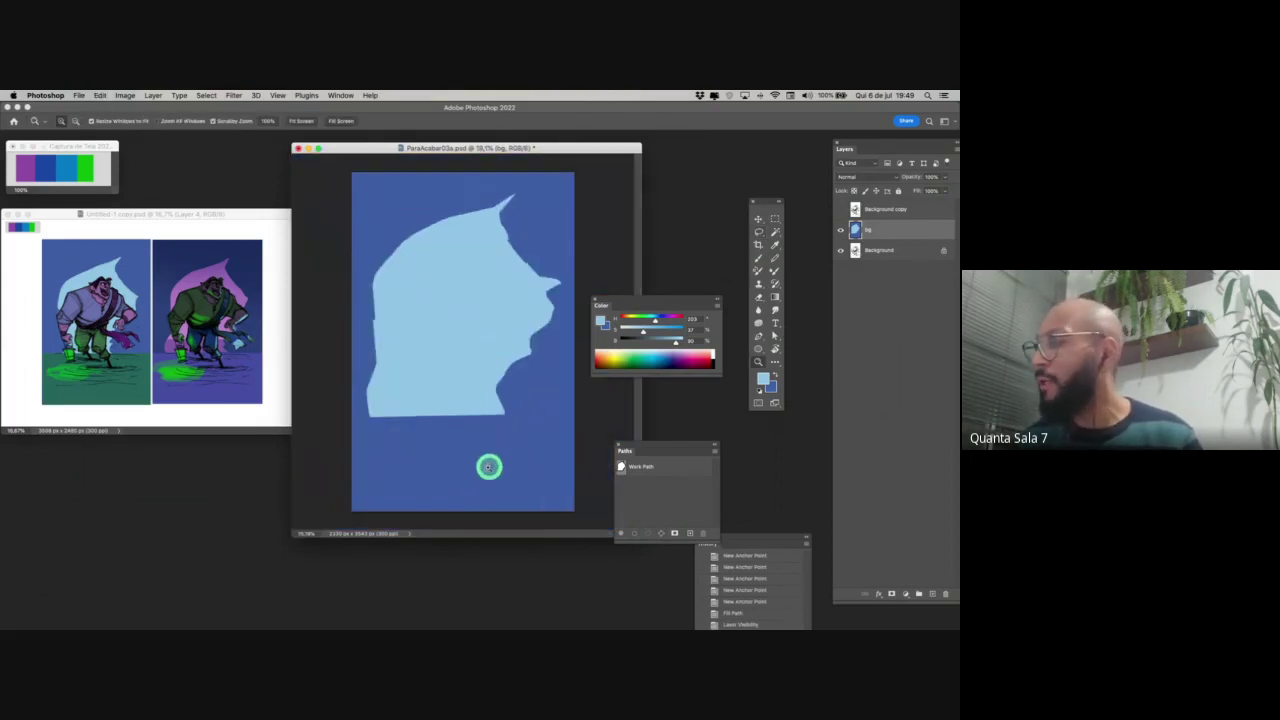
{"action": "left_click", "coordinate": [841, 209]}
{"action": "left_click", "coordinate": [874, 209]}
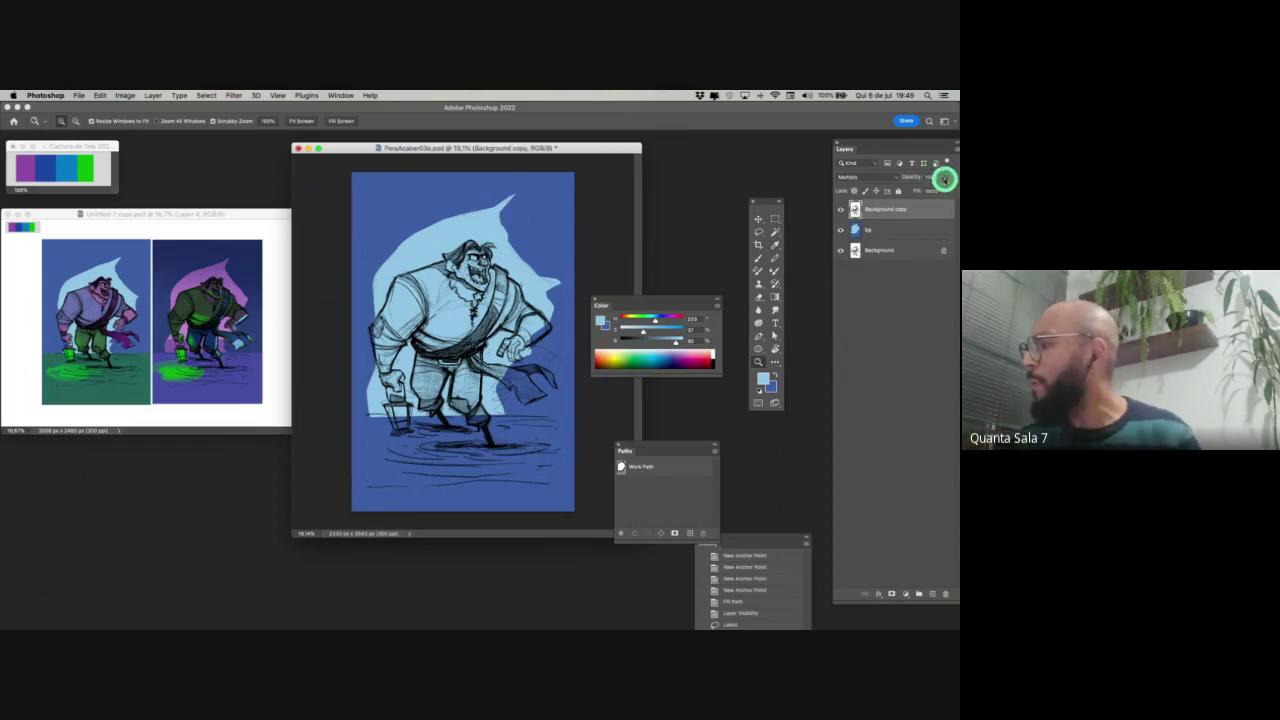
{"action": "left_click_drag", "start_coordinate": [924, 186], "coordinate": [908, 187]}
{"action": "key", "text": "super+s"}
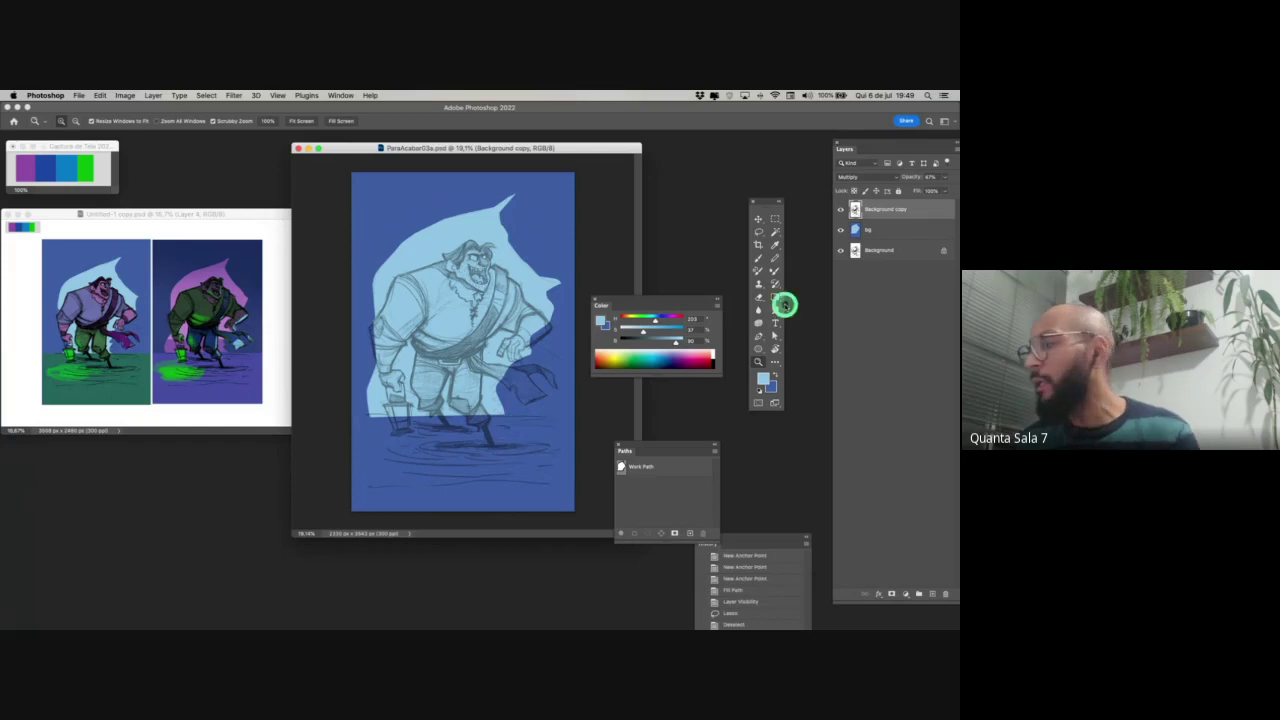
- On the bg layer, select the full-width ground area from the horizon line down to the canvas bottom with a rectangular marquee
{"action": "left_click", "coordinate": [880, 231]}
{"action": "left_click", "coordinate": [775, 219]}
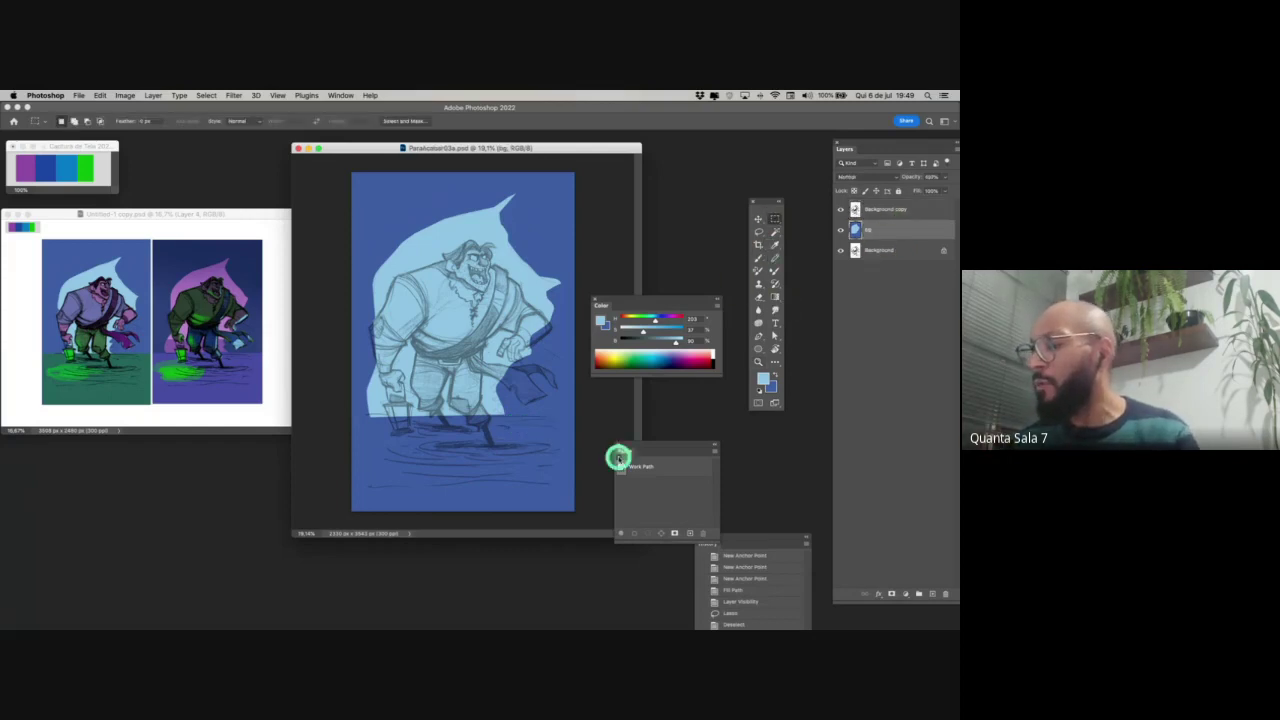
{"action": "left_click_drag", "start_coordinate": [358, 421], "coordinate": [504, 490]}
{"action": "left_click", "coordinate": [636, 313]}
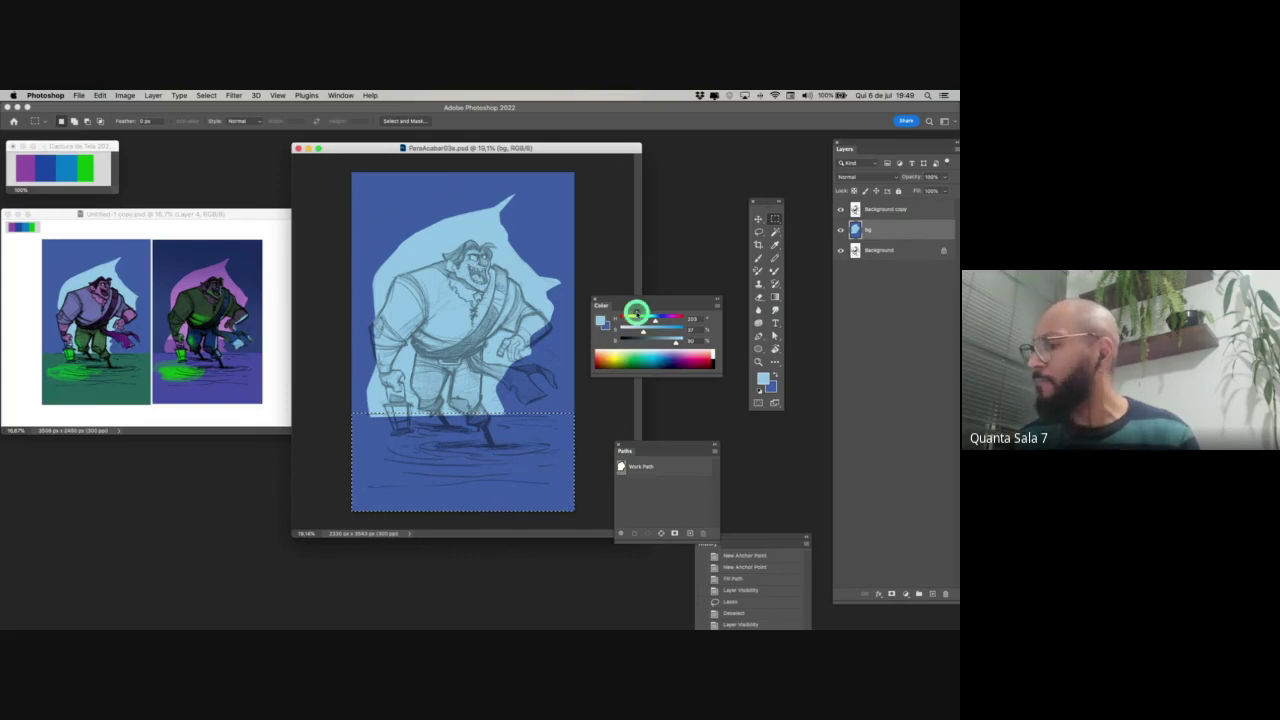
{"action": "left_click_drag", "start_coordinate": [309, 520], "coordinate": [630, 417]}
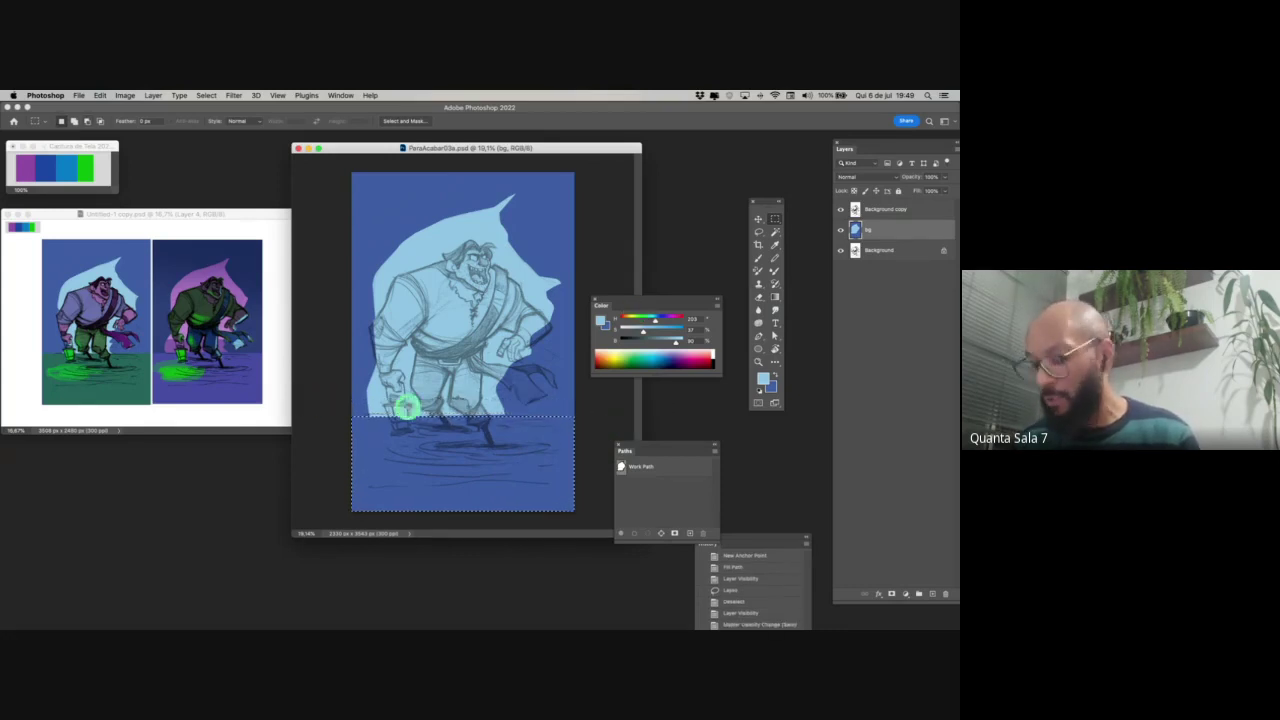
- Fill the selected ground area with the dark green sampled from the ground in the finished color study
{"action": "key", "text": "g"}
{"action": "left_click", "coordinate": [142, 386], "text": "alt"}
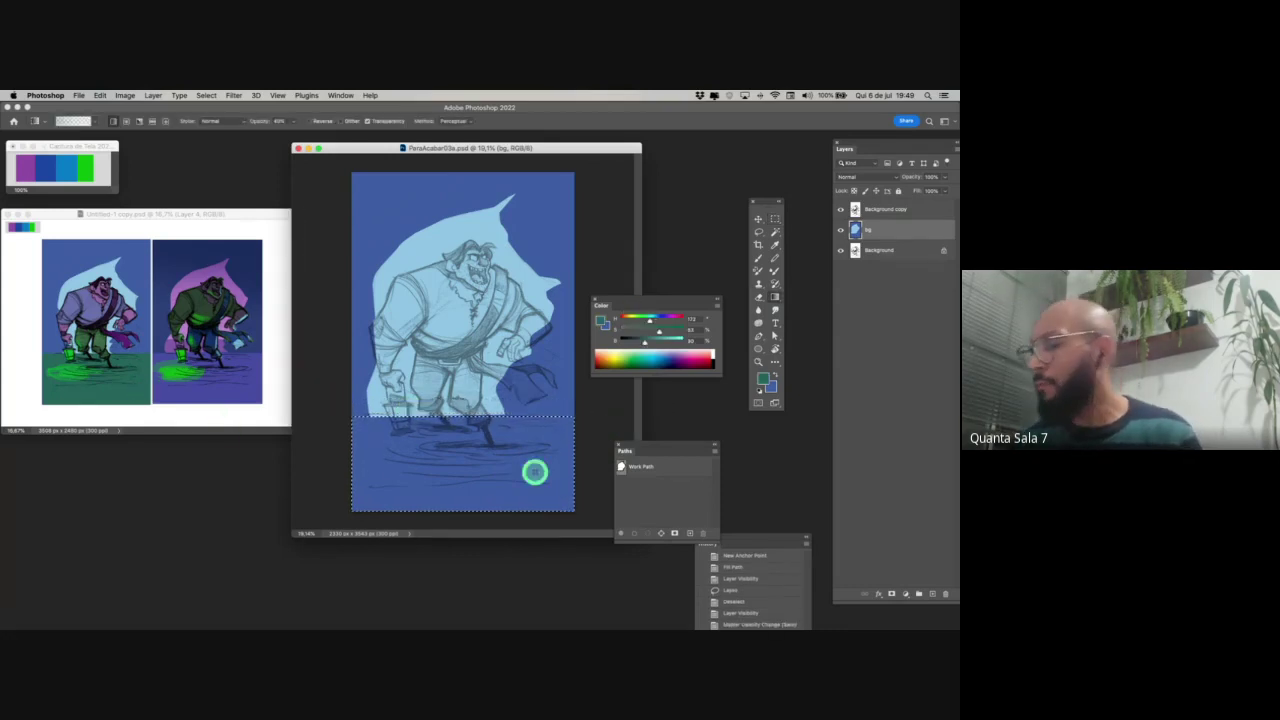
{"action": "left_click_drag", "start_coordinate": [529, 477], "coordinate": [520, 487]}
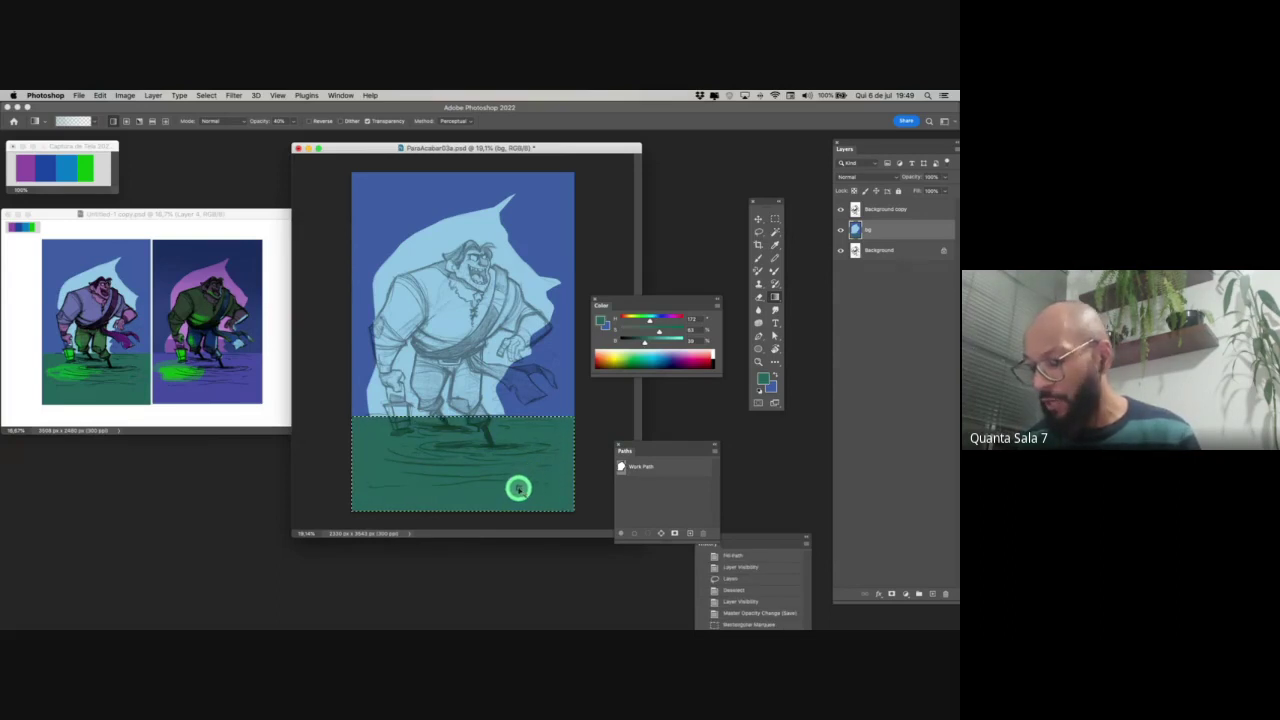
- Try a saturation of +17 on the green ground, and reselect the ground to refill it with the sampled dark green
{"action": "key", "text": "super+u"}
{"action": "left_click_drag", "start_coordinate": [734, 454], "coordinate": [739, 456]}
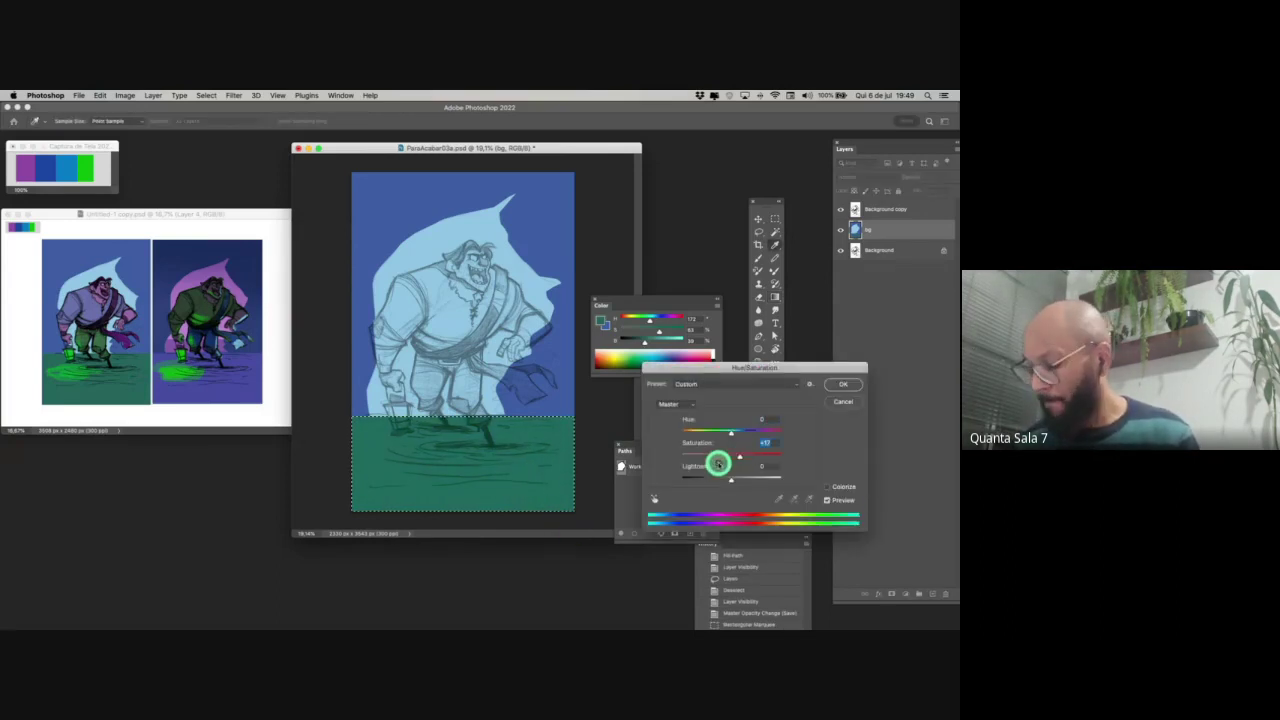
{"action": "key", "text": "Return"}
{"action": "key", "text": "super+d"}
{"action": "key", "text": "m"}
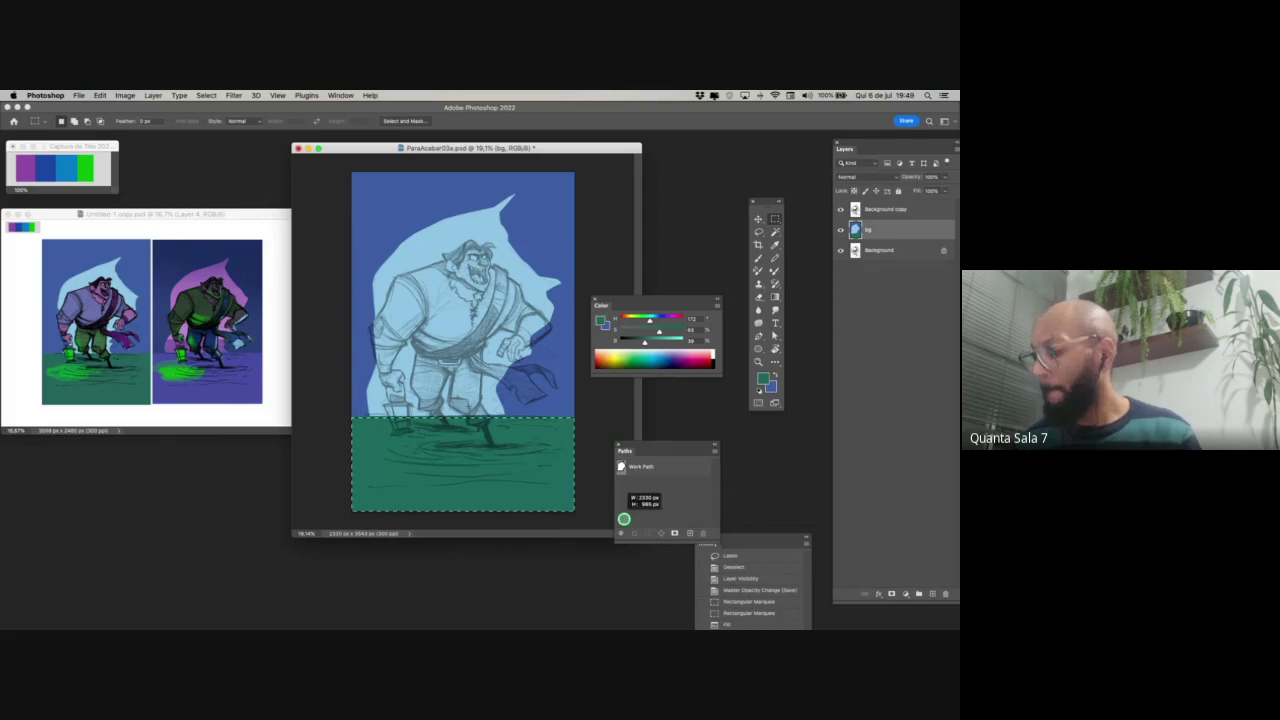
- Select the light blue shape with the Magic Wand and trim the selection to the low strip just above the horizon
{"action": "key", "text": "w"}
{"action": "left_click", "coordinate": [474, 412]}
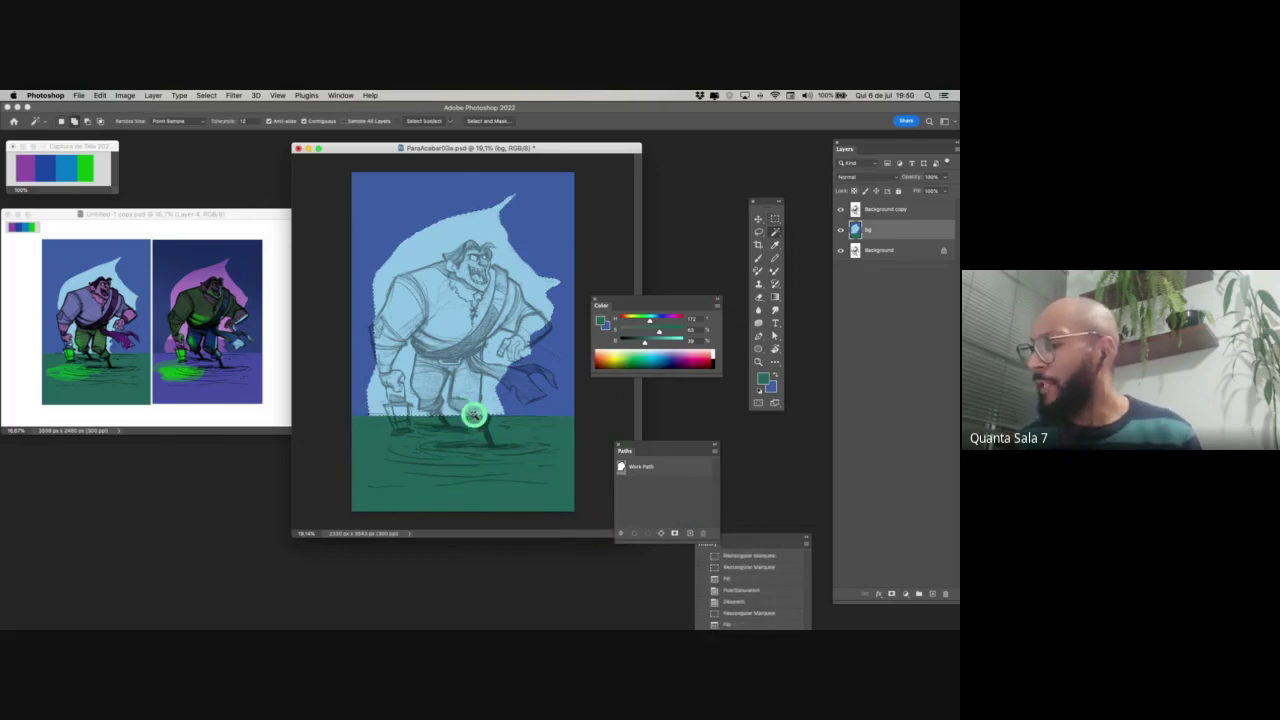
{"action": "key", "text": "m"}
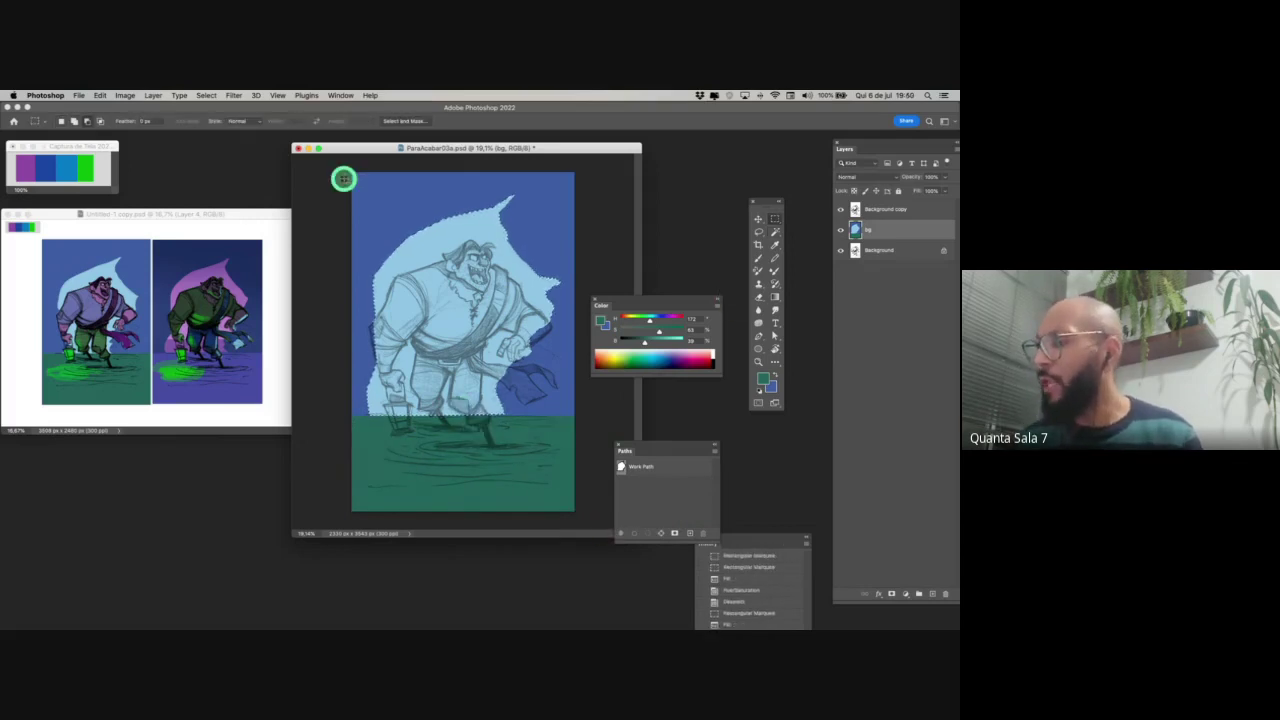
{"action": "left_click_drag", "start_coordinate": [343, 179], "coordinate": [606, 388]}
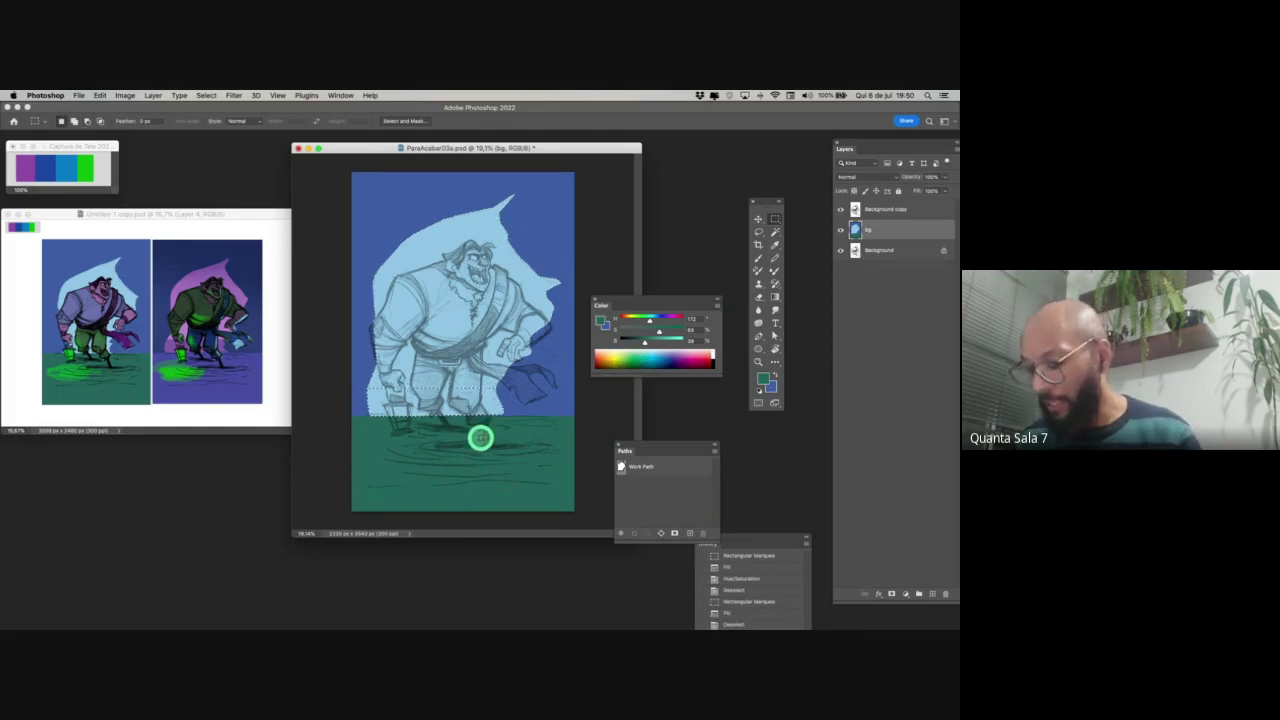
- Fill the selected strip above the horizon with a brighter version of the sampled green, deselect it, and save the file
{"action": "key", "text": "b"}
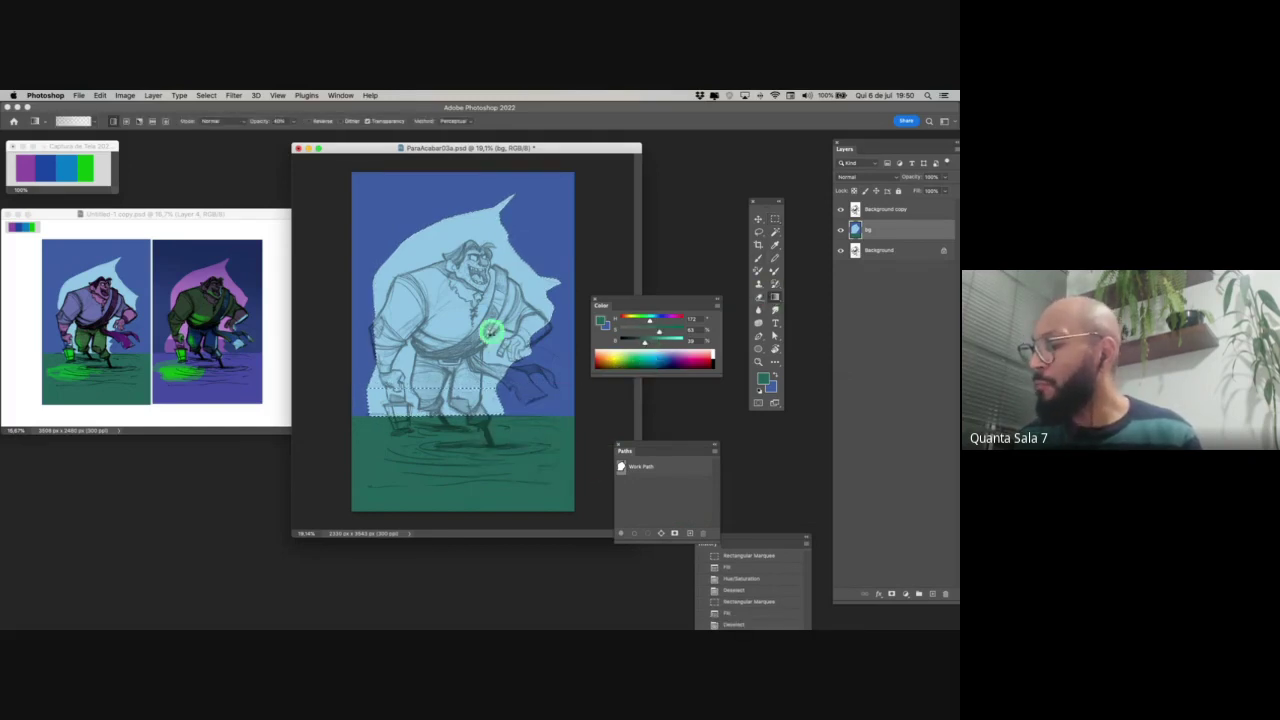
{"action": "left_click_drag", "start_coordinate": [500, 418], "coordinate": [502, 378]}
{"action": "left_click", "coordinate": [663, 342]}
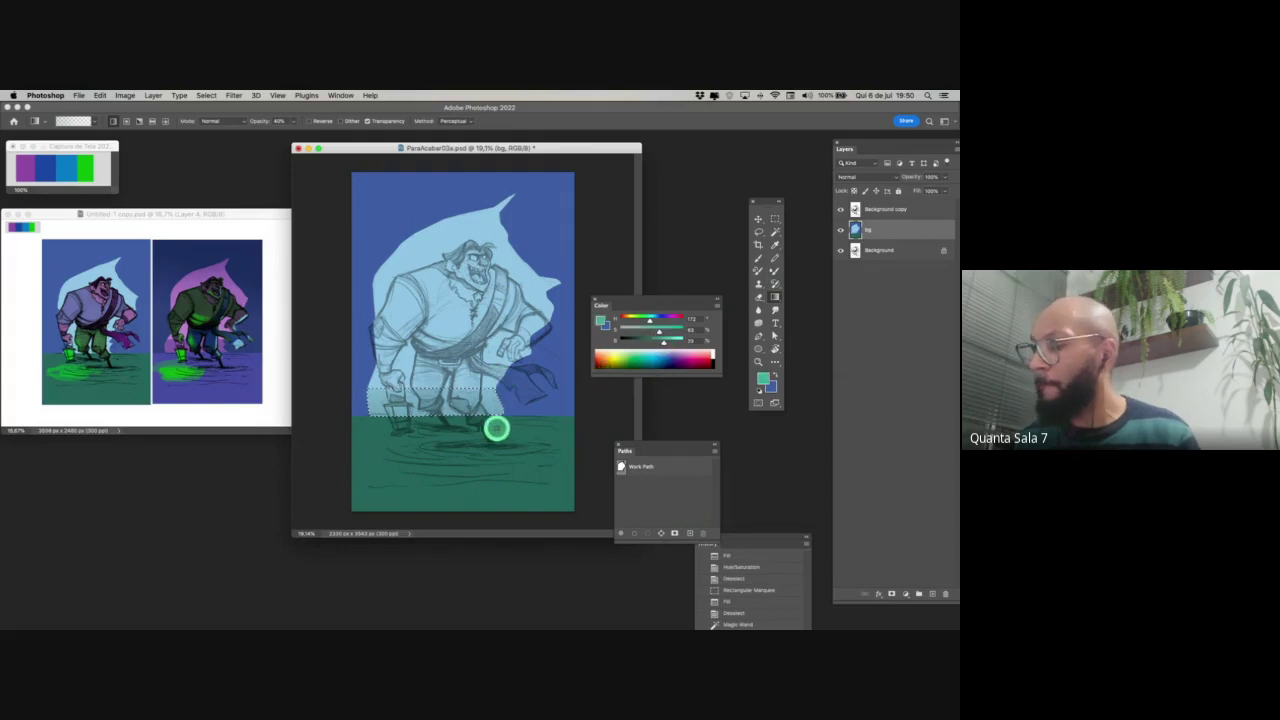
{"action": "key", "text": "alt+BackSpace"}
{"action": "key", "text": "super+d"}
{"action": "mouse_move", "coordinate": [517, 457]}
{"action": "left_mouse_down"}
{"action": "mouse_move", "coordinate": [500, 431]}
{"action": "mouse_move", "coordinate": [495, 448]}
{"action": "left_mouse_up"}
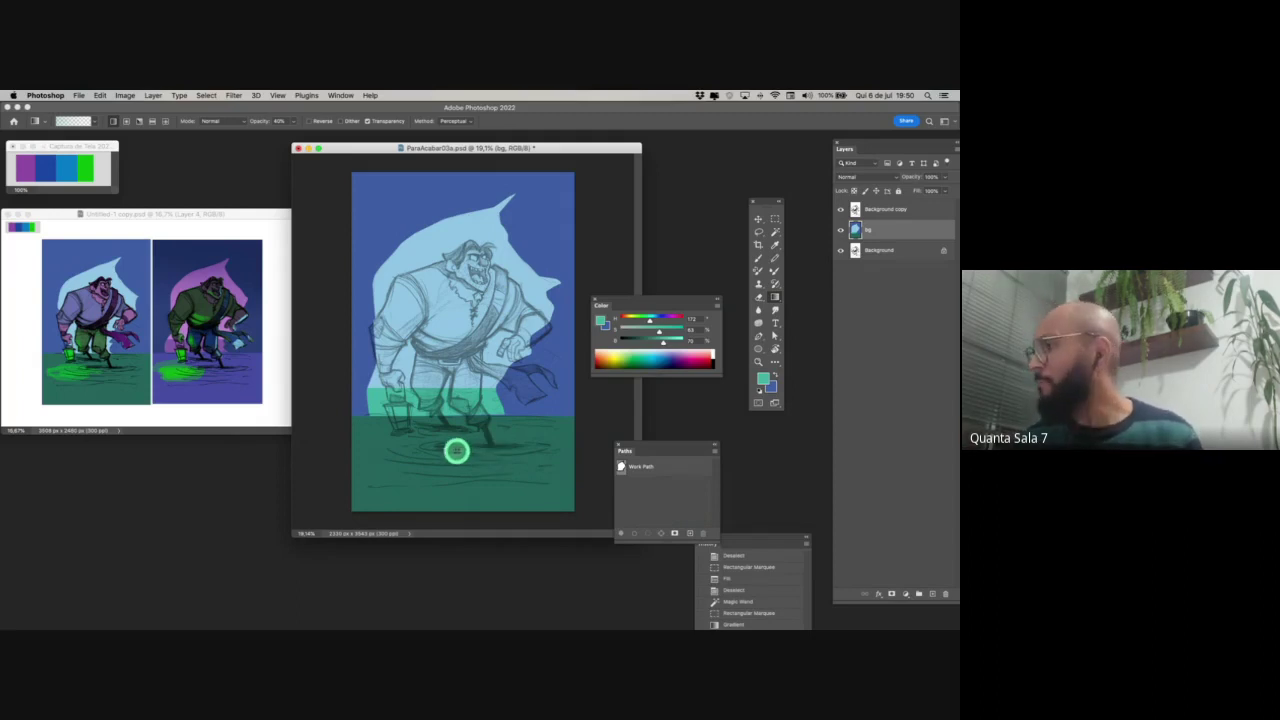
{"action": "key", "text": "super+s"}
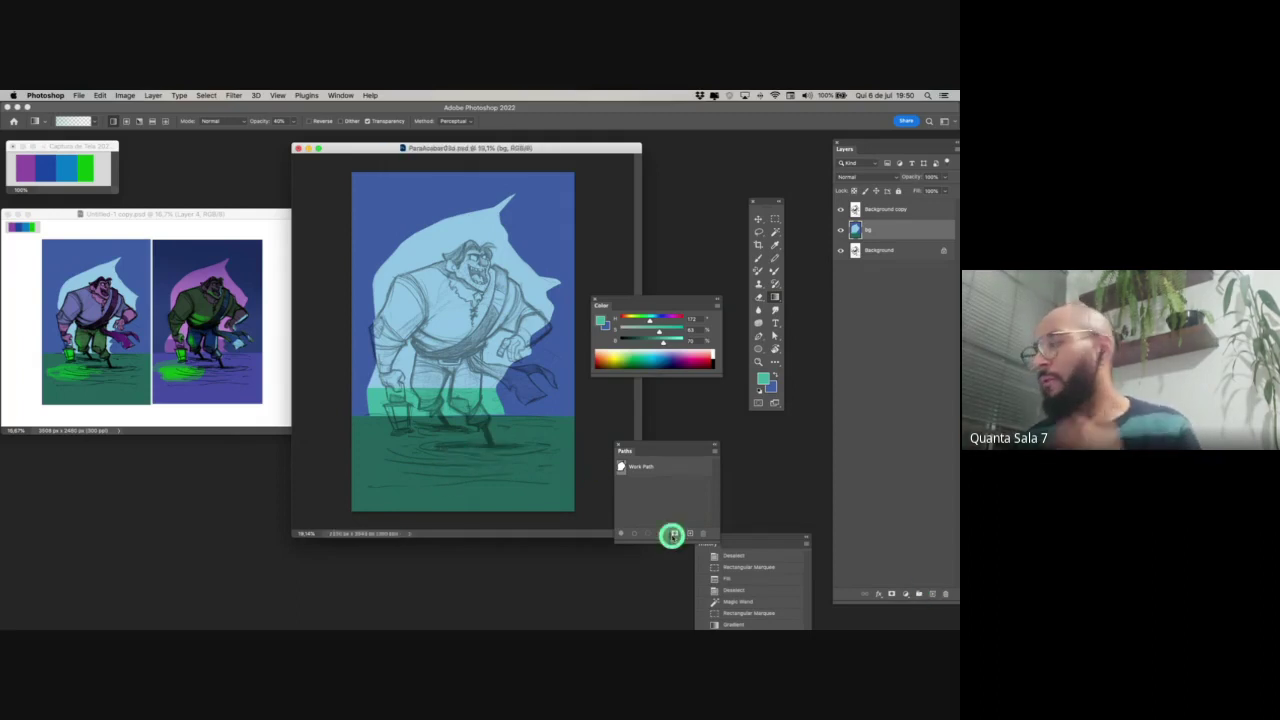
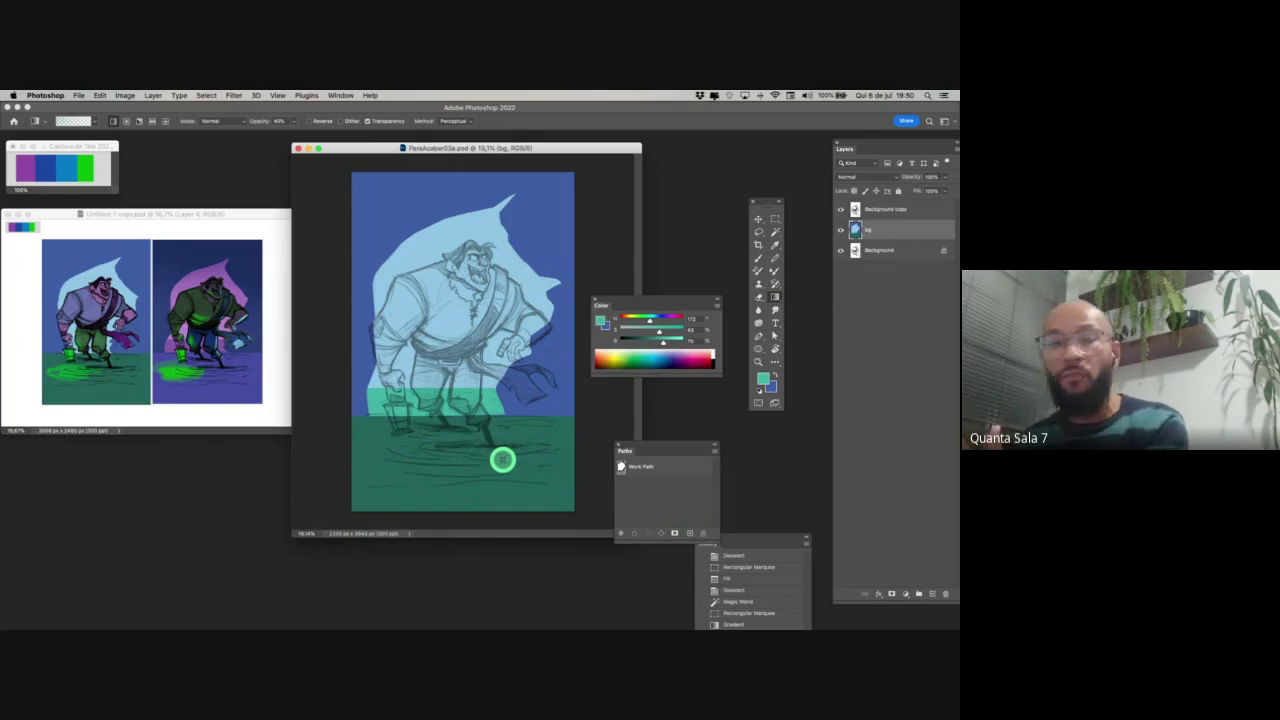
- Add a new layer above bg and name it Char
{"action": "left_click", "coordinate": [932, 593]}
{"action": "double_click", "coordinate": [876, 230]}
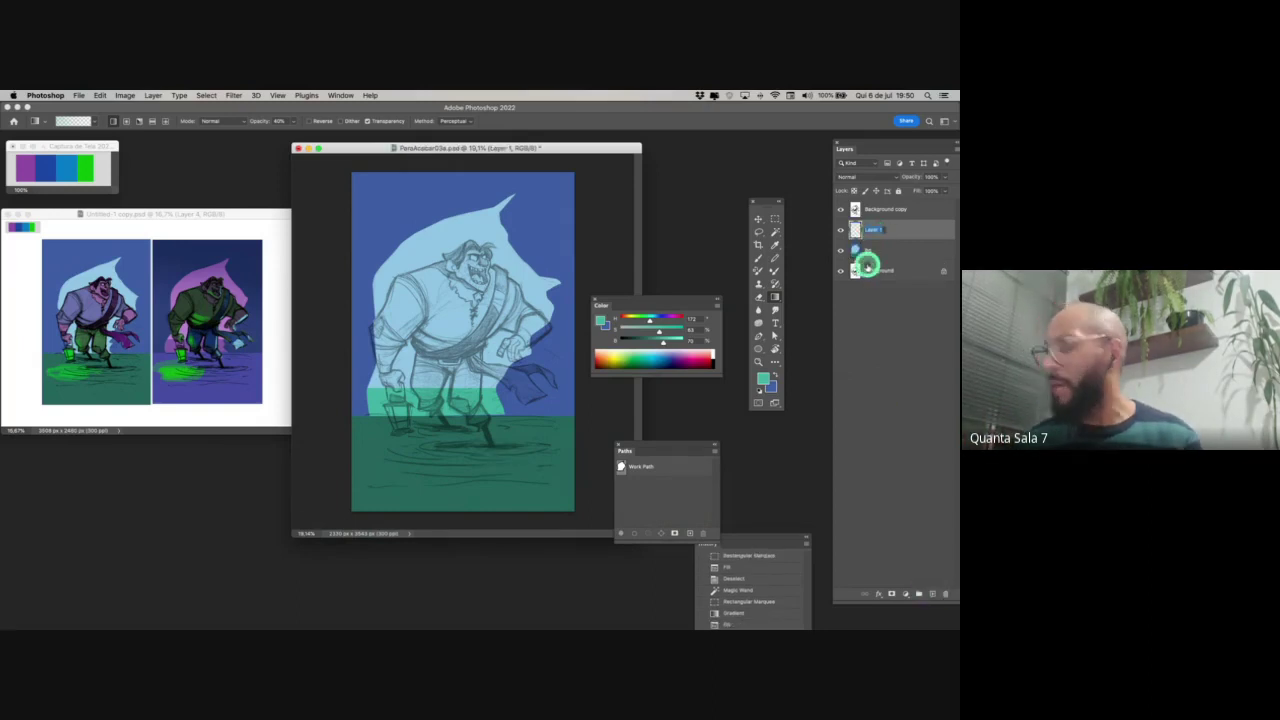
{"action": "type", "text": "c"}
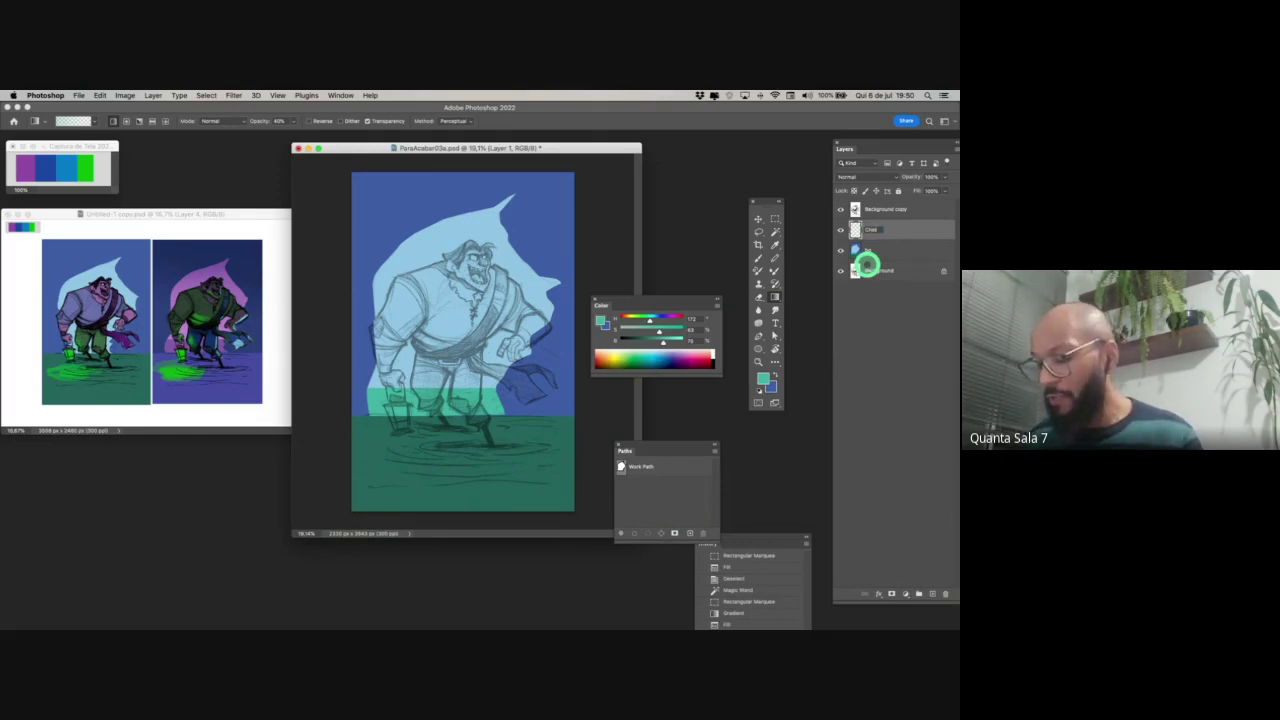
{"action": "left_click", "coordinate": [867, 265]}
- Sample the muted purple from the finished color study as the foreground color for the character
{"action": "key", "text": "z"}
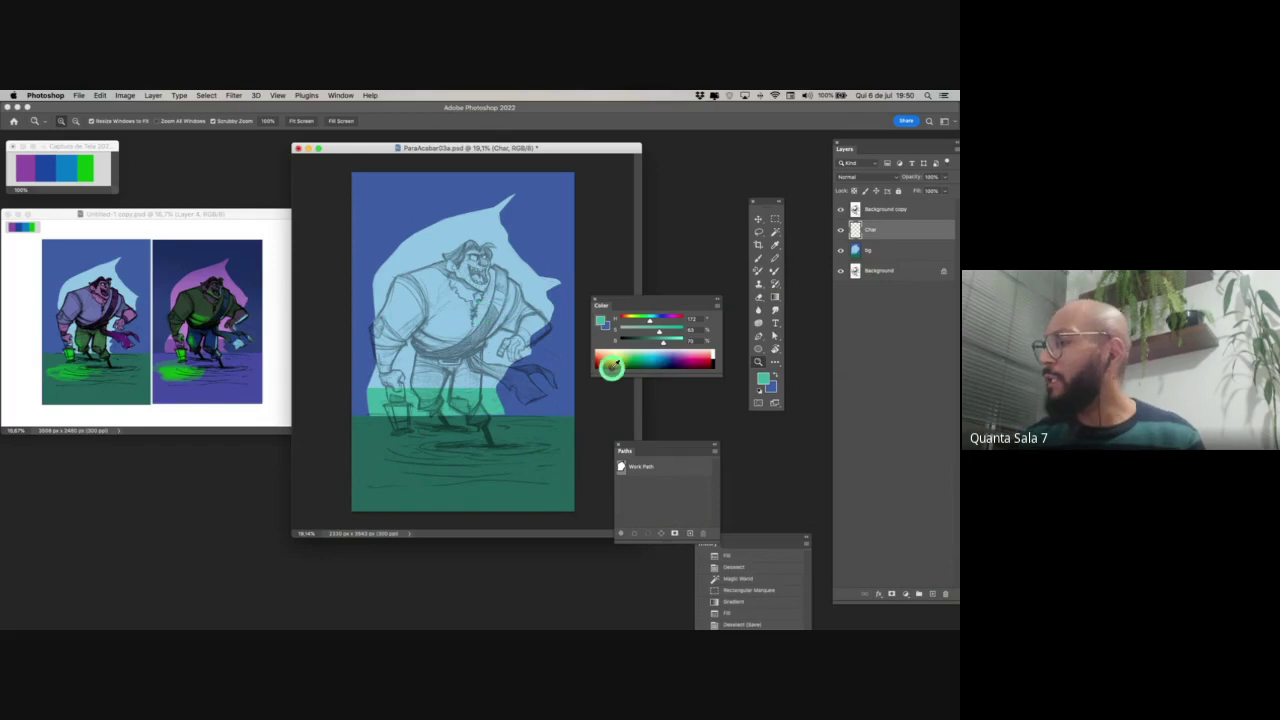
{"action": "left_click_drag", "start_coordinate": [451, 313], "coordinate": [449, 351]}
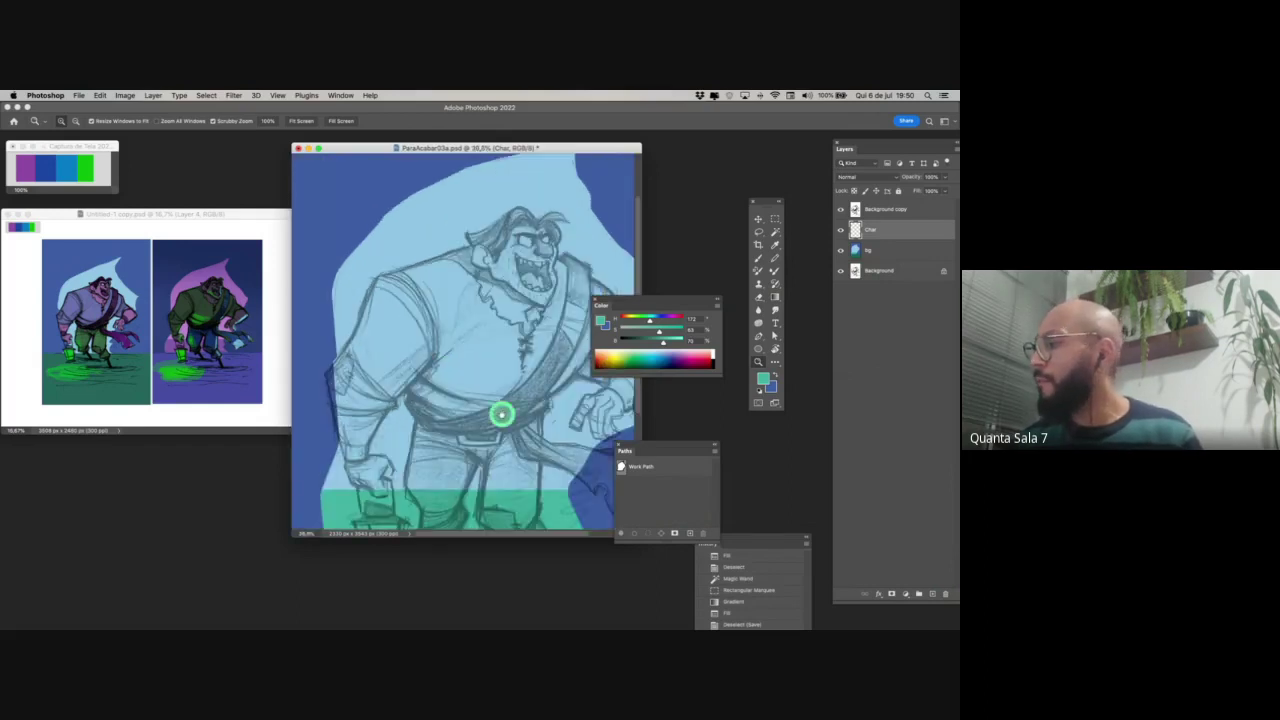
{"action": "left_click_drag", "start_coordinate": [503, 414], "coordinate": [152, 380]}
{"action": "left_click", "coordinate": [771, 246]}
{"action": "left_click", "coordinate": [609, 456]}
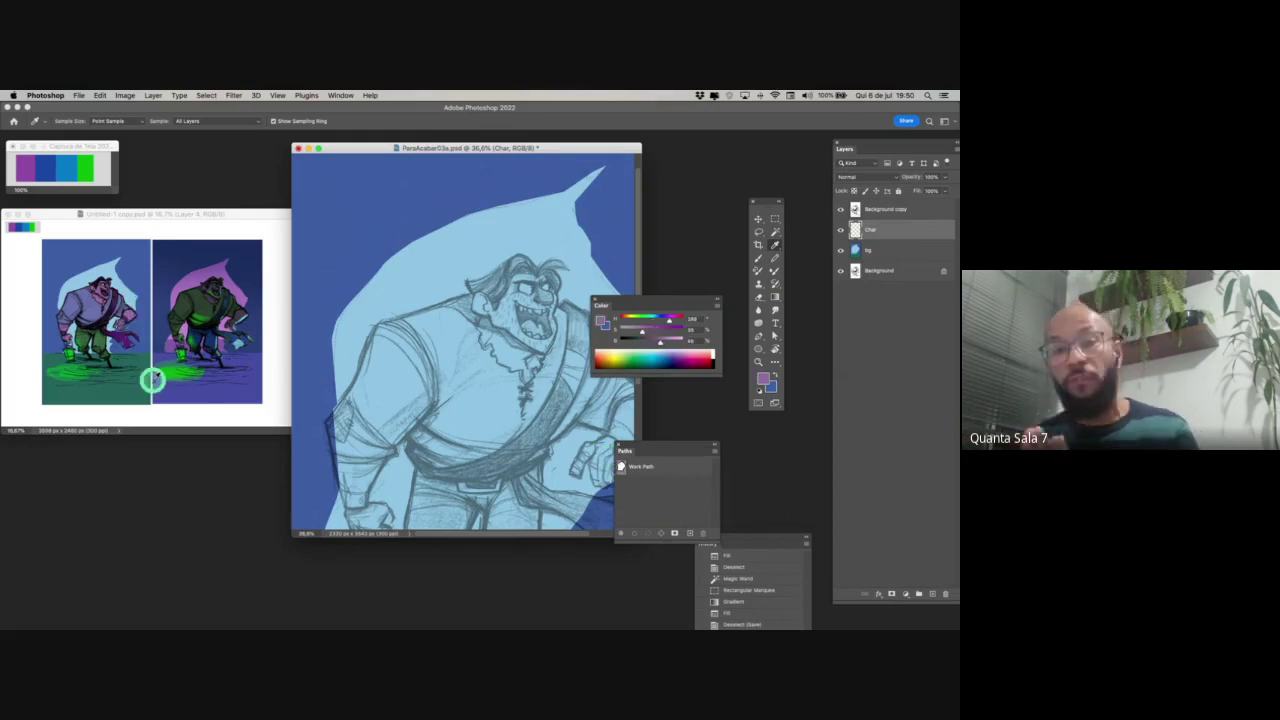
- Show the canvas in full screen mode and move the tool palette clear of the character for Pen work
{"action": "key", "text": "p"}
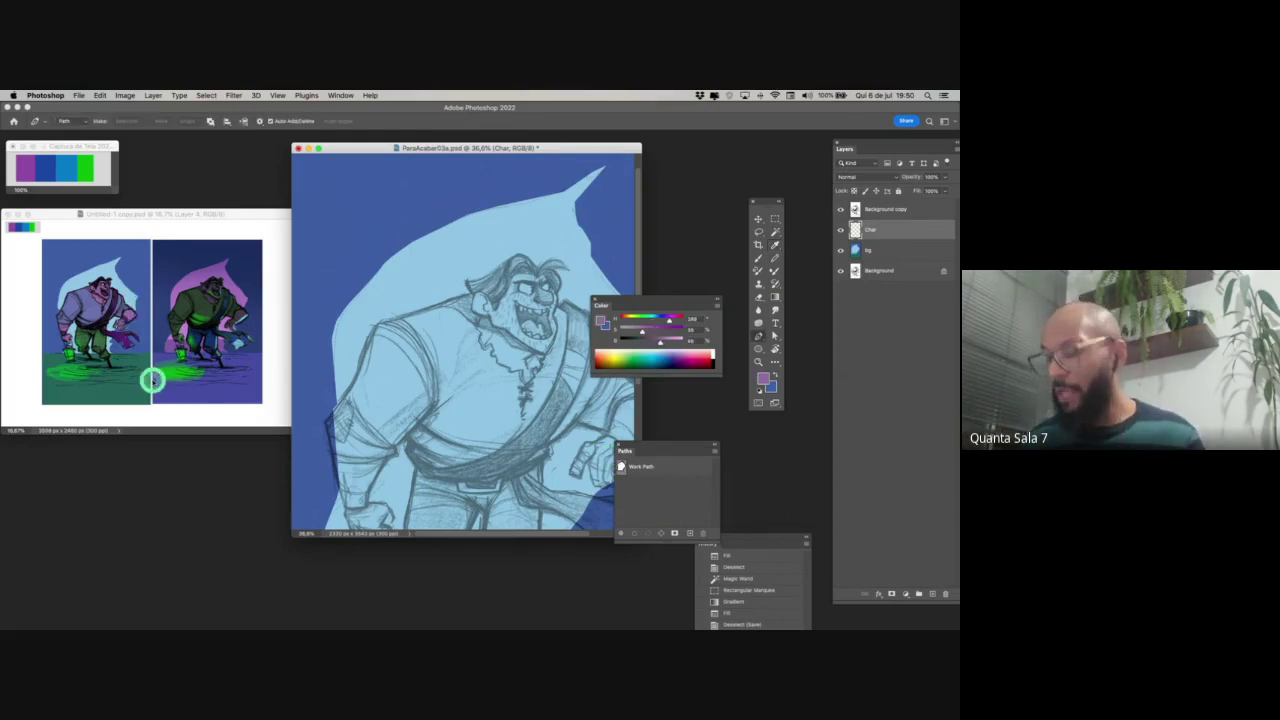
{"action": "key", "text": "f"}
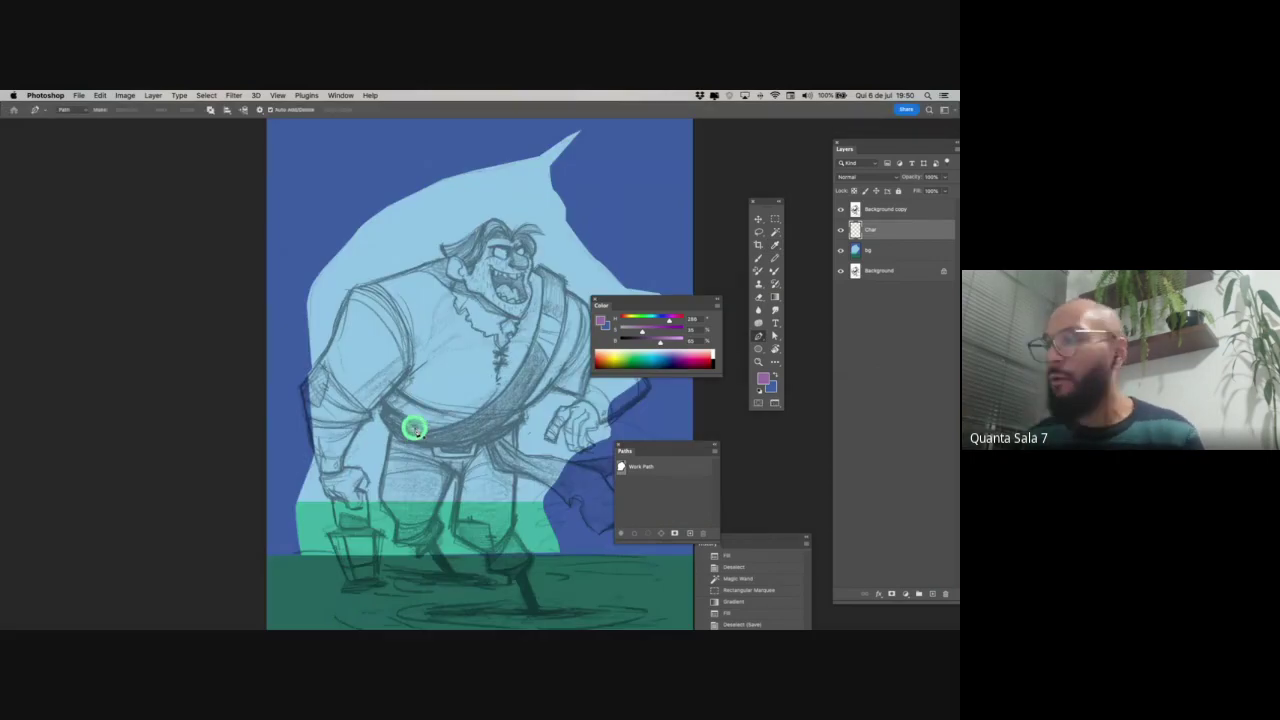
{"action": "left_click_drag", "start_coordinate": [478, 473], "coordinate": [326, 474]}
{"action": "key", "text": "z"}
{"action": "left_click_drag", "start_coordinate": [164, 378], "coordinate": [200, 371]}
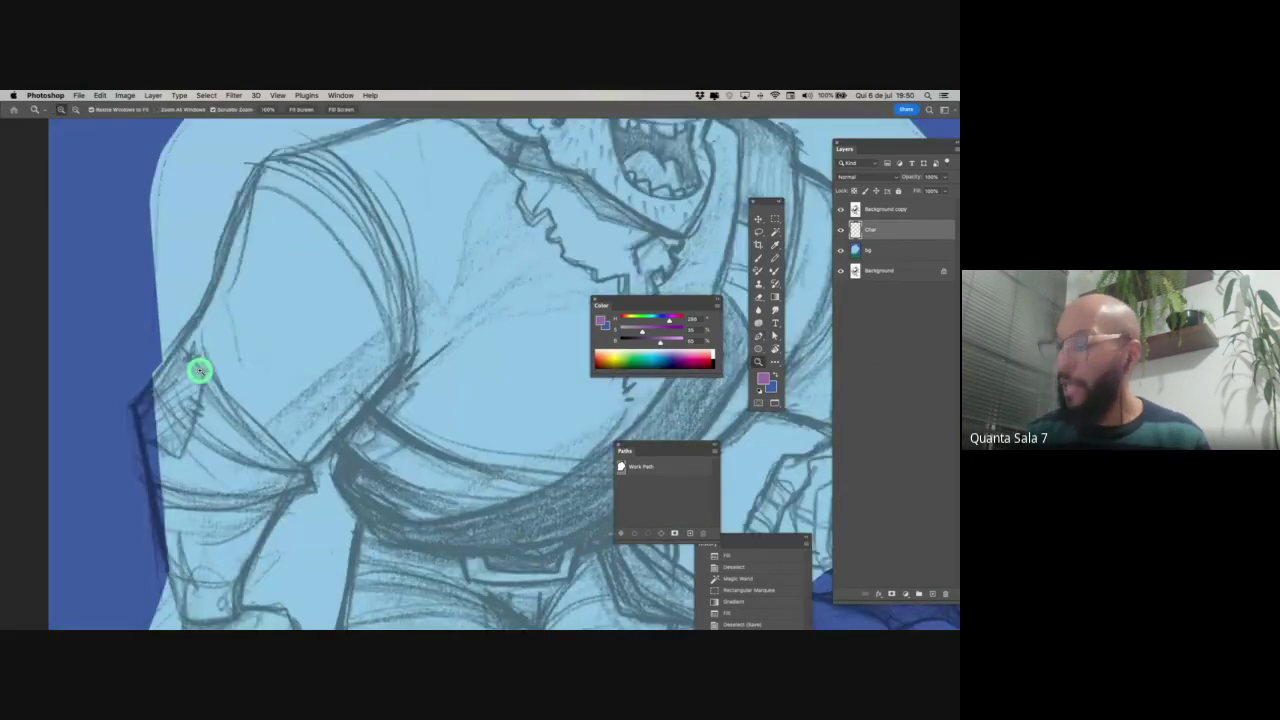
{"action": "key", "text": "p"}
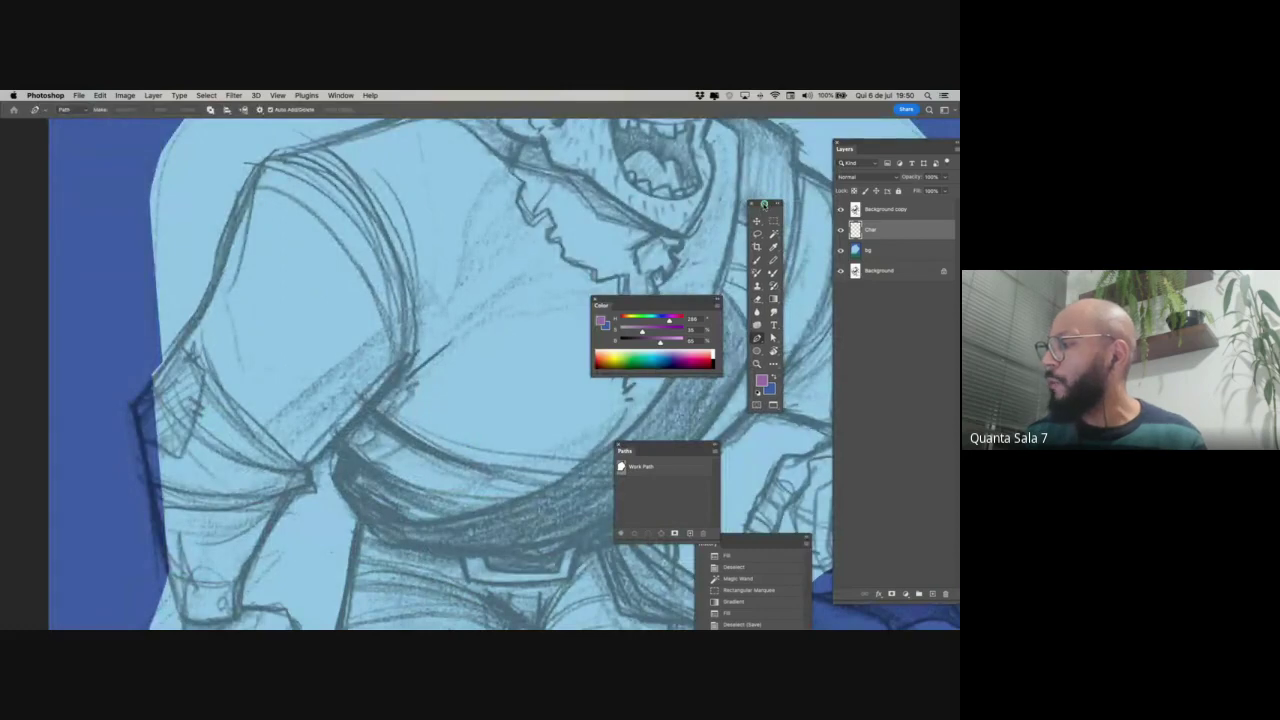
{"action": "left_click_drag", "start_coordinate": [764, 204], "coordinate": [93, 141]}
{"action": "mouse_move", "coordinate": [613, 614]}
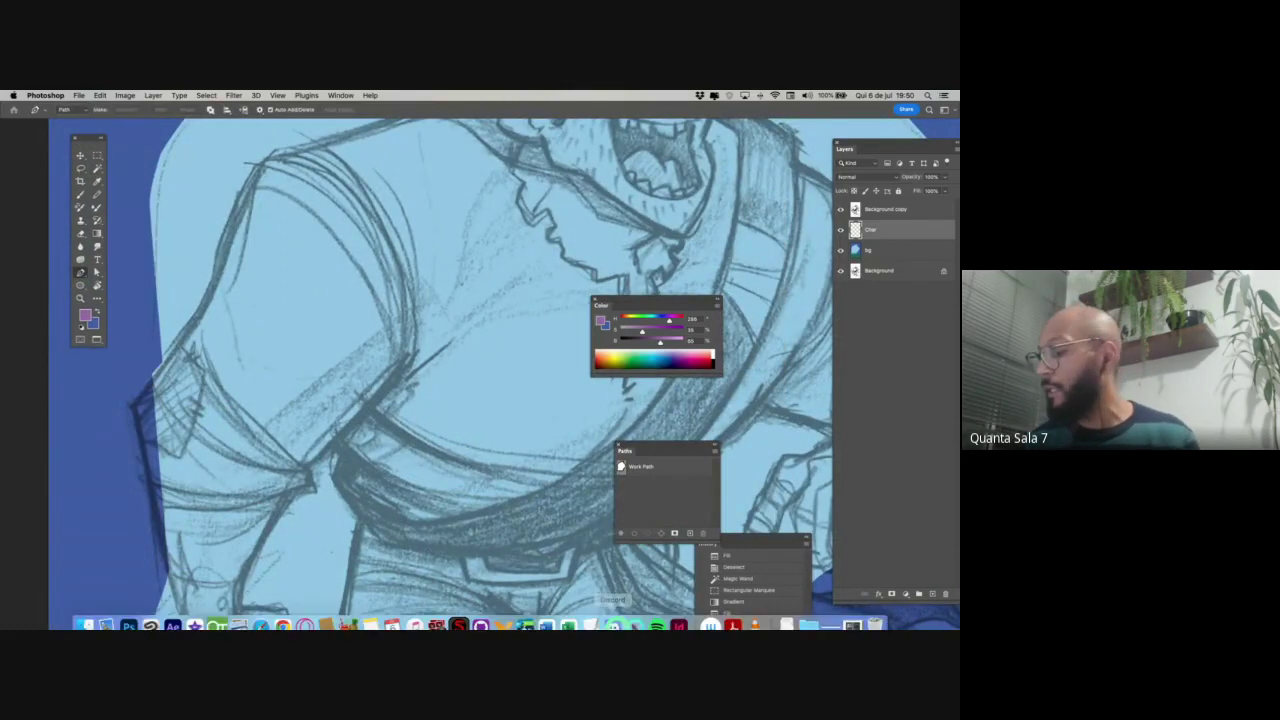
{"action": "key", "text": "Tab"}
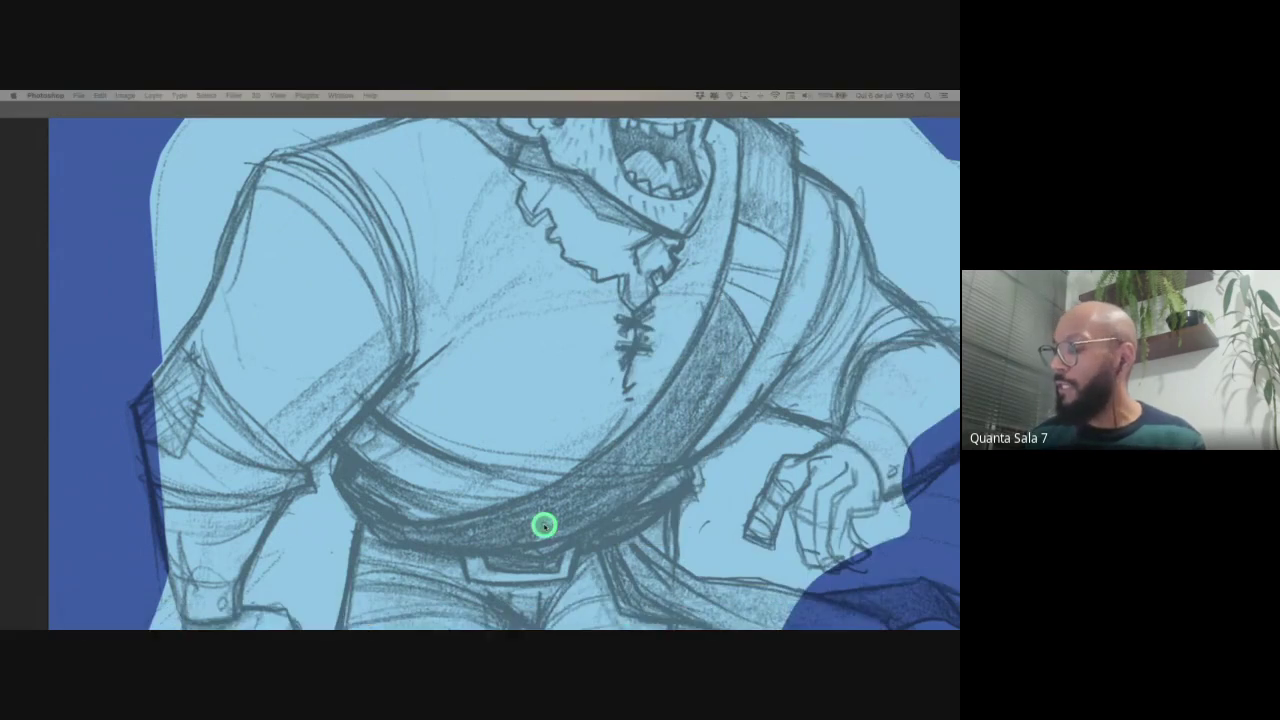
{"action": "mouse_move", "coordinate": [543, 617]}
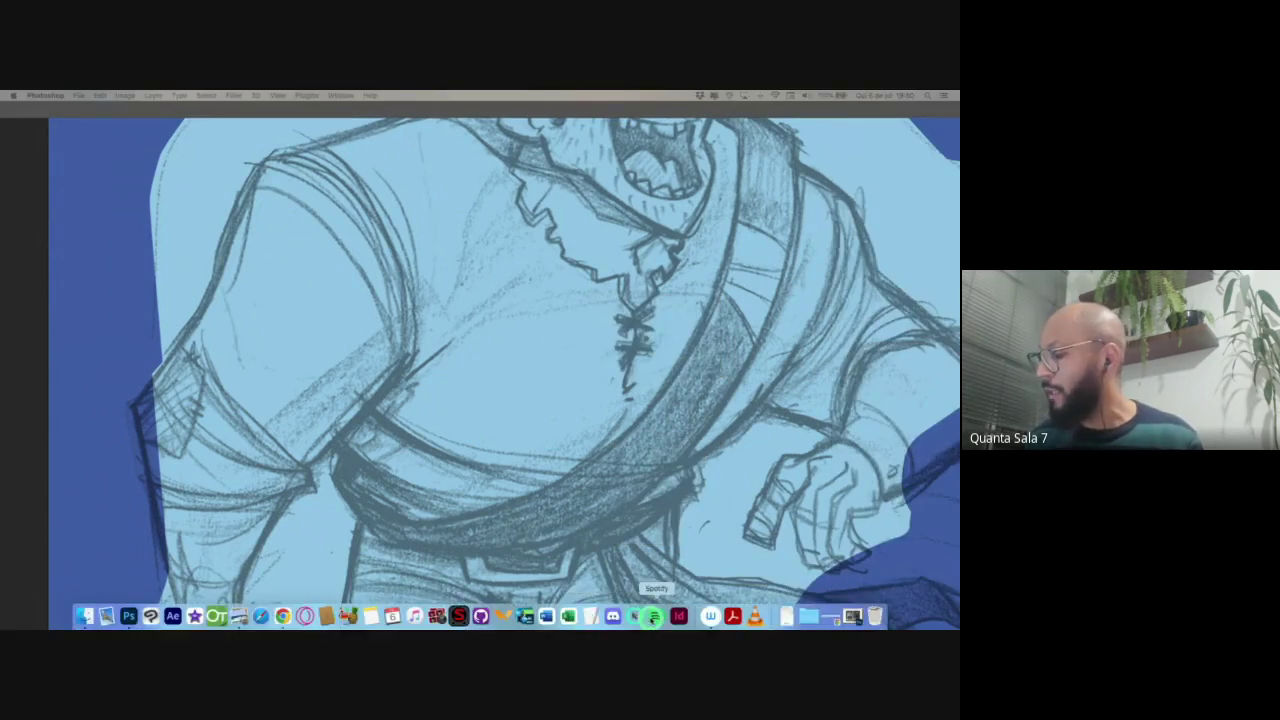
{"action": "left_click", "coordinate": [637, 618]}
{"action": "left_click", "coordinate": [171, 164]}
{"action": "left_click", "coordinate": [325, 453]}
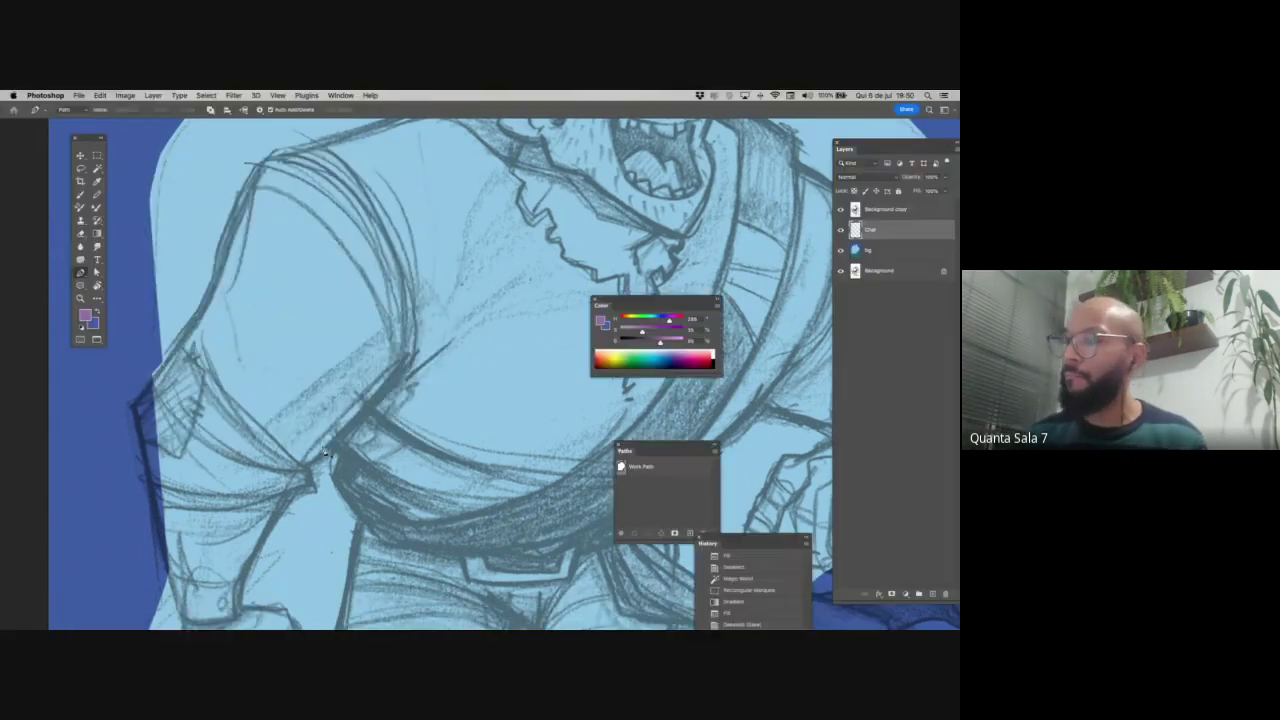
- Start a Pen path at the outer elbow of the lantern-holding arm, following the sleeve over the shoulder and down to the inner elbow
{"action": "left_click_drag", "start_coordinate": [324, 453], "coordinate": [416, 500]}
{"action": "left_click", "coordinate": [241, 450]}
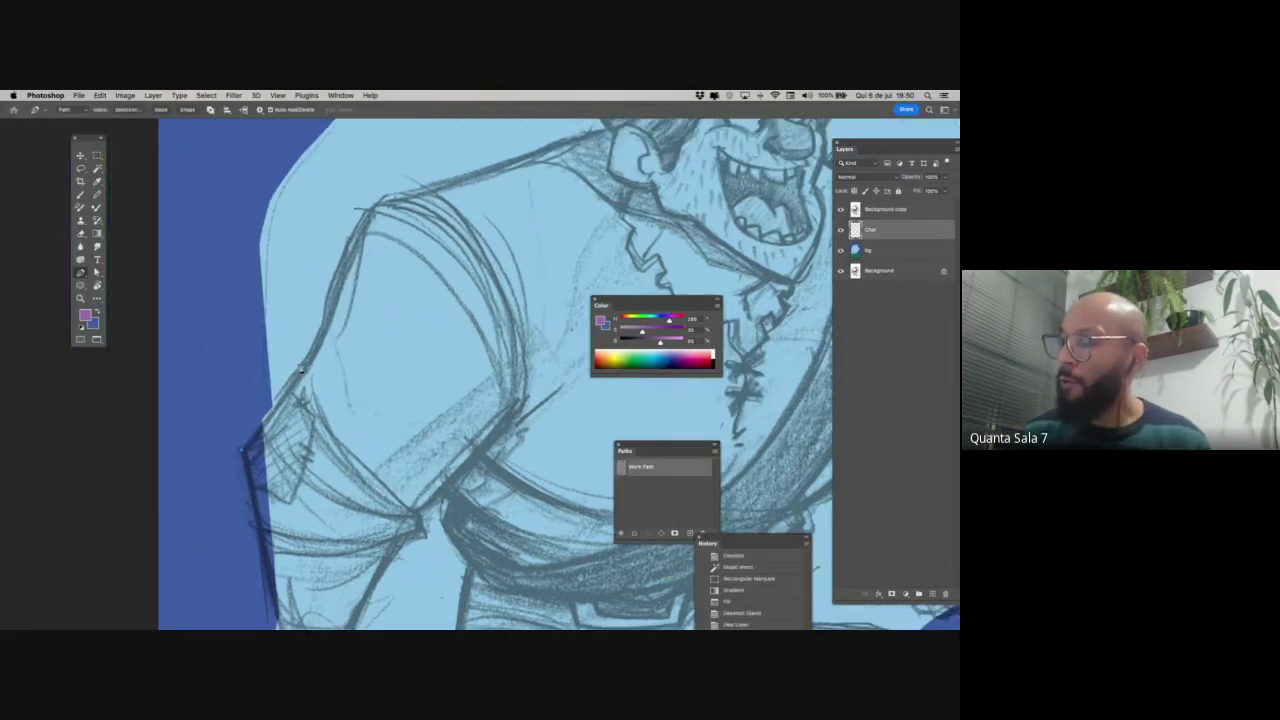
{"action": "left_click", "coordinate": [332, 279]}
{"action": "left_click", "coordinate": [362, 213]}
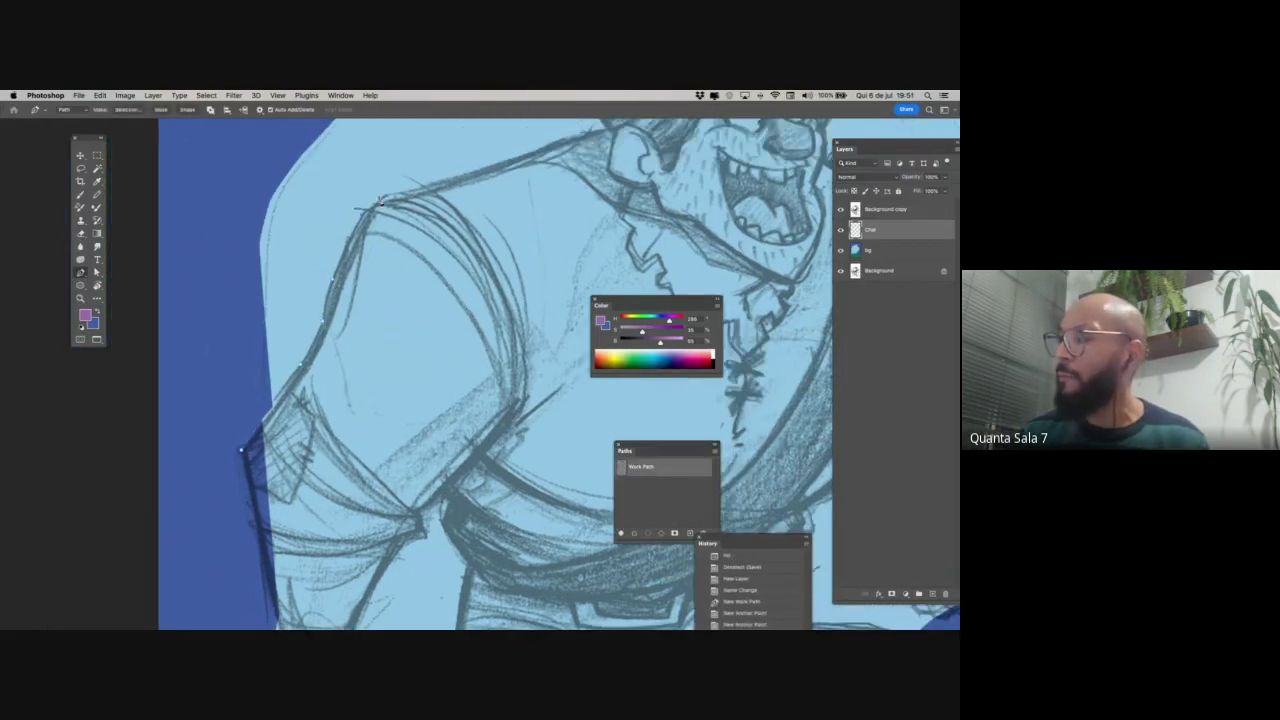
{"action": "left_click", "coordinate": [383, 196]}
{"action": "left_click", "coordinate": [526, 429]}
{"action": "left_click", "coordinate": [428, 507]}
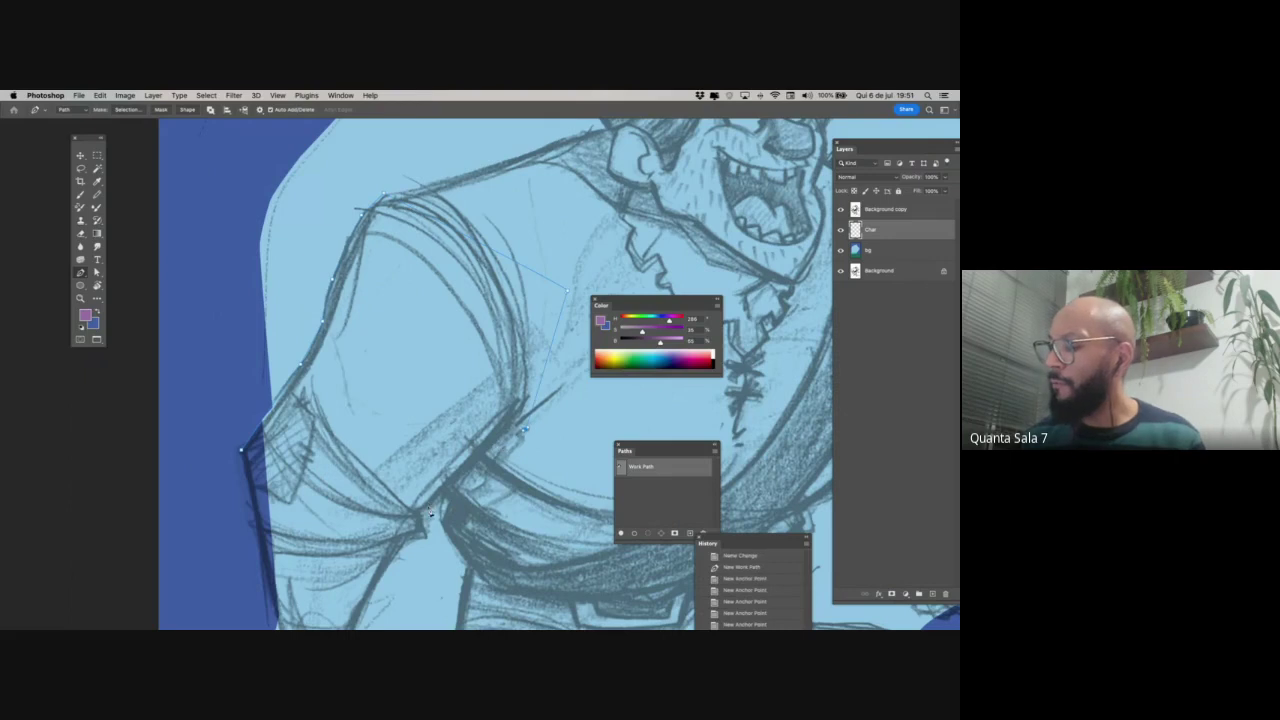
- Continue the arm path down the inner forearm and around the knuckles and fingers of the hand holding the lantern
{"action": "left_click_drag", "start_coordinate": [426, 547], "coordinate": [415, 448]}
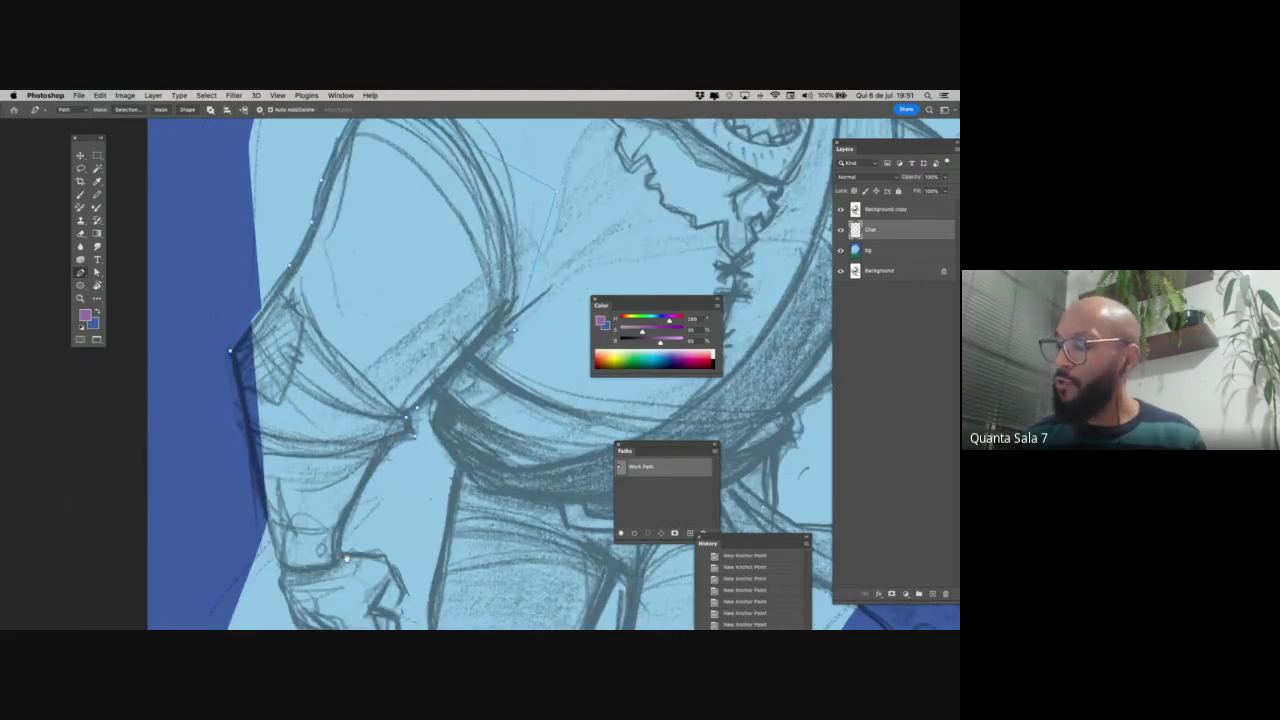
{"action": "scroll", "coordinate": [350, 481], "scroll_direction": "down", "scroll_amount": 3}
{"action": "left_click_drag", "start_coordinate": [345, 522], "coordinate": [346, 502]}
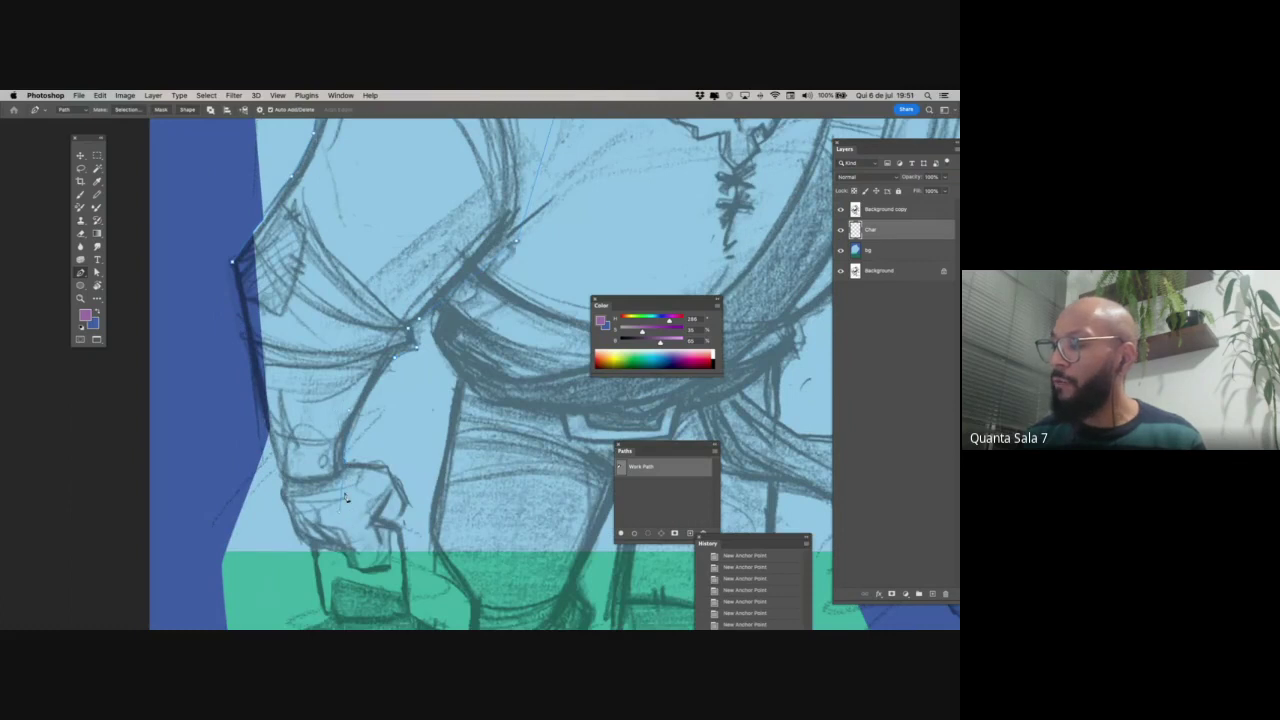
{"action": "key", "text": "super+z"}
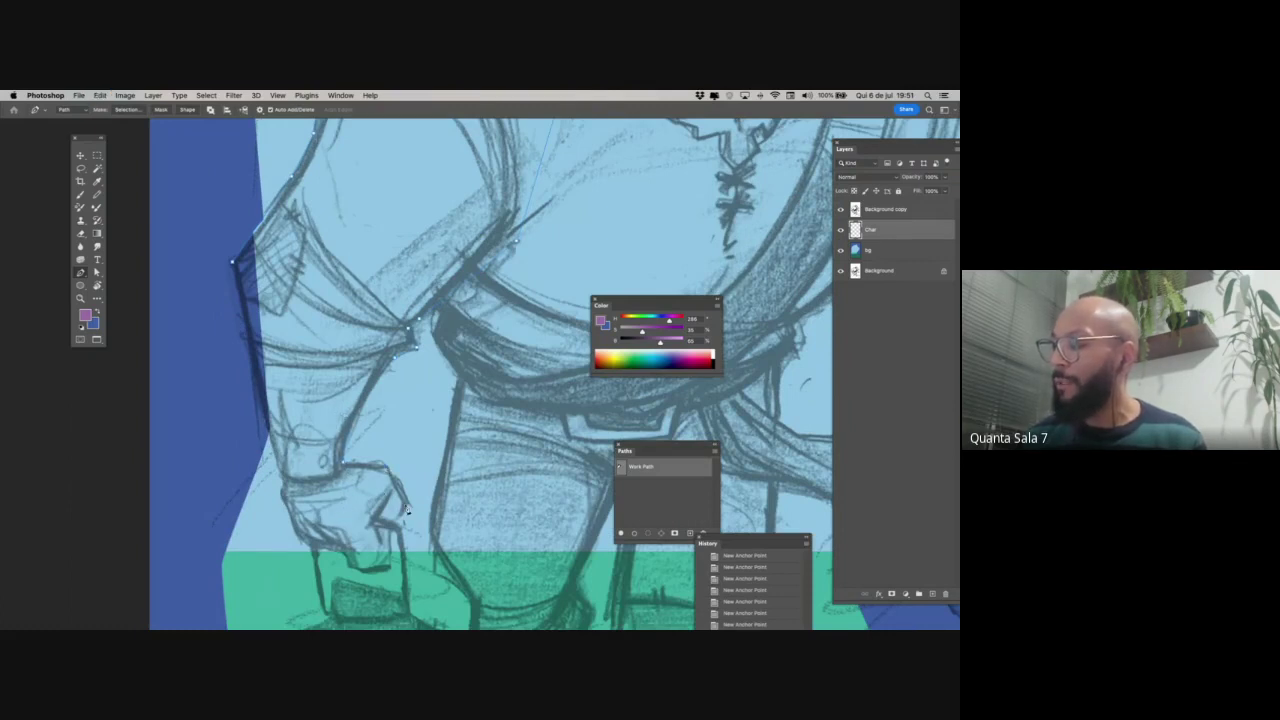
{"action": "scroll", "coordinate": [405, 500], "scroll_direction": "down", "scroll_amount": 2}
{"action": "left_click", "coordinate": [394, 464]}
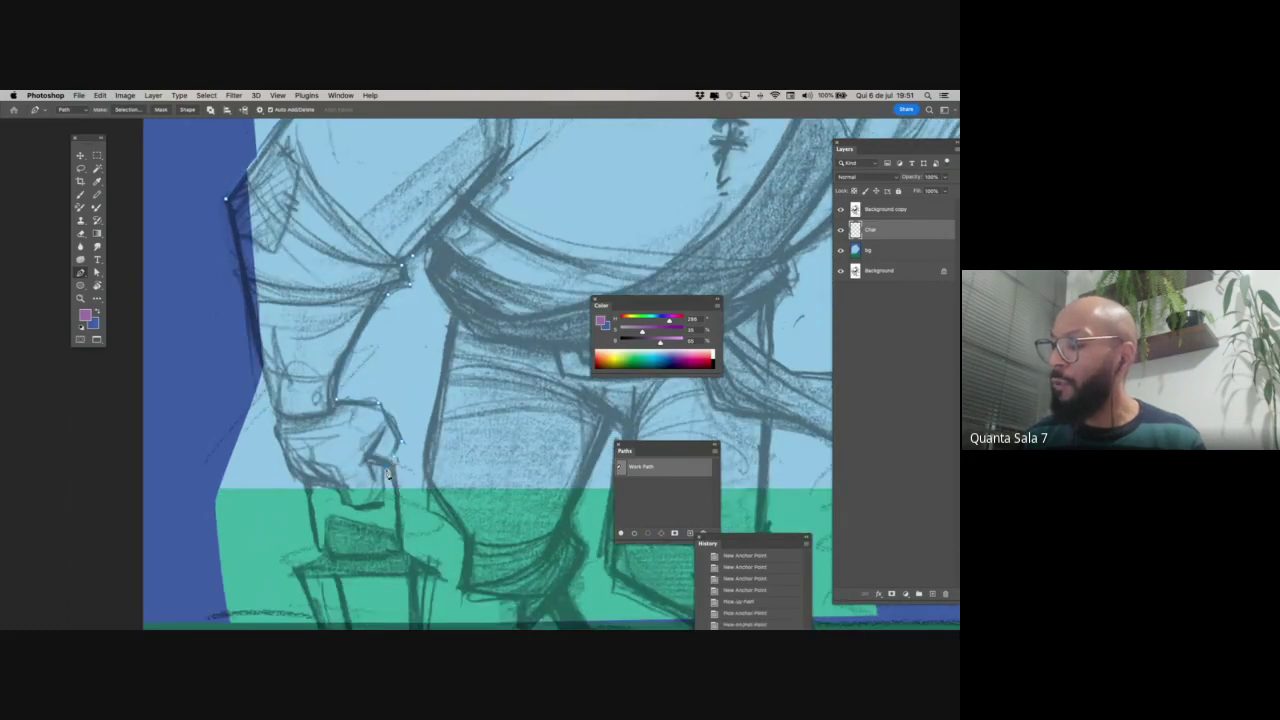
{"action": "left_click", "coordinate": [334, 492]}
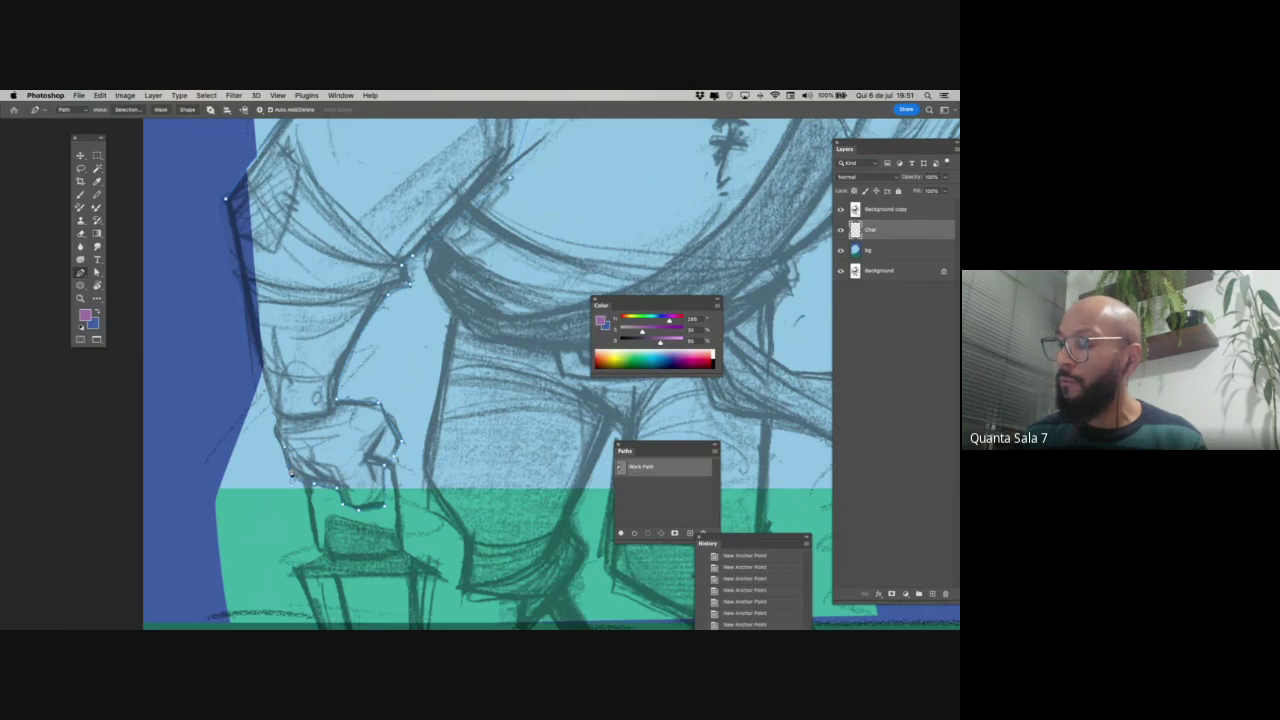
- Bring the path up from the wrist along the outer forearm and close it at the starting point on the elbow
{"action": "left_click", "coordinate": [273, 414]}
{"action": "scroll", "coordinate": [273, 400], "scroll_direction": "up", "scroll_amount": 2}
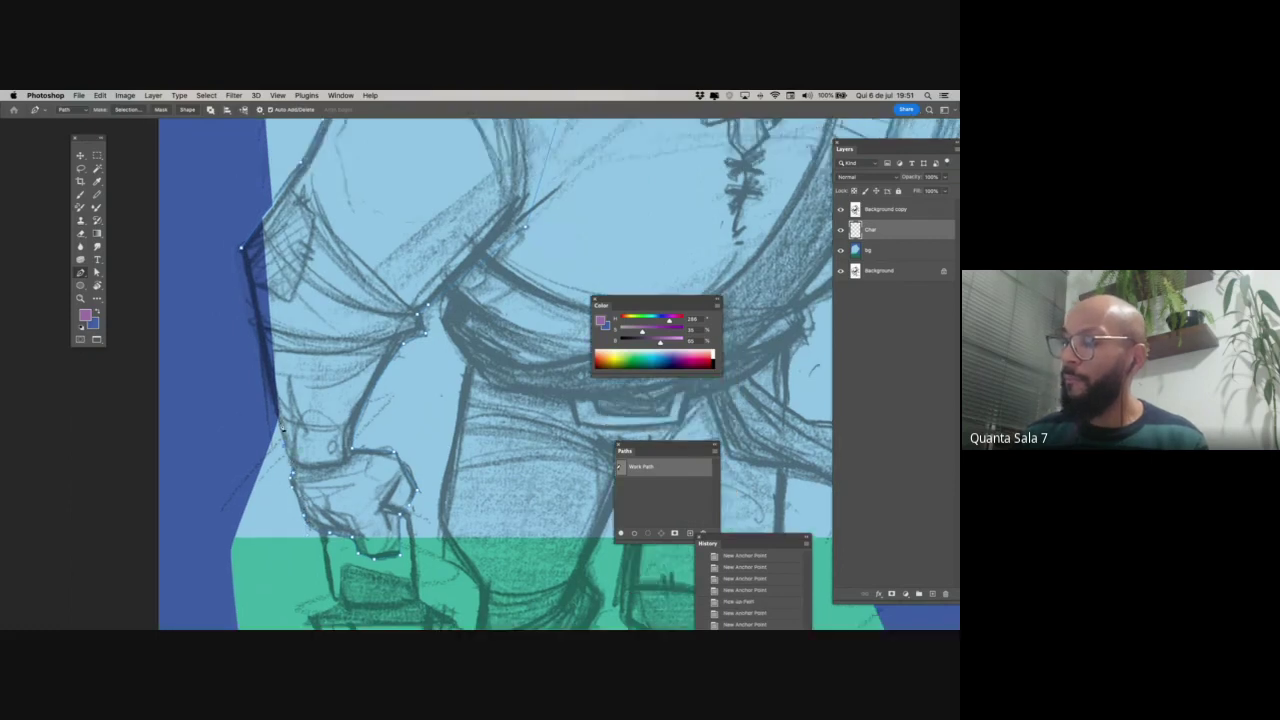
{"action": "left_click", "coordinate": [260, 340]}
{"action": "left_click", "coordinate": [243, 249]}
{"action": "key", "text": "z"}
{"action": "scroll", "coordinate": [372, 448], "scroll_direction": "down", "scroll_amount": 3}
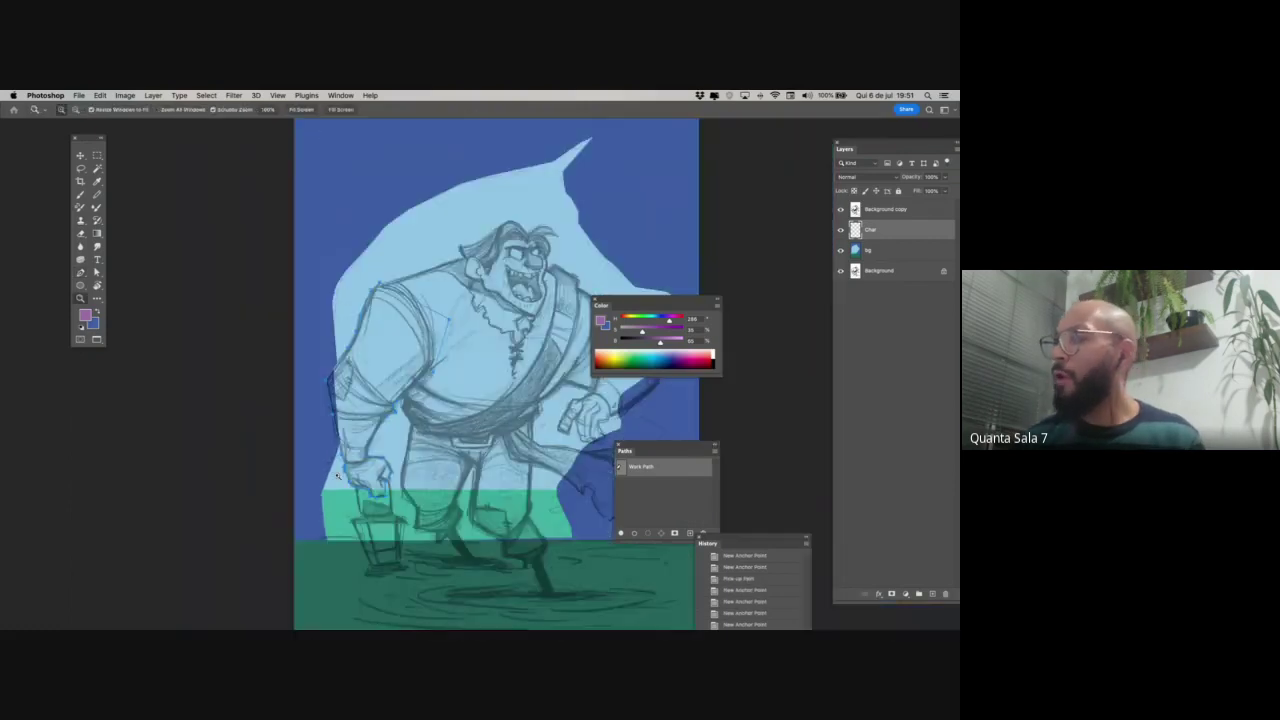
- Fill the closed lantern-arm path with the purple foreground color on the Char layer
{"action": "left_click_drag", "start_coordinate": [660, 451], "coordinate": [506, 217]}
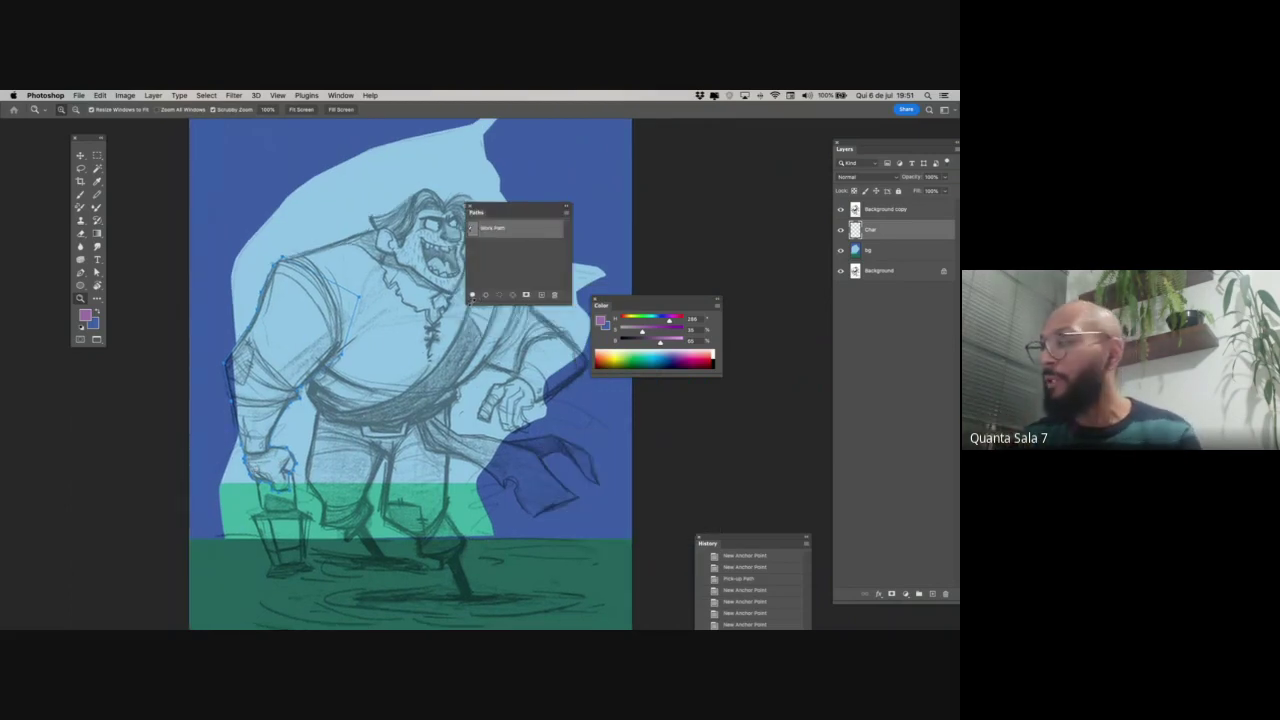
{"action": "left_click", "coordinate": [472, 295]}
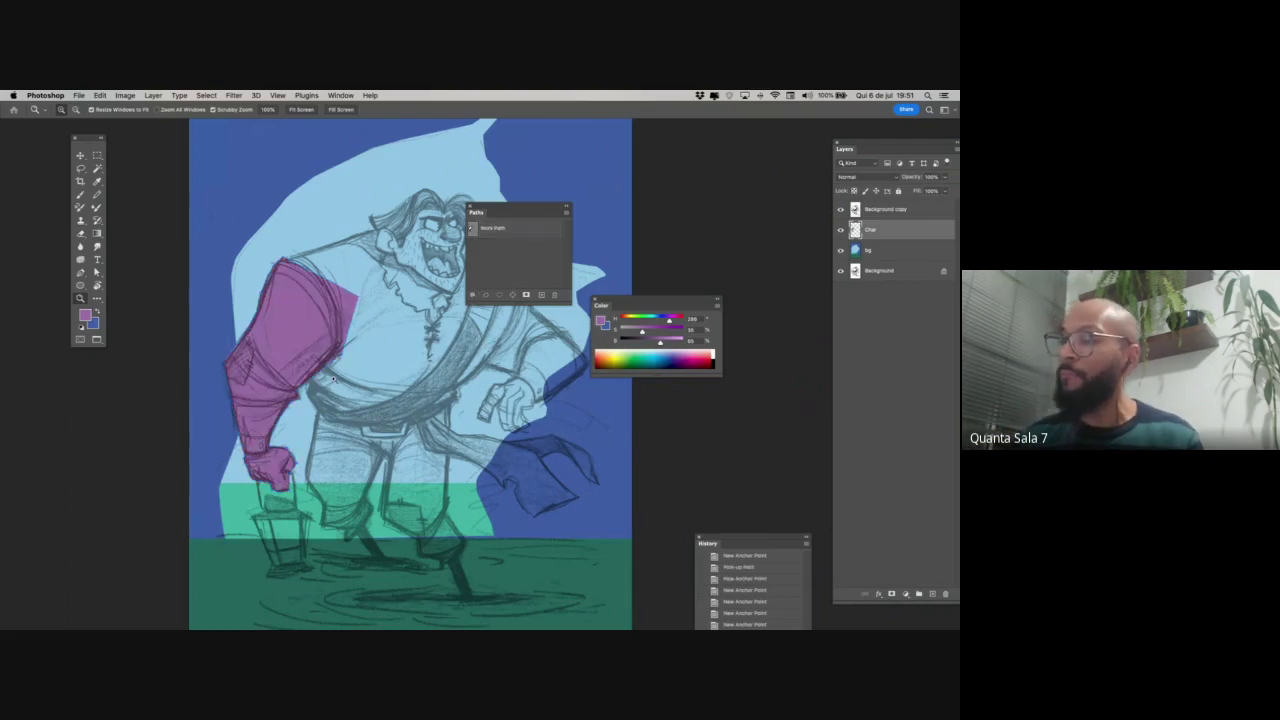
{"action": "left_click_drag", "start_coordinate": [332, 378], "coordinate": [460, 406]}
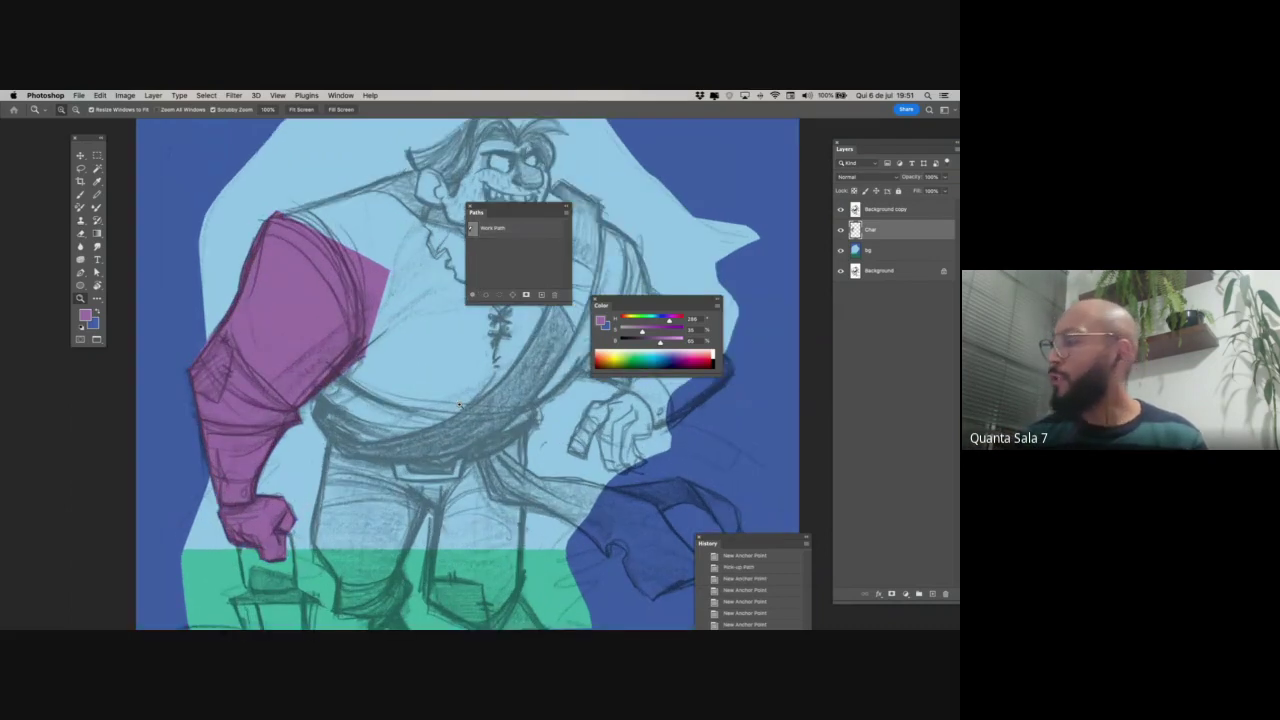
- Hide the line sketch layer, examine the filled arm silhouette from elbow to hand, and show the lines again
{"action": "left_click", "coordinate": [841, 210]}
{"action": "left_click_drag", "start_coordinate": [267, 383], "coordinate": [314, 430]}
{"action": "scroll", "coordinate": [365, 550], "scroll_direction": "down", "scroll_amount": 5}
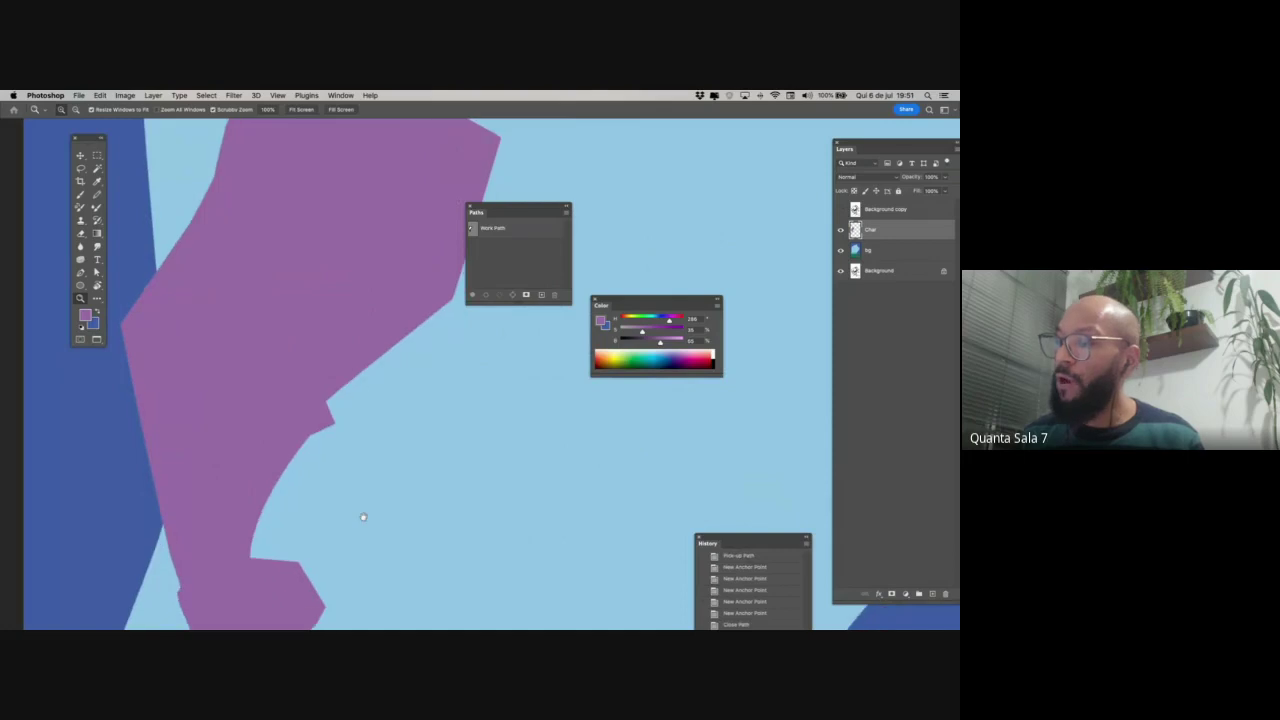
{"action": "scroll", "coordinate": [257, 487], "scroll_direction": "down", "scroll_amount": 4}
{"action": "scroll", "coordinate": [257, 487], "scroll_direction": "left", "scroll_amount": 2}
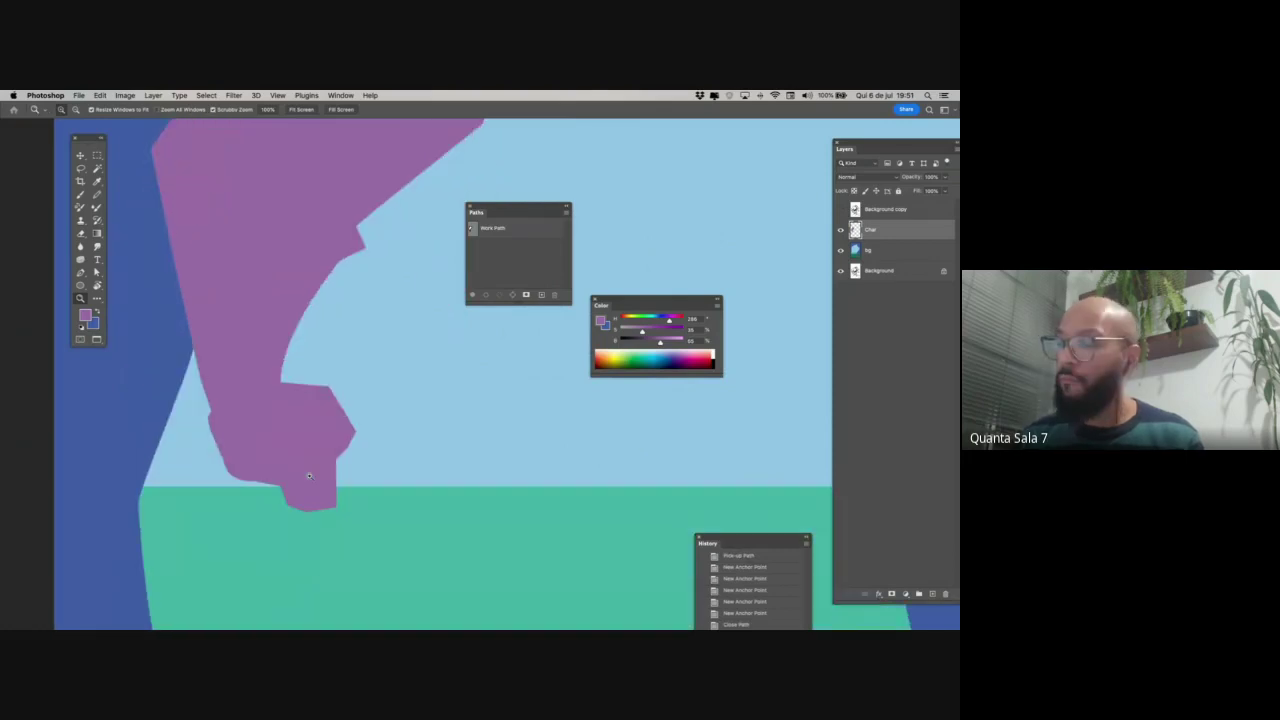
{"action": "left_click_drag", "start_coordinate": [341, 483], "coordinate": [290, 483]}
{"action": "scroll", "coordinate": [320, 480], "scroll_direction": "right", "scroll_amount": 3}
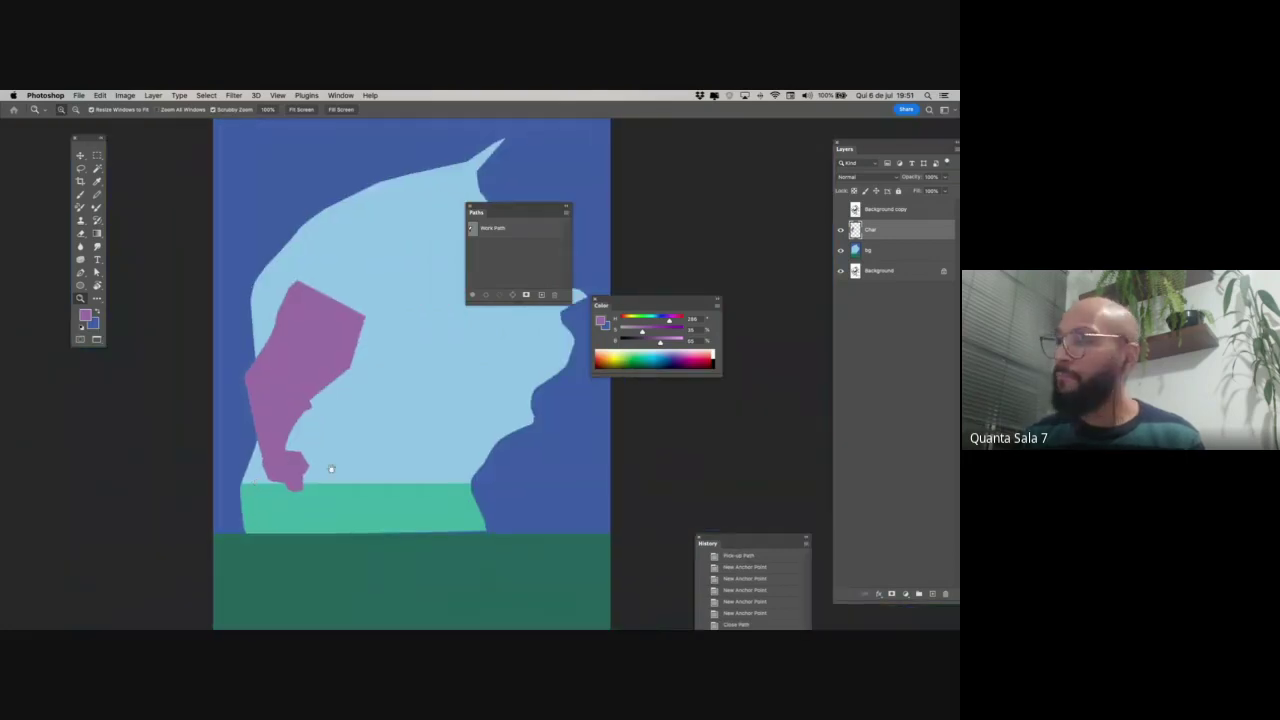
{"action": "left_click", "coordinate": [841, 211]}
{"action": "left_click", "coordinate": [840, 209]}
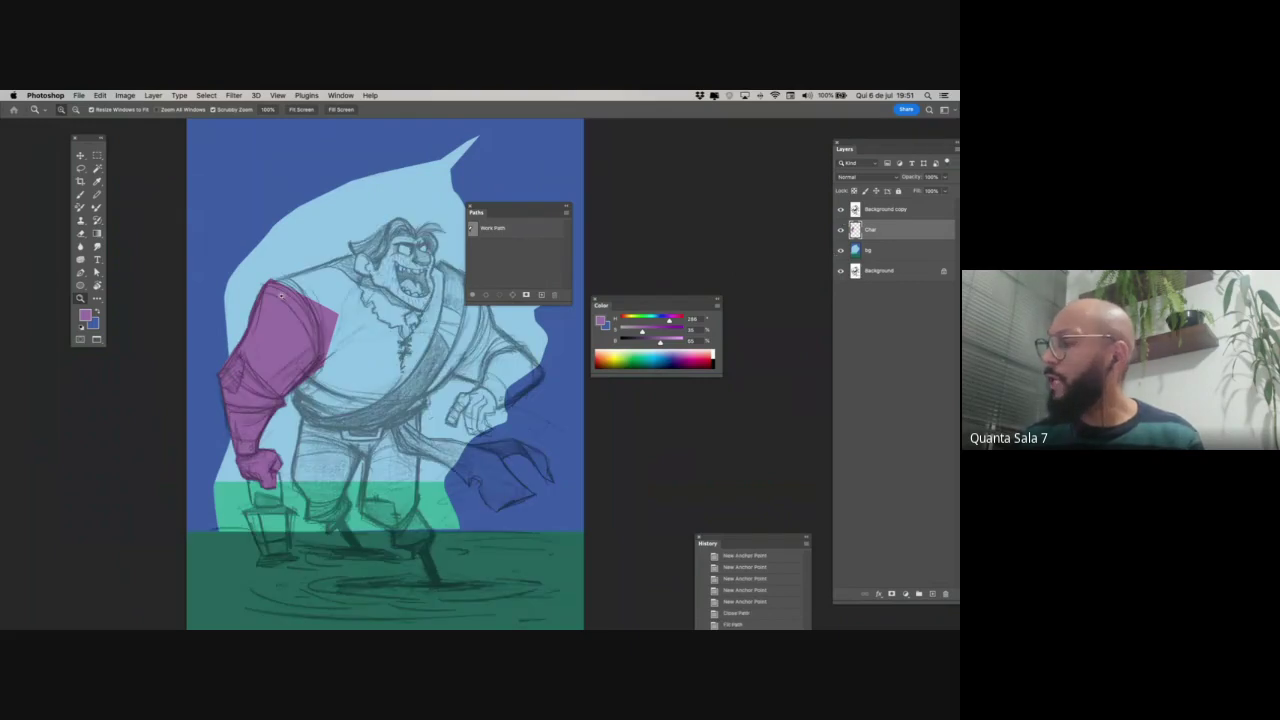
- Start a Pen path at the top of the filled arm's shoulder and follow the shoulder line up to the hair behind the ear
{"action": "left_click_drag", "start_coordinate": [281, 296], "coordinate": [259, 489]}
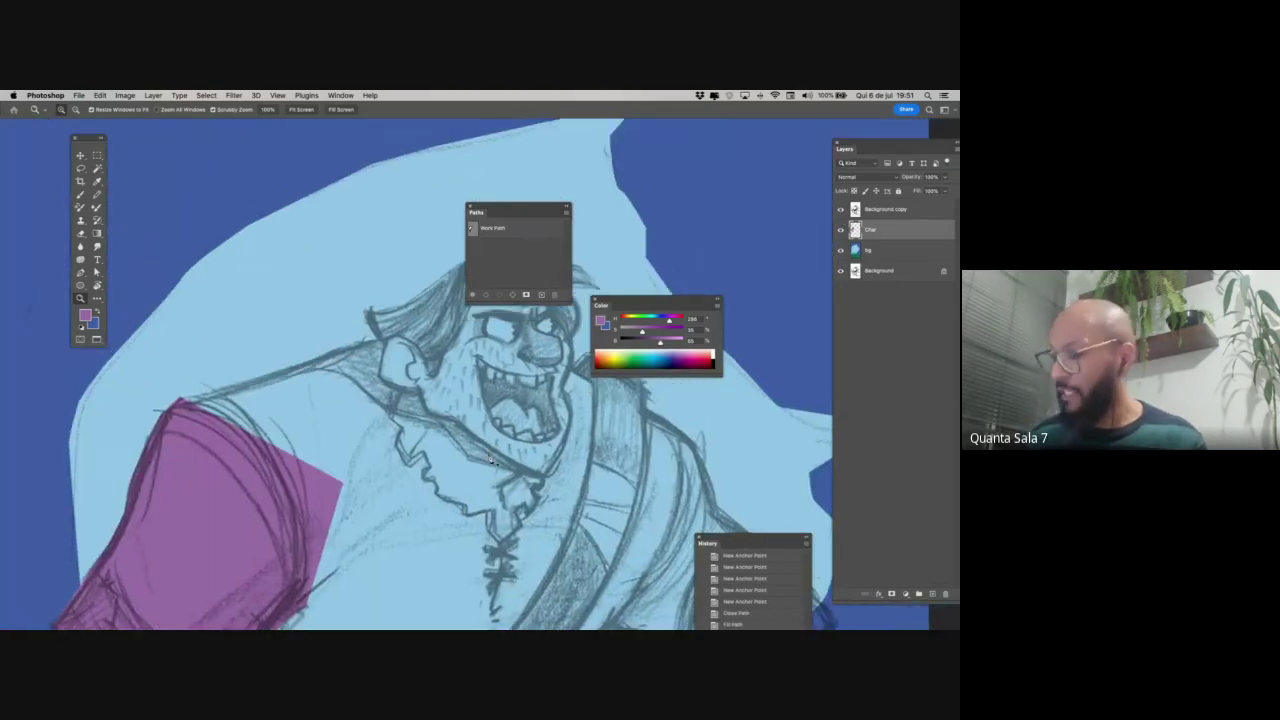
{"action": "key", "text": "p"}
{"action": "left_click_drag", "start_coordinate": [518, 211], "coordinate": [658, 158]}
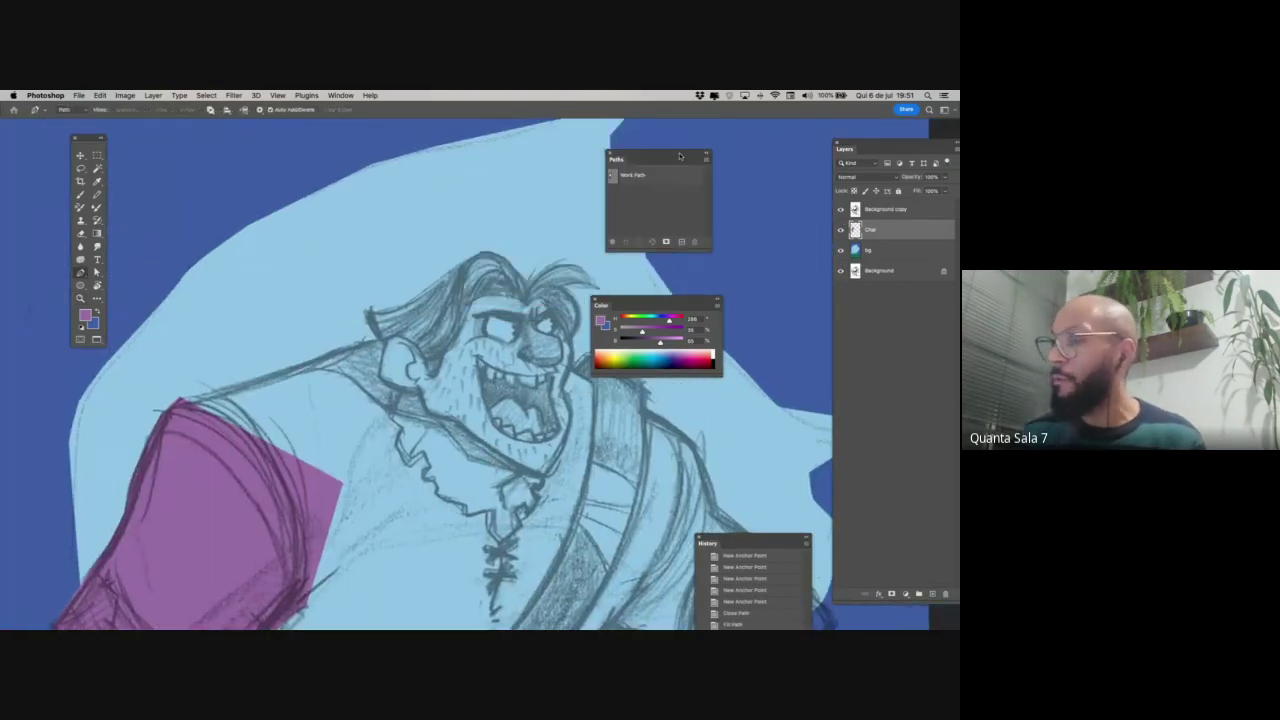
{"action": "left_click", "coordinate": [180, 403]}
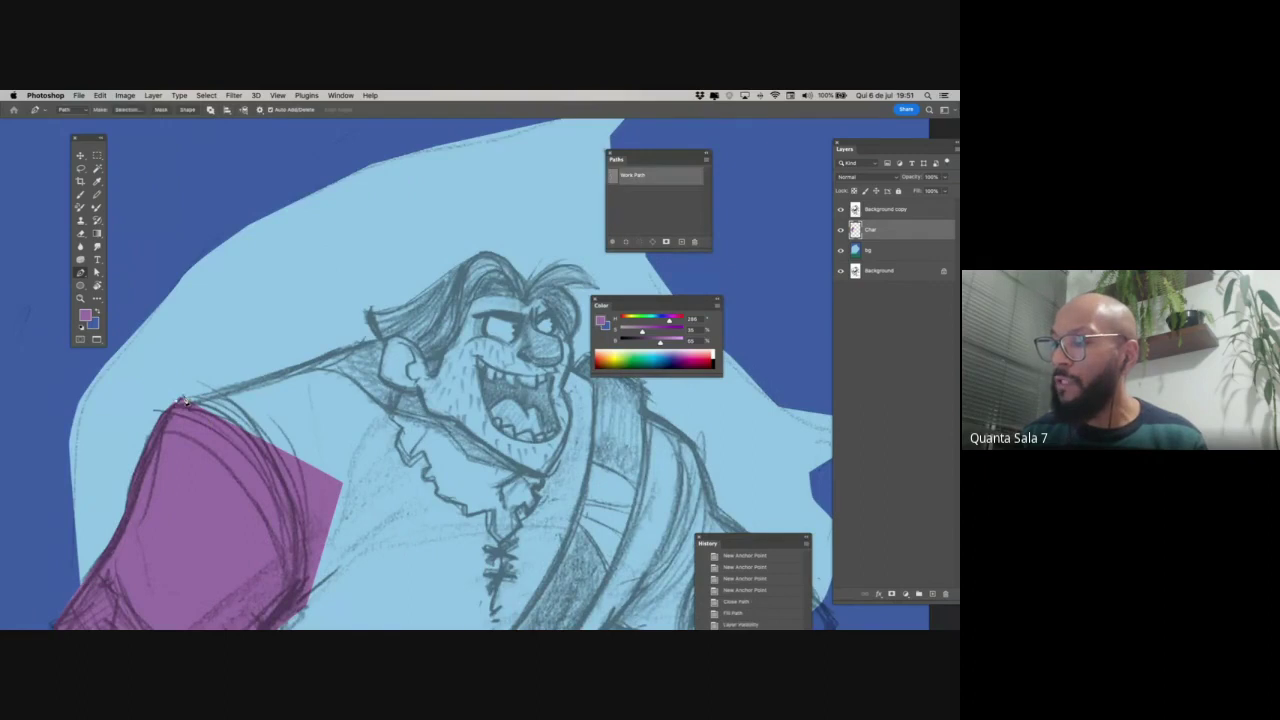
{"action": "left_click", "coordinate": [270, 378]}
{"action": "left_click", "coordinate": [343, 350]}
{"action": "key", "text": "super+z"}
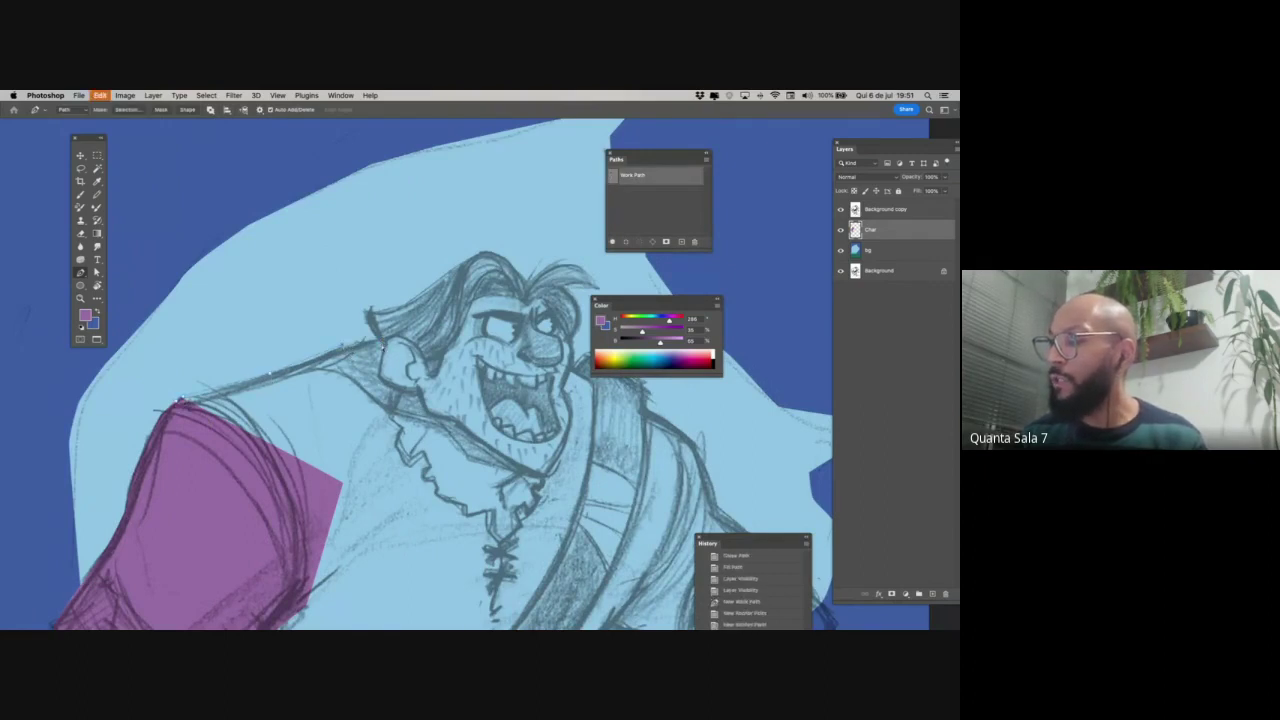
{"action": "left_click", "coordinate": [305, 361]}
{"action": "left_click", "coordinate": [343, 346]}
{"action": "left_click", "coordinate": [380, 338]}
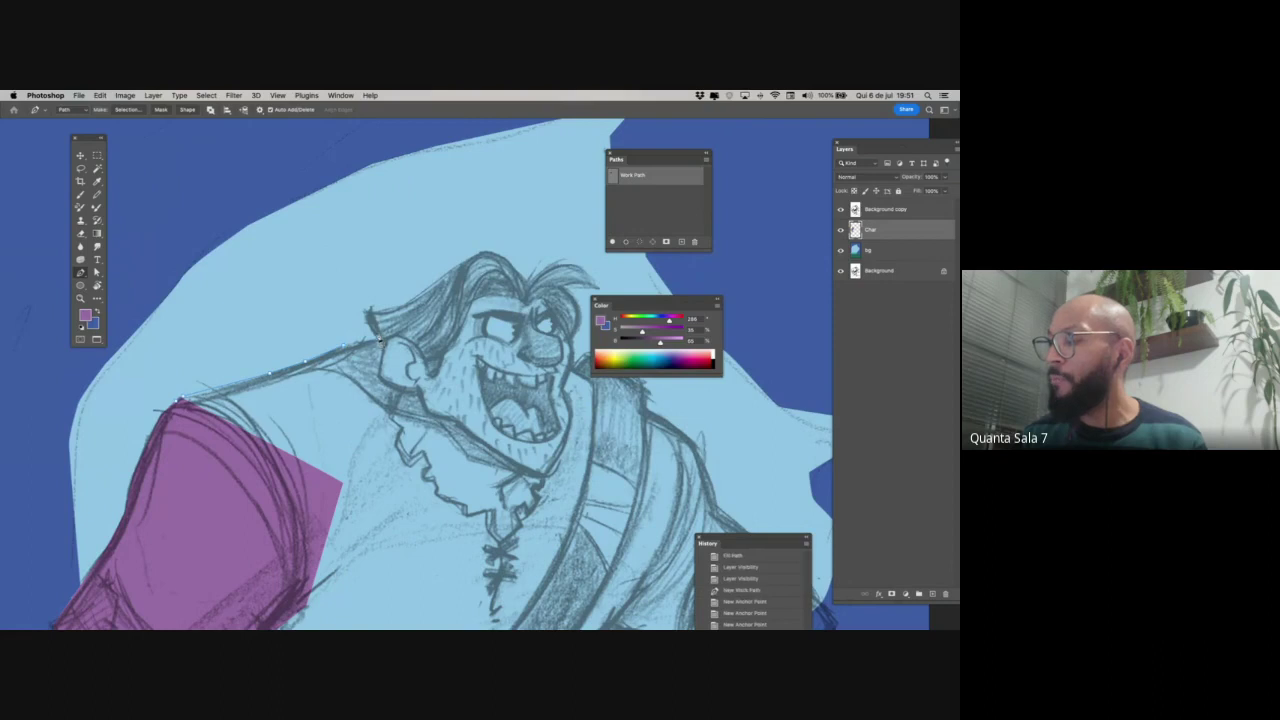
- Bring the path up from the neck to the pointed hair tip at the back of the head, correcting the corner points
{"action": "left_click", "coordinate": [369, 321]}
{"action": "left_click", "coordinate": [370, 320]}
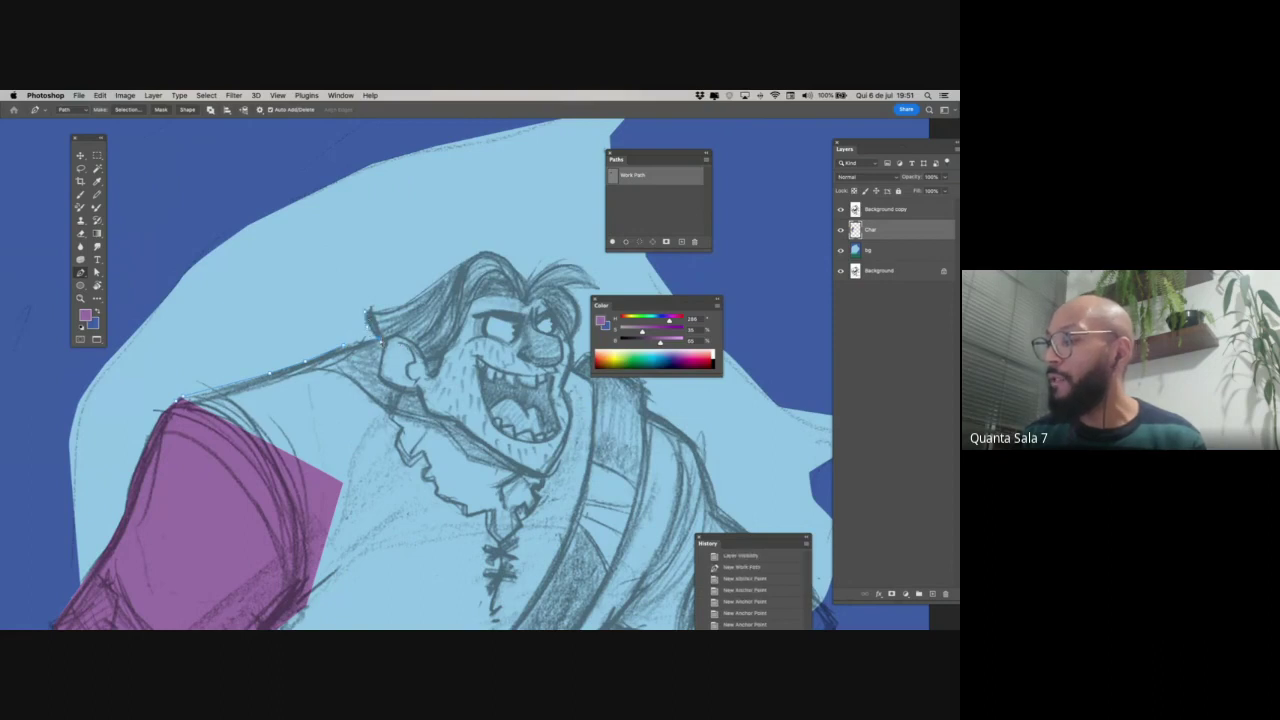
{"action": "key", "text": "super+z"}
{"action": "key", "text": "super+shift+z"}
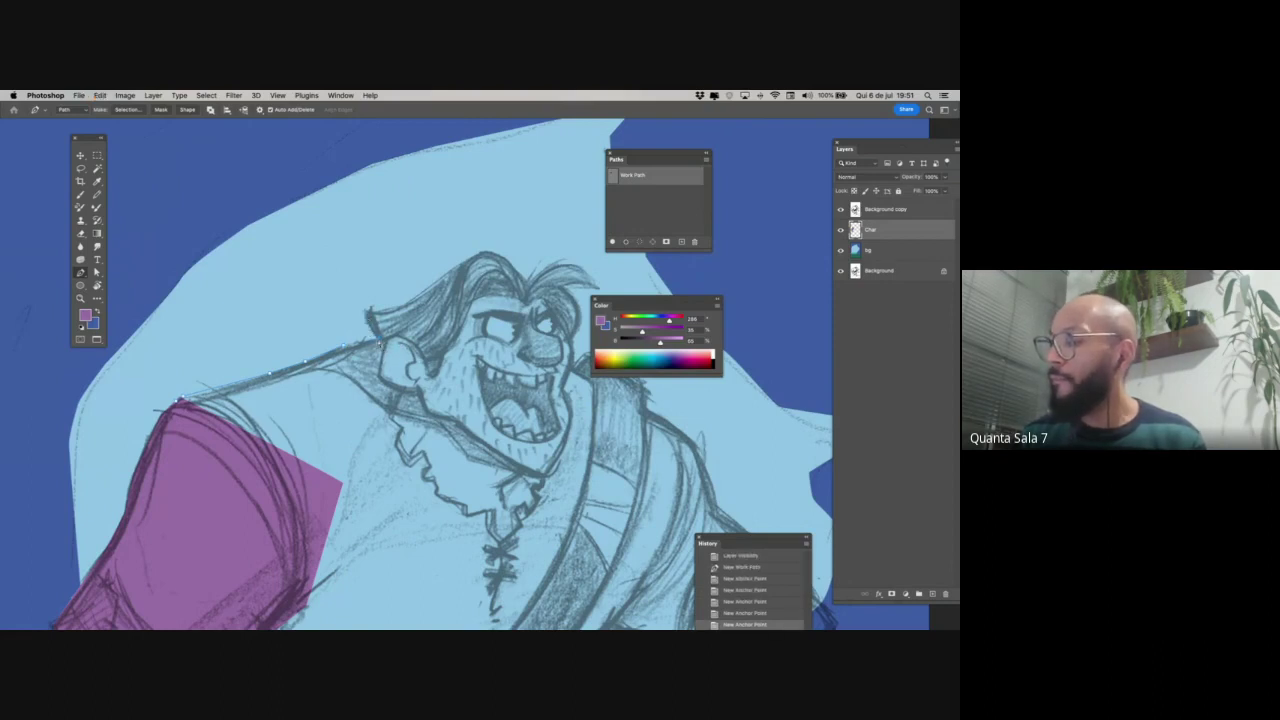
{"action": "left_click", "coordinate": [376, 338]}
{"action": "left_click", "coordinate": [367, 316]}
{"action": "left_click", "coordinate": [369, 310]}
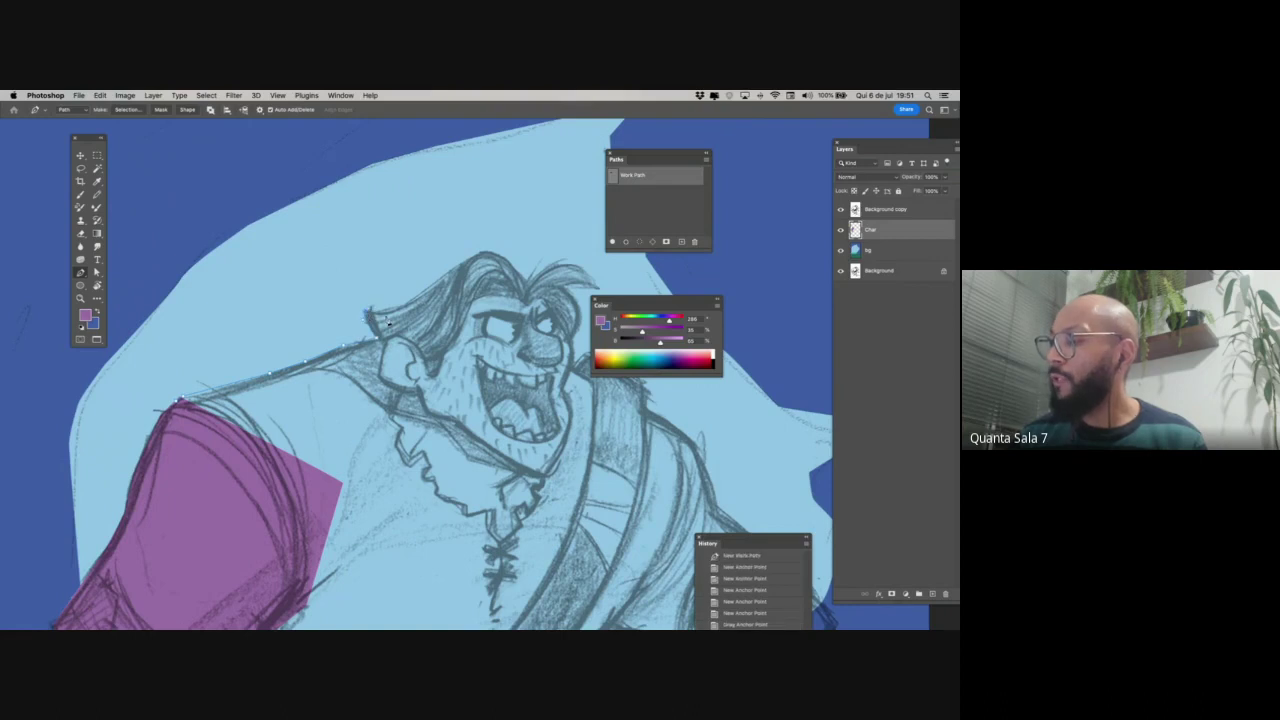
- Continue the path over the top of the hair to the tip of the front forelock
{"action": "left_click", "coordinate": [459, 279]}
{"action": "key", "text": "super+z"}
{"action": "left_click_drag", "start_coordinate": [410, 302], "coordinate": [442, 284]}
{"action": "left_click", "coordinate": [407, 303], "text": "alt"}
{"action": "left_click", "coordinate": [528, 292]}
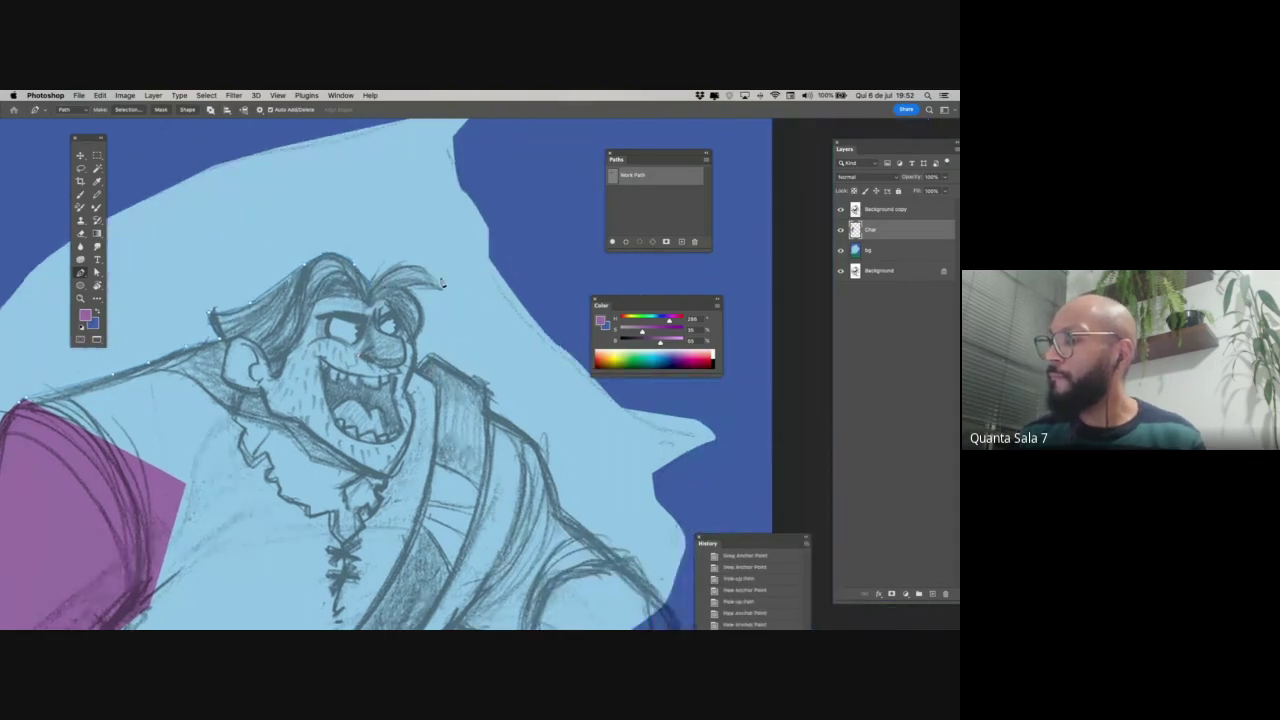
{"action": "left_click", "coordinate": [468, 337]}
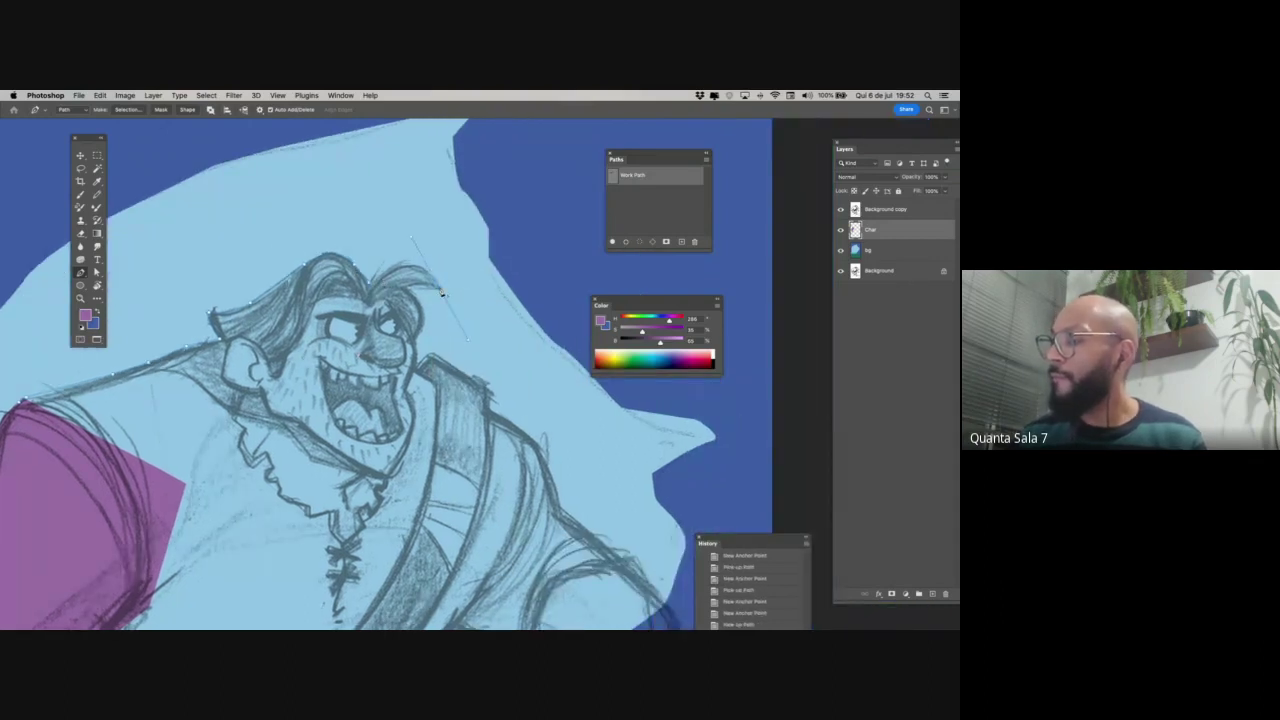
{"action": "left_click", "coordinate": [441, 291]}
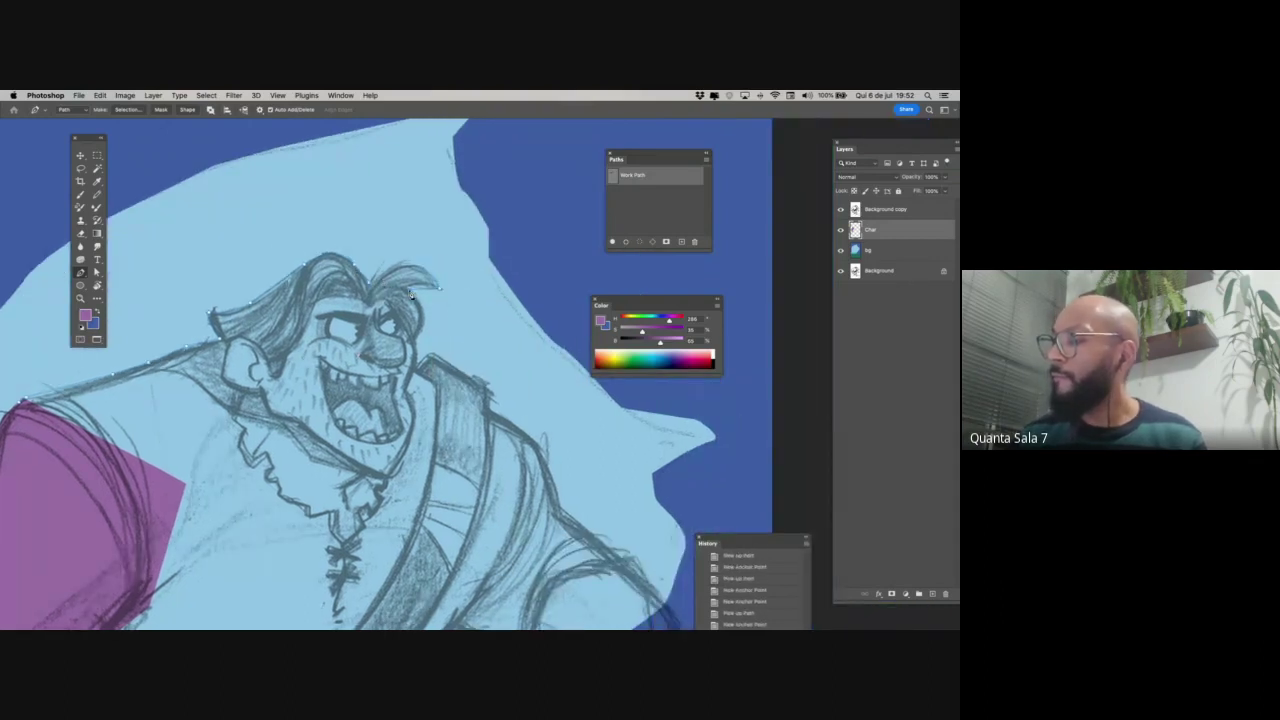
- Trace the path down the front of the face, around the raised collar and onto the far shoulder
{"action": "left_click", "coordinate": [425, 356]}
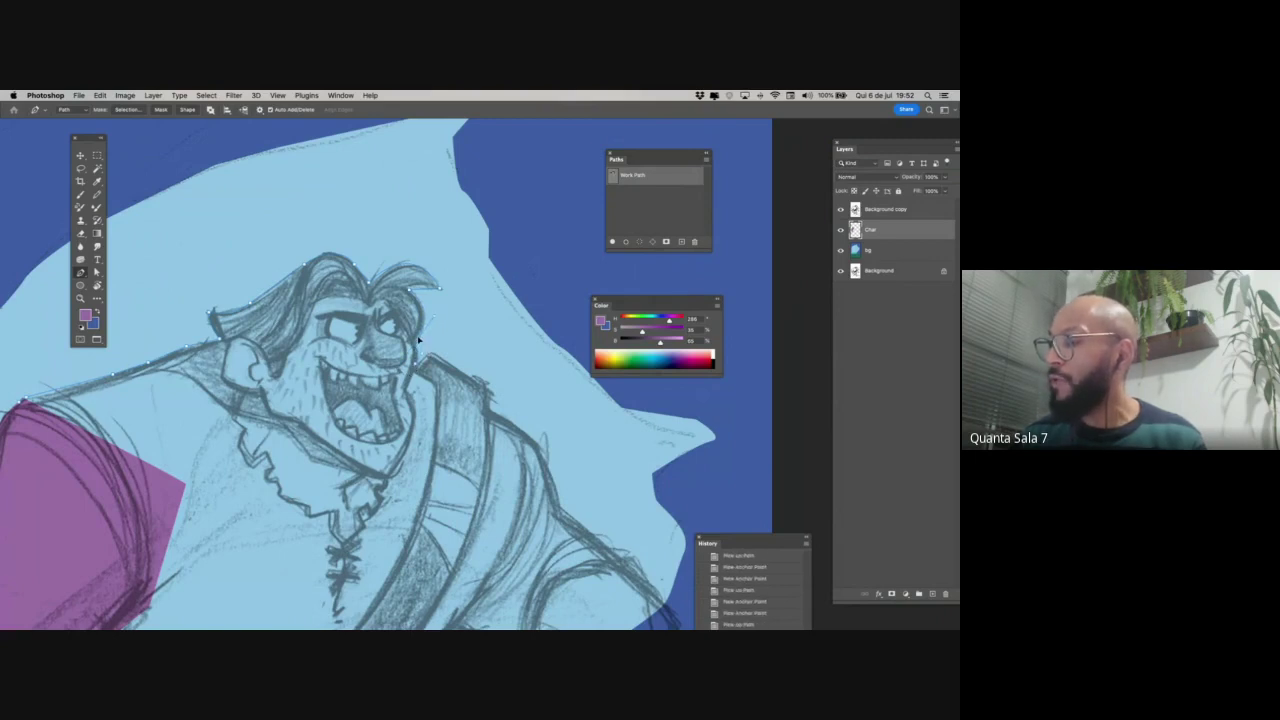
{"action": "left_click", "coordinate": [424, 375]}
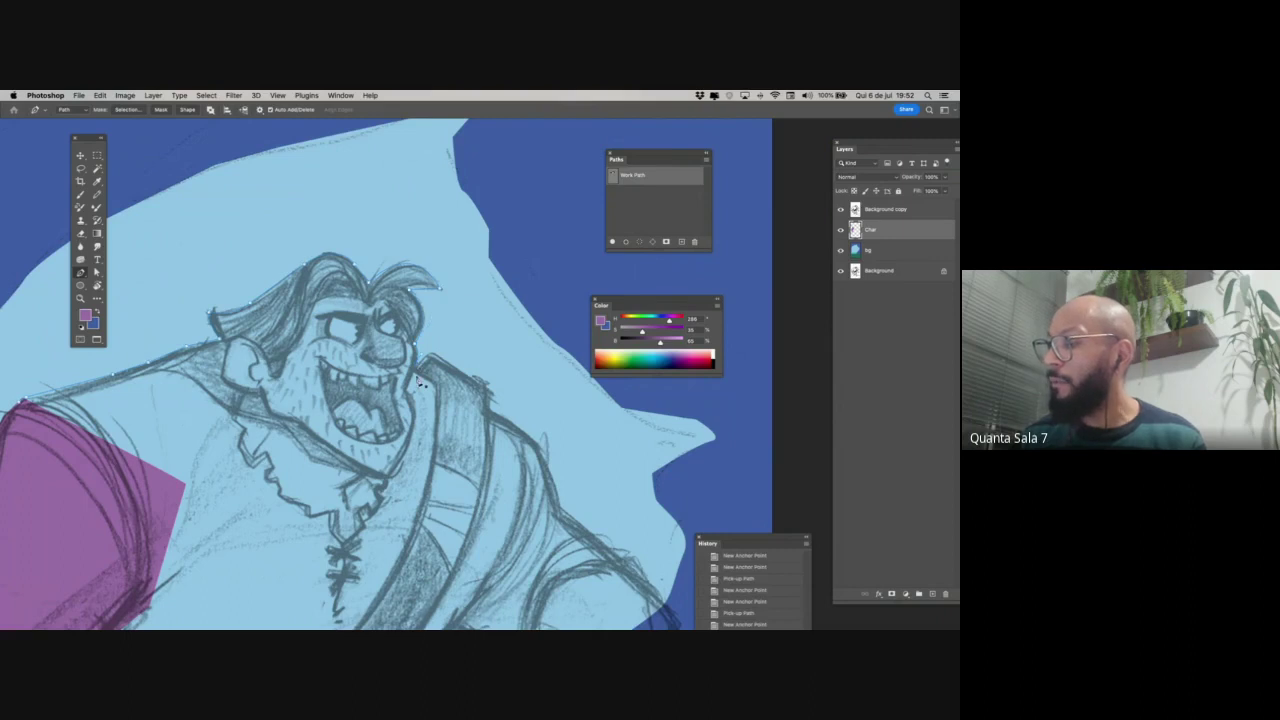
{"action": "left_click", "coordinate": [418, 367]}
{"action": "left_click", "coordinate": [433, 354]}
{"action": "left_click", "coordinate": [433, 354]}
{"action": "left_click", "coordinate": [490, 401]}
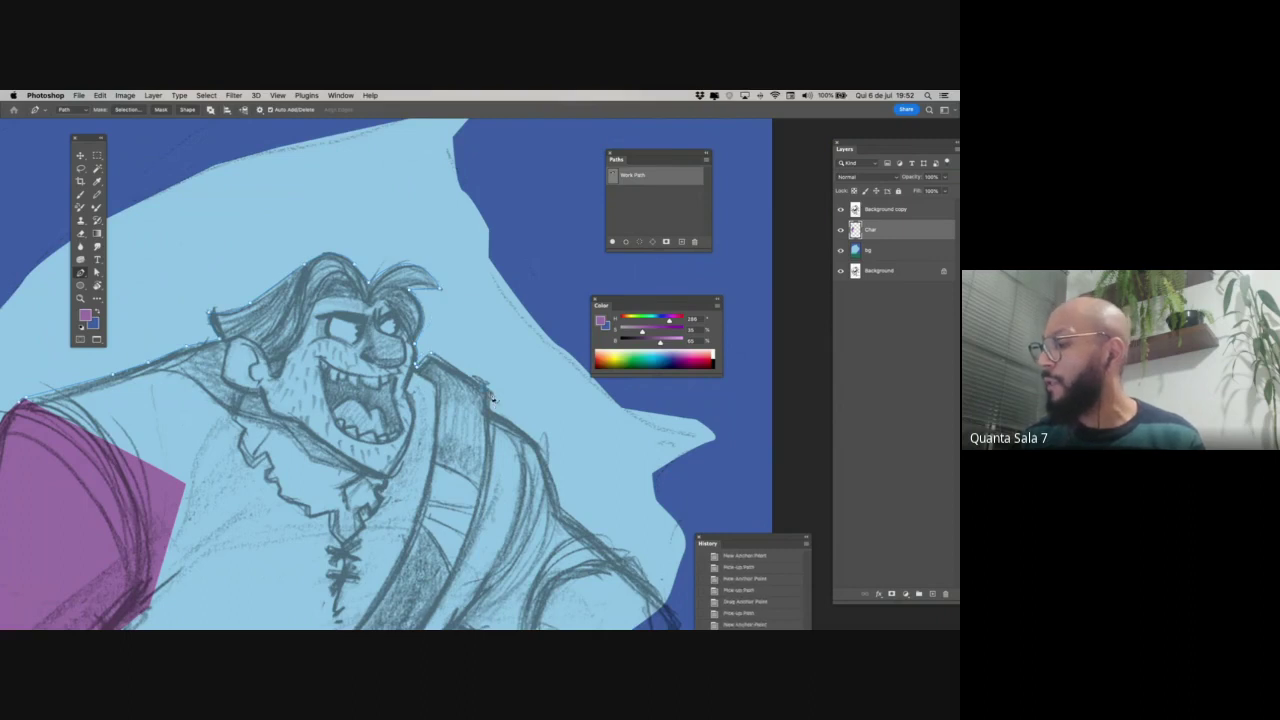
{"action": "left_click_drag", "start_coordinate": [500, 416], "coordinate": [422, 325]}
{"action": "left_click", "coordinate": [423, 326]}
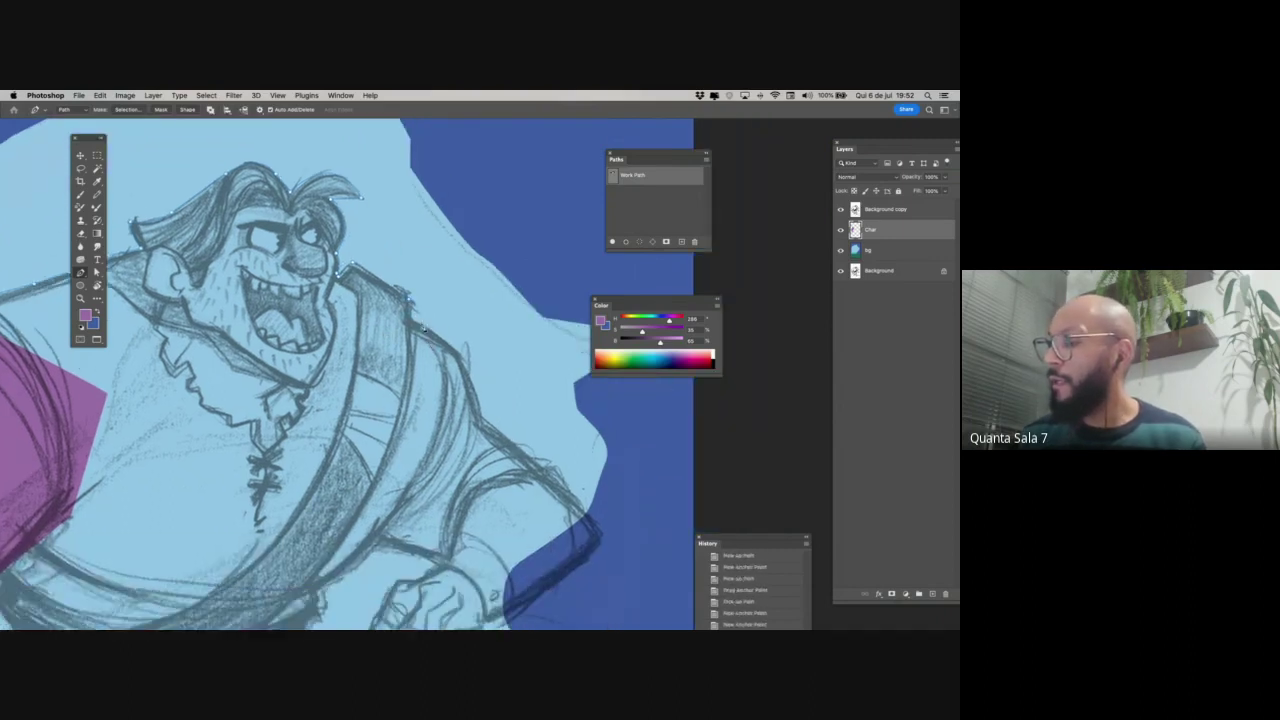
- Follow the far shoulder's rounded outline down to the crease where the upper sleeve begins
{"action": "left_click", "coordinate": [478, 397]}
{"action": "left_click", "coordinate": [487, 420]}
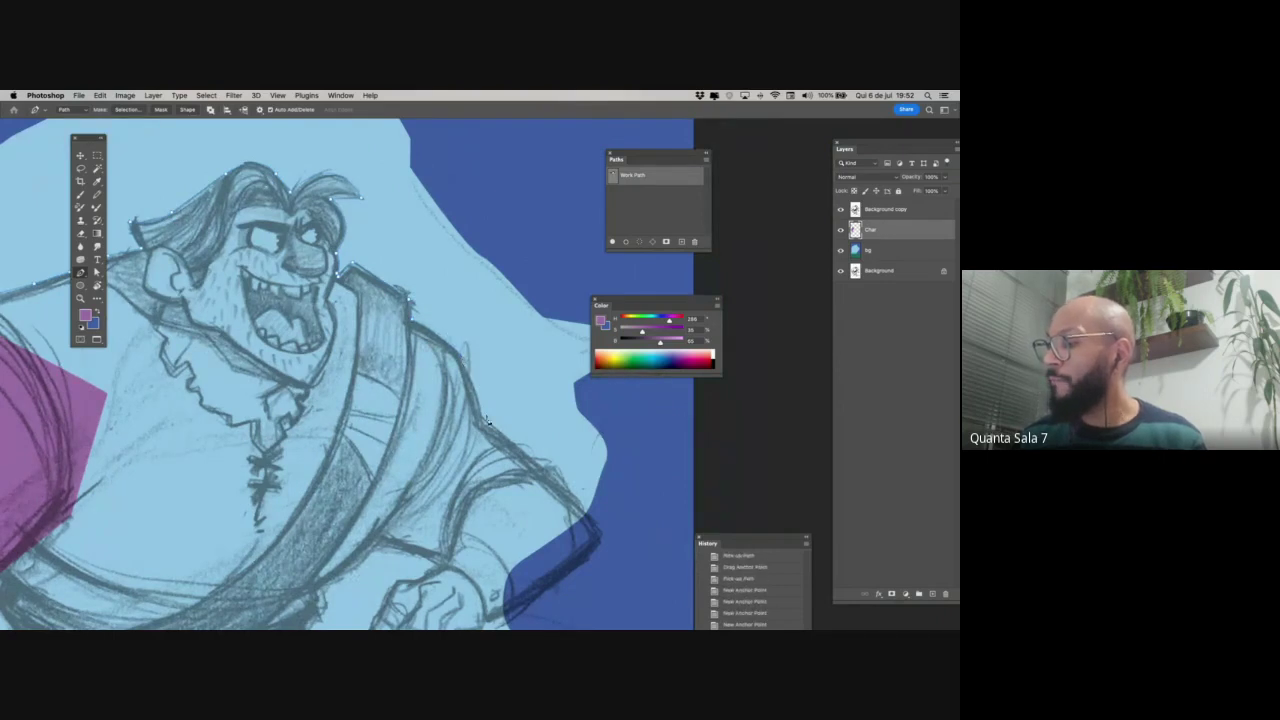
{"action": "left_click", "coordinate": [485, 425]}
{"action": "left_click_drag", "start_coordinate": [485, 425], "coordinate": [470, 360]}
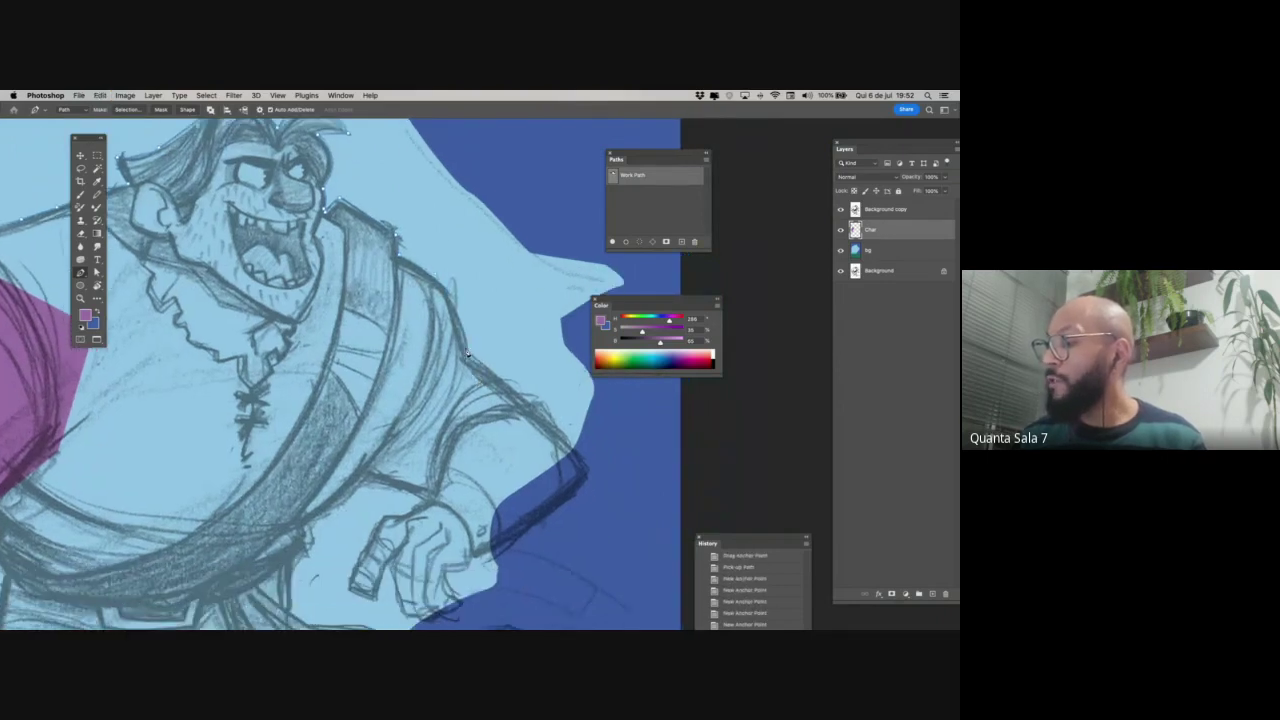
{"action": "left_click", "coordinate": [476, 359]}
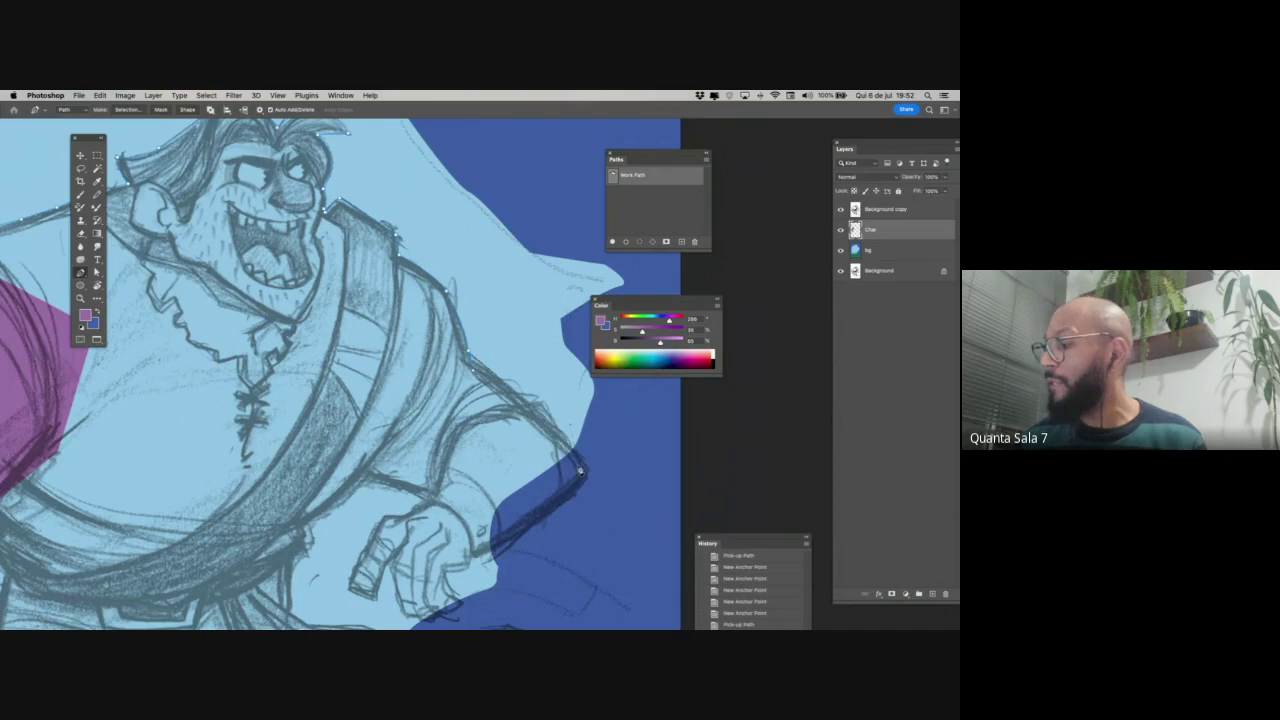
- Extend the path with short segments along the upper edge of the far sleeve to the elbow tip
{"action": "left_click", "coordinate": [530, 408]}
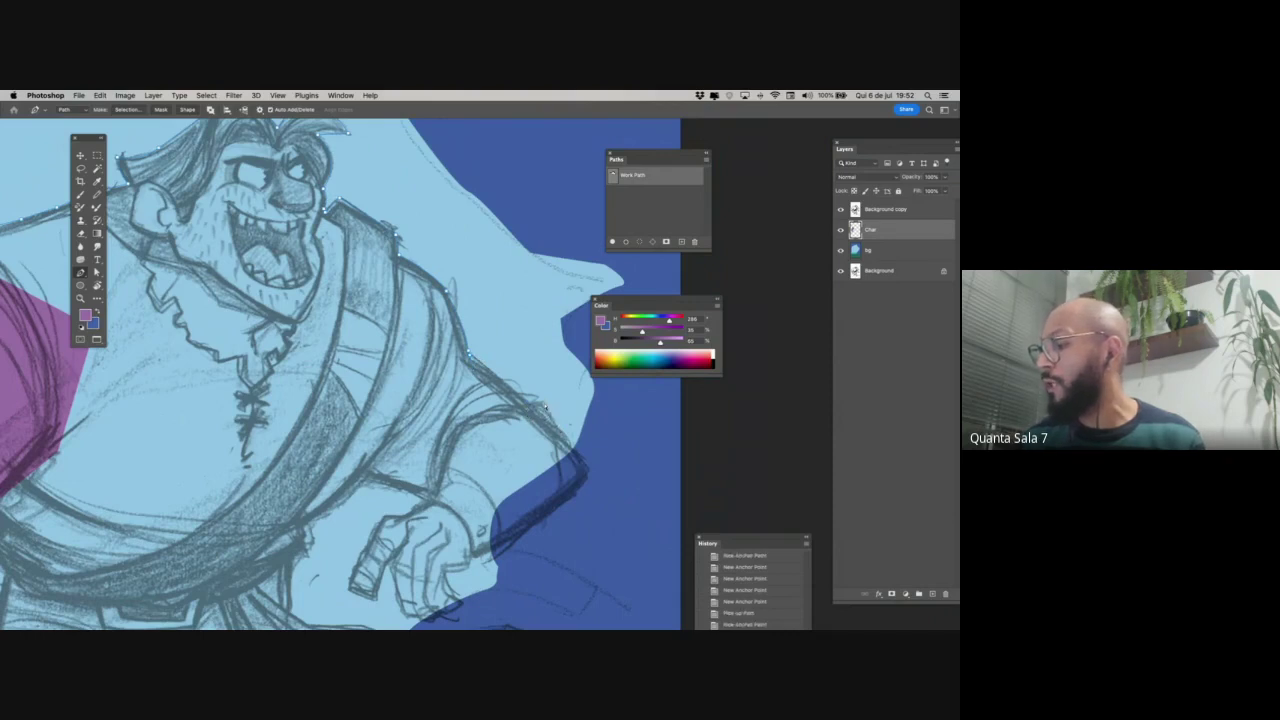
{"action": "key", "text": "super+z"}
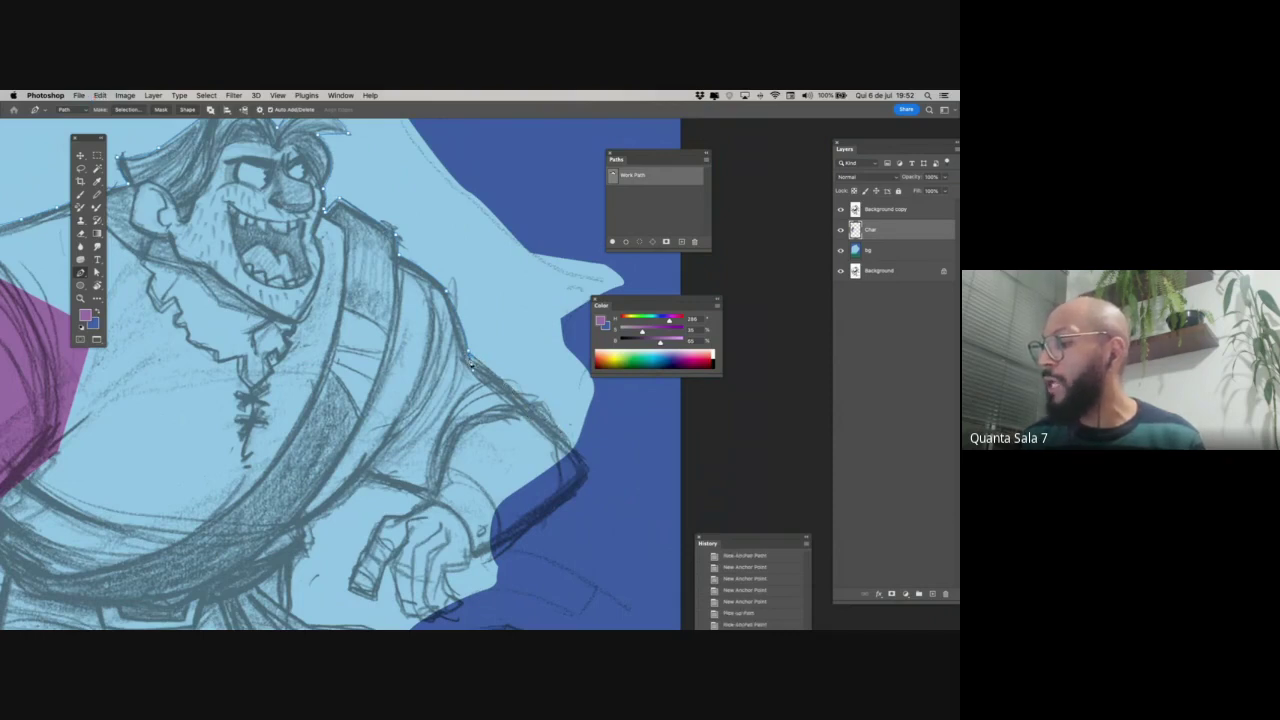
{"action": "left_click", "coordinate": [498, 377]}
{"action": "left_click", "coordinate": [516, 381]}
{"action": "left_click", "coordinate": [523, 390]}
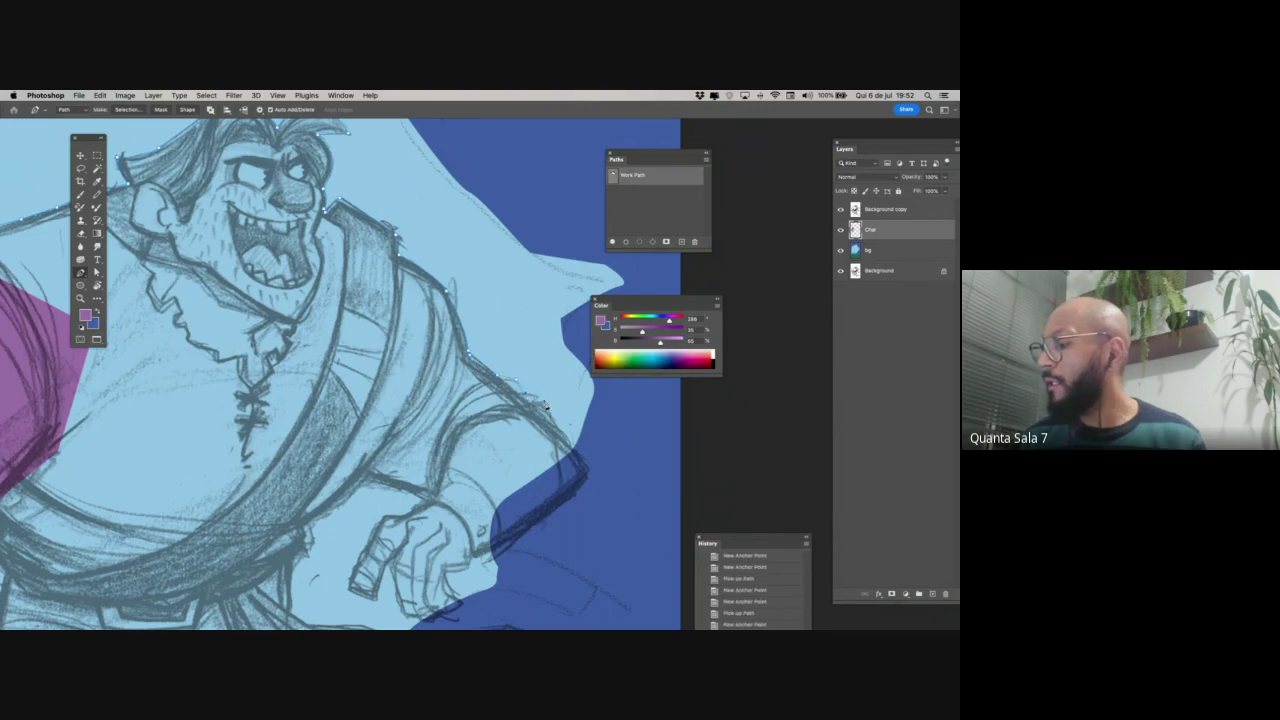
{"action": "left_click", "coordinate": [540, 398]}
{"action": "left_click", "coordinate": [553, 416]}
{"action": "left_click", "coordinate": [585, 465]}
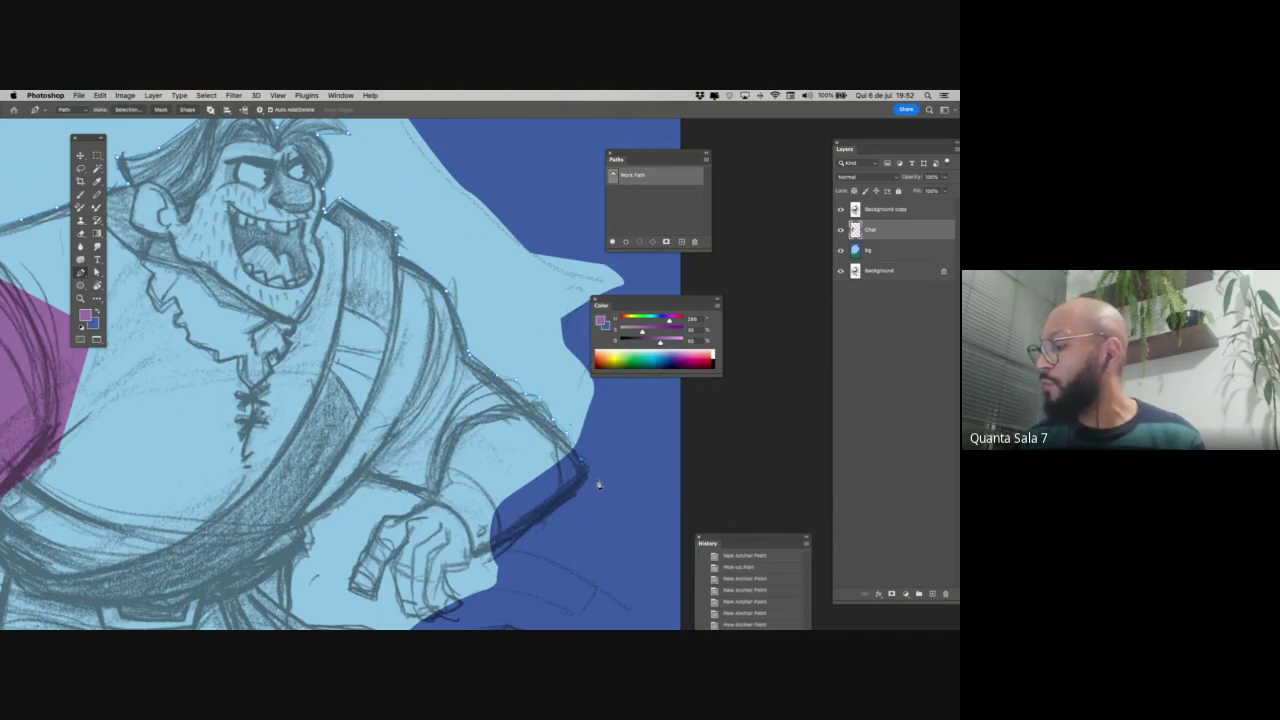
{"action": "left_click", "coordinate": [586, 468]}
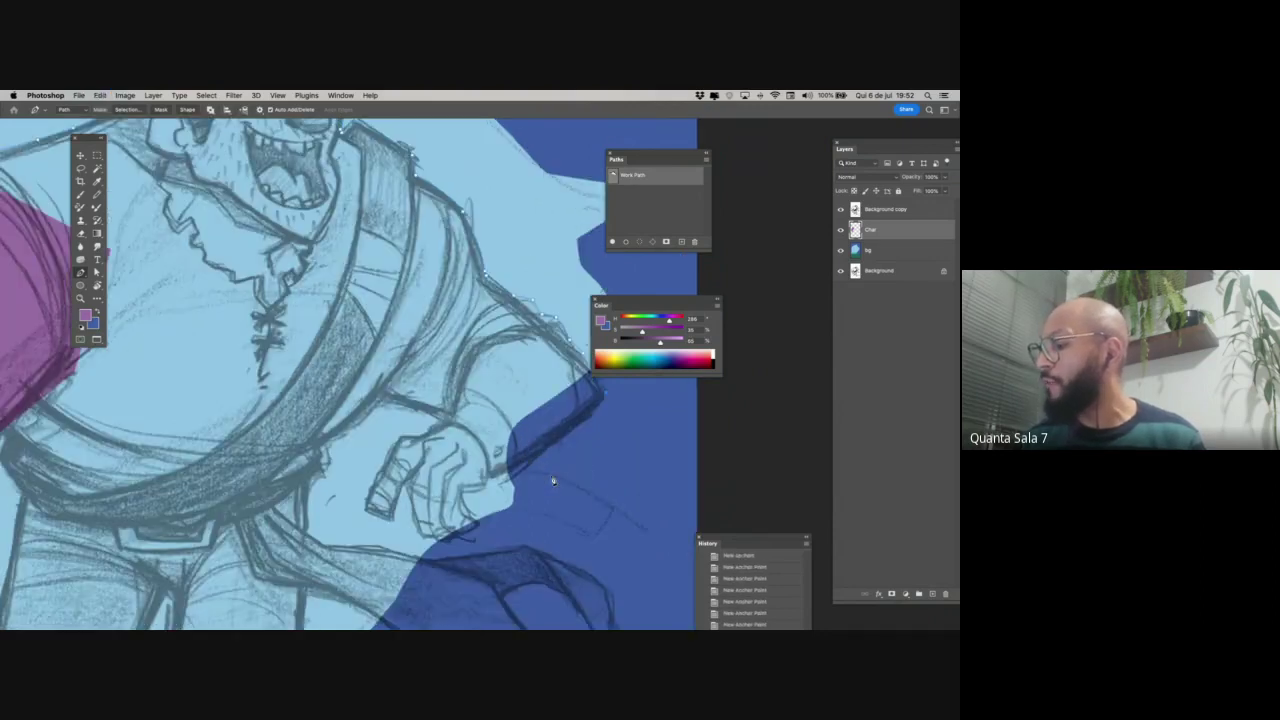
- Take the path from the elbow along the underside of the forearm to the wrist and down the outer edge of the open hand
{"action": "scroll", "coordinate": [575, 485], "scroll_direction": "down", "scroll_amount": 3}
{"action": "left_click", "coordinate": [491, 479]}
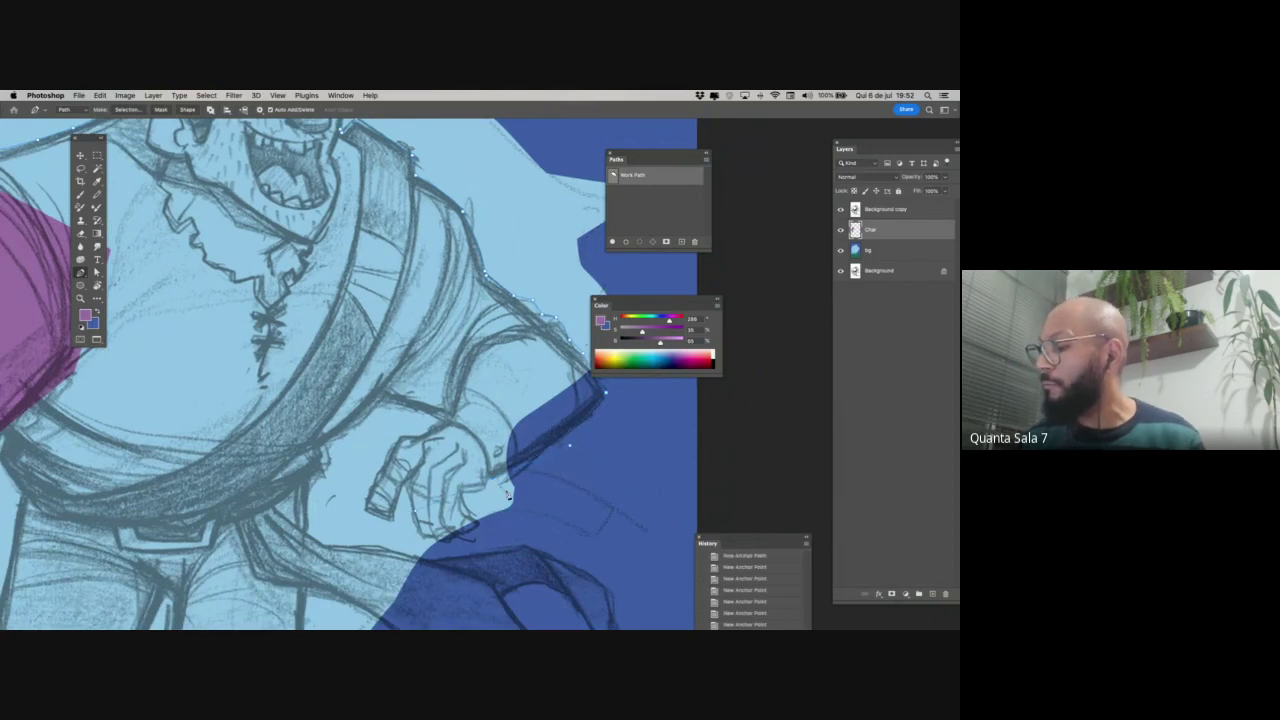
{"action": "left_click", "coordinate": [486, 487]}
{"action": "left_click", "coordinate": [463, 499]}
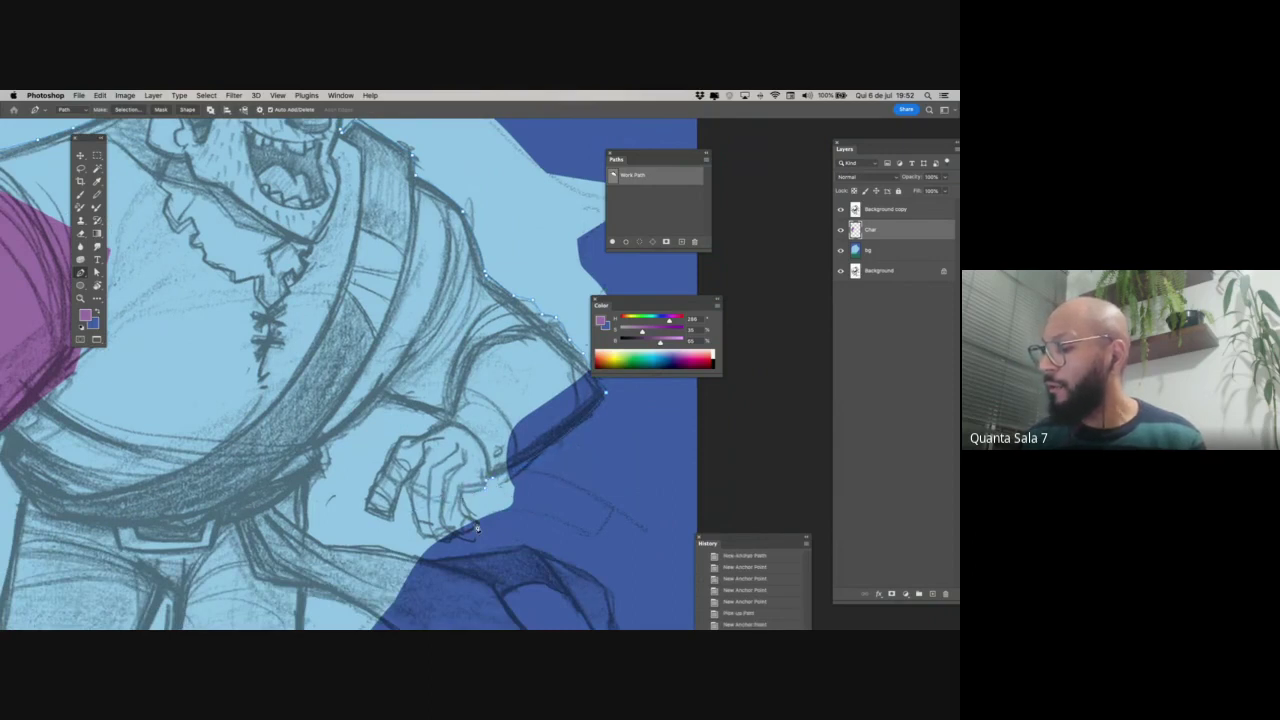
{"action": "left_click", "coordinate": [477, 523]}
{"action": "left_click", "coordinate": [479, 527]}
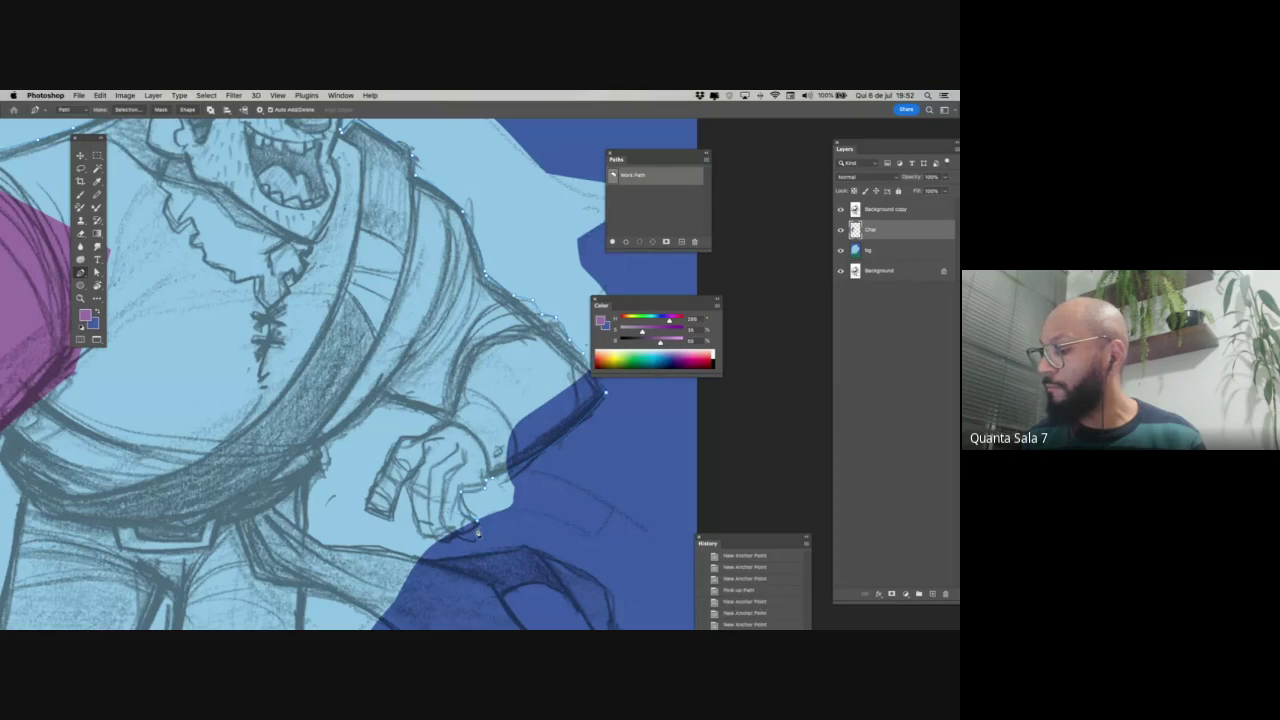
- Continue the path in short segments around the fingertips along the lower edge of the open hand
{"action": "left_click", "coordinate": [461, 537]}
{"action": "left_click", "coordinate": [458, 540]}
{"action": "key", "text": "super+z"}
{"action": "left_click", "coordinate": [460, 537]}
{"action": "left_click", "coordinate": [453, 537]}
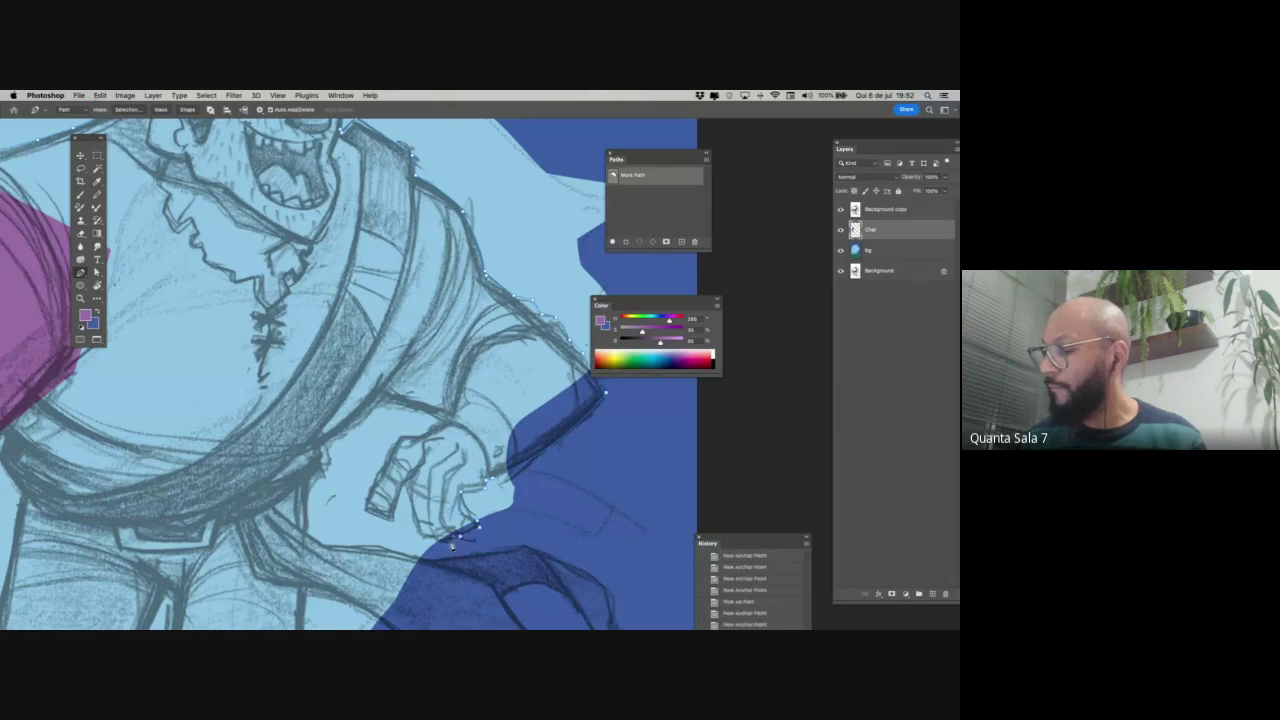
{"action": "left_click", "coordinate": [449, 542]}
{"action": "left_click", "coordinate": [434, 538]}
{"action": "left_click", "coordinate": [425, 538]}
- Take the path up into the gap between the fingers and around the tip of the extended front finger
{"action": "left_click", "coordinate": [409, 492]}
{"action": "key", "text": "super+z"}
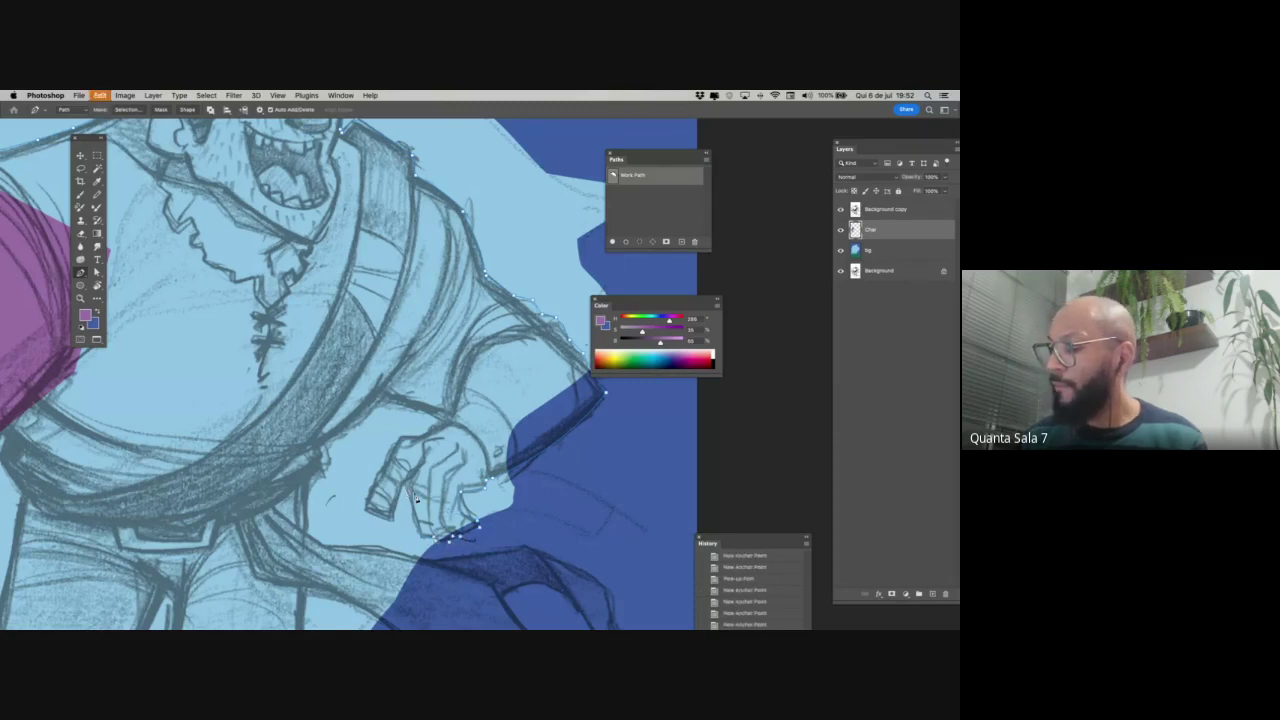
{"action": "left_click", "coordinate": [407, 483]}
{"action": "left_click", "coordinate": [391, 519]}
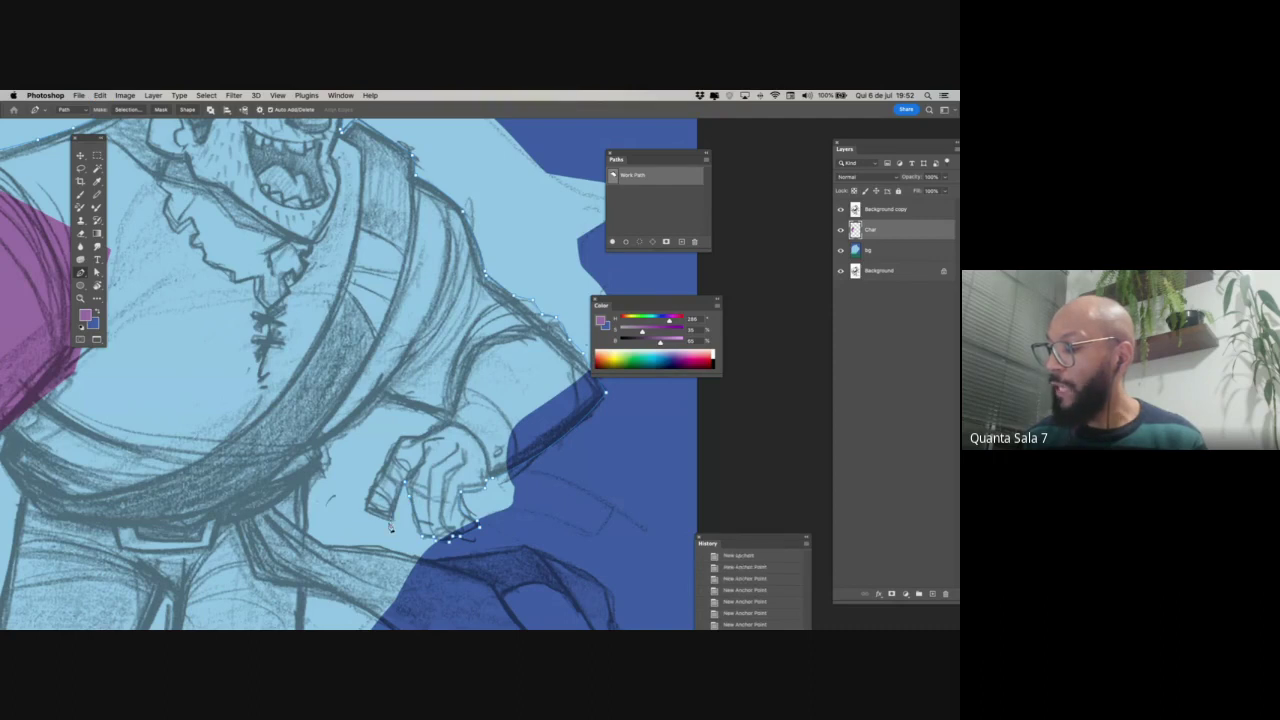
{"action": "left_click", "coordinate": [367, 512]}
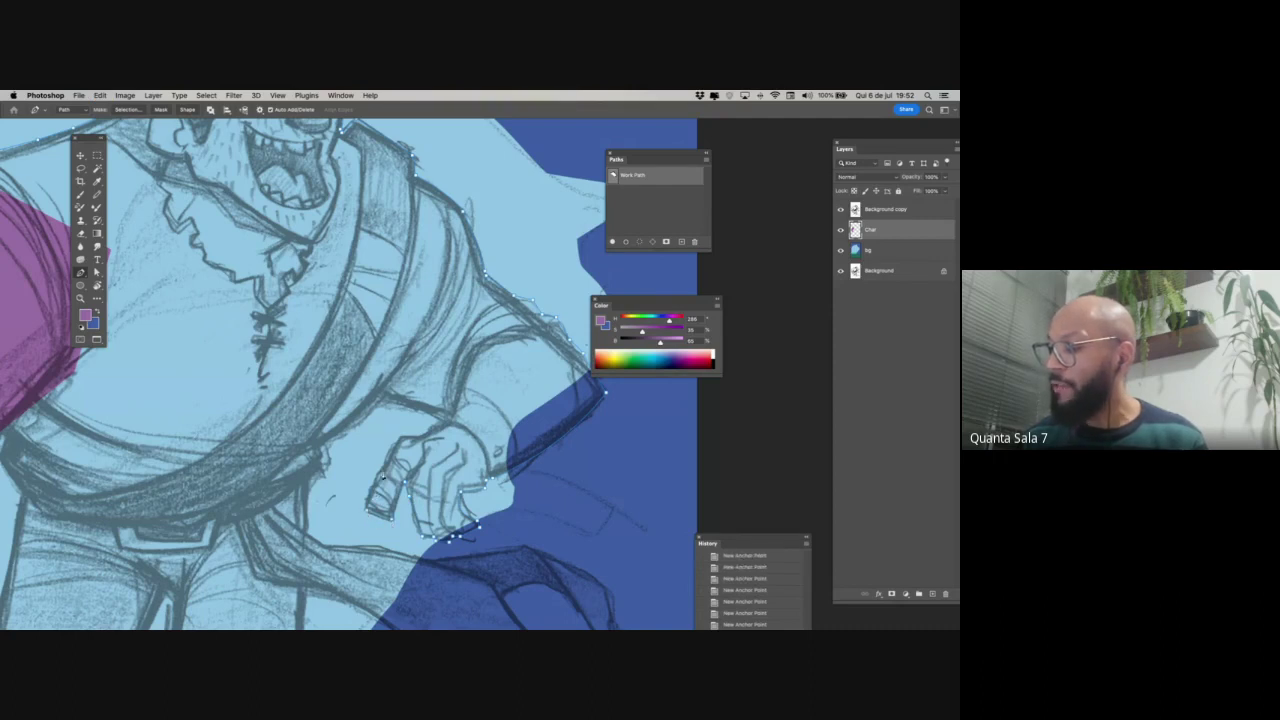
- Trace the path up the inner side of the hand, along the sleeve's lower edge and back toward the belly
{"action": "left_click", "coordinate": [382, 474]}
{"action": "left_click", "coordinate": [399, 438]}
{"action": "left_click", "coordinate": [428, 436]}
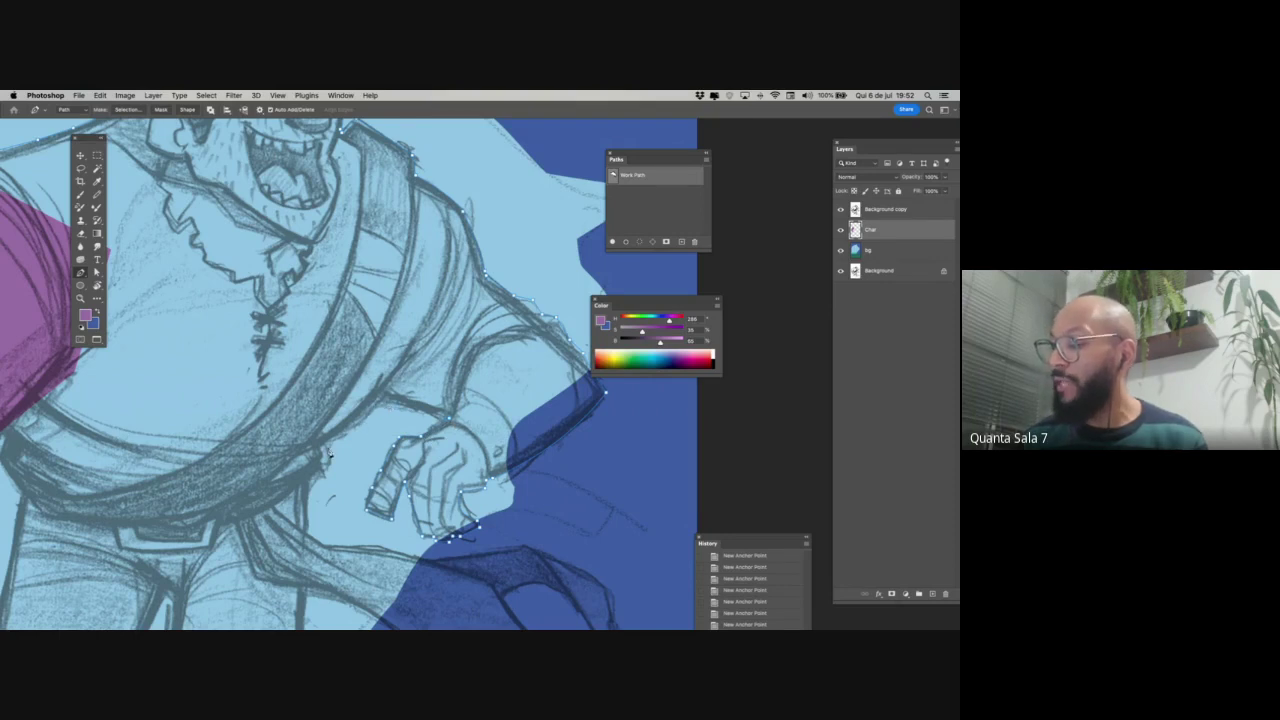
{"action": "key", "text": "super+z"}
{"action": "left_click", "coordinate": [379, 400]}
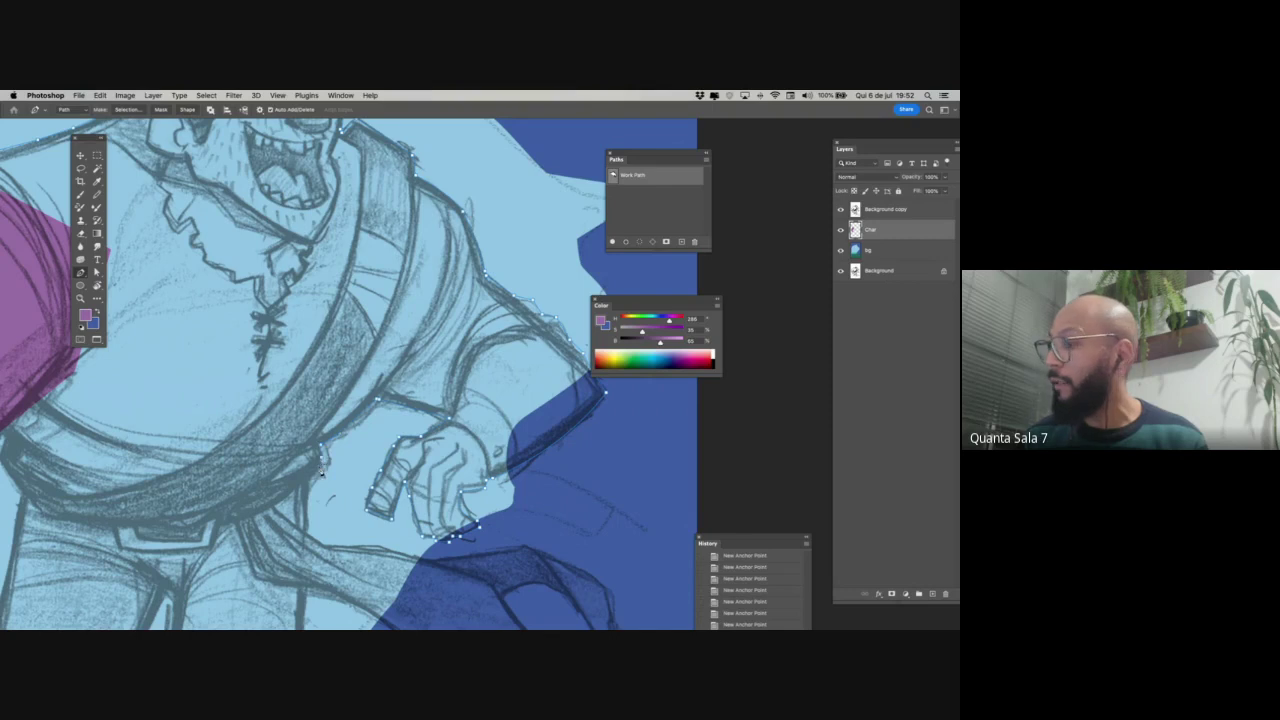
- Close the body path down past the sash and across the waist, fill it with purple and deselect the path
{"action": "scroll", "coordinate": [322, 460], "scroll_direction": "down", "scroll_amount": 3}
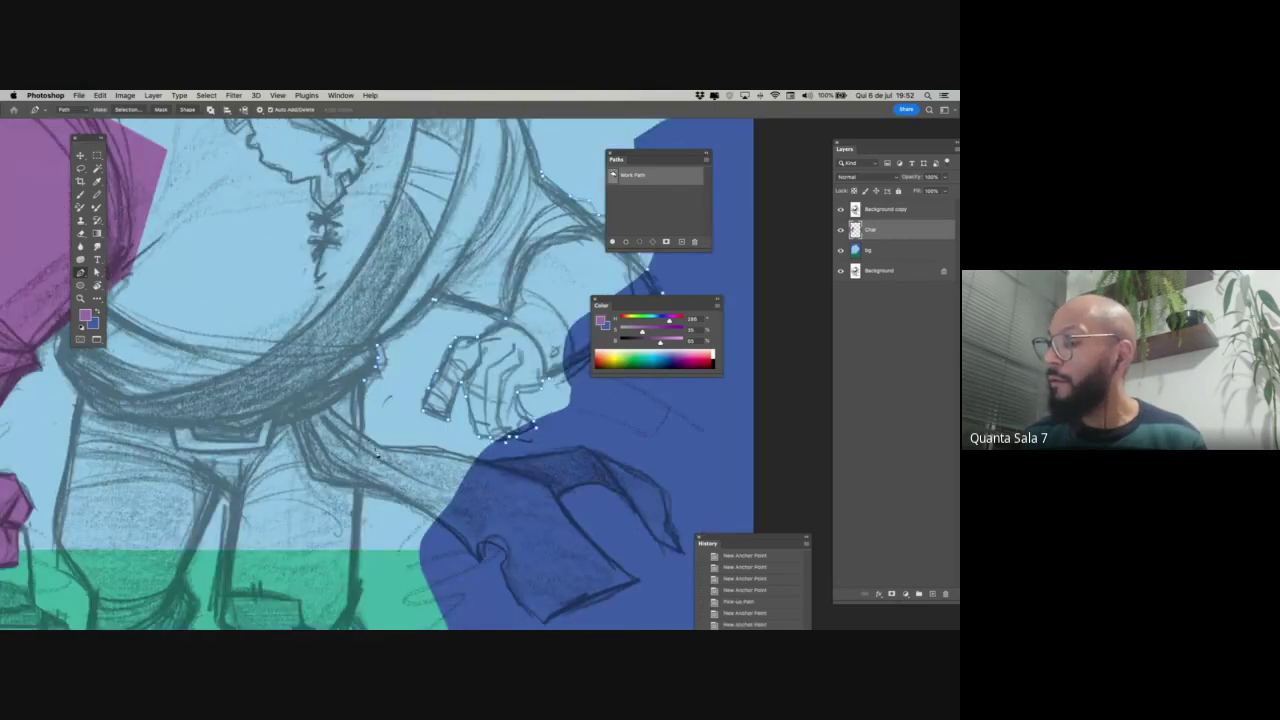
{"action": "key", "text": "z"}
{"action": "key", "text": "super+0"}
{"action": "key", "text": "p"}
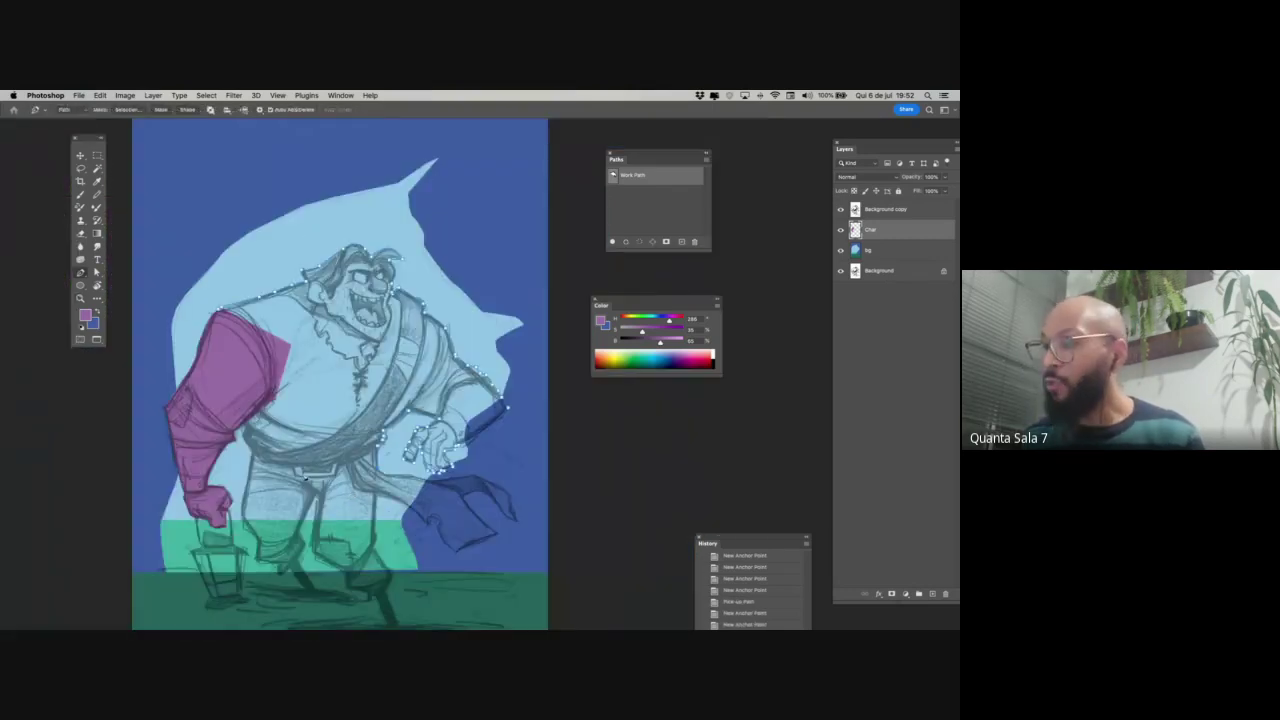
{"action": "left_click", "coordinate": [614, 242]}
{"action": "left_click", "coordinate": [643, 217]}
- Start a new Pen path at the waist and trace the near leg's outer edge down to the trouser cuff
{"action": "left_click_drag", "start_coordinate": [461, 499], "coordinate": [462, 378]}
{"action": "key", "text": "z"}
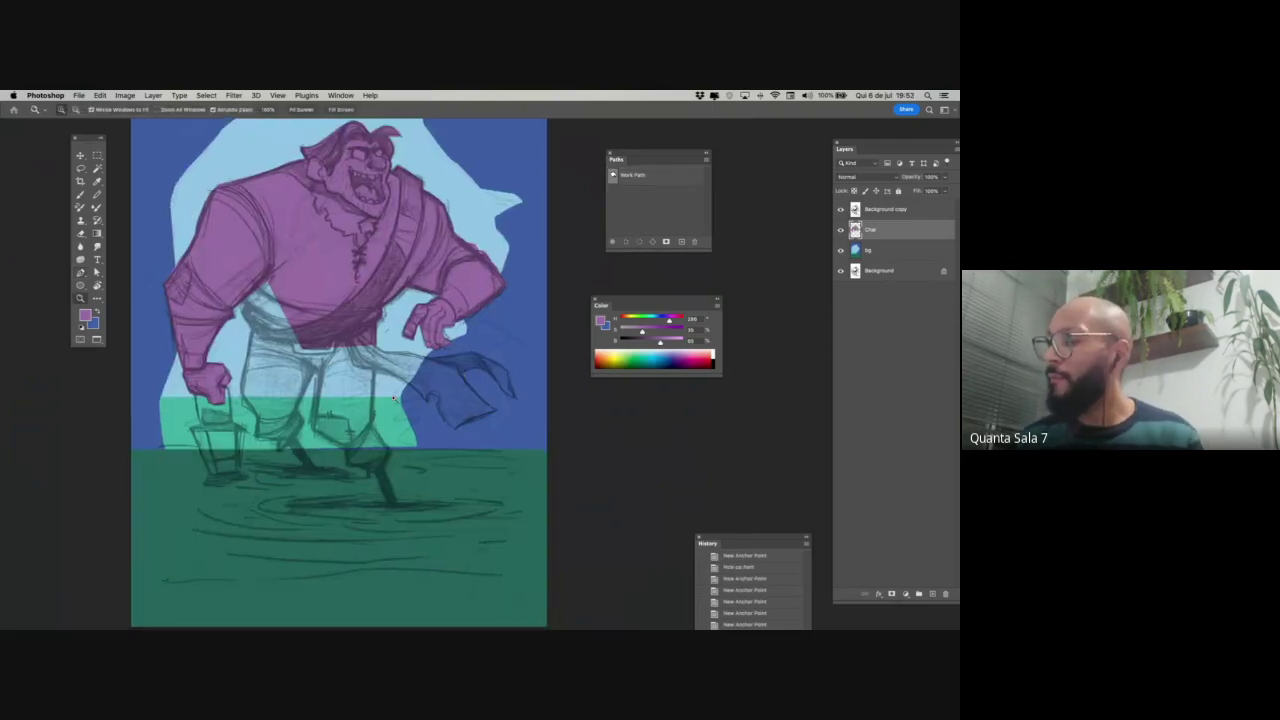
{"action": "left_click", "coordinate": [358, 399]}
{"action": "key", "text": "p"}
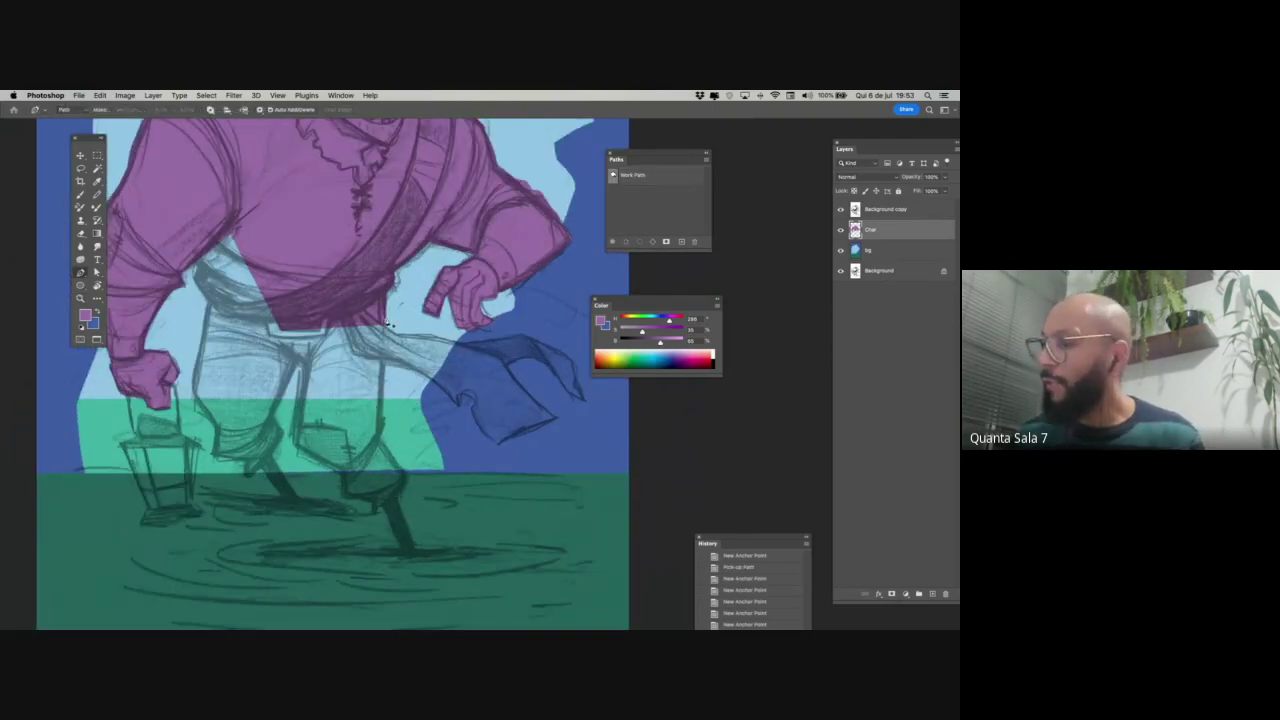
{"action": "left_click", "coordinate": [384, 318]}
{"action": "left_click", "coordinate": [384, 425]}
{"action": "key", "text": "super+z"}
{"action": "left_click", "coordinate": [383, 422]}
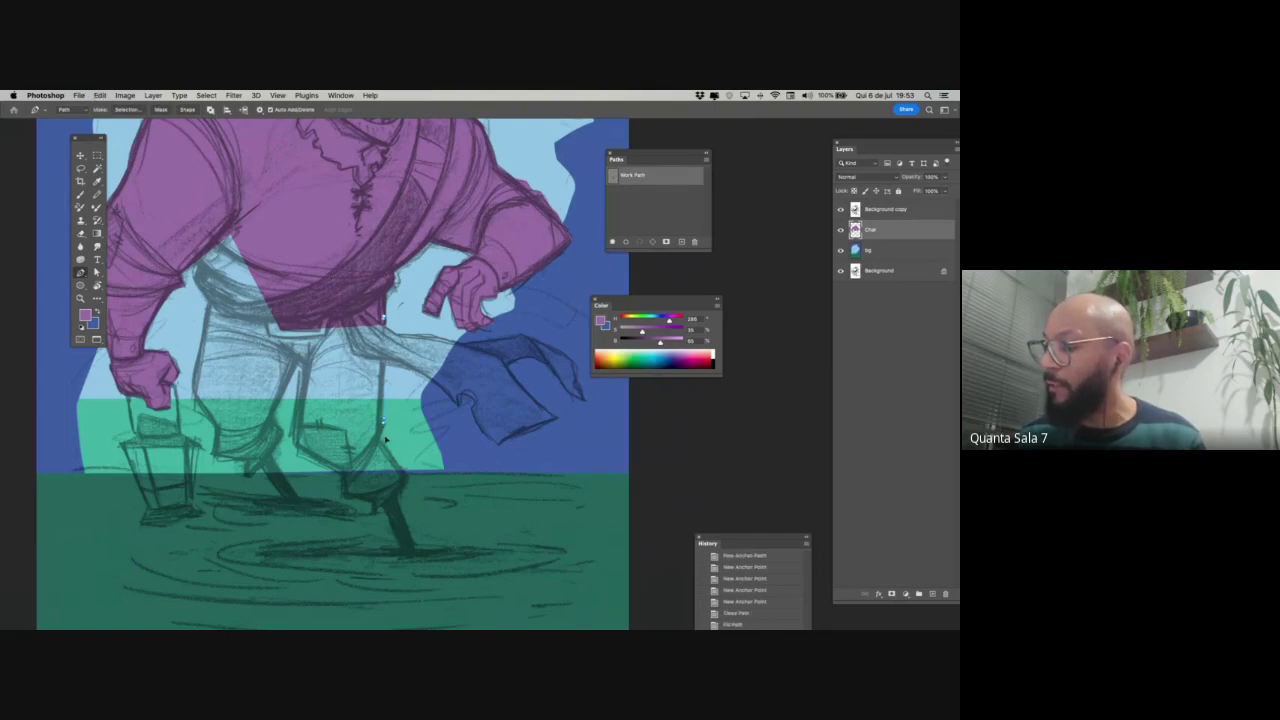
{"action": "left_click", "coordinate": [379, 439]}
{"action": "left_click", "coordinate": [408, 479]}
- Trace the path around the near wooden peg leg and along the underside of the trouser cuff
{"action": "left_click_drag", "start_coordinate": [406, 505], "coordinate": [404, 437]}
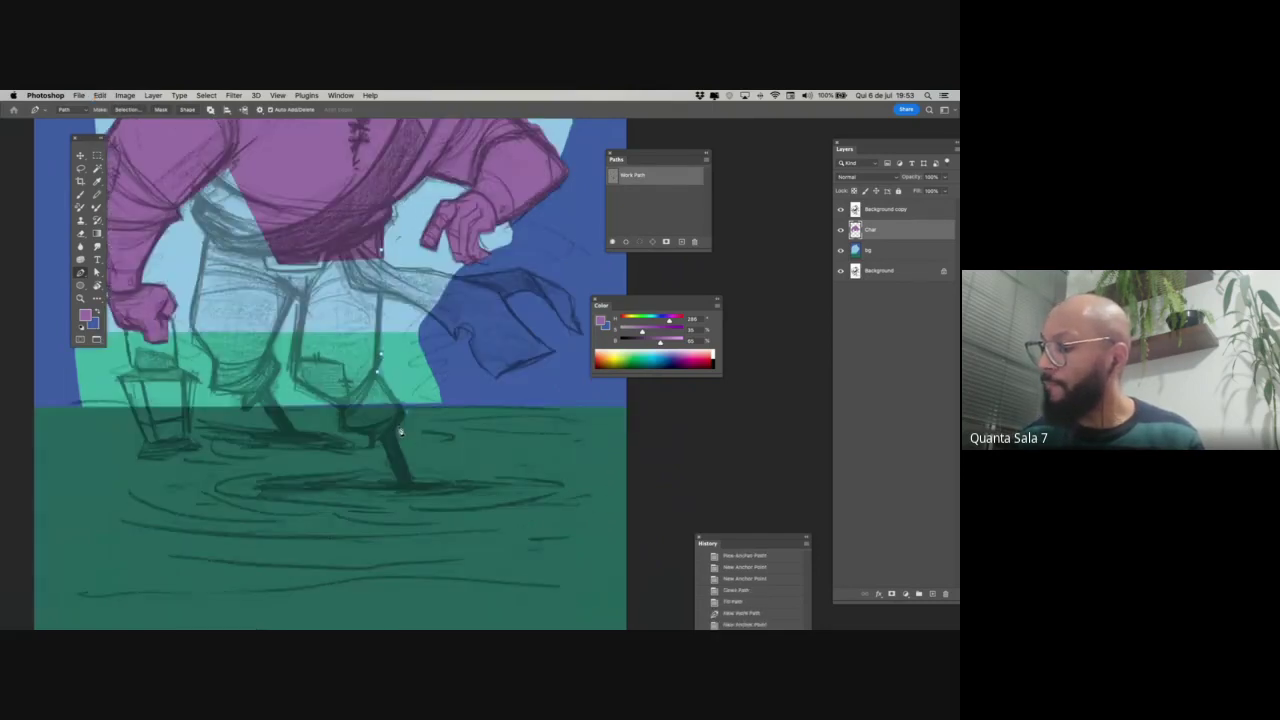
{"action": "left_click", "coordinate": [394, 429]}
{"action": "left_click", "coordinate": [413, 481]}
{"action": "left_click_drag", "start_coordinate": [413, 481], "coordinate": [441, 481]}
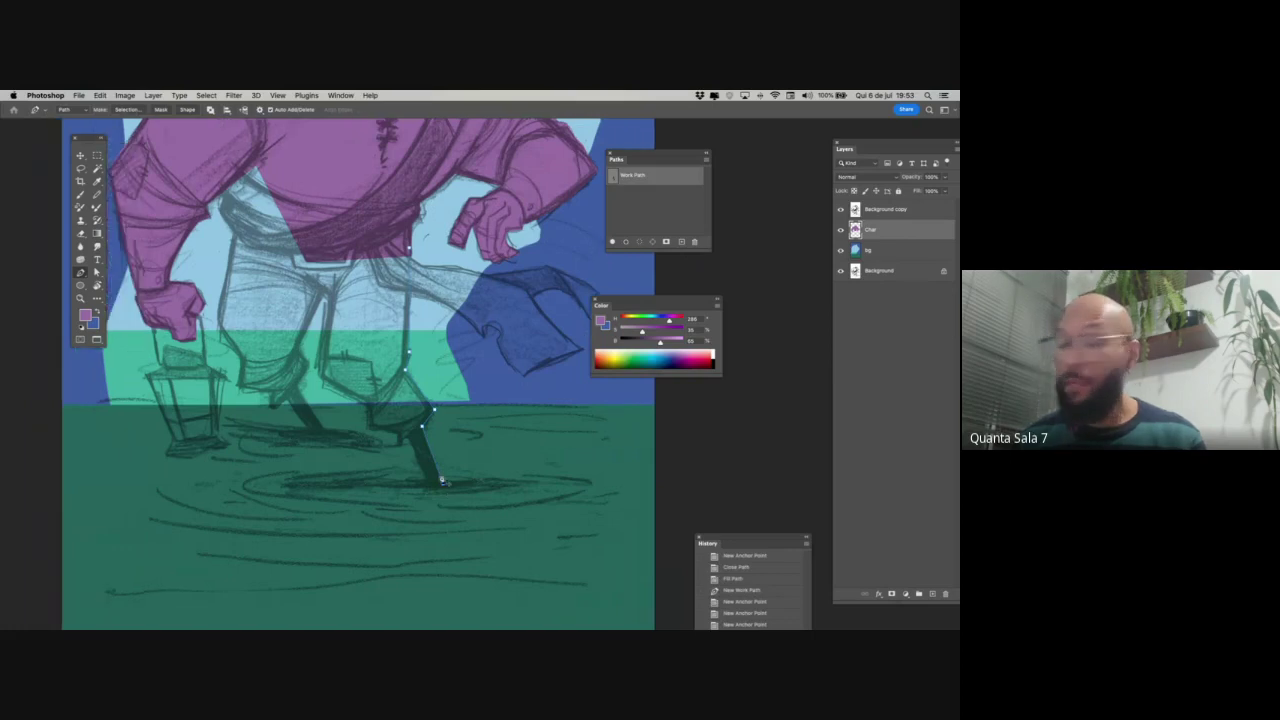
{"action": "left_click", "coordinate": [431, 488]}
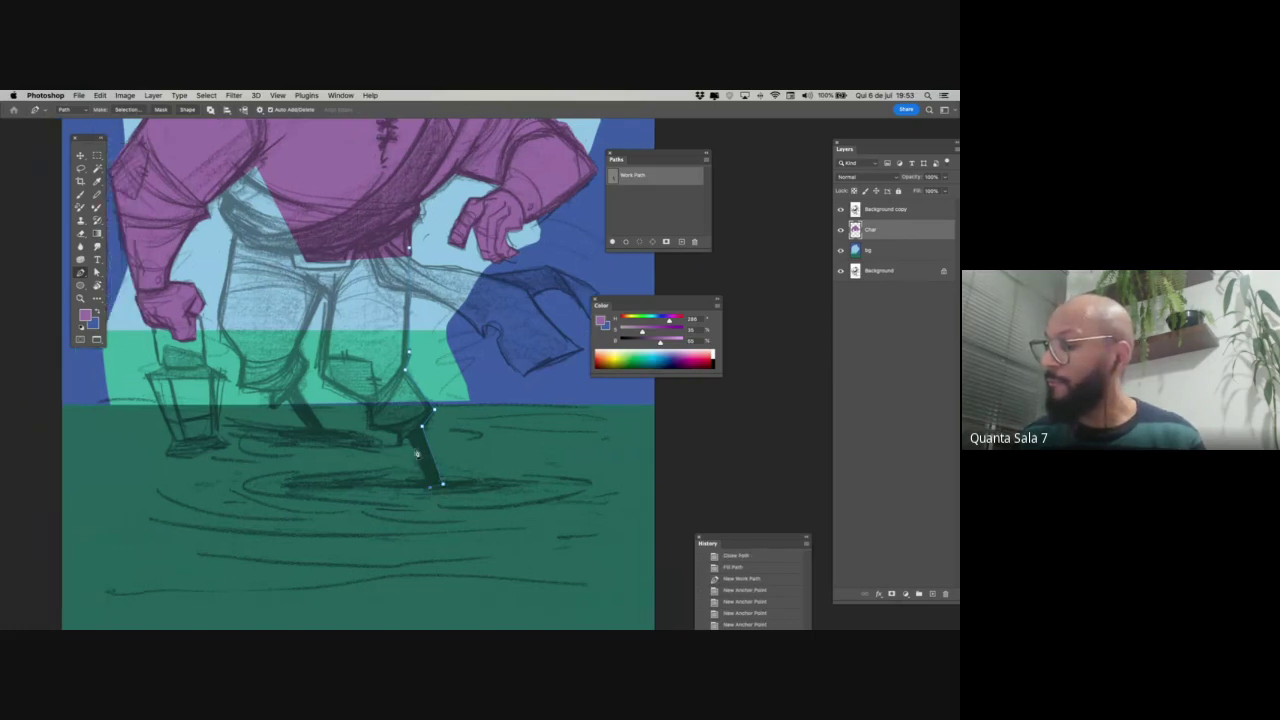
{"action": "left_click", "coordinate": [405, 440]}
{"action": "left_click", "coordinate": [369, 429]}
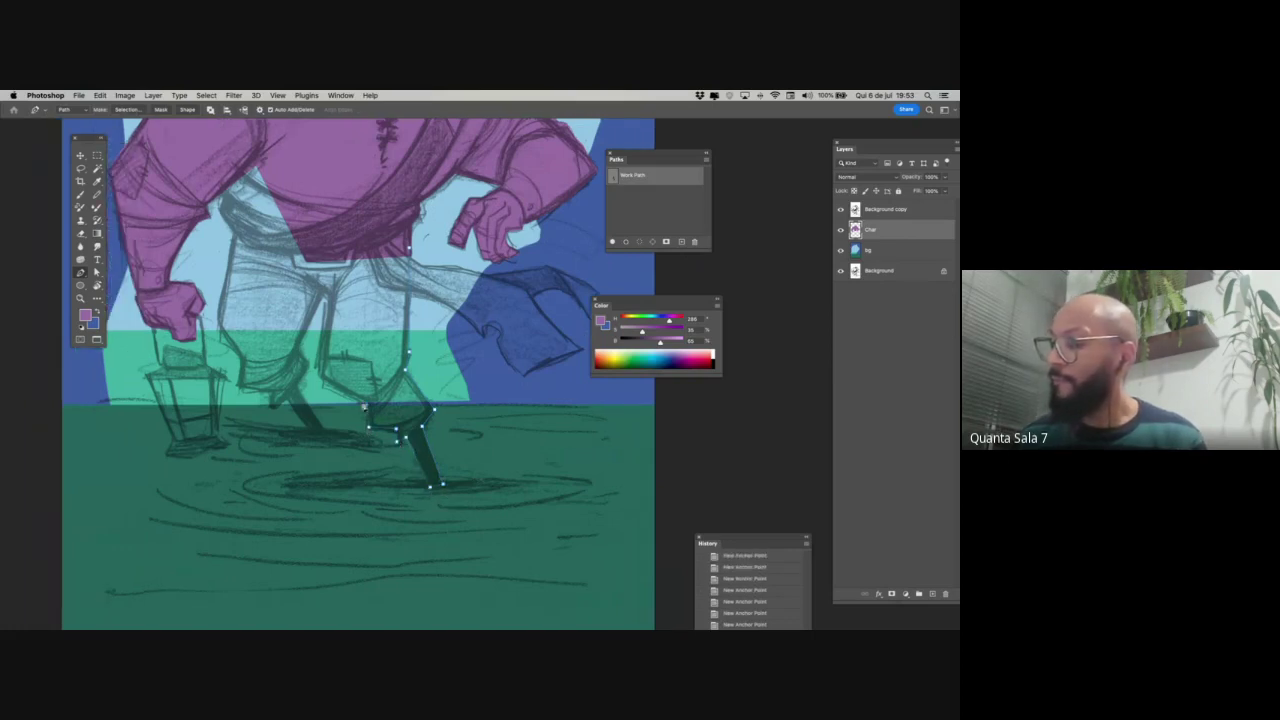
- Take the path up the inner trouser leg to the crotch, around the other peg leg and cuff, and up the outer thigh
{"action": "left_click", "coordinate": [331, 297]}
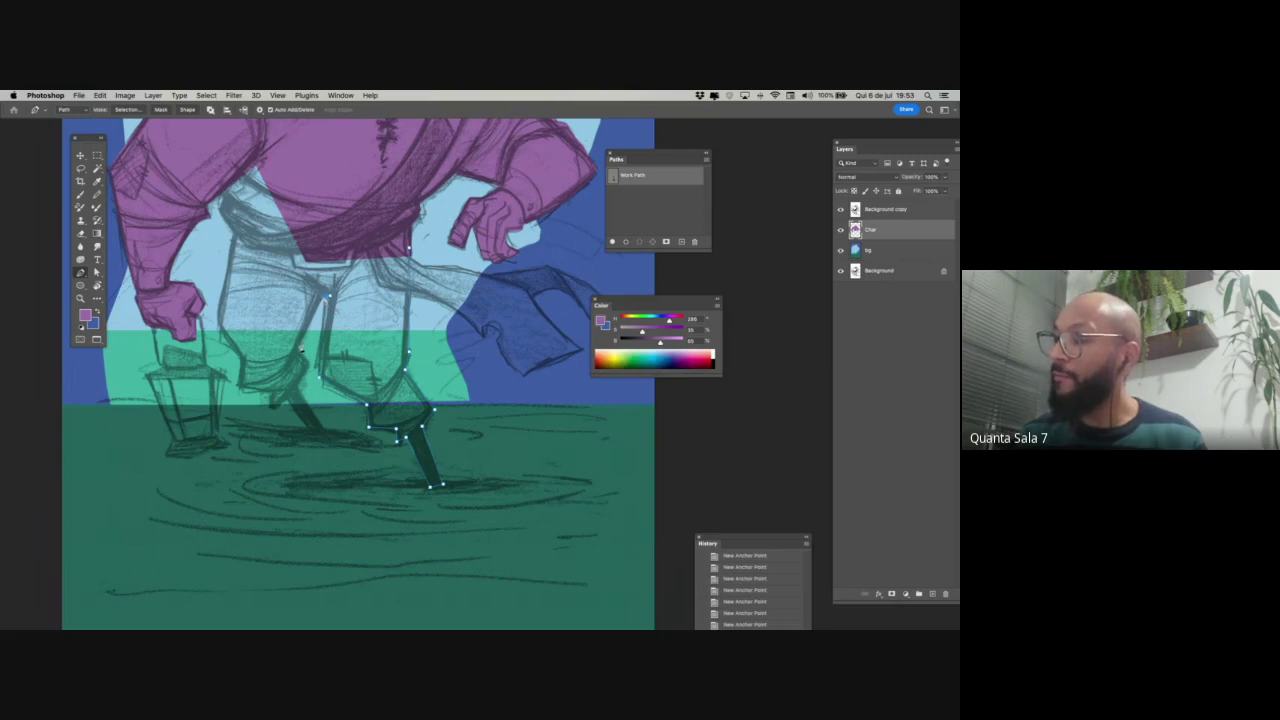
{"action": "left_click", "coordinate": [324, 435]}
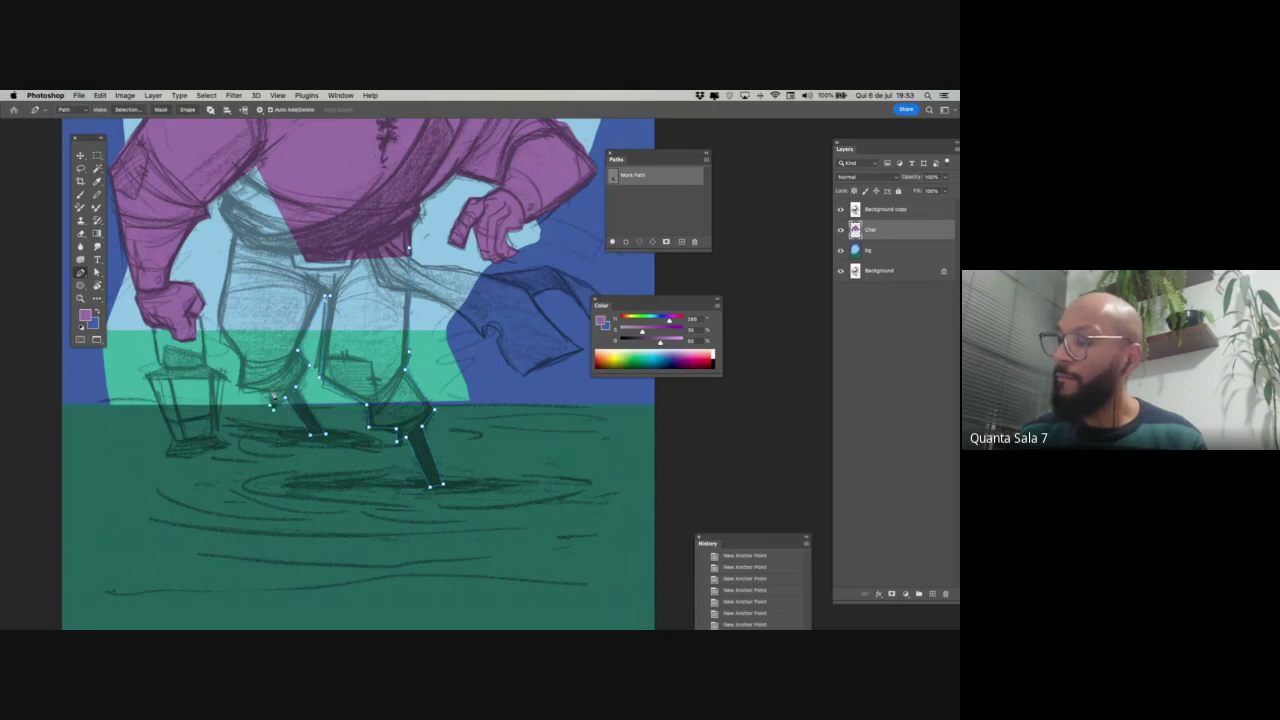
{"action": "scroll", "coordinate": [221, 330], "scroll_direction": "up", "scroll_amount": 5}
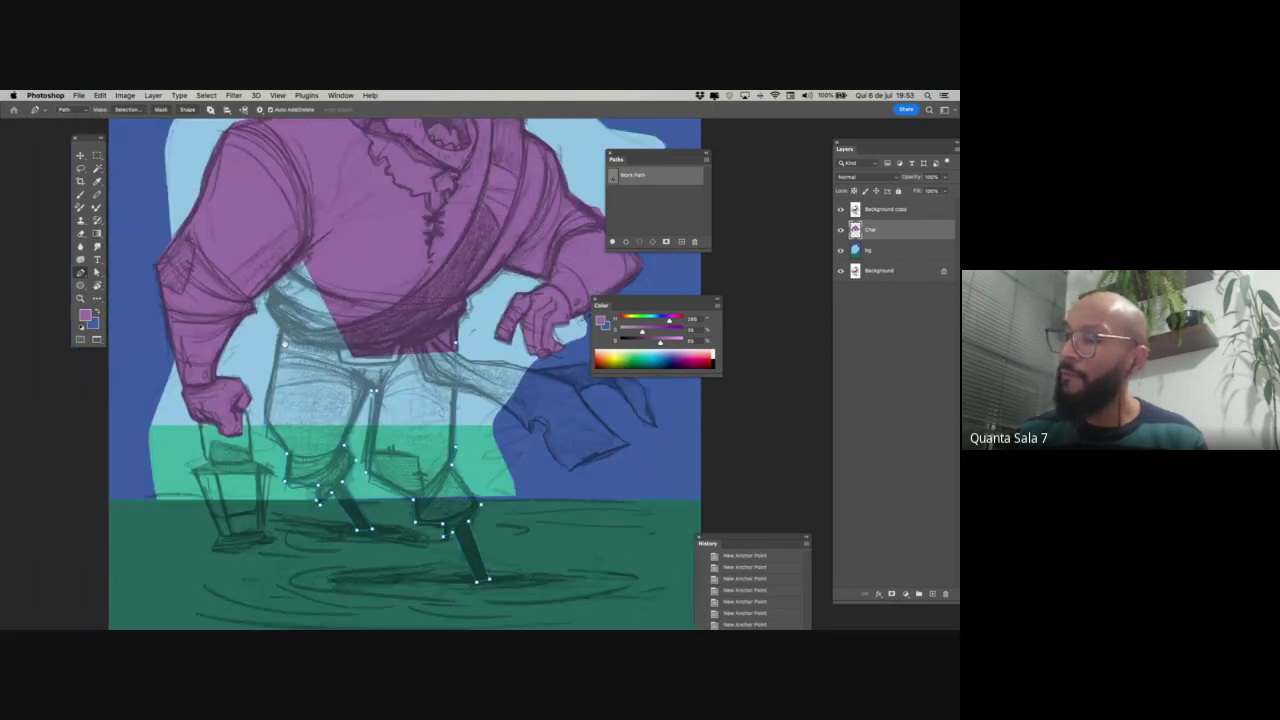
- Finish the legs path up past the belt to the arm, fill it with purple and deselect the path
{"action": "left_click_drag", "start_coordinate": [284, 343], "coordinate": [286, 347]}
{"action": "left_click", "coordinate": [269, 308]}
{"action": "left_click", "coordinate": [272, 297]}
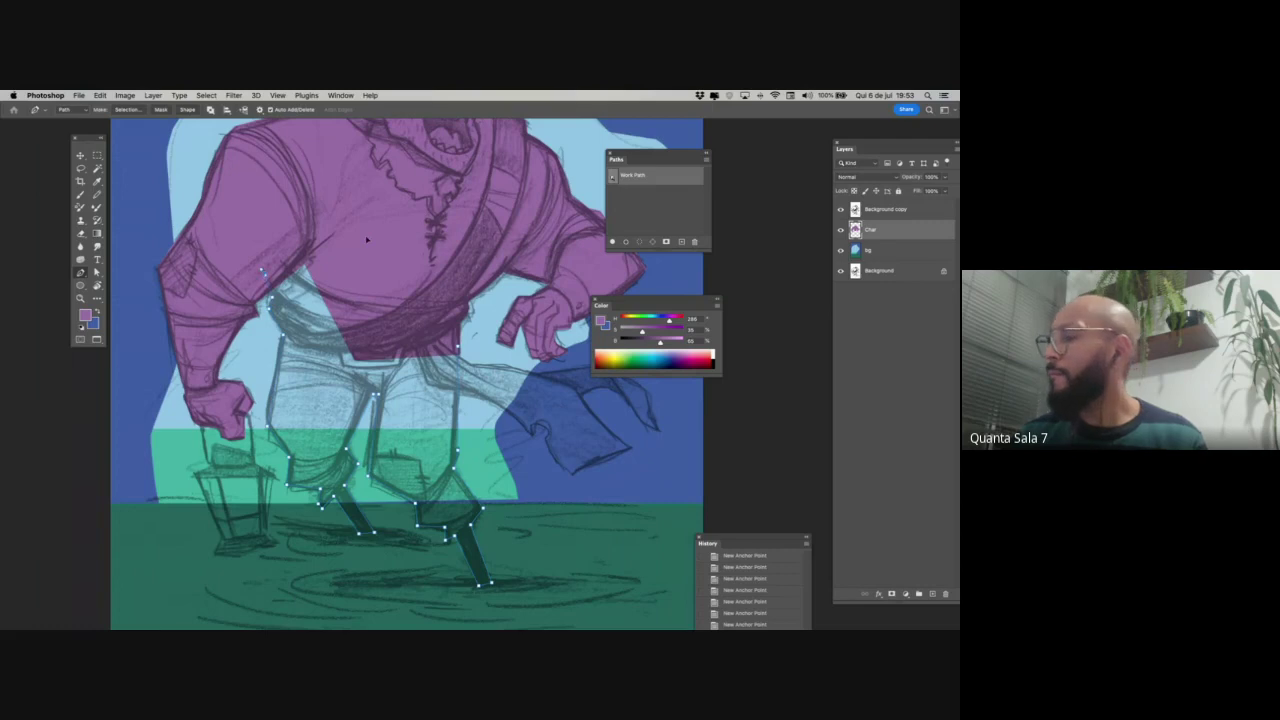
{"action": "left_click", "coordinate": [613, 242]}
{"action": "left_click", "coordinate": [637, 217]}
- Trace a small patch along the near hip and upper thigh and fill it with purple
{"action": "left_click_drag", "start_coordinate": [506, 457], "coordinate": [357, 420]}
{"action": "left_click_drag", "start_coordinate": [338, 374], "coordinate": [353, 364]}
{"action": "scroll", "coordinate": [354, 364], "scroll_direction": "up", "scroll_amount": 1}
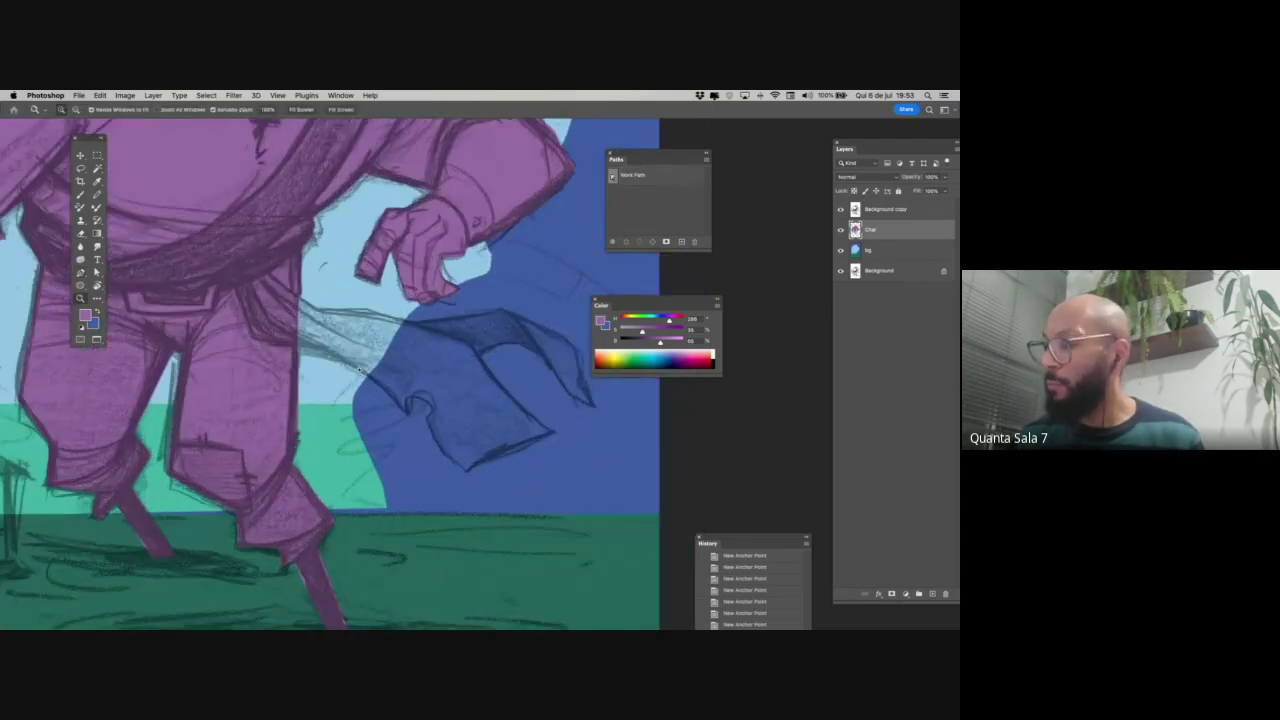
{"action": "key", "text": "p"}
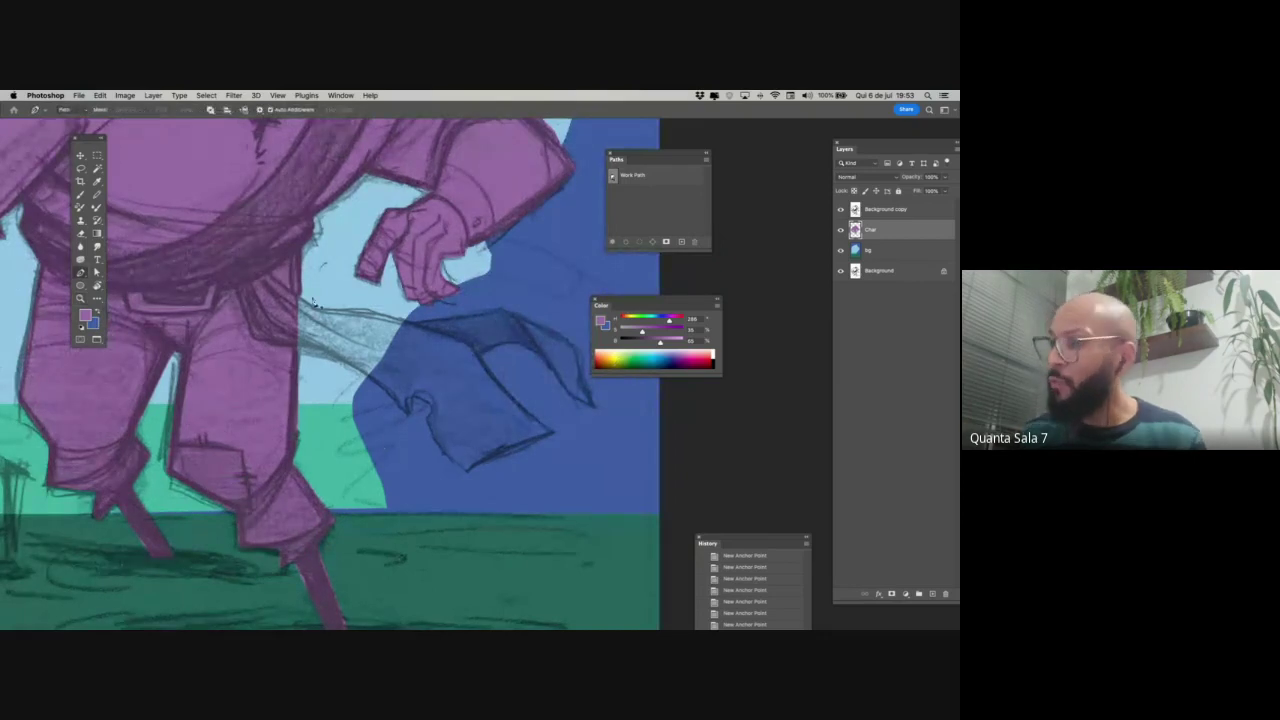
{"action": "left_click", "coordinate": [300, 396]}
{"action": "left_click", "coordinate": [289, 392]}
{"action": "left_click", "coordinate": [287, 340]}
{"action": "left_click", "coordinate": [299, 298]}
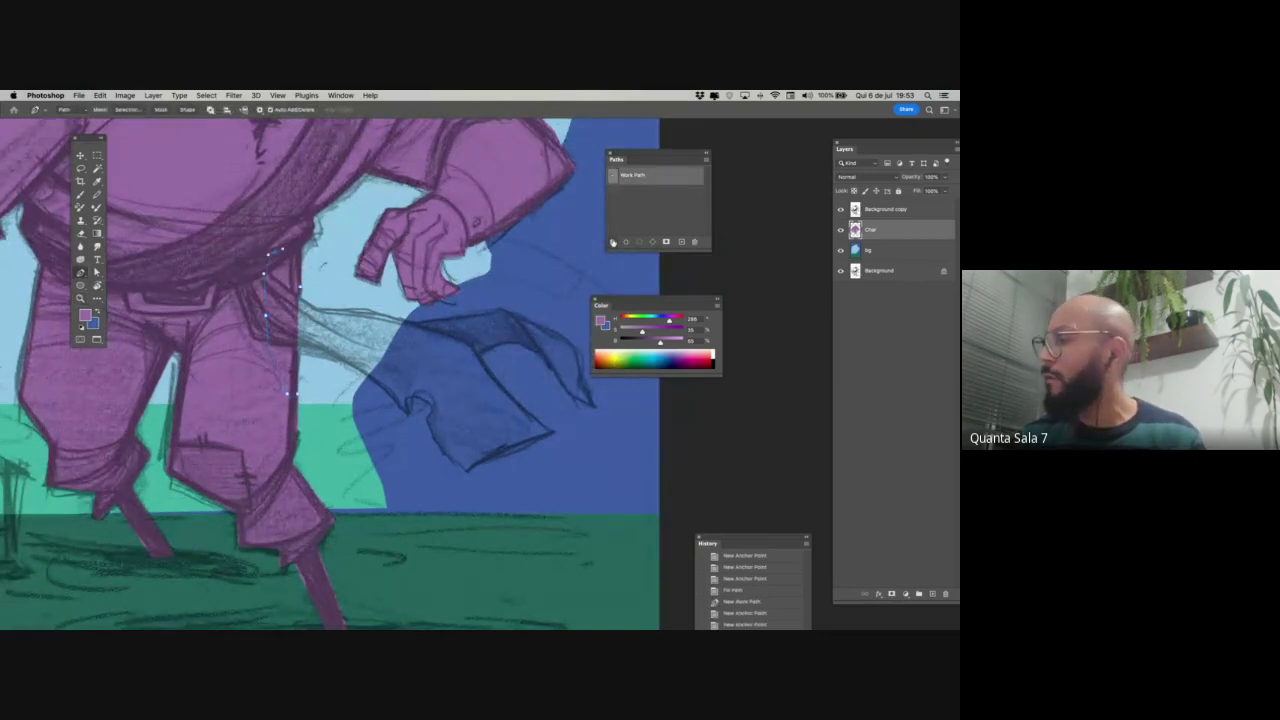
{"action": "left_click", "coordinate": [613, 242]}
{"action": "left_click", "coordinate": [633, 217]}
- Start a path at the hip and trace the upper edge of the flowing sash toward its far tail
{"action": "left_click_drag", "start_coordinate": [411, 458], "coordinate": [355, 454]}
{"action": "left_click", "coordinate": [233, 291]}
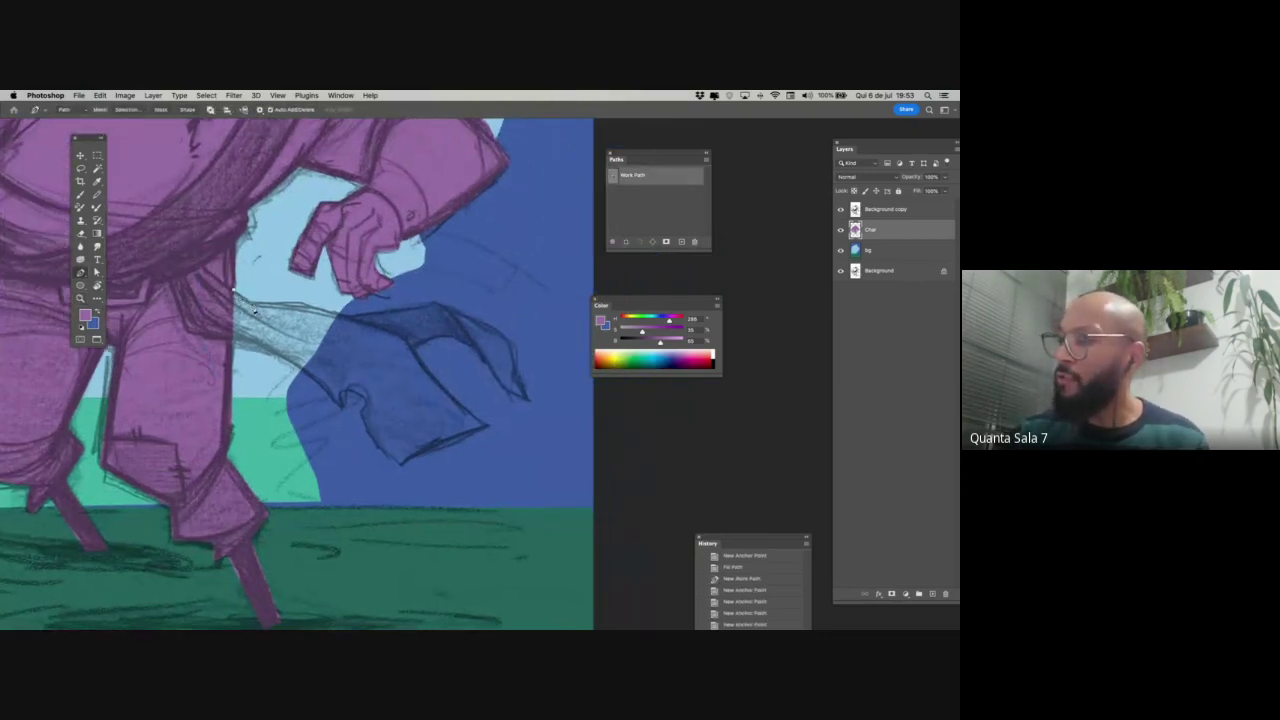
{"action": "left_click", "coordinate": [302, 303]}
{"action": "left_click", "coordinate": [352, 314]}
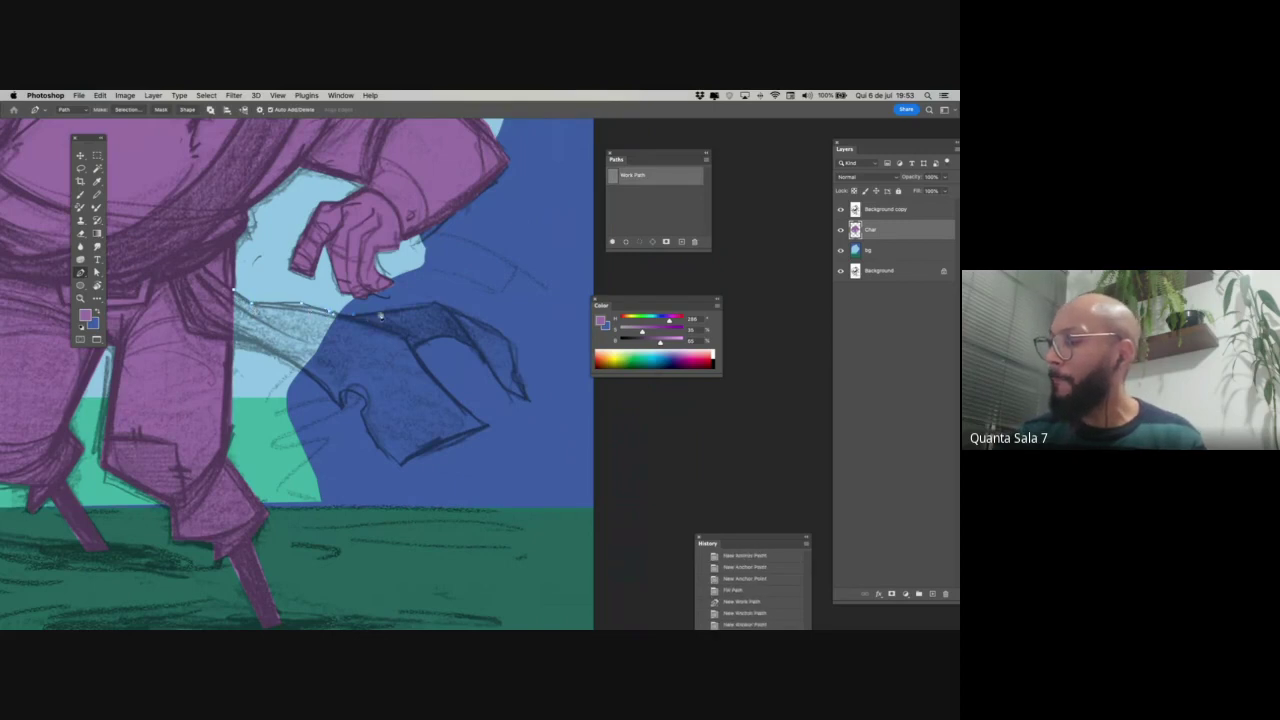
{"action": "left_click", "coordinate": [437, 302]}
{"action": "left_click", "coordinate": [506, 338]}
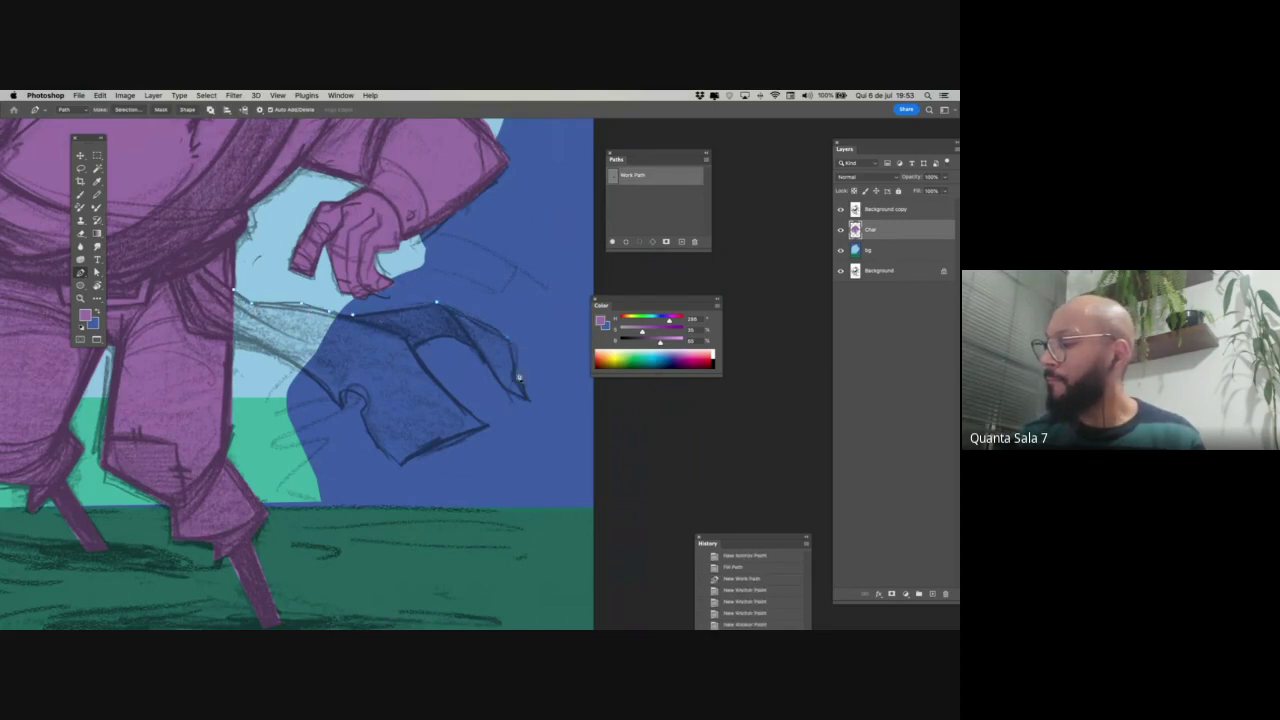
- Trace the path around the pointed tip of the sash's far tail and back along its inner edge
{"action": "left_click", "coordinate": [513, 375]}
{"action": "left_click", "coordinate": [519, 384]}
{"action": "left_click", "coordinate": [523, 393]}
{"action": "left_click", "coordinate": [527, 400]}
{"action": "left_click", "coordinate": [506, 392]}
{"action": "left_click", "coordinate": [474, 350]}
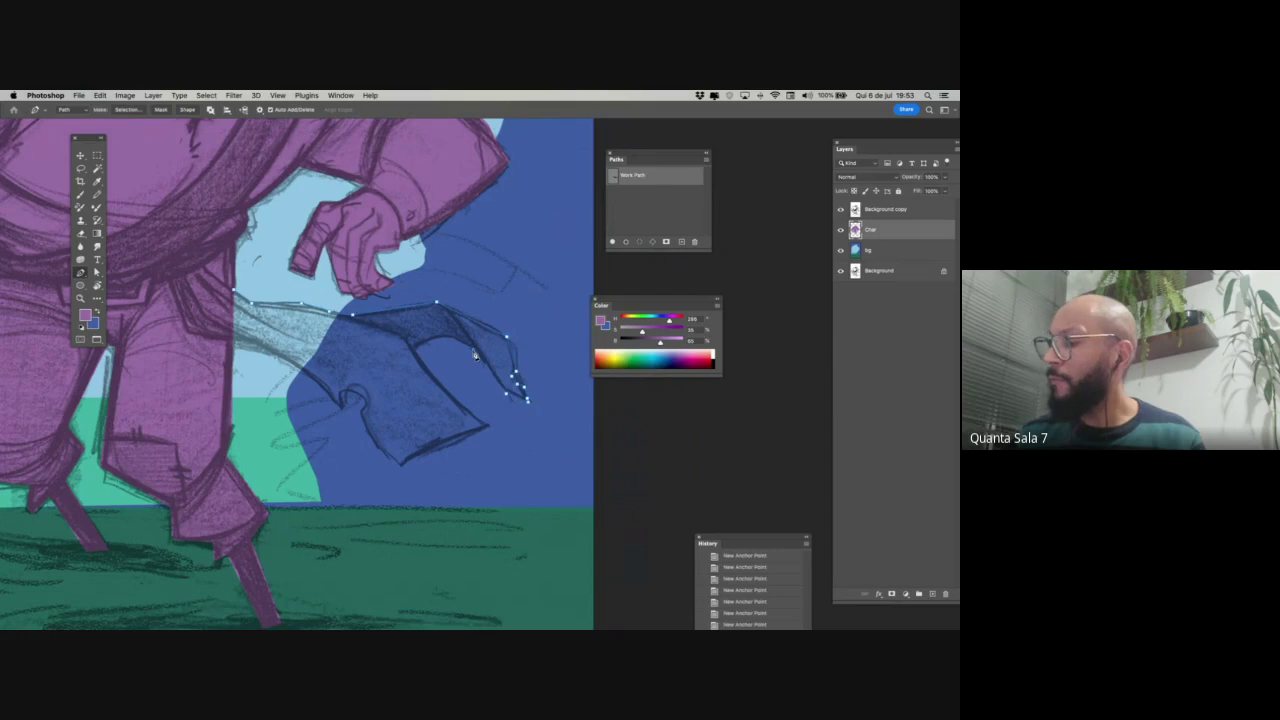
- Follow the fold between the two sash tails and trace down the wide tail's edge to its outer corner
{"action": "left_click", "coordinate": [458, 345]}
{"action": "left_click", "coordinate": [446, 337]}
{"action": "left_click", "coordinate": [410, 347]}
{"action": "left_click", "coordinate": [455, 398]}
{"action": "left_click", "coordinate": [490, 428]}
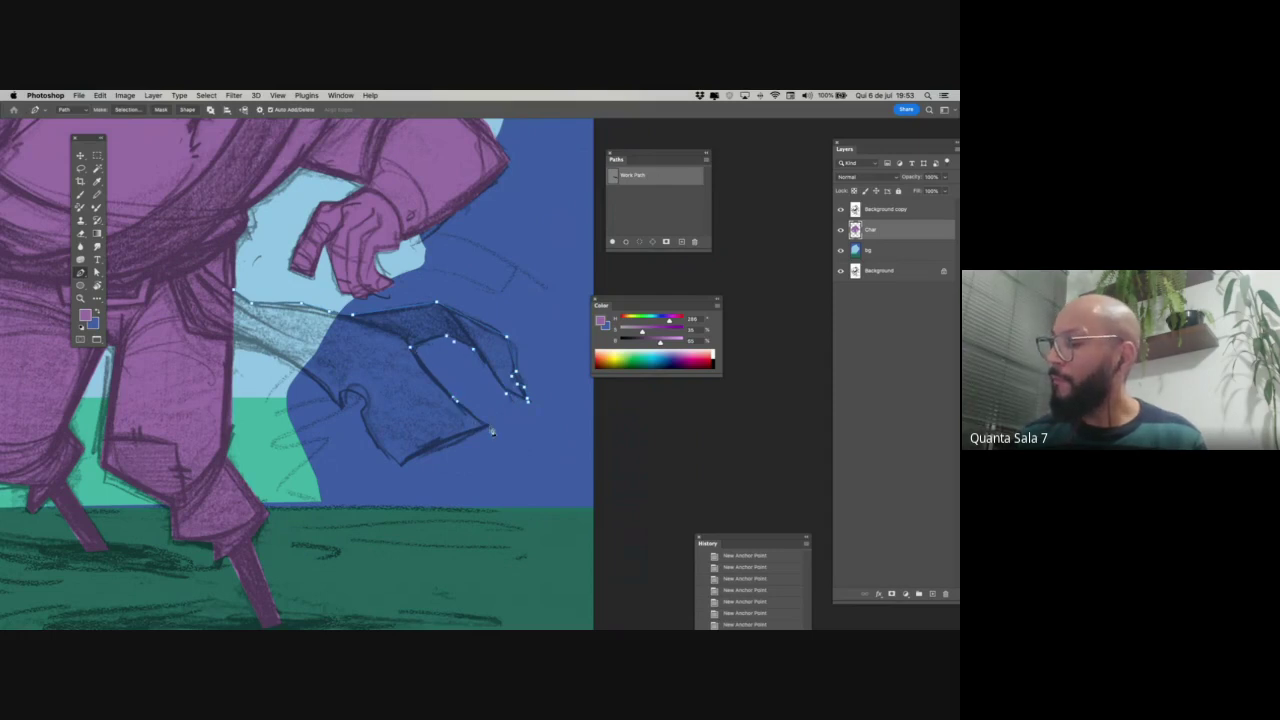
- Trace the wide tail's lower edge and notch back to the hip, fill the sash with purple and deselect the path
{"action": "left_click", "coordinate": [405, 462]}
{"action": "left_click", "coordinate": [400, 471]}
{"action": "left_click", "coordinate": [369, 439]}
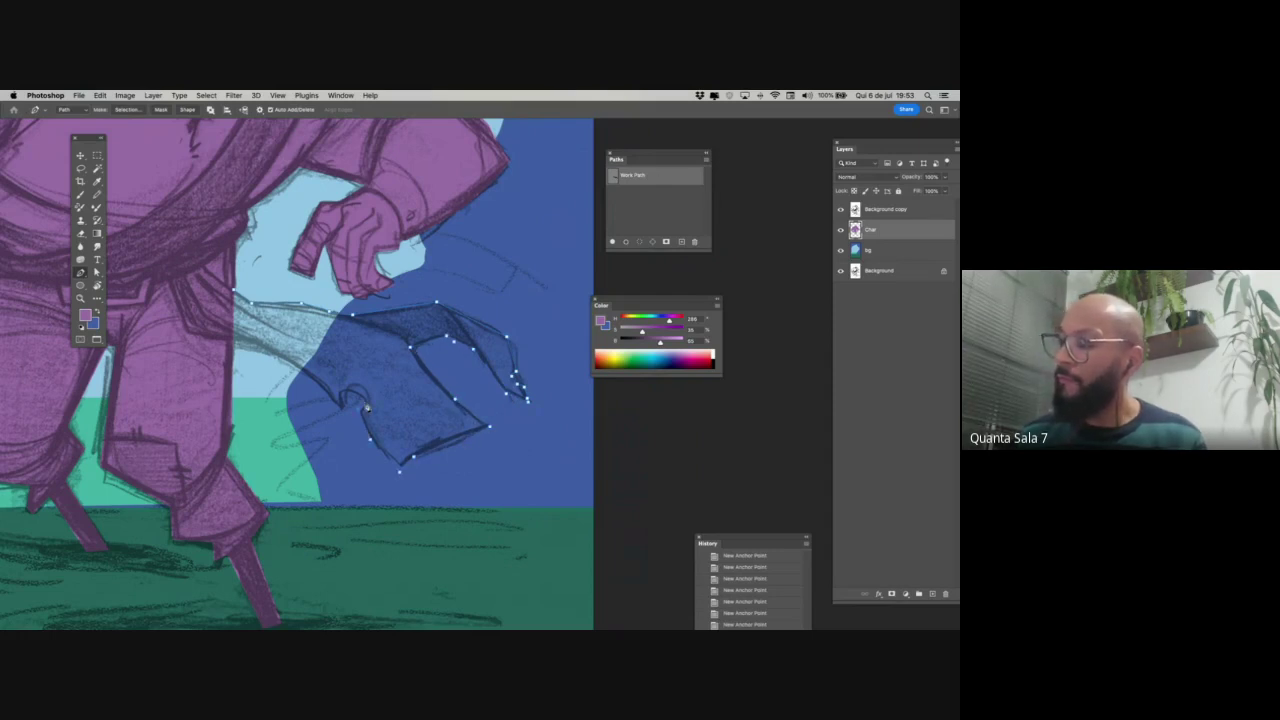
{"action": "left_click", "coordinate": [366, 403]}
{"action": "left_click", "coordinate": [340, 404]}
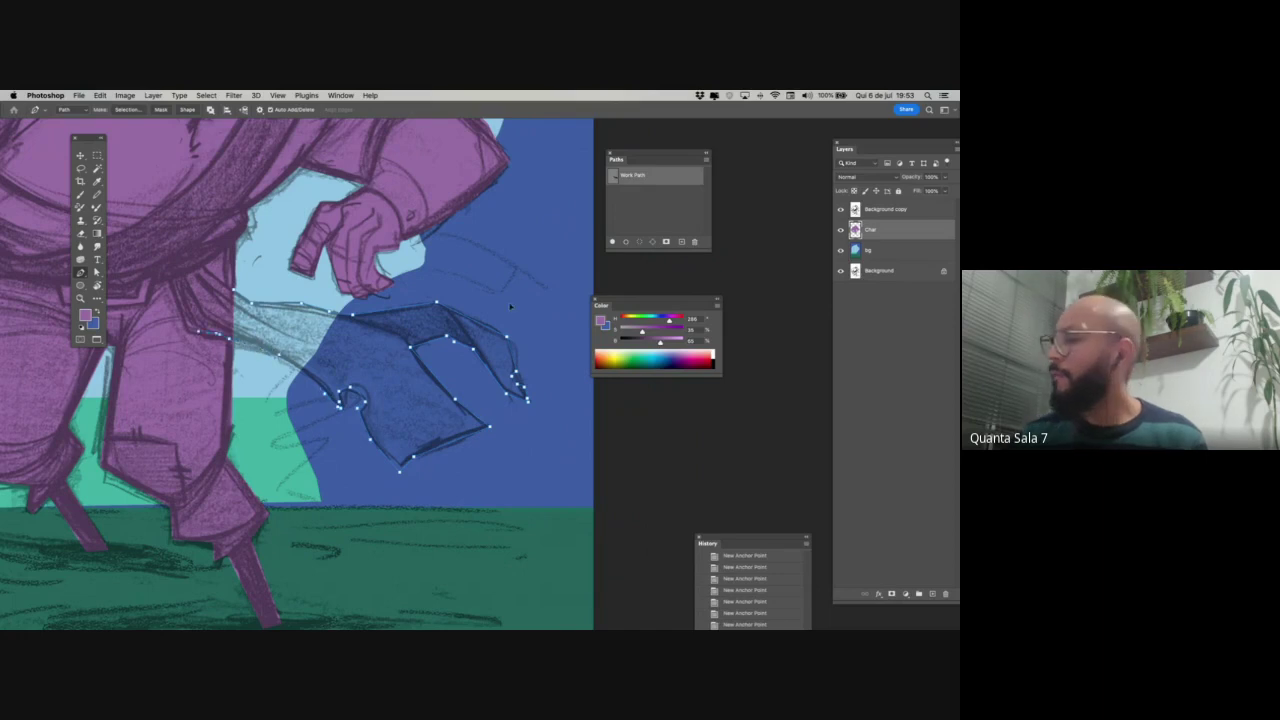
{"action": "left_click", "coordinate": [613, 242]}
{"action": "left_click", "coordinate": [628, 226]}
- Reset the colors to default black and white and trace one side of the lantern handle from the fist to the lid
{"action": "key", "text": "d"}
{"action": "left_click_drag", "start_coordinate": [343, 468], "coordinate": [620, 397]}
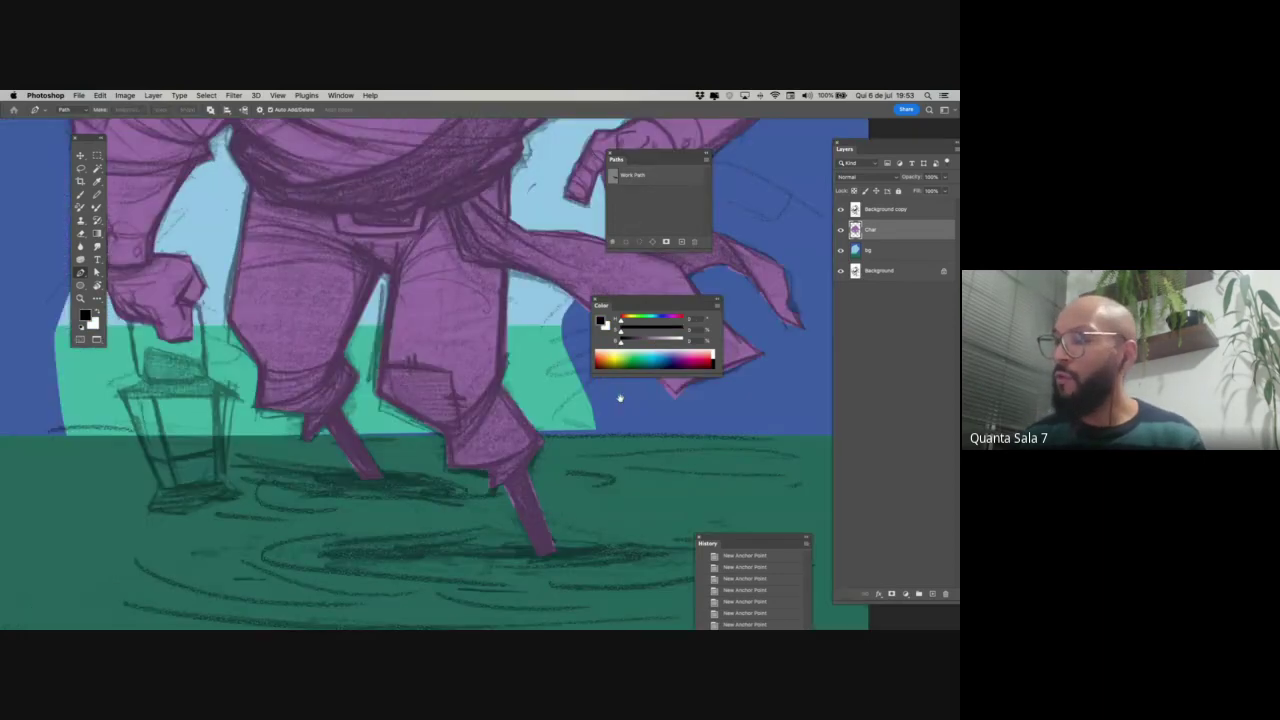
{"action": "left_click_drag", "start_coordinate": [302, 452], "coordinate": [415, 483]}
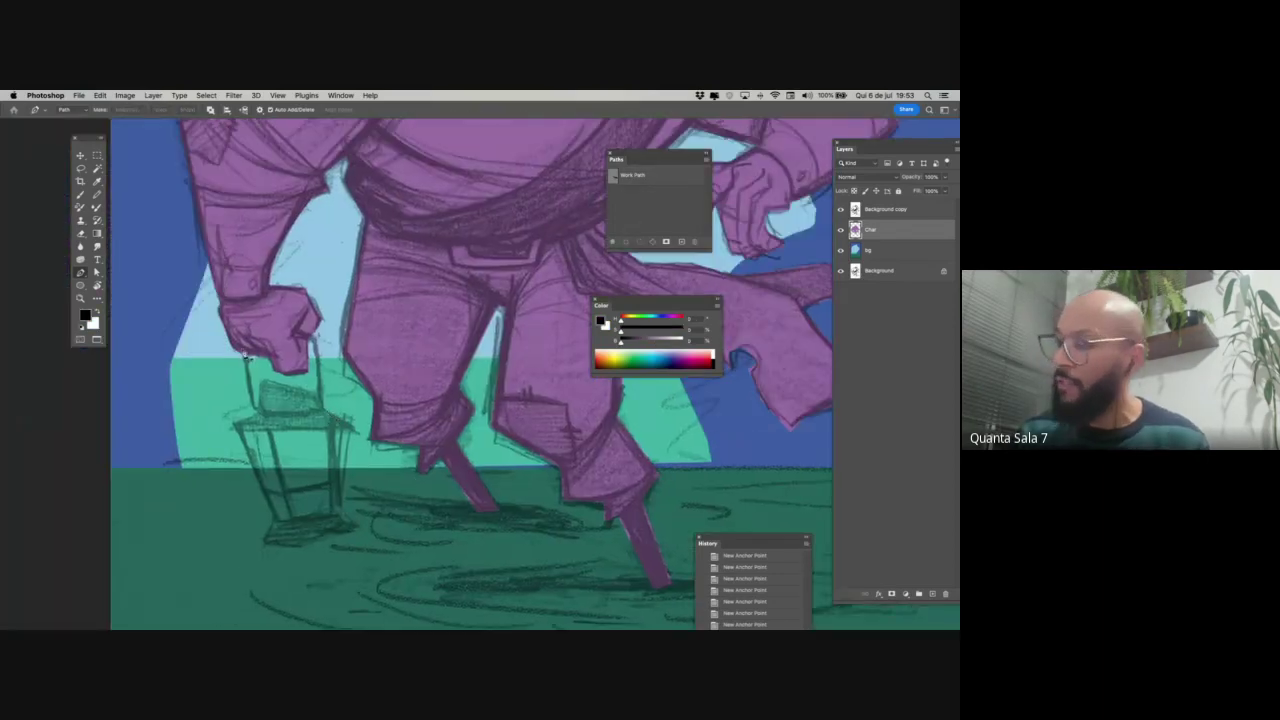
{"action": "left_click", "coordinate": [241, 348]}
{"action": "left_click", "coordinate": [251, 410]}
{"action": "left_click", "coordinate": [263, 411]}
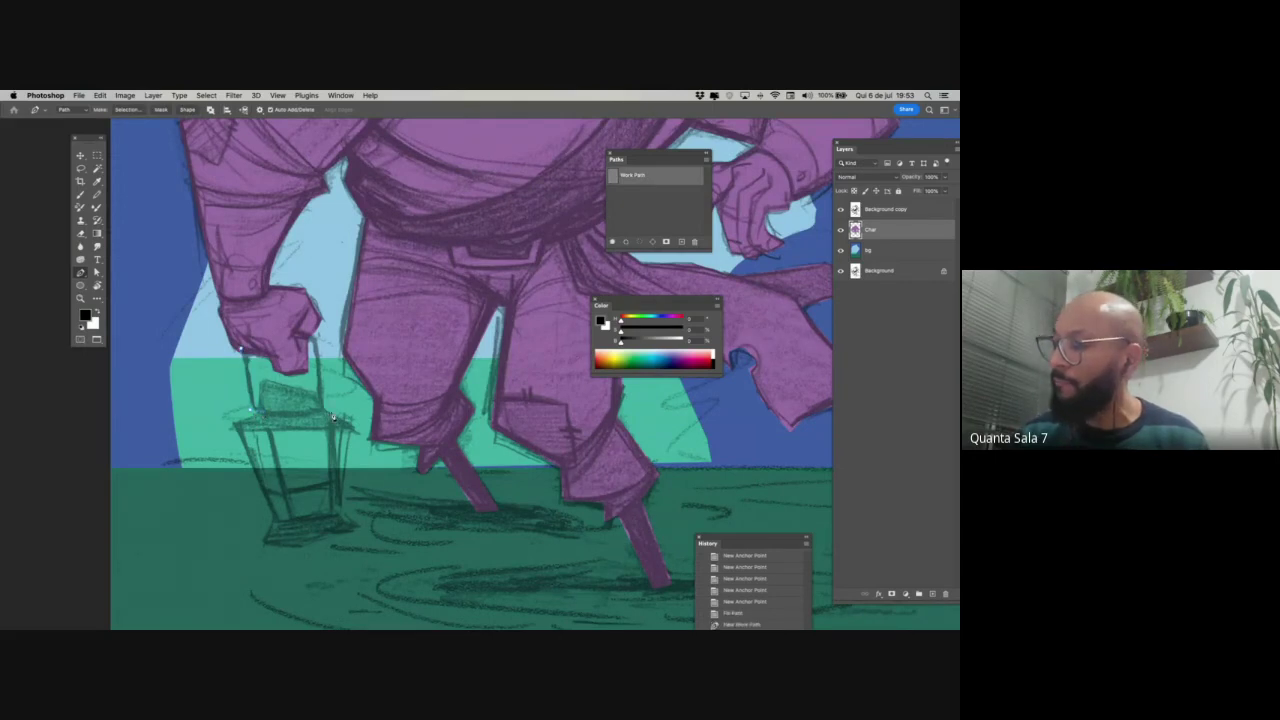
- Trace the lantern handle's other side from the fist down to the lid and outline the slanted cap
{"action": "left_click", "coordinate": [310, 337]}
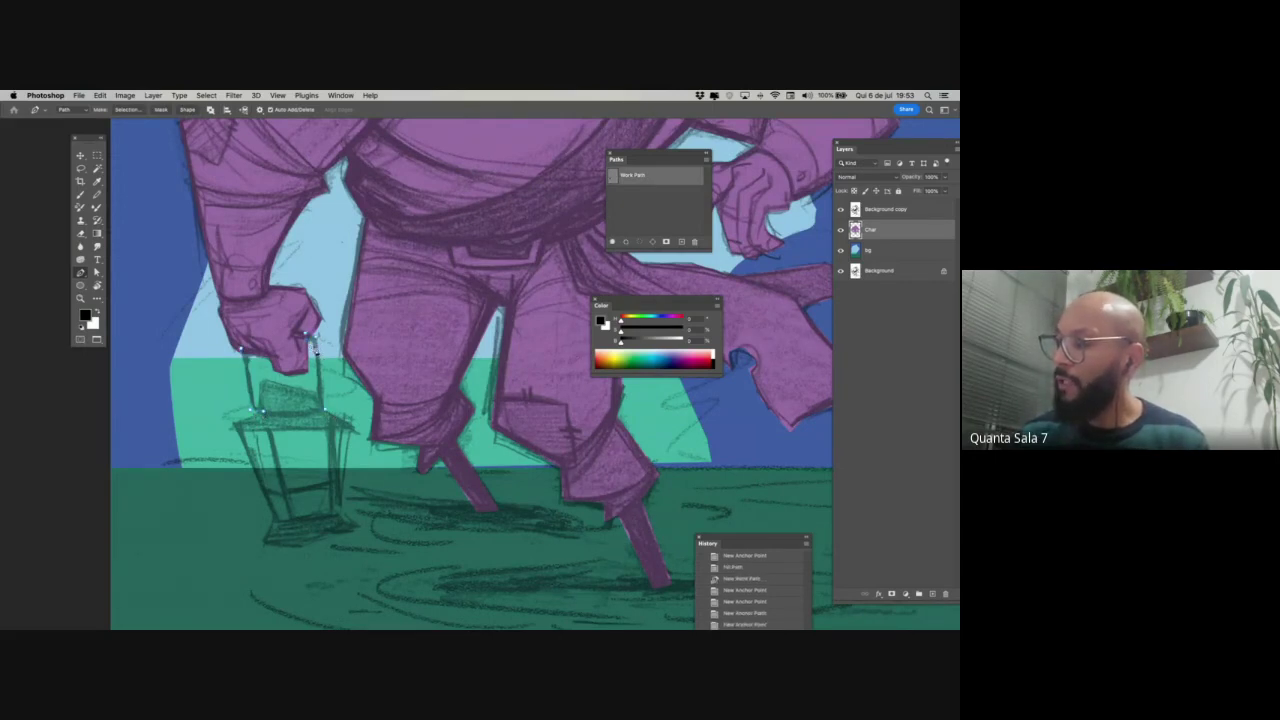
{"action": "left_click", "coordinate": [314, 344]}
{"action": "left_click", "coordinate": [320, 397]}
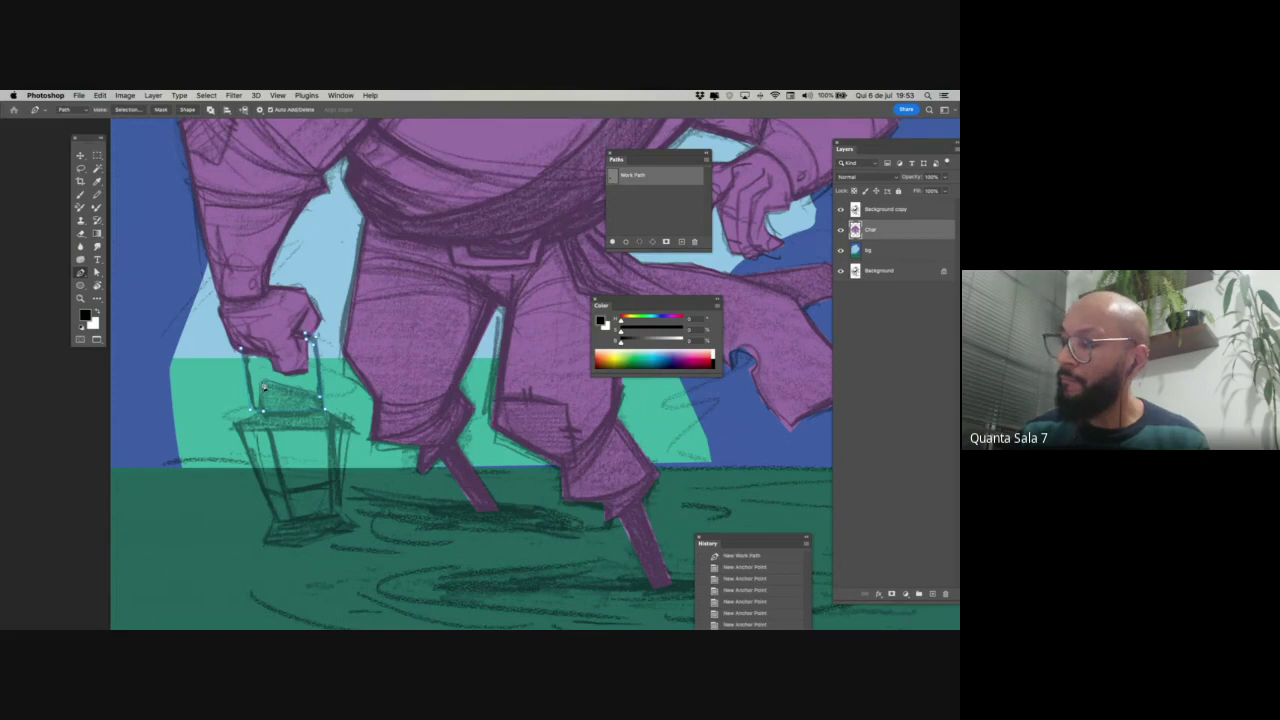
{"action": "left_click", "coordinate": [262, 401]}
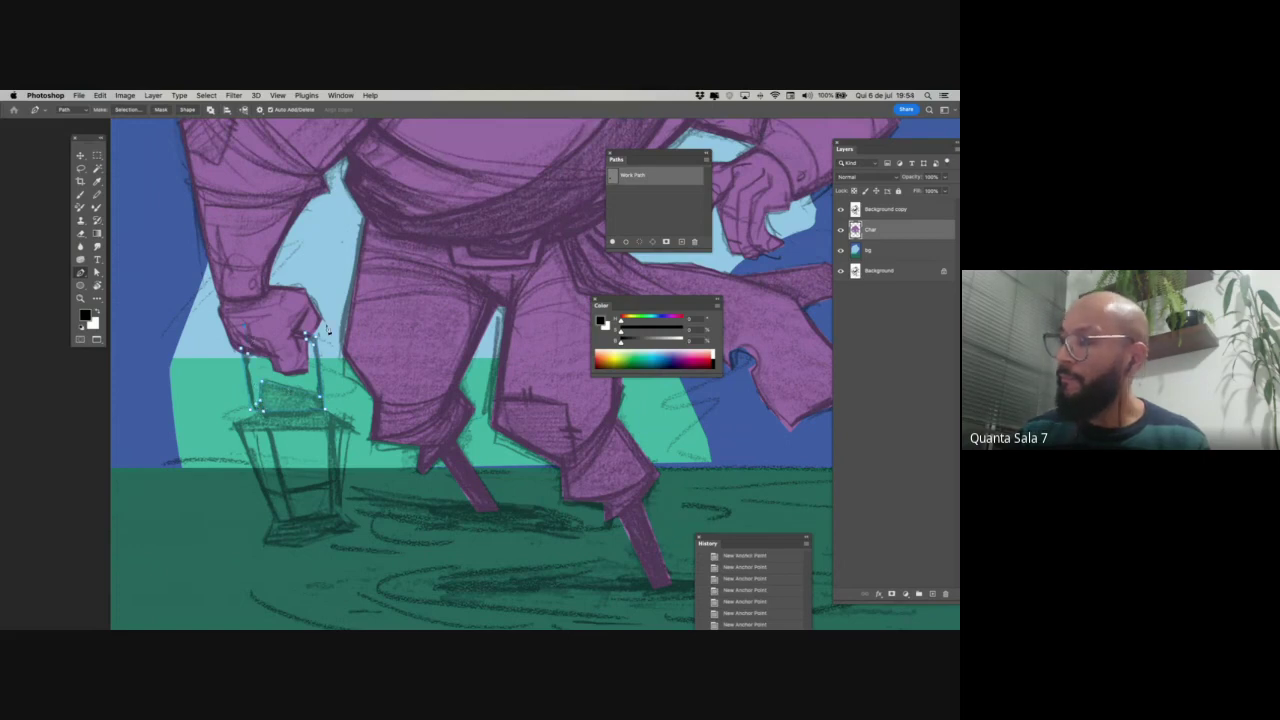
- Undo the black fill, sample the body's purple and fill the lantern handle and cap path with it
{"action": "left_click", "coordinate": [612, 241]}
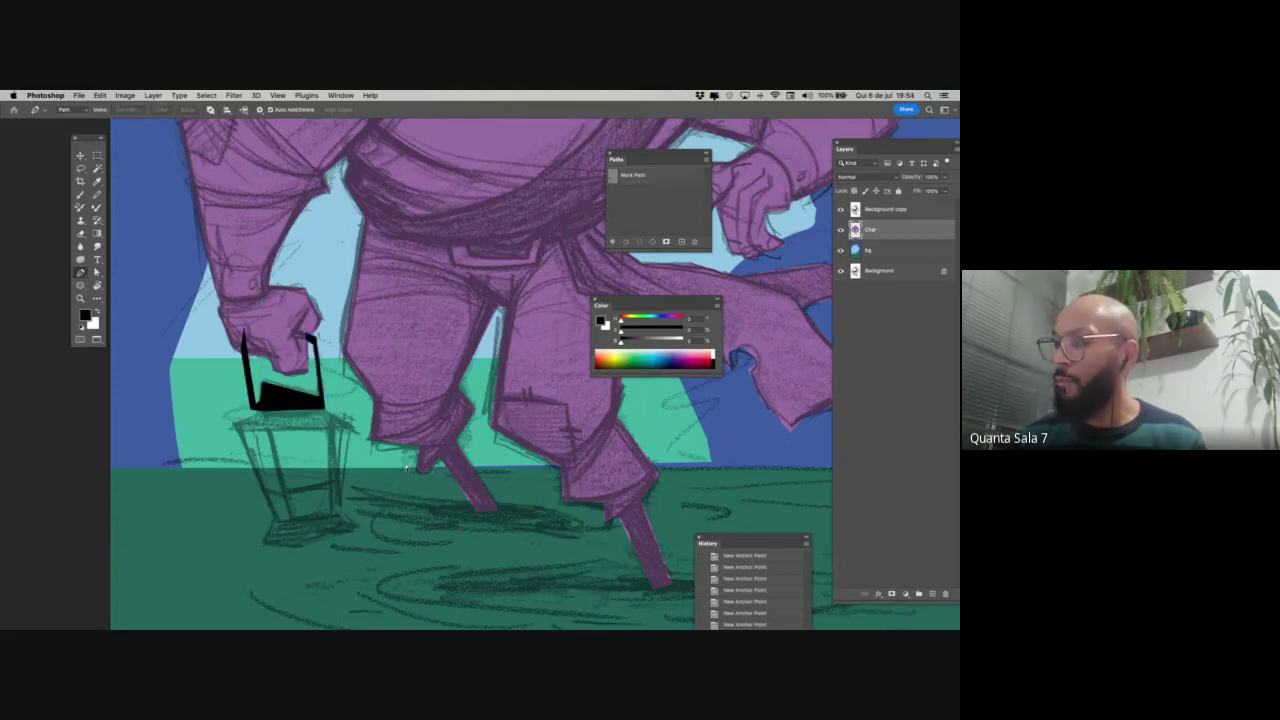
{"action": "key", "text": "super+z"}
{"action": "key", "text": "b"}
{"action": "key", "text": "x"}
{"action": "left_click", "coordinate": [525, 345], "text": "alt"}
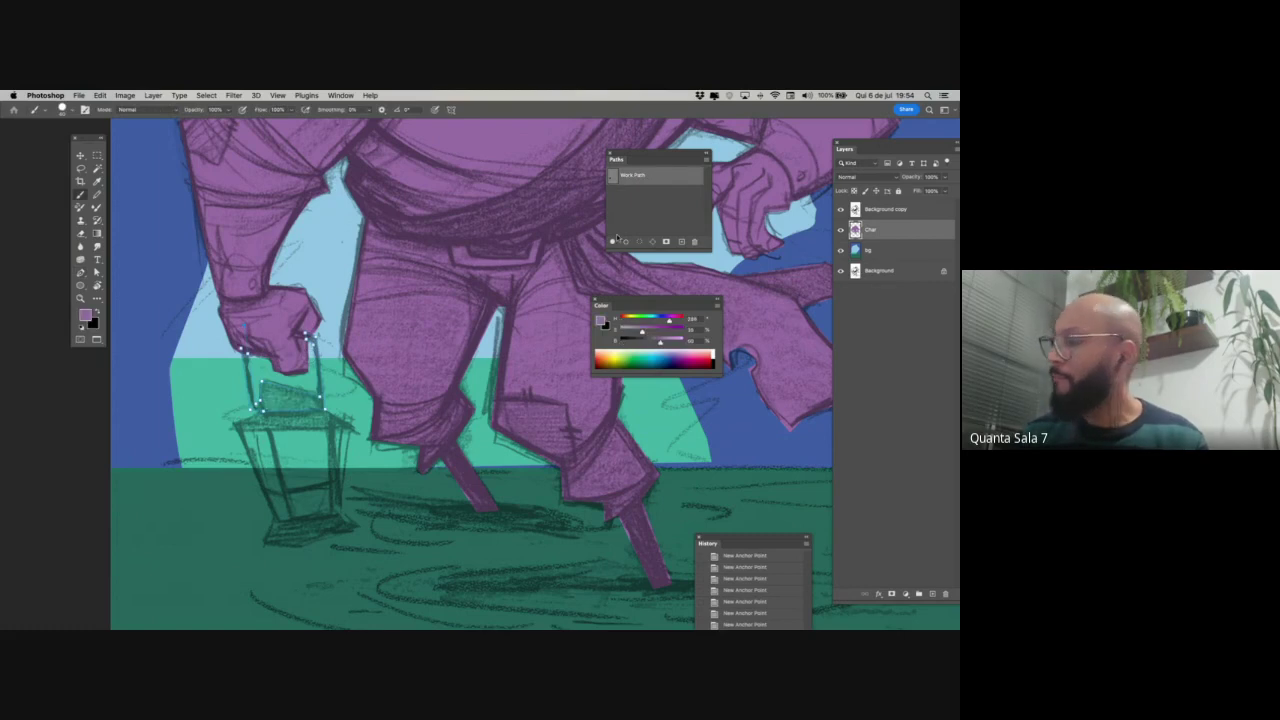
{"action": "left_click", "coordinate": [613, 241]}
- Trace a closed path around the lantern from its lid down the sides and around the base, and fill it with purple
{"action": "key", "text": "p"}
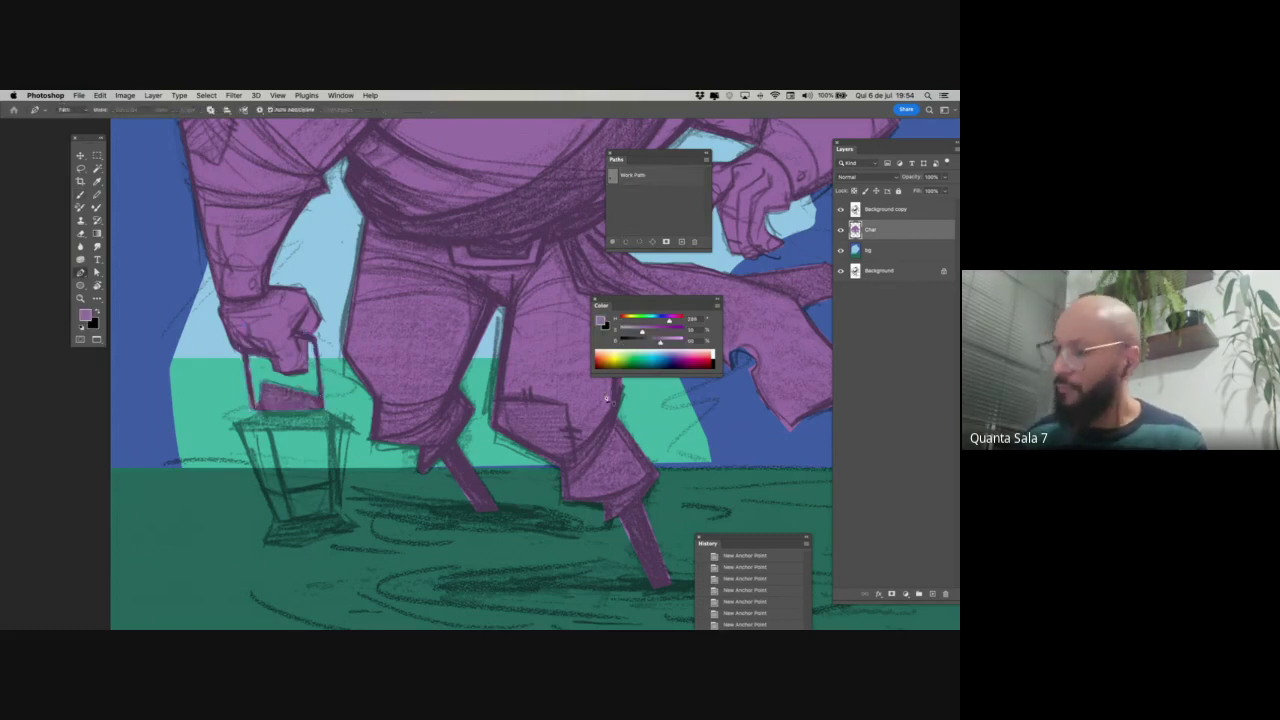
{"action": "left_click", "coordinate": [234, 425]}
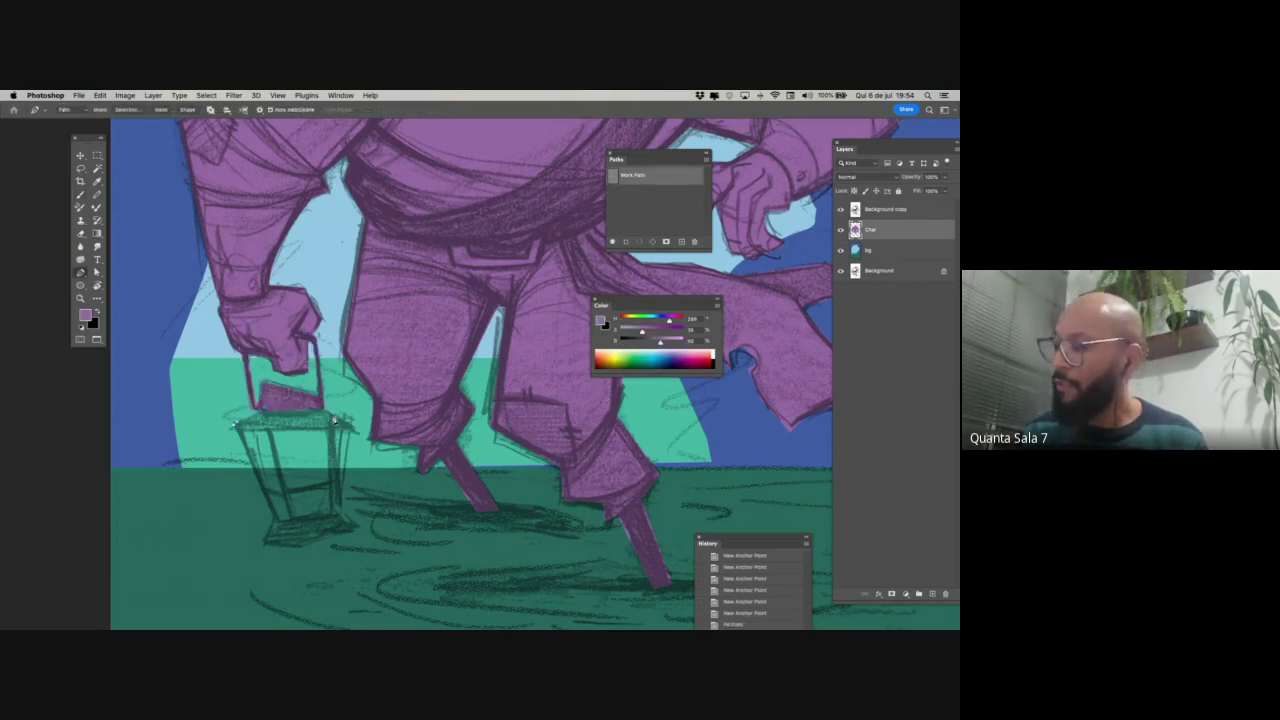
{"action": "left_click", "coordinate": [329, 413]}
{"action": "left_click", "coordinate": [357, 430]}
{"action": "left_click", "coordinate": [334, 429]}
{"action": "left_click", "coordinate": [338, 513]}
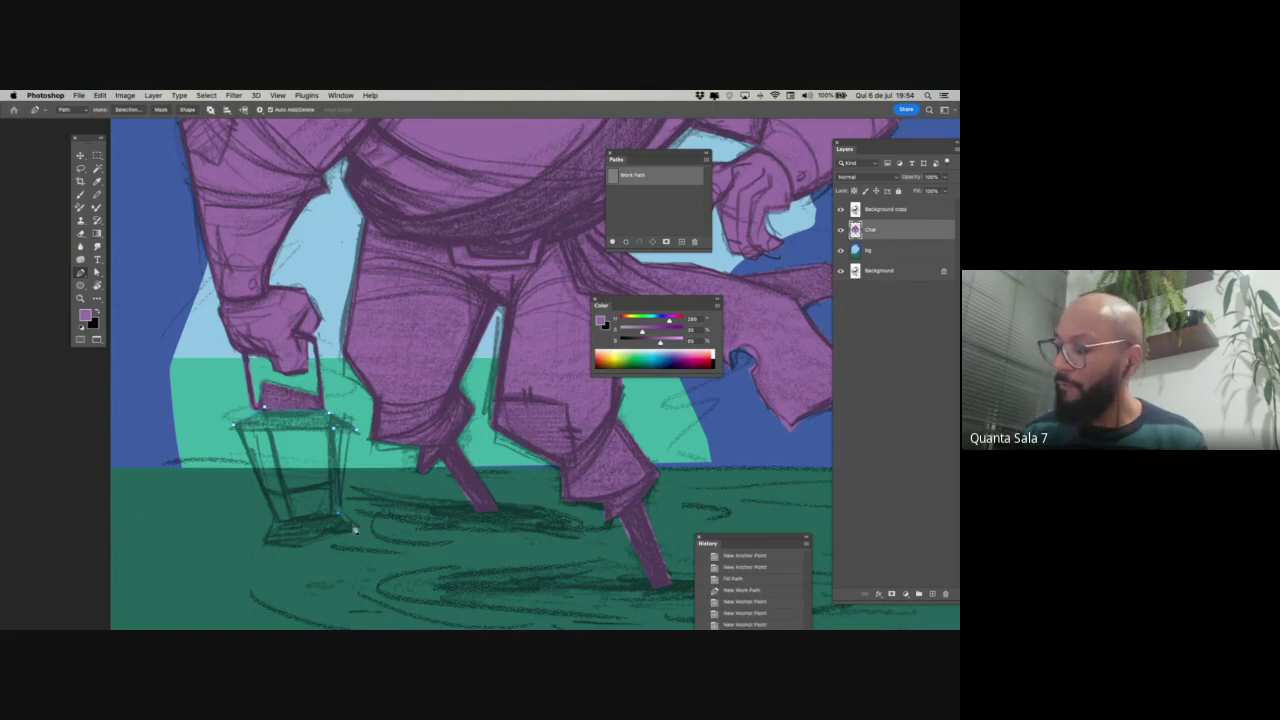
{"action": "left_click", "coordinate": [355, 527]}
{"action": "left_click", "coordinate": [298, 545]}
{"action": "left_click", "coordinate": [263, 540]}
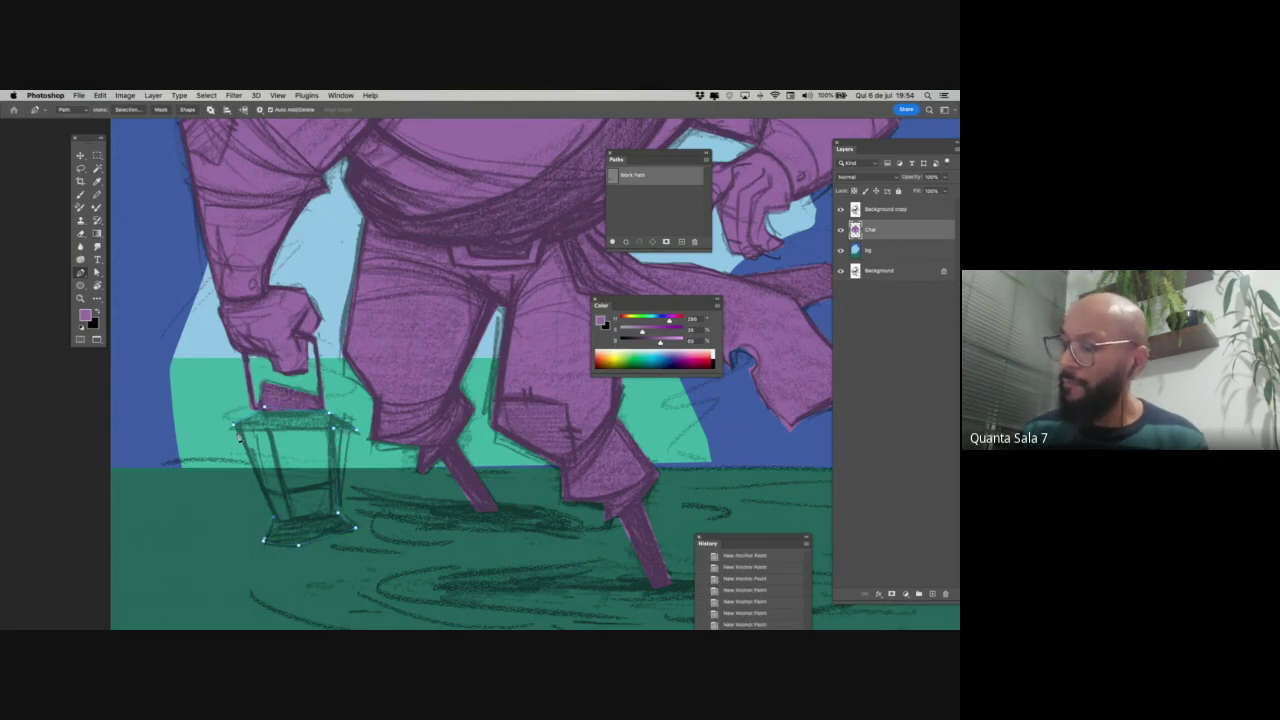
{"action": "left_click", "coordinate": [234, 426]}
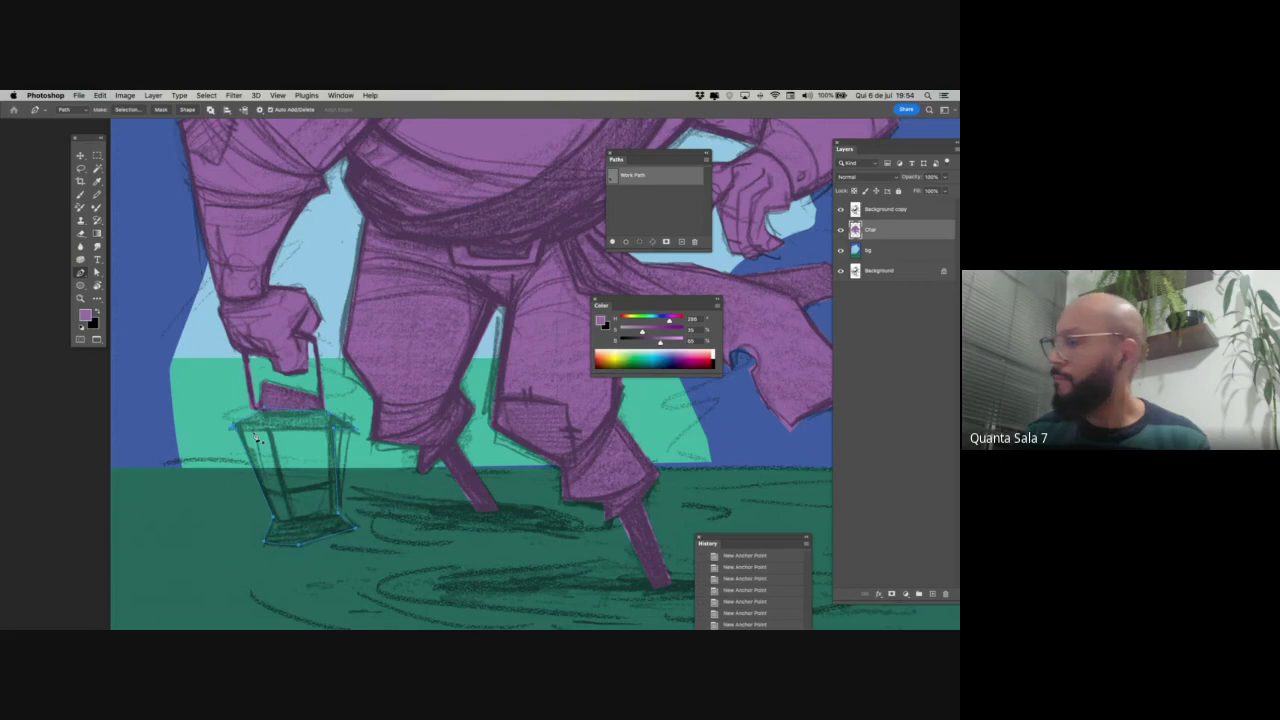
{"action": "left_click", "coordinate": [613, 241]}
- Outline the small gap between the lantern's cap and lid, fill it with purple and deselect the path
{"action": "key", "text": "z"}
{"action": "left_click", "coordinate": [422, 505]}
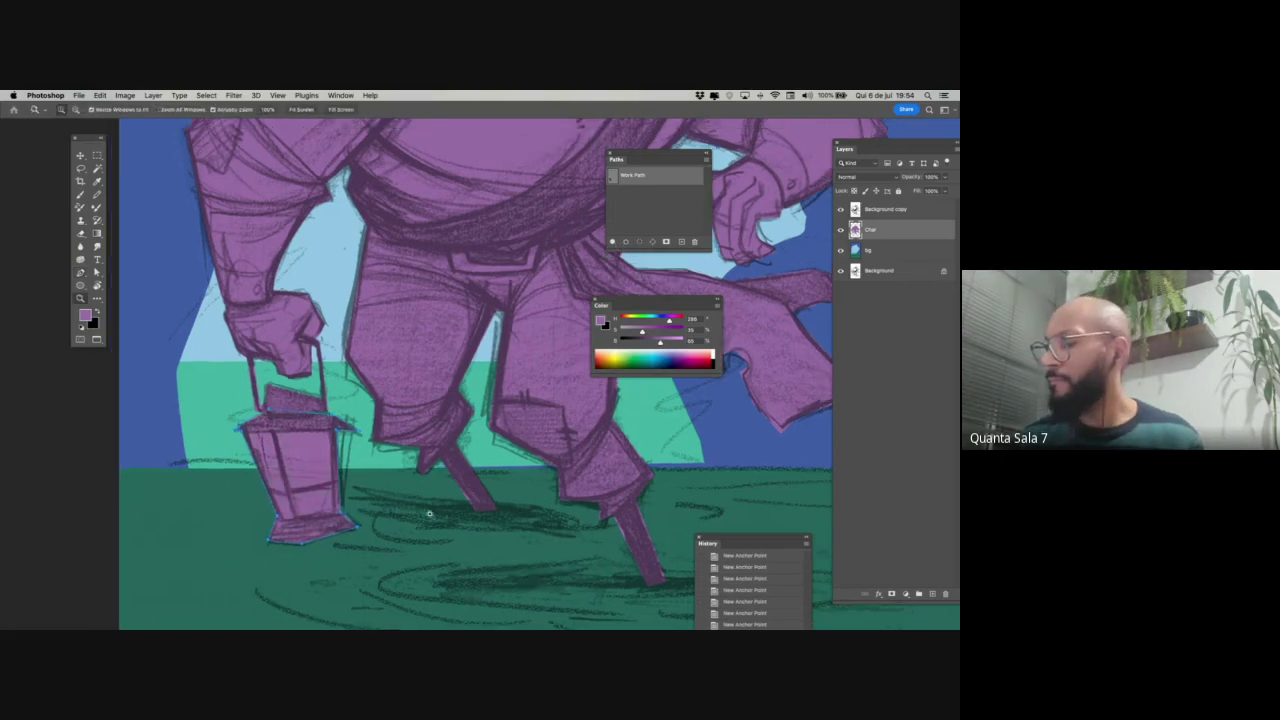
{"action": "key", "text": "p"}
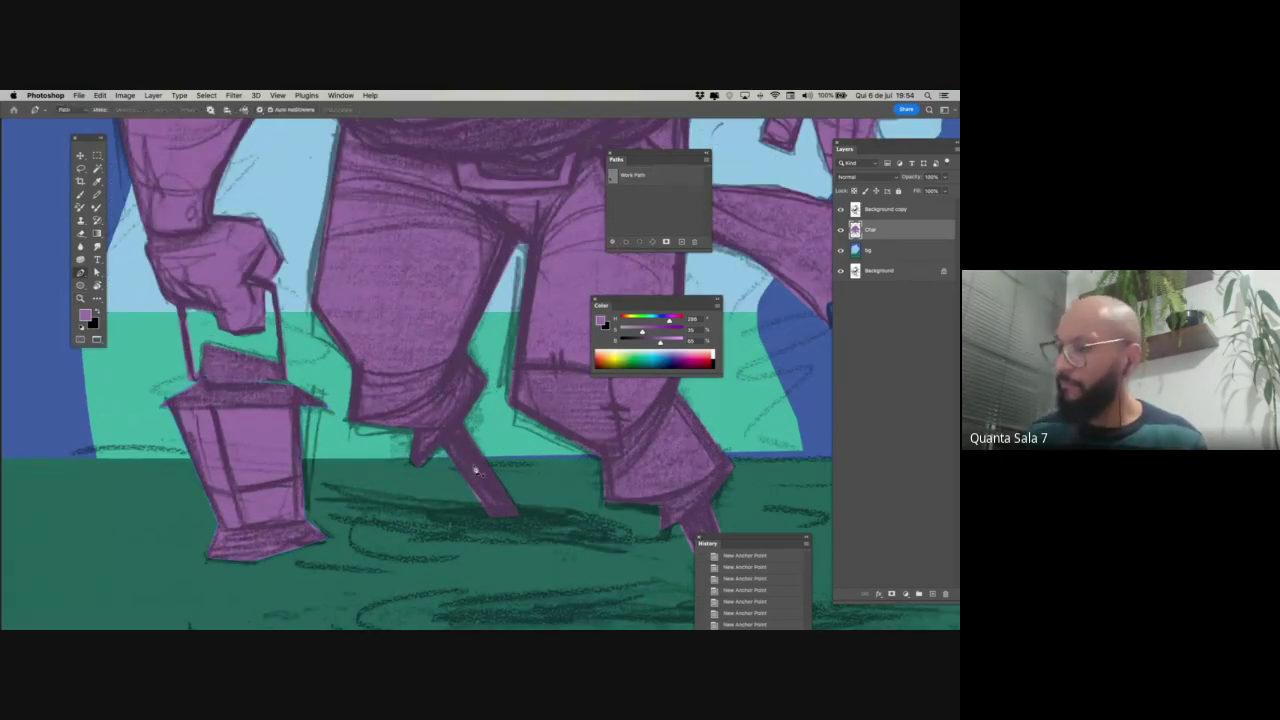
{"action": "left_click", "coordinate": [284, 373]}
{"action": "left_click", "coordinate": [297, 389]}
{"action": "left_click", "coordinate": [255, 397]}
{"action": "left_click", "coordinate": [240, 379]}
{"action": "left_click", "coordinate": [284, 373]}
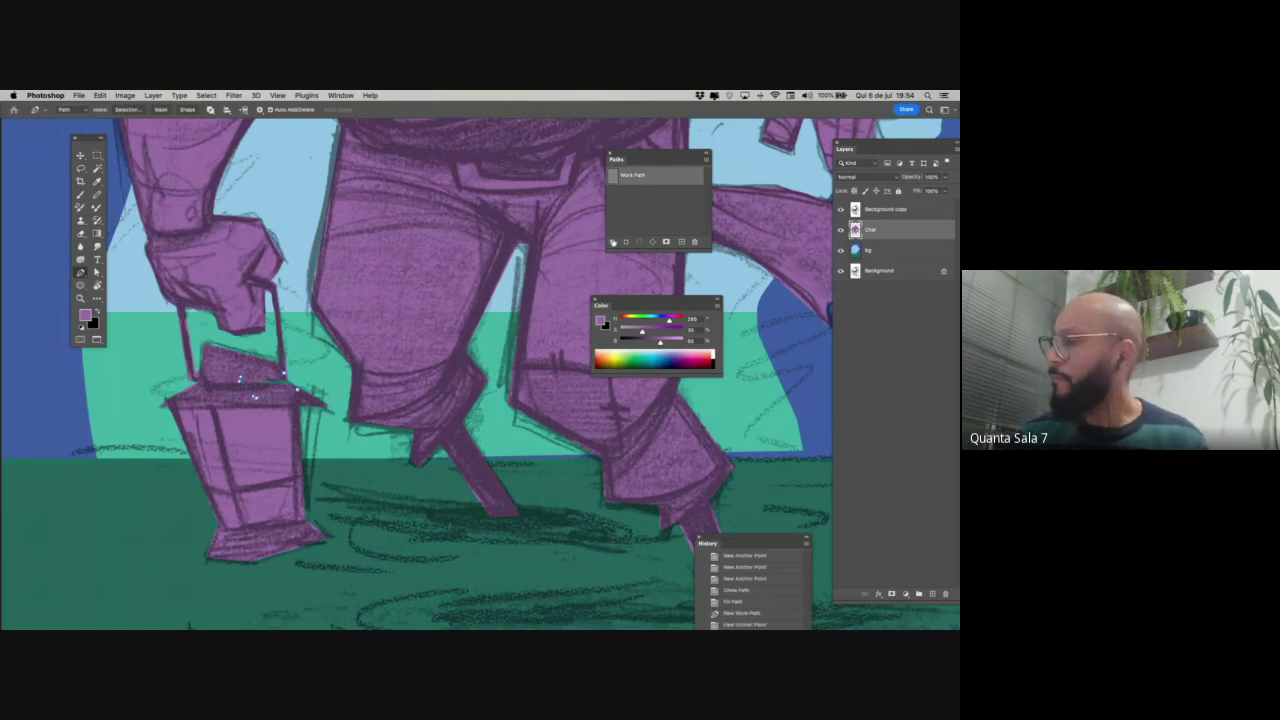
{"action": "left_click", "coordinate": [613, 241]}
{"action": "key", "text": "Escape"}
- Hide the Background copy layer, view the flat silhouette in full screen and return to floating windows
{"action": "key", "text": "z"}
{"action": "left_click_drag", "start_coordinate": [443, 452], "coordinate": [368, 434]}
{"action": "left_click", "coordinate": [841, 209]}
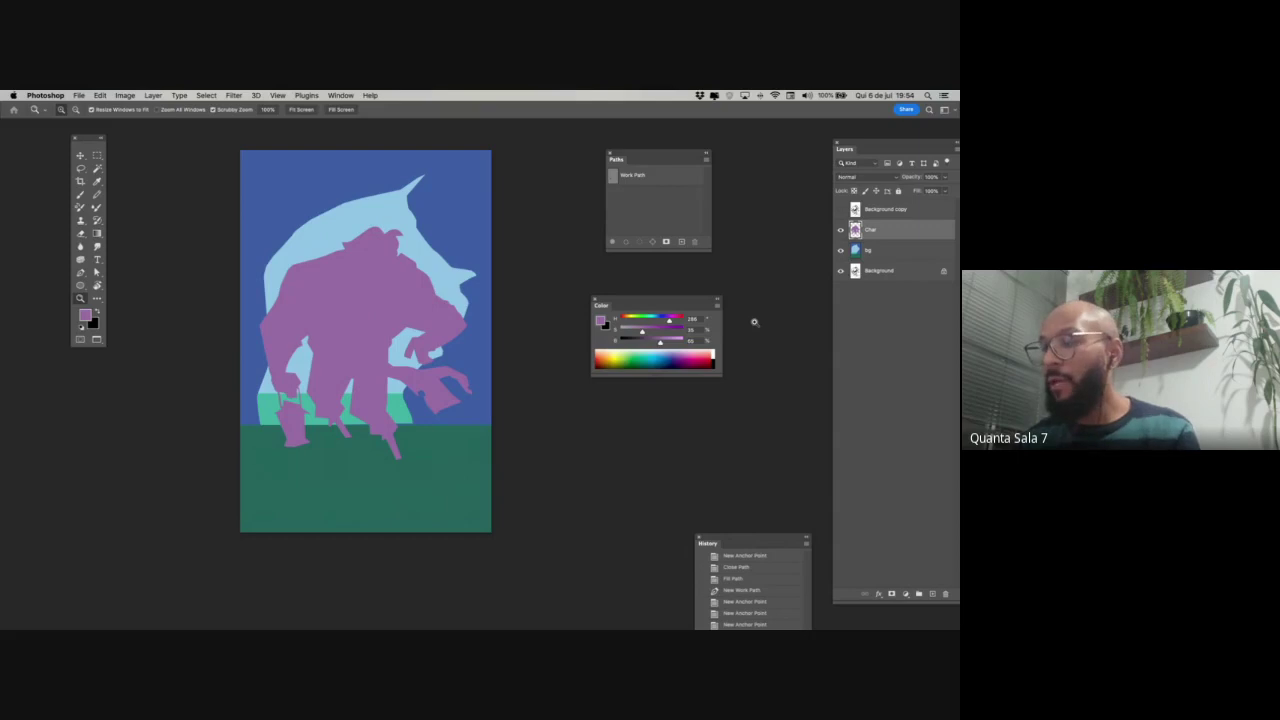
{"action": "left_click", "coordinate": [400, 472]}
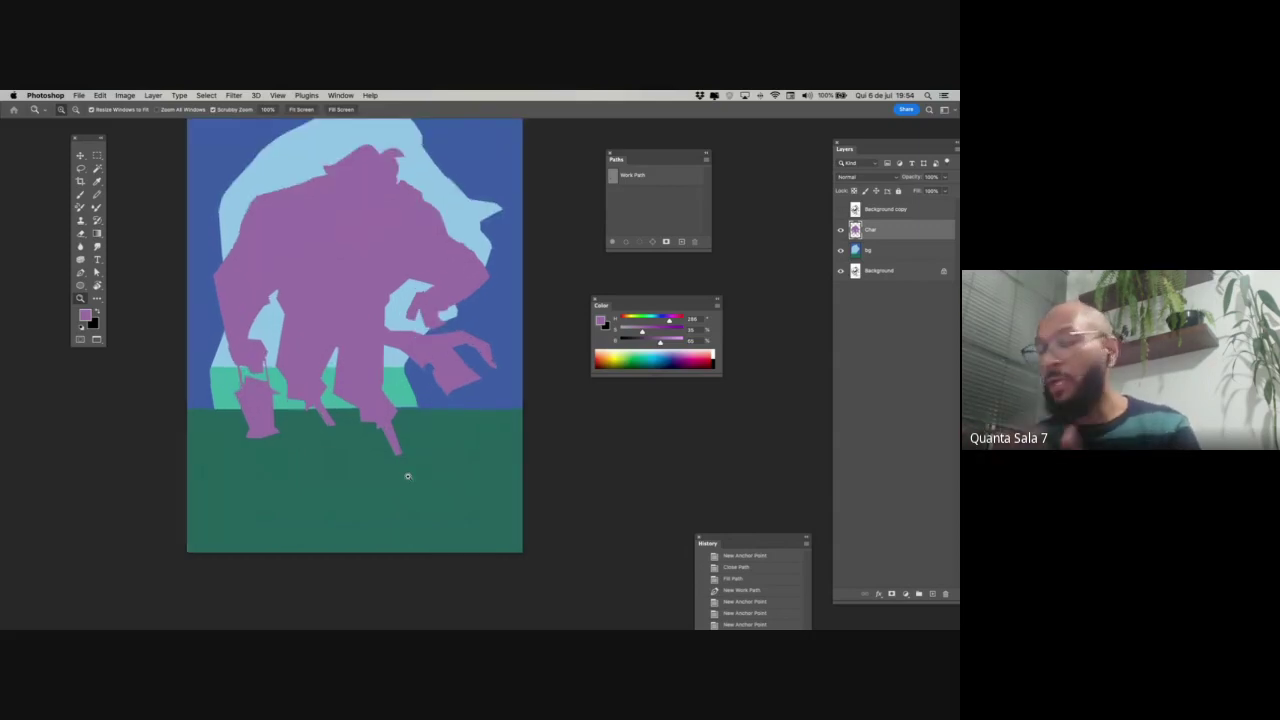
{"action": "scroll", "coordinate": [443, 437], "scroll_direction": "up", "scroll_amount": 2}
{"action": "scroll", "coordinate": [443, 437], "scroll_direction": "left", "scroll_amount": 1}
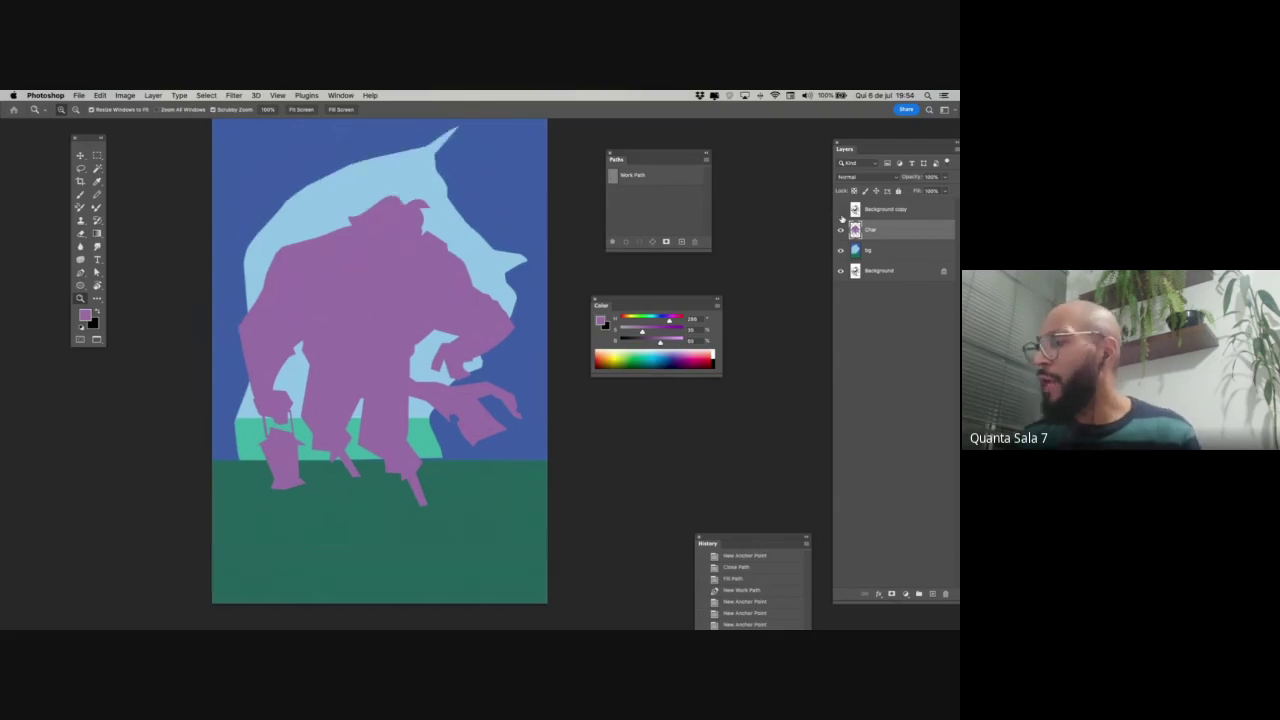
{"action": "key", "text": "f"}
{"action": "key", "text": "f"}
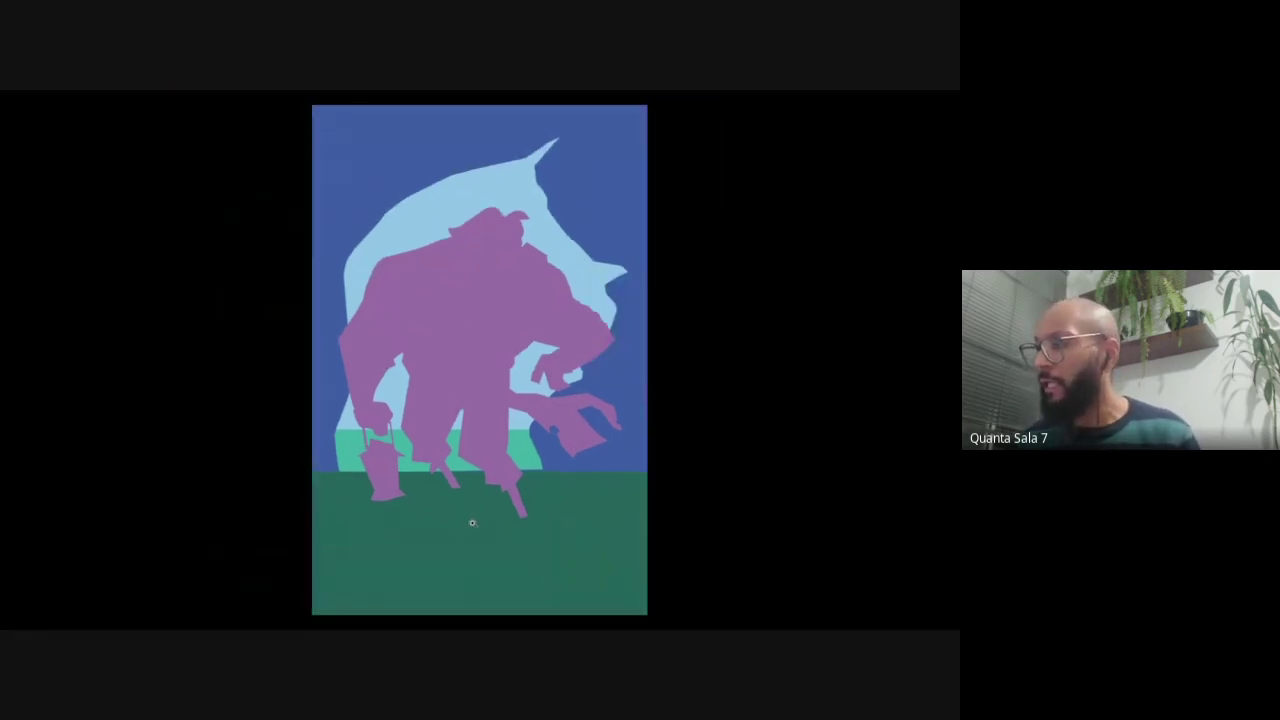
{"action": "key", "text": "f"}
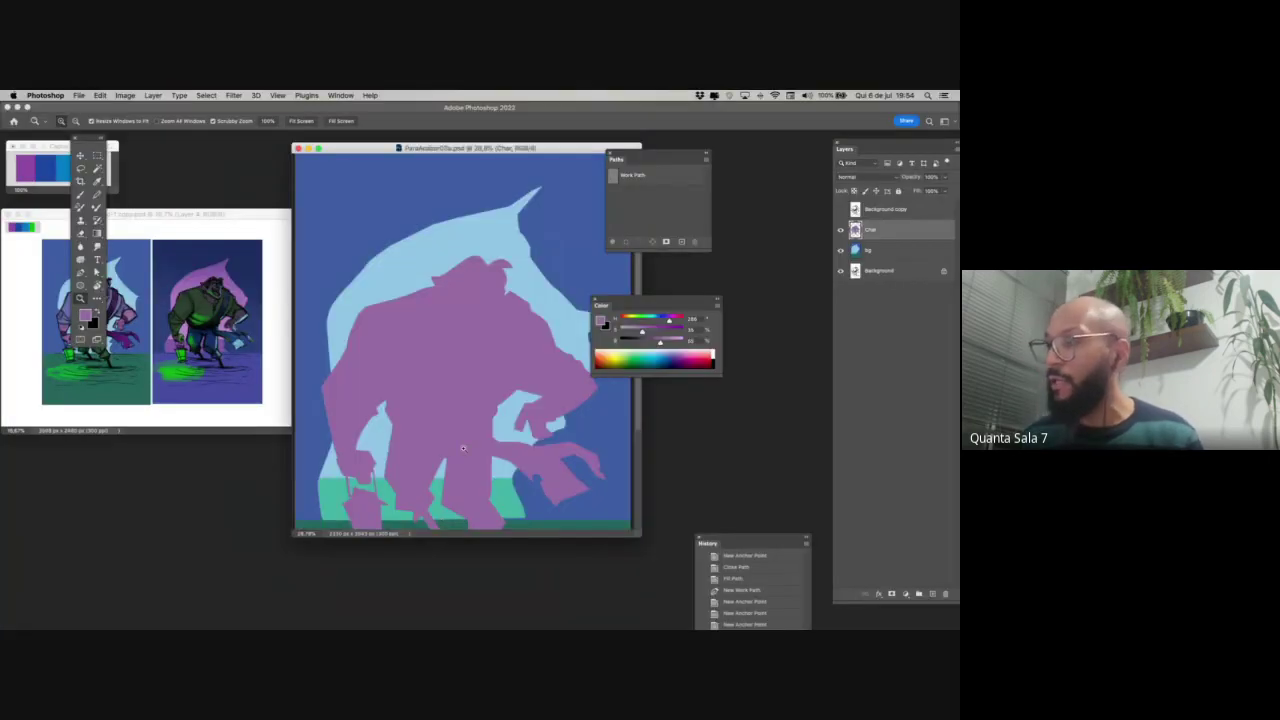
- Reposition the reference document, enlarge and reposition the artwork window, and move the Paths and Color panels off the character
{"action": "left_click_drag", "start_coordinate": [272, 212], "coordinate": [347, 182]}
{"action": "left_click_drag", "start_coordinate": [381, 403], "coordinate": [366, 482]}
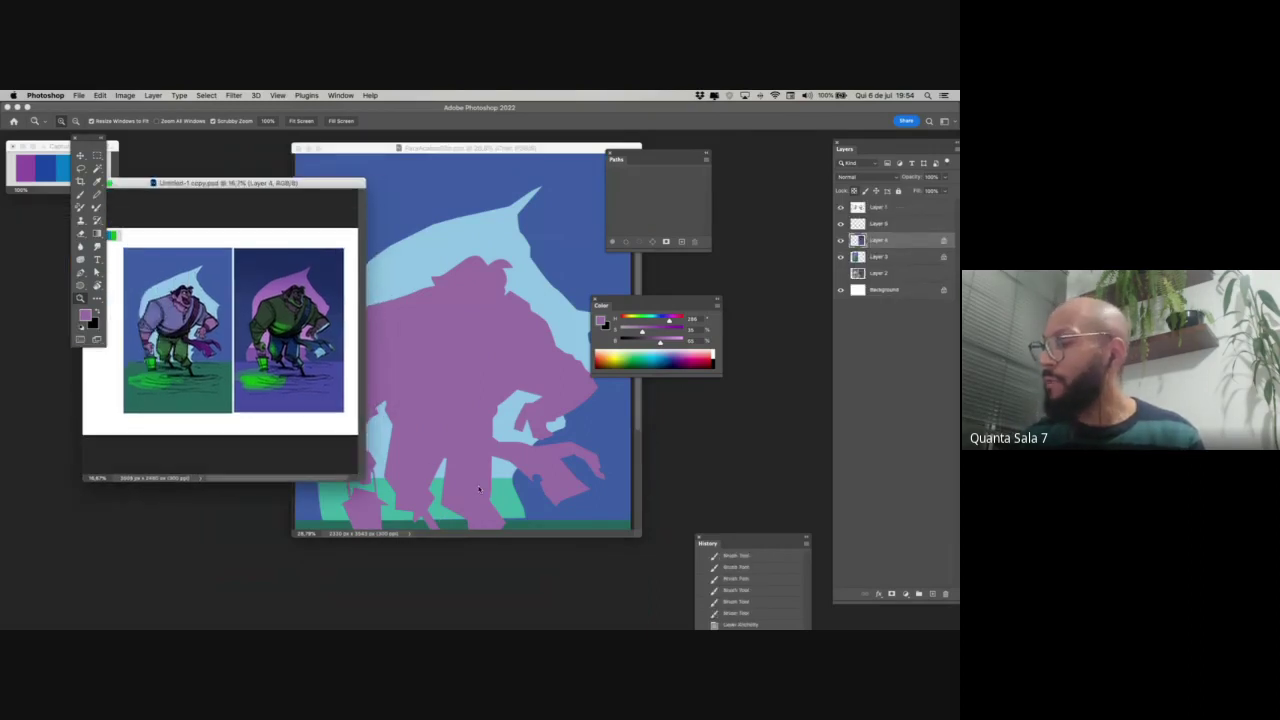
{"action": "left_click", "coordinate": [636, 531]}
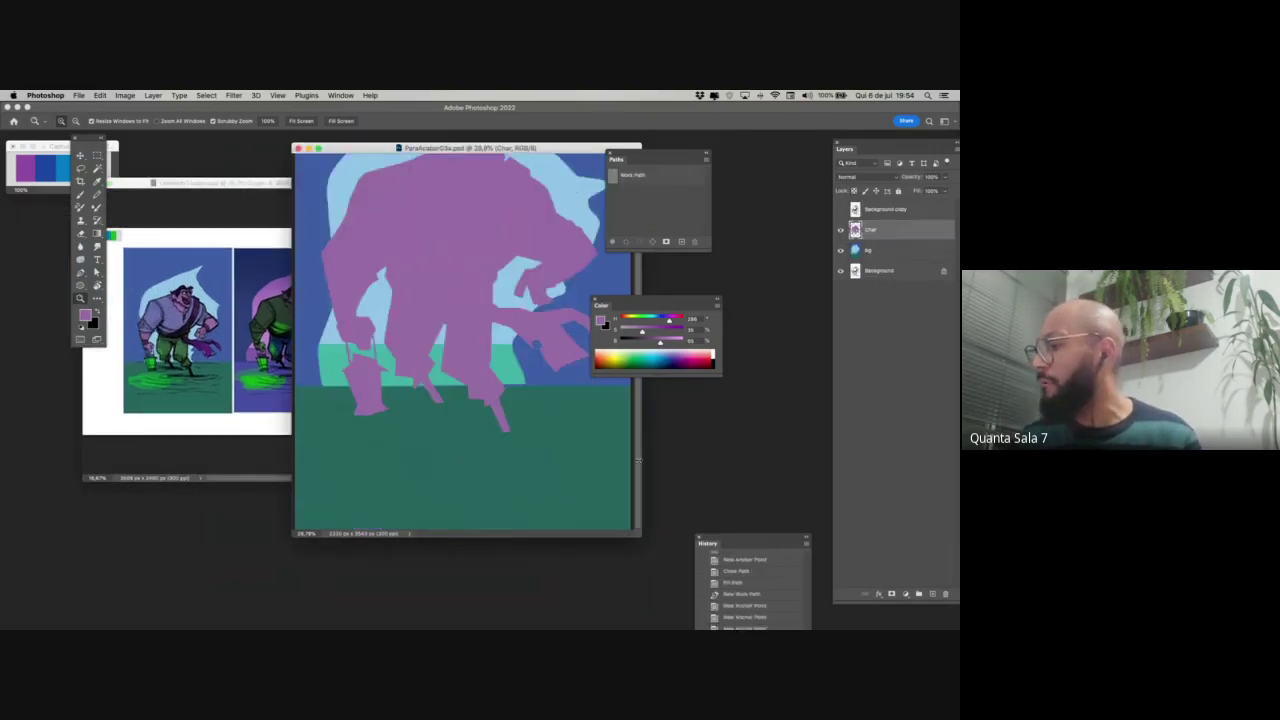
{"action": "left_click_drag", "start_coordinate": [638, 534], "coordinate": [766, 614]}
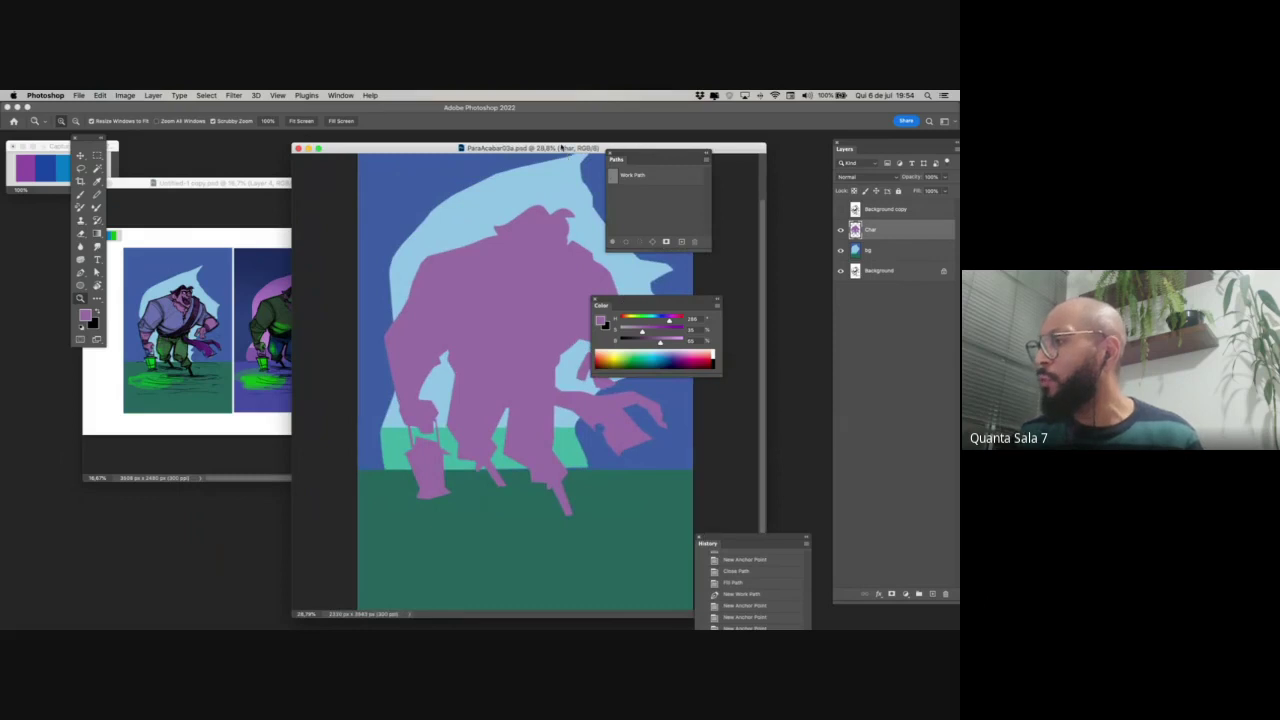
{"action": "left_click_drag", "start_coordinate": [568, 152], "coordinate": [516, 165]}
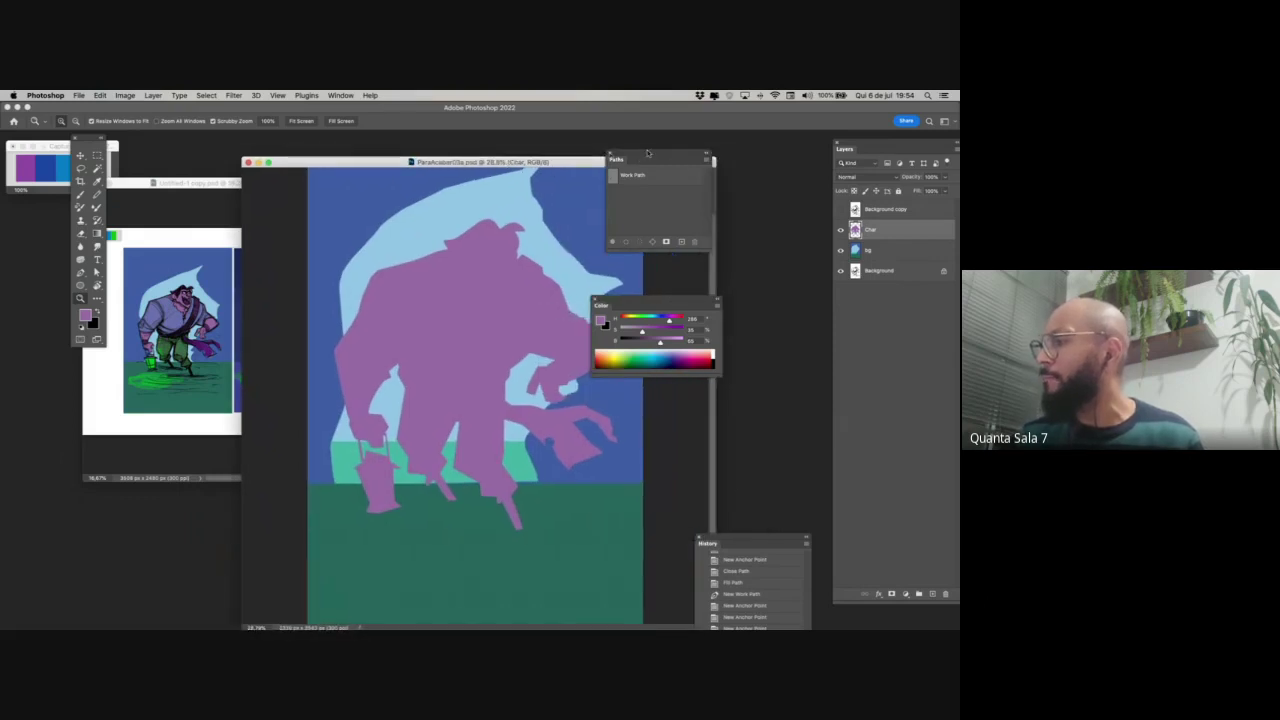
{"action": "left_click_drag", "start_coordinate": [647, 152], "coordinate": [747, 424]}
{"action": "left_click_drag", "start_coordinate": [650, 302], "coordinate": [733, 368]}
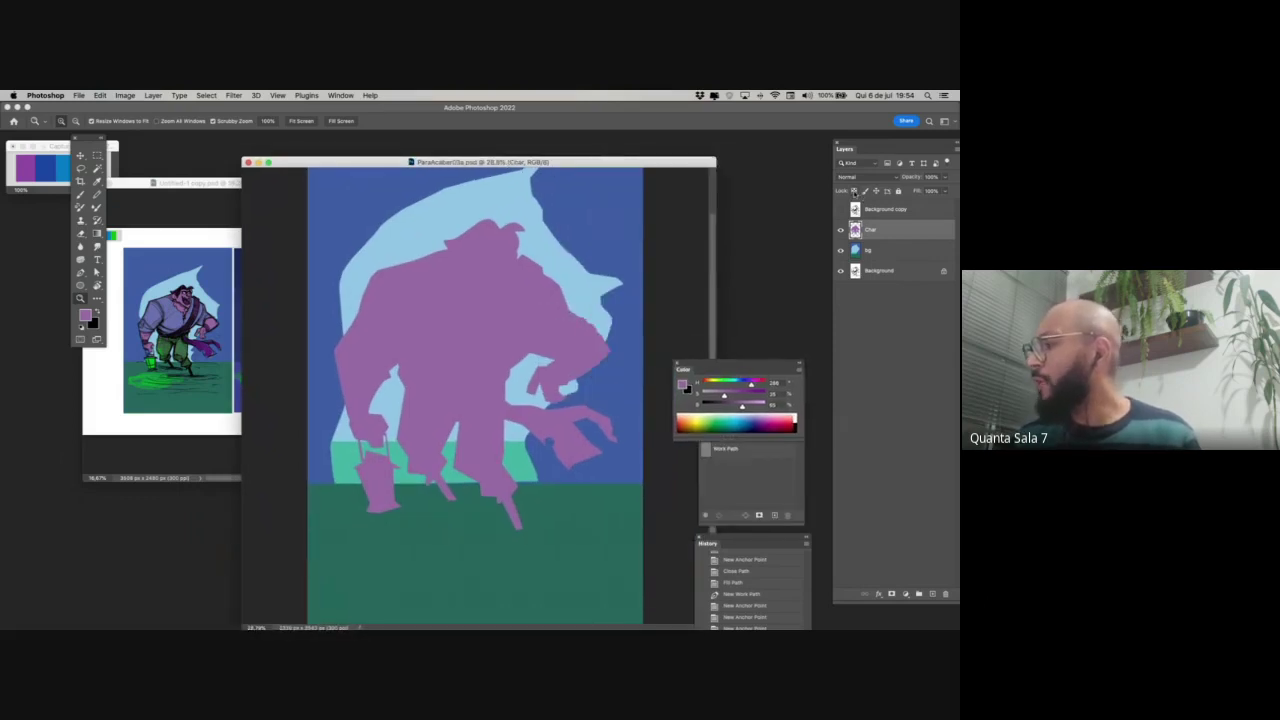
- Turn on the Screen Cursor pointer highlight and lock the transparent pixels of the Char layer
{"action": "mouse_move", "coordinate": [679, 625]}
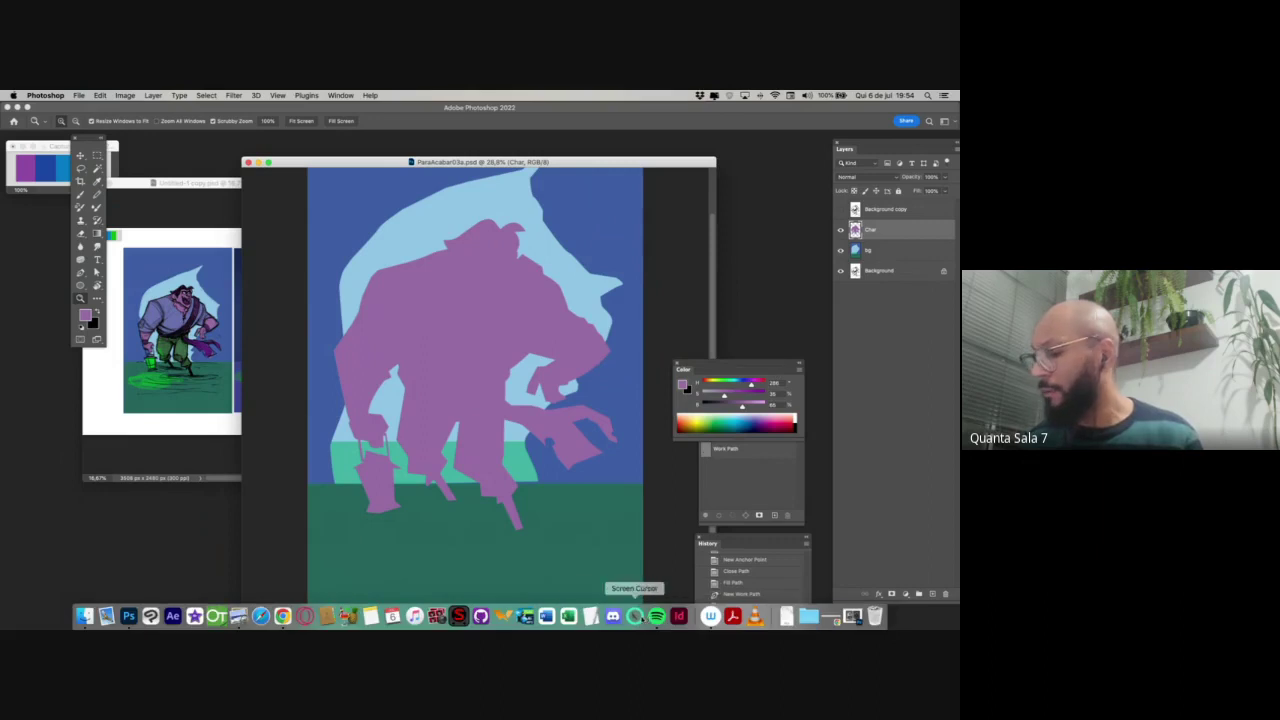
{"action": "left_click", "coordinate": [635, 616]}
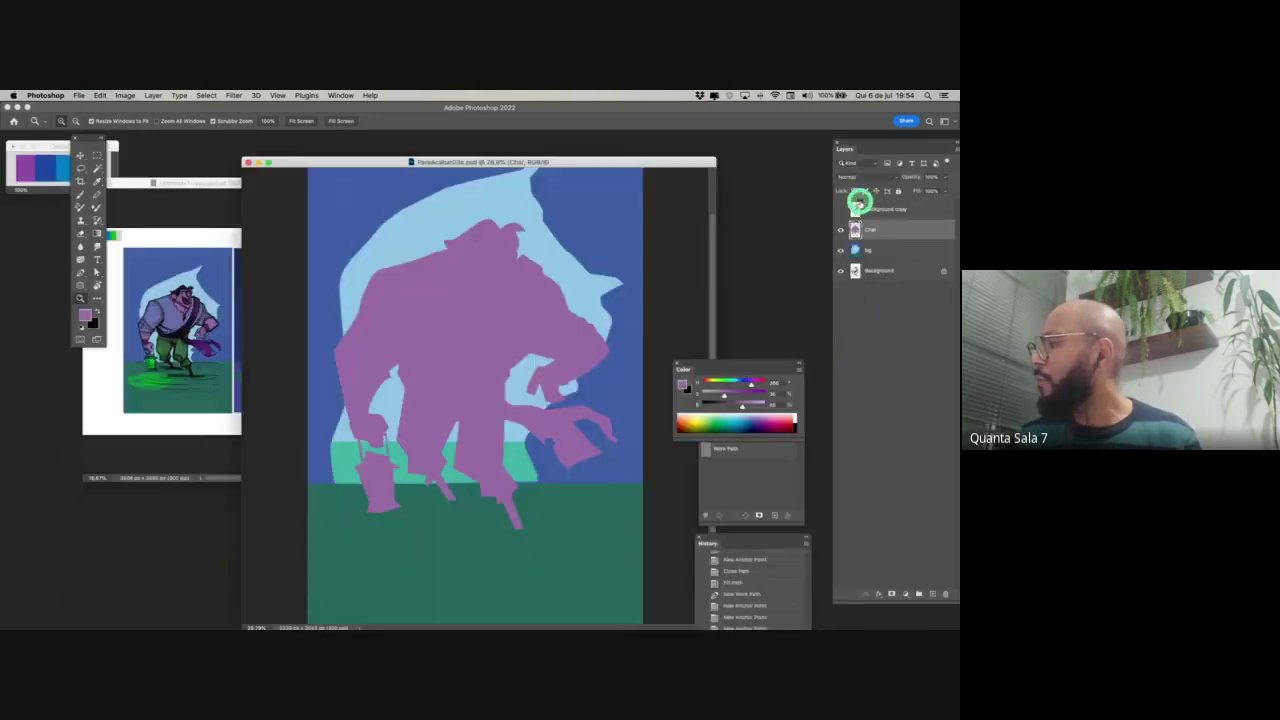
{"action": "left_click", "coordinate": [855, 190]}
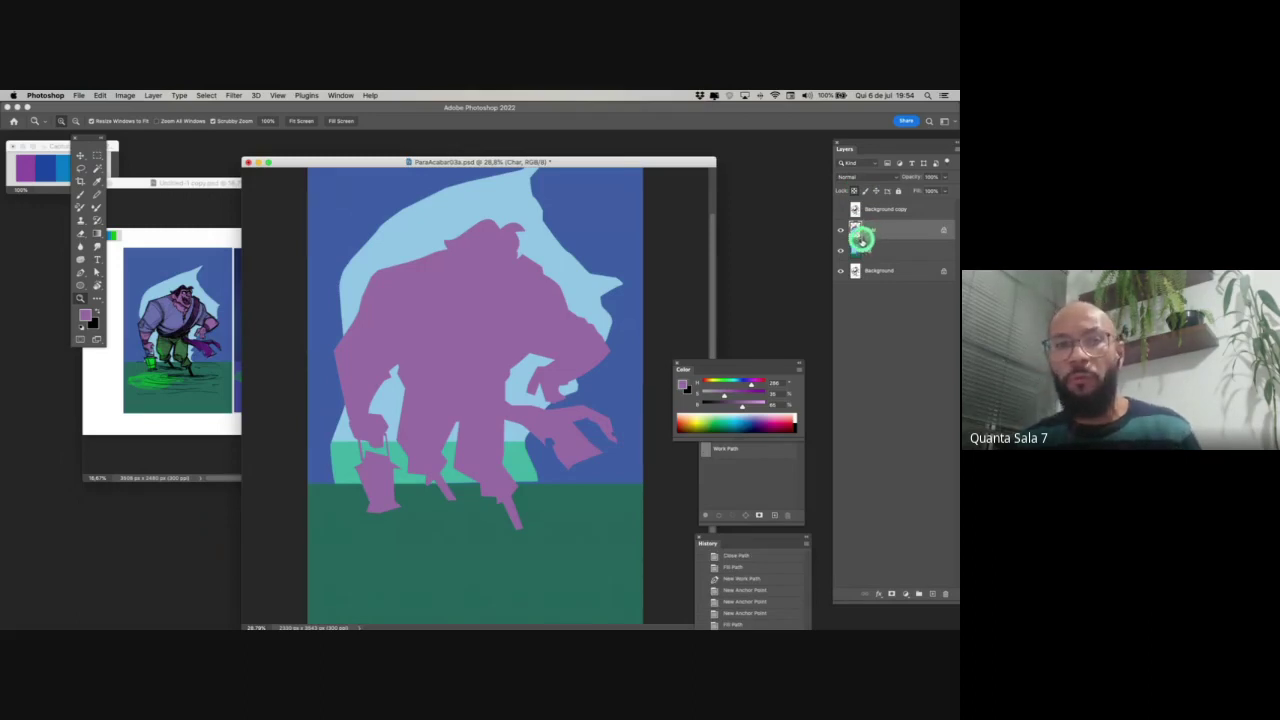
{"action": "left_click", "coordinate": [718, 420]}
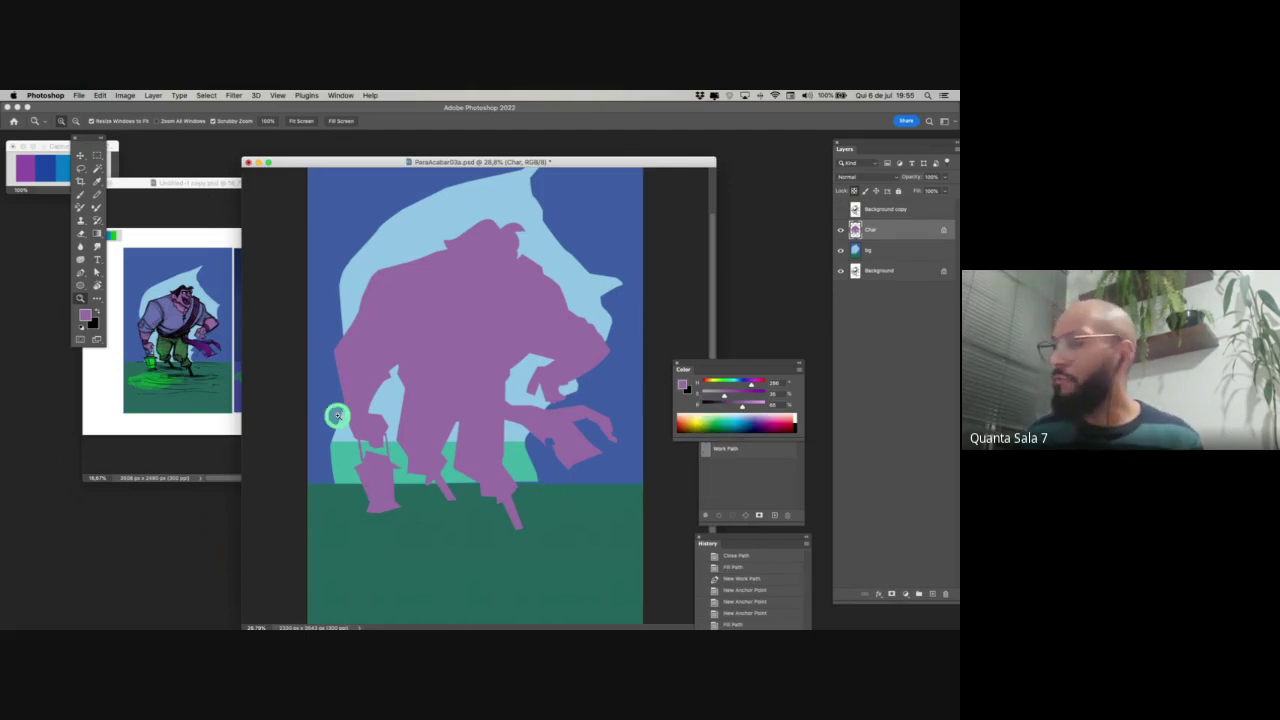
- Turn off the Screen Cursor pointer highlight and return to Photoshop with its panels shown
{"action": "key", "text": "Tab"}
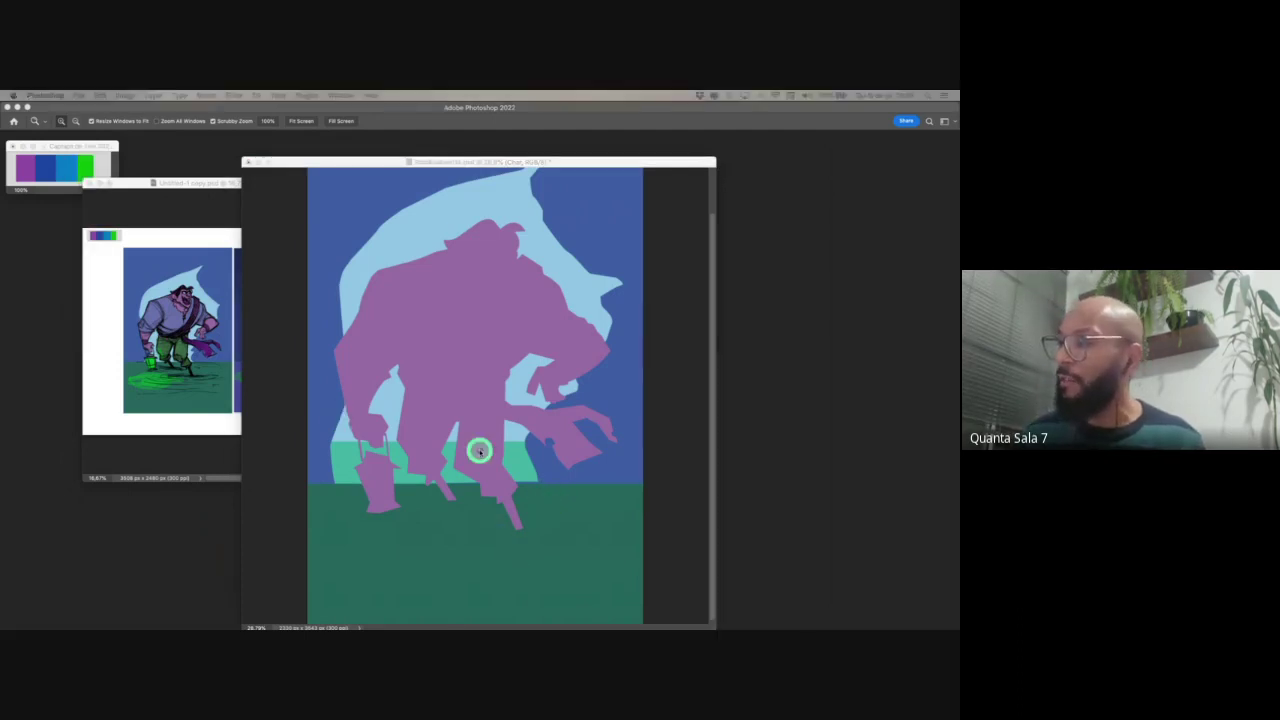
{"action": "key", "text": "super+Tab"}
{"action": "key", "text": "super+Tab"}
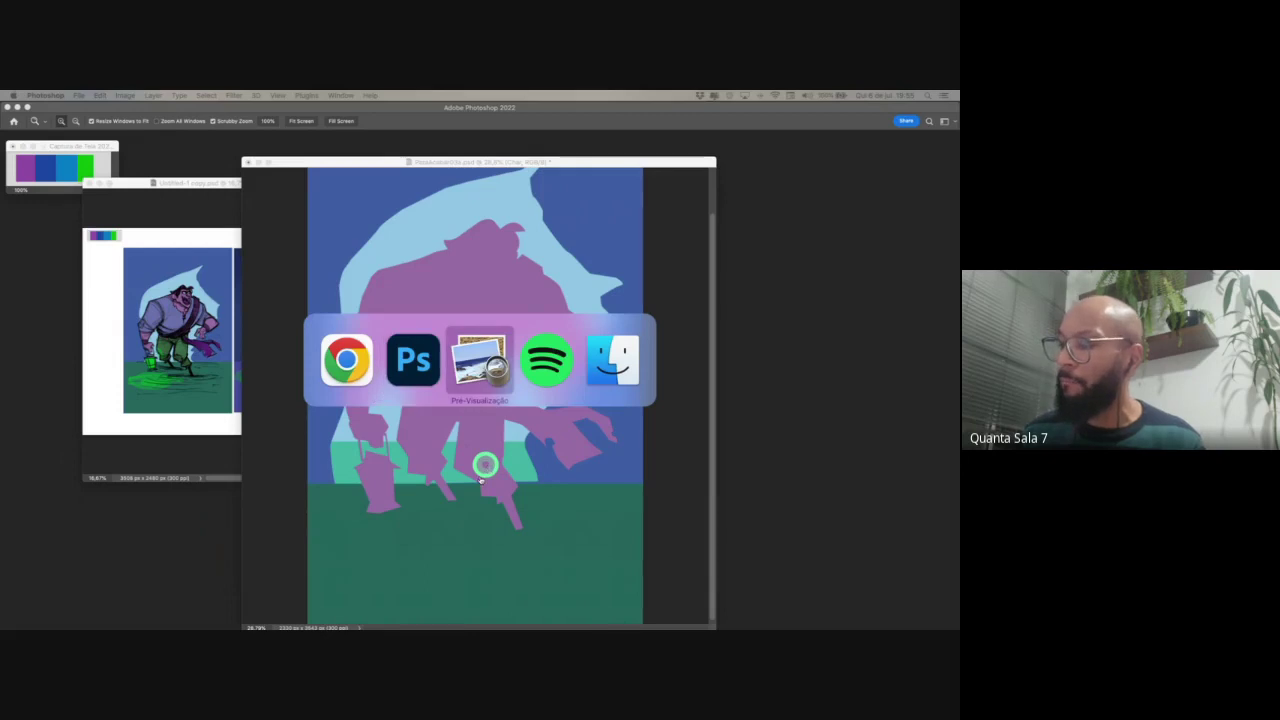
{"action": "key", "text": "super+shift+Tab"}
{"action": "key", "text": "Tab"}
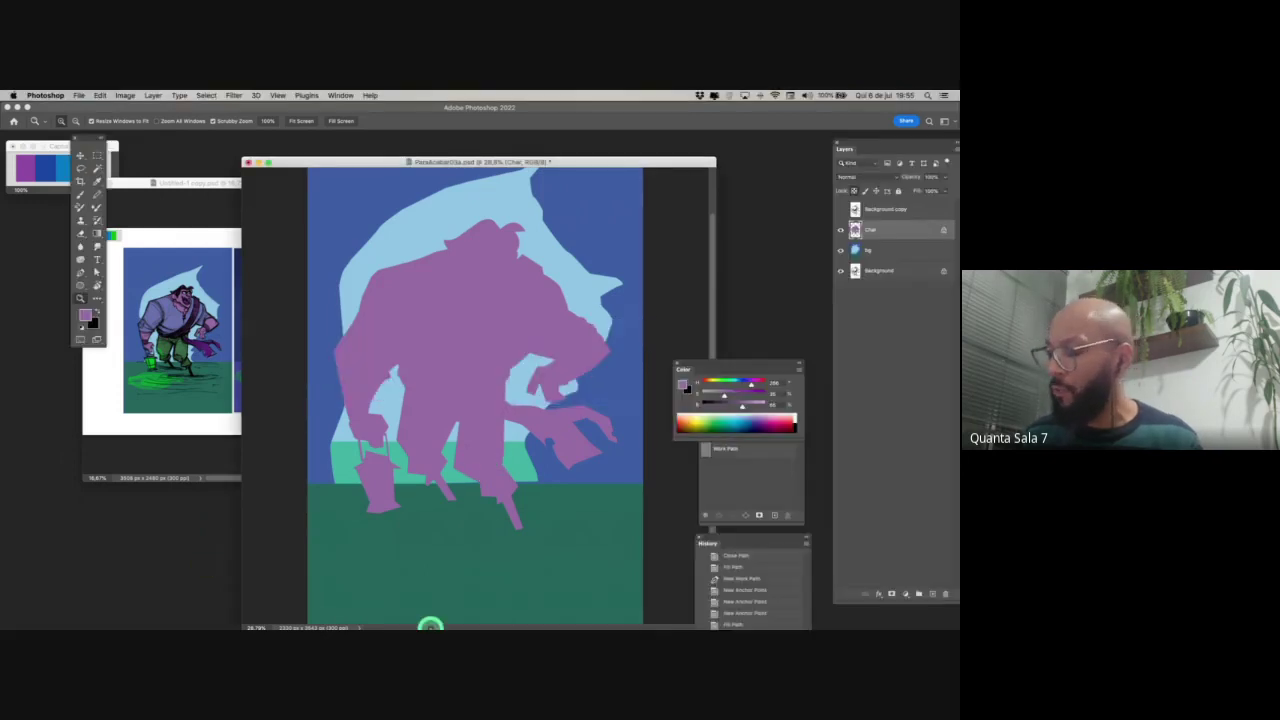
{"action": "mouse_move", "coordinate": [370, 615]}
{"action": "left_click", "coordinate": [634, 615]}
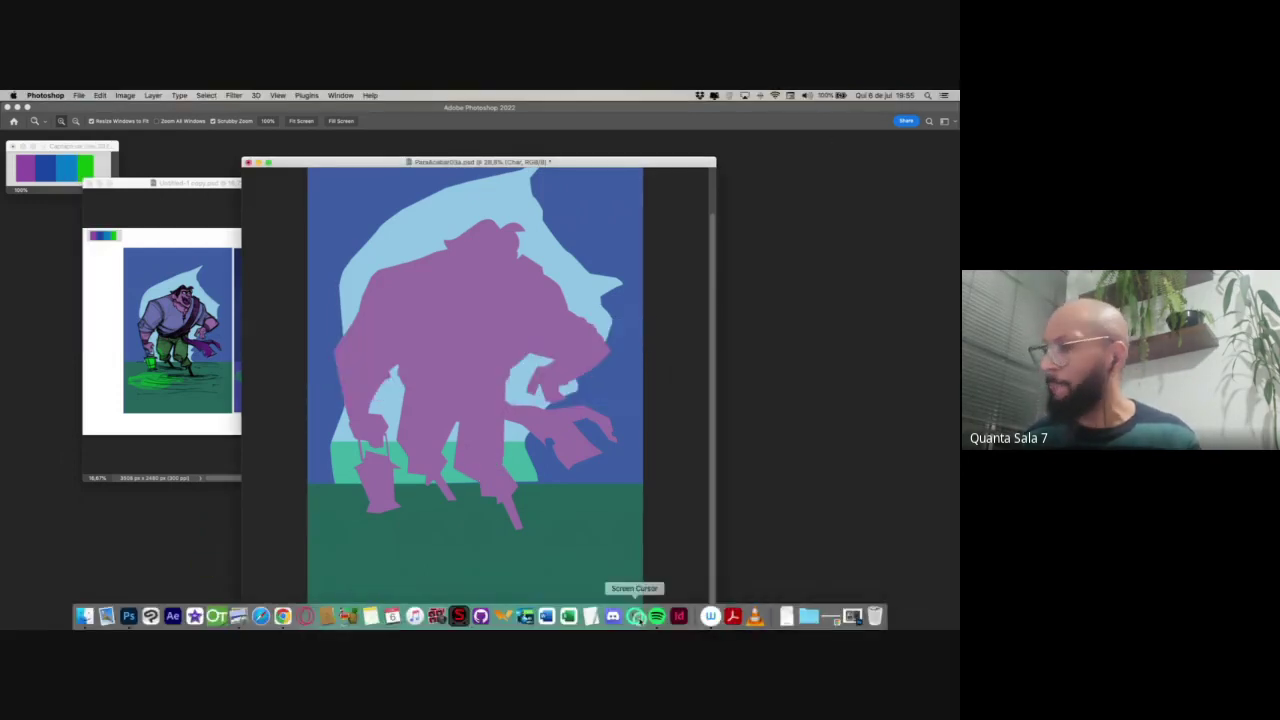
{"action": "key", "text": "super+Tab"}
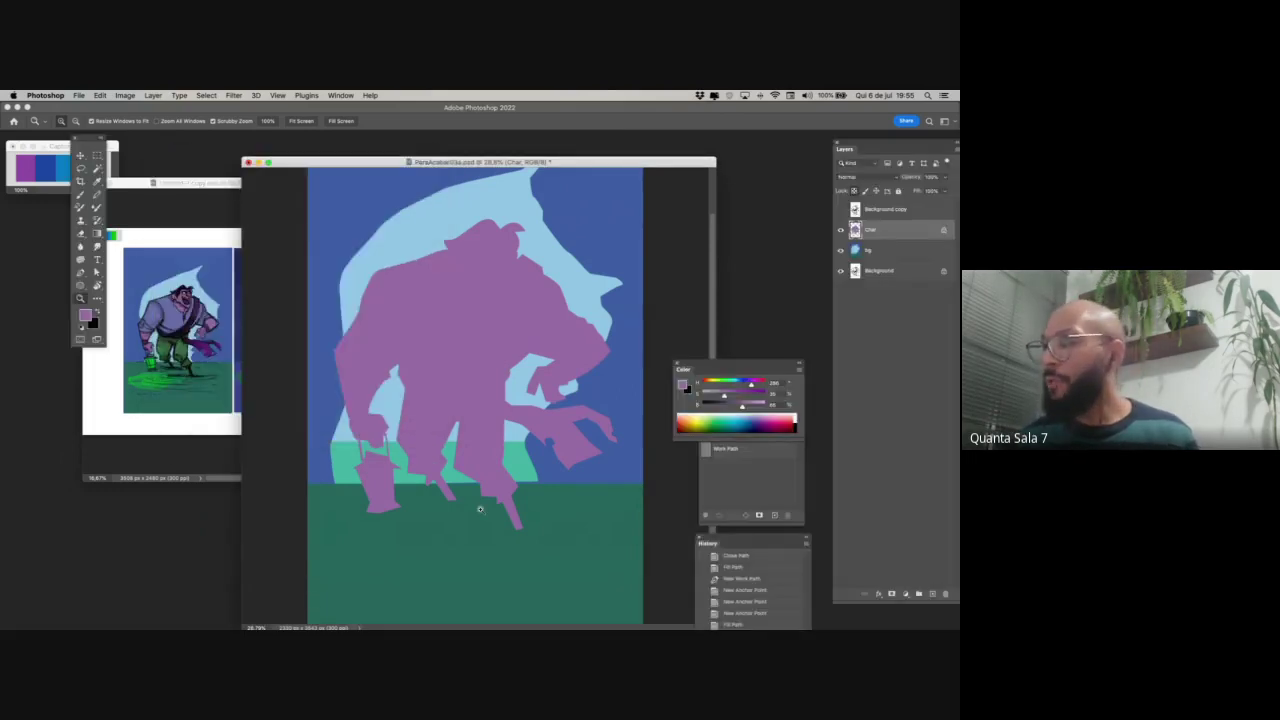
- Test the transparency lock by brushing darker purple hatching across the character, and undo the strokes
{"action": "left_click", "coordinate": [495, 513]}
{"action": "key", "text": "b"}
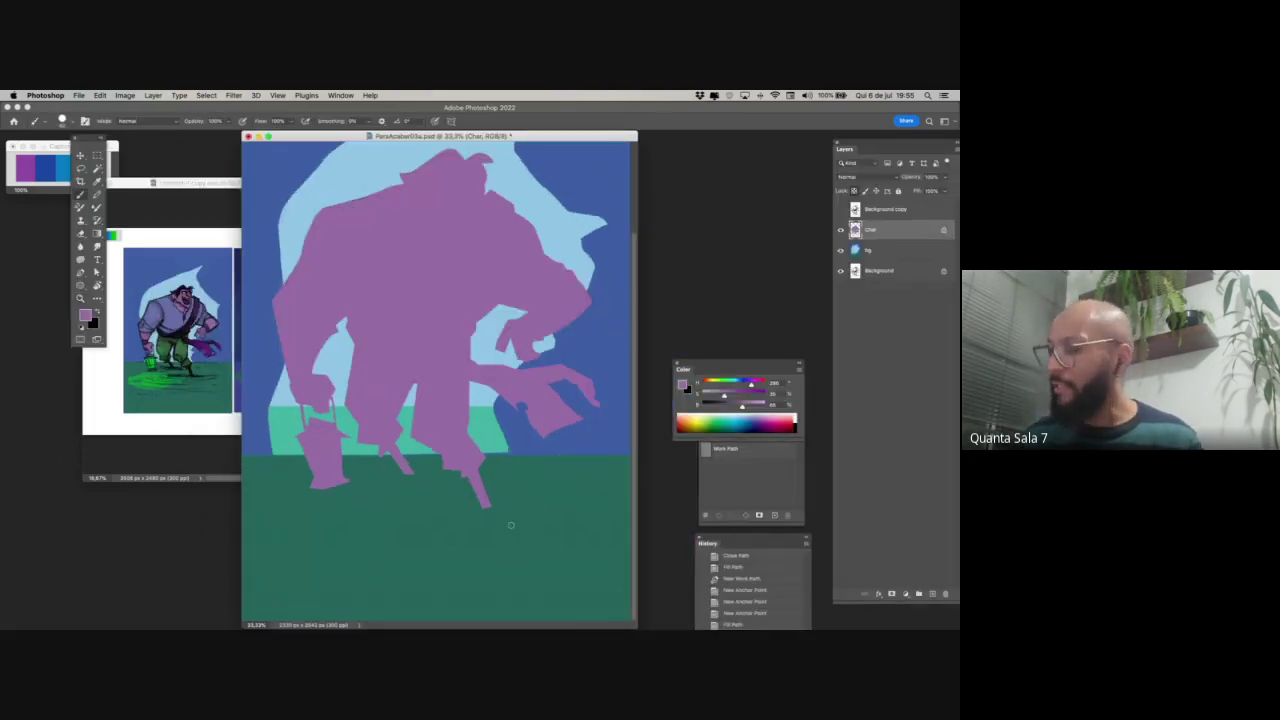
{"action": "left_click_drag", "start_coordinate": [742, 406], "coordinate": [725, 406]}
{"action": "mouse_move", "coordinate": [482, 477]}
{"action": "left_mouse_down"}
{"action": "mouse_move", "coordinate": [471, 517]}
{"action": "mouse_move", "coordinate": [470, 470]}
{"action": "mouse_move", "coordinate": [420, 450]}
{"action": "mouse_move", "coordinate": [505, 240]}
{"action": "mouse_move", "coordinate": [318, 392]}
{"action": "mouse_move", "coordinate": [510, 230]}
{"action": "mouse_move", "coordinate": [400, 440]}
{"action": "left_mouse_up"}
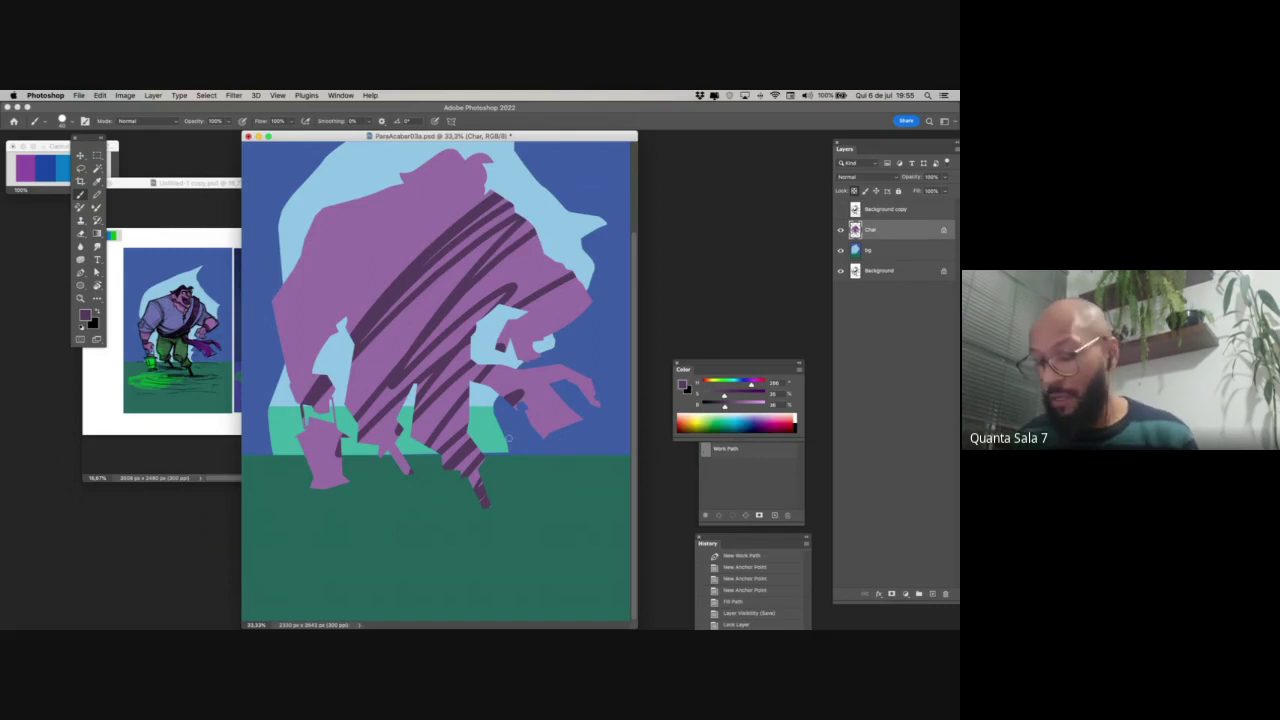
{"action": "key", "text": "super+z"}
{"action": "scroll", "coordinate": [503, 470], "scroll_direction": "up", "scroll_amount": 3}
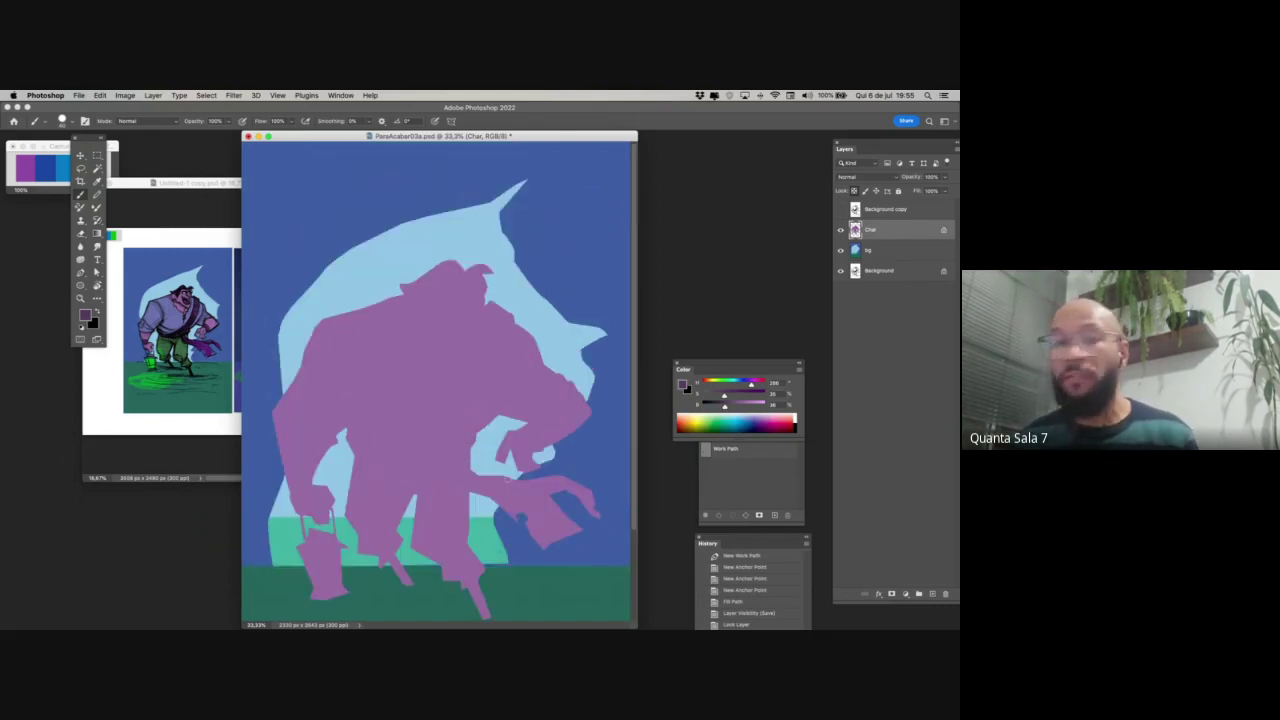
- Show the Background copy line layer over the flat purple character
{"action": "left_click_drag", "start_coordinate": [404, 328], "coordinate": [468, 345]}
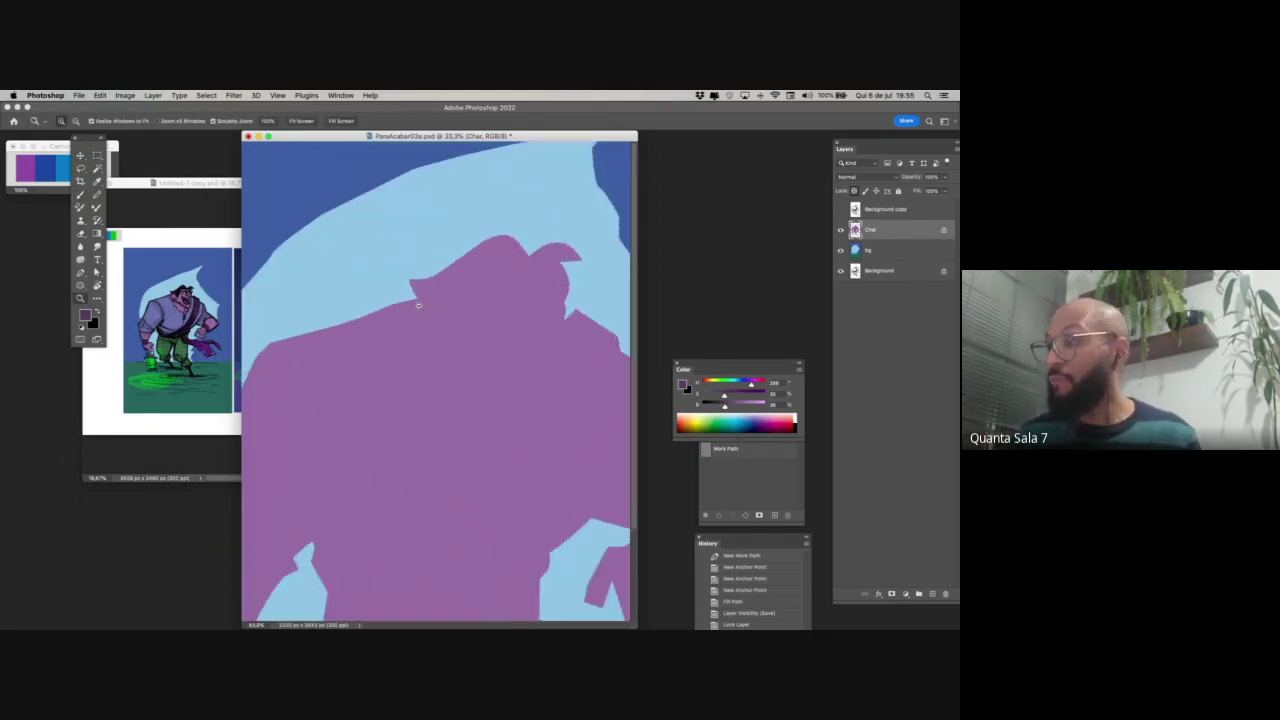
{"action": "left_click_drag", "start_coordinate": [477, 460], "coordinate": [465, 477]}
{"action": "left_click", "coordinate": [840, 209]}
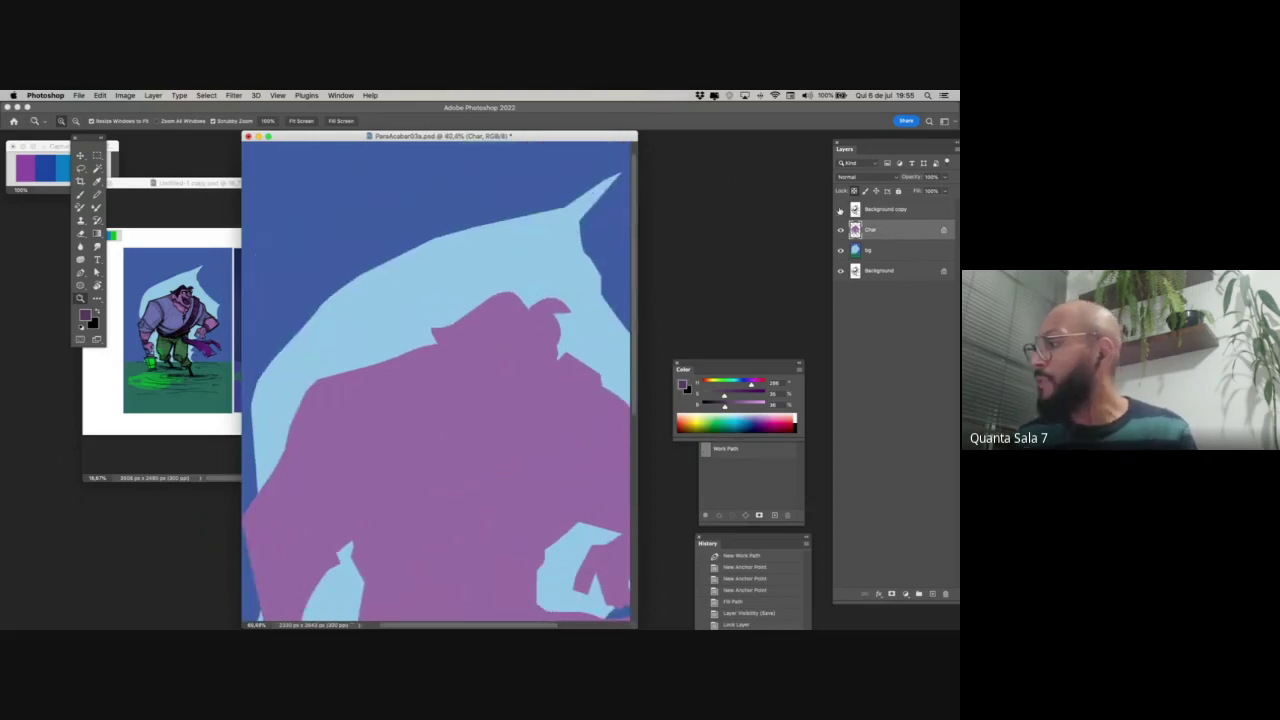
- Sample the dark purple hair color from the reference illustration and return to the character artwork
{"action": "left_click", "coordinate": [234, 446]}
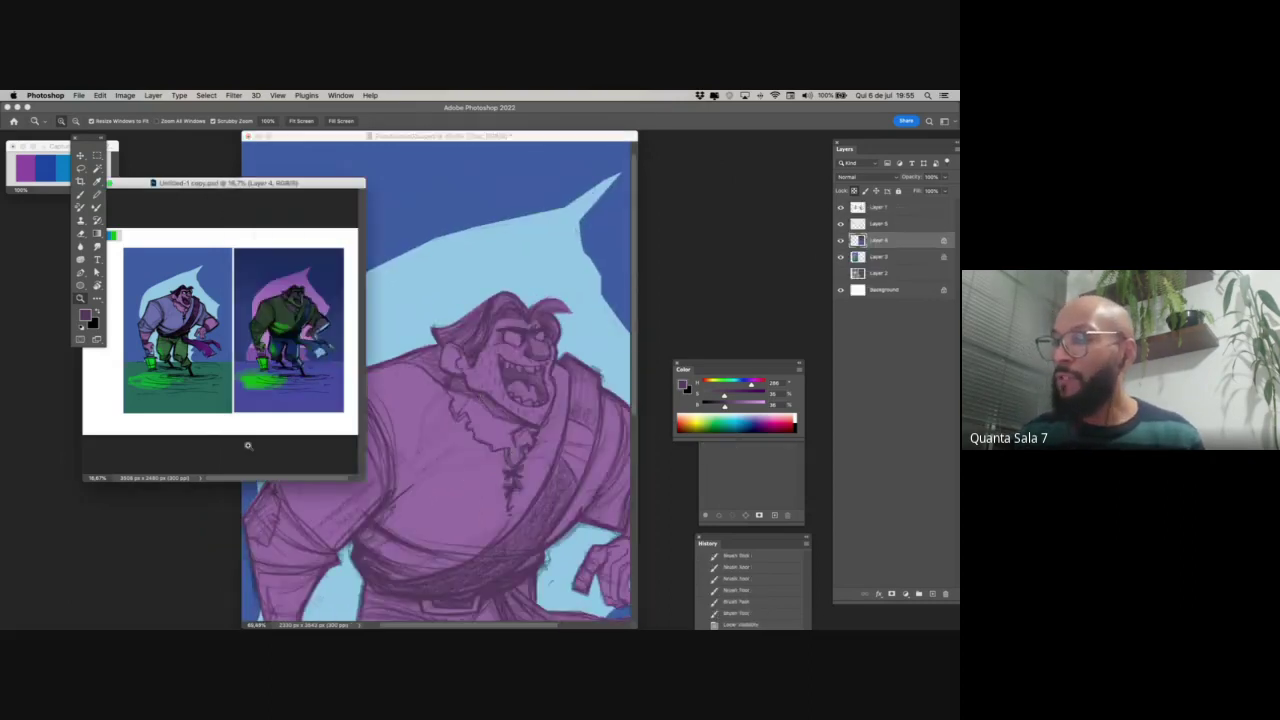
{"action": "left_click_drag", "start_coordinate": [248, 446], "coordinate": [290, 452]}
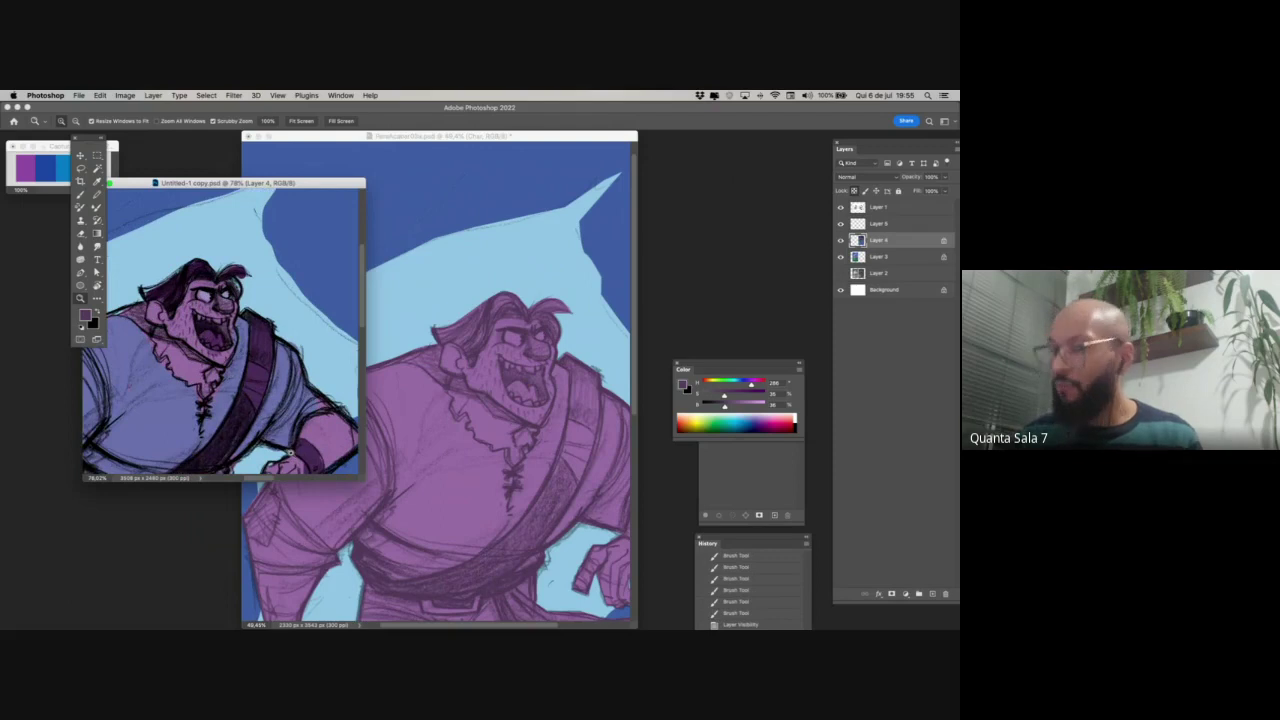
{"action": "key", "text": "b"}
{"action": "left_click", "coordinate": [252, 277], "text": "alt"}
{"action": "left_click", "coordinate": [480, 350]}
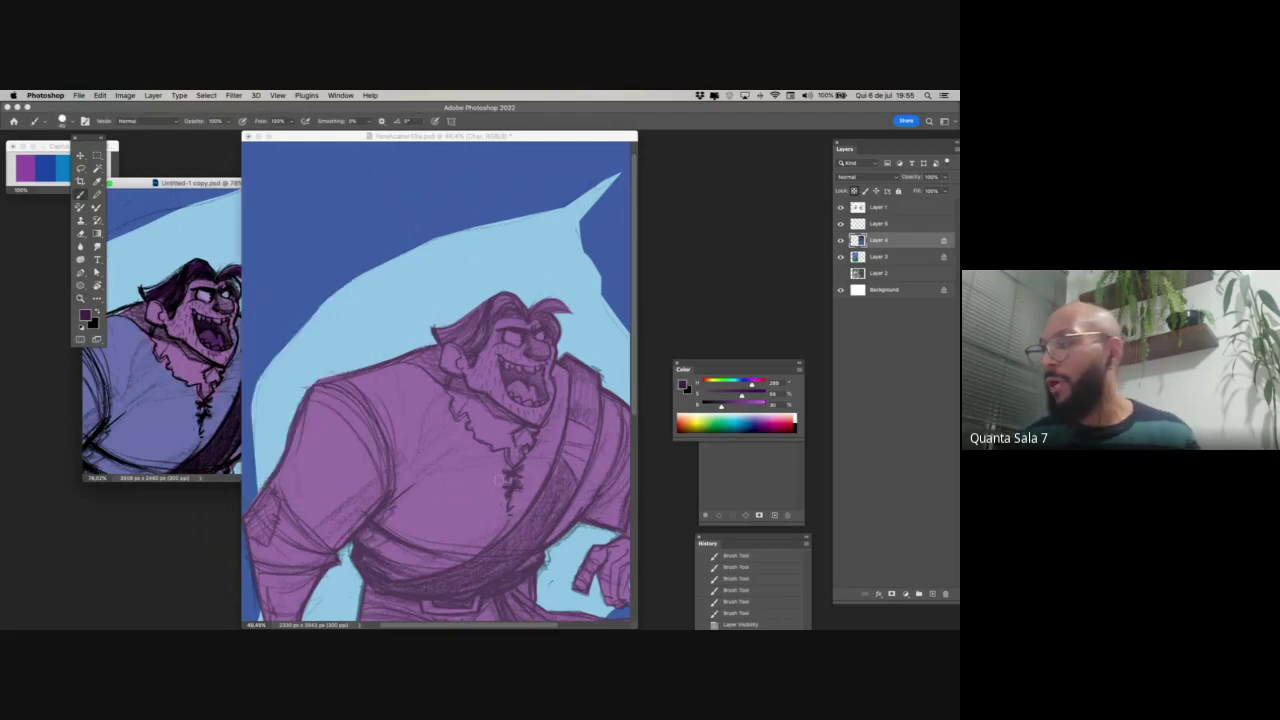
- Start a Pen path at the back tip of the hair and curve it over the top of the ear
{"action": "mouse_move", "coordinate": [500, 361]}
{"action": "left_mouse_down"}
{"action": "mouse_move", "coordinate": [511, 361]}
{"action": "mouse_move", "coordinate": [466, 372]}
{"action": "left_mouse_up"}
{"action": "key", "text": "p"}
{"action": "left_click", "coordinate": [393, 306]}
{"action": "left_click", "coordinate": [413, 338]}
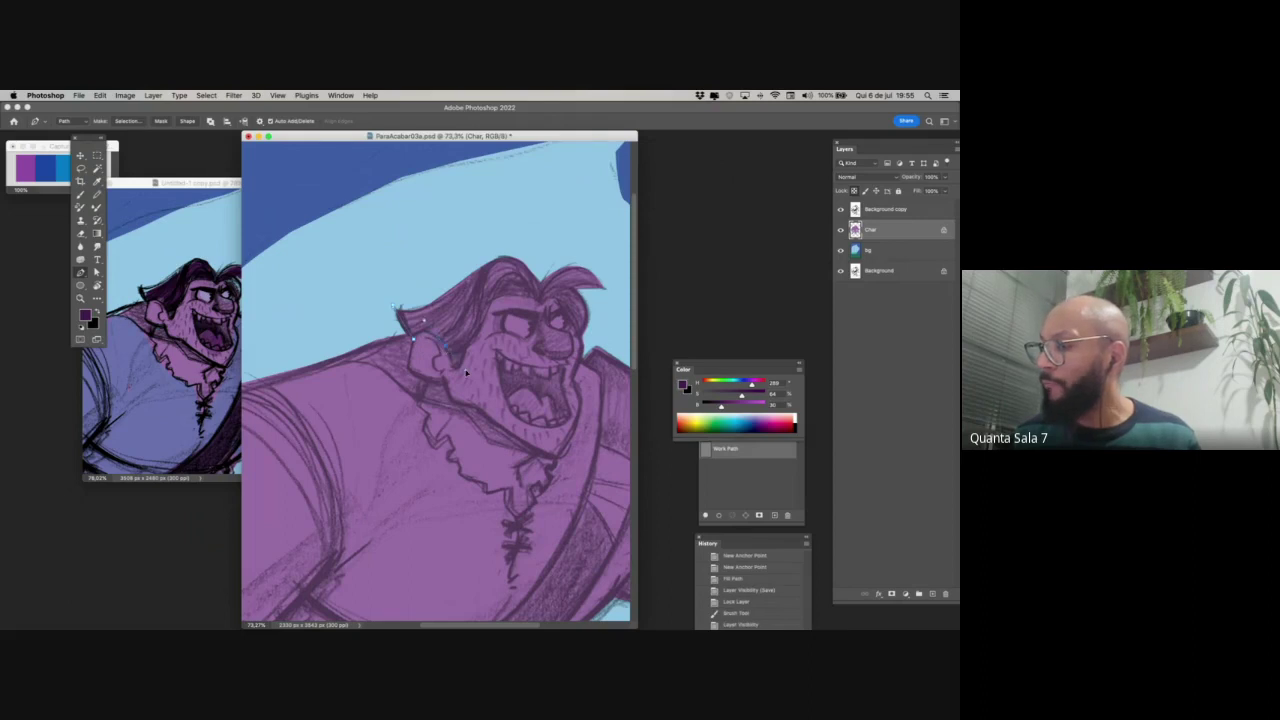
{"action": "key", "text": "z"}
{"action": "left_click_drag", "start_coordinate": [473, 430], "coordinate": [500, 443]}
{"action": "left_click_drag", "start_coordinate": [440, 368], "coordinate": [456, 538]}
{"action": "left_click_drag", "start_coordinate": [452, 539], "coordinate": [416, 441]}
{"action": "key", "text": "p"}
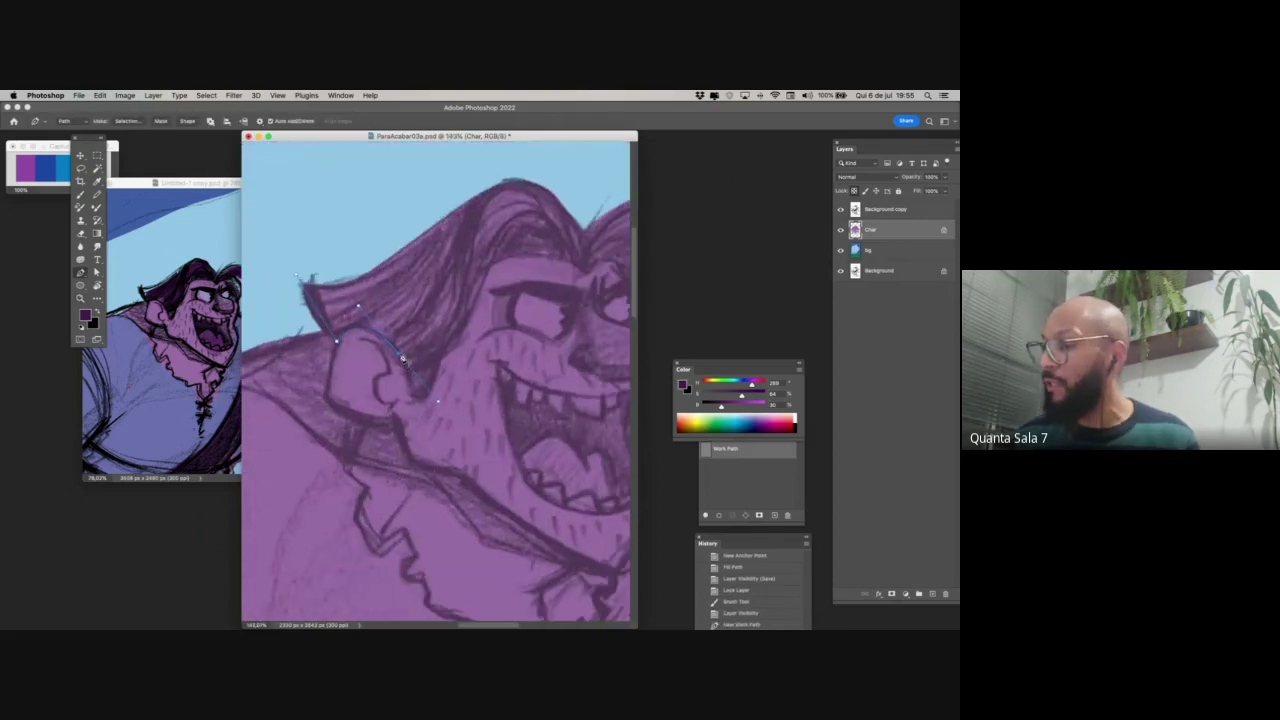
- Continue the hair path around the sideburn point and up the temple to the forehead
{"action": "left_click", "coordinate": [399, 354], "text": "alt"}
{"action": "left_click", "coordinate": [408, 377]}
{"action": "left_click", "coordinate": [415, 398]}
{"action": "left_click", "coordinate": [424, 395]}
{"action": "left_click", "coordinate": [437, 363]}
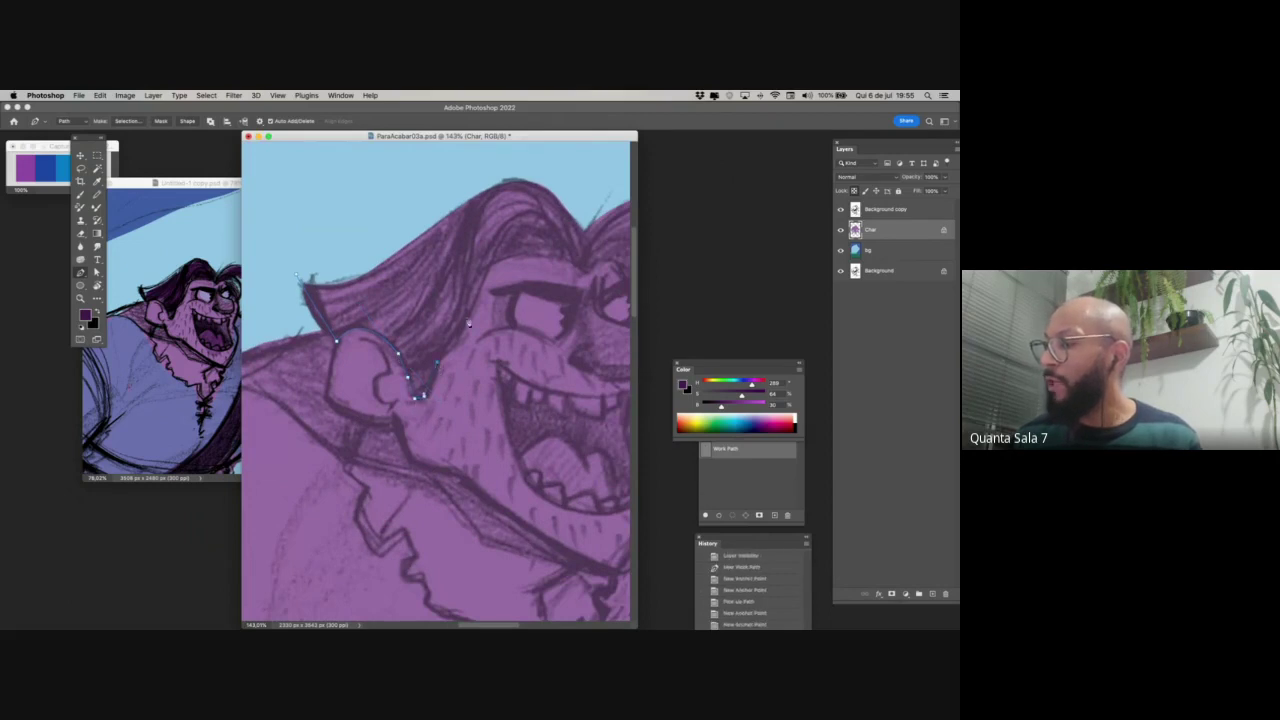
{"action": "left_click", "coordinate": [489, 270]}
{"action": "scroll", "coordinate": [495, 300], "scroll_direction": "right", "scroll_amount": 3}
{"action": "scroll", "coordinate": [495, 300], "scroll_direction": "up", "scroll_amount": 2}
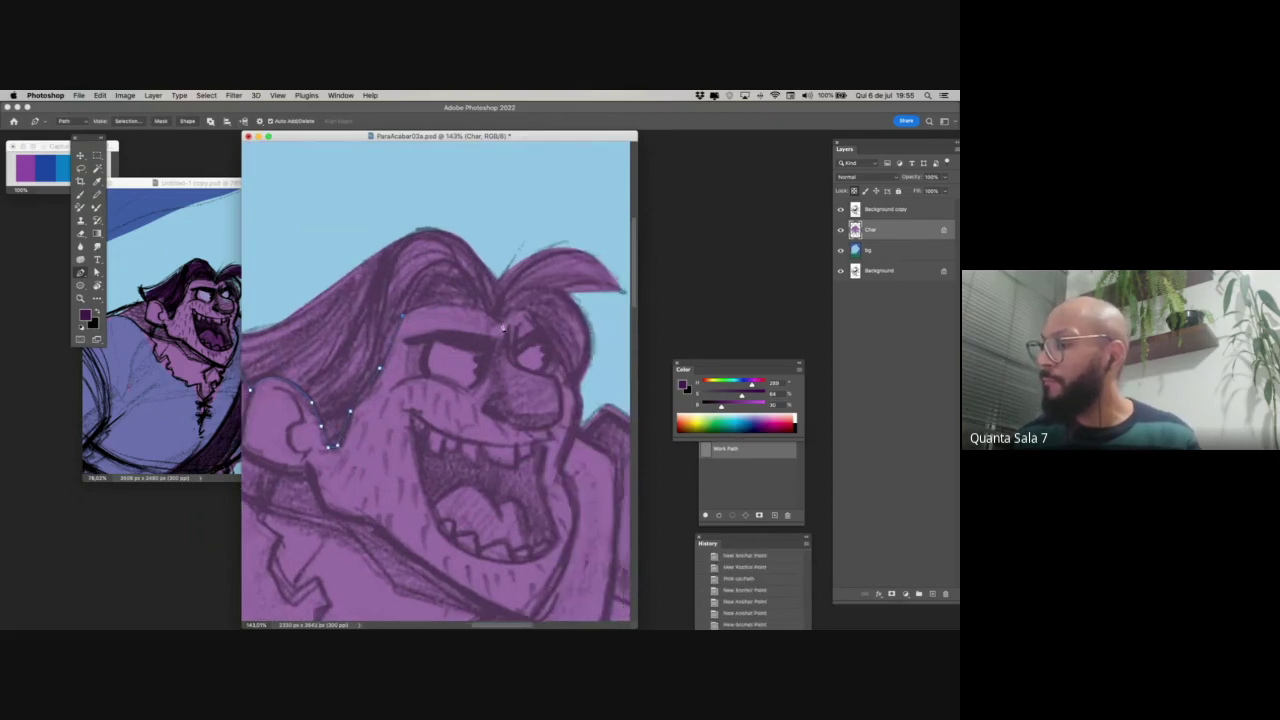
- Trace the hairline across the forehead and down past the far side of the face
{"action": "left_click", "coordinate": [446, 285]}
{"action": "left_click", "coordinate": [497, 319]}
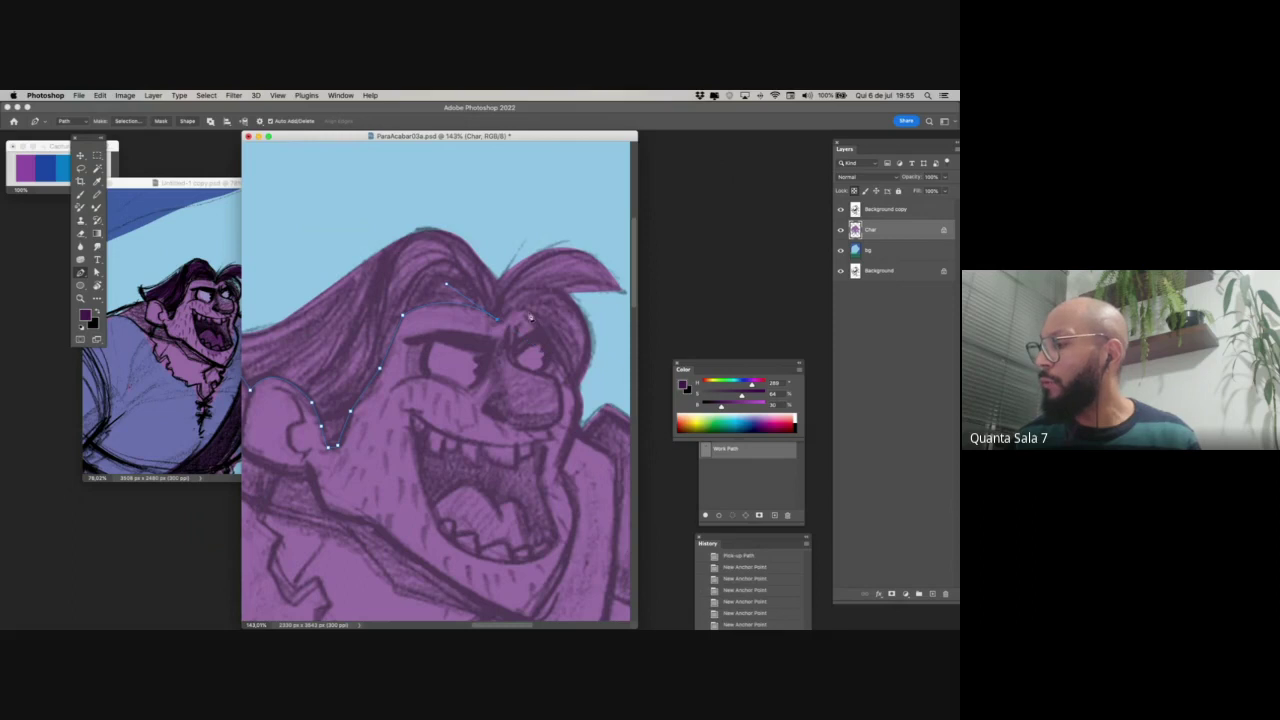
{"action": "left_click", "coordinate": [530, 314]}
{"action": "left_click", "coordinate": [546, 329]}
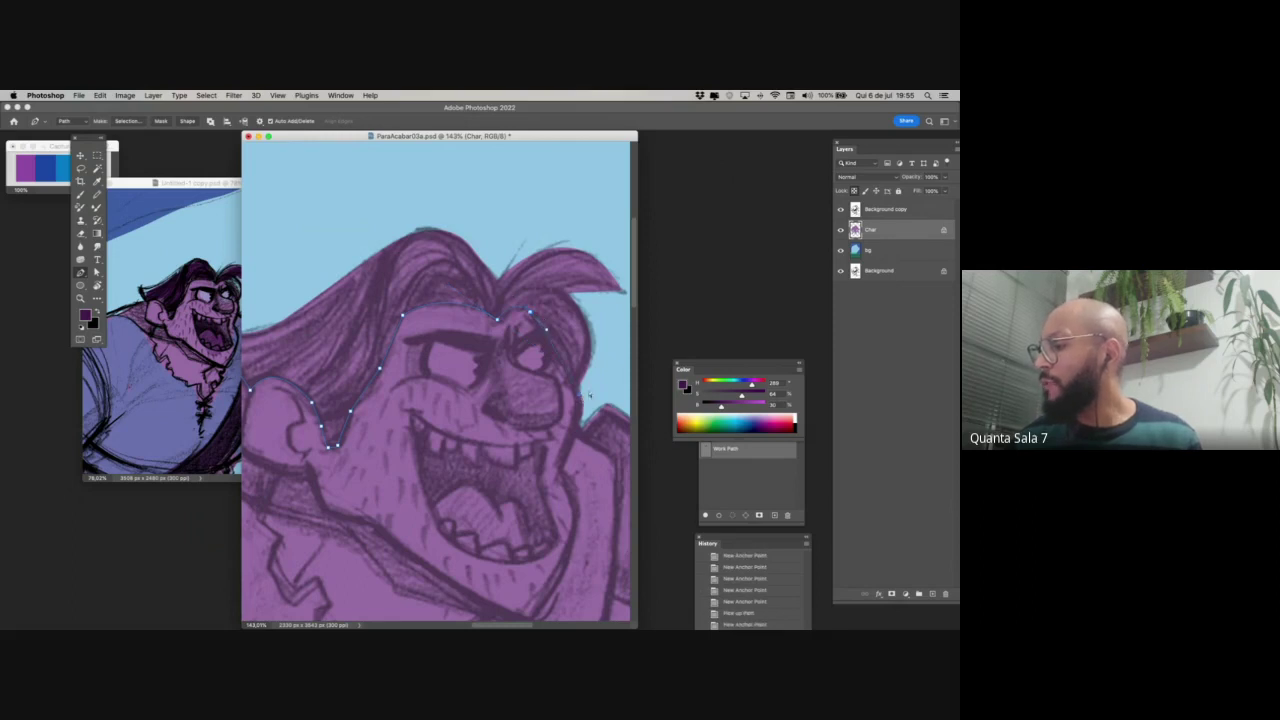
{"action": "left_click", "coordinate": [589, 394]}
- Loop the hair path through the sky around the outside of the hair and bring it back toward its starting point
{"action": "scroll", "coordinate": [604, 360], "scroll_direction": "right", "scroll_amount": 2}
{"action": "scroll", "coordinate": [604, 360], "scroll_direction": "up", "scroll_amount": 2}
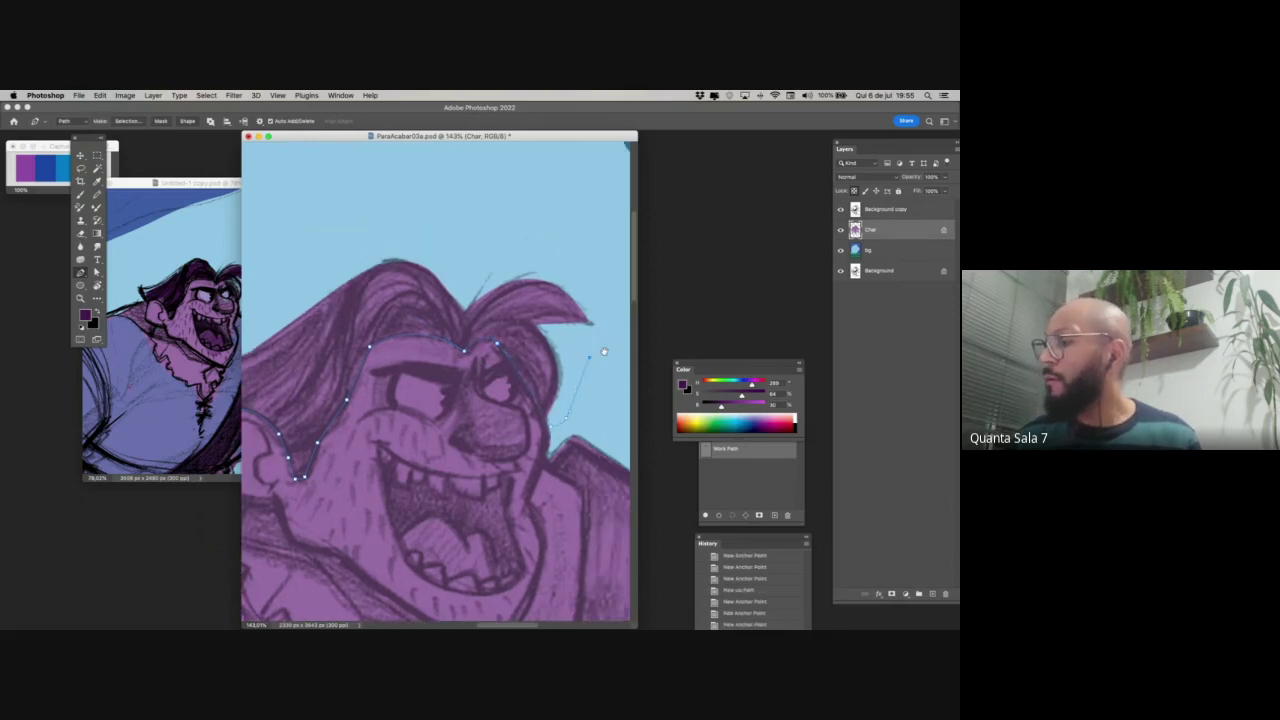
{"action": "left_click", "coordinate": [603, 270]}
{"action": "left_click", "coordinate": [526, 209]}
{"action": "left_click_drag", "start_coordinate": [298, 278], "coordinate": [469, 234]}
{"action": "left_click_drag", "start_coordinate": [371, 260], "coordinate": [356, 265]}
{"action": "left_click", "coordinate": [310, 308]}
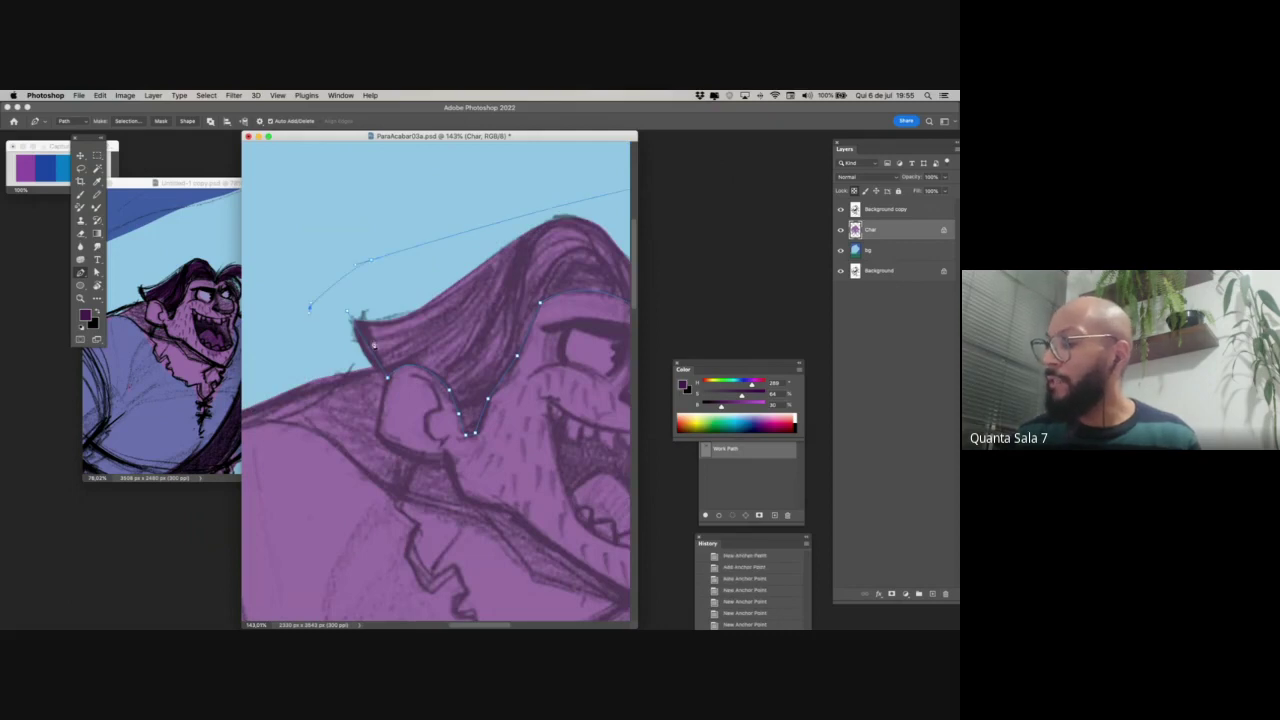
{"action": "left_click", "coordinate": [377, 361]}
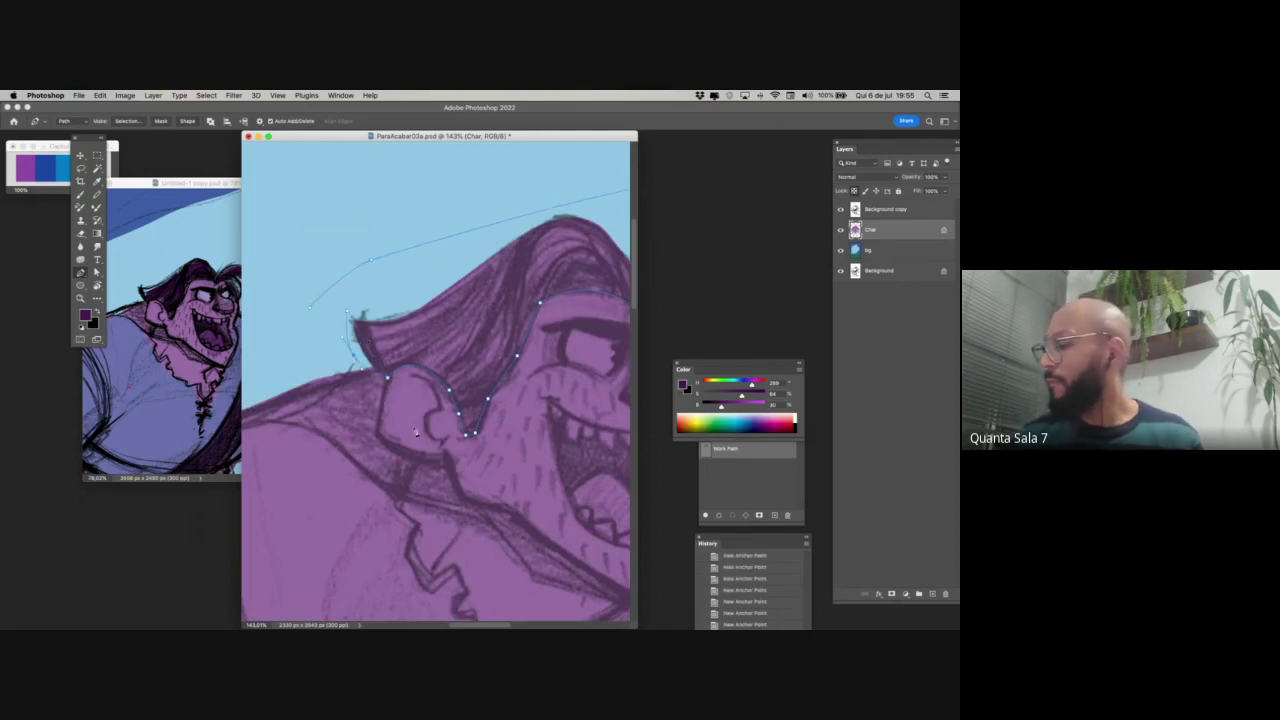
- Fill the hair path with dark purple on the Char layer, deselect the path, and check the flat shape without the line layer
{"action": "left_click", "coordinate": [705, 515]}
{"action": "left_click_drag", "start_coordinate": [534, 518], "coordinate": [414, 433]}
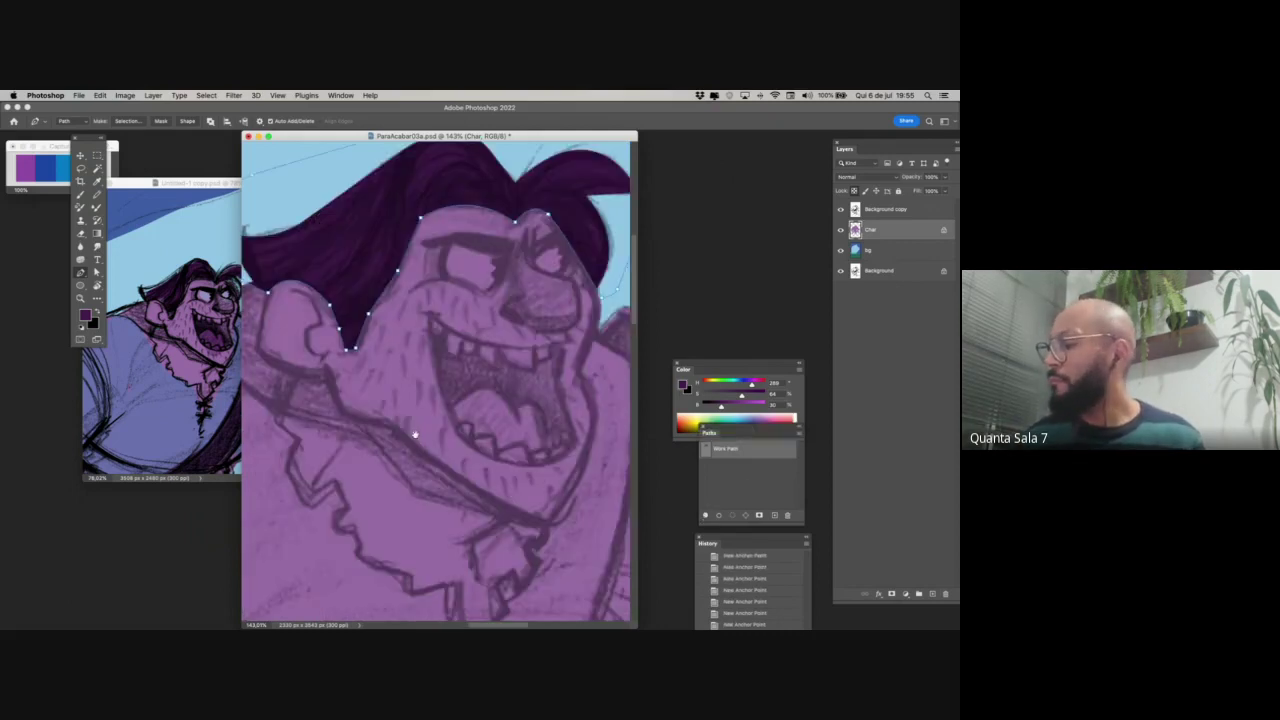
{"action": "left_click", "coordinate": [748, 486]}
{"action": "left_click", "coordinate": [841, 210]}
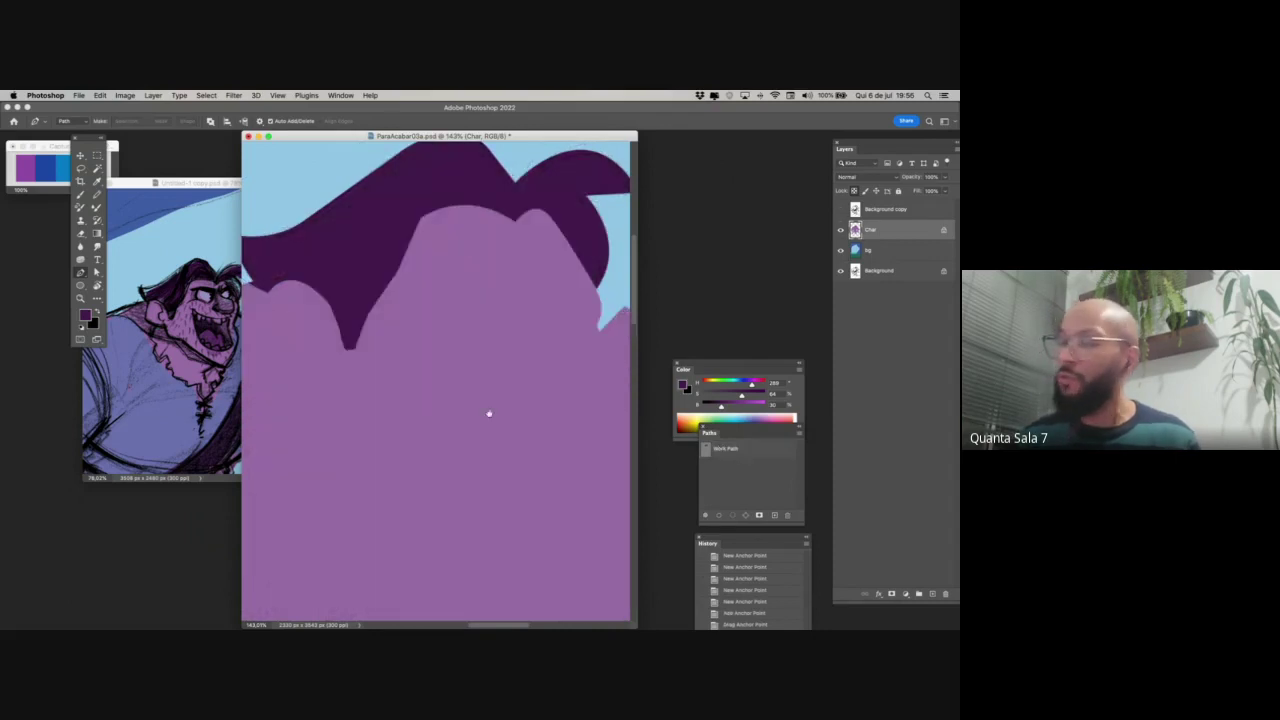
{"action": "key", "text": "z"}
{"action": "left_click_drag", "start_coordinate": [472, 482], "coordinate": [442, 490]}
{"action": "left_click", "coordinate": [841, 210]}
{"action": "left_click_drag", "start_coordinate": [441, 441], "coordinate": [464, 440]}
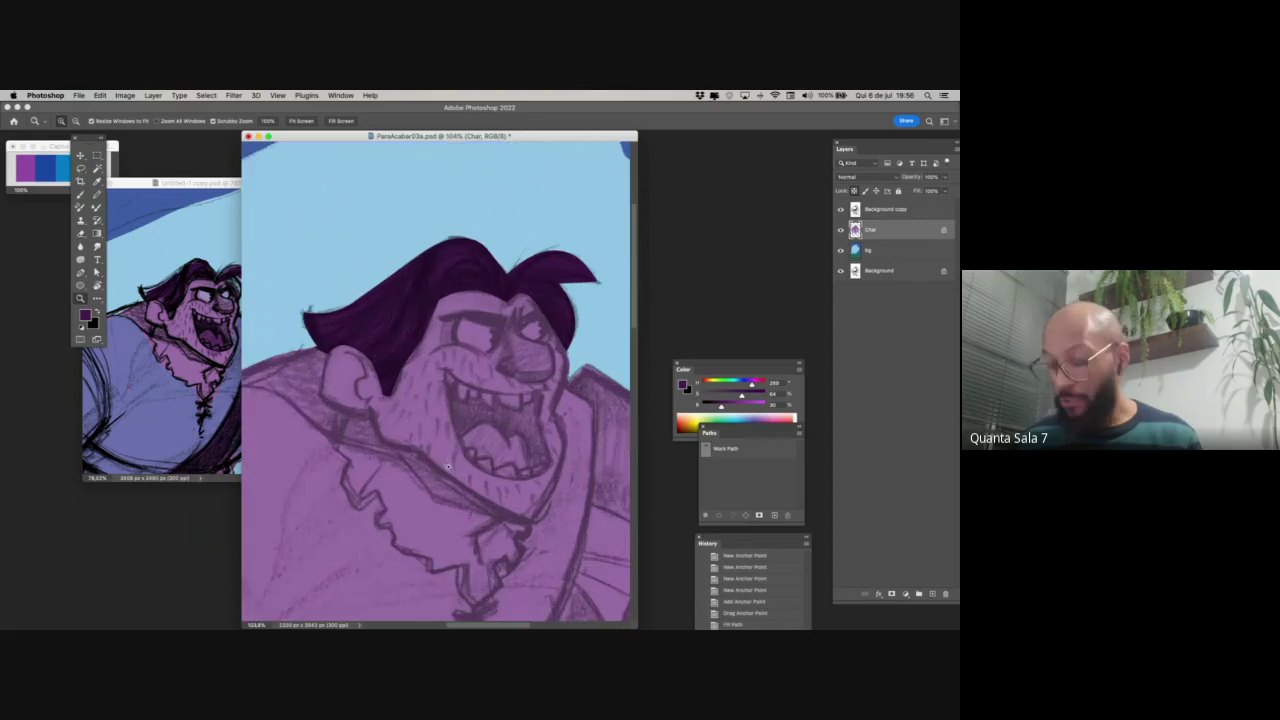
- Sample the skin purple and lighten it to a pale lilac foreground color for the eyes
{"action": "key", "text": "b"}
{"action": "left_click", "coordinate": [346, 365], "text": "alt"}
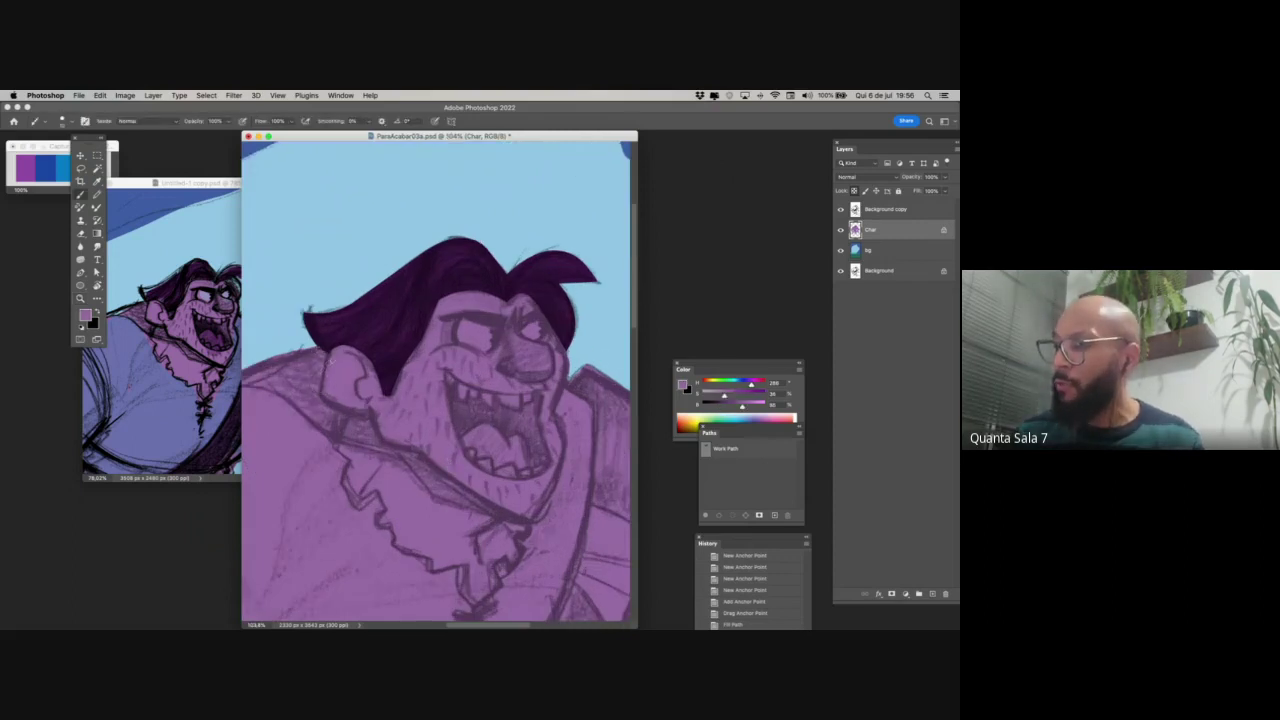
{"action": "scroll", "coordinate": [457, 486], "scroll_direction": "down", "scroll_amount": 2}
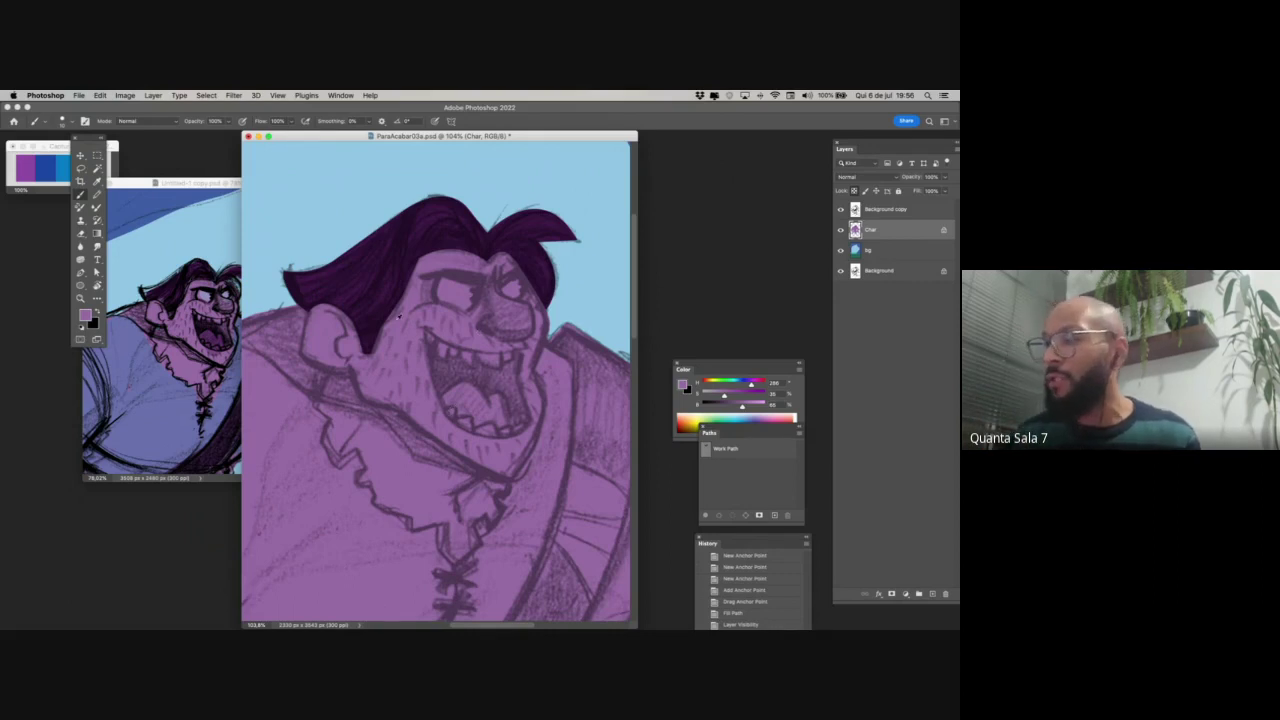
{"action": "left_click_drag", "start_coordinate": [742, 405], "coordinate": [717, 396]}
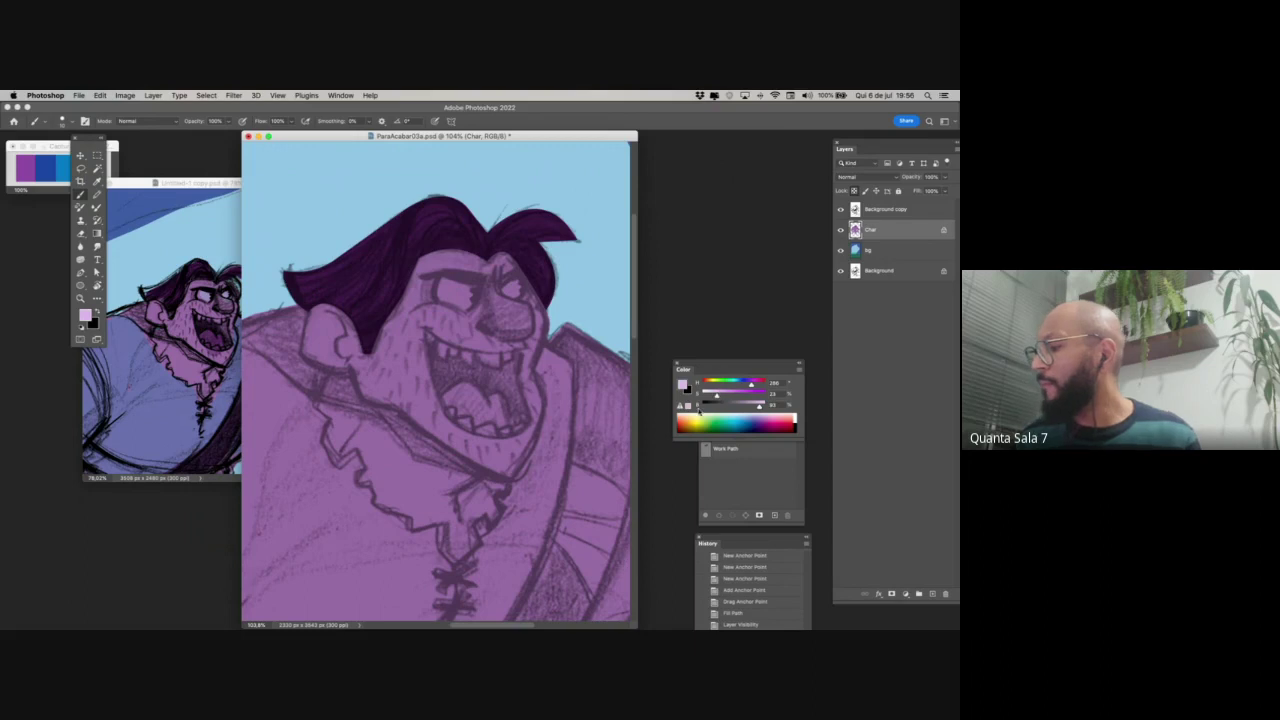
{"action": "left_click", "coordinate": [689, 406]}
- Trace the larger eye with a closed Pen path and fill it with pale lilac on the Char layer
{"action": "key", "text": "p"}
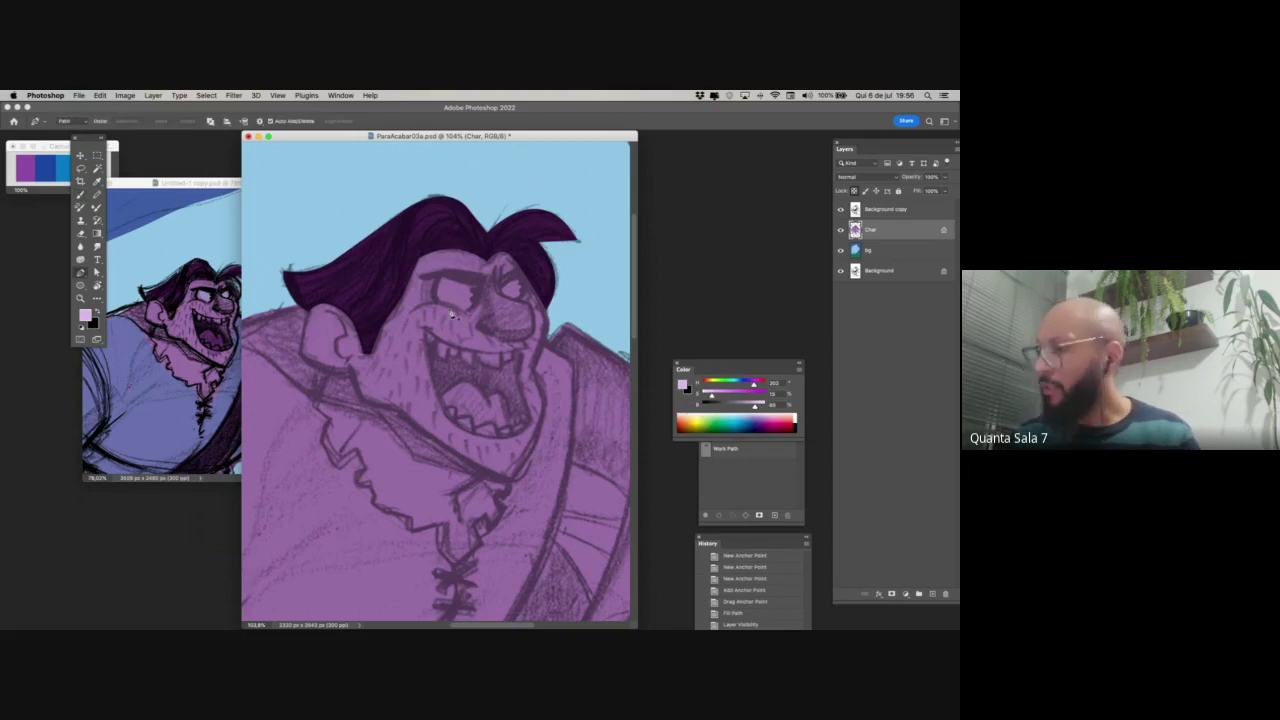
{"action": "left_click", "coordinate": [437, 299]}
{"action": "left_click_drag", "start_coordinate": [439, 275], "coordinate": [457, 270]}
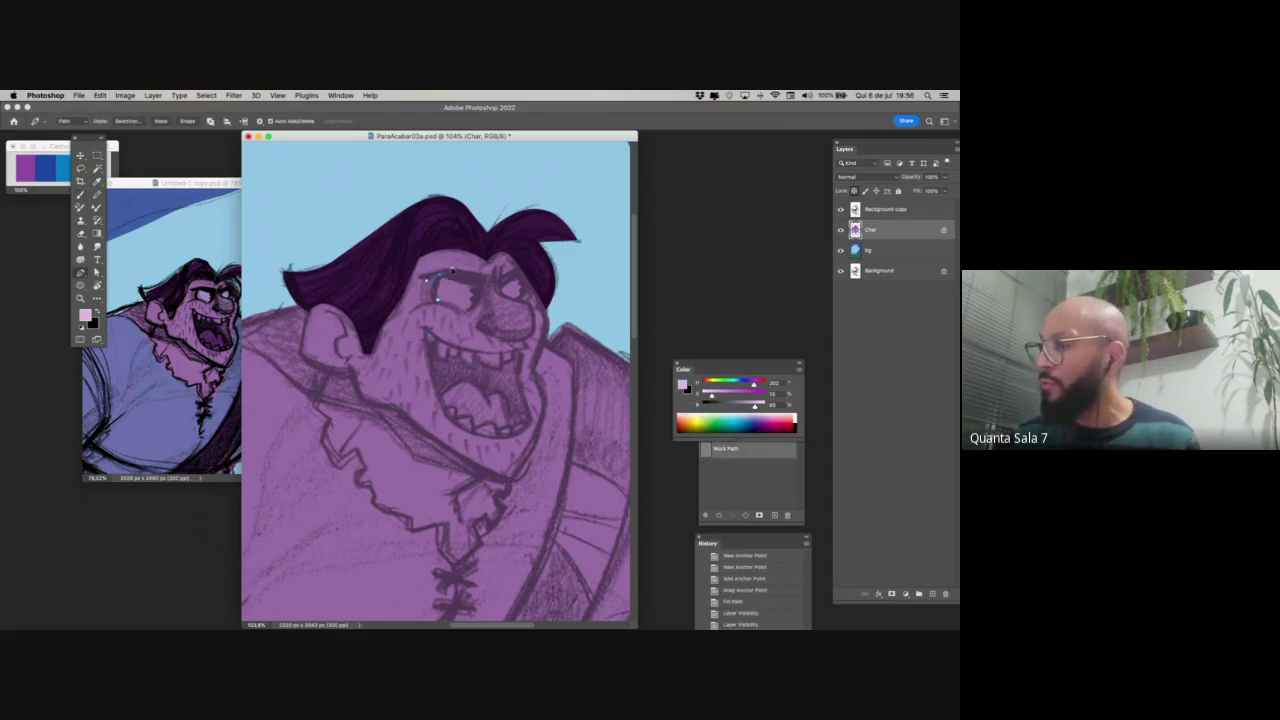
{"action": "left_click", "coordinate": [470, 280]}
{"action": "left_click", "coordinate": [485, 284]}
{"action": "left_click", "coordinate": [472, 317]}
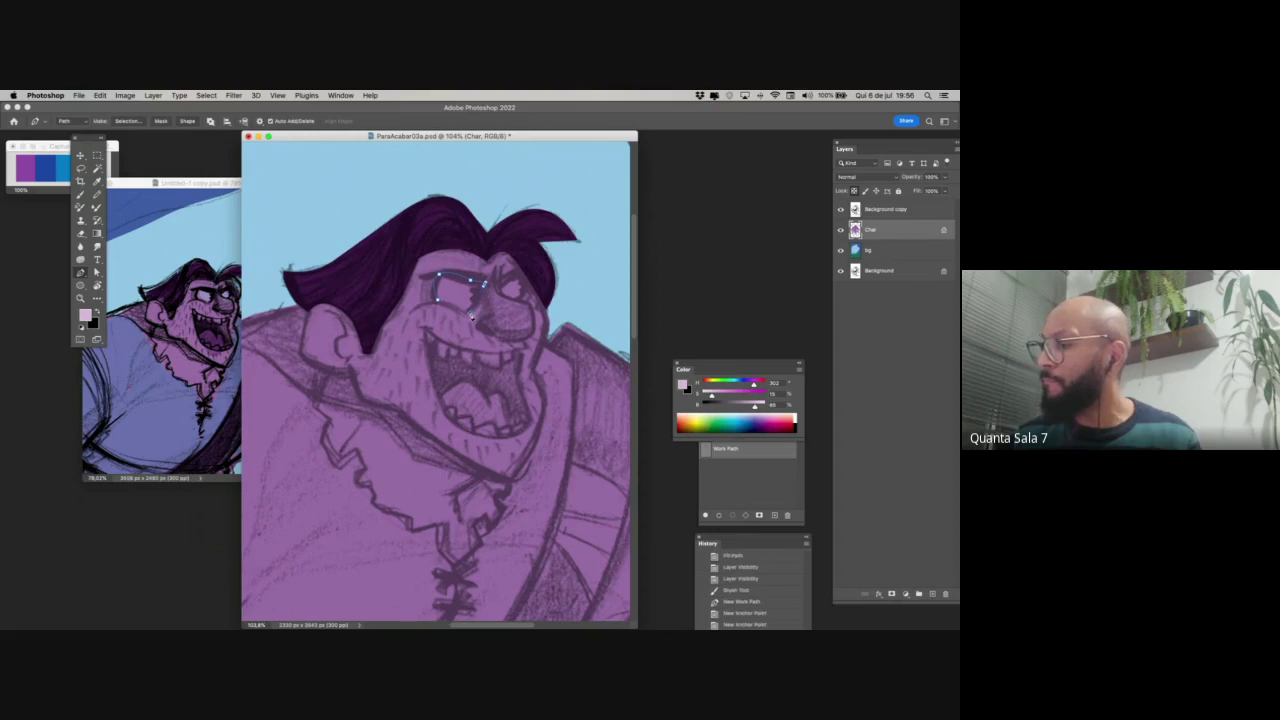
{"action": "left_click", "coordinate": [467, 312]}
{"action": "left_click", "coordinate": [441, 306]}
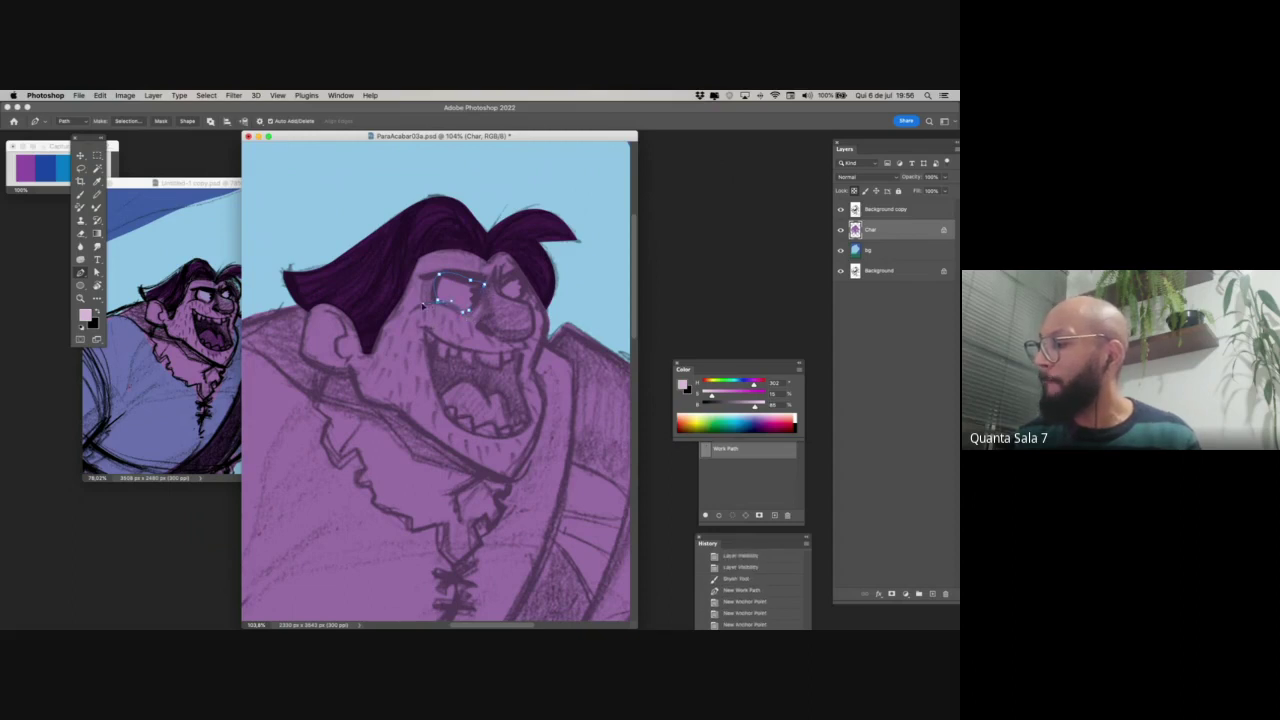
{"action": "left_click", "coordinate": [437, 300]}
{"action": "left_click", "coordinate": [706, 515]}
{"action": "left_click", "coordinate": [716, 490]}
- Outline the smaller eye beside the nose with the Pen tool and fill it with the same pale lilac
{"action": "left_click_drag", "start_coordinate": [498, 521], "coordinate": [409, 524]}
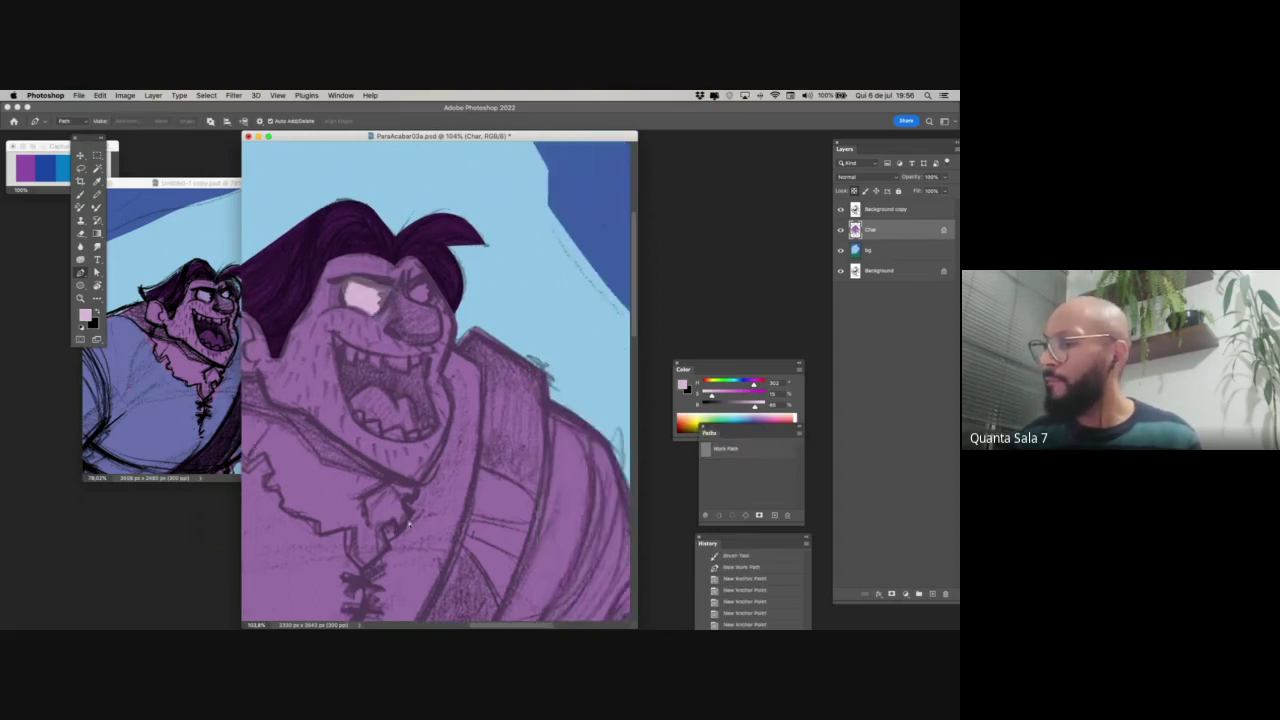
{"action": "left_click", "coordinate": [408, 294]}
{"action": "left_click_drag", "start_coordinate": [427, 300], "coordinate": [437, 290]}
{"action": "left_click", "coordinate": [427, 300], "text": "alt"}
{"action": "left_click", "coordinate": [431, 290]}
{"action": "left_click", "coordinate": [428, 280]}
{"action": "left_click", "coordinate": [421, 277]}
{"action": "left_click", "coordinate": [408, 294]}
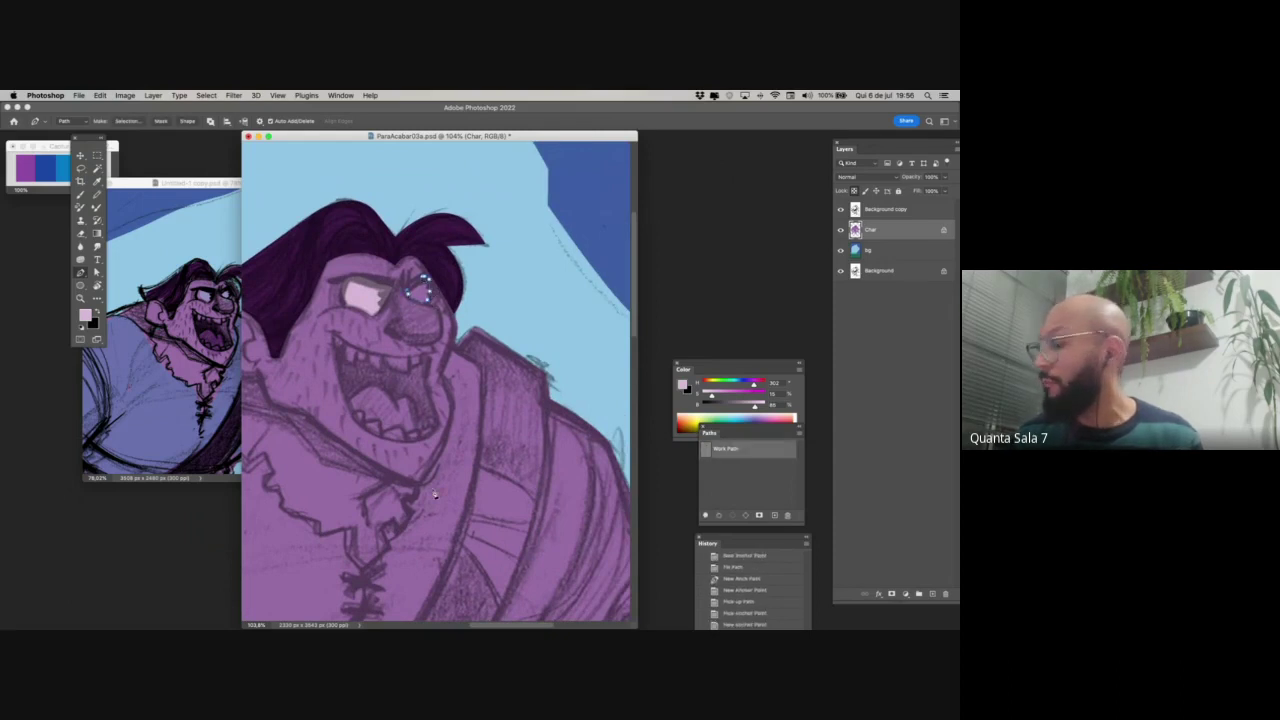
{"action": "left_click", "coordinate": [705, 515]}
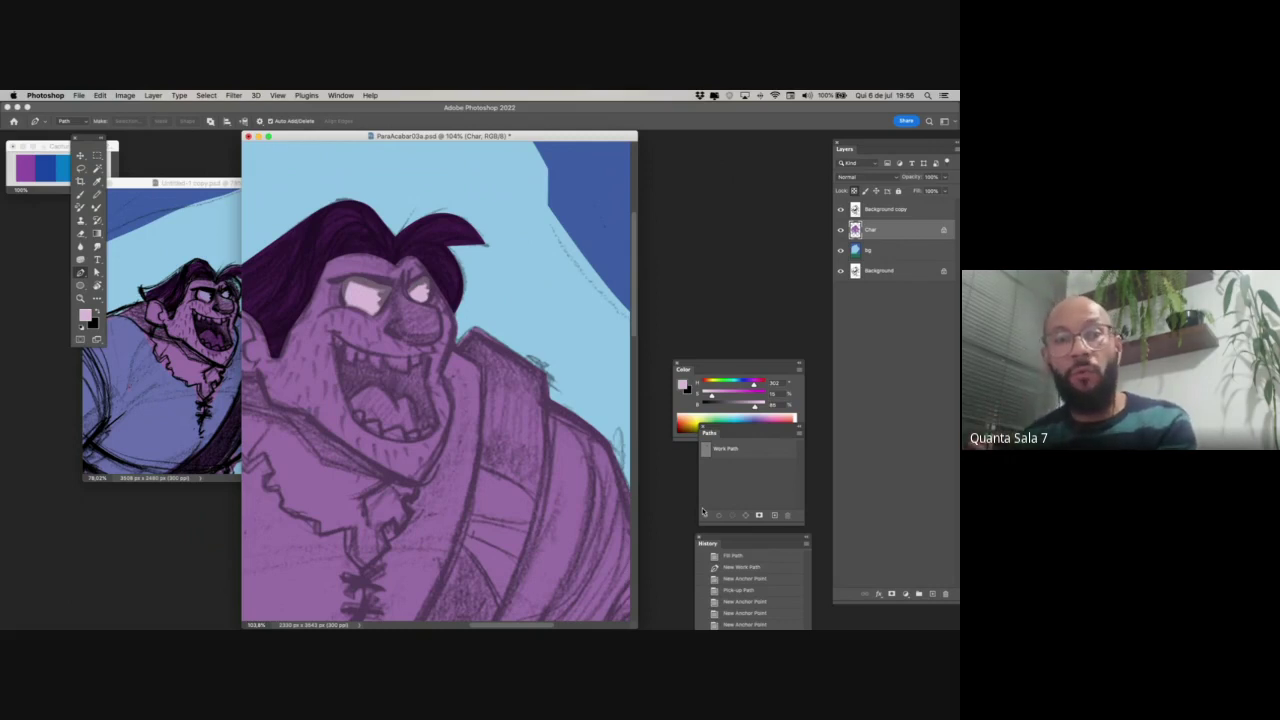
- Add a new empty layer above Char and frame the character's face
{"action": "left_click", "coordinate": [932, 594]}
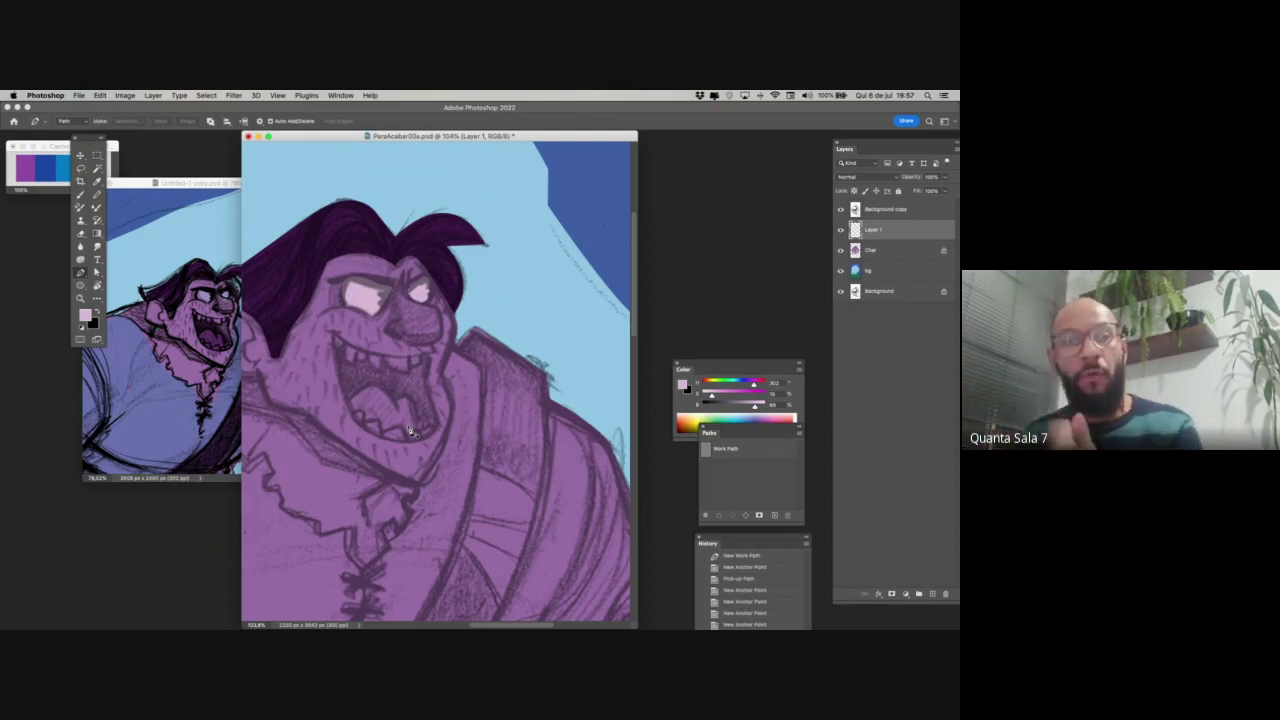
{"action": "left_click_drag", "start_coordinate": [383, 371], "coordinate": [409, 421]}
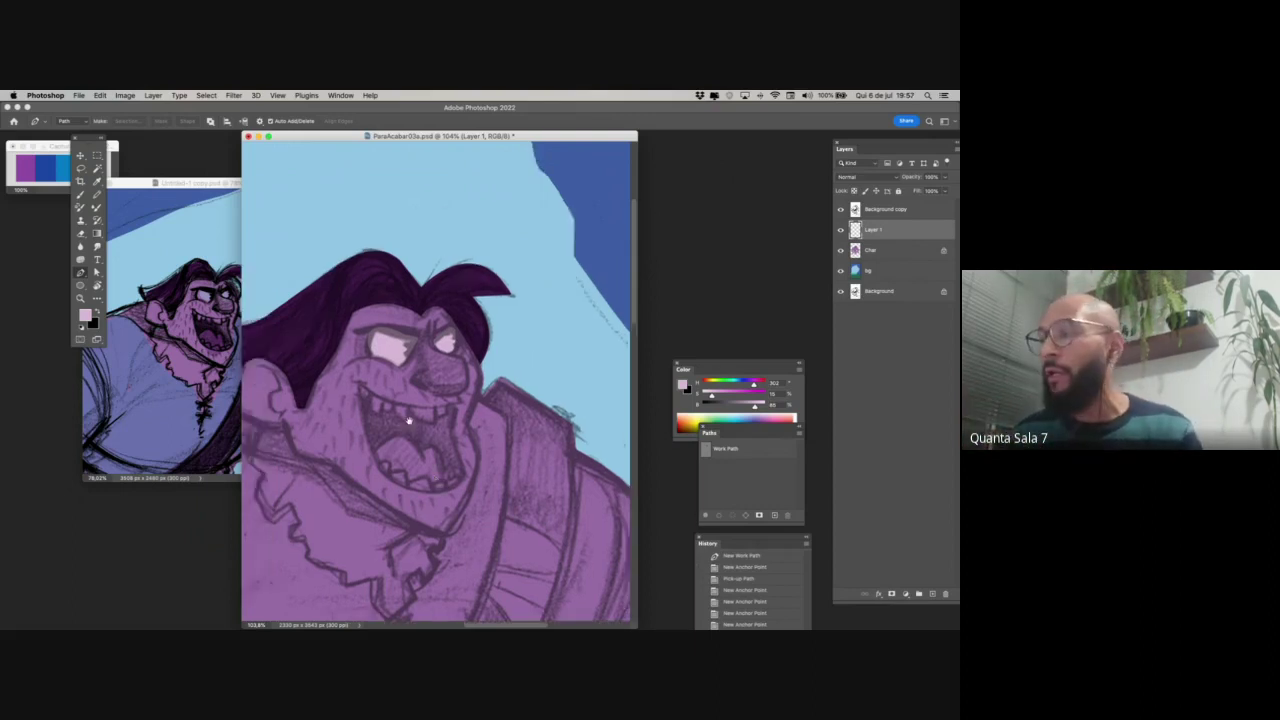
{"action": "left_click_drag", "start_coordinate": [396, 367], "coordinate": [404, 368]}
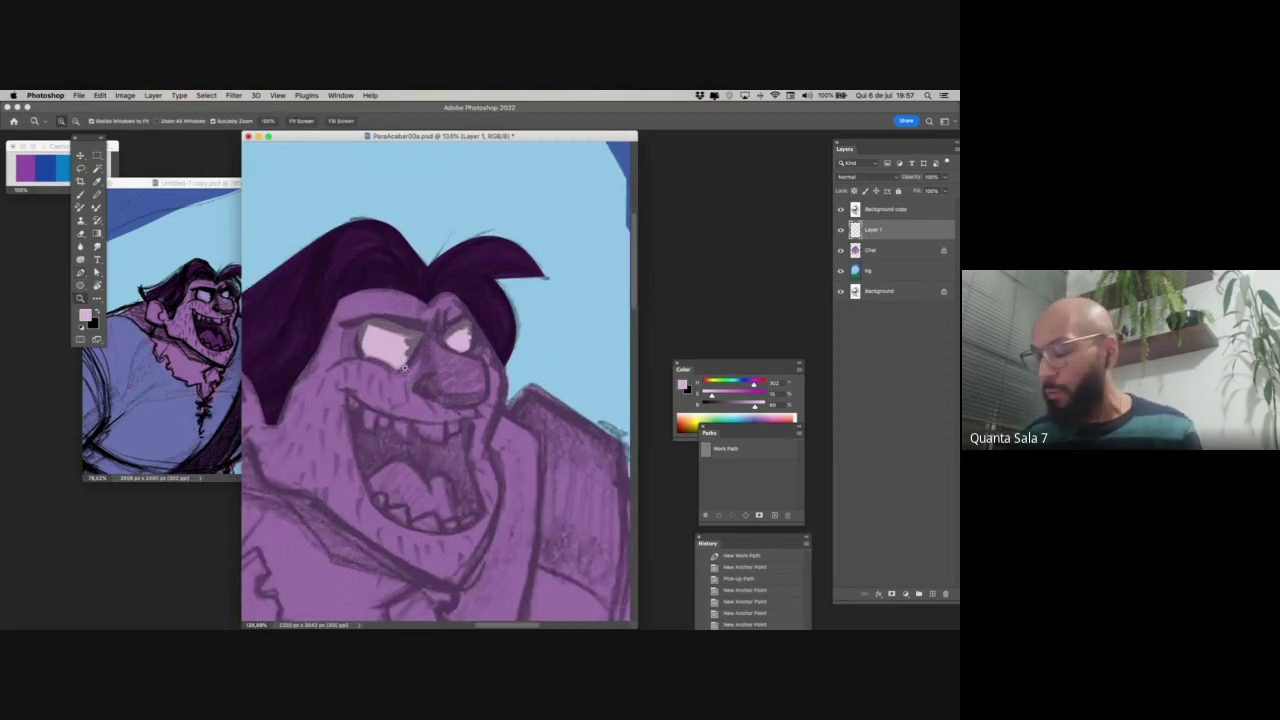
- Trace the eyebrow above the larger eye with a closed Pen path on Layer 1
{"action": "key", "text": "p"}
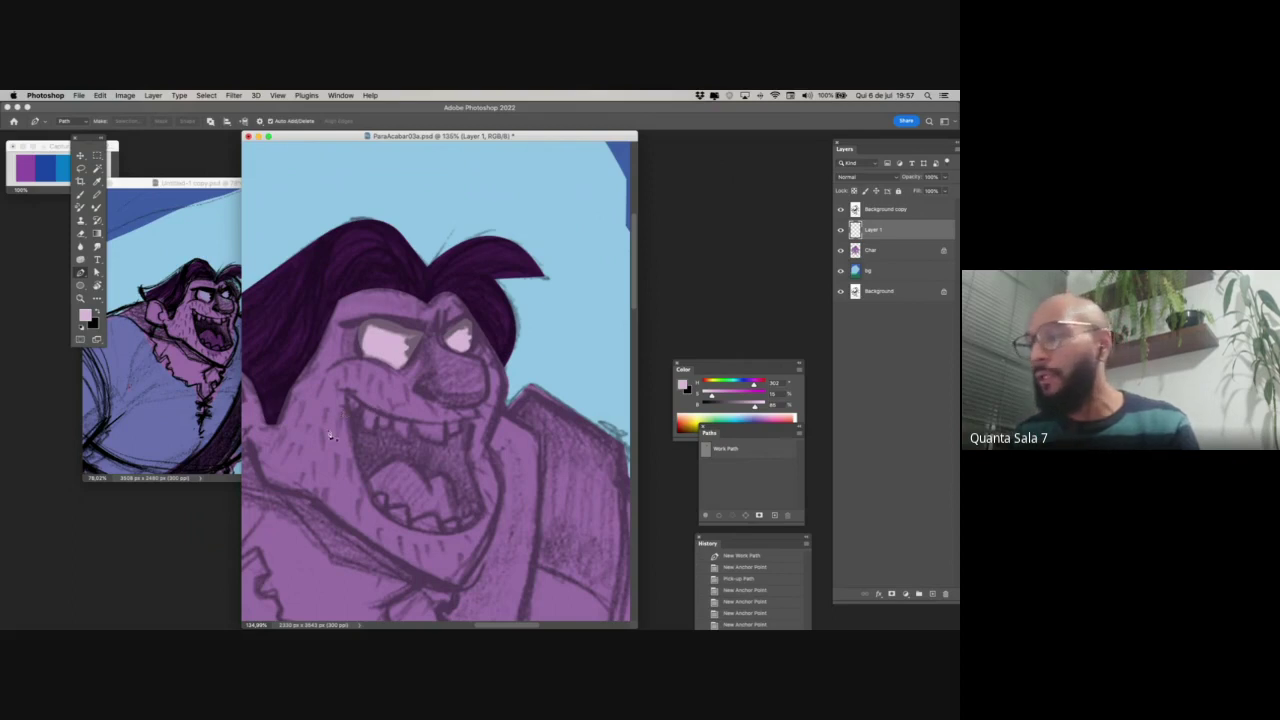
{"action": "left_click", "coordinate": [339, 324]}
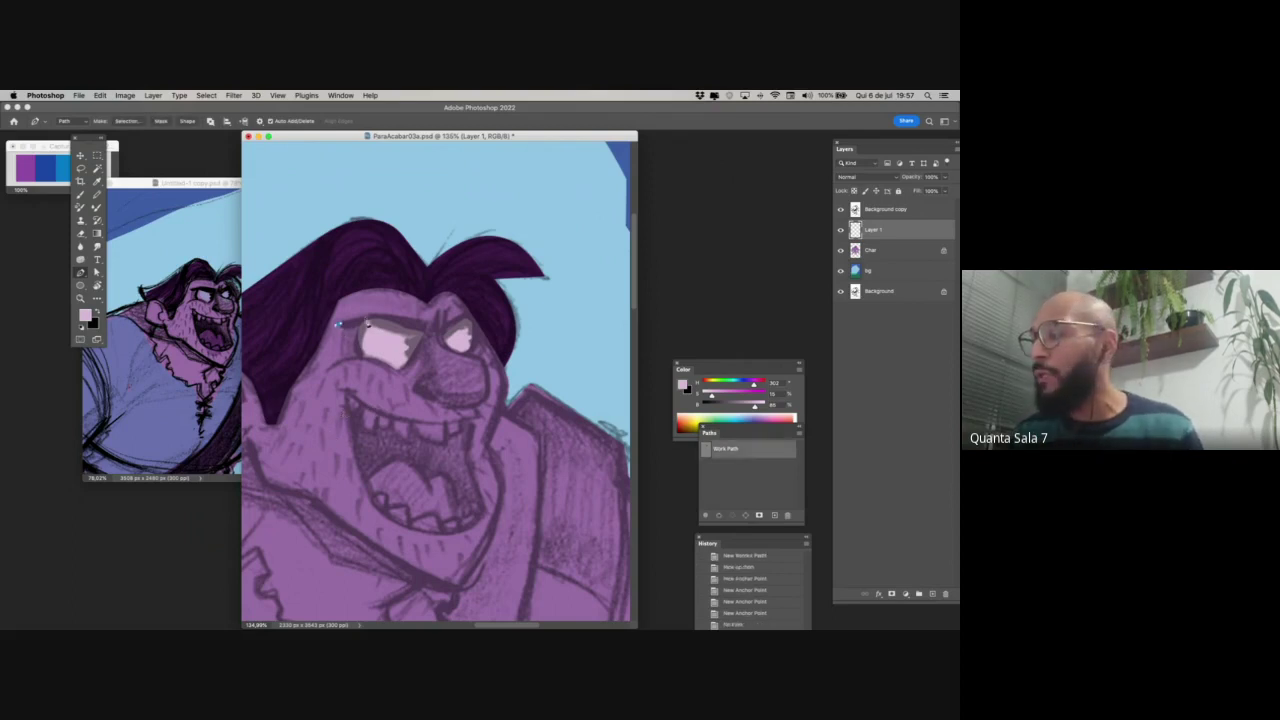
{"action": "left_click", "coordinate": [372, 316]}
{"action": "left_click_drag", "start_coordinate": [430, 325], "coordinate": [440, 333]}
{"action": "key", "text": "super+z"}
{"action": "left_click", "coordinate": [427, 321], "text": "alt"}
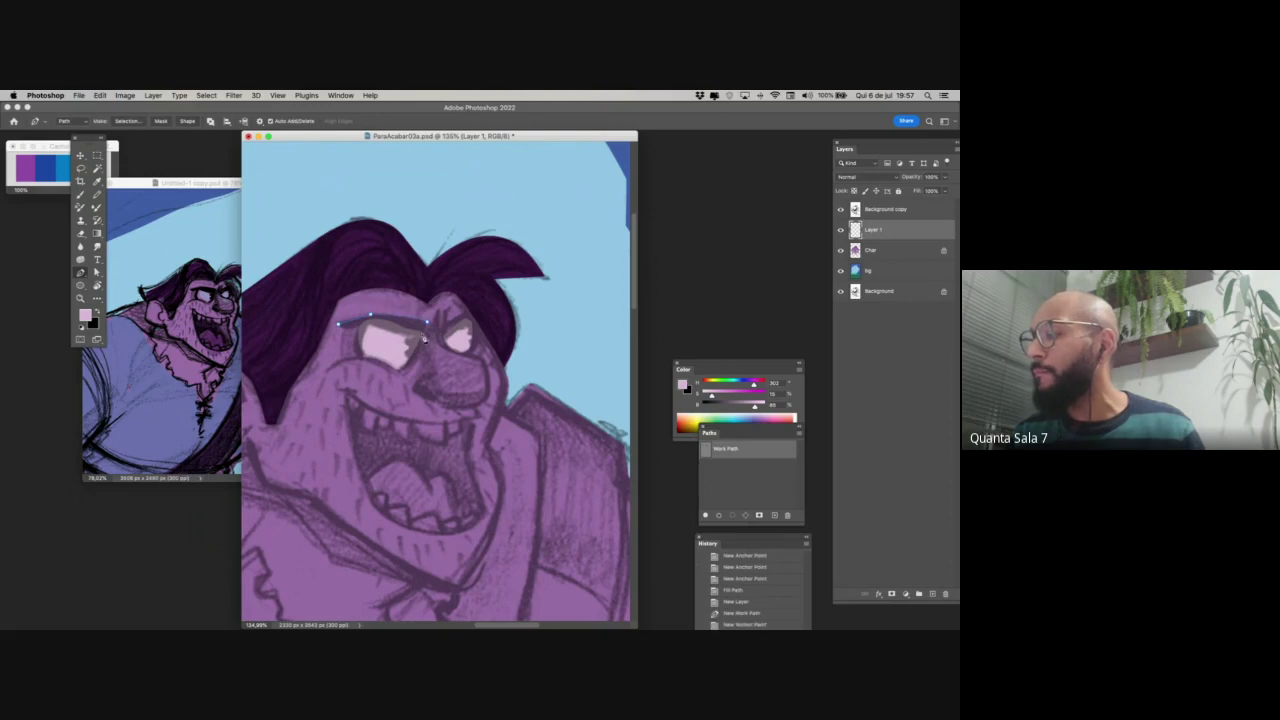
{"action": "left_click", "coordinate": [423, 336]}
{"action": "left_click", "coordinate": [372, 325]}
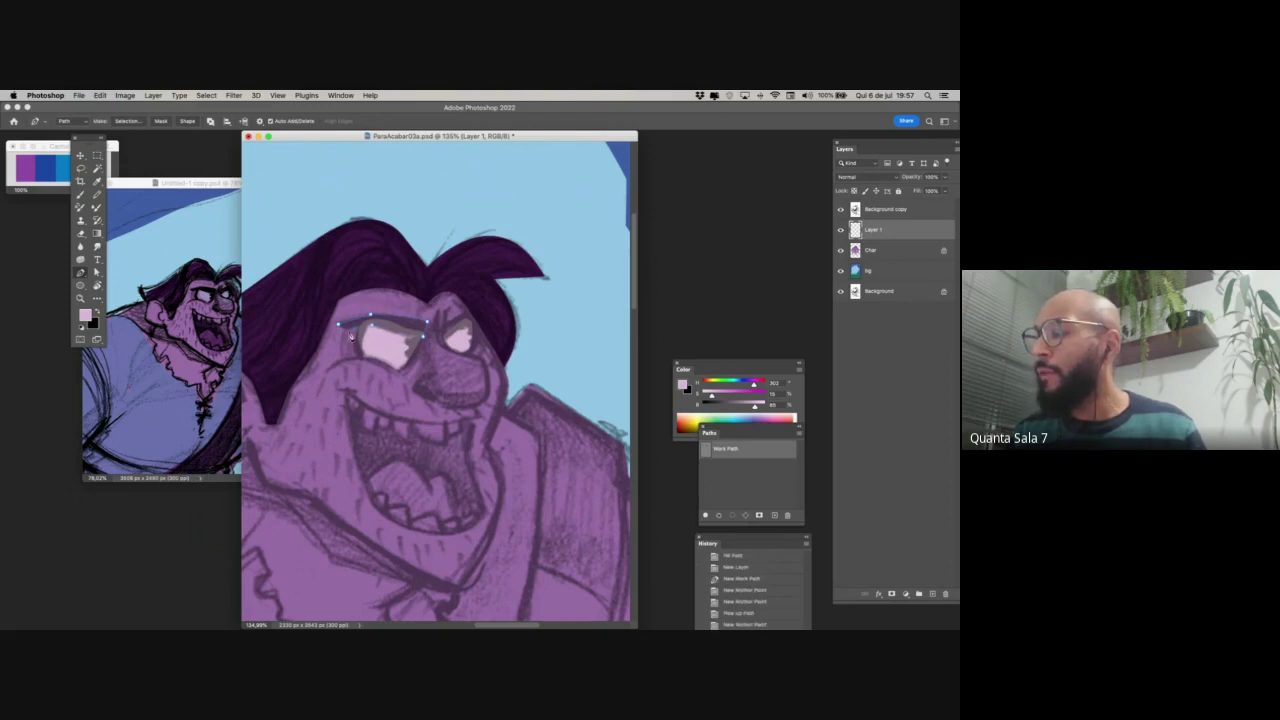
{"action": "left_click", "coordinate": [341, 325]}
- Sample the hair's dark purple and fill the larger eyebrow's path with it on Layer 1
{"action": "key", "text": "b"}
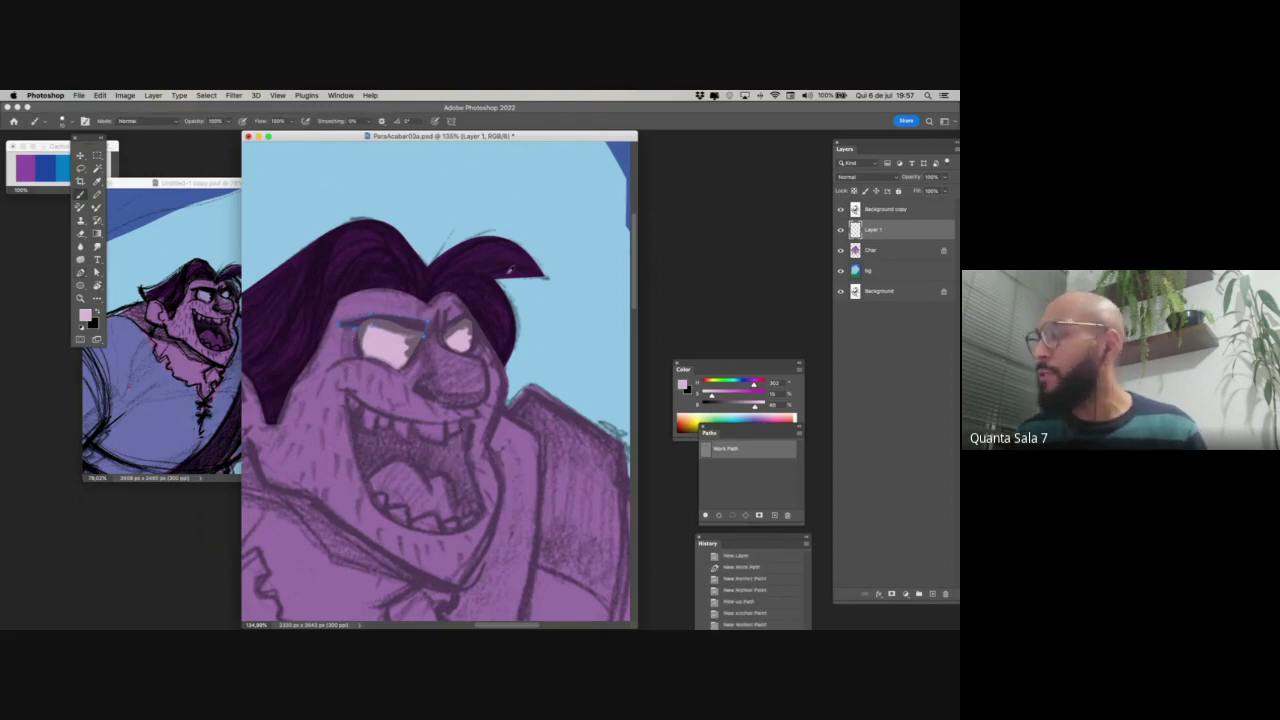
{"action": "left_click", "coordinate": [510, 270], "text": "alt"}
{"action": "left_click", "coordinate": [705, 516]}
{"action": "left_click", "coordinate": [723, 505]}
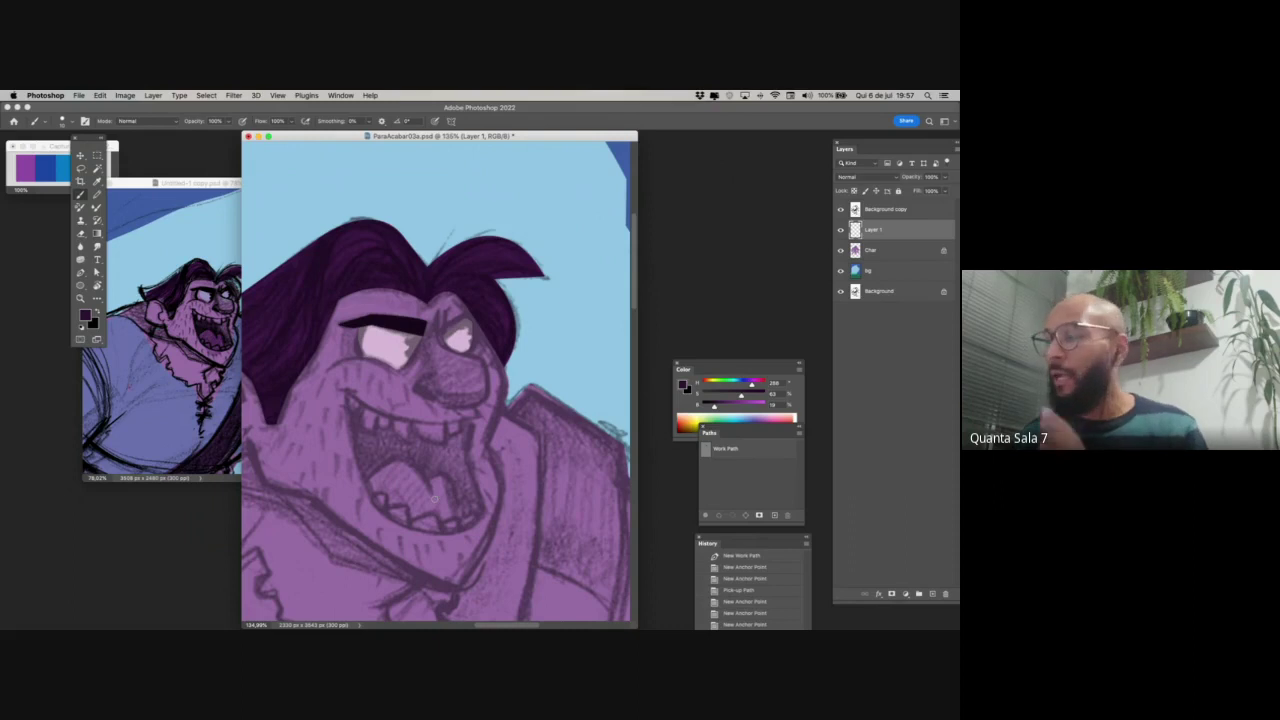
- Begin the path of the smaller eyebrow, readjust the opacity of the Background copy line layer and reselect Layer 1
{"action": "key", "text": "p"}
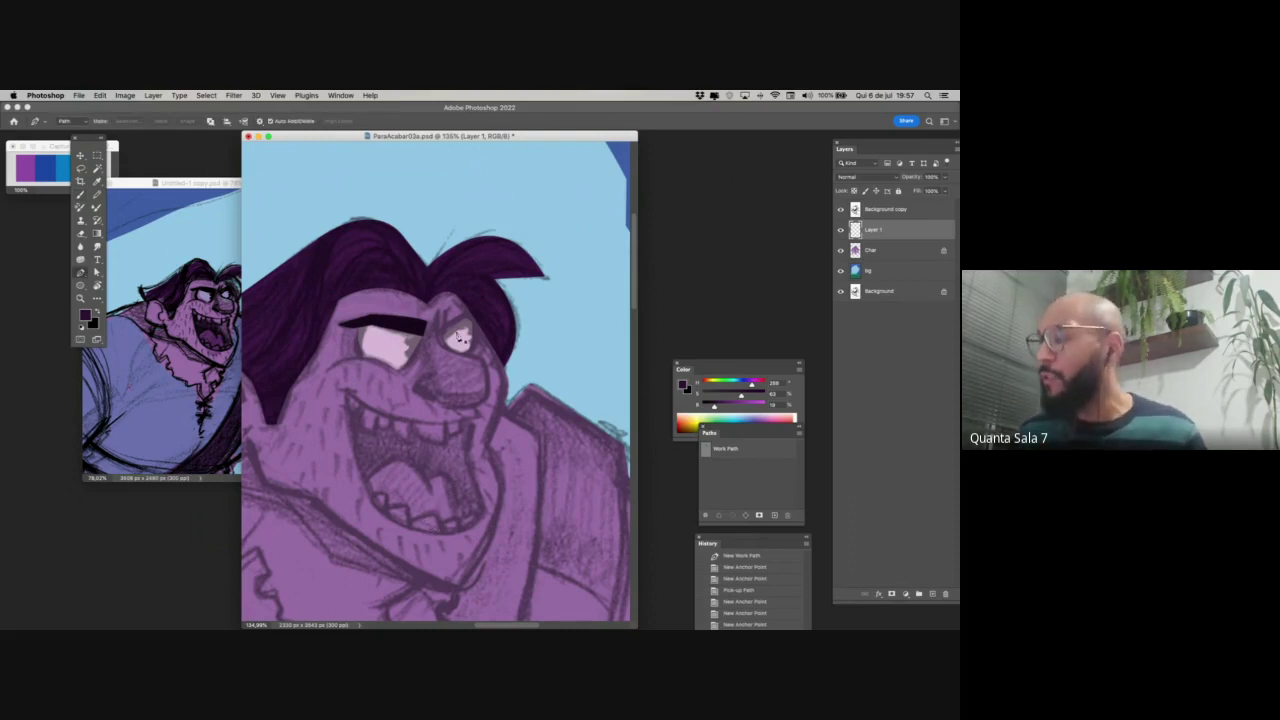
{"action": "left_click", "coordinate": [443, 333]}
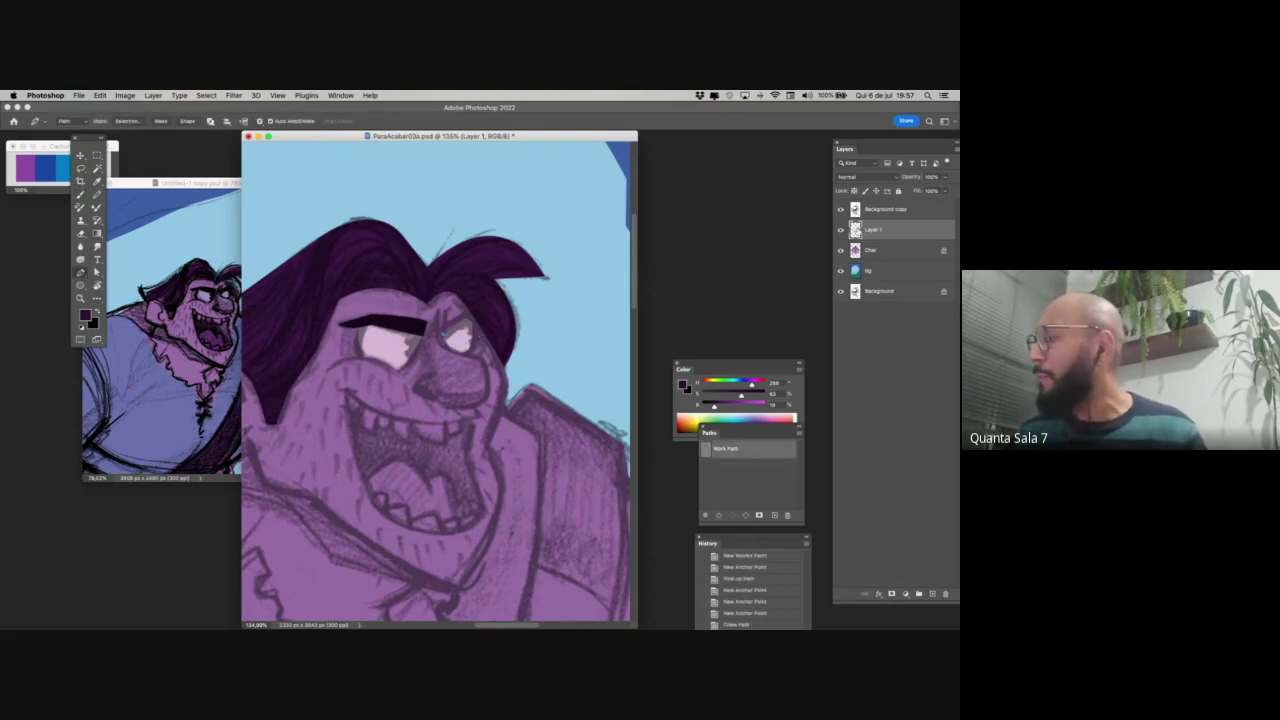
{"action": "left_click", "coordinate": [890, 209]}
{"action": "left_click", "coordinate": [946, 177]}
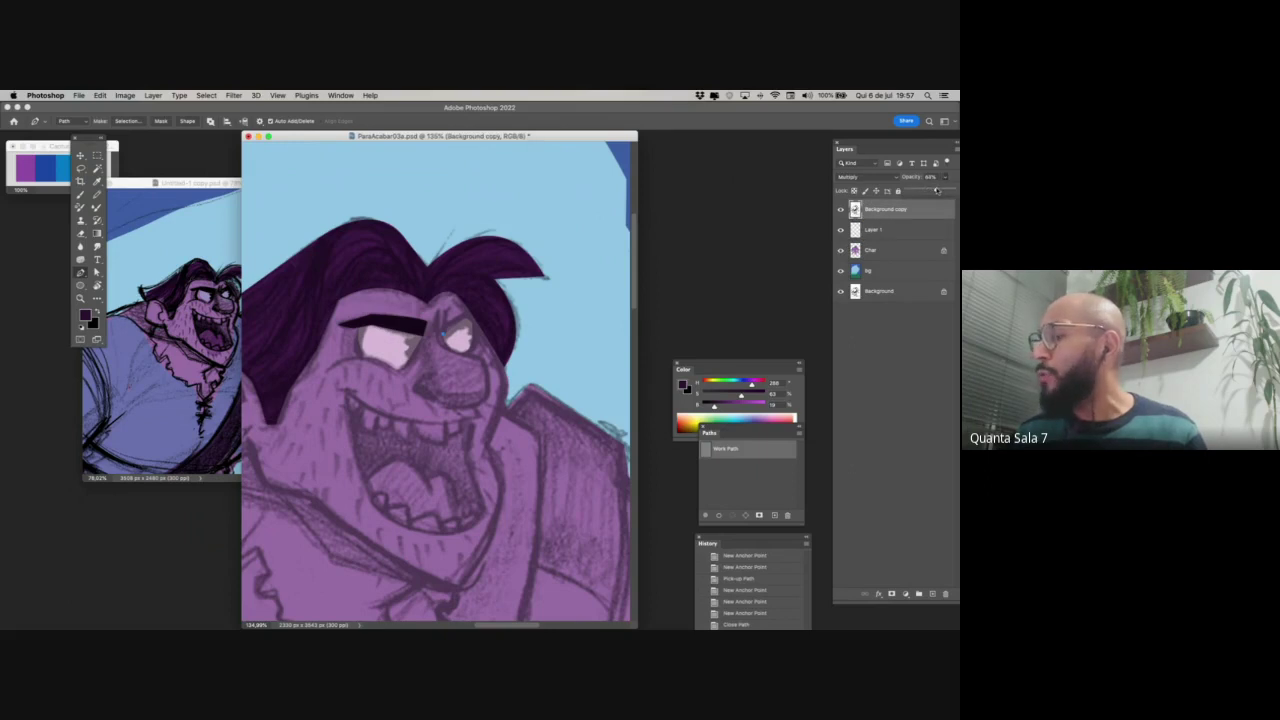
{"action": "left_click", "coordinate": [934, 188]}
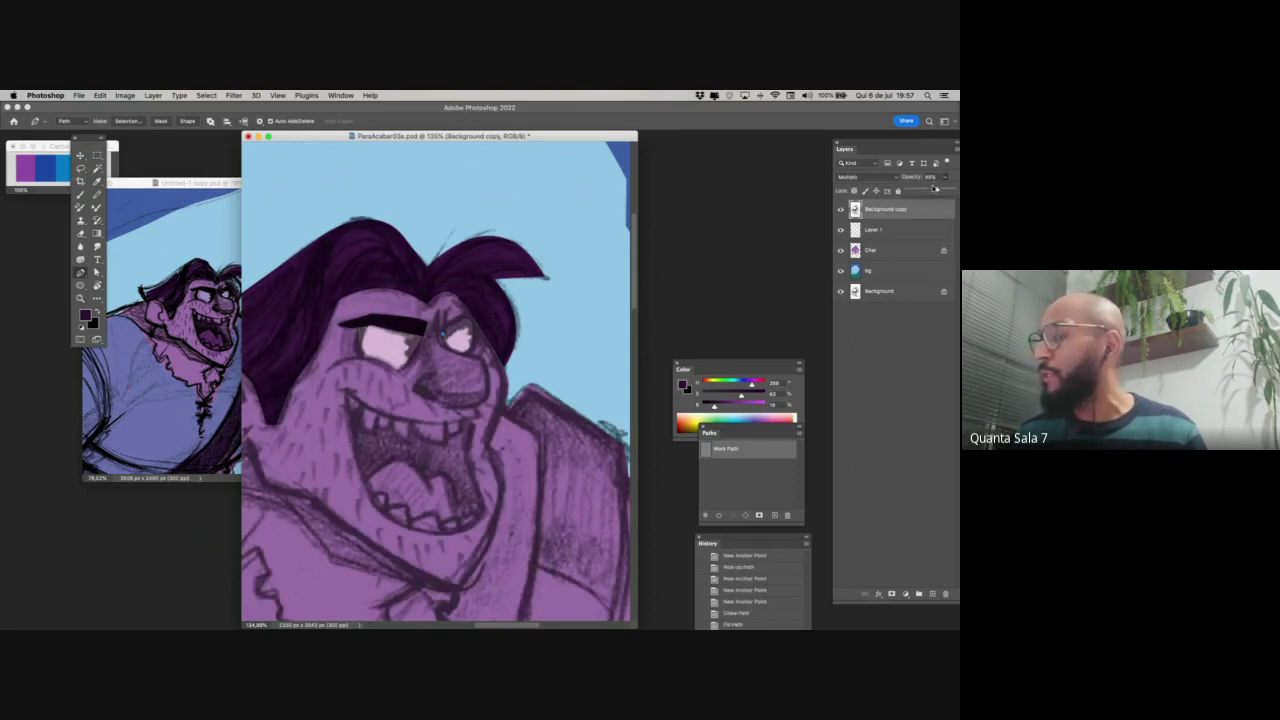
{"action": "left_click_drag", "start_coordinate": [934, 188], "coordinate": [922, 193]}
{"action": "left_click", "coordinate": [880, 229]}
{"action": "left_click", "coordinate": [705, 515]}
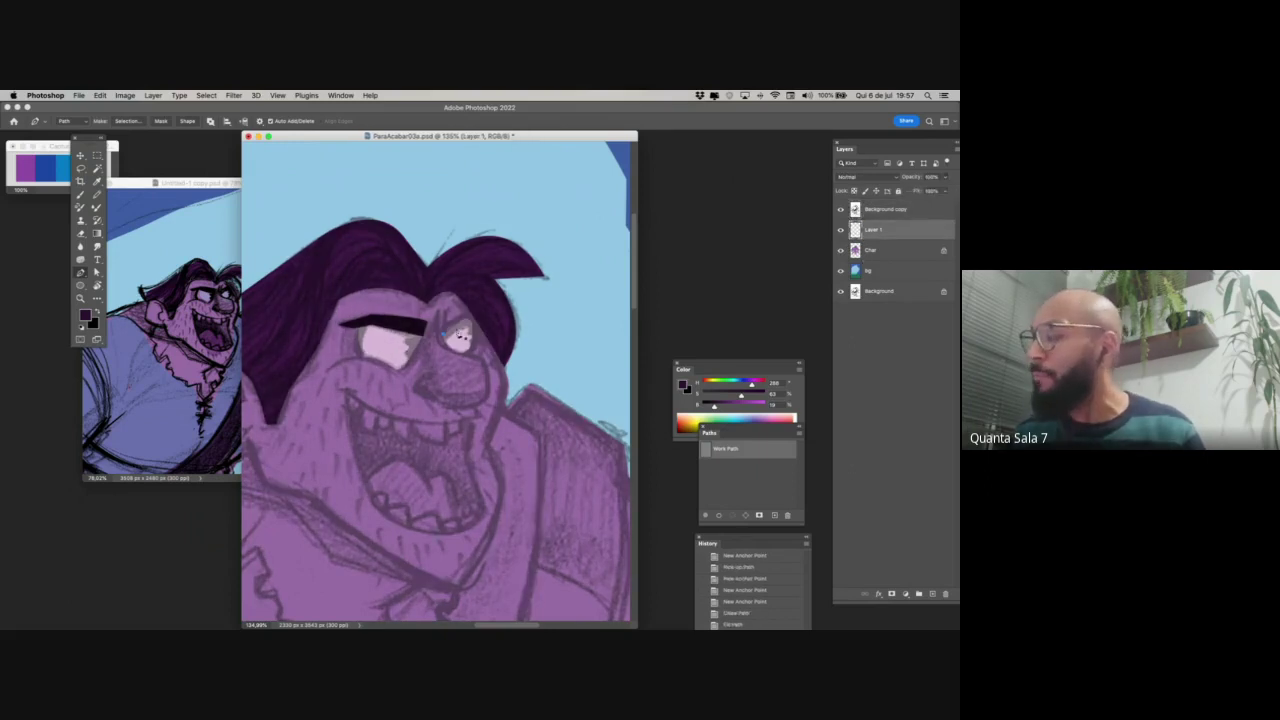
- Outline the eyebrow above the smaller eye with the Pen tool and fill the path with dark purple
{"action": "left_click", "coordinate": [443, 323]}
{"action": "left_click", "coordinate": [465, 311]}
{"action": "left_click", "coordinate": [478, 316]}
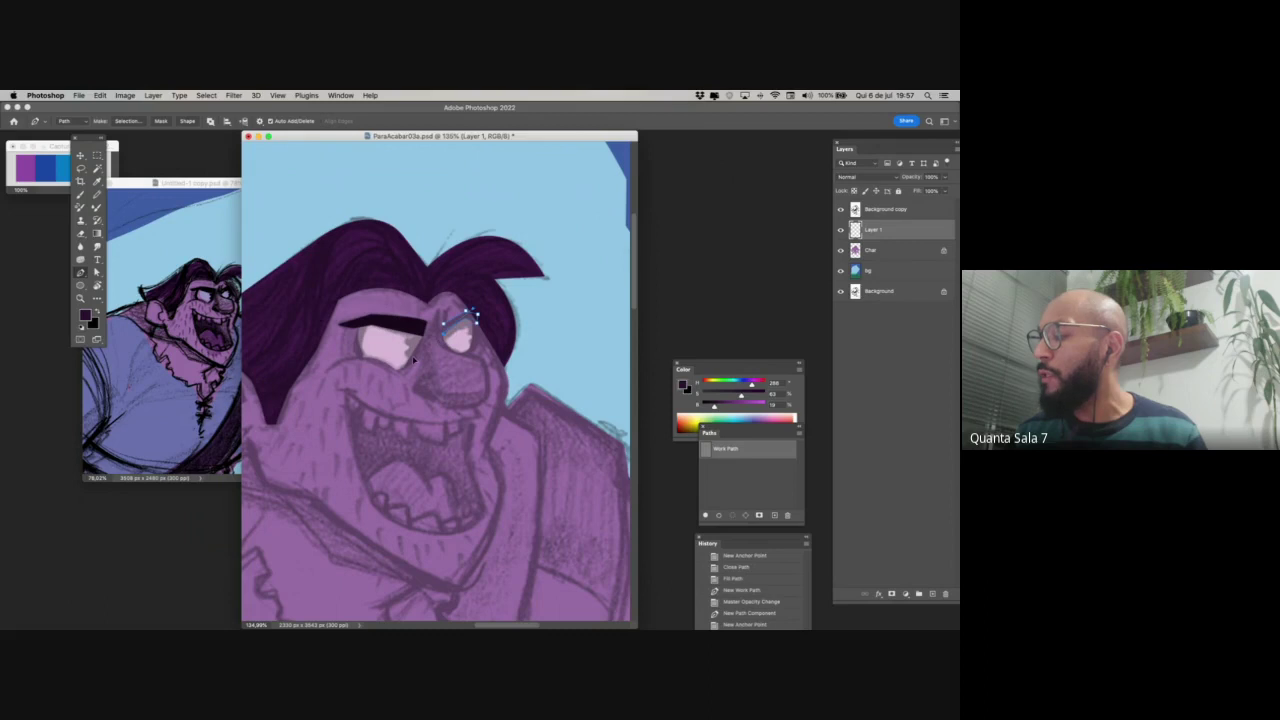
{"action": "left_click", "coordinate": [443, 323]}
{"action": "left_click", "coordinate": [705, 516]}
{"action": "key", "text": "Return"}
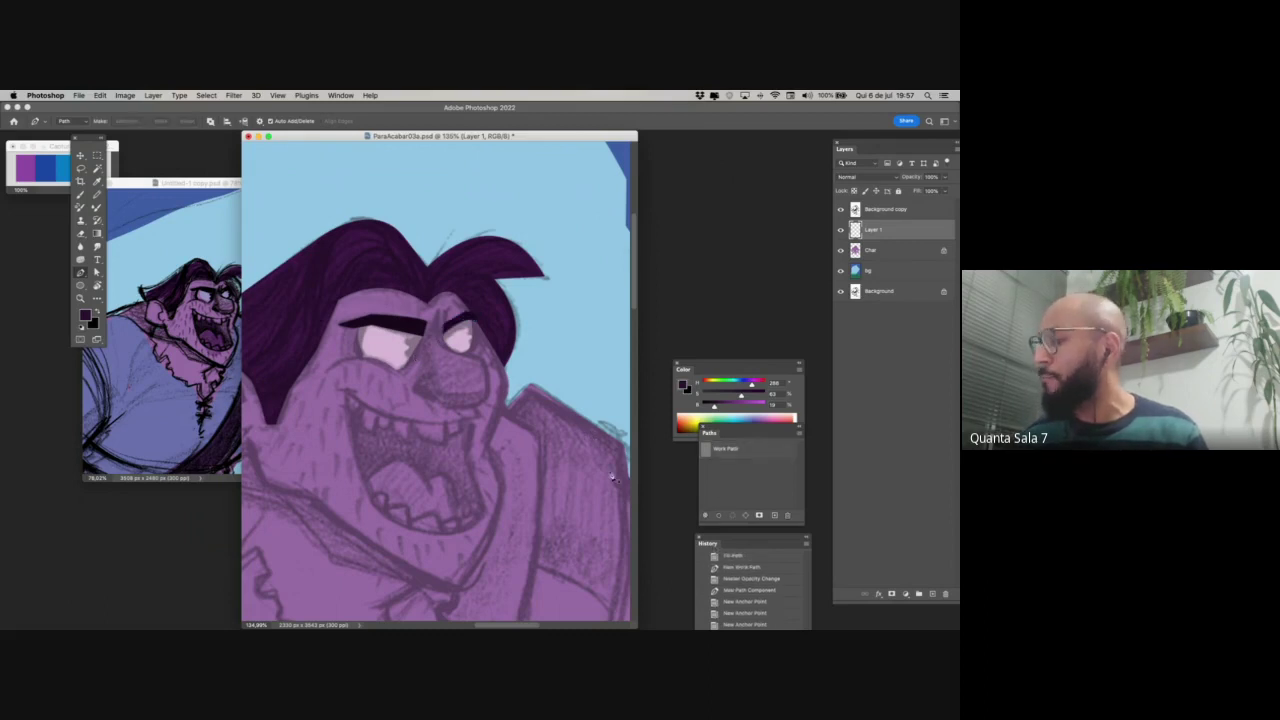
- Brush a dark purple contour along the larger eye beneath its eyebrow, undoing stray strokes
{"action": "key", "text": "b"}
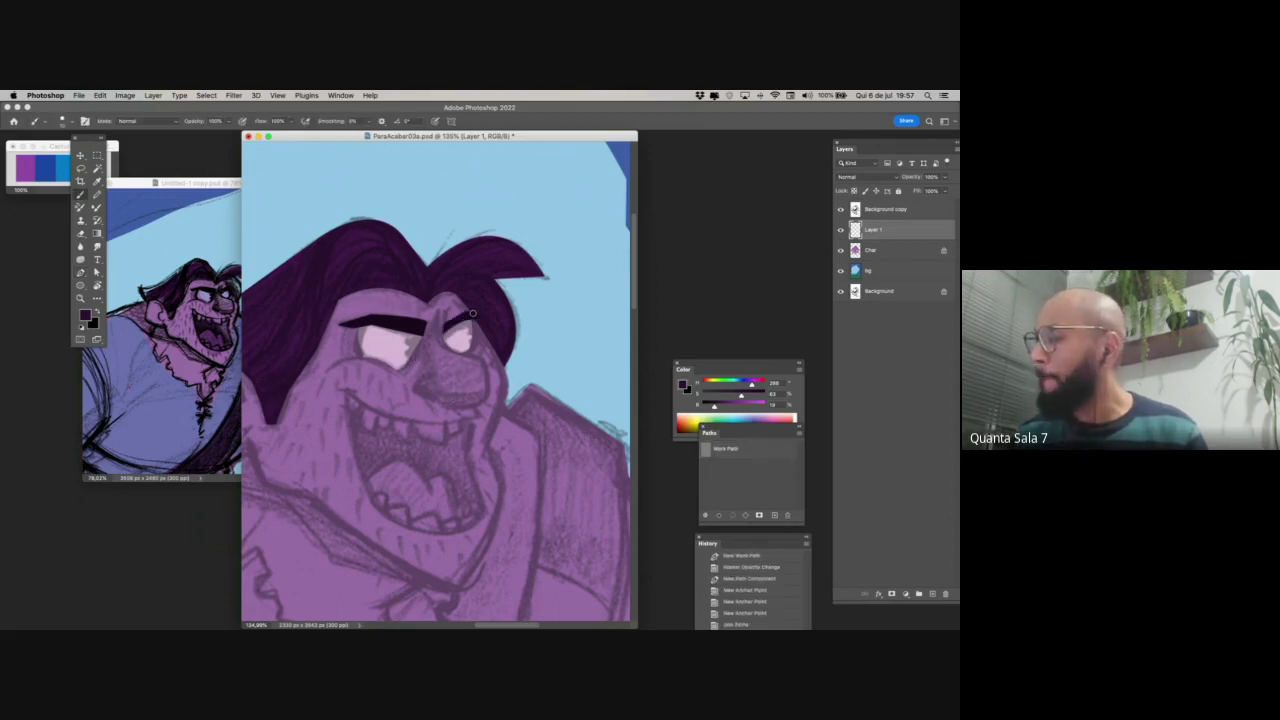
{"action": "scroll", "coordinate": [439, 472], "scroll_direction": "down", "scroll_amount": 3}
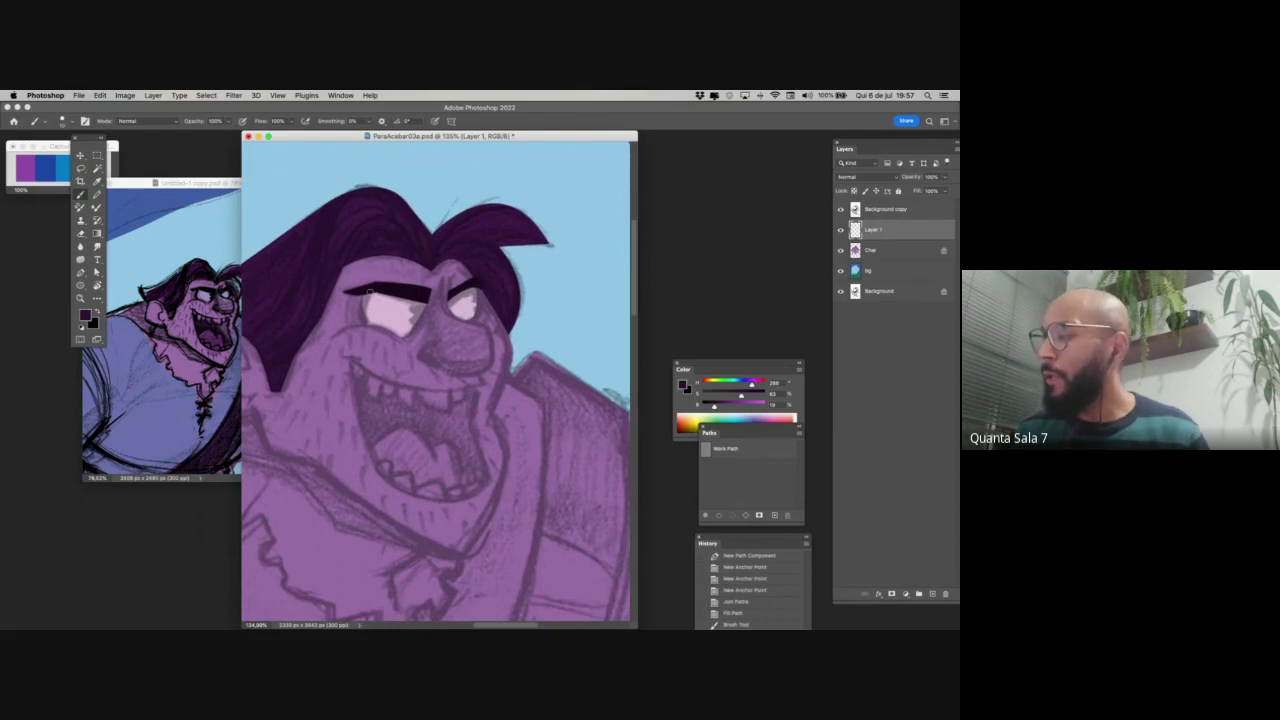
{"action": "mouse_move", "coordinate": [369, 292]}
{"action": "left_mouse_down"}
{"action": "mouse_move", "coordinate": [369, 327]}
{"action": "mouse_move", "coordinate": [424, 301]}
{"action": "left_mouse_up"}
{"action": "key", "text": "super+z"}
{"action": "key", "text": "super+z"}
{"action": "key", "text": "super+z"}
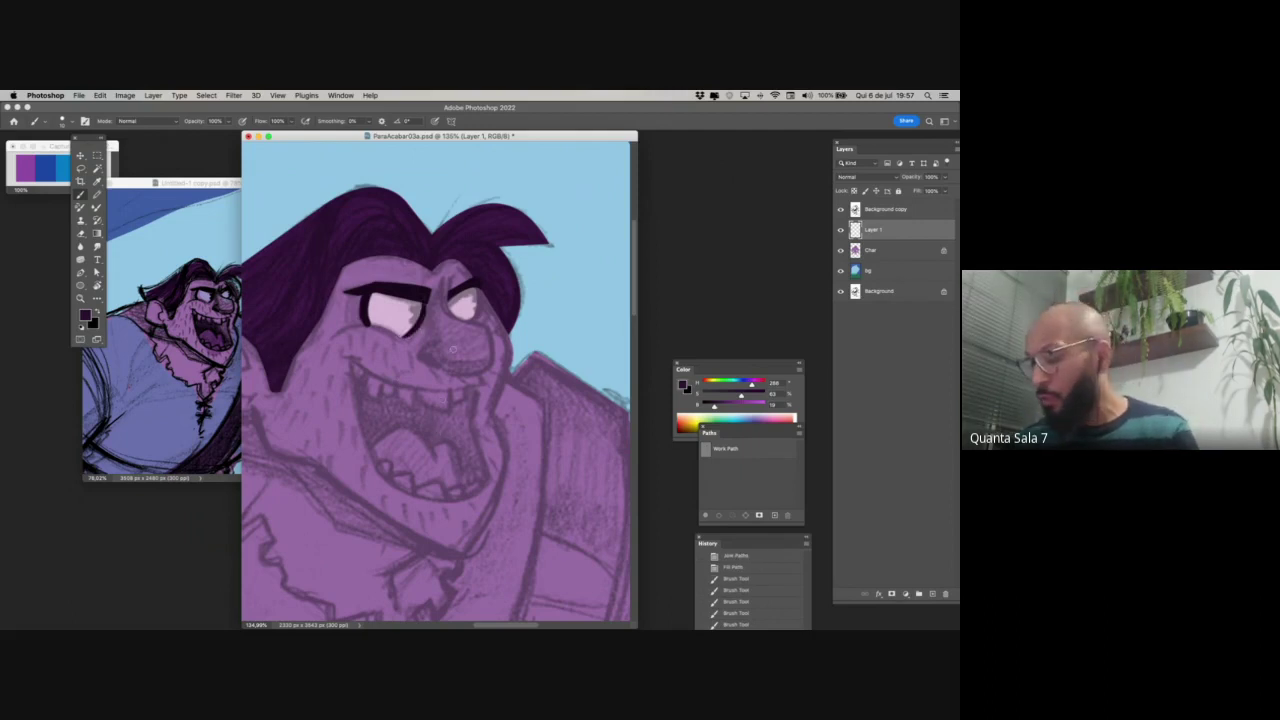
{"action": "key", "text": "super+z"}
- Brush the dark contour around the smaller eye and refine the edges, undoing unwanted strokes
{"action": "mouse_move", "coordinate": [402, 336]}
{"action": "left_mouse_down"}
{"action": "mouse_move", "coordinate": [426, 303]}
{"action": "mouse_move", "coordinate": [477, 318]}
{"action": "left_mouse_up"}
{"action": "key", "text": "super+z"}
{"action": "key", "text": "super+z"}
{"action": "key", "text": "super+z"}
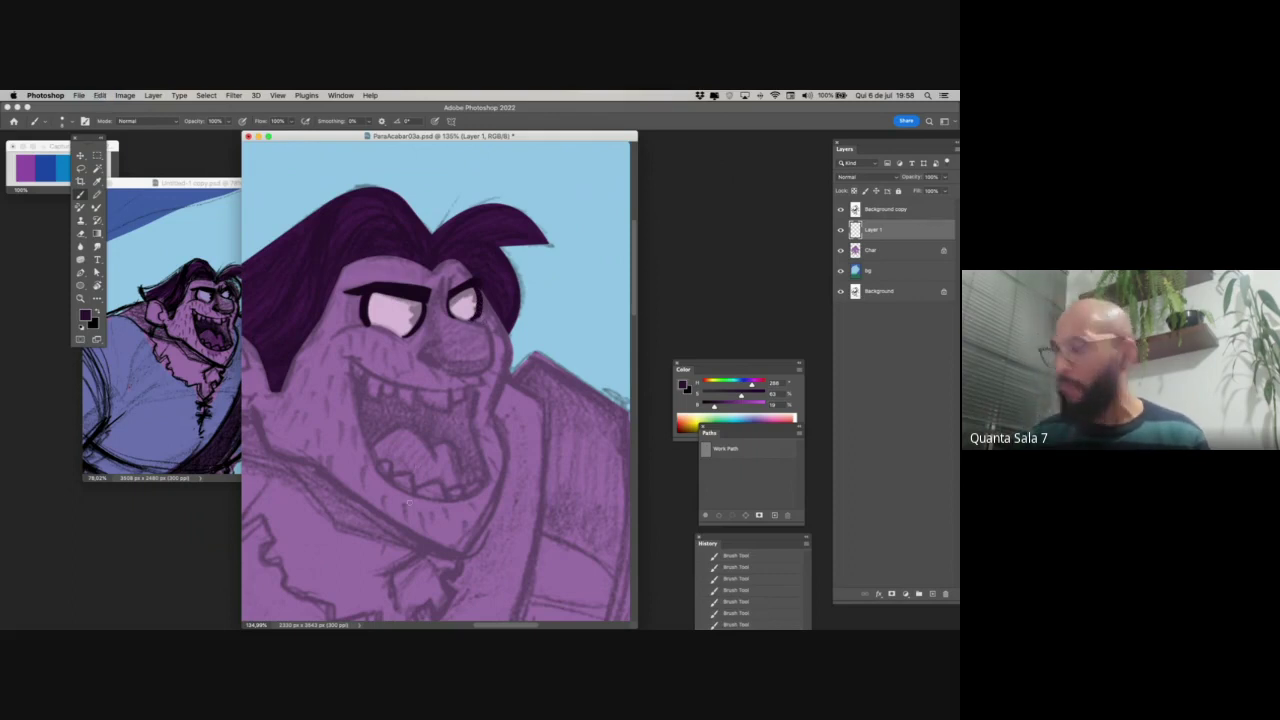
- Raise the foreground color's brightness to 41% and brush the crease beneath the larger eye
{"action": "left_click", "coordinate": [726, 404]}
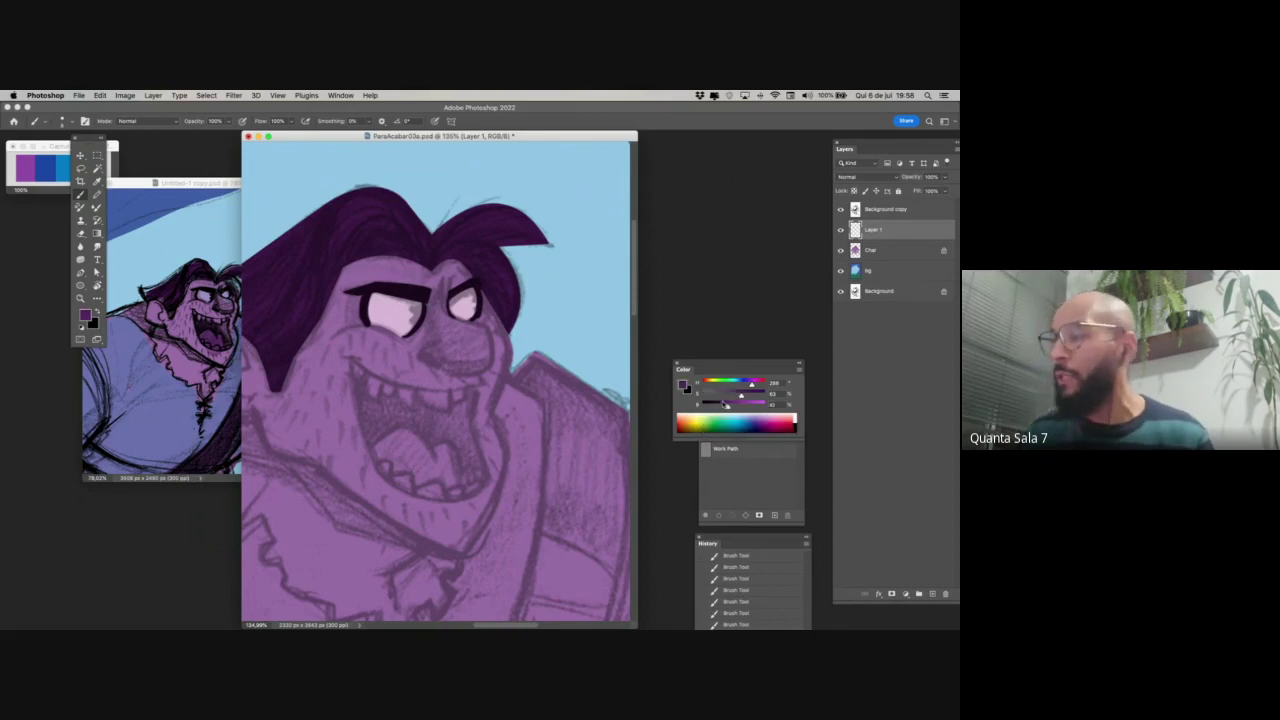
{"action": "left_click_drag", "start_coordinate": [394, 340], "coordinate": [405, 337]}
{"action": "key", "text": "z"}
{"action": "key", "text": "super+z"}
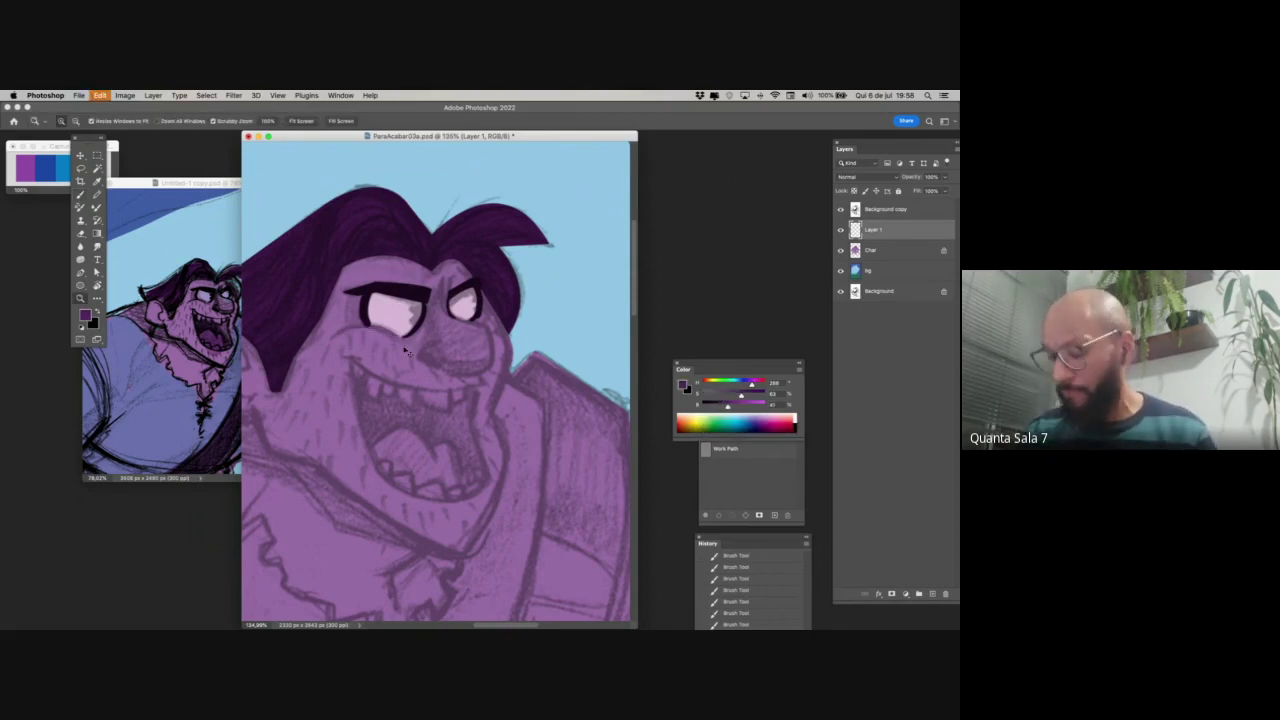
{"action": "key", "text": "b"}
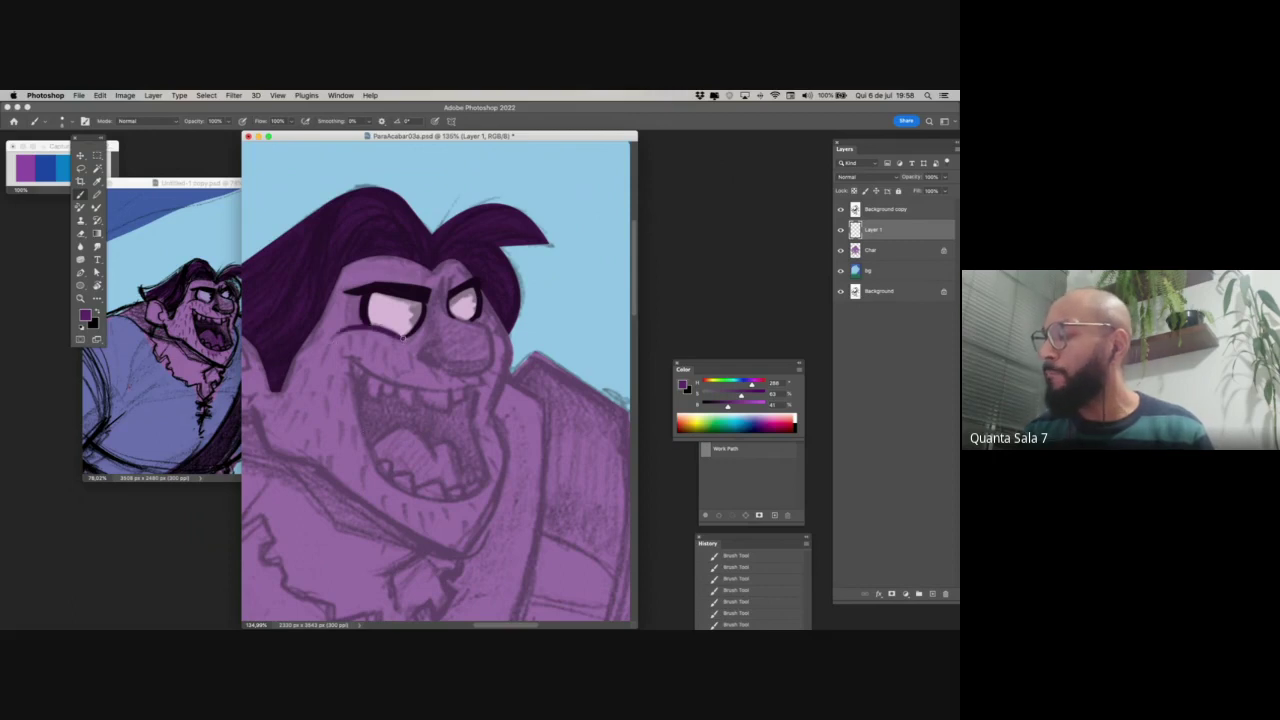
- Sample the darkest purple from the face and brush pupils in both eyes
{"action": "left_click_drag", "start_coordinate": [476, 402], "coordinate": [466, 416]}
{"action": "left_click", "coordinate": [413, 309], "text": "alt"}
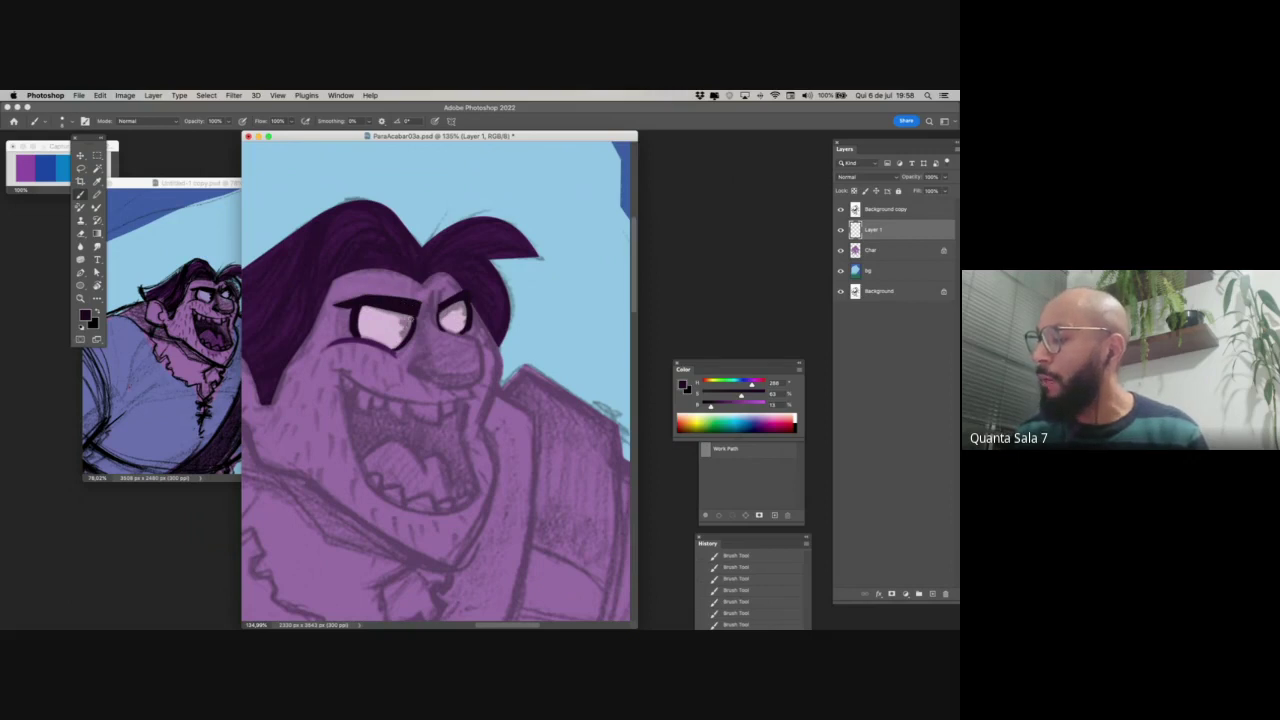
{"action": "mouse_move", "coordinate": [403, 322]}
{"action": "left_mouse_down"}
{"action": "mouse_move", "coordinate": [446, 320]}
{"action": "mouse_move", "coordinate": [443, 302]}
{"action": "left_mouse_up"}
{"action": "scroll", "coordinate": [448, 389], "scroll_direction": "right", "scroll_amount": 2}
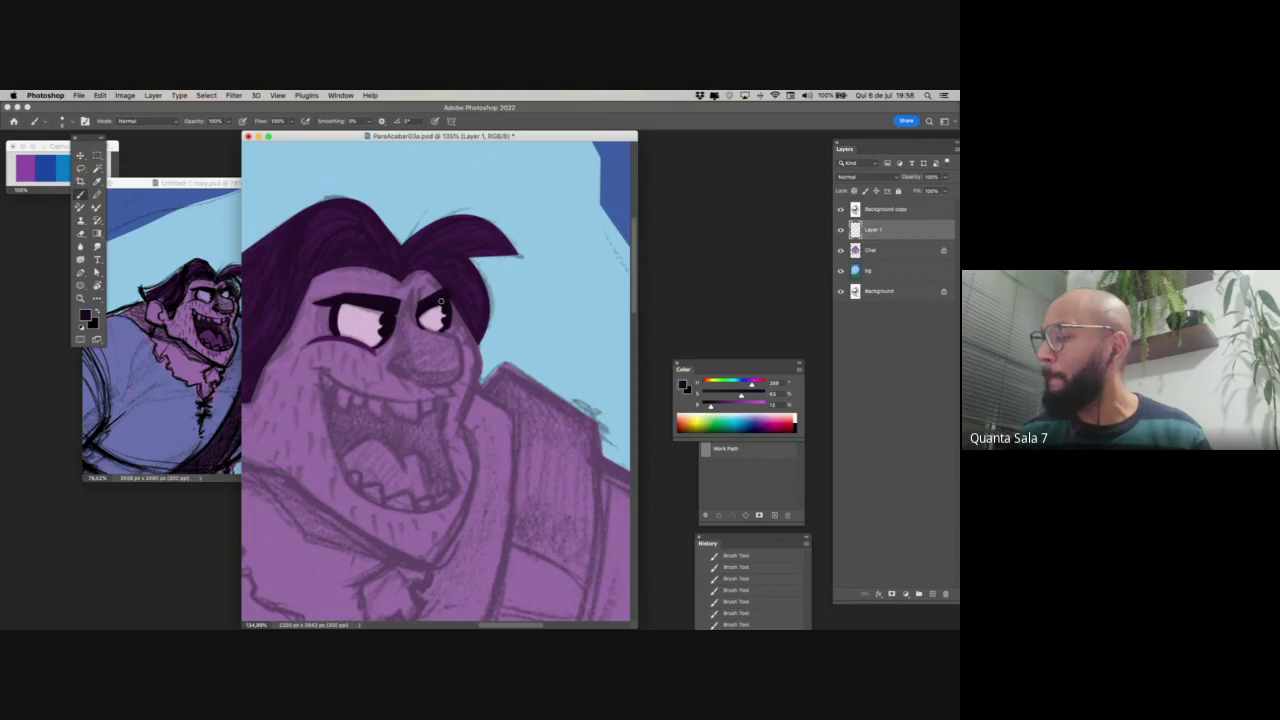
- Hide the Background copy line layer to examine the flat face shapes, and show it again
{"action": "key", "text": "z"}
{"action": "mouse_move", "coordinate": [445, 459]}
{"action": "left_mouse_down"}
{"action": "mouse_move", "coordinate": [416, 478]}
{"action": "mouse_move", "coordinate": [432, 468]}
{"action": "left_mouse_up"}
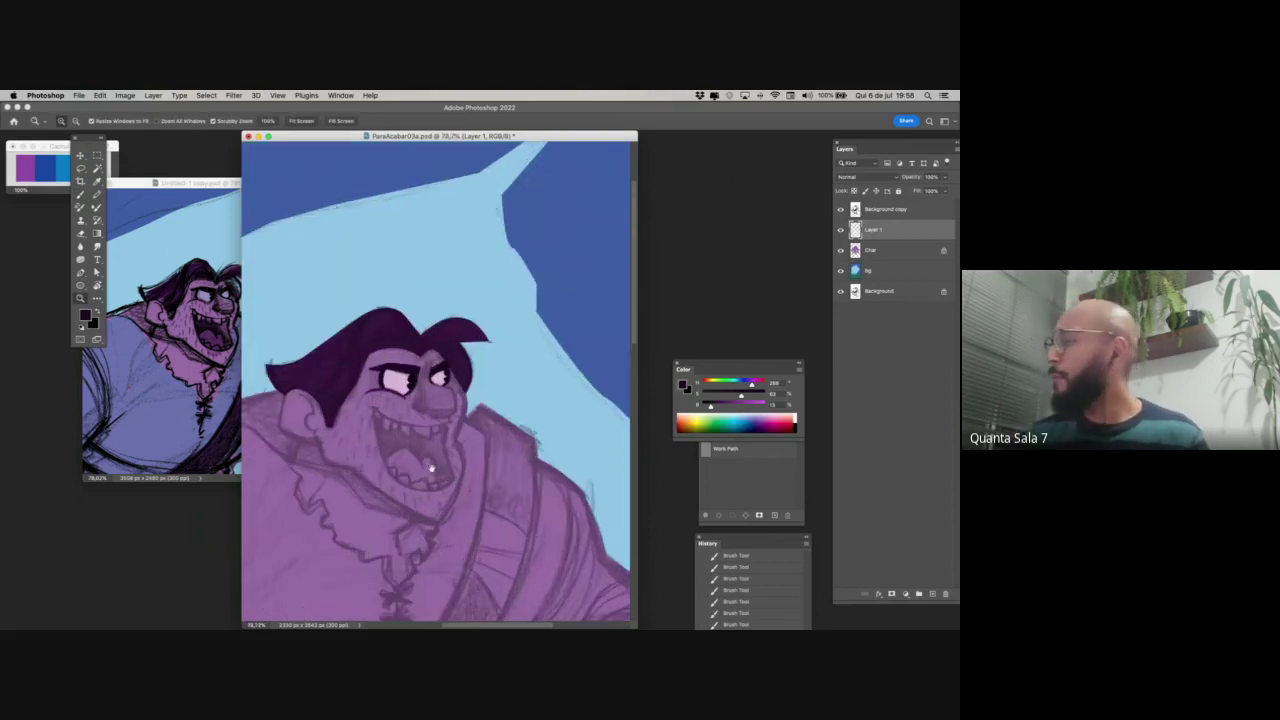
{"action": "left_click", "coordinate": [841, 210]}
{"action": "left_click_drag", "start_coordinate": [480, 512], "coordinate": [480, 467]}
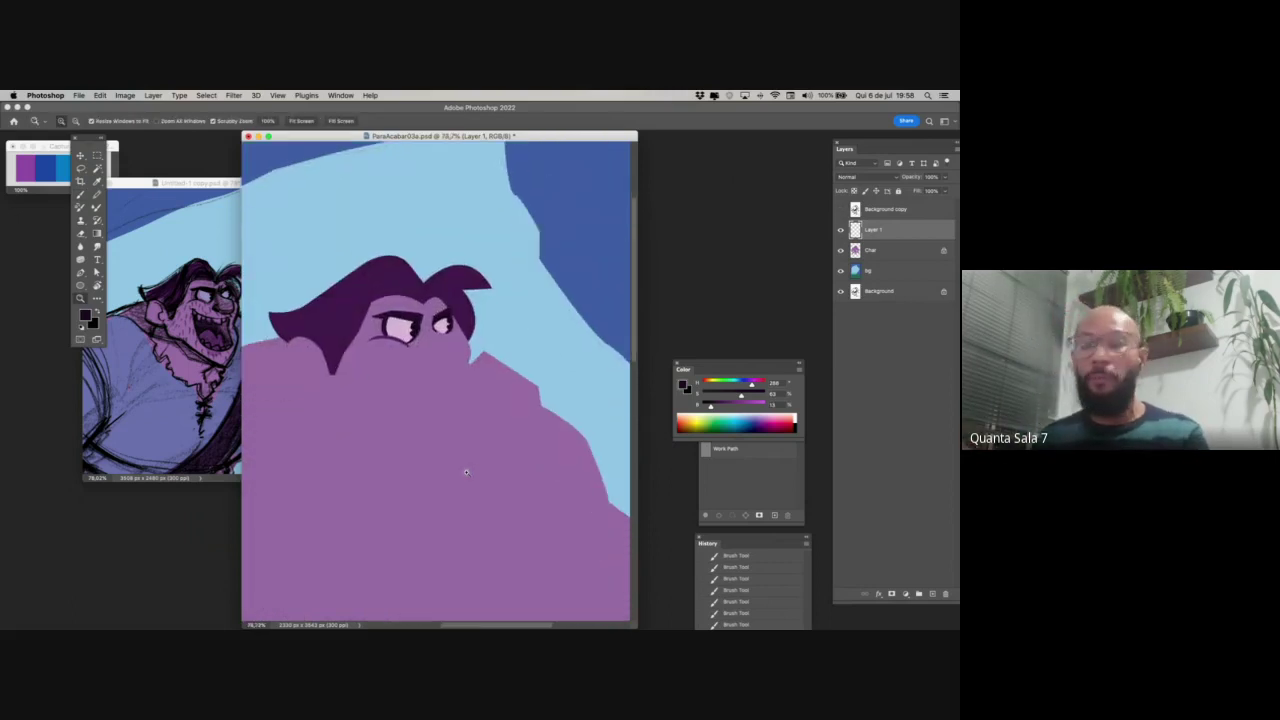
{"action": "left_click_drag", "start_coordinate": [421, 381], "coordinate": [429, 396]}
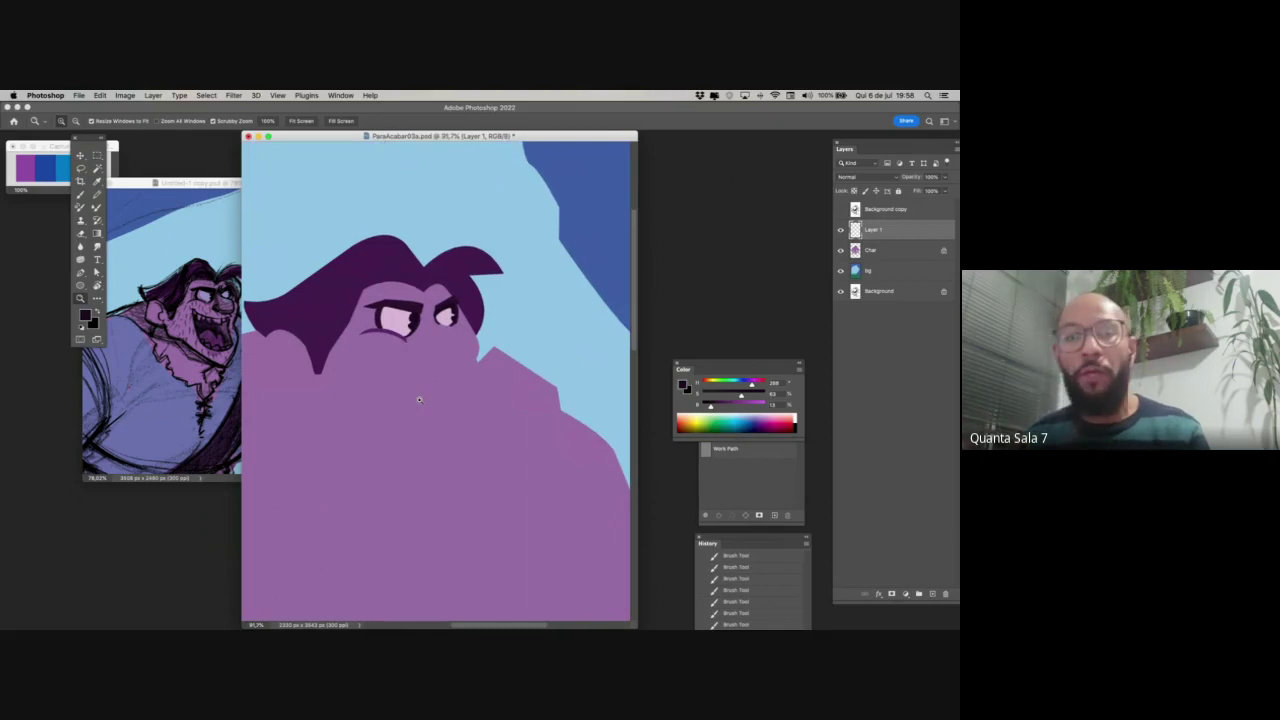
{"action": "left_click", "coordinate": [840, 210]}
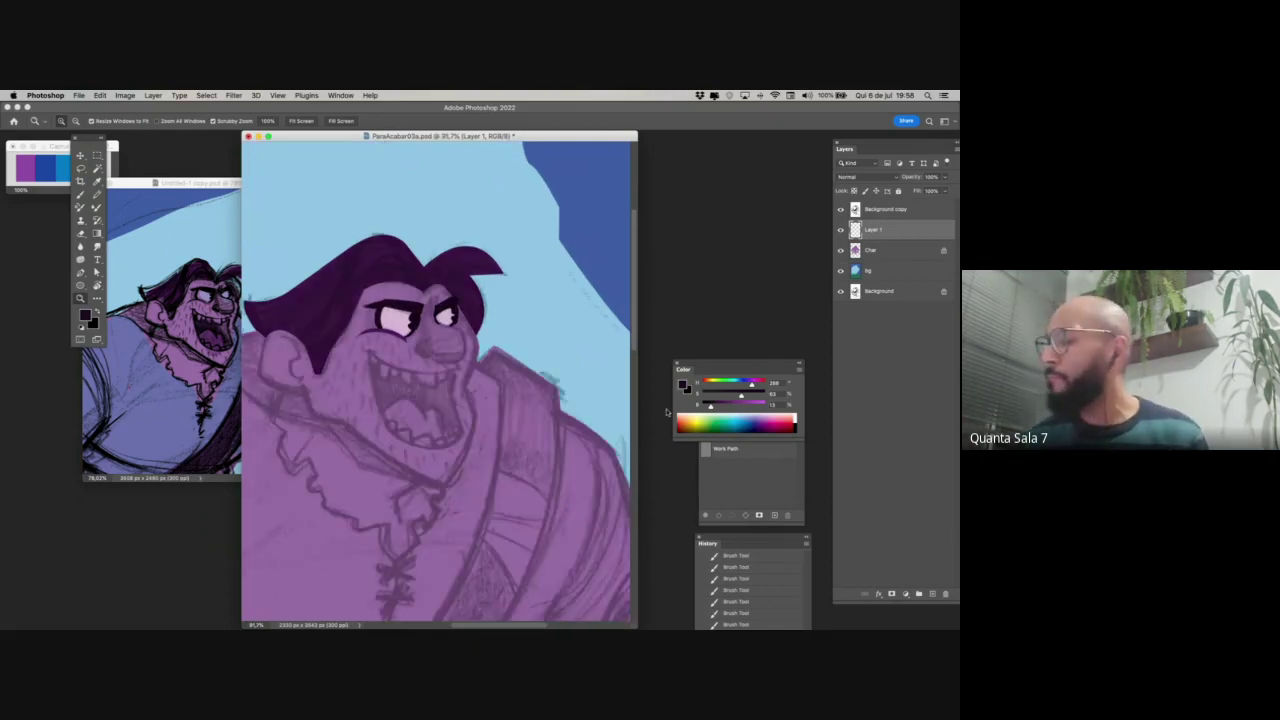
- Sample the muted purple beside the nose, darken it and brush the frown crease between the eyebrows
{"action": "left_click_drag", "start_coordinate": [429, 444], "coordinate": [431, 457]}
{"action": "key", "text": "b"}
{"action": "left_click", "coordinate": [472, 349], "text": "alt"}
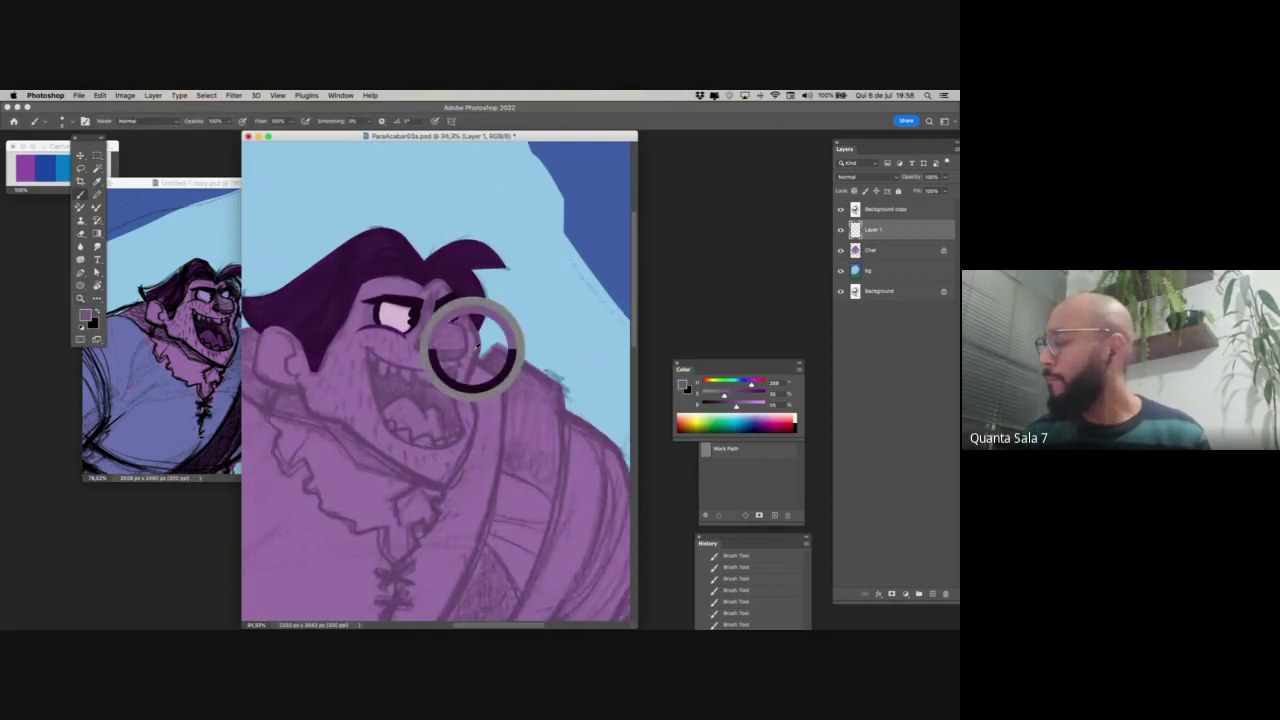
{"action": "mouse_move", "coordinate": [736, 405]}
{"action": "left_mouse_down"}
{"action": "mouse_move", "coordinate": [723, 405]}
{"action": "mouse_move", "coordinate": [730, 396]}
{"action": "left_mouse_up"}
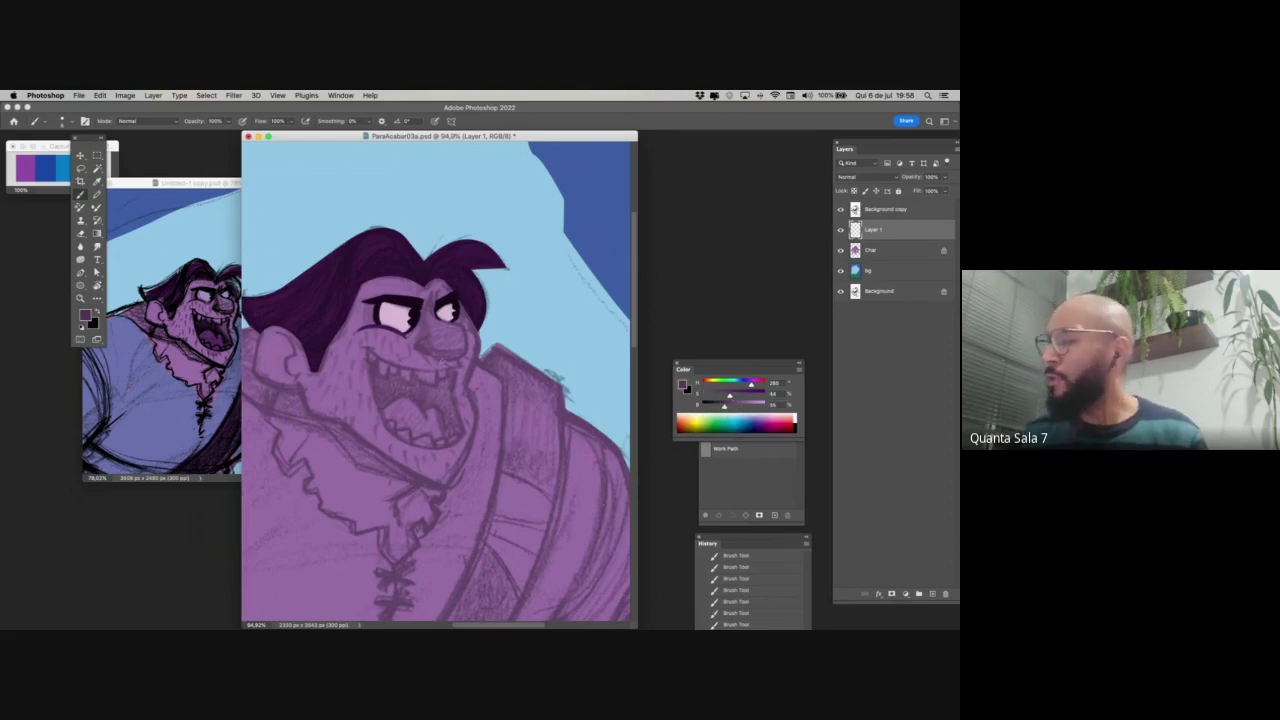
{"action": "key", "text": "super+z"}
{"action": "left_click_drag", "start_coordinate": [427, 292], "coordinate": [462, 323]}
{"action": "key", "text": "super+z"}
{"action": "key", "text": "super+shift+z"}
{"action": "key", "text": "super+z"}
{"action": "key", "text": "super+z"}
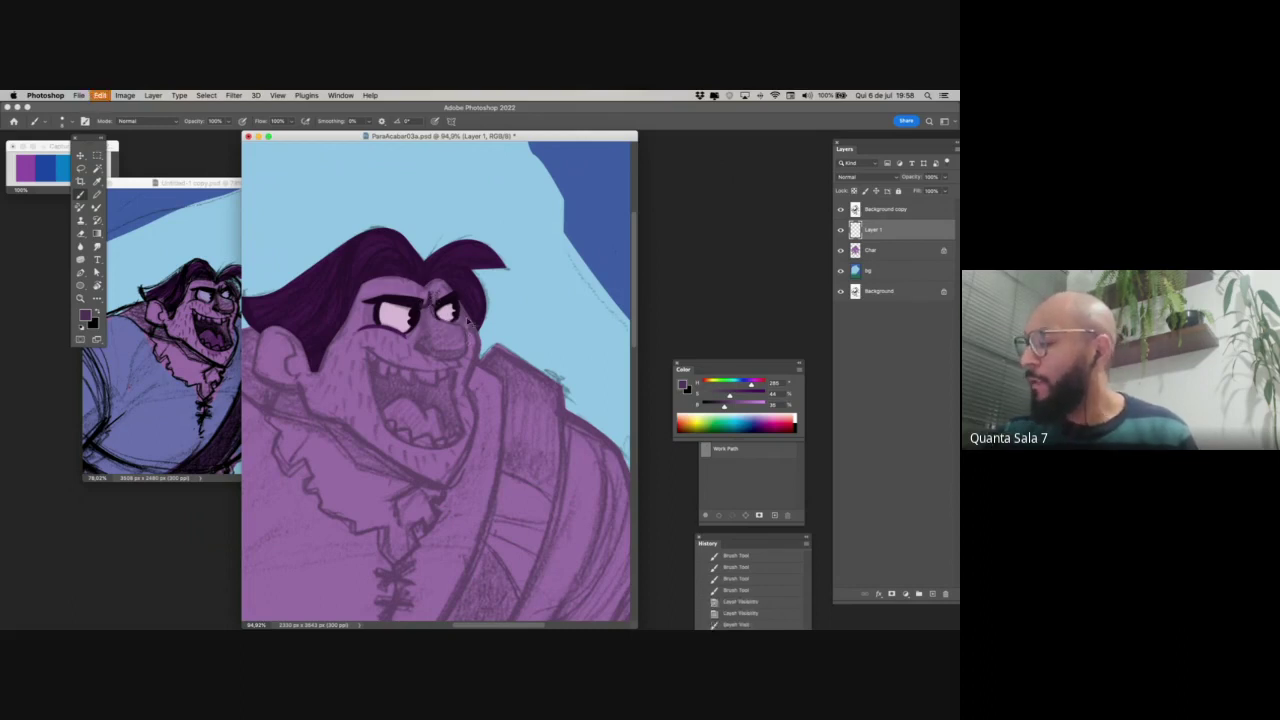
- Choose another brush preset, paint the nose's contour in dark purple and check it with the Background copy layer temporarily hidden
{"action": "right_click", "coordinate": [508, 308]}
{"action": "left_click_drag", "start_coordinate": [708, 415], "coordinate": [707, 469]}
{"action": "scroll", "coordinate": [706, 469], "scroll_direction": "down", "scroll_amount": 5}
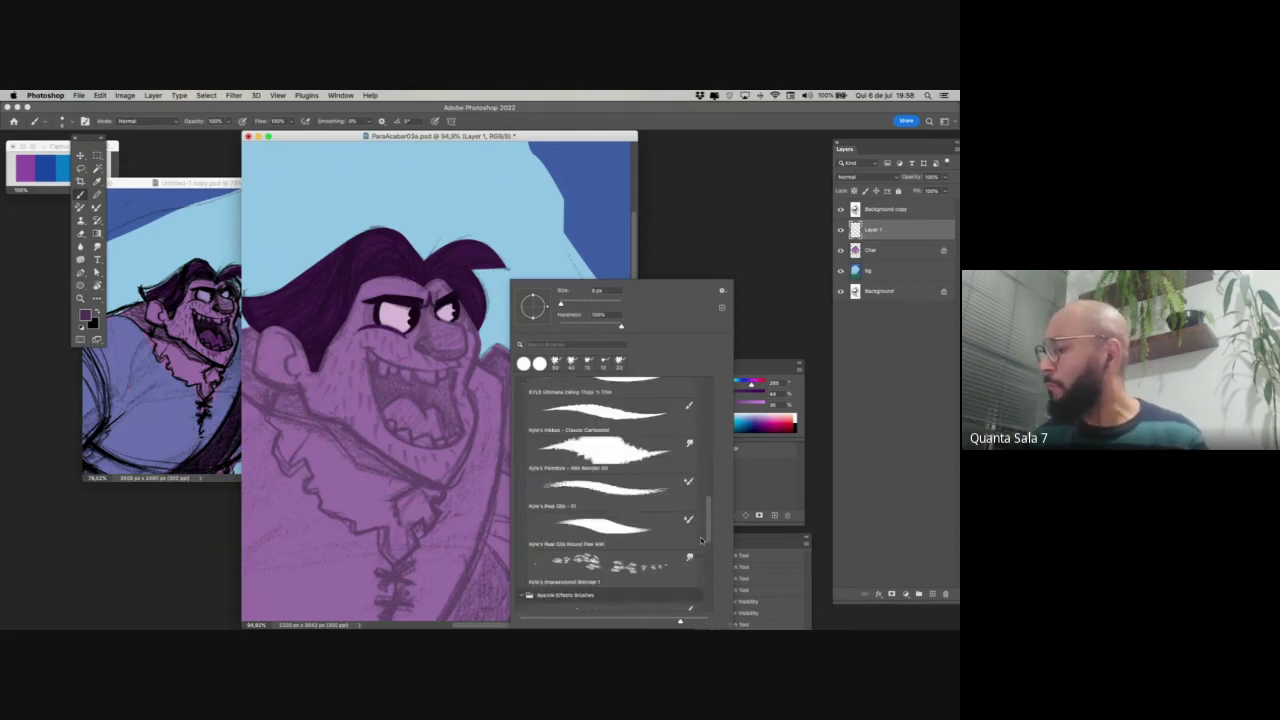
{"action": "left_click", "coordinate": [596, 368]}
{"action": "left_click_drag", "start_coordinate": [436, 316], "coordinate": [452, 322]}
{"action": "key", "text": "super+z"}
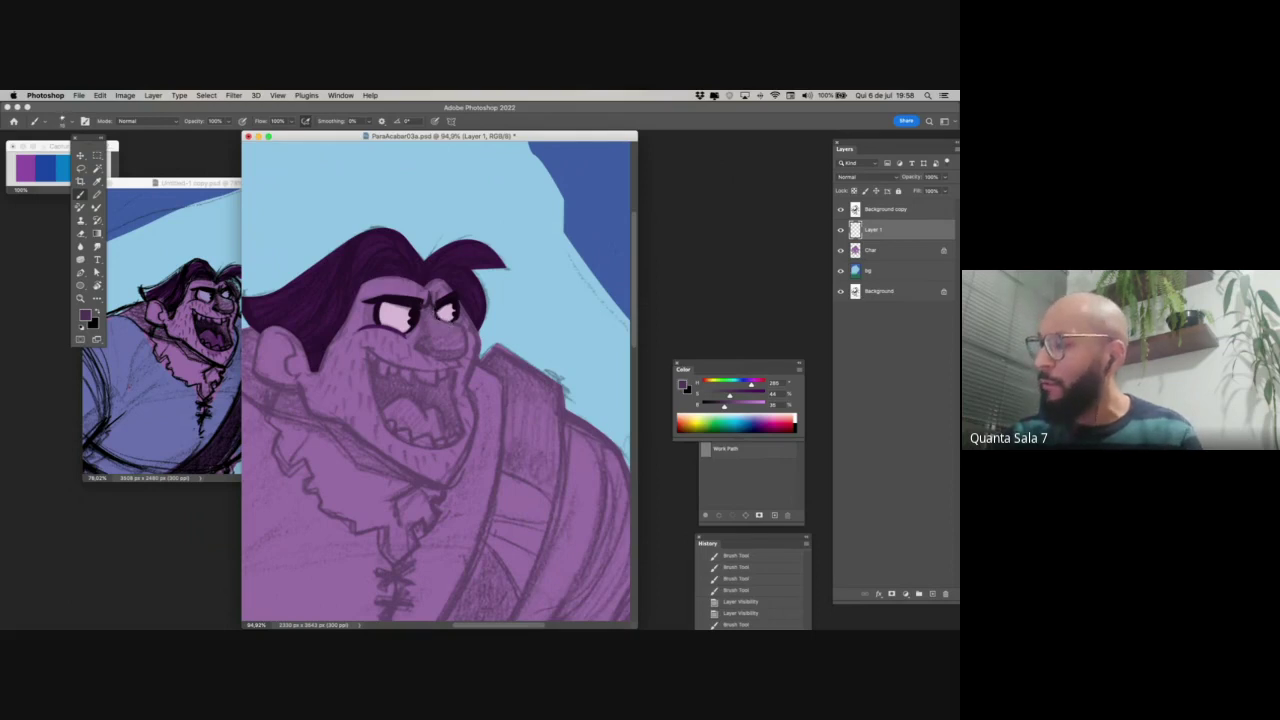
{"action": "key", "text": "super+z"}
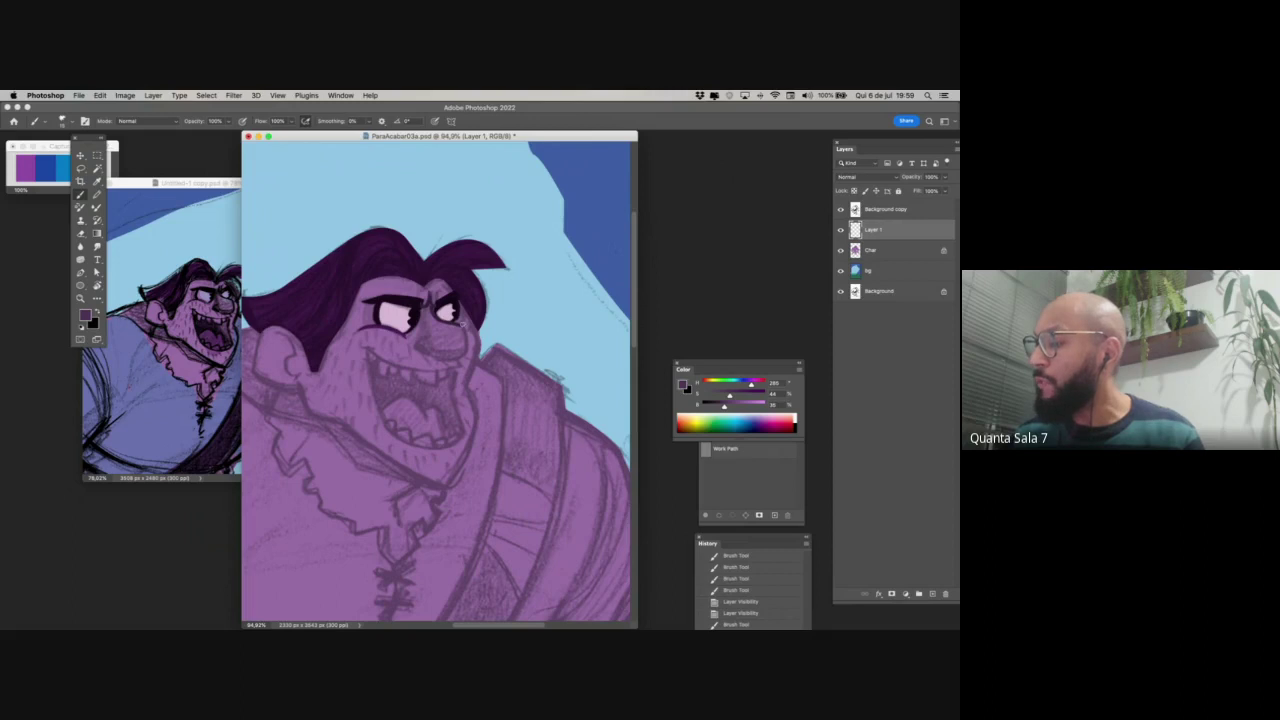
{"action": "left_click_drag", "start_coordinate": [462, 323], "coordinate": [467, 358]}
{"action": "key", "text": "super+z"}
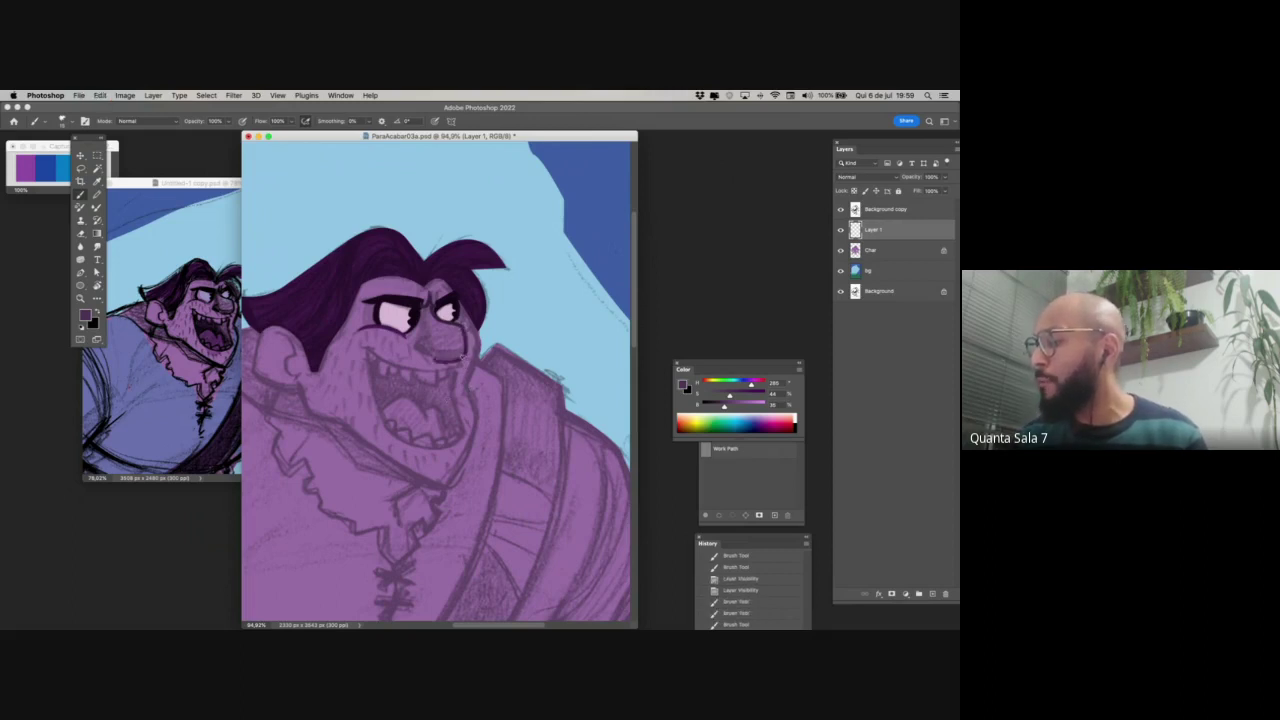
{"action": "left_click", "coordinate": [840, 209]}
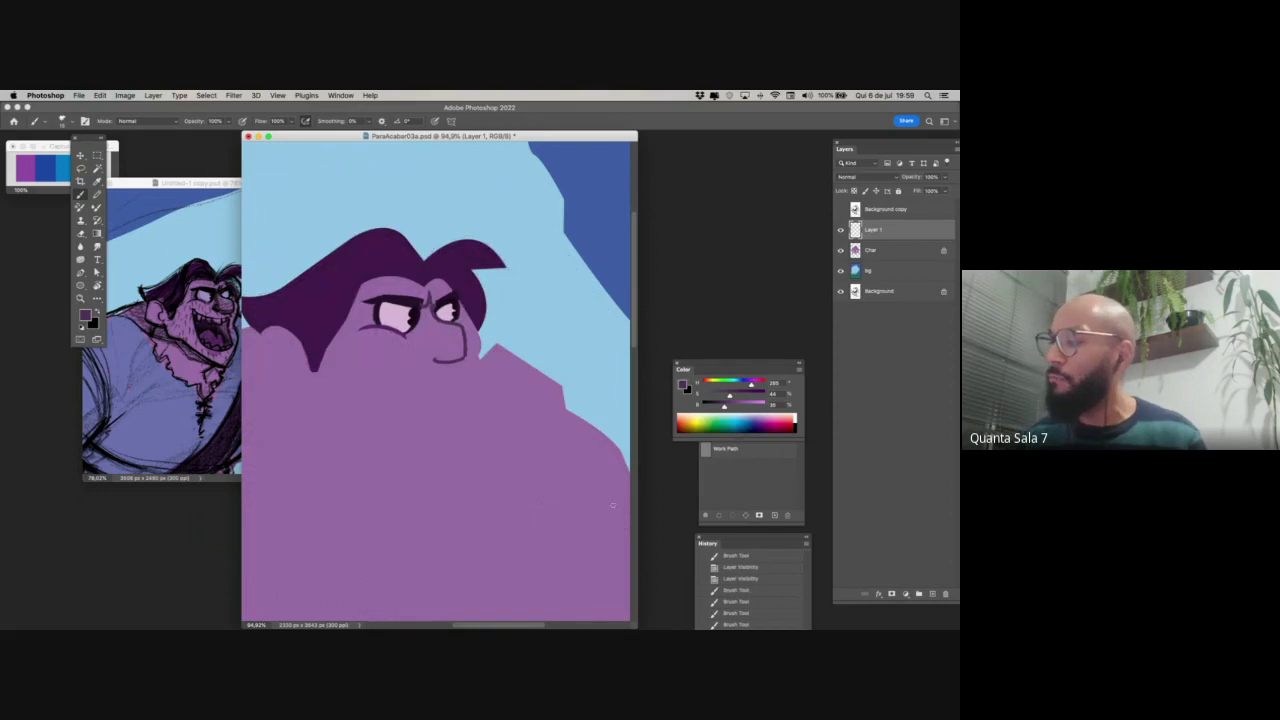
{"action": "left_click", "coordinate": [840, 209]}
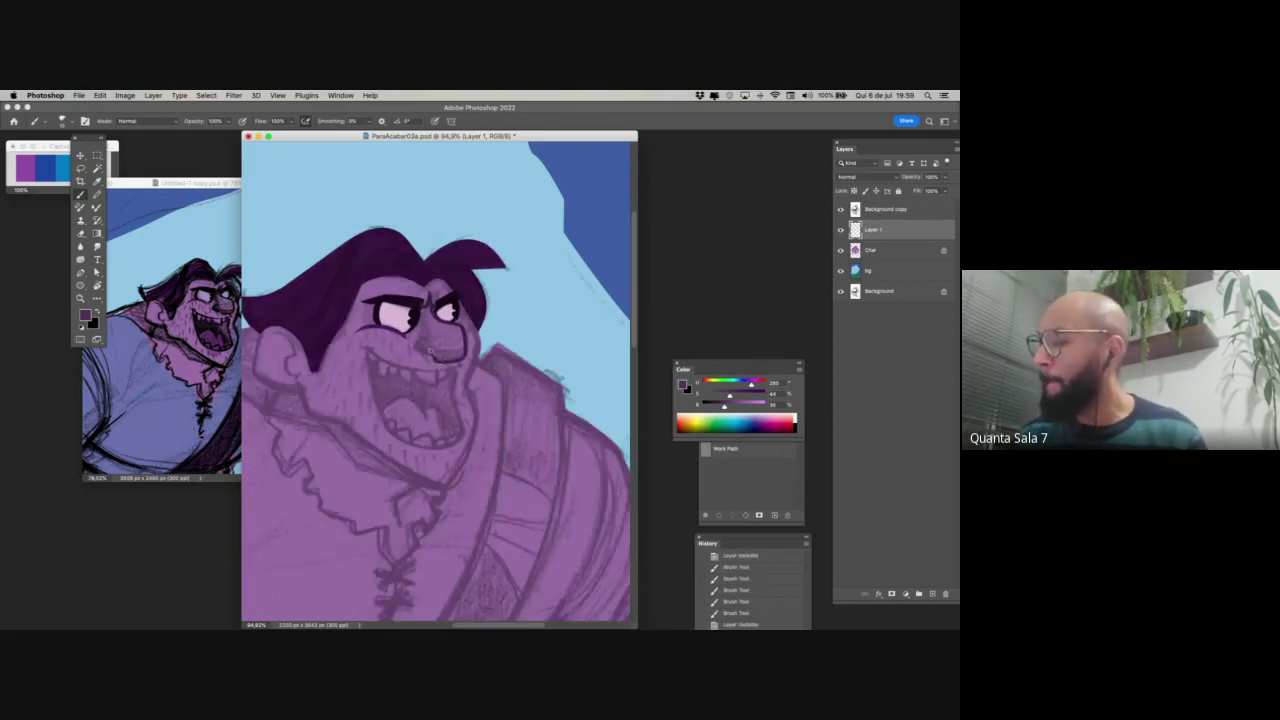
- Touch up the nose's lower contour with dark purple brush strokes on Layer 1, undoing the stray stroke
{"action": "left_click_drag", "start_coordinate": [417, 347], "coordinate": [428, 350]}
{"action": "key", "text": "super+z"}
{"action": "left_click_drag", "start_coordinate": [462, 427], "coordinate": [461, 423]}
{"action": "scroll", "coordinate": [461, 424], "scroll_direction": "down", "scroll_amount": 2}
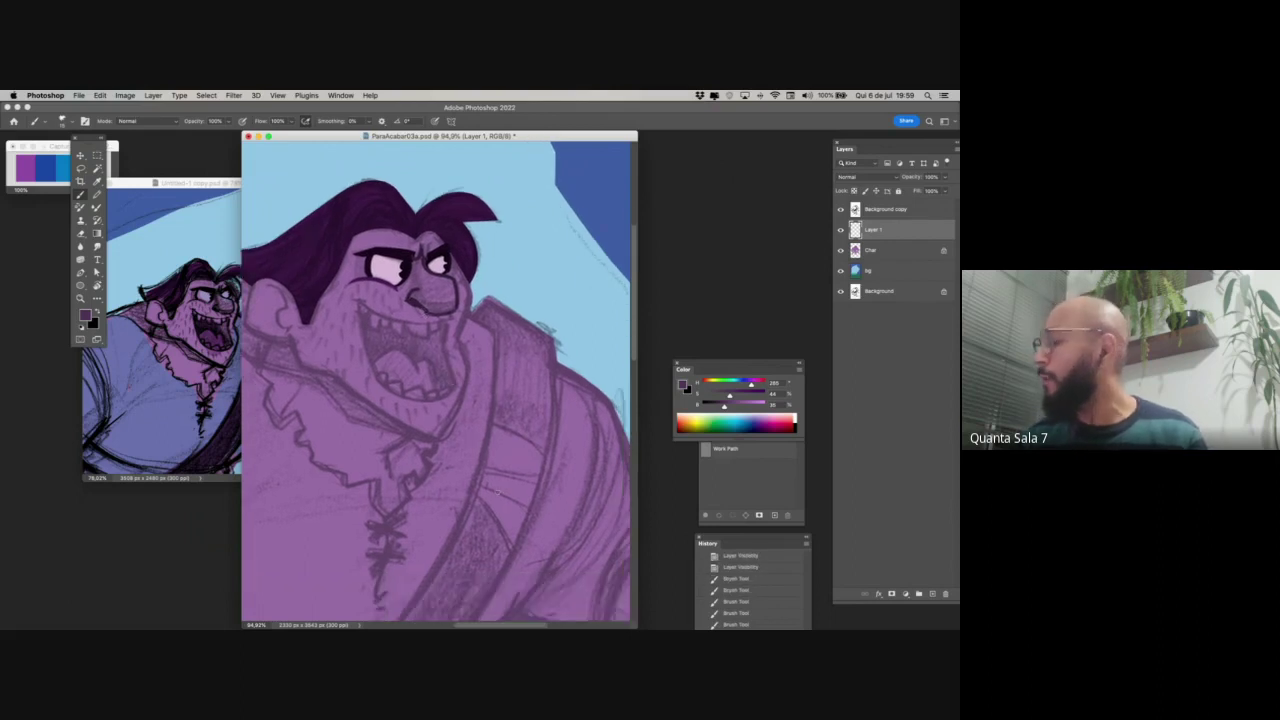
- Sample the dark purple under the eye and draw a closed pen path around the open mouth with the Char layer active
{"action": "left_click", "coordinate": [404, 287], "text": "alt"}
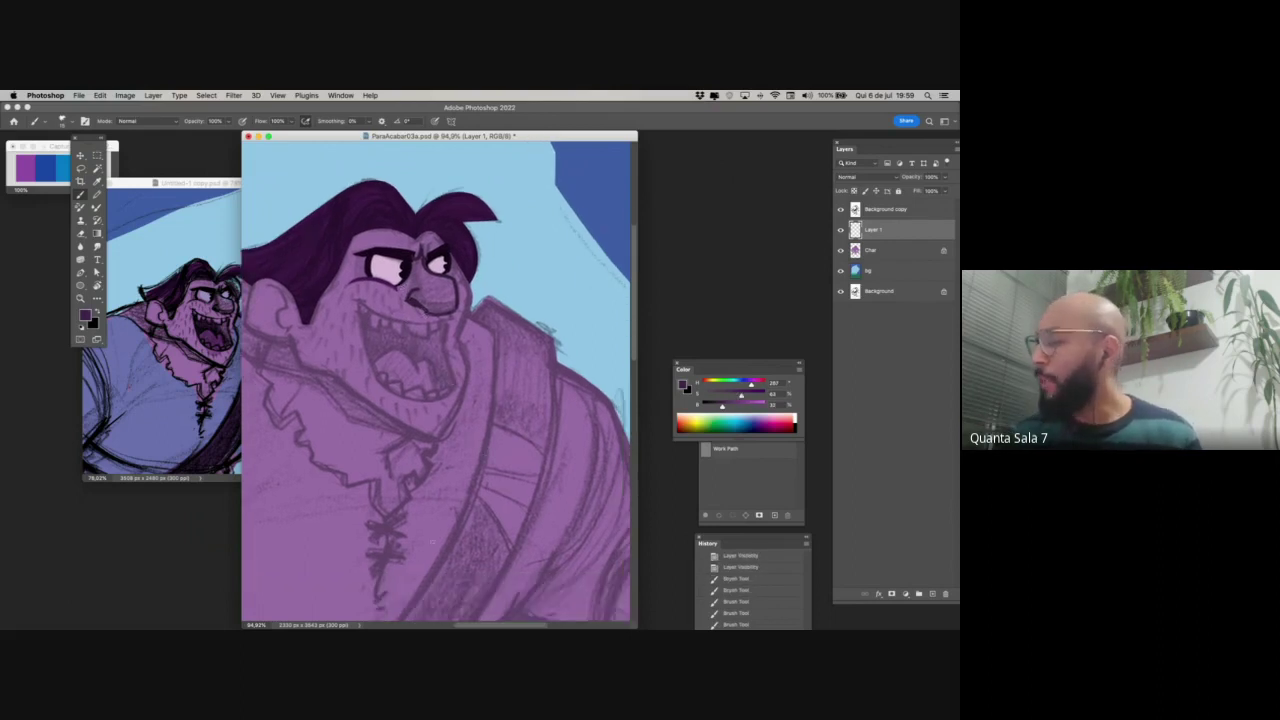
{"action": "key", "text": "p"}
{"action": "left_click", "coordinate": [870, 250]}
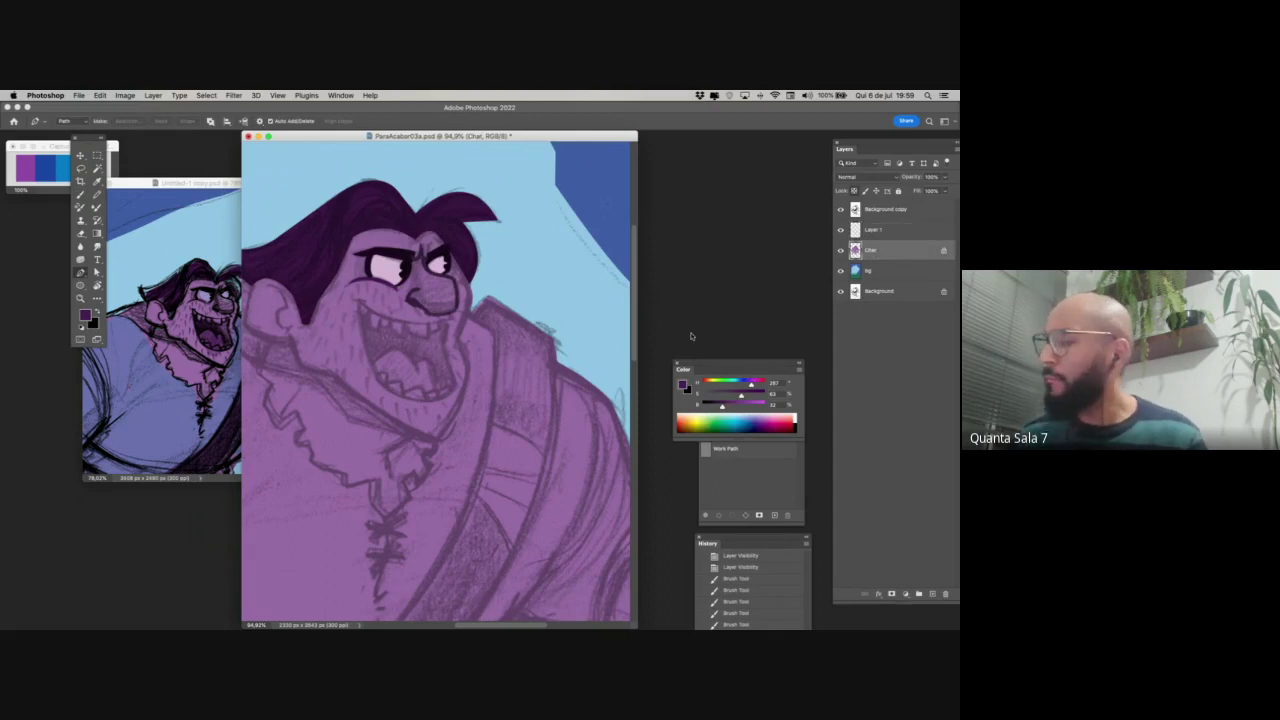
{"action": "left_click", "coordinate": [362, 307]}
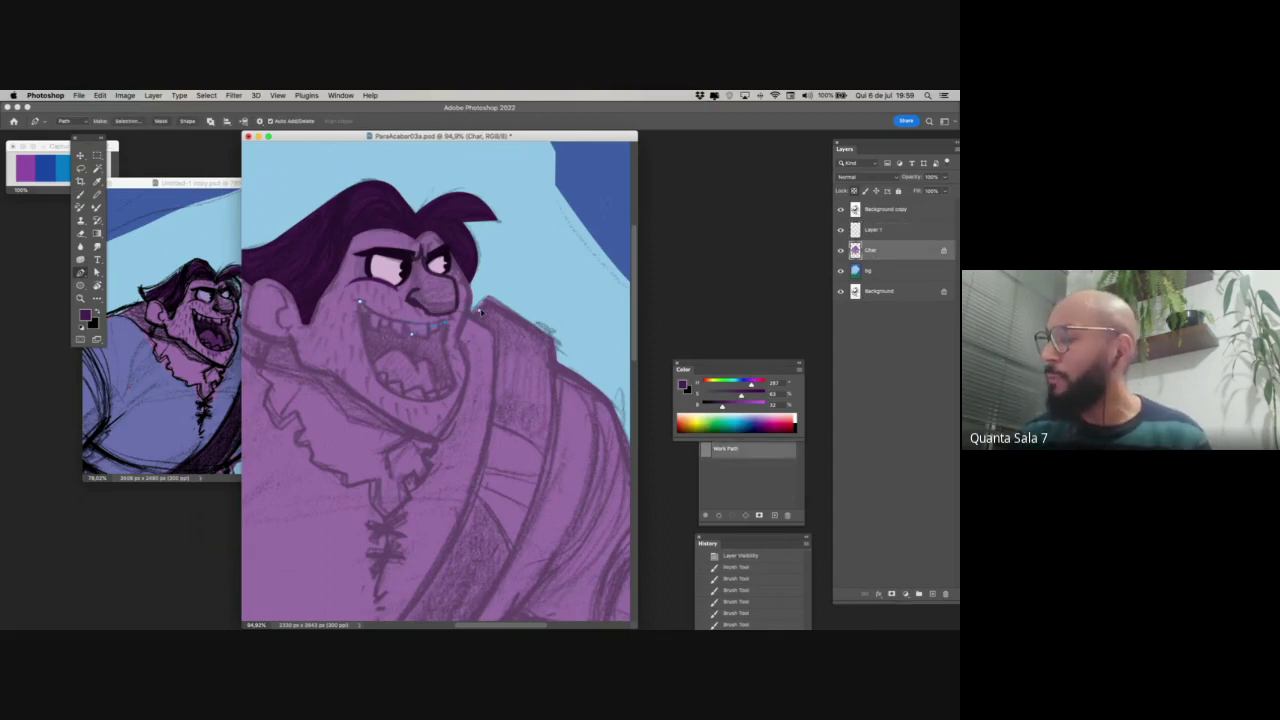
{"action": "left_click", "coordinate": [445, 326]}
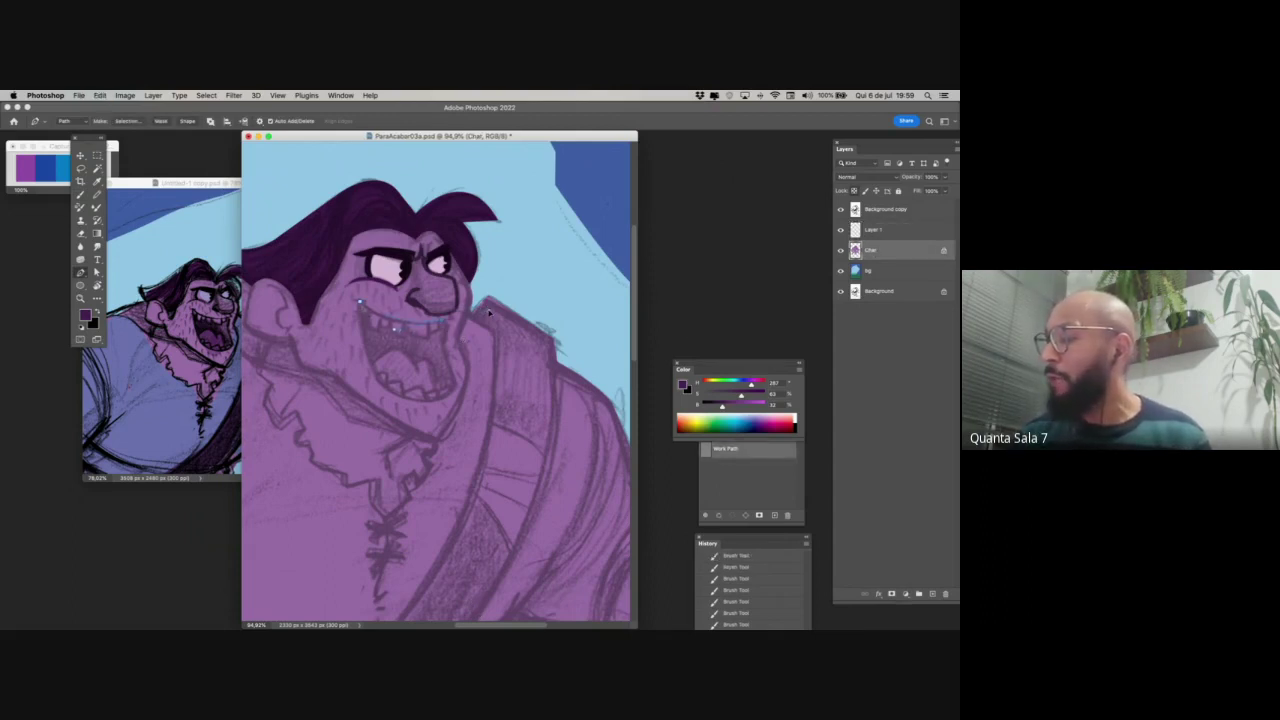
{"action": "left_click", "coordinate": [447, 326]}
{"action": "left_click", "coordinate": [447, 324]}
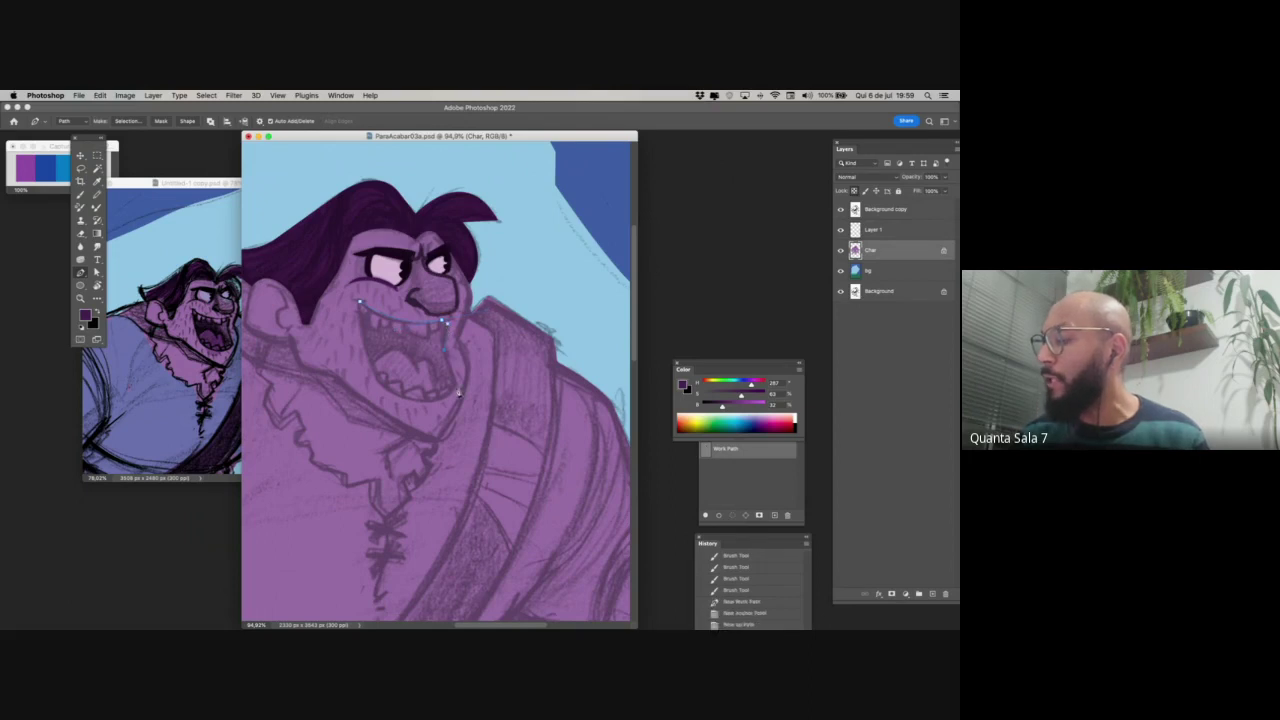
{"action": "left_click", "coordinate": [456, 385]}
{"action": "left_click", "coordinate": [422, 401]}
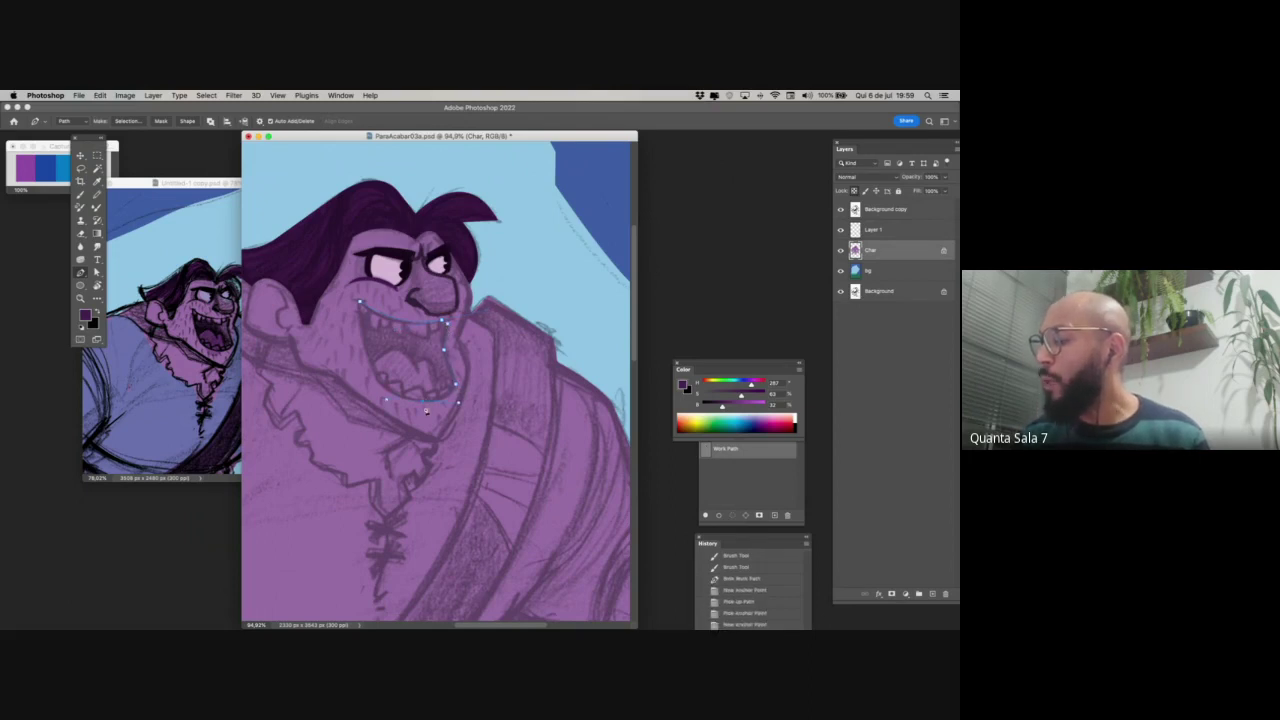
{"action": "left_click", "coordinate": [379, 401]}
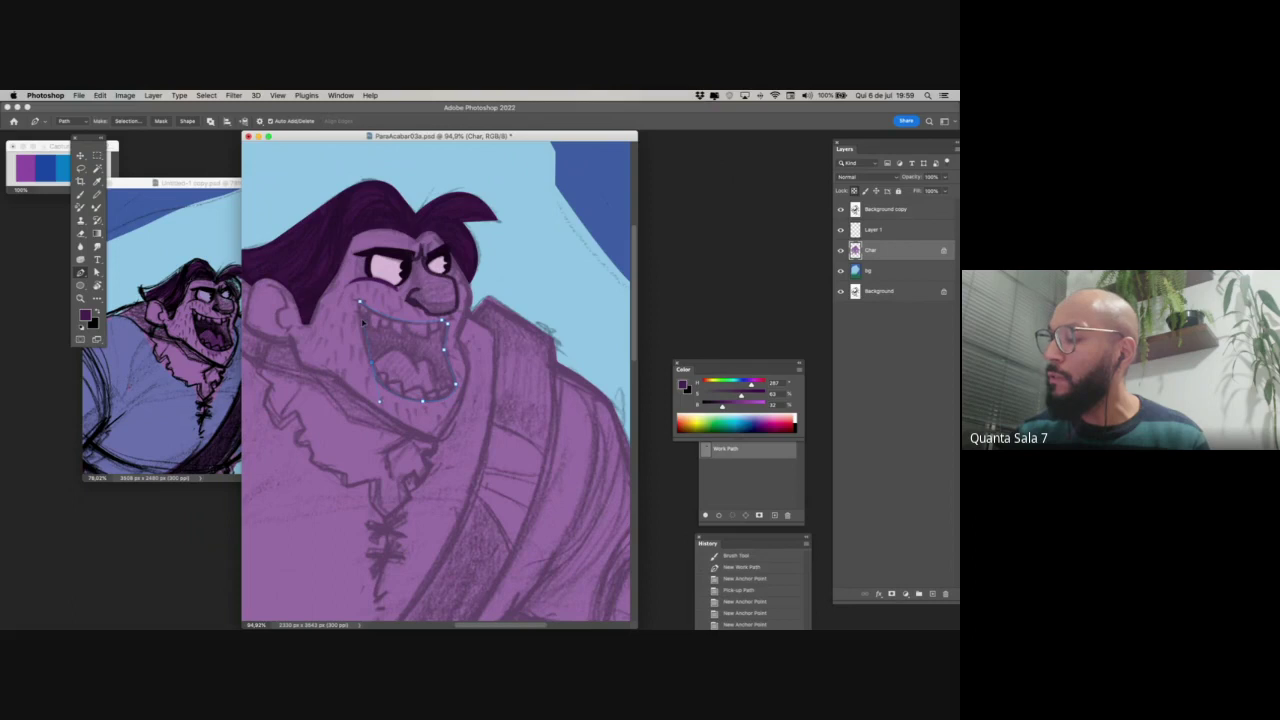
{"action": "left_click_drag", "start_coordinate": [363, 323], "coordinate": [359, 323]}
{"action": "left_click", "coordinate": [373, 365], "text": "alt"}
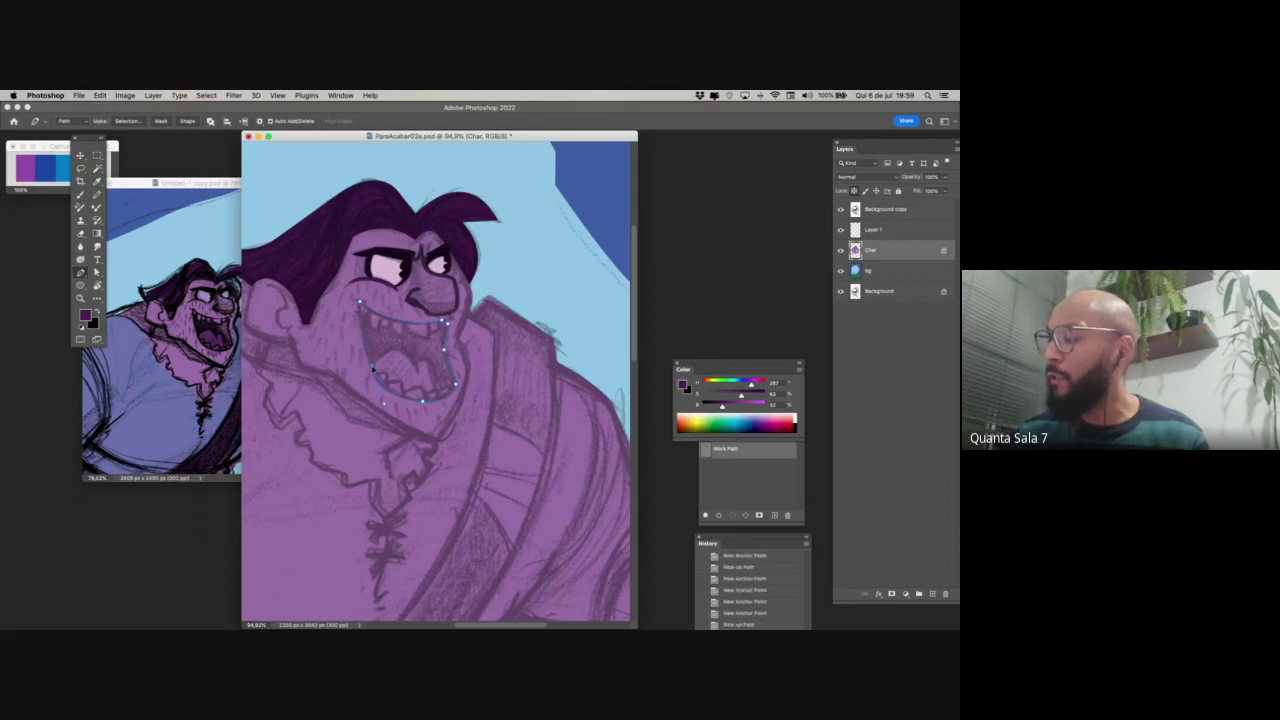
{"action": "left_click", "coordinate": [360, 302]}
- Load the mouth path as a selection, darken it using Hue/Saturation with saturation +38 and lowered lightness, and deselect
{"action": "key", "text": "b"}
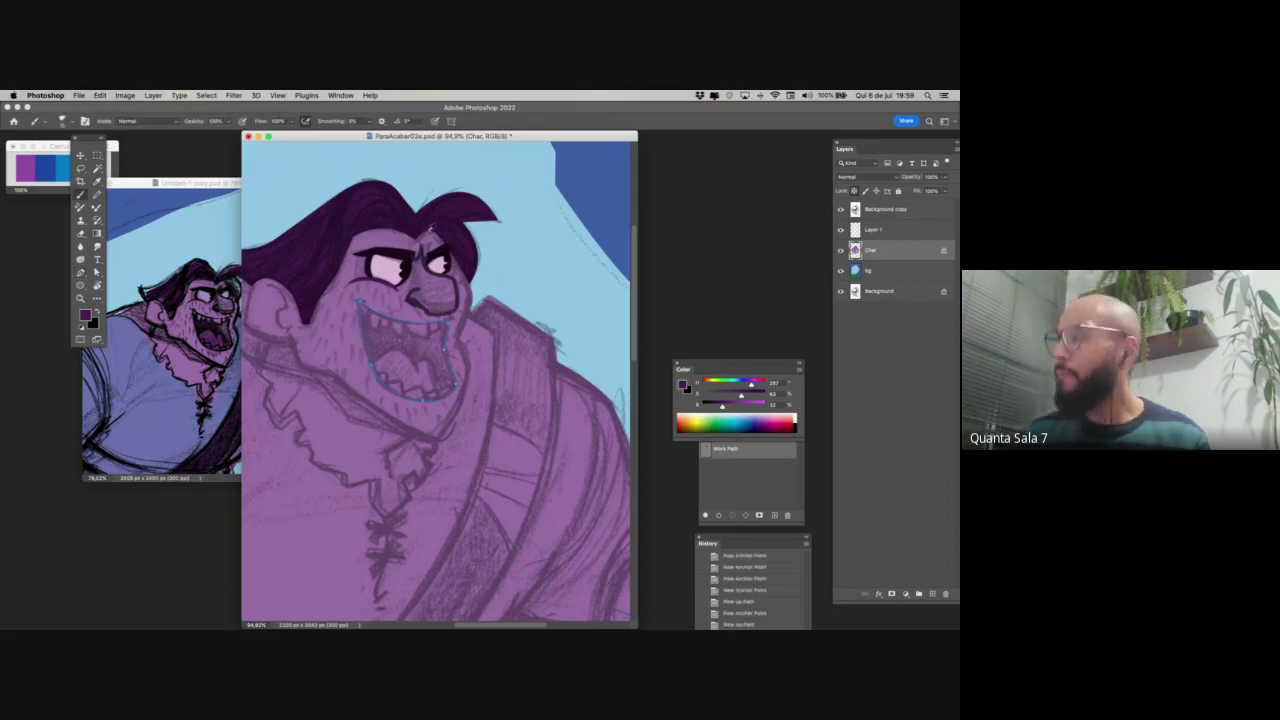
{"action": "left_click", "coordinate": [445, 230], "text": "alt"}
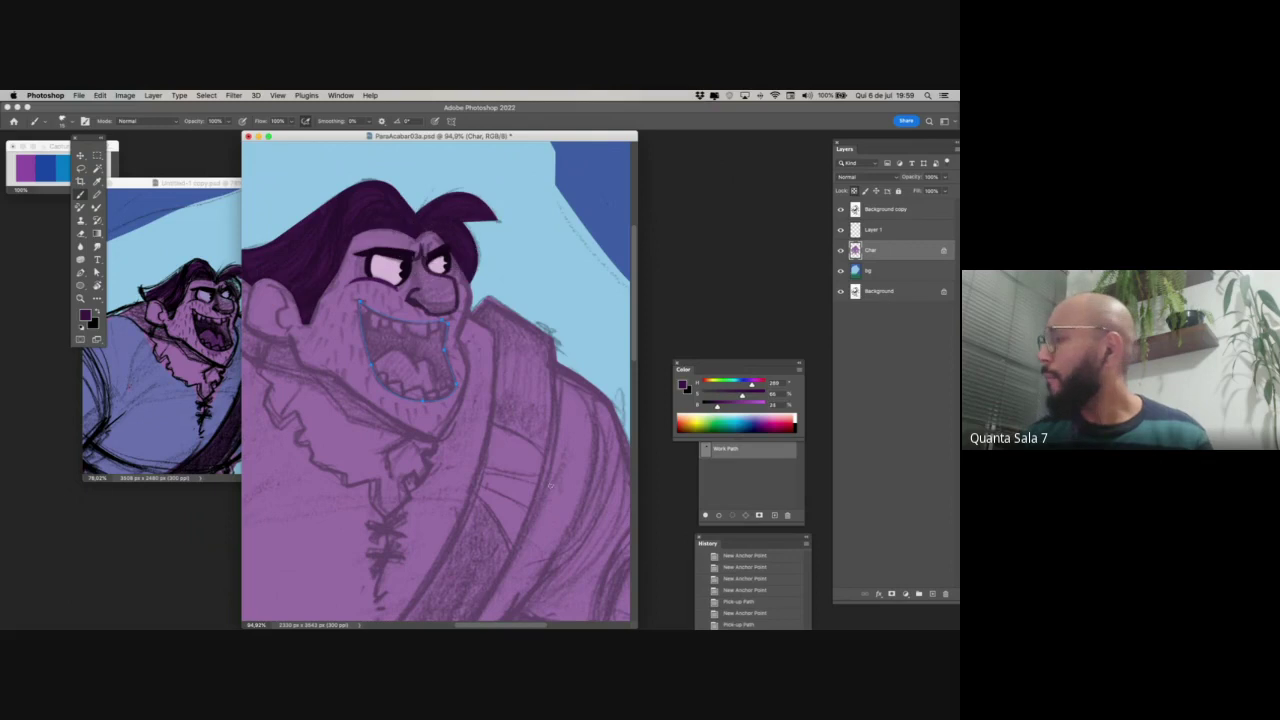
{"action": "left_click", "coordinate": [733, 516]}
{"action": "key", "text": "super+u"}
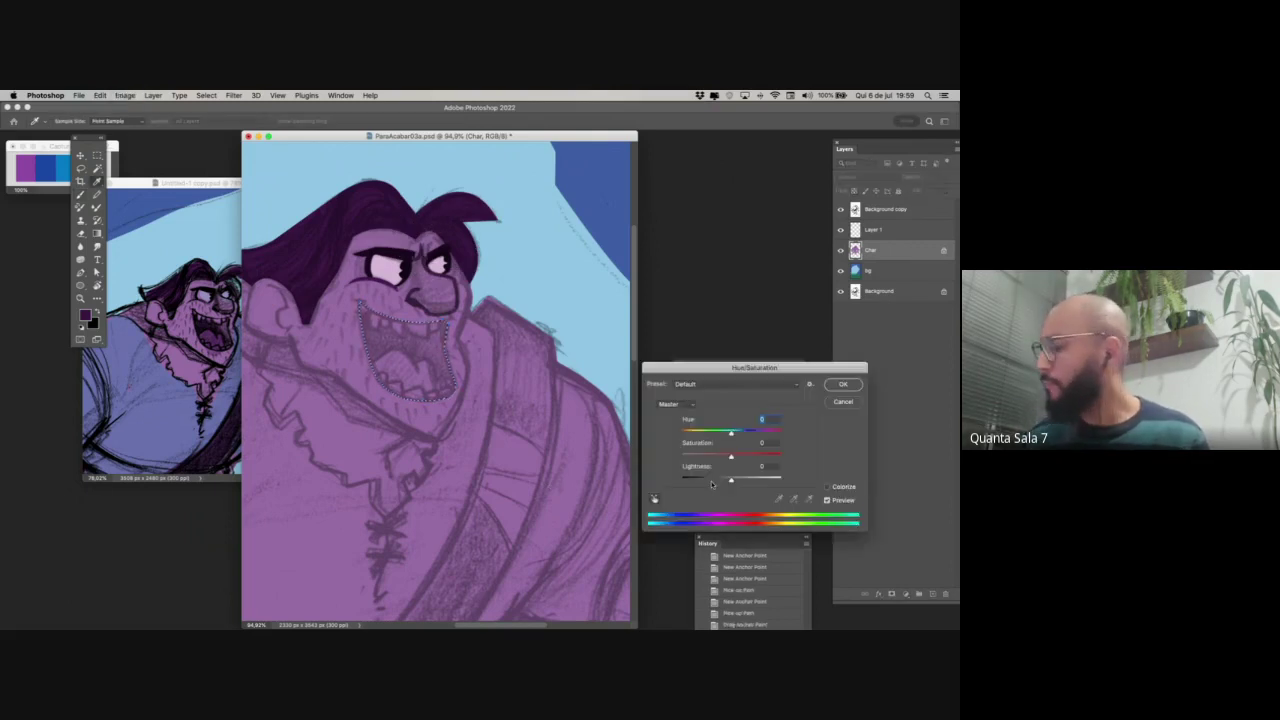
{"action": "left_click_drag", "start_coordinate": [731, 480], "coordinate": [750, 457]}
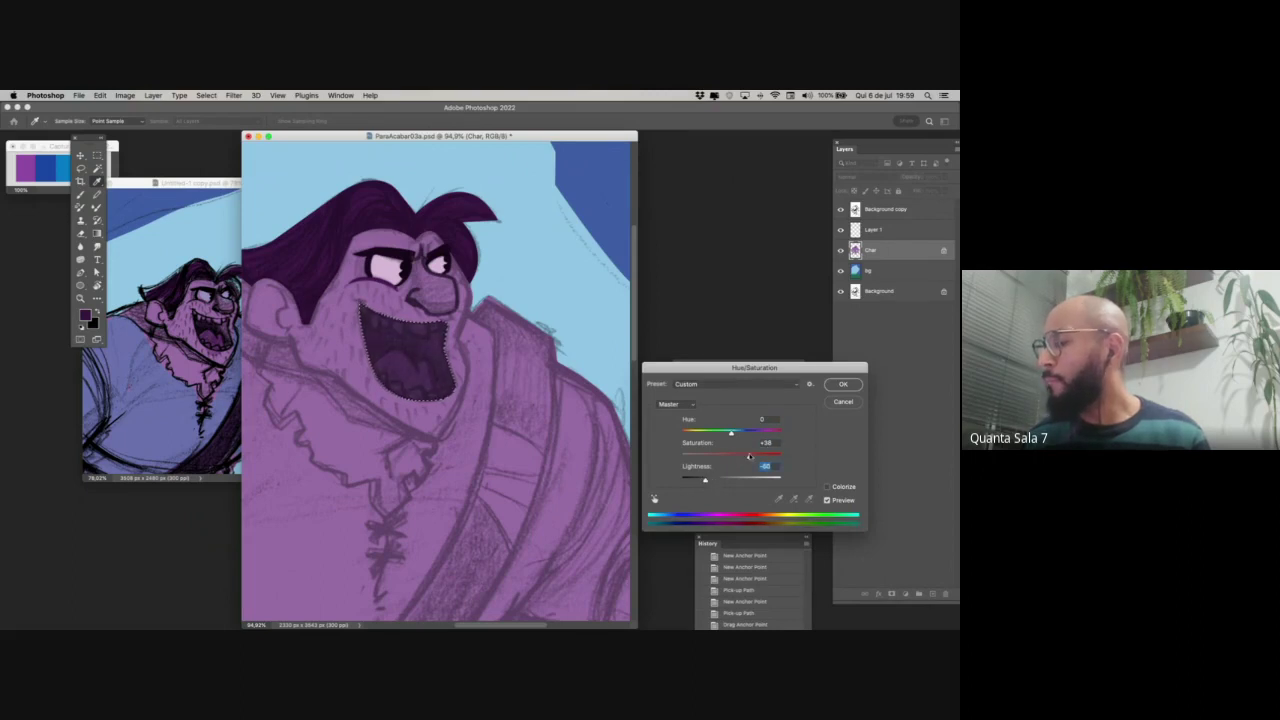
{"action": "key", "text": "Return"}
{"action": "key", "text": "ctrl+d"}
- Lasso the tongue inside the mouth, brighten it using Levels with the white input at 184, and deselect
{"action": "key", "text": "l"}
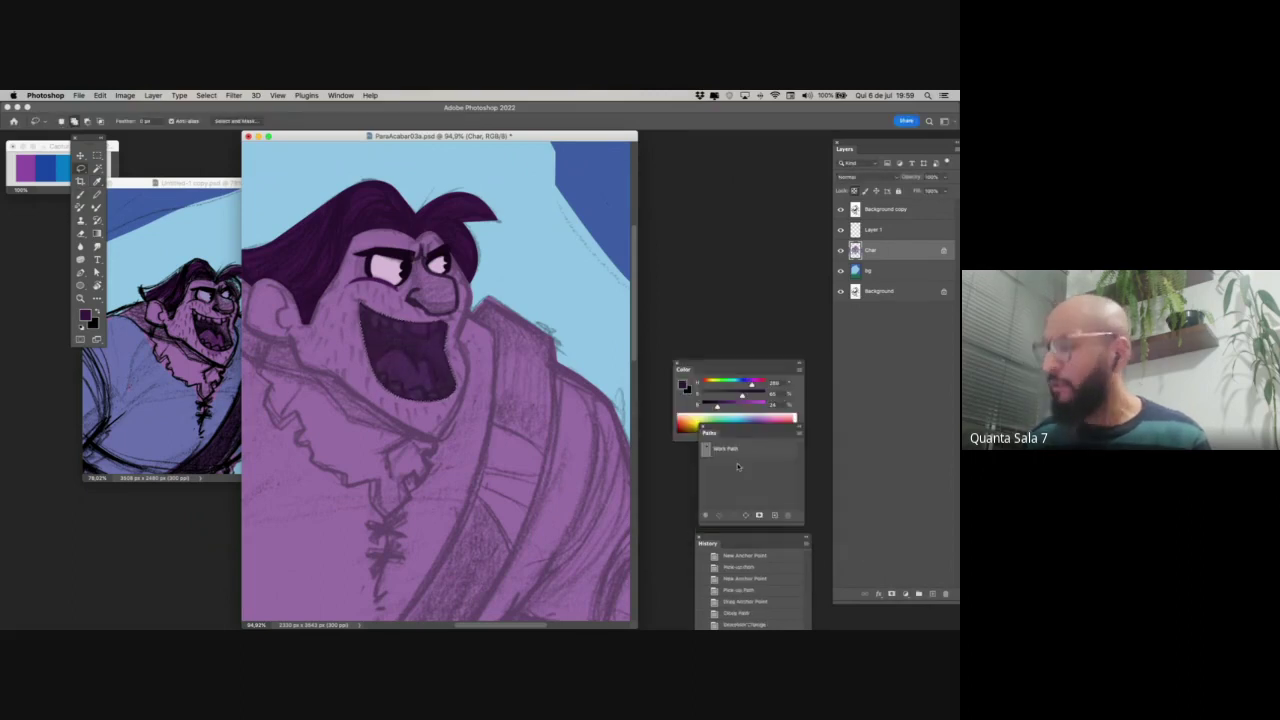
{"action": "mouse_move", "coordinate": [376, 364]}
{"action": "left_mouse_down"}
{"action": "mouse_move", "coordinate": [398, 350]}
{"action": "mouse_move", "coordinate": [447, 392]}
{"action": "mouse_move", "coordinate": [420, 404]}
{"action": "mouse_move", "coordinate": [386, 386]}
{"action": "mouse_move", "coordinate": [407, 395]}
{"action": "left_mouse_up"}
{"action": "key", "text": "super+l"}
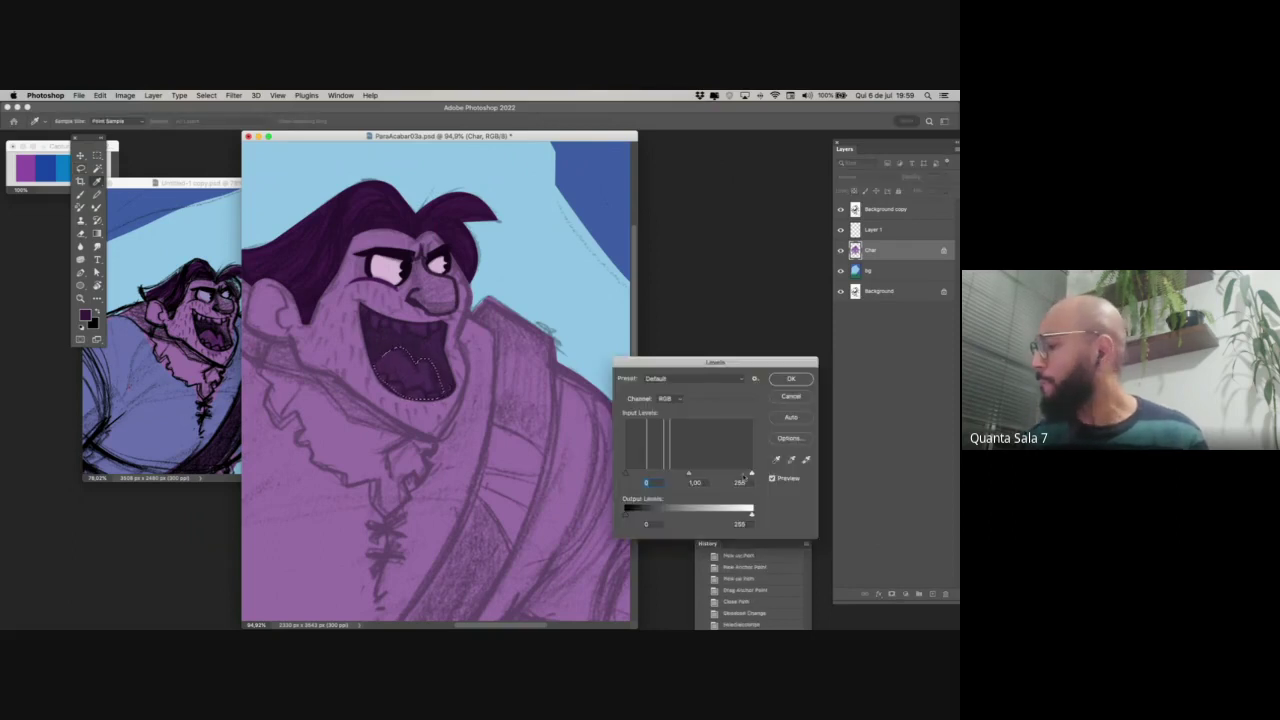
{"action": "left_click_drag", "start_coordinate": [751, 474], "coordinate": [716, 474]}
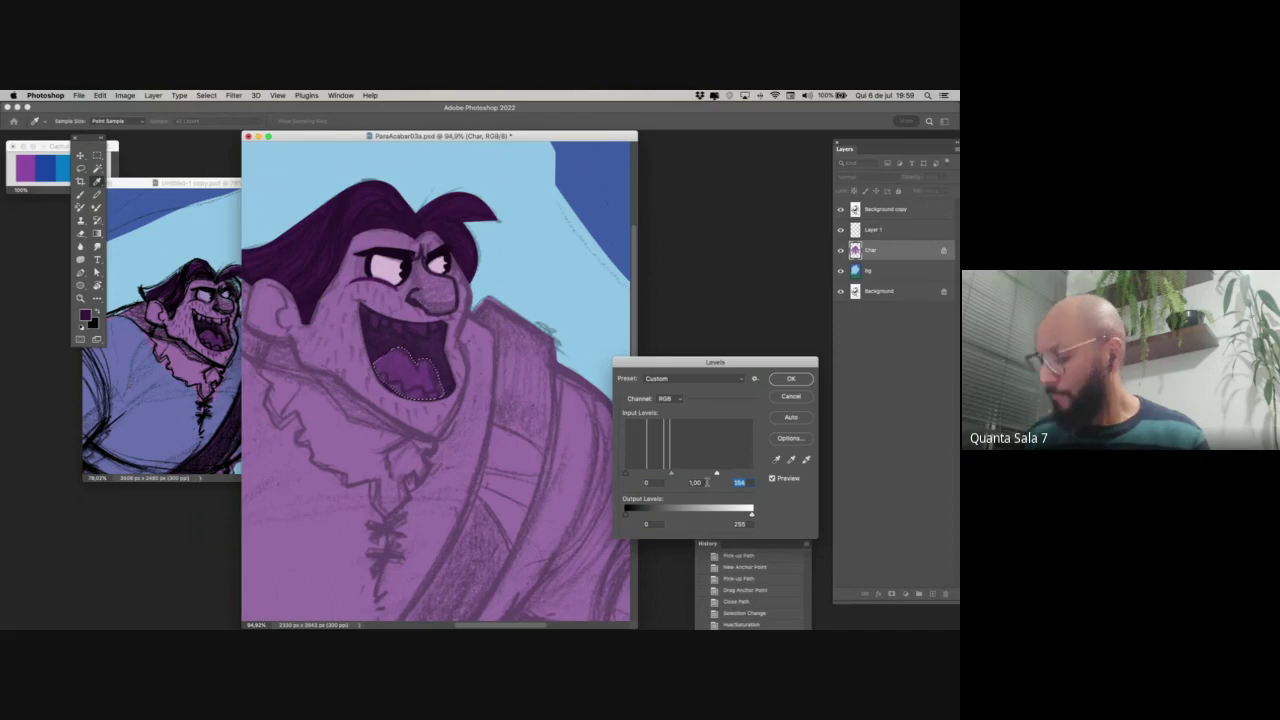
{"action": "key", "text": "Return"}
{"action": "key", "text": "super+d"}
- Sample the eye white, darken it to a grayish purple and brush the upper teeth on the Char layer, undoing the lighter trial strokes
{"action": "key", "text": "b"}
{"action": "left_click", "coordinate": [396, 272], "text": "alt"}
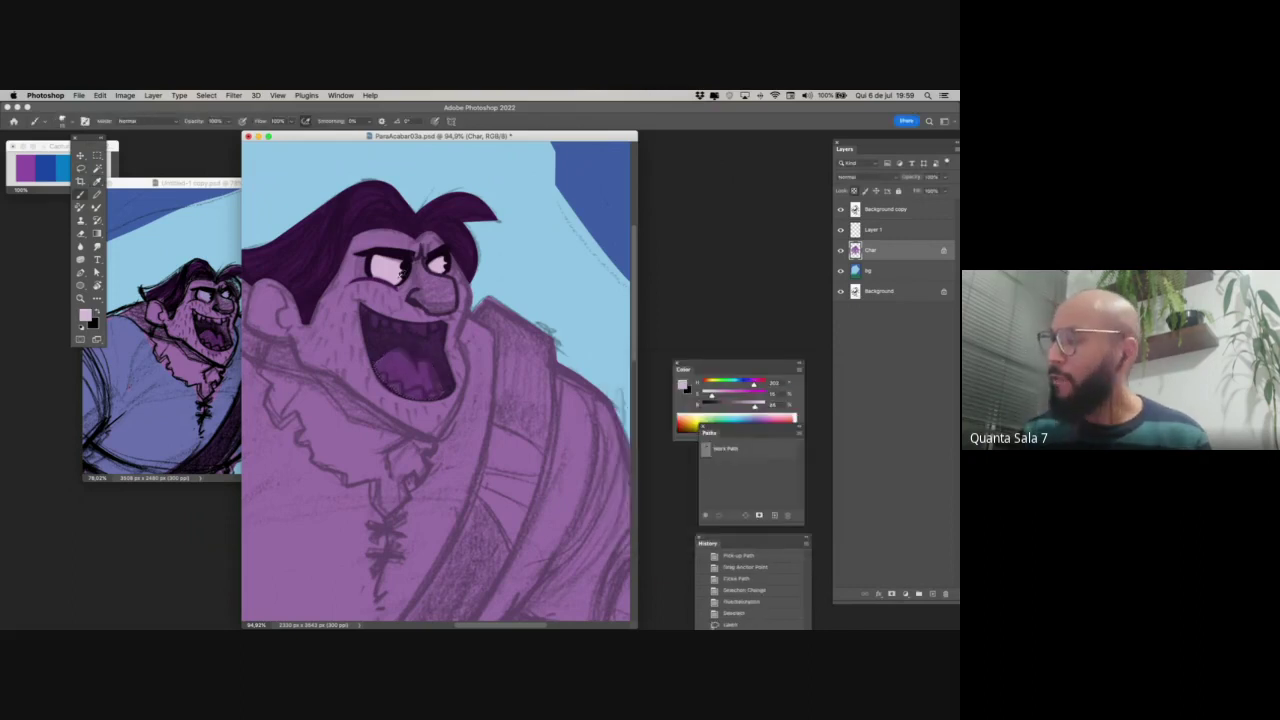
{"action": "left_click_drag", "start_coordinate": [377, 313], "coordinate": [376, 328]}
{"action": "key", "text": "super+z"}
{"action": "left_click", "coordinate": [746, 406]}
{"action": "key", "text": "super+z"}
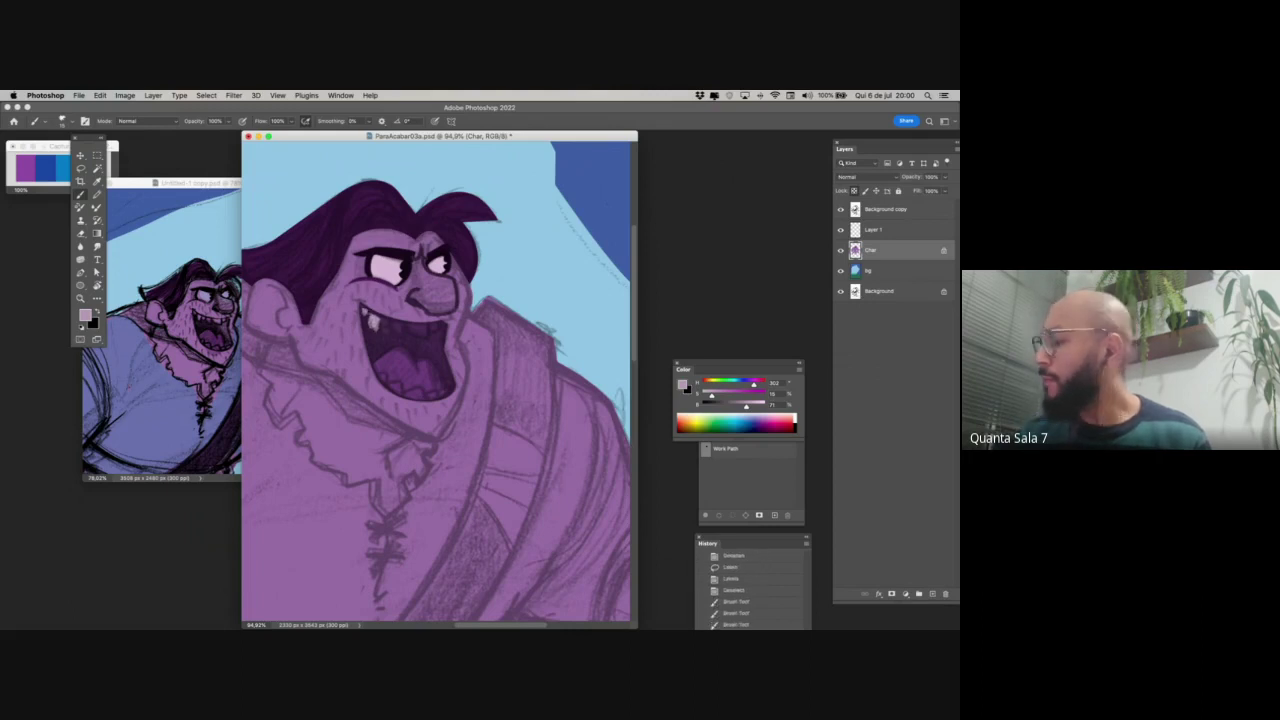
{"action": "left_click_drag", "start_coordinate": [746, 408], "coordinate": [737, 408]}
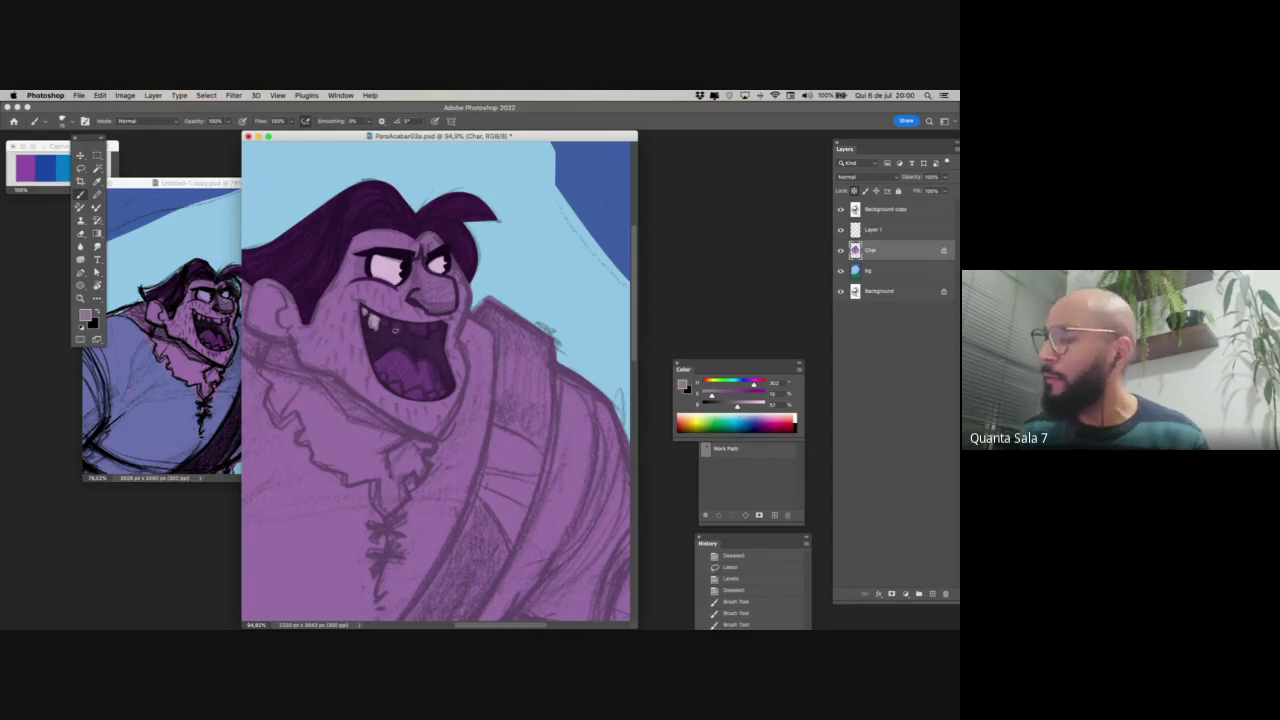
{"action": "mouse_move", "coordinate": [385, 319]}
{"action": "left_mouse_down"}
{"action": "mouse_move", "coordinate": [402, 333]}
{"action": "mouse_move", "coordinate": [438, 327]}
{"action": "left_mouse_up"}
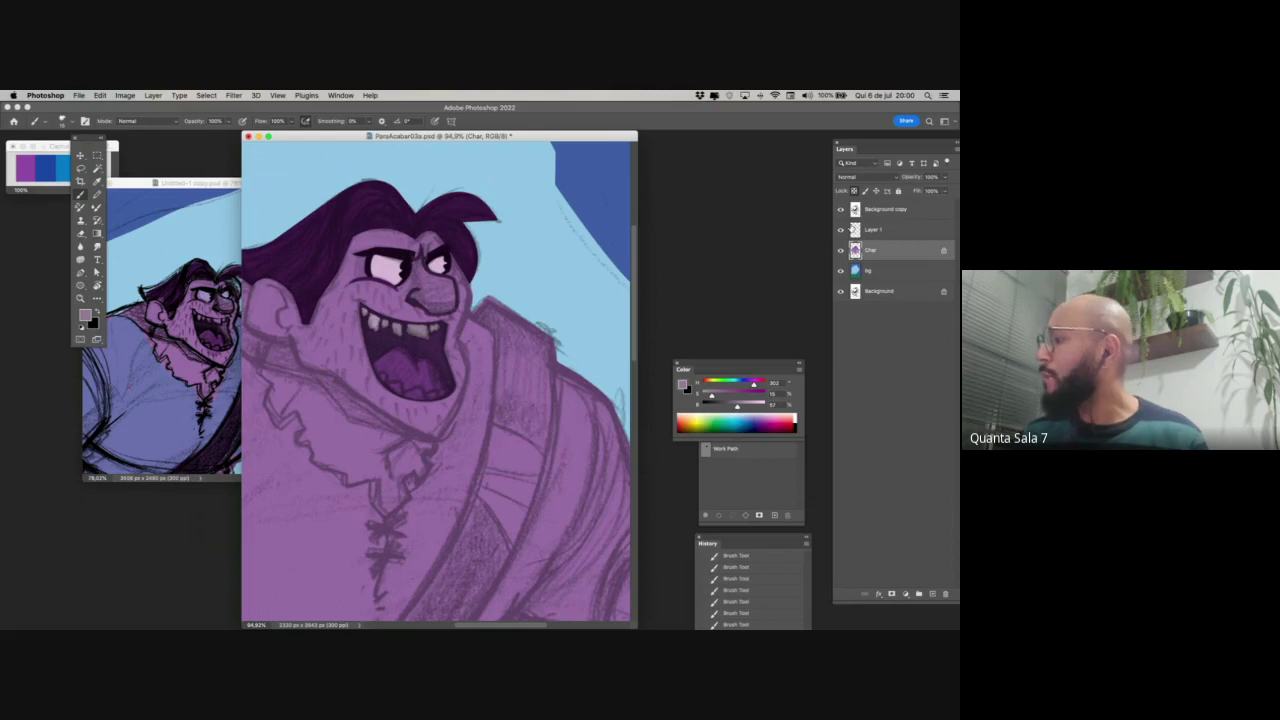
- Check the flat colors with the Background copy layer temporarily hidden, and brush the lower teeth in the same grayish purple
{"action": "left_click", "coordinate": [840, 209]}
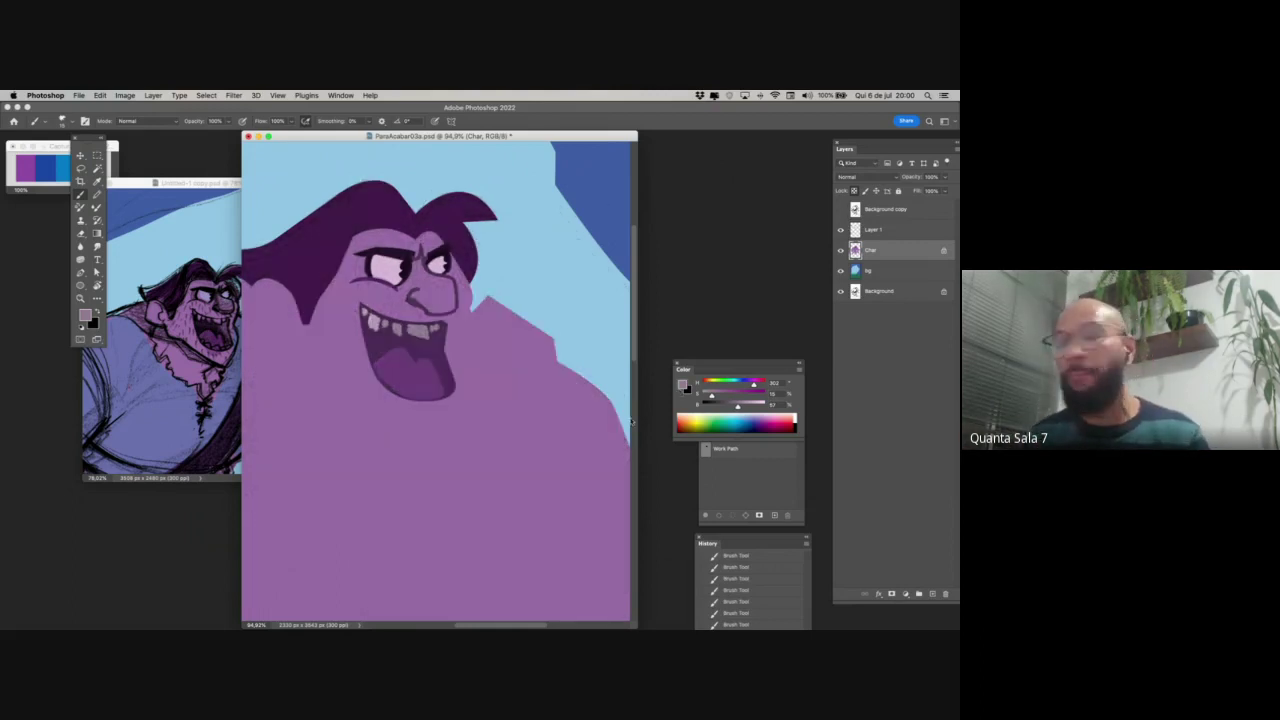
{"action": "left_click", "coordinate": [840, 209]}
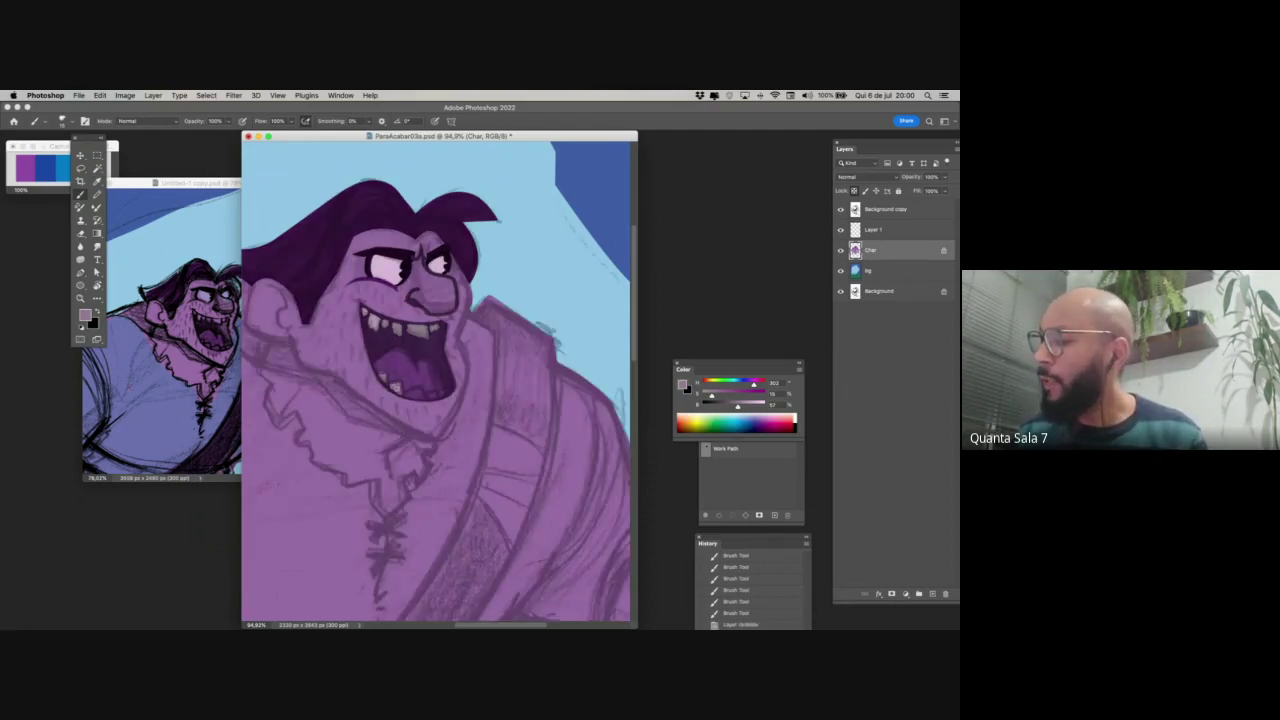
{"action": "left_click_drag", "start_coordinate": [408, 396], "coordinate": [446, 391]}
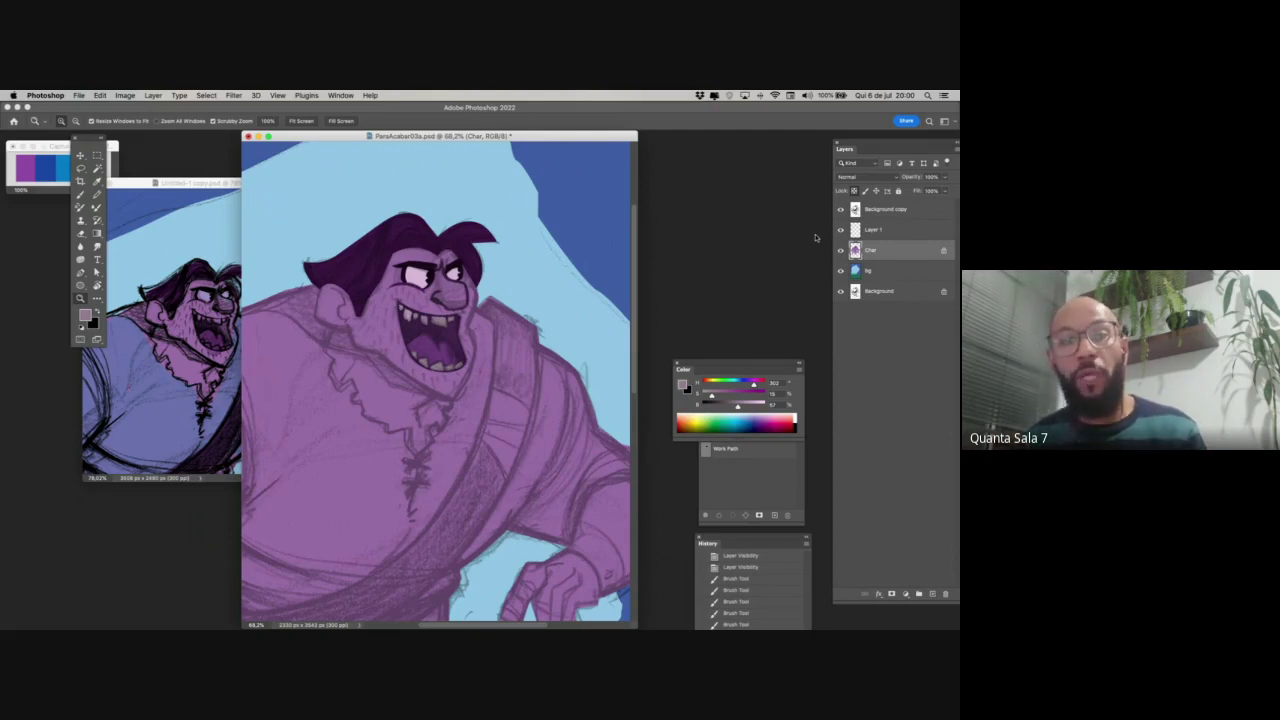
- Lasso the beard strip along the far cheek, from beside the nose down to the chin
{"action": "key", "text": "z"}
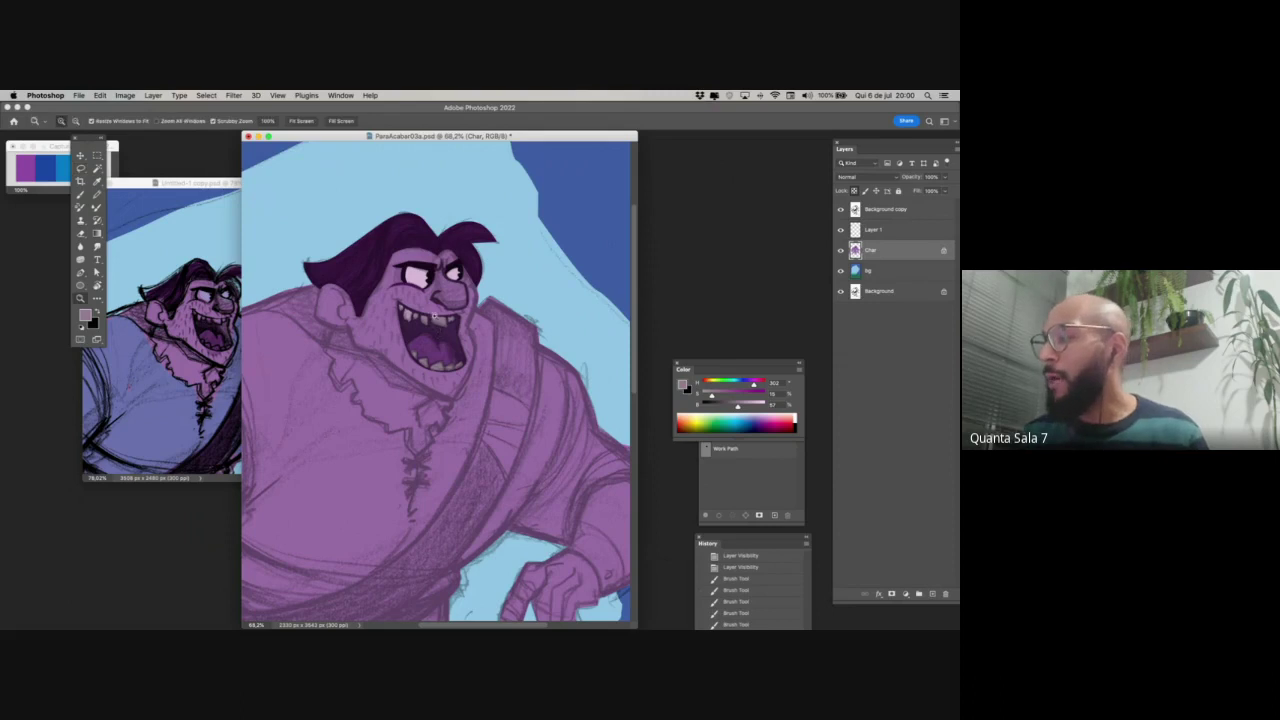
{"action": "left_click_drag", "start_coordinate": [421, 328], "coordinate": [436, 328]}
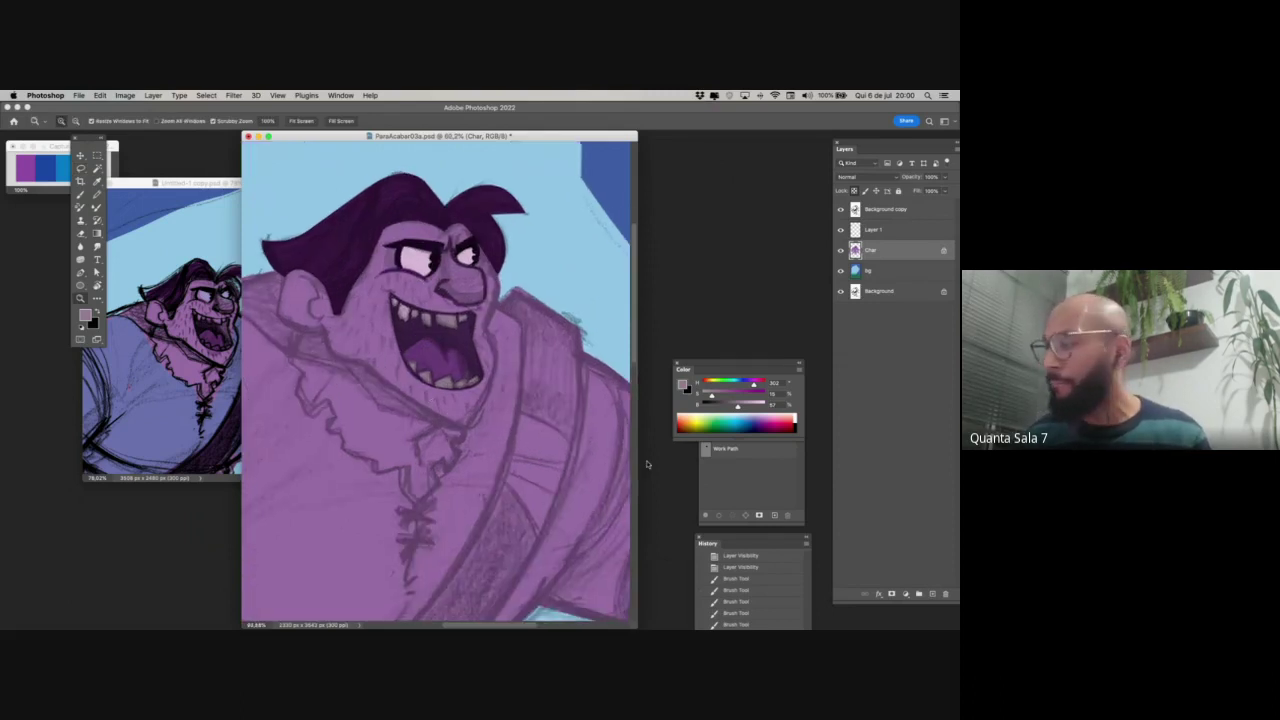
{"action": "key", "text": "l"}
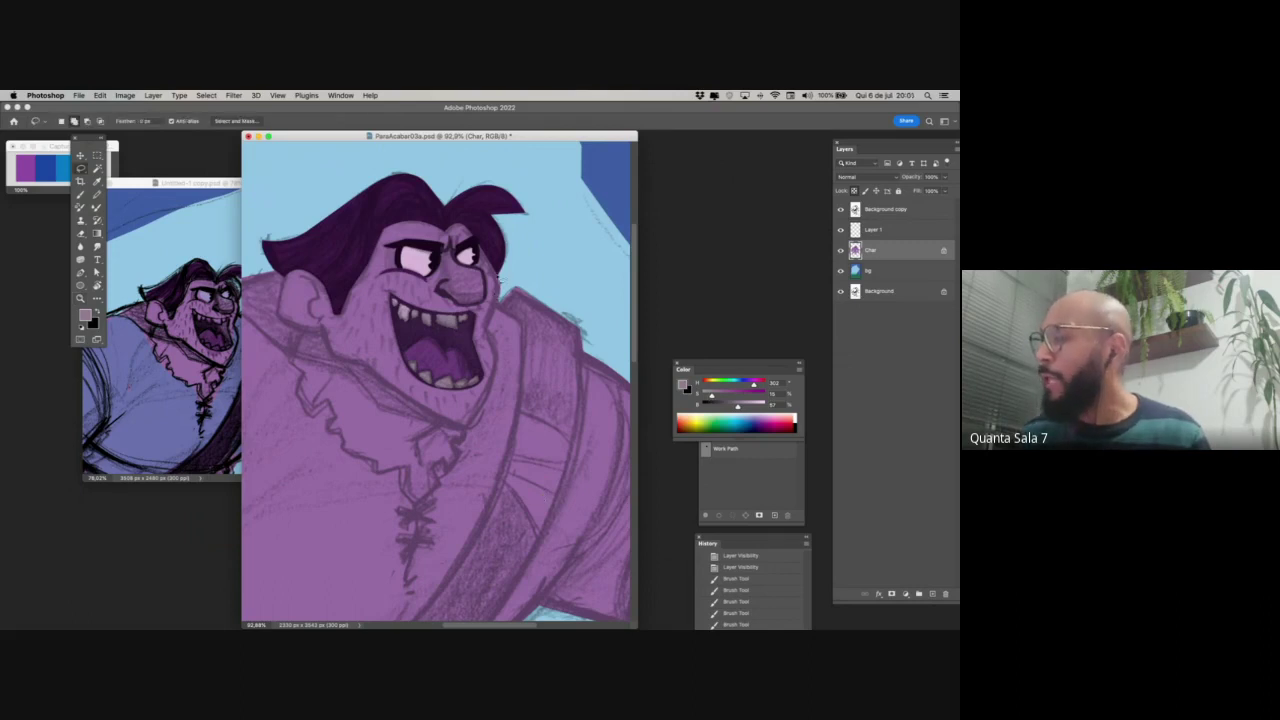
{"action": "mouse_move", "coordinate": [494, 272]}
{"action": "left_mouse_down"}
{"action": "mouse_move", "coordinate": [474, 306]}
{"action": "mouse_move", "coordinate": [476, 345]}
{"action": "mouse_move", "coordinate": [502, 302]}
{"action": "mouse_move", "coordinate": [492, 278]}
{"action": "left_mouse_up"}
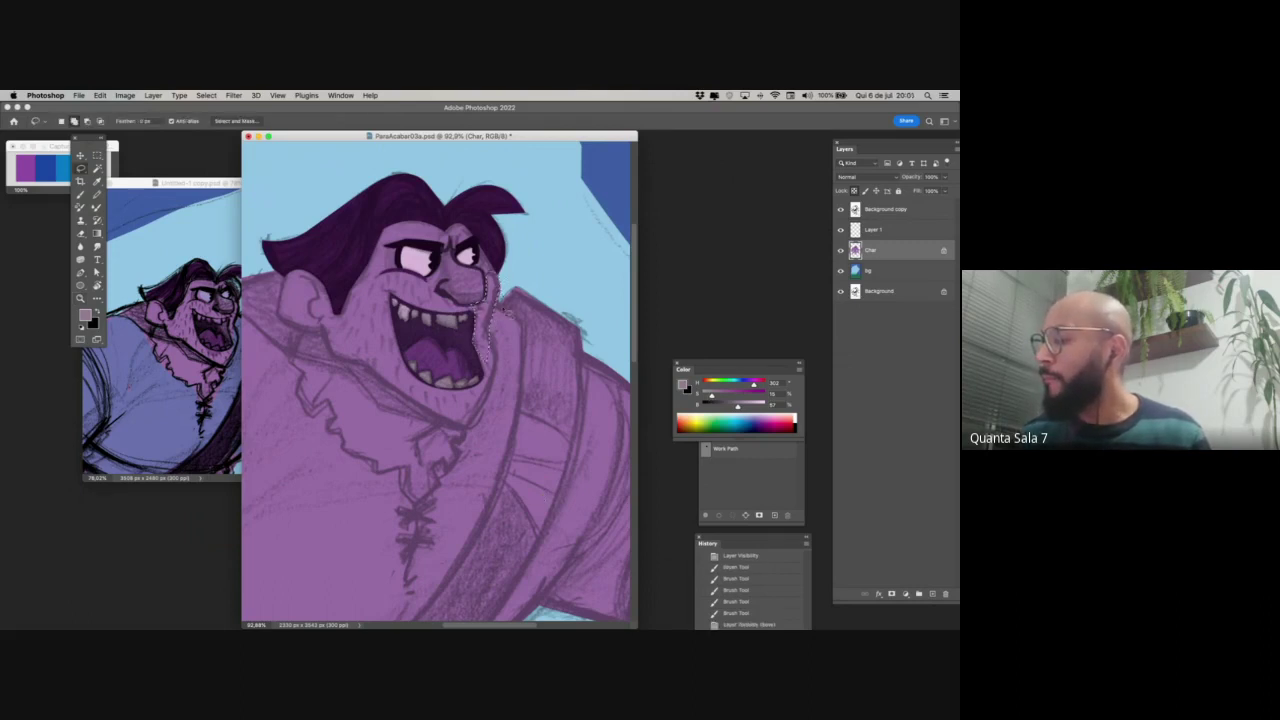
{"action": "left_click_drag", "start_coordinate": [497, 322], "coordinate": [497, 284]}
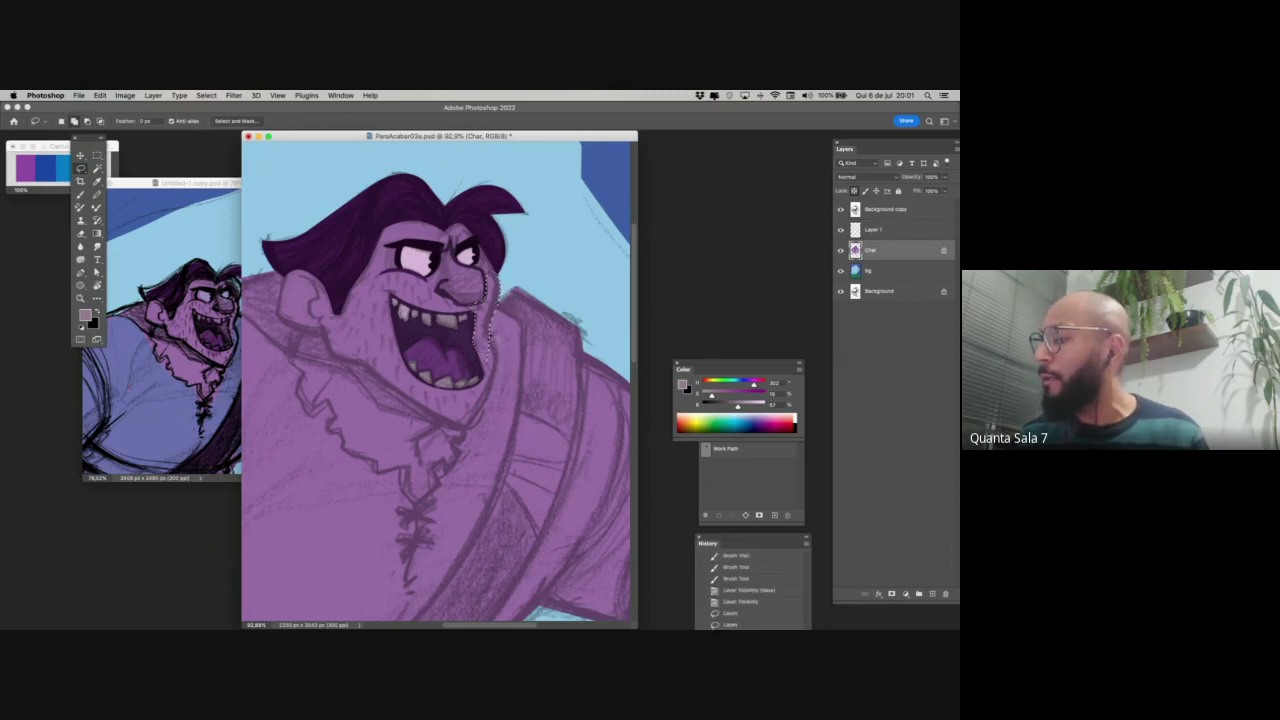
{"action": "mouse_move", "coordinate": [491, 331]}
{"action": "left_mouse_down"}
{"action": "mouse_move", "coordinate": [485, 416]}
{"action": "mouse_move", "coordinate": [467, 429]}
{"action": "mouse_move", "coordinate": [485, 362]}
{"action": "left_mouse_up"}
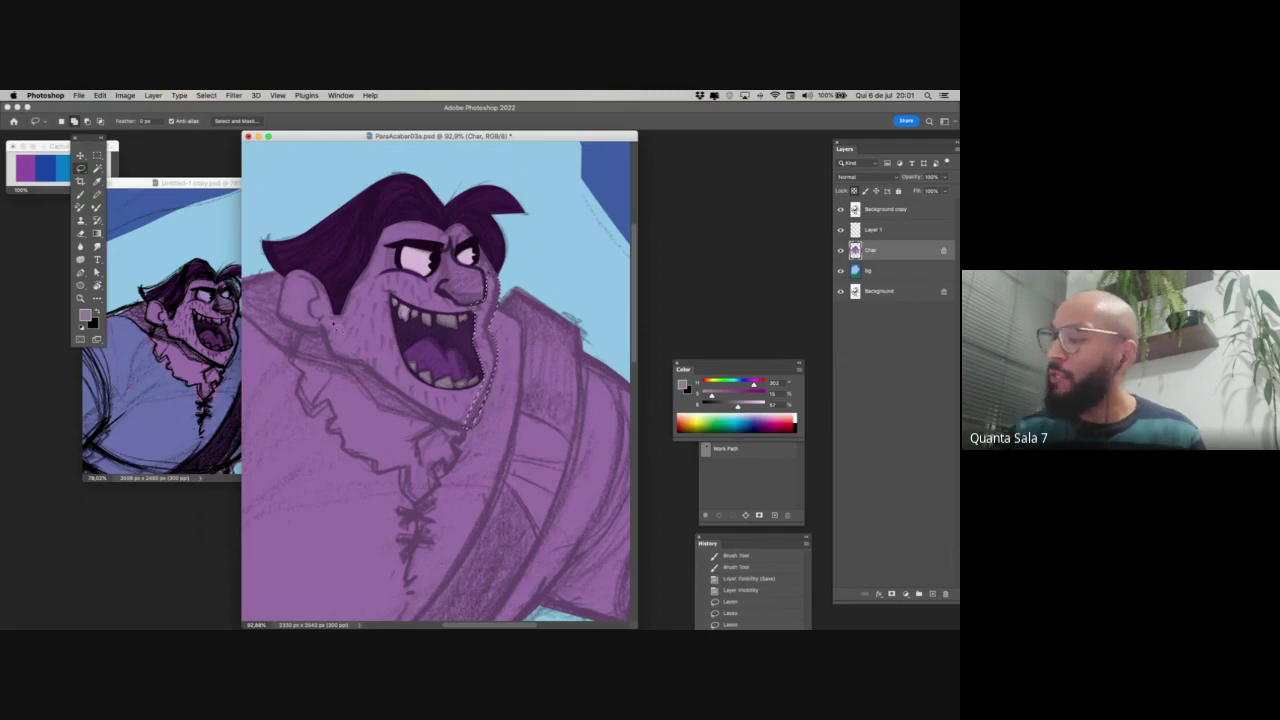
- Extend the lasso selection over the near cheek, upper lip and chin to cover the beard area around the mouth
{"action": "mouse_move", "coordinate": [338, 316]}
{"action": "left_mouse_down"}
{"action": "mouse_move", "coordinate": [325, 336]}
{"action": "mouse_move", "coordinate": [352, 366]}
{"action": "mouse_move", "coordinate": [338, 316]}
{"action": "mouse_move", "coordinate": [372, 298]}
{"action": "mouse_move", "coordinate": [343, 314]}
{"action": "mouse_move", "coordinate": [364, 284]}
{"action": "mouse_move", "coordinate": [420, 287]}
{"action": "mouse_move", "coordinate": [352, 302]}
{"action": "mouse_move", "coordinate": [418, 288]}
{"action": "mouse_move", "coordinate": [384, 284]}
{"action": "mouse_move", "coordinate": [436, 290]}
{"action": "mouse_move", "coordinate": [394, 276]}
{"action": "left_mouse_up"}
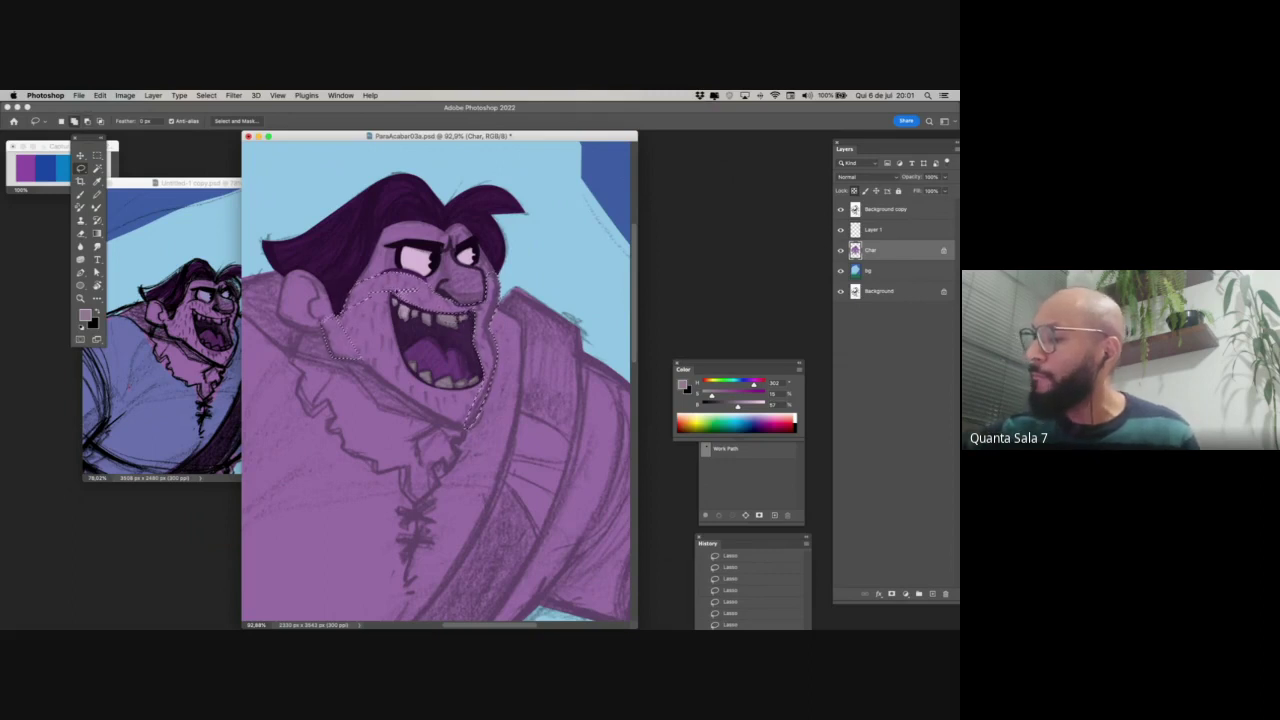
{"action": "key", "text": "super+z"}
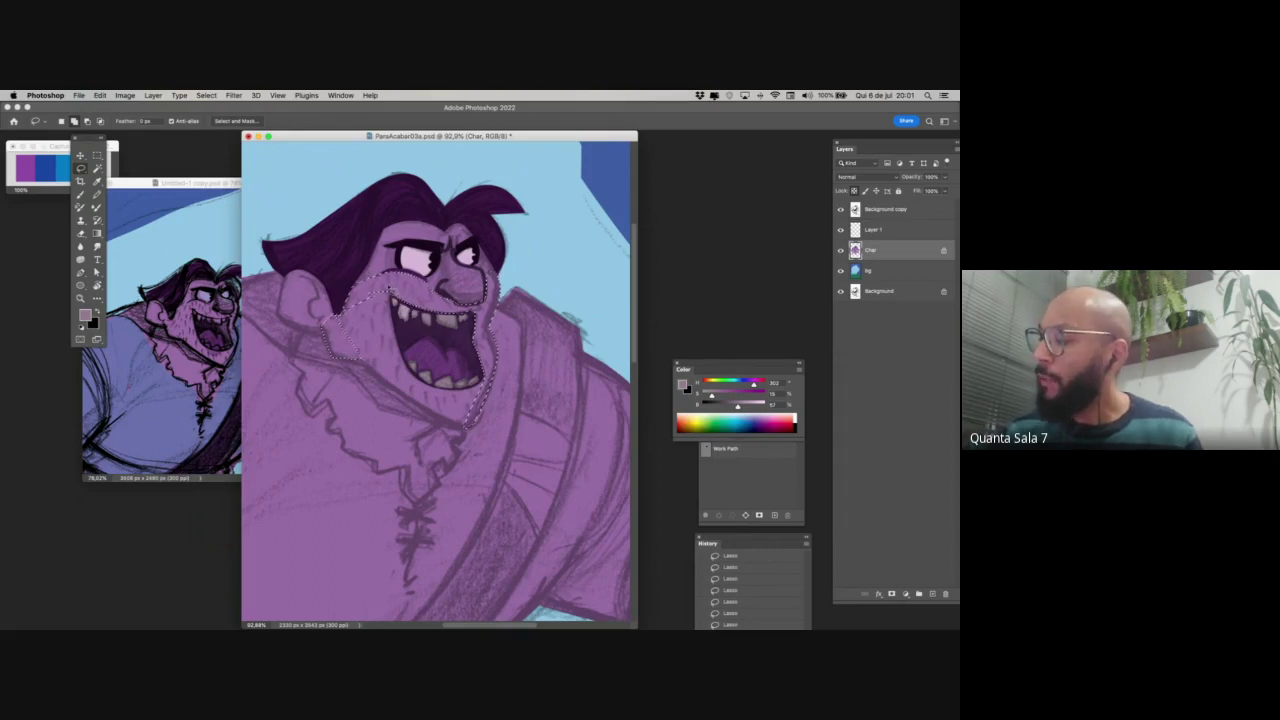
{"action": "mouse_move", "coordinate": [410, 371]}
{"action": "left_mouse_down"}
{"action": "mouse_move", "coordinate": [388, 381]}
{"action": "mouse_move", "coordinate": [339, 335]}
{"action": "mouse_move", "coordinate": [373, 300]}
{"action": "mouse_move", "coordinate": [335, 242]}
{"action": "left_mouse_up"}
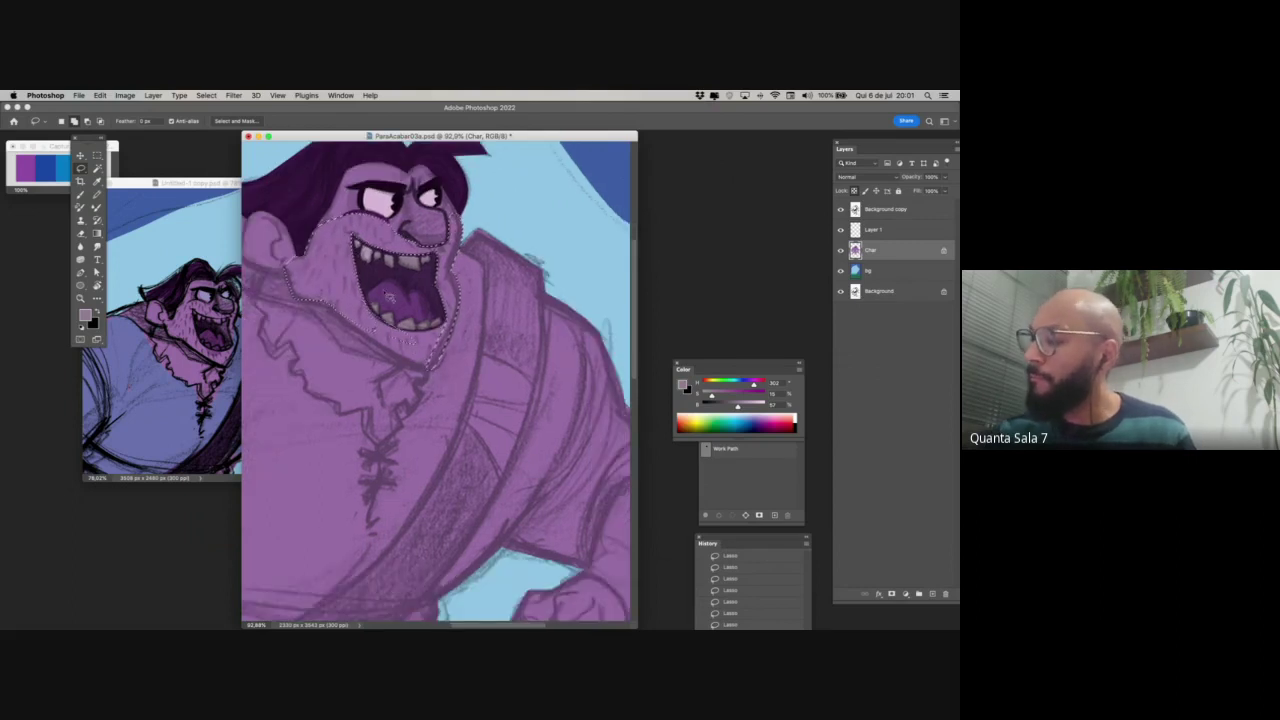
{"action": "mouse_move", "coordinate": [380, 333]}
{"action": "left_mouse_down"}
{"action": "mouse_move", "coordinate": [453, 324]}
{"action": "mouse_move", "coordinate": [432, 347]}
{"action": "left_mouse_up"}
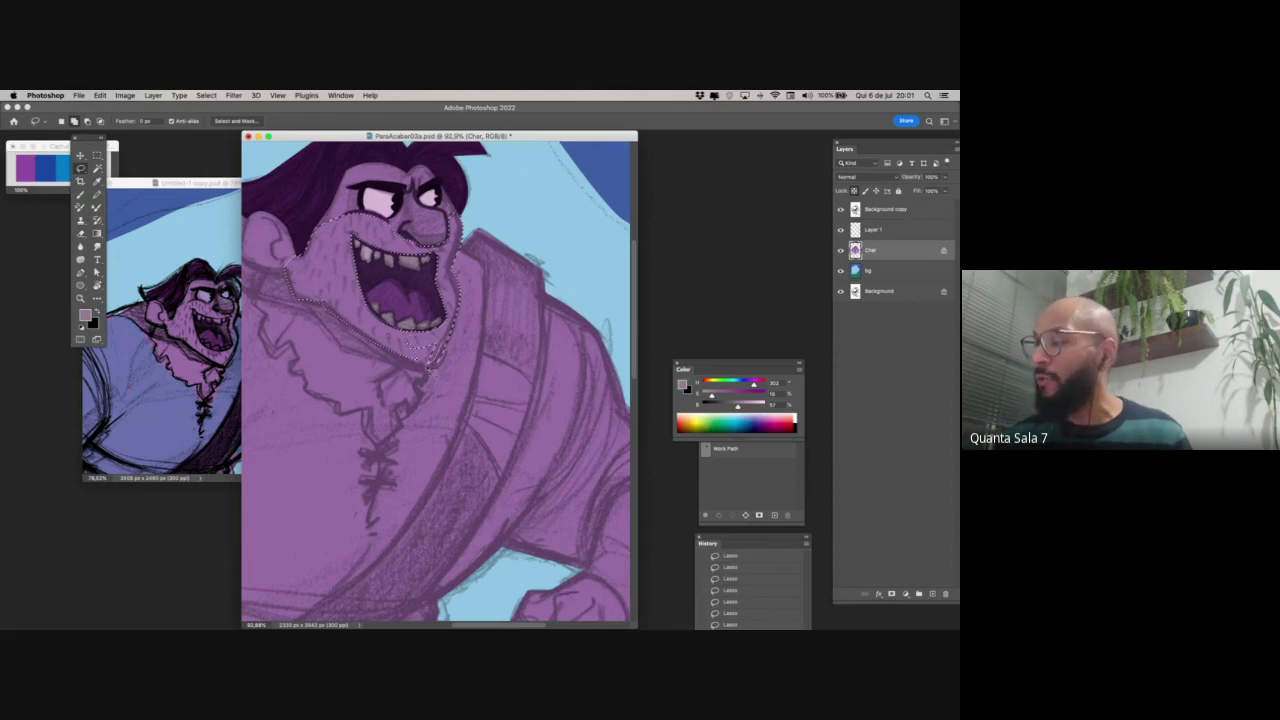
- Tint the beard selection with a gradient in the palette's blue, fill it with the sampled bluish purple mix, and deselect
{"action": "scroll", "coordinate": [434, 371], "scroll_direction": "left", "scroll_amount": 3}
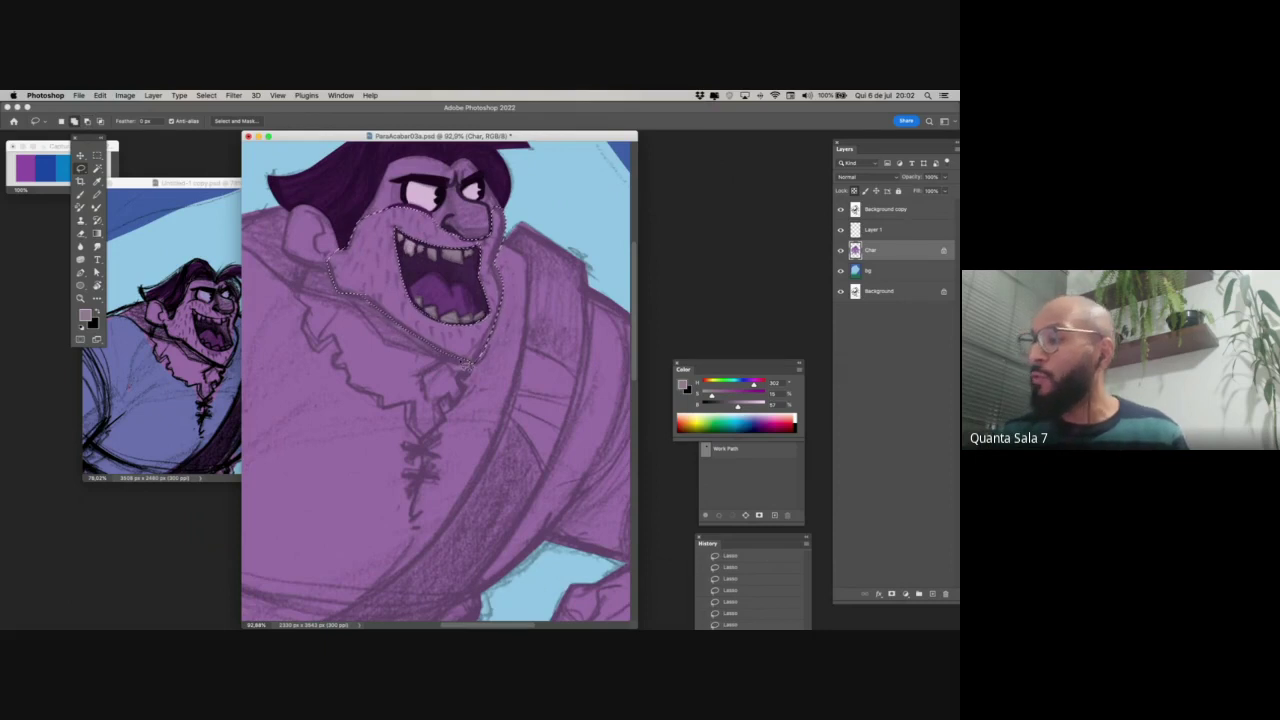
{"action": "scroll", "coordinate": [436, 383], "scroll_direction": "up", "scroll_amount": 5}
{"action": "key", "text": "g"}
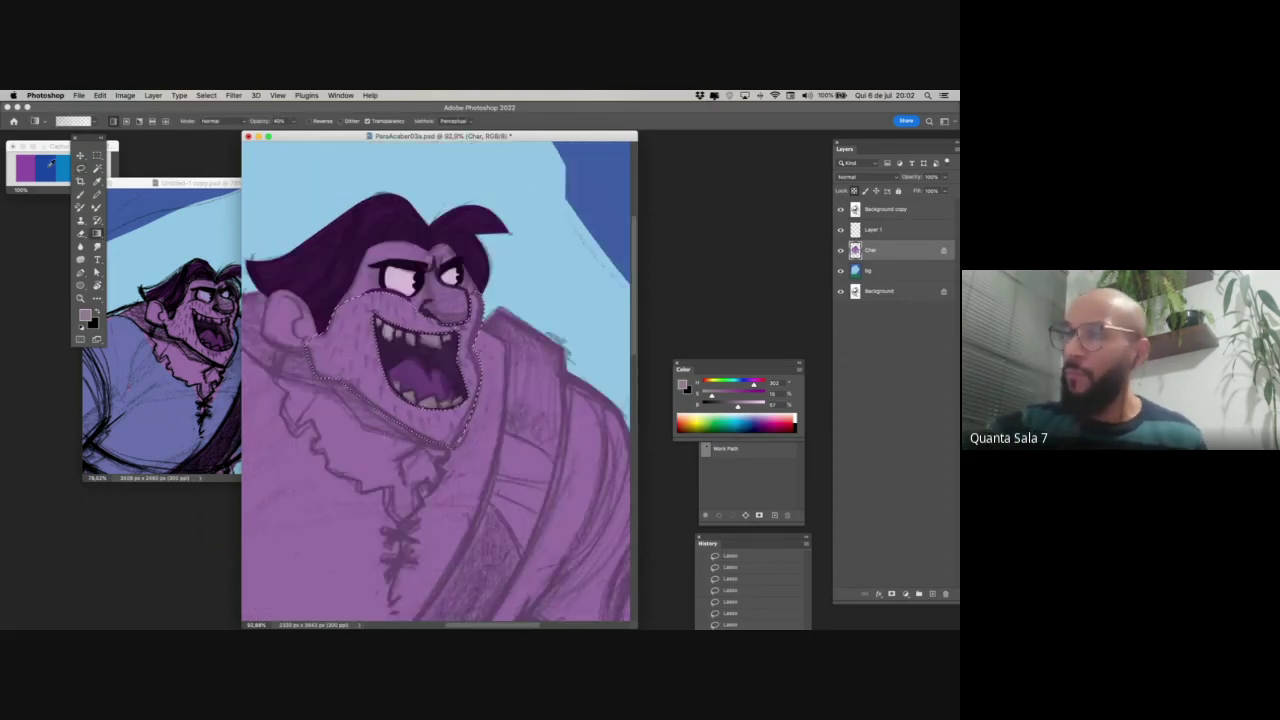
{"action": "left_click", "coordinate": [114, 194], "text": "alt"}
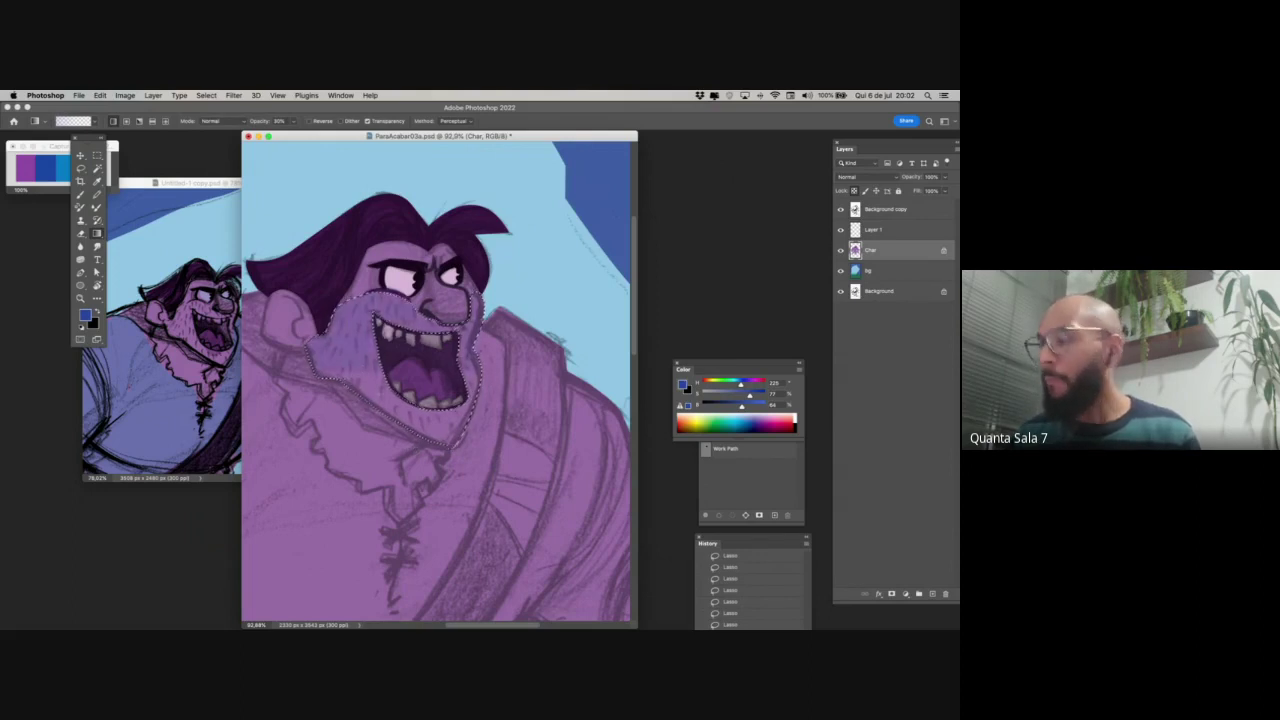
{"action": "key", "text": "b"}
{"action": "left_click", "coordinate": [360, 360], "text": "alt"}
{"action": "key", "text": "alt+BackSpace"}
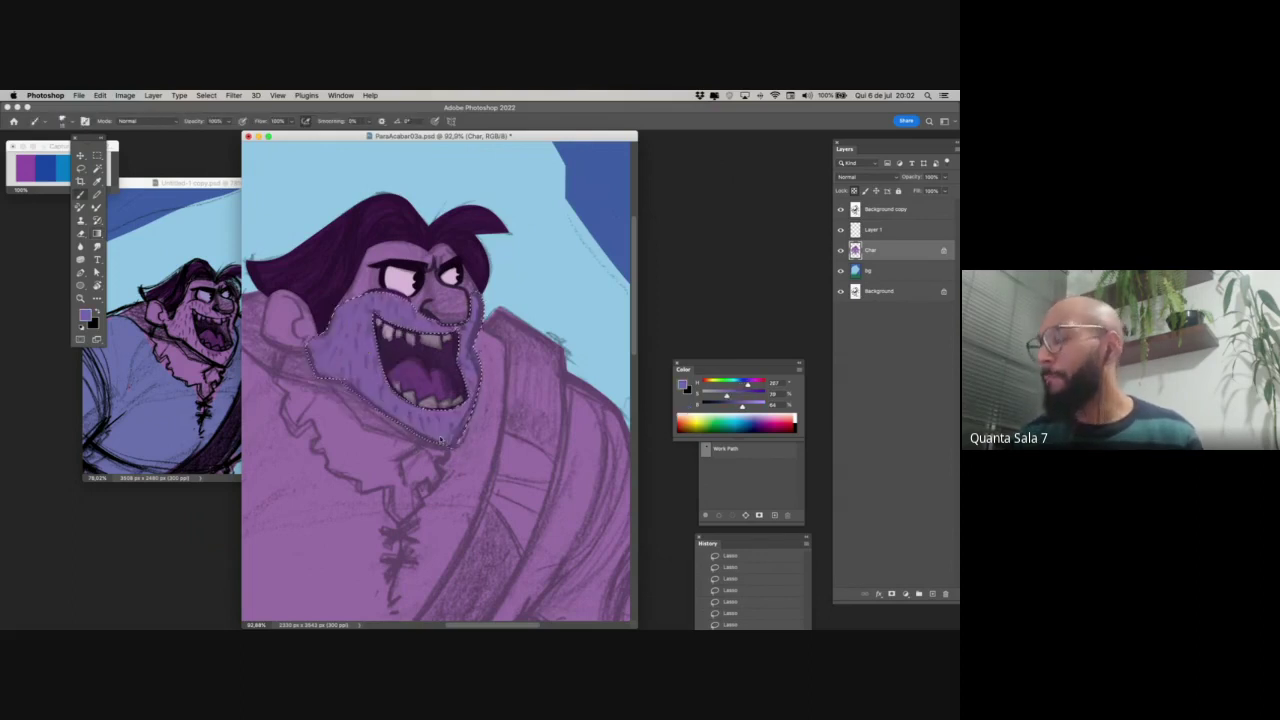
{"action": "key", "text": "super+d"}
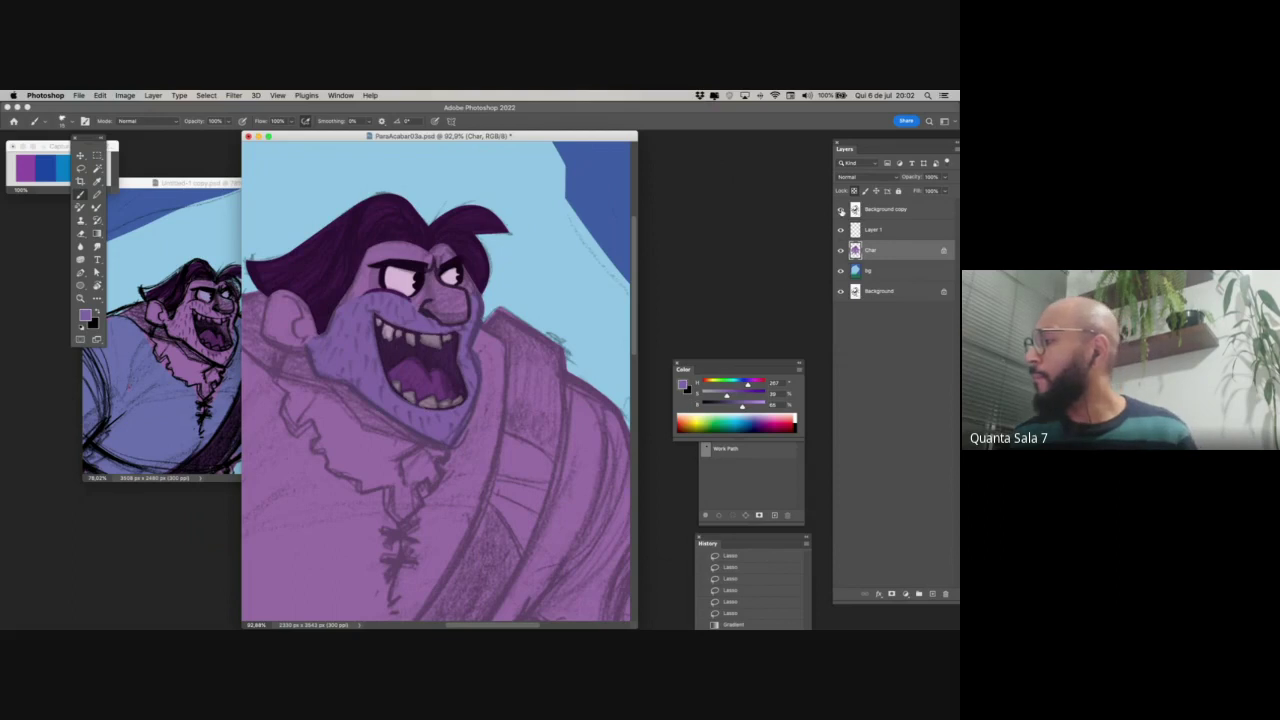
- Hide the Background copy line layer and select the flat beard area on the Char layer with the Magic Wand
{"action": "left_click", "coordinate": [841, 210]}
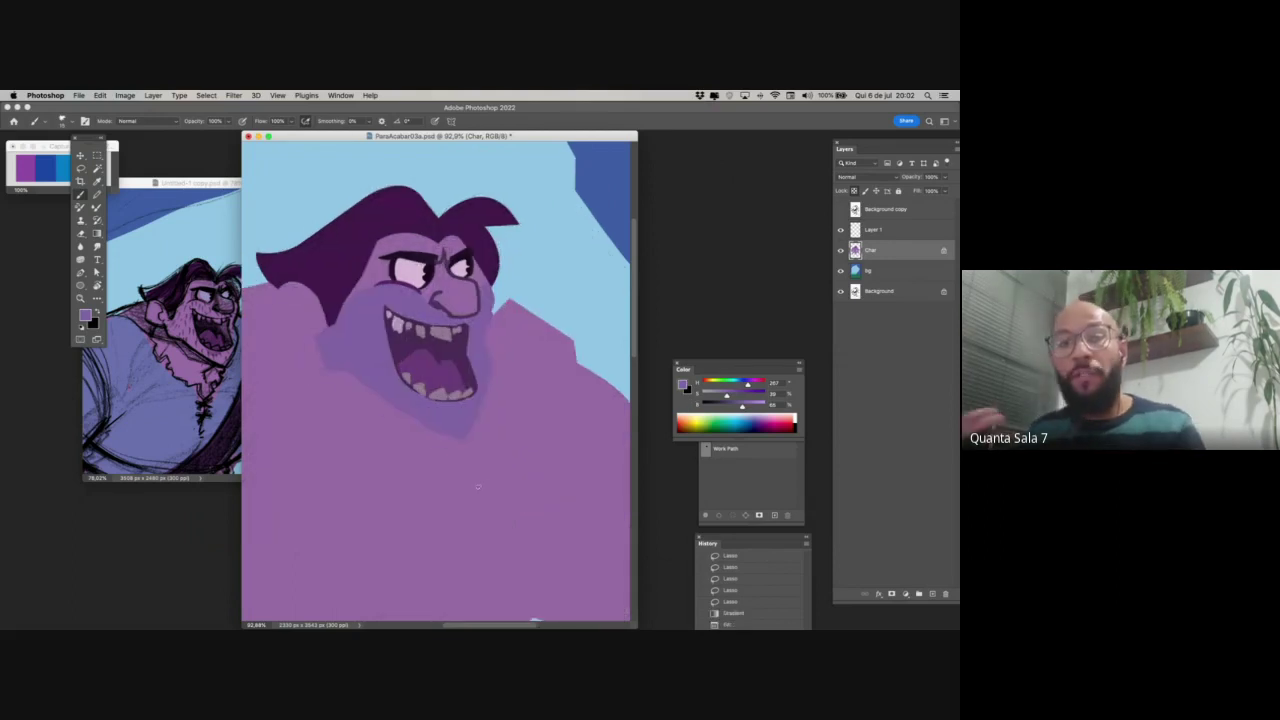
{"action": "left_click", "coordinate": [841, 210]}
{"action": "key", "text": "g"}
{"action": "key", "text": "super+z"}
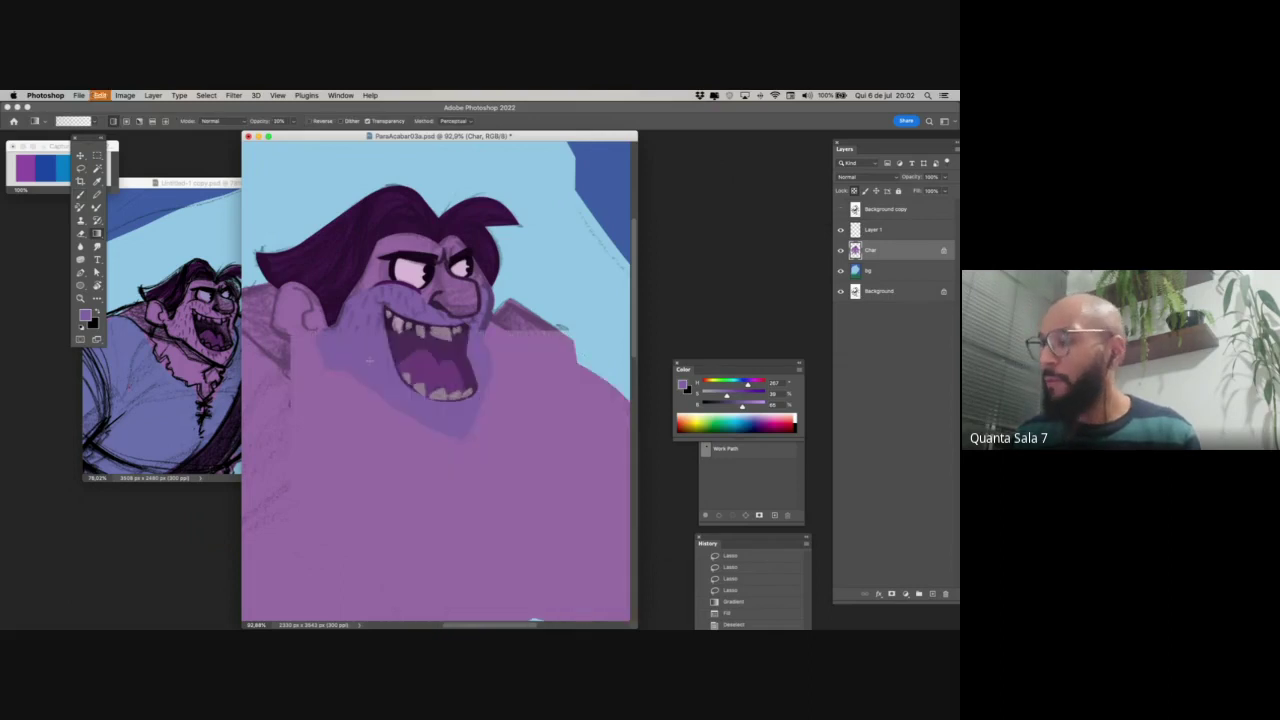
{"action": "key", "text": "w"}
{"action": "left_click", "coordinate": [463, 425]}
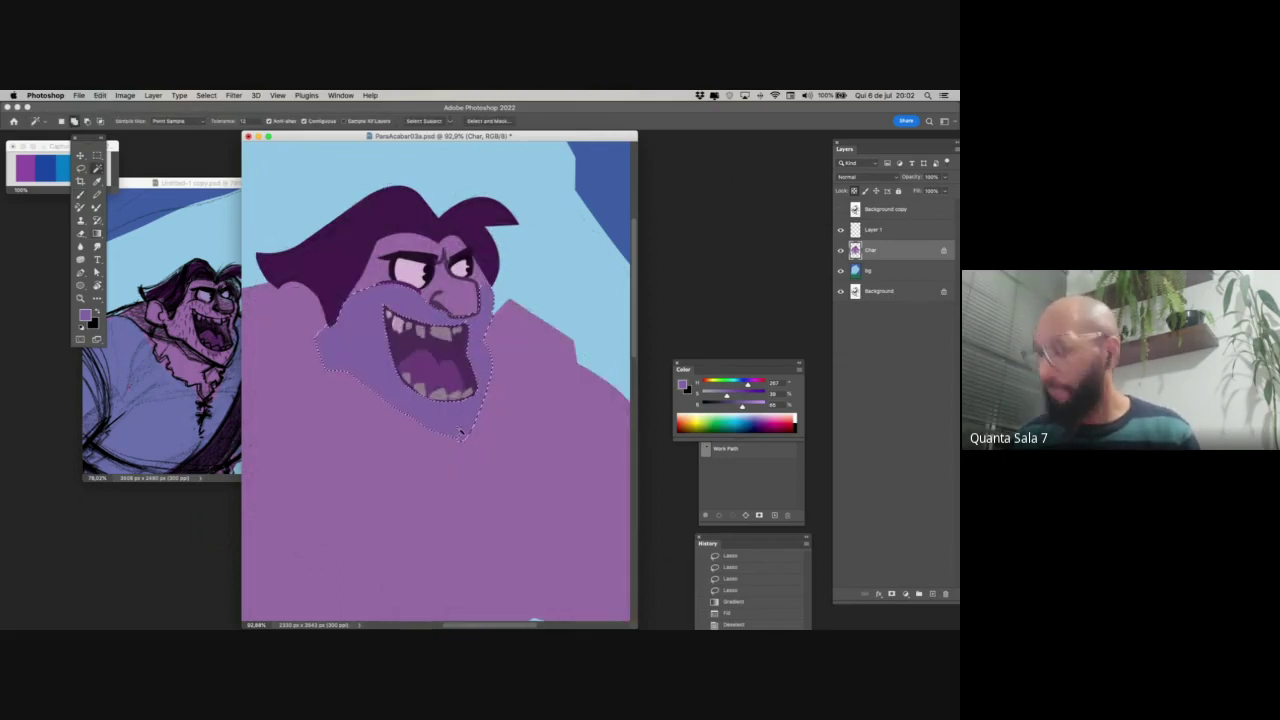
- Push the beard further toward the palette's blue with a gradient, fill it with the sampled mix, and show the Background copy layer
{"action": "key", "text": "g"}
{"action": "key", "text": "2"}
{"action": "key", "text": "3"}
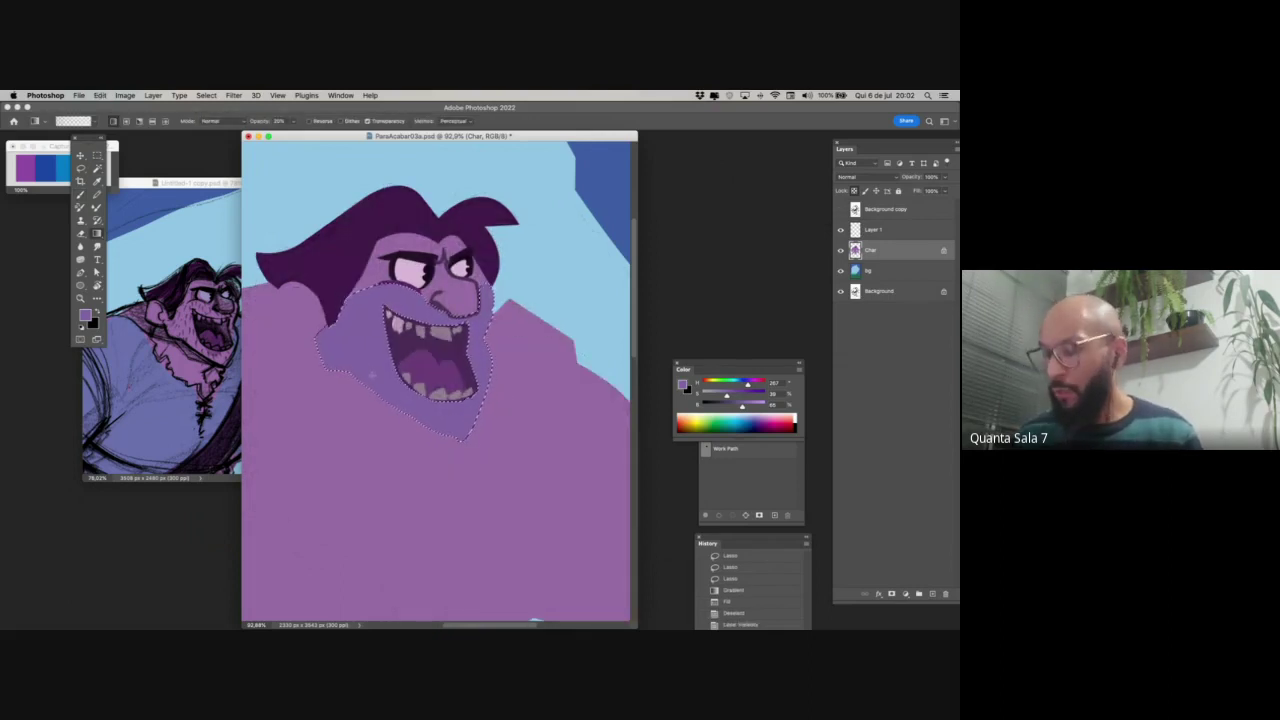
{"action": "left_click", "coordinate": [52, 166], "text": "alt"}
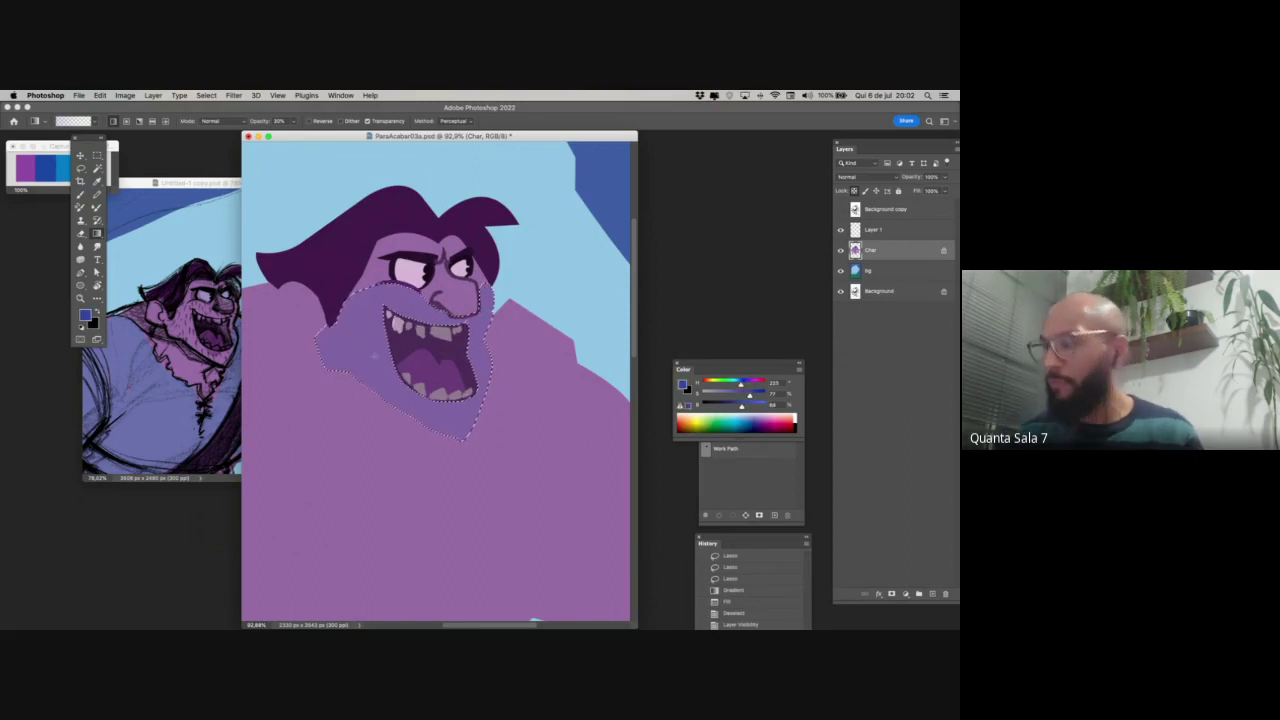
{"action": "left_click_drag", "start_coordinate": [408, 290], "coordinate": [412, 460]}
{"action": "left_click", "coordinate": [381, 343], "text": "alt"}
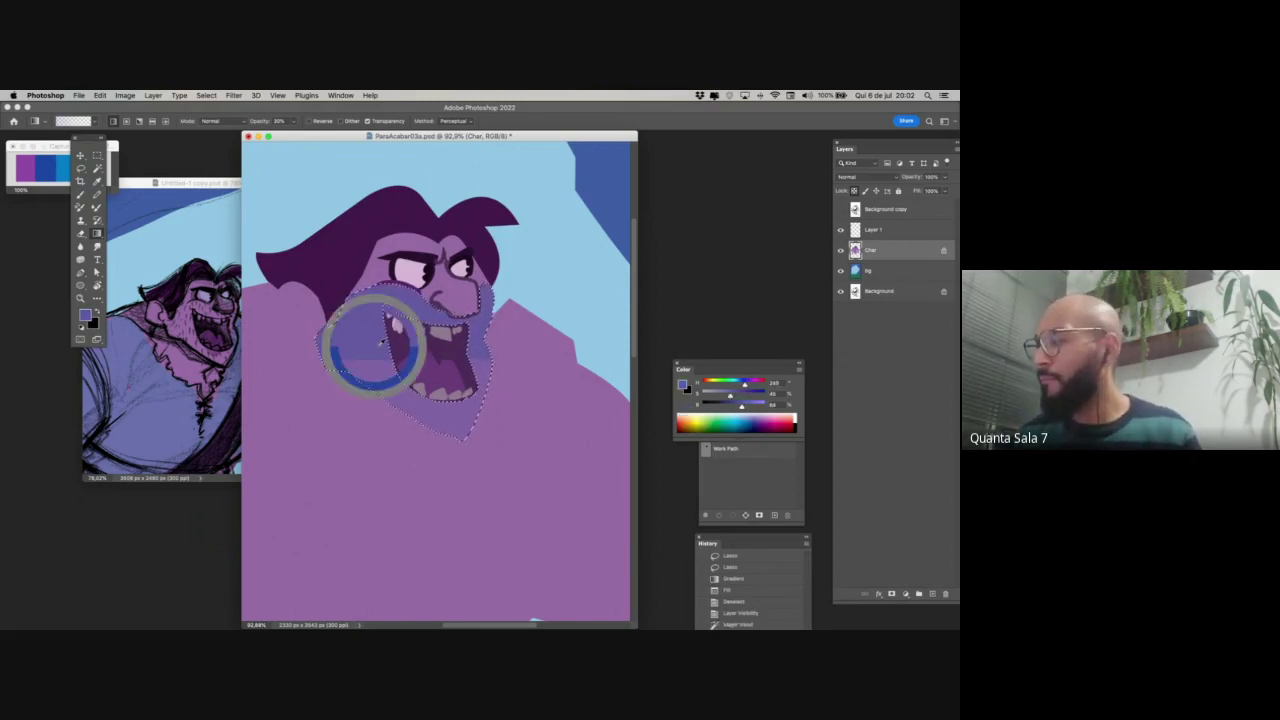
{"action": "left_click_drag", "start_coordinate": [381, 343], "coordinate": [415, 454]}
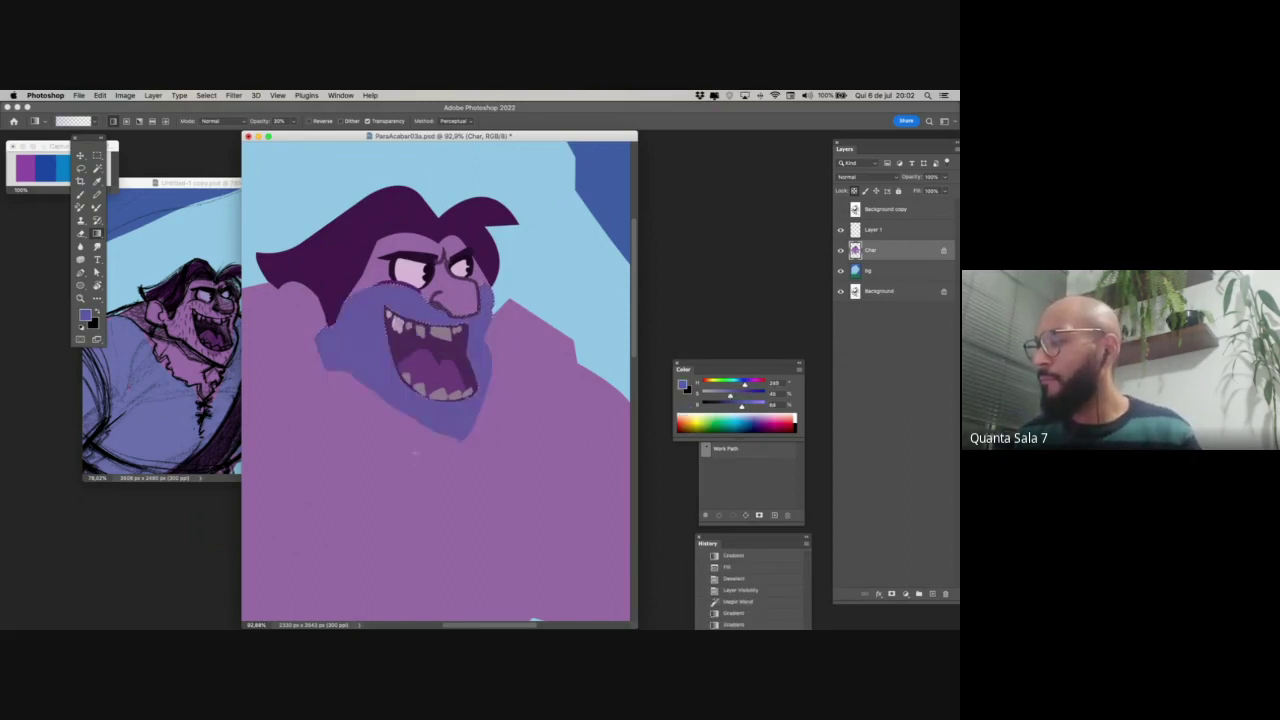
{"action": "left_click", "coordinate": [841, 210]}
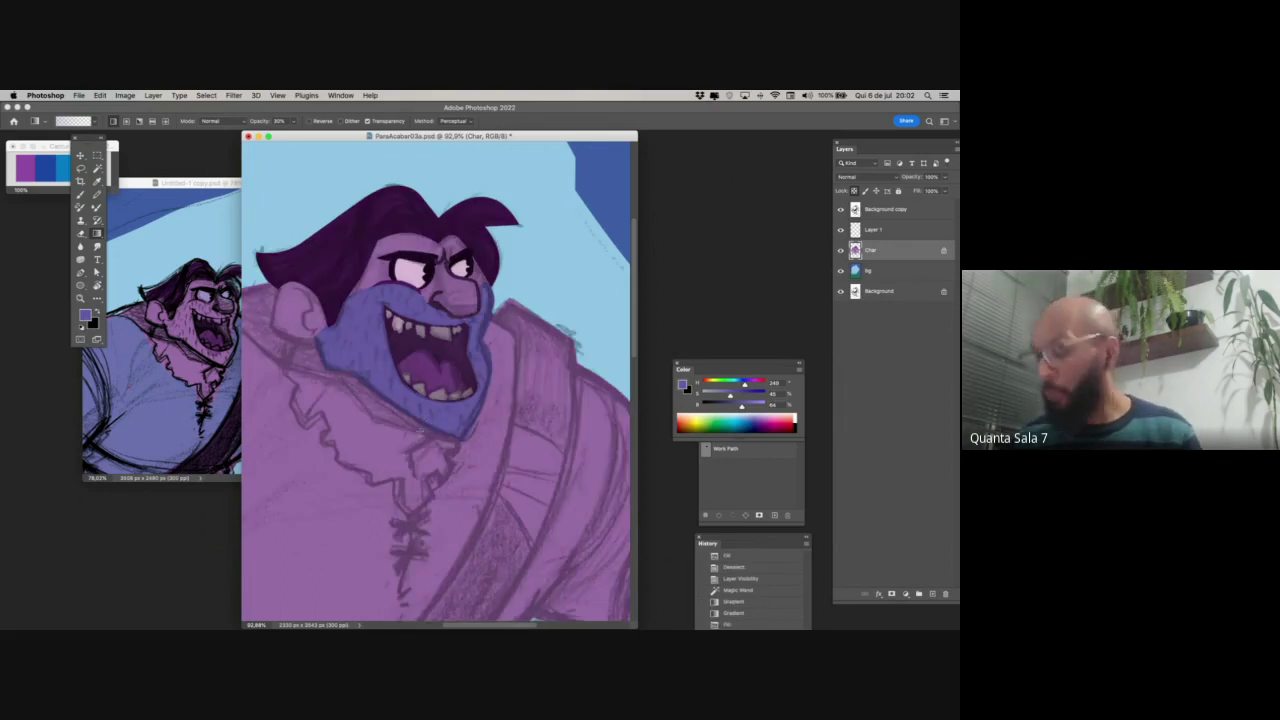
- Sample the beard color, darken it to a deep blue-violet and brush short stubble strokes on the near cheek on Layer 1
{"action": "key", "text": "b"}
{"action": "left_click", "coordinate": [874, 232]}
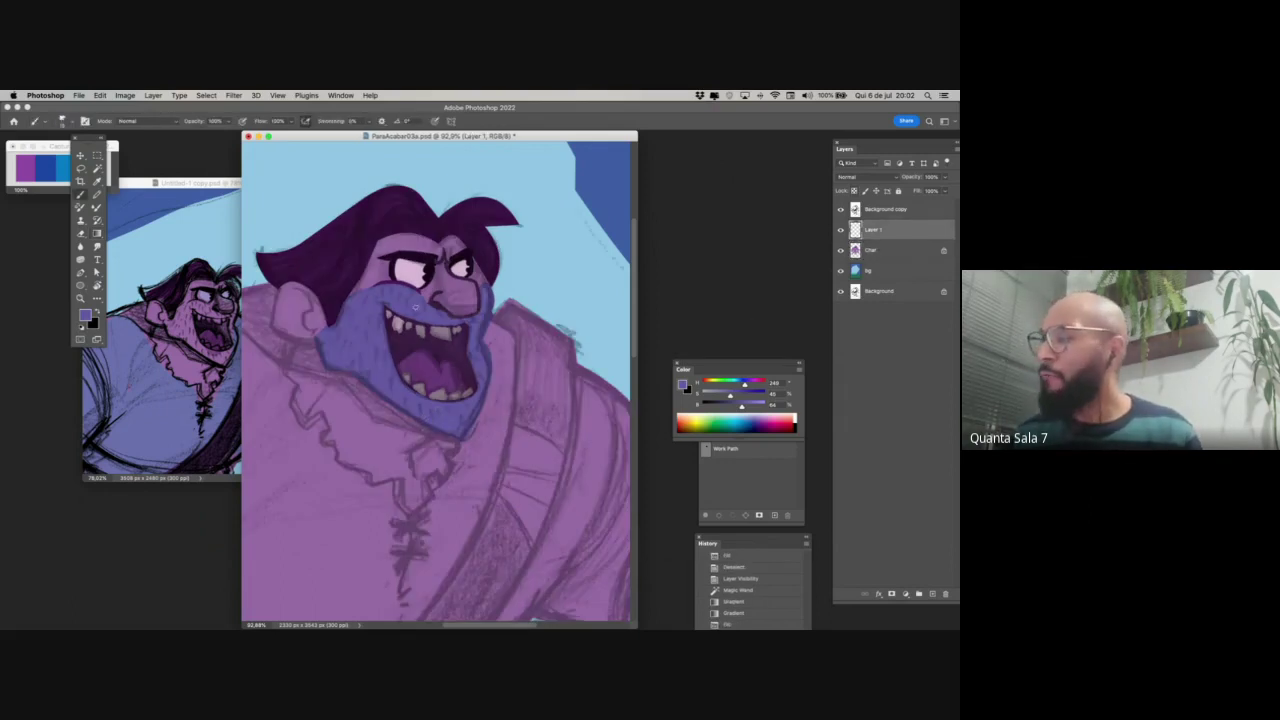
{"action": "left_click", "coordinate": [407, 299], "text": "alt"}
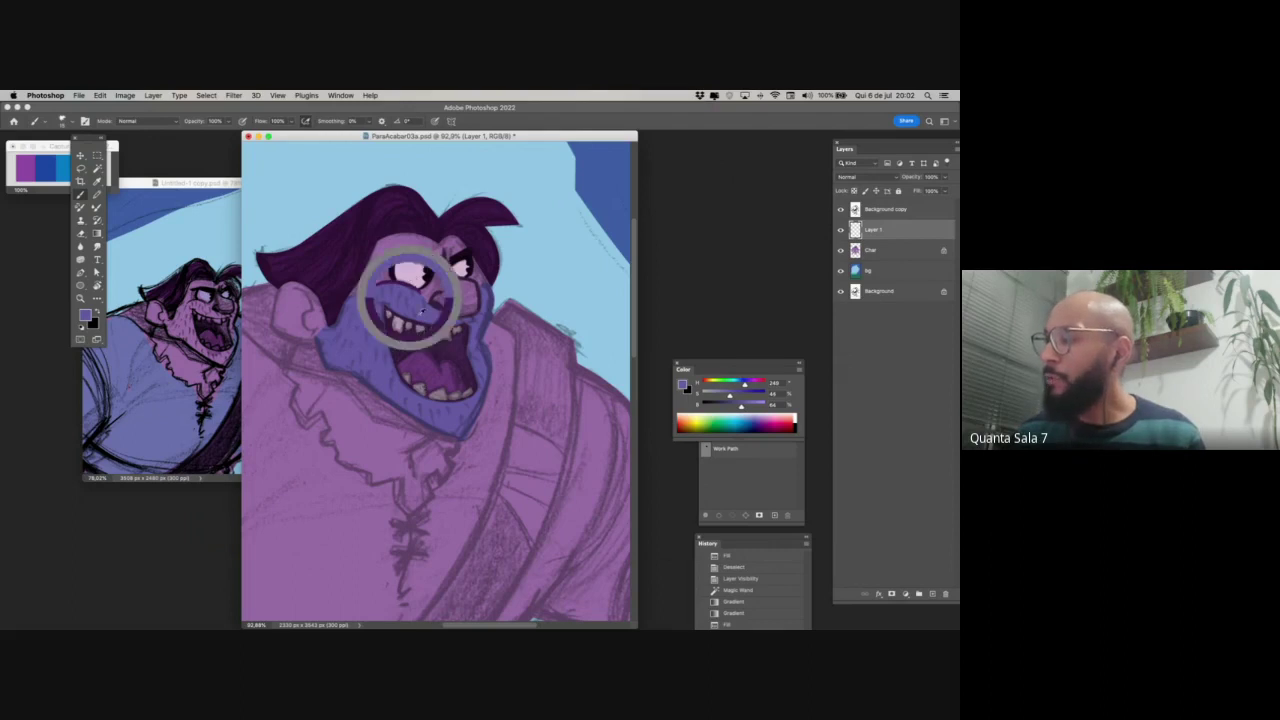
{"action": "left_click_drag", "start_coordinate": [742, 406], "coordinate": [730, 407]}
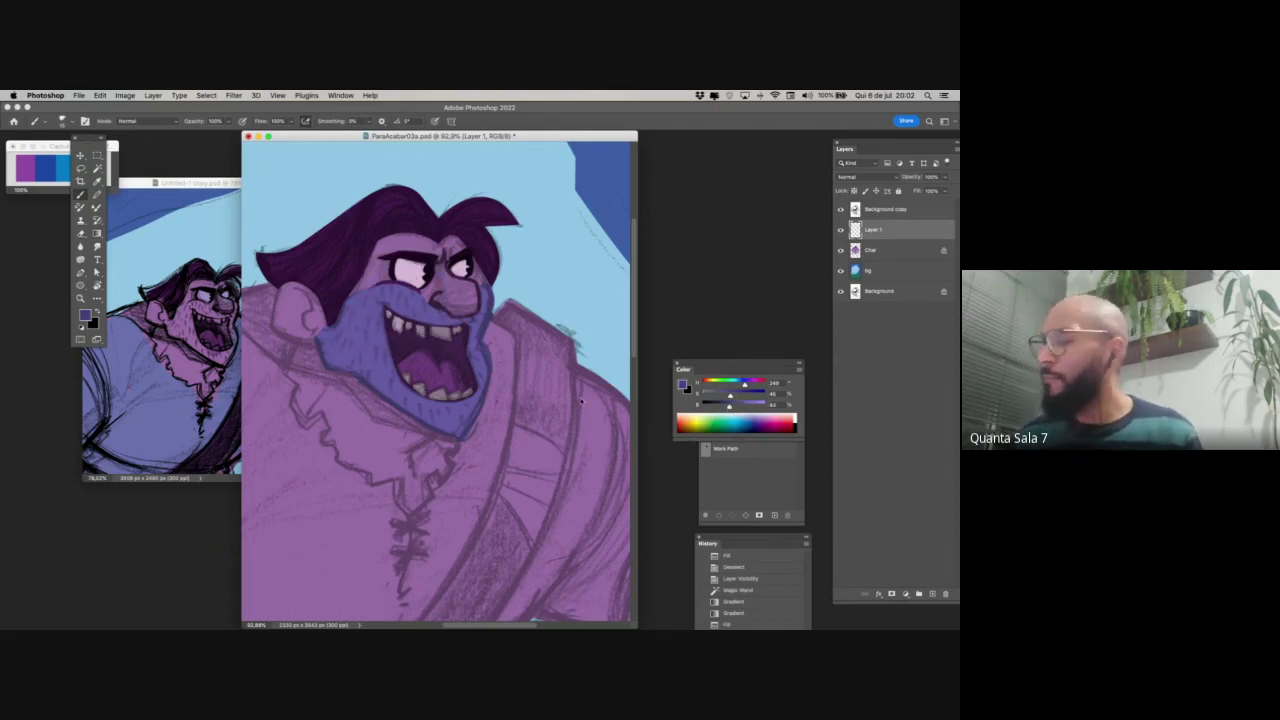
{"action": "key", "text": "super+d"}
{"action": "mouse_move", "coordinate": [356, 314]}
{"action": "left_mouse_down"}
{"action": "mouse_move", "coordinate": [353, 332]}
{"action": "mouse_move", "coordinate": [379, 341]}
{"action": "left_mouse_up"}
{"action": "mouse_move", "coordinate": [376, 335]}
{"action": "left_mouse_down"}
{"action": "mouse_move", "coordinate": [366, 360]}
{"action": "mouse_move", "coordinate": [384, 370]}
{"action": "mouse_move", "coordinate": [337, 346]}
{"action": "mouse_move", "coordinate": [360, 373]}
{"action": "left_mouse_up"}
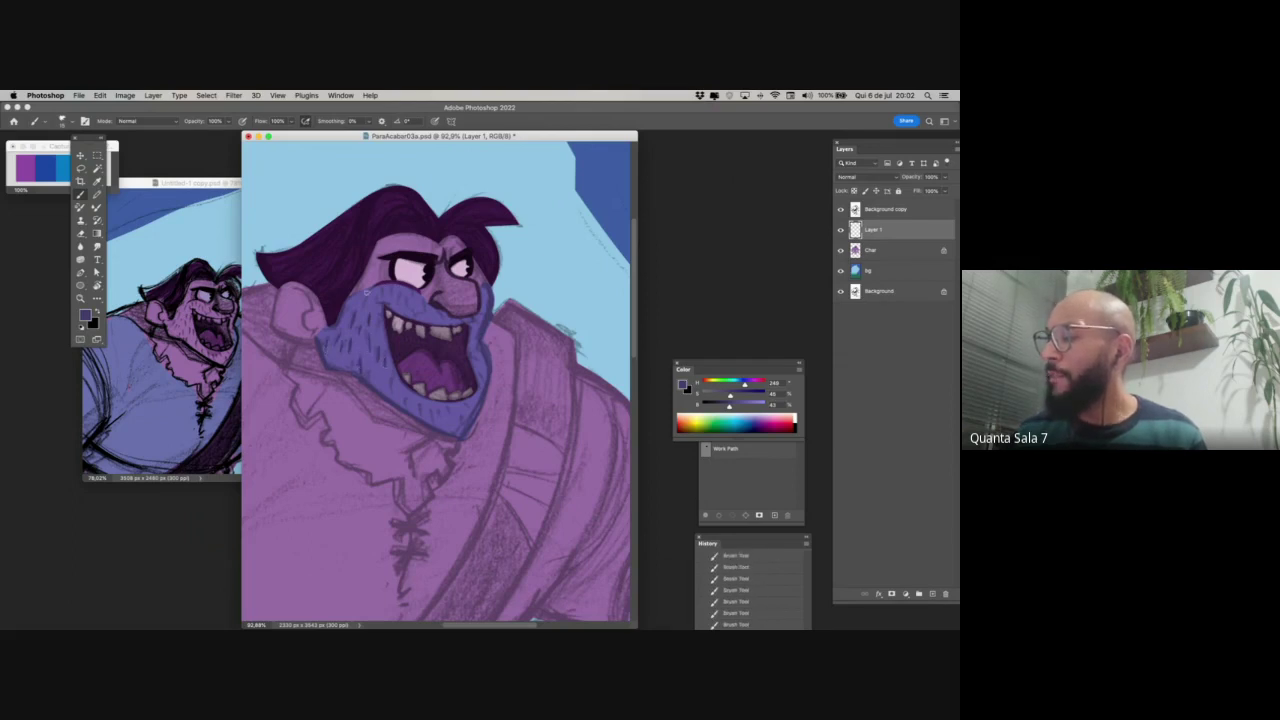
- Brush more dark stubble strokes over the moustache, far cheek and chin, checking them with the Background copy layer temporarily hidden
{"action": "mouse_move", "coordinate": [366, 290]}
{"action": "left_mouse_down"}
{"action": "mouse_move", "coordinate": [368, 304]}
{"action": "mouse_move", "coordinate": [396, 304]}
{"action": "left_mouse_up"}
{"action": "mouse_move", "coordinate": [404, 294]}
{"action": "left_mouse_down"}
{"action": "mouse_move", "coordinate": [411, 308]}
{"action": "mouse_move", "coordinate": [394, 300]}
{"action": "mouse_move", "coordinate": [420, 314]}
{"action": "left_mouse_up"}
{"action": "left_click_drag", "start_coordinate": [430, 310], "coordinate": [437, 320]}
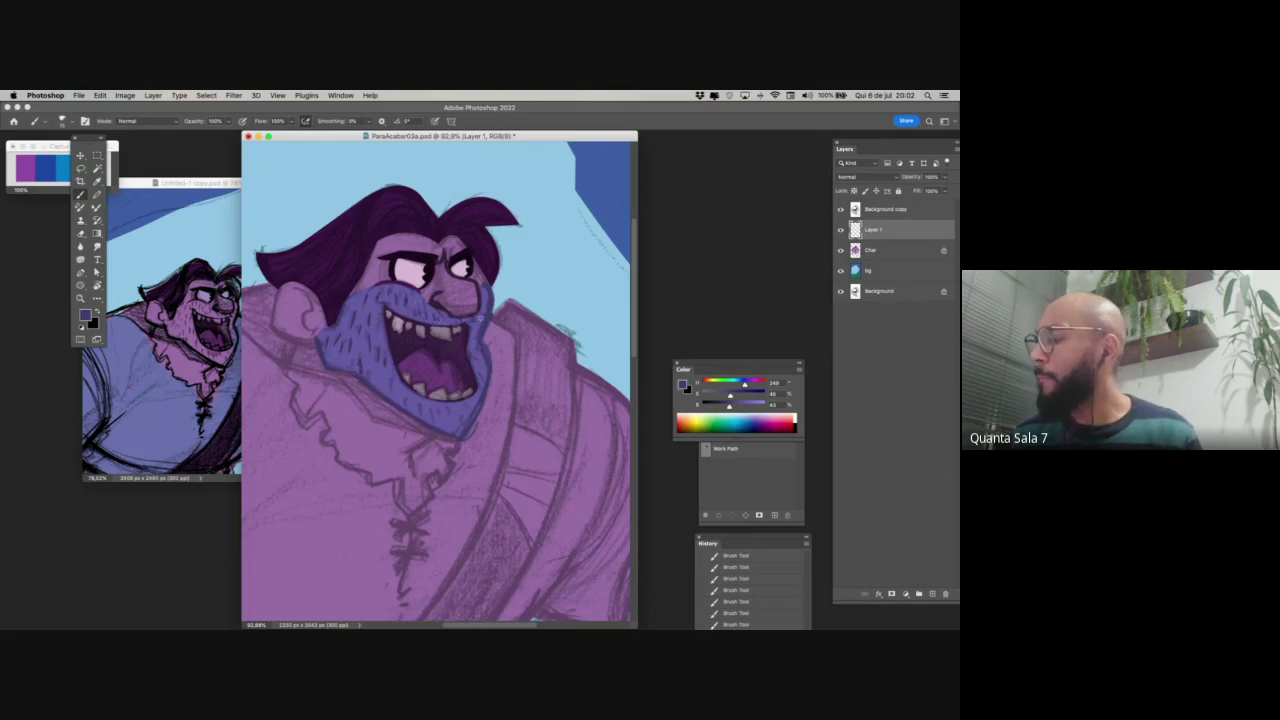
{"action": "mouse_move", "coordinate": [474, 343]}
{"action": "left_mouse_down"}
{"action": "mouse_move", "coordinate": [410, 436]}
{"action": "mouse_move", "coordinate": [385, 369]}
{"action": "mouse_move", "coordinate": [462, 418]}
{"action": "left_mouse_up"}
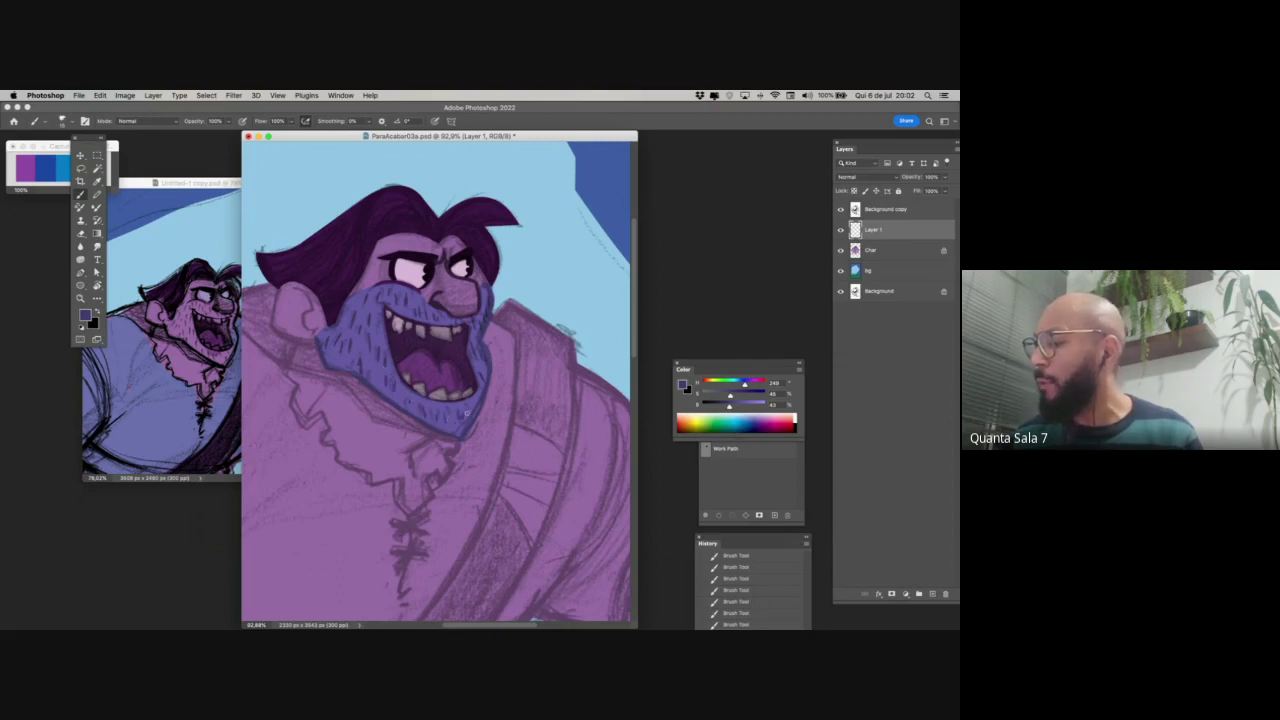
{"action": "left_click", "coordinate": [840, 209]}
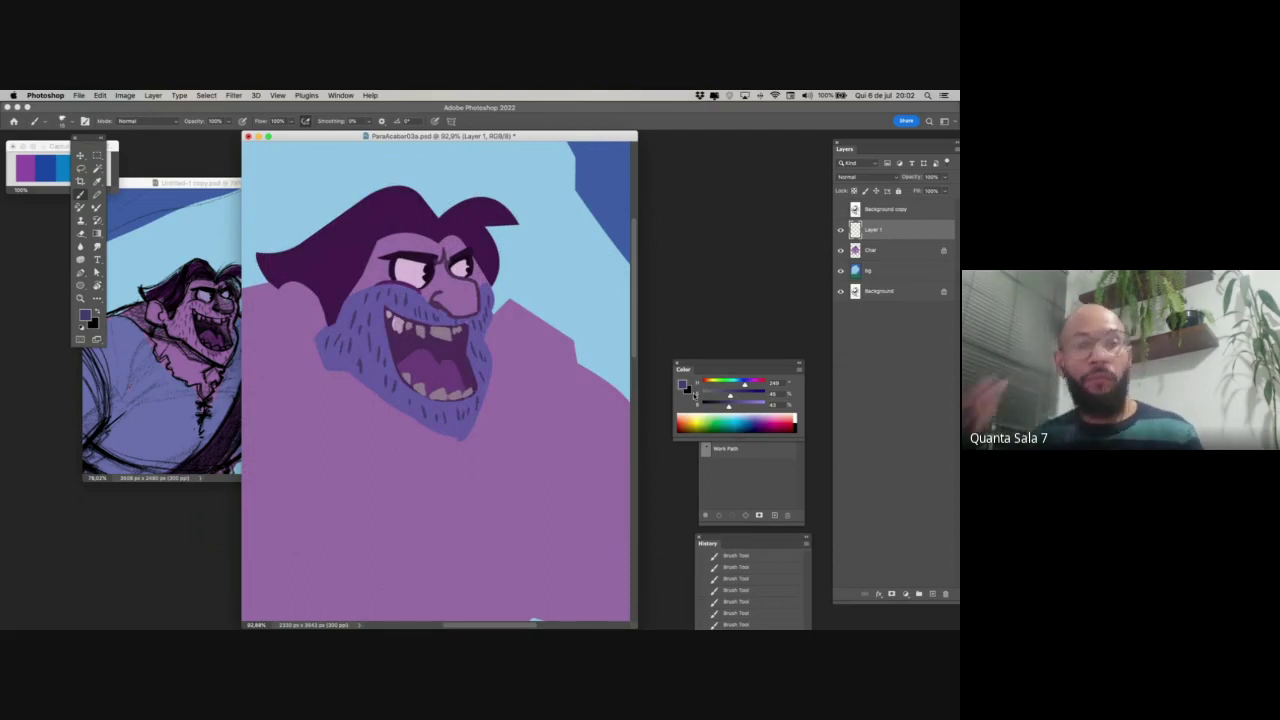
{"action": "left_click_drag", "start_coordinate": [377, 379], "coordinate": [381, 389]}
{"action": "left_click_drag", "start_coordinate": [468, 473], "coordinate": [440, 494]}
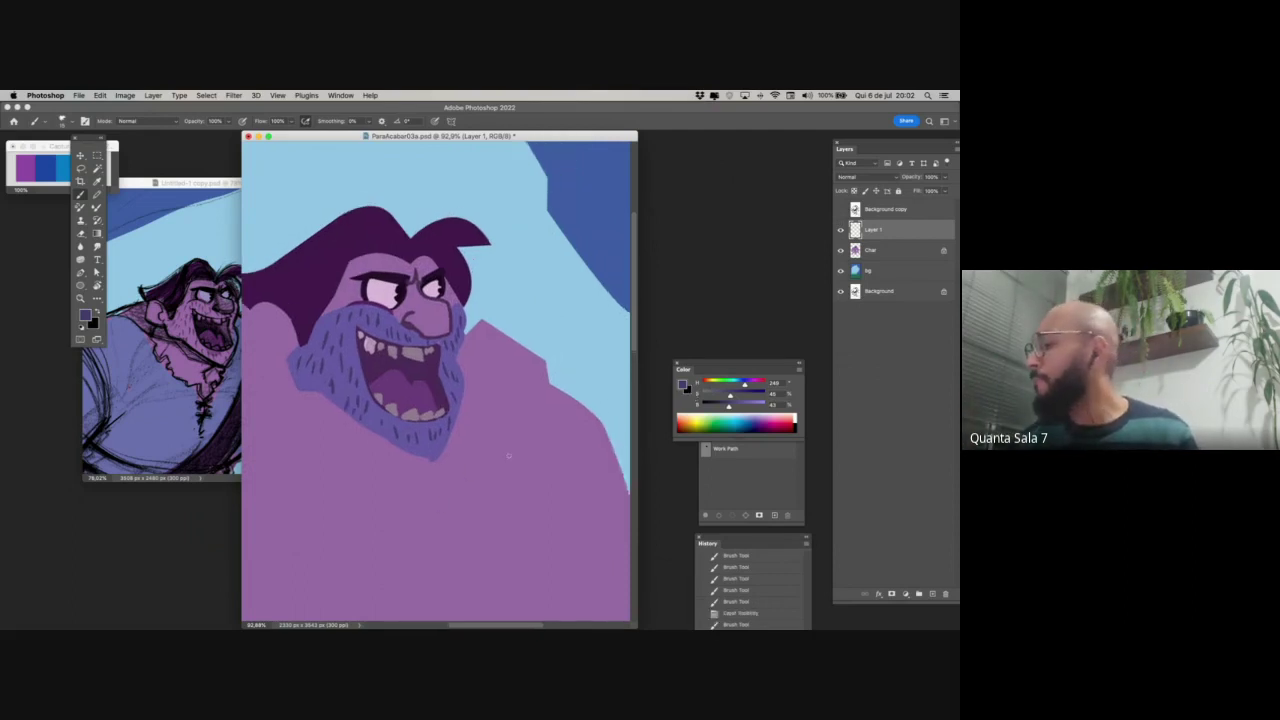
{"action": "left_click", "coordinate": [840, 209]}
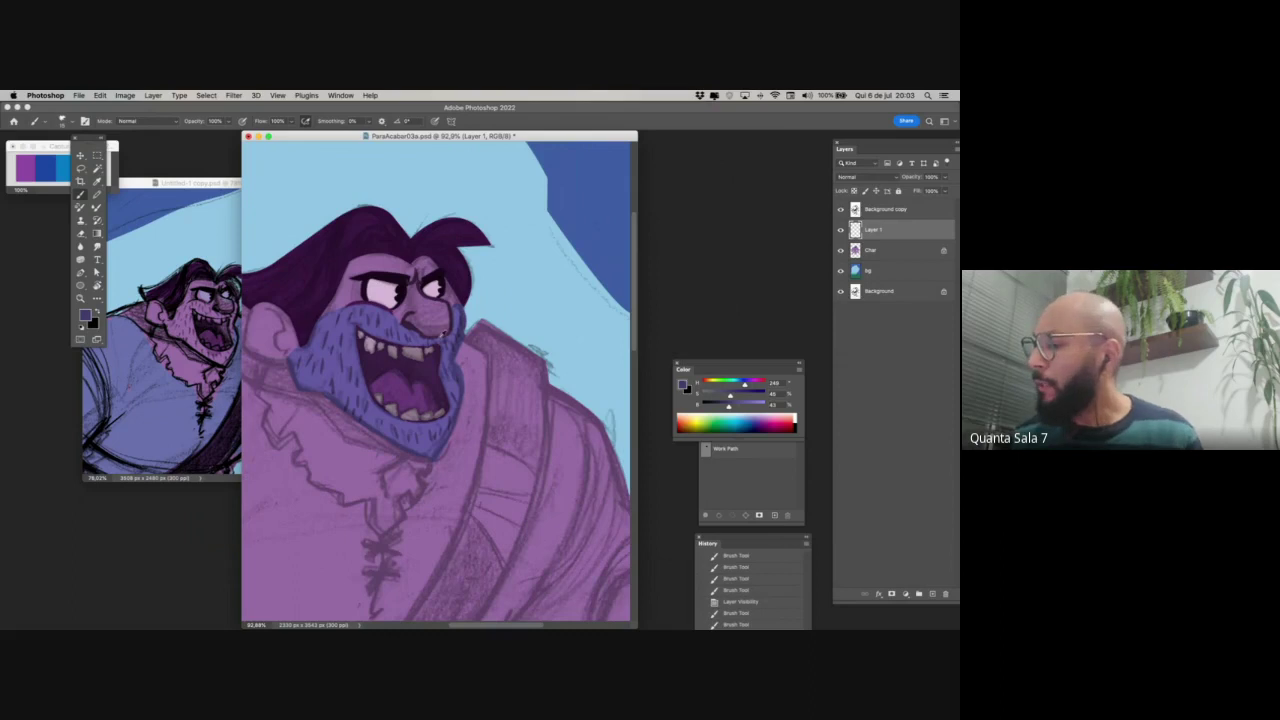
- Add a short sampled dark purple line at the far corner of the mouth, and erase its excess with Background copy hidden
{"action": "left_click", "coordinate": [442, 336], "text": "alt"}
{"action": "left_click_drag", "start_coordinate": [445, 339], "coordinate": [455, 341]}
{"action": "key", "text": "e"}
{"action": "left_click", "coordinate": [840, 209]}
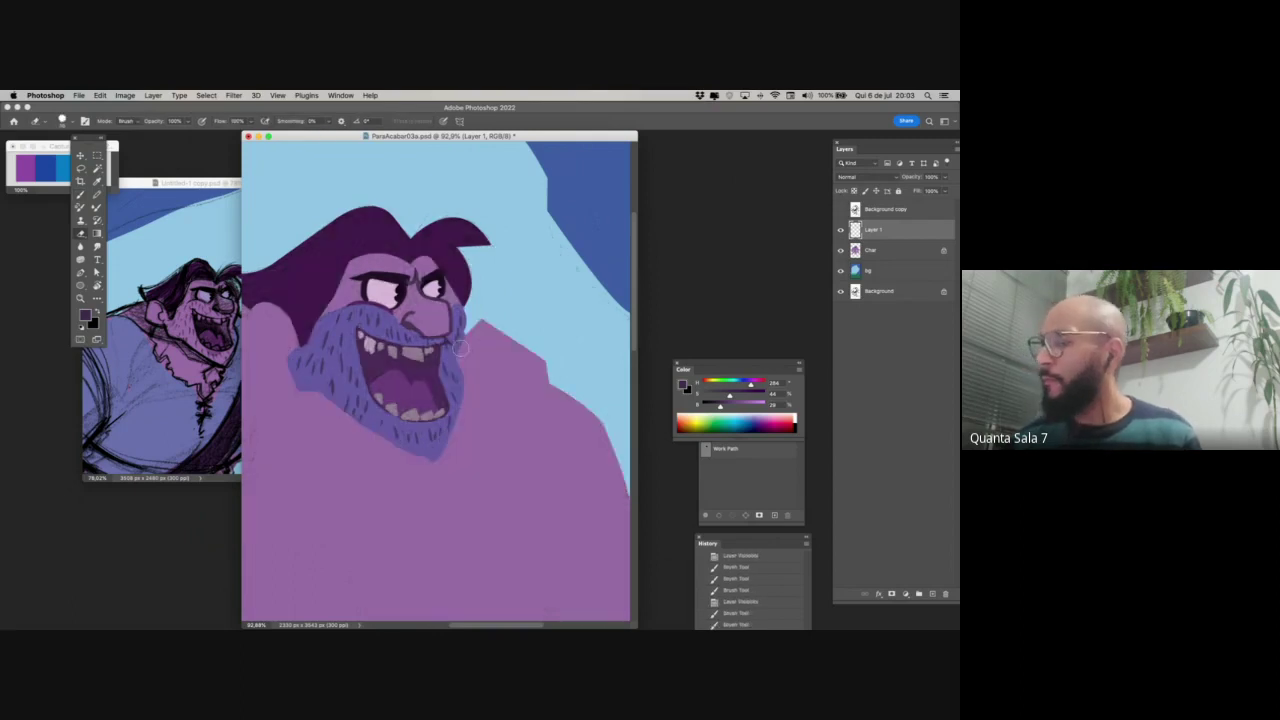
{"action": "right_click", "coordinate": [452, 344]}
{"action": "left_click", "coordinate": [452, 344]}
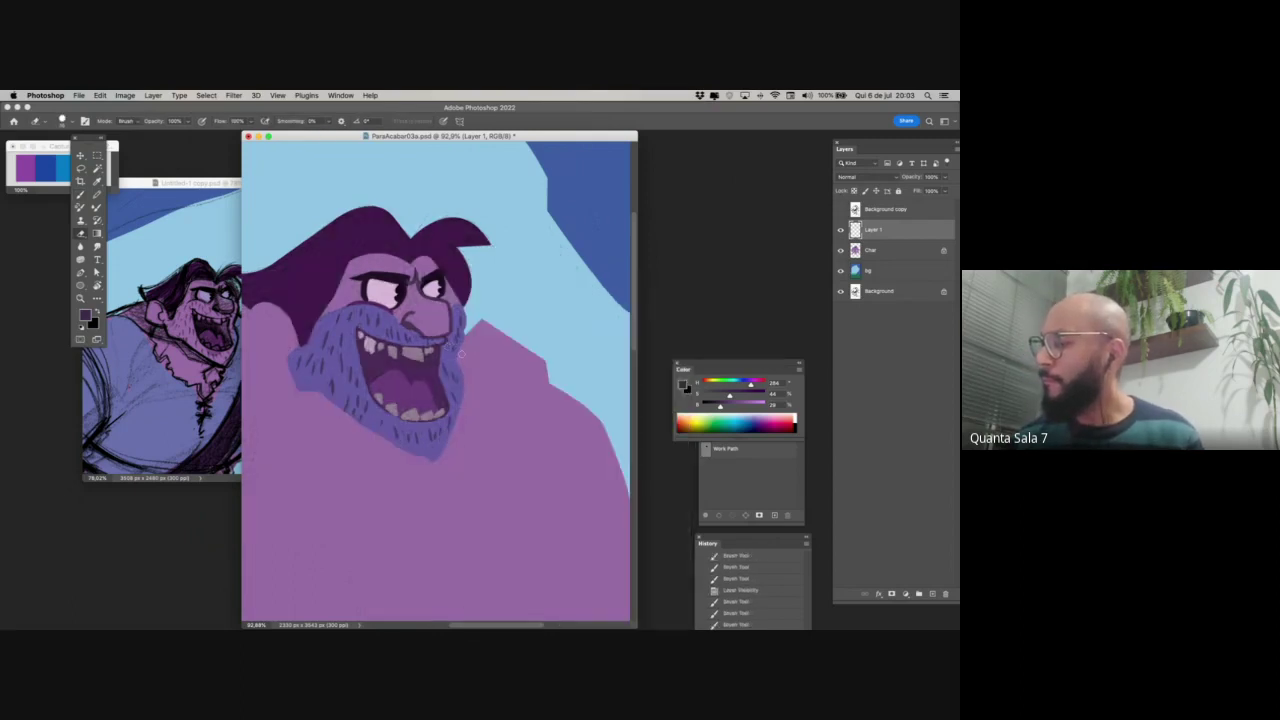
- Show the Background copy layer and draw the inner ear line in dark purple on Layer 1, undoing the first trial stroke
{"action": "key", "text": "z"}
{"action": "mouse_move", "coordinate": [460, 486]}
{"action": "left_mouse_down"}
{"action": "mouse_move", "coordinate": [436, 490]}
{"action": "mouse_move", "coordinate": [496, 383]}
{"action": "mouse_move", "coordinate": [466, 463]}
{"action": "left_mouse_up"}
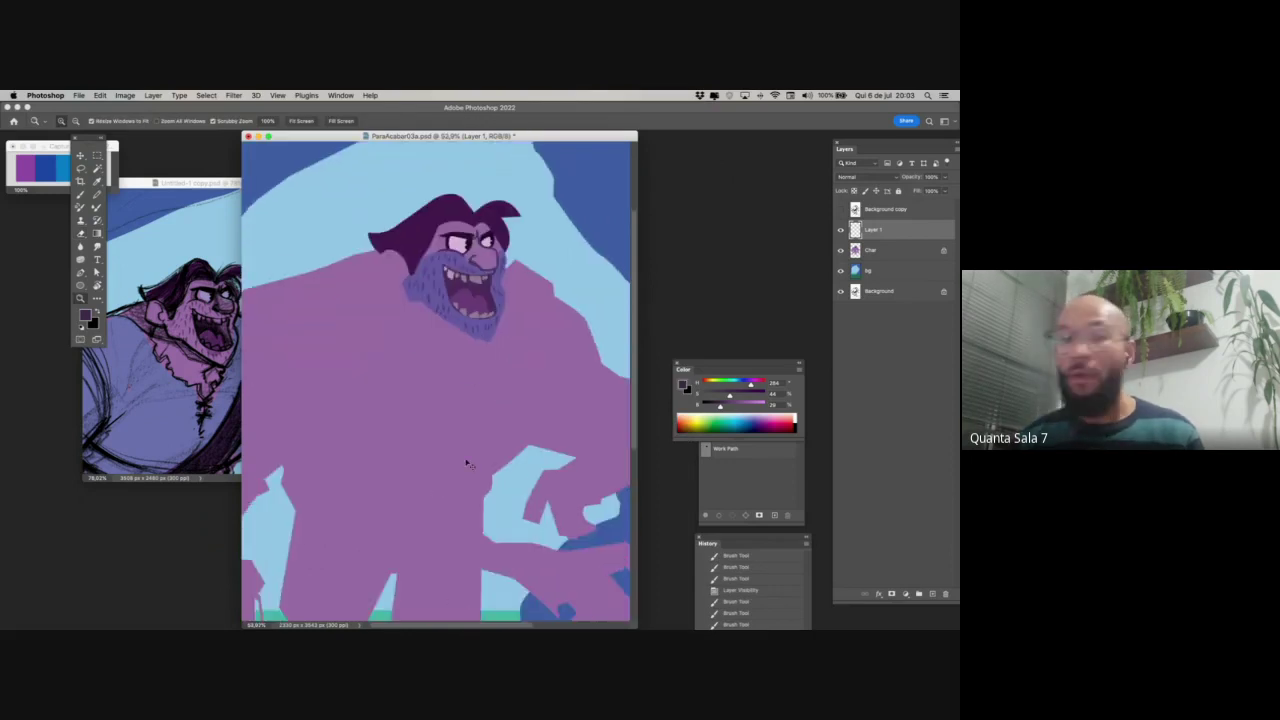
{"action": "left_click_drag", "start_coordinate": [452, 533], "coordinate": [444, 534]}
{"action": "left_click", "coordinate": [840, 209]}
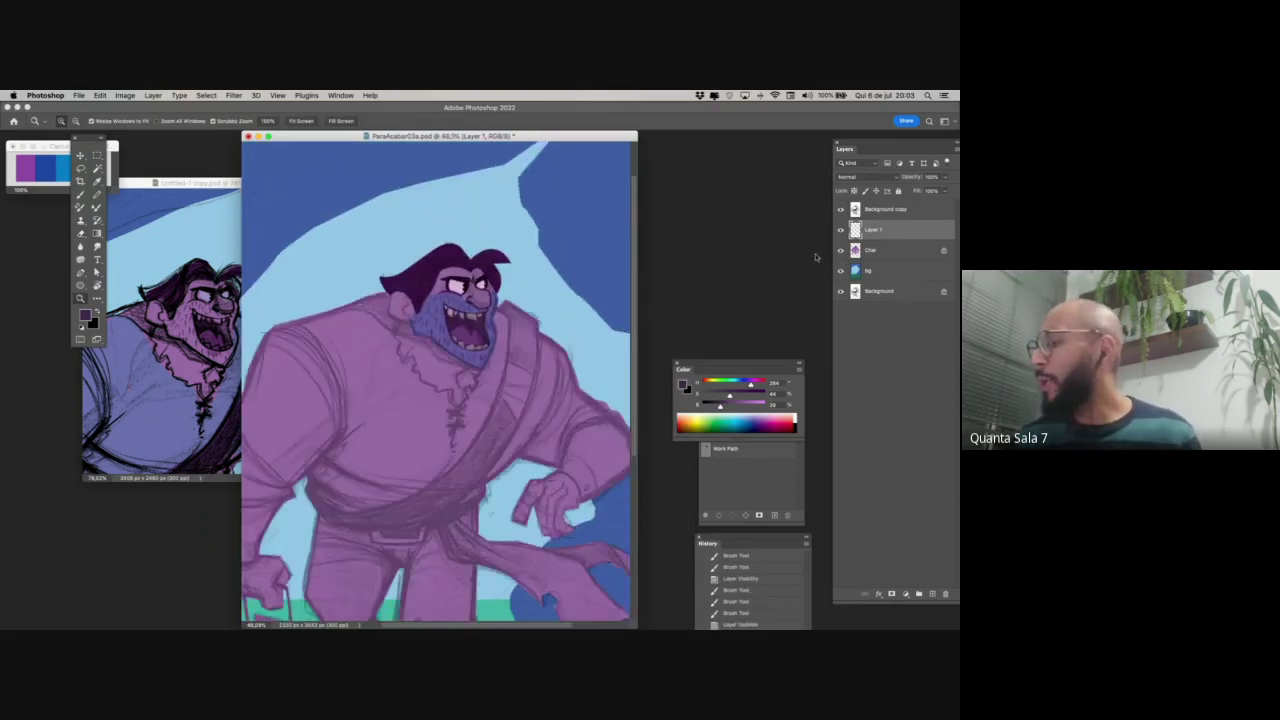
{"action": "left_click_drag", "start_coordinate": [395, 337], "coordinate": [424, 337]}
{"action": "key", "text": "b"}
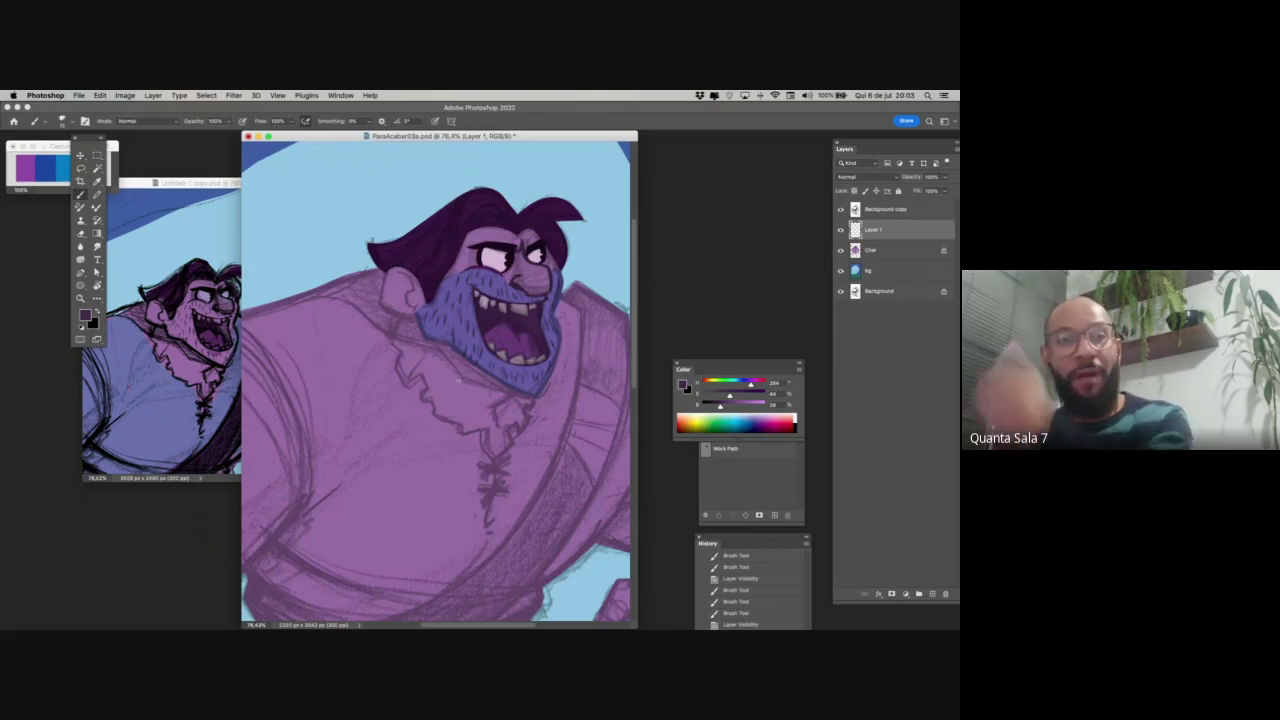
{"action": "key", "text": "super+z"}
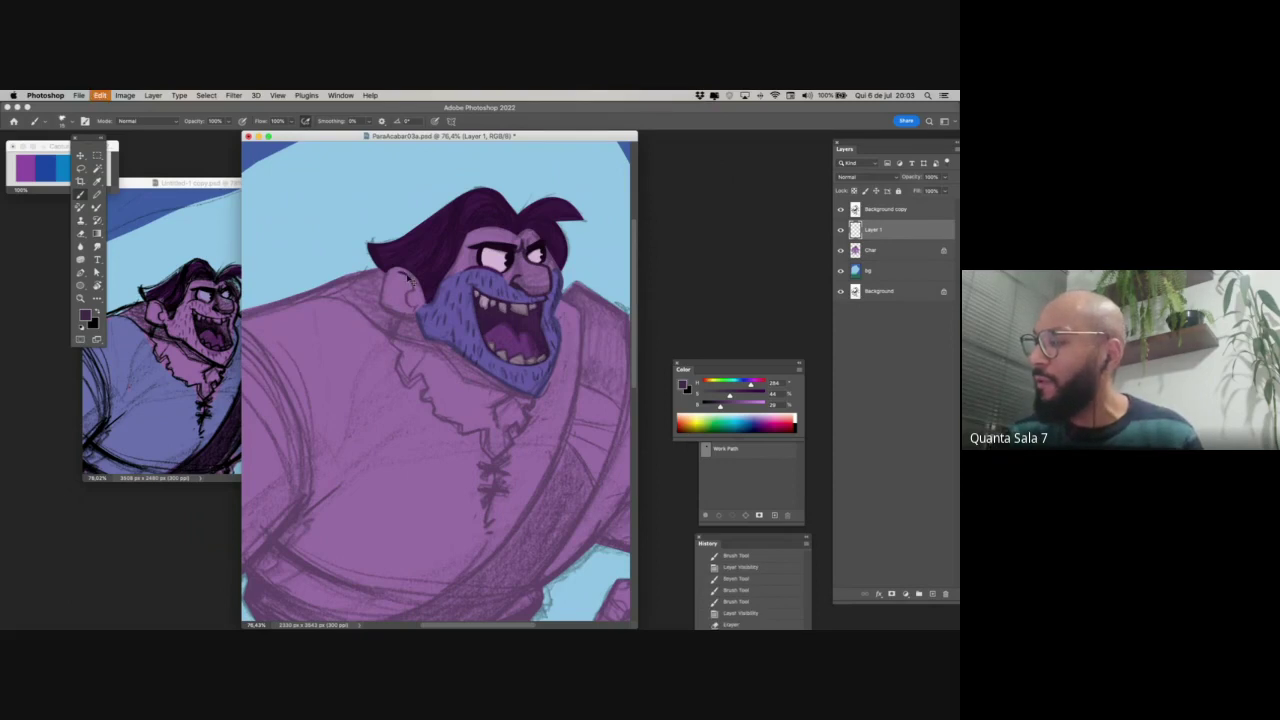
{"action": "mouse_move", "coordinate": [396, 270]}
{"action": "left_mouse_down"}
{"action": "mouse_move", "coordinate": [414, 305]}
{"action": "mouse_move", "coordinate": [400, 286]}
{"action": "left_mouse_up"}
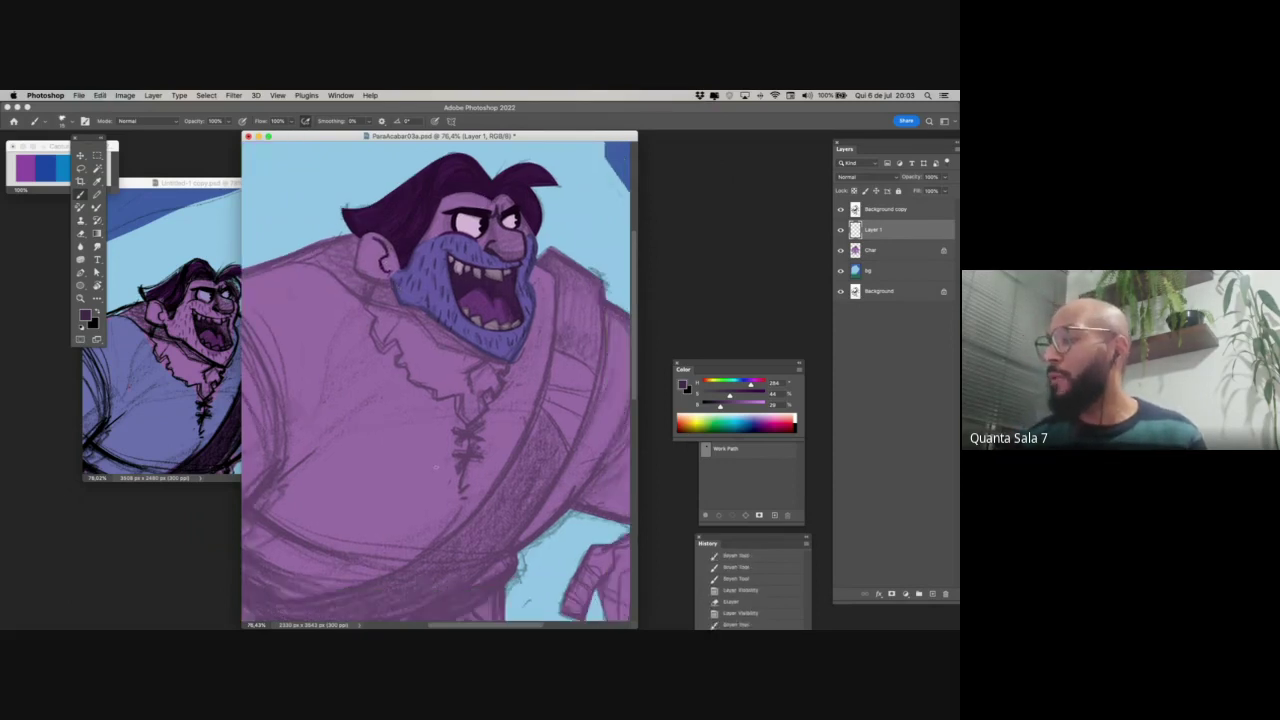
- Start a Pen tool path for the clothing on the Char layer, at the collar behind the neck
{"action": "left_click_drag", "start_coordinate": [454, 505], "coordinate": [440, 514]}
{"action": "key", "text": "p"}
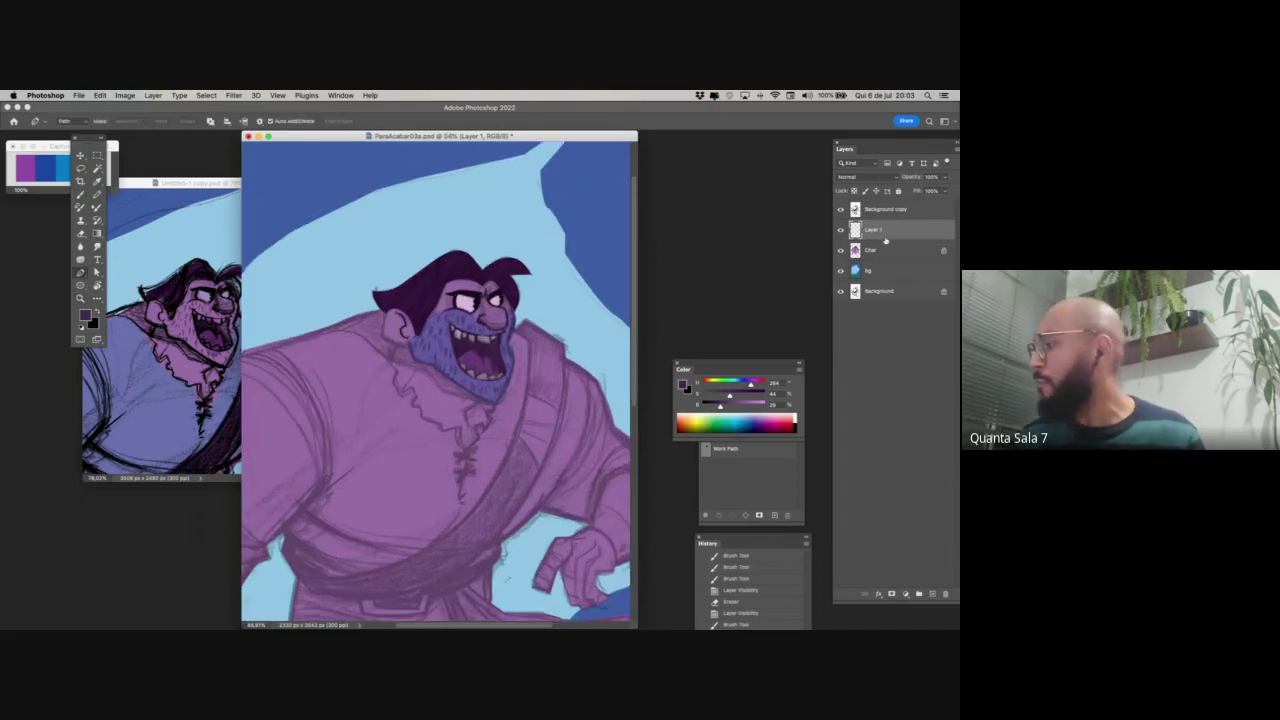
{"action": "left_click", "coordinate": [880, 249]}
{"action": "left_click", "coordinate": [380, 312]}
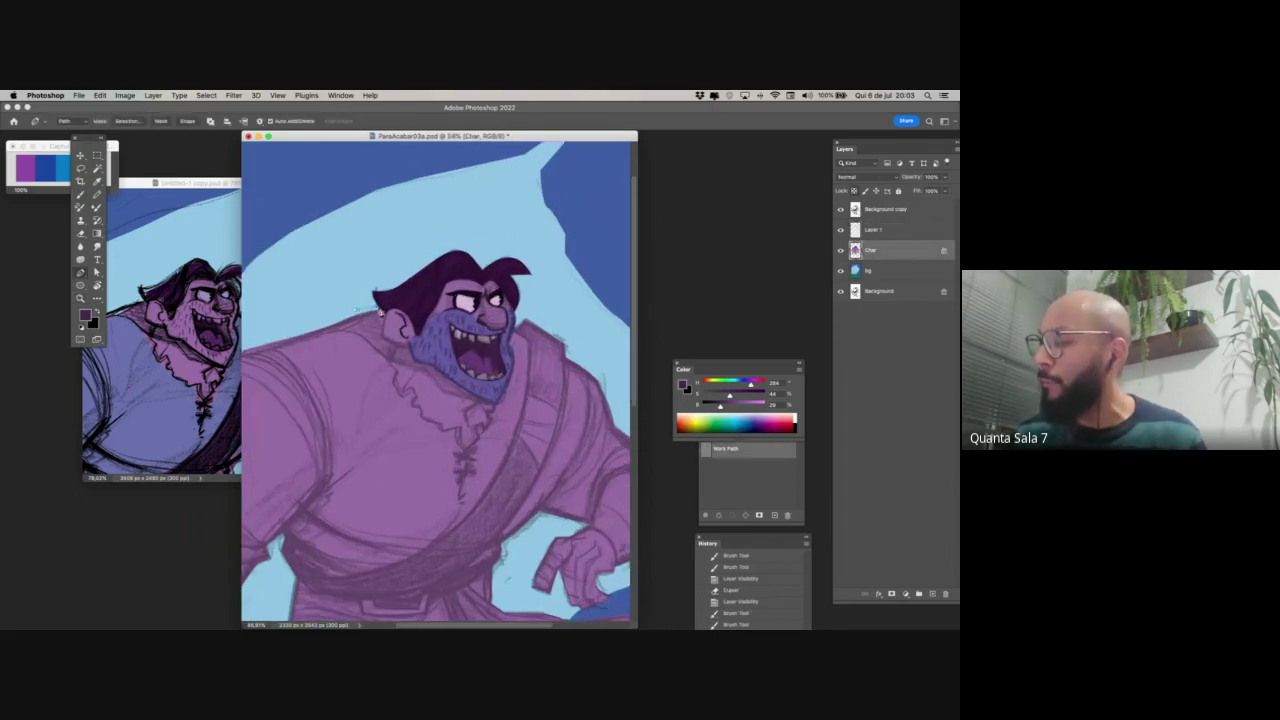
- Trace the ragged edge of the shirt collar with the Pen tool, from beside the ear down the neckline
{"action": "left_click", "coordinate": [384, 312]}
{"action": "left_click", "coordinate": [381, 337]}
{"action": "left_click", "coordinate": [397, 346]}
{"action": "left_click", "coordinate": [393, 369]}
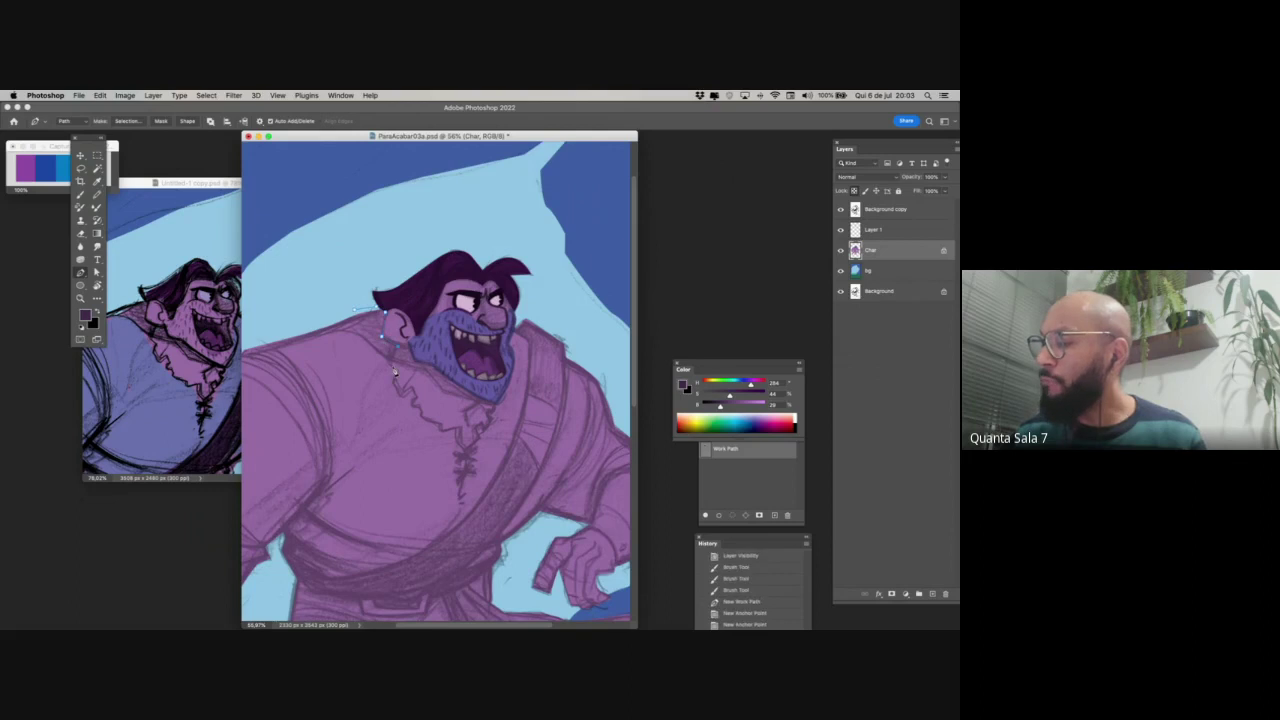
{"action": "left_click", "coordinate": [397, 377]}
{"action": "left_click", "coordinate": [399, 385]}
{"action": "left_click", "coordinate": [403, 391]}
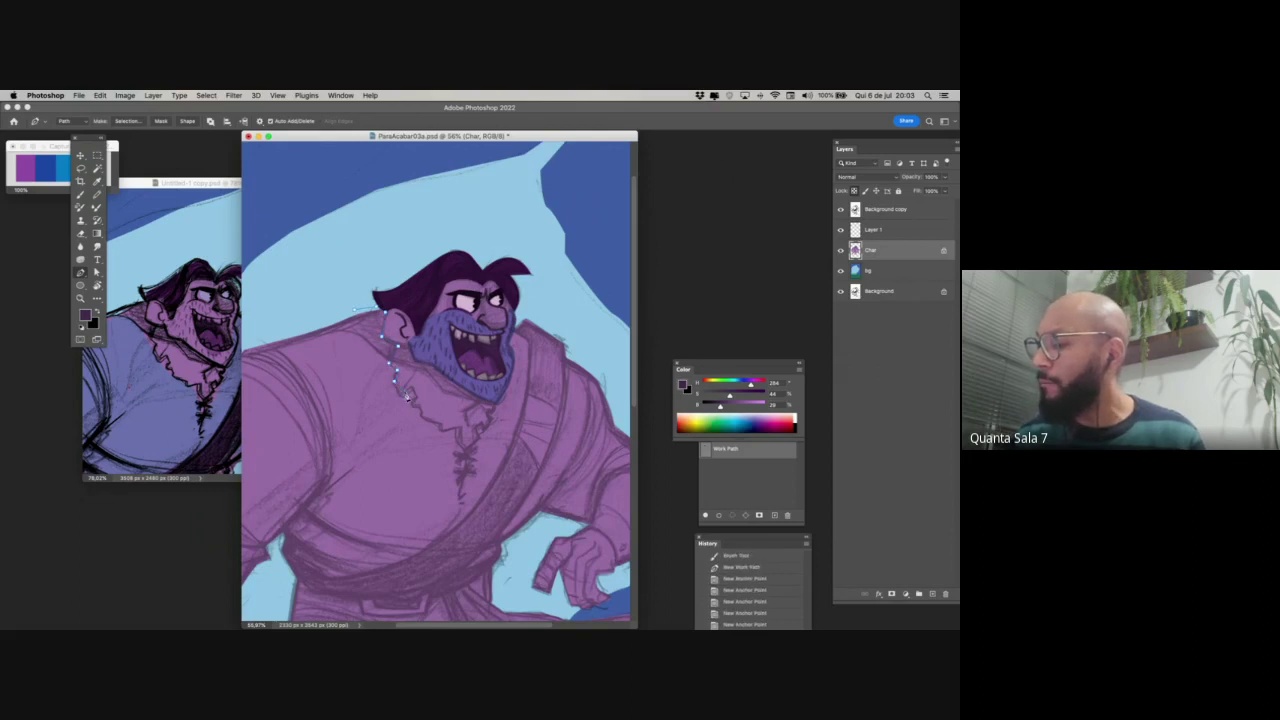
{"action": "left_click", "coordinate": [411, 388]}
{"action": "left_click", "coordinate": [417, 396]}
{"action": "left_click", "coordinate": [412, 404]}
{"action": "left_click", "coordinate": [422, 408]}
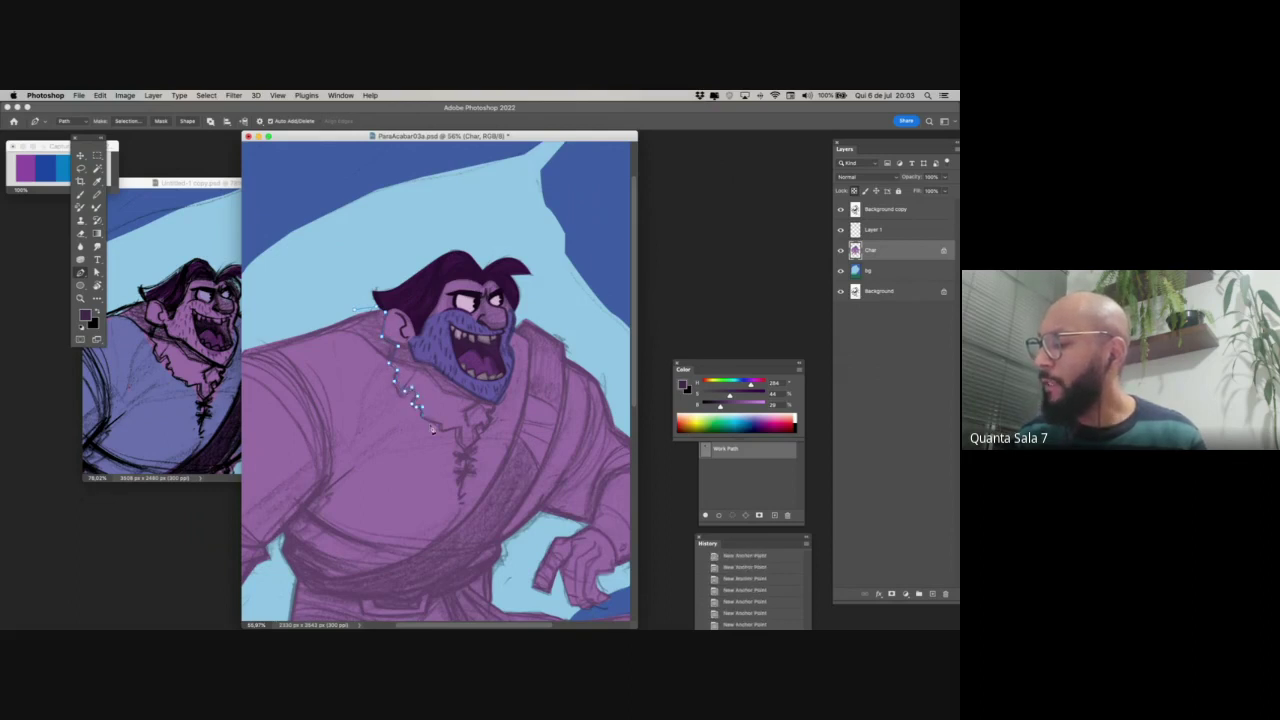
- Continue the shirt path along the lower neckline, around the notch above the lacing and up to the beard
{"action": "left_click", "coordinate": [434, 424]}
{"action": "left_click", "coordinate": [442, 427]}
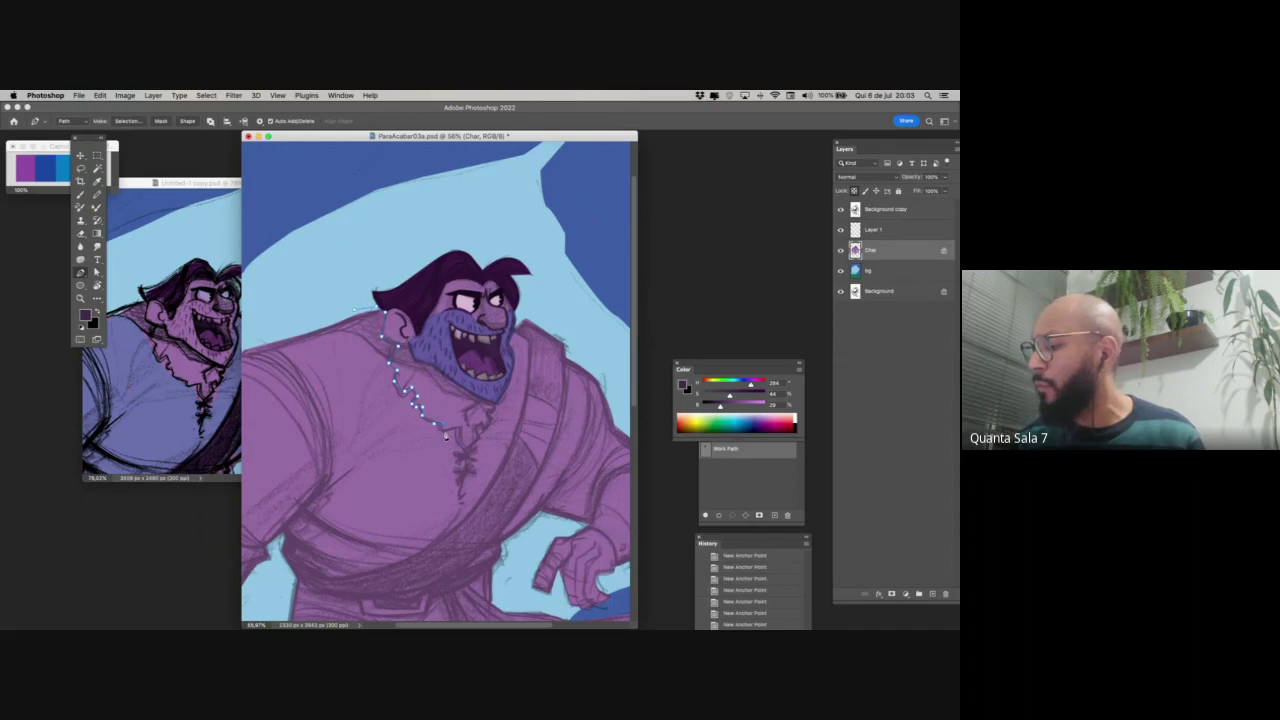
{"action": "left_click", "coordinate": [442, 430]}
{"action": "left_click", "coordinate": [461, 426]}
{"action": "left_click", "coordinate": [466, 450]}
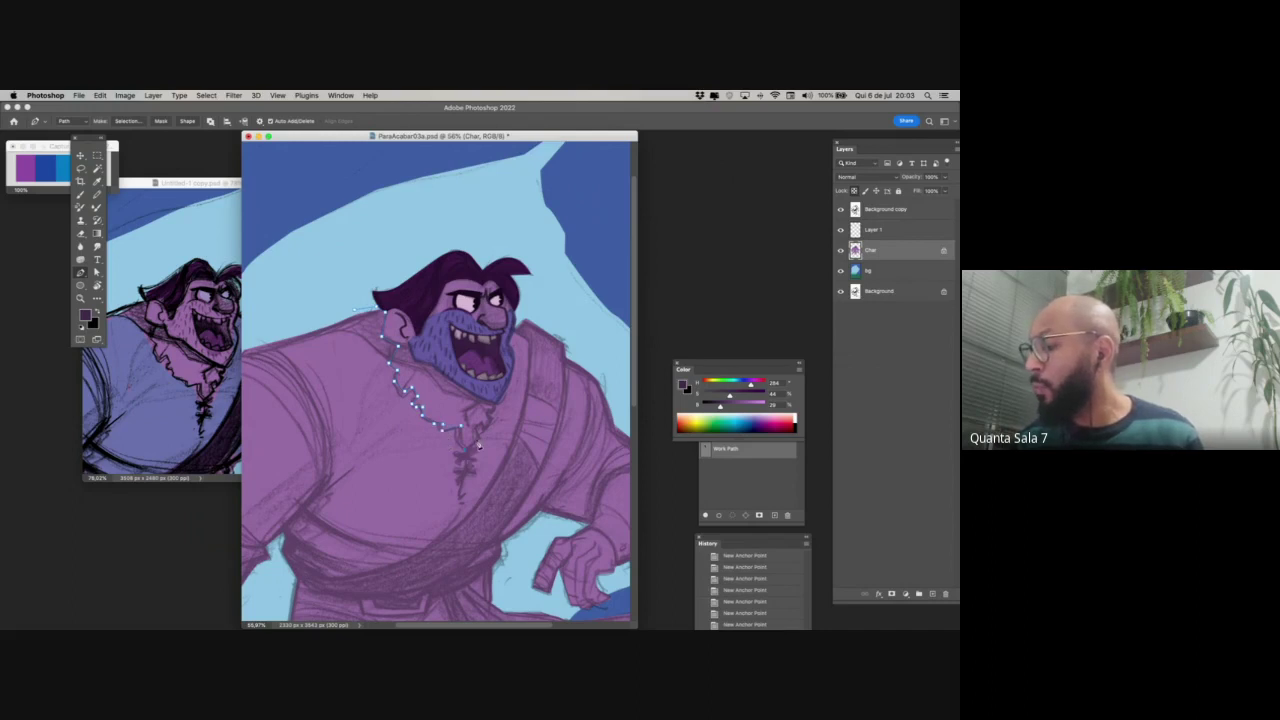
{"action": "left_click", "coordinate": [478, 428]}
{"action": "left_click", "coordinate": [488, 423]}
{"action": "left_click", "coordinate": [490, 414]}
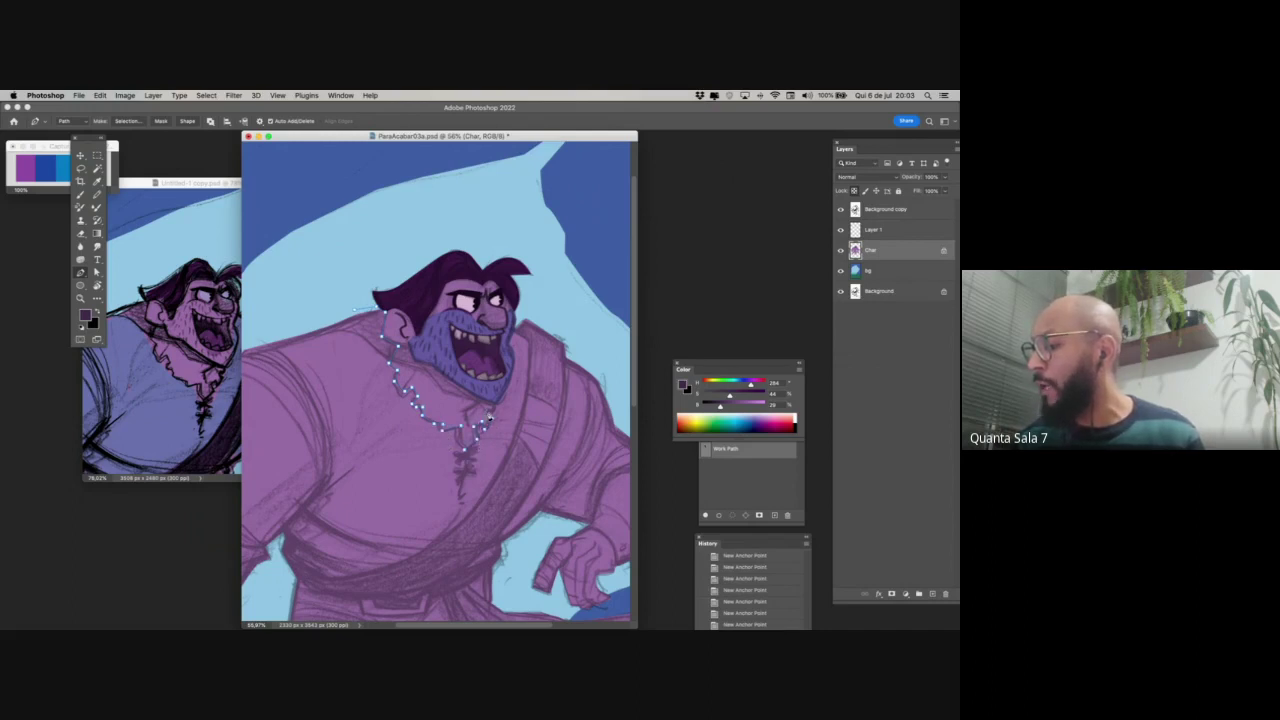
{"action": "left_click", "coordinate": [497, 402]}
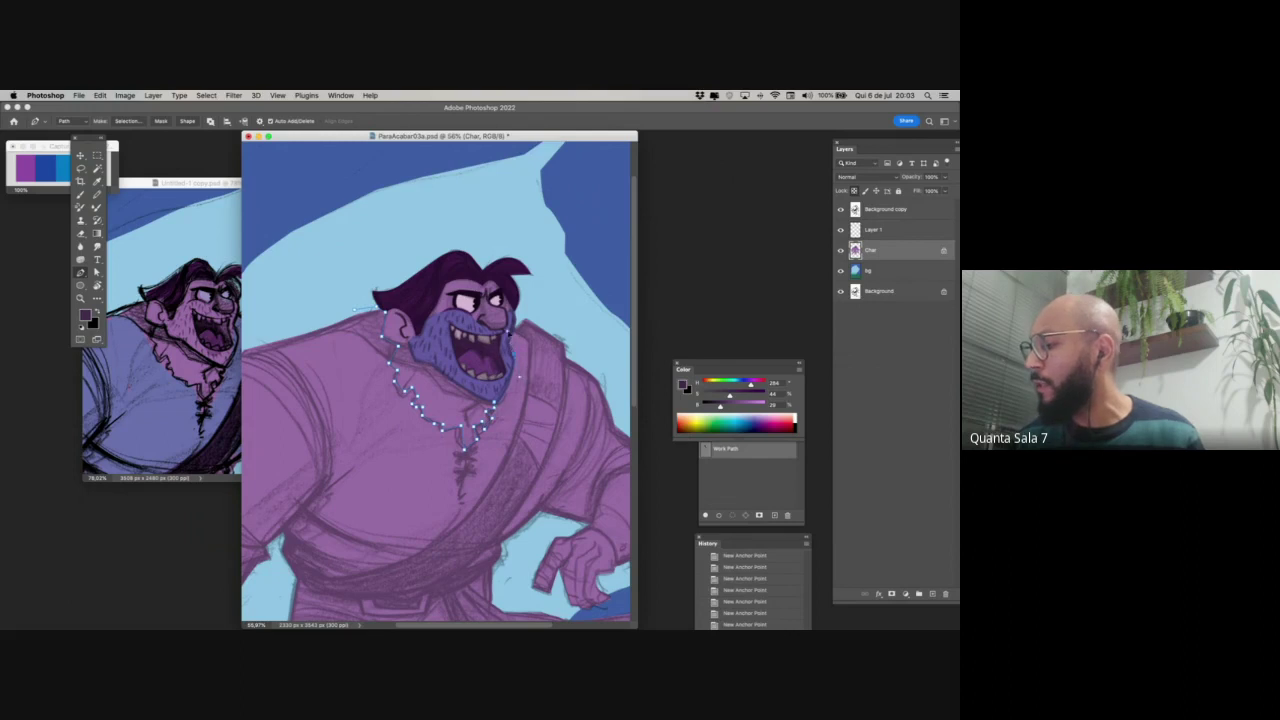
- Extend the shirt path along the jaw and around the outside of the raised arm's shoulder to the elbow
{"action": "left_click", "coordinate": [514, 354], "text": "alt"}
{"action": "left_click", "coordinate": [509, 342]}
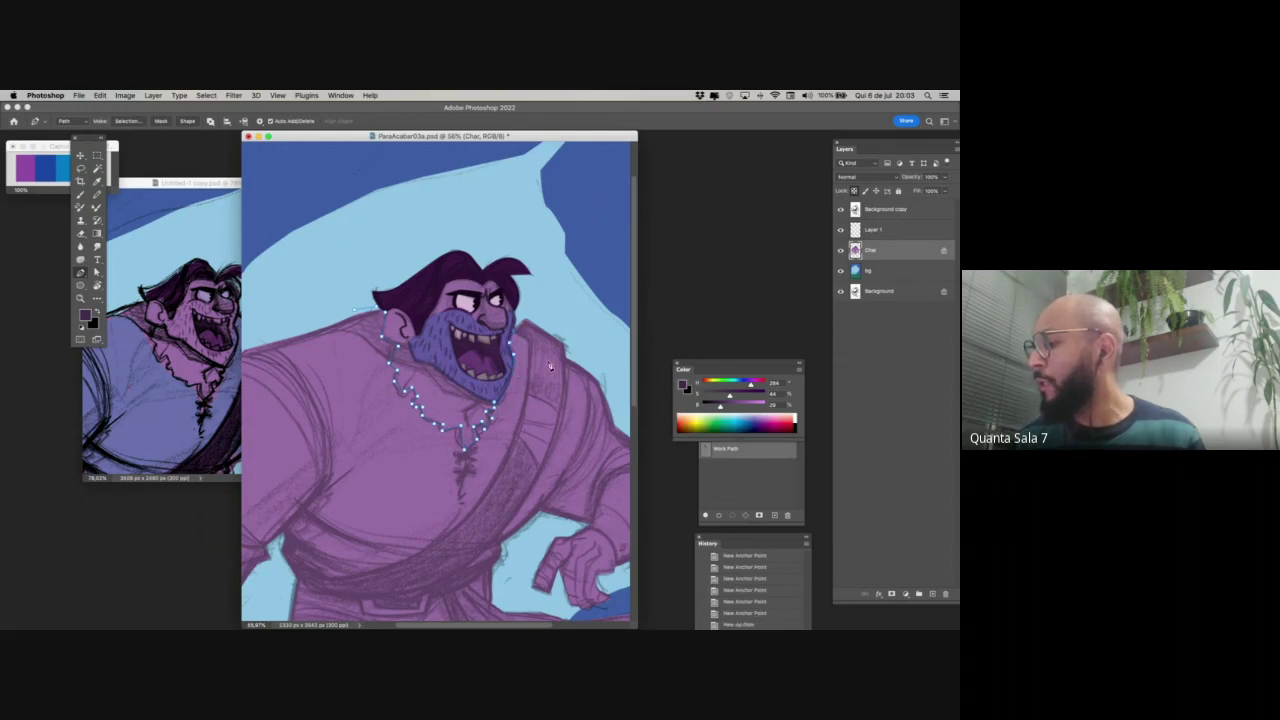
{"action": "scroll", "coordinate": [598, 397], "scroll_direction": "down", "scroll_amount": 5}
{"action": "scroll", "coordinate": [598, 397], "scroll_direction": "right", "scroll_amount": 4}
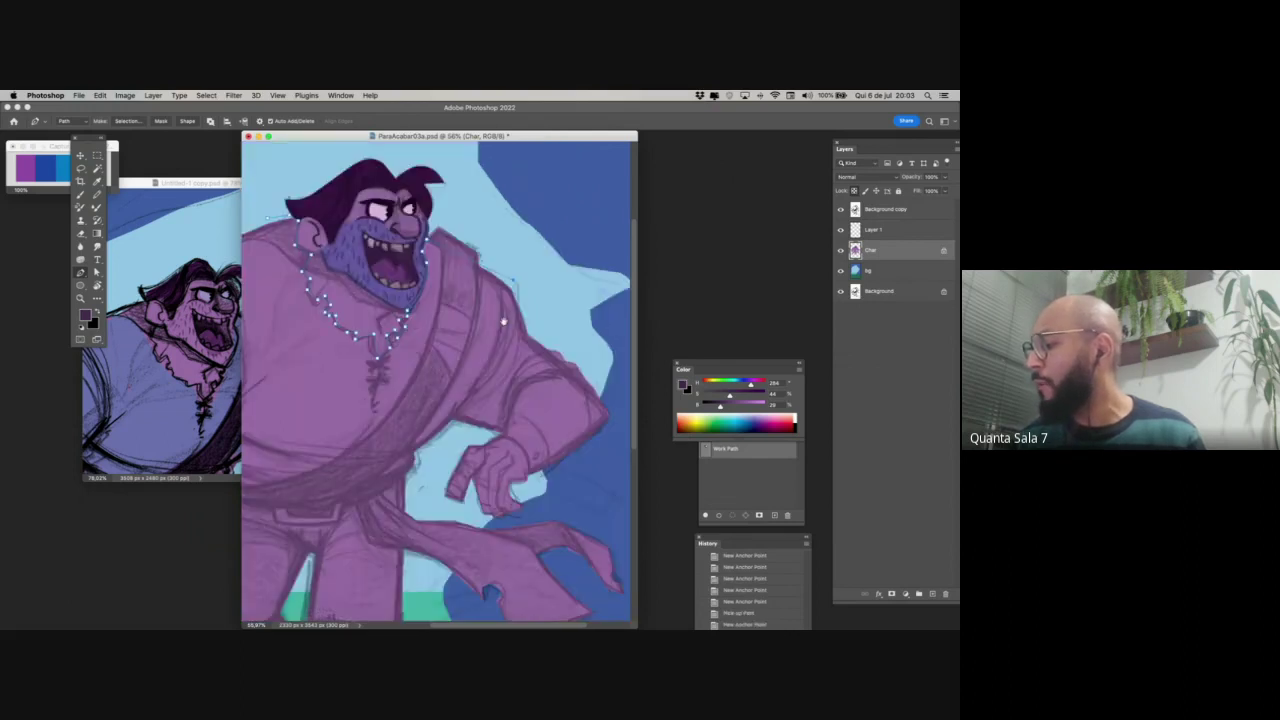
{"action": "left_click", "coordinate": [596, 399]}
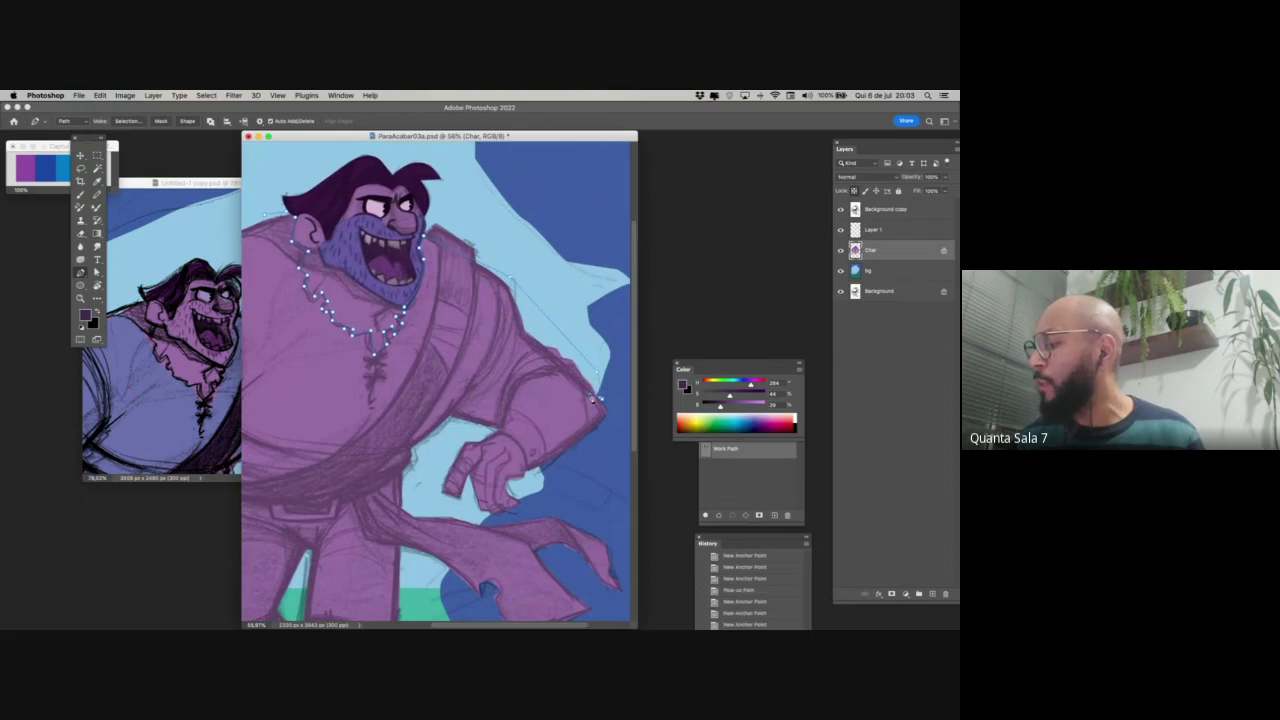
- Trace the rolled sleeve cuff of the bent arm and bring the path back towards the torso
{"action": "left_click", "coordinate": [518, 388]}
{"action": "left_click", "coordinate": [518, 387], "text": "alt"}
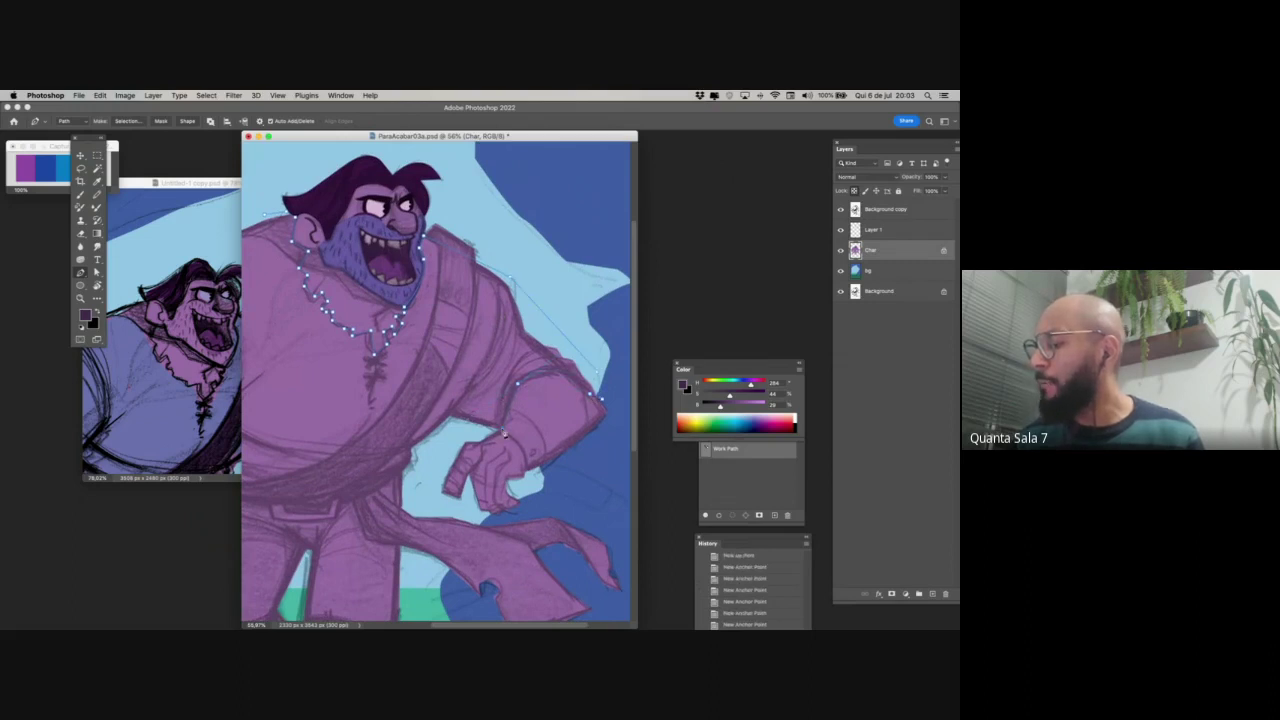
{"action": "left_click", "coordinate": [502, 429]}
{"action": "left_click", "coordinate": [446, 425]}
- Trace the bottom edge of the shirt along the top of the waist sash to the lantern arm's armpit
{"action": "scroll", "coordinate": [467, 438], "scroll_direction": "down", "scroll_amount": 5}
{"action": "scroll", "coordinate": [467, 438], "scroll_direction": "left", "scroll_amount": 7}
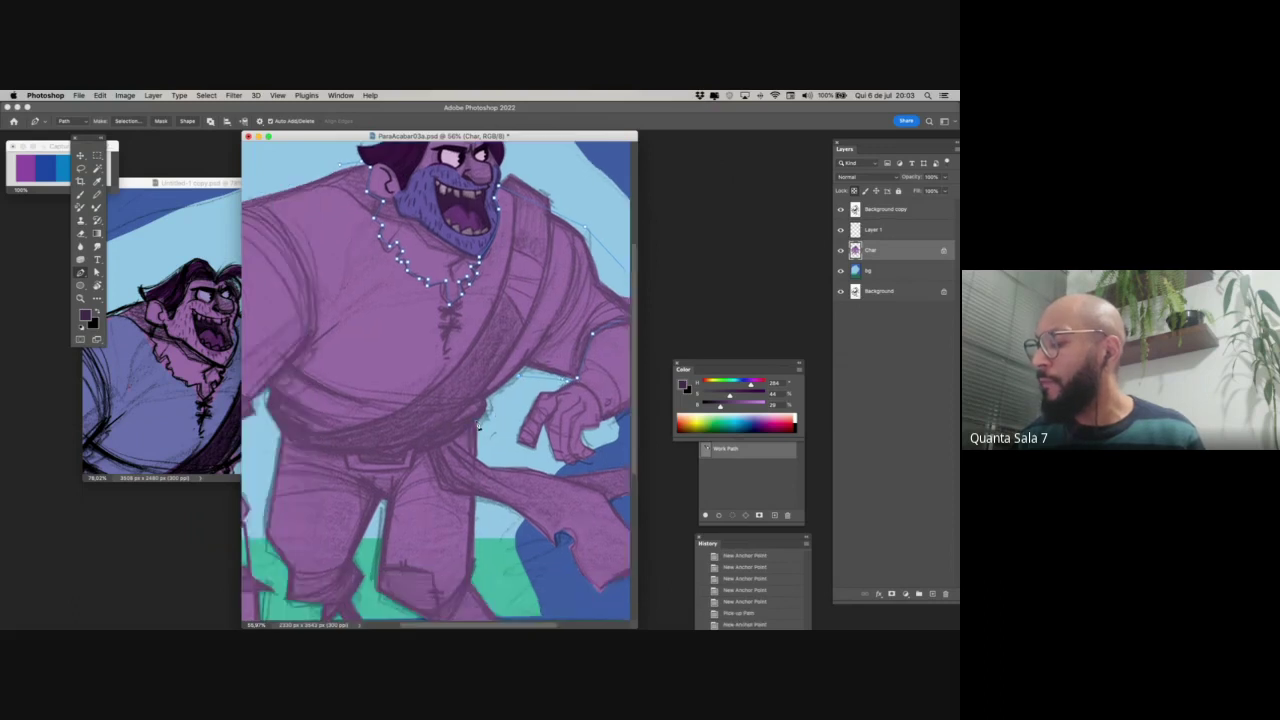
{"action": "scroll", "coordinate": [470, 440], "scroll_direction": "up", "scroll_amount": 3}
{"action": "scroll", "coordinate": [470, 440], "scroll_direction": "left", "scroll_amount": 3}
{"action": "left_click", "coordinate": [320, 447]}
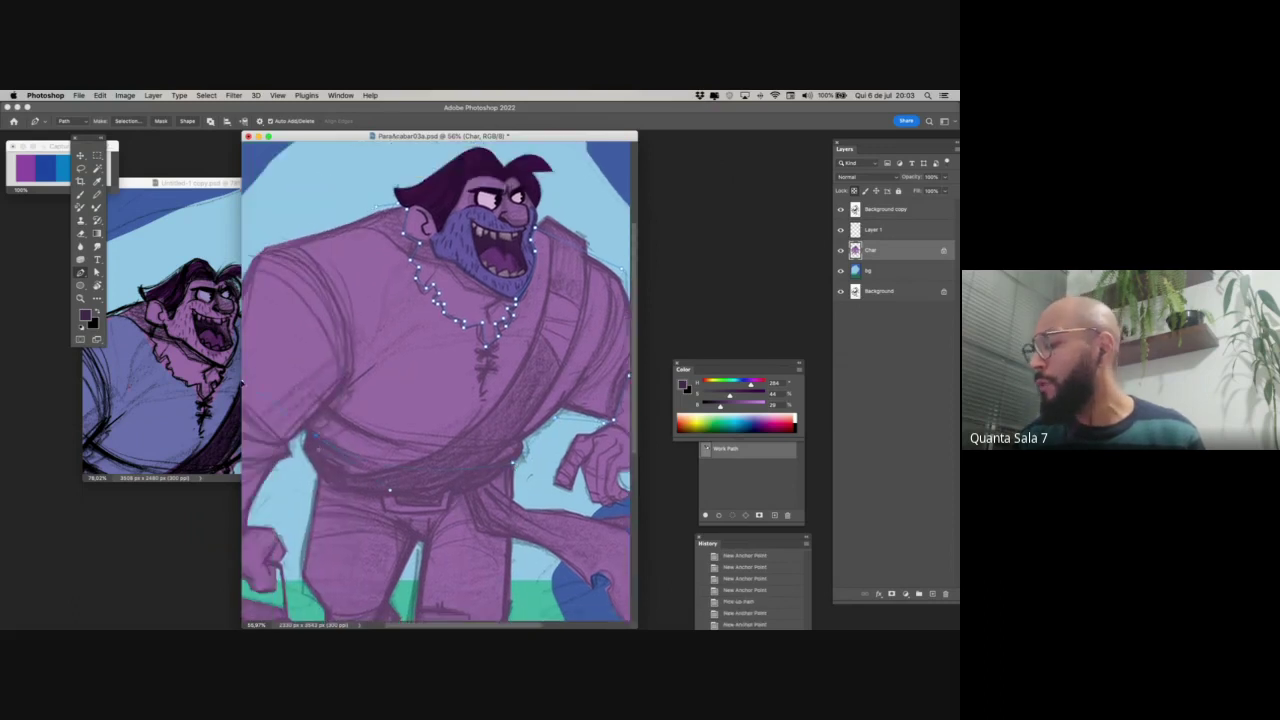
{"action": "scroll", "coordinate": [320, 447], "scroll_direction": "left", "scroll_amount": 4}
{"action": "left_click", "coordinate": [413, 427]}
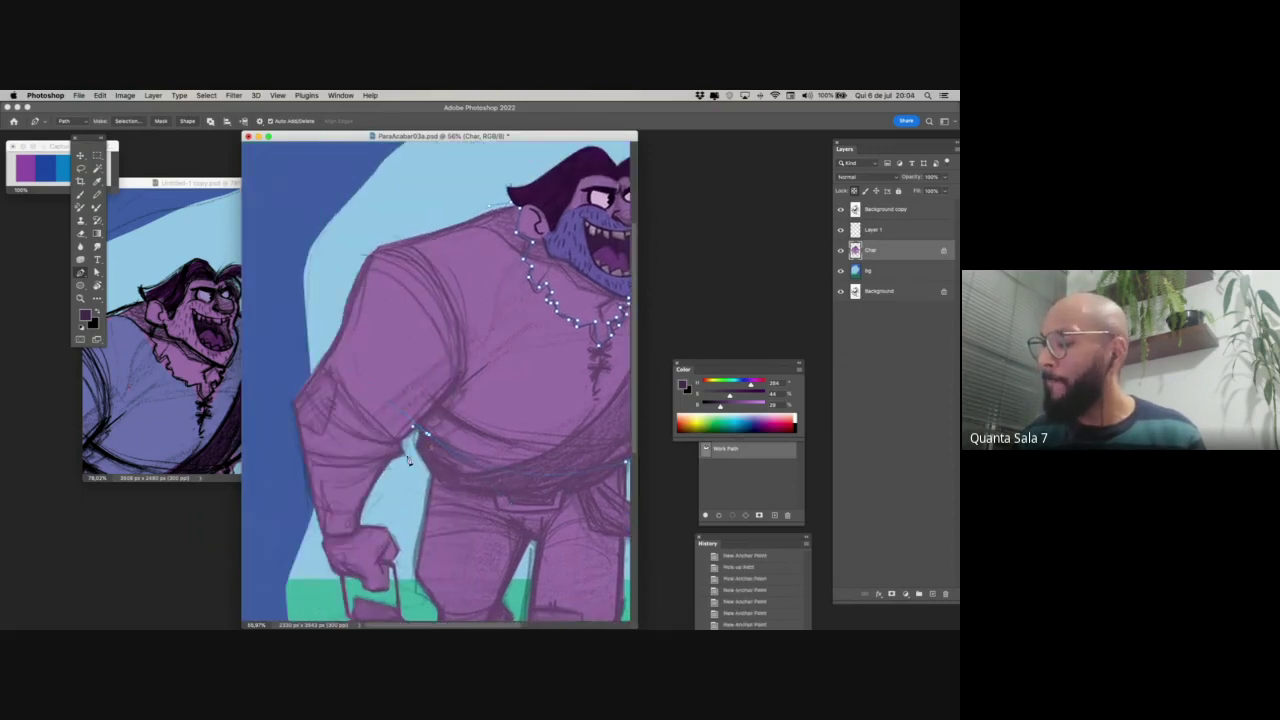
- Trace the lantern arm's sleeve cuff and close the shirt path loosely around that arm and shoulder
{"action": "left_click", "coordinate": [409, 458]}
{"action": "left_click", "coordinate": [399, 457]}
{"action": "left_click", "coordinate": [295, 459]}
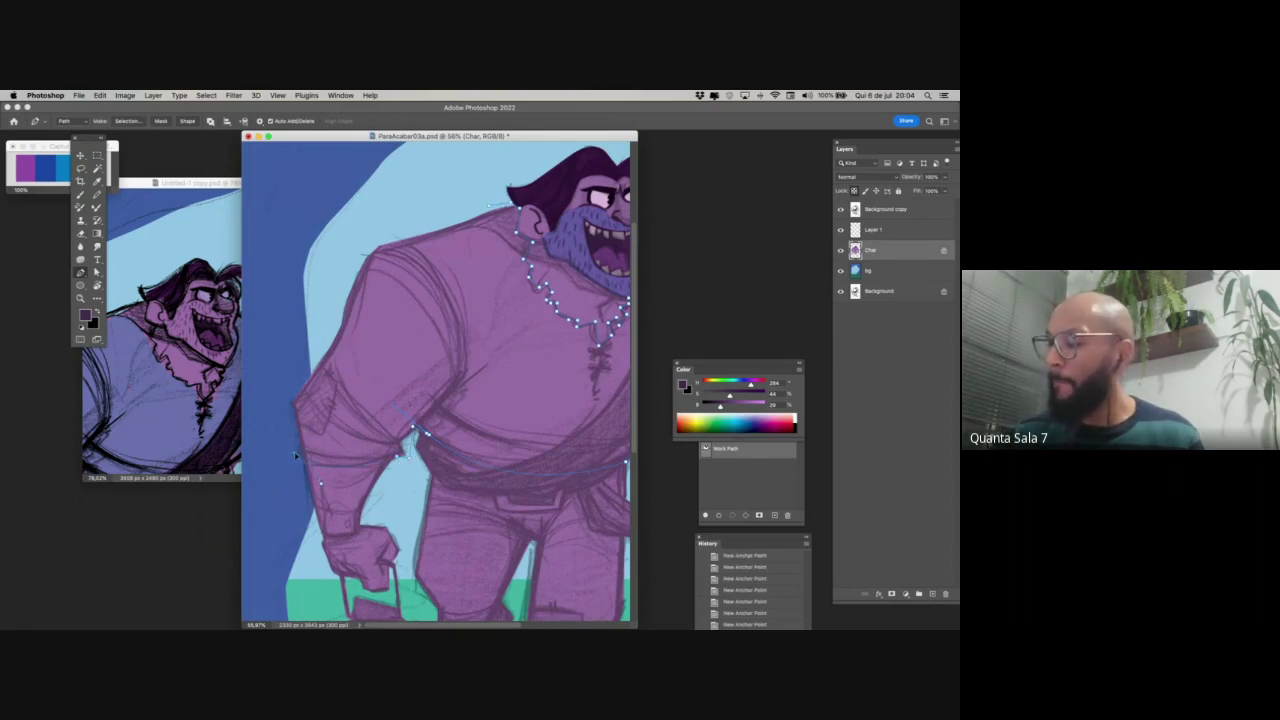
{"action": "left_click", "coordinate": [272, 405]}
{"action": "left_click", "coordinate": [303, 295]}
{"action": "left_click", "coordinate": [357, 235]}
{"action": "left_click", "coordinate": [489, 206]}
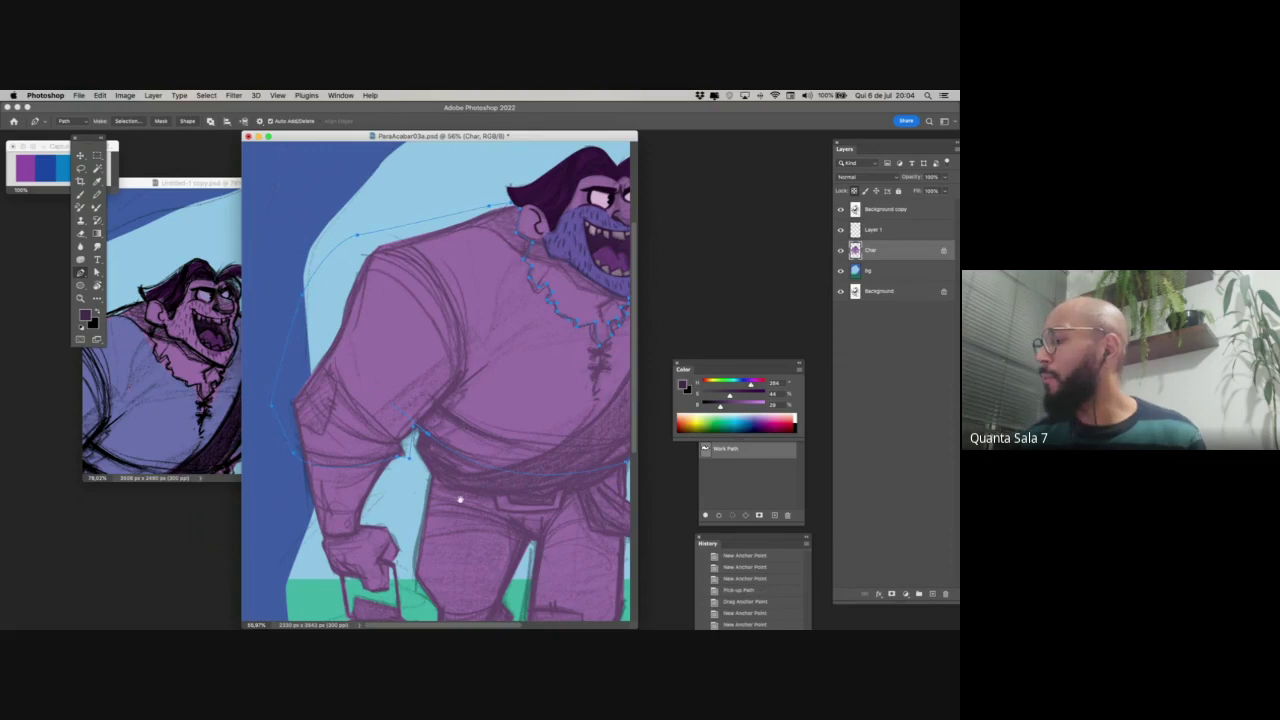
- Sample the shirt's blue-violet from the Untitled-1 copy reference for the Brush, and zoom that reference out to show more of the figure
{"action": "left_click_drag", "start_coordinate": [460, 499], "coordinate": [428, 465]}
{"action": "key", "text": "b"}
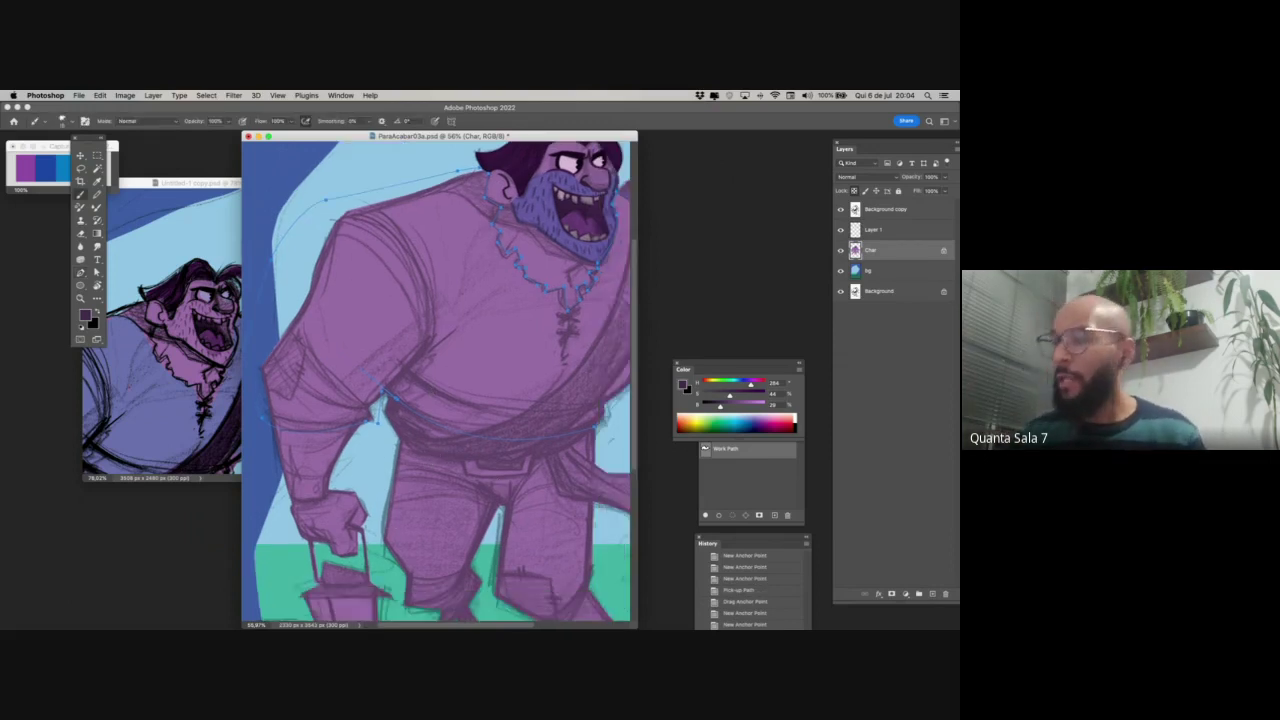
{"action": "left_click", "coordinate": [178, 420]}
{"action": "left_click", "coordinate": [178, 420], "text": "alt"}
{"action": "left_click", "coordinate": [425, 415]}
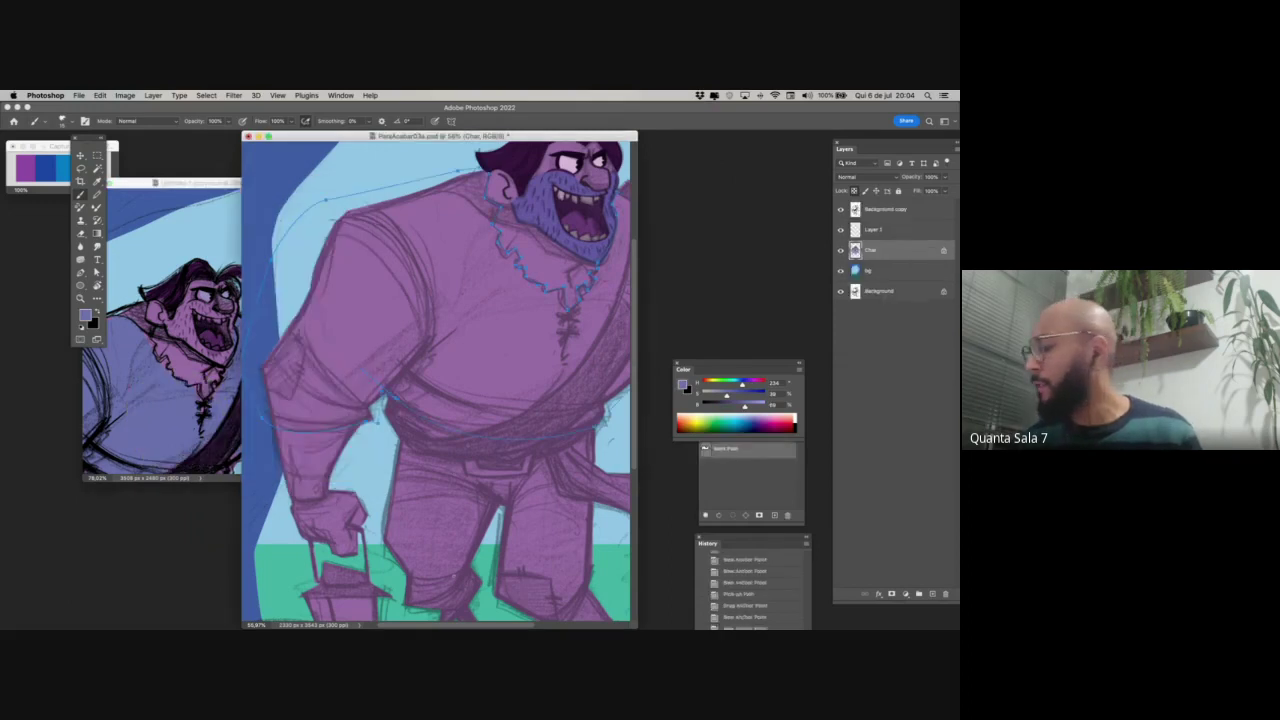
{"action": "left_click", "coordinate": [215, 398]}
{"action": "key", "text": "z"}
{"action": "left_click_drag", "start_coordinate": [270, 391], "coordinate": [235, 393]}
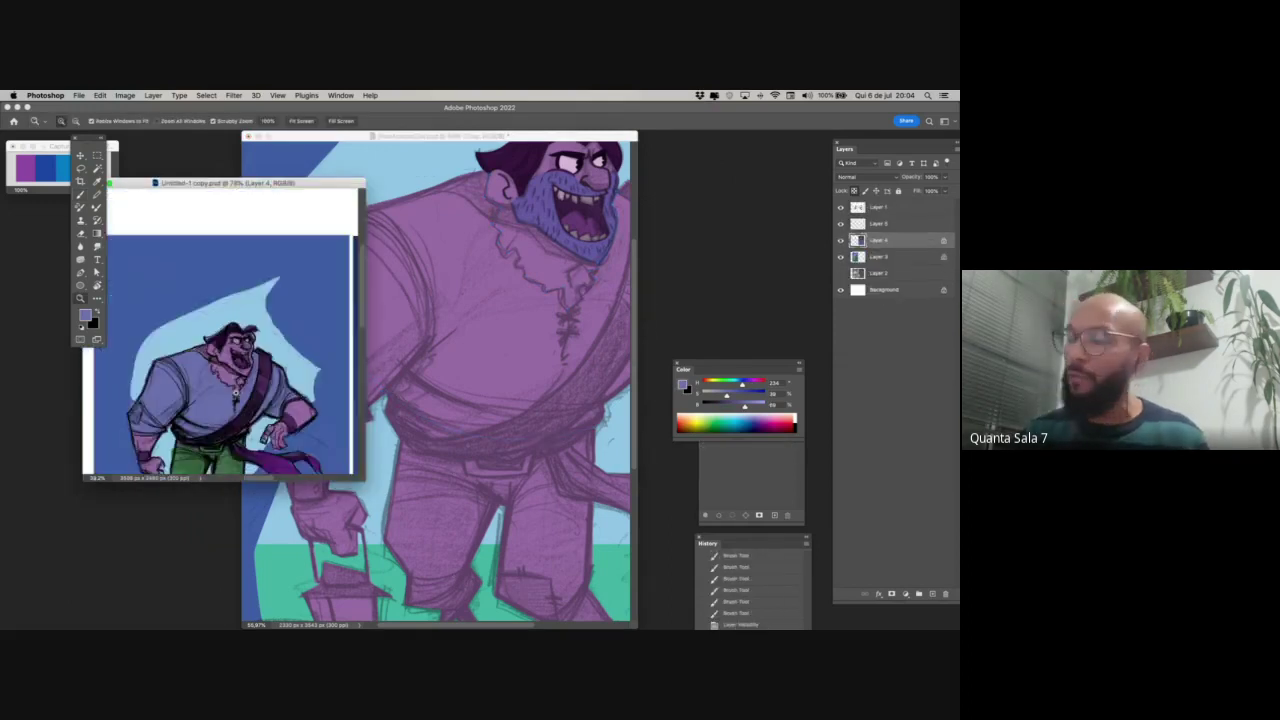
{"action": "key", "text": "ctrl+Tab"}
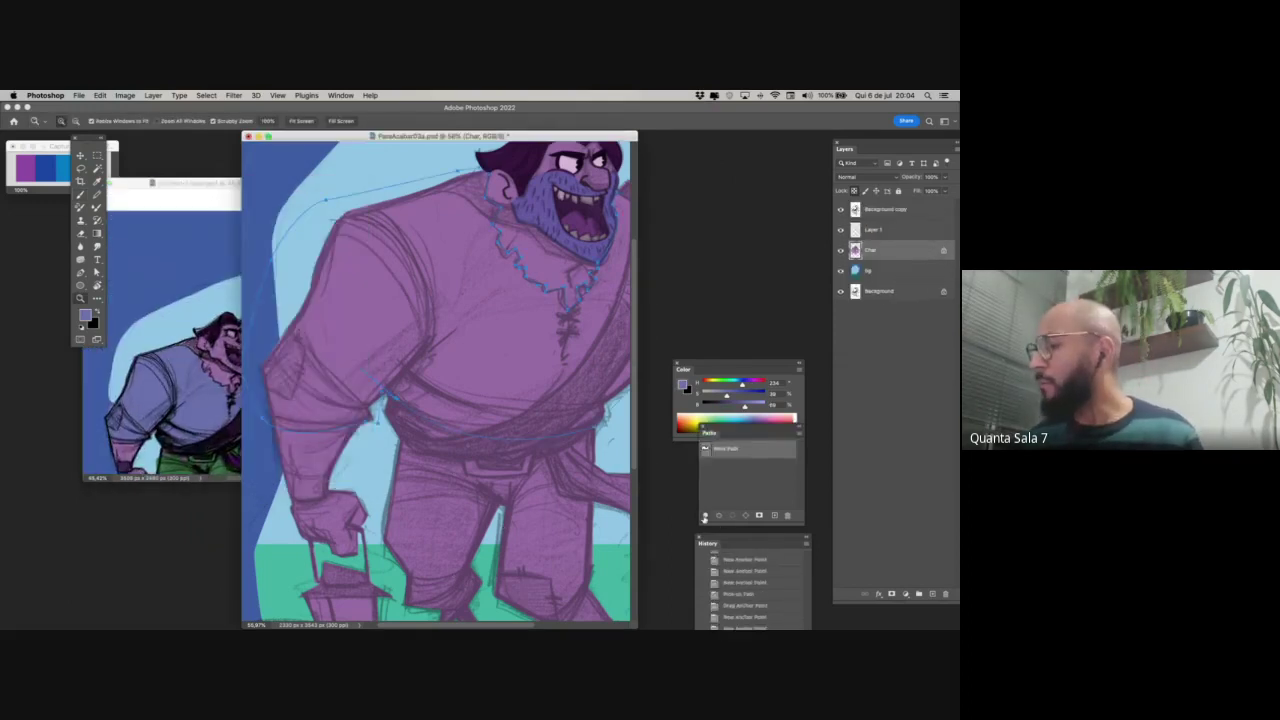
- Fill the shirt path on the Char layer with the sampled blue-violet and reset the colors to default
{"action": "left_click", "coordinate": [704, 517]}
{"action": "left_click", "coordinate": [724, 493]}
{"action": "key", "text": "d"}
- Hide the Background copy sketch layer temporarily to check the flat shirt color against the whole figure
{"action": "left_click_drag", "start_coordinate": [506, 487], "coordinate": [422, 522]}
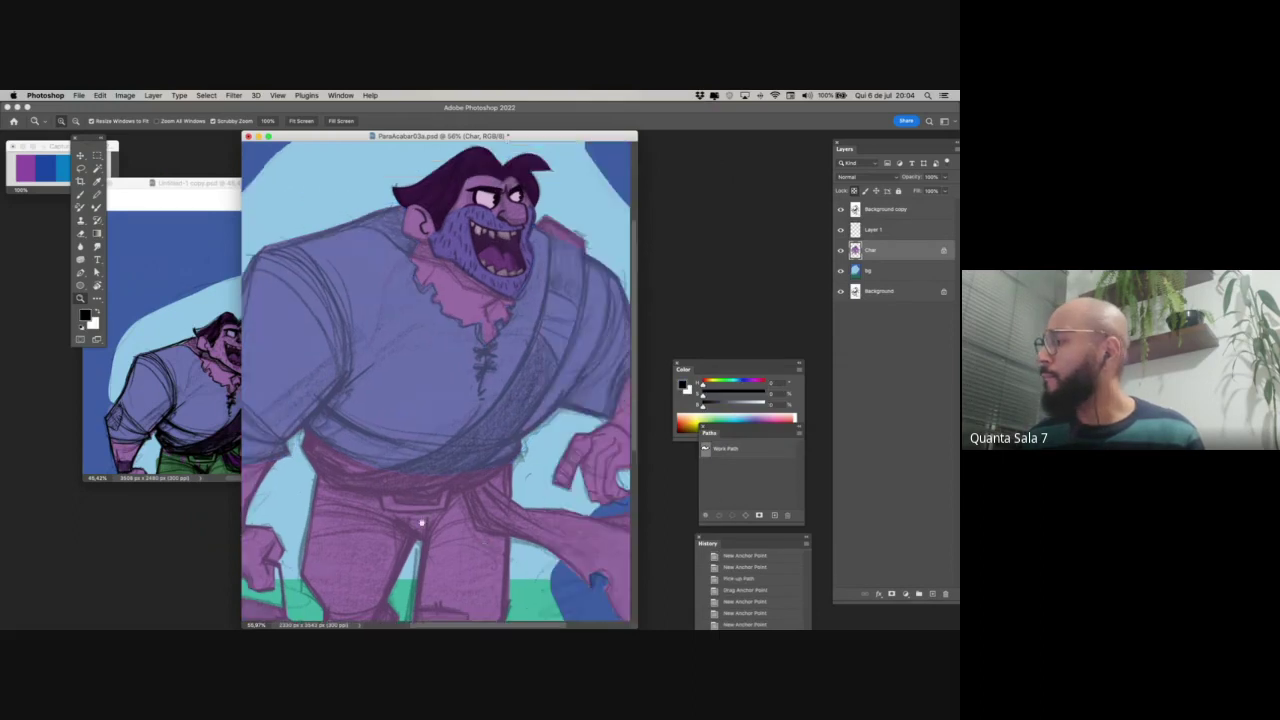
{"action": "left_click", "coordinate": [840, 209]}
{"action": "scroll", "coordinate": [470, 488], "scroll_direction": "up", "scroll_amount": 1}
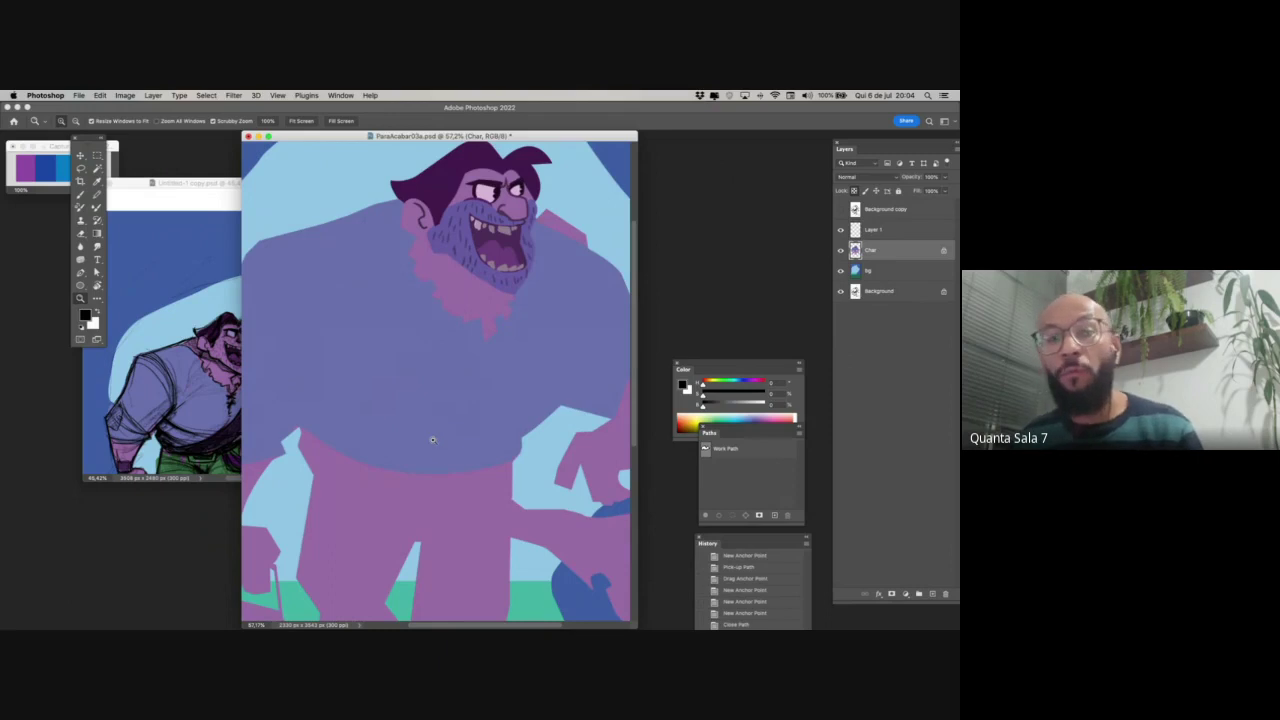
{"action": "scroll", "coordinate": [432, 440], "scroll_direction": "down", "scroll_amount": 5}
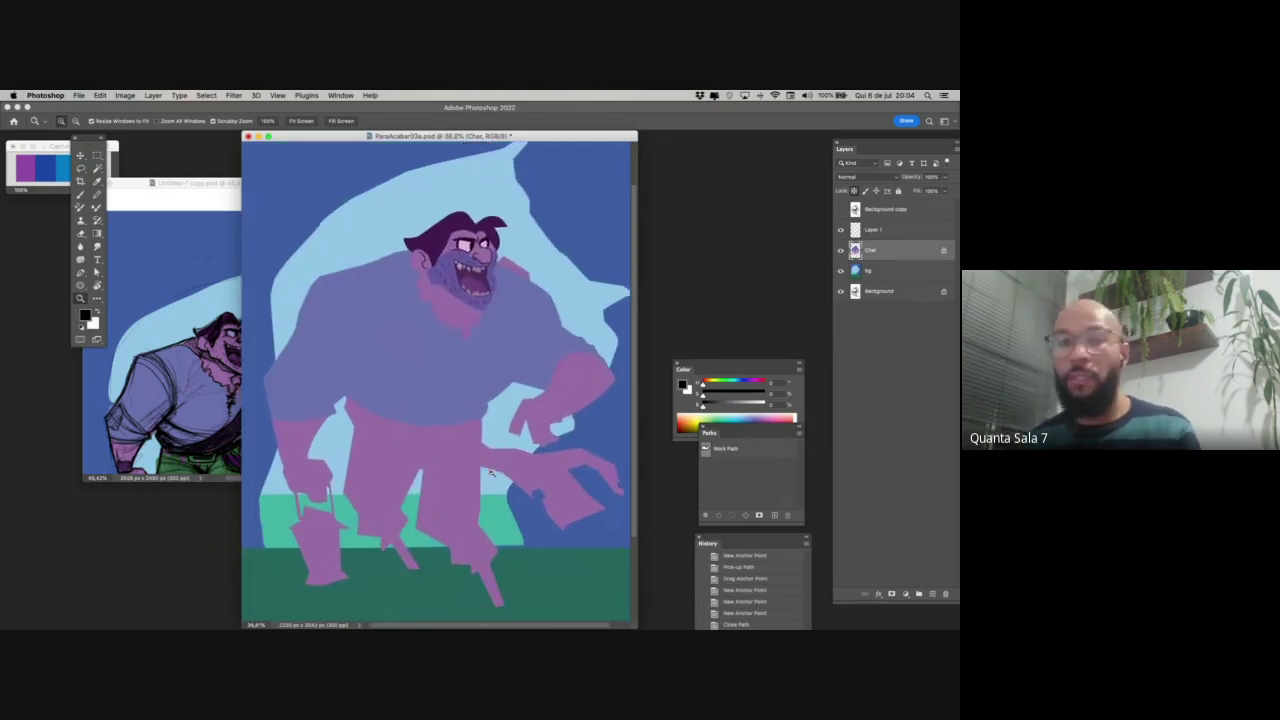
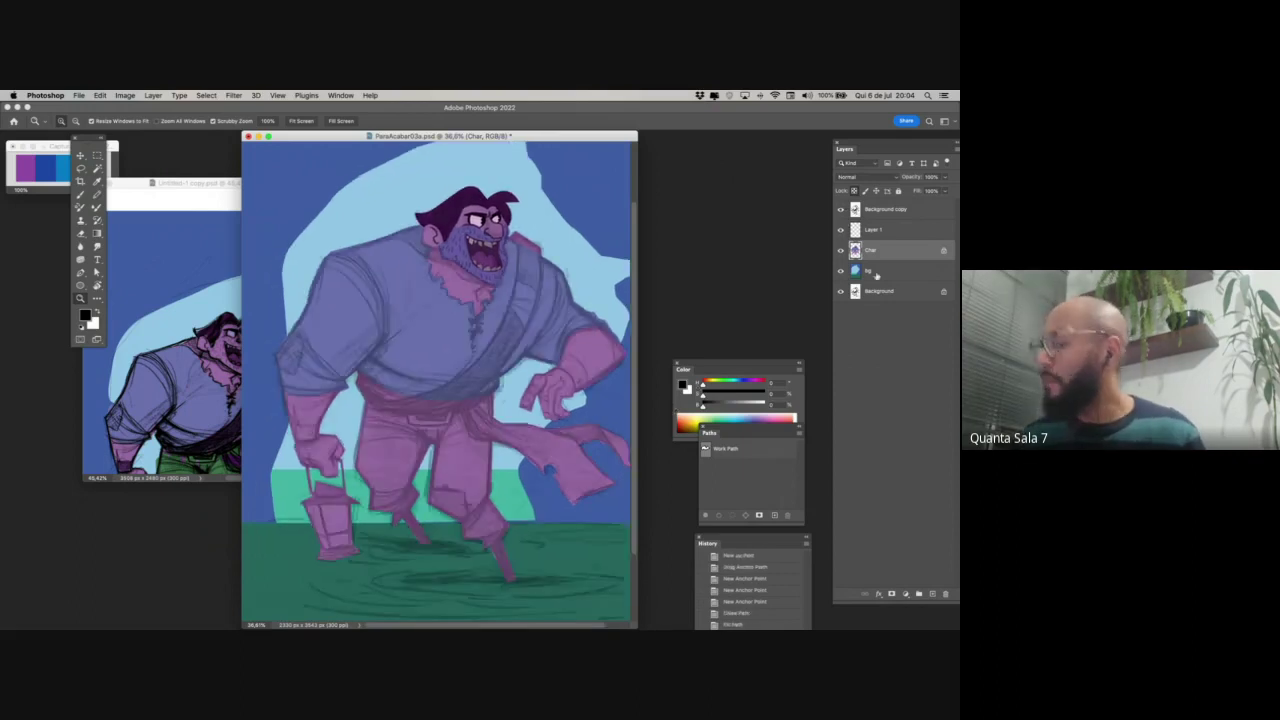
- Start a Pen path for the waist sash, curving along the shirt's bottom edge from one side to the other
{"action": "key", "text": "p"}
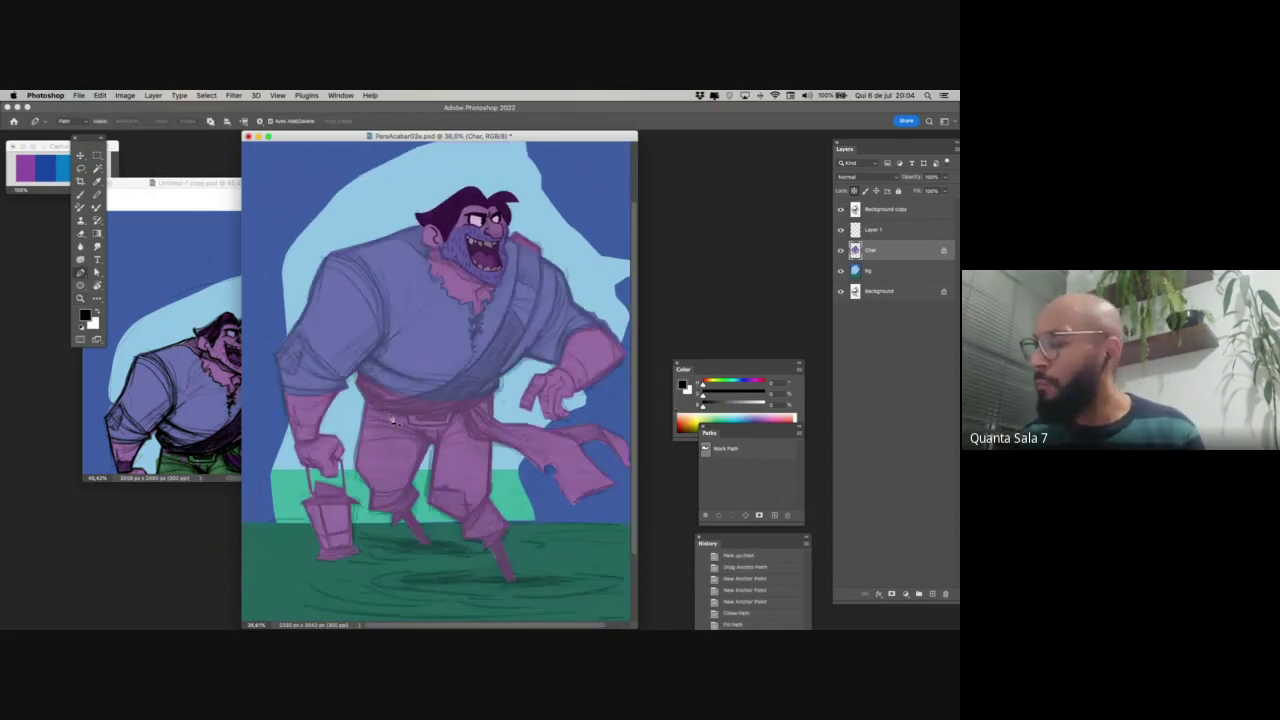
{"action": "left_click", "coordinate": [359, 371]}
{"action": "left_click_drag", "start_coordinate": [498, 380], "coordinate": [578, 341]}
{"action": "left_click", "coordinate": [498, 380], "text": "alt"}
{"action": "left_click", "coordinate": [508, 381]}
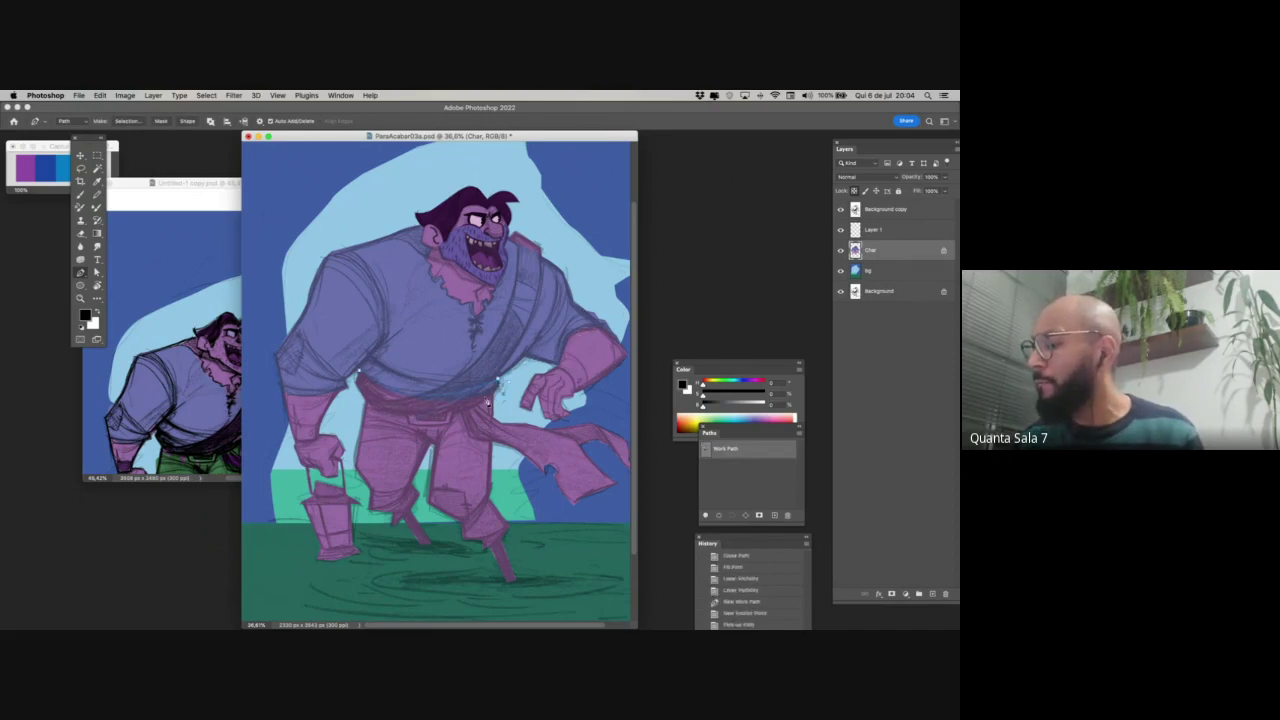
- Trace the lower edge of the waist sash back across the hips and close its path
{"action": "left_click", "coordinate": [478, 414]}
{"action": "left_click", "coordinate": [410, 425]}
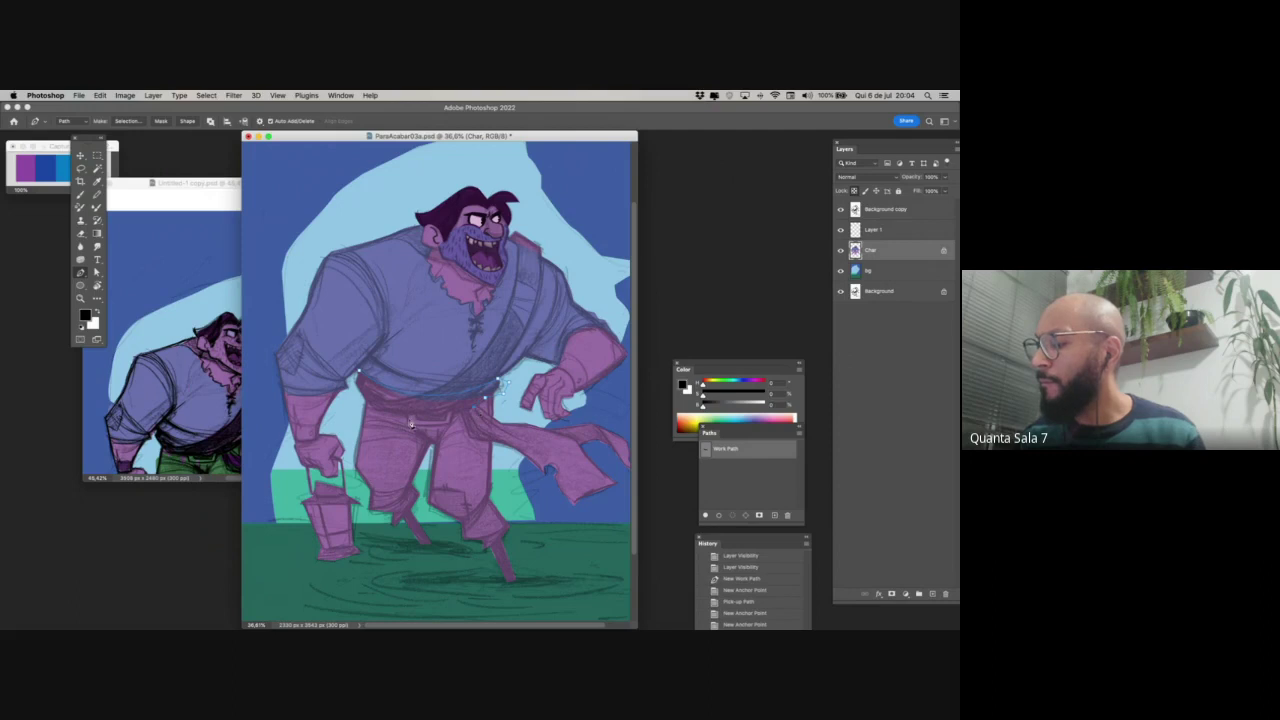
{"action": "left_click", "coordinate": [461, 419]}
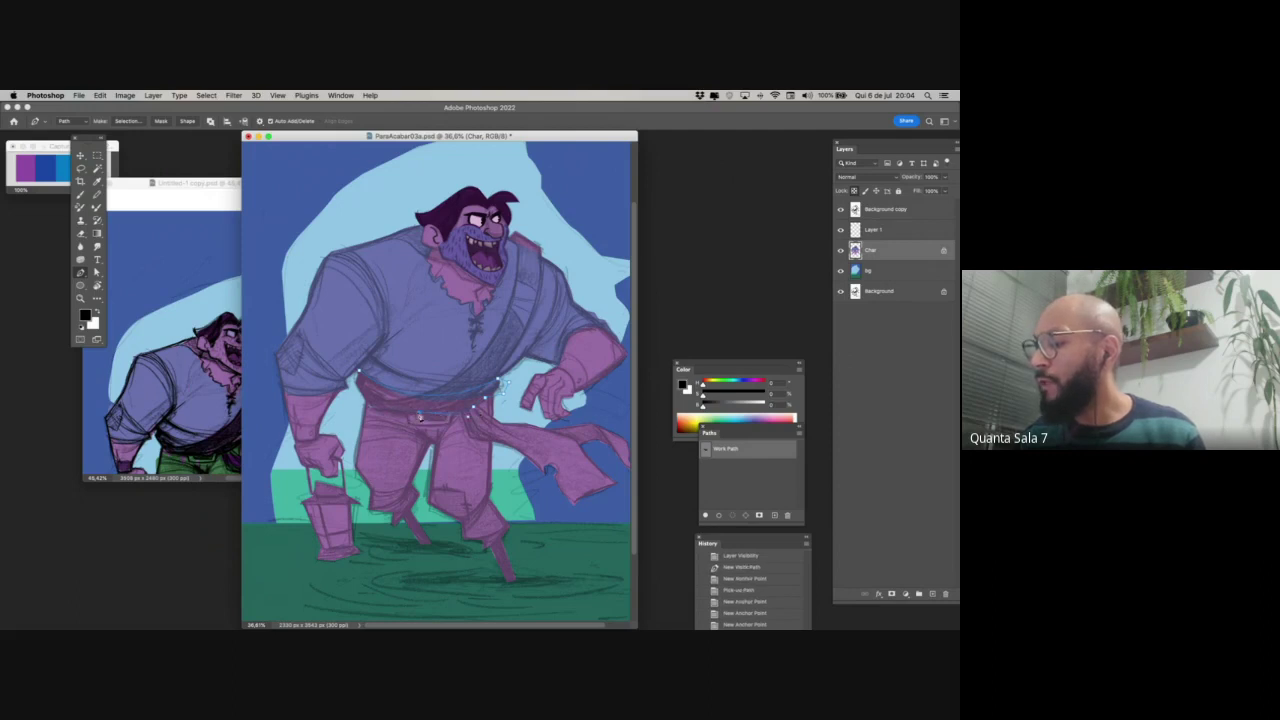
{"action": "left_click", "coordinate": [432, 417]}
{"action": "left_click", "coordinate": [407, 408]}
{"action": "left_click", "coordinate": [354, 376]}
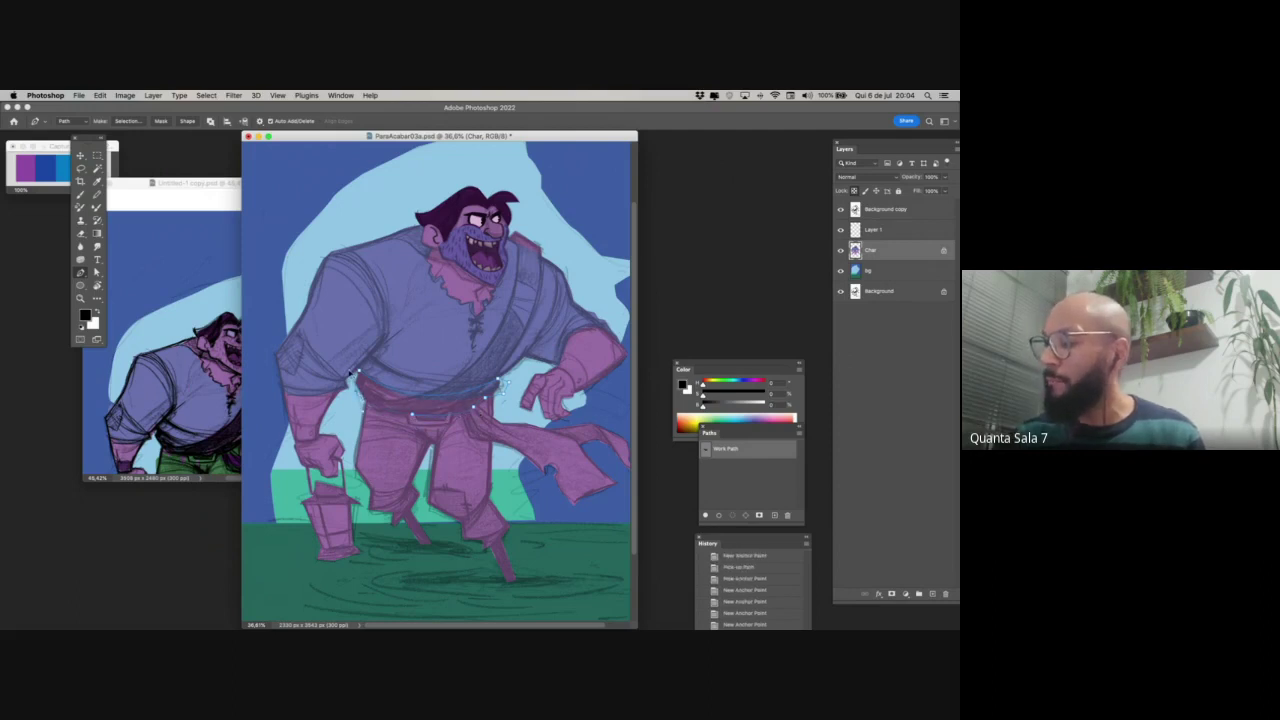
{"action": "left_click", "coordinate": [352, 375]}
{"action": "left_click", "coordinate": [358, 393]}
{"action": "left_click", "coordinate": [358, 372]}
- Sample the sash's dark purple from the Untitled-1 copy reference and return to the character painting
{"action": "key", "text": "b"}
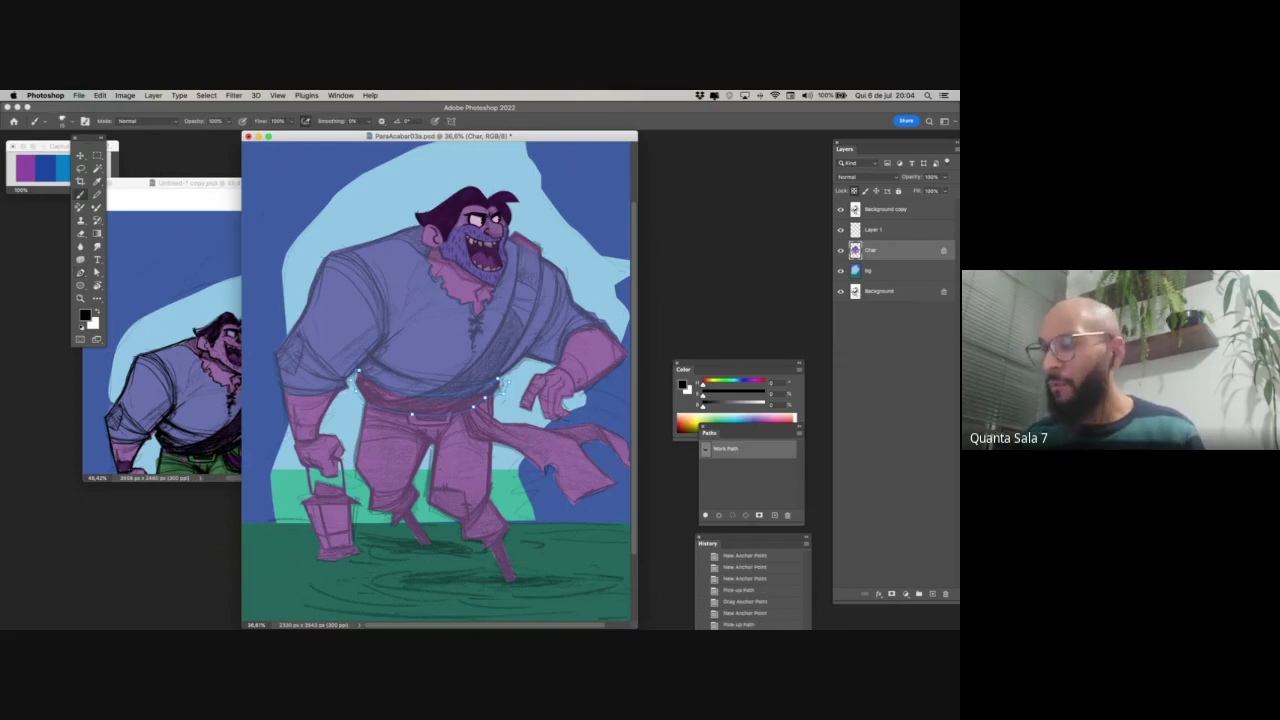
{"action": "left_click", "coordinate": [214, 392]}
{"action": "left_click", "coordinate": [264, 375], "text": "alt"}
{"action": "left_click", "coordinate": [473, 464]}
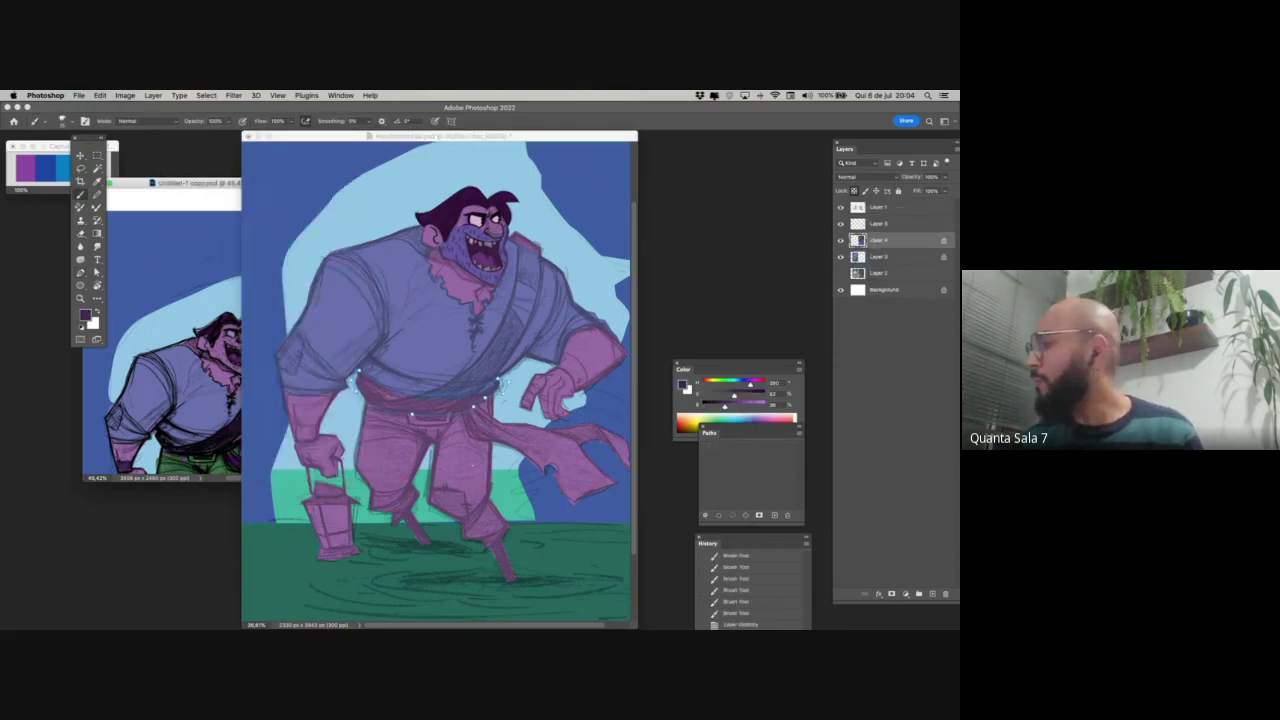
{"action": "key", "text": "ctrl+Tab"}
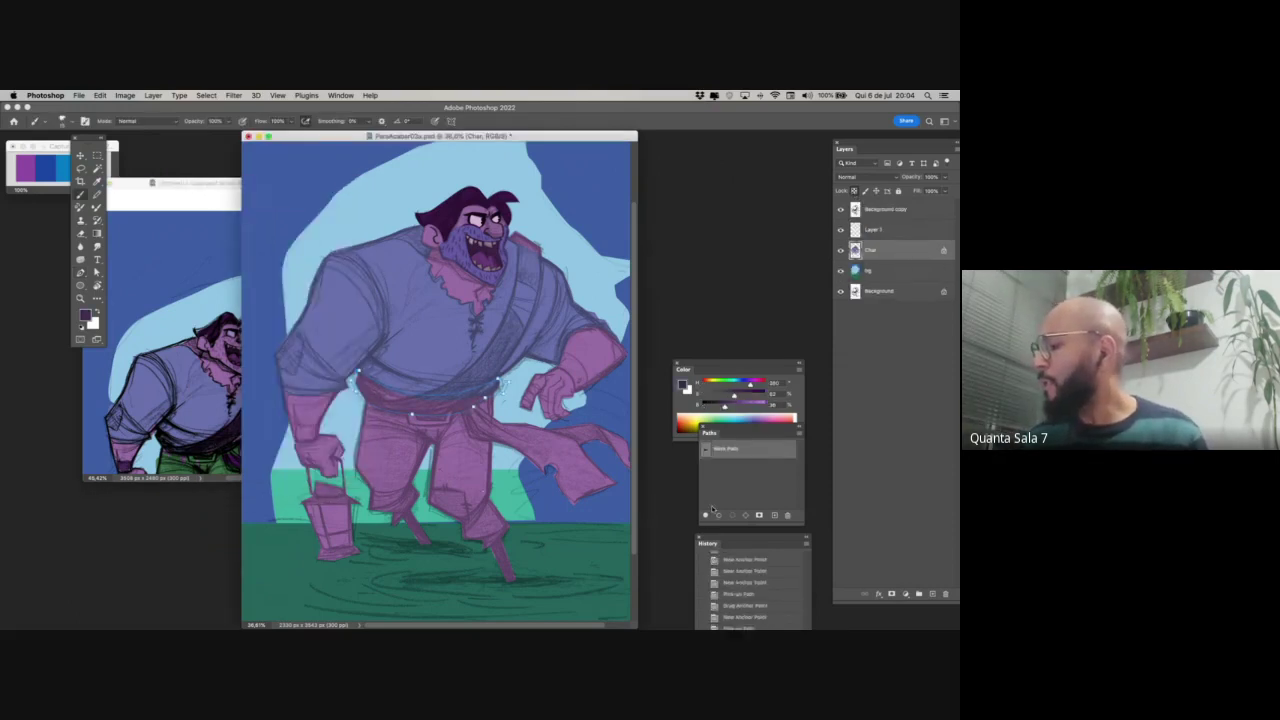
- Fill the sash path on the Char layer with the dark purple, deselect the path and move the Color panel clear of Paths
{"action": "left_click", "coordinate": [708, 513]}
{"action": "left_click_drag", "start_coordinate": [752, 367], "coordinate": [752, 232]}
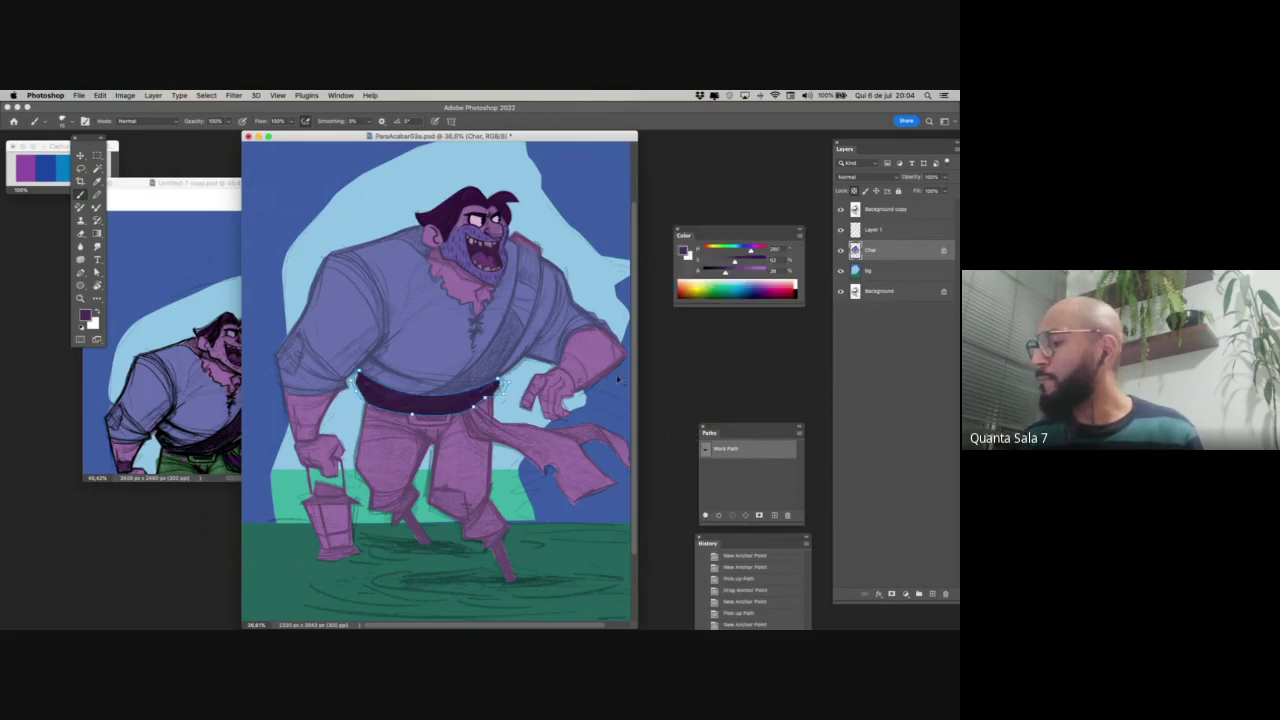
{"action": "scroll", "coordinate": [618, 380], "scroll_direction": "right", "scroll_amount": 4}
{"action": "left_click", "coordinate": [708, 503]}
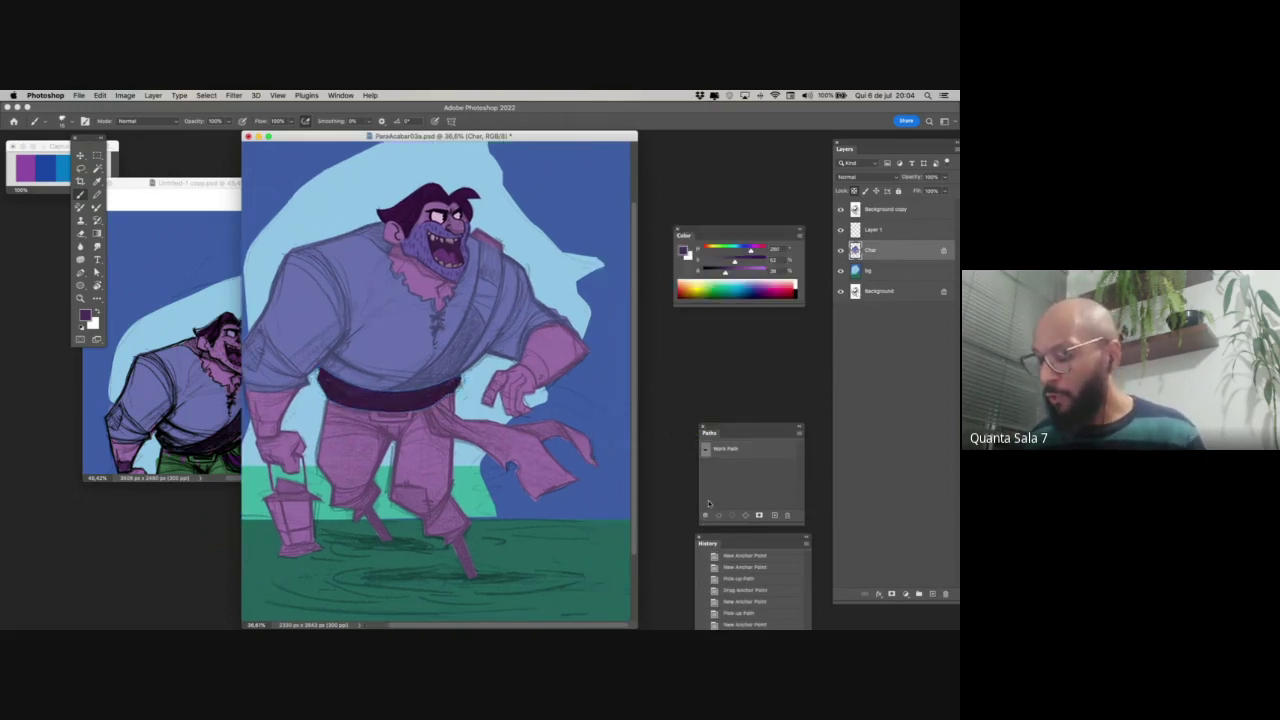
{"action": "key", "text": "p"}
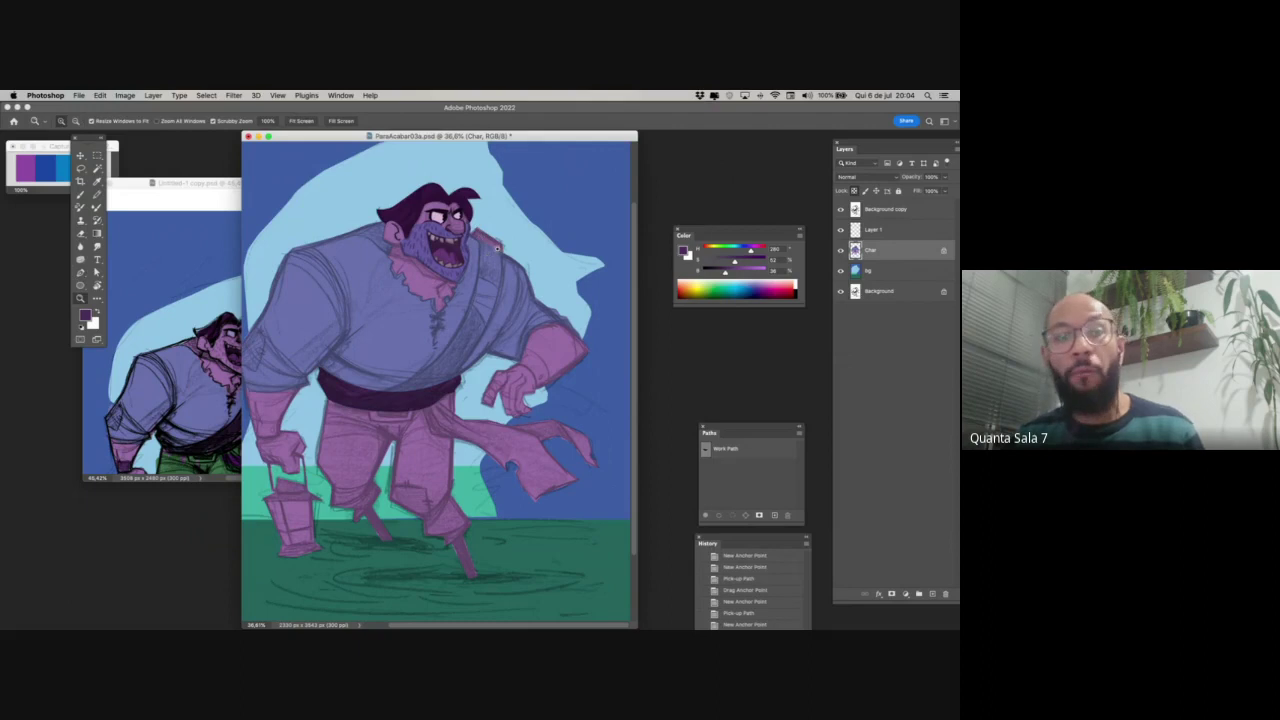
- Start a Pen path for the diagonal chest strap, from the shoulder end along its outer edge down to the waist sash
{"action": "left_click_drag", "start_coordinate": [497, 248], "coordinate": [502, 248]}
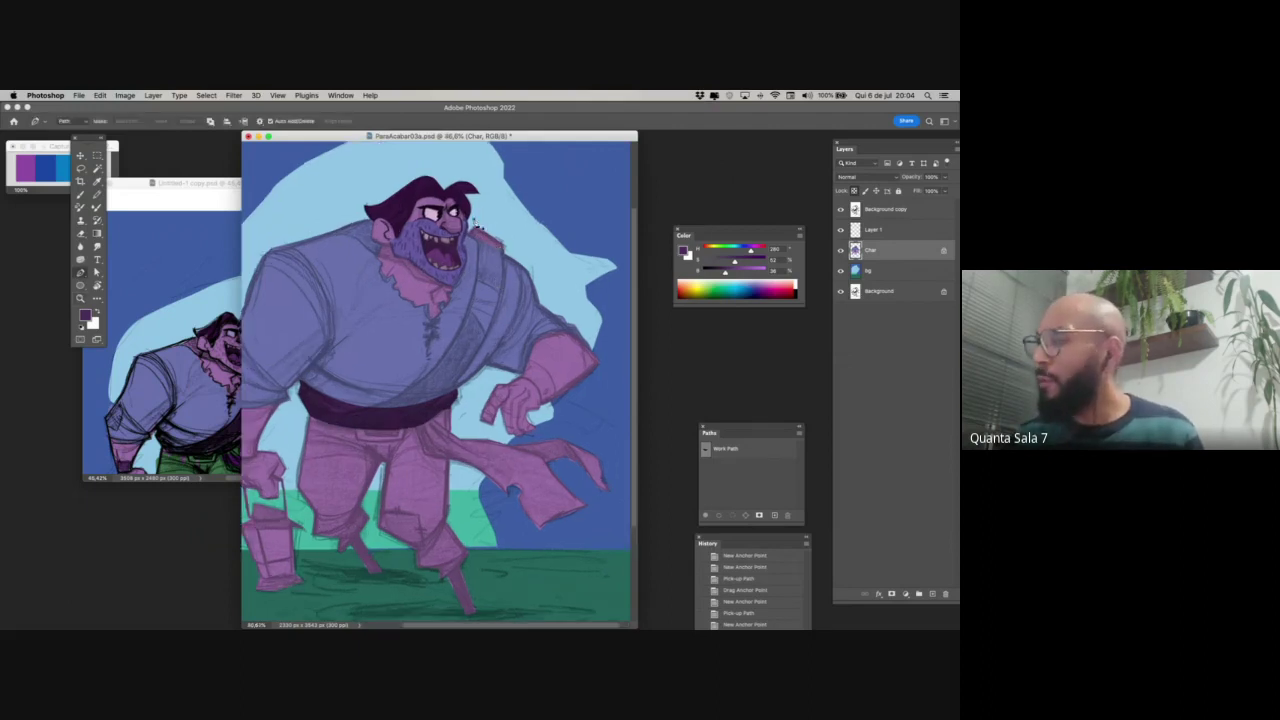
{"action": "left_click", "coordinate": [476, 222]}
{"action": "left_click", "coordinate": [504, 235]}
{"action": "left_click", "coordinate": [509, 340]}
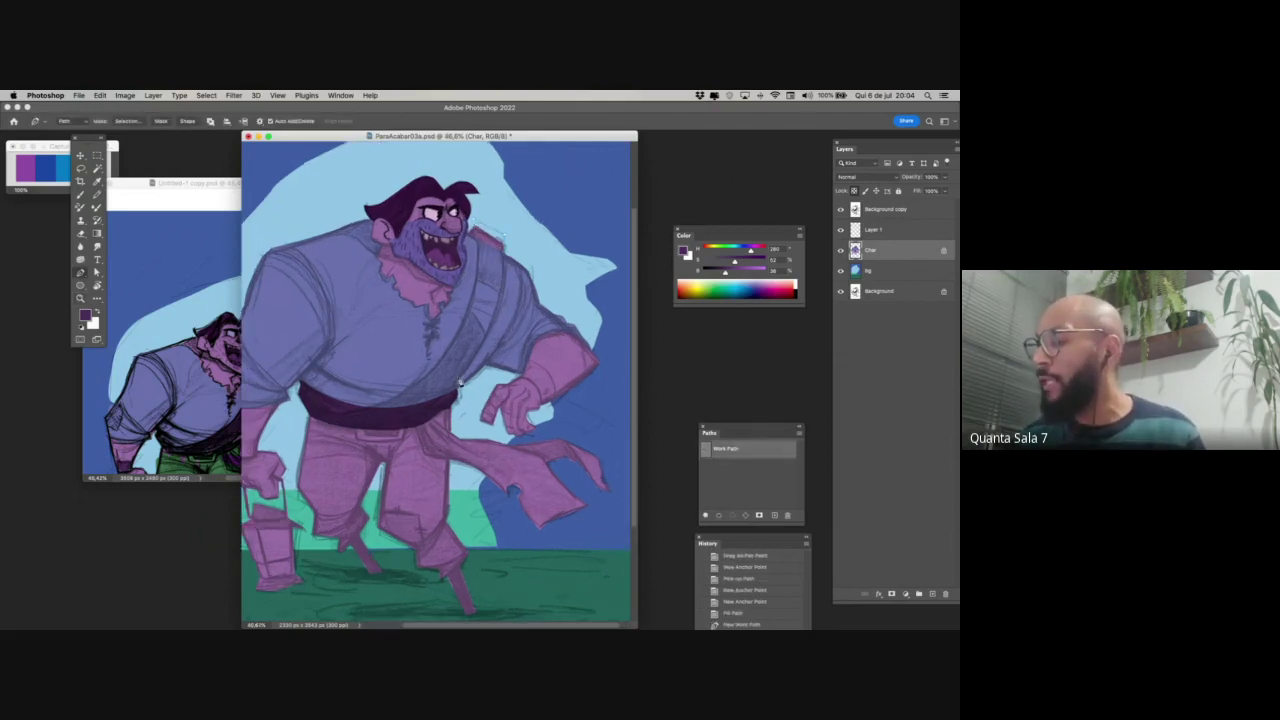
{"action": "left_click_drag", "start_coordinate": [381, 455], "coordinate": [376, 465]}
{"action": "left_click", "coordinate": [446, 397], "text": "alt"}
{"action": "left_click", "coordinate": [445, 401]}
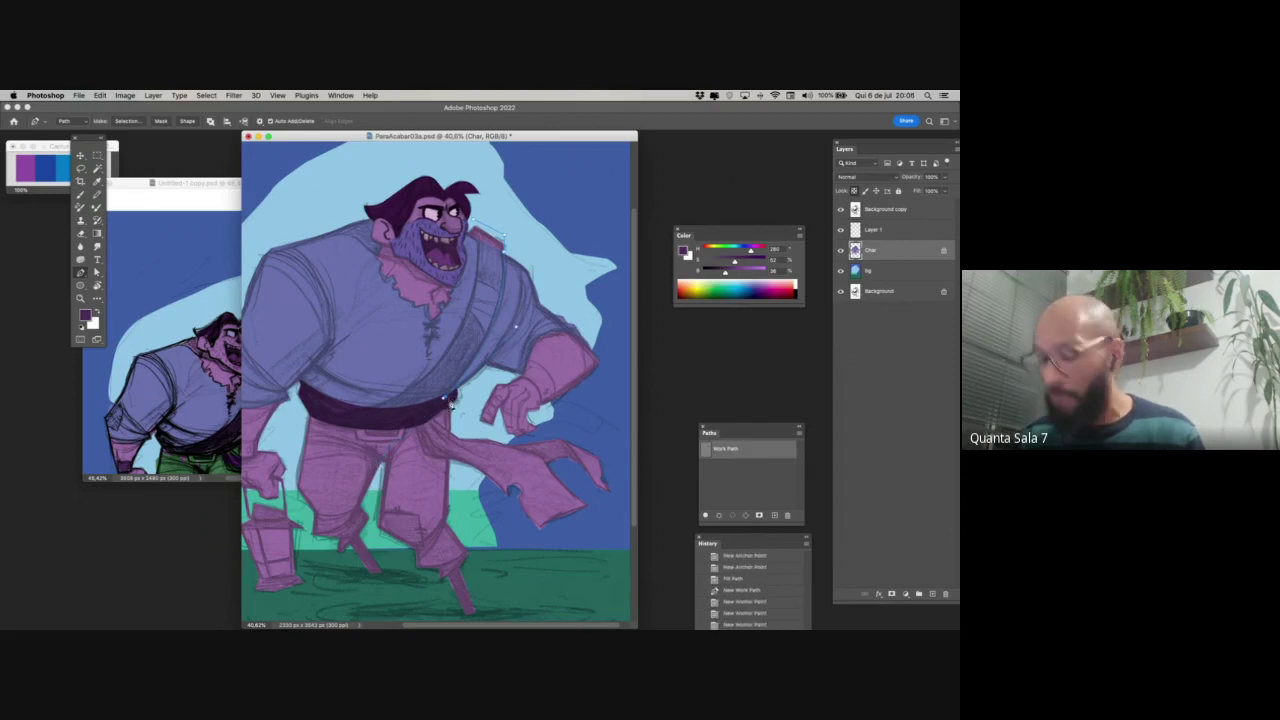
- Continue the strap path across the waist sash and curve it up along the strap's inner edge toward the shoulder
{"action": "left_click", "coordinate": [409, 416]}
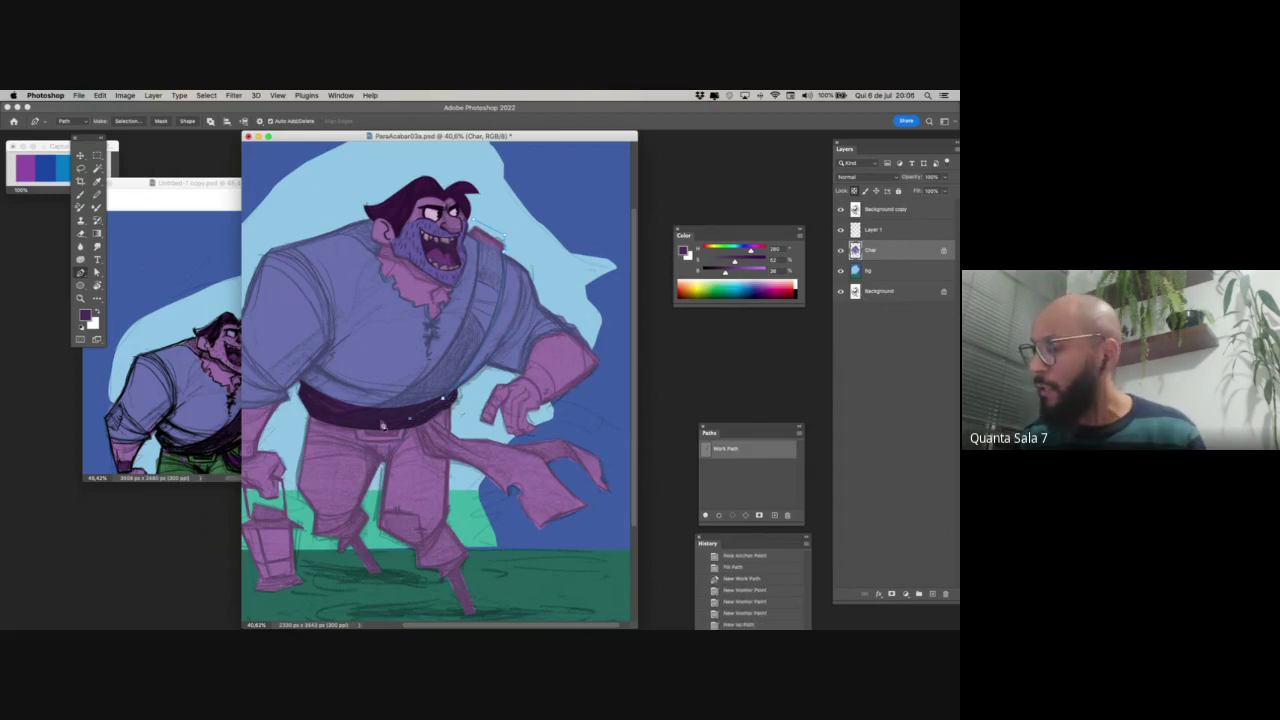
{"action": "left_click", "coordinate": [364, 411]}
{"action": "left_click", "coordinate": [362, 408]}
{"action": "left_click", "coordinate": [378, 404]}
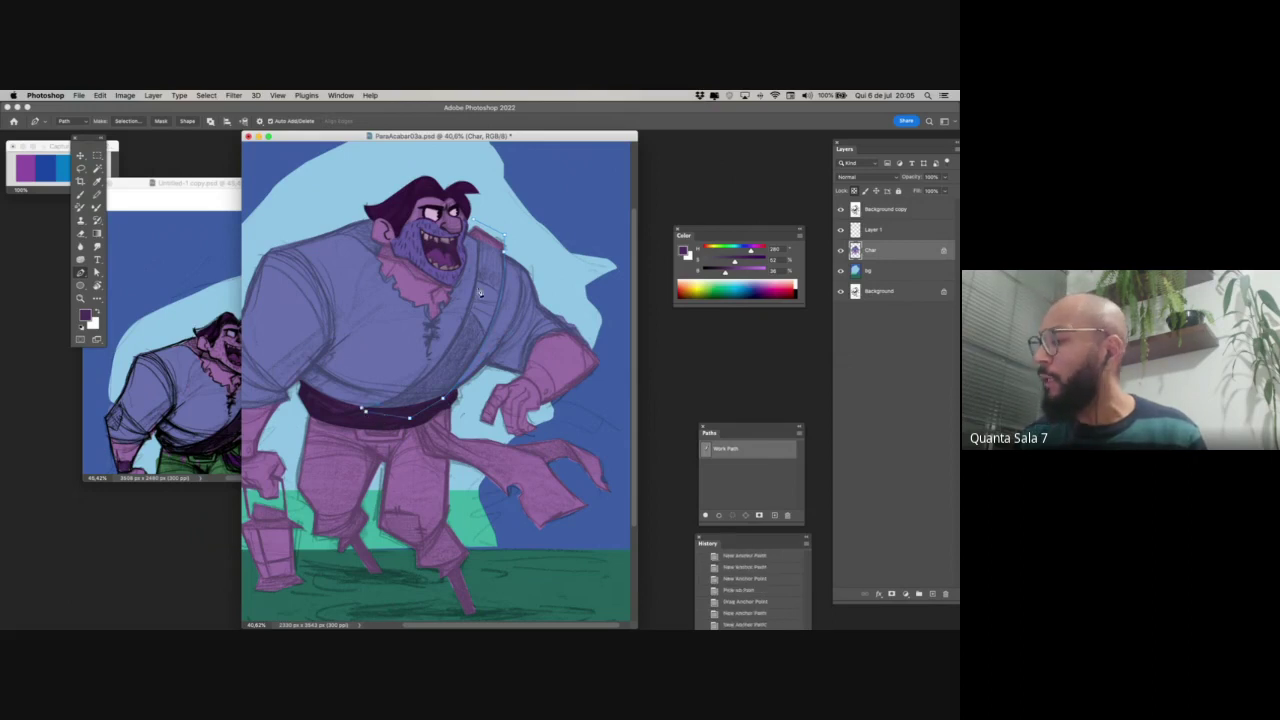
{"action": "left_click_drag", "start_coordinate": [473, 294], "coordinate": [486, 234]}
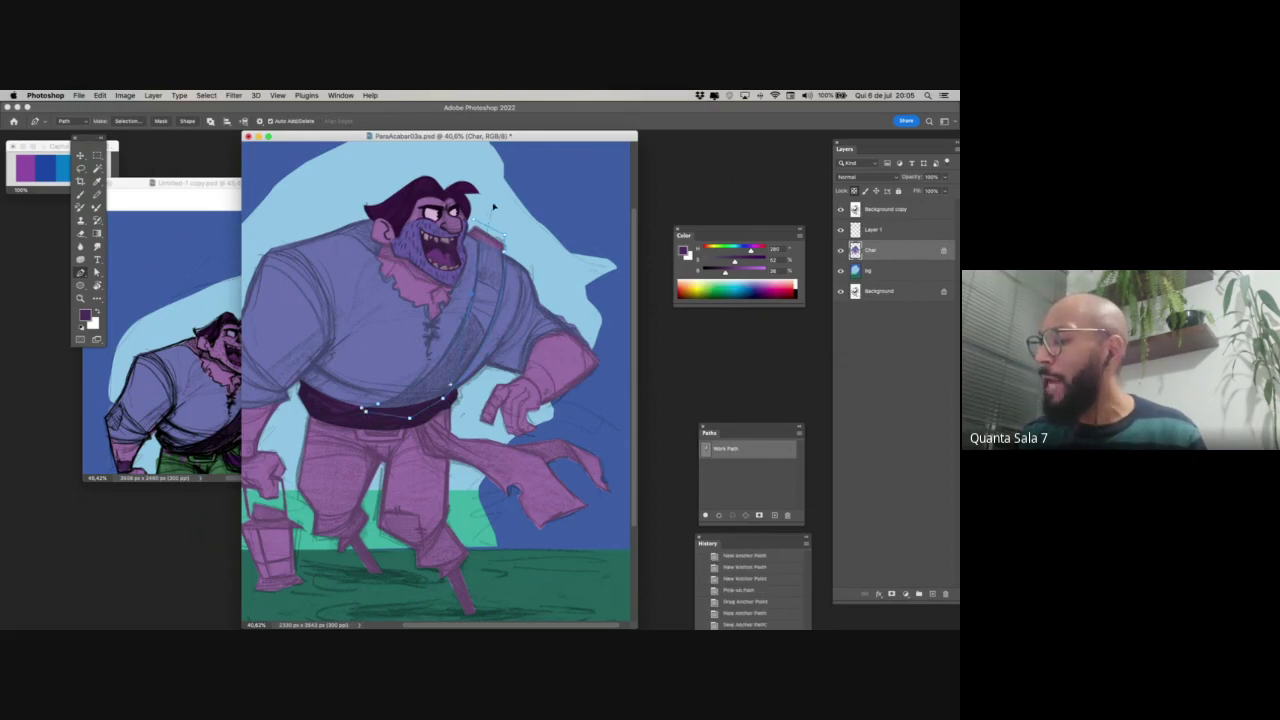
{"action": "left_click", "coordinate": [472, 293]}
{"action": "left_click", "coordinate": [479, 245]}
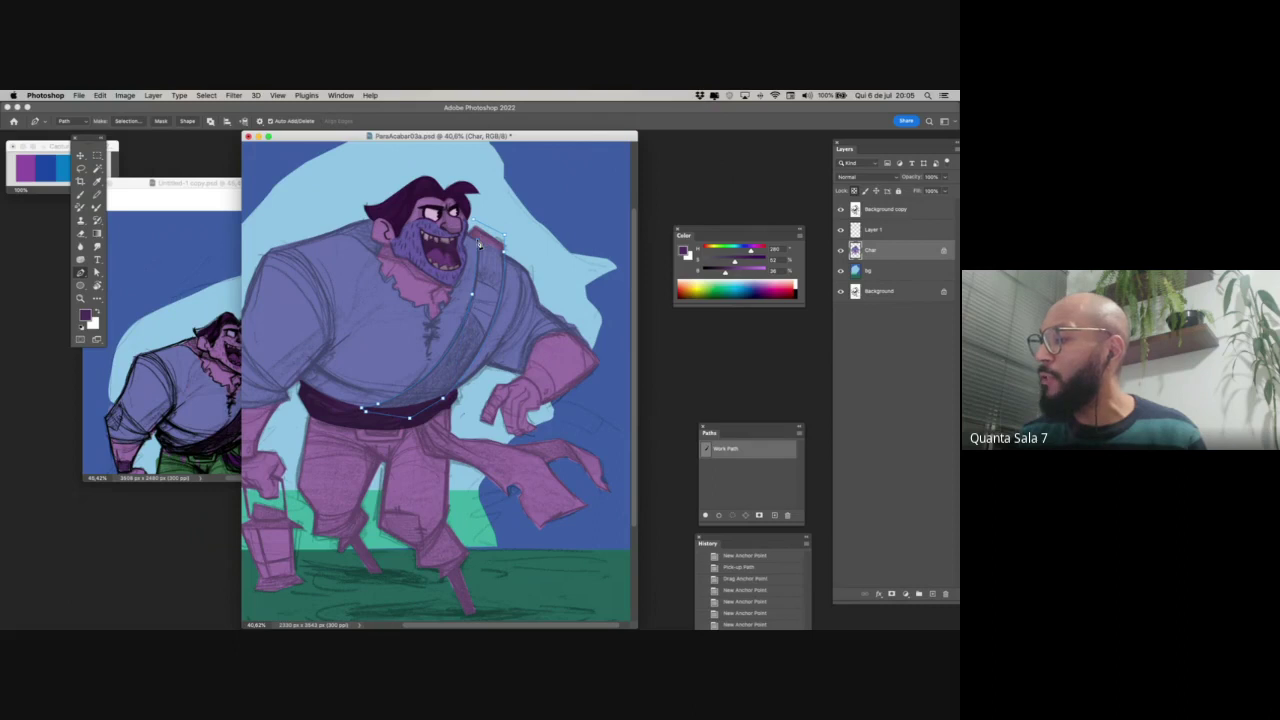
- Close the chest strap path at the shoulder and fill it with the dark purple on the Char layer
{"action": "left_click", "coordinate": [478, 241], "text": "alt"}
{"action": "left_click", "coordinate": [465, 233]}
{"action": "left_click", "coordinate": [474, 220]}
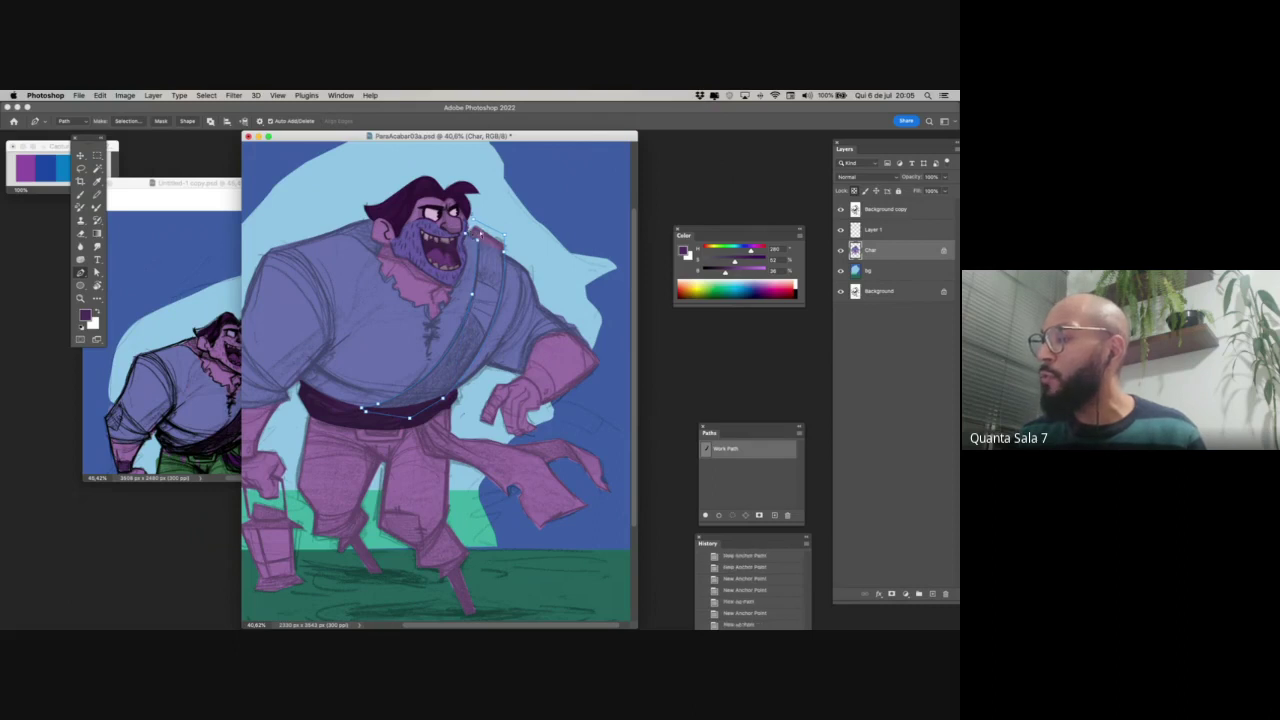
{"action": "left_click", "coordinate": [471, 236]}
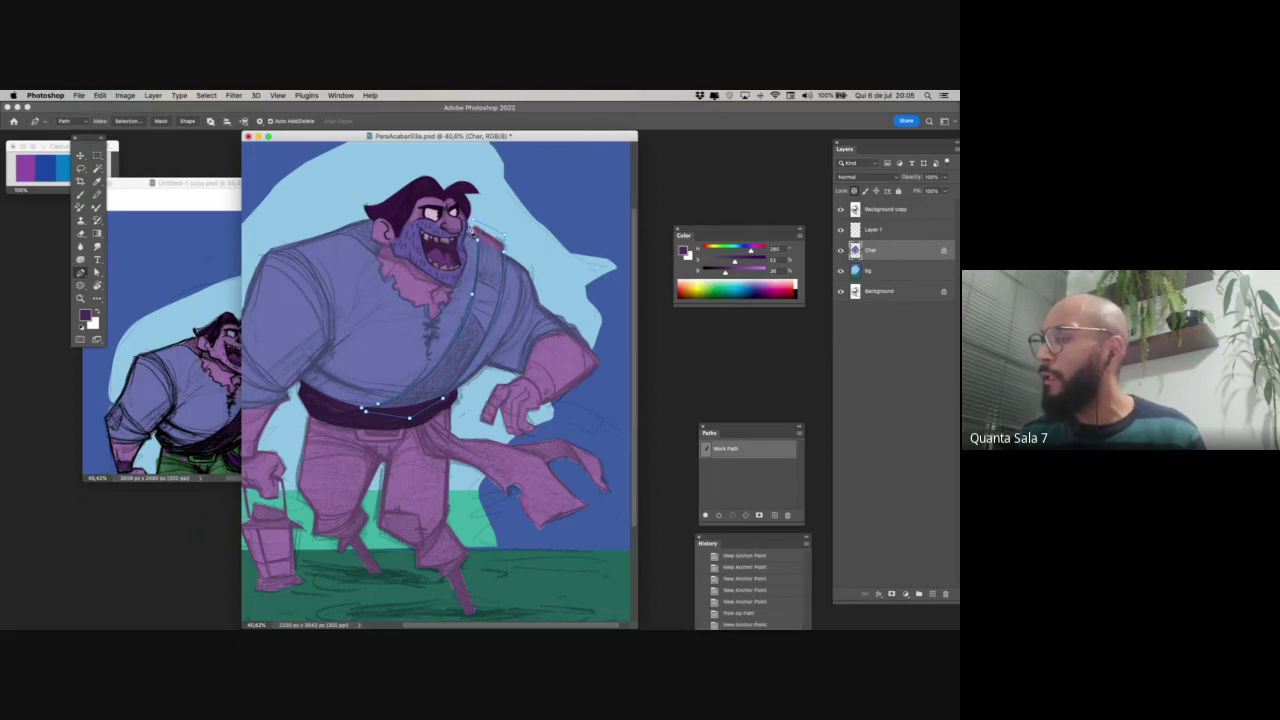
{"action": "left_click", "coordinate": [472, 235], "text": "alt"}
{"action": "left_click", "coordinate": [474, 220]}
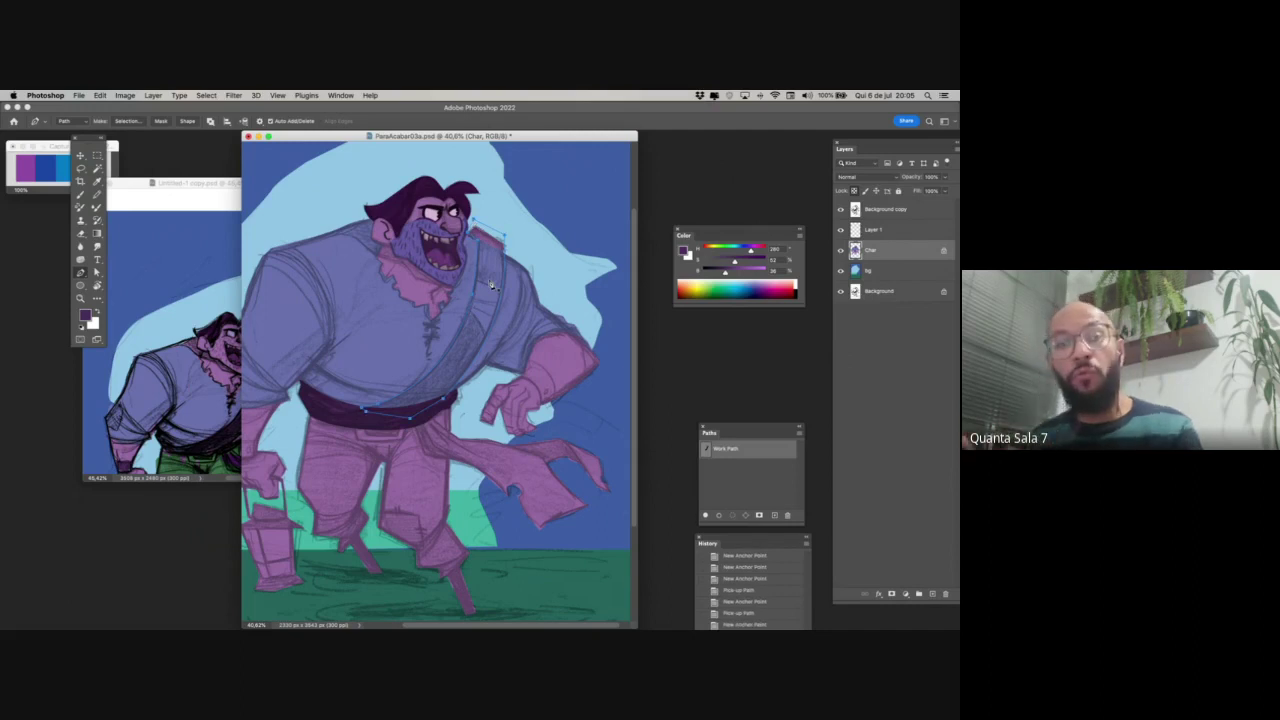
{"action": "left_click", "coordinate": [705, 515]}
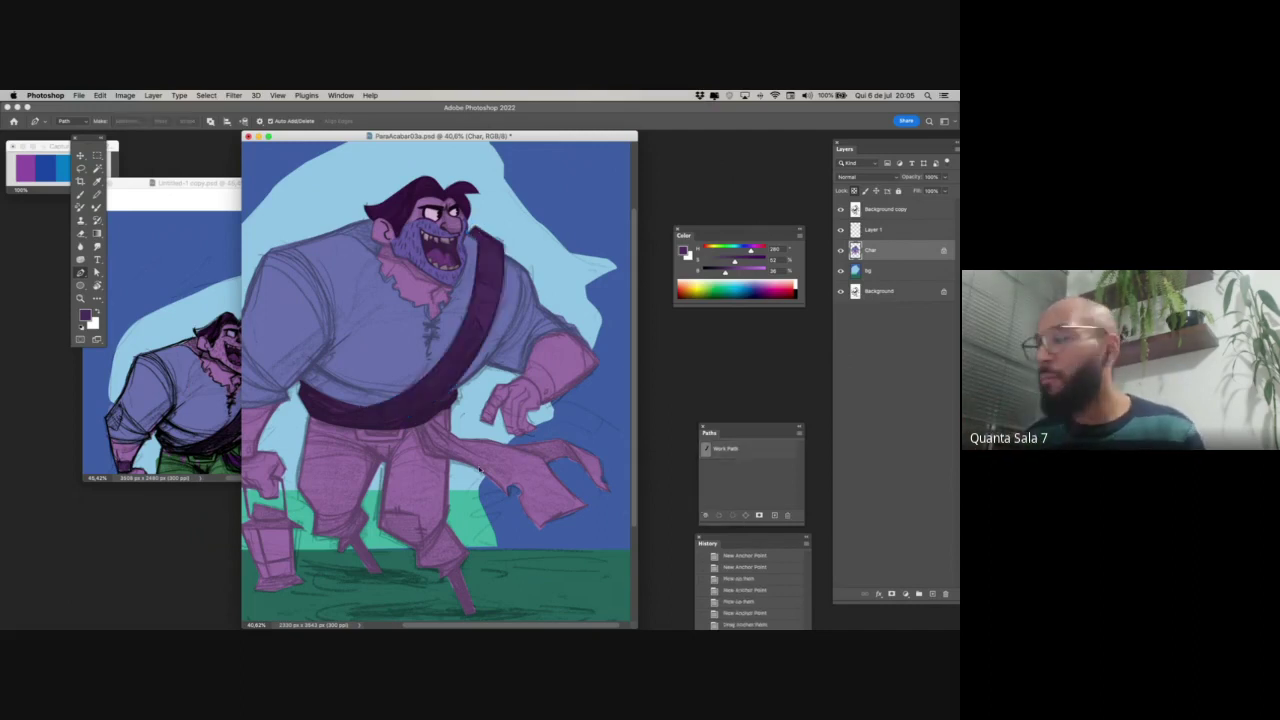
- Select the trousers area with the Magic Wand and fill it with the green sampled from the reference trousers
{"action": "scroll", "coordinate": [479, 469], "scroll_direction": "down", "scroll_amount": 3}
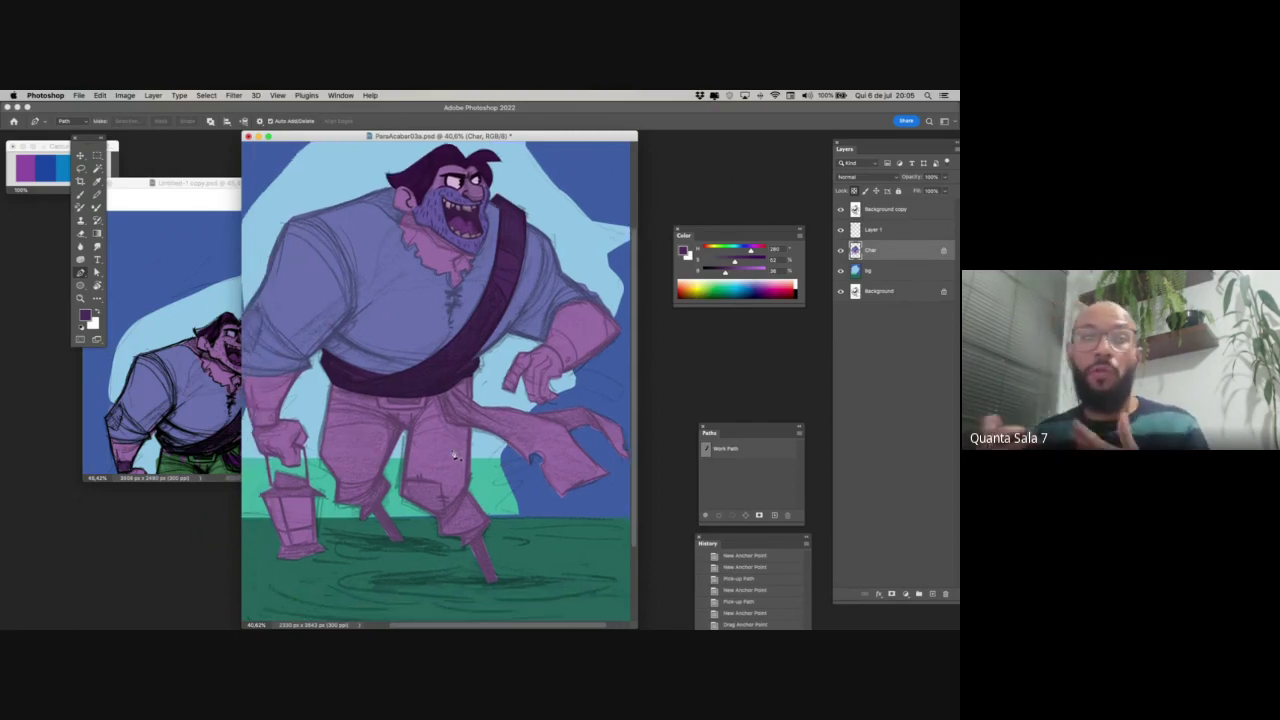
{"action": "key", "text": "w"}
{"action": "left_click", "coordinate": [452, 512]}
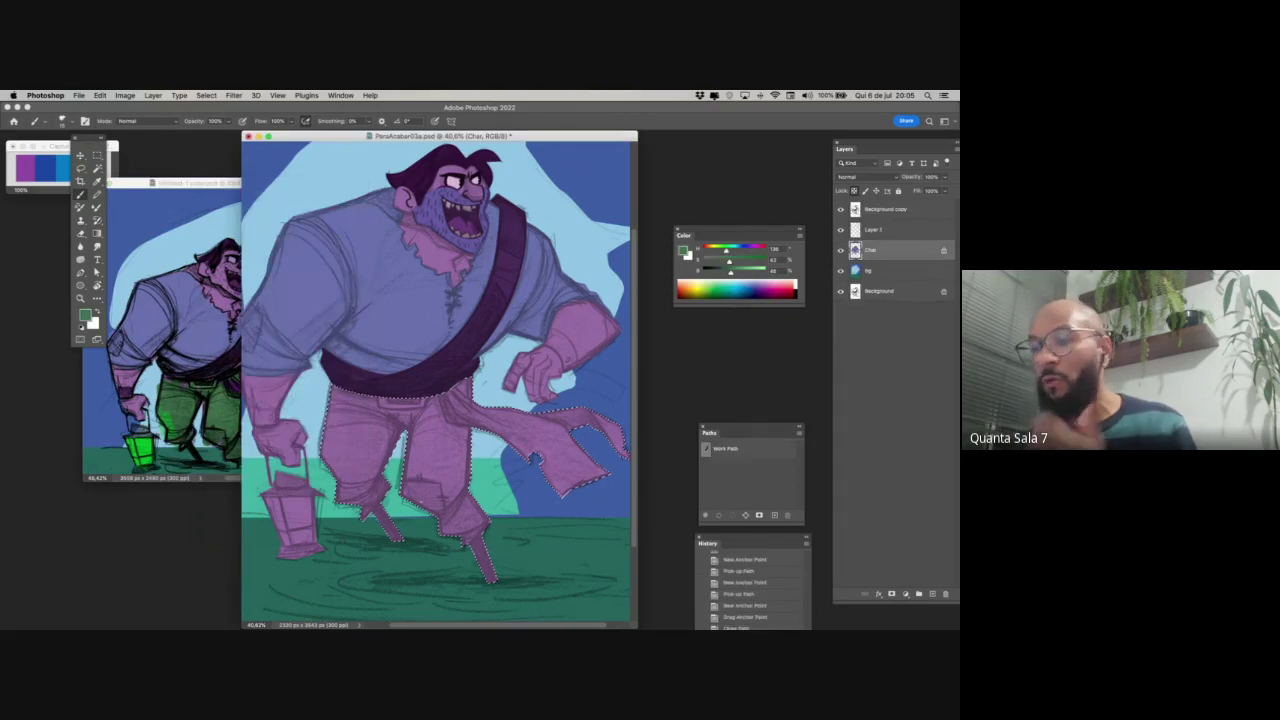
{"action": "key", "text": "g"}
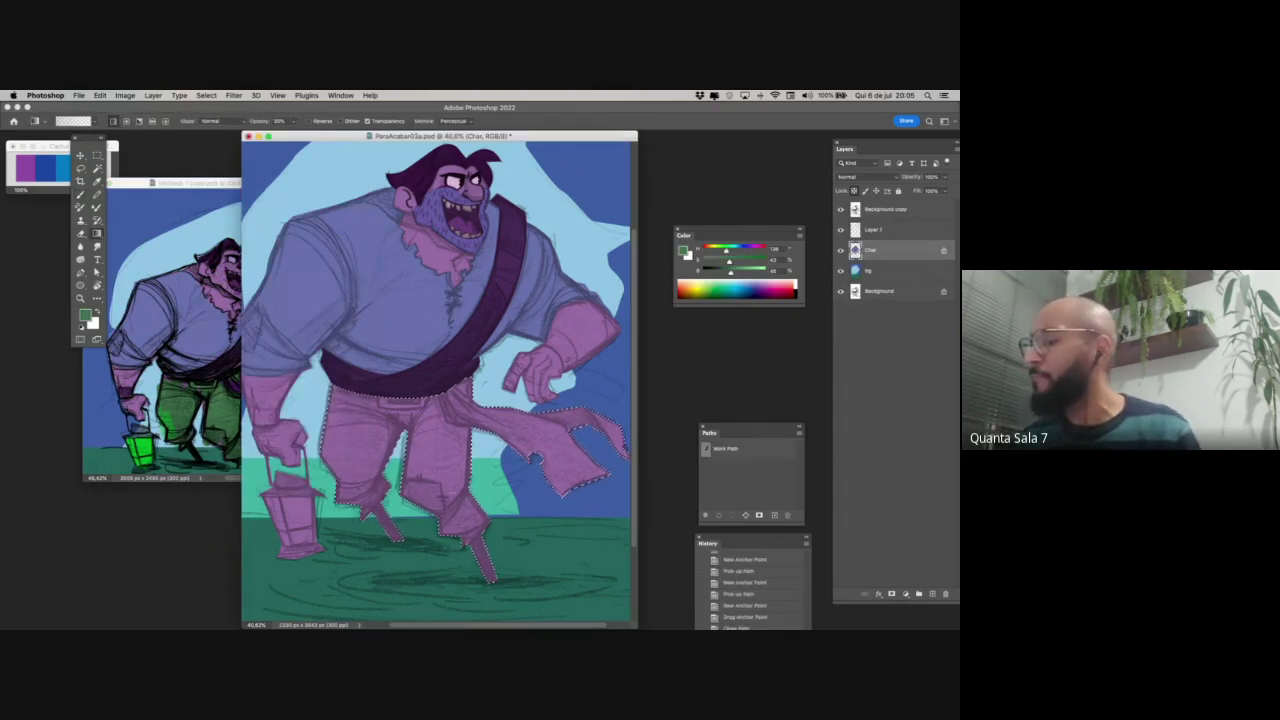
{"action": "key", "text": "alt+BackSpace"}
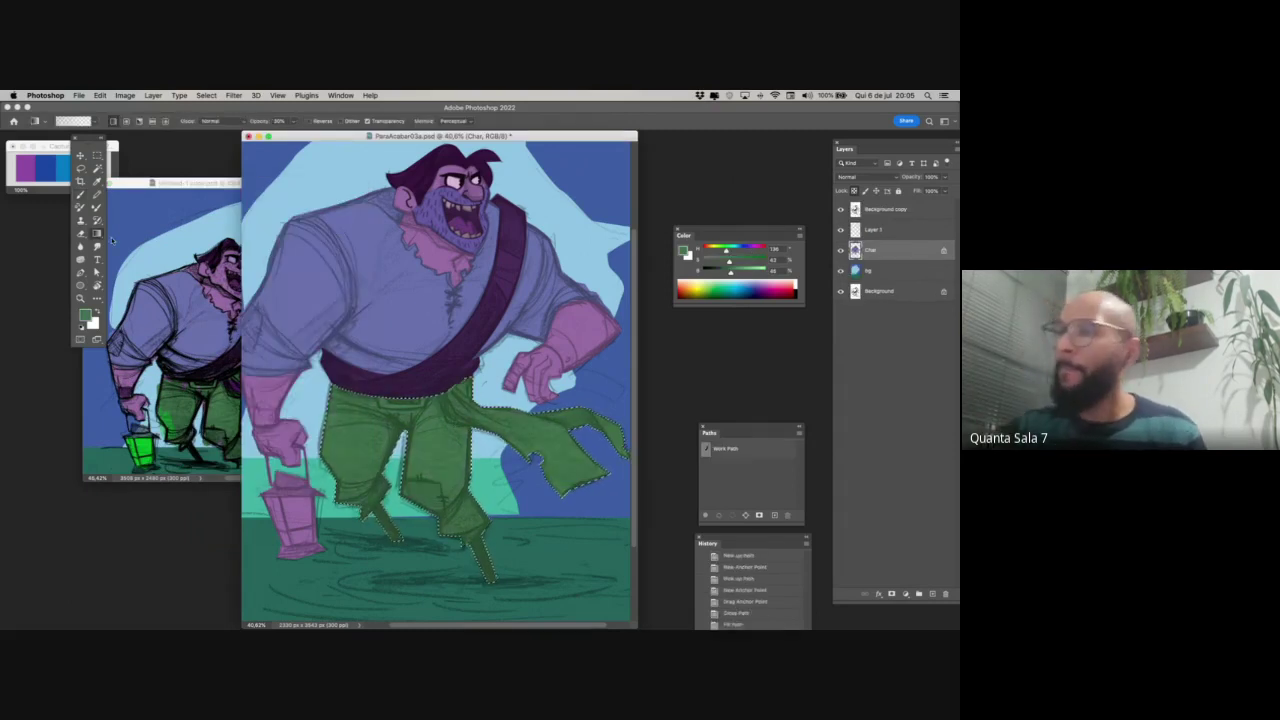
- Blend sampled palette blue over the trousers with a gradient and fill the whole selection with the resulting teal
{"action": "left_click", "coordinate": [45, 168], "text": "alt"}
{"action": "left_click_drag", "start_coordinate": [476, 425], "coordinate": [456, 500]}
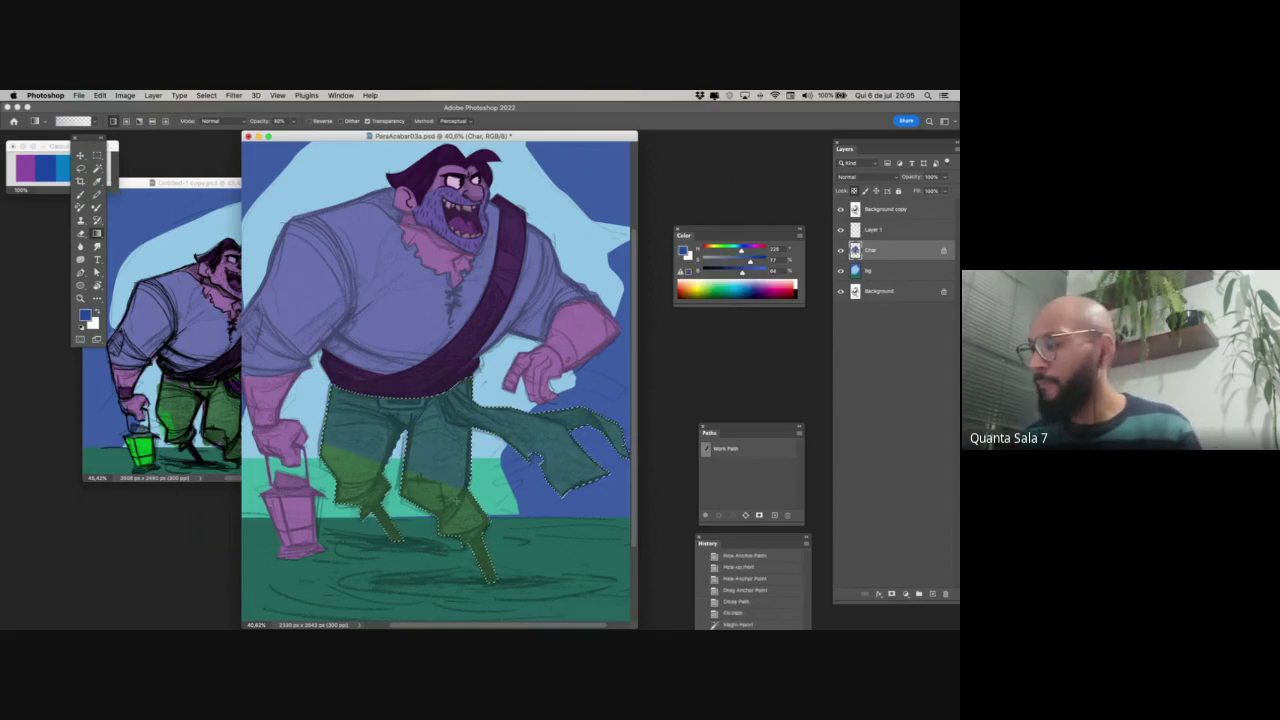
{"action": "left_click", "coordinate": [441, 460], "text": "alt"}
{"action": "key", "text": "alt+BackSpace"}
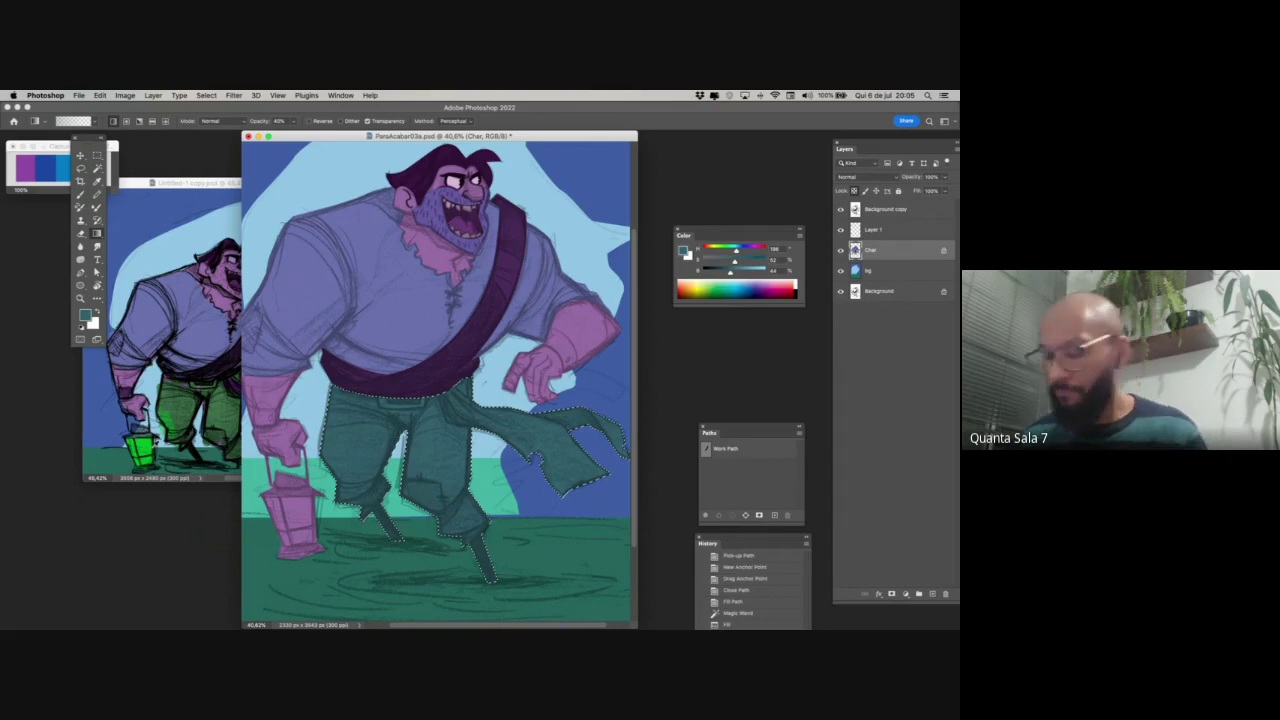
- Sample bright green from the reference trousers and fill the selected trousers with the Paint Bucket at 30% opacity
{"action": "left_click", "coordinate": [168, 416], "text": "alt"}
{"action": "left_click_drag", "start_coordinate": [472, 470], "coordinate": [462, 491]}
{"action": "key", "text": "super+z"}
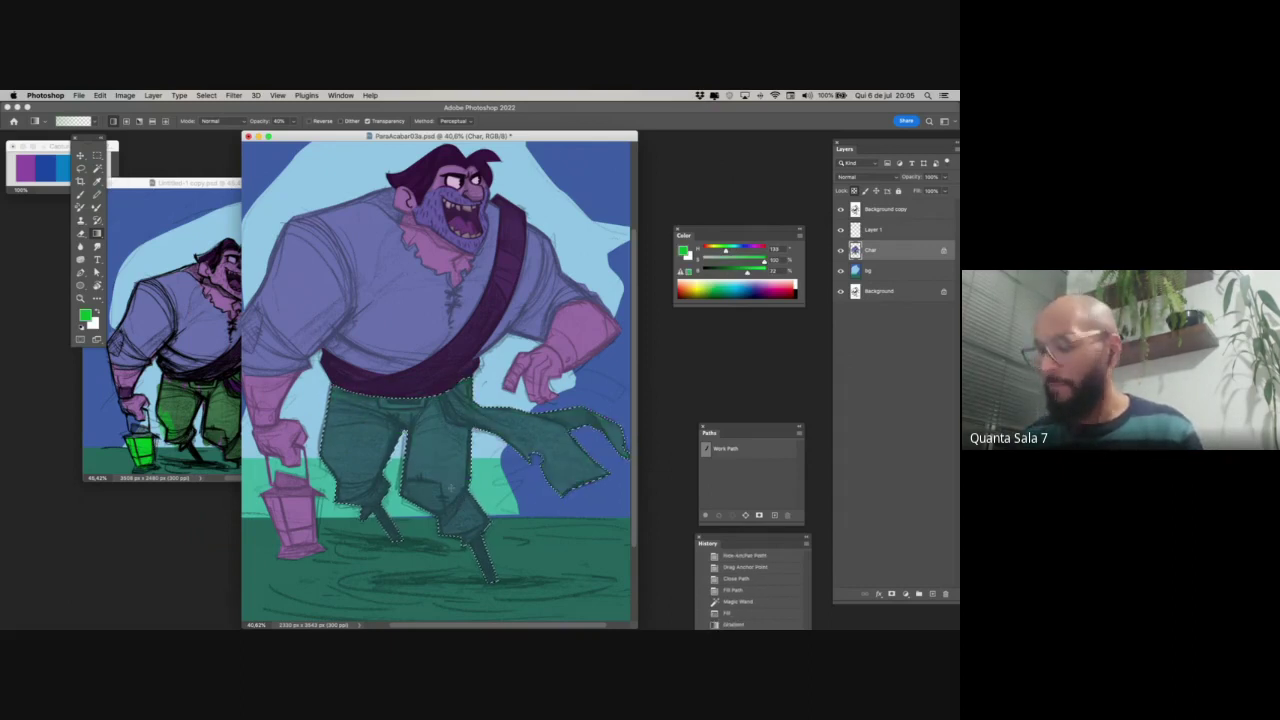
{"action": "left_click_drag", "start_coordinate": [97, 234], "coordinate": [156, 258]}
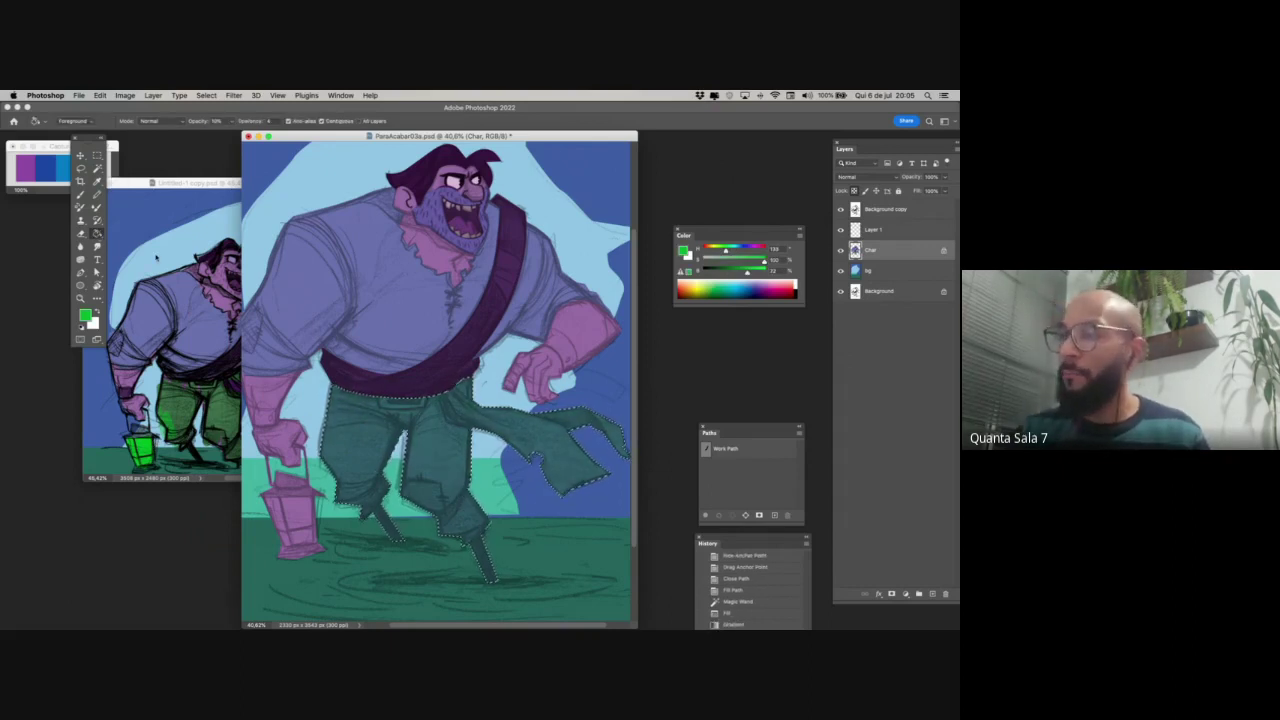
{"action": "key", "text": "3"}
{"action": "left_click", "coordinate": [450, 518]}
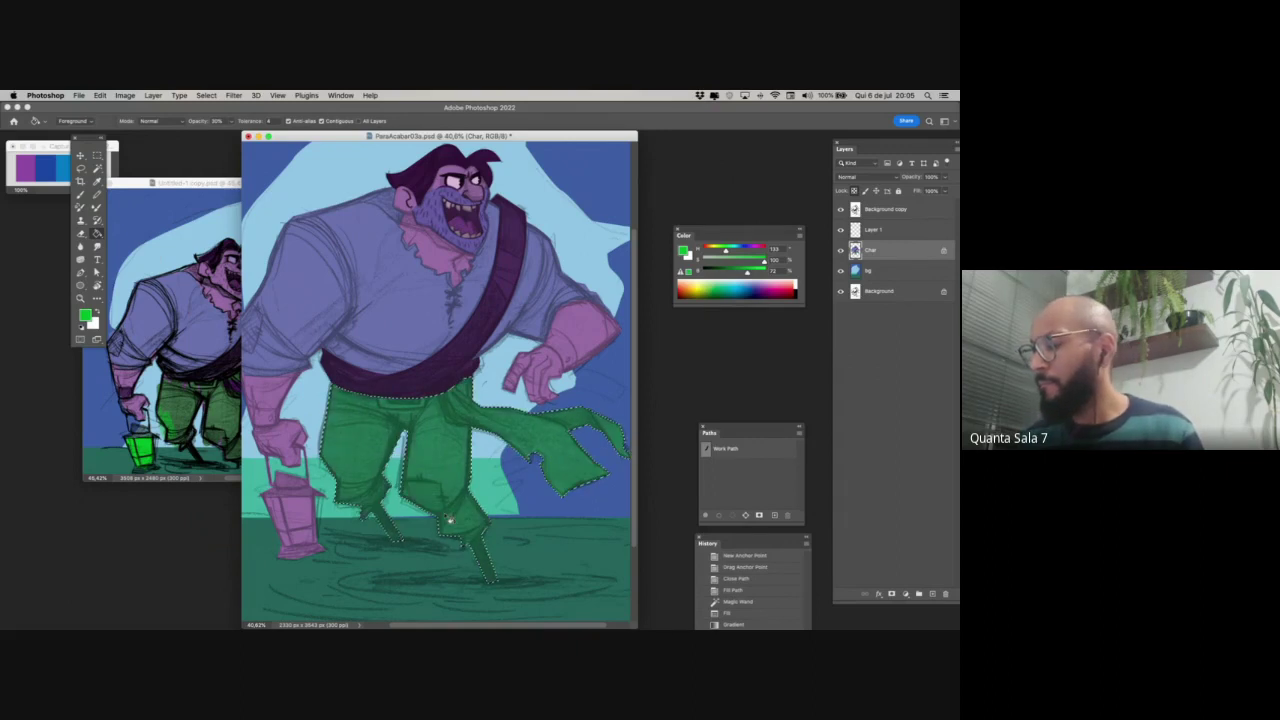
- Darken the trousers with Hue/Saturation at Lightness -27 and deselect them
{"action": "key", "text": "super+u"}
{"action": "left_click_drag", "start_coordinate": [731, 479], "coordinate": [719, 480]}
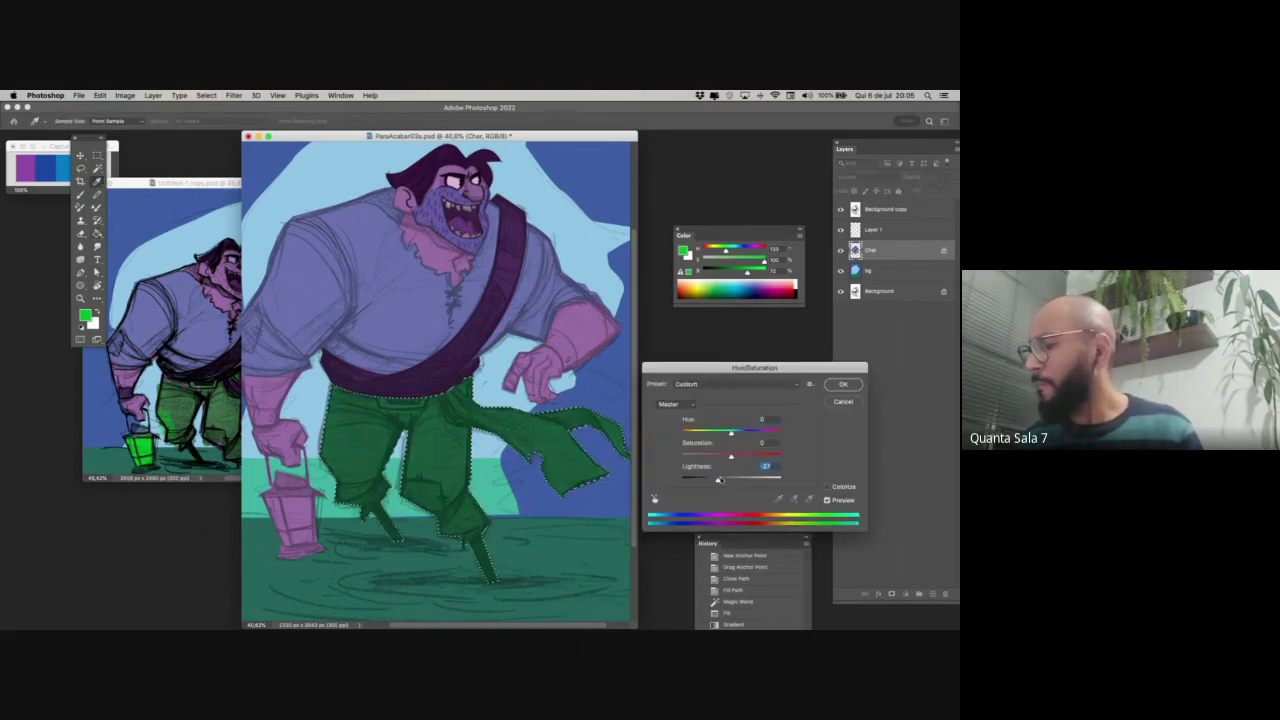
{"action": "key", "text": "Return"}
{"action": "key", "text": "super+d"}
- Sample the strap's dark purple and brush the knot and upper part of the hanging sash tail over the green
{"action": "left_click_drag", "start_coordinate": [507, 535], "coordinate": [485, 487]}
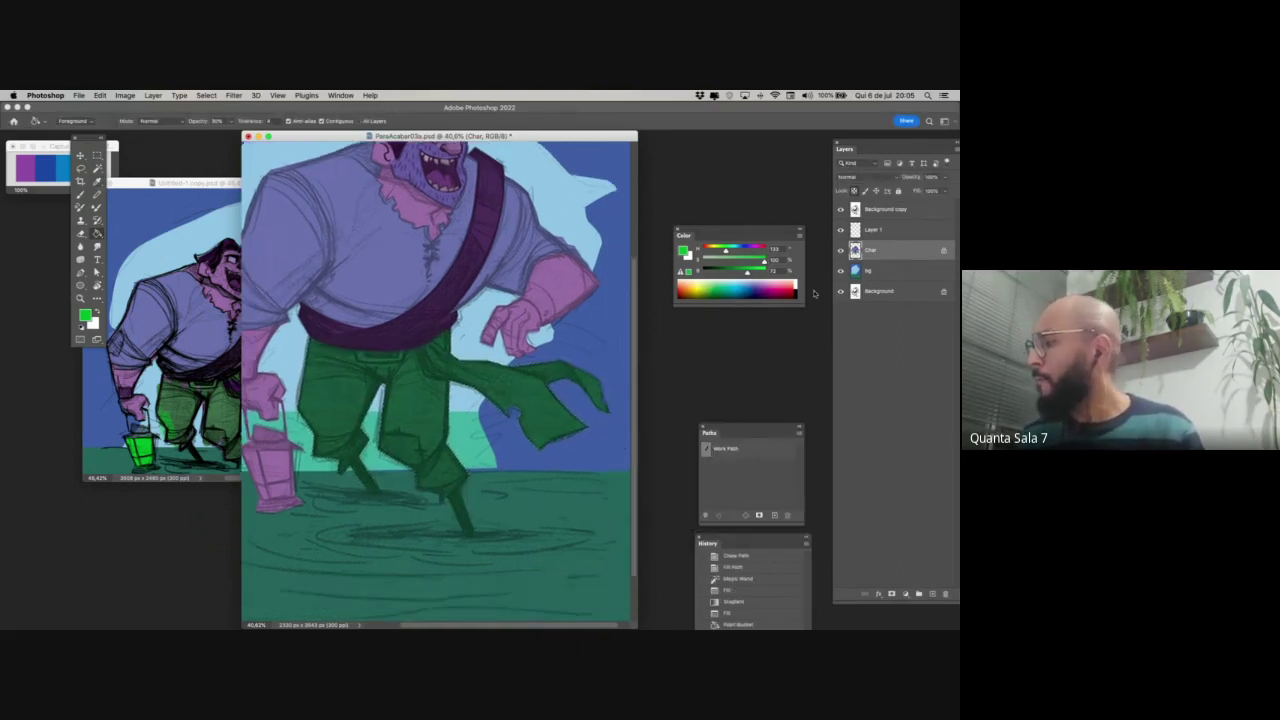
{"action": "scroll", "coordinate": [495, 545], "scroll_direction": "up", "scroll_amount": 2}
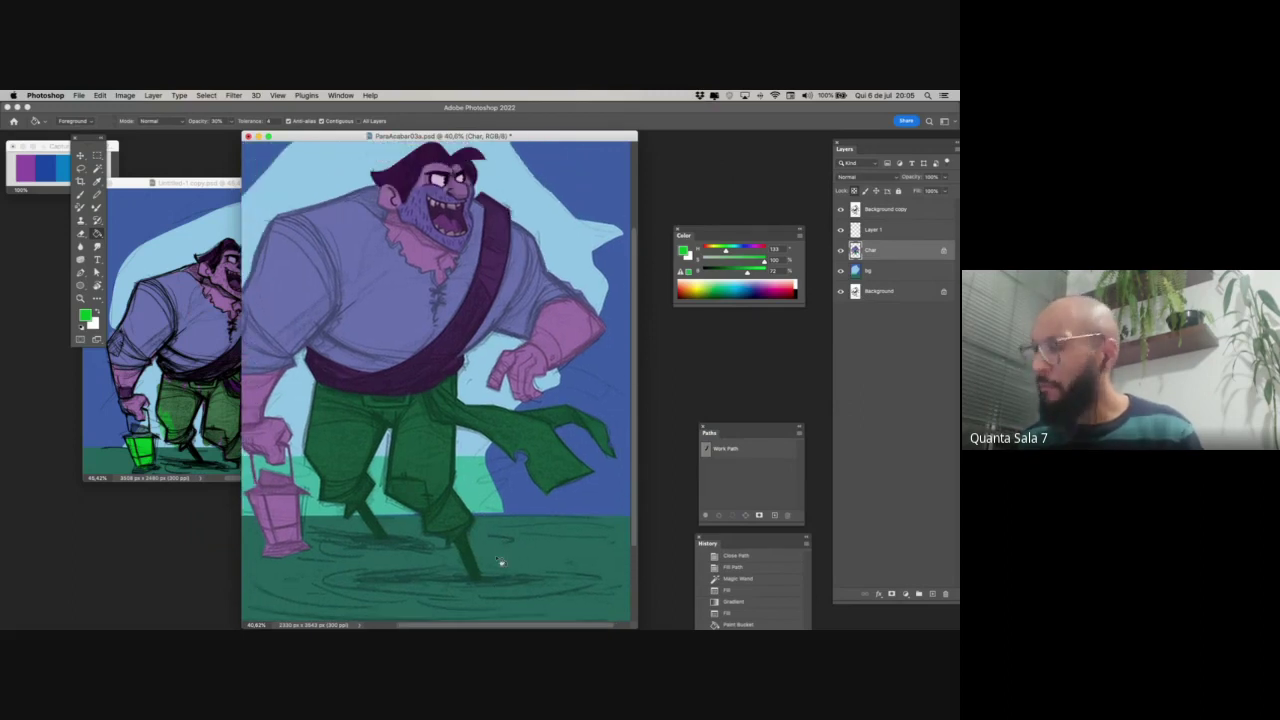
{"action": "key", "text": "b"}
{"action": "left_click", "coordinate": [487, 296], "text": "alt"}
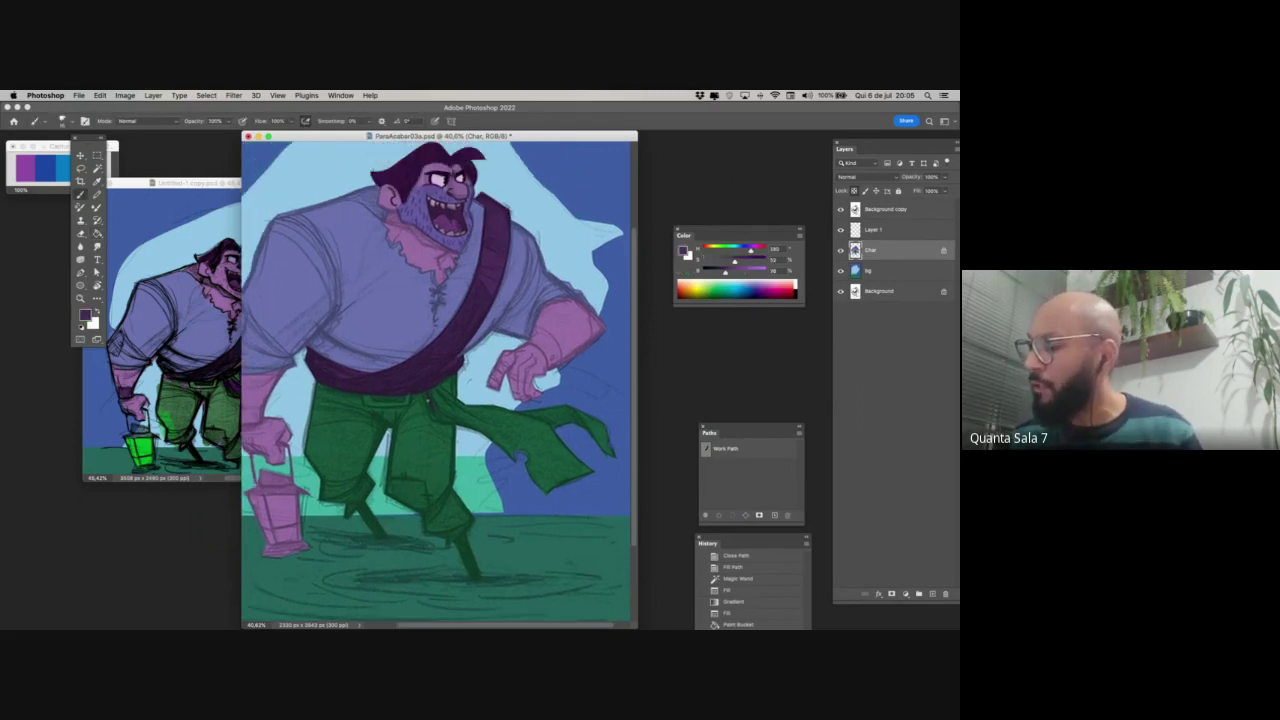
{"action": "left_click_drag", "start_coordinate": [430, 400], "coordinate": [435, 409]}
{"action": "key", "text": "bracketright"}
{"action": "key", "text": "bracketright"}
{"action": "key", "text": "bracketright"}
{"action": "key", "text": "bracketright"}
{"action": "key", "text": "bracketright"}
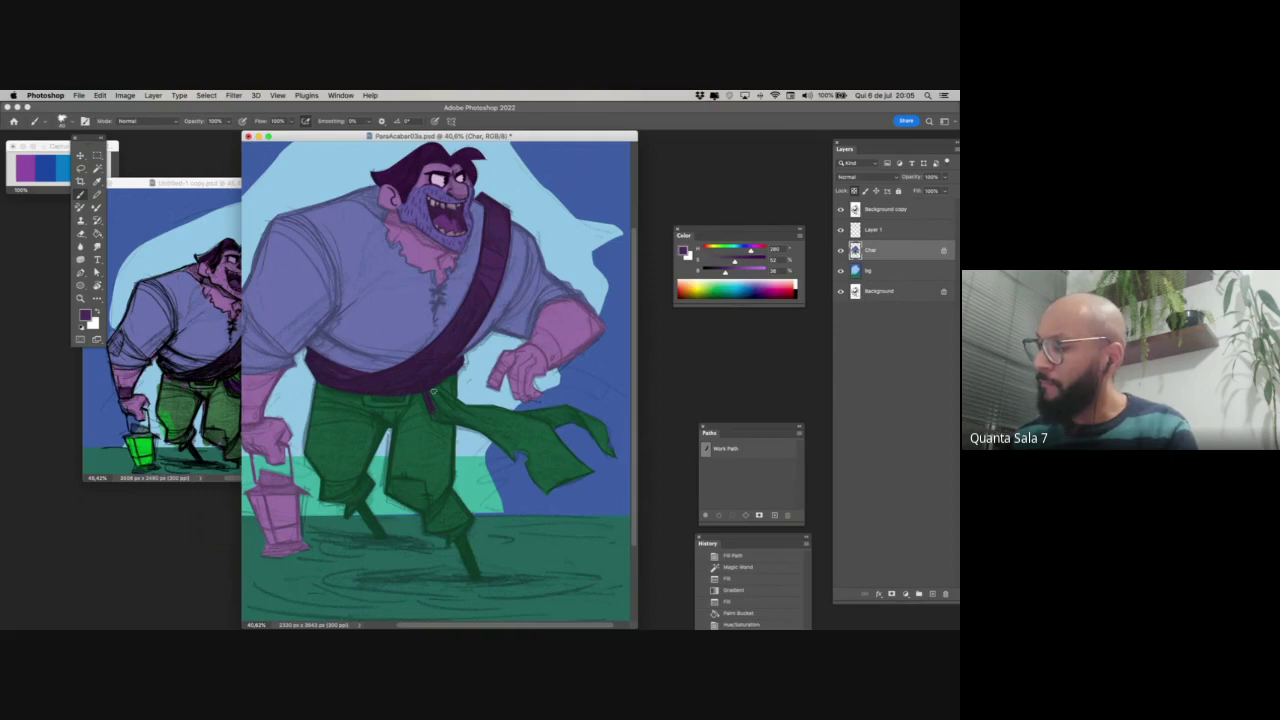
{"action": "mouse_move", "coordinate": [435, 400]}
{"action": "left_mouse_down"}
{"action": "mouse_move", "coordinate": [453, 411]}
{"action": "mouse_move", "coordinate": [434, 411]}
{"action": "left_mouse_up"}
{"action": "mouse_move", "coordinate": [435, 411]}
{"action": "left_mouse_down"}
{"action": "mouse_move", "coordinate": [496, 428]}
{"action": "mouse_move", "coordinate": [475, 417]}
{"action": "left_mouse_up"}
{"action": "key", "text": "bracketright"}
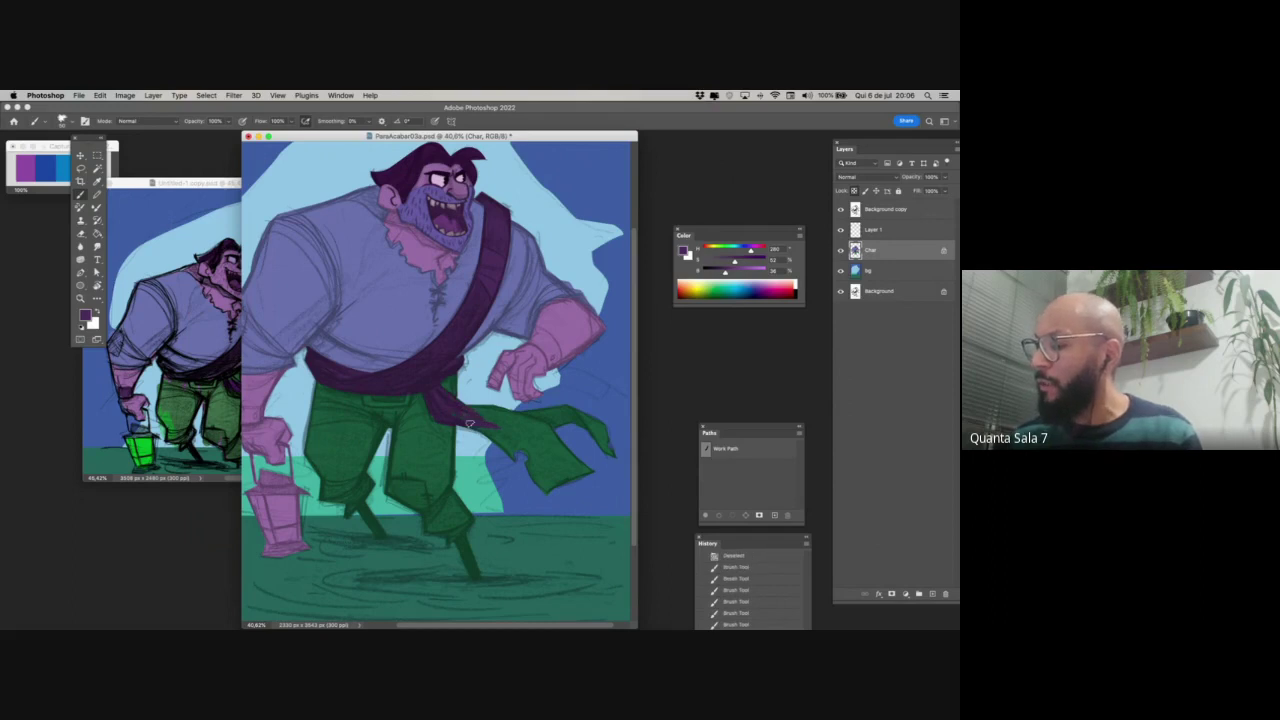
{"action": "left_click", "coordinate": [477, 423]}
- Lasso the rest of the flowing sash tail, fill it with the dark purple and deselect
{"action": "key", "text": "l"}
{"action": "mouse_move", "coordinate": [588, 422]}
{"action": "left_mouse_down"}
{"action": "mouse_move", "coordinate": [575, 398]}
{"action": "mouse_move", "coordinate": [495, 400]}
{"action": "mouse_move", "coordinate": [625, 482]}
{"action": "mouse_move", "coordinate": [534, 431]}
{"action": "mouse_move", "coordinate": [474, 450]}
{"action": "mouse_move", "coordinate": [518, 461]}
{"action": "left_mouse_up"}
{"action": "key", "text": "alt+BackSpace"}
{"action": "key", "text": "super+d"}
{"action": "scroll", "coordinate": [517, 461], "scroll_direction": "up", "scroll_amount": 2}
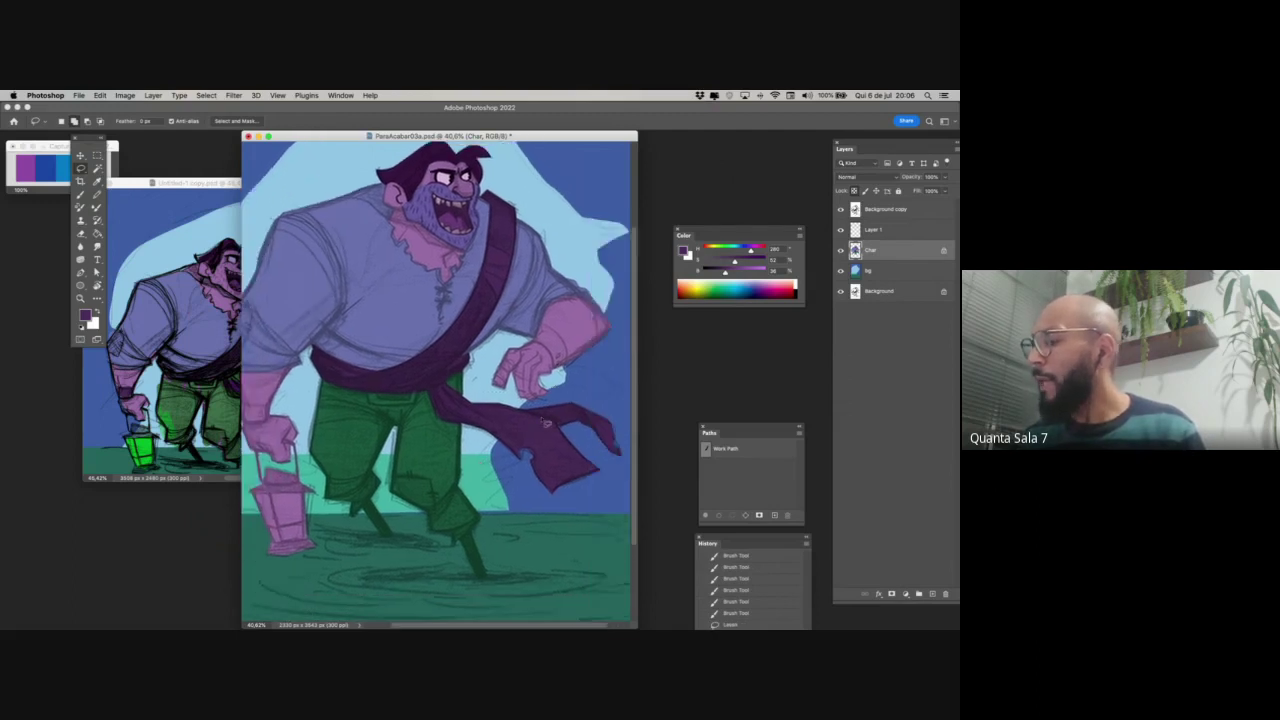
- Lasso a wristband on each forearm and fill both with the dark purple sampled from the reference wristband
{"action": "scroll", "coordinate": [517, 372], "scroll_direction": "right", "scroll_amount": 3}
{"action": "mouse_move", "coordinate": [522, 360]}
{"action": "left_mouse_down"}
{"action": "mouse_move", "coordinate": [546, 389]}
{"action": "mouse_move", "coordinate": [510, 375]}
{"action": "mouse_move", "coordinate": [538, 368]}
{"action": "mouse_move", "coordinate": [544, 393]}
{"action": "mouse_move", "coordinate": [525, 397]}
{"action": "mouse_move", "coordinate": [508, 373]}
{"action": "mouse_move", "coordinate": [547, 390]}
{"action": "mouse_move", "coordinate": [538, 372]}
{"action": "mouse_move", "coordinate": [520, 388]}
{"action": "mouse_move", "coordinate": [637, 388]}
{"action": "left_mouse_up"}
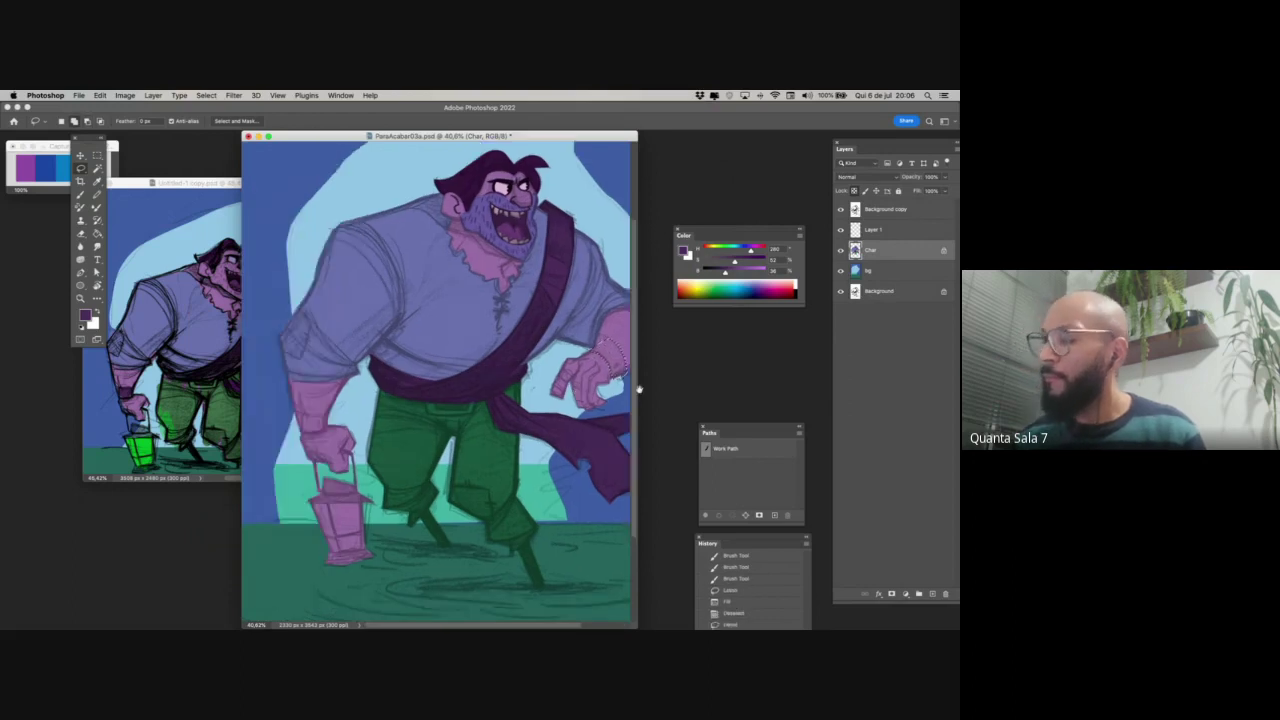
{"action": "mouse_move", "coordinate": [292, 408]}
{"action": "left_mouse_down"}
{"action": "mouse_move", "coordinate": [338, 412]}
{"action": "mouse_move", "coordinate": [336, 432]}
{"action": "mouse_move", "coordinate": [288, 428]}
{"action": "mouse_move", "coordinate": [294, 412]}
{"action": "left_mouse_up"}
{"action": "key", "text": "b"}
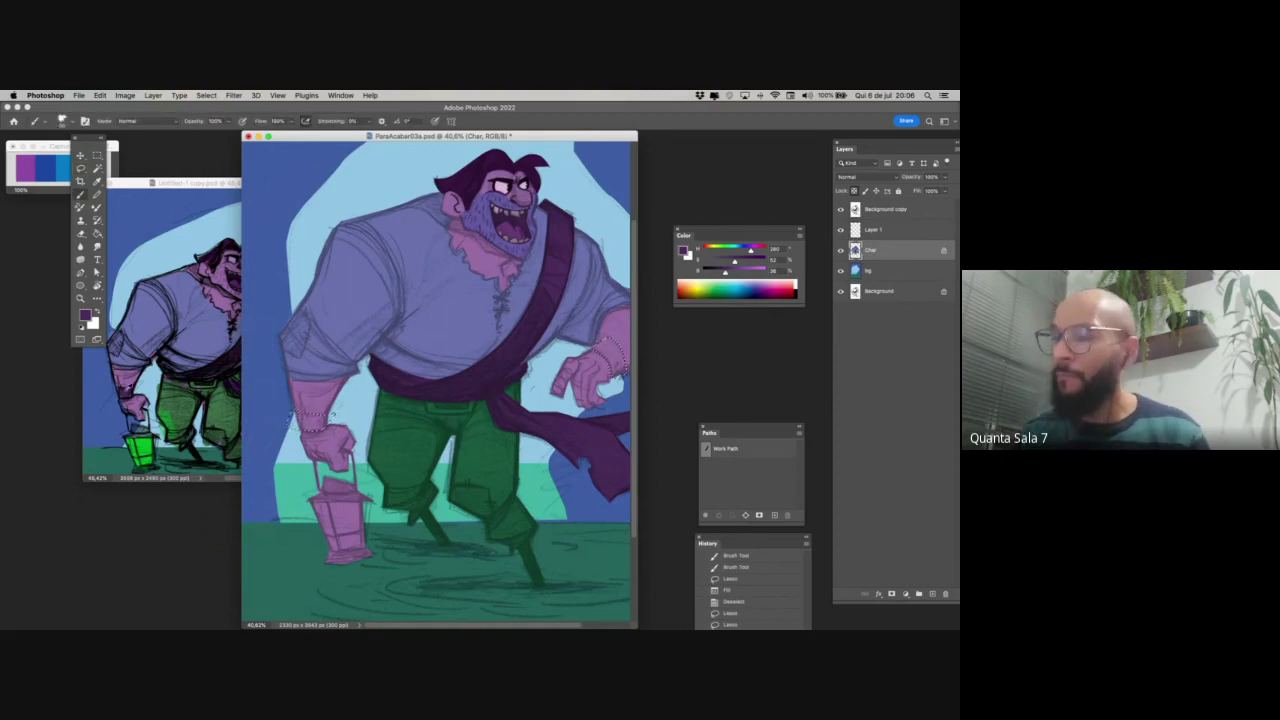
{"action": "left_click", "coordinate": [128, 391], "text": "alt"}
{"action": "left_click", "coordinate": [452, 468]}
{"action": "key", "text": "alt+BackSpace"}
{"action": "key", "text": "super+d"}
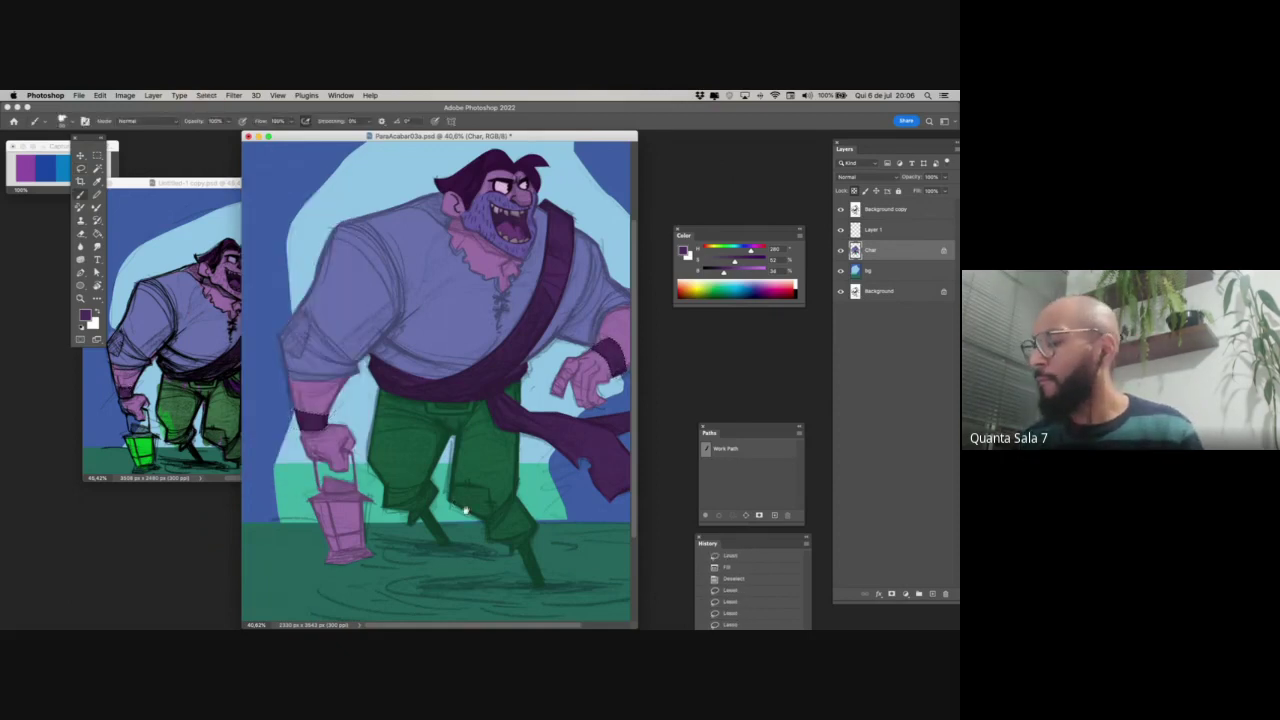
- Hide the Background copy sketch layer and inspect the character's flat colors, both as a whole and close up at the shoulder
{"action": "mouse_move", "coordinate": [457, 503]}
{"action": "left_mouse_down"}
{"action": "mouse_move", "coordinate": [434, 447]}
{"action": "mouse_move", "coordinate": [469, 502]}
{"action": "left_mouse_up"}
{"action": "left_click_drag", "start_coordinate": [521, 438], "coordinate": [496, 421]}
{"action": "scroll", "coordinate": [495, 424], "scroll_direction": "down", "scroll_amount": 2}
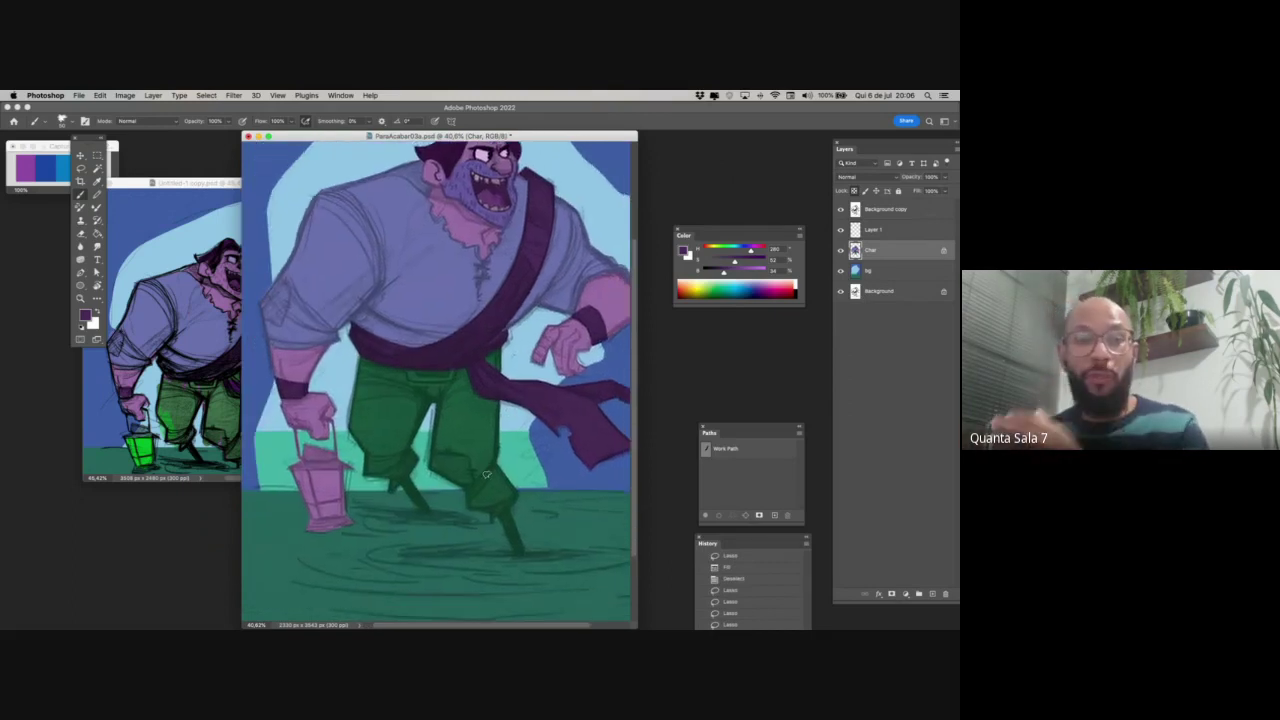
{"action": "key", "text": "z"}
{"action": "left_click_drag", "start_coordinate": [466, 524], "coordinate": [441, 528]}
{"action": "left_click", "coordinate": [841, 209]}
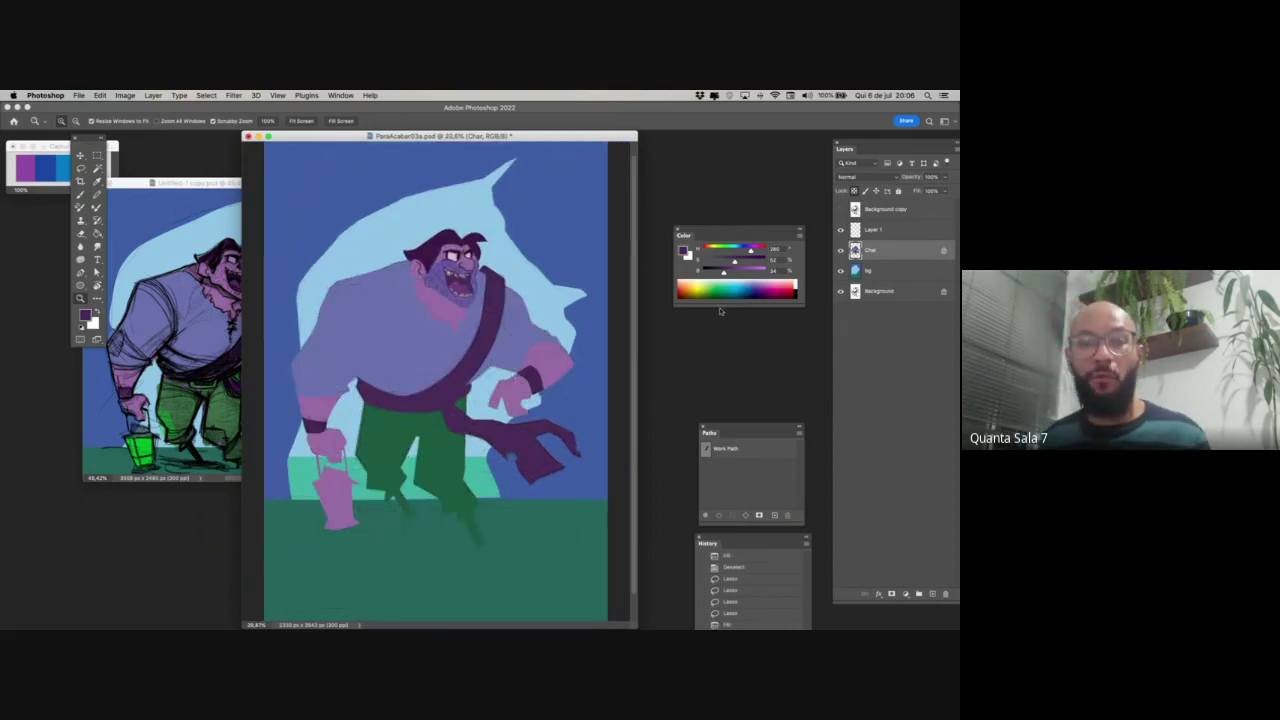
{"action": "key", "text": "Tab"}
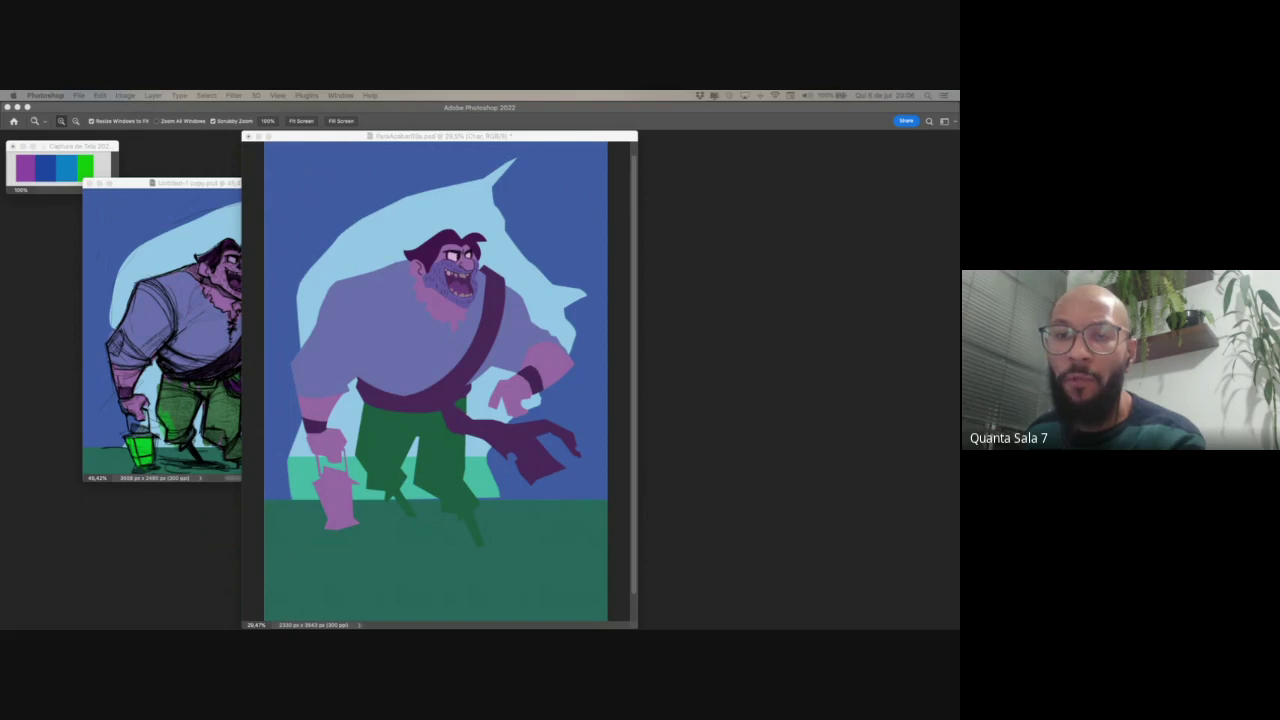
{"action": "left_click", "coordinate": [424, 426]}
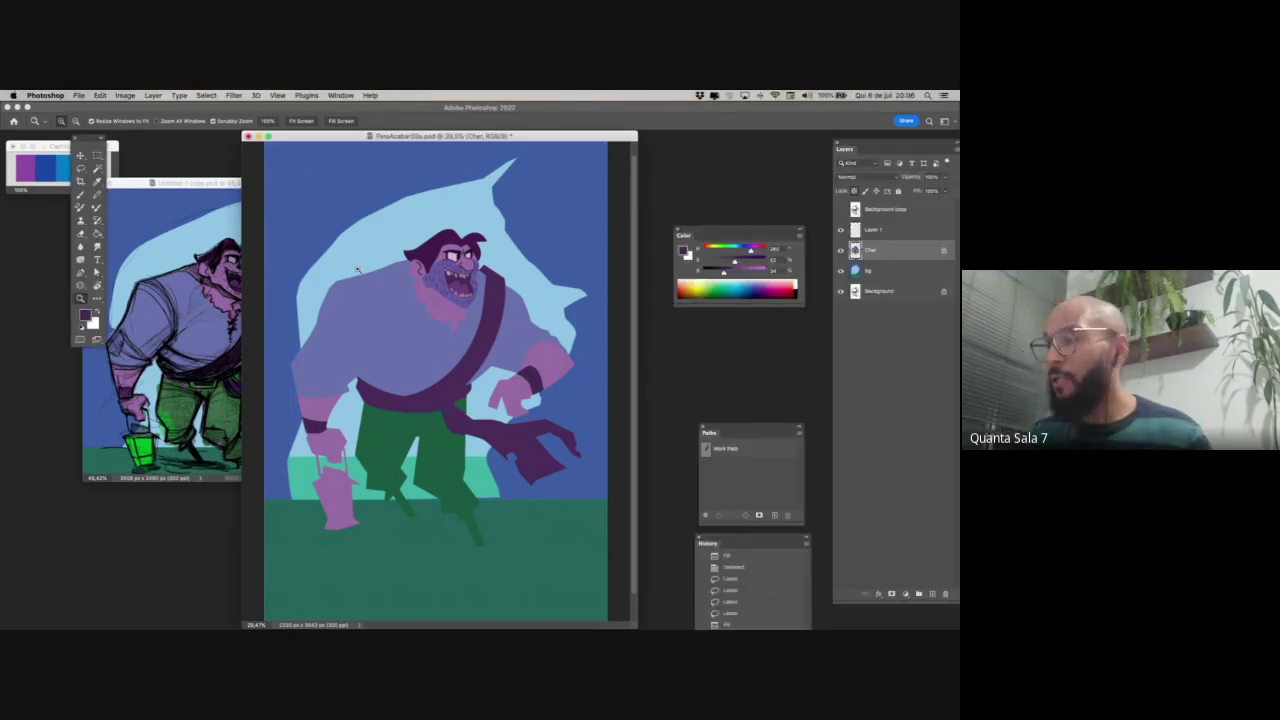
{"action": "left_click_drag", "start_coordinate": [357, 269], "coordinate": [386, 318]}
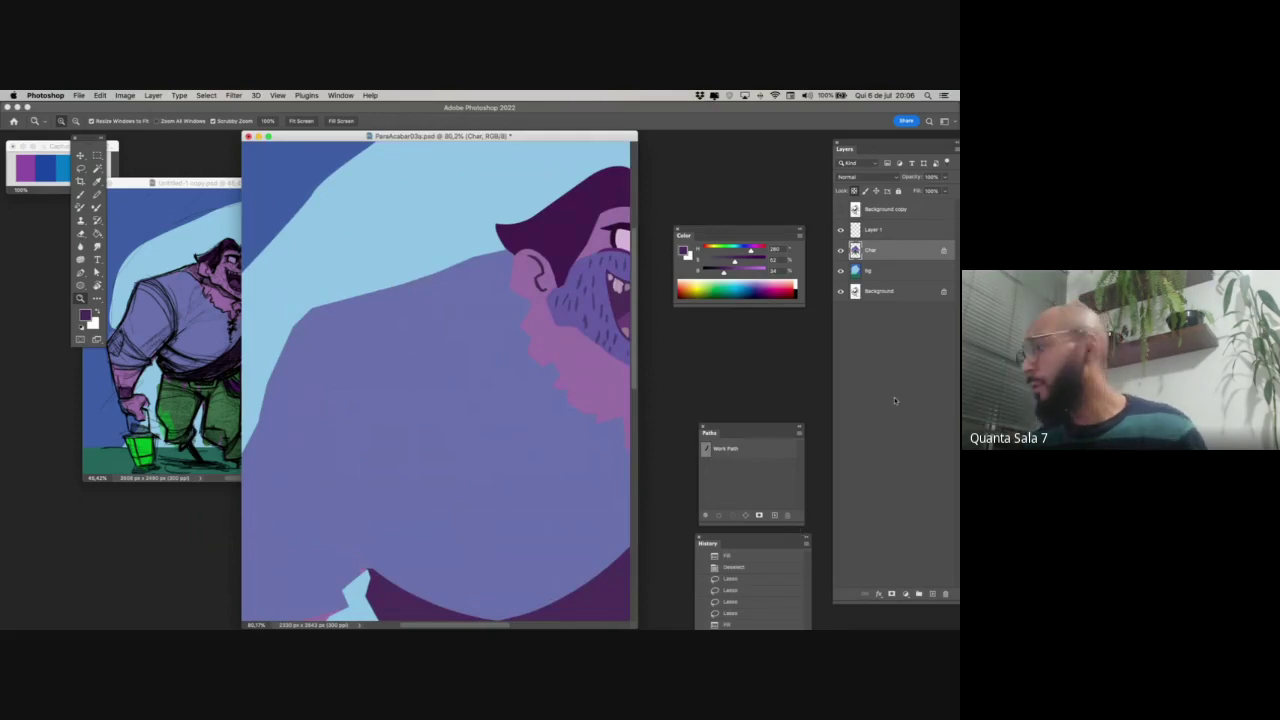
- Add a new layer above Char and brush the sampled shirt blue along the upper edge of the shoulder
{"action": "left_click", "coordinate": [932, 592]}
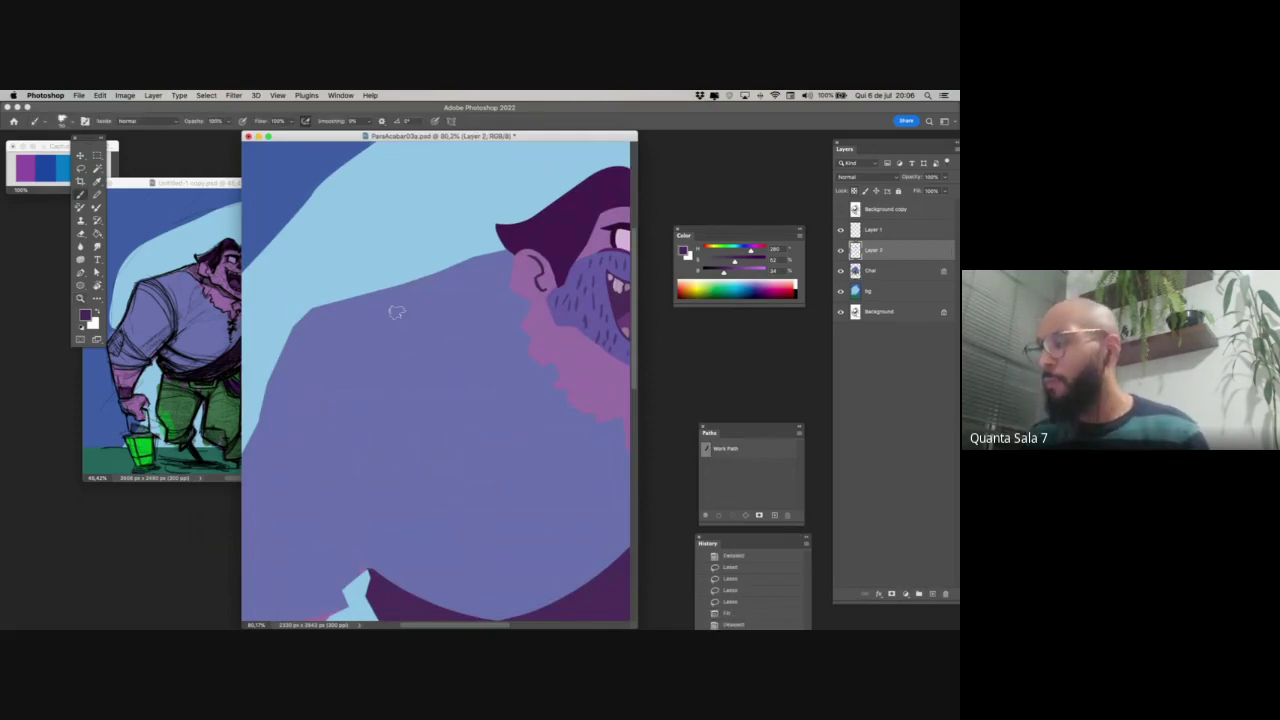
{"action": "left_click_drag", "start_coordinate": [368, 303], "coordinate": [394, 346]}
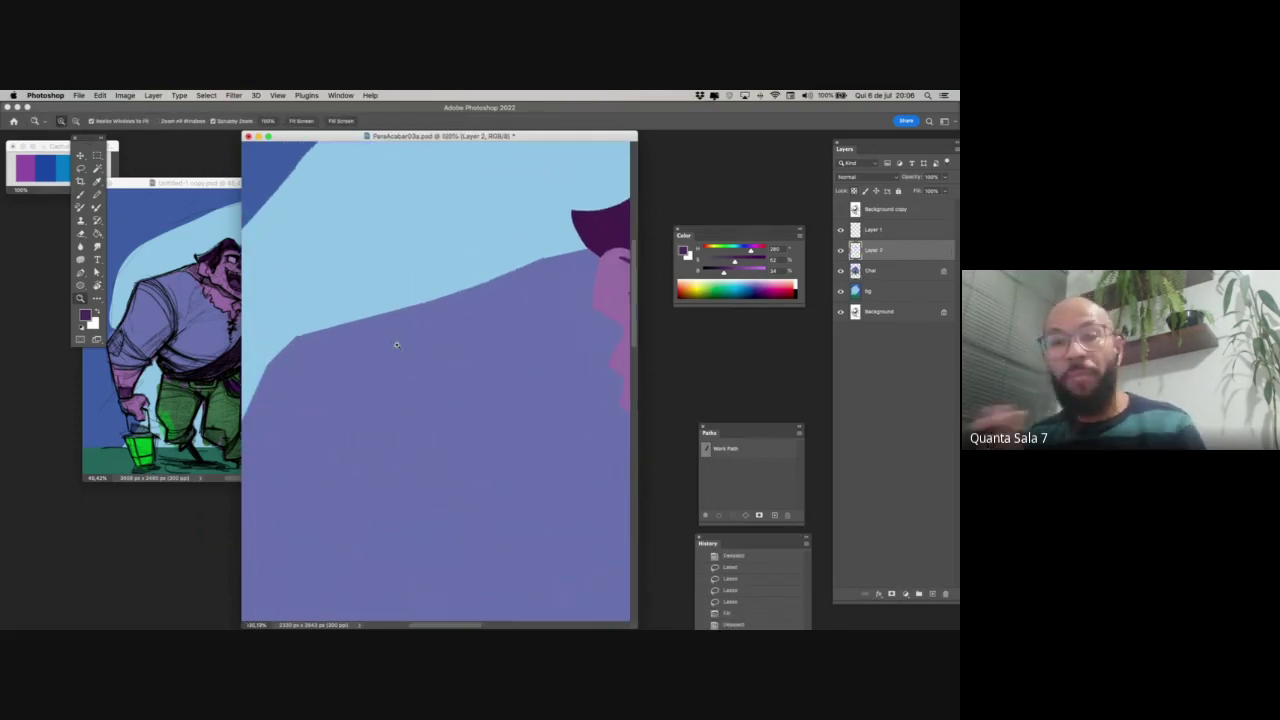
{"action": "key", "text": "b"}
{"action": "left_click", "coordinate": [394, 329], "text": "alt"}
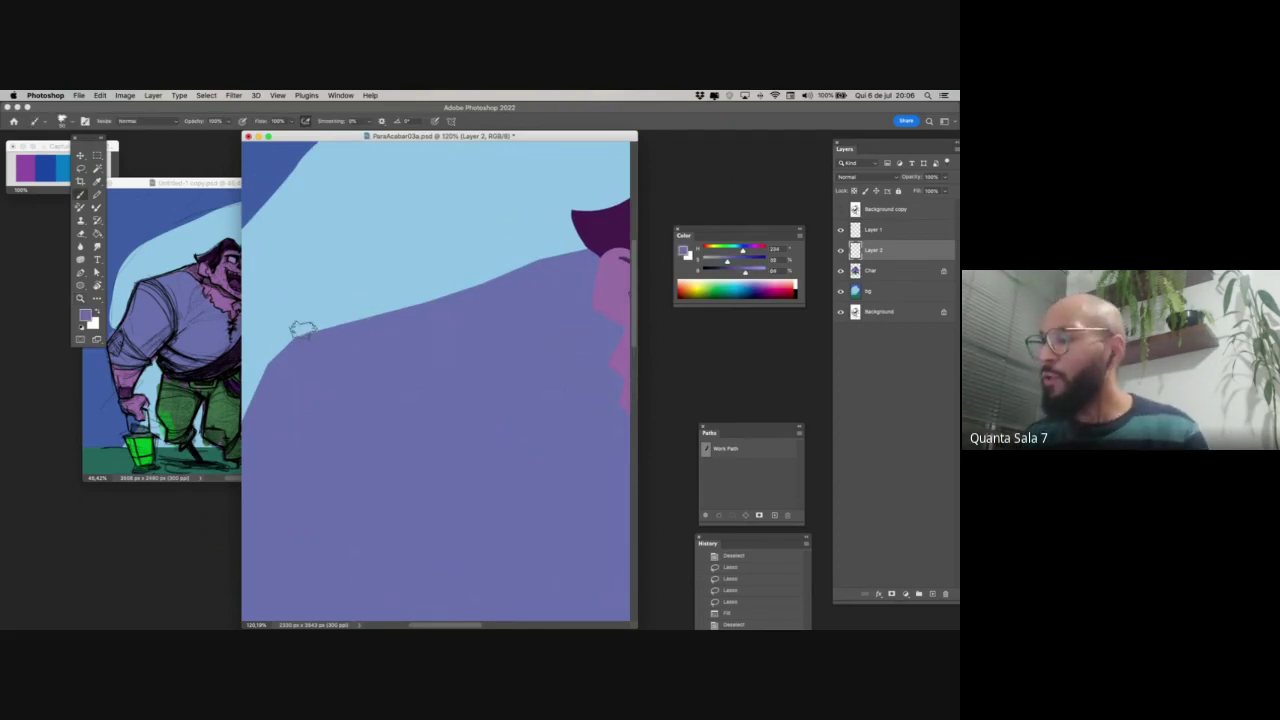
{"action": "mouse_move", "coordinate": [300, 330]}
{"action": "left_mouse_down"}
{"action": "mouse_move", "coordinate": [520, 255]}
{"action": "mouse_move", "coordinate": [586, 247]}
{"action": "left_mouse_up"}
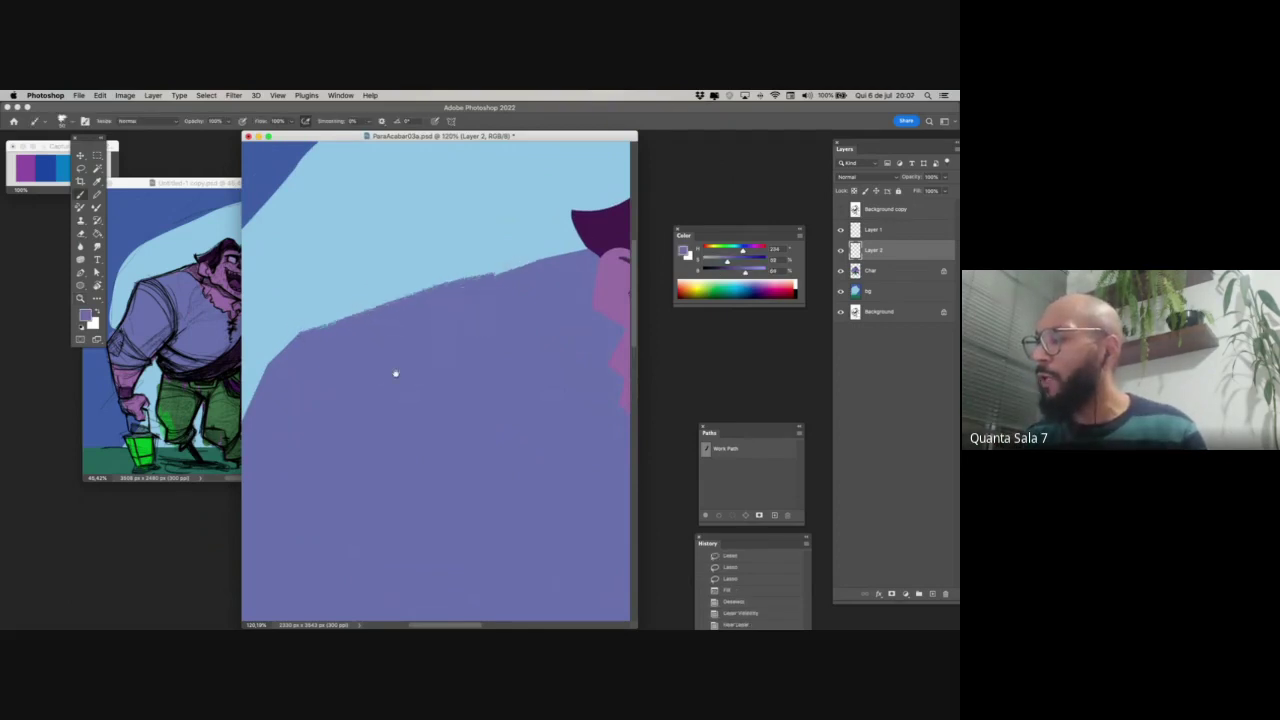
- Brush the shirt blue down the outer contour of the near shoulder and sleeve to round its angular edge
{"action": "left_click_drag", "start_coordinate": [396, 373], "coordinate": [556, 293]}
{"action": "left_click_drag", "start_coordinate": [463, 257], "coordinate": [397, 326]}
{"action": "key", "text": "super+z"}
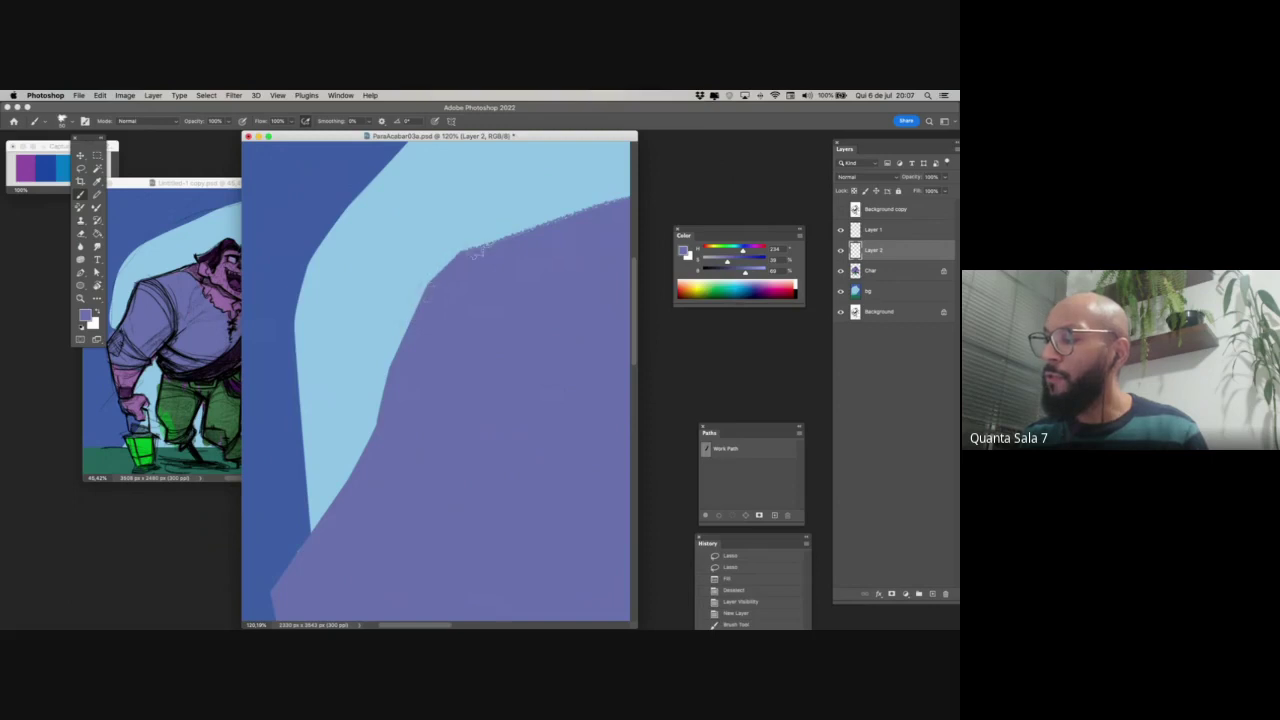
{"action": "mouse_move", "coordinate": [480, 252]}
{"action": "left_mouse_down"}
{"action": "mouse_move", "coordinate": [432, 295]}
{"action": "mouse_move", "coordinate": [402, 374]}
{"action": "left_mouse_up"}
{"action": "left_click_drag", "start_coordinate": [432, 287], "coordinate": [381, 435]}
{"action": "left_click_drag", "start_coordinate": [423, 311], "coordinate": [346, 496]}
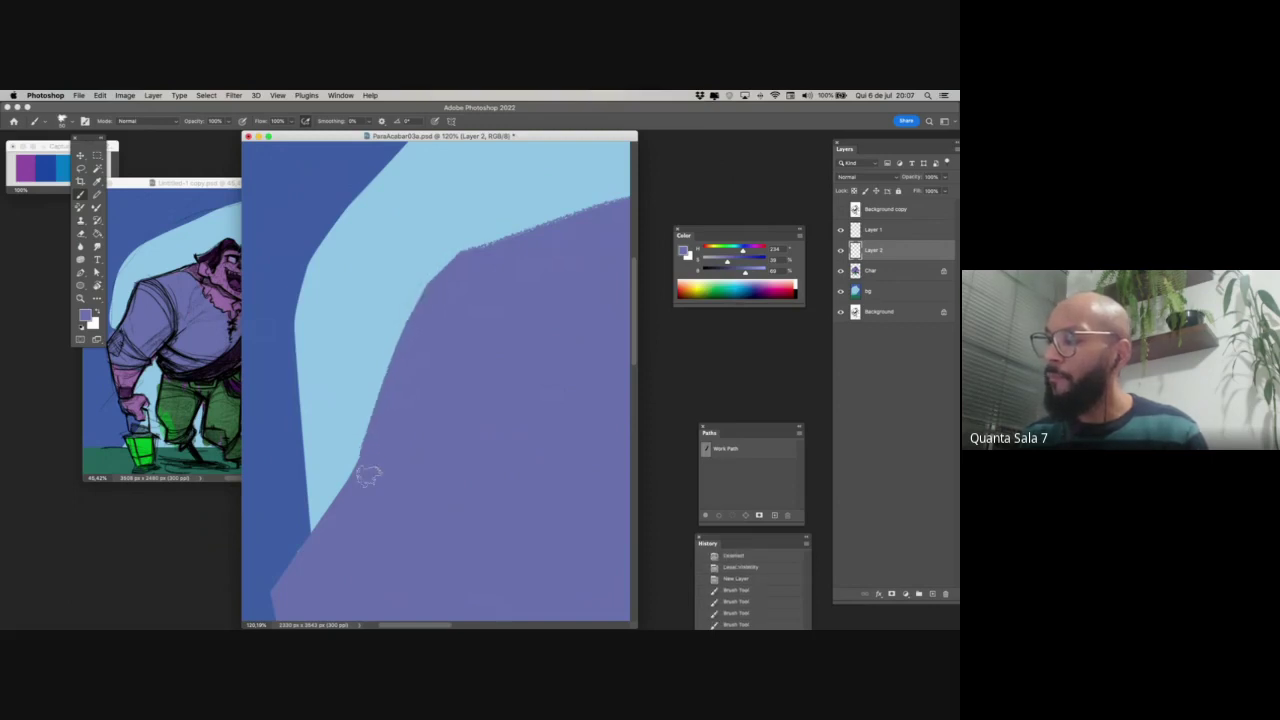
{"action": "left_click_drag", "start_coordinate": [402, 452], "coordinate": [379, 476]}
- Sample the light background blue and trim the outer shoulder contour with a smaller brush, undoing unsatisfactory strokes
{"action": "left_click", "coordinate": [408, 302], "text": "alt"}
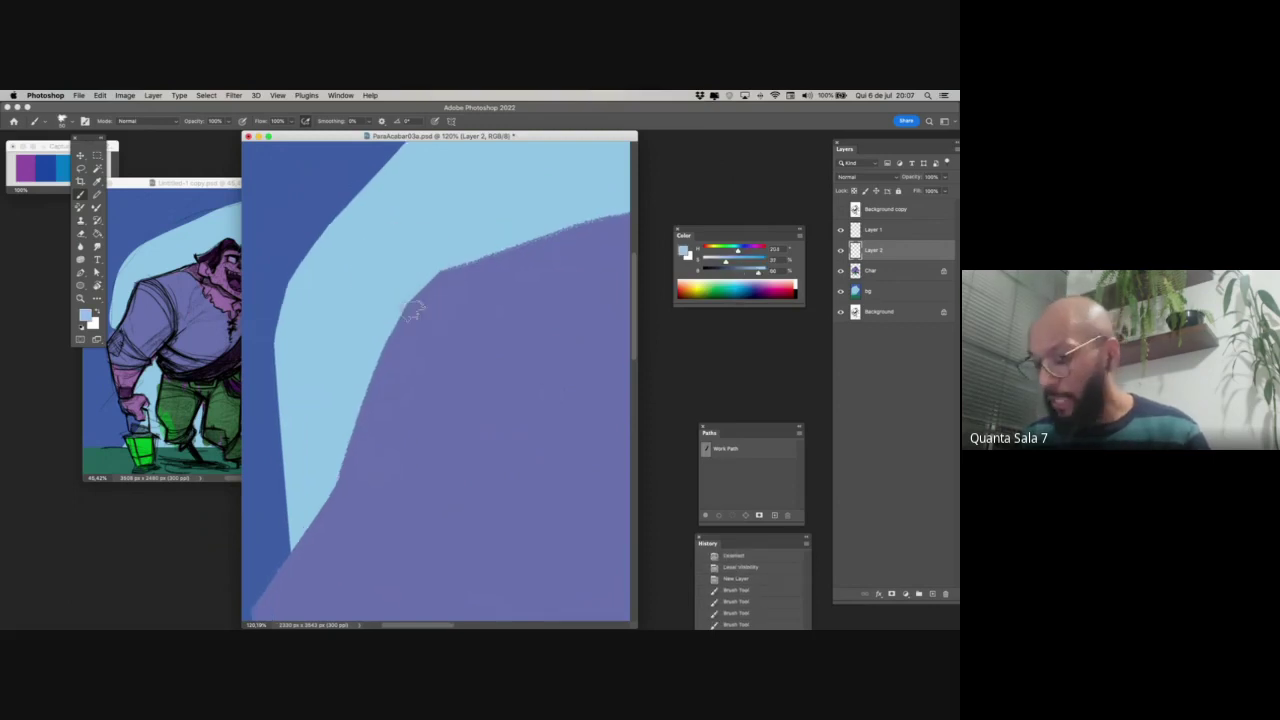
{"action": "key", "text": "p"}
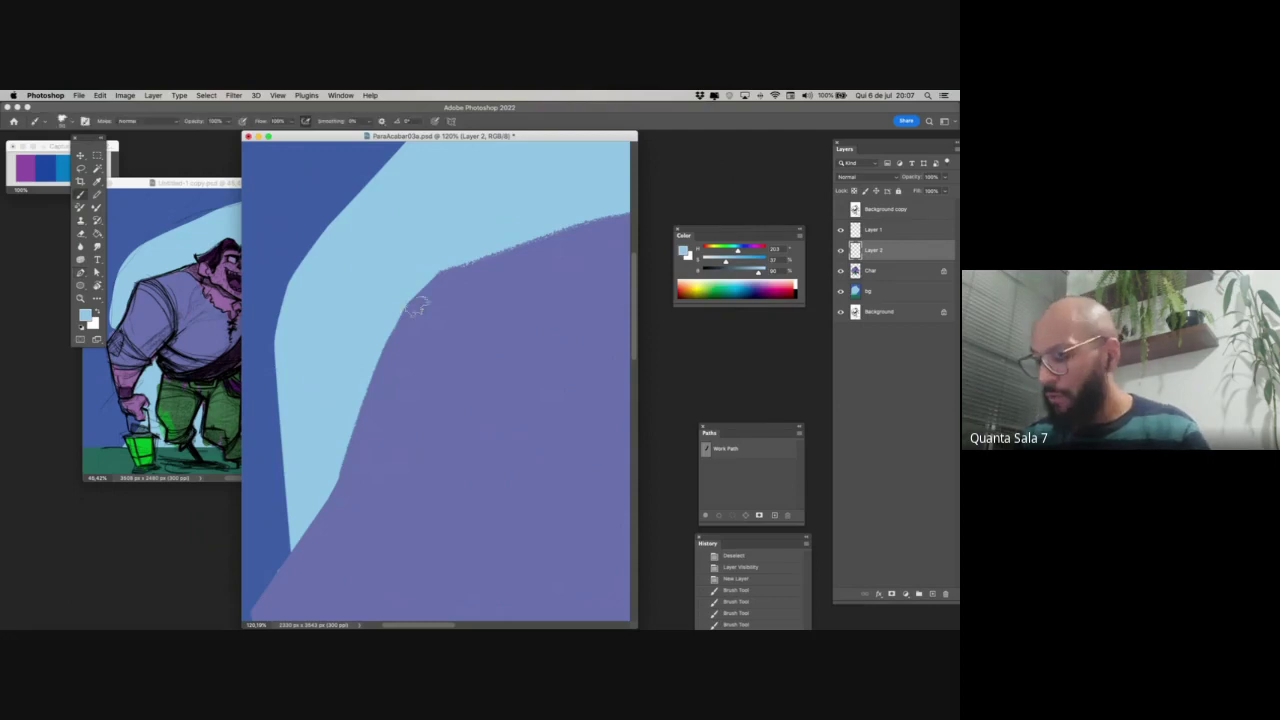
{"action": "key", "text": "b"}
{"action": "key", "text": "bracketleft"}
{"action": "key", "text": "bracketleft"}
{"action": "key", "text": "bracketleft"}
{"action": "mouse_move", "coordinate": [438, 272]}
{"action": "left_mouse_down"}
{"action": "mouse_move", "coordinate": [412, 299]}
{"action": "mouse_move", "coordinate": [331, 477]}
{"action": "mouse_move", "coordinate": [390, 394]}
{"action": "left_mouse_up"}
{"action": "key", "text": "super+z"}
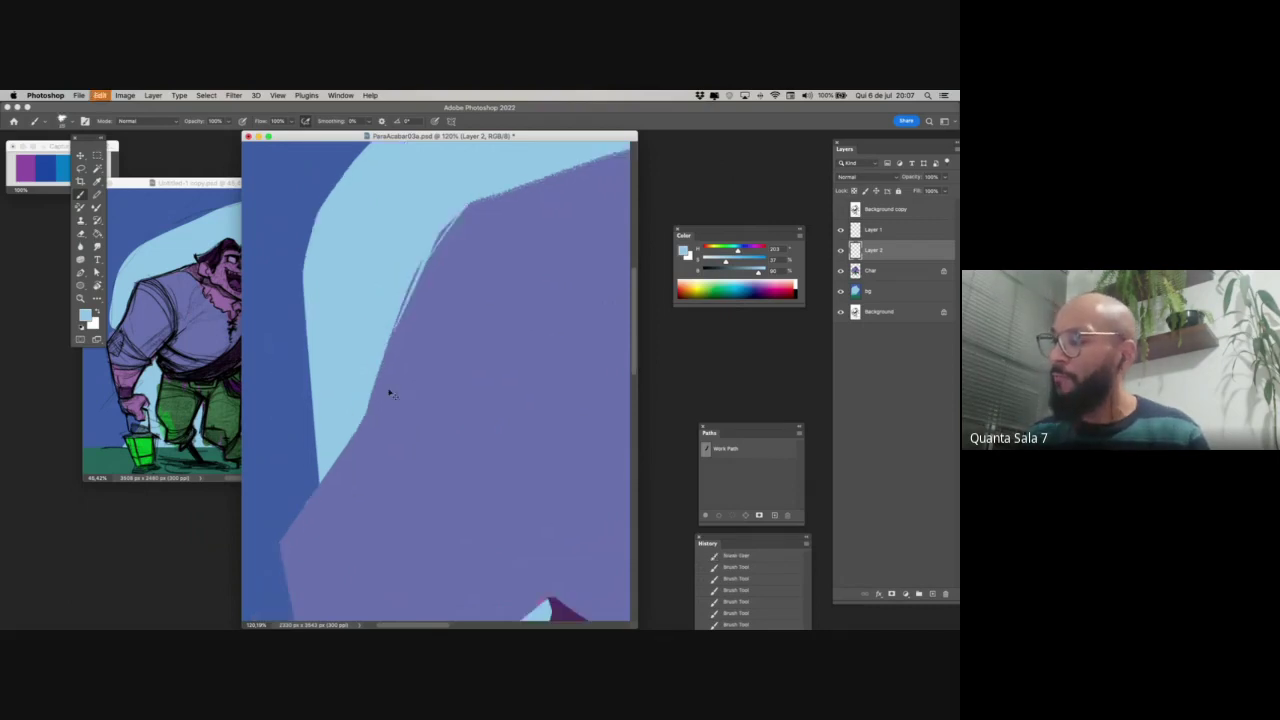
{"action": "key", "text": "super+z"}
{"action": "left_click_drag", "start_coordinate": [409, 271], "coordinate": [363, 377]}
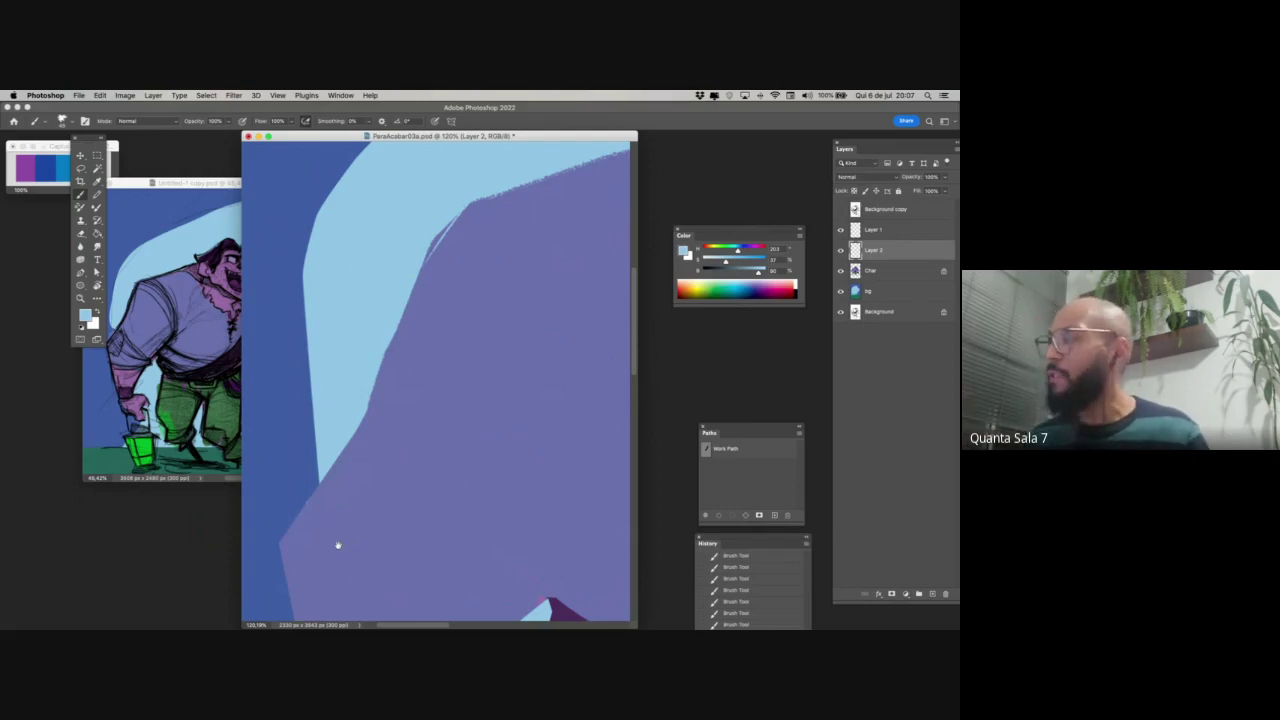
- Select the whole canvas and clear the edge-smoothing strokes from Layer 2
{"action": "scroll", "coordinate": [337, 543], "scroll_direction": "up", "scroll_amount": 3}
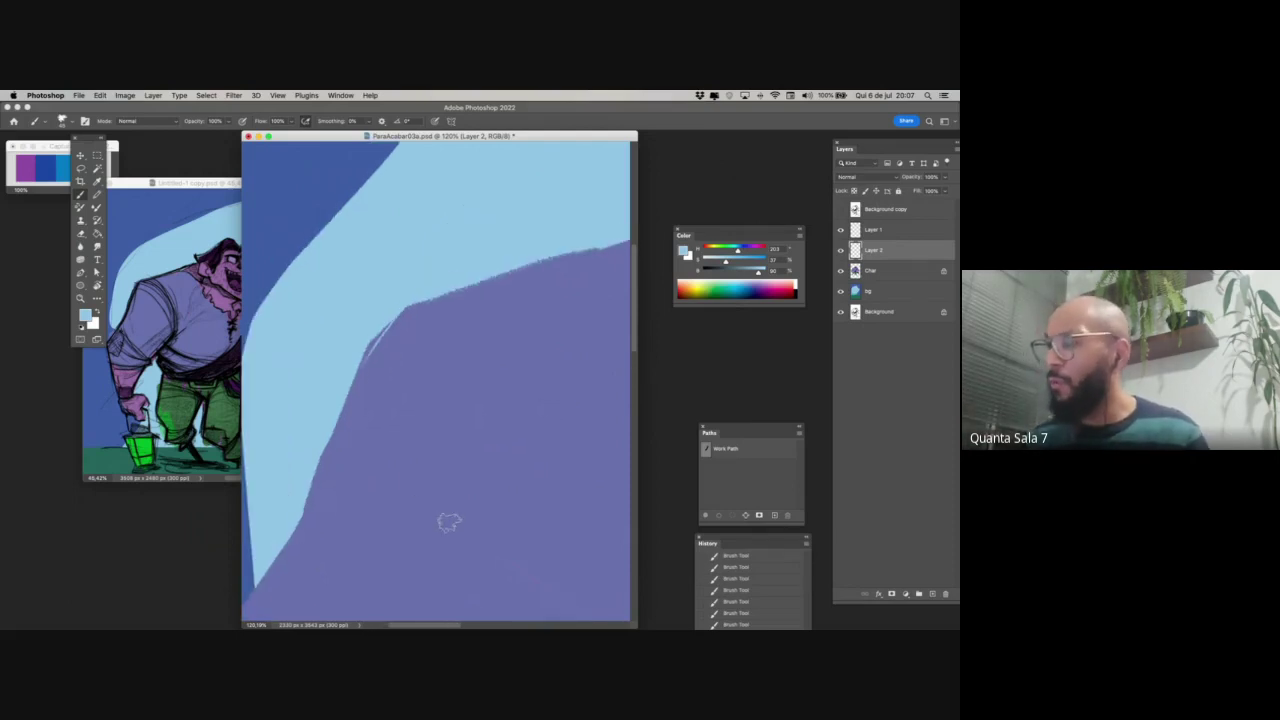
{"action": "key", "text": "z"}
{"action": "left_click_drag", "start_coordinate": [442, 472], "coordinate": [385, 474]}
{"action": "left_click_drag", "start_coordinate": [483, 506], "coordinate": [417, 474]}
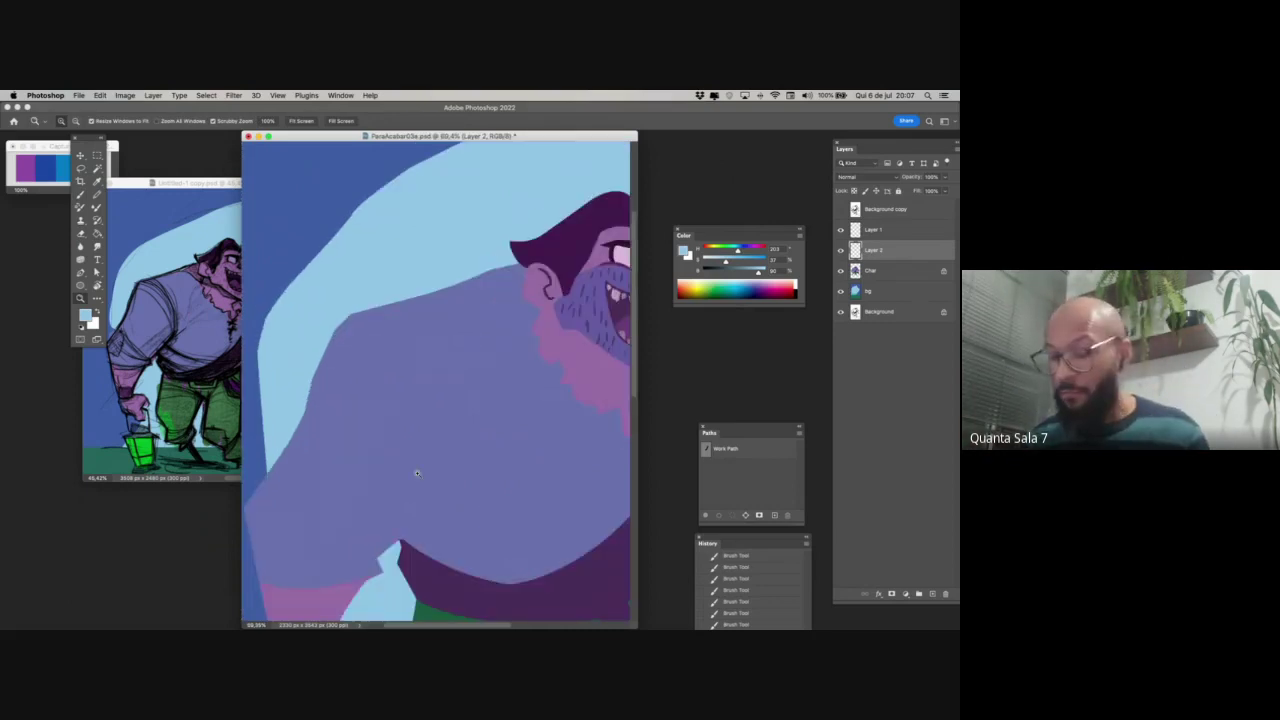
{"action": "key", "text": "super+a"}
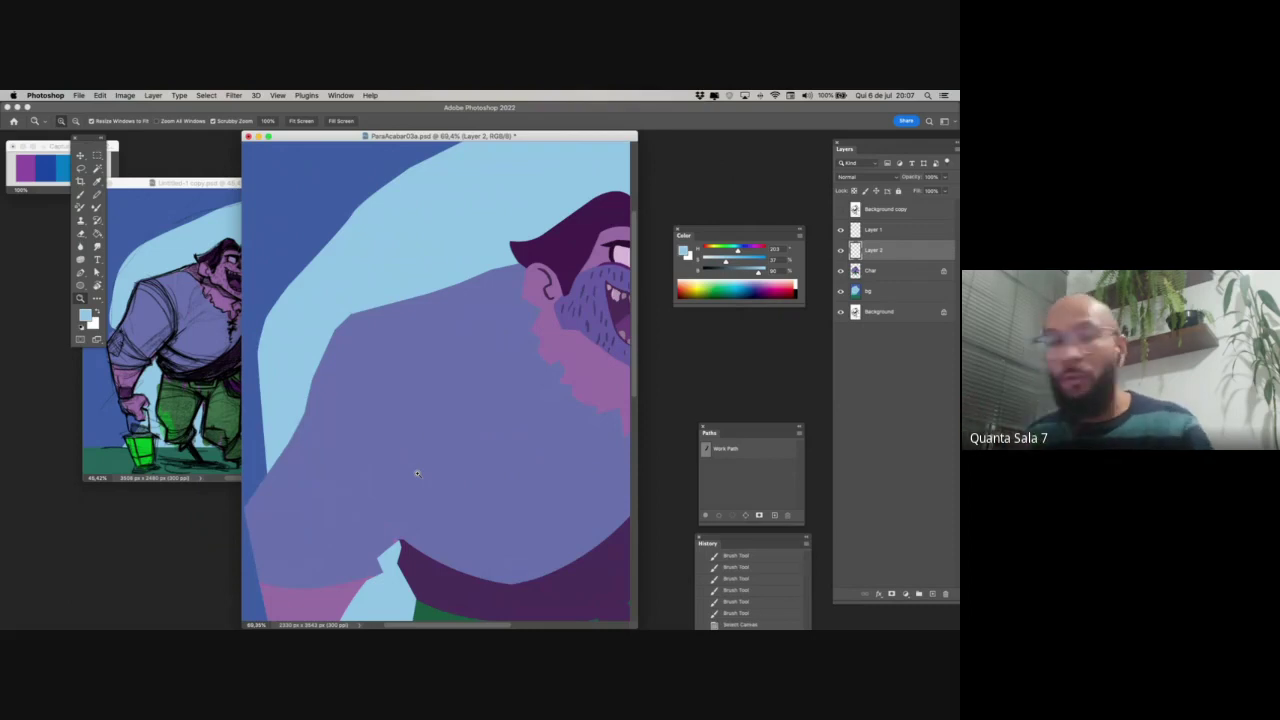
{"action": "left_click_drag", "start_coordinate": [426, 527], "coordinate": [372, 530]}
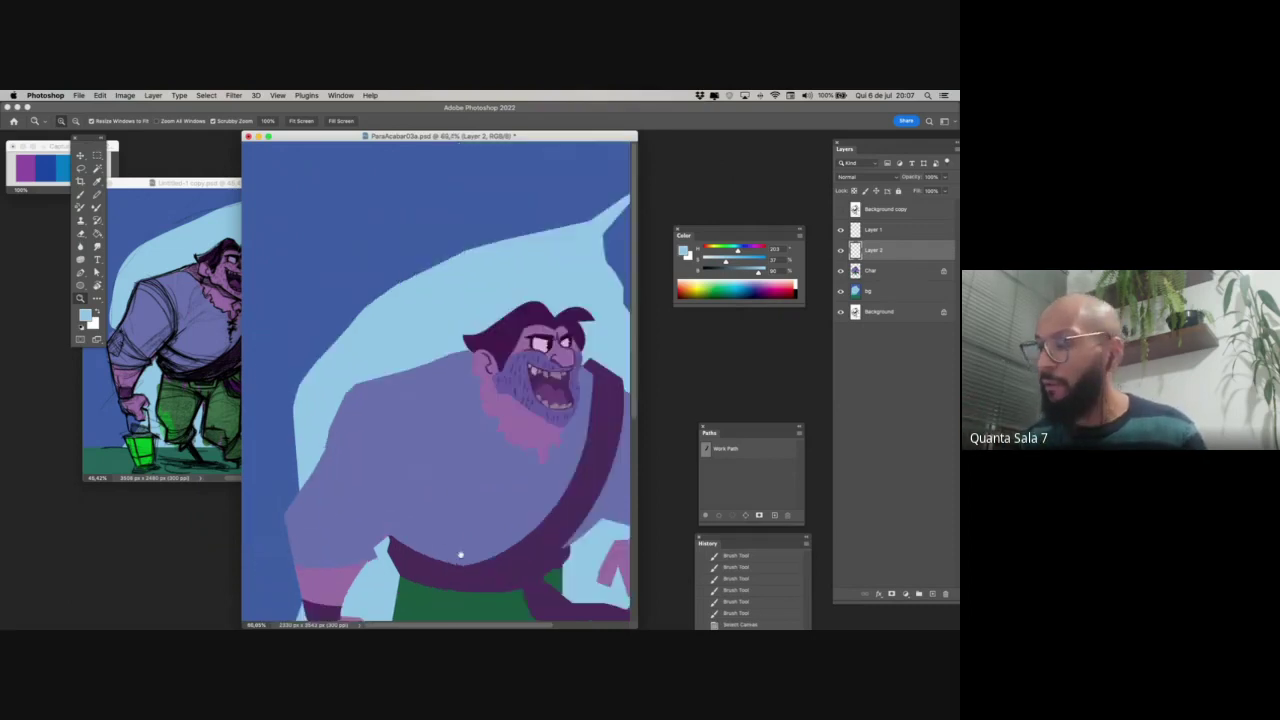
{"action": "left_click_drag", "start_coordinate": [460, 554], "coordinate": [428, 411]}
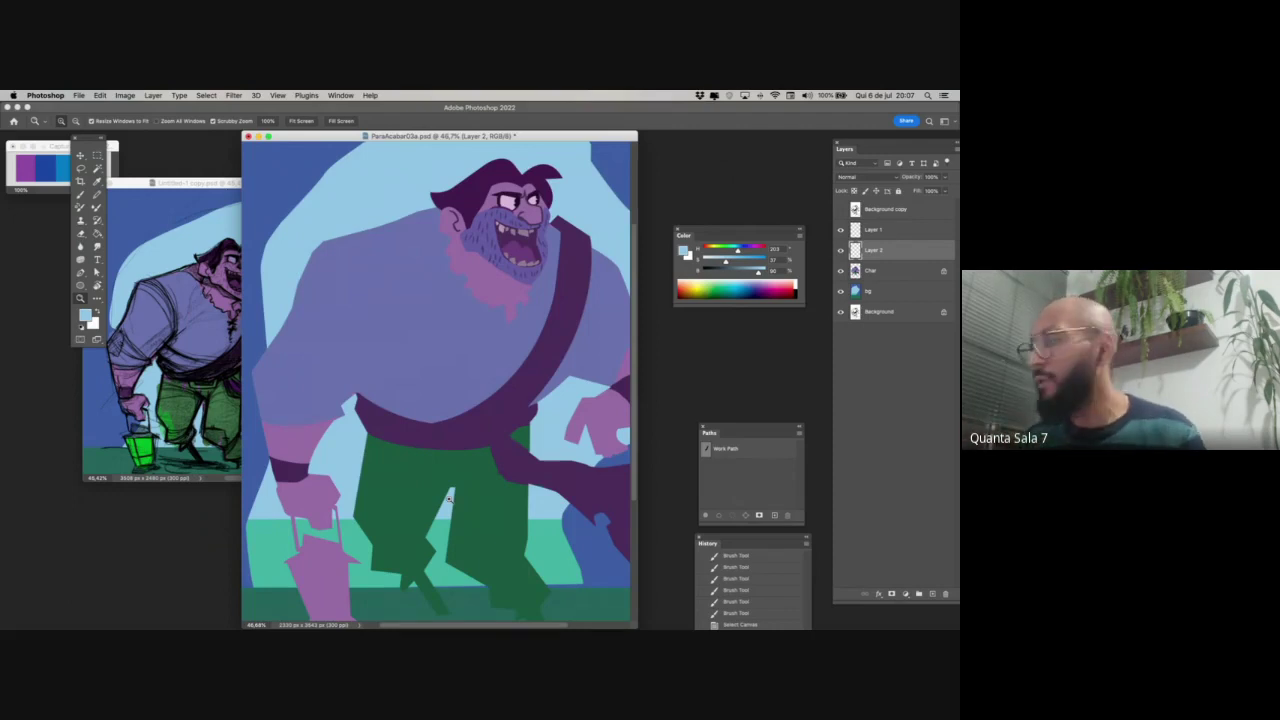
- Show the Background copy sketch layer, sample the shirt blue and darken it to H 234, S 47, B 41
{"action": "left_click", "coordinate": [840, 209]}
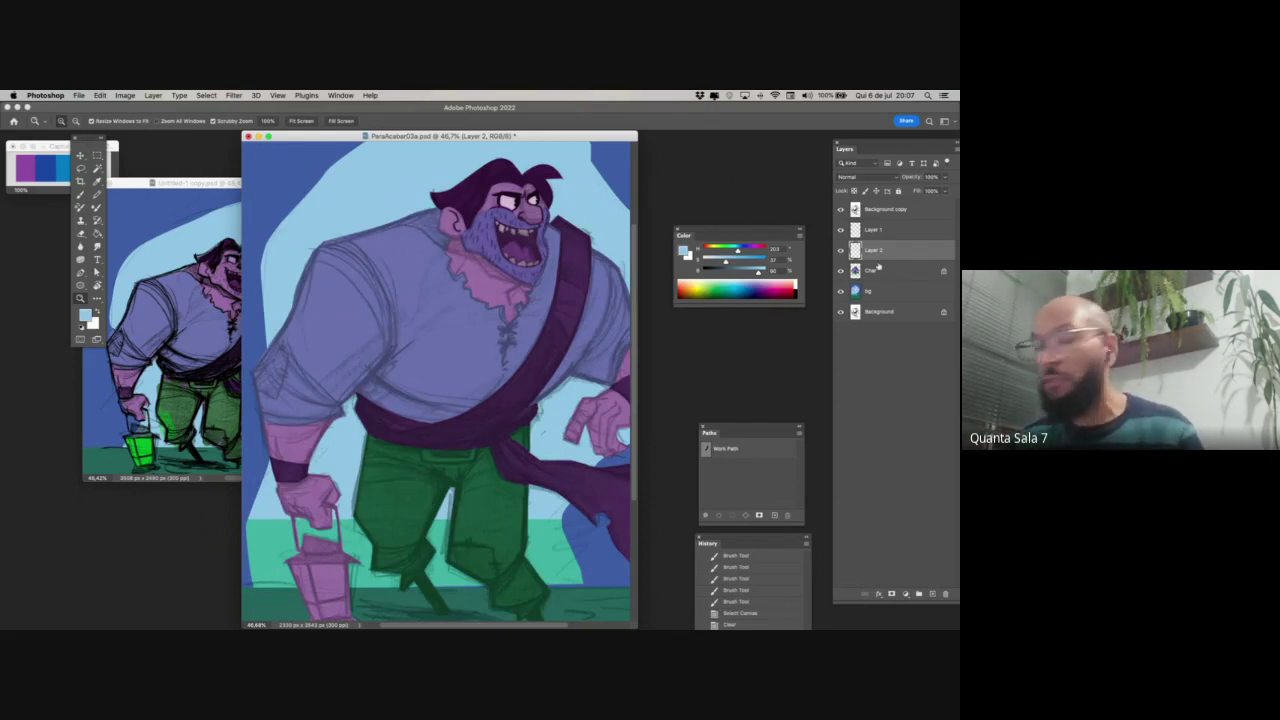
{"action": "key", "text": "b"}
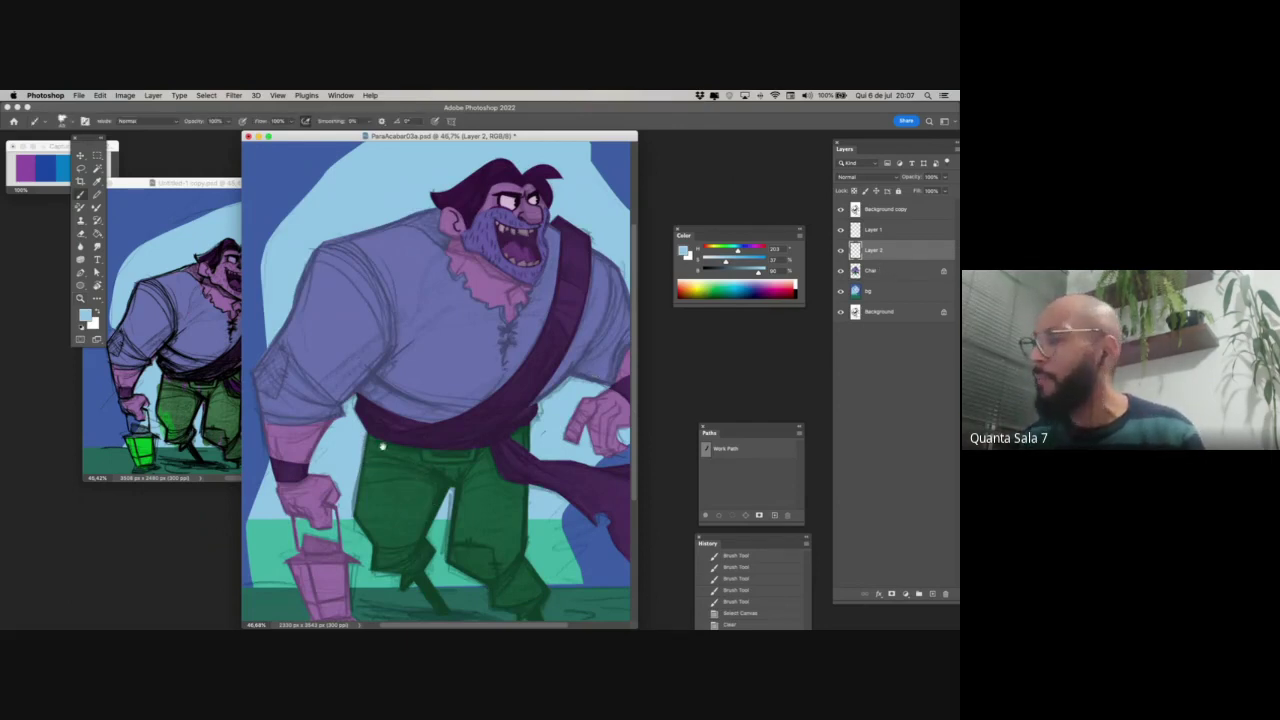
{"action": "left_click_drag", "start_coordinate": [556, 356], "coordinate": [588, 390]}
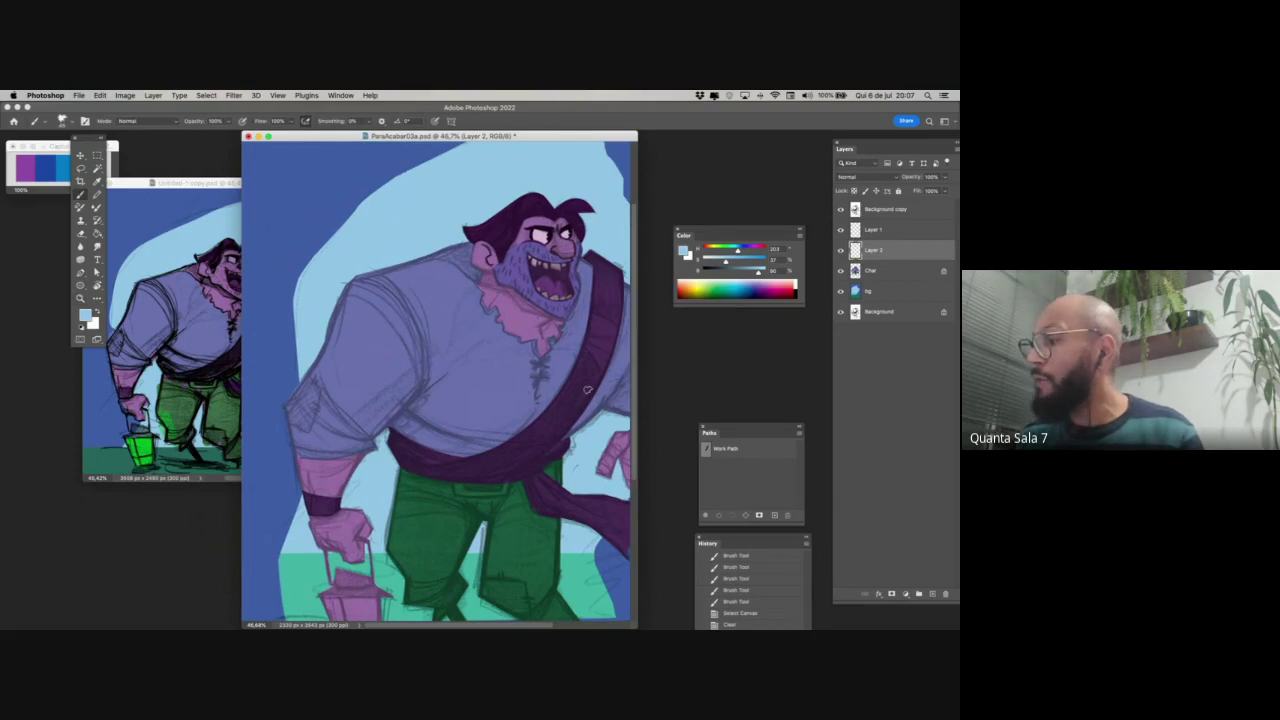
{"action": "left_click", "coordinate": [543, 240], "text": "alt"}
{"action": "left_click", "coordinate": [486, 327], "text": "alt"}
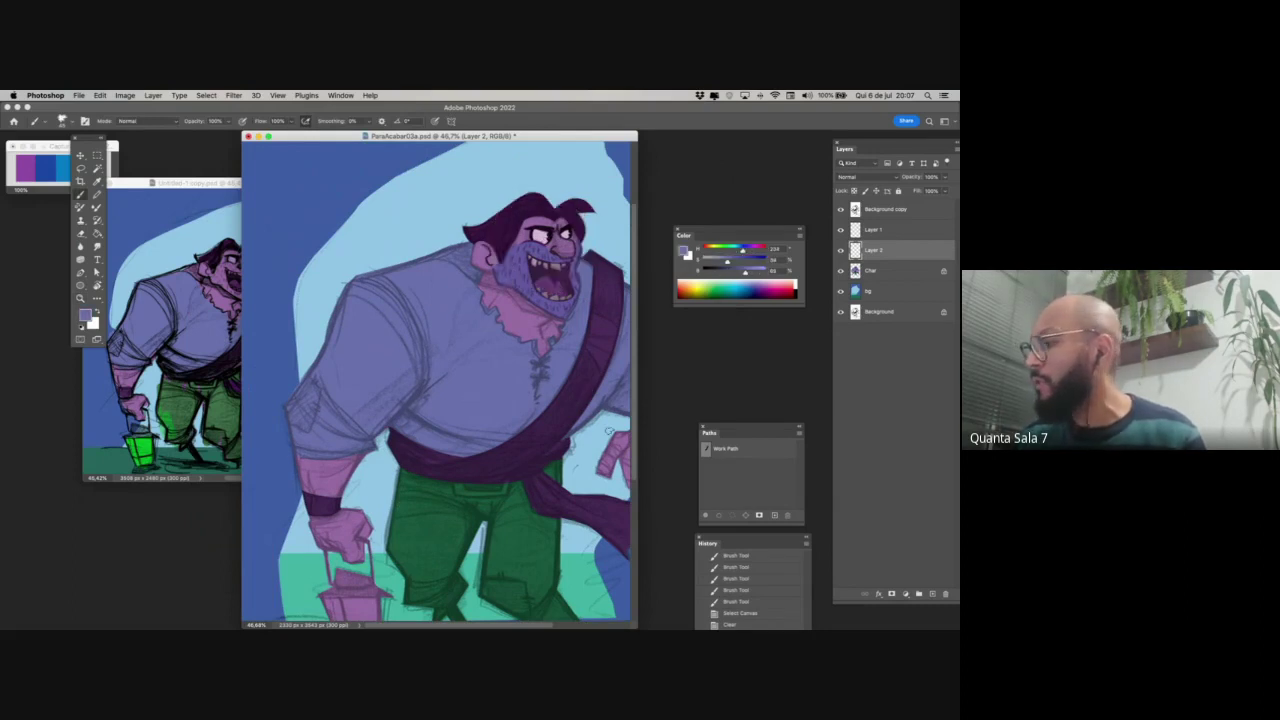
{"action": "mouse_move", "coordinate": [745, 273]}
{"action": "left_mouse_down"}
{"action": "mouse_move", "coordinate": [732, 262]}
{"action": "mouse_move", "coordinate": [728, 273]}
{"action": "left_mouse_up"}
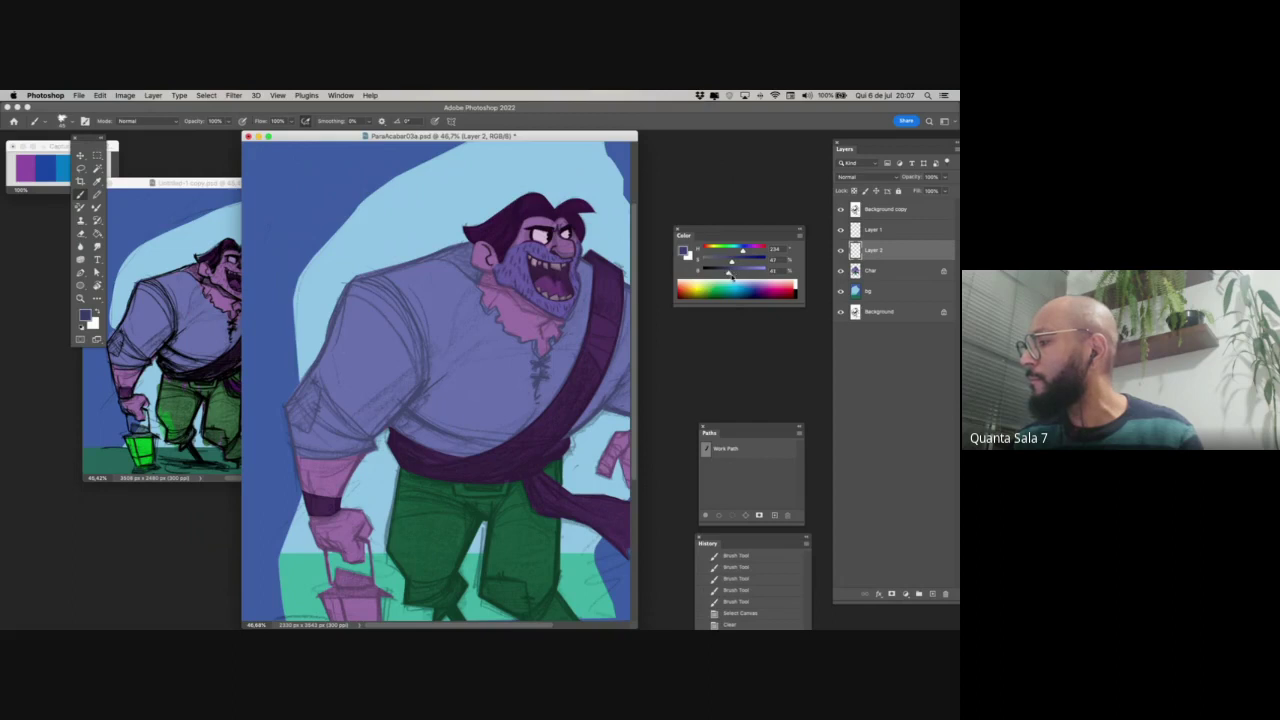
- Switch to the recent 10 px brush preset, deselect the canvas and enlarge the brush
{"action": "right_click", "coordinate": [474, 389]}
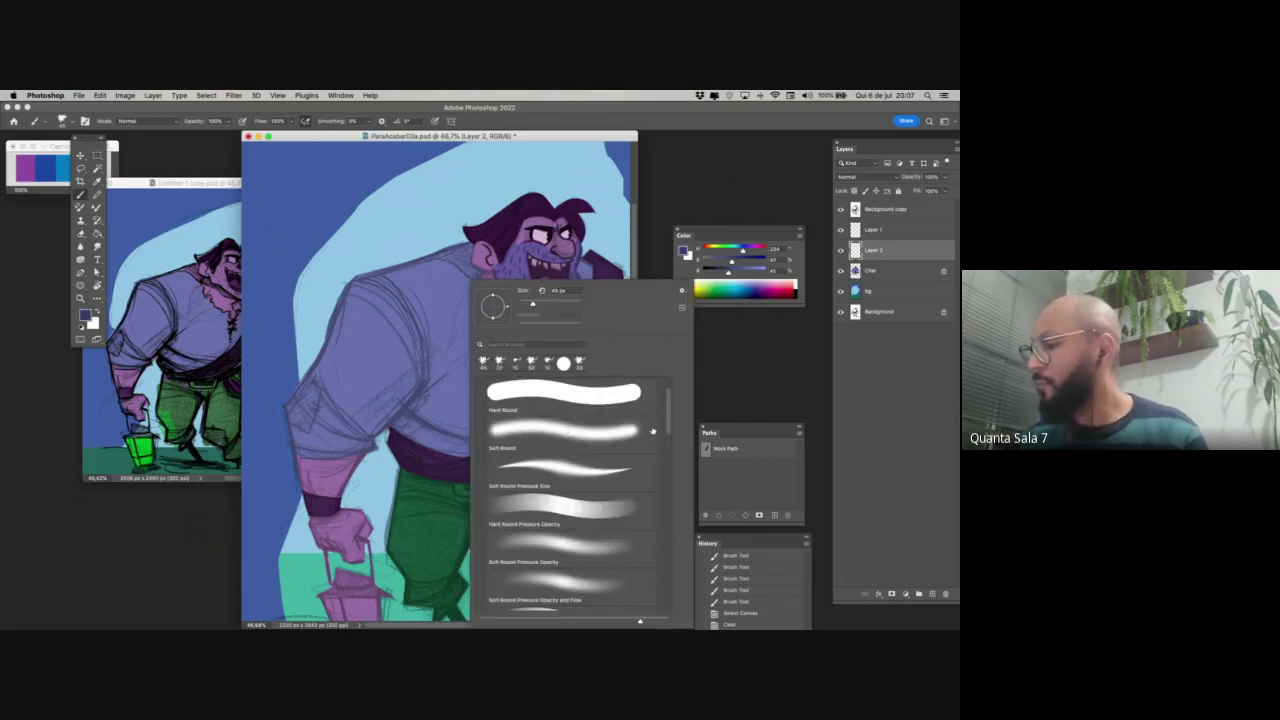
{"action": "left_click_drag", "start_coordinate": [670, 410], "coordinate": [669, 396]}
{"action": "left_click", "coordinate": [515, 363]}
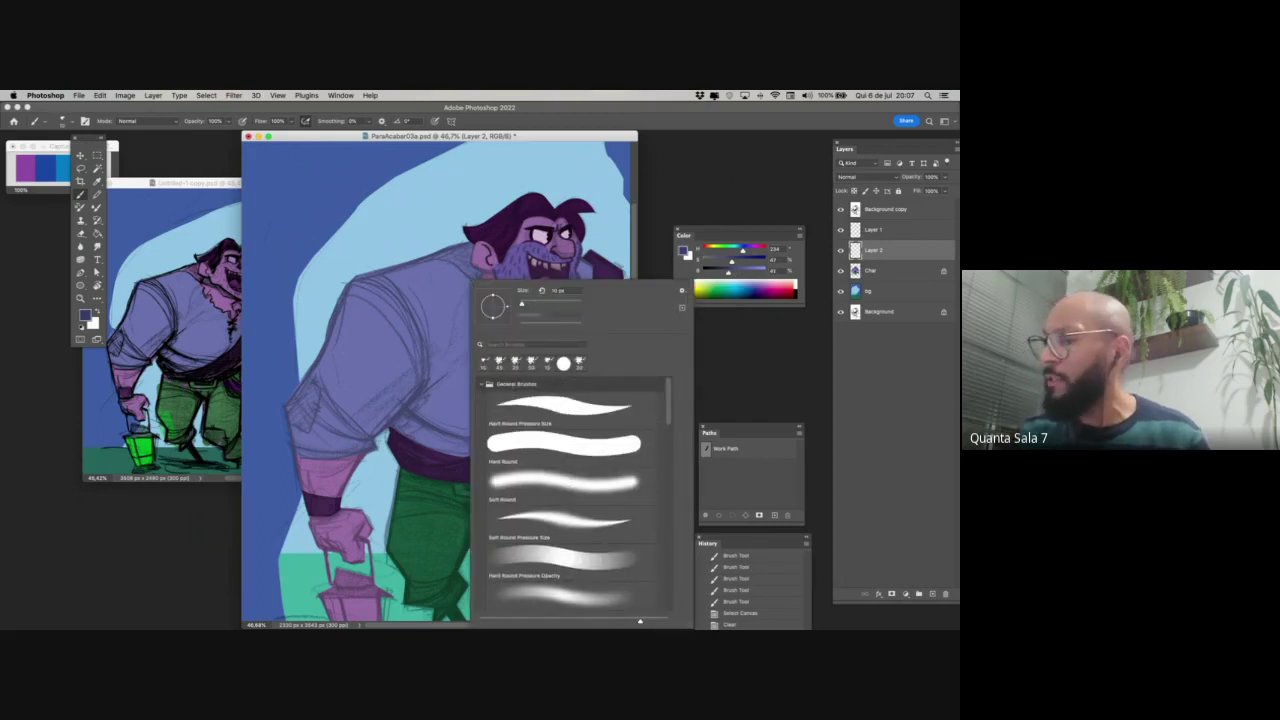
{"action": "key", "text": "Return"}
{"action": "key", "text": "super+d"}
{"action": "key", "text": "bracketright"}
{"action": "key", "text": "bracketright"}
{"action": "key", "text": "bracketright"}
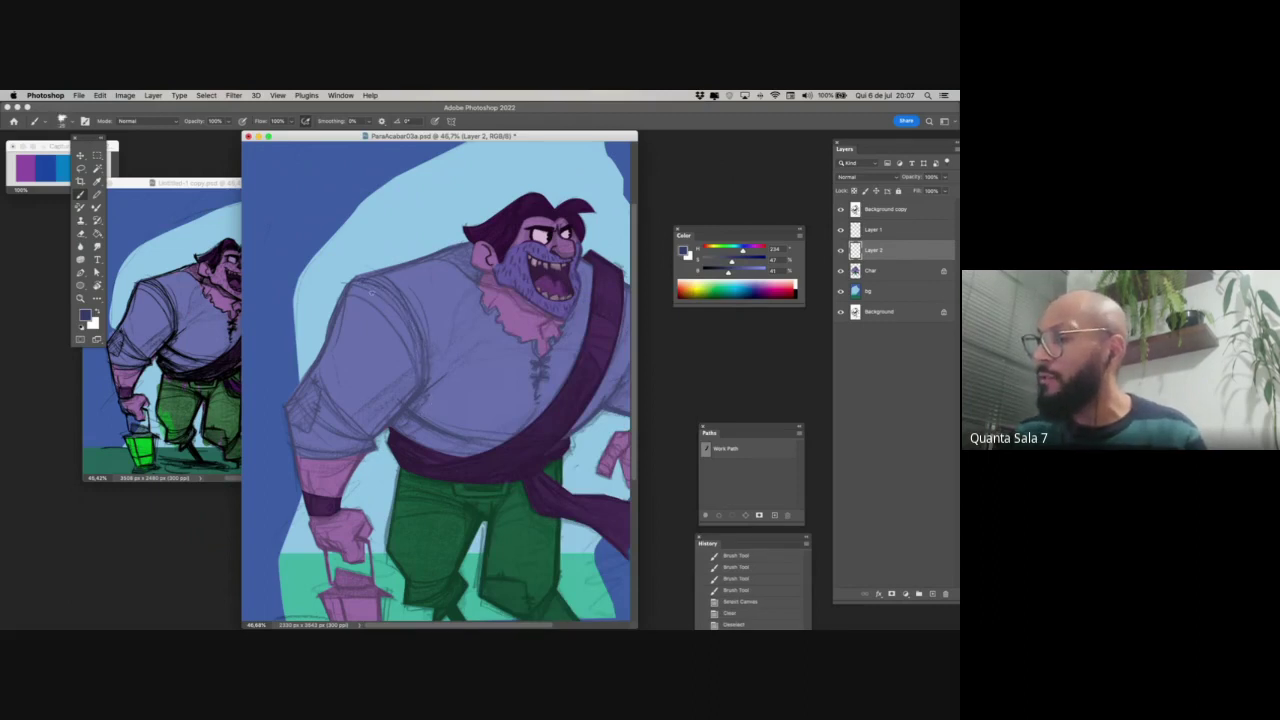
- Draw the near sleeve's curved armhole line down to the armpit in dark blue and hide the Background copy sketch layer
{"action": "key", "text": "e"}
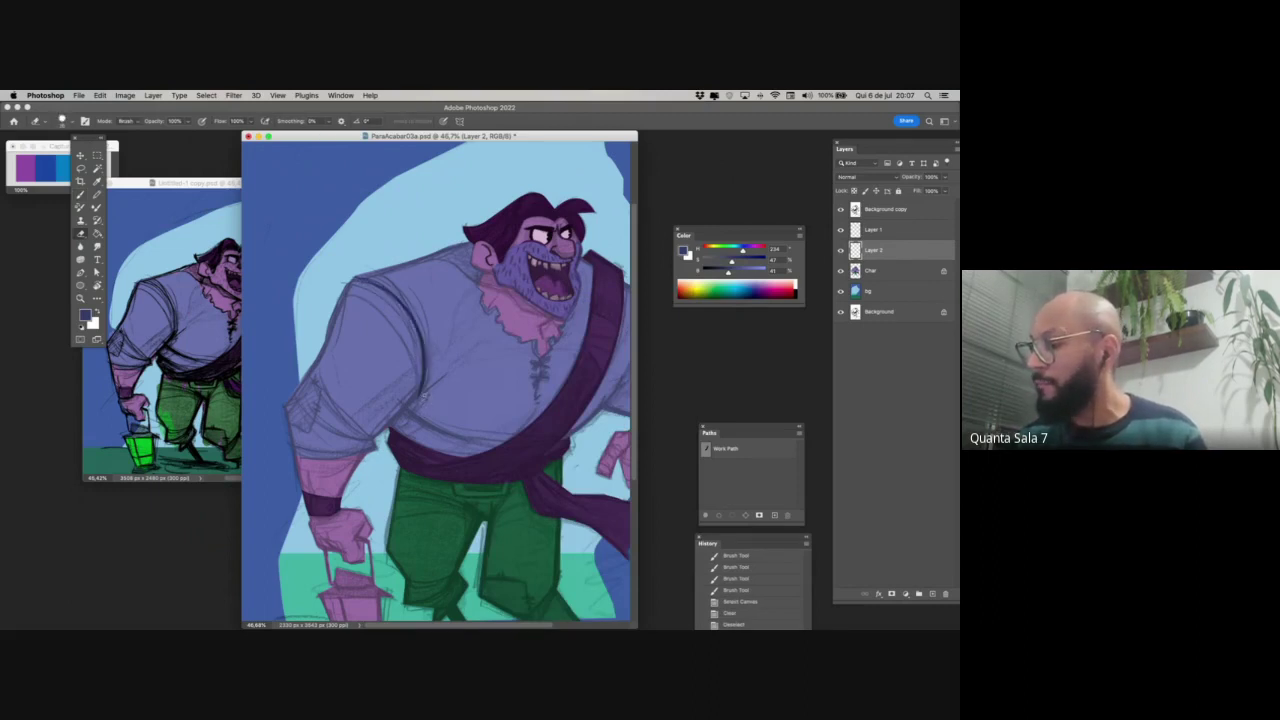
{"action": "scroll", "coordinate": [432, 418], "scroll_direction": "down", "scroll_amount": 2}
{"action": "key", "text": "b"}
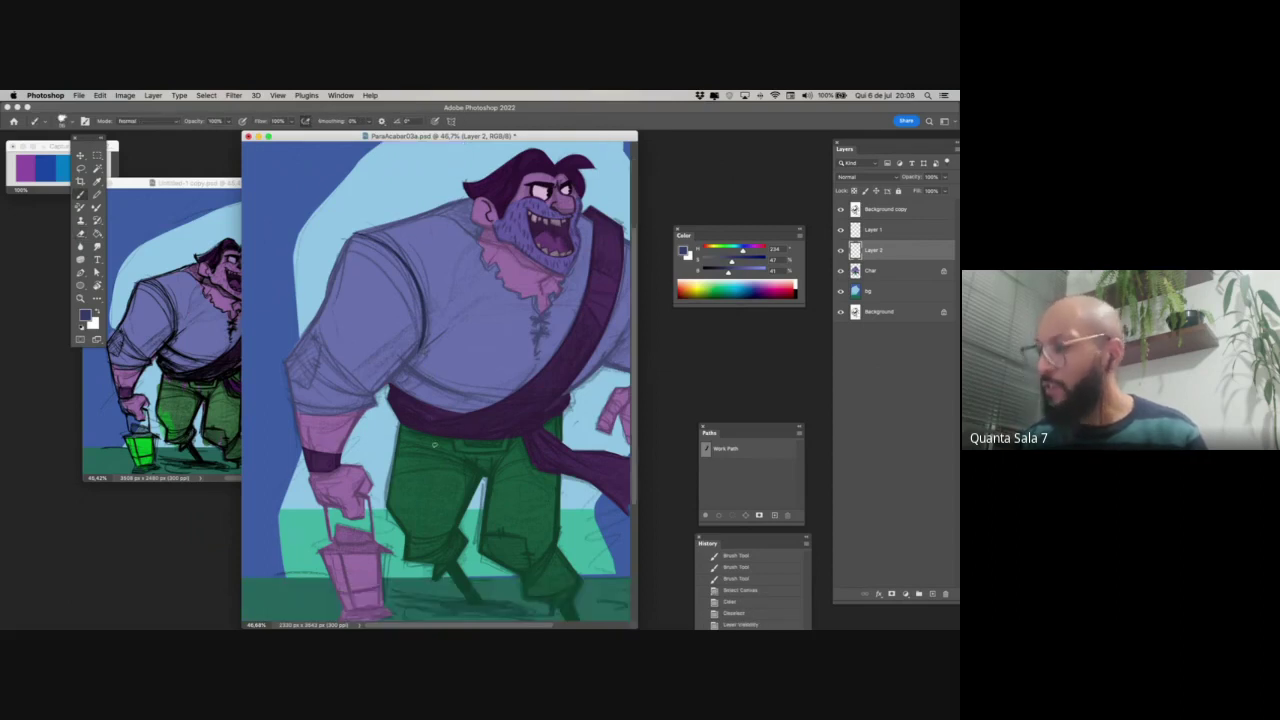
{"action": "left_click_drag", "start_coordinate": [405, 360], "coordinate": [405, 380]}
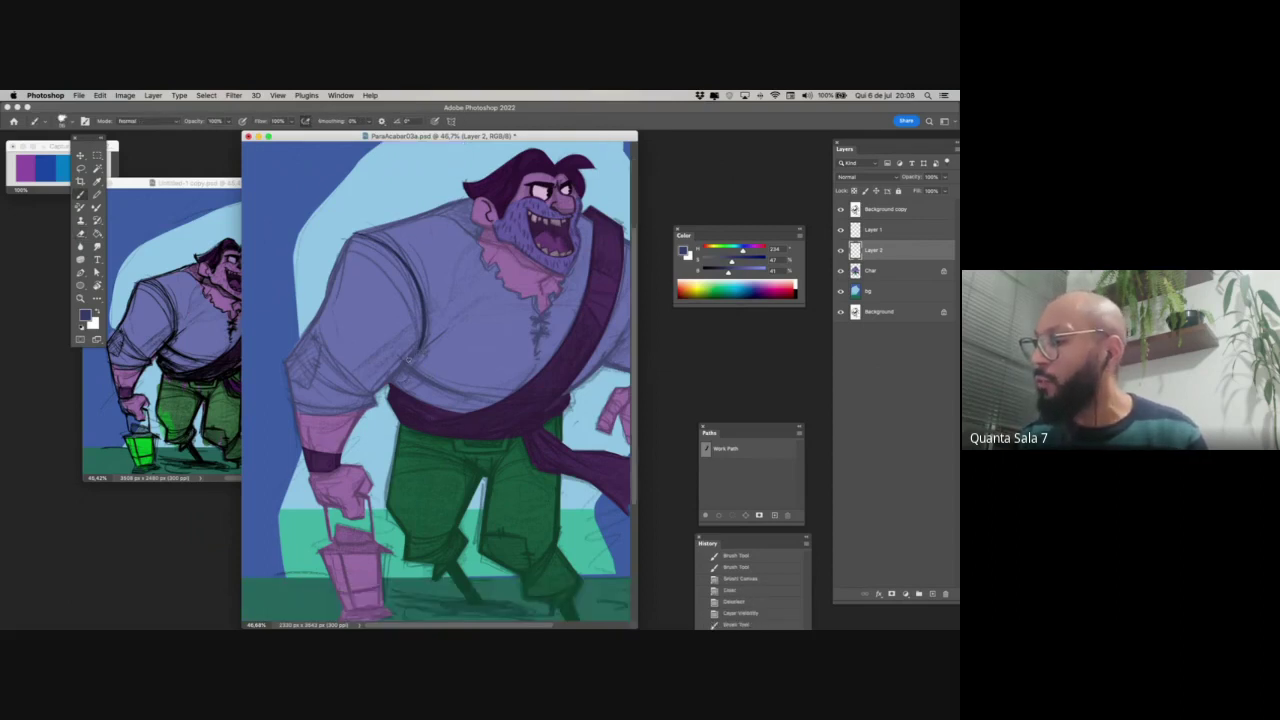
{"action": "left_click", "coordinate": [840, 209]}
{"action": "left_click_drag", "start_coordinate": [397, 374], "coordinate": [391, 383]}
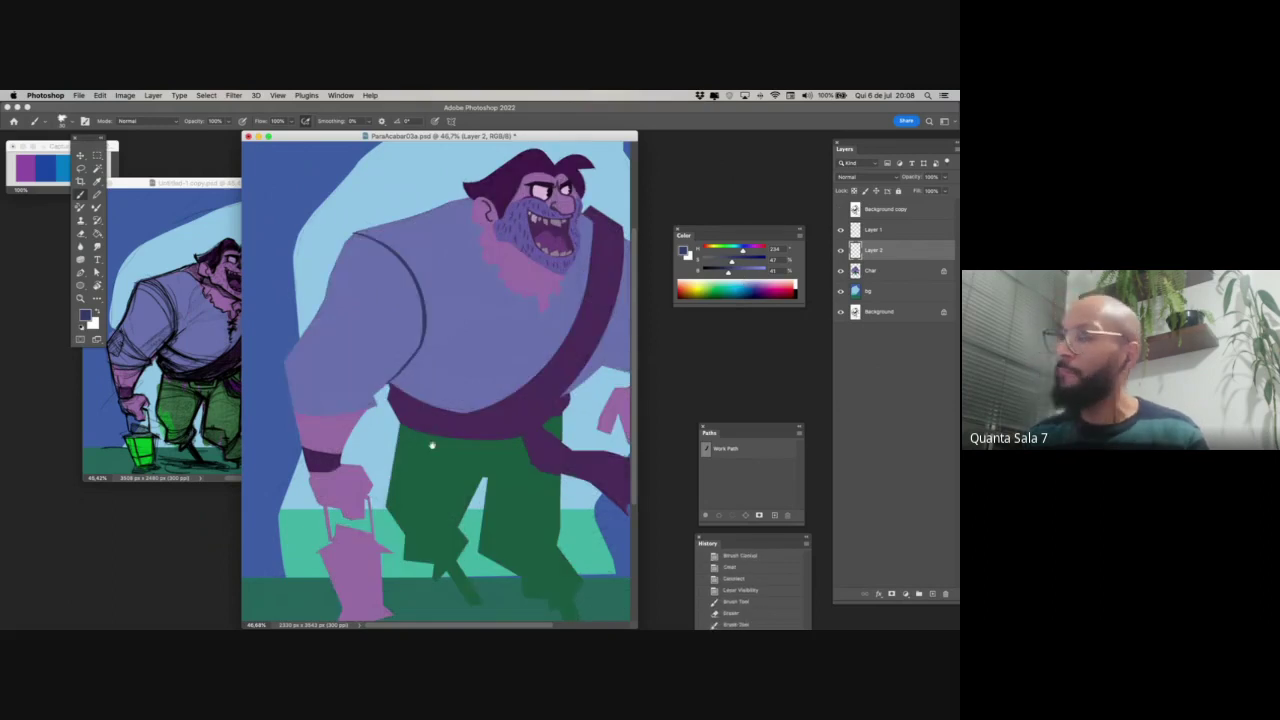
- Show the Background copy sketch layer again and trace the fold lines at the far sleeve's armhole
{"action": "scroll", "coordinate": [431, 447], "scroll_direction": "right", "scroll_amount": 5}
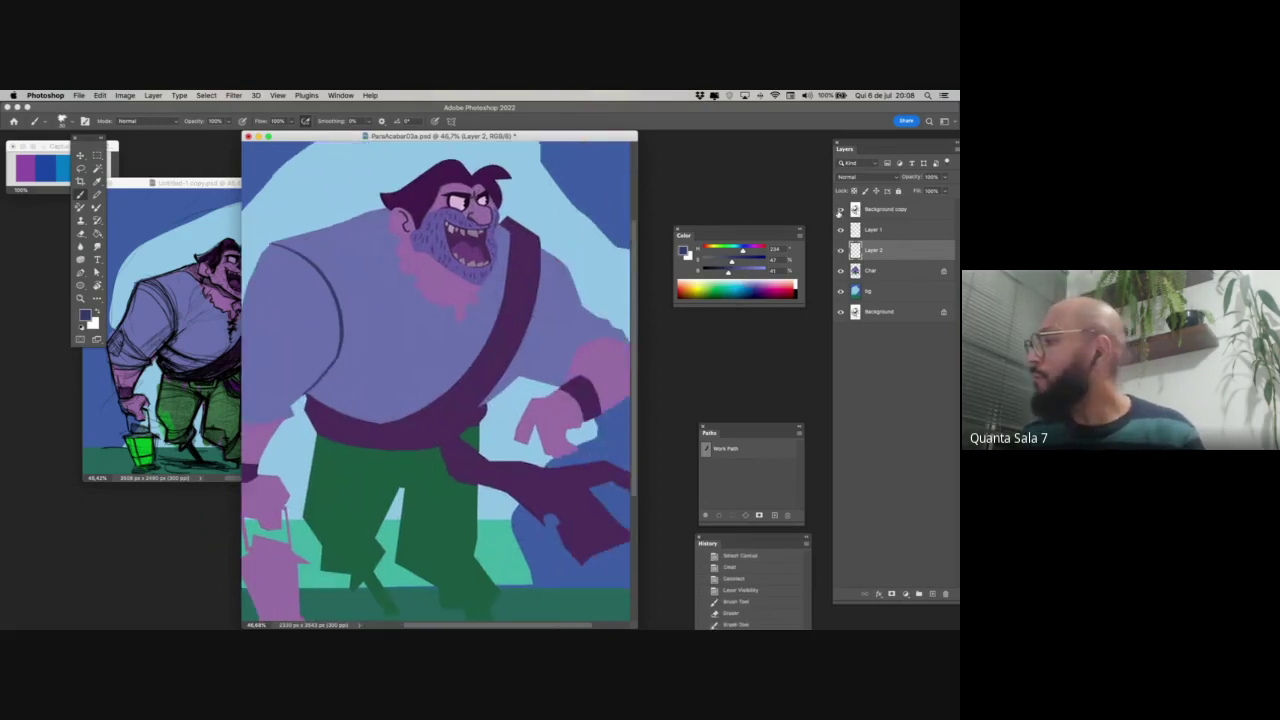
{"action": "left_click", "coordinate": [840, 210]}
{"action": "left_click_drag", "start_coordinate": [518, 405], "coordinate": [486, 429]}
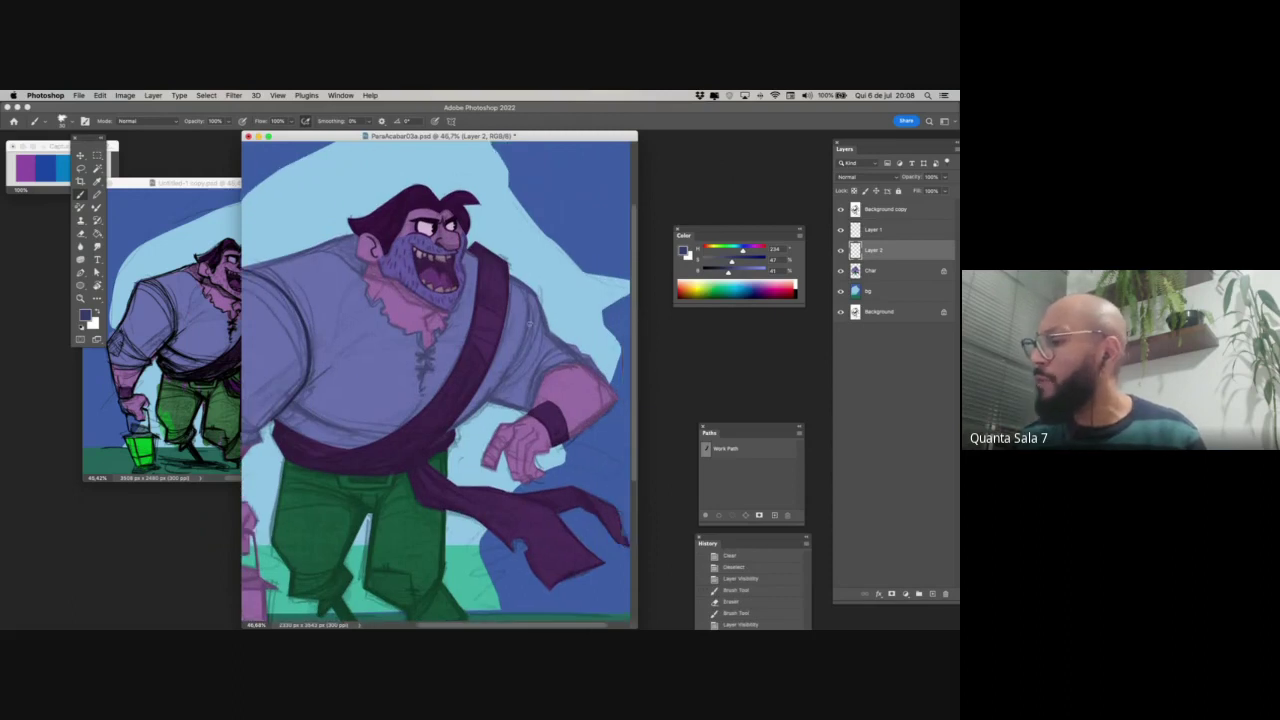
{"action": "left_click_drag", "start_coordinate": [526, 287], "coordinate": [529, 340]}
{"action": "mouse_move", "coordinate": [525, 287]}
{"action": "left_mouse_down"}
{"action": "mouse_move", "coordinate": [515, 364]}
{"action": "mouse_move", "coordinate": [493, 398]}
{"action": "left_mouse_up"}
- Trace the curved fold on the lower belly and the lacing below the shirt collar in dark blue
{"action": "left_click_drag", "start_coordinate": [389, 466], "coordinate": [429, 436]}
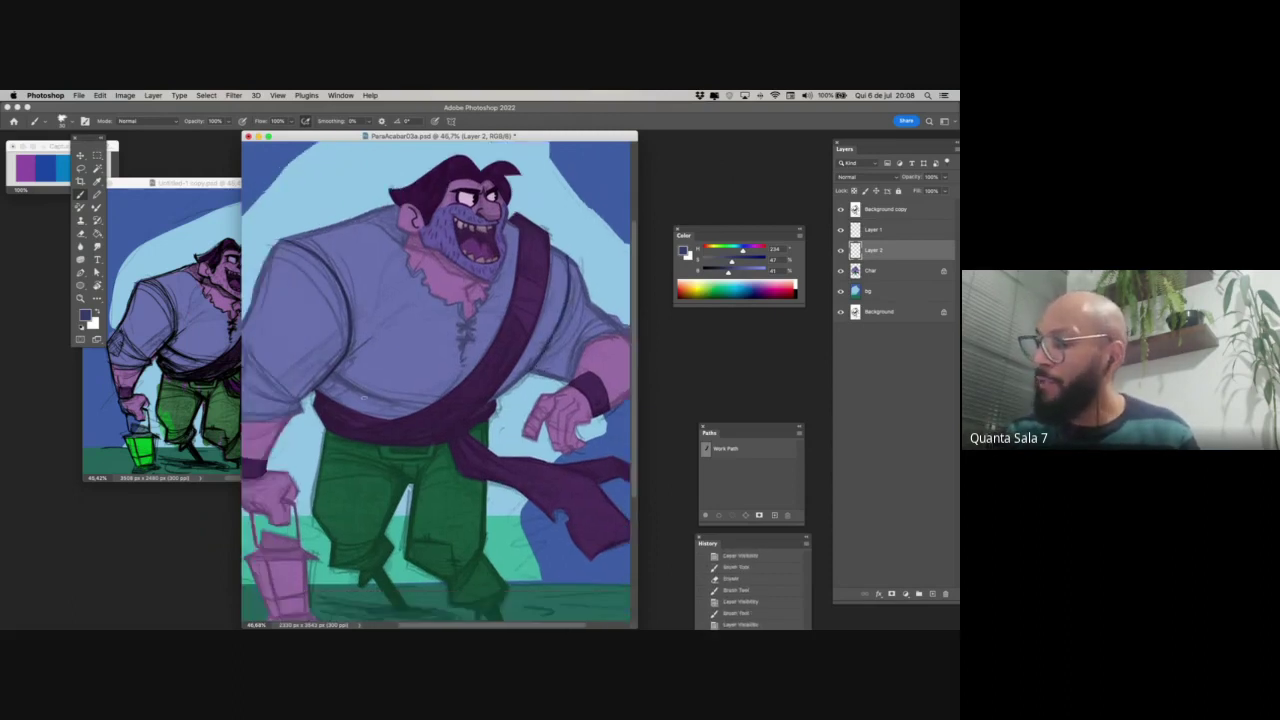
{"action": "left_click_drag", "start_coordinate": [334, 376], "coordinate": [408, 404]}
{"action": "key", "text": "super+z"}
{"action": "left_click_drag", "start_coordinate": [335, 378], "coordinate": [385, 399]}
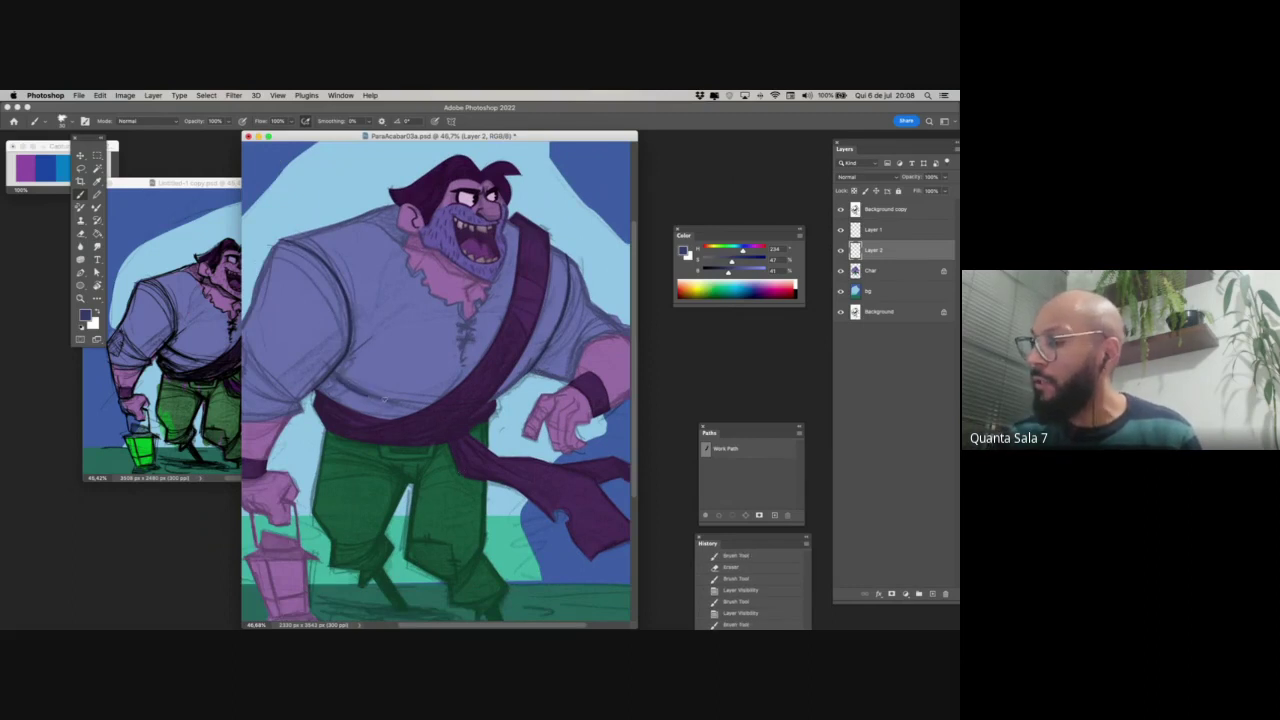
{"action": "left_click_drag", "start_coordinate": [468, 318], "coordinate": [461, 357]}
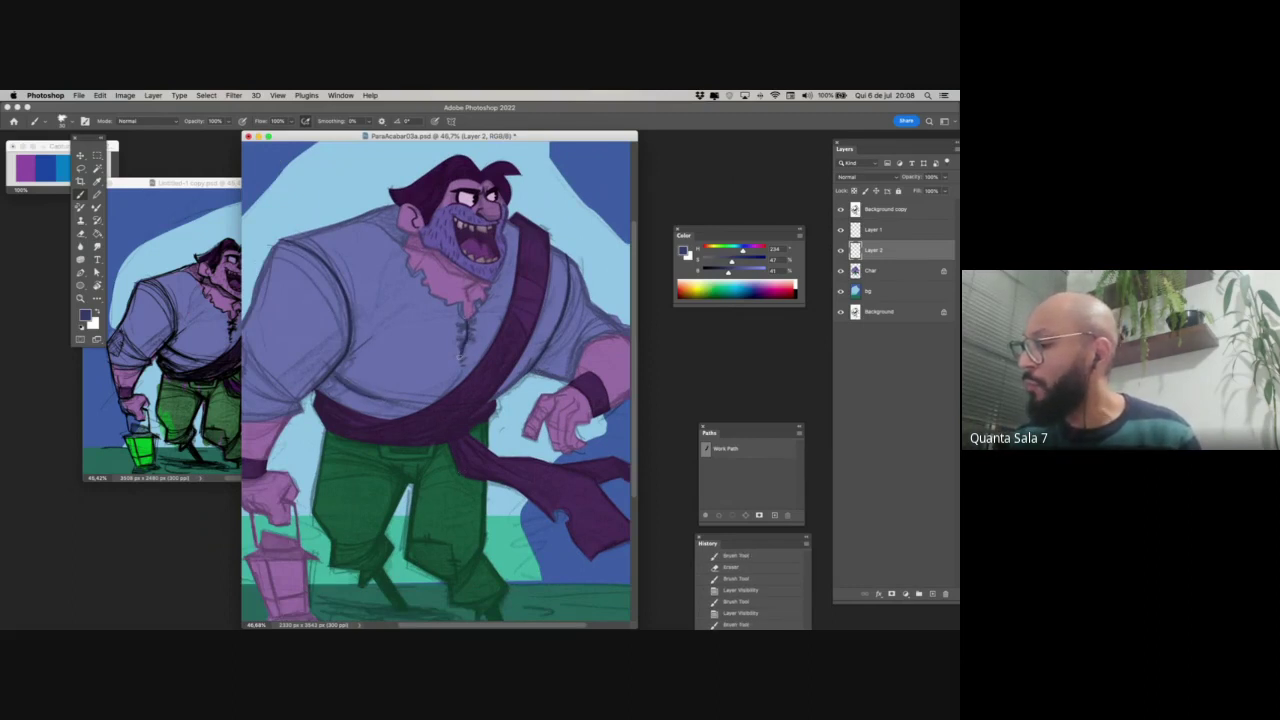
- Trace the diagonal fold line across the near sleeve to its cuff, redoing the stroke once
{"action": "scroll", "coordinate": [455, 410], "scroll_direction": "left", "scroll_amount": 5}
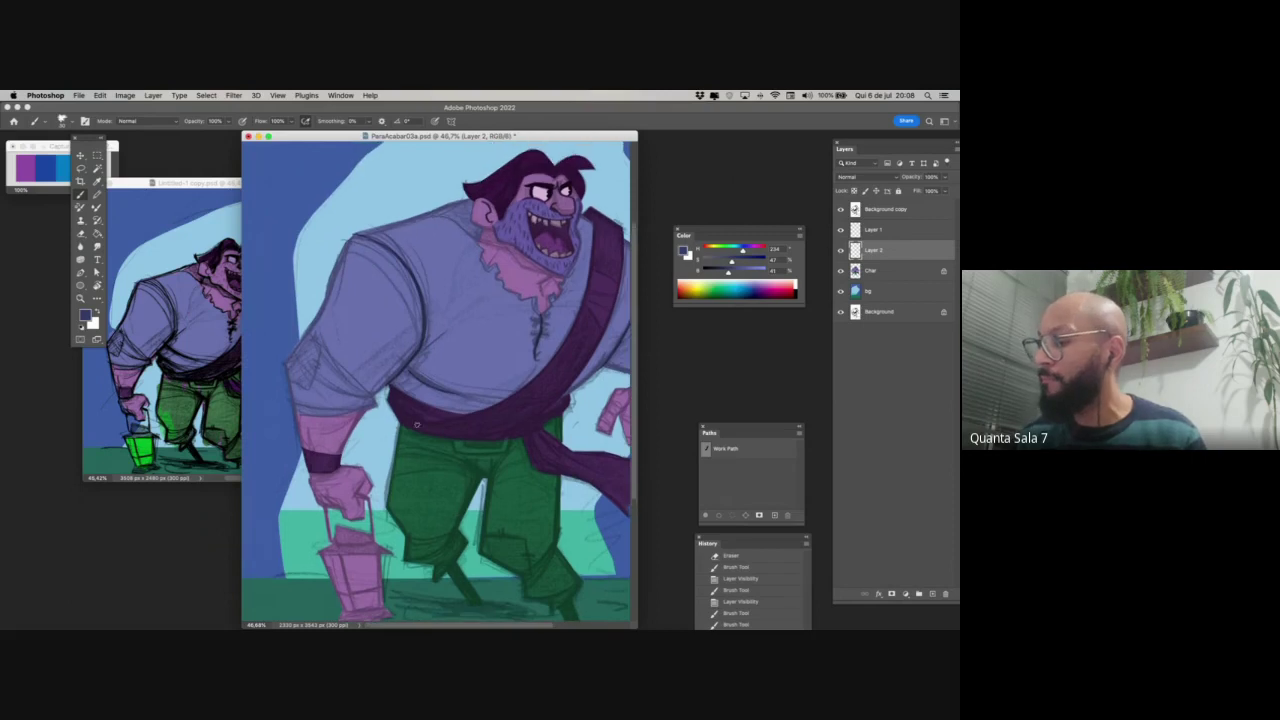
{"action": "left_click_drag", "start_coordinate": [307, 333], "coordinate": [366, 392]}
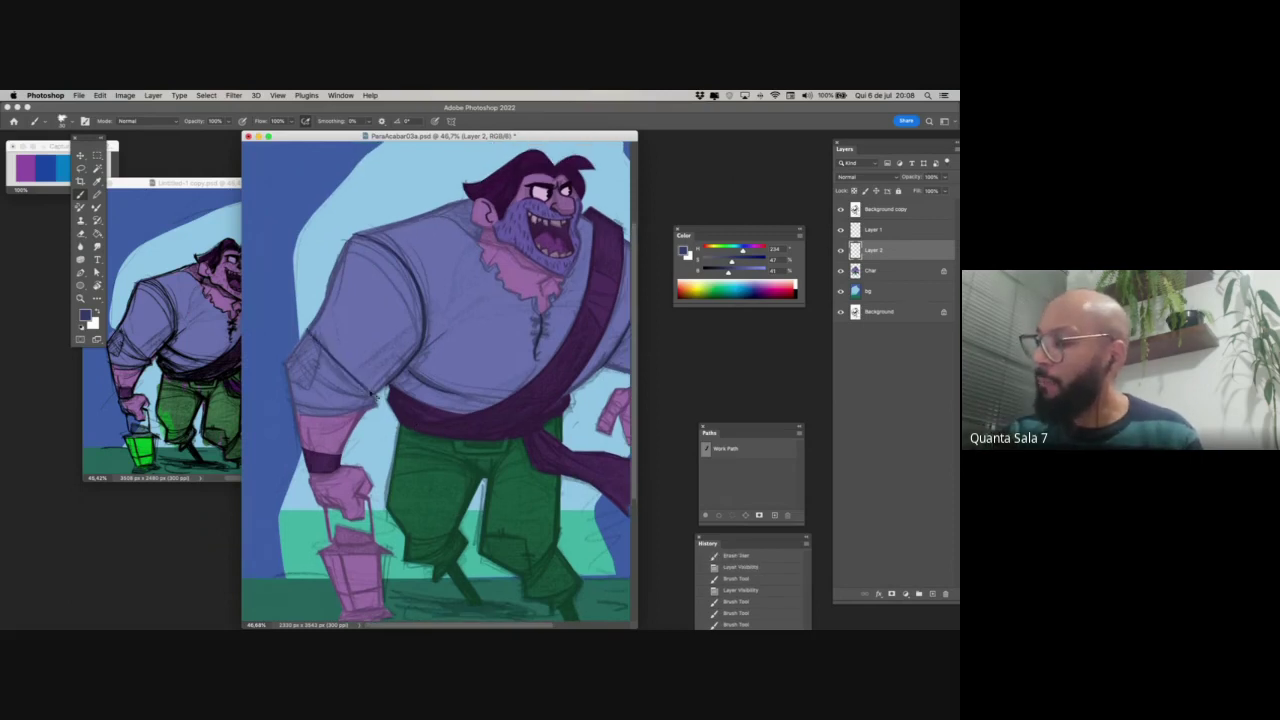
{"action": "key", "text": "super+z"}
{"action": "left_click_drag", "start_coordinate": [306, 332], "coordinate": [373, 398]}
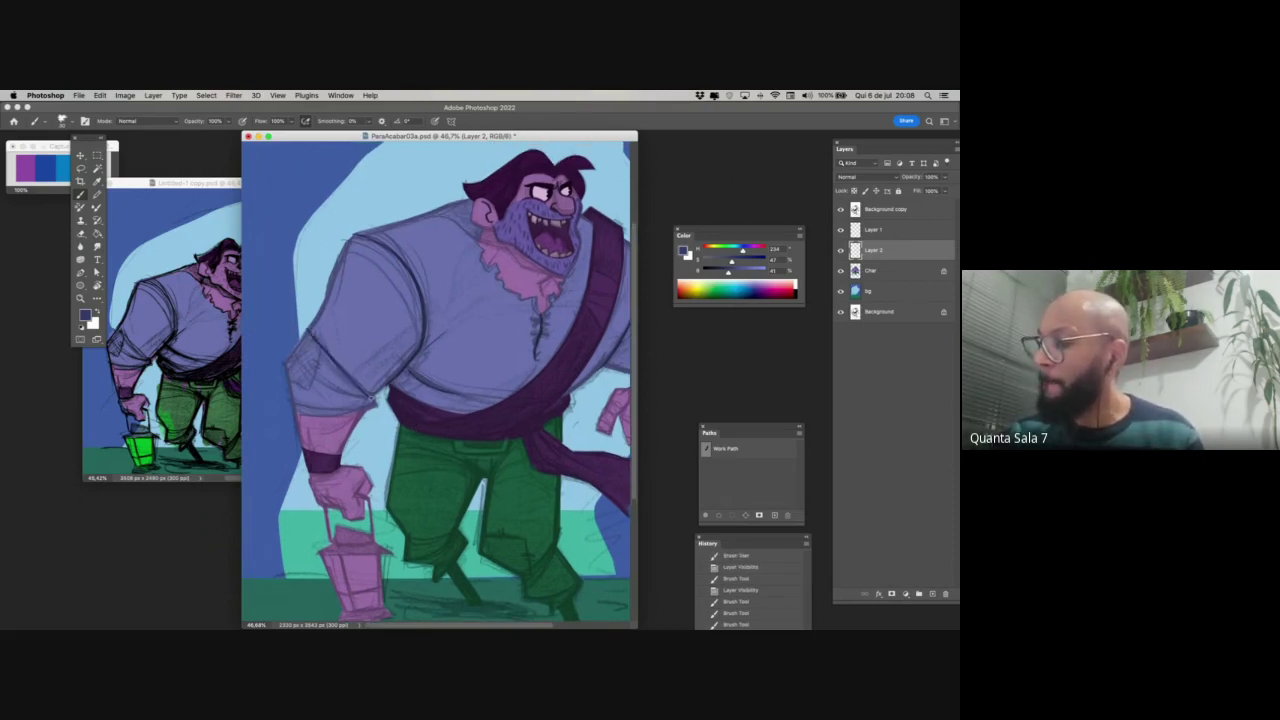
- Redo the stroke for the fold line running across the near sleeve to its cuff
{"action": "key", "text": "super+z"}
{"action": "mouse_move", "coordinate": [306, 332]}
{"action": "left_mouse_down"}
{"action": "mouse_move", "coordinate": [374, 396]}
{"action": "mouse_move", "coordinate": [356, 396]}
{"action": "mouse_move", "coordinate": [376, 398]}
{"action": "left_mouse_up"}
{"action": "key", "text": "super+z"}
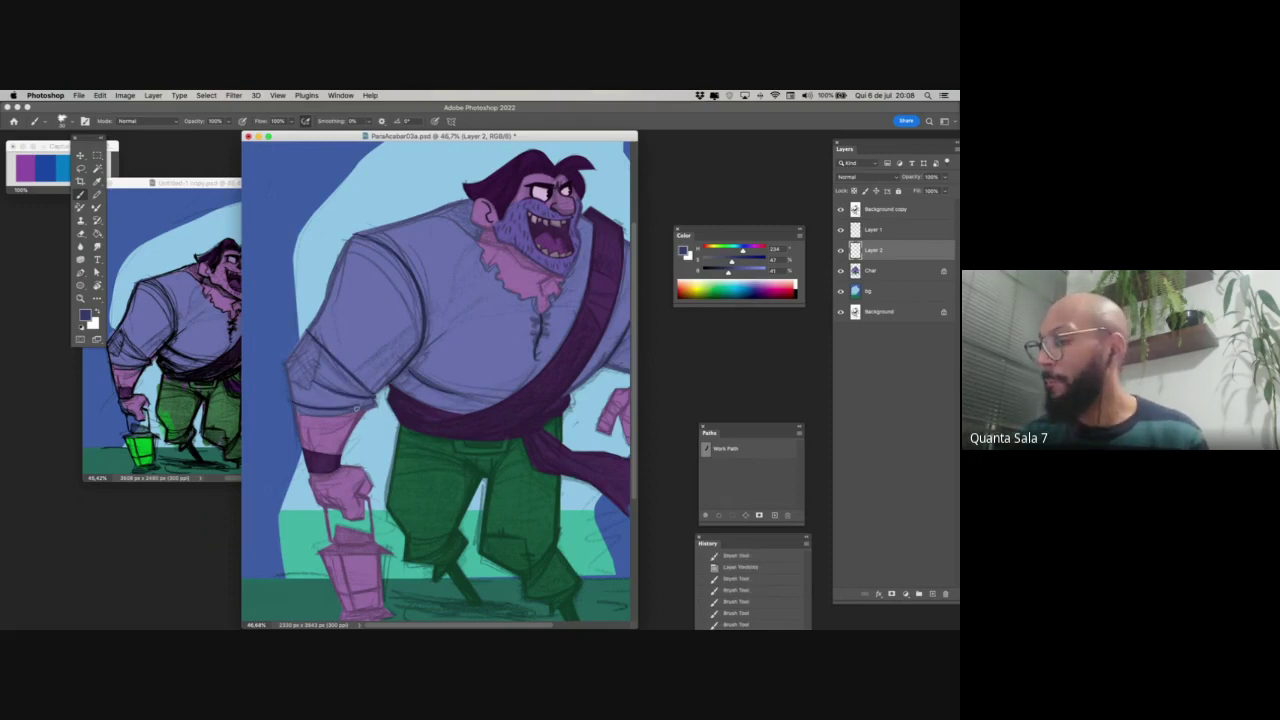
- Trace the curved fold line above the far sleeve's cuff in dark blue, repeating the stroke until it follows the sketch
{"action": "scroll", "coordinate": [435, 384], "scroll_direction": "right", "scroll_amount": 5}
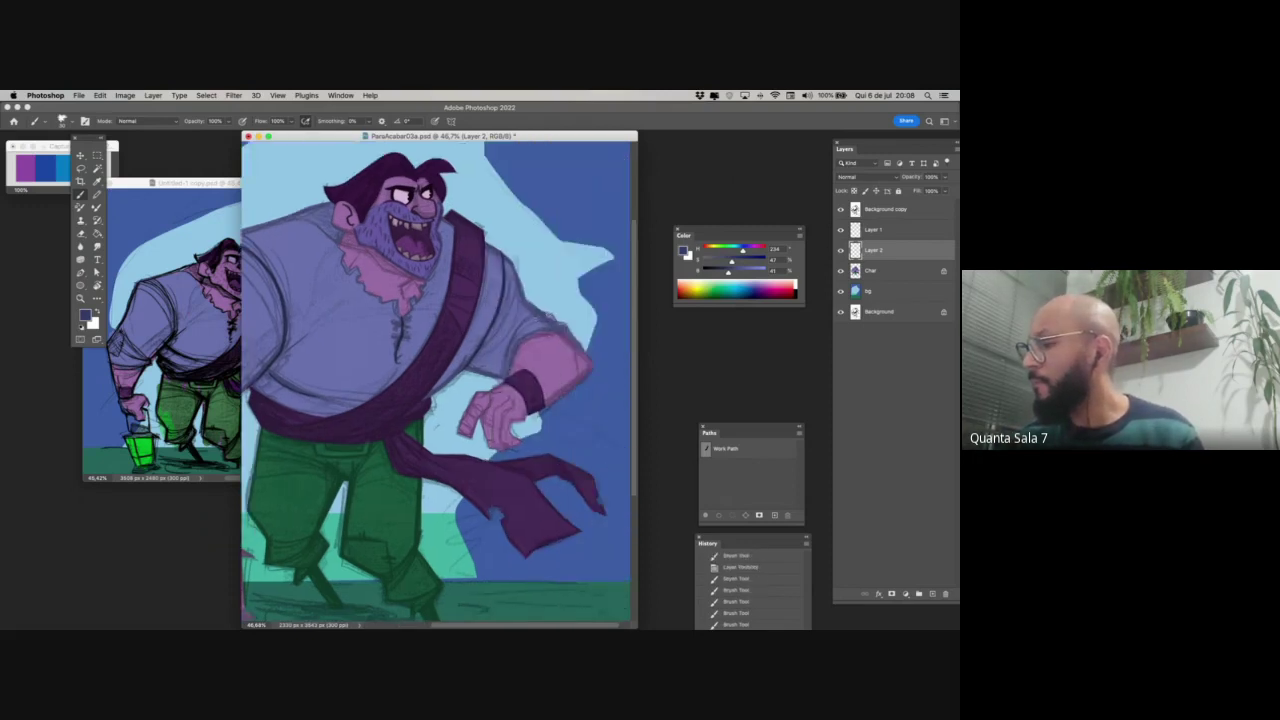
{"action": "left_click_drag", "start_coordinate": [542, 313], "coordinate": [504, 365]}
{"action": "key", "text": "super+z"}
{"action": "key", "text": "super+z"}
{"action": "left_click_drag", "start_coordinate": [533, 313], "coordinate": [505, 362]}
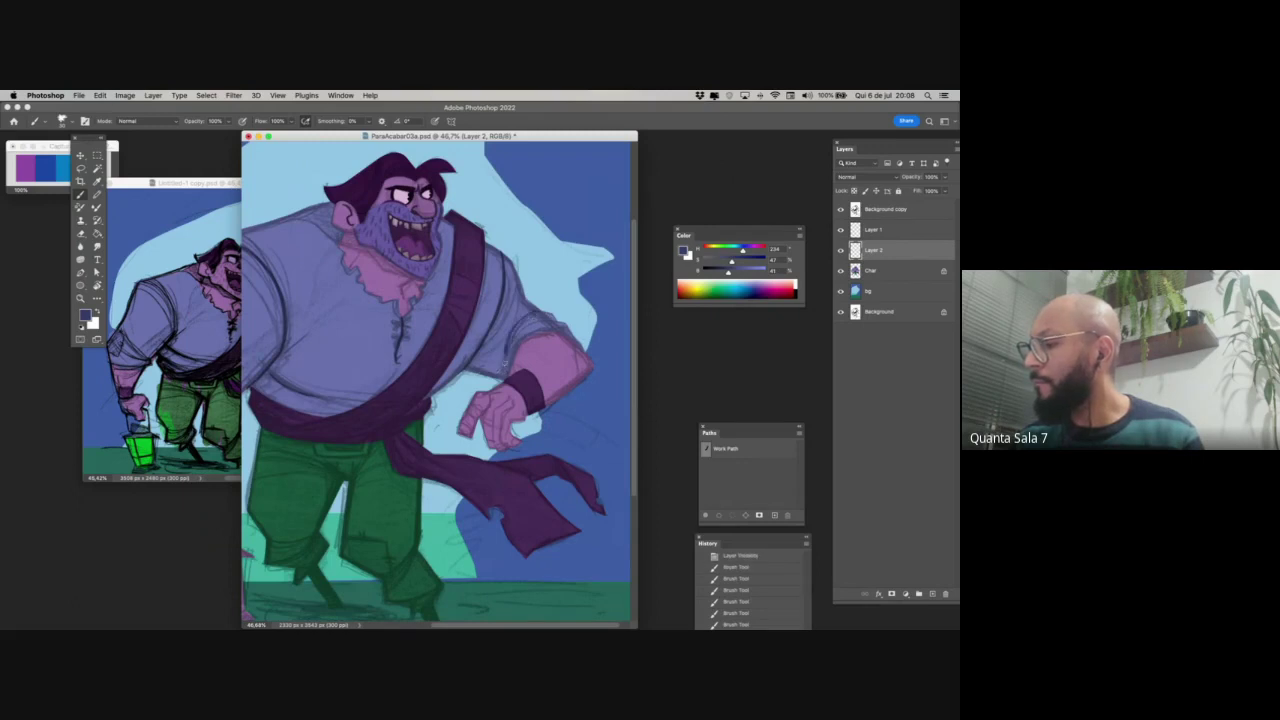
{"action": "key", "text": "super+z"}
{"action": "mouse_move", "coordinate": [537, 311]}
{"action": "left_mouse_down"}
{"action": "mouse_move", "coordinate": [515, 330]}
{"action": "mouse_move", "coordinate": [511, 373]}
{"action": "left_mouse_up"}
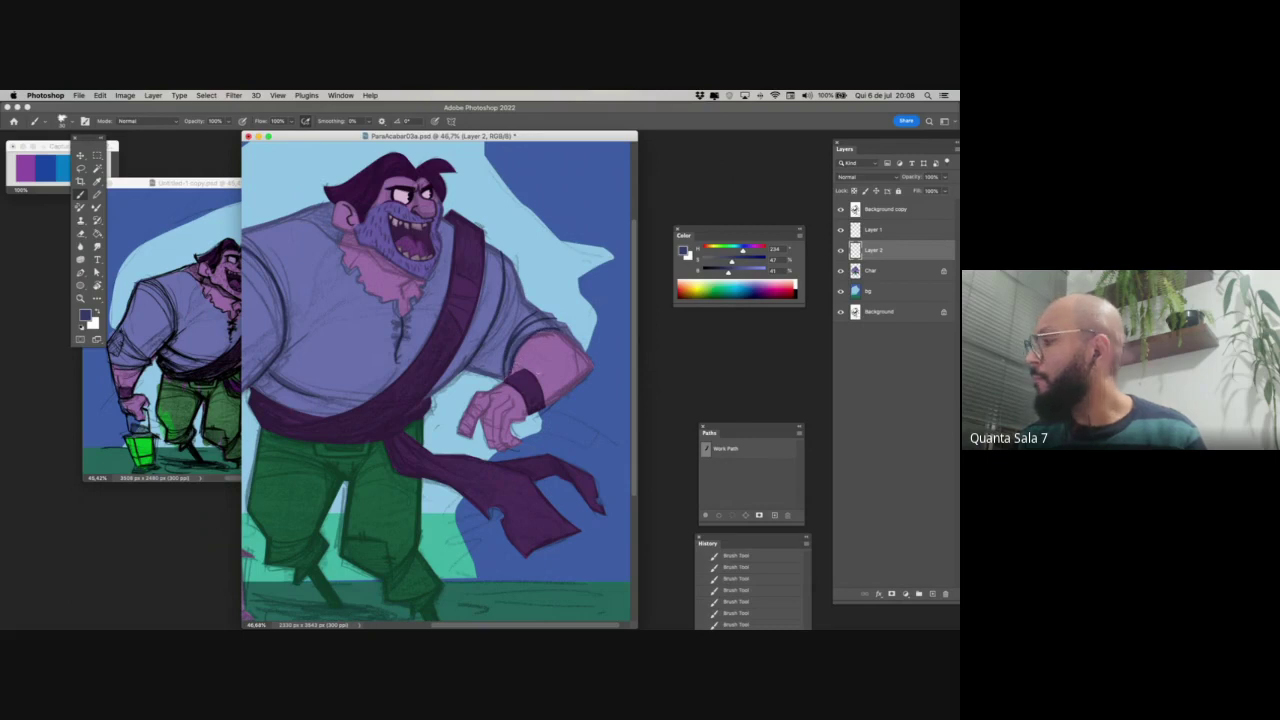
- Hide the Background copy sketch layer and clean up the far sleeve's cuff lines with the Eraser
{"action": "left_click", "coordinate": [841, 209]}
{"action": "mouse_move", "coordinate": [518, 340]}
{"action": "left_mouse_down"}
{"action": "mouse_move", "coordinate": [538, 332]}
{"action": "mouse_move", "coordinate": [531, 363]}
{"action": "left_mouse_up"}
{"action": "key", "text": "e"}
{"action": "left_click_drag", "start_coordinate": [567, 319], "coordinate": [583, 321]}
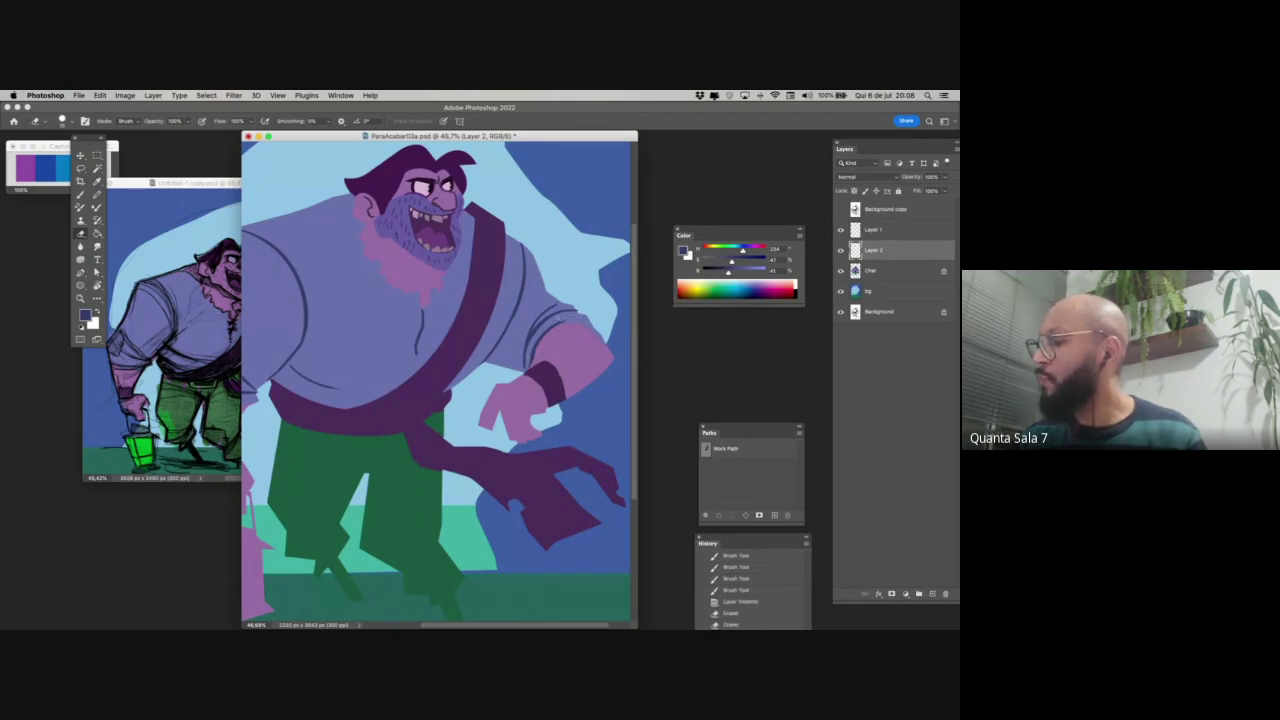
{"action": "key", "text": "b"}
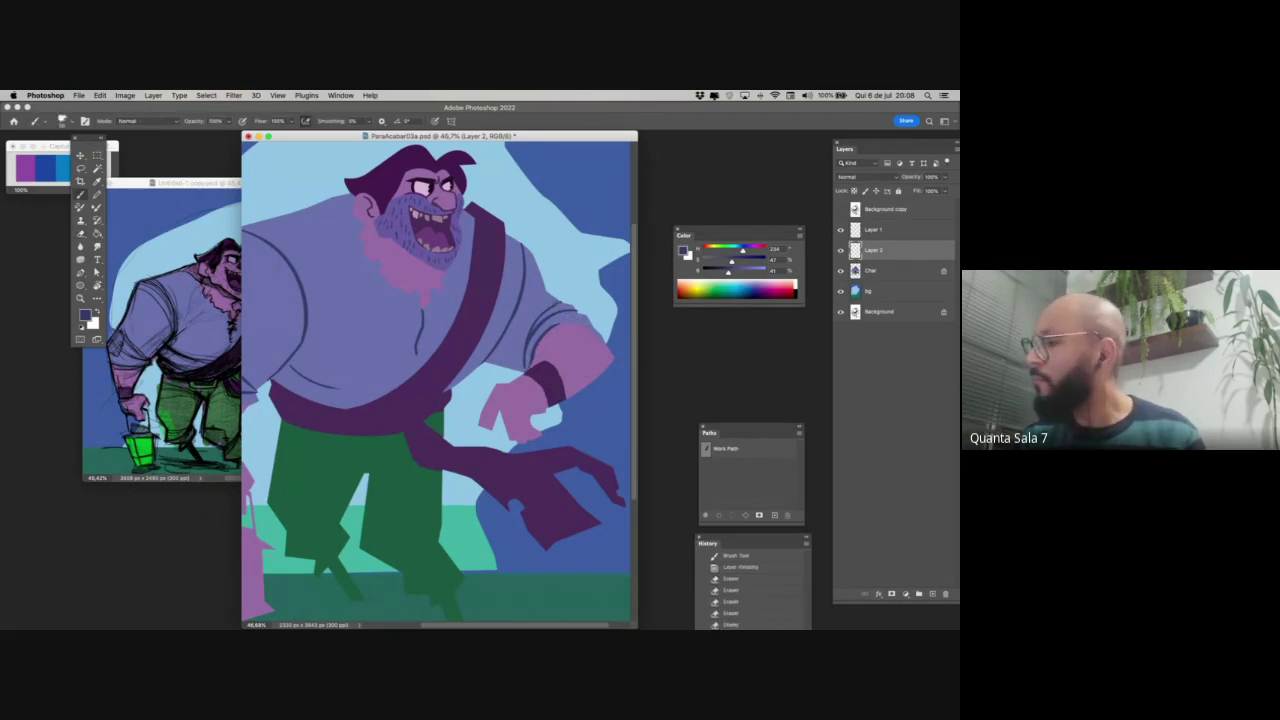
{"action": "scroll", "coordinate": [500, 360], "scroll_direction": "left", "scroll_amount": 5}
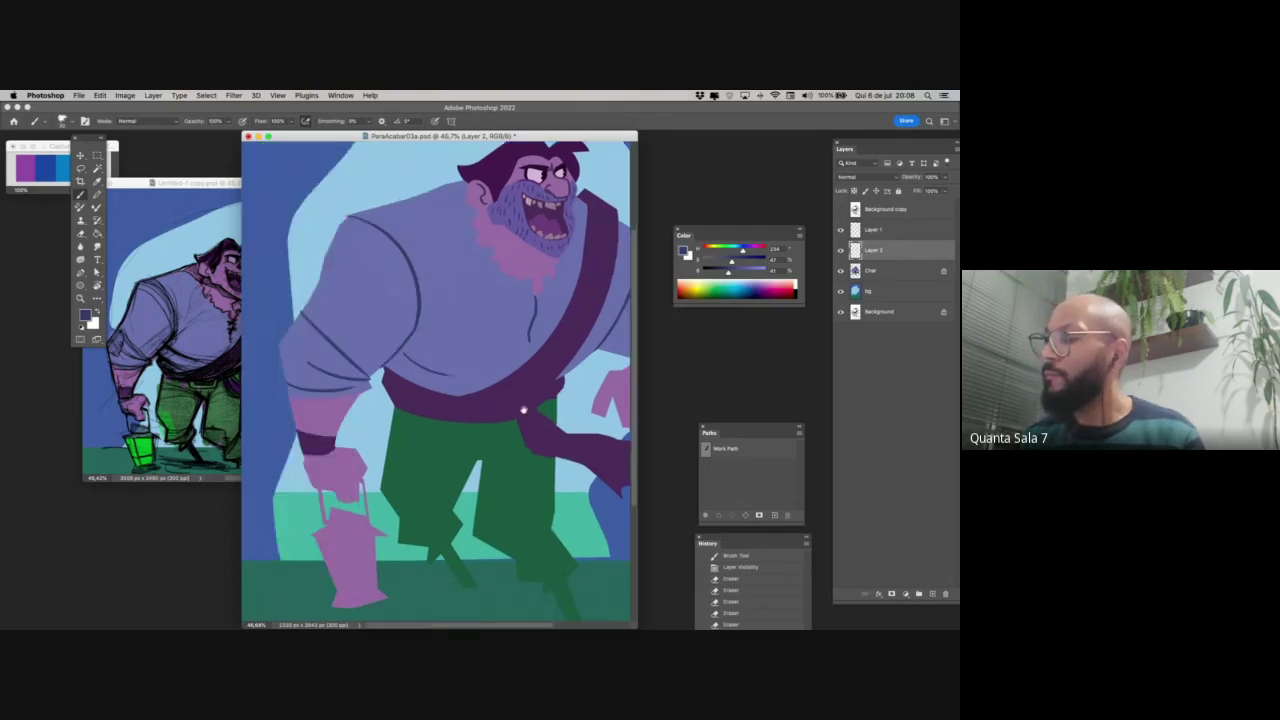
{"action": "scroll", "coordinate": [491, 414], "scroll_direction": "right", "scroll_amount": 3}
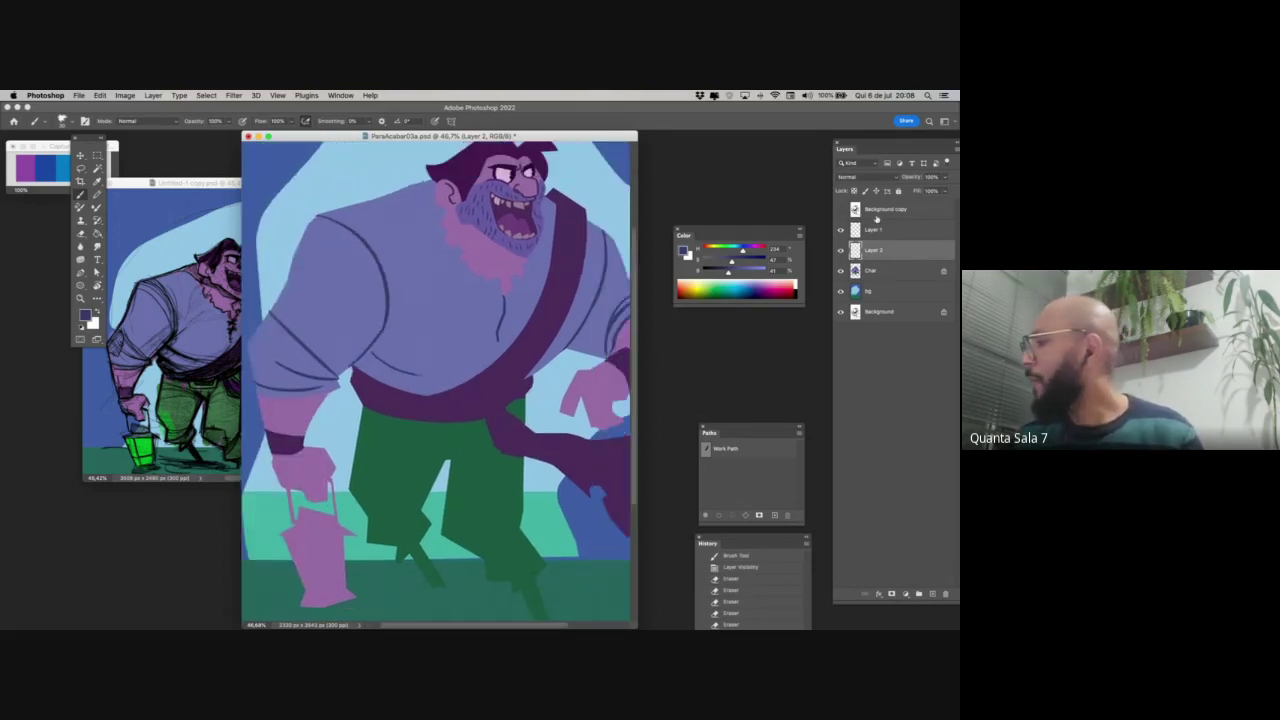
- Show the Background copy sketch layer again and trace the crossed lacing below the shirt collar in dark blue
{"action": "left_click", "coordinate": [840, 209]}
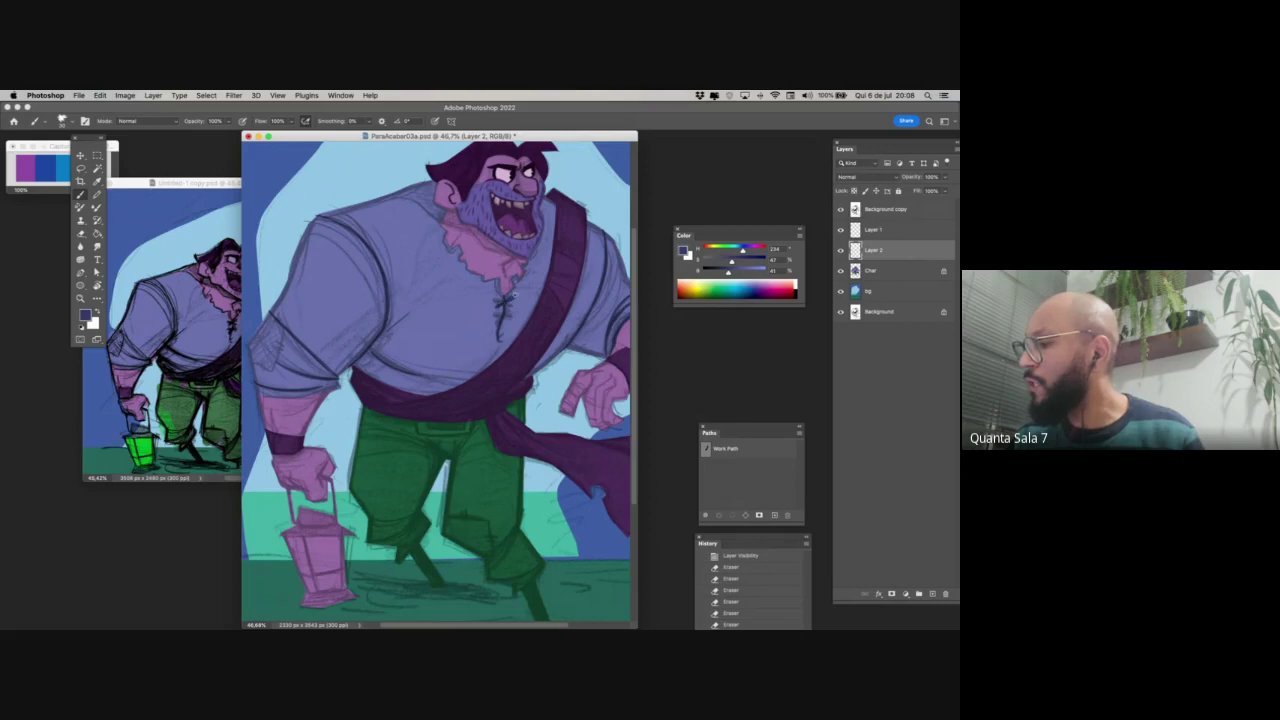
{"action": "mouse_move", "coordinate": [503, 302]}
{"action": "left_mouse_down"}
{"action": "mouse_move", "coordinate": [514, 292]}
{"action": "mouse_move", "coordinate": [511, 309]}
{"action": "left_mouse_up"}
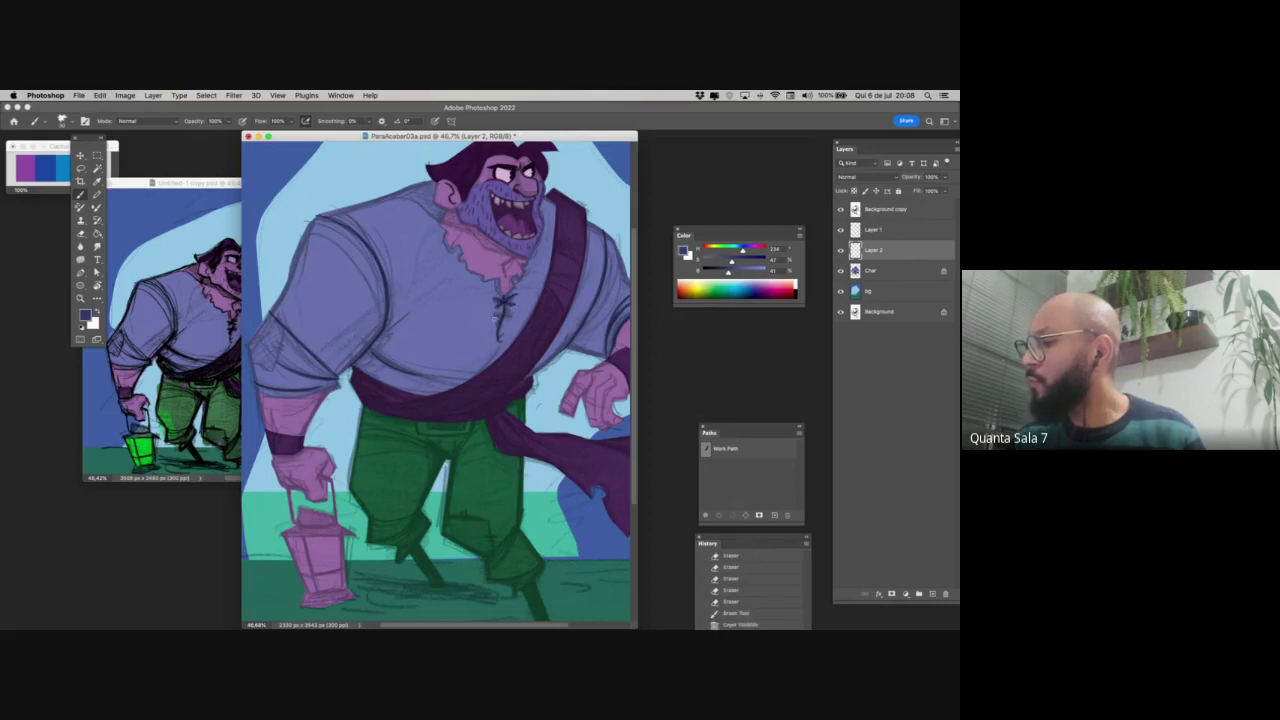
{"action": "key", "text": "super+z"}
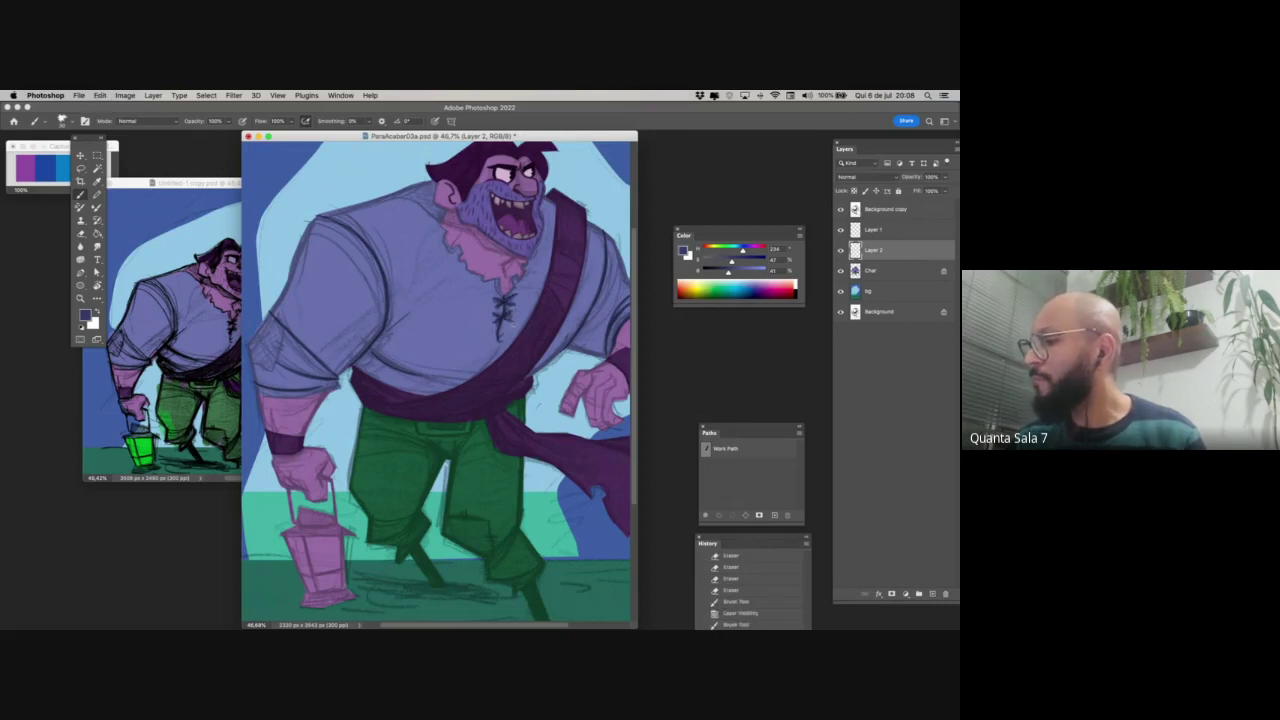
{"action": "mouse_move", "coordinate": [484, 426]}
{"action": "left_mouse_down"}
{"action": "mouse_move", "coordinate": [497, 414]}
{"action": "mouse_move", "coordinate": [469, 479]}
{"action": "left_mouse_up"}
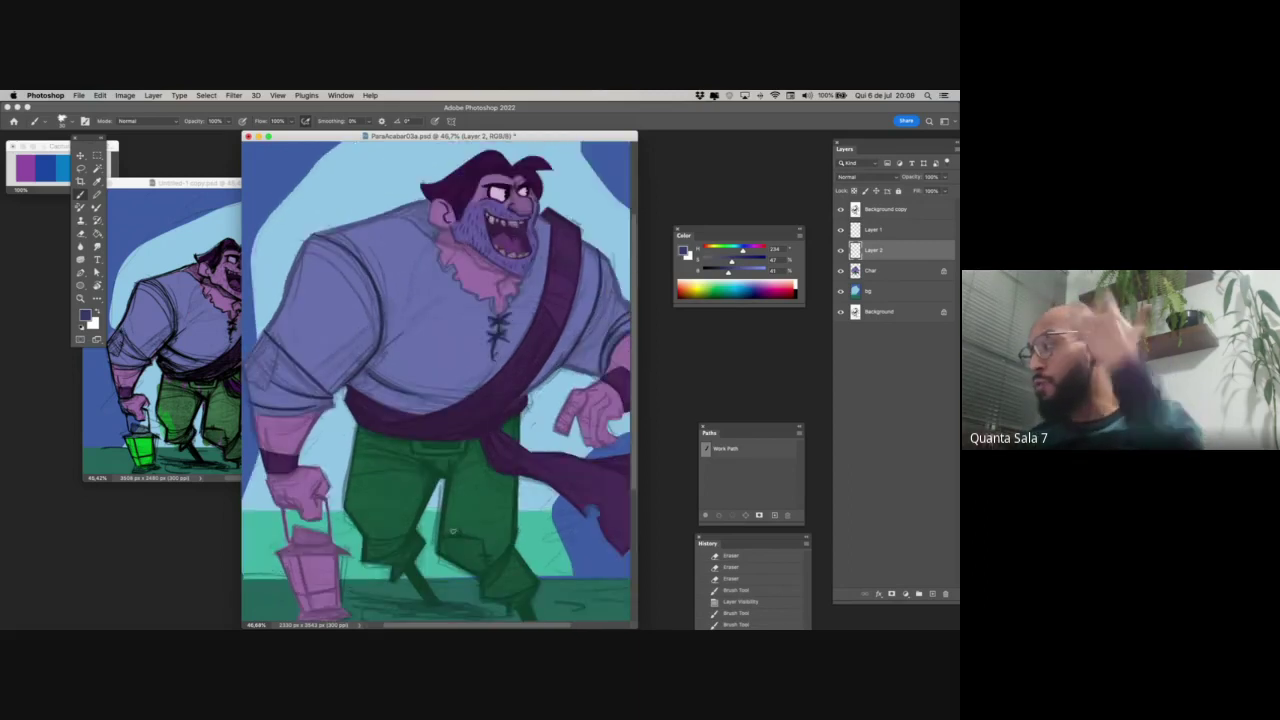
- Select both shirt areas on the Char layer and apply Hue/Saturation with Saturation +31 and a slightly higher Lightness
{"action": "left_click", "coordinate": [876, 272]}
{"action": "key", "text": "w"}
{"action": "left_click", "coordinate": [448, 379]}
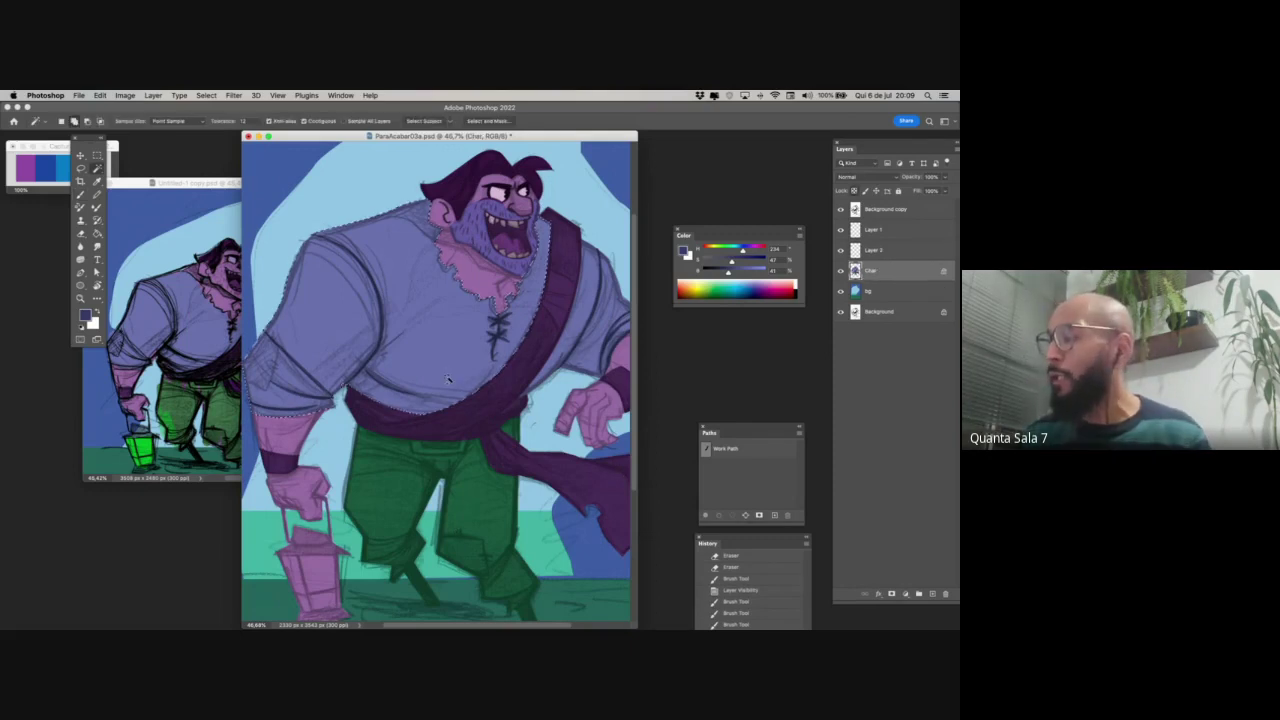
{"action": "left_click", "coordinate": [578, 350]}
{"action": "key", "text": "super+u"}
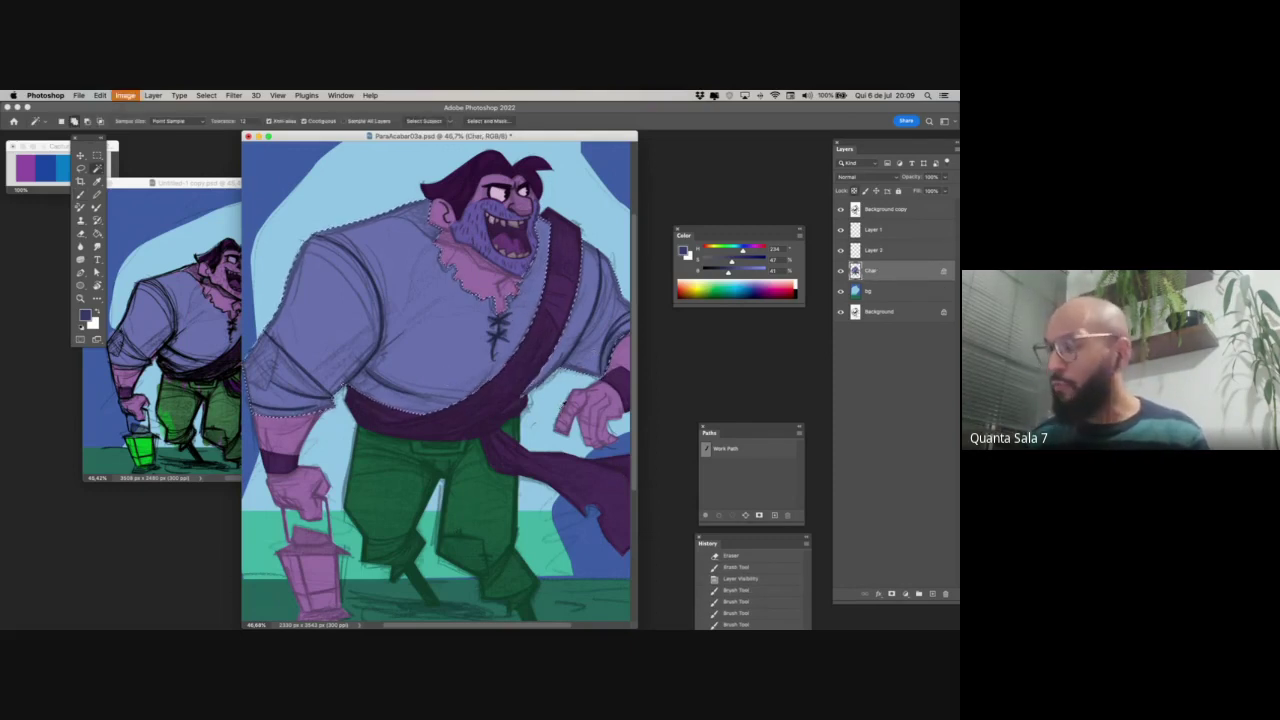
{"action": "mouse_move", "coordinate": [731, 457]}
{"action": "left_mouse_down"}
{"action": "mouse_move", "coordinate": [747, 457]}
{"action": "mouse_move", "coordinate": [737, 481]}
{"action": "left_mouse_up"}
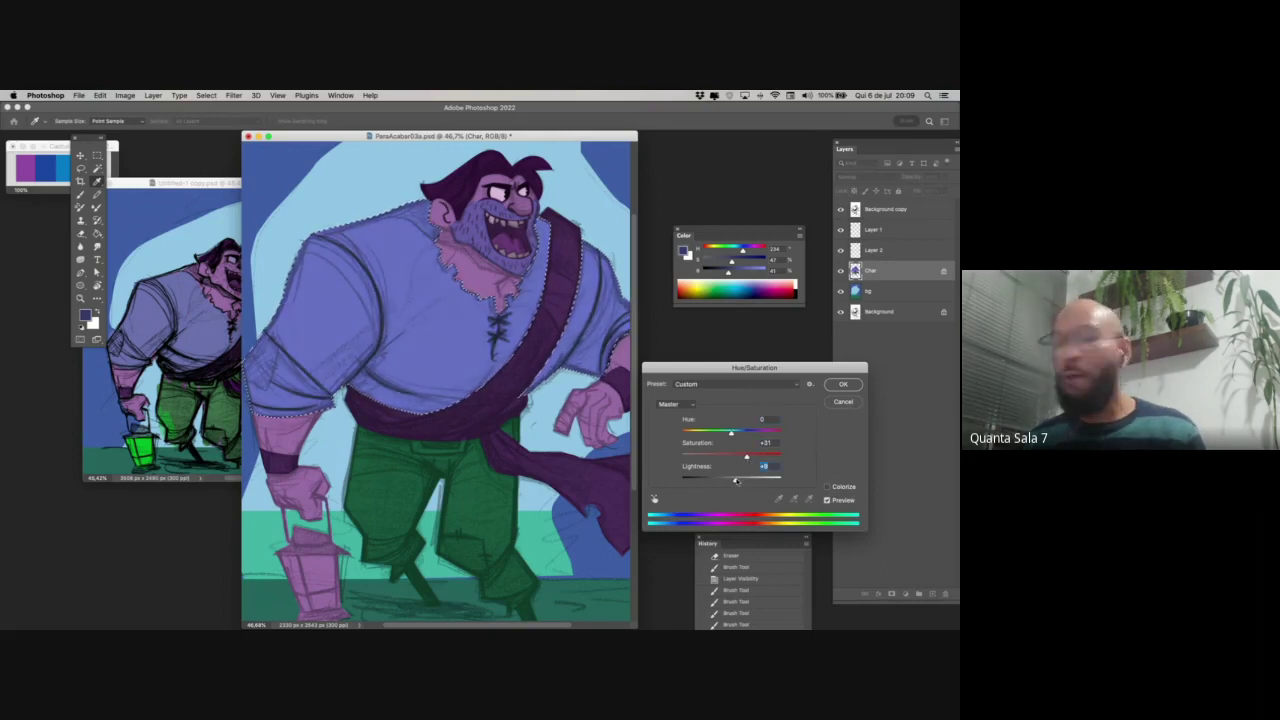
{"action": "key", "text": "Return"}
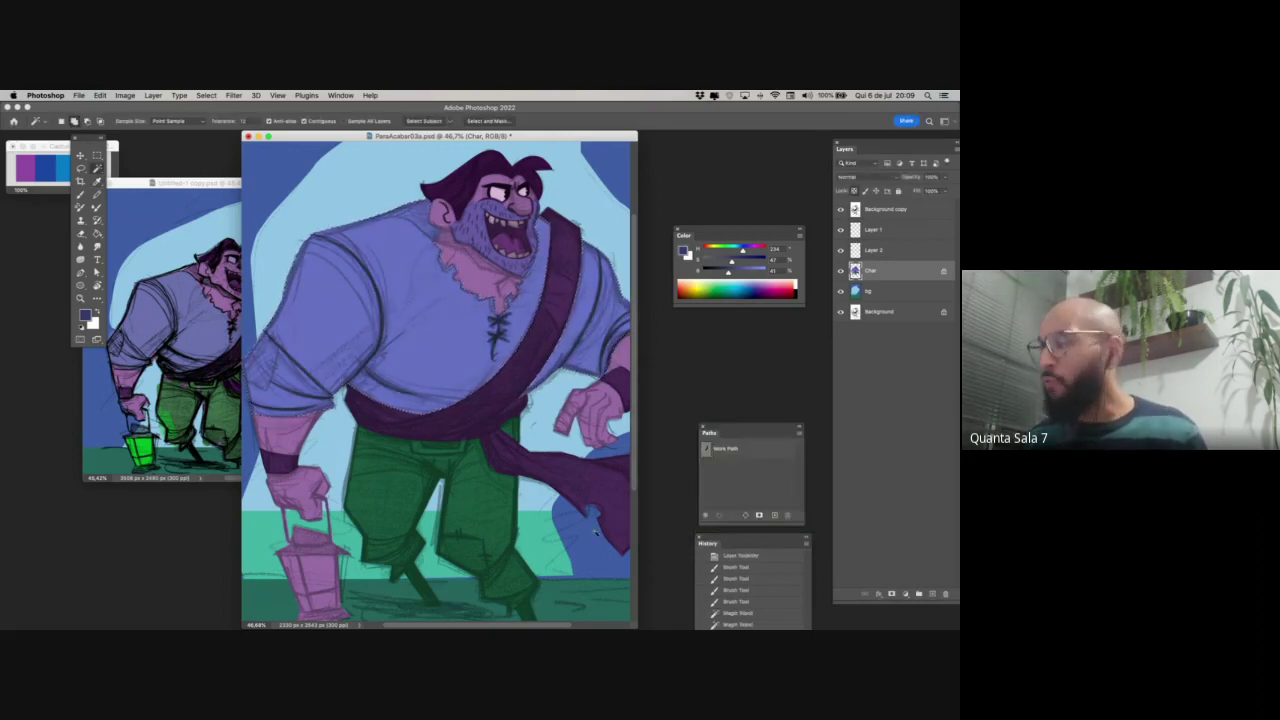
- Hide the Background copy sketch layer and replace the shirt selection with the green trousers
{"action": "left_click", "coordinate": [840, 209]}
{"action": "scroll", "coordinate": [463, 520], "scroll_direction": "down", "scroll_amount": 2}
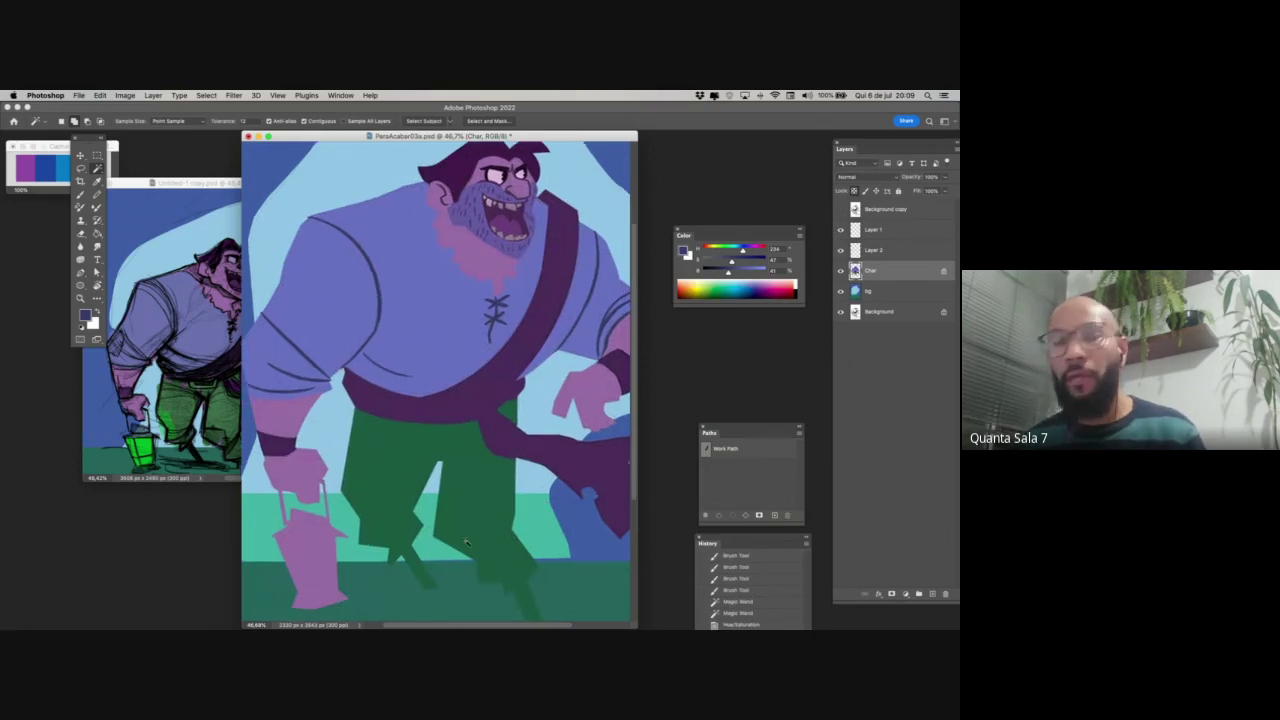
{"action": "key", "text": "ctrl+d"}
{"action": "left_click", "coordinate": [476, 515]}
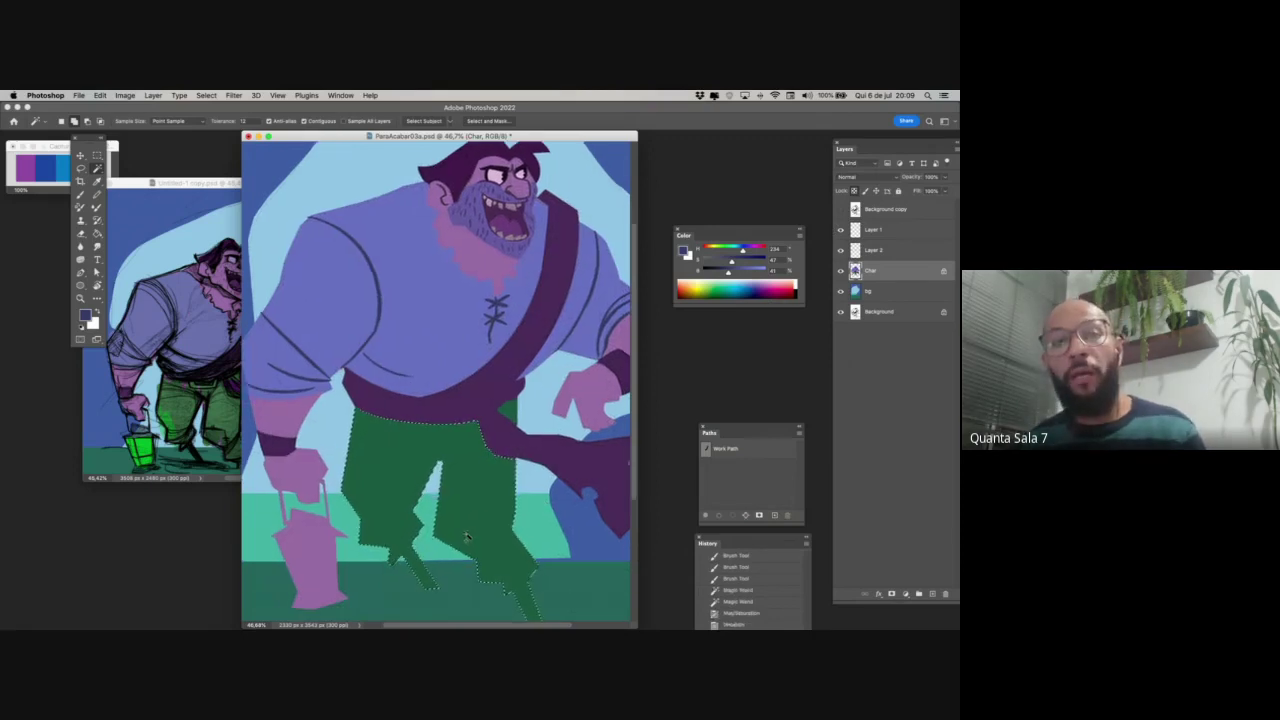
- Select all pink skin areas including the lantern, brighten them with Levels at white input 221 and slightly darker midtones, and deselect
{"action": "left_click", "coordinate": [487, 240]}
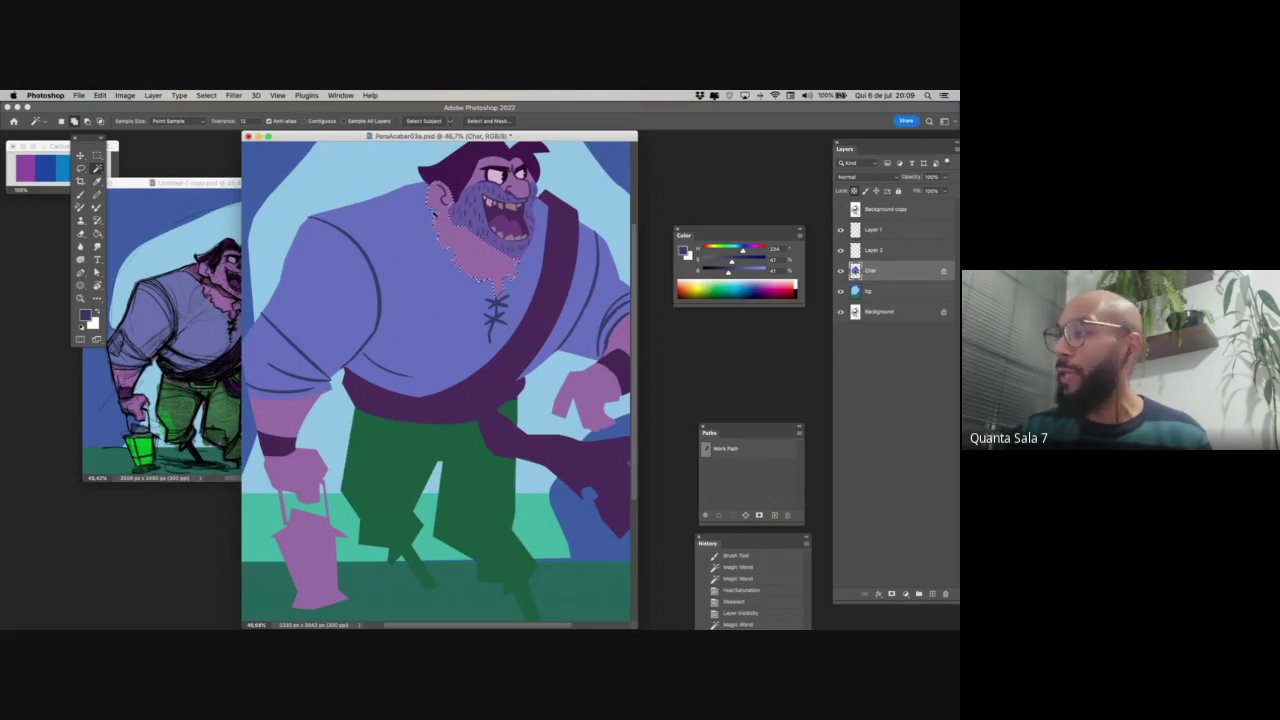
{"action": "left_click", "coordinate": [490, 267]}
{"action": "key", "text": "super+l"}
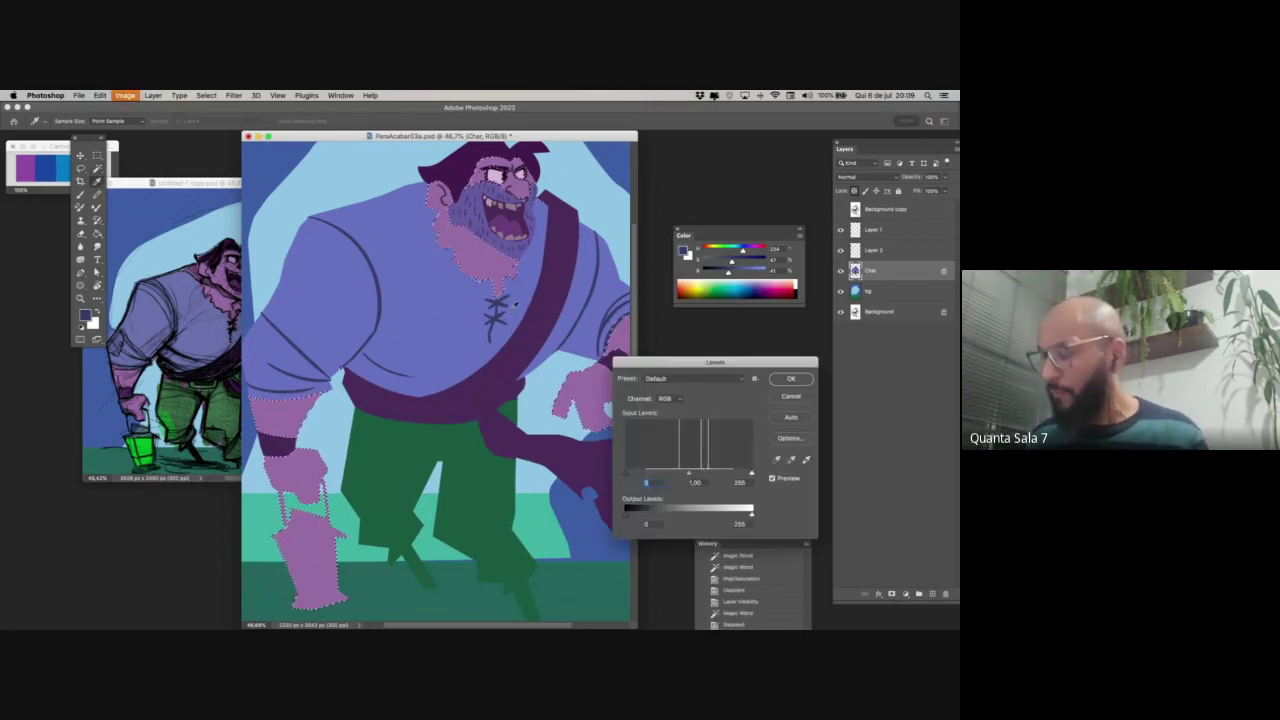
{"action": "left_click_drag", "start_coordinate": [752, 473], "coordinate": [685, 476]}
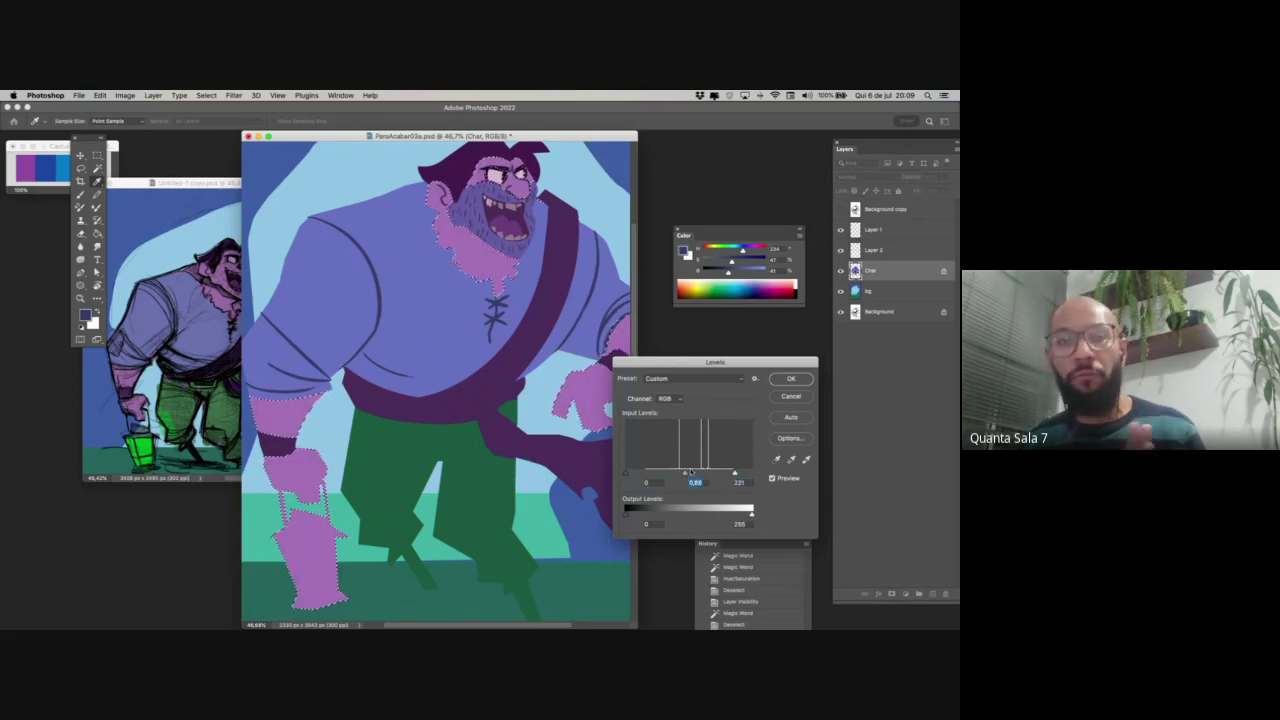
{"action": "key", "text": "Return"}
{"action": "key", "text": "ctrl+d"}
{"action": "mouse_move", "coordinate": [485, 477]}
{"action": "left_mouse_down"}
{"action": "mouse_move", "coordinate": [491, 443]}
{"action": "mouse_move", "coordinate": [483, 477]}
{"action": "left_mouse_up"}
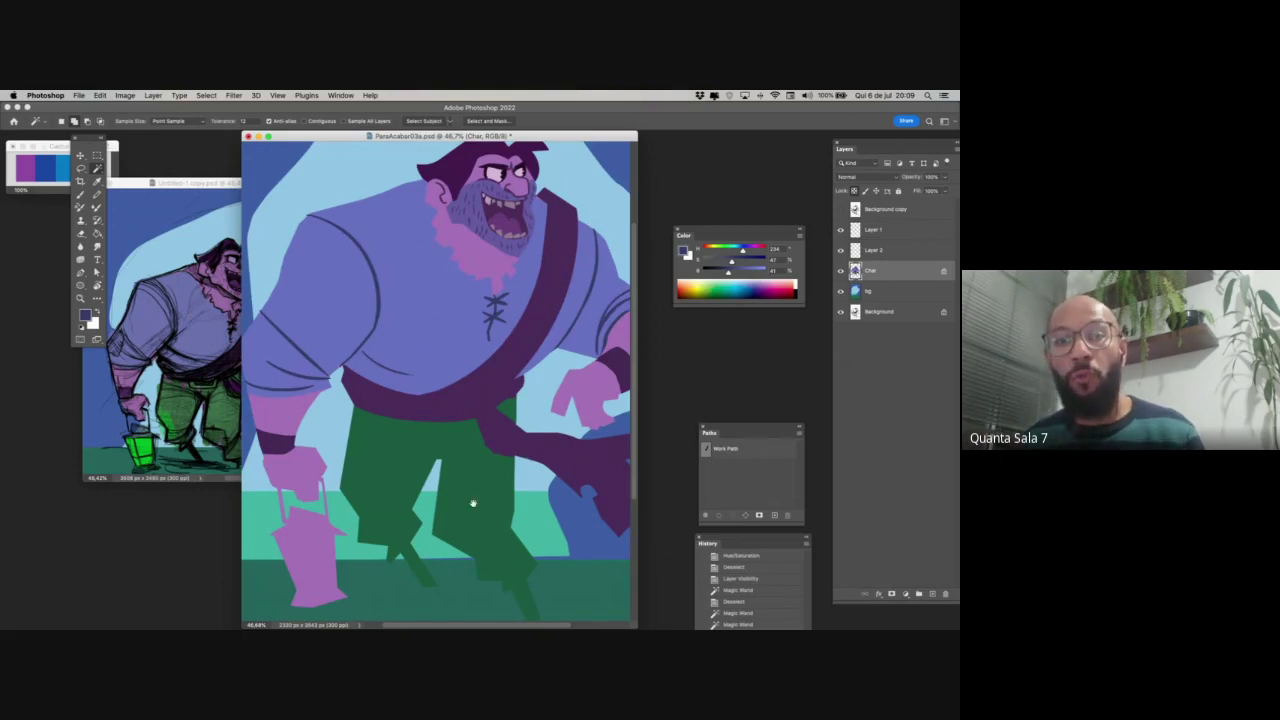
- Show the Background copy sketch layer again and save the document
{"action": "scroll", "coordinate": [474, 508], "scroll_direction": "down", "scroll_amount": 3}
{"action": "left_click", "coordinate": [841, 208]}
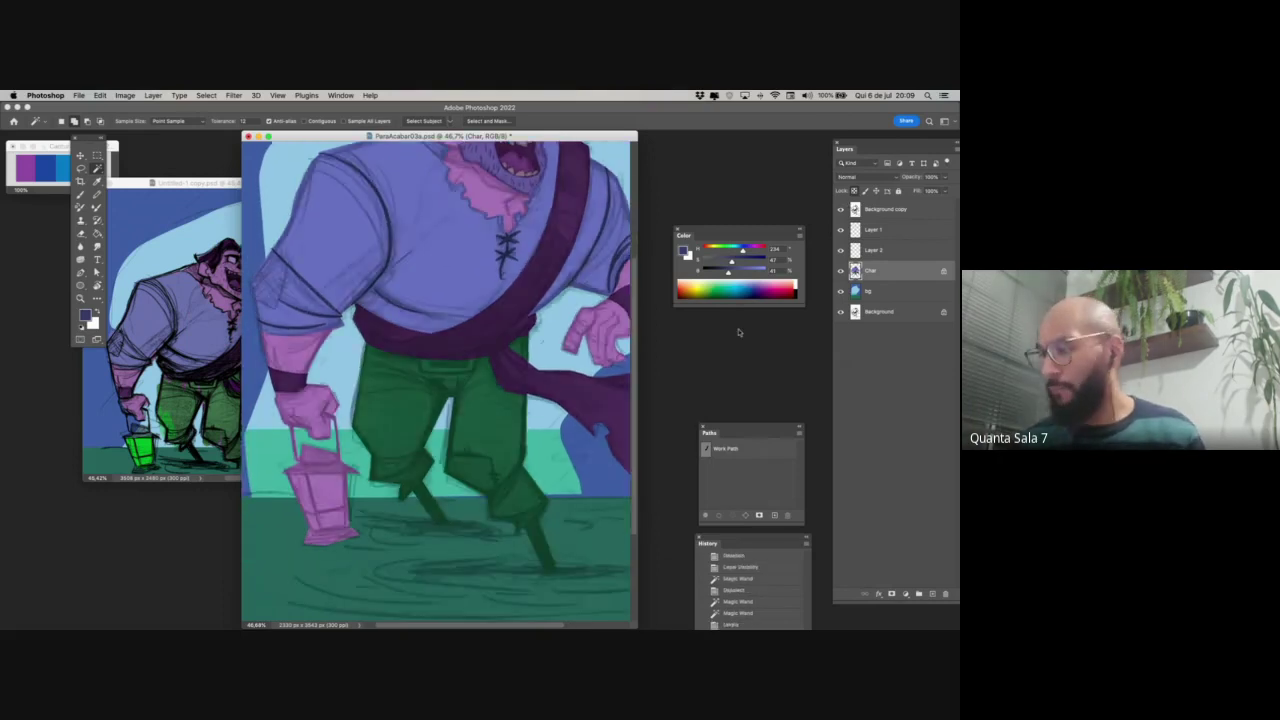
{"action": "key", "text": "b"}
{"action": "key", "text": "ctrl+s"}
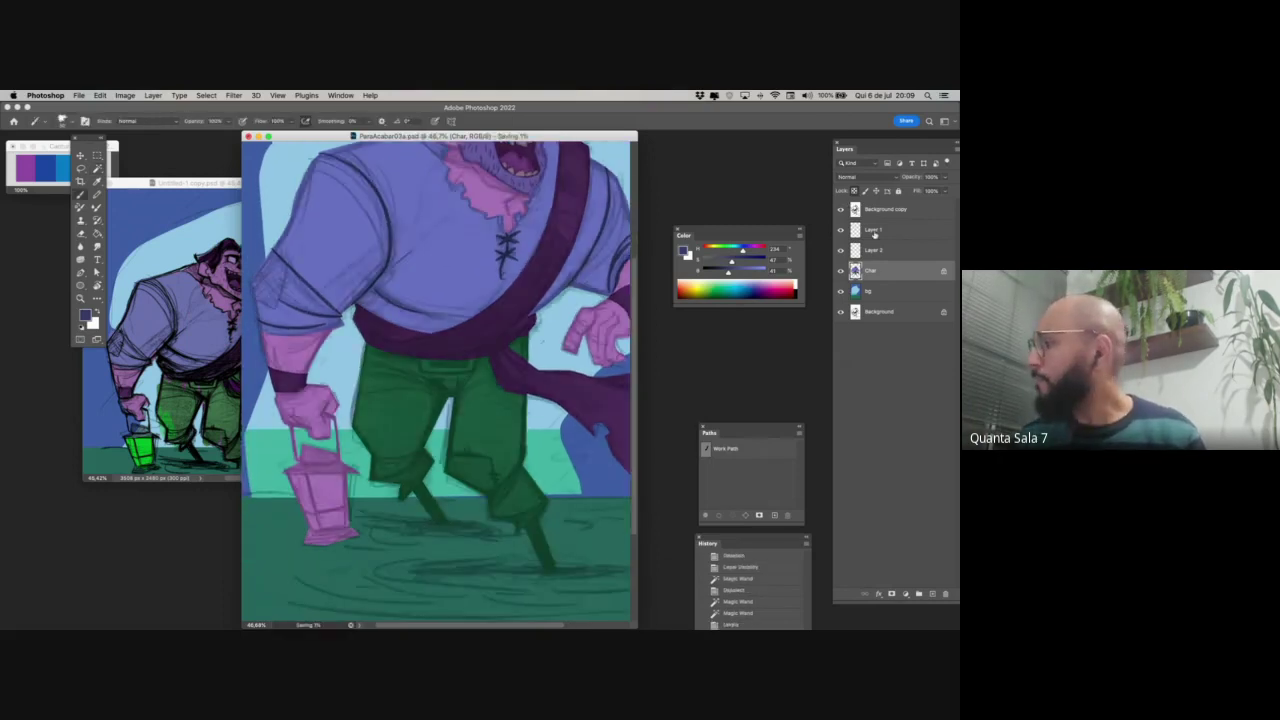
- On Layer 1, trace the finger lines of the hand holding the lantern in dark purple sampled from the wristband
{"action": "left_click", "coordinate": [874, 231]}
{"action": "key", "text": "z"}
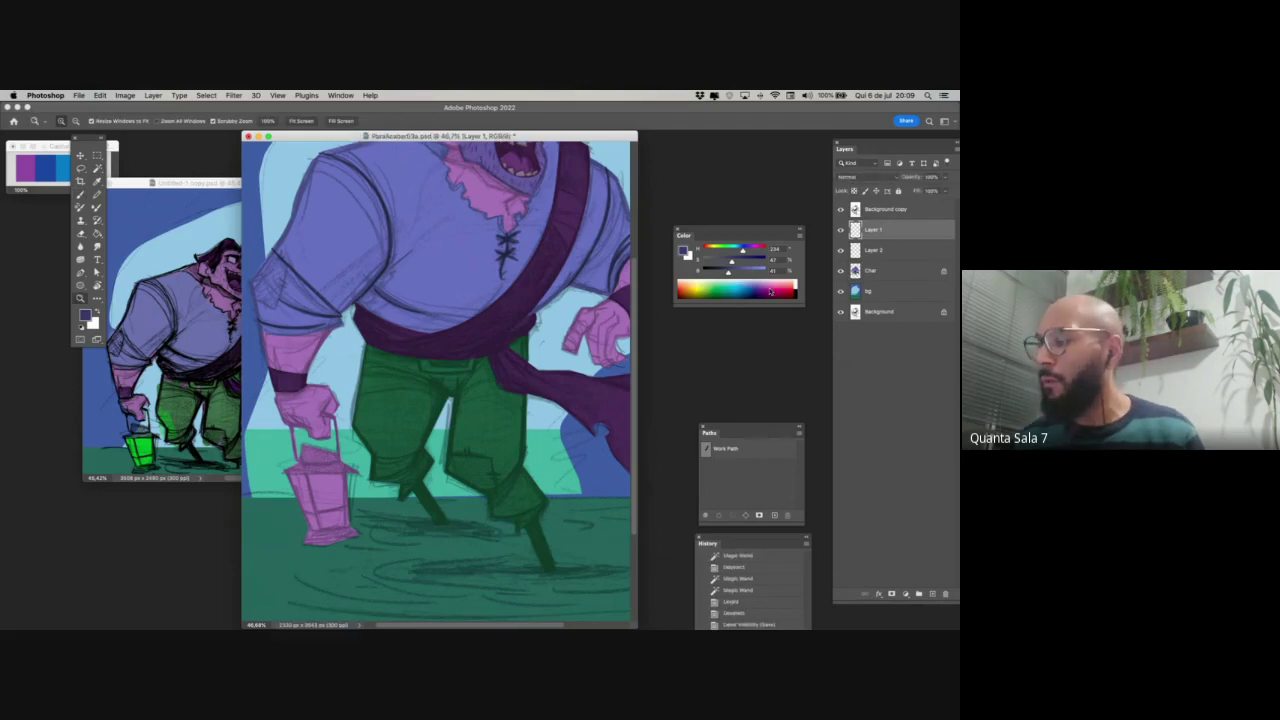
{"action": "left_click_drag", "start_coordinate": [302, 485], "coordinate": [345, 485]}
{"action": "key", "text": "b"}
{"action": "mouse_move", "coordinate": [428, 431]}
{"action": "left_mouse_down"}
{"action": "mouse_move", "coordinate": [414, 620]}
{"action": "mouse_move", "coordinate": [470, 500]}
{"action": "left_mouse_up"}
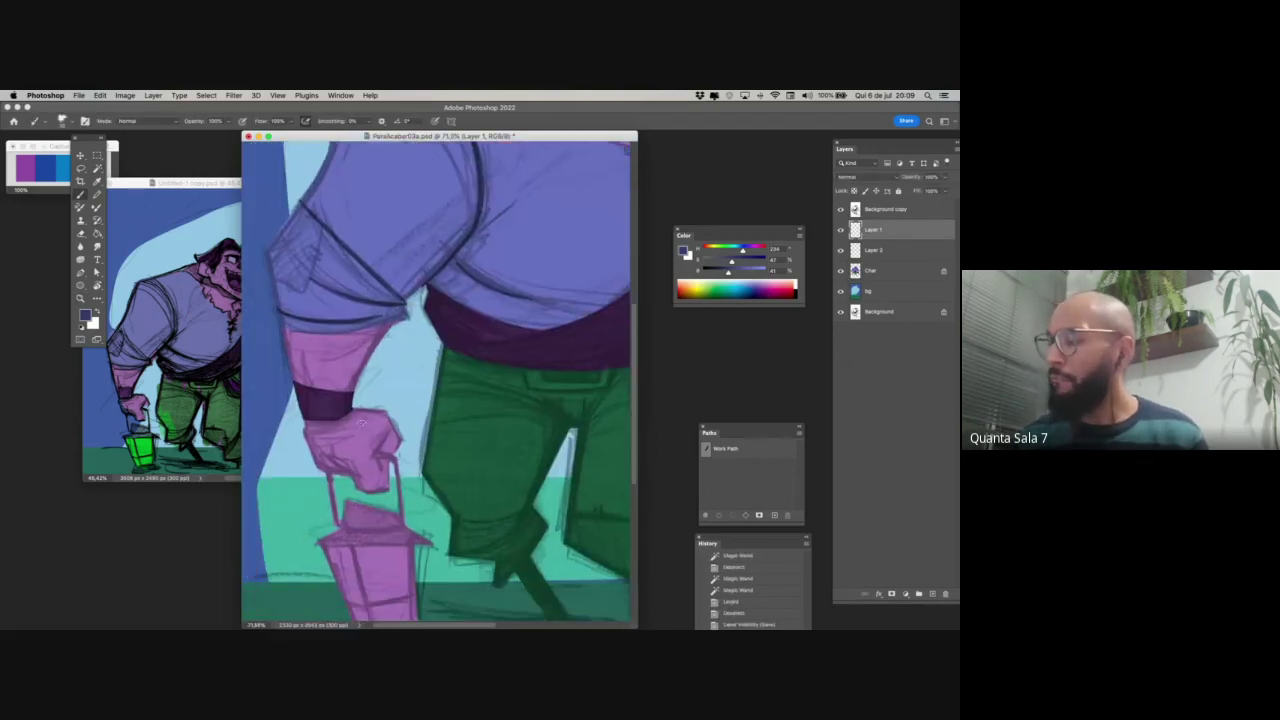
{"action": "left_click", "coordinate": [335, 402], "text": "alt"}
{"action": "key", "text": "super+z"}
{"action": "mouse_move", "coordinate": [330, 458]}
{"action": "left_mouse_down"}
{"action": "mouse_move", "coordinate": [361, 476]}
{"action": "mouse_move", "coordinate": [343, 475]}
{"action": "left_mouse_up"}
{"action": "mouse_move", "coordinate": [389, 433]}
{"action": "left_mouse_down"}
{"action": "mouse_move", "coordinate": [376, 466]}
{"action": "mouse_move", "coordinate": [388, 474]}
{"action": "left_mouse_up"}
- On the Char layer, paint the lantern's handle and roof dark purple
{"action": "scroll", "coordinate": [380, 460], "scroll_direction": "down", "scroll_amount": 3}
{"action": "left_click", "coordinate": [880, 270]}
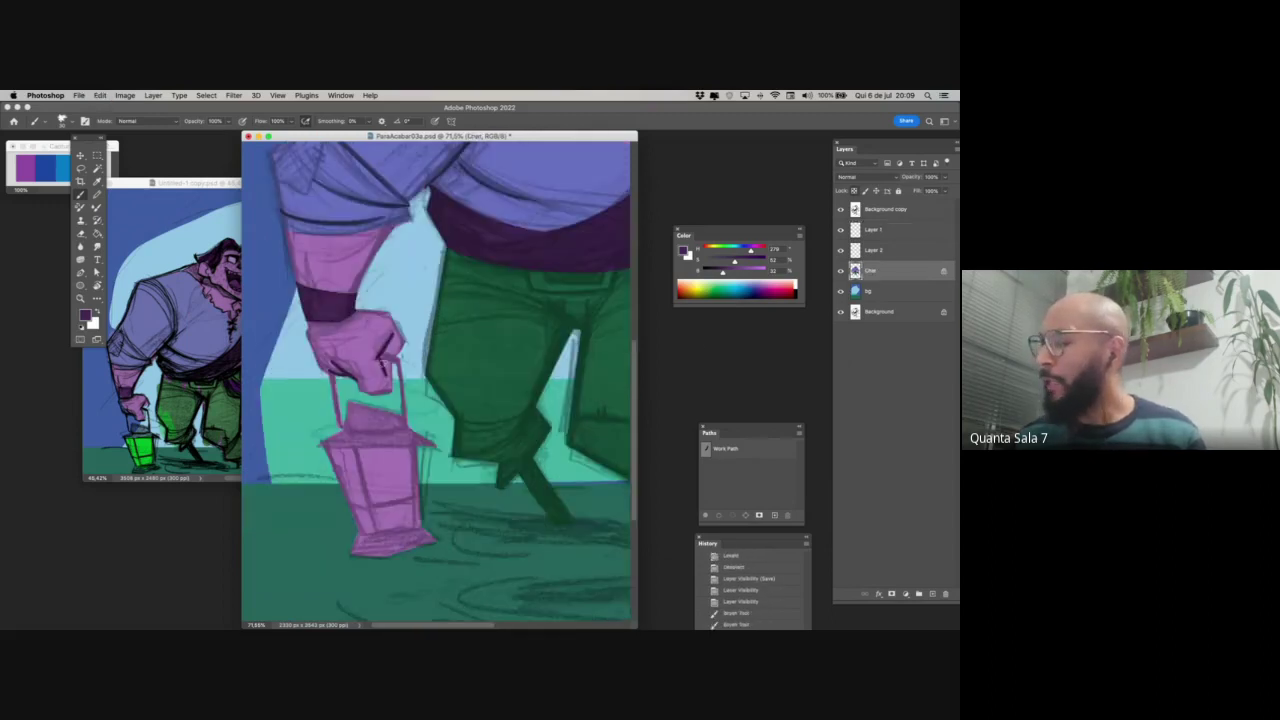
{"action": "mouse_move", "coordinate": [388, 358]}
{"action": "left_mouse_down"}
{"action": "mouse_move", "coordinate": [400, 361]}
{"action": "mouse_move", "coordinate": [409, 430]}
{"action": "mouse_move", "coordinate": [359, 427]}
{"action": "mouse_move", "coordinate": [350, 406]}
{"action": "mouse_move", "coordinate": [345, 428]}
{"action": "left_mouse_up"}
{"action": "key", "text": "super+z"}
{"action": "mouse_move", "coordinate": [332, 375]}
{"action": "left_mouse_down"}
{"action": "mouse_move", "coordinate": [336, 406]}
{"action": "mouse_move", "coordinate": [333, 380]}
{"action": "mouse_move", "coordinate": [391, 469]}
{"action": "mouse_move", "coordinate": [344, 426]}
{"action": "mouse_move", "coordinate": [417, 435]}
{"action": "mouse_move", "coordinate": [339, 447]}
{"action": "mouse_move", "coordinate": [458, 445]}
{"action": "mouse_move", "coordinate": [420, 445]}
{"action": "left_mouse_up"}
{"action": "scroll", "coordinate": [421, 445], "scroll_direction": "down", "scroll_amount": 2}
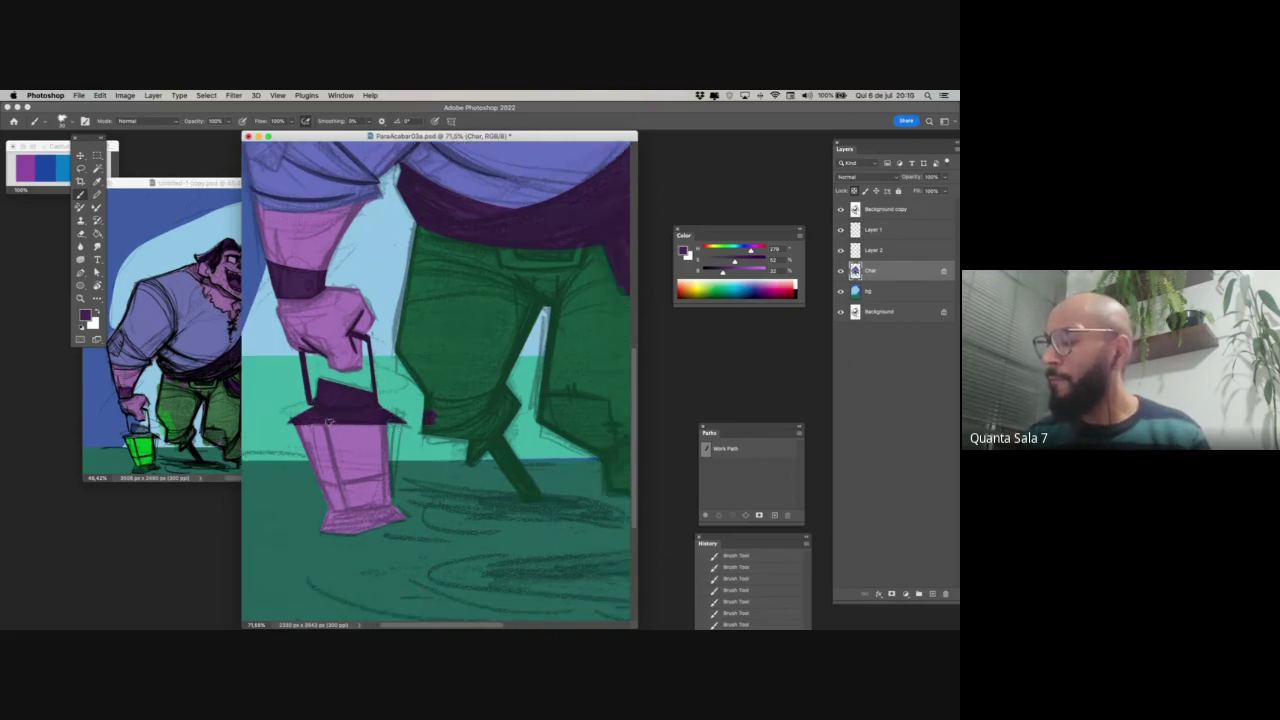
- Cover the purple spill on the trouser knee with sampled green and paint the lantern's base dark purple
{"action": "left_click", "coordinate": [444, 380], "text": "alt"}
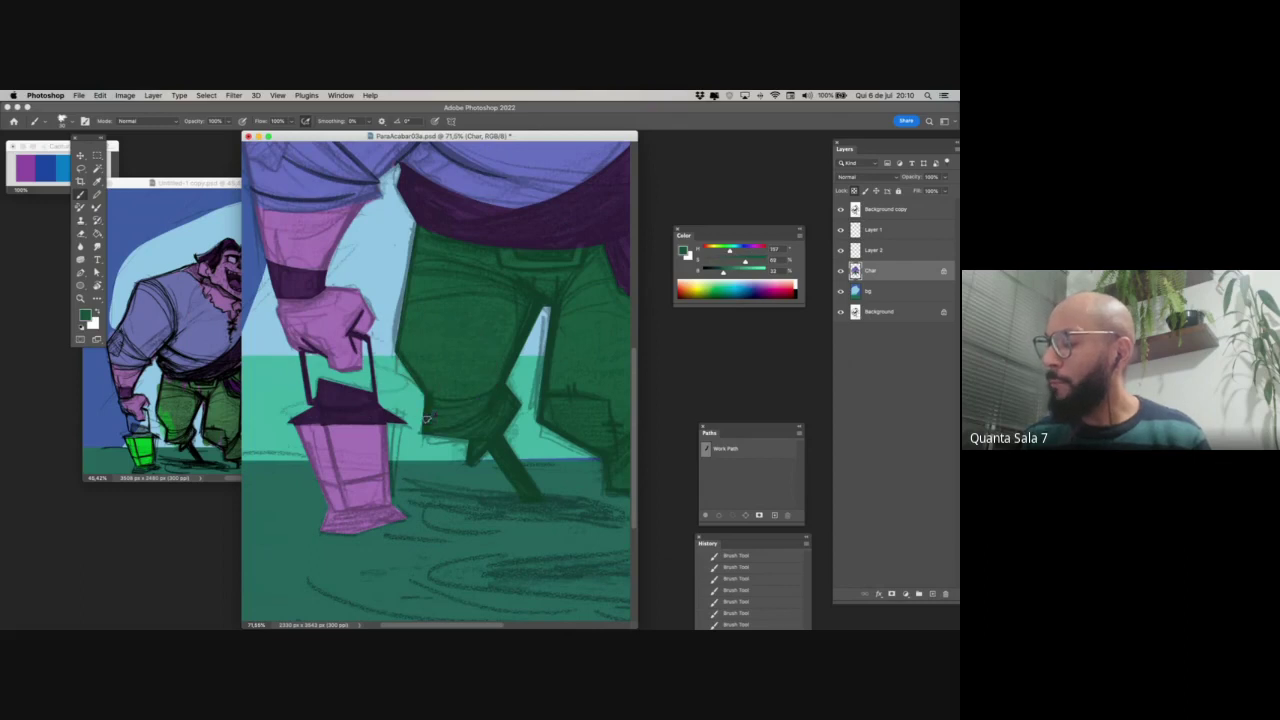
{"action": "left_click", "coordinate": [433, 432], "text": "alt"}
{"action": "mouse_move", "coordinate": [390, 510]}
{"action": "left_mouse_down"}
{"action": "mouse_move", "coordinate": [420, 468]}
{"action": "mouse_move", "coordinate": [435, 475]}
{"action": "mouse_move", "coordinate": [352, 484]}
{"action": "mouse_move", "coordinate": [430, 468]}
{"action": "left_mouse_up"}
- Select the remaining pink areas and paint the lantern's glass bright green sampled from the reference image's lantern
{"action": "key", "text": "w"}
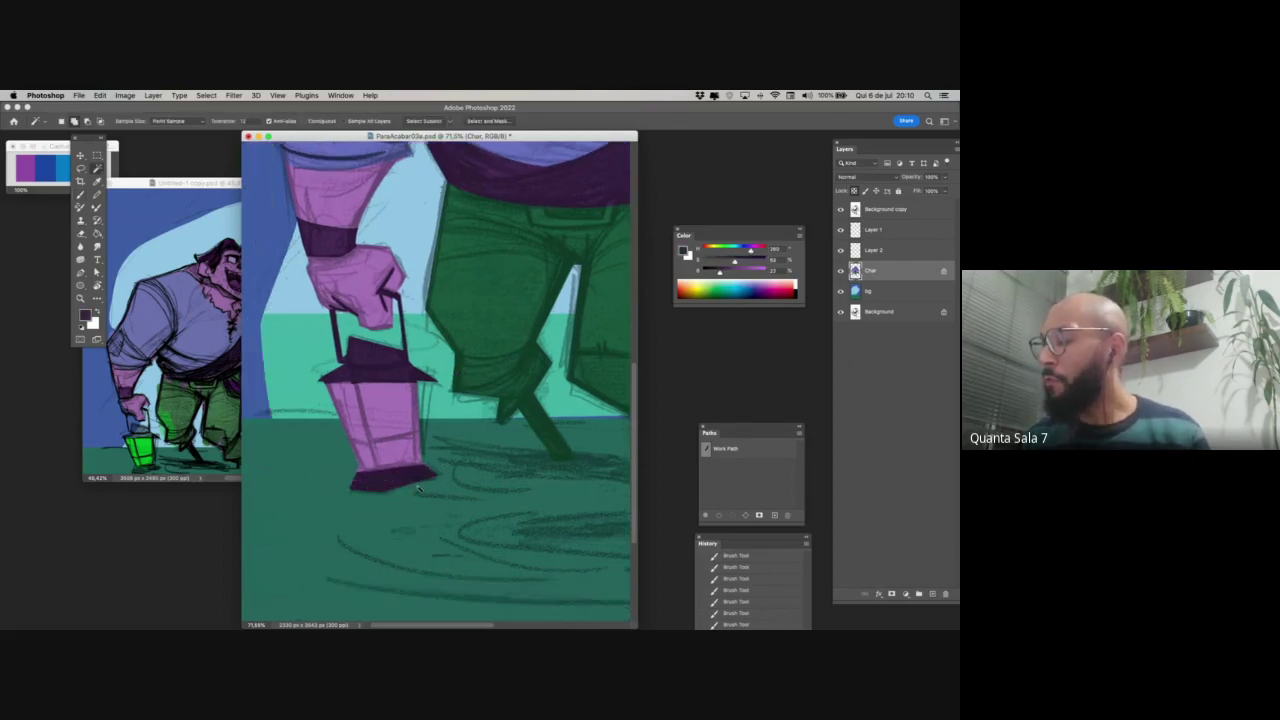
{"action": "left_click", "coordinate": [404, 452]}
{"action": "key", "text": "b"}
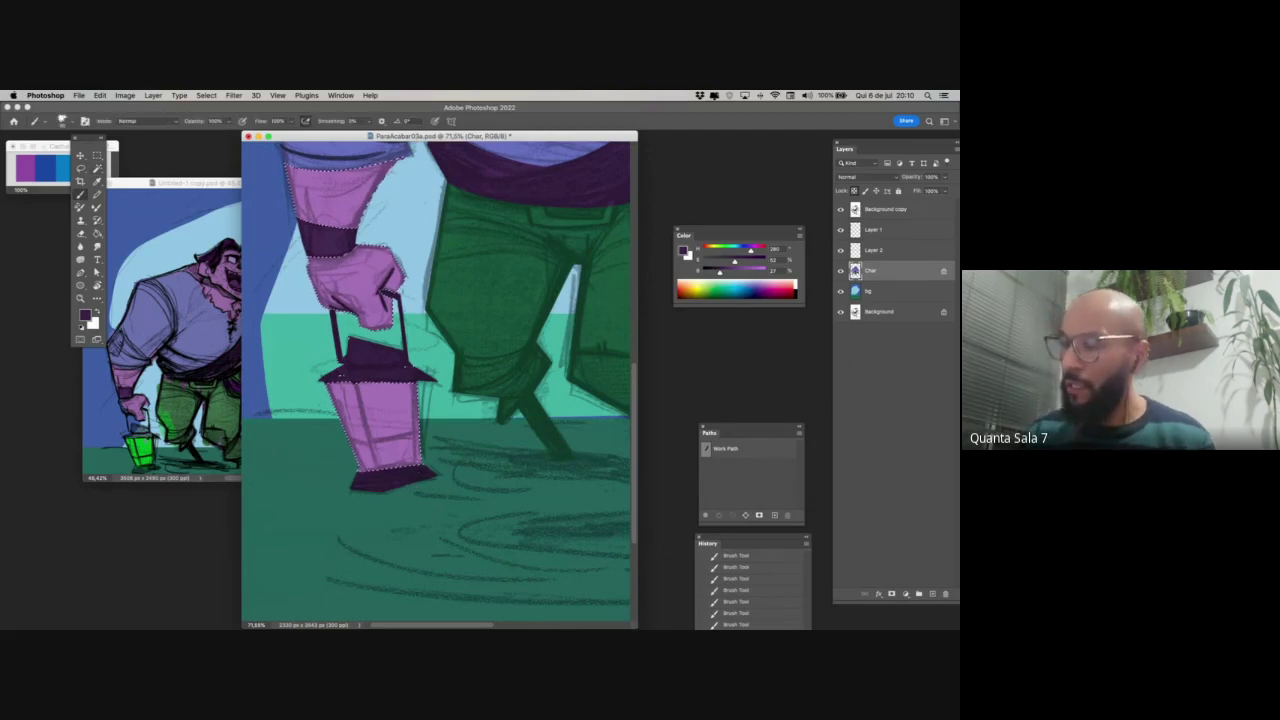
{"action": "left_click", "coordinate": [141, 450], "text": "alt"}
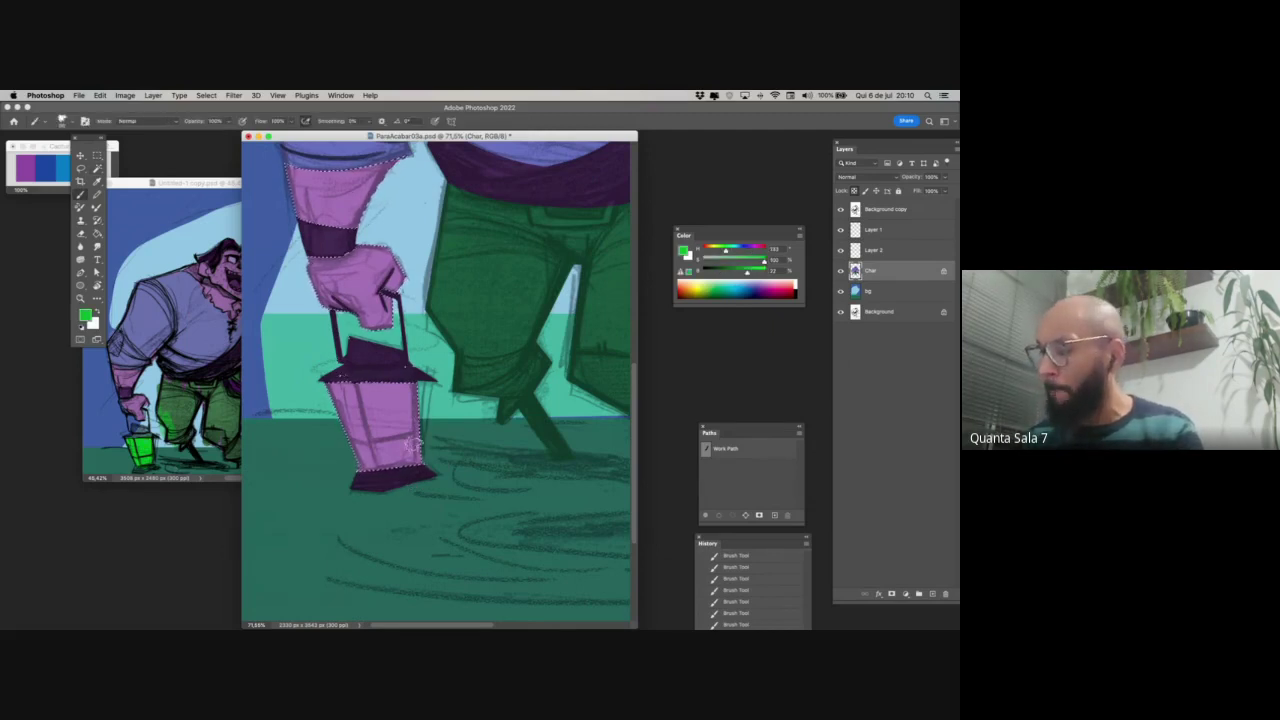
{"action": "mouse_move", "coordinate": [413, 444]}
{"action": "left_mouse_down"}
{"action": "mouse_move", "coordinate": [335, 366]}
{"action": "mouse_move", "coordinate": [387, 417]}
{"action": "mouse_move", "coordinate": [411, 473]}
{"action": "left_mouse_up"}
- Paint the vertical and horizontal bars across the lantern's green glass in the frame's dark purple, adjusting the brush size
{"action": "left_click", "coordinate": [405, 478], "text": "alt"}
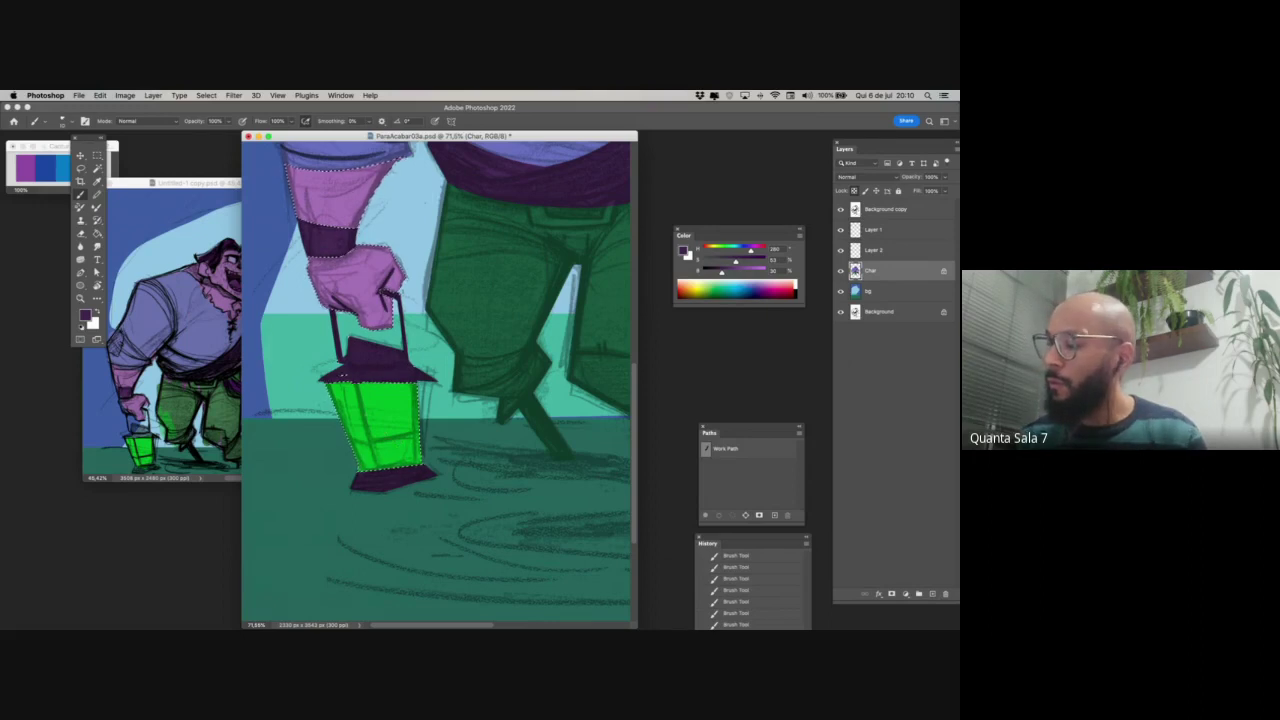
{"action": "left_click_drag", "start_coordinate": [356, 384], "coordinate": [376, 465]}
{"action": "key", "text": "super+z"}
{"action": "key", "text": "]"}
{"action": "left_click_drag", "start_coordinate": [359, 382], "coordinate": [377, 468]}
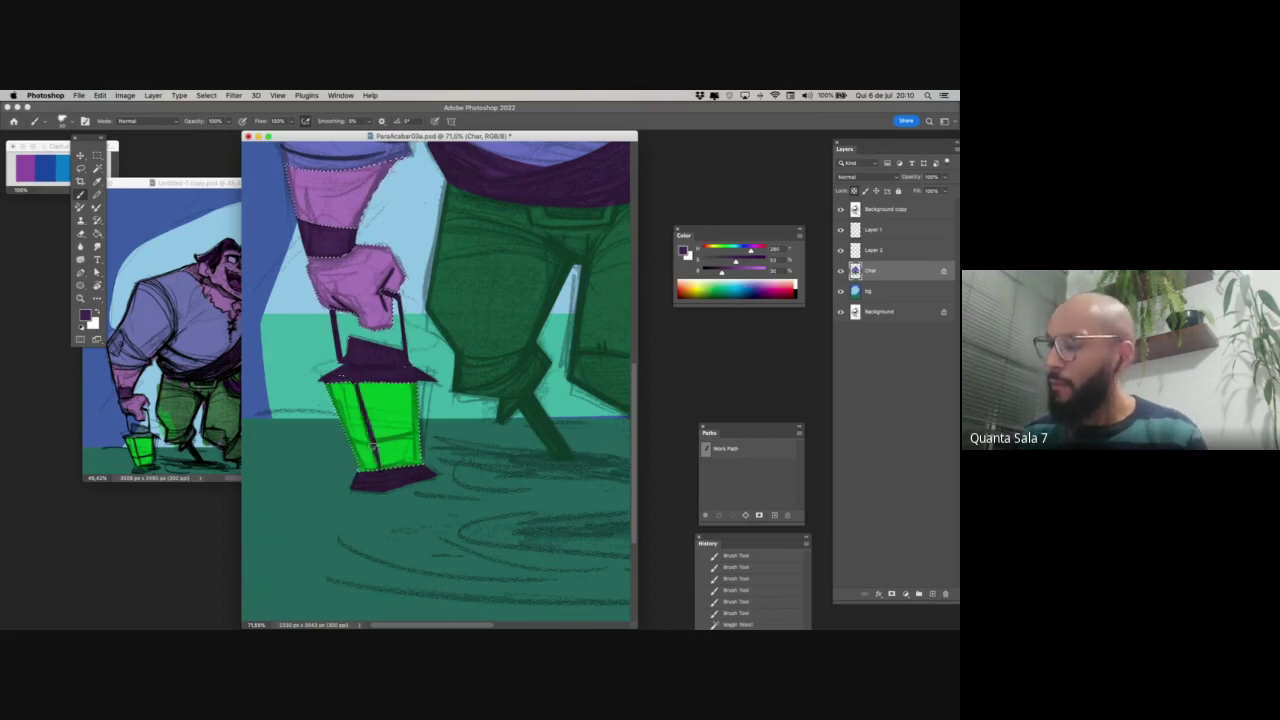
{"action": "key", "text": "super+z"}
{"action": "mouse_move", "coordinate": [359, 382]}
{"action": "left_mouse_down"}
{"action": "mouse_move", "coordinate": [376, 458]}
{"action": "mouse_move", "coordinate": [412, 469]}
{"action": "mouse_move", "coordinate": [374, 441]}
{"action": "mouse_move", "coordinate": [420, 433]}
{"action": "left_mouse_up"}
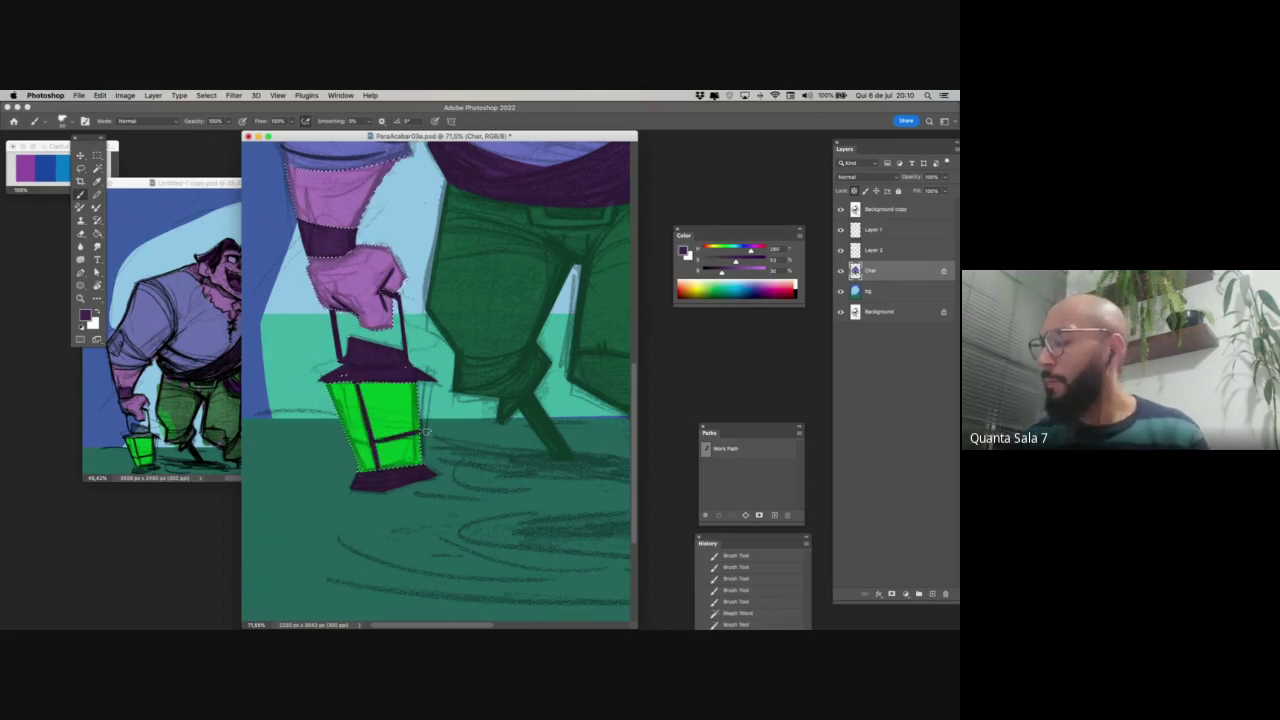
- Paint the lantern's side edges and the rest of its horizontal bar dark purple, and save the document
{"action": "left_click_drag", "start_coordinate": [417, 383], "coordinate": [420, 466]}
{"action": "left_click_drag", "start_coordinate": [349, 438], "coordinate": [372, 442]}
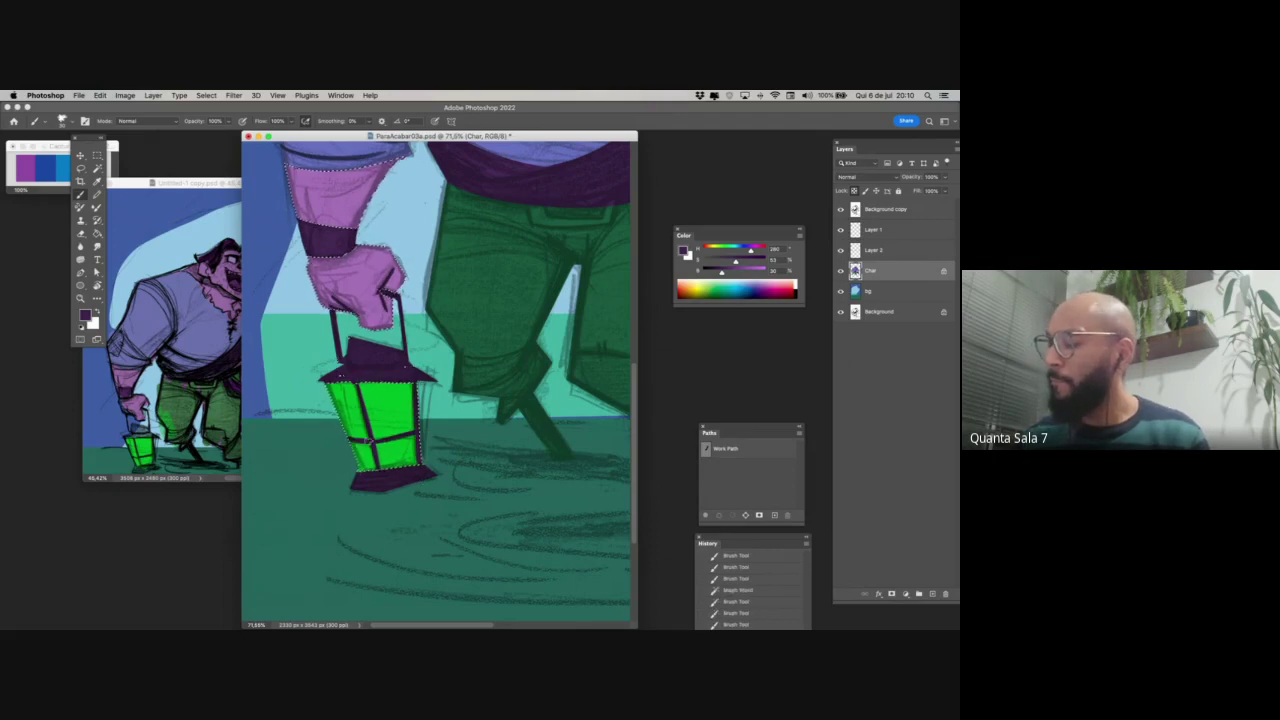
{"action": "left_click_drag", "start_coordinate": [329, 383], "coordinate": [361, 471]}
{"action": "key", "text": "super+s"}
{"action": "key", "text": "super+d"}
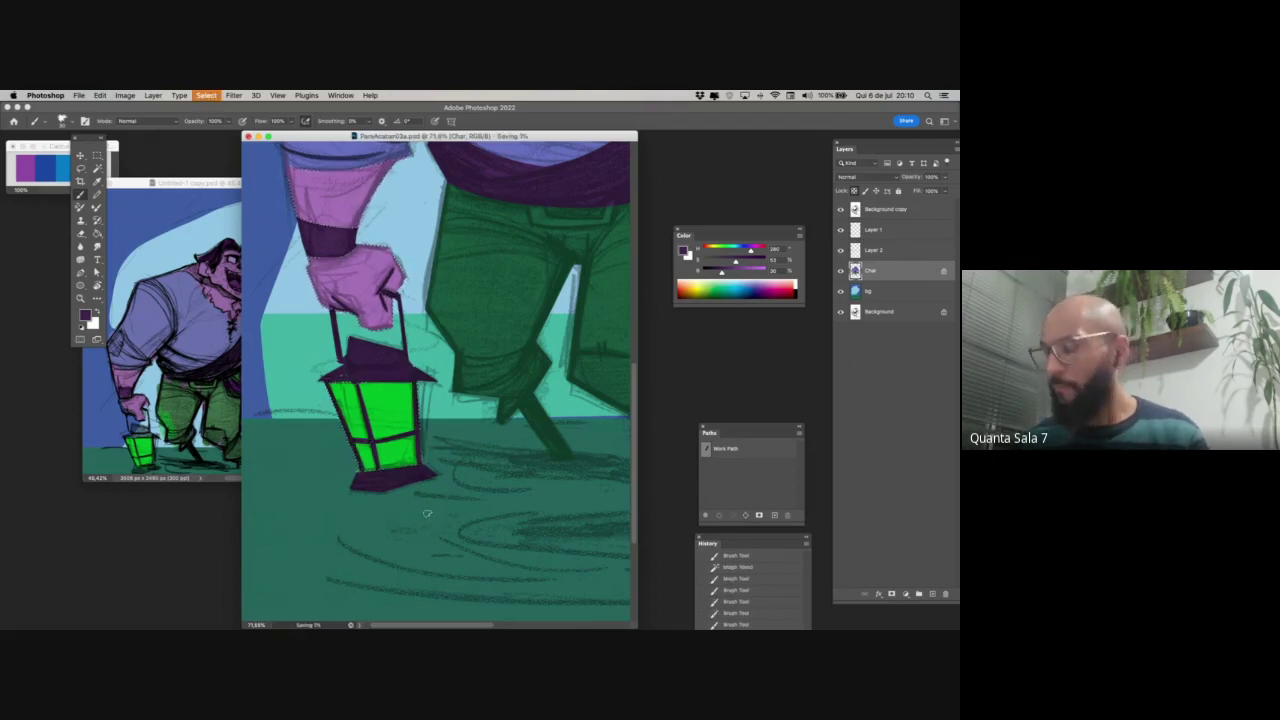
- Hide the Background copy sketch layer to check the flat colors of the whole figure, and show it again
{"action": "key", "text": "z"}
{"action": "key", "text": "super+0"}
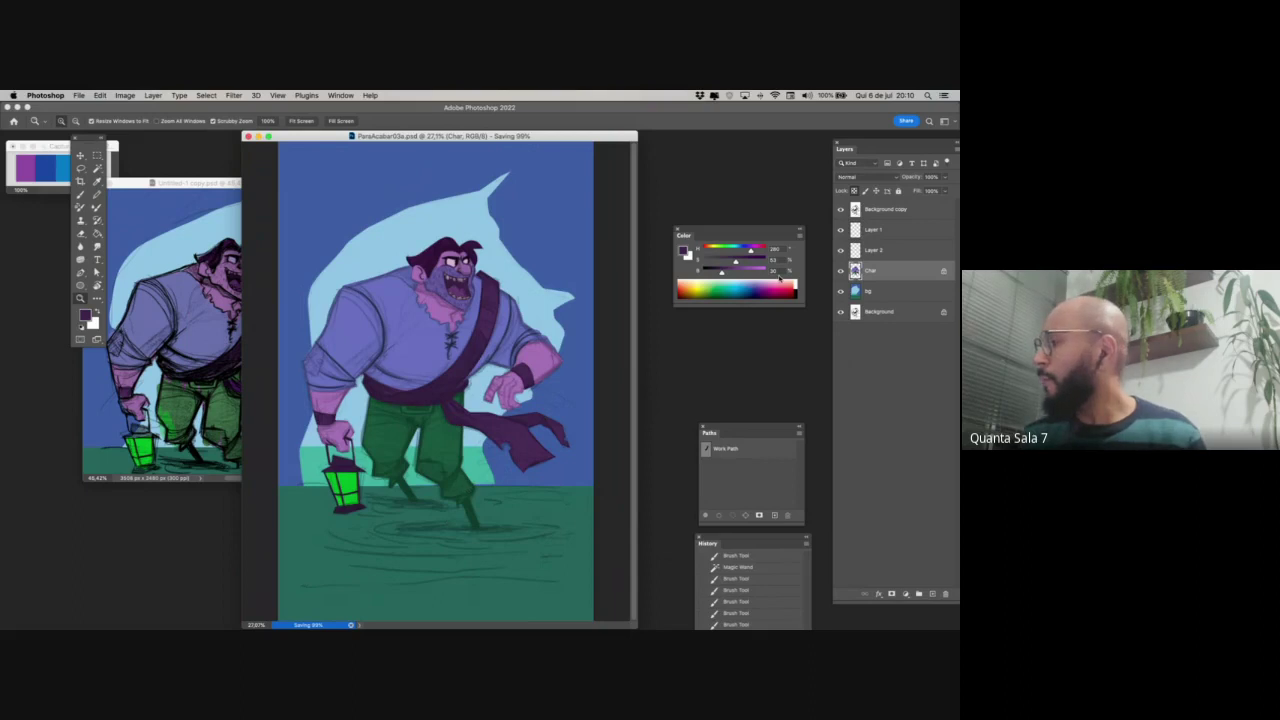
{"action": "left_click", "coordinate": [841, 210]}
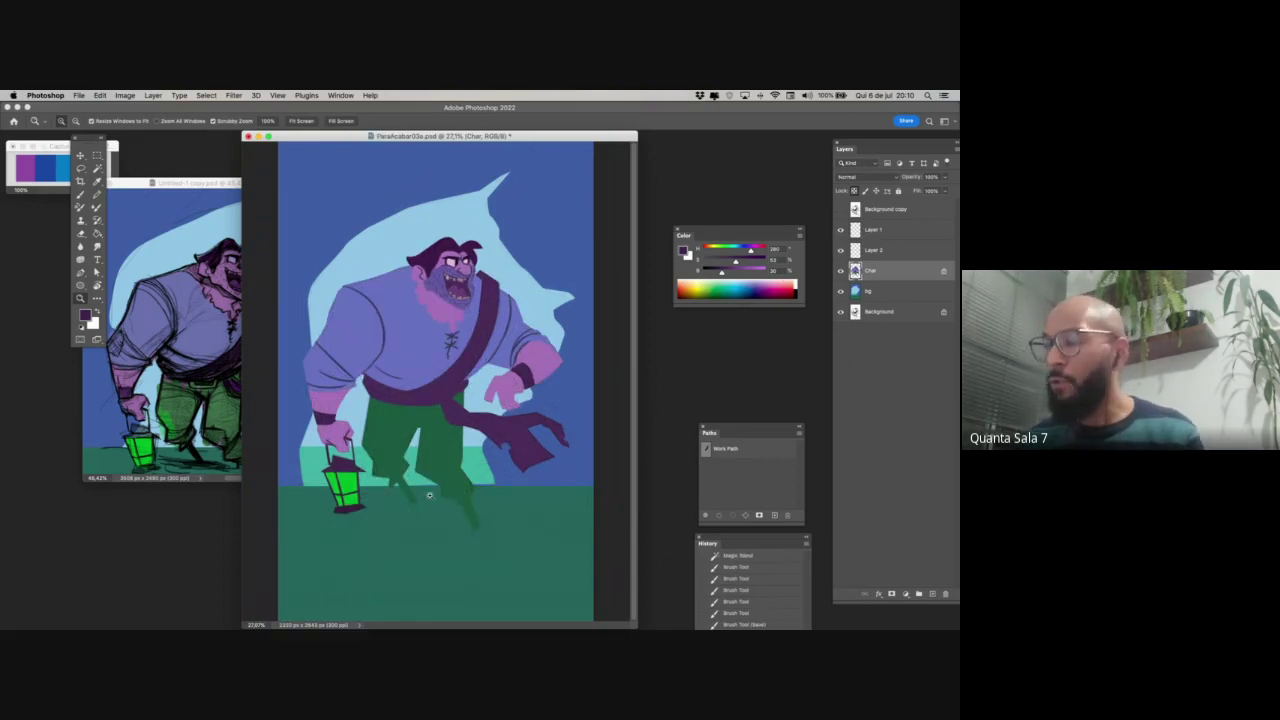
{"action": "left_click_drag", "start_coordinate": [448, 482], "coordinate": [453, 501]}
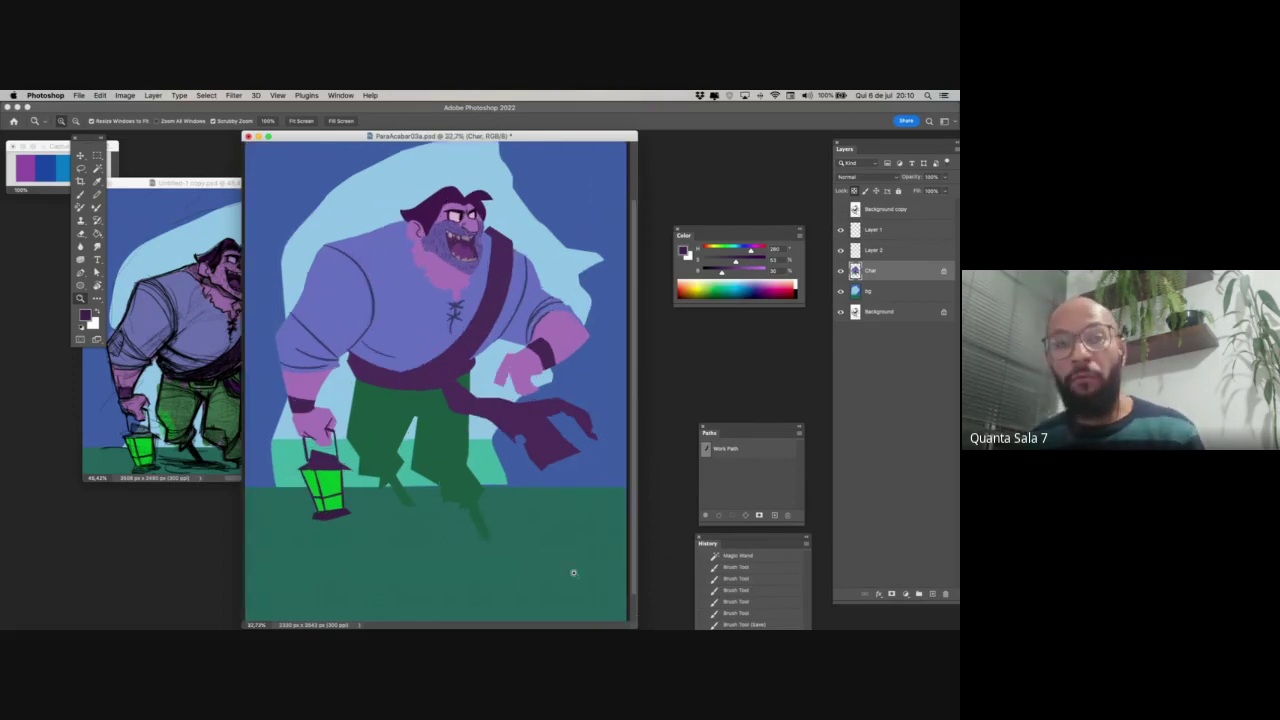
{"action": "left_click", "coordinate": [840, 210]}
{"action": "left_click_drag", "start_coordinate": [415, 451], "coordinate": [429, 451]}
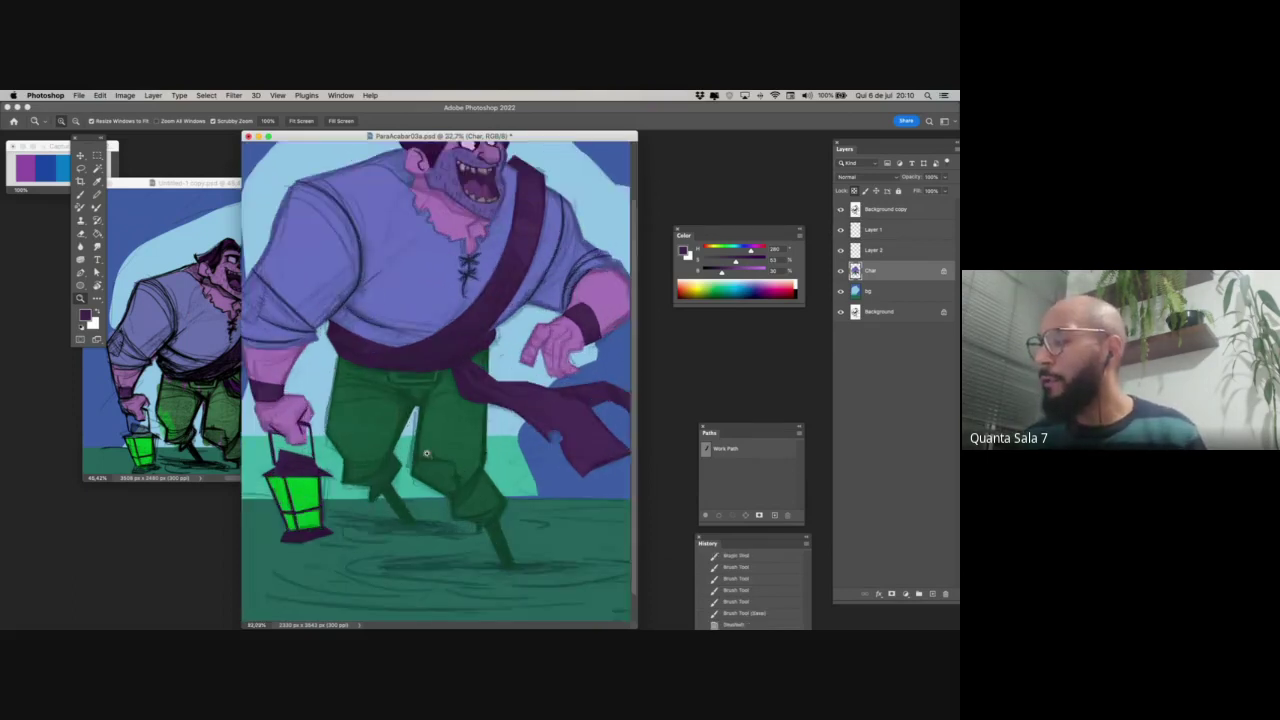
- Paint the belt buckle on the trousers' waist with a lighter, less saturated green derived from the sampled trouser color
{"action": "key", "text": "b"}
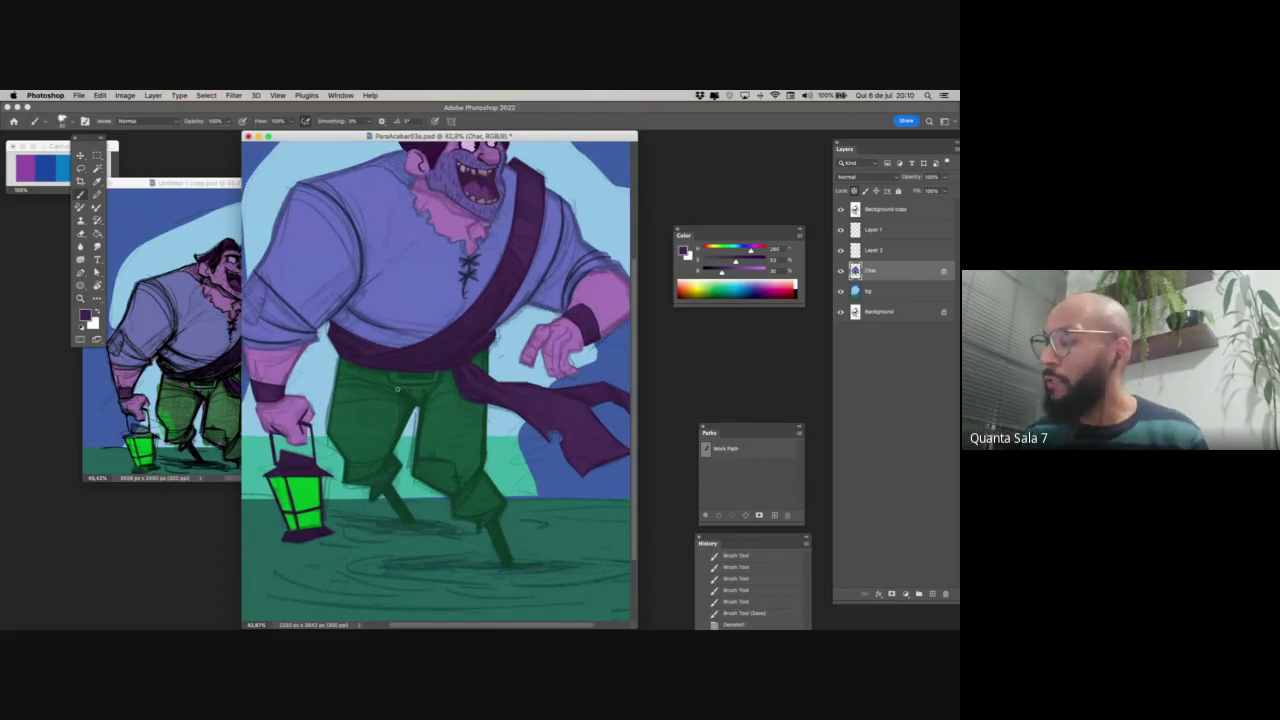
{"action": "left_click", "coordinate": [398, 375], "text": "alt"}
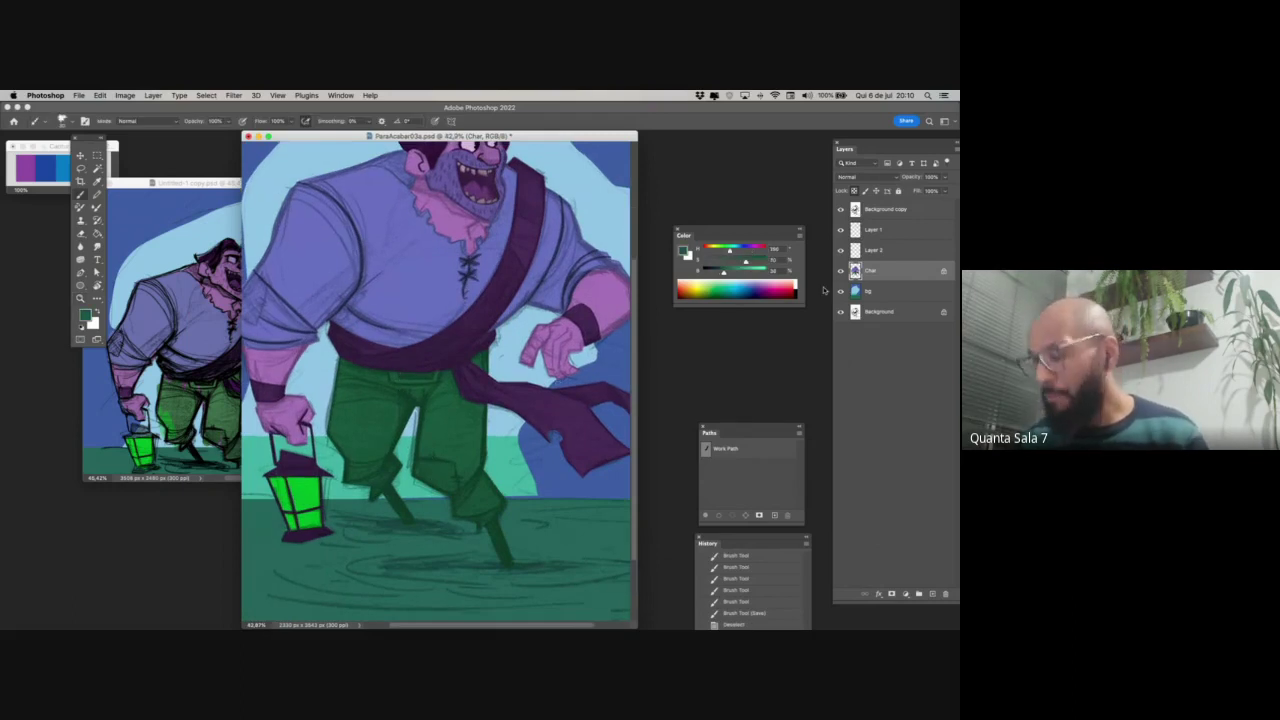
{"action": "left_click", "coordinate": [736, 270]}
{"action": "left_click_drag", "start_coordinate": [742, 259], "coordinate": [726, 260]}
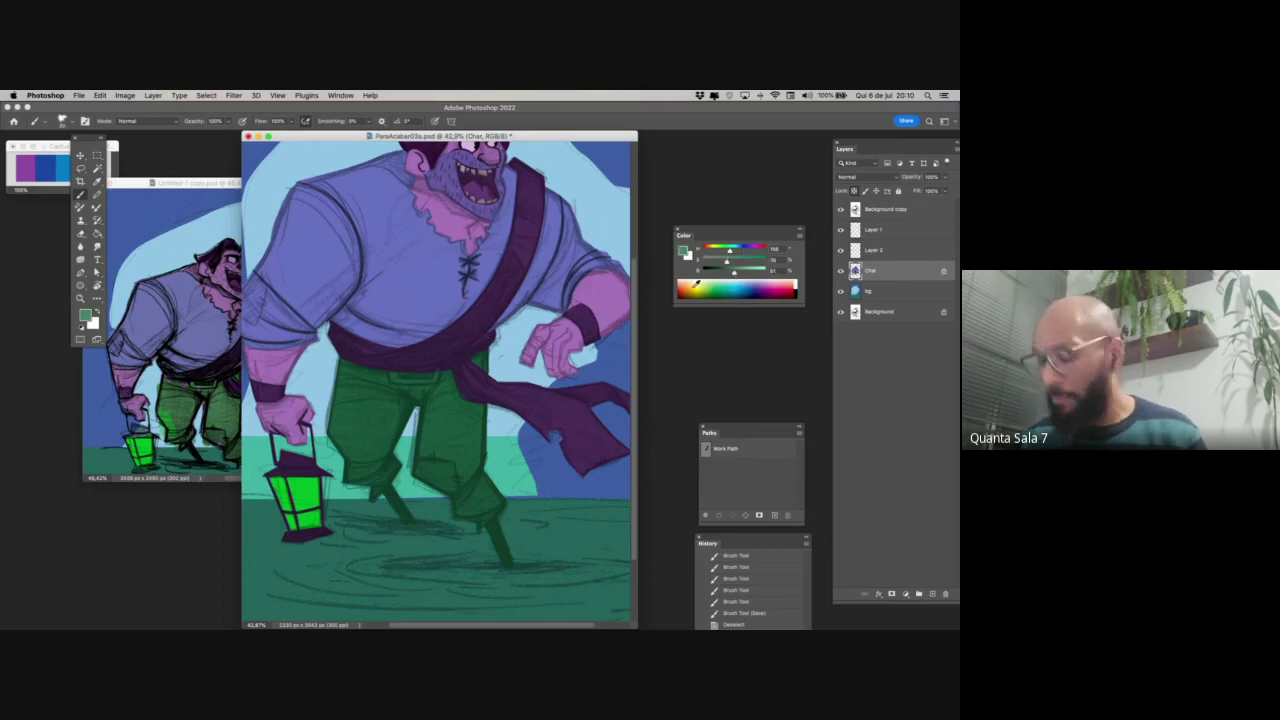
{"action": "key", "text": "bracketleft"}
{"action": "key", "text": "bracketleft"}
{"action": "left_click_drag", "start_coordinate": [392, 374], "coordinate": [394, 383]}
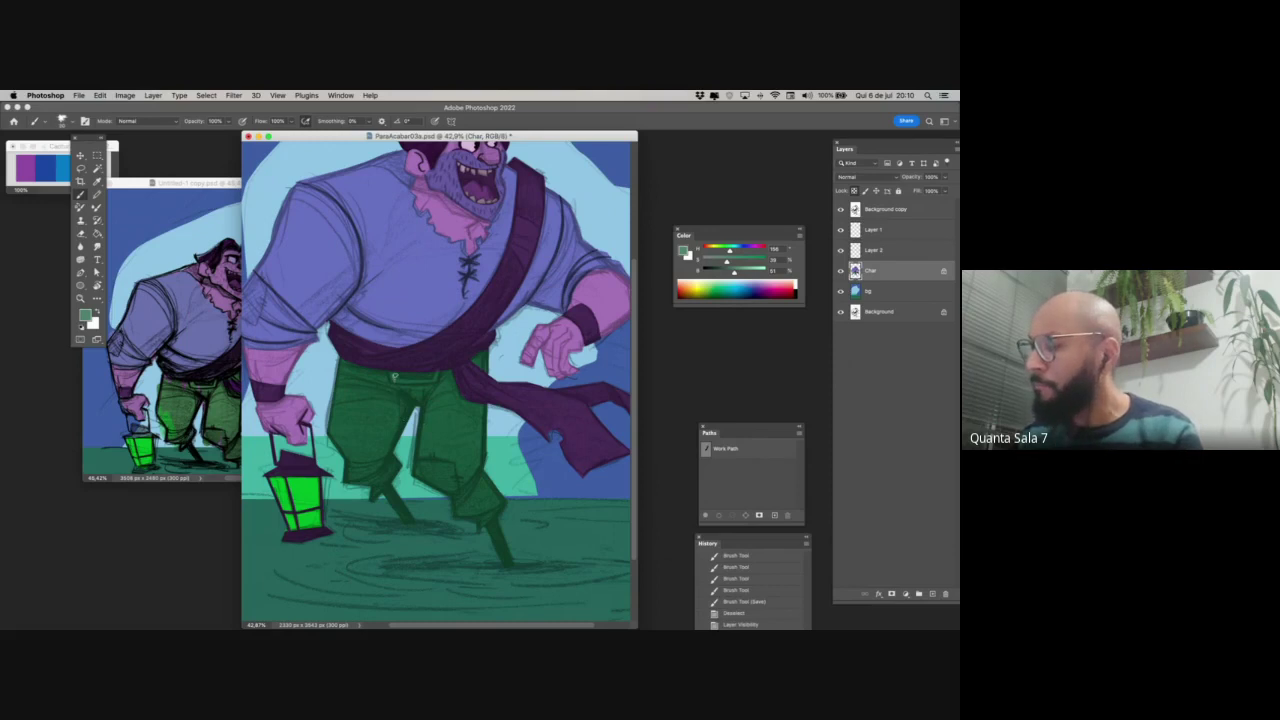
{"action": "key", "text": "super+comma"}
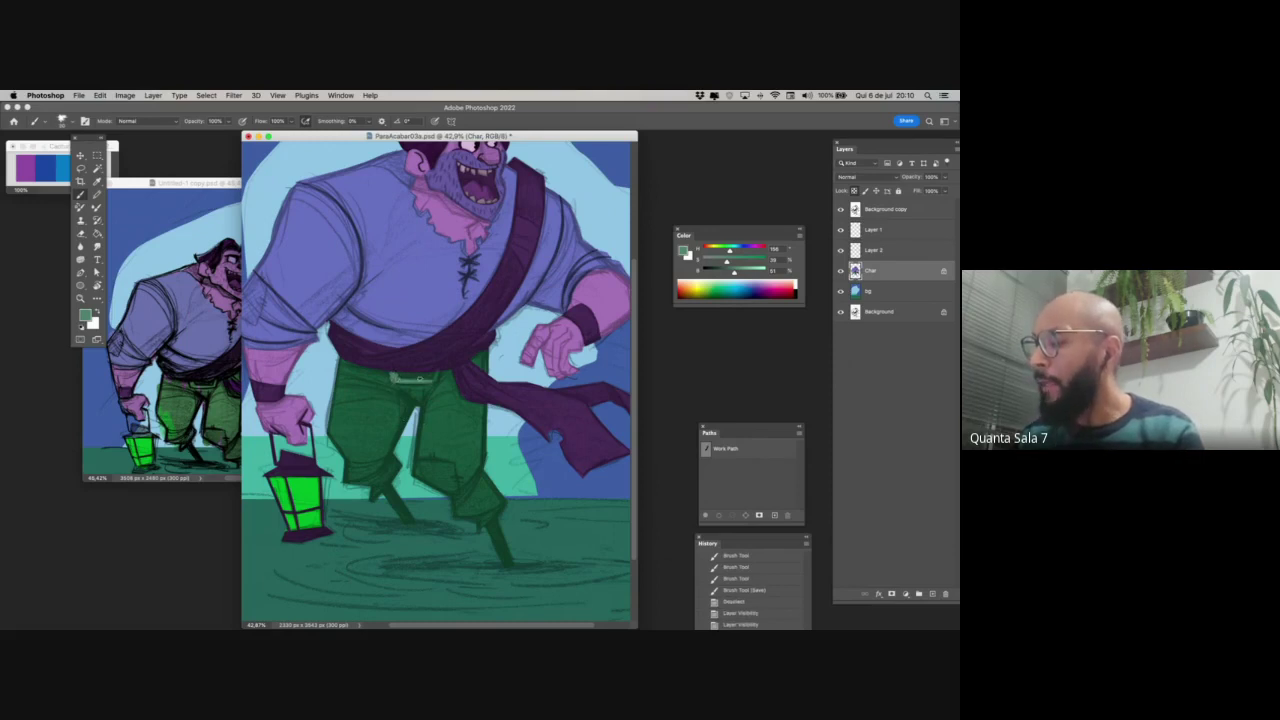
{"action": "left_click_drag", "start_coordinate": [436, 377], "coordinate": [437, 380]}
- Darken the sampled trouser green and draw fold lines on the trouser legs, undoing the unwanted strokes
{"action": "left_click_drag", "start_coordinate": [448, 511], "coordinate": [454, 475]}
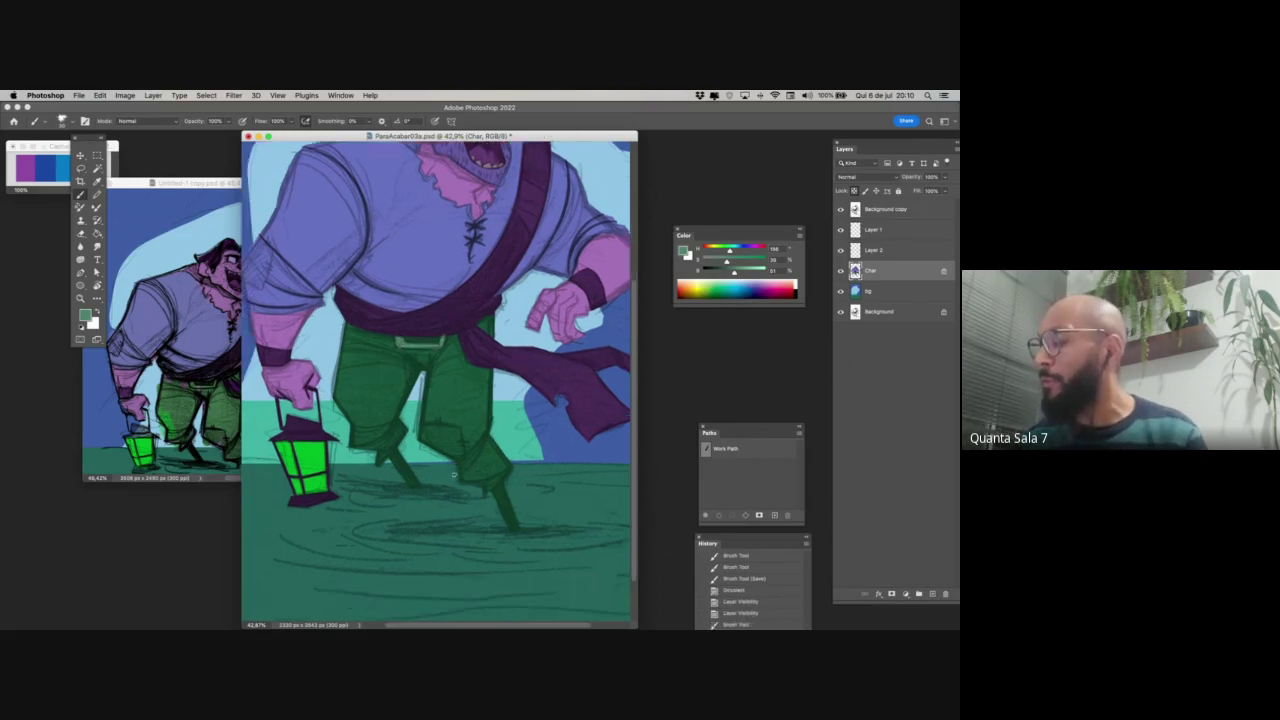
{"action": "left_click", "coordinate": [475, 390], "text": "alt"}
{"action": "left_click_drag", "start_coordinate": [729, 272], "coordinate": [721, 273]}
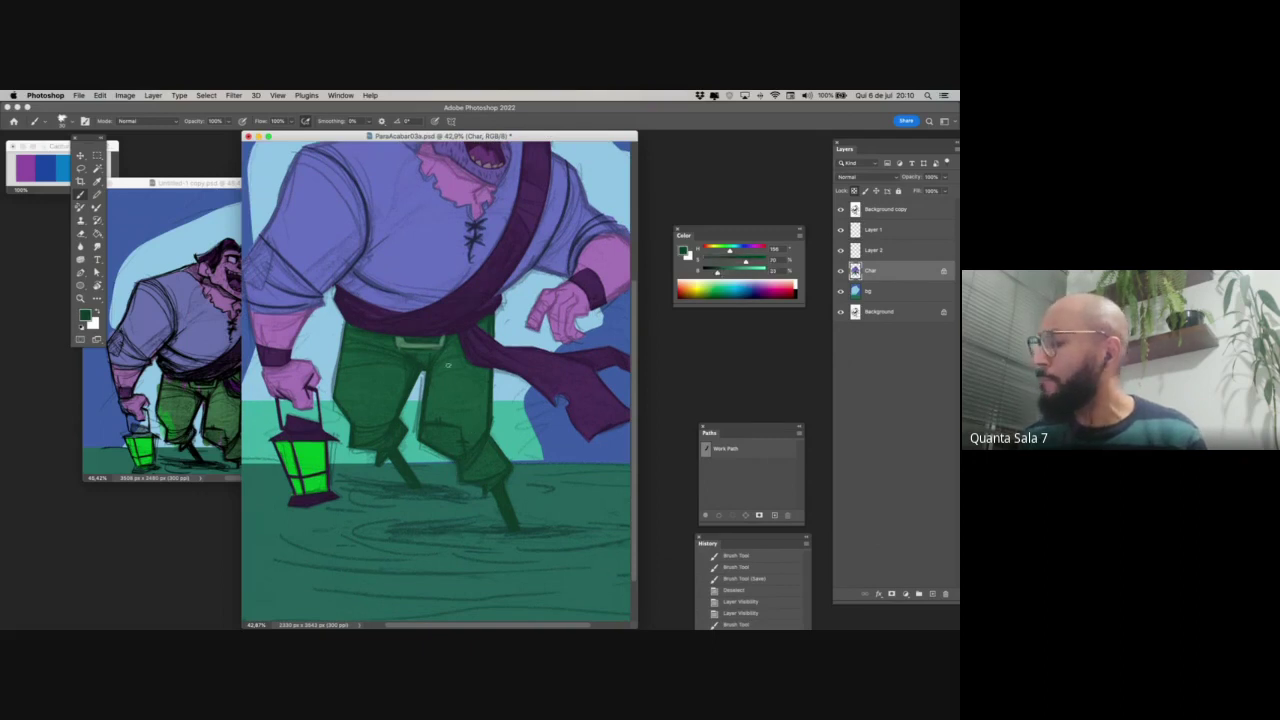
{"action": "mouse_move", "coordinate": [446, 340]}
{"action": "left_mouse_down"}
{"action": "mouse_move", "coordinate": [424, 368]}
{"action": "mouse_move", "coordinate": [446, 383]}
{"action": "left_mouse_up"}
{"action": "key", "text": "super+z"}
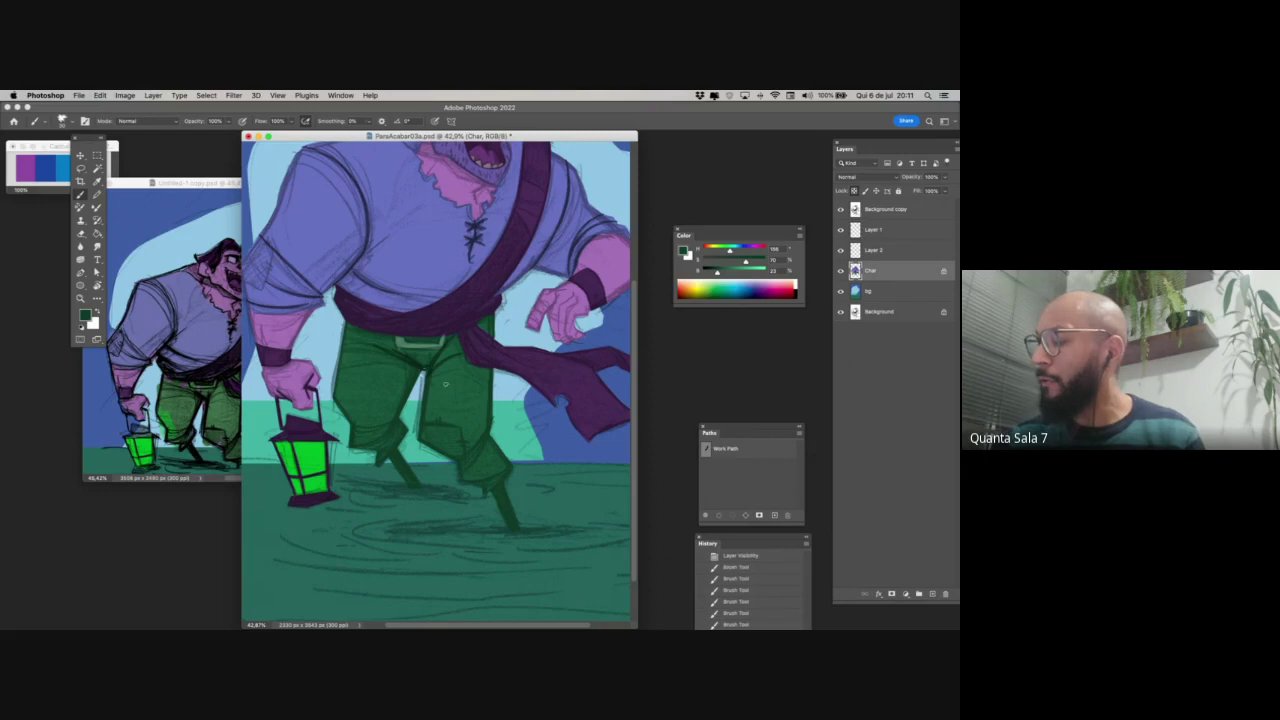
{"action": "left_click_drag", "start_coordinate": [480, 444], "coordinate": [468, 461]}
{"action": "key", "text": "super+z"}
{"action": "mouse_move", "coordinate": [393, 422]}
{"action": "left_mouse_down"}
{"action": "mouse_move", "coordinate": [373, 442]}
{"action": "mouse_move", "coordinate": [360, 430]}
{"action": "left_mouse_up"}
{"action": "mouse_move", "coordinate": [424, 480]}
{"action": "left_mouse_down"}
{"action": "mouse_move", "coordinate": [409, 506]}
{"action": "mouse_move", "coordinate": [443, 466]}
{"action": "mouse_move", "coordinate": [426, 432]}
{"action": "mouse_move", "coordinate": [438, 428]}
{"action": "mouse_move", "coordinate": [442, 464]}
{"action": "mouse_move", "coordinate": [408, 470]}
{"action": "left_mouse_up"}
- Select the patch on the trouser knee and fill it with dark purple sampled from the sash
{"action": "key", "text": "l"}
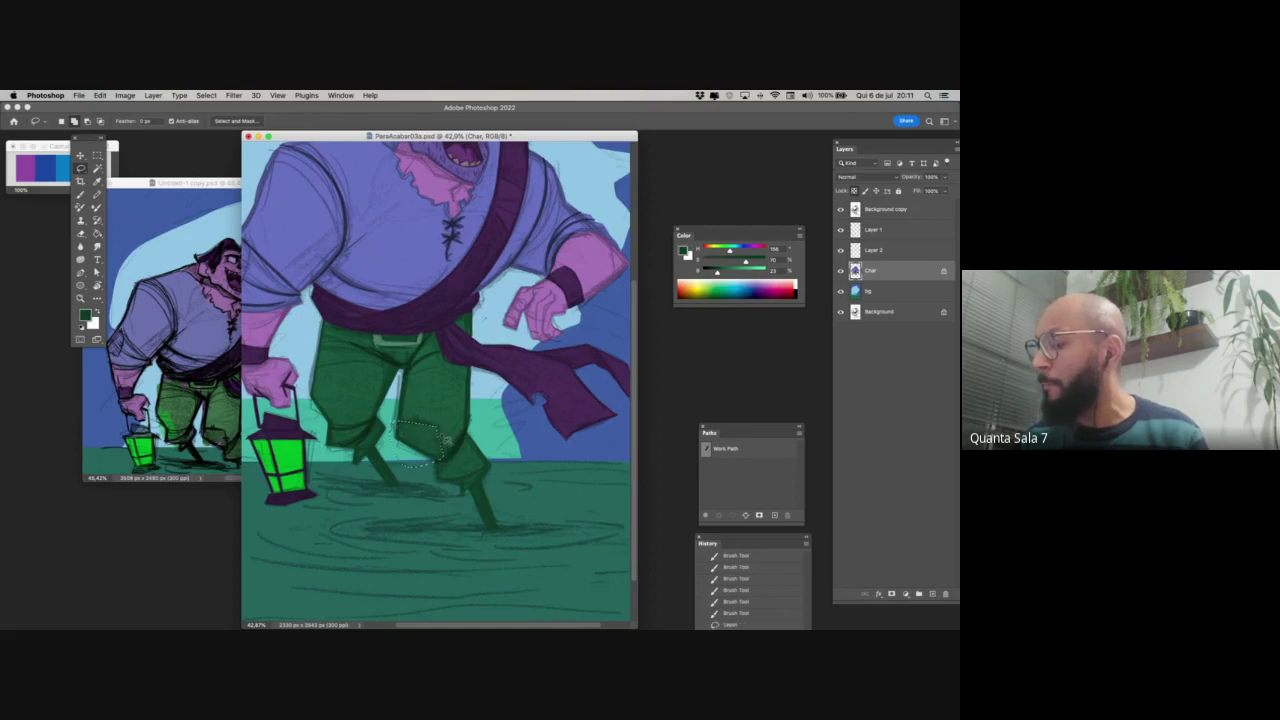
{"action": "key", "text": "g"}
{"action": "left_click", "coordinate": [583, 414], "text": "alt"}
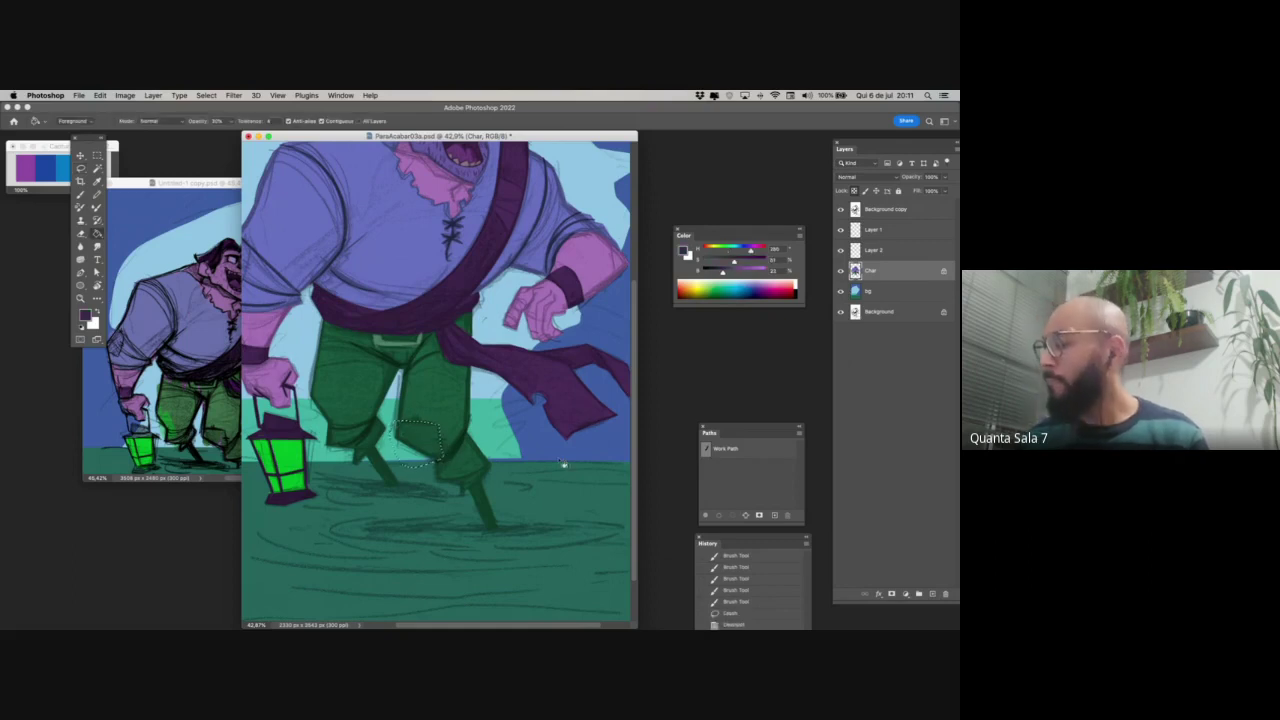
{"action": "left_click", "coordinate": [432, 446]}
{"action": "key", "text": "super+d"}
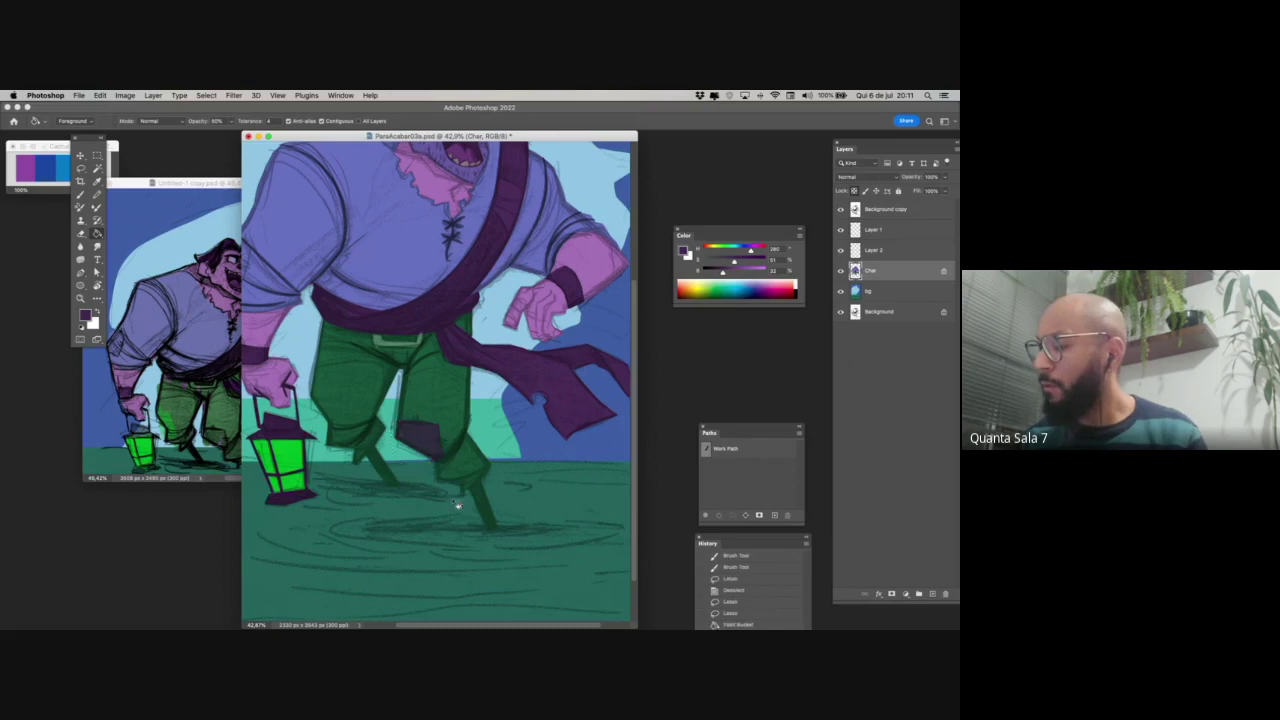
- Select the elbow patch on the sleeve of the lantern arm and fill it with the same dark purple
{"action": "scroll", "coordinate": [470, 463], "scroll_direction": "down", "scroll_amount": 2}
{"action": "key", "text": "l"}
{"action": "scroll", "coordinate": [465, 513], "scroll_direction": "up", "scroll_amount": 3}
{"action": "scroll", "coordinate": [465, 513], "scroll_direction": "left", "scroll_amount": 2}
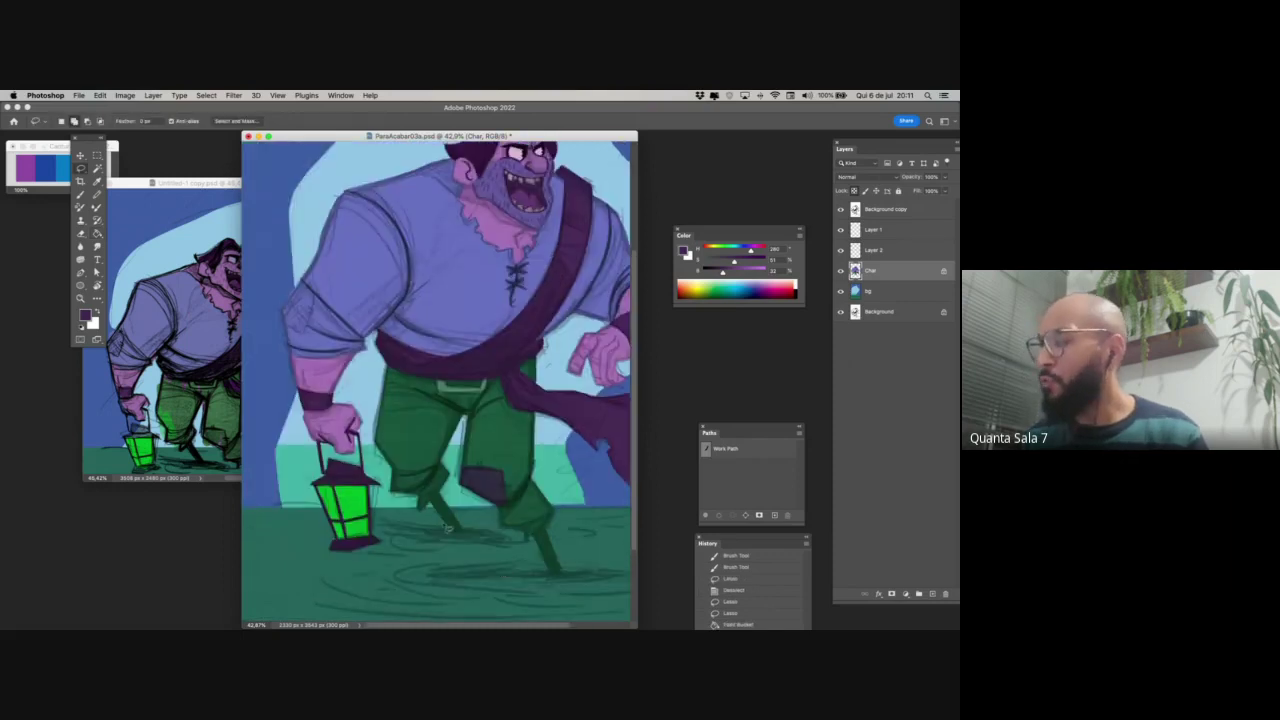
{"action": "mouse_move", "coordinate": [298, 291]}
{"action": "left_mouse_down"}
{"action": "mouse_move", "coordinate": [311, 293]}
{"action": "mouse_move", "coordinate": [305, 330]}
{"action": "mouse_move", "coordinate": [292, 280]}
{"action": "left_mouse_up"}
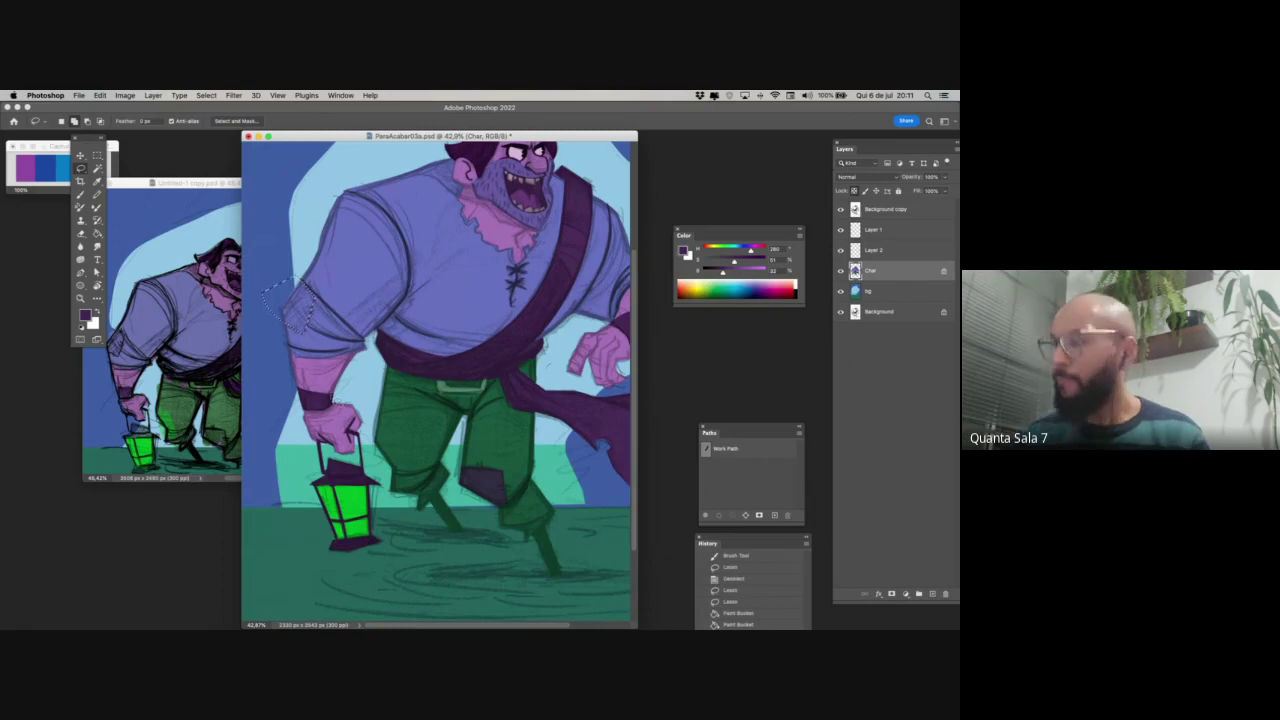
{"action": "key", "text": "g"}
{"action": "left_click", "coordinate": [297, 322]}
{"action": "left_click", "coordinate": [299, 316]}
{"action": "key", "text": "super+d"}
- On Layer 2, paint dark blue detail strokes on the elbow patch
{"action": "left_click_drag", "start_coordinate": [461, 502], "coordinate": [373, 478]}
{"action": "scroll", "coordinate": [373, 478], "scroll_direction": "up", "scroll_amount": 1}
{"action": "scroll", "coordinate": [373, 478], "scroll_direction": "left", "scroll_amount": 2}
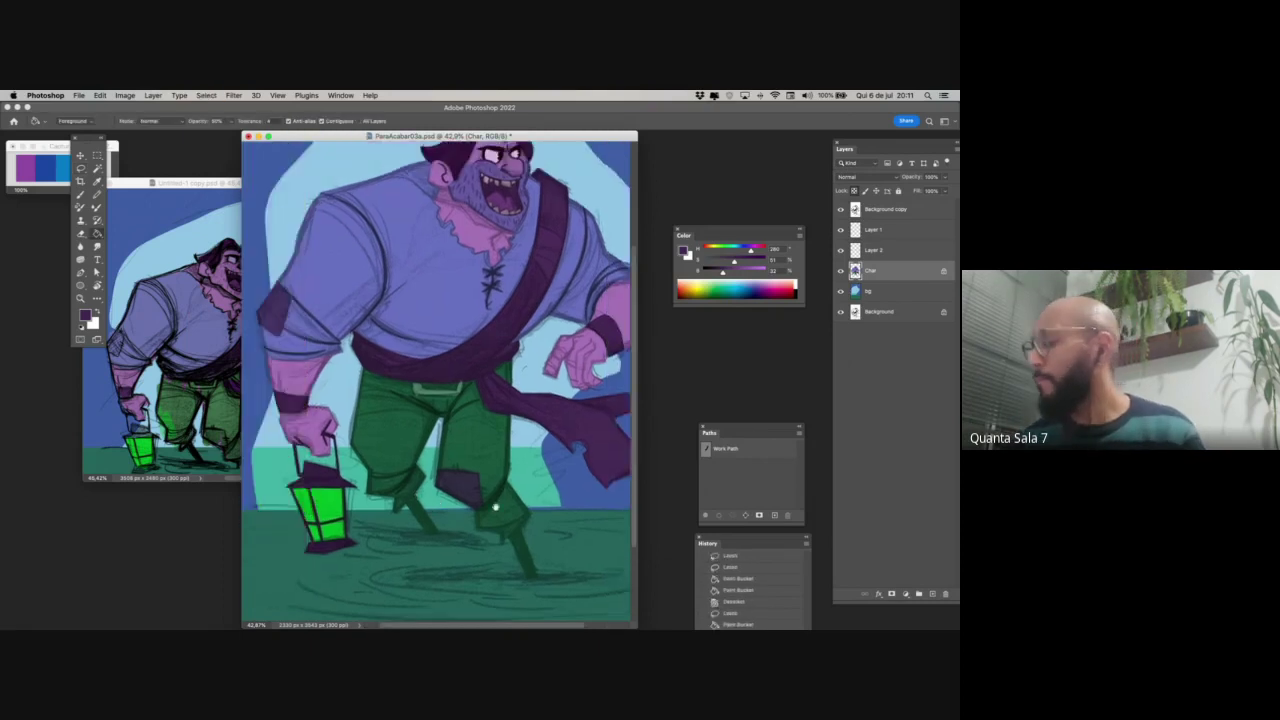
{"action": "key", "text": "b"}
{"action": "key", "text": "alt+bracketright"}
{"action": "scroll", "coordinate": [494, 415], "scroll_direction": "down", "scroll_amount": 1}
{"action": "scroll", "coordinate": [494, 415], "scroll_direction": "left", "scroll_amount": 1}
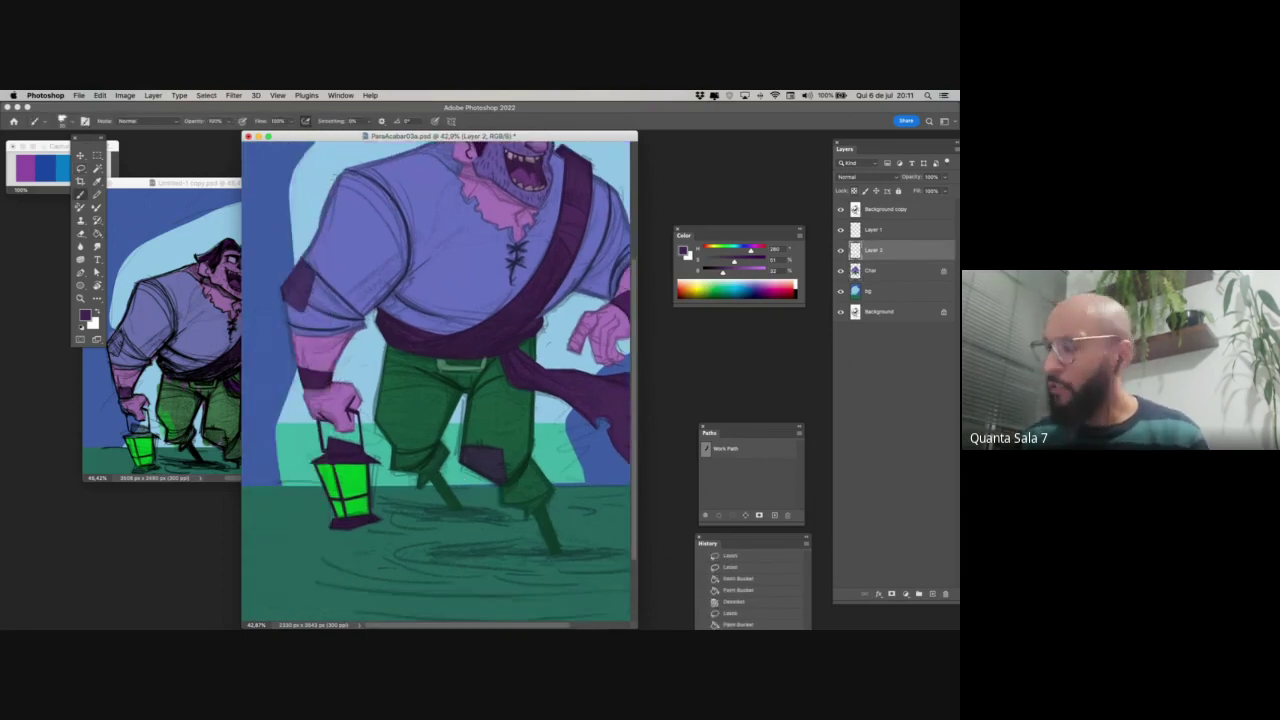
{"action": "left_click", "coordinate": [306, 285]}
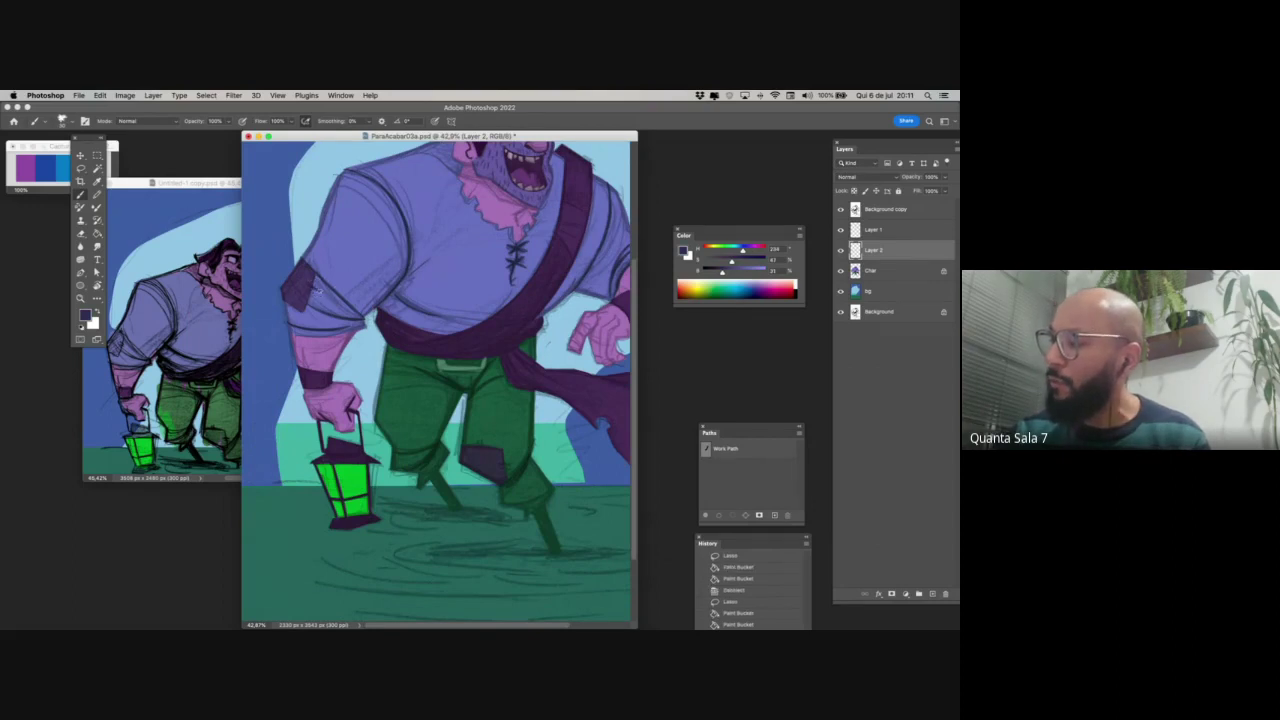
{"action": "key", "text": "ctrl+d"}
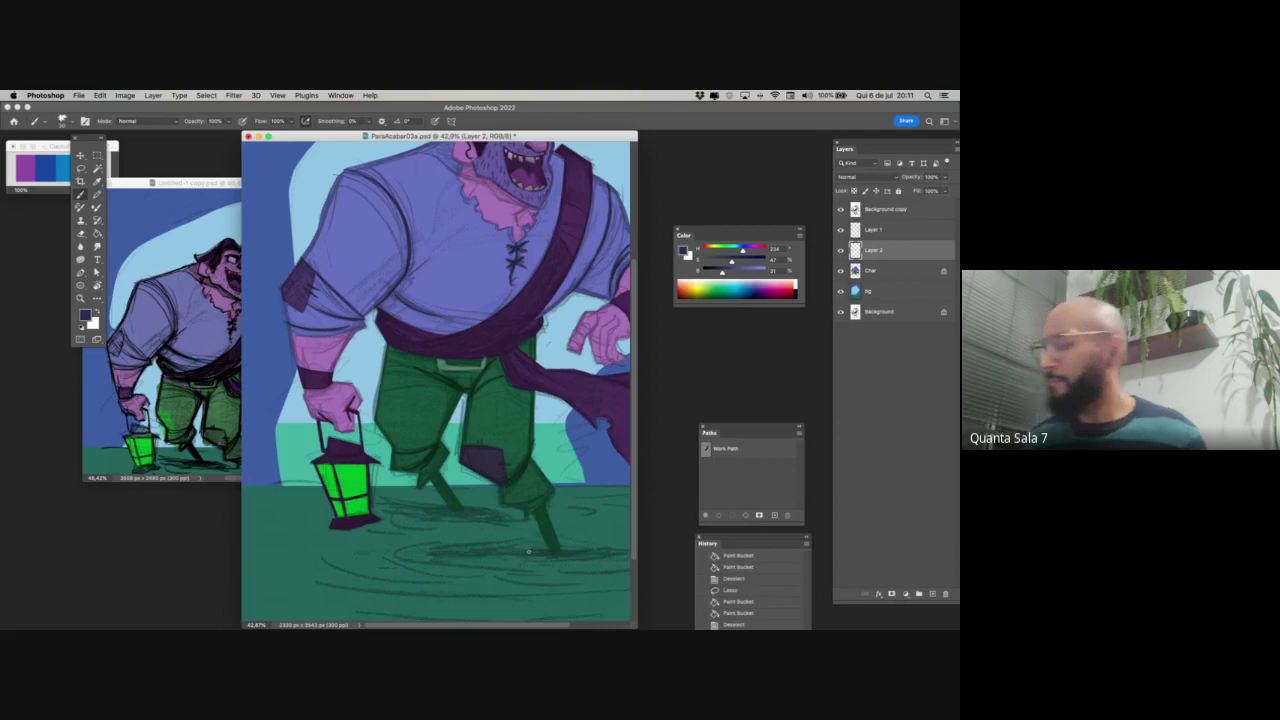
- Select the areas around both peg legs below the trousers with the Lasso tool
{"action": "key", "text": "l"}
{"action": "scroll", "coordinate": [484, 506], "scroll_direction": "down", "scroll_amount": 2}
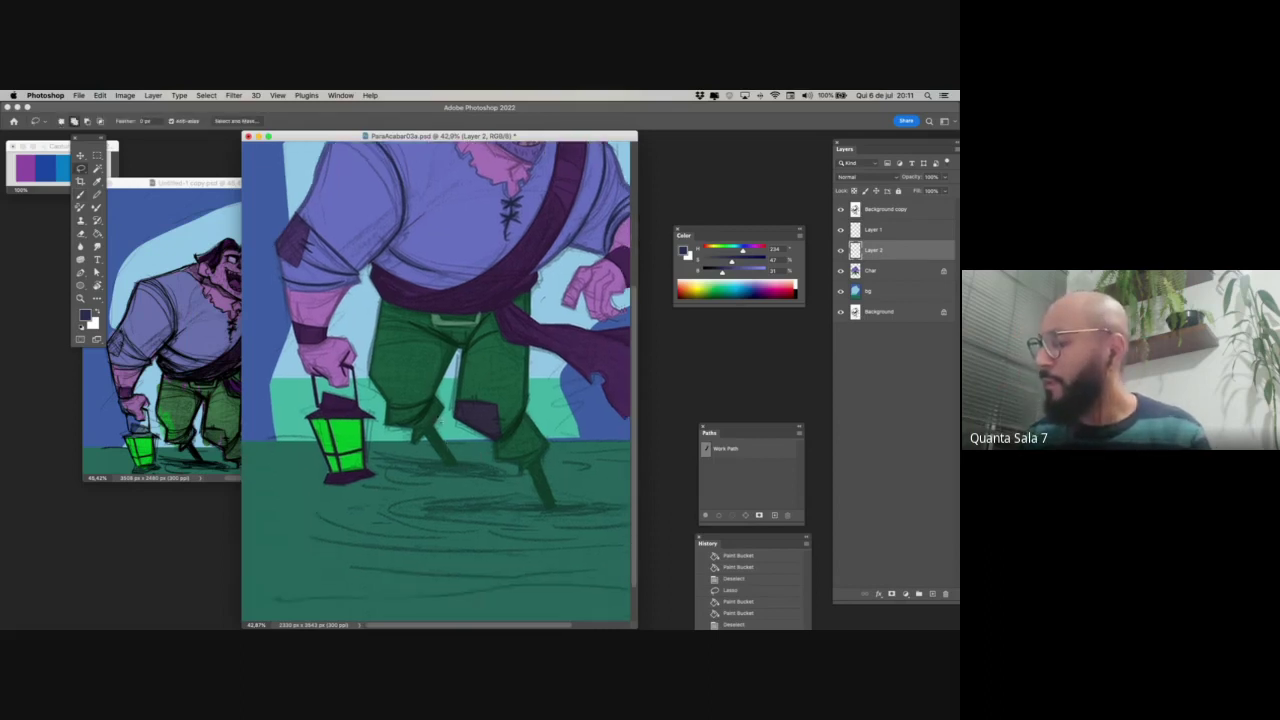
{"action": "mouse_move", "coordinate": [437, 426]}
{"action": "left_mouse_down"}
{"action": "mouse_move", "coordinate": [425, 512]}
{"action": "mouse_move", "coordinate": [436, 430]}
{"action": "left_mouse_up"}
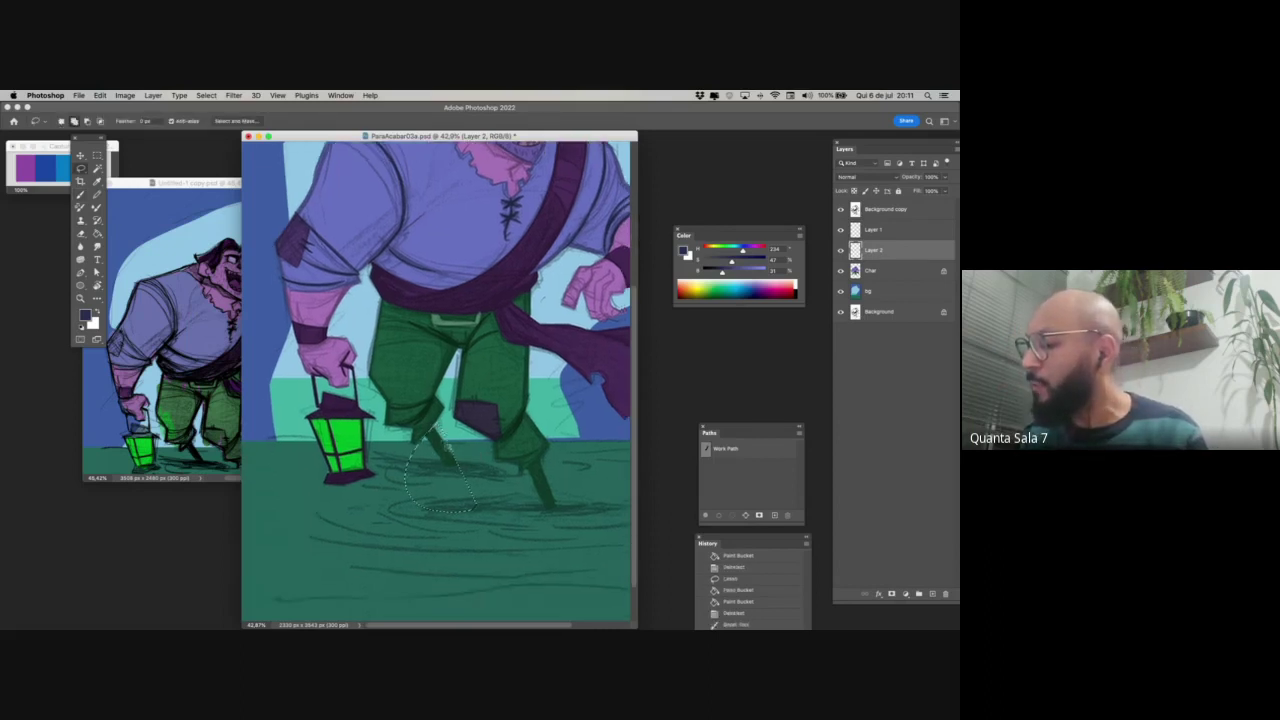
{"action": "left_click_drag", "start_coordinate": [530, 475], "coordinate": [527, 478]}
{"action": "scroll", "coordinate": [527, 478], "scroll_direction": "up", "scroll_amount": 2}
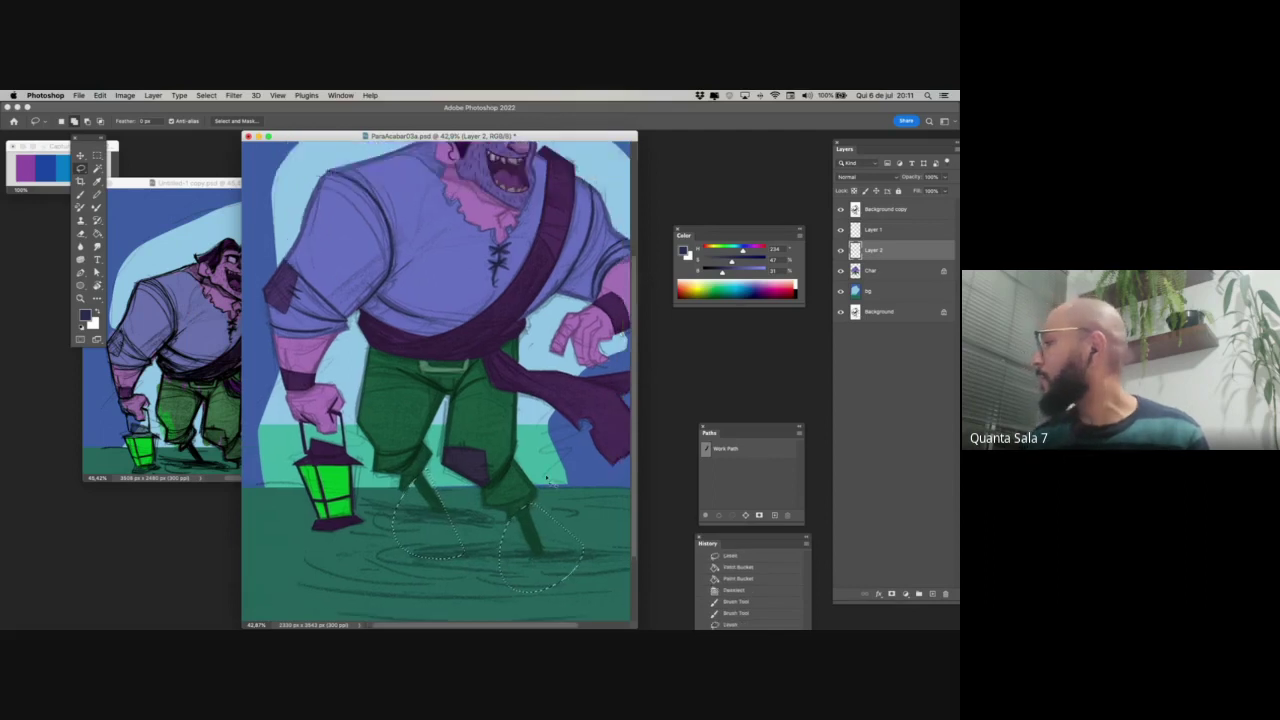
{"action": "key", "text": "b"}
{"action": "left_click", "coordinate": [891, 289]}
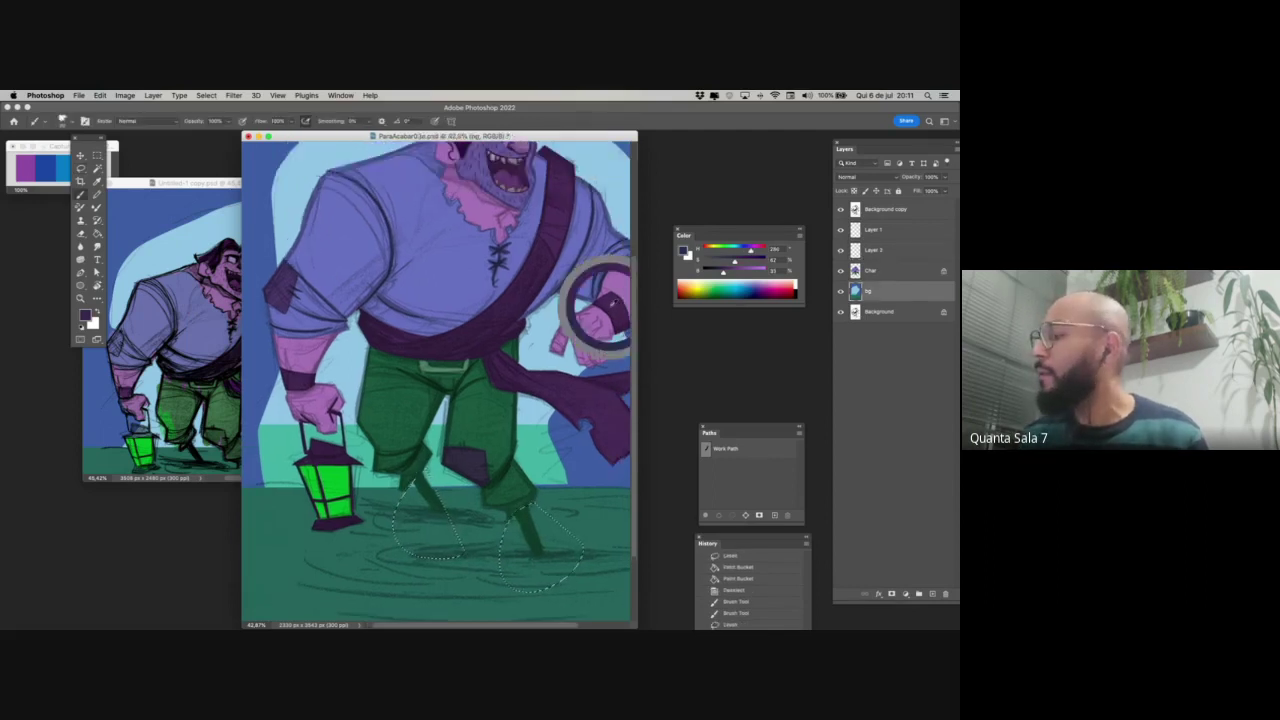
{"action": "key", "text": "alt+BackSpace"}
{"action": "key", "text": "ctrl+d"}
{"action": "key", "text": "ctrl+z"}
{"action": "key", "text": "ctrl+z"}
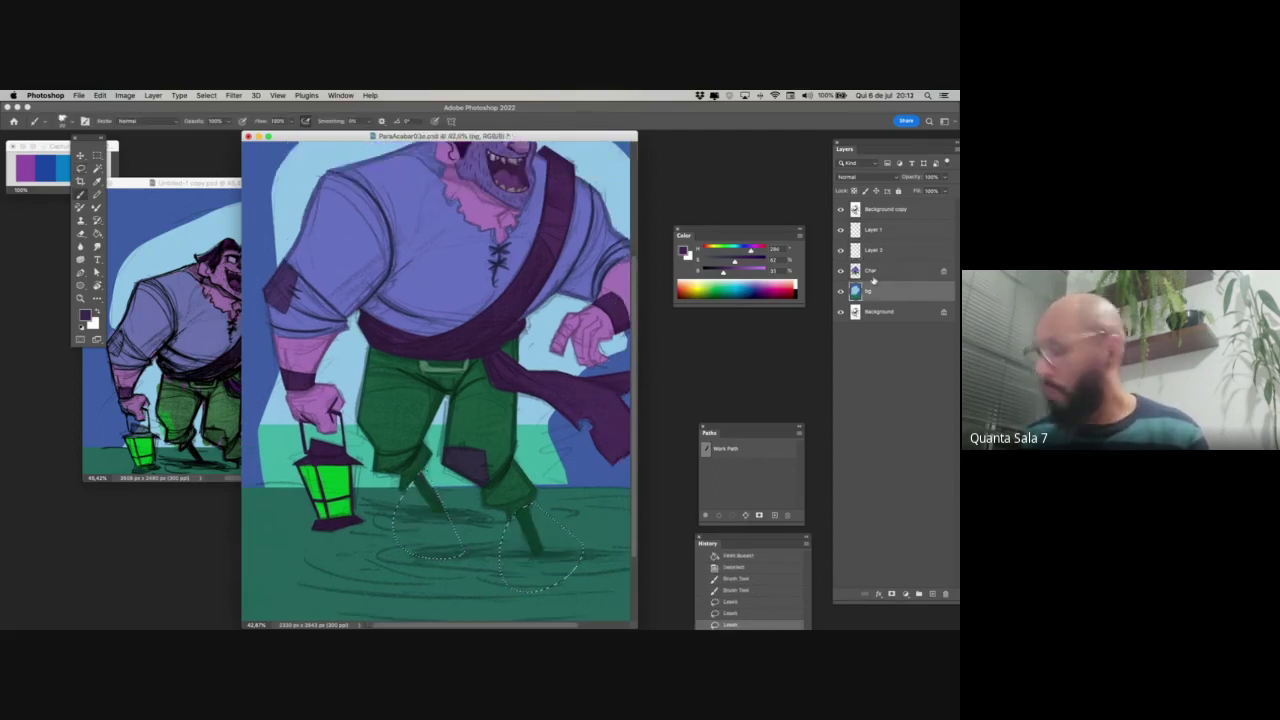
- On the Char layer, fill the selected peg legs with dark purple and adjust their color with Hue/Saturation
{"action": "left_click", "coordinate": [889, 273]}
{"action": "key", "text": "alt+BackSpace"}
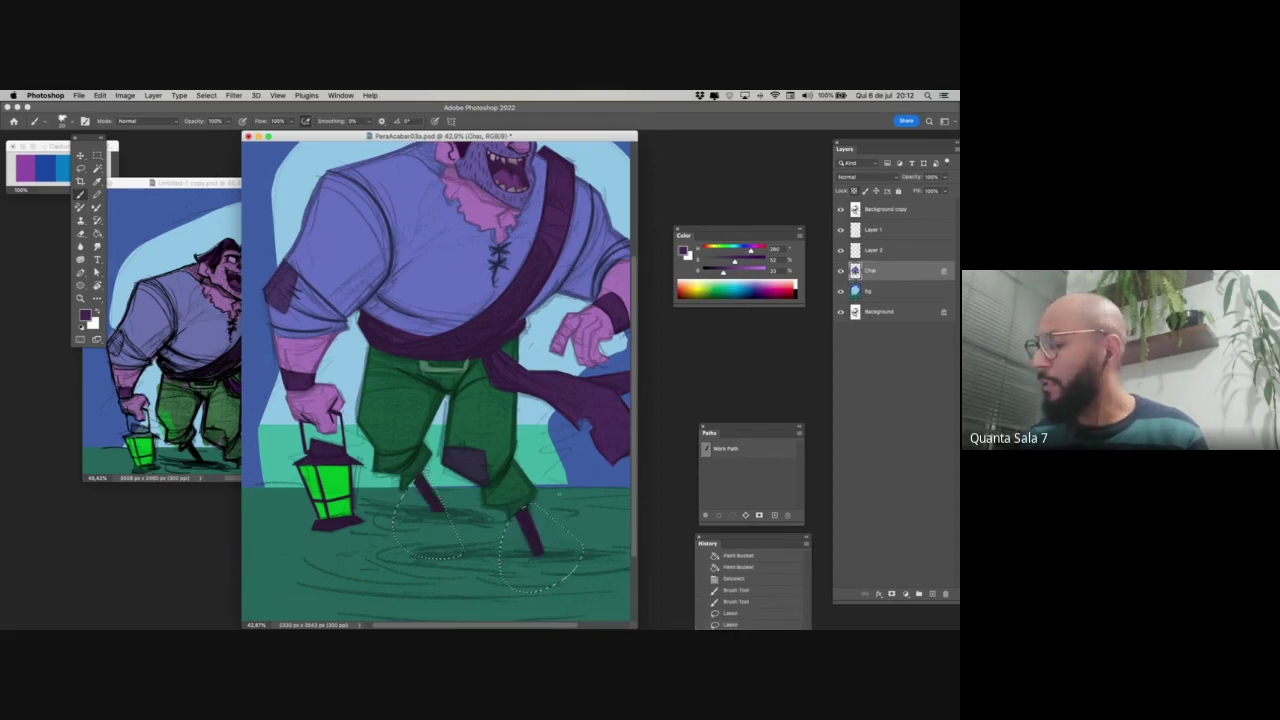
{"action": "key", "text": "ctrl+u"}
{"action": "left_click_drag", "start_coordinate": [731, 480], "coordinate": [707, 486]}
{"action": "key", "text": "Return"}
{"action": "key", "text": "super+d"}
- Toggle the Background copy sketch off and on to review the peg legs and patches in the flat colors
{"action": "key", "text": "z"}
{"action": "mouse_move", "coordinate": [500, 505]}
{"action": "left_mouse_down"}
{"action": "mouse_move", "coordinate": [440, 515]}
{"action": "mouse_move", "coordinate": [490, 528]}
{"action": "left_mouse_up"}
{"action": "left_click_drag", "start_coordinate": [505, 476], "coordinate": [515, 461]}
{"action": "left_click", "coordinate": [840, 209]}
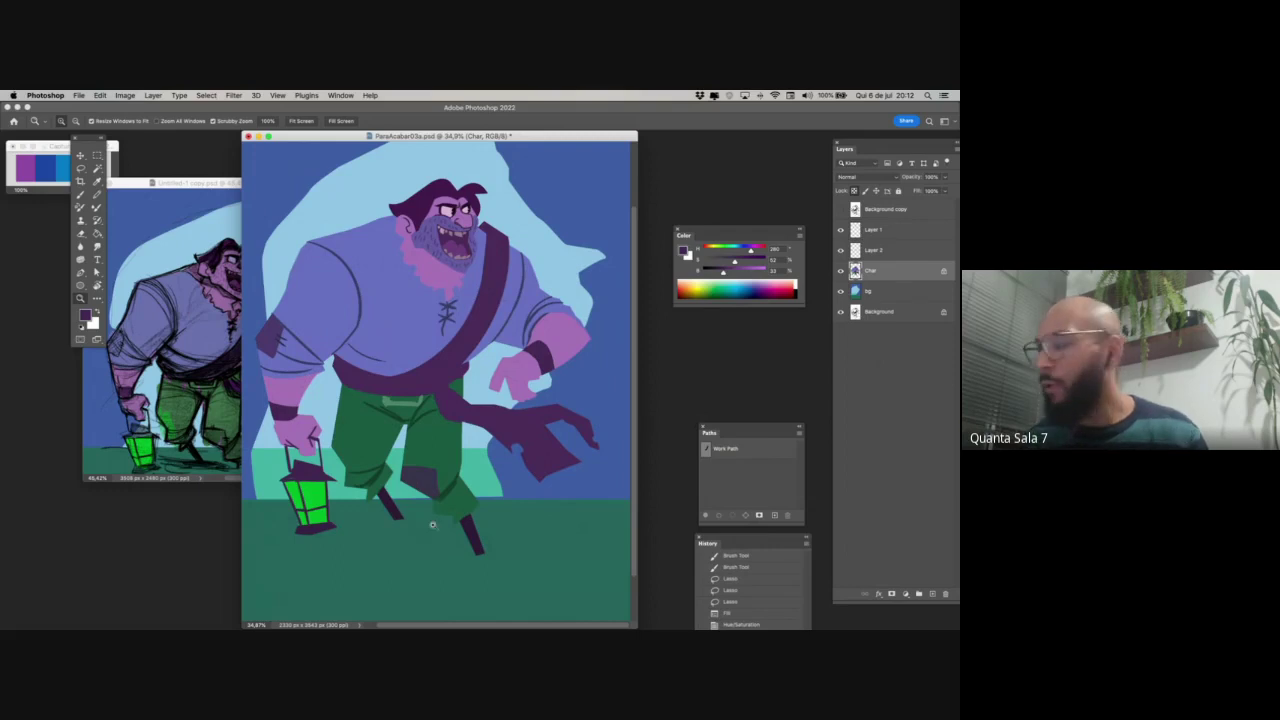
{"action": "left_click_drag", "start_coordinate": [426, 530], "coordinate": [431, 532]}
{"action": "left_click", "coordinate": [840, 209]}
{"action": "key", "text": "ctrl+d"}
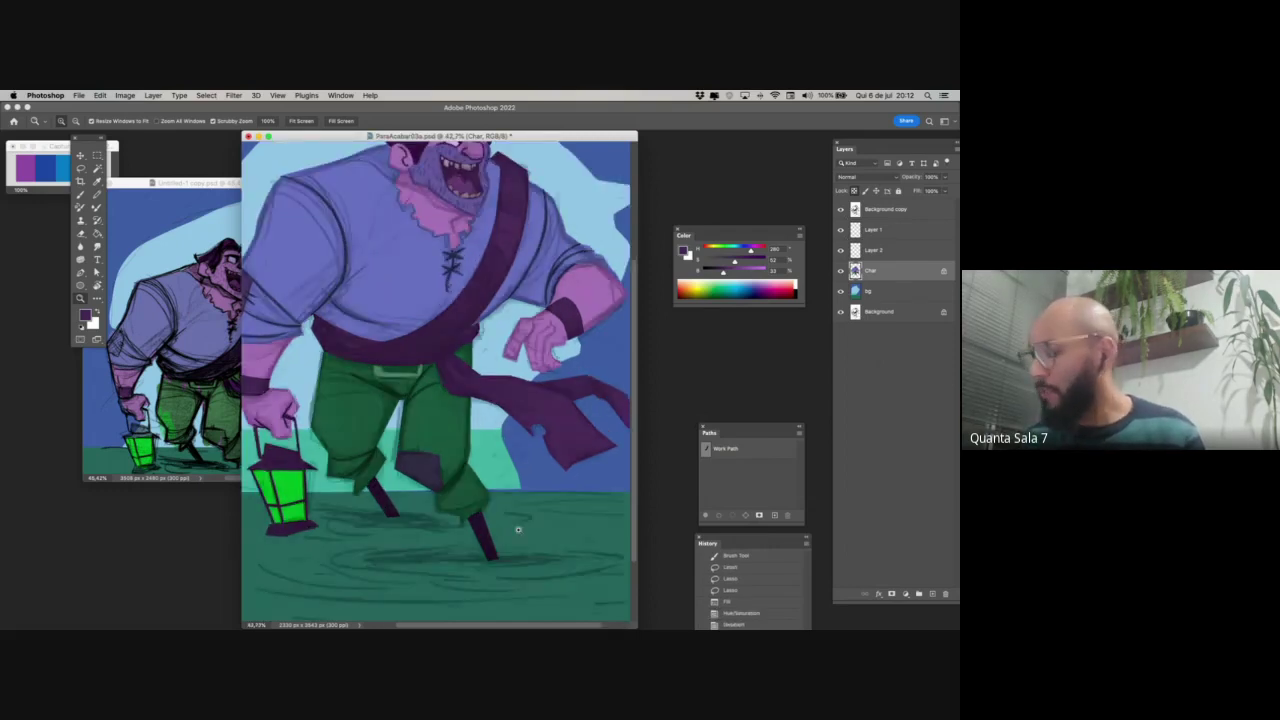
- Draw dark purple detail strokes on the outstretched hand, undoing and redrawing the unsatisfactory ones
{"action": "key", "text": "b"}
{"action": "scroll", "coordinate": [529, 436], "scroll_direction": "up", "scroll_amount": 2}
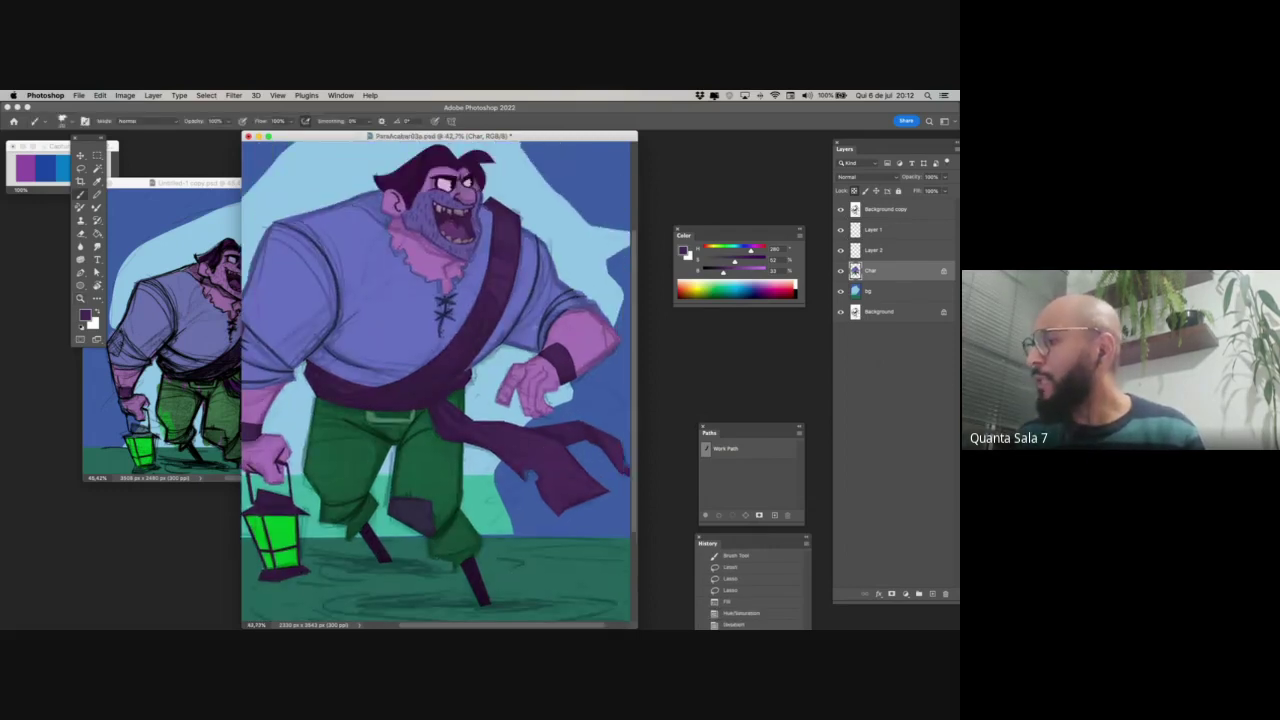
{"action": "key", "text": "z"}
{"action": "left_click_drag", "start_coordinate": [505, 503], "coordinate": [515, 503]}
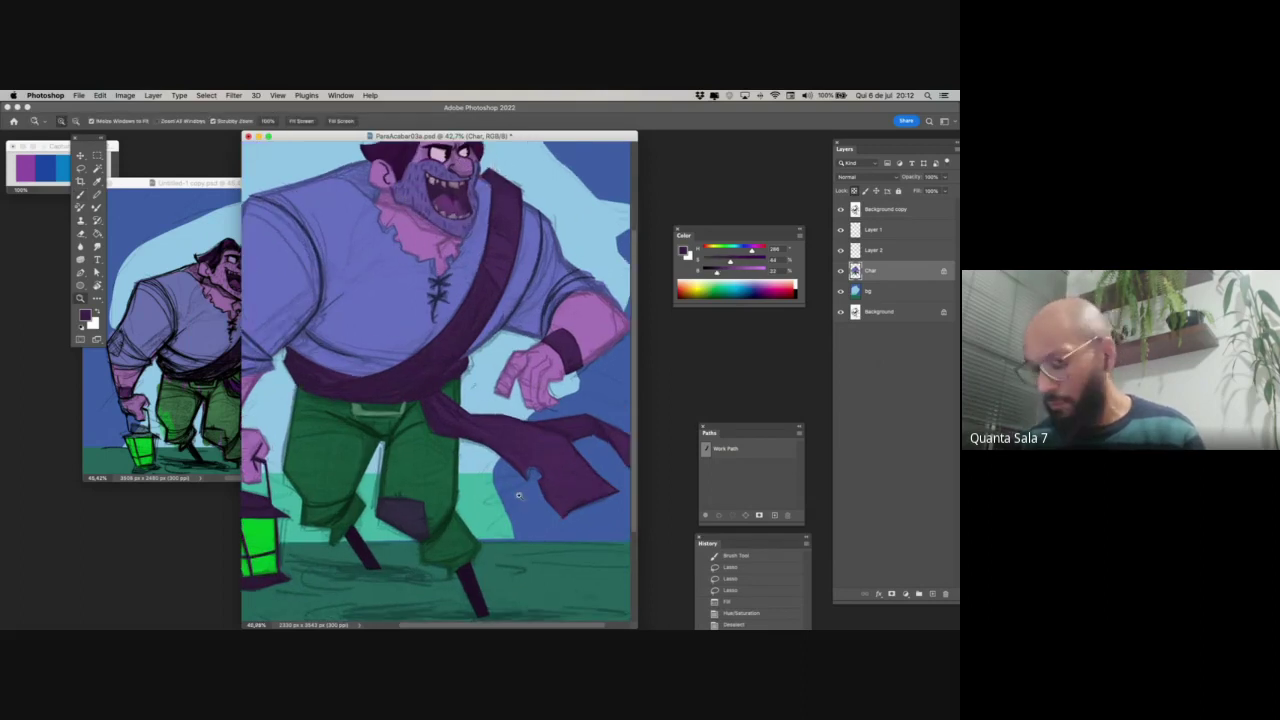
{"action": "key", "text": "b"}
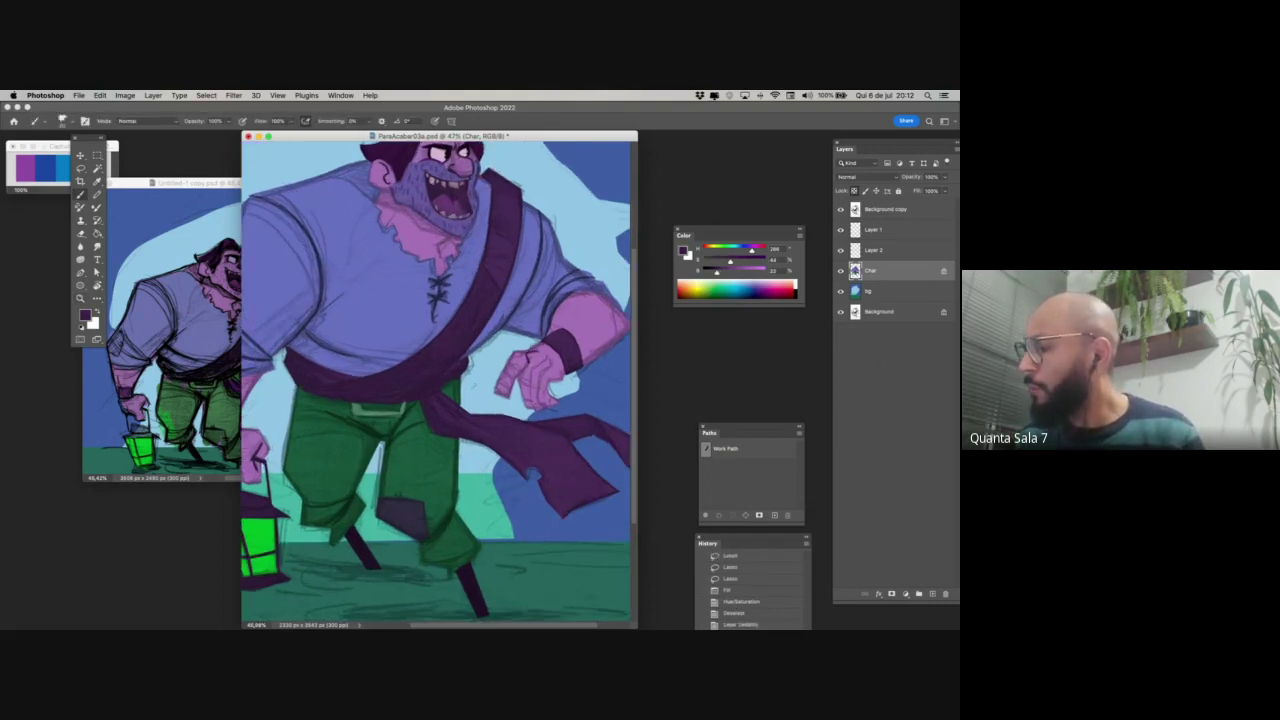
{"action": "mouse_move", "coordinate": [530, 364]}
{"action": "left_mouse_down"}
{"action": "mouse_move", "coordinate": [506, 390]}
{"action": "mouse_move", "coordinate": [532, 404]}
{"action": "left_mouse_up"}
{"action": "key", "text": "super+z"}
{"action": "left_click_drag", "start_coordinate": [550, 358], "coordinate": [539, 403]}
{"action": "key", "text": "super+z"}
{"action": "mouse_move", "coordinate": [550, 359]}
{"action": "left_mouse_down"}
{"action": "mouse_move", "coordinate": [540, 381]}
{"action": "mouse_move", "coordinate": [546, 405]}
{"action": "mouse_move", "coordinate": [557, 400]}
{"action": "left_mouse_up"}
{"action": "left_click_drag", "start_coordinate": [430, 487], "coordinate": [534, 460]}
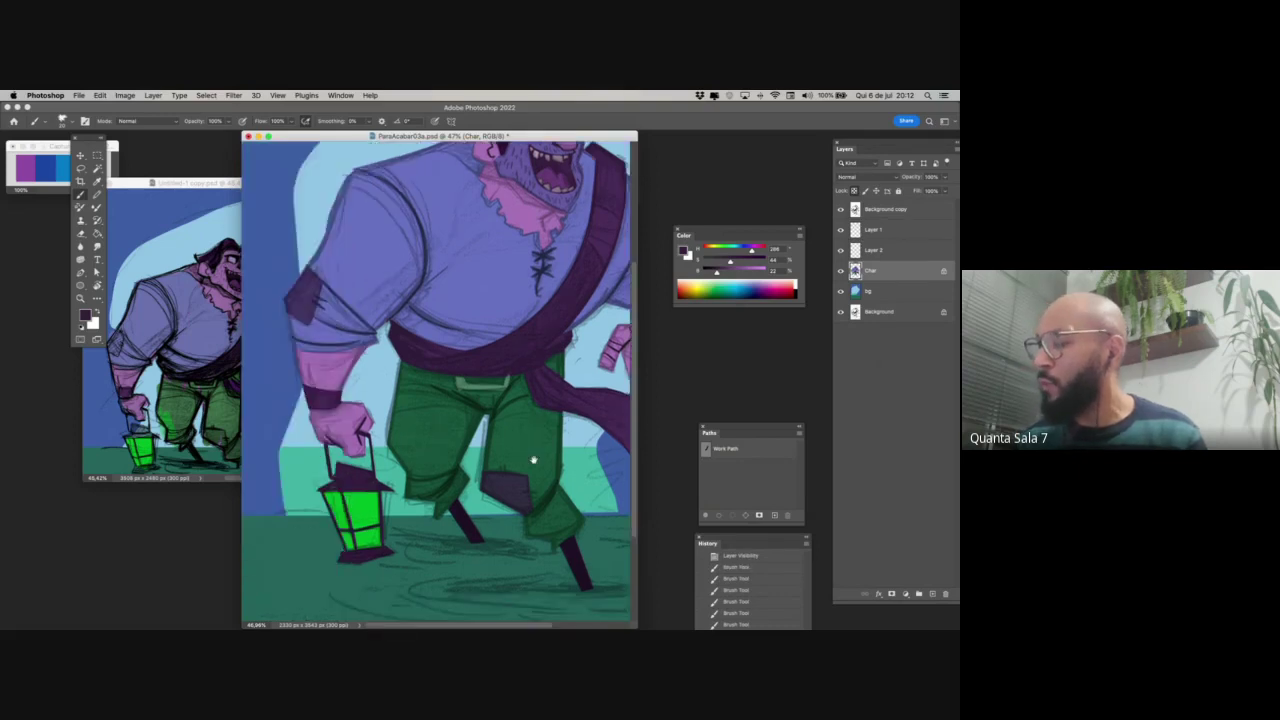
- Draw dark purple detail strokes on the lantern hand, trousers and shirt, undoing the last stroke
{"action": "mouse_move", "coordinate": [338, 435]}
{"action": "left_mouse_down"}
{"action": "mouse_move", "coordinate": [346, 455]}
{"action": "mouse_move", "coordinate": [345, 443]}
{"action": "left_mouse_up"}
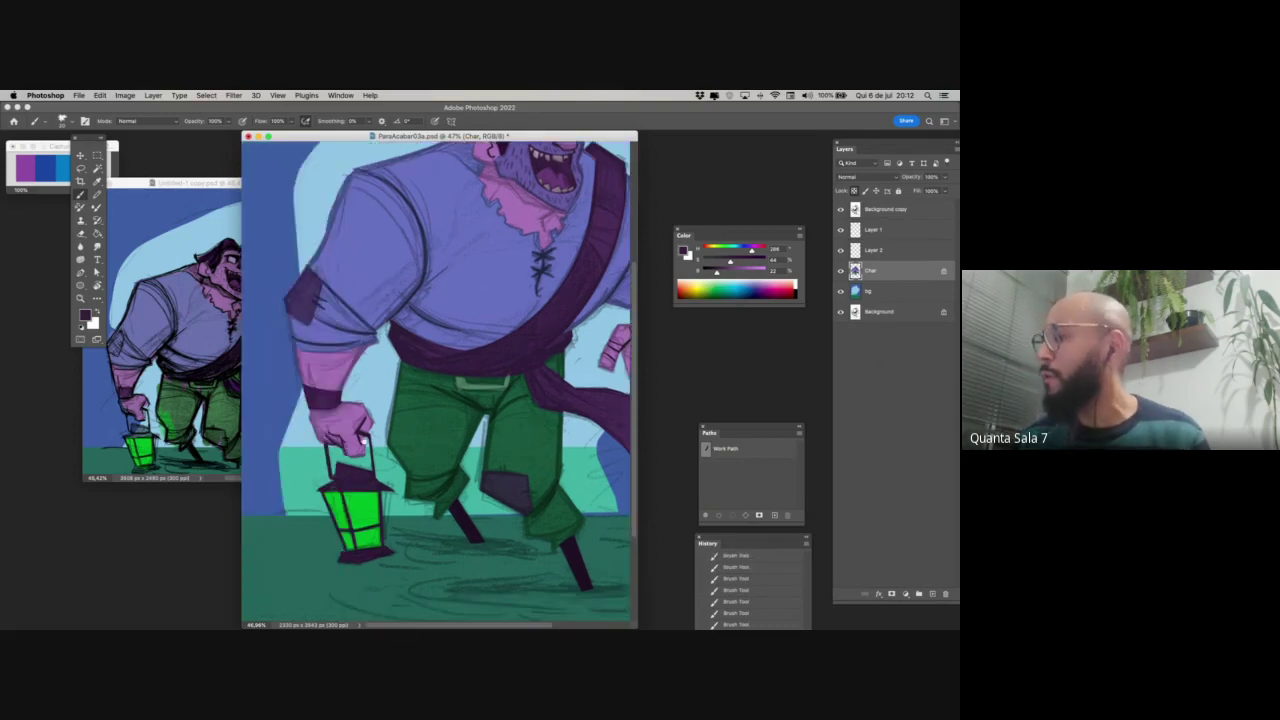
{"action": "left_click_drag", "start_coordinate": [440, 385], "coordinate": [414, 472]}
{"action": "mouse_move", "coordinate": [512, 306]}
{"action": "left_mouse_down"}
{"action": "mouse_move", "coordinate": [528, 298]}
{"action": "mouse_move", "coordinate": [514, 320]}
{"action": "left_mouse_up"}
{"action": "key", "text": "super+z"}
- Hide the Background copy sketch and show the whole character in flat colors
{"action": "key", "text": "z"}
{"action": "mouse_move", "coordinate": [520, 480]}
{"action": "left_mouse_down"}
{"action": "mouse_move", "coordinate": [458, 492]}
{"action": "mouse_move", "coordinate": [466, 499]}
{"action": "left_mouse_up"}
{"action": "left_click", "coordinate": [840, 209]}
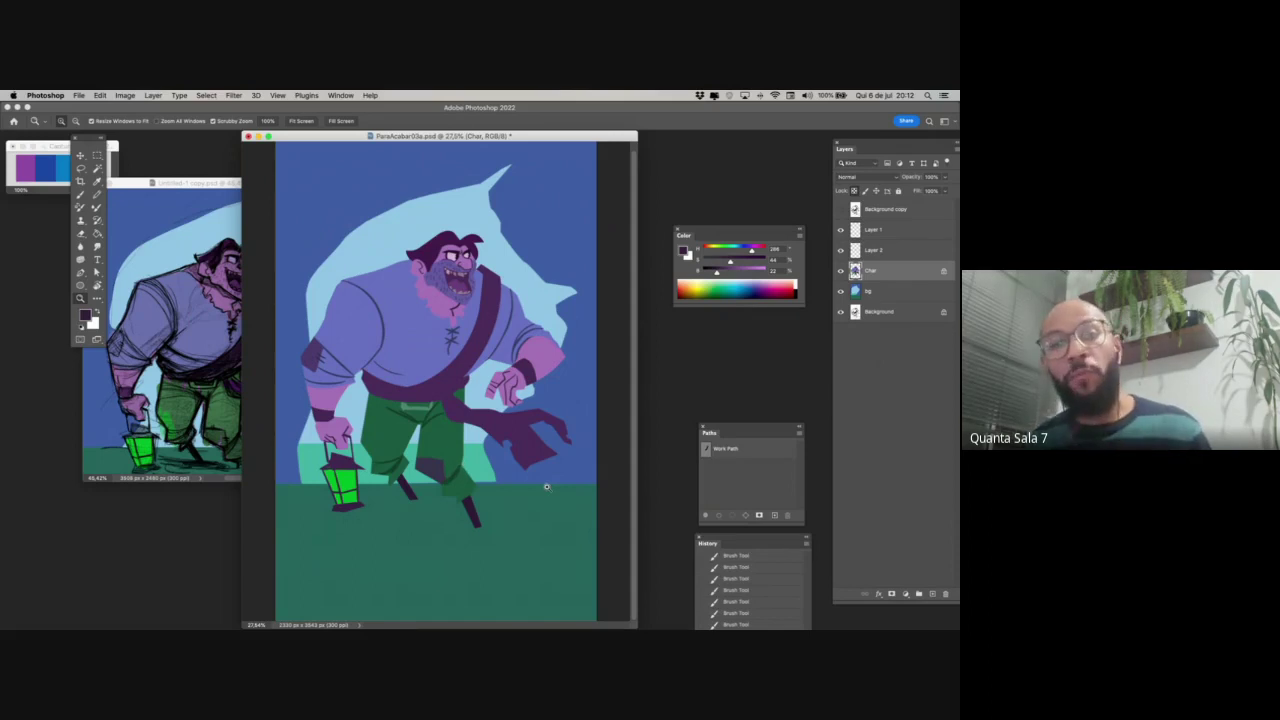
- Create a new layer above Char, set its blend mode to Multiply and rename it sombra
{"action": "key", "text": "super+shift+n"}
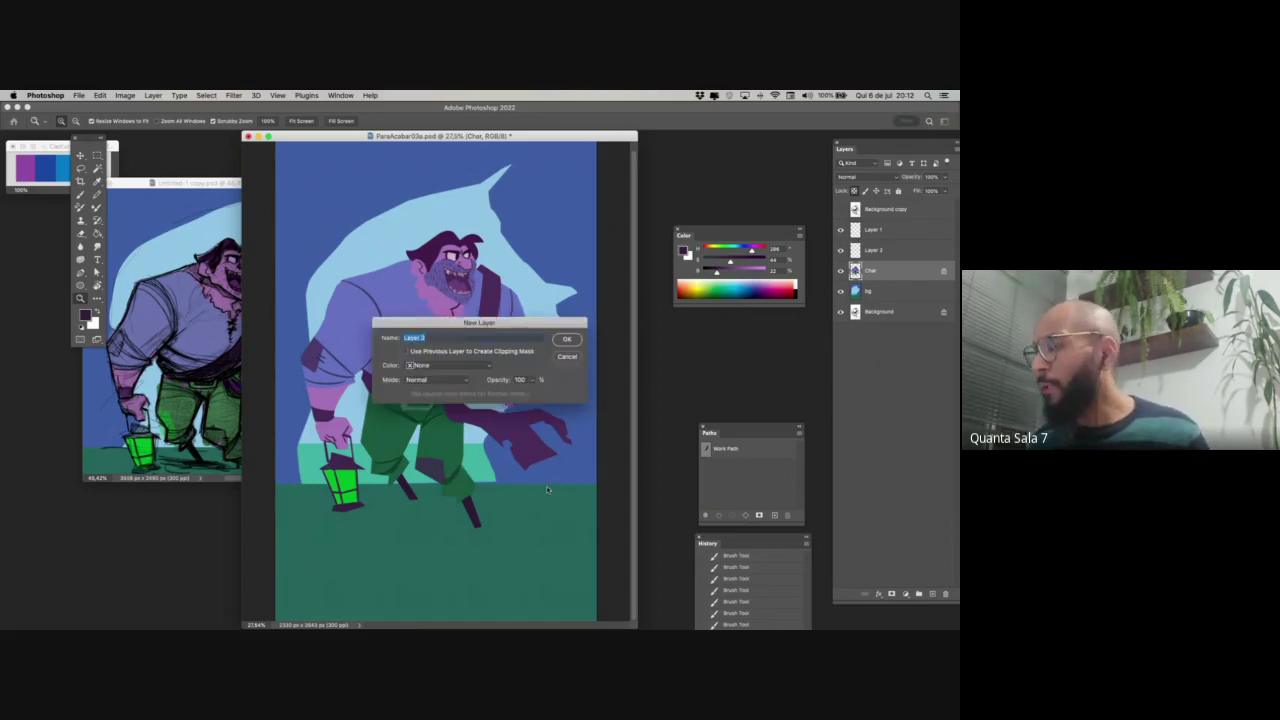
{"action": "left_click", "coordinate": [567, 338]}
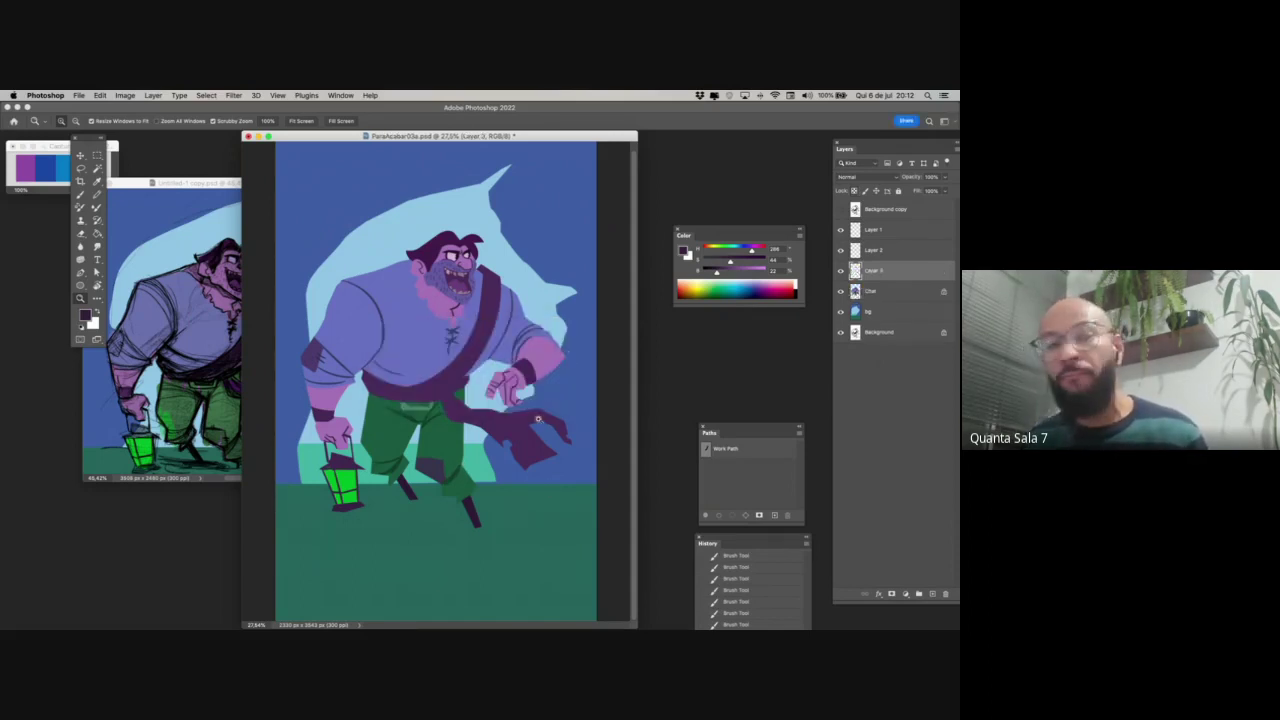
{"action": "left_click", "coordinate": [883, 177]}
{"action": "left_click", "coordinate": [866, 206]}
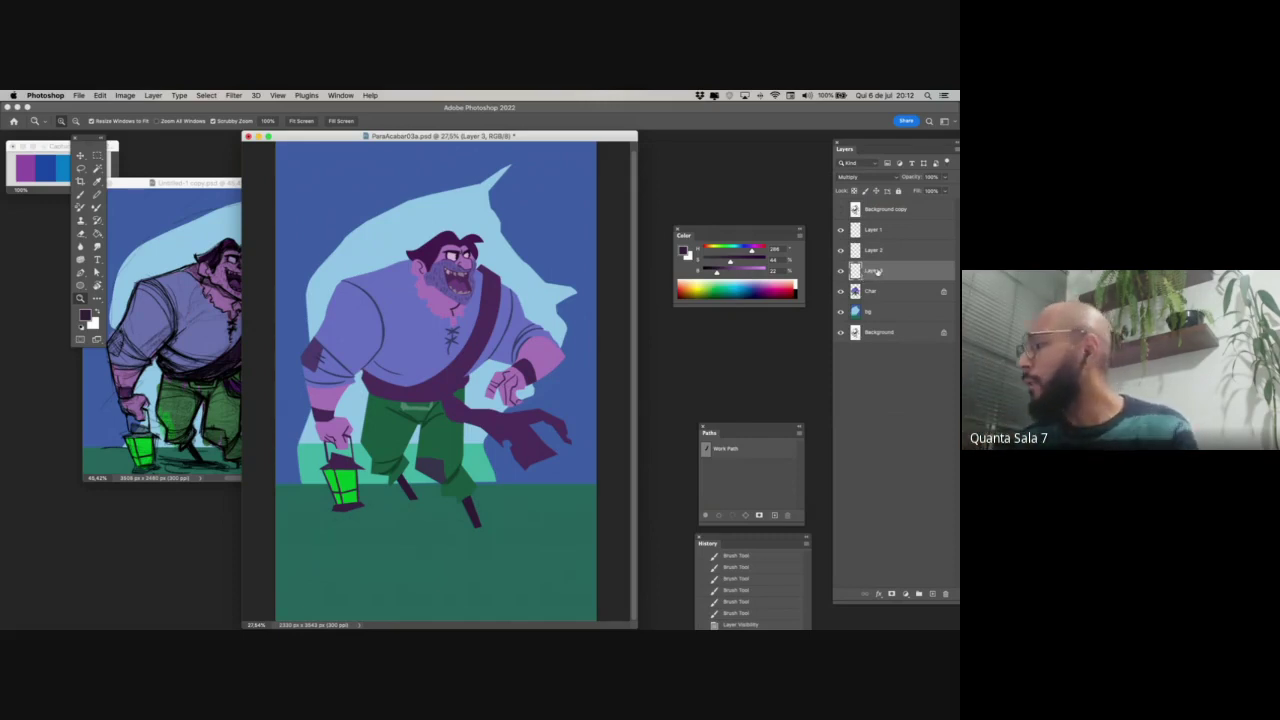
{"action": "double_click", "coordinate": [878, 276]}
{"action": "type", "text": "sombra"}
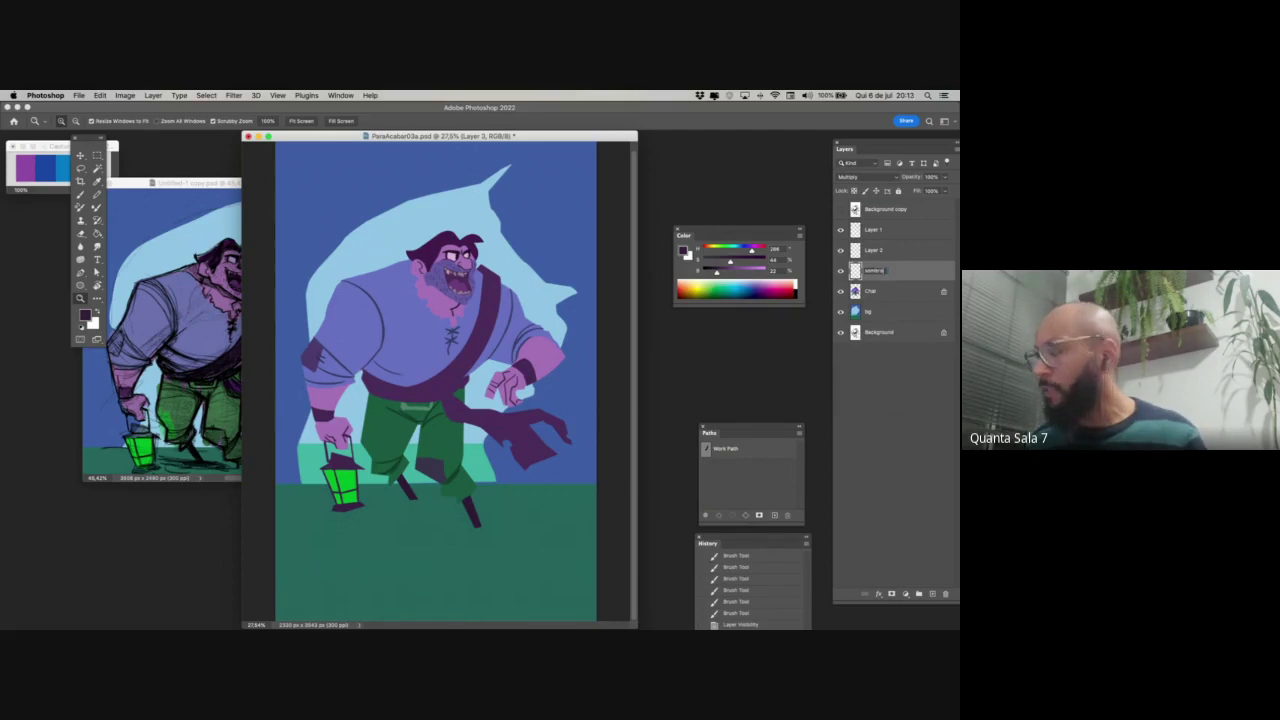
{"action": "key", "text": "Return"}
- Set up a hard round brush and a muted mid-purple foreground color for painting shadows
{"action": "key", "text": "b"}
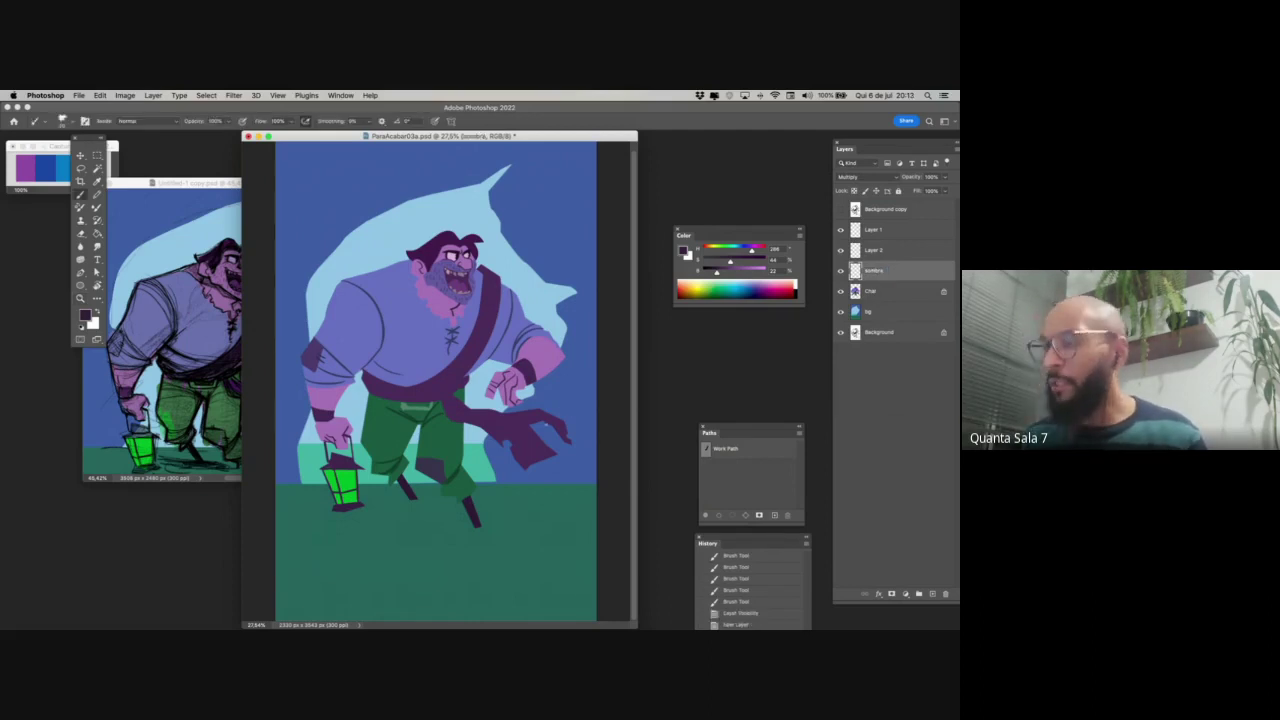
{"action": "right_click", "coordinate": [565, 411]}
{"action": "left_click", "coordinate": [623, 407]}
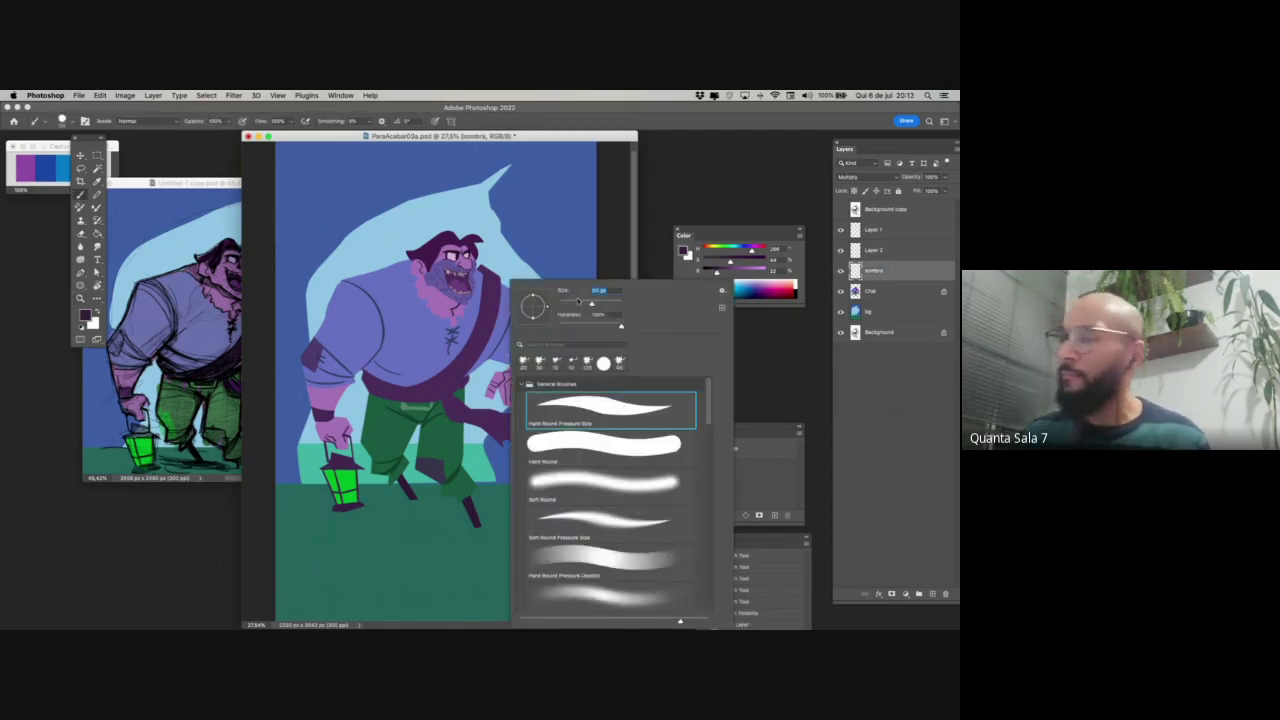
{"action": "left_click", "coordinate": [85, 315]}
{"action": "left_click", "coordinate": [592, 215]}
{"action": "left_click", "coordinate": [783, 159]}
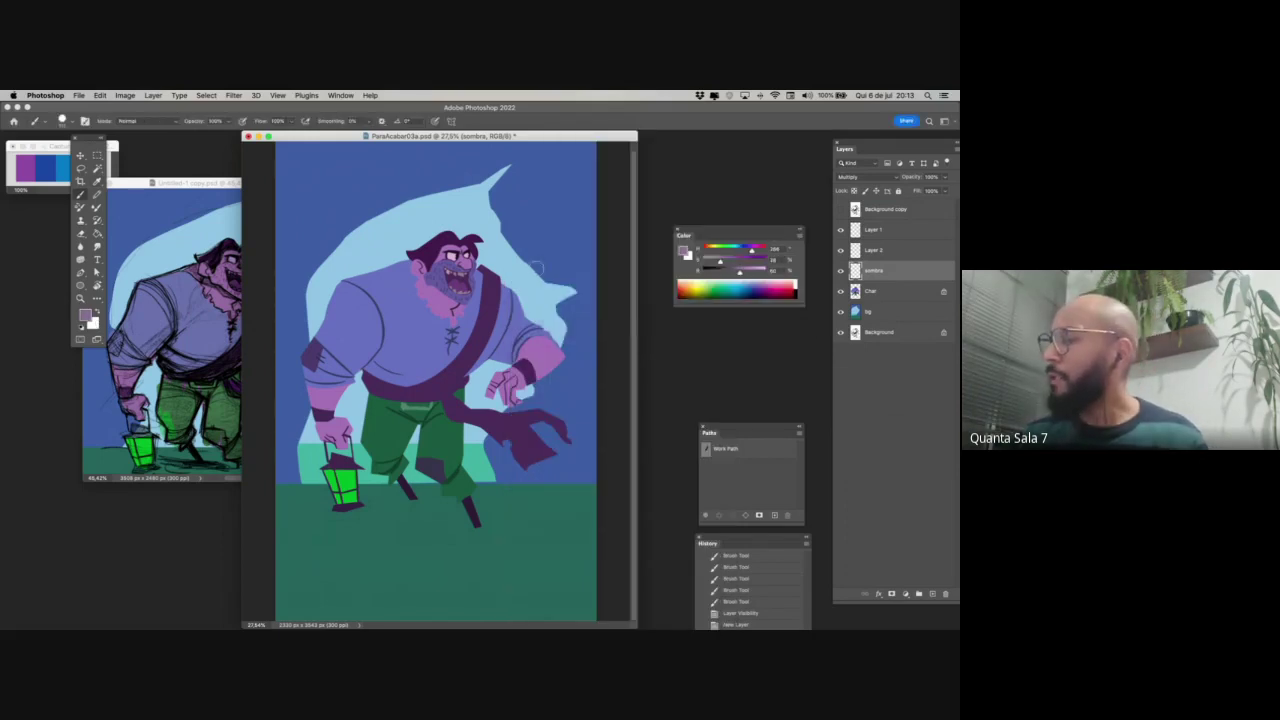
{"action": "left_click_drag", "start_coordinate": [522, 236], "coordinate": [551, 293]}
{"action": "mouse_move", "coordinate": [432, 274]}
{"action": "left_mouse_down"}
{"action": "mouse_move", "coordinate": [466, 360]}
{"action": "mouse_move", "coordinate": [392, 492]}
{"action": "mouse_move", "coordinate": [443, 576]}
{"action": "left_mouse_up"}
{"action": "key", "text": "super+z"}
{"action": "key", "text": "super+z"}
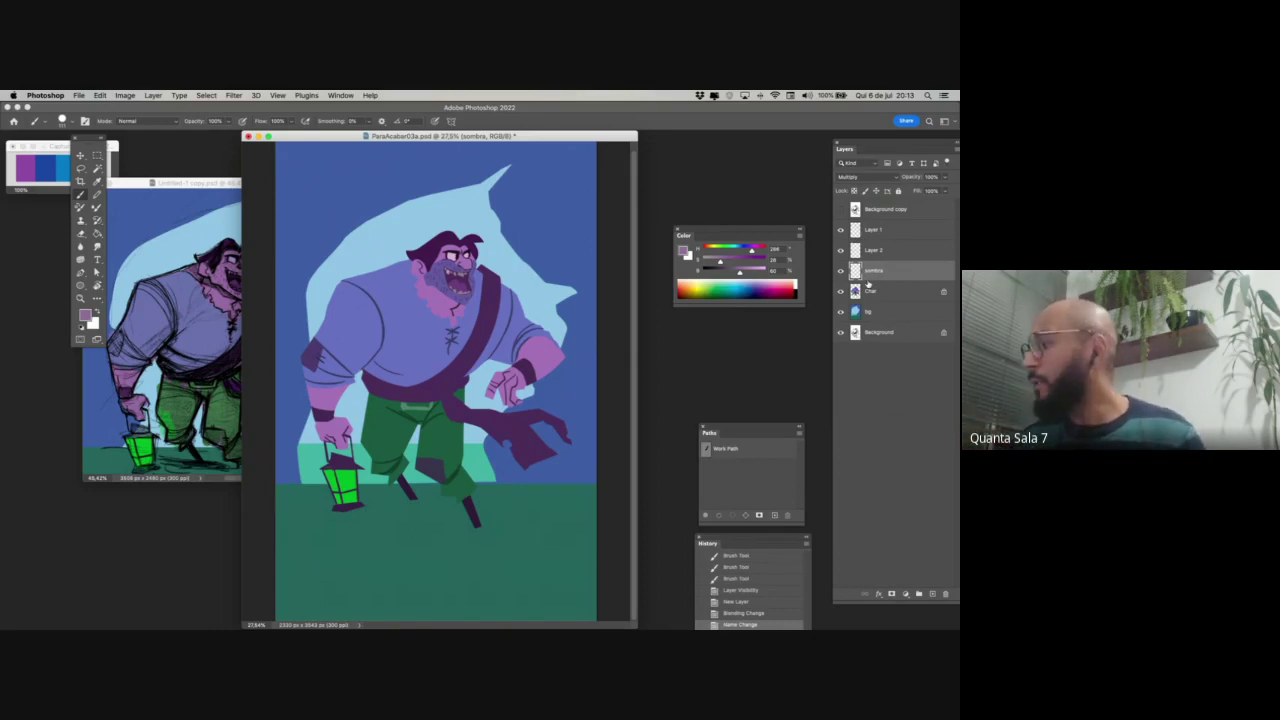
- Clip the sombra layer to the Char layer with a clipping mask
{"action": "right_click", "coordinate": [877, 272]}
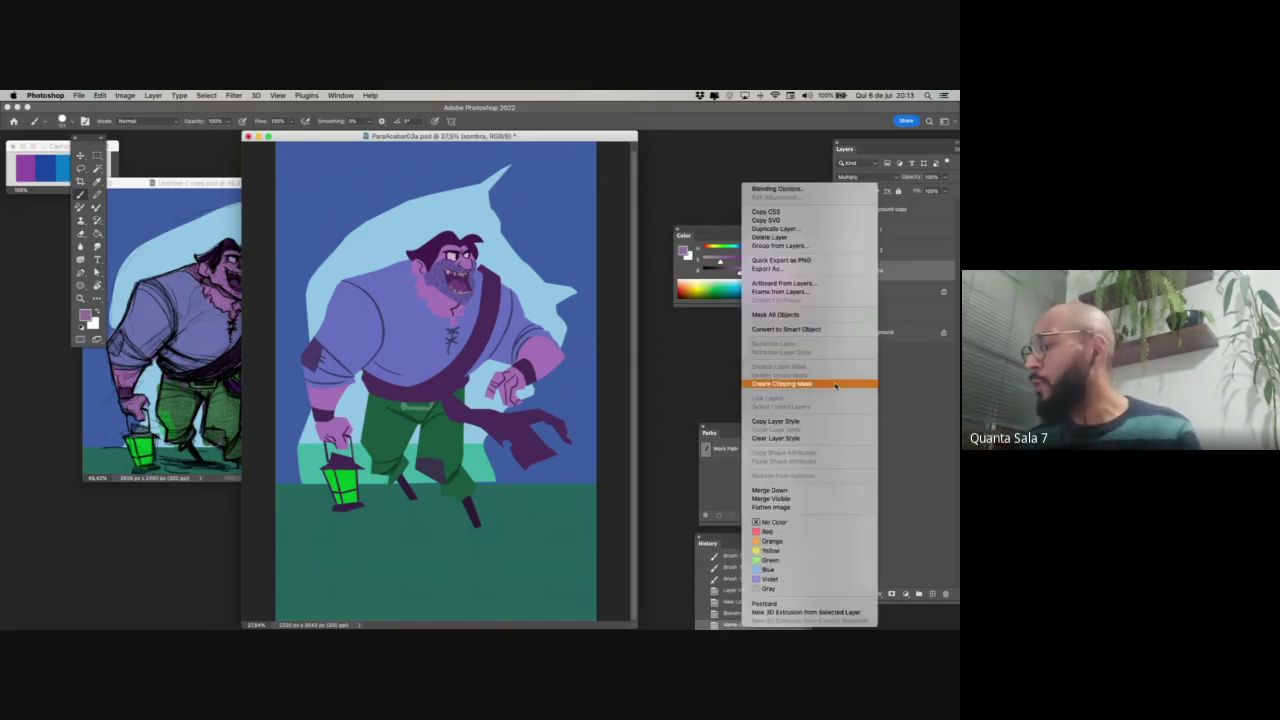
{"action": "left_click", "coordinate": [782, 383]}
{"action": "right_click", "coordinate": [886, 271]}
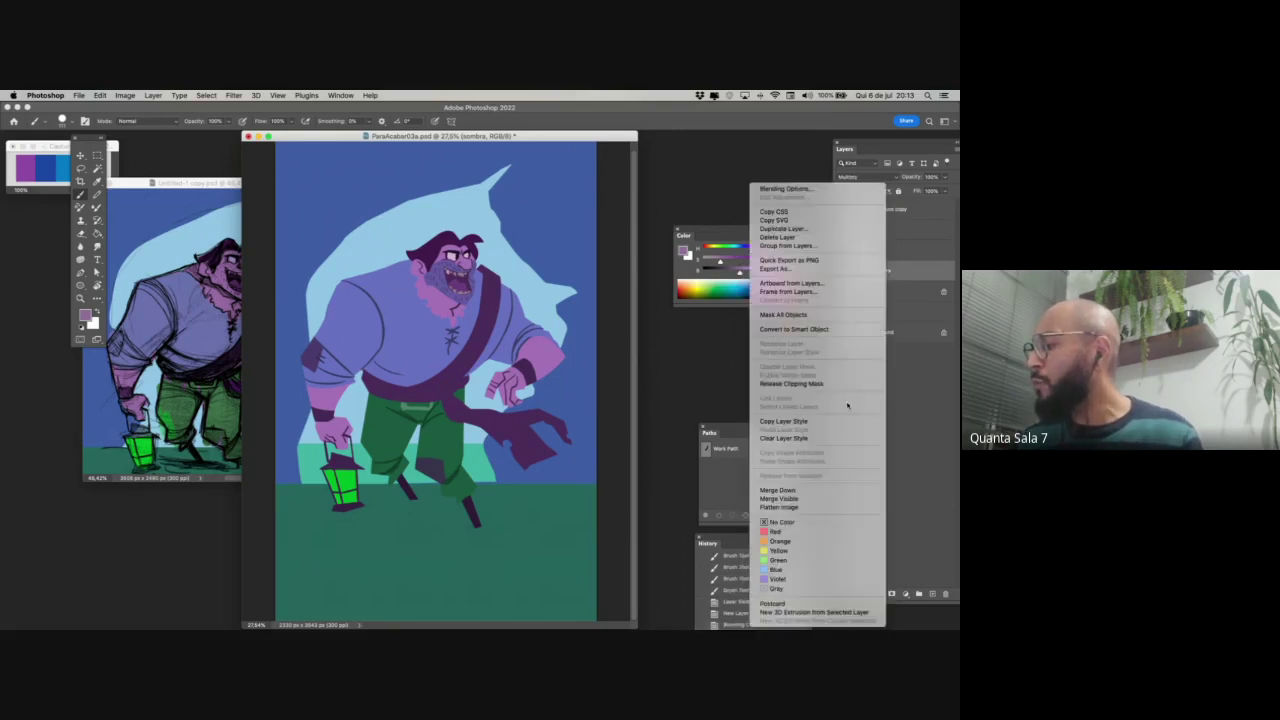
{"action": "left_click", "coordinate": [891, 287]}
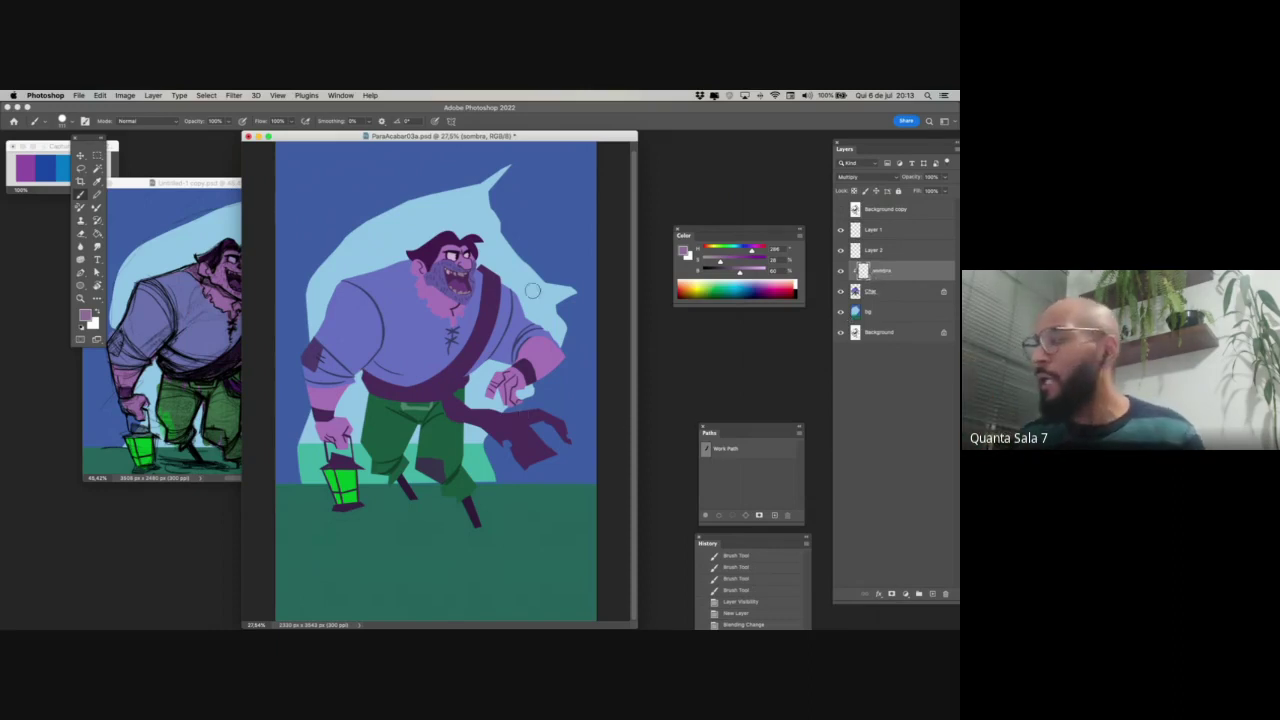
- Test broad clipped shadow strokes across the torso, arm and trousers, and undo them
{"action": "mouse_move", "coordinate": [508, 294]}
{"action": "left_mouse_down"}
{"action": "mouse_move", "coordinate": [526, 368]}
{"action": "mouse_move", "coordinate": [545, 350]}
{"action": "mouse_move", "coordinate": [493, 388]}
{"action": "mouse_move", "coordinate": [465, 370]}
{"action": "mouse_move", "coordinate": [370, 428]}
{"action": "left_mouse_up"}
{"action": "left_click_drag", "start_coordinate": [465, 380], "coordinate": [400, 450]}
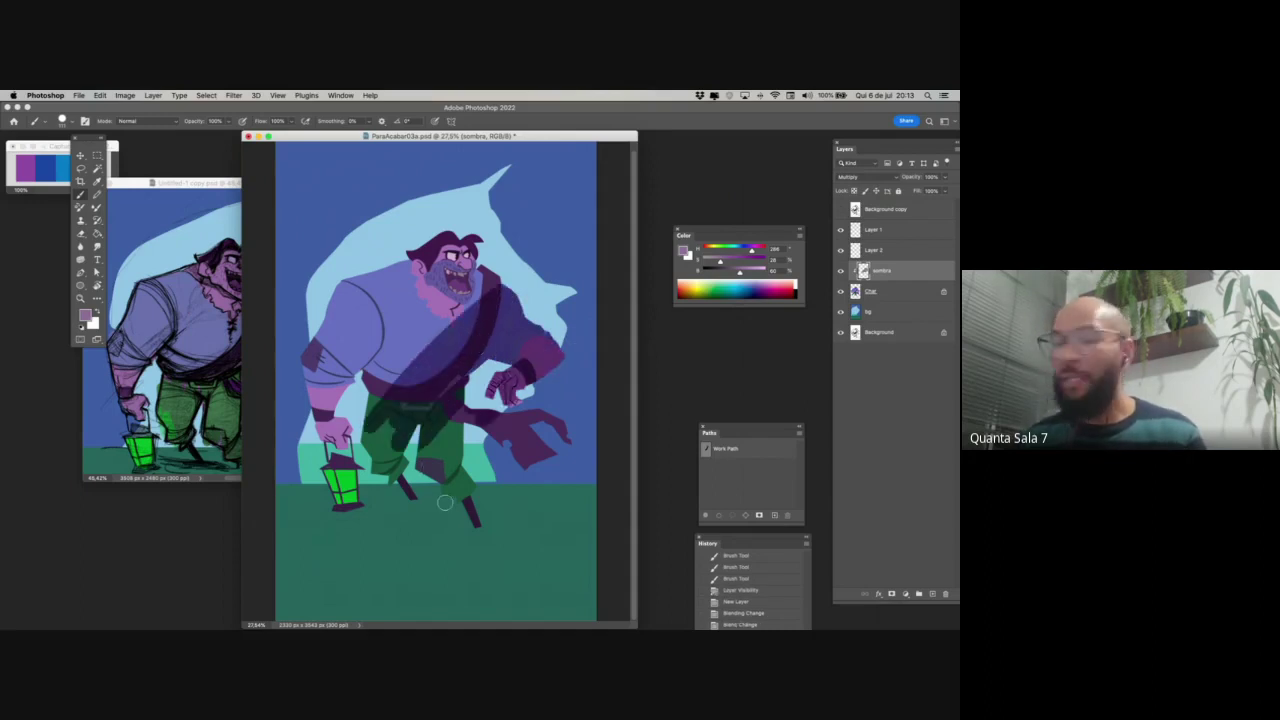
{"action": "key", "text": "super+z"}
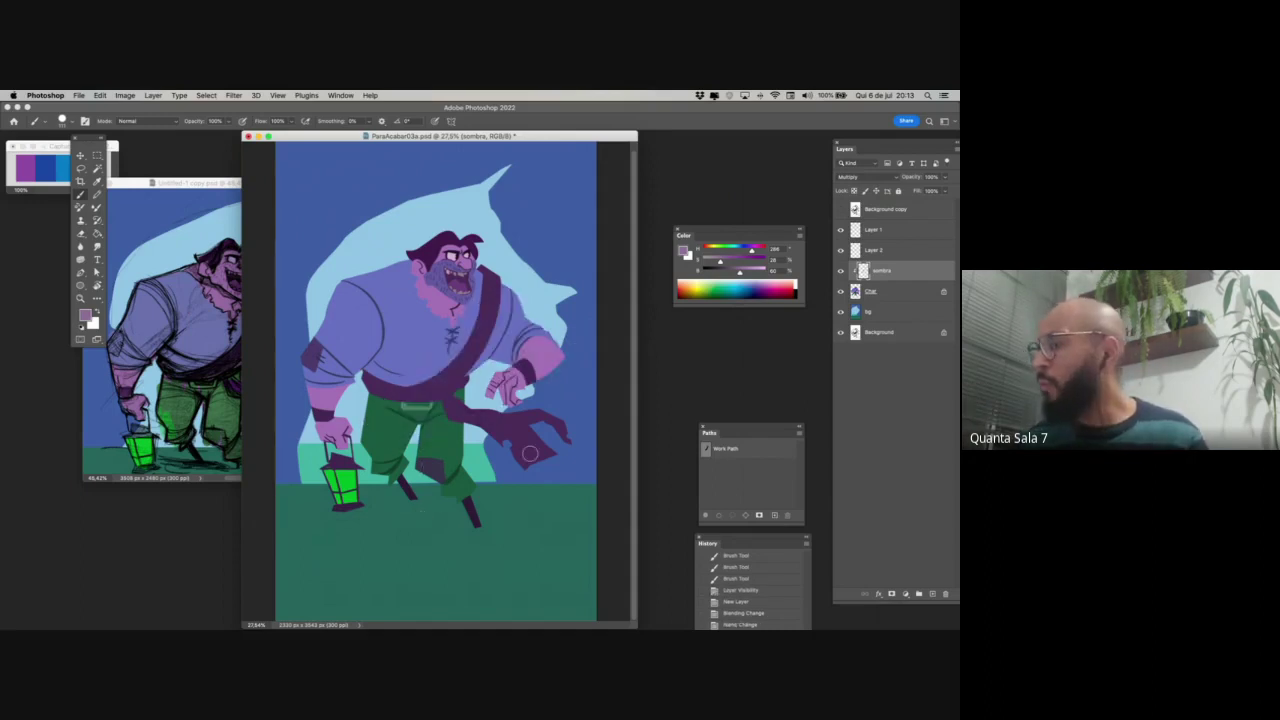
- Move Layer 1 and Layer 2 below sombra into the Char clipping group, and undo the test shadow stroke
{"action": "left_click", "coordinate": [886, 250]}
{"action": "right_click", "coordinate": [890, 232]}
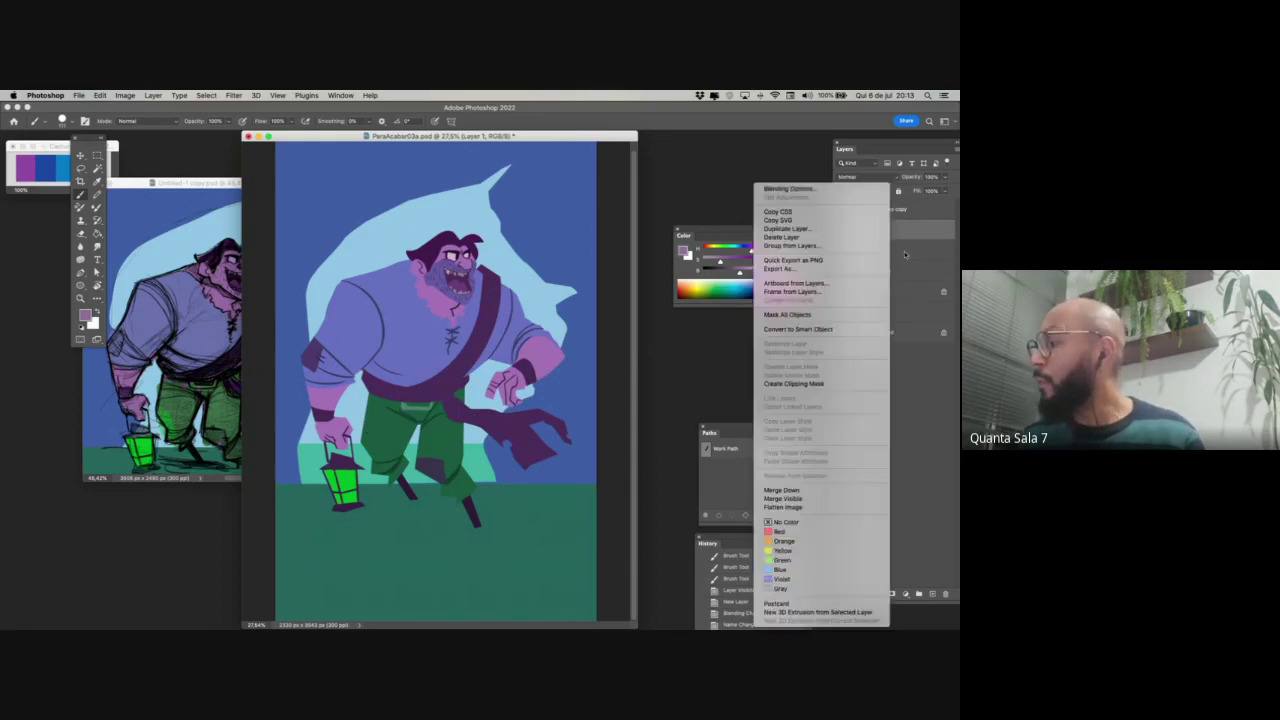
{"action": "left_click", "coordinate": [899, 256]}
{"action": "left_click", "coordinate": [901, 233], "text": "shift"}
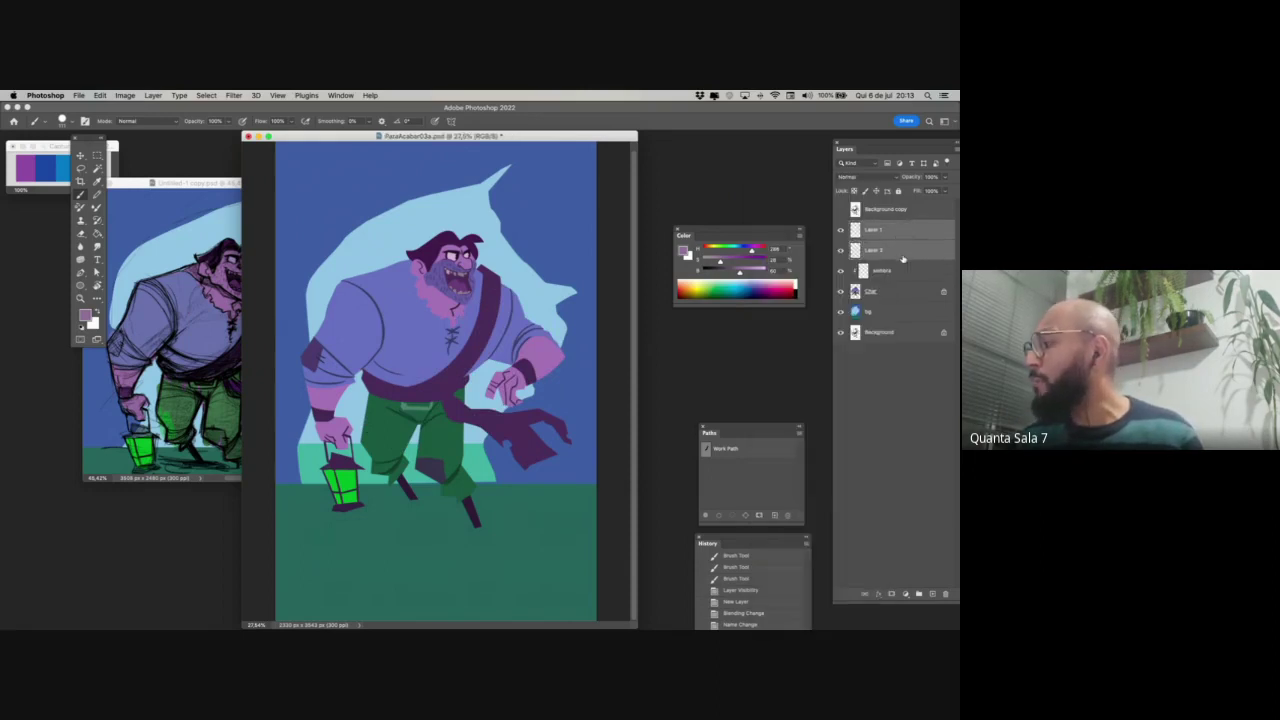
{"action": "left_click_drag", "start_coordinate": [903, 258], "coordinate": [903, 282]}
{"action": "left_click", "coordinate": [903, 232]}
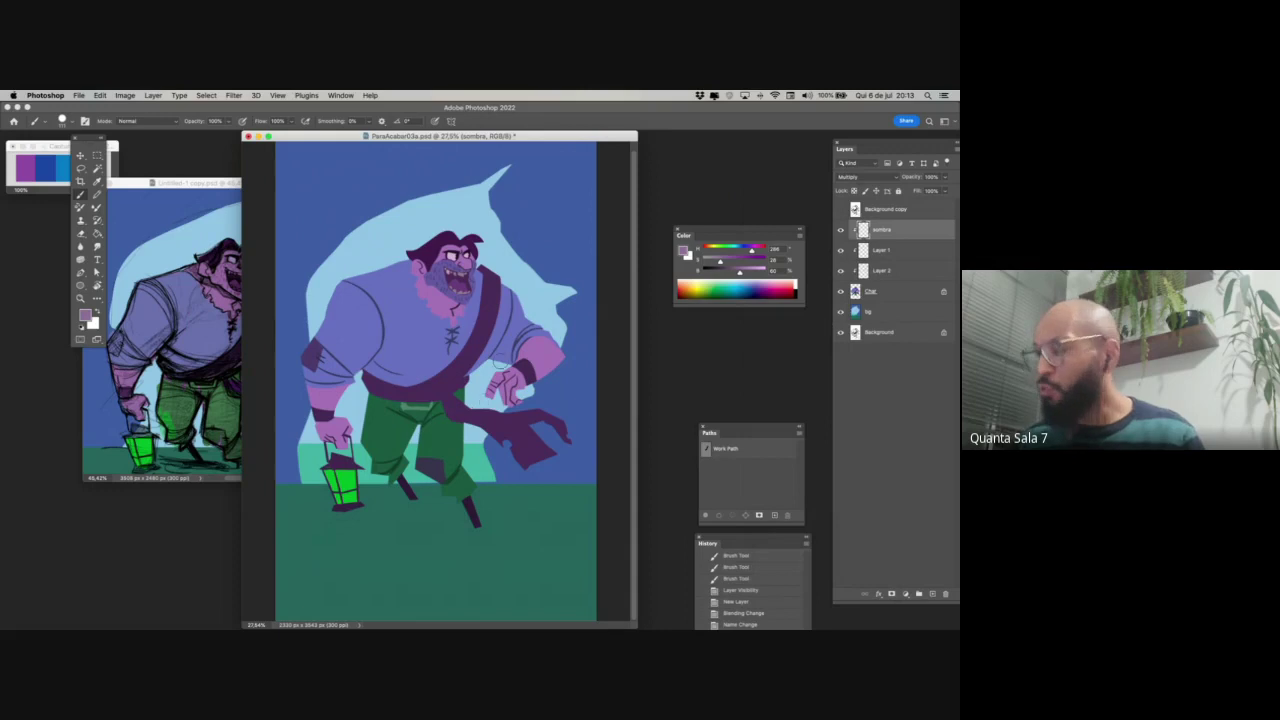
{"action": "key", "text": "super+alt+g"}
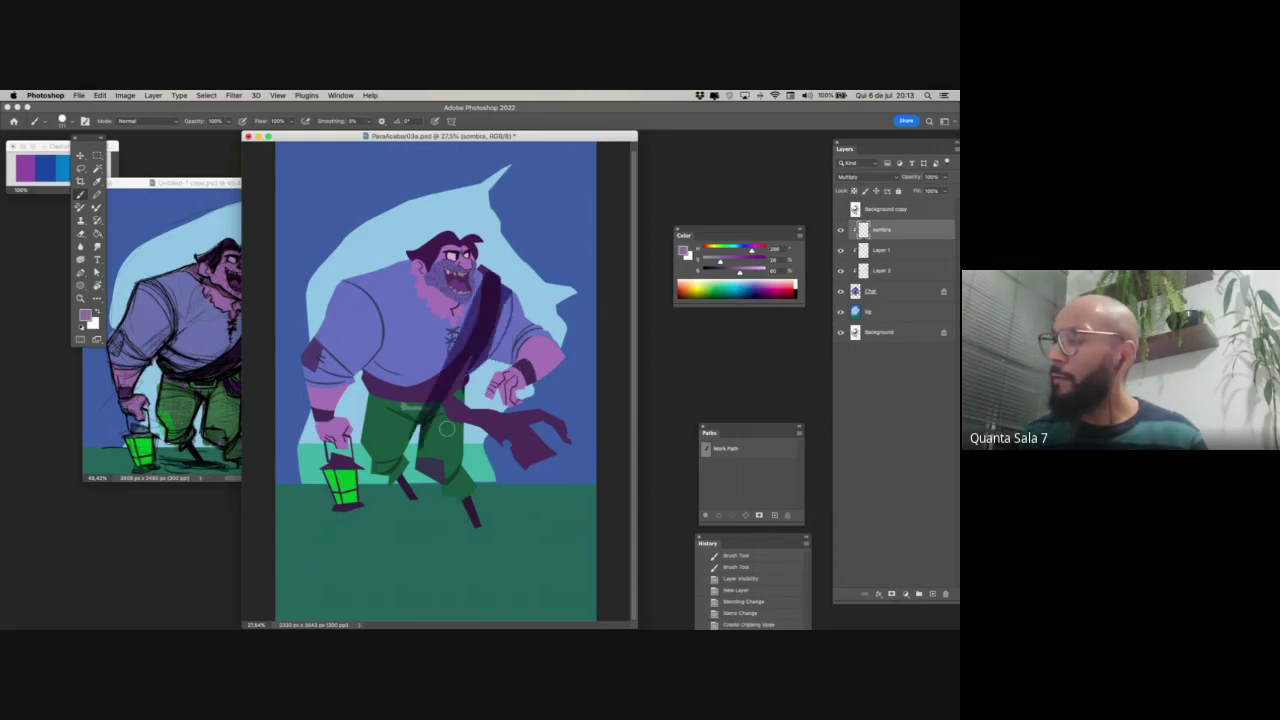
{"action": "key", "text": "super+z"}
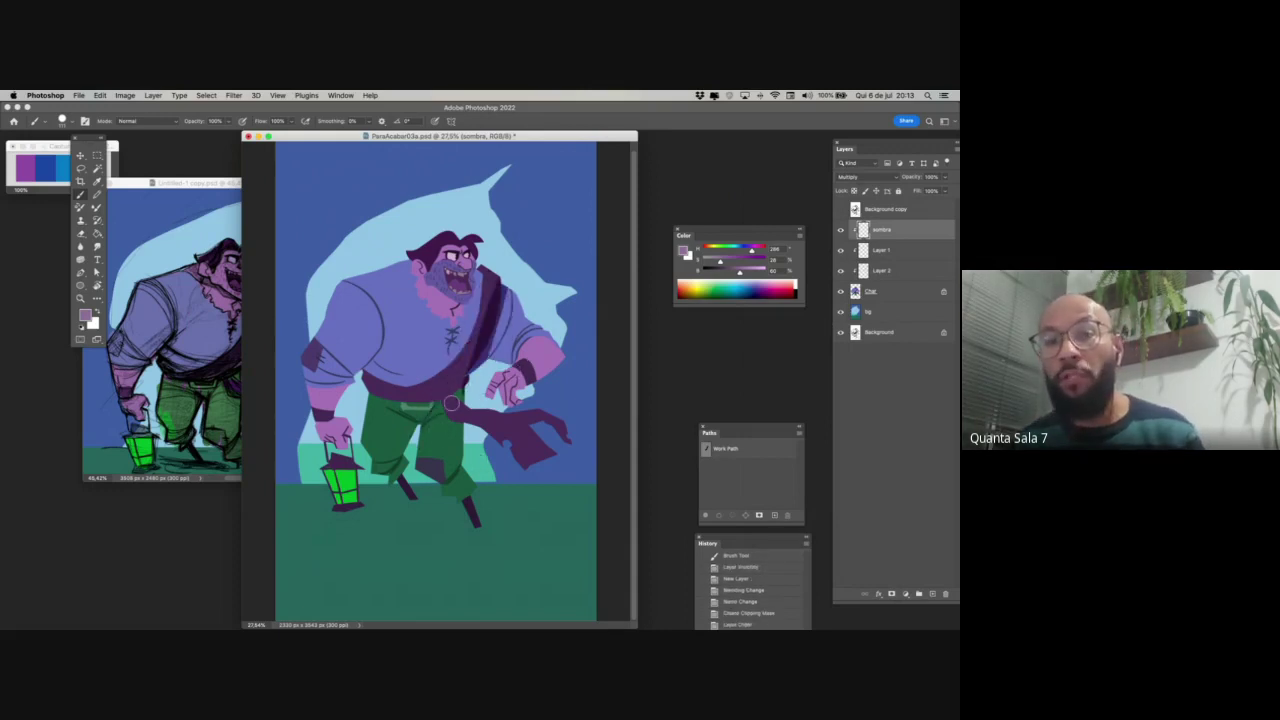
- Move the document window clear of the reference painting and choose a textured brush at 54 px
{"action": "left_click_drag", "start_coordinate": [575, 136], "coordinate": [648, 144]}
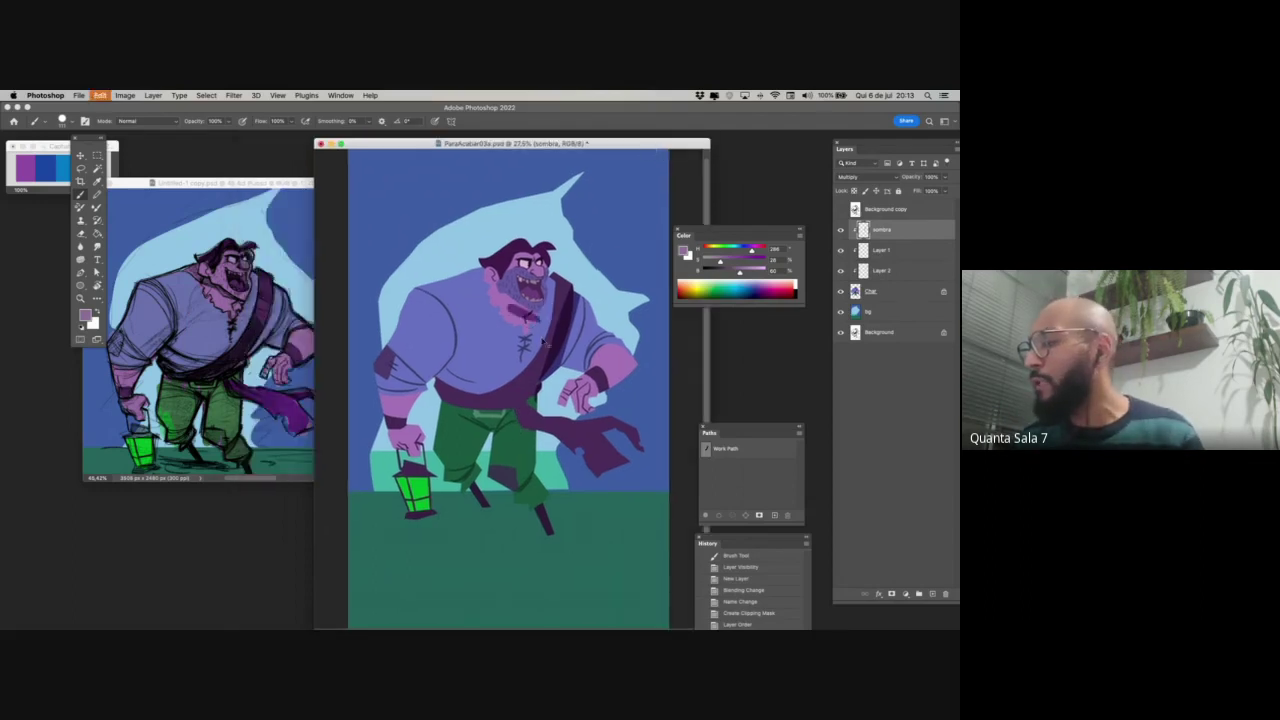
{"action": "right_click", "coordinate": [548, 300]}
{"action": "left_click", "coordinate": [632, 365]}
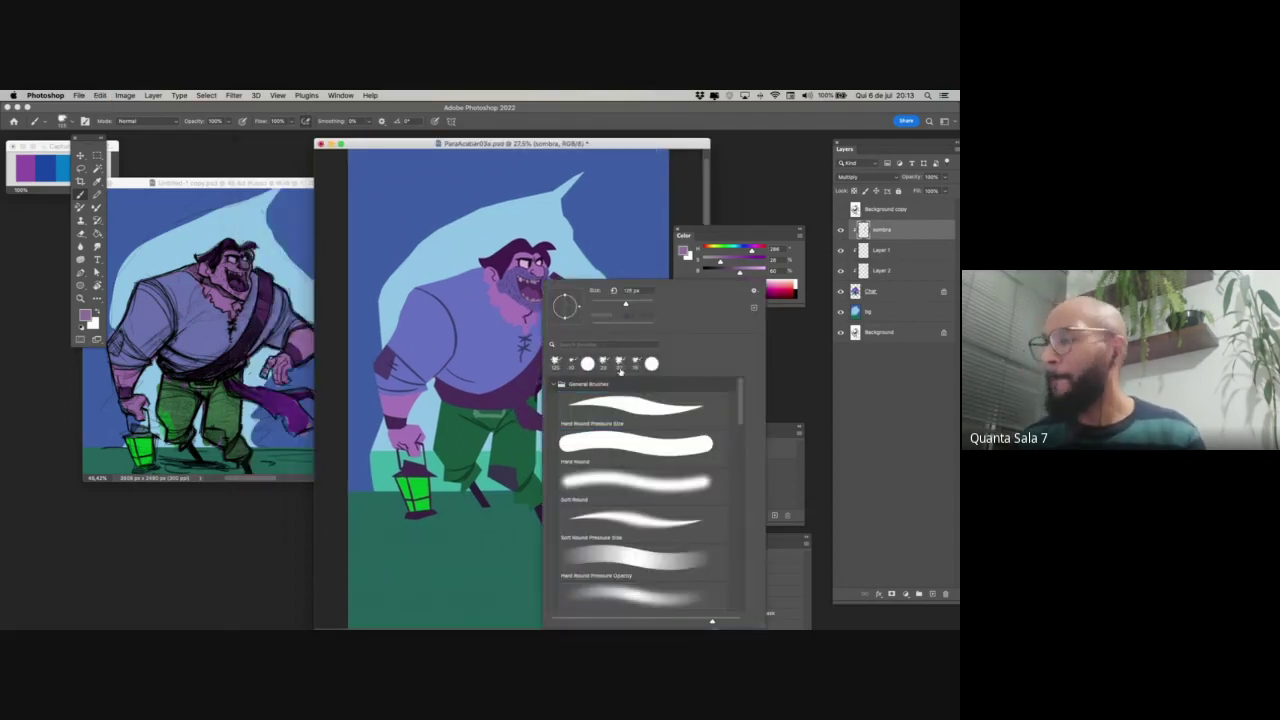
{"action": "left_click", "coordinate": [496, 325]}
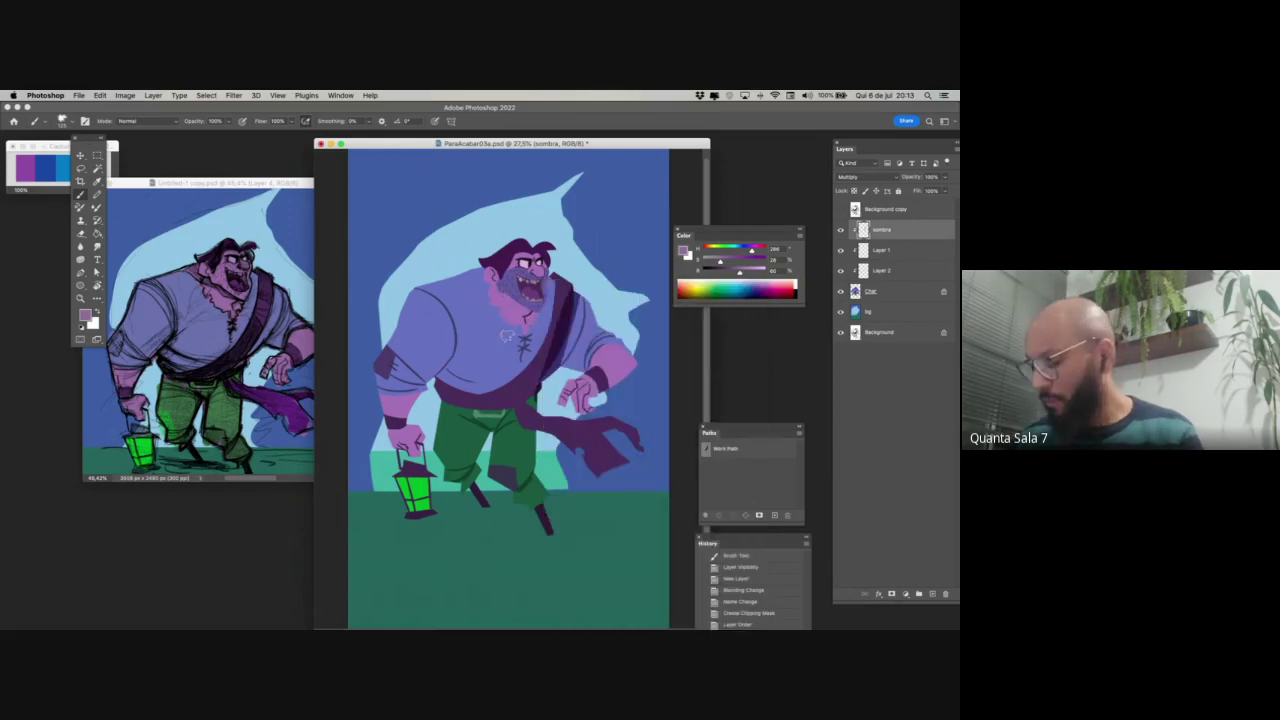
{"action": "right_click", "coordinate": [580, 292]}
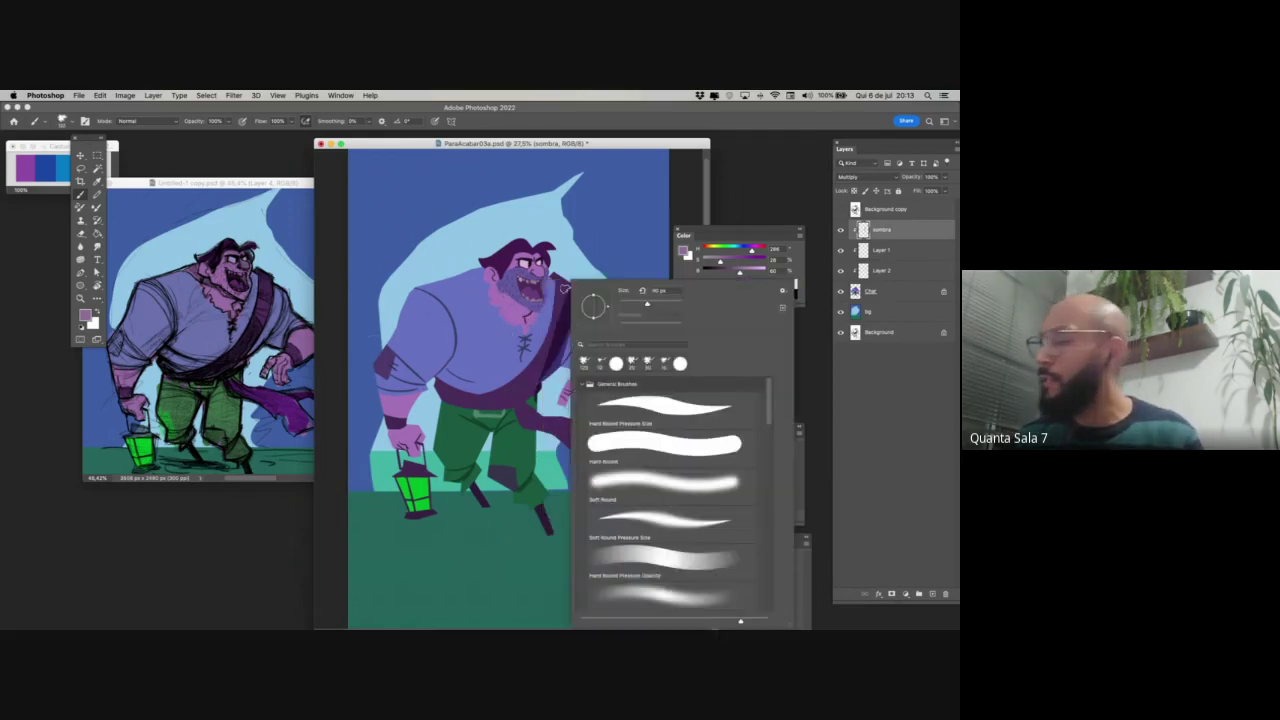
{"action": "left_click_drag", "start_coordinate": [643, 305], "coordinate": [636, 304]}
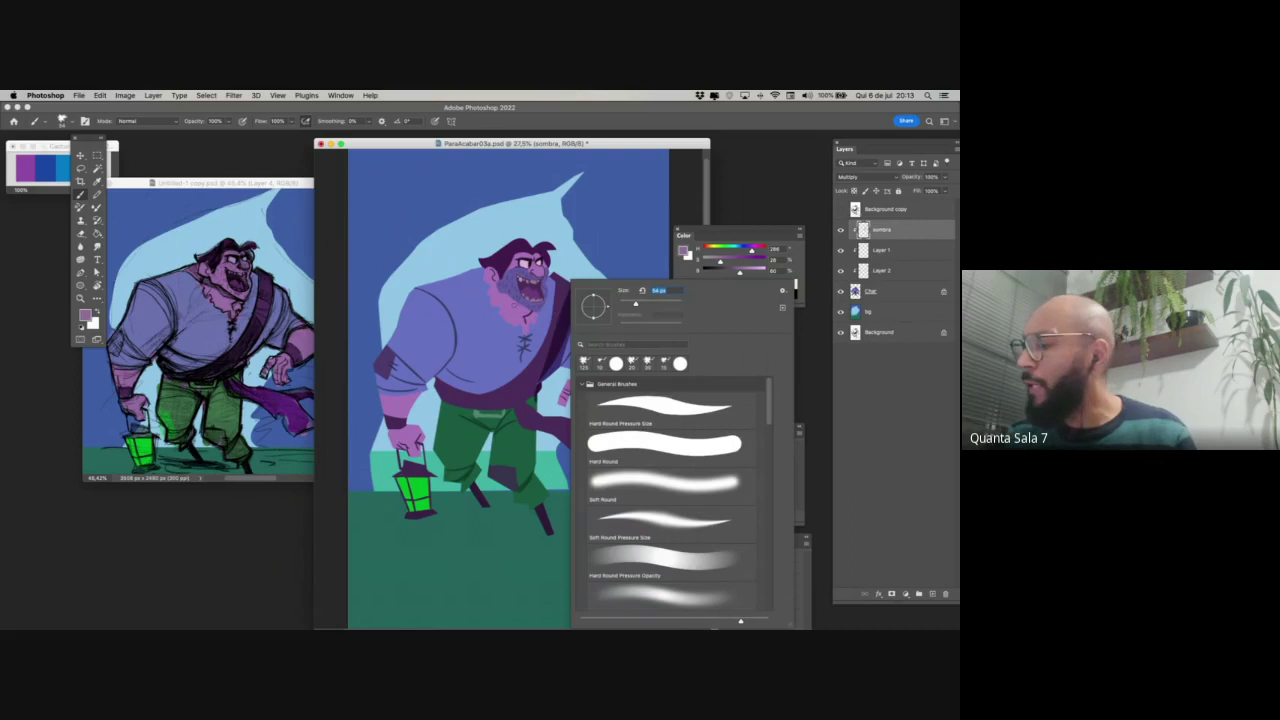
{"action": "key", "text": "Return"}
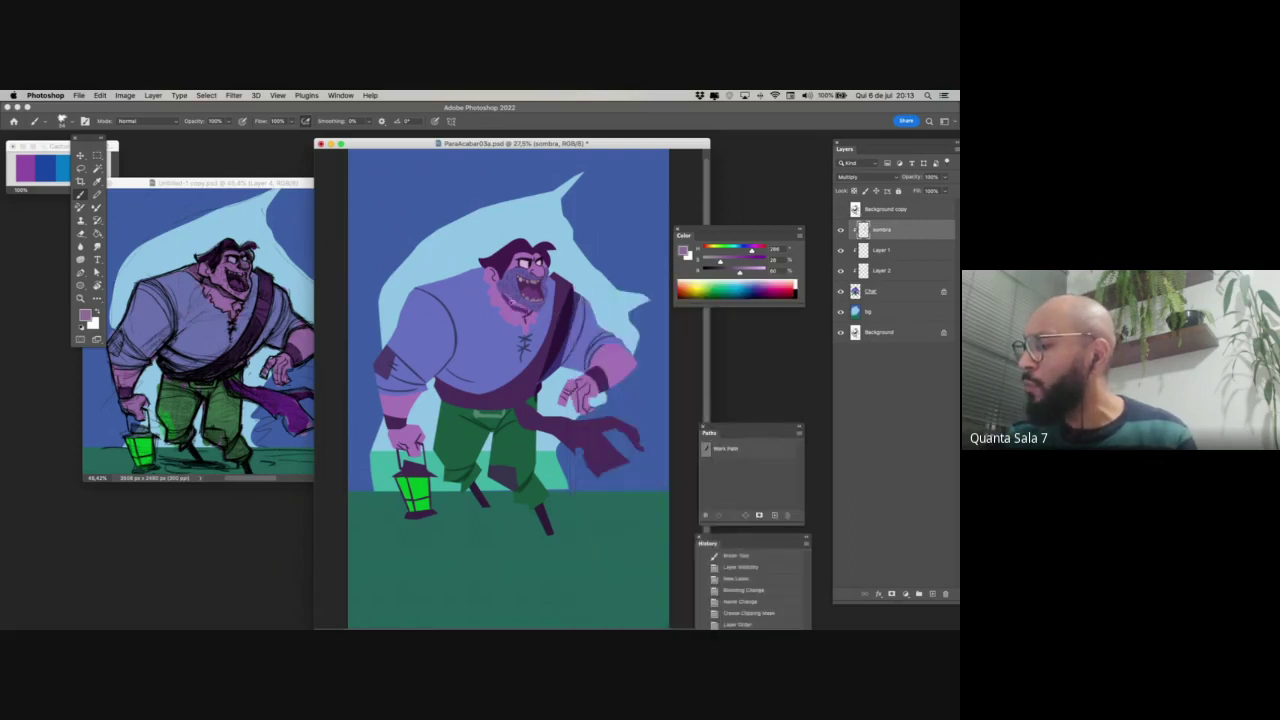
- Paint shadows around the collar, neck and face on the sombra layer, undoing the unsatisfactory stroke
{"action": "mouse_move", "coordinate": [508, 298]}
{"action": "left_mouse_down"}
{"action": "mouse_move", "coordinate": [525, 318]}
{"action": "mouse_move", "coordinate": [481, 279]}
{"action": "mouse_move", "coordinate": [460, 280]}
{"action": "mouse_move", "coordinate": [512, 307]}
{"action": "left_mouse_up"}
{"action": "key", "text": "super+z"}
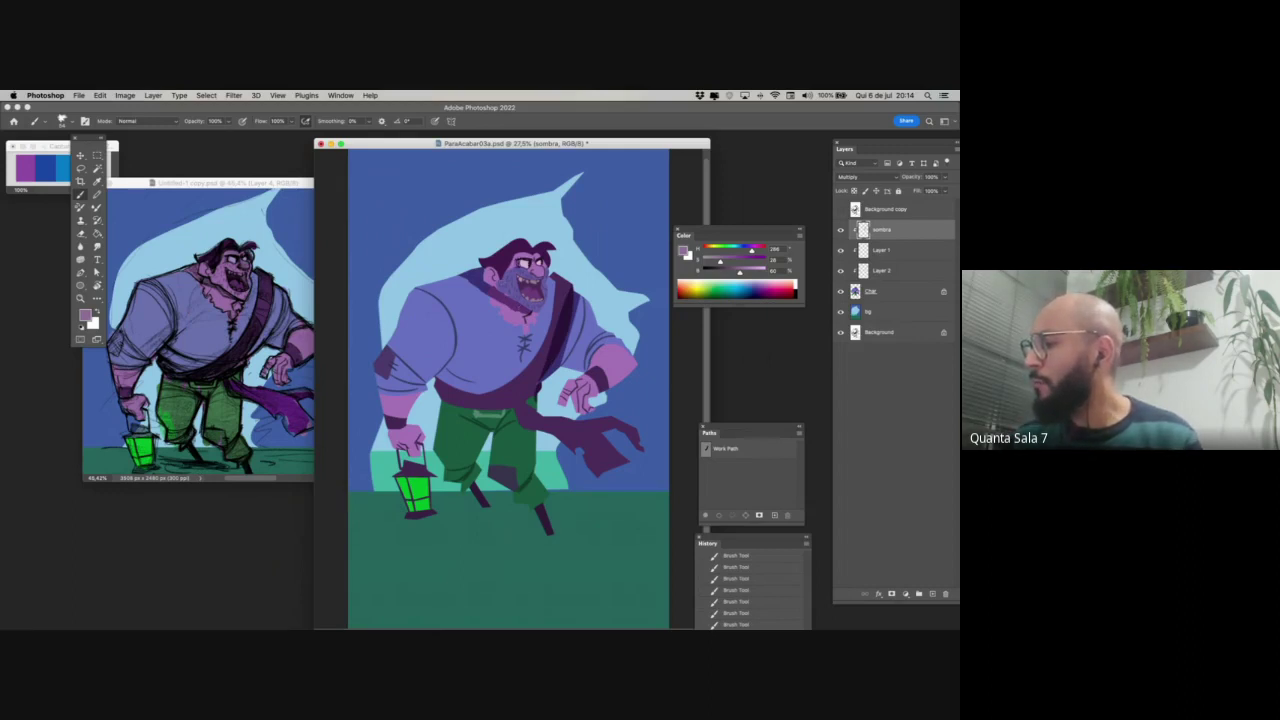
{"action": "left_click_drag", "start_coordinate": [530, 262], "coordinate": [537, 268]}
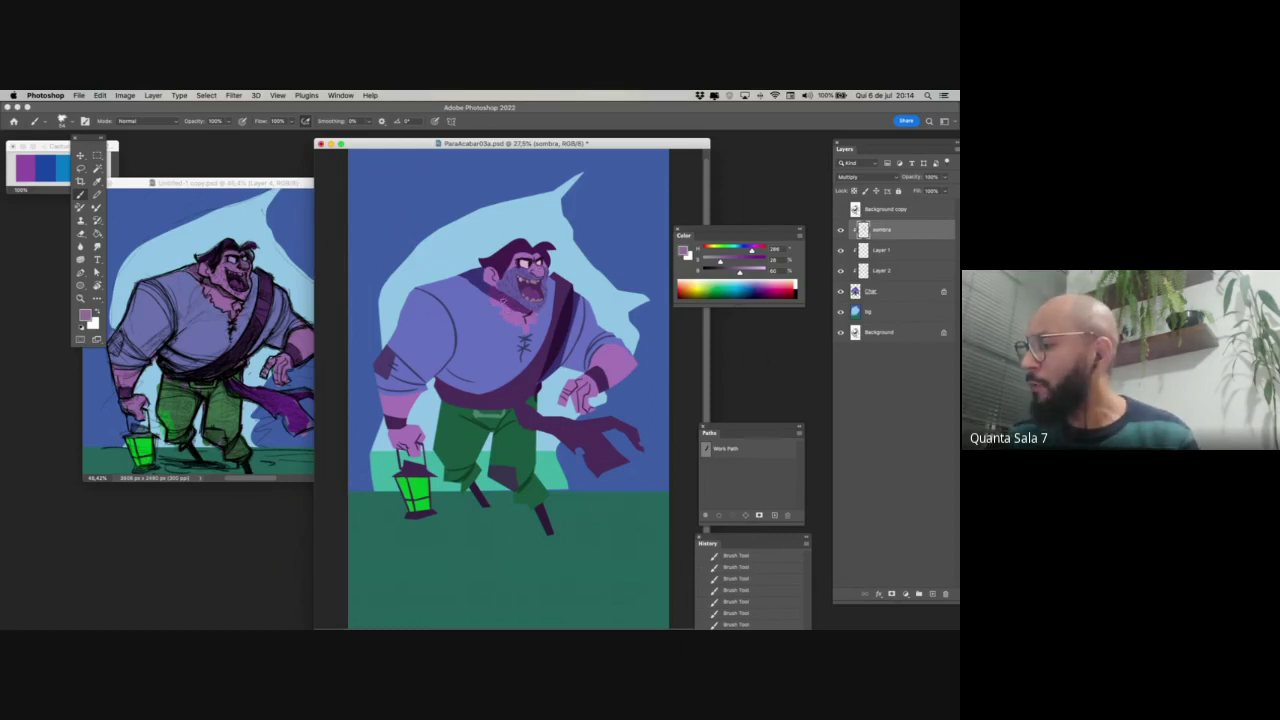
{"action": "key", "text": "e"}
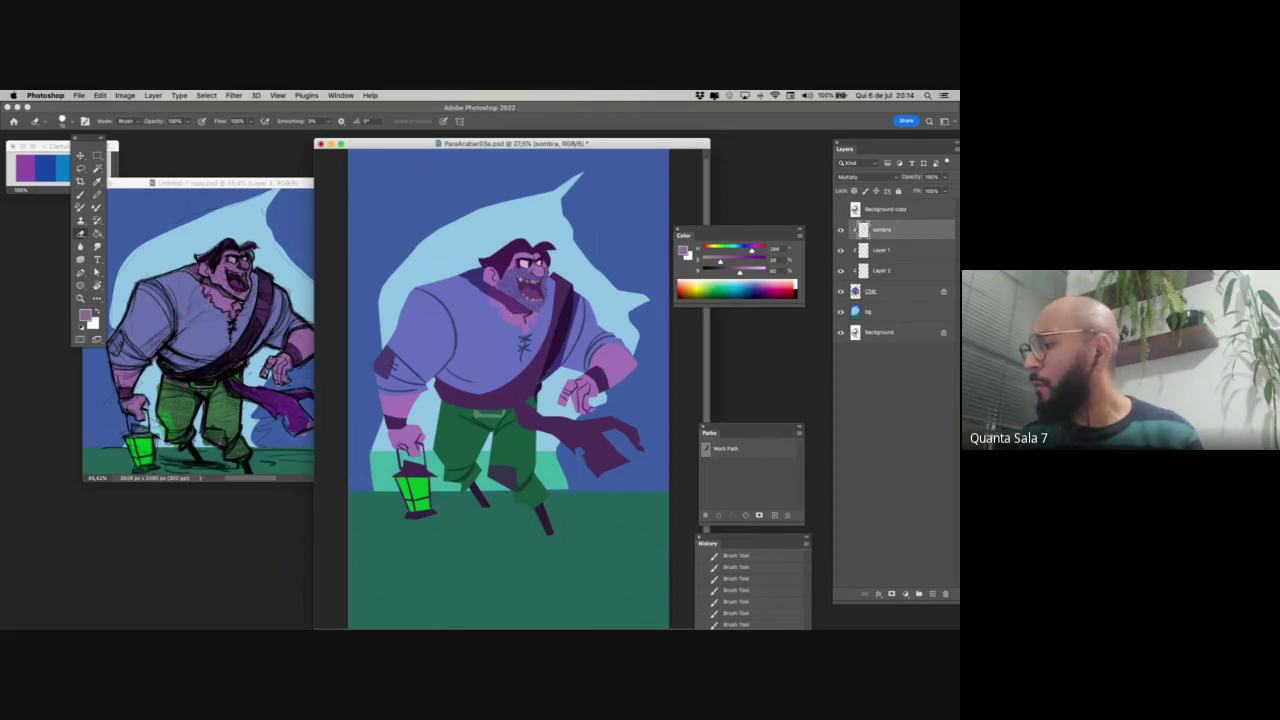
{"action": "key", "text": "b"}
- Choose a larger textured brush and lighten the shadow color to pale purple, undoing the test stroke on the shirt
{"action": "right_click", "coordinate": [535, 364]}
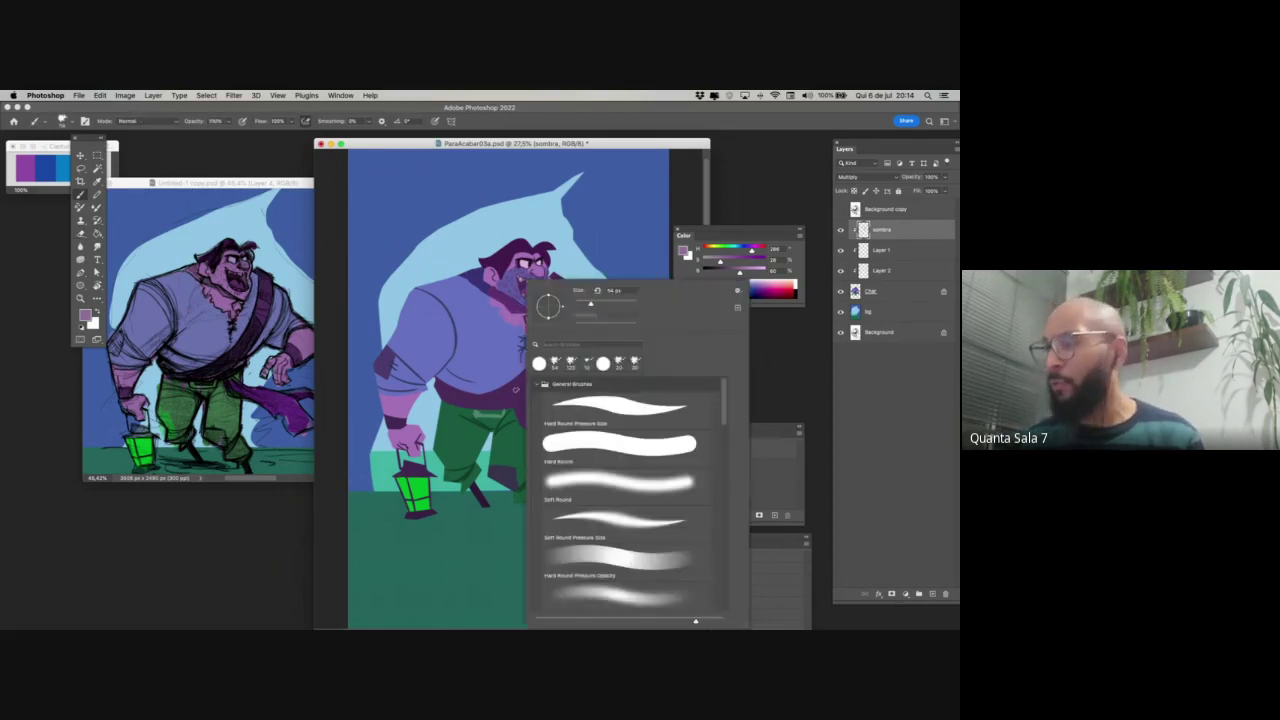
{"action": "left_click", "coordinate": [504, 516]}
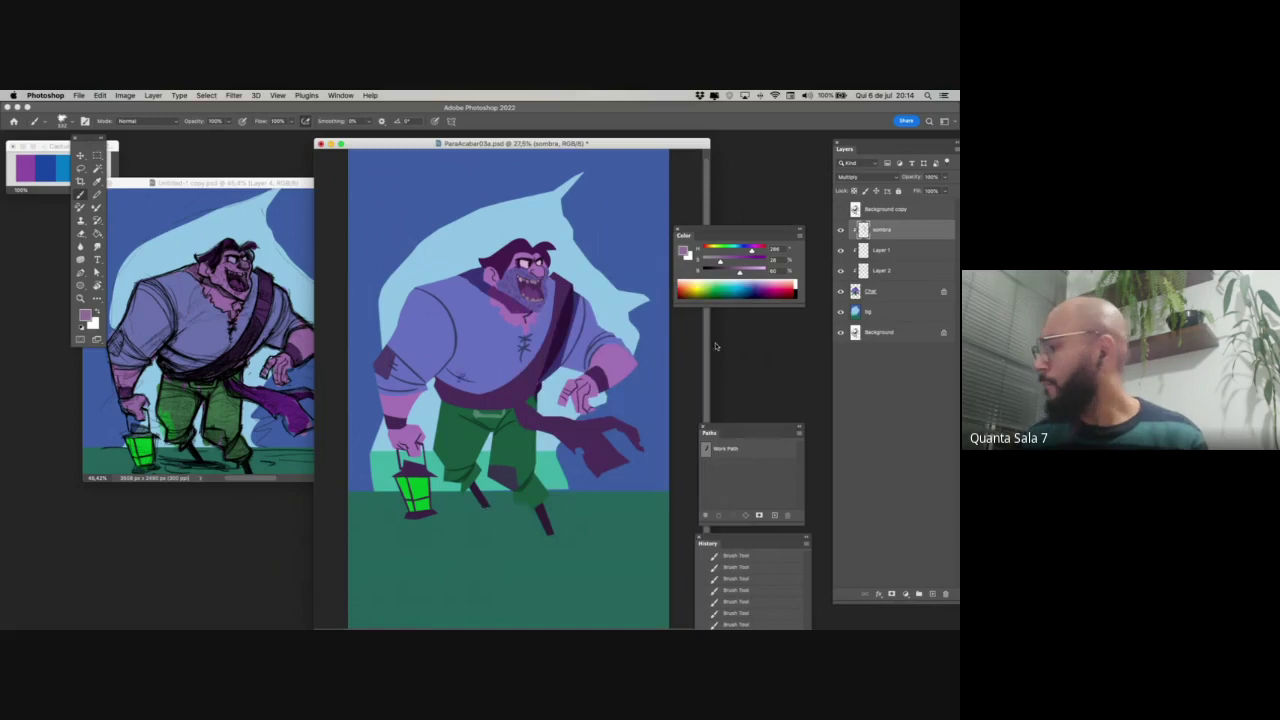
{"action": "left_click_drag", "start_coordinate": [740, 272], "coordinate": [746, 272]}
{"action": "left_click_drag", "start_coordinate": [479, 328], "coordinate": [484, 323]}
{"action": "key", "text": "super+z"}
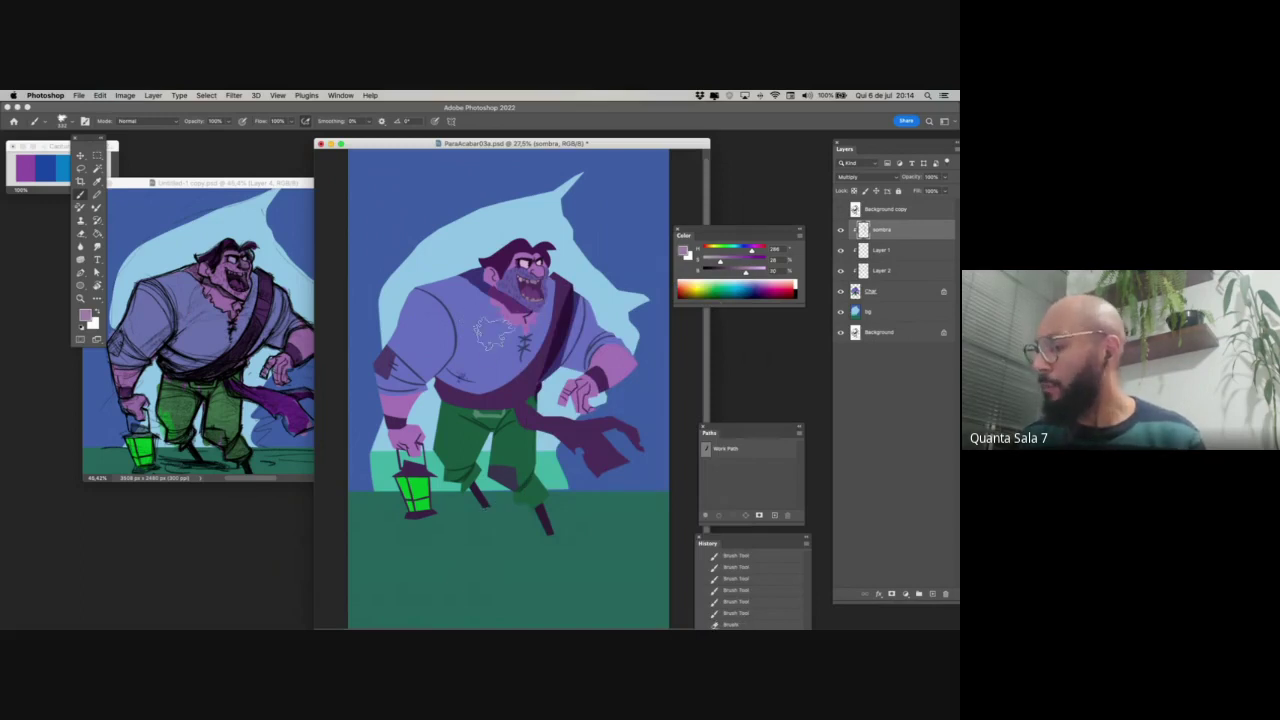
{"action": "left_click_drag", "start_coordinate": [746, 272], "coordinate": [713, 262]}
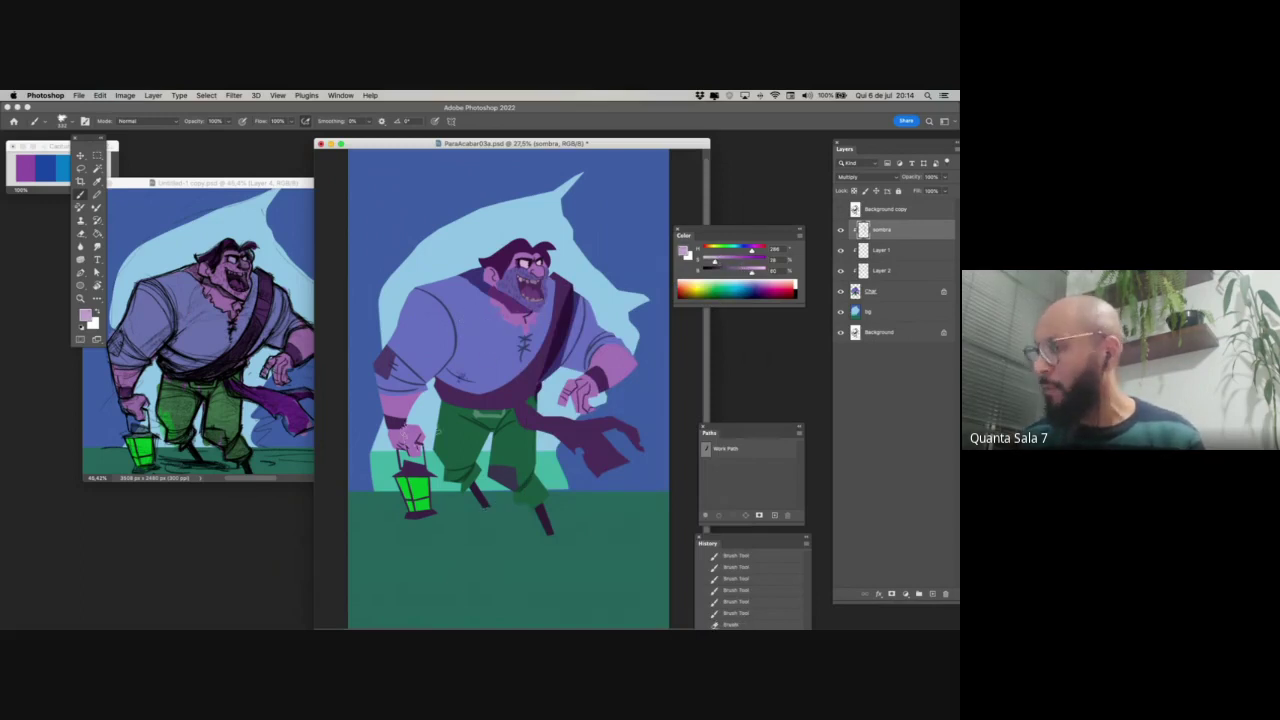
- Reduce the brush size and paint a light purple shadow on the shirt beside the collar
{"action": "right_click", "coordinate": [490, 362]}
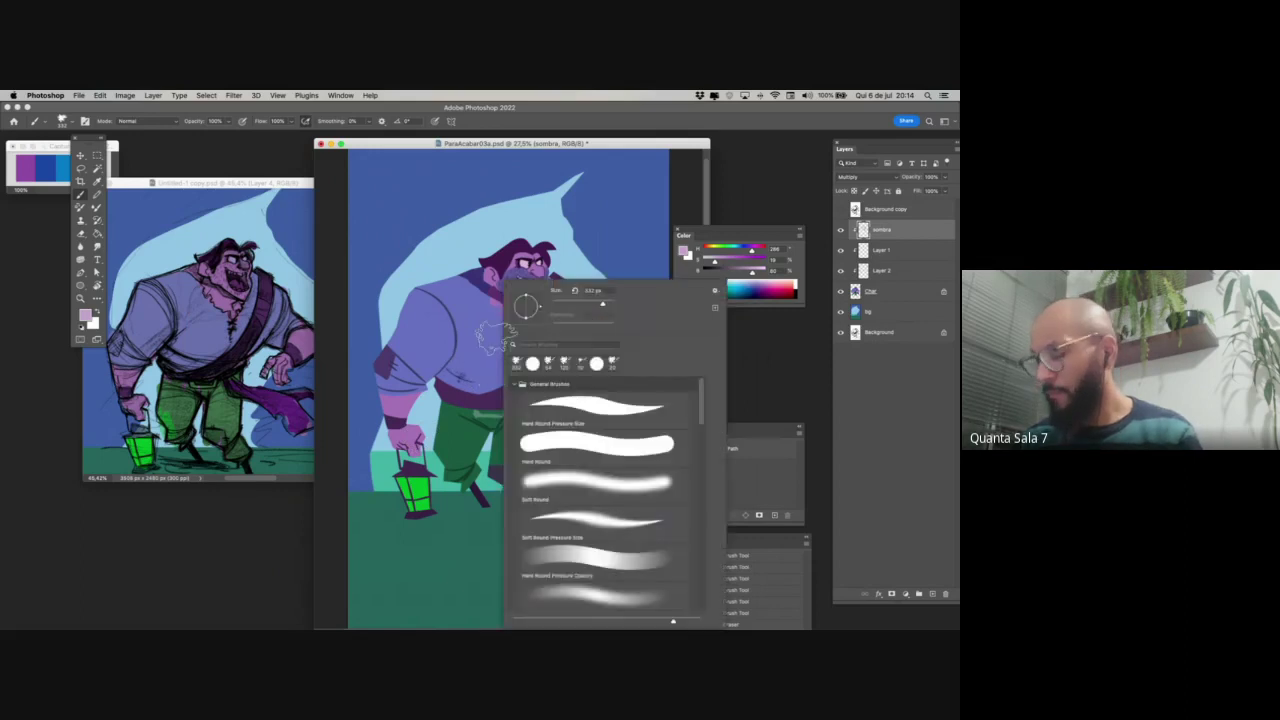
{"action": "left_click", "coordinate": [572, 303]}
{"action": "left_click_drag", "start_coordinate": [488, 298], "coordinate": [456, 344]}
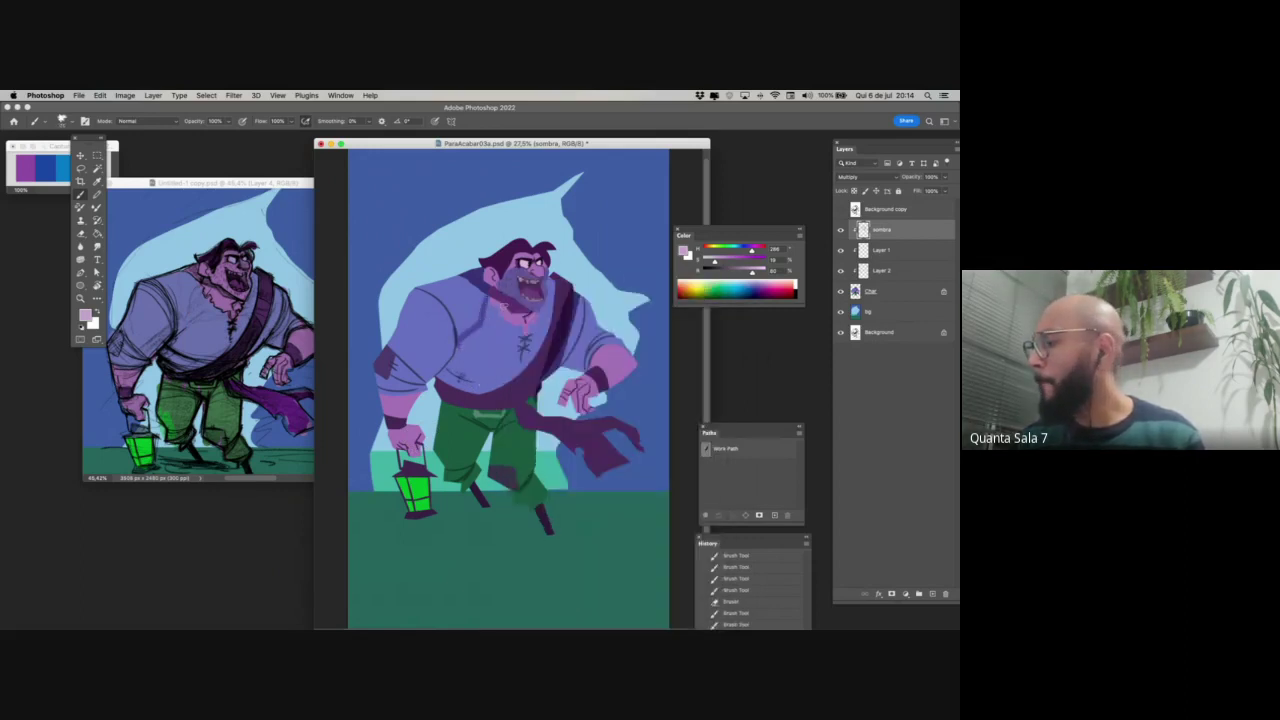
- Paint light purple shadow on the shirt across the chest and beside the sash, undoing the unsatisfactory stroke
{"action": "mouse_move", "coordinate": [493, 299]}
{"action": "left_mouse_down"}
{"action": "mouse_move", "coordinate": [518, 319]}
{"action": "mouse_move", "coordinate": [504, 311]}
{"action": "mouse_move", "coordinate": [546, 318]}
{"action": "mouse_move", "coordinate": [549, 288]}
{"action": "mouse_move", "coordinate": [550, 310]}
{"action": "mouse_move", "coordinate": [525, 318]}
{"action": "mouse_move", "coordinate": [549, 316]}
{"action": "left_mouse_up"}
{"action": "key", "text": "super+z"}
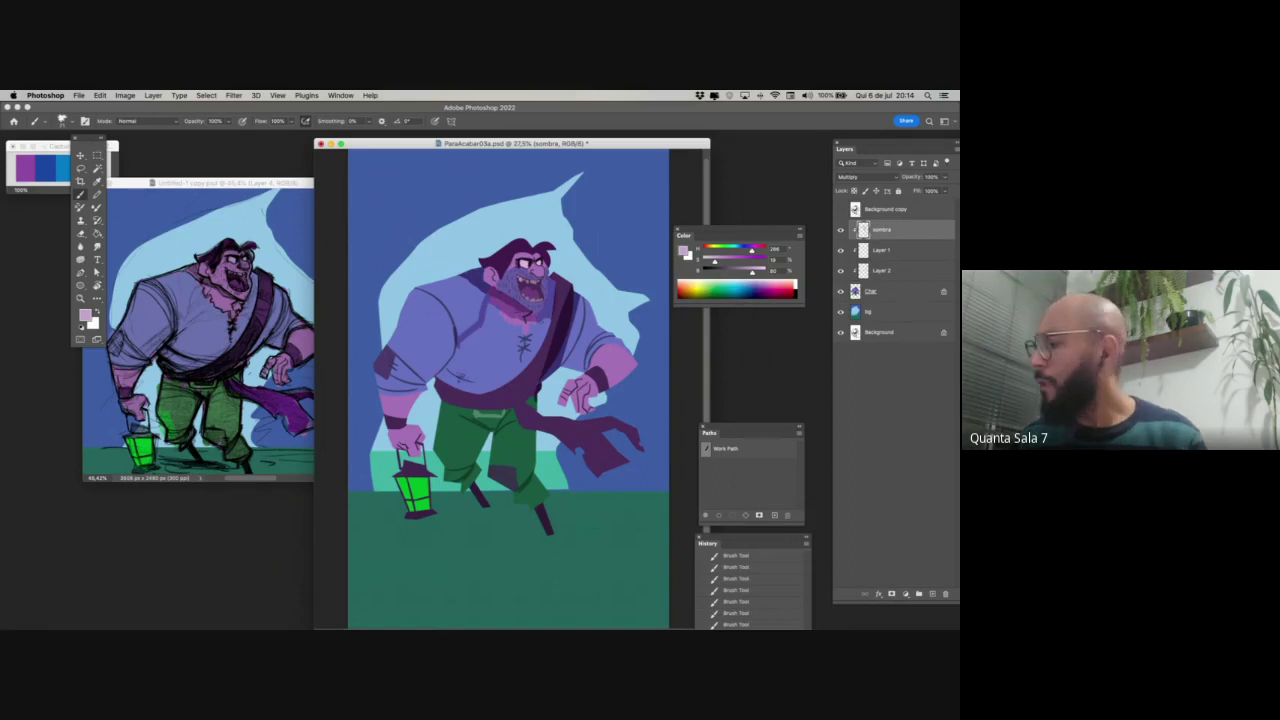
{"action": "mouse_move", "coordinate": [478, 334]}
{"action": "left_mouse_down"}
{"action": "mouse_move", "coordinate": [516, 325]}
{"action": "mouse_move", "coordinate": [500, 316]}
{"action": "left_mouse_up"}
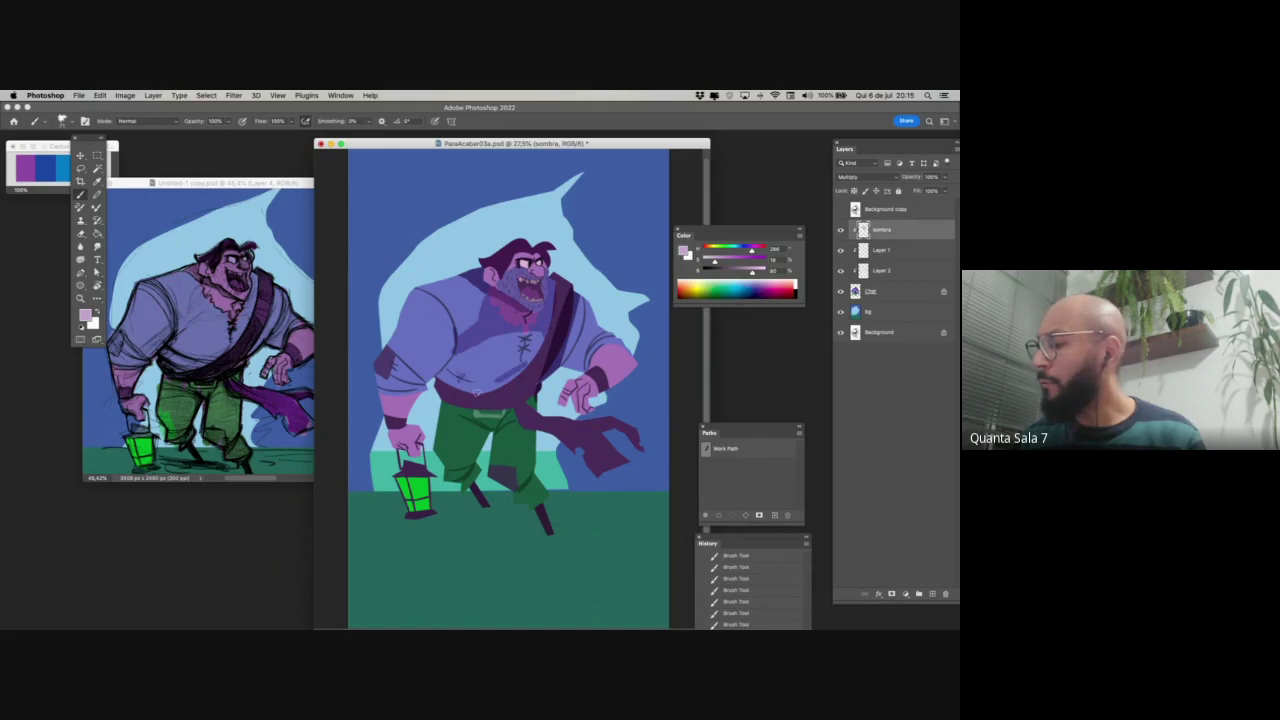
{"action": "left_click_drag", "start_coordinate": [526, 362], "coordinate": [488, 390]}
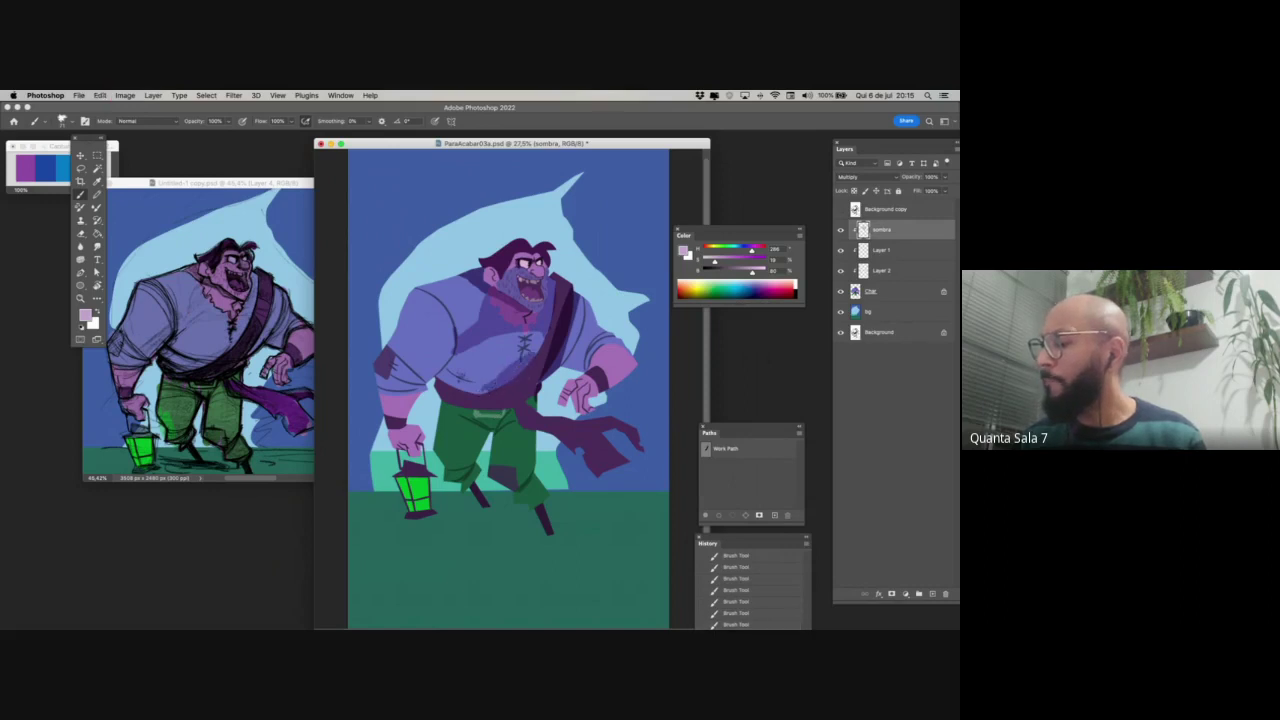
{"action": "key", "text": "e"}
{"action": "right_click", "coordinate": [478, 372]}
{"action": "key", "text": "Escape"}
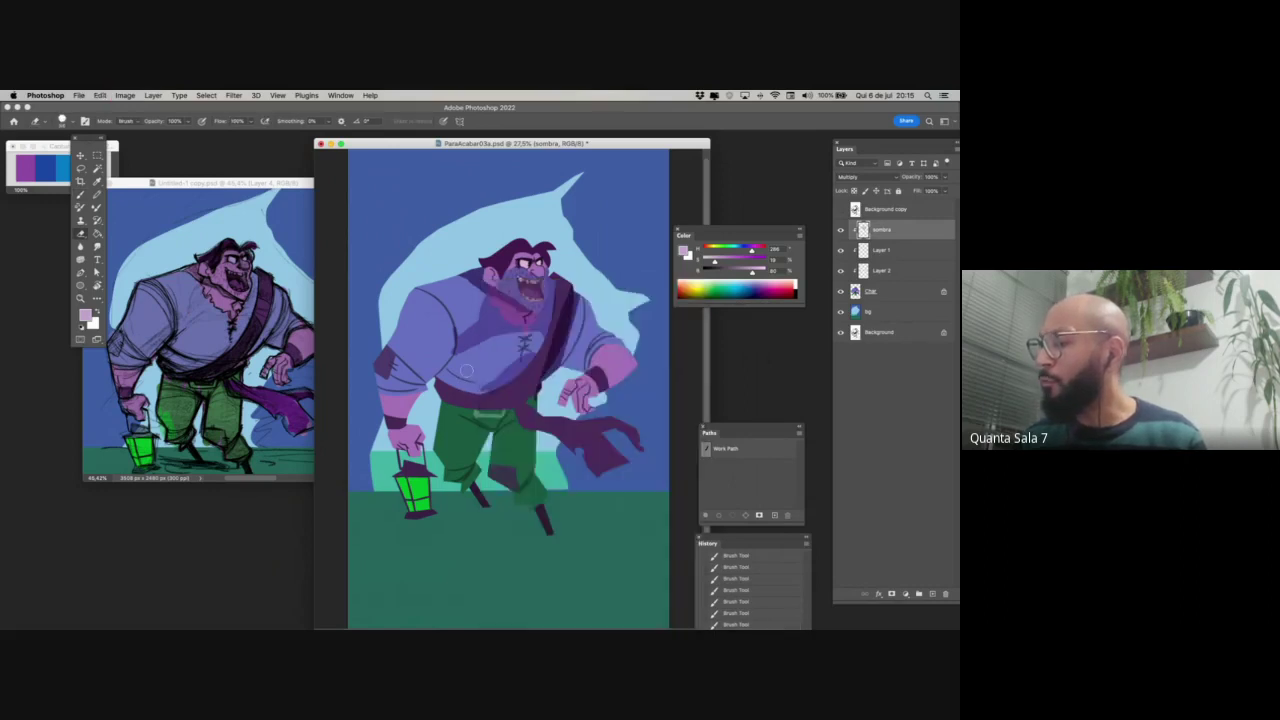
- Shade the shirt's lower belly and the far sleeve beside the sash with the light purple brush
{"action": "key", "text": "b"}
{"action": "mouse_move", "coordinate": [437, 374]}
{"action": "left_mouse_down"}
{"action": "mouse_move", "coordinate": [489, 389]}
{"action": "mouse_move", "coordinate": [534, 353]}
{"action": "mouse_move", "coordinate": [517, 385]}
{"action": "left_mouse_up"}
{"action": "mouse_move", "coordinate": [574, 354]}
{"action": "left_mouse_down"}
{"action": "mouse_move", "coordinate": [564, 366]}
{"action": "mouse_move", "coordinate": [571, 341]}
{"action": "mouse_move", "coordinate": [558, 362]}
{"action": "left_mouse_up"}
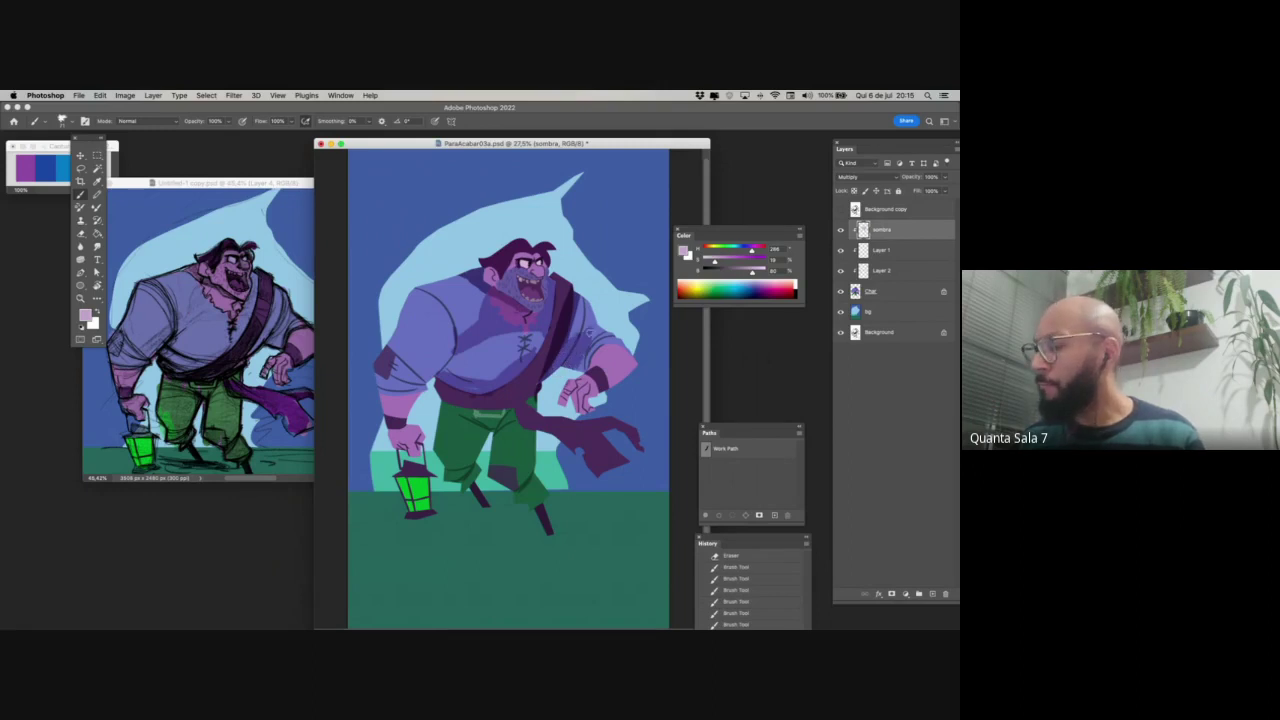
{"action": "left_click_drag", "start_coordinate": [587, 302], "coordinate": [580, 370]}
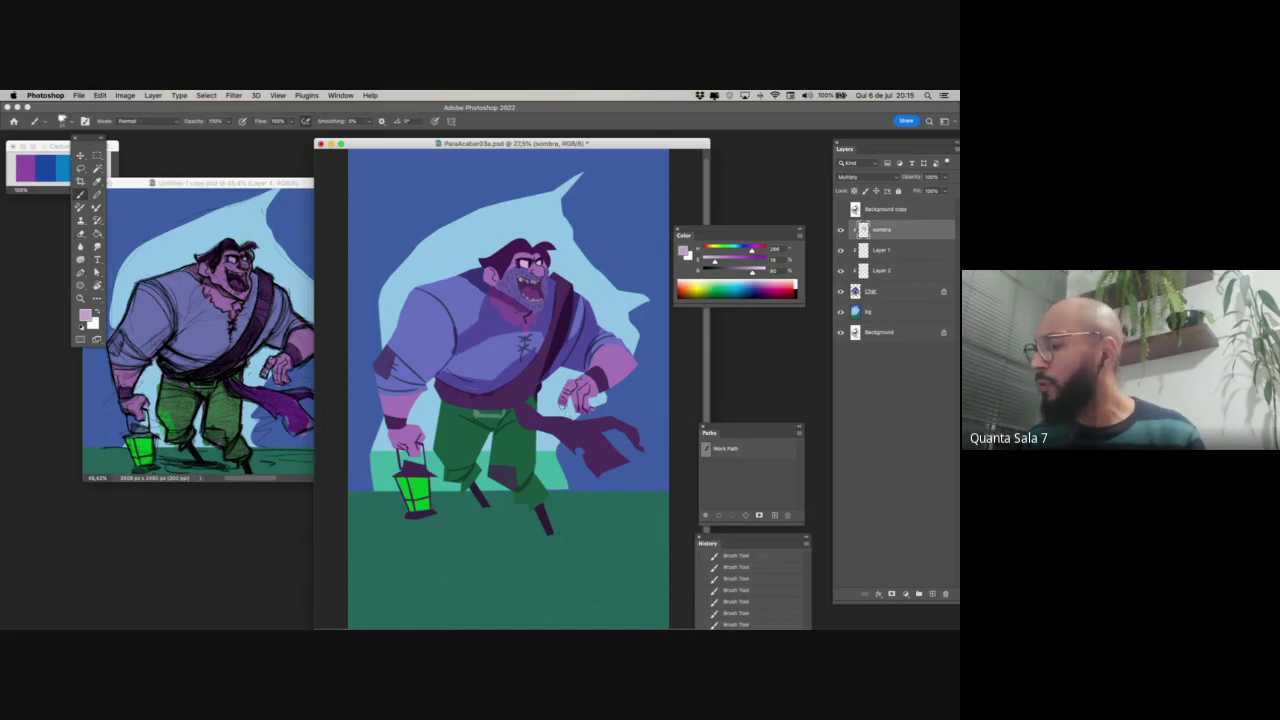
- Erase stray shadow on the shirt and make the shadow color a stronger medium purple, undoing the test strokes on the near sleeve
{"action": "key", "text": "e"}
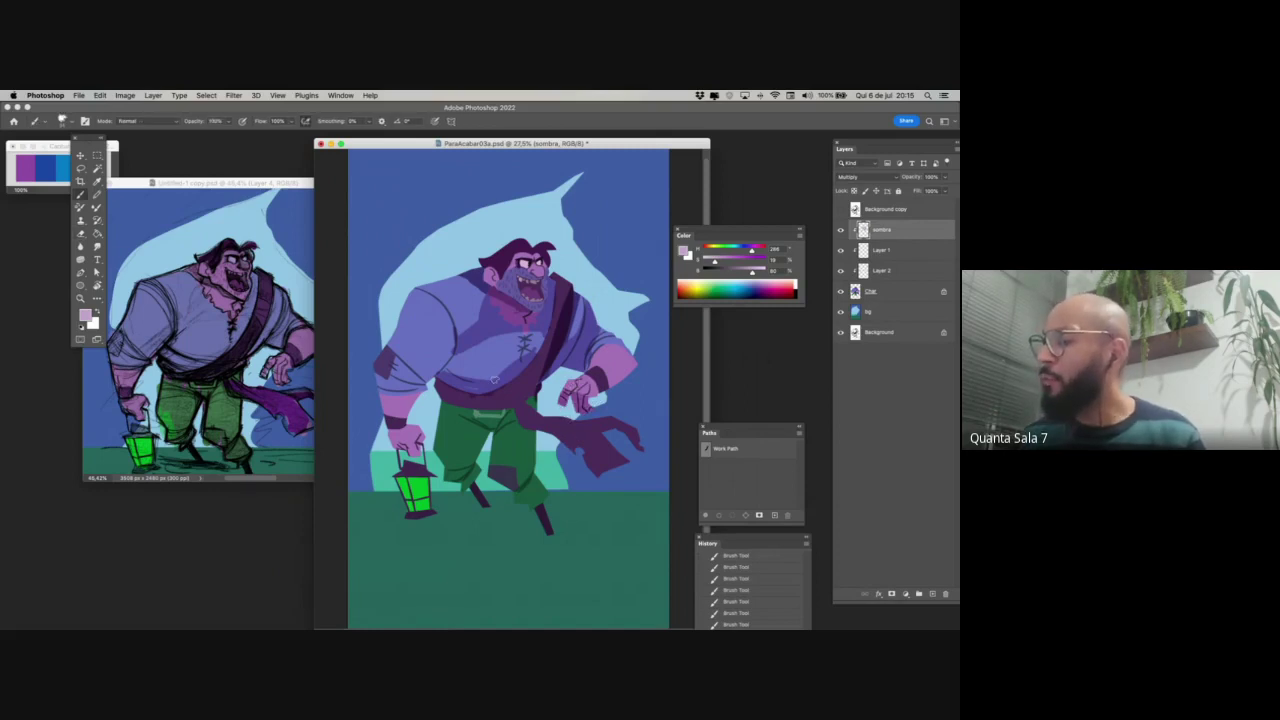
{"action": "left_click", "coordinate": [452, 358]}
{"action": "key", "text": "b"}
{"action": "left_click_drag", "start_coordinate": [455, 342], "coordinate": [413, 388]}
{"action": "left_click", "coordinate": [741, 273]}
{"action": "key", "text": "super+z"}
{"action": "left_click", "coordinate": [726, 261]}
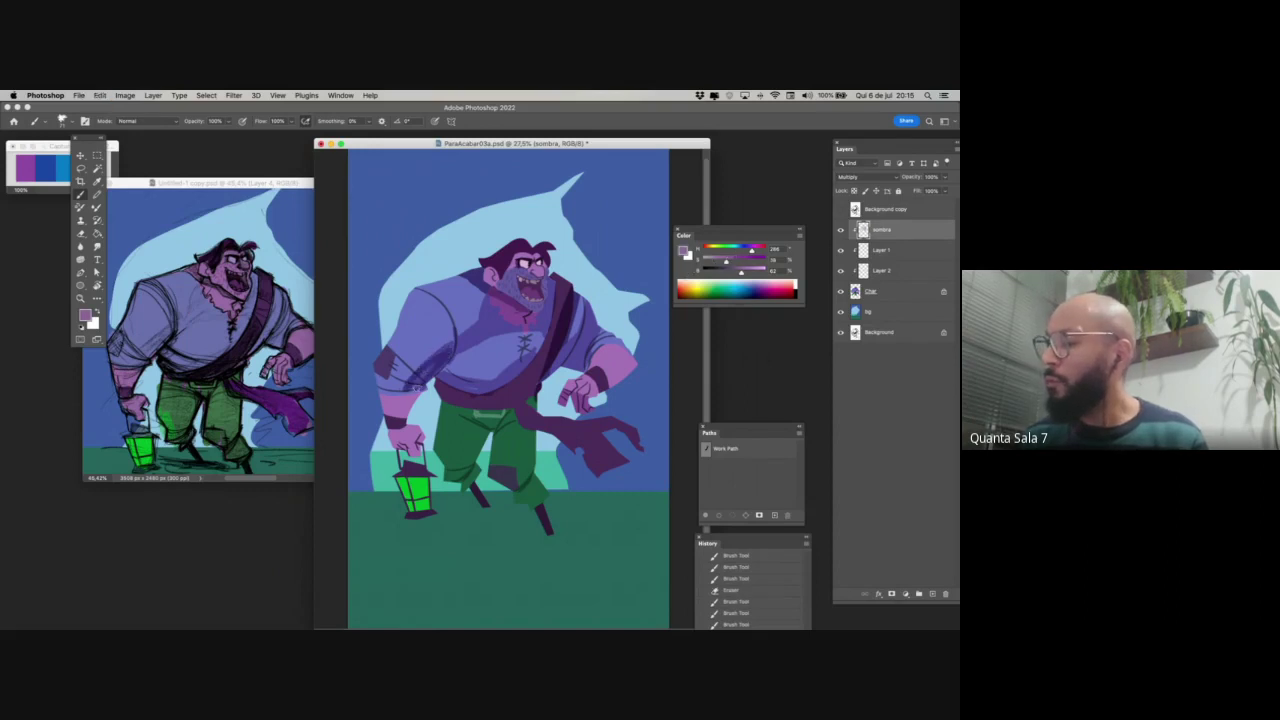
{"action": "key", "text": "super+z"}
{"action": "left_click", "coordinate": [748, 273]}
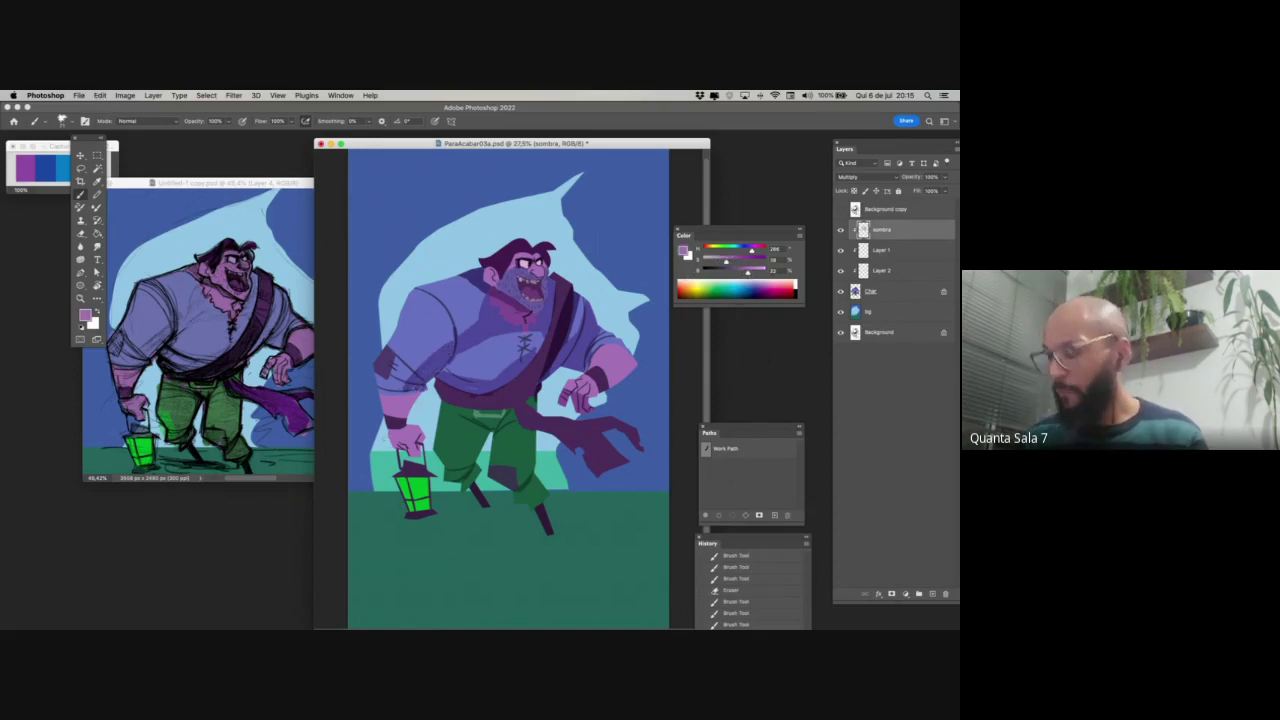
- Paint medium purple shadows on the lantern-side sleeve, forearm and wrist and over the sash, undoing the stray stroke
{"action": "left_click_drag", "start_coordinate": [443, 355], "coordinate": [409, 388]}
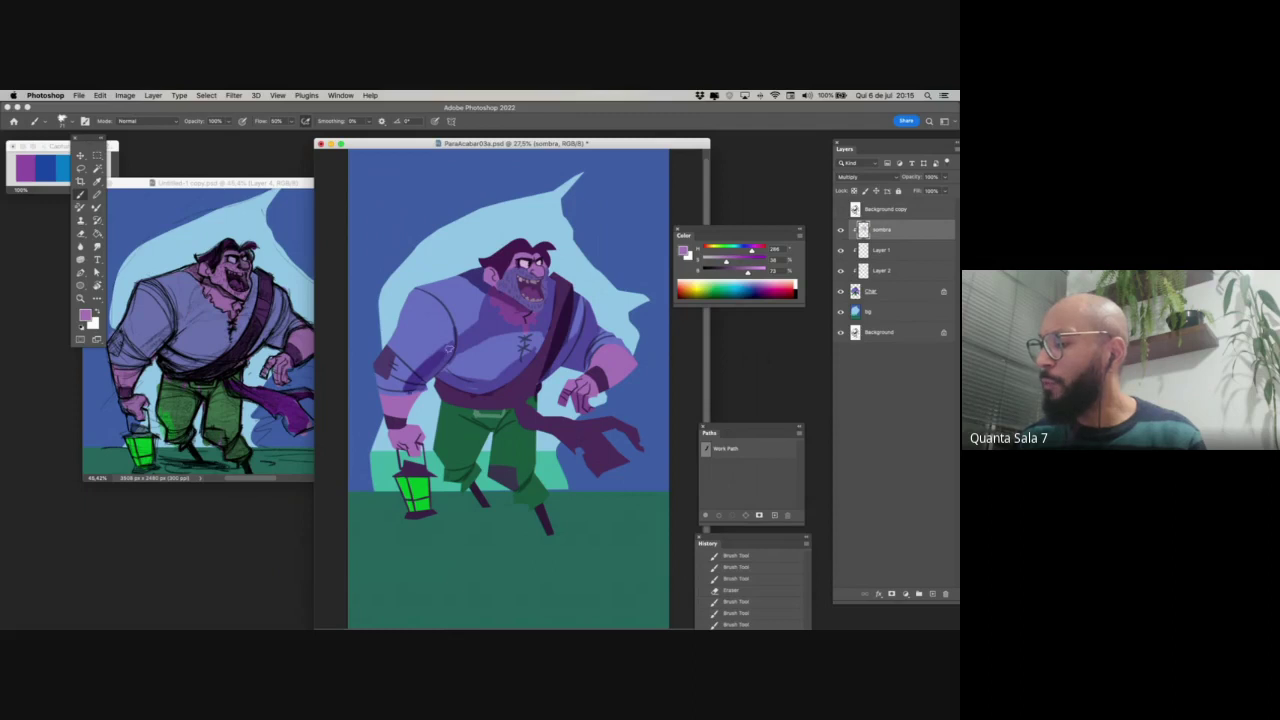
{"action": "mouse_move", "coordinate": [451, 348]}
{"action": "left_mouse_down"}
{"action": "mouse_move", "coordinate": [421, 394]}
{"action": "mouse_move", "coordinate": [385, 403]}
{"action": "mouse_move", "coordinate": [414, 410]}
{"action": "mouse_move", "coordinate": [392, 427]}
{"action": "mouse_move", "coordinate": [412, 429]}
{"action": "left_mouse_up"}
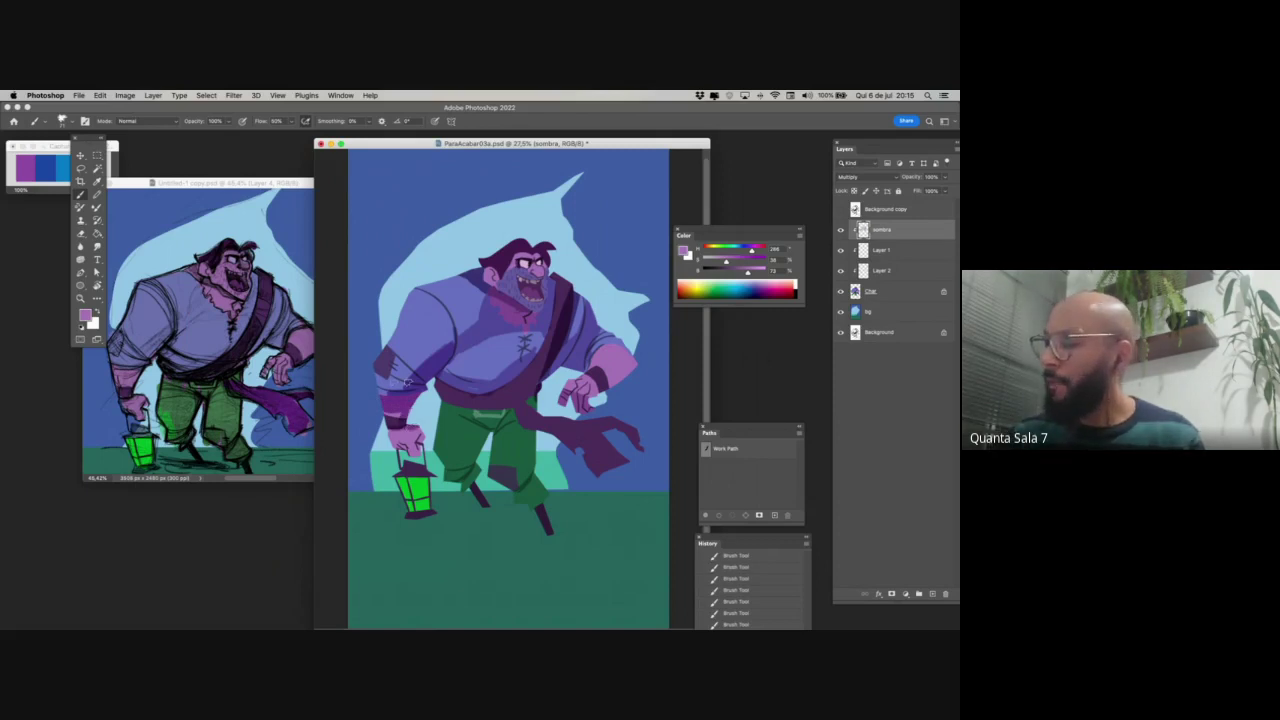
{"action": "mouse_move", "coordinate": [408, 382]}
{"action": "left_mouse_down"}
{"action": "mouse_move", "coordinate": [380, 370]}
{"action": "mouse_move", "coordinate": [413, 361]}
{"action": "left_mouse_up"}
{"action": "key", "text": "super+z"}
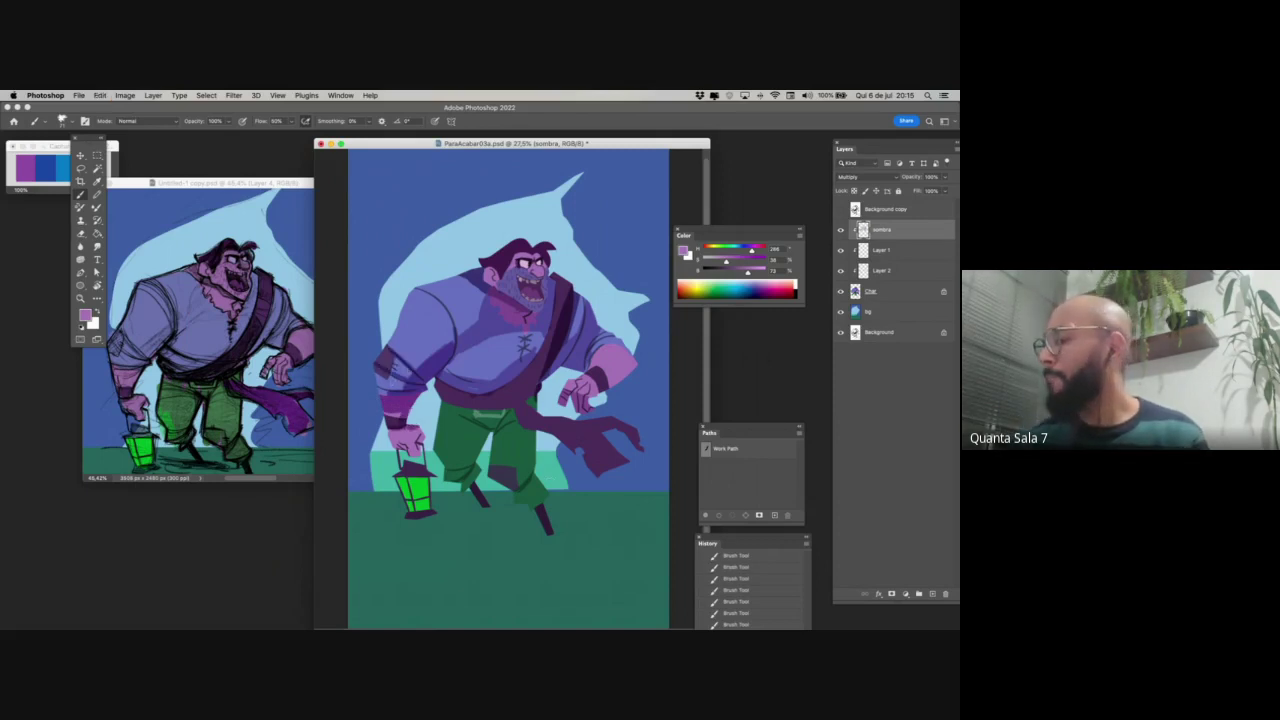
{"action": "left_click_drag", "start_coordinate": [551, 349], "coordinate": [515, 374]}
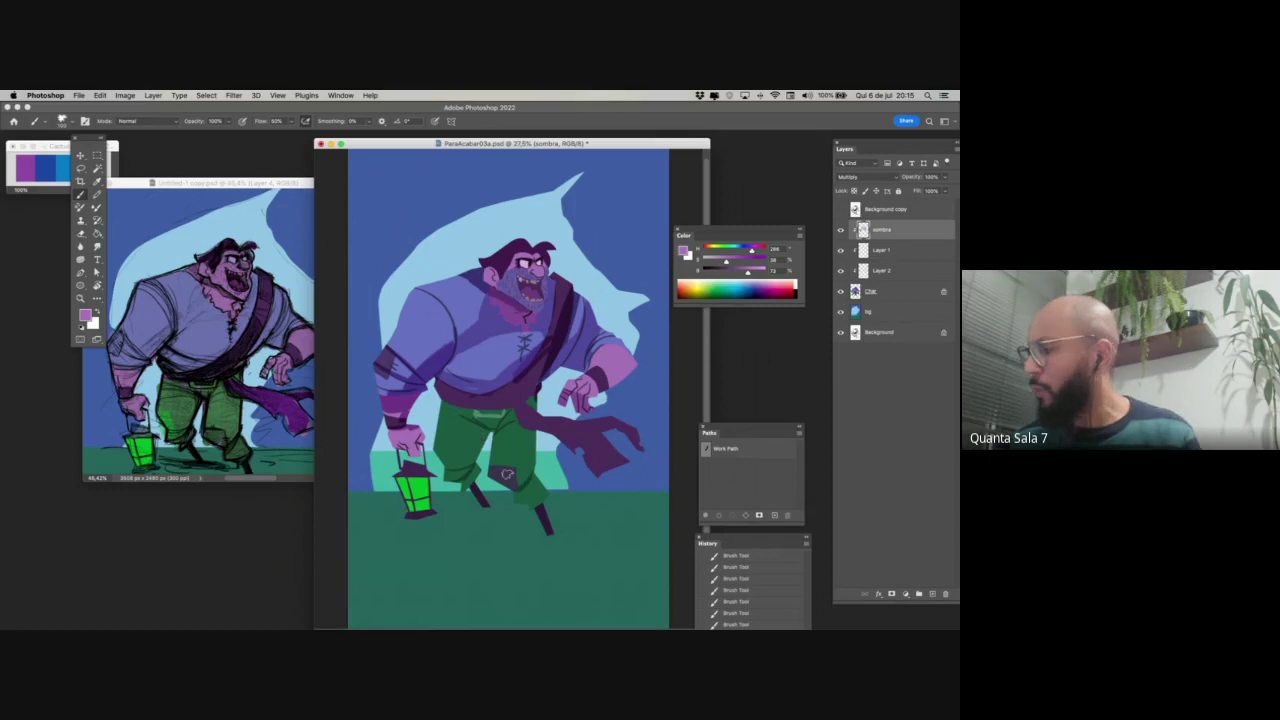
- Lighten the shadow color to pale purple and shade both trouser legs and the area below the belt
{"action": "left_click", "coordinate": [752, 268]}
{"action": "left_click", "coordinate": [716, 262]}
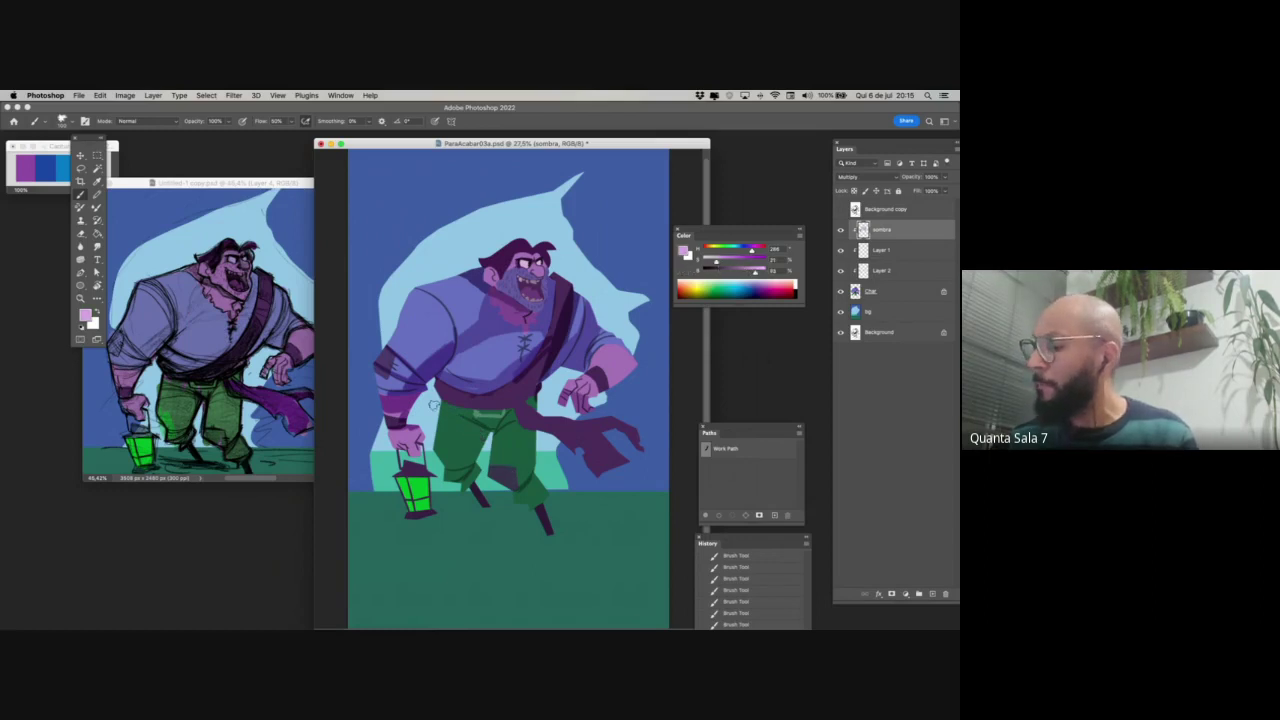
{"action": "left_click_drag", "start_coordinate": [436, 407], "coordinate": [482, 428]}
{"action": "key", "text": "super+z"}
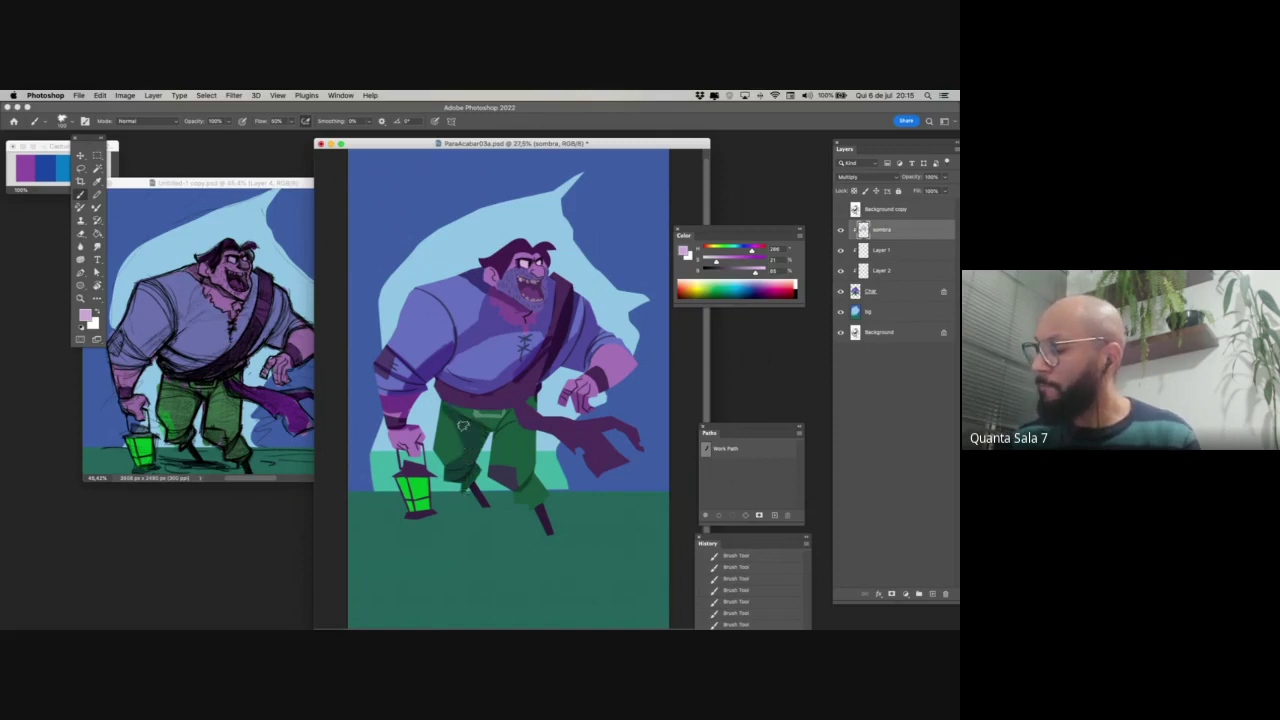
{"action": "left_click_drag", "start_coordinate": [450, 406], "coordinate": [526, 405]}
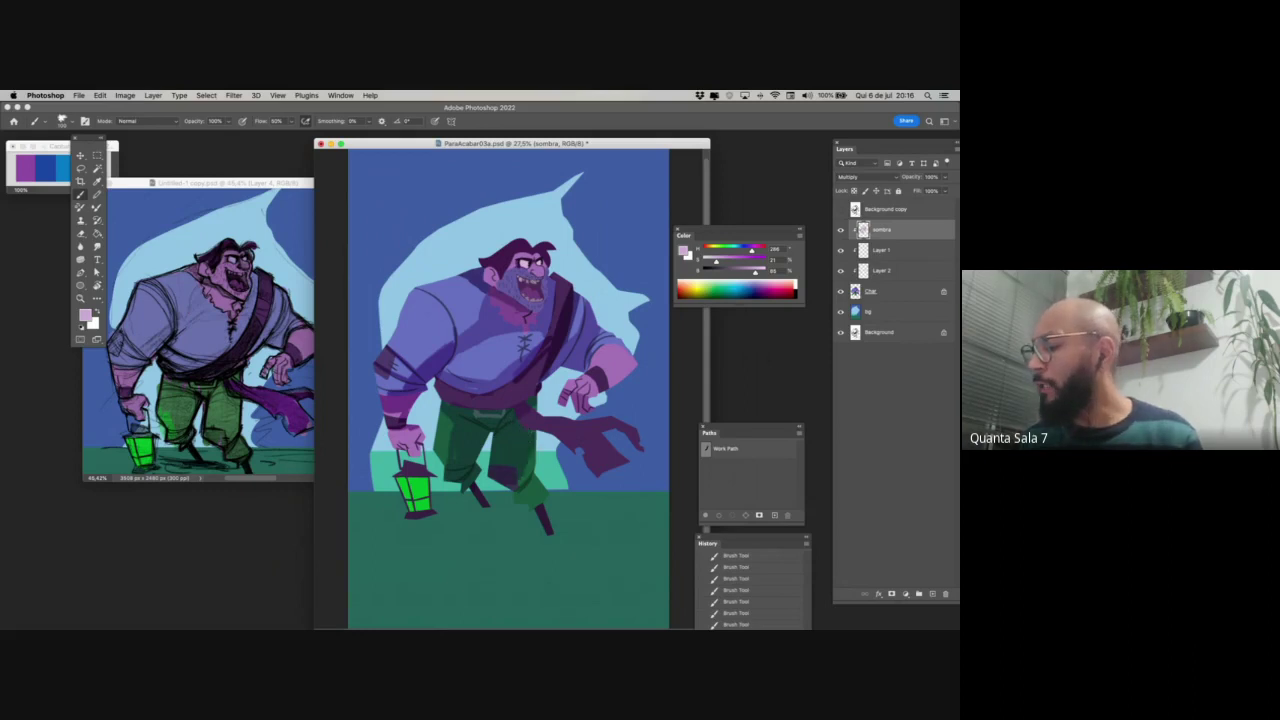
{"action": "left_click_drag", "start_coordinate": [518, 447], "coordinate": [526, 487]}
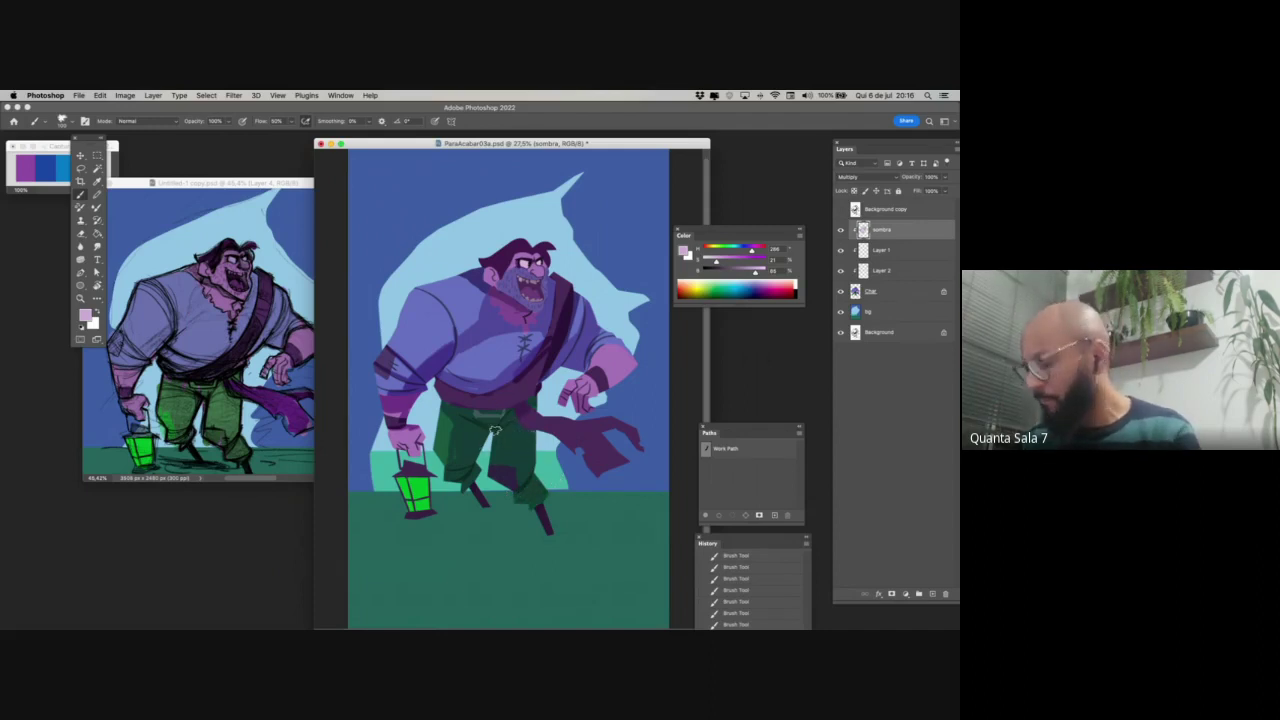
- Select the dark purple sash areas from the Char layer with the Magic Wand and erase the existing sash shadow on the sombra layer
{"action": "left_click", "coordinate": [878, 292]}
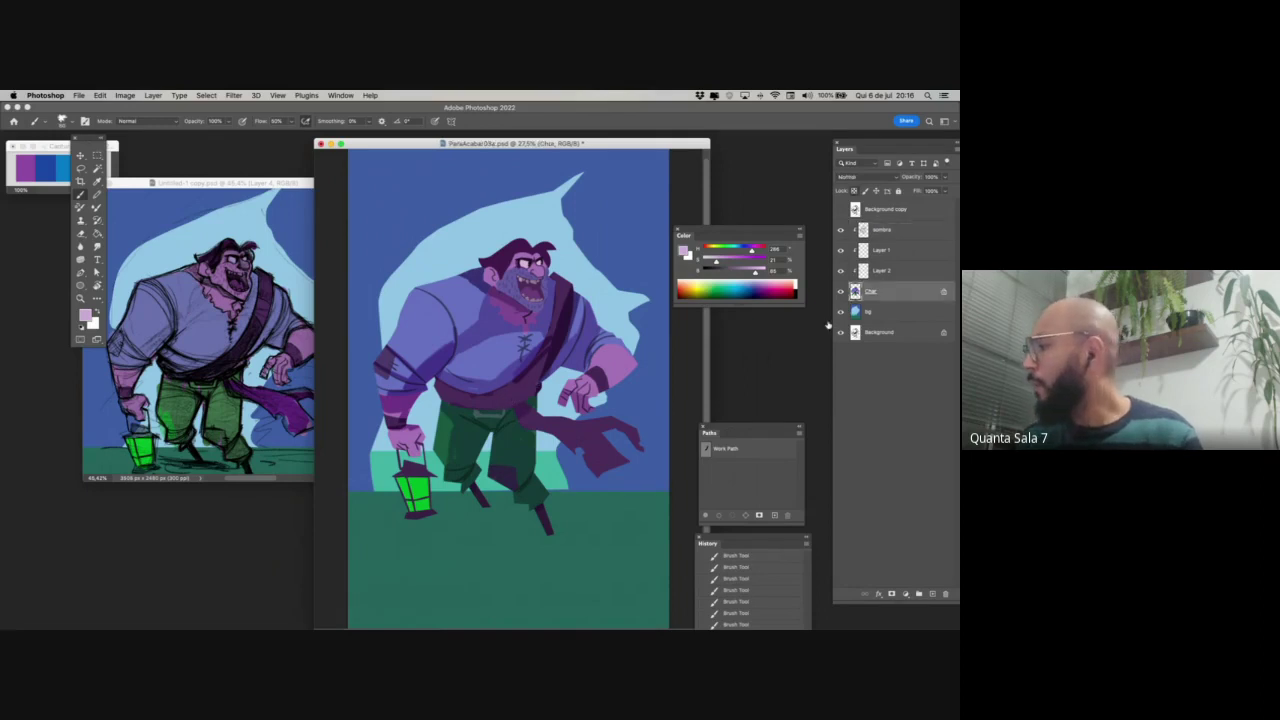
{"action": "key", "text": "w"}
{"action": "left_click", "coordinate": [555, 422]}
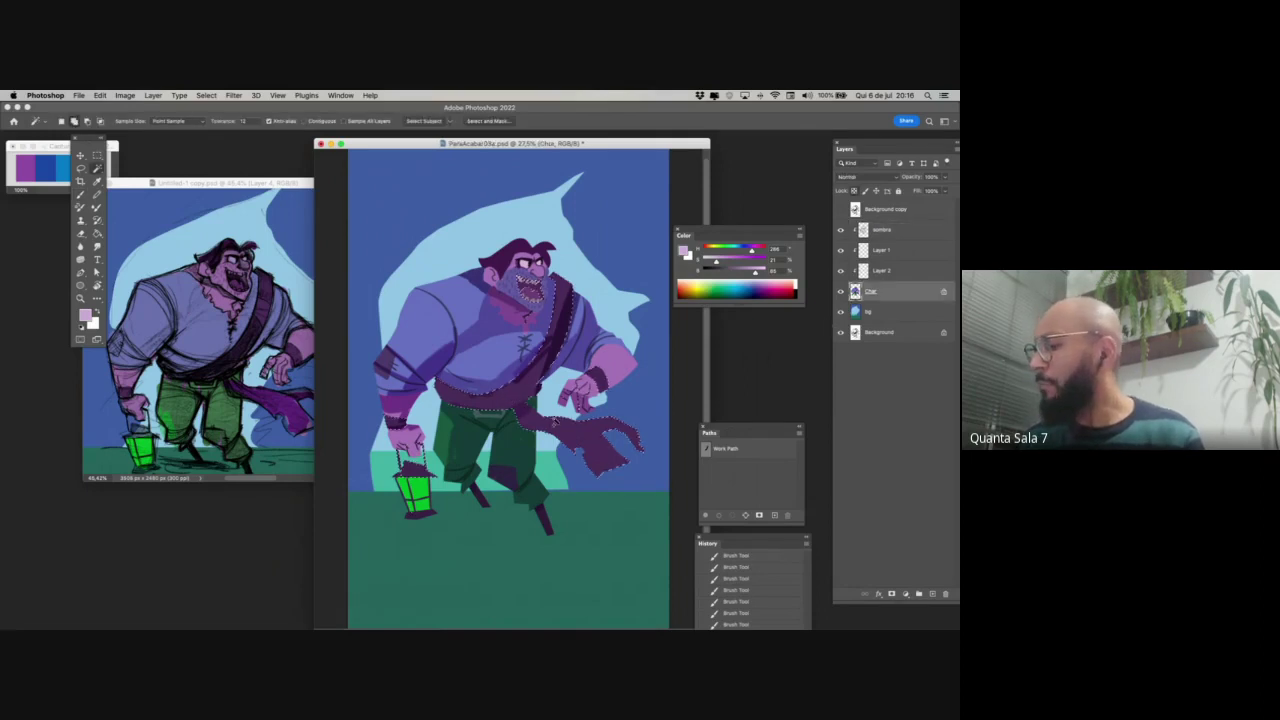
{"action": "left_click", "coordinate": [885, 230]}
{"action": "key", "text": "b"}
{"action": "right_click", "coordinate": [615, 337]}
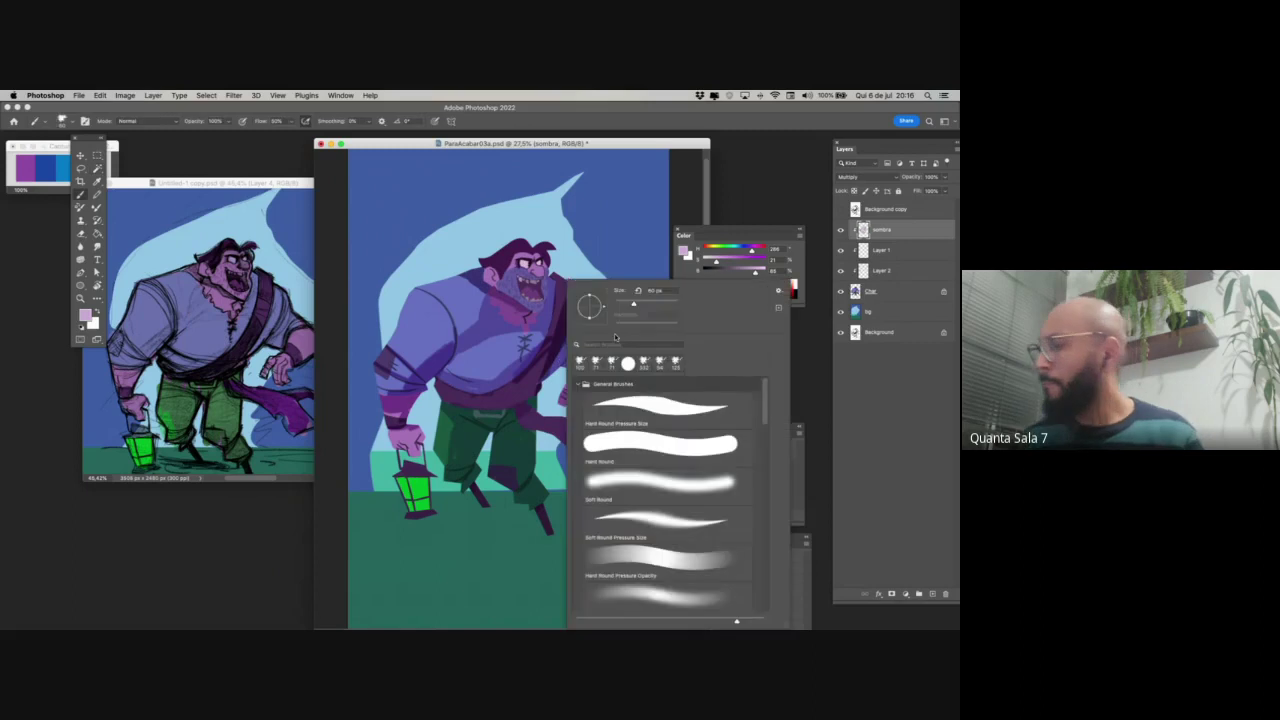
{"action": "left_click", "coordinate": [562, 312]}
{"action": "key", "text": "e"}
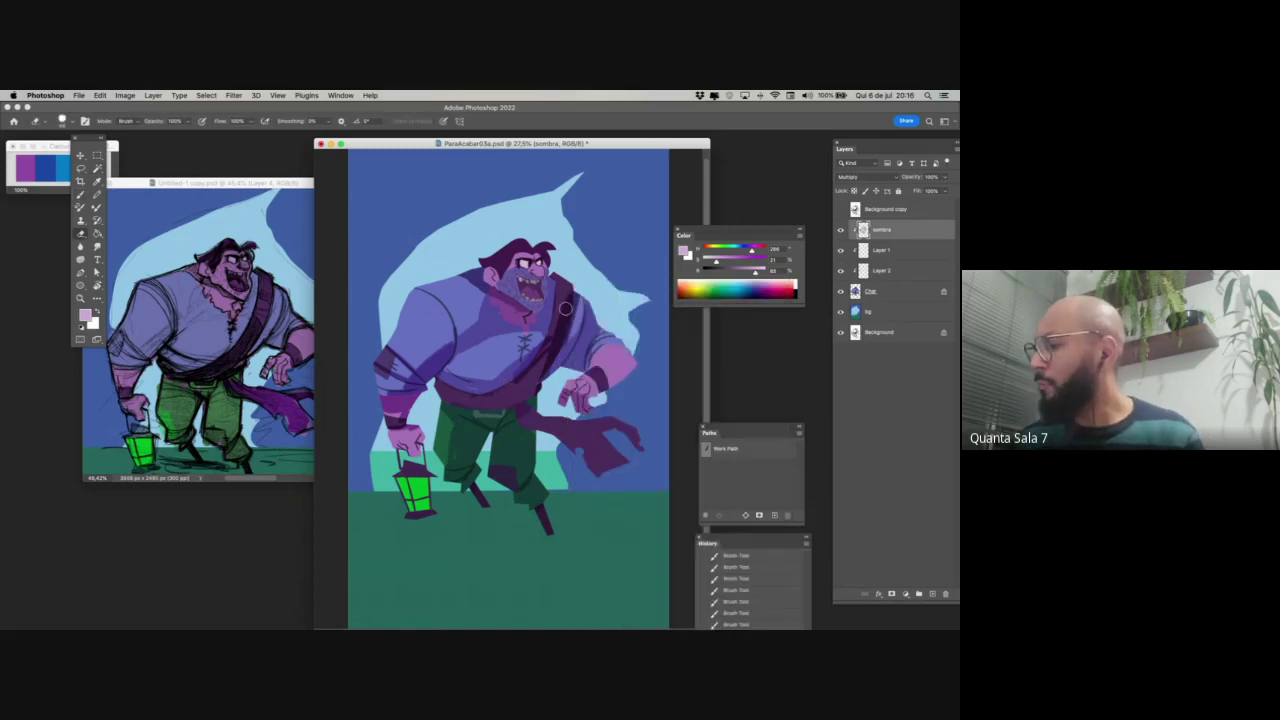
{"action": "key", "text": "b"}
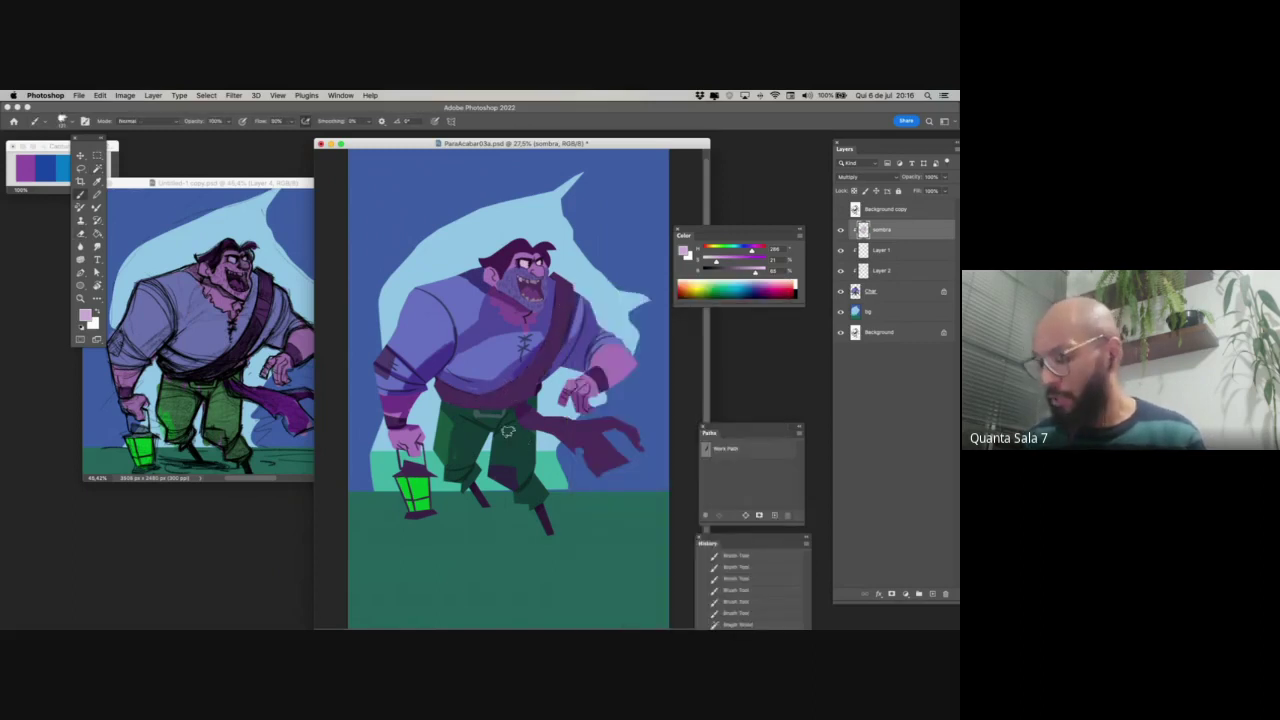
- Darken the shadow color to a muted purple and shade the belt, the sash and its loose cloth end
{"action": "left_click_drag", "start_coordinate": [514, 403], "coordinate": [494, 394]}
{"action": "key", "text": "super+z"}
{"action": "left_click_drag", "start_coordinate": [748, 268], "coordinate": [722, 263]}
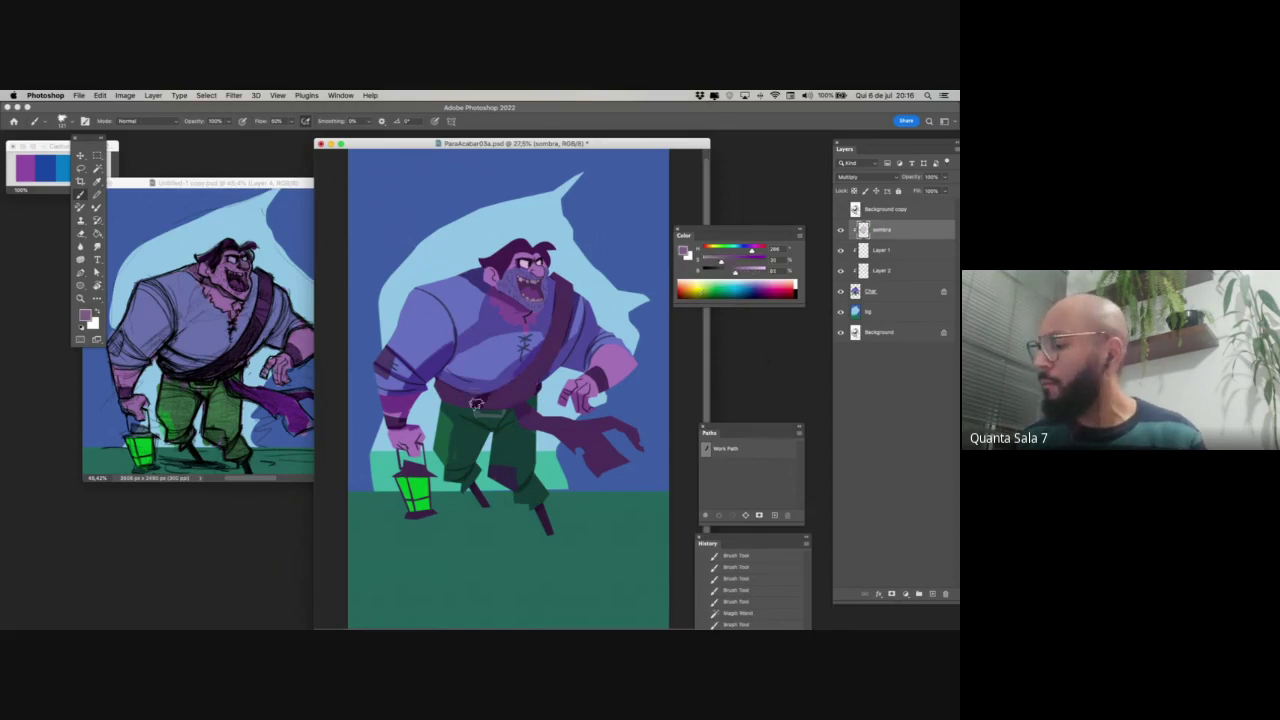
{"action": "mouse_move", "coordinate": [450, 368]}
{"action": "left_mouse_down"}
{"action": "mouse_move", "coordinate": [512, 392]}
{"action": "mouse_move", "coordinate": [545, 355]}
{"action": "mouse_move", "coordinate": [514, 410]}
{"action": "left_mouse_up"}
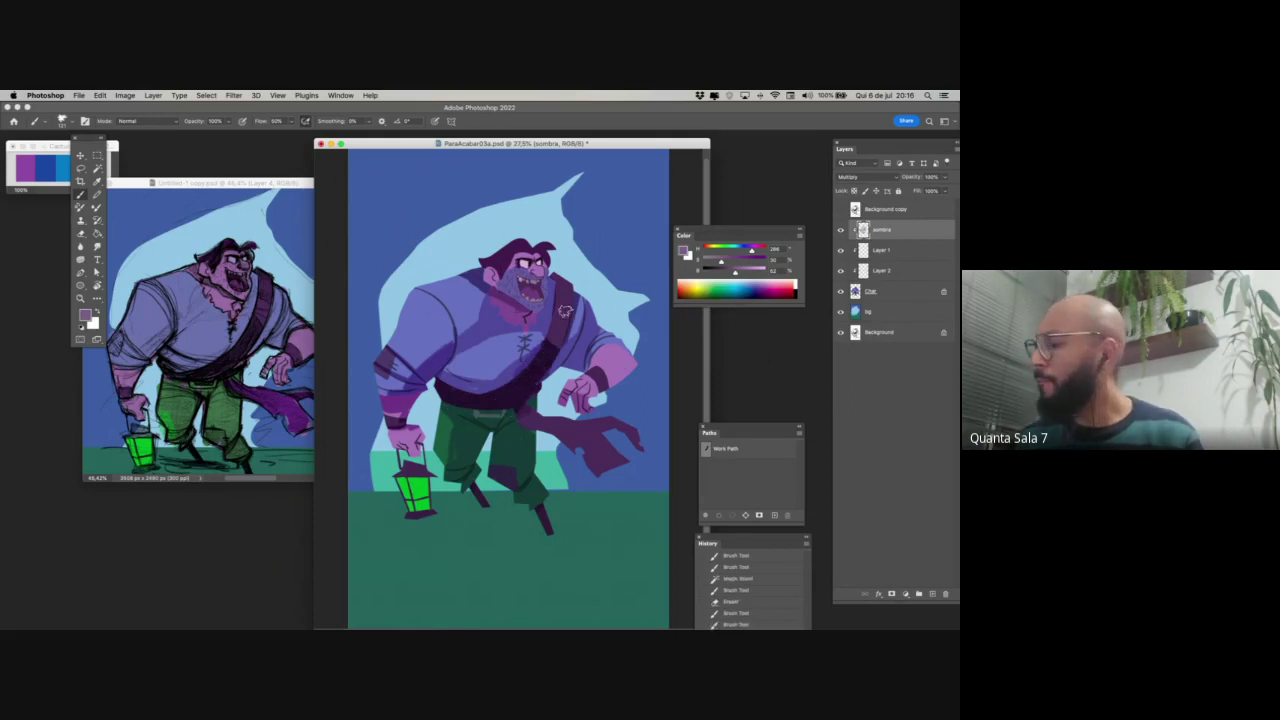
{"action": "mouse_move", "coordinate": [566, 311]}
{"action": "left_mouse_down"}
{"action": "mouse_move", "coordinate": [556, 284]}
{"action": "mouse_move", "coordinate": [570, 289]}
{"action": "mouse_move", "coordinate": [556, 279]}
{"action": "left_mouse_up"}
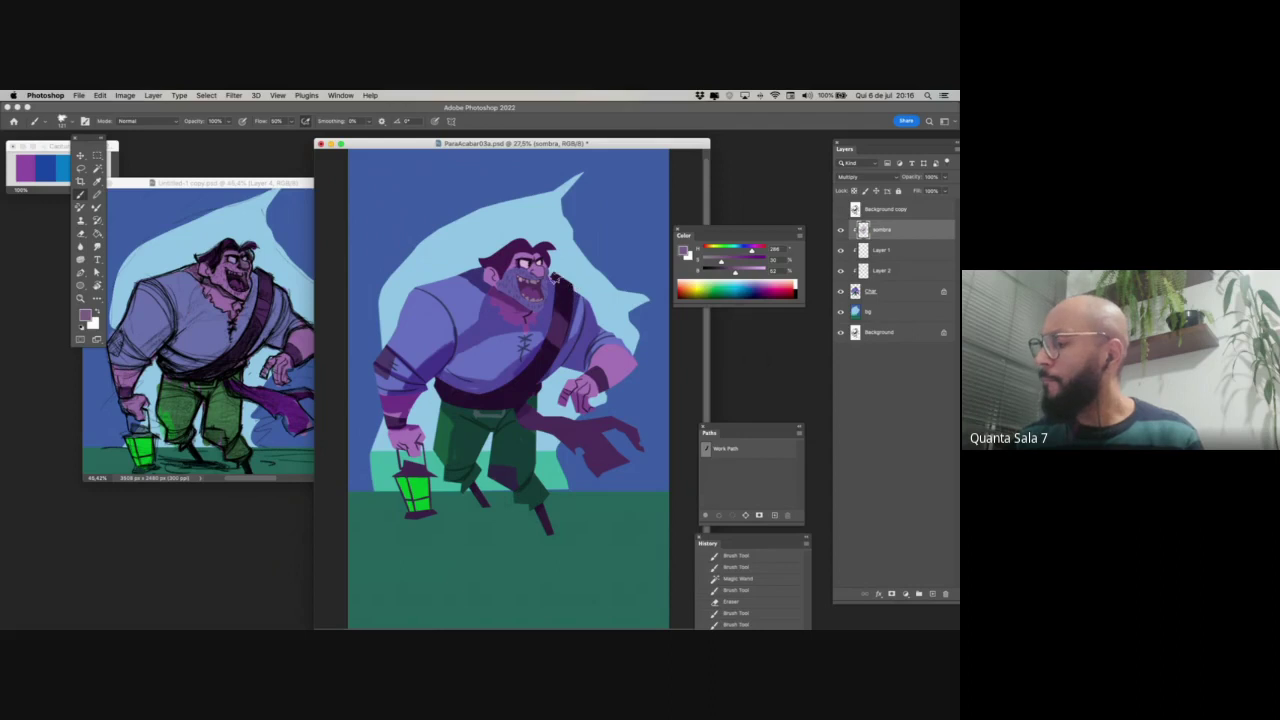
{"action": "mouse_move", "coordinate": [528, 407]}
{"action": "left_mouse_down"}
{"action": "mouse_move", "coordinate": [545, 430]}
{"action": "mouse_move", "coordinate": [610, 426]}
{"action": "mouse_move", "coordinate": [647, 448]}
{"action": "mouse_move", "coordinate": [634, 426]}
{"action": "mouse_move", "coordinate": [536, 434]}
{"action": "mouse_move", "coordinate": [523, 412]}
{"action": "left_mouse_up"}
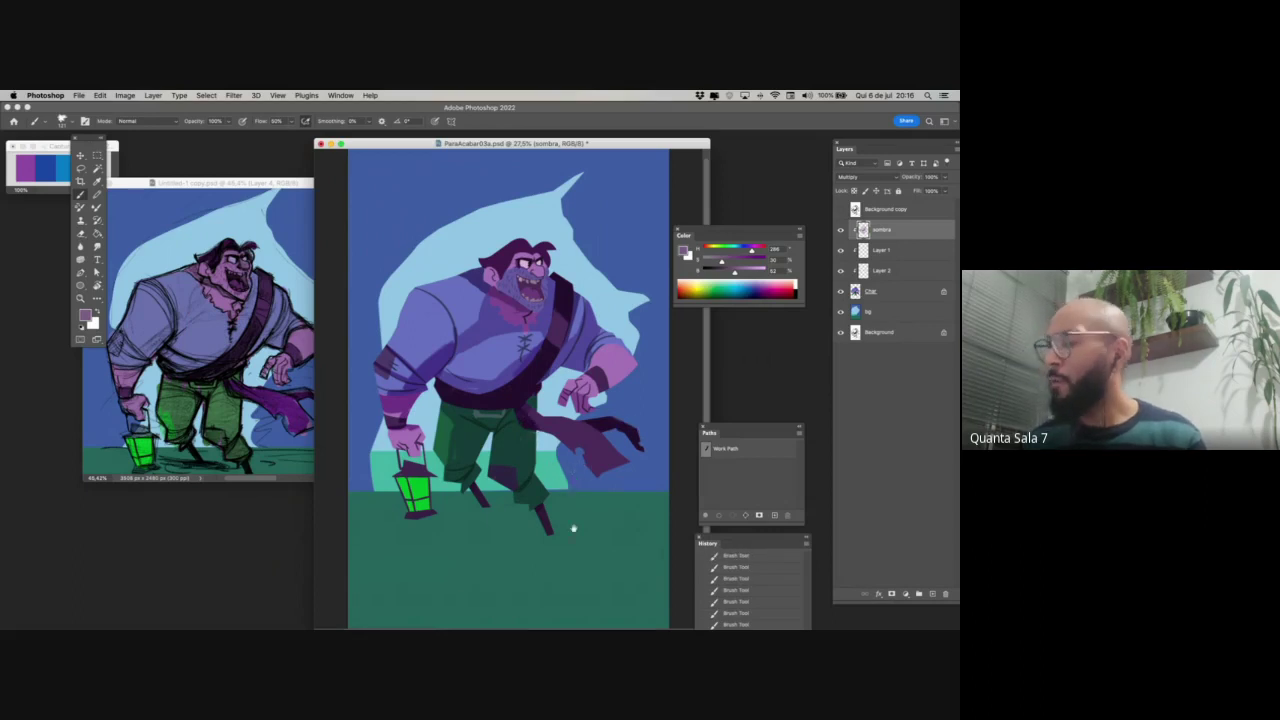
- Clear the old selection and select the Char layer's dark purple areas, including the lantern frame, with the Magic Wand
{"action": "key", "text": "z"}
{"action": "left_click_drag", "start_coordinate": [514, 548], "coordinate": [469, 523]}
{"action": "key", "text": "w"}
{"action": "left_click", "coordinate": [518, 490]}
{"action": "key", "text": "super+shift+i"}
{"action": "left_click", "coordinate": [857, 291]}
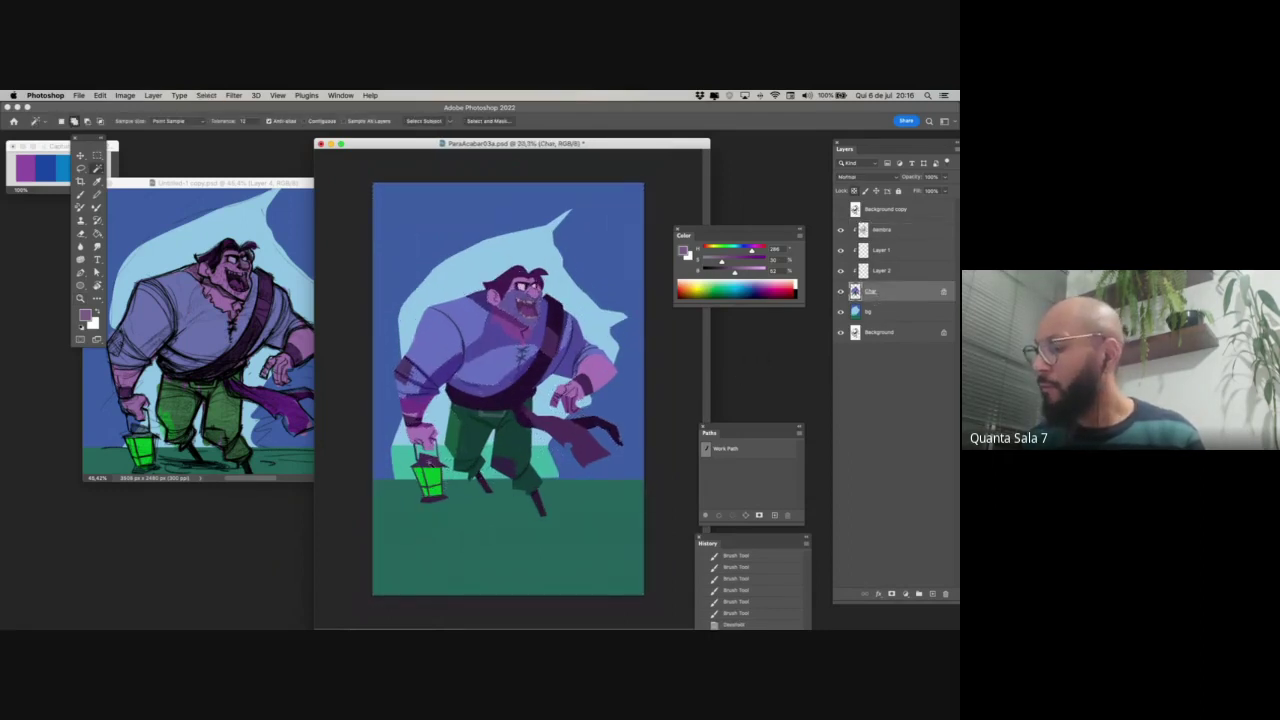
{"action": "left_click", "coordinate": [460, 528]}
{"action": "key", "text": "super+d"}
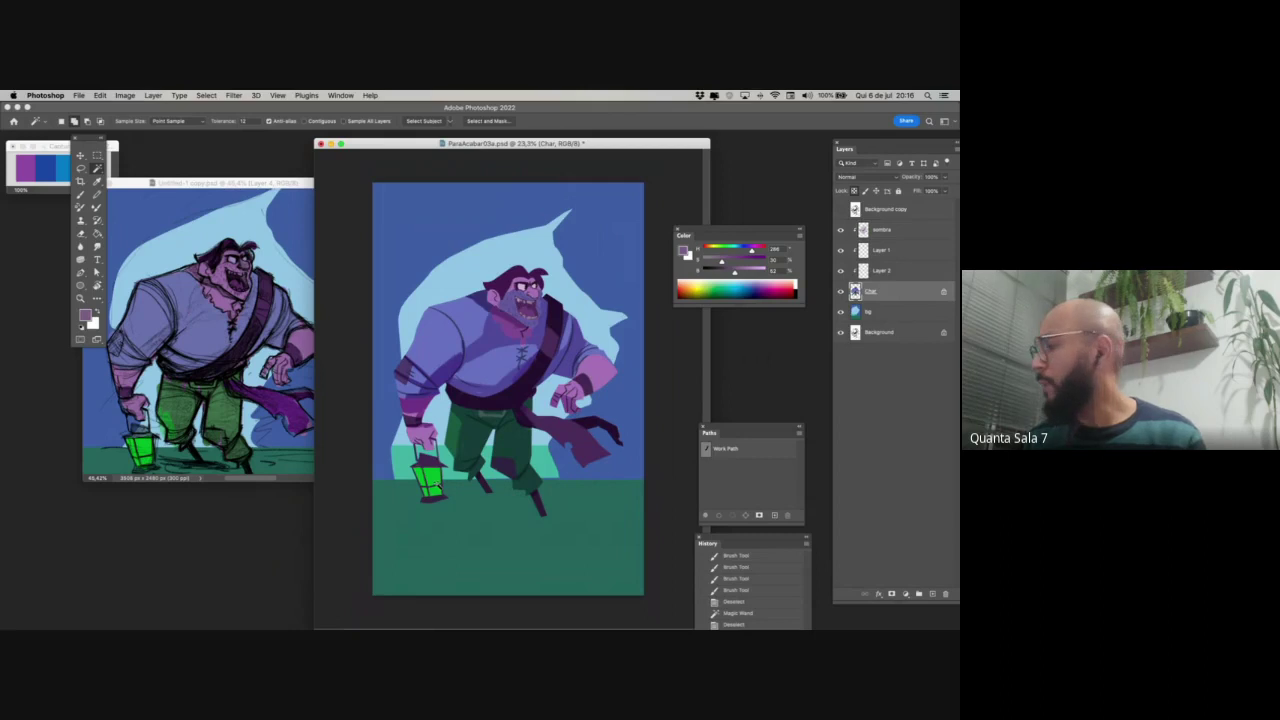
{"action": "left_click", "coordinate": [474, 537]}
{"action": "key", "text": "b"}
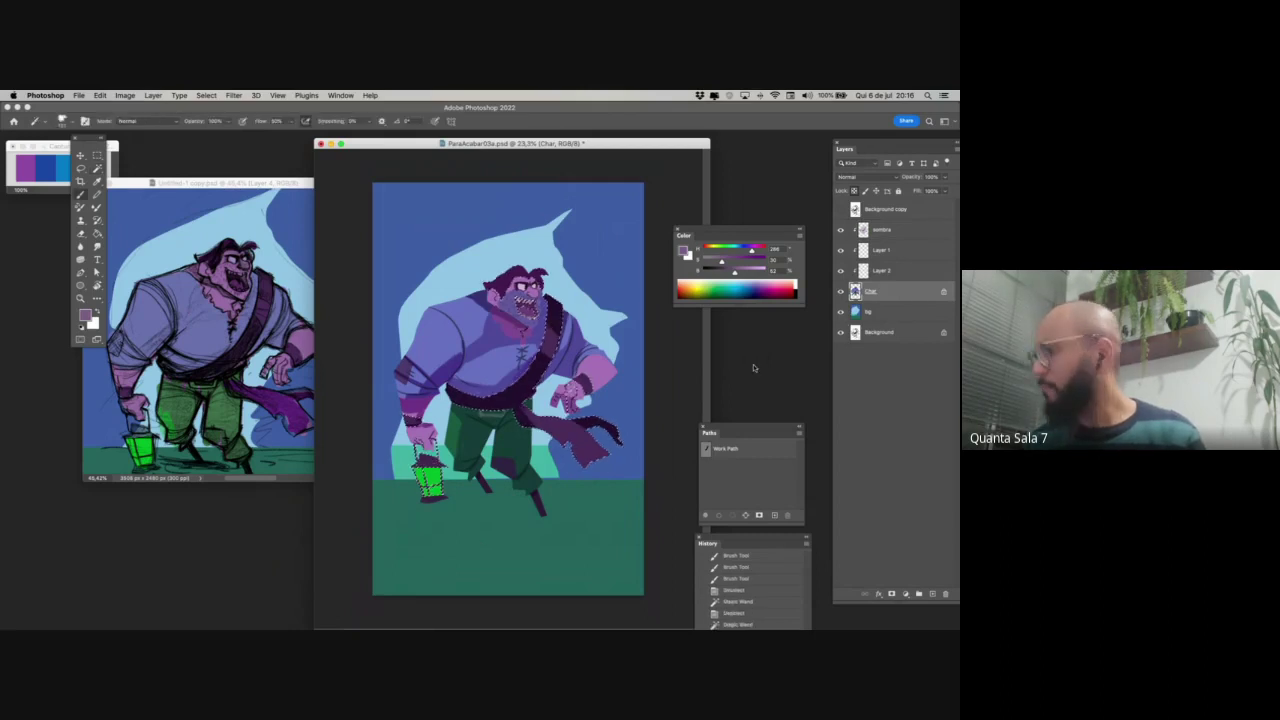
- Shade the lantern's dark frame within the selection on the sombra layer and deselect
{"action": "left_click", "coordinate": [894, 231]}
{"action": "mouse_move", "coordinate": [420, 462]}
{"action": "left_mouse_down"}
{"action": "mouse_move", "coordinate": [456, 458]}
{"action": "mouse_move", "coordinate": [432, 488]}
{"action": "left_mouse_up"}
{"action": "key", "text": "super+d"}
{"action": "key", "text": "z"}
{"action": "mouse_move", "coordinate": [534, 560]}
{"action": "left_mouse_down"}
{"action": "mouse_move", "coordinate": [520, 560]}
{"action": "mouse_move", "coordinate": [550, 552]}
{"action": "left_mouse_up"}
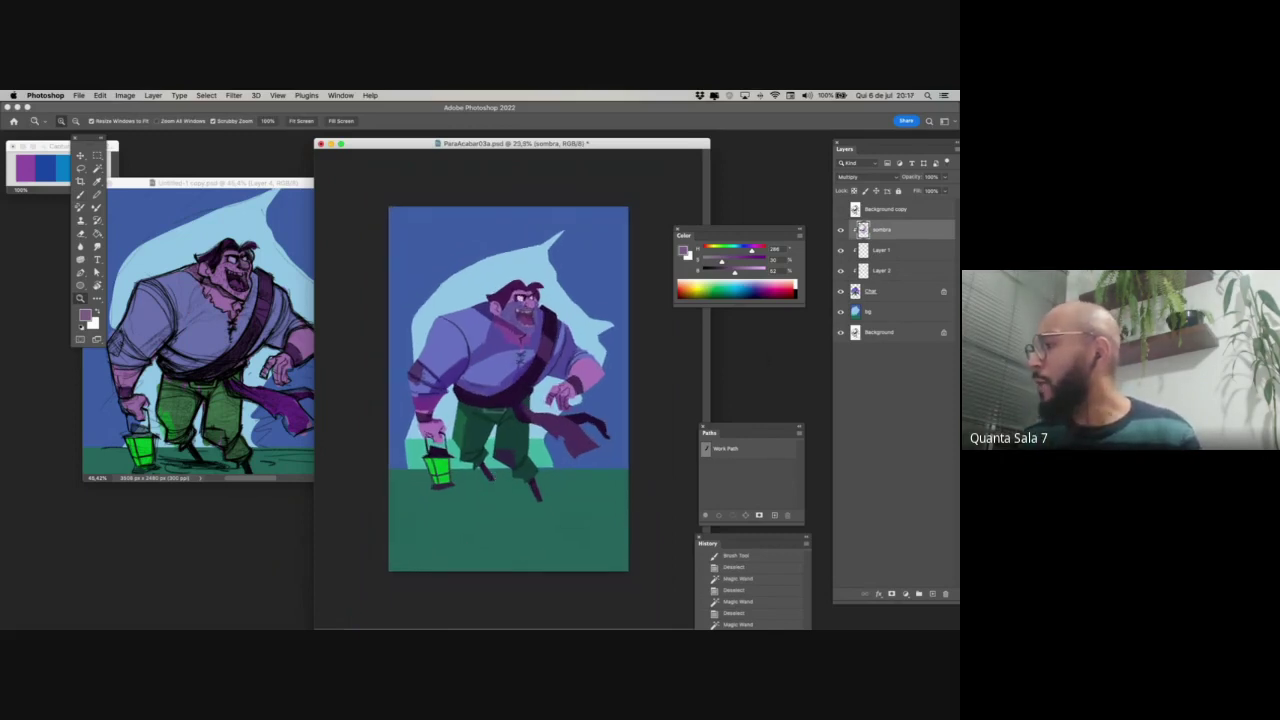
- Lower the sombra layer's opacity to about 75% and select the dark blue sky on the bg layer with the Magic Wand
{"action": "left_click", "coordinate": [944, 176]}
{"action": "left_click_drag", "start_coordinate": [945, 191], "coordinate": [934, 190]}
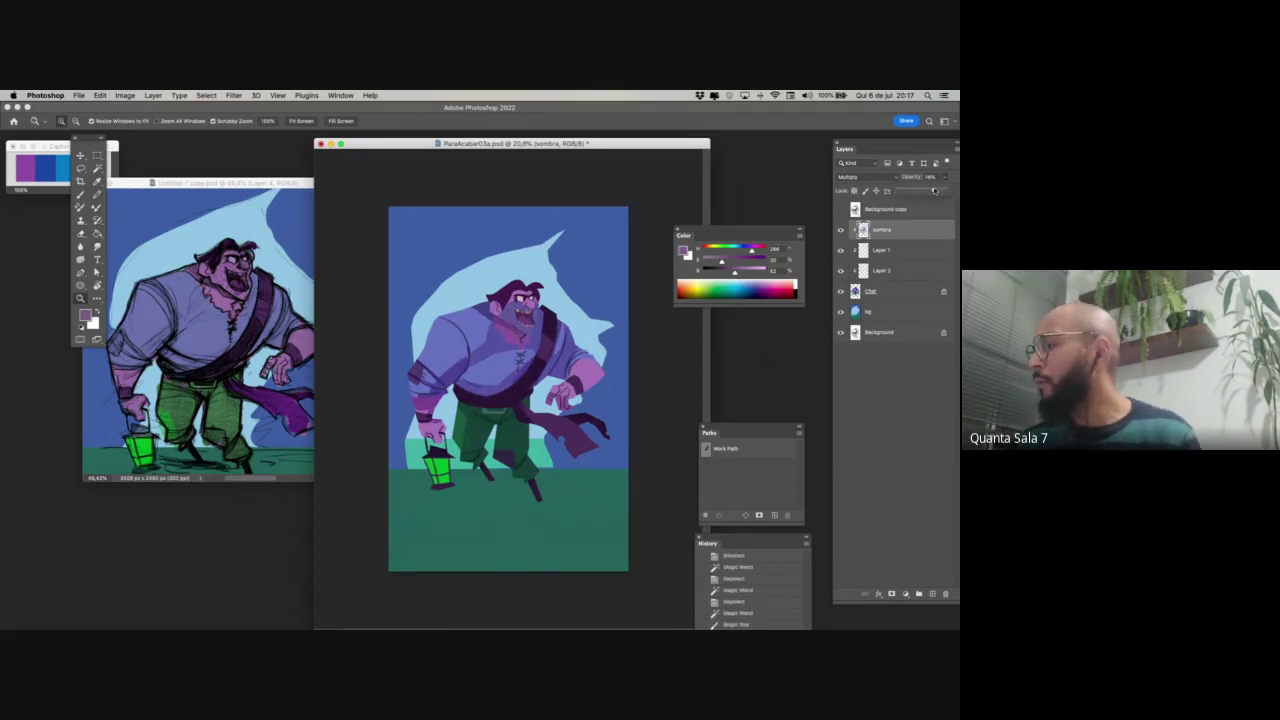
{"action": "left_click", "coordinate": [886, 311]}
{"action": "key", "text": "w"}
{"action": "left_click", "coordinate": [593, 467]}
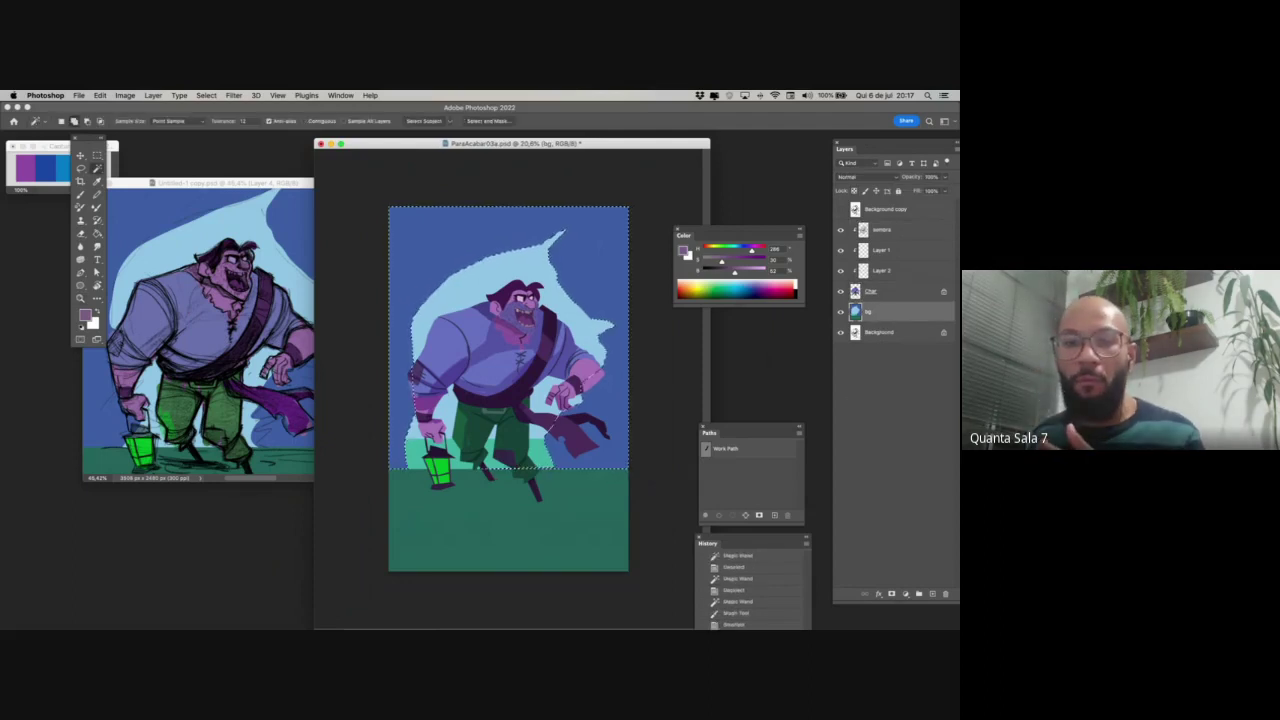
{"action": "key", "text": "super+Tab"}
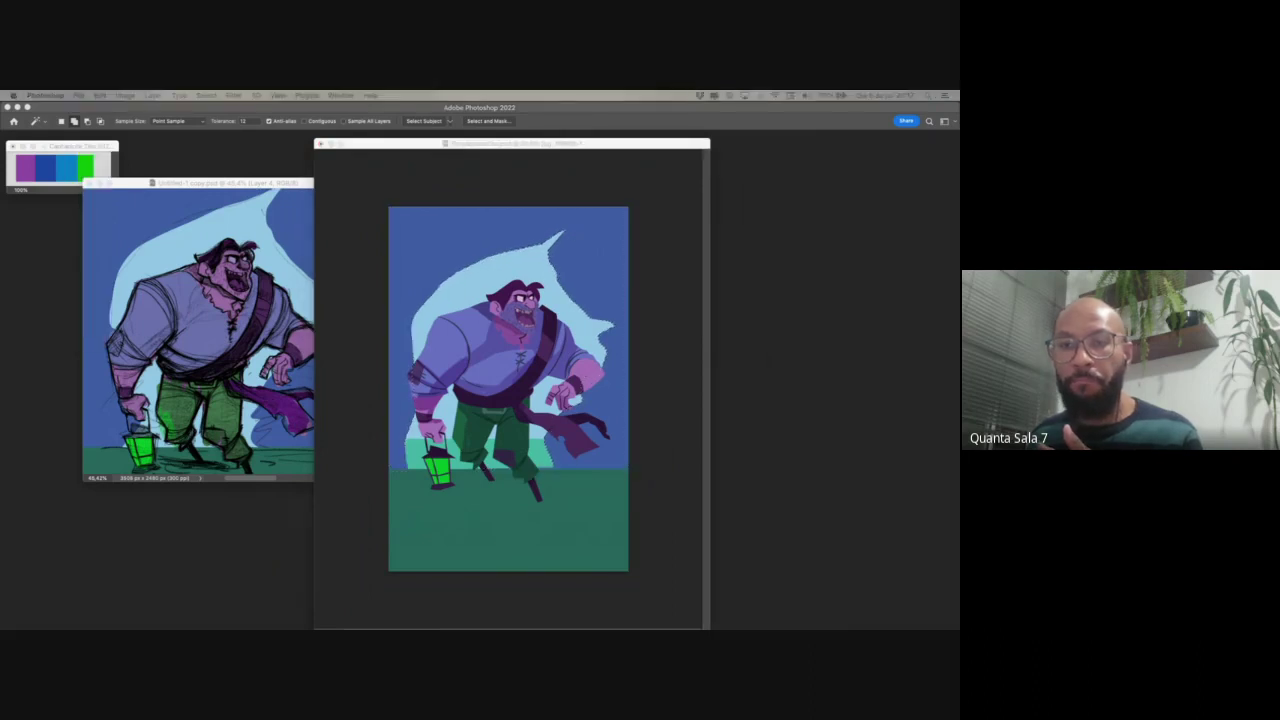
{"action": "key", "text": "super+Tab"}
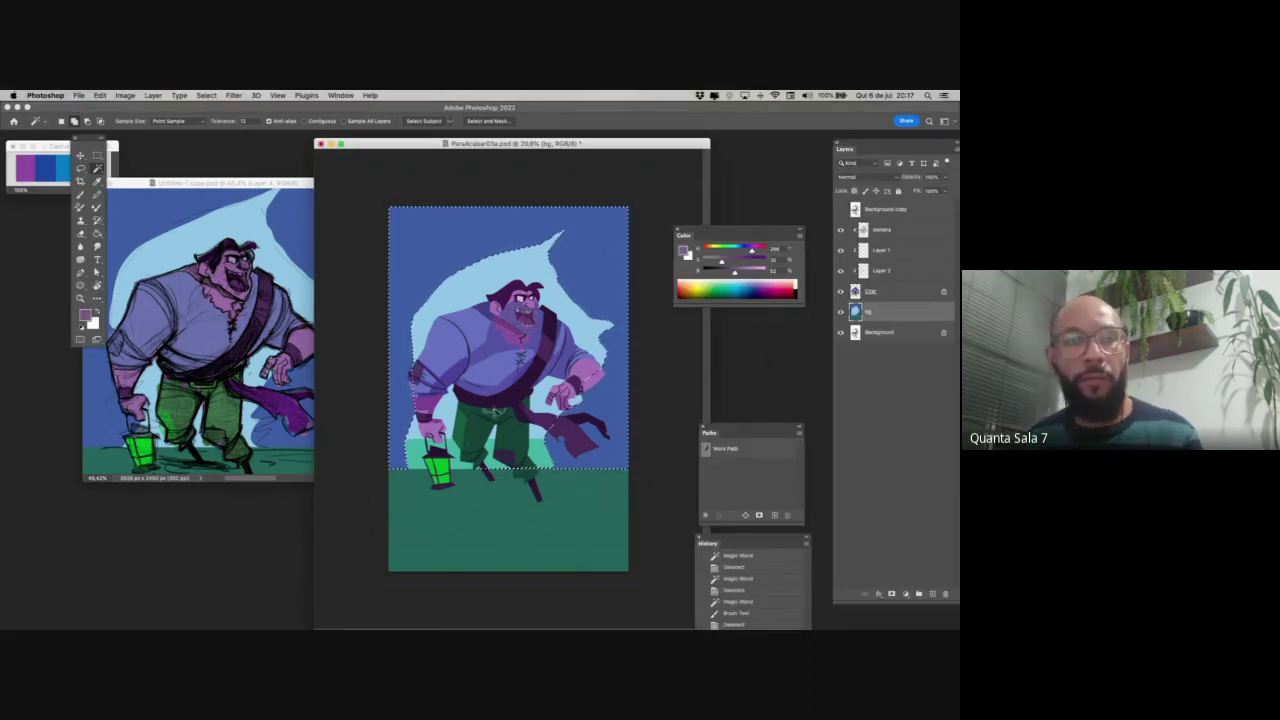
{"action": "key", "text": "super+Tab"}
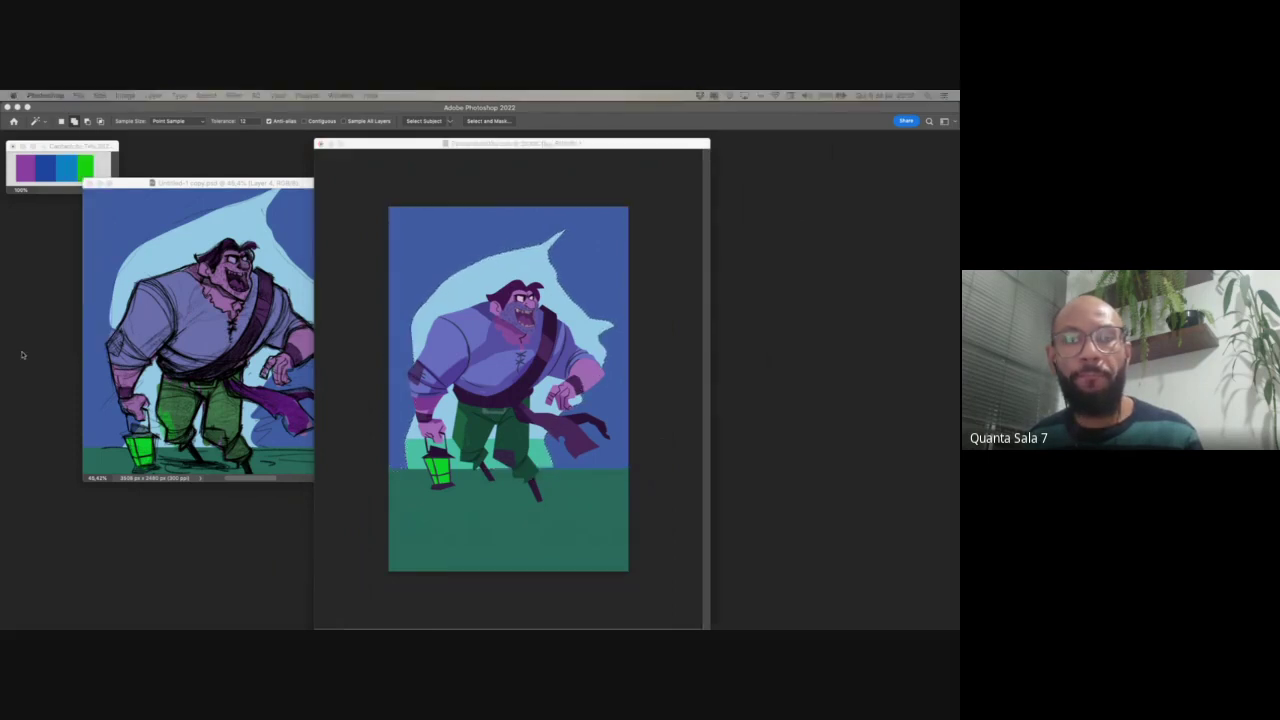
{"action": "key", "text": "super+Tab"}
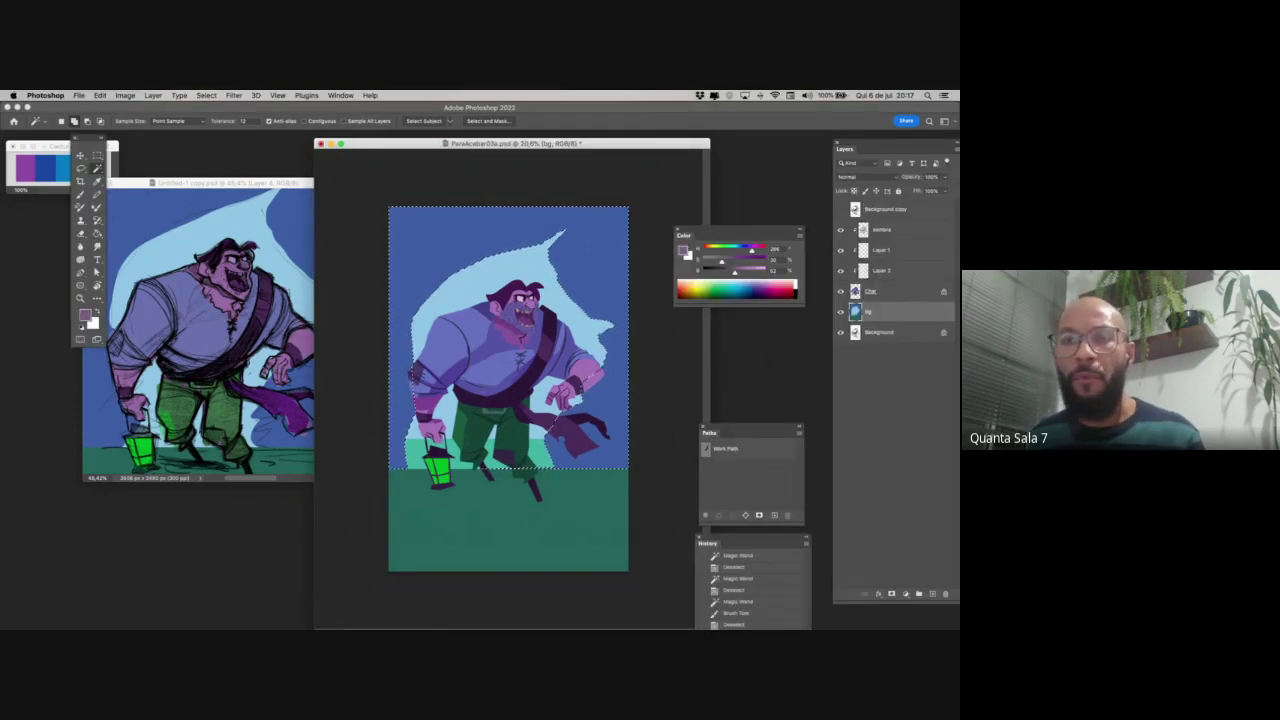
{"action": "key", "text": "super+Tab"}
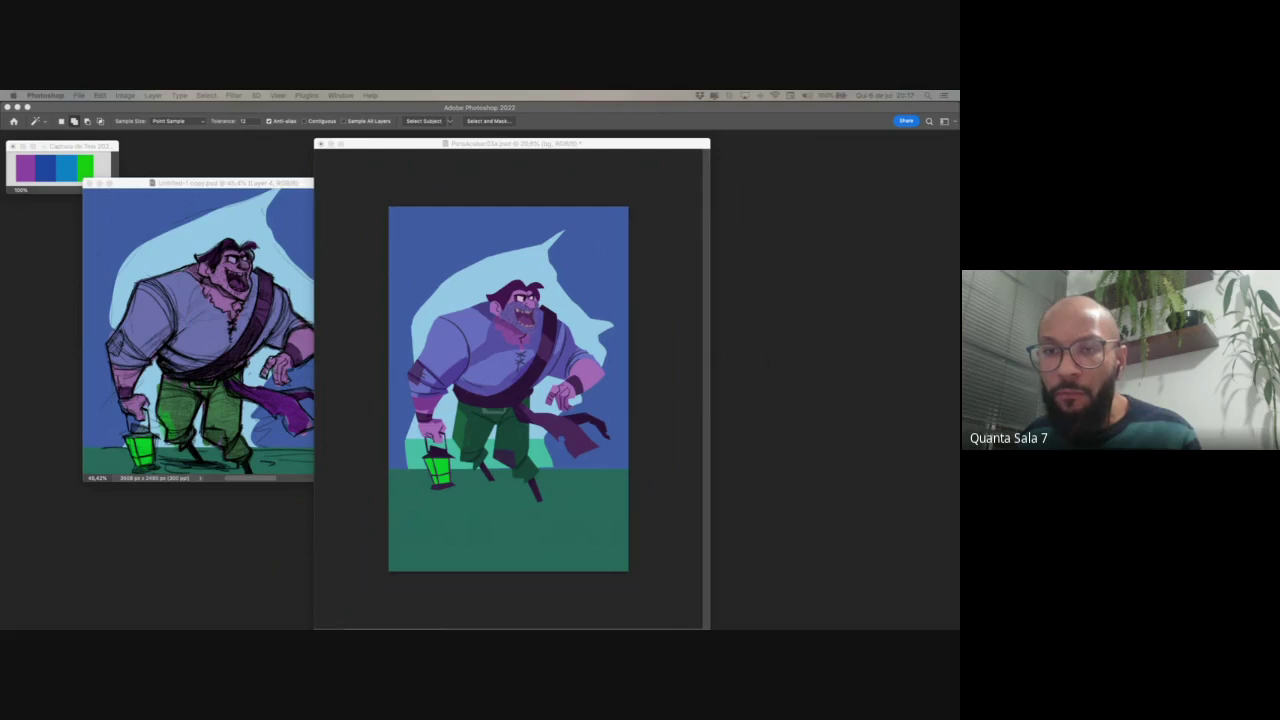
{"action": "key", "text": "super+Tab"}
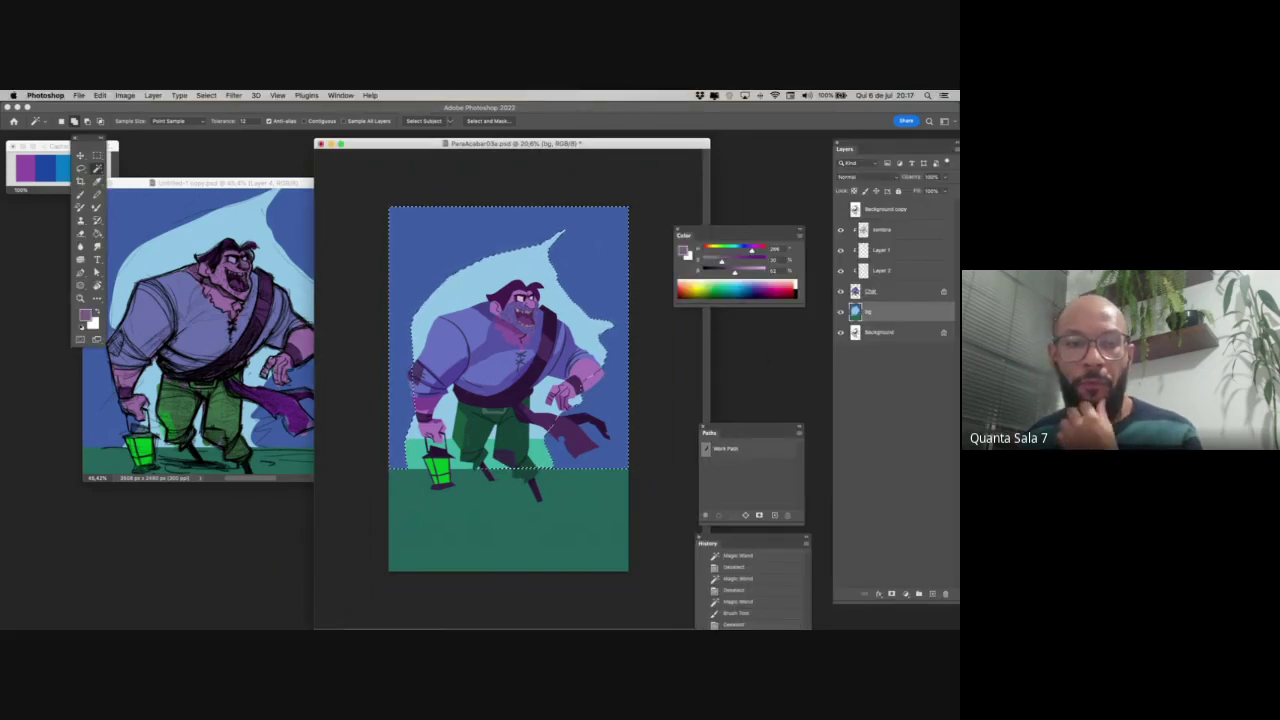
{"action": "key", "text": "super+Tab"}
{"action": "key", "text": "super+Tab"}
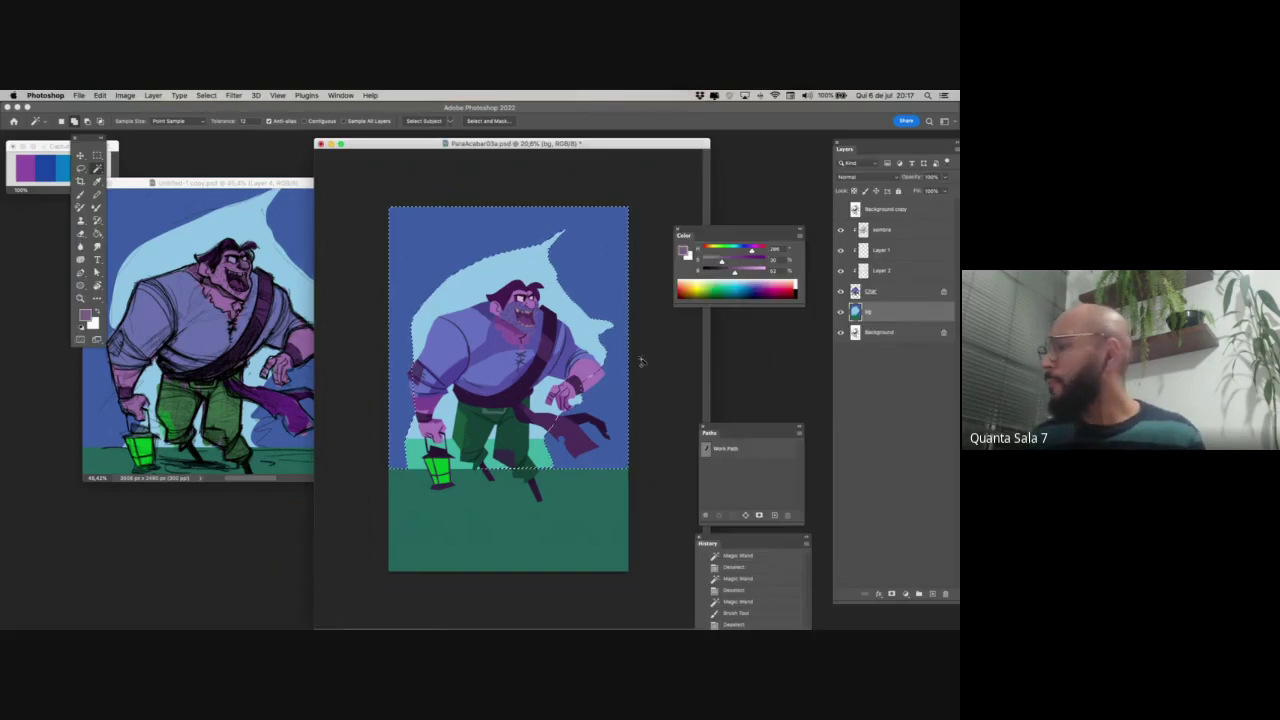
- Add an empty layer above bg, and on bg darken the selected sky with a downward gradient of dark navy at 100% opacity
{"action": "key", "text": "g"}
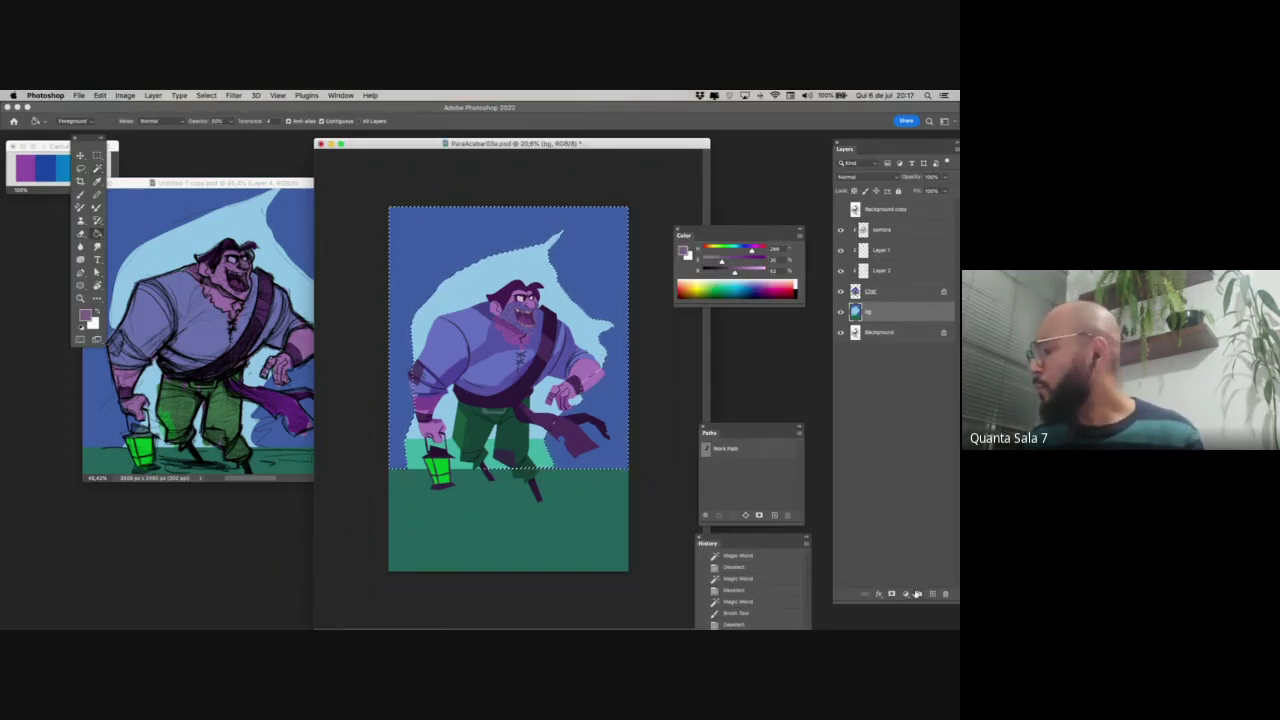
{"action": "left_click", "coordinate": [934, 594]}
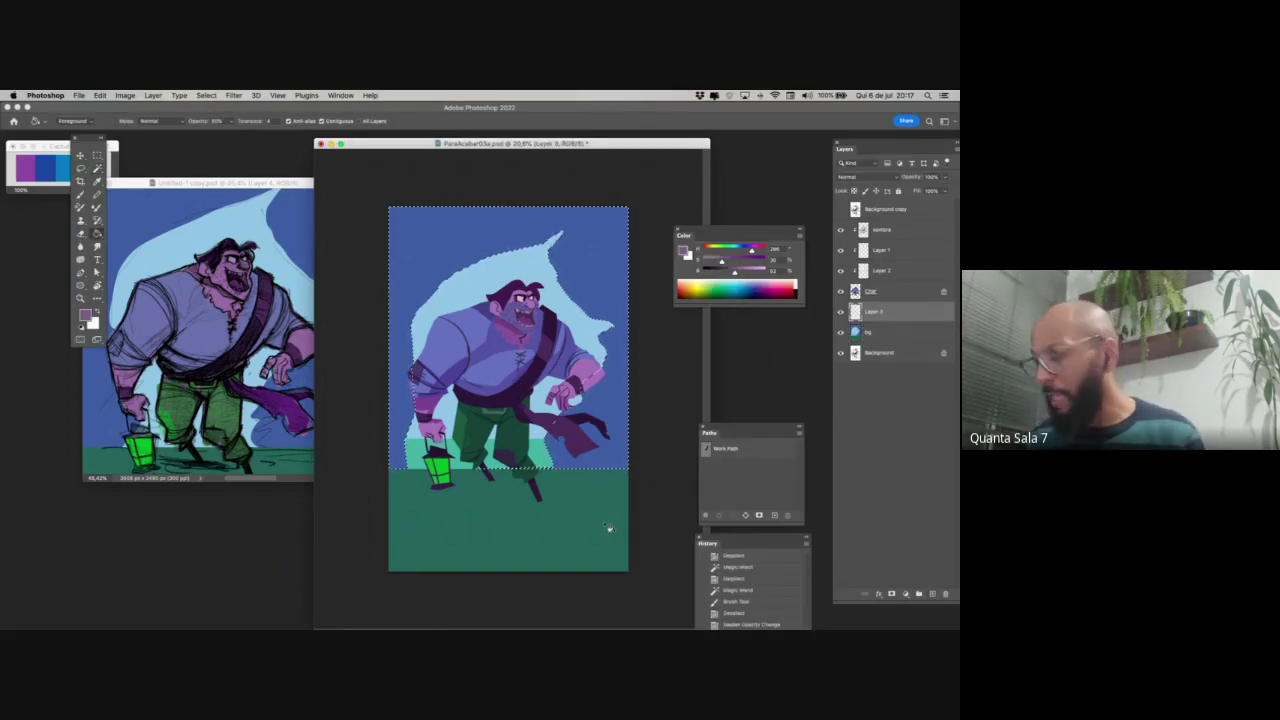
{"action": "left_click", "coordinate": [886, 333]}
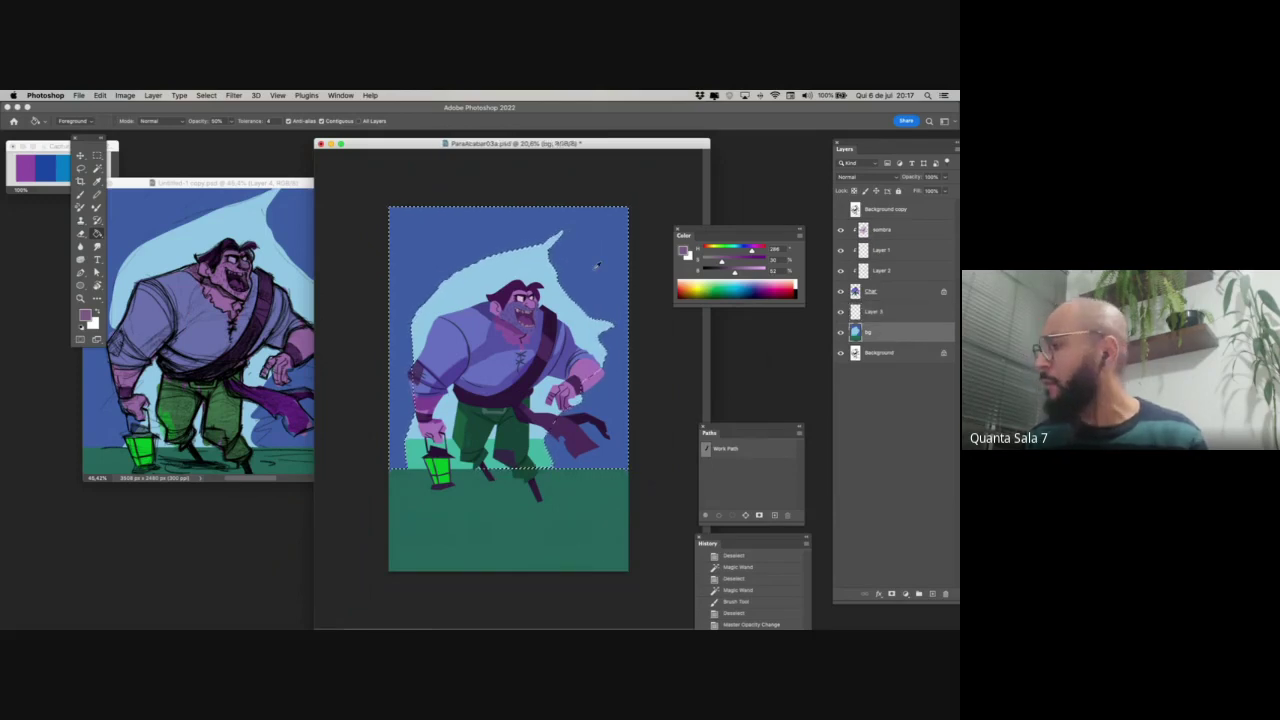
{"action": "left_click", "coordinate": [597, 270], "text": "alt"}
{"action": "mouse_move", "coordinate": [741, 273]}
{"action": "left_mouse_down"}
{"action": "mouse_move", "coordinate": [724, 276]}
{"action": "mouse_move", "coordinate": [752, 263]}
{"action": "left_mouse_up"}
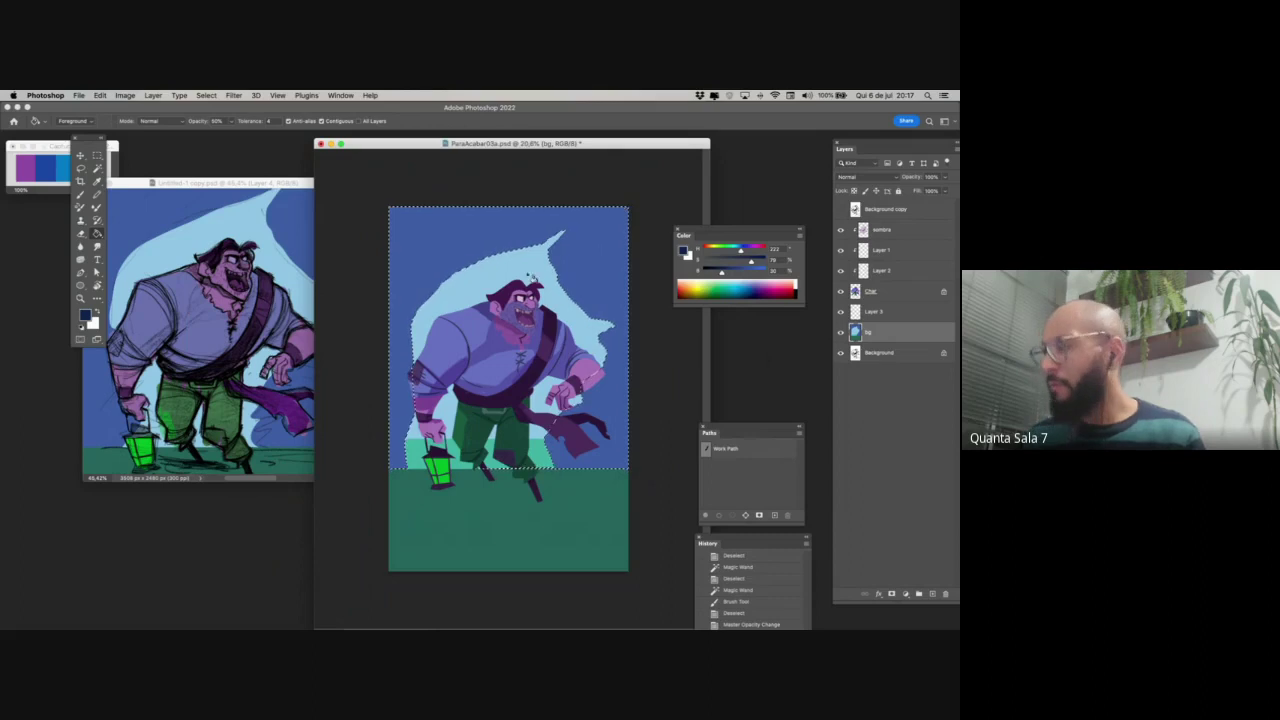
{"action": "key", "text": "g"}
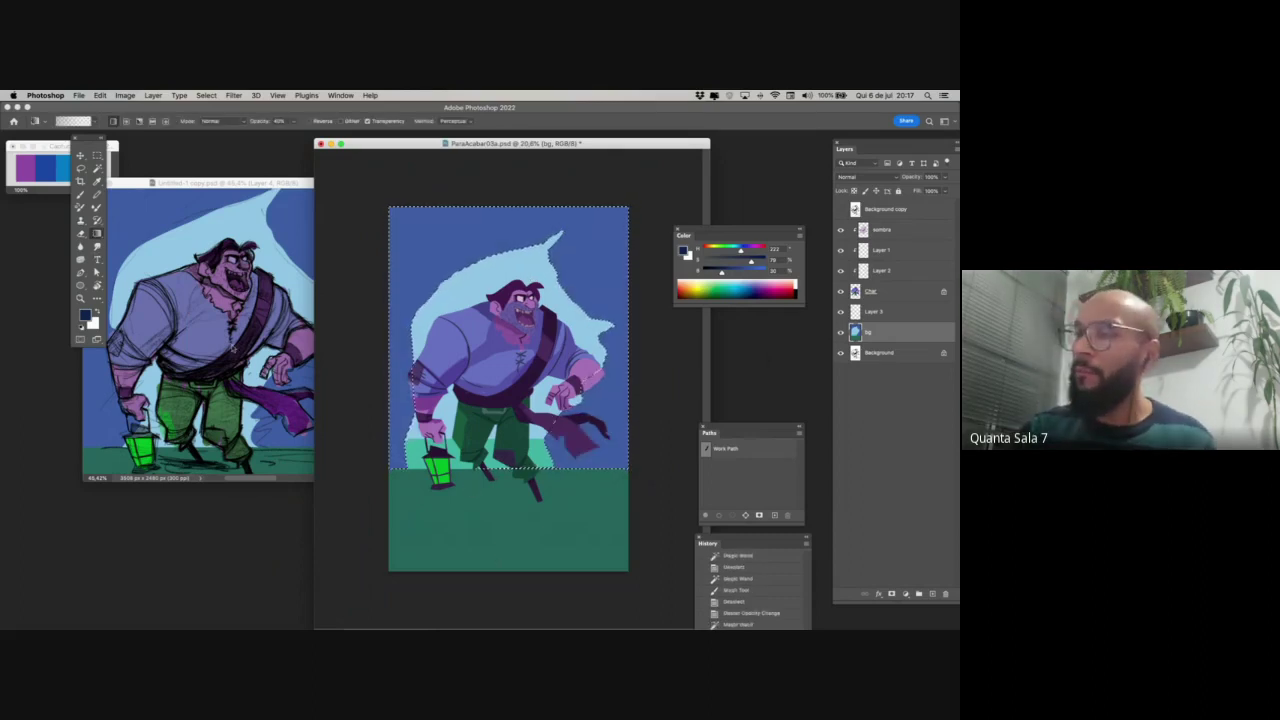
{"action": "left_click_drag", "start_coordinate": [526, 223], "coordinate": [524, 425]}
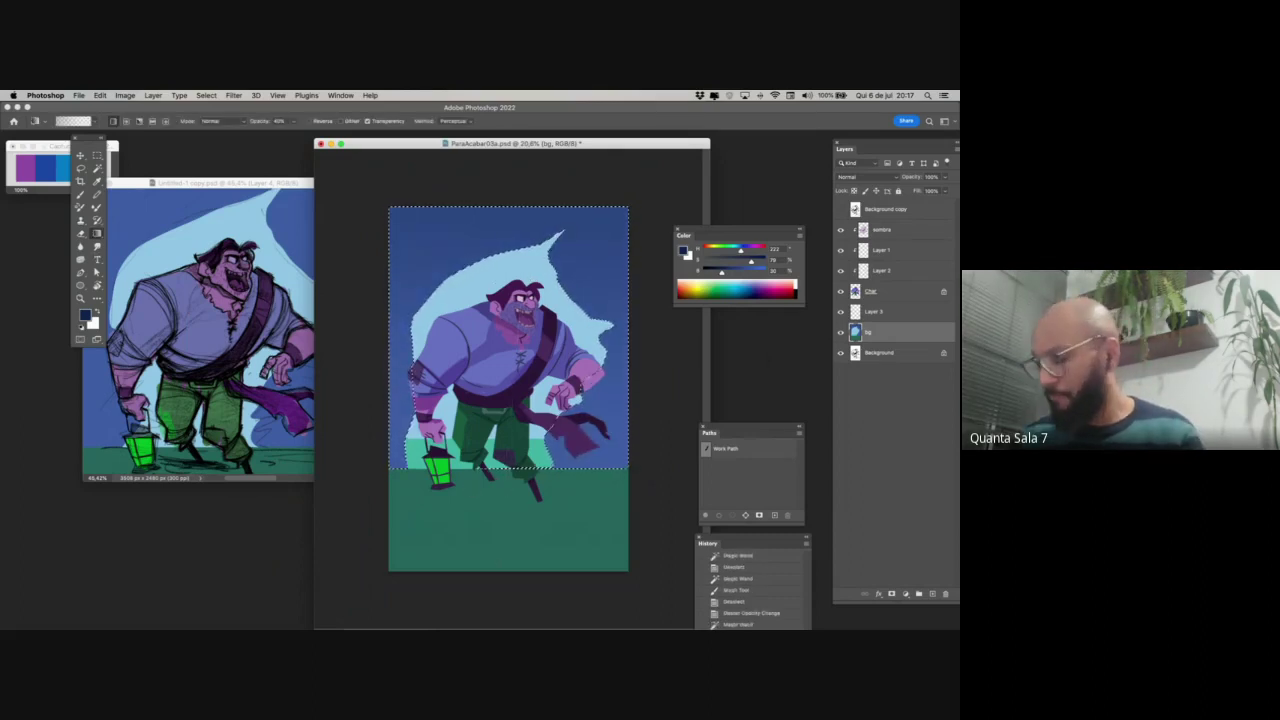
{"action": "key", "text": "0"}
{"action": "left_click_drag", "start_coordinate": [505, 216], "coordinate": [494, 503]}
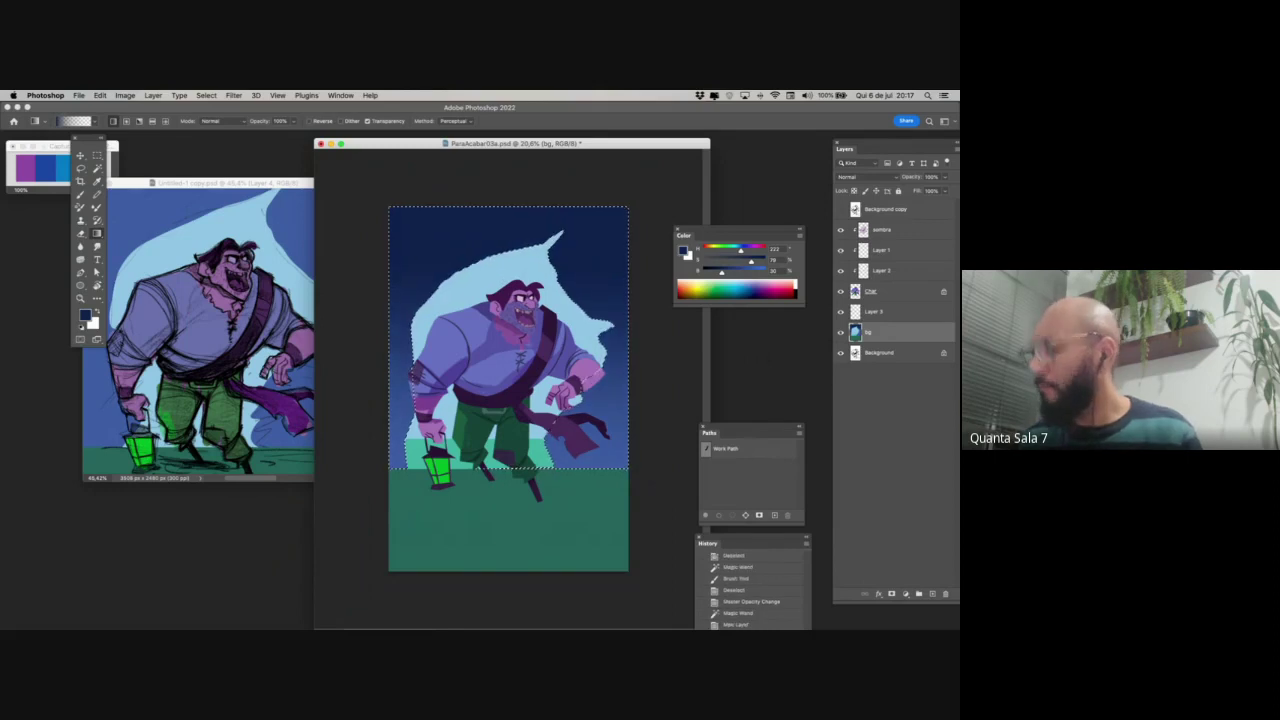
- Choose one of Kyle's spatter brushes from the Special Effects Brushes for the Brush tool
{"action": "key", "text": "b"}
{"action": "right_click", "coordinate": [549, 480]}
{"action": "left_click", "coordinate": [595, 363]}
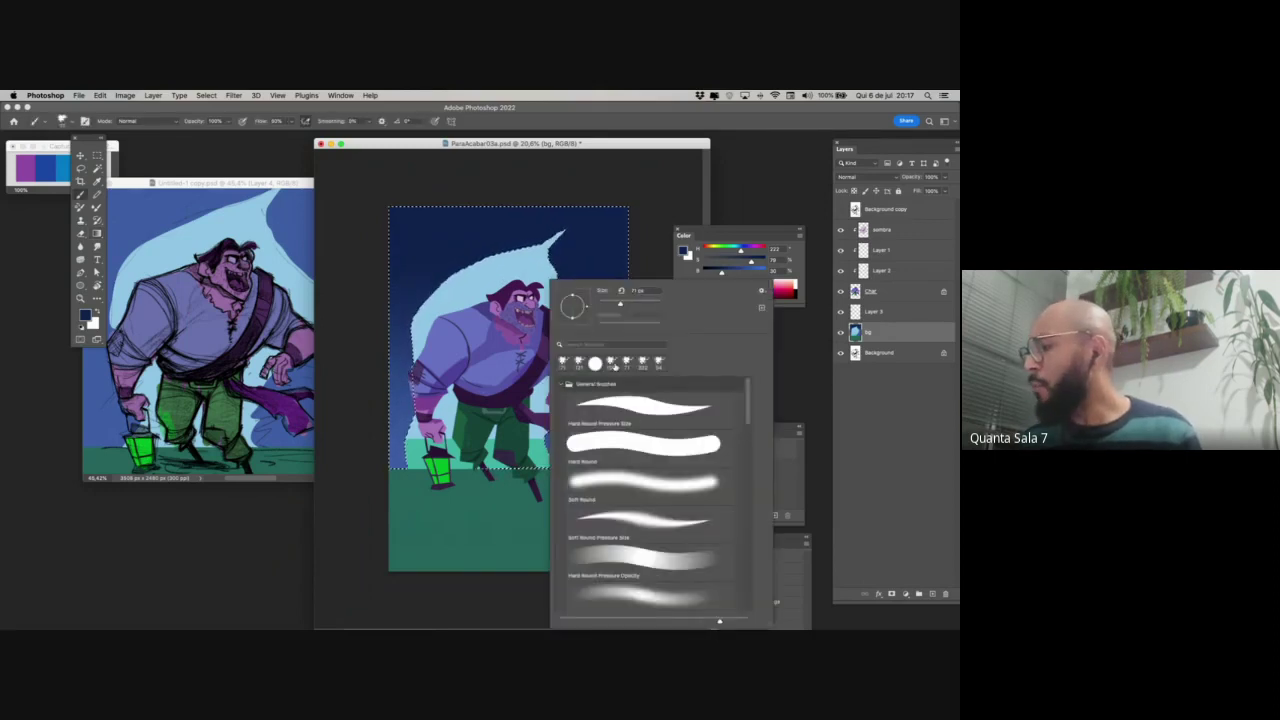
{"action": "double_click", "coordinate": [611, 363]}
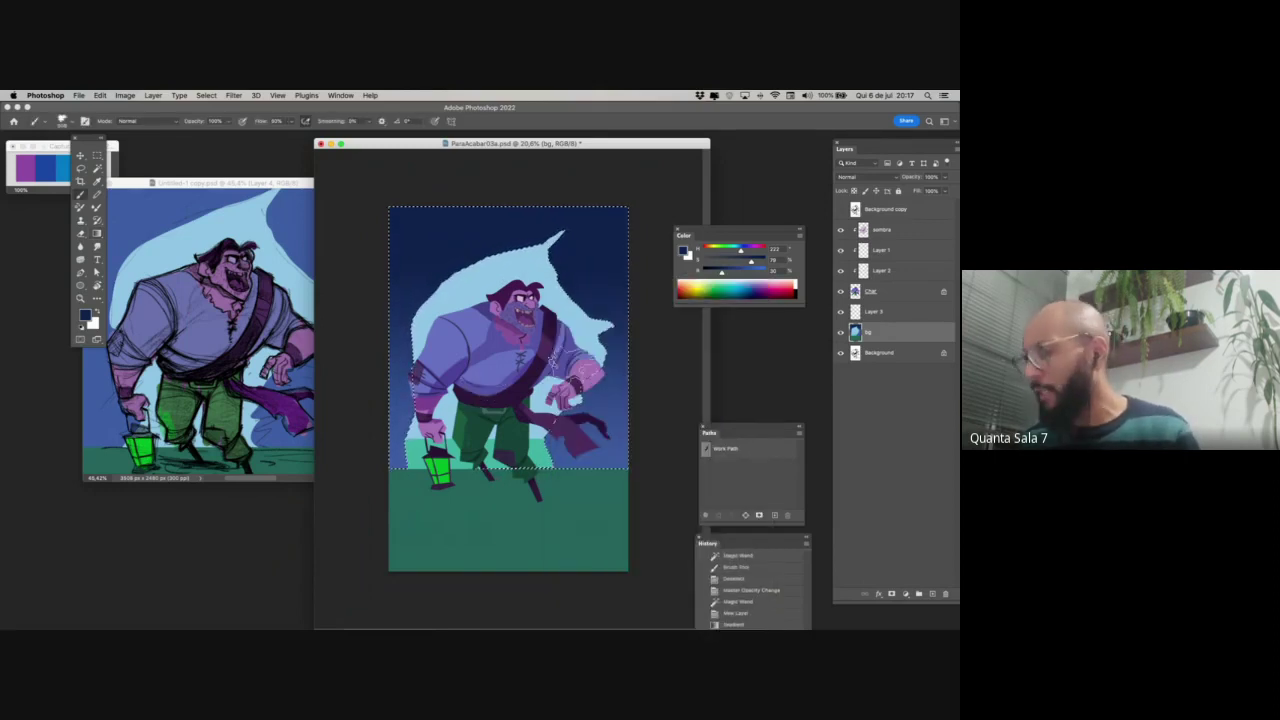
{"action": "right_click", "coordinate": [600, 414]}
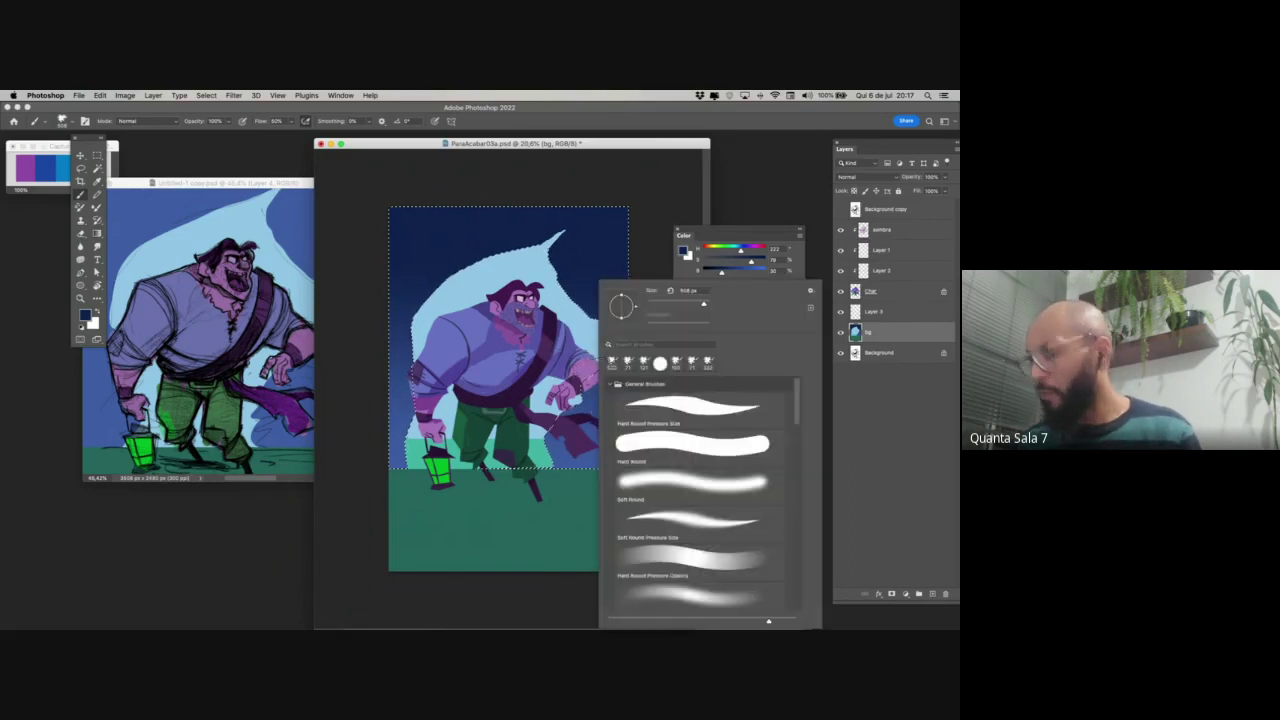
{"action": "scroll", "coordinate": [705, 562], "scroll_direction": "down", "scroll_amount": 10}
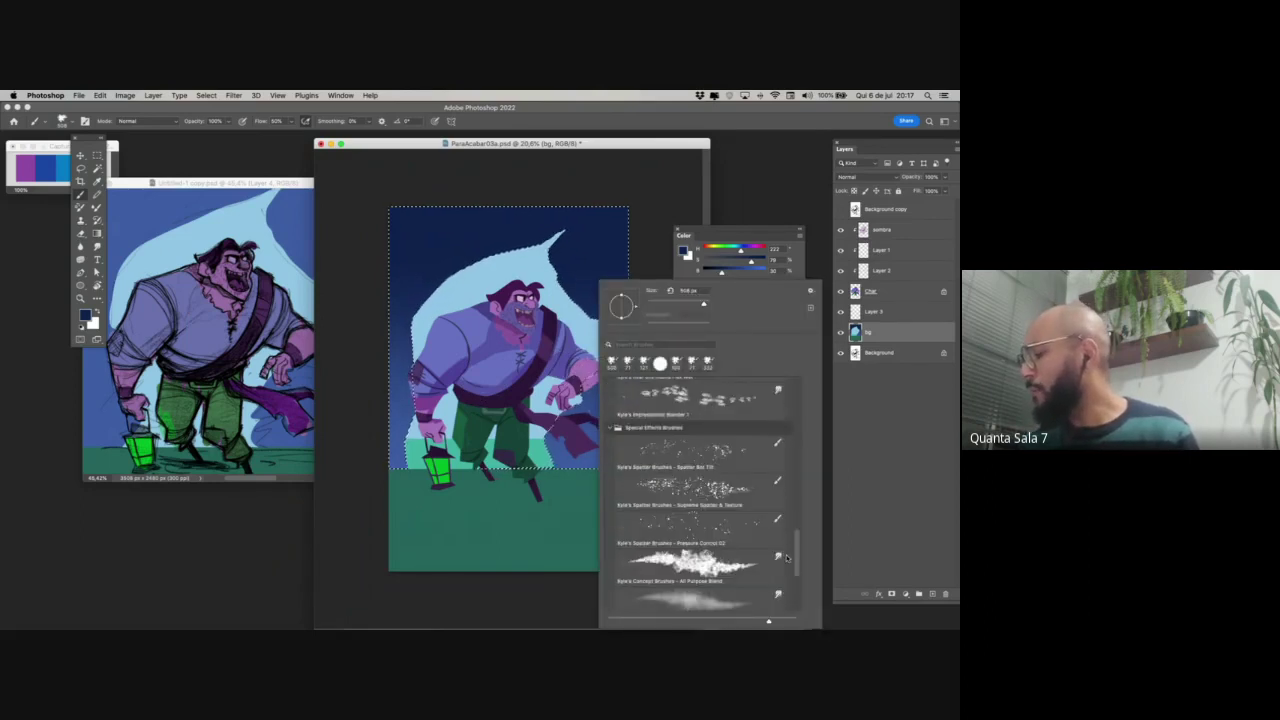
{"action": "left_click", "coordinate": [738, 540]}
{"action": "key", "text": "Return"}
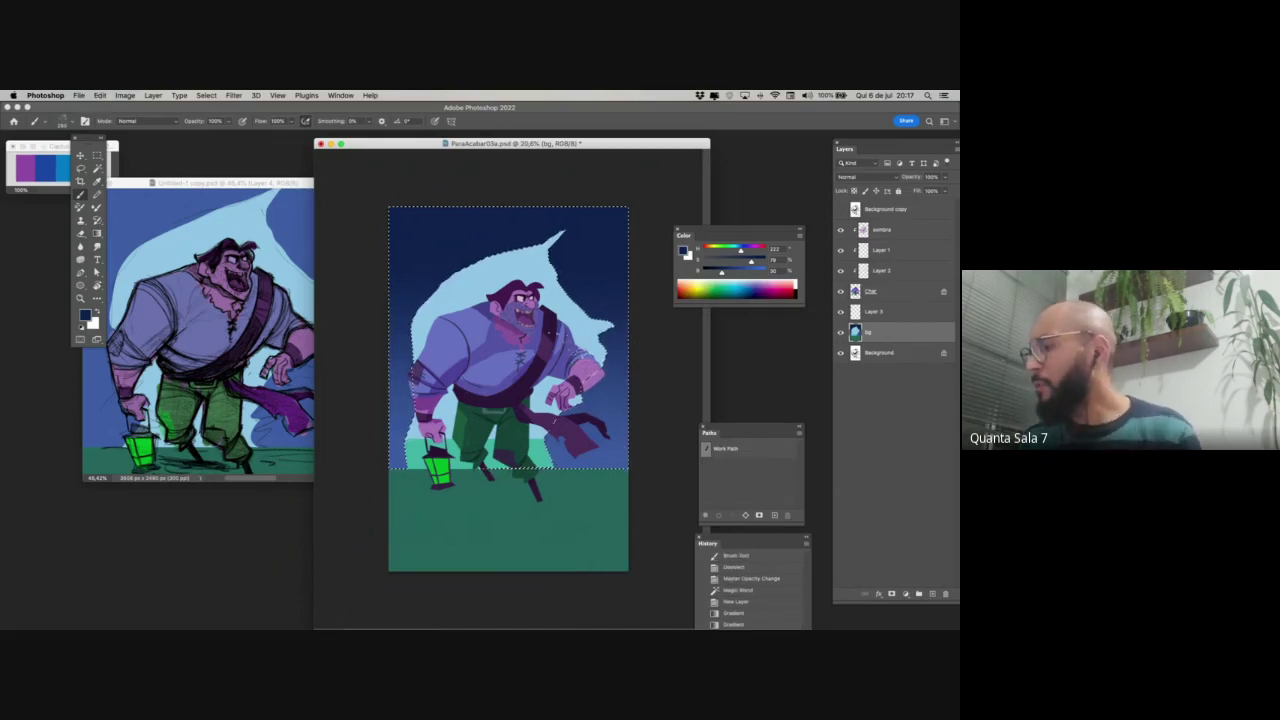
- Paint dark navy spatter texture over the lower sky on both sides of the character, reducing the brush flow to 50% for the left side
{"action": "left_click_drag", "start_coordinate": [605, 395], "coordinate": [662, 370]}
{"action": "left_click_drag", "start_coordinate": [574, 477], "coordinate": [616, 422]}
{"action": "mouse_move", "coordinate": [616, 430]}
{"action": "left_mouse_down"}
{"action": "mouse_move", "coordinate": [594, 486]}
{"action": "mouse_move", "coordinate": [566, 510]}
{"action": "left_mouse_up"}
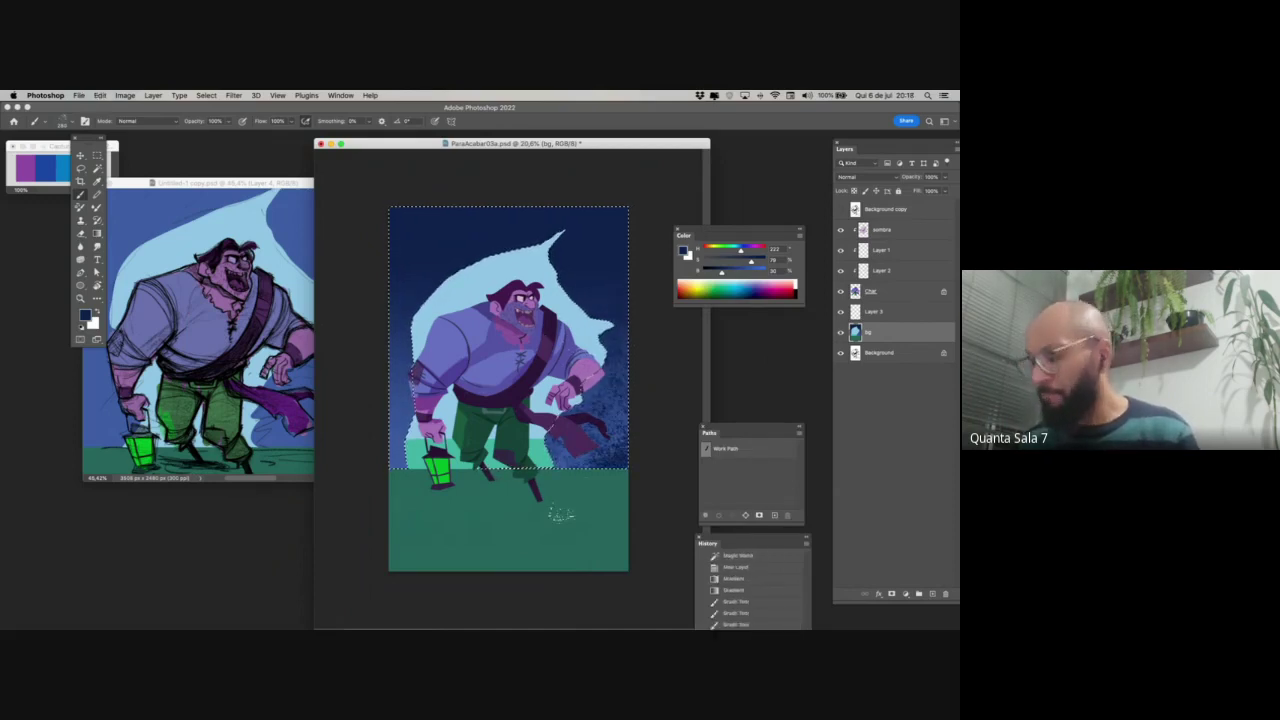
{"action": "key", "text": "5"}
{"action": "left_click_drag", "start_coordinate": [402, 354], "coordinate": [402, 460]}
- Blend the sky's spatter texture on both sides with lighter and darker blues sampled from the sky, lowering the flow to 40%
{"action": "left_click", "coordinate": [617, 431], "text": "alt"}
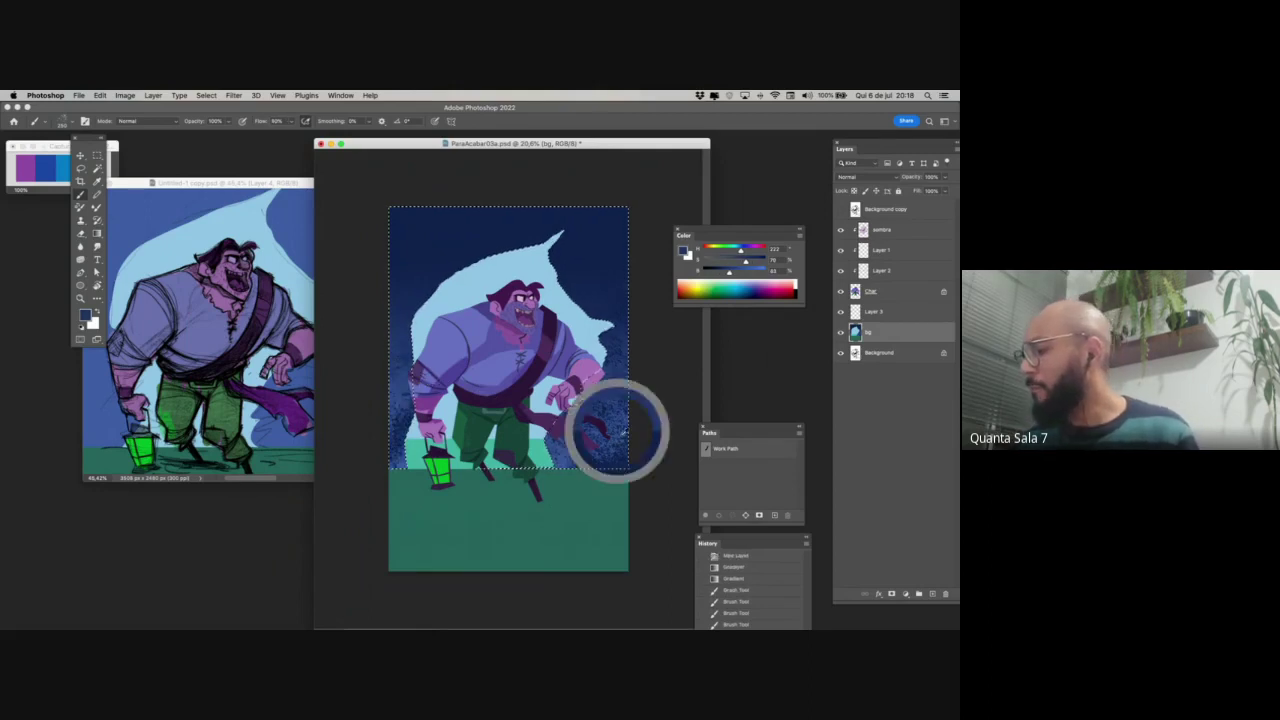
{"action": "left_click_drag", "start_coordinate": [605, 477], "coordinate": [635, 411]}
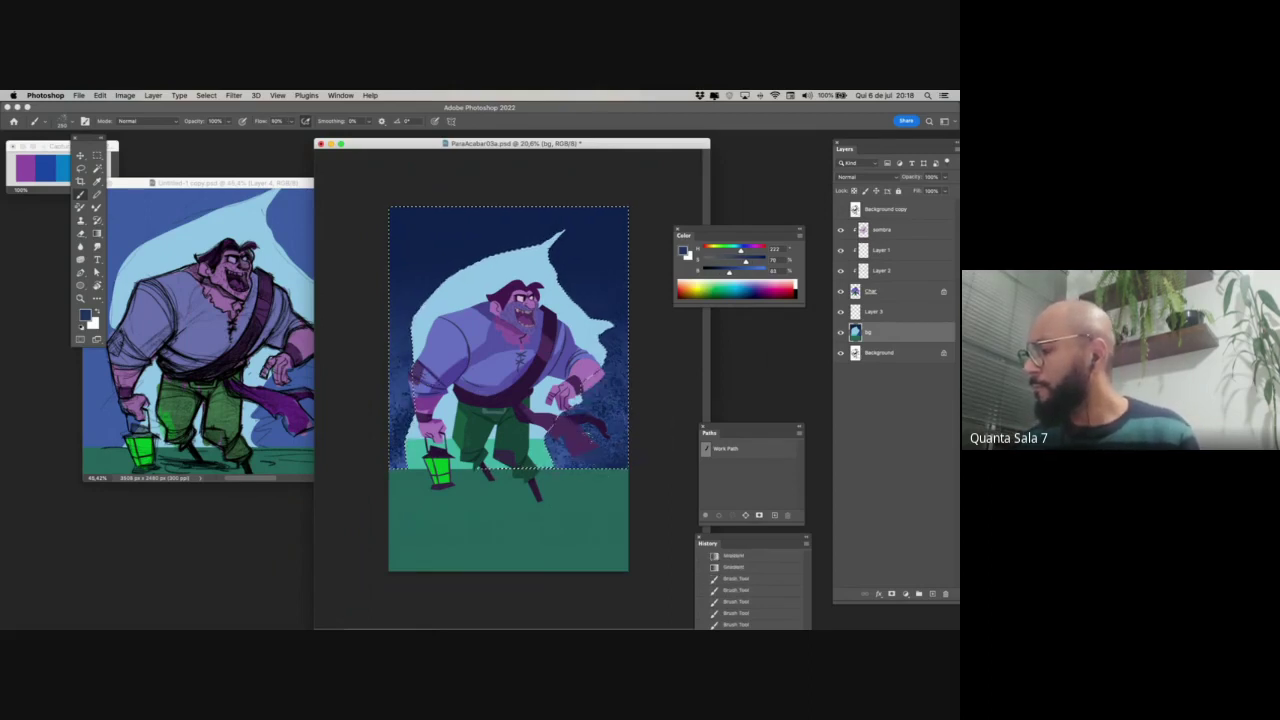
{"action": "left_click", "coordinate": [620, 346], "text": "alt"}
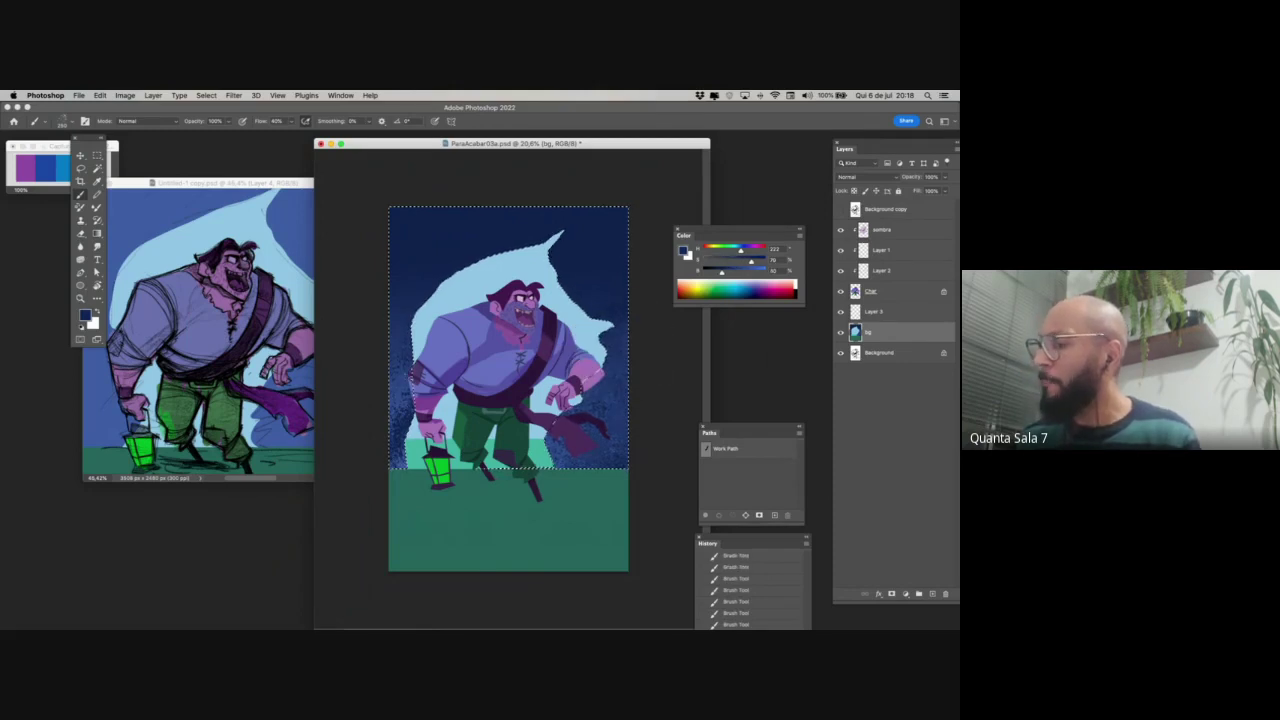
{"action": "left_click", "coordinate": [400, 394], "text": "alt"}
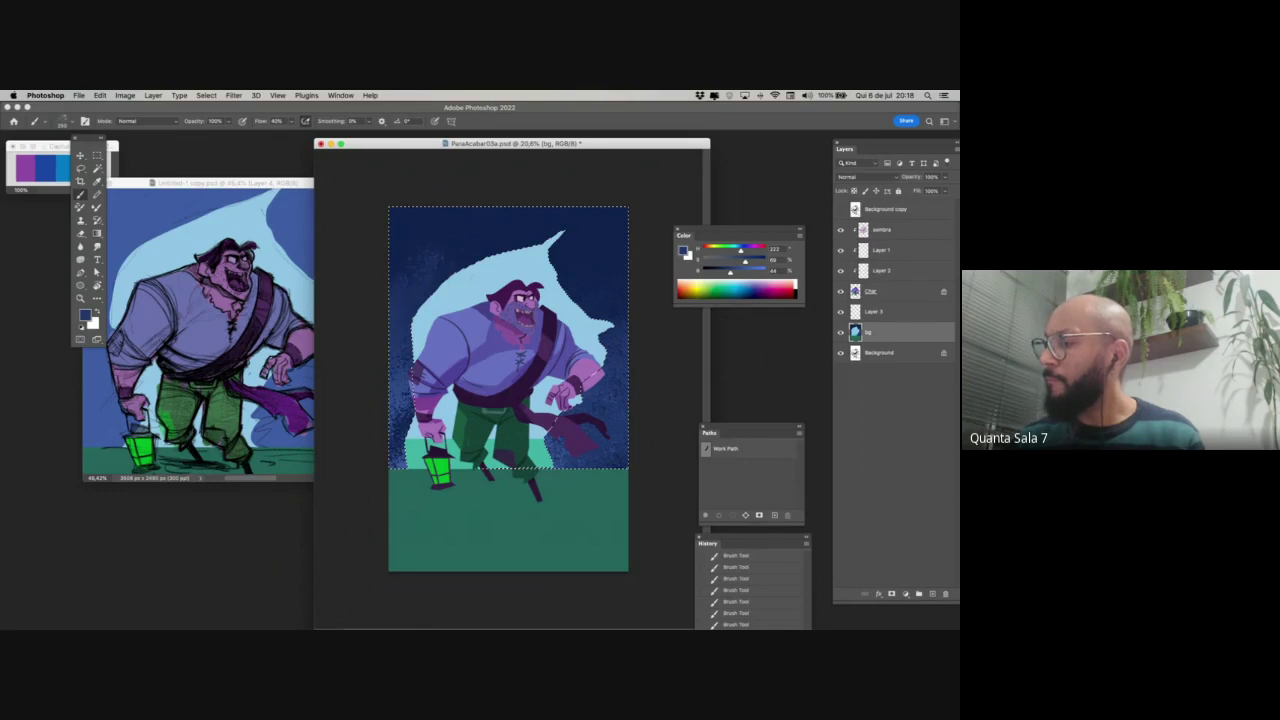
{"action": "left_click_drag", "start_coordinate": [398, 396], "coordinate": [397, 458]}
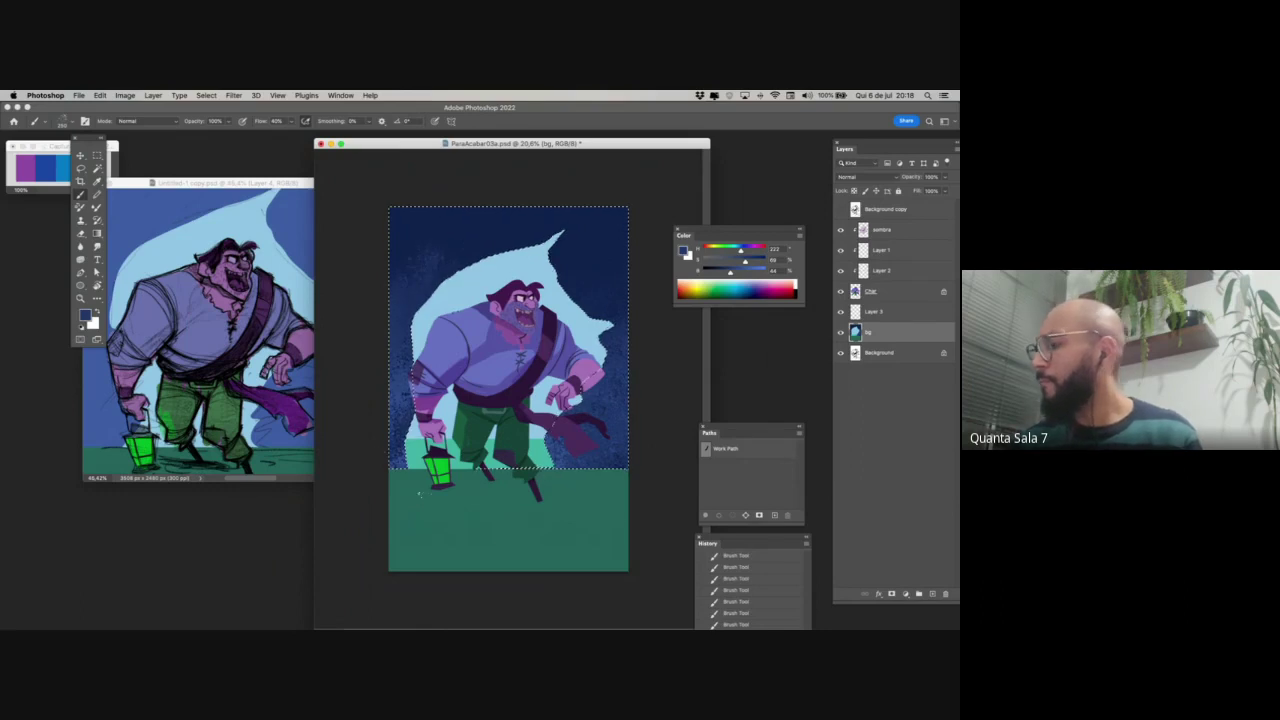
- On Layer 3, choose the Kyle's Real Oils Round Flex Wet mixer brush and sample the sky's dark navy
{"action": "key", "text": "alt+bracketright"}
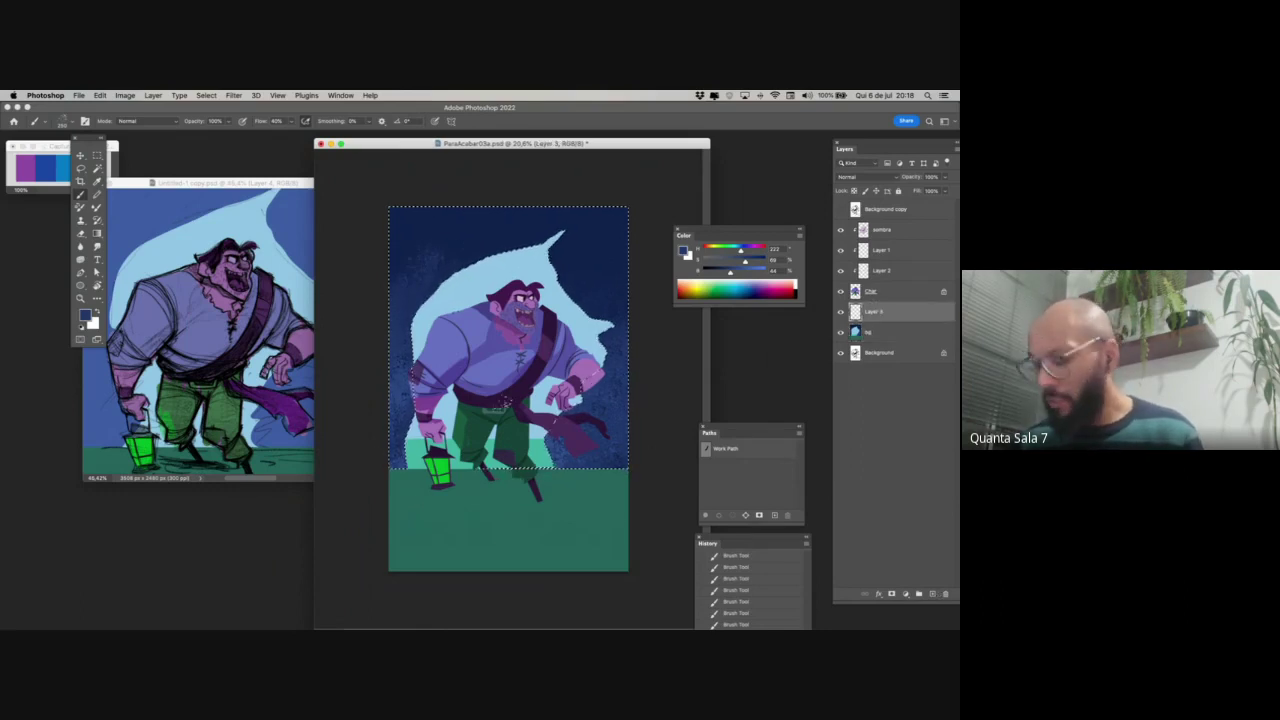
{"action": "right_click", "coordinate": [508, 402]}
{"action": "left_click", "coordinate": [614, 408]}
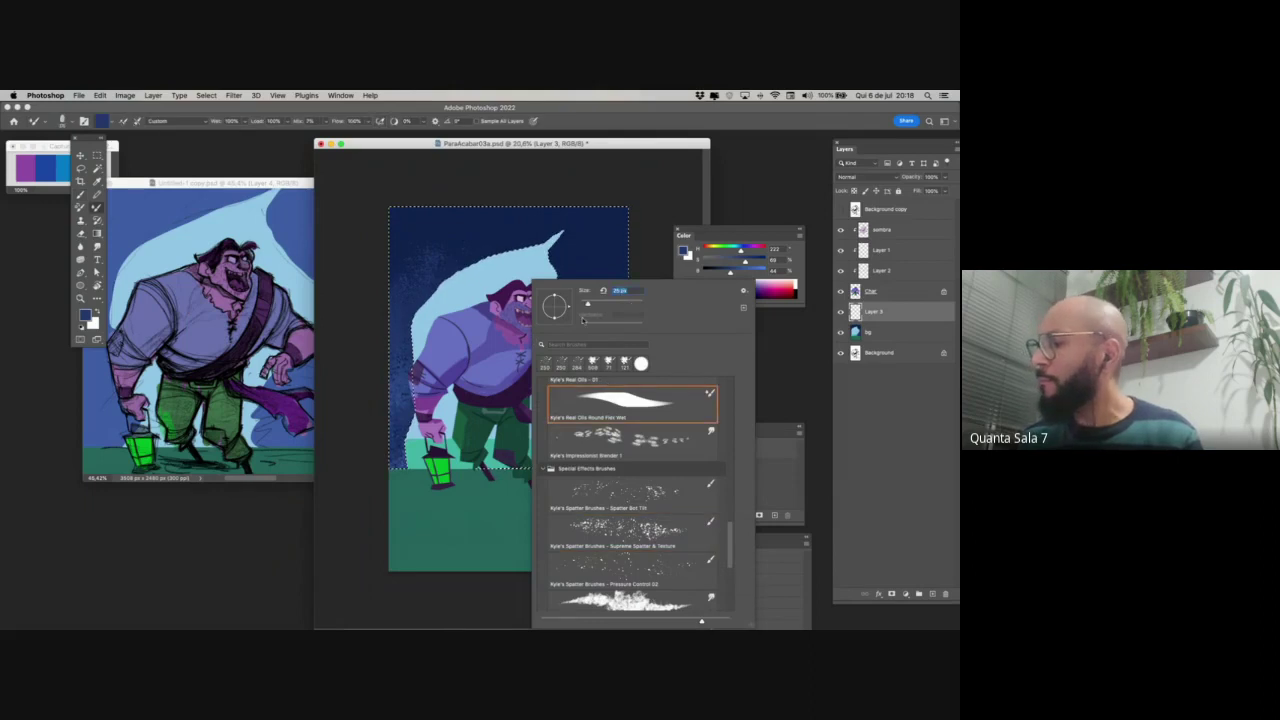
{"action": "left_click", "coordinate": [397, 331], "text": "alt"}
{"action": "key", "text": "super+z"}
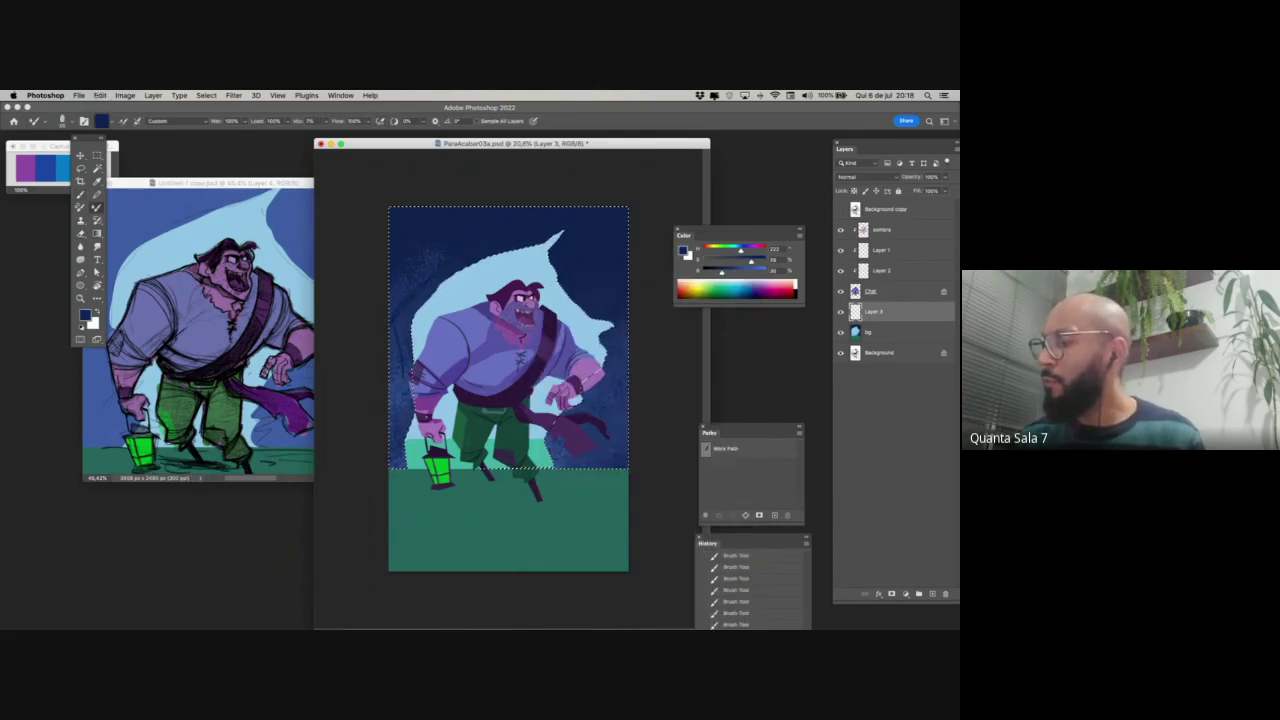
- Paint thin, curved branch-like strokes over the textured sky on both sides of the character, using dark navy and a sampled lighter blue
{"action": "left_click_drag", "start_coordinate": [405, 326], "coordinate": [391, 437]}
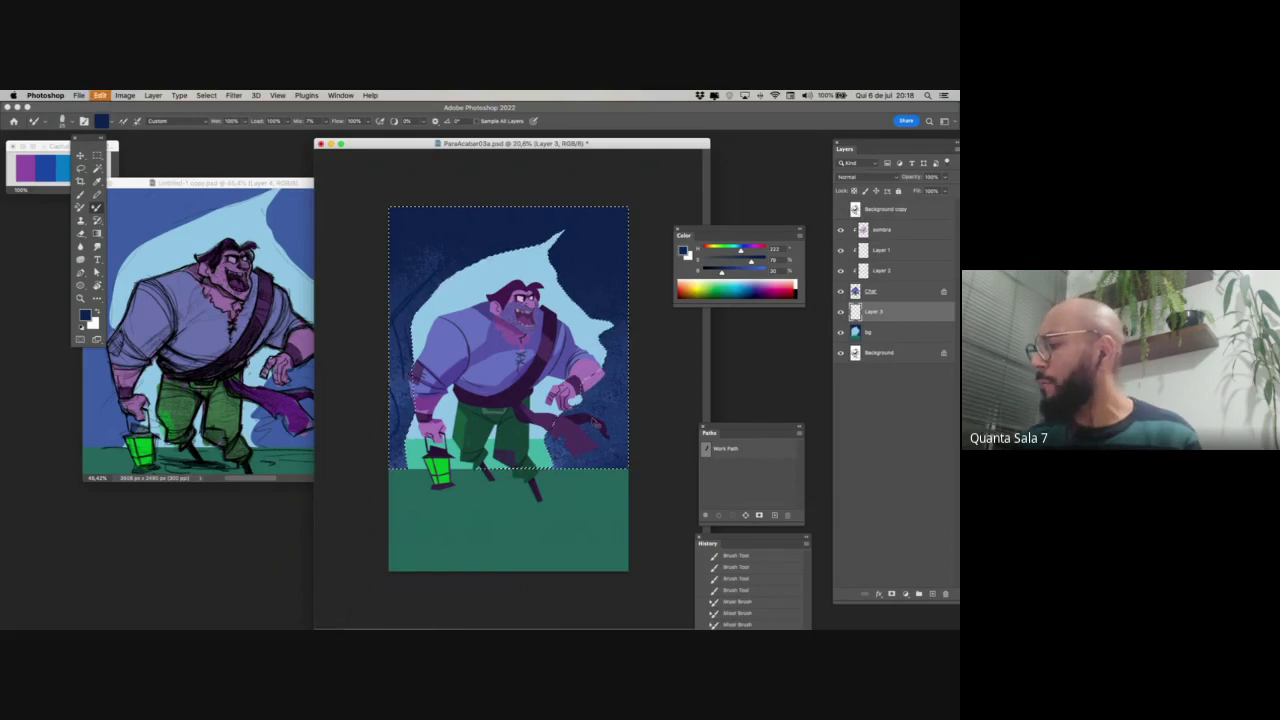
{"action": "key", "text": "super+d"}
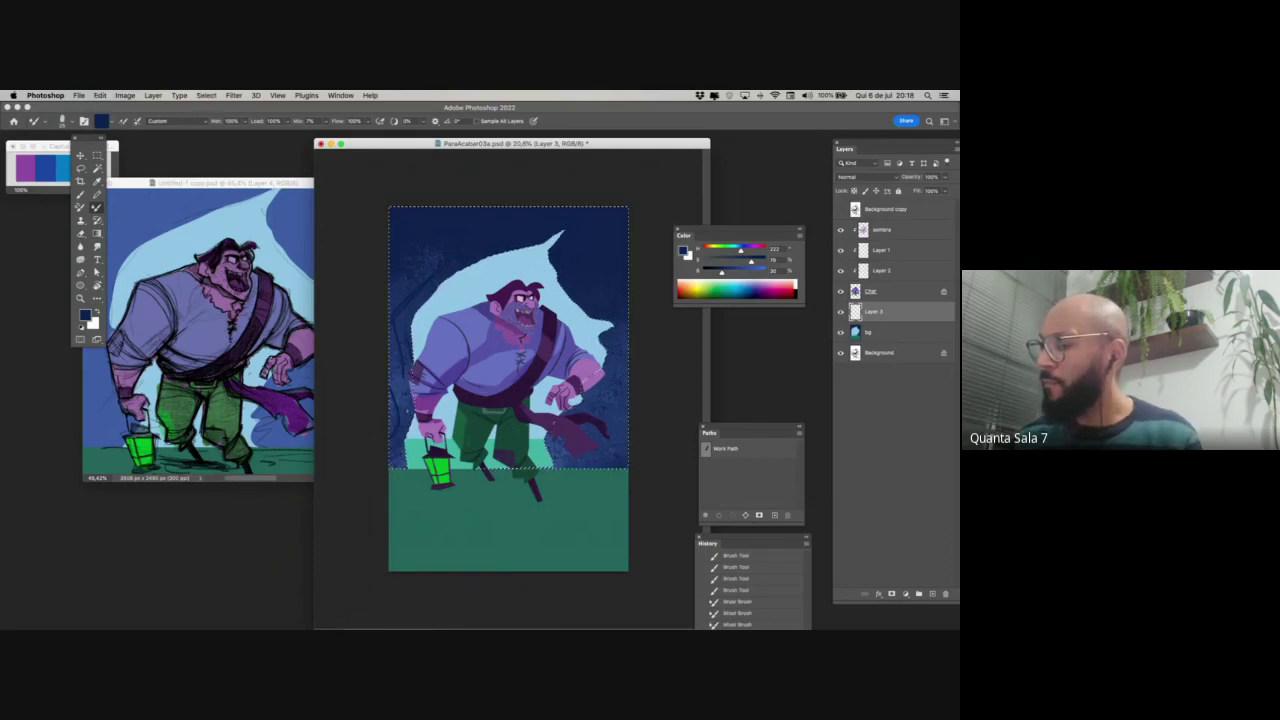
{"action": "key", "text": "super+z"}
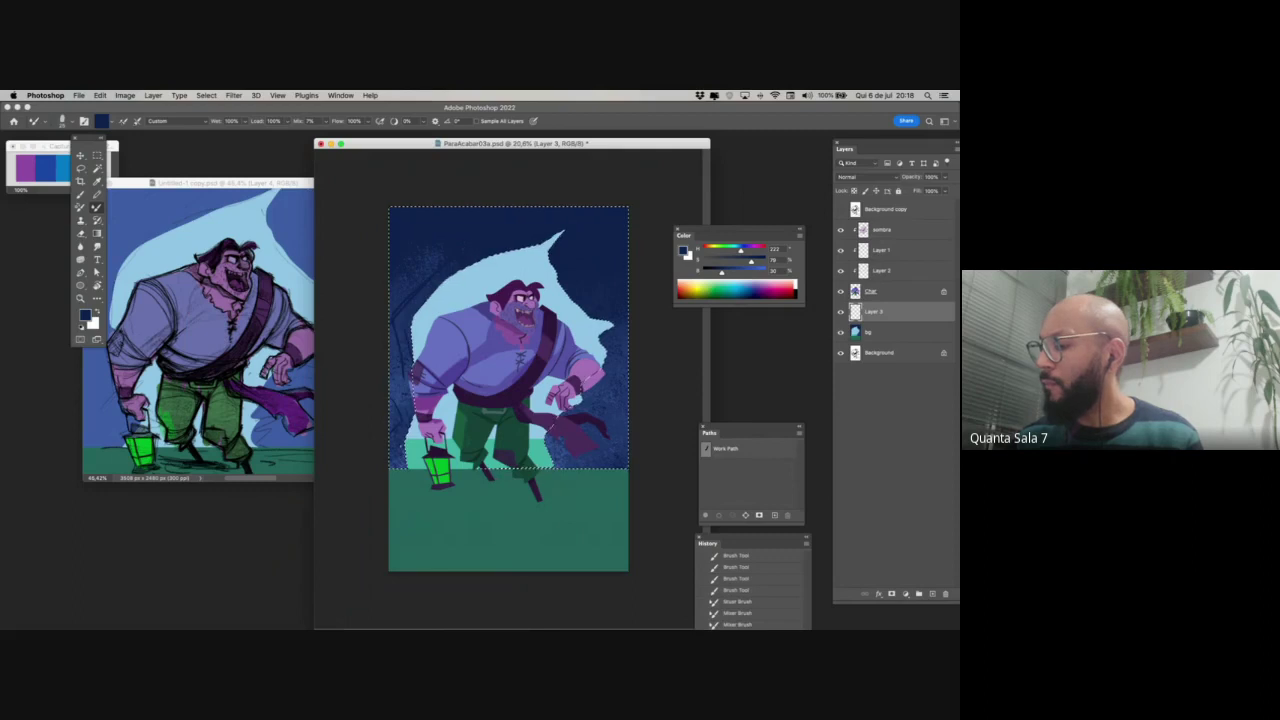
{"action": "left_click_drag", "start_coordinate": [402, 356], "coordinate": [393, 440]}
{"action": "left_click_drag", "start_coordinate": [408, 332], "coordinate": [394, 428]}
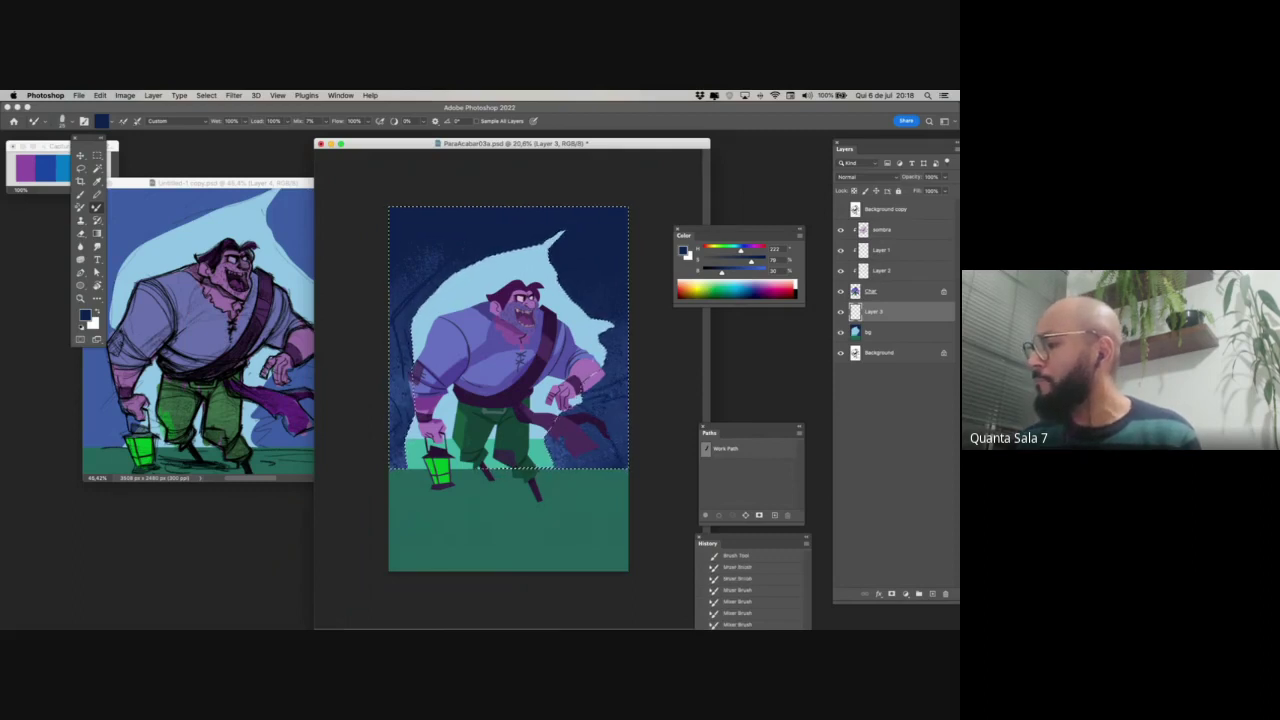
{"action": "left_click", "coordinate": [622, 325], "text": "alt"}
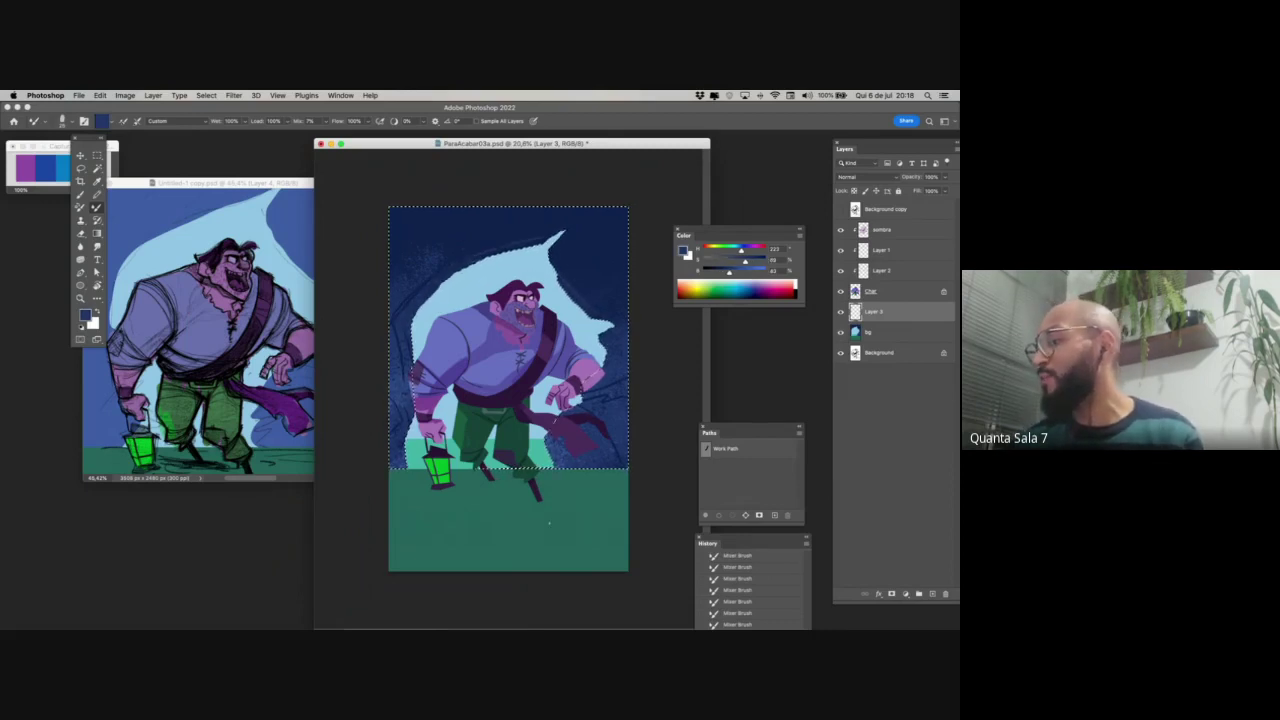
- Clear the sky selection and select the light blue shape behind the character on the bg layer with the Magic Wand
{"action": "key", "text": "super+d"}
{"action": "key", "text": "w"}
{"action": "left_click", "coordinate": [872, 332]}
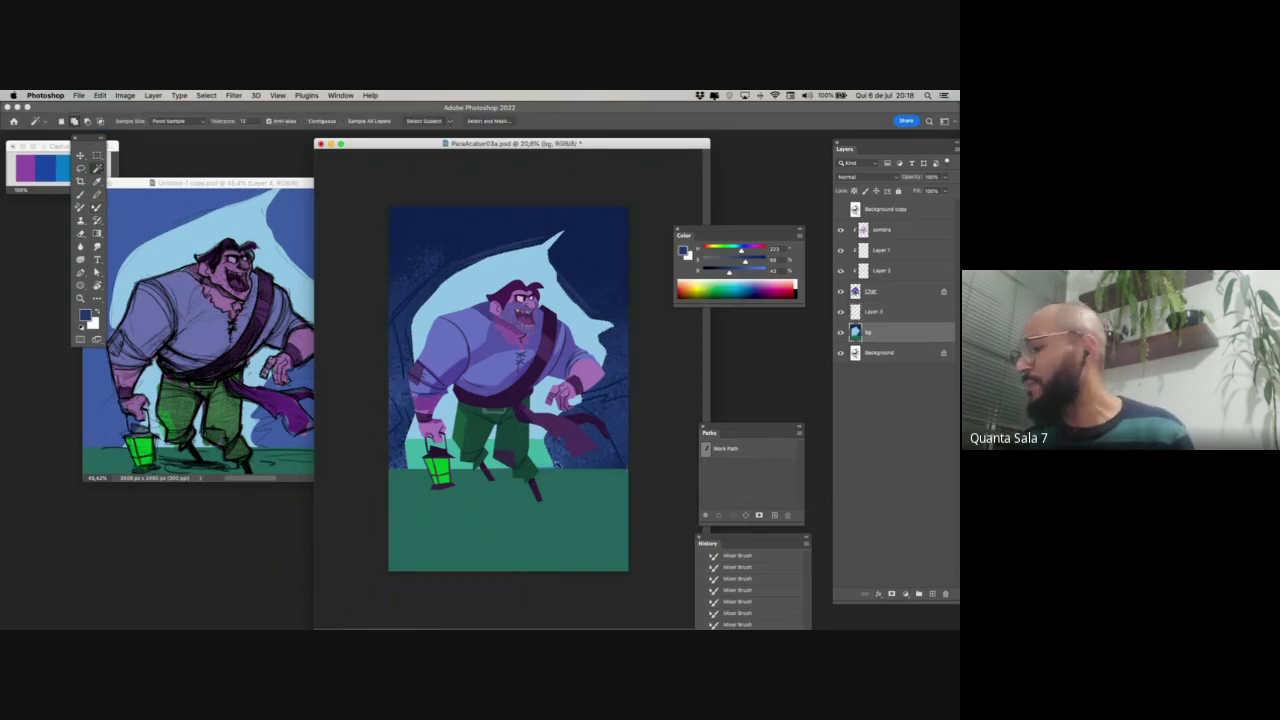
{"action": "left_click", "coordinate": [549, 428]}
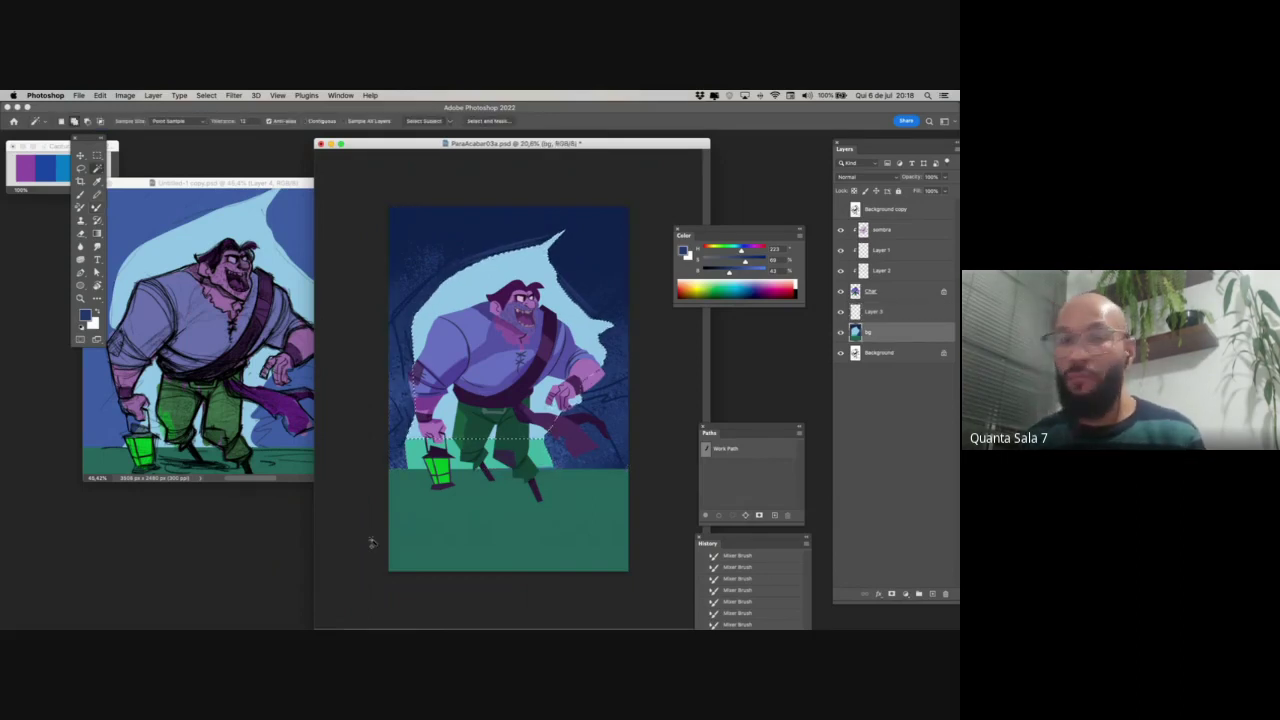
- Sample the palette's bright green and apply a vertical gradient over the selected light blue shape, strongest at its top
{"action": "key", "text": "g"}
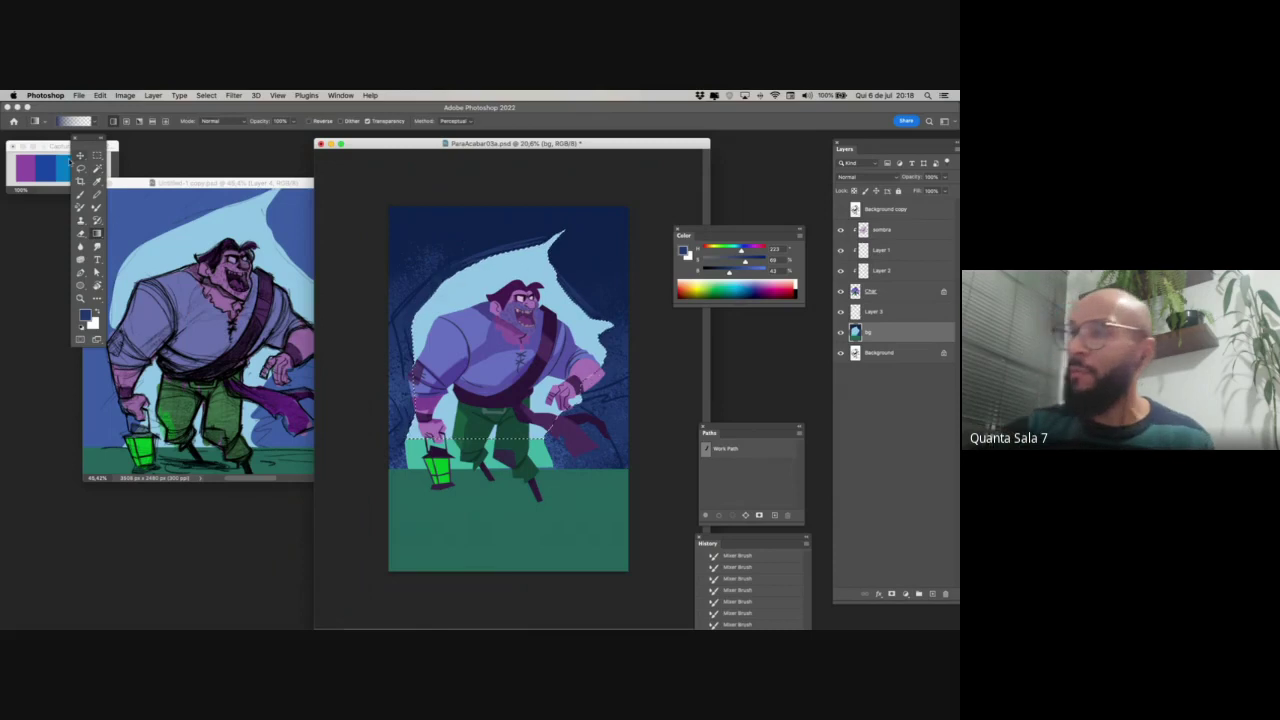
{"action": "mouse_move", "coordinate": [67, 143]}
{"action": "left_mouse_down"}
{"action": "mouse_move", "coordinate": [157, 318]}
{"action": "mouse_move", "coordinate": [170, 302]}
{"action": "left_mouse_up"}
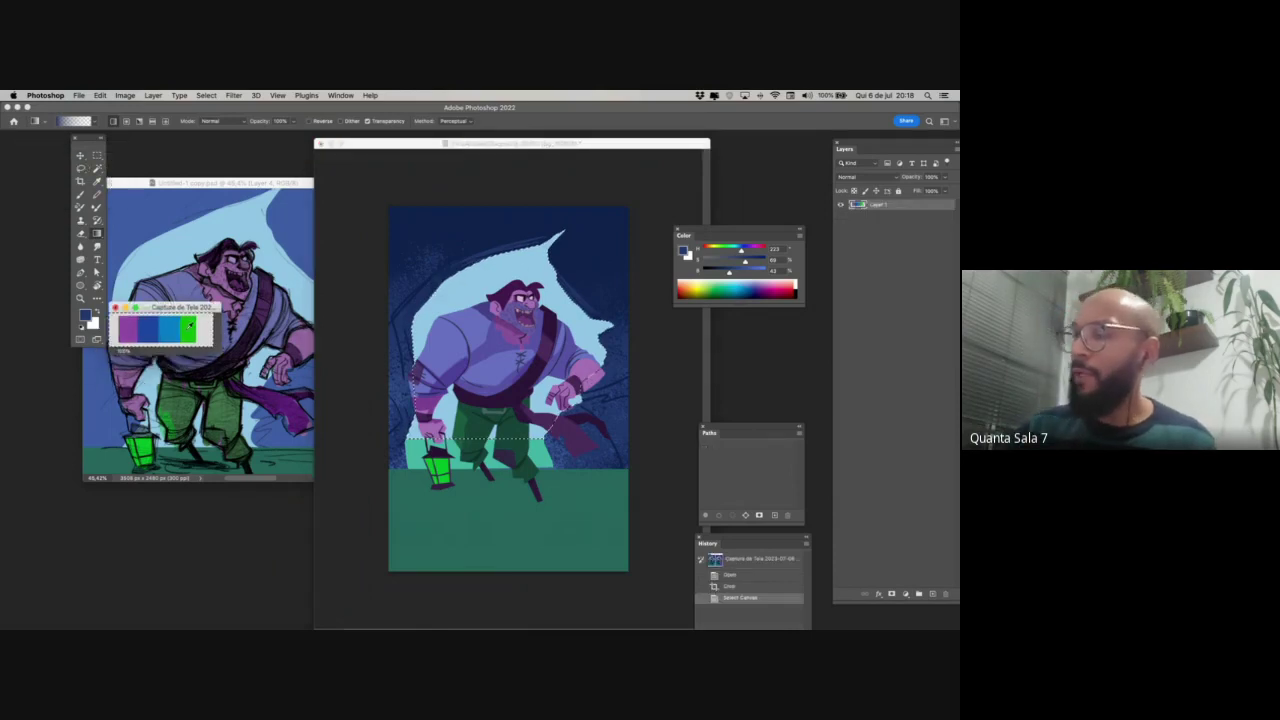
{"action": "left_click", "coordinate": [188, 330], "text": "alt"}
{"action": "left_click", "coordinate": [470, 513]}
{"action": "left_click_drag", "start_coordinate": [473, 514], "coordinate": [470, 513]}
{"action": "key", "text": "super+z"}
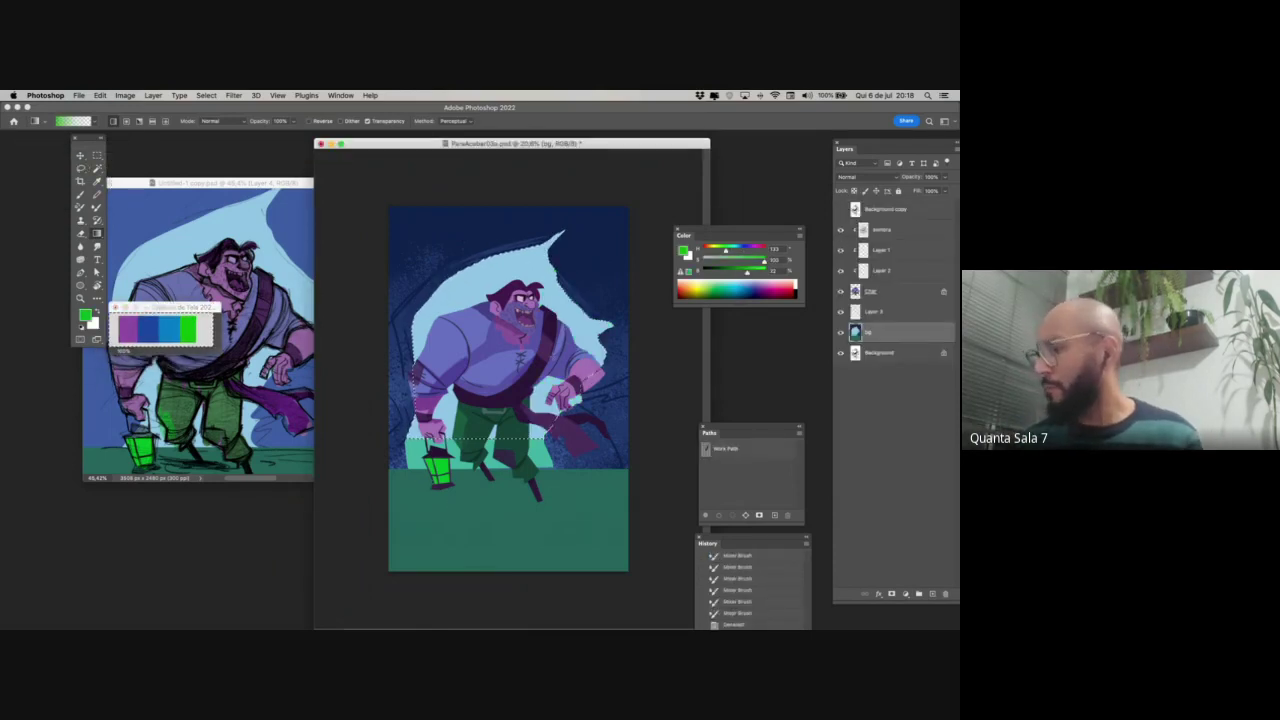
{"action": "left_click_drag", "start_coordinate": [517, 232], "coordinate": [498, 480]}
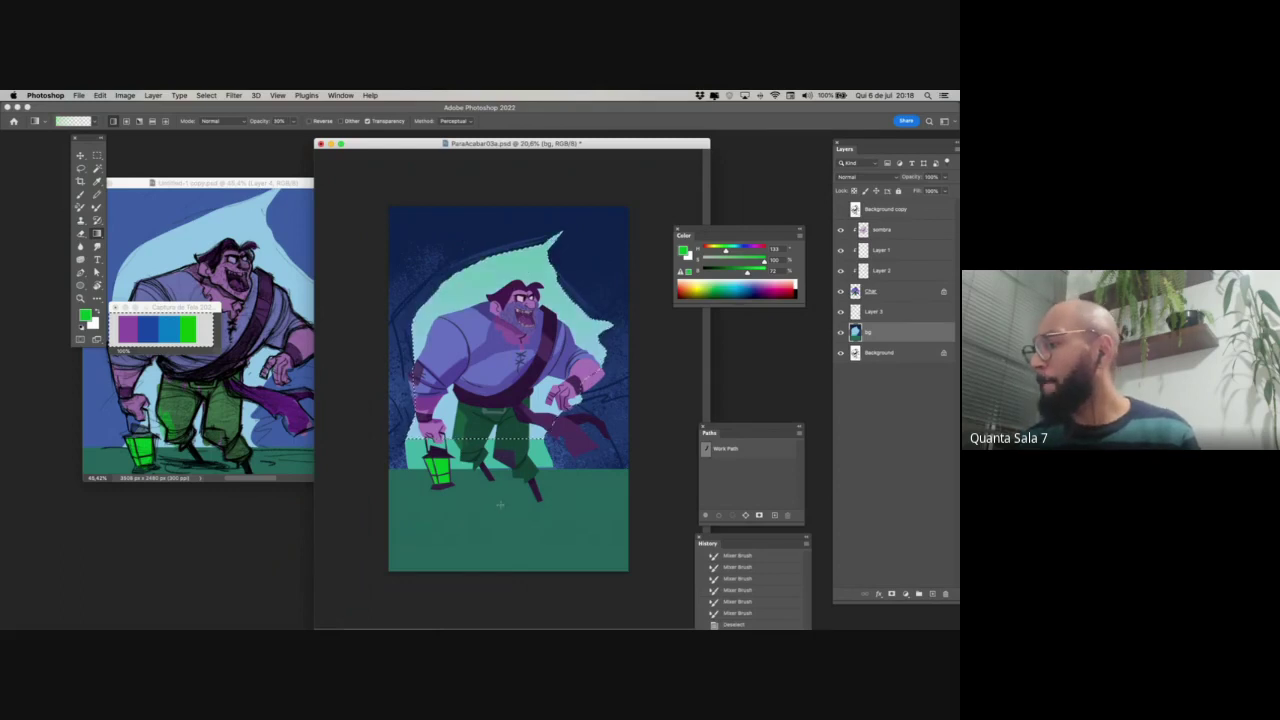
- Clear the selection and select the teal strip behind the character's legs with the Magic Wand
{"action": "key", "text": "super+d"}
{"action": "key", "text": "w"}
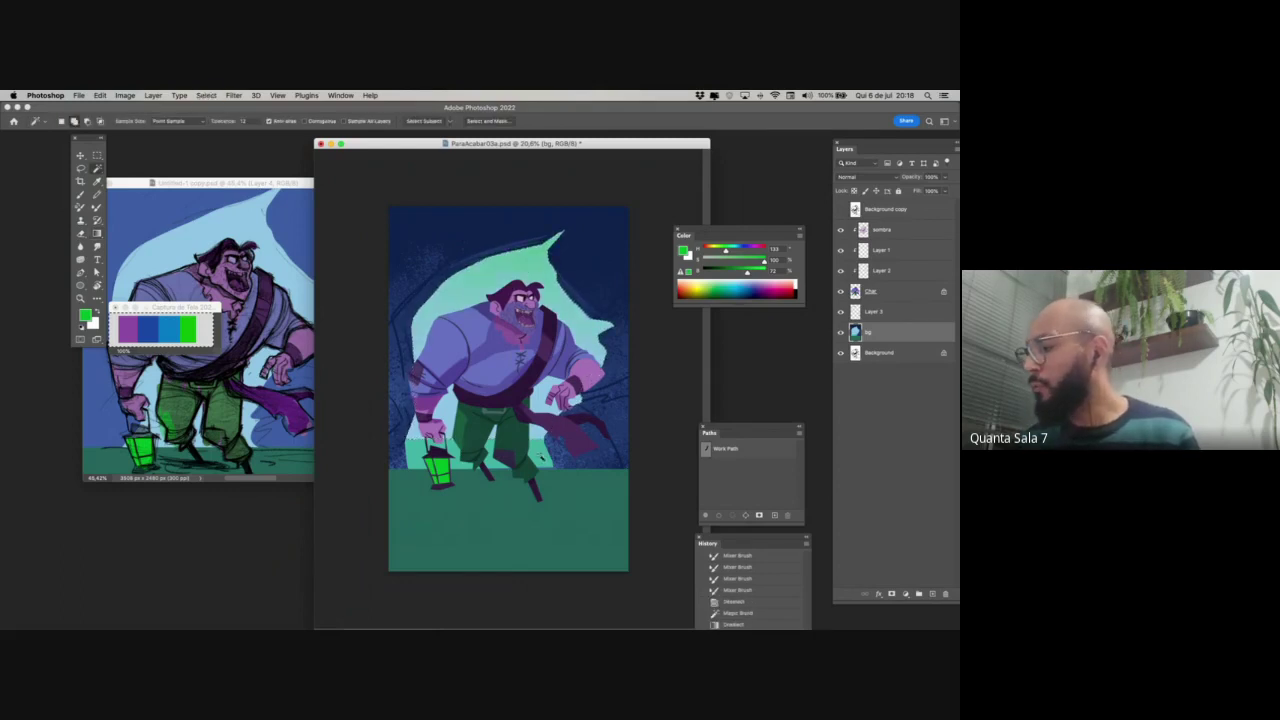
{"action": "left_click", "coordinate": [545, 468]}
- Brush along the selected strip with a larger mixer brush, using its sampled teal raised to 76% brightness
{"action": "key", "text": "b"}
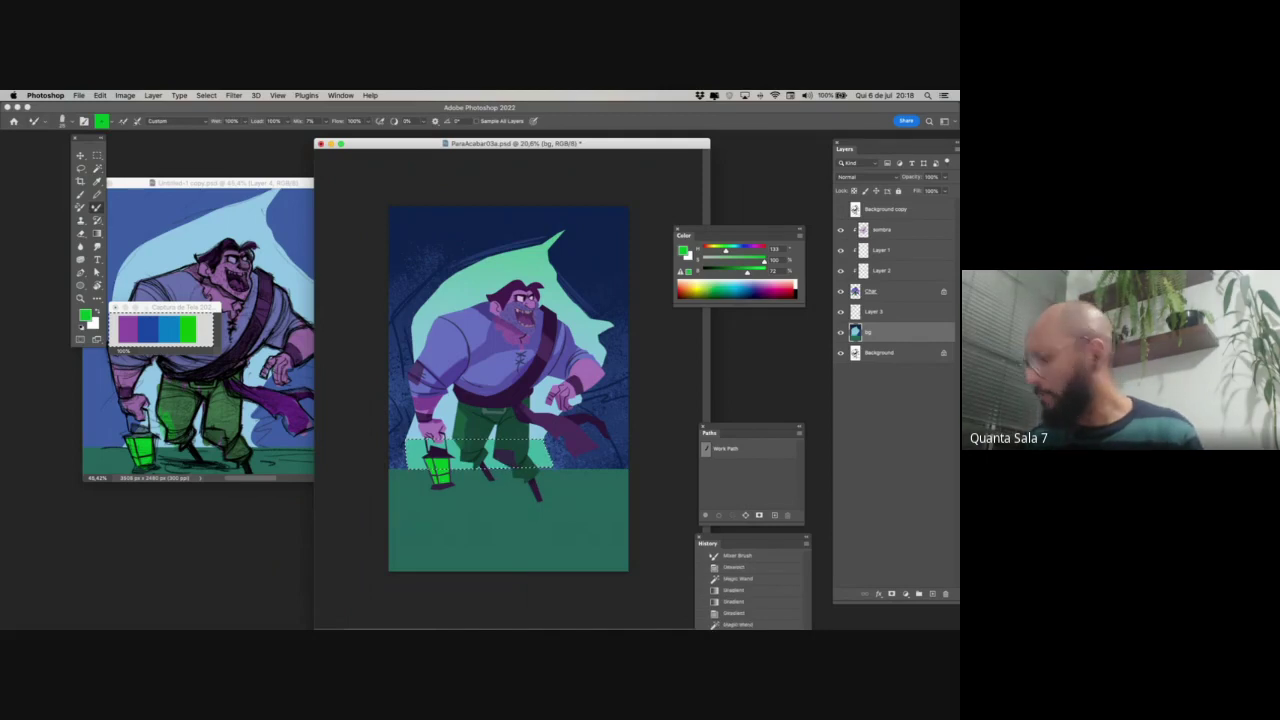
{"action": "key", "text": "super+z"}
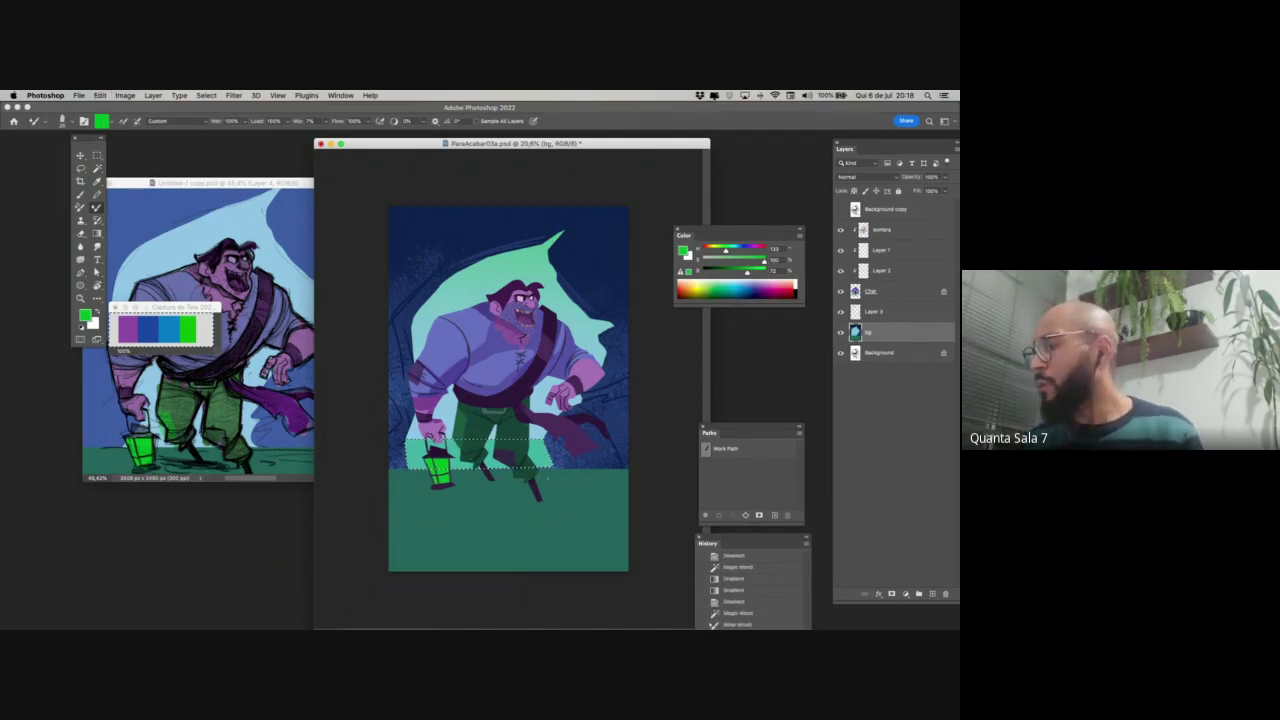
{"action": "right_click", "coordinate": [547, 478]}
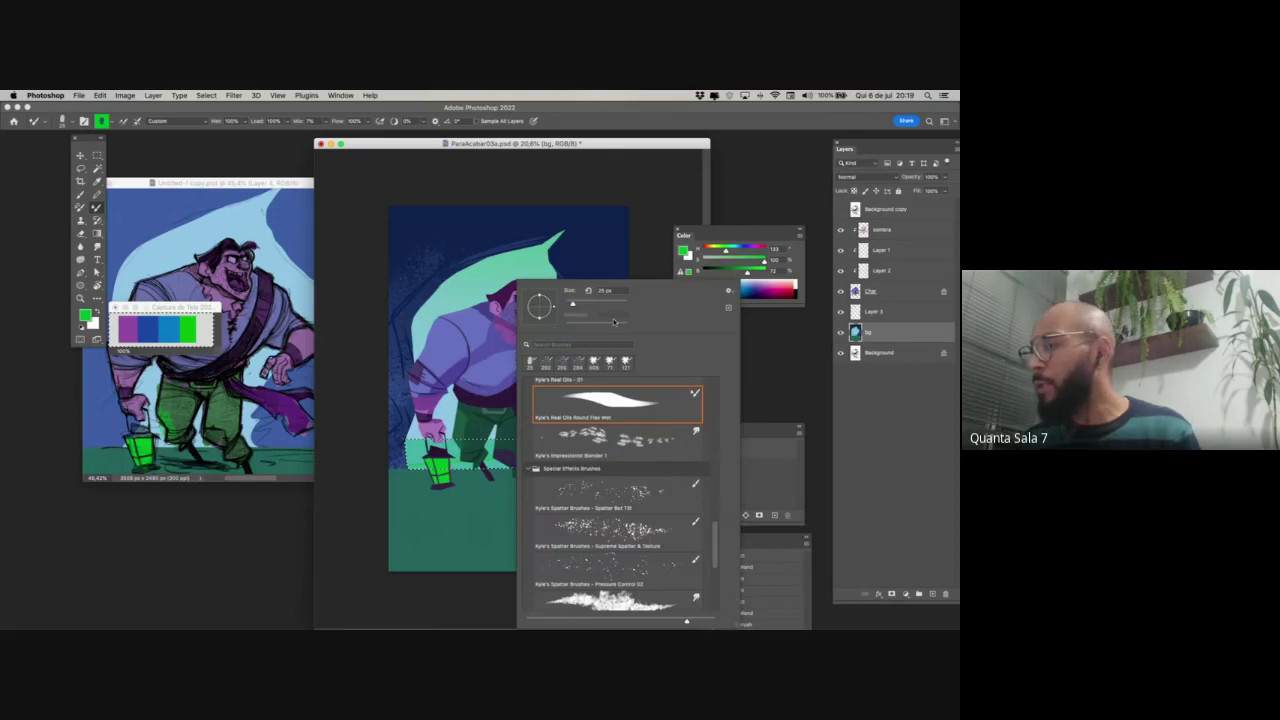
{"action": "left_click", "coordinate": [592, 304]}
{"action": "key", "text": "Return"}
{"action": "left_click", "coordinate": [538, 448], "text": "alt"}
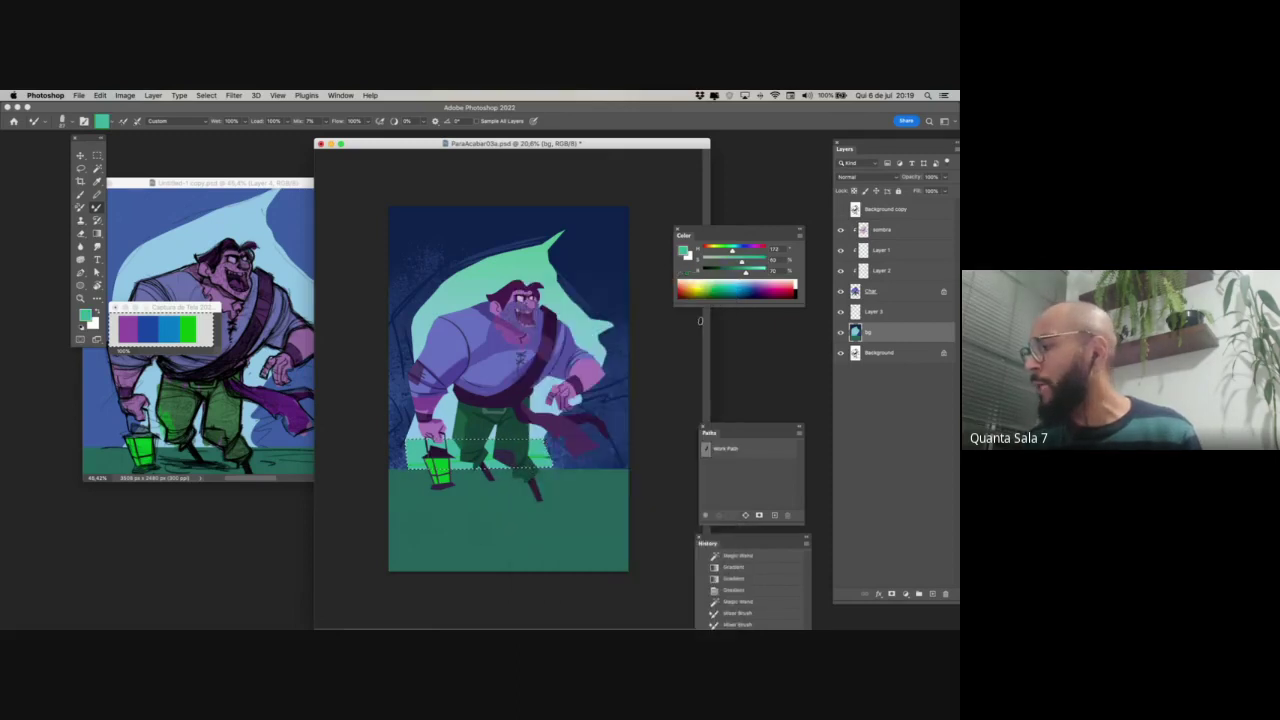
{"action": "left_click_drag", "start_coordinate": [746, 272], "coordinate": [750, 272]}
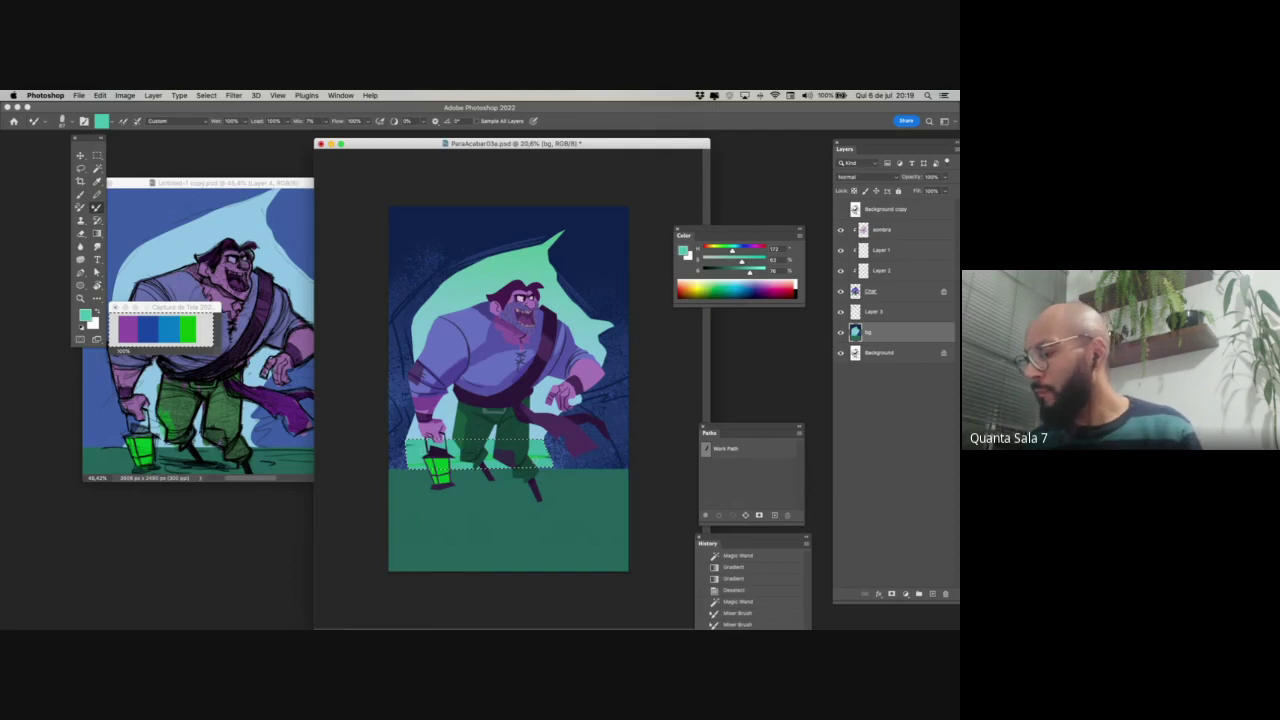
{"action": "left_click_drag", "start_coordinate": [470, 469], "coordinate": [511, 469]}
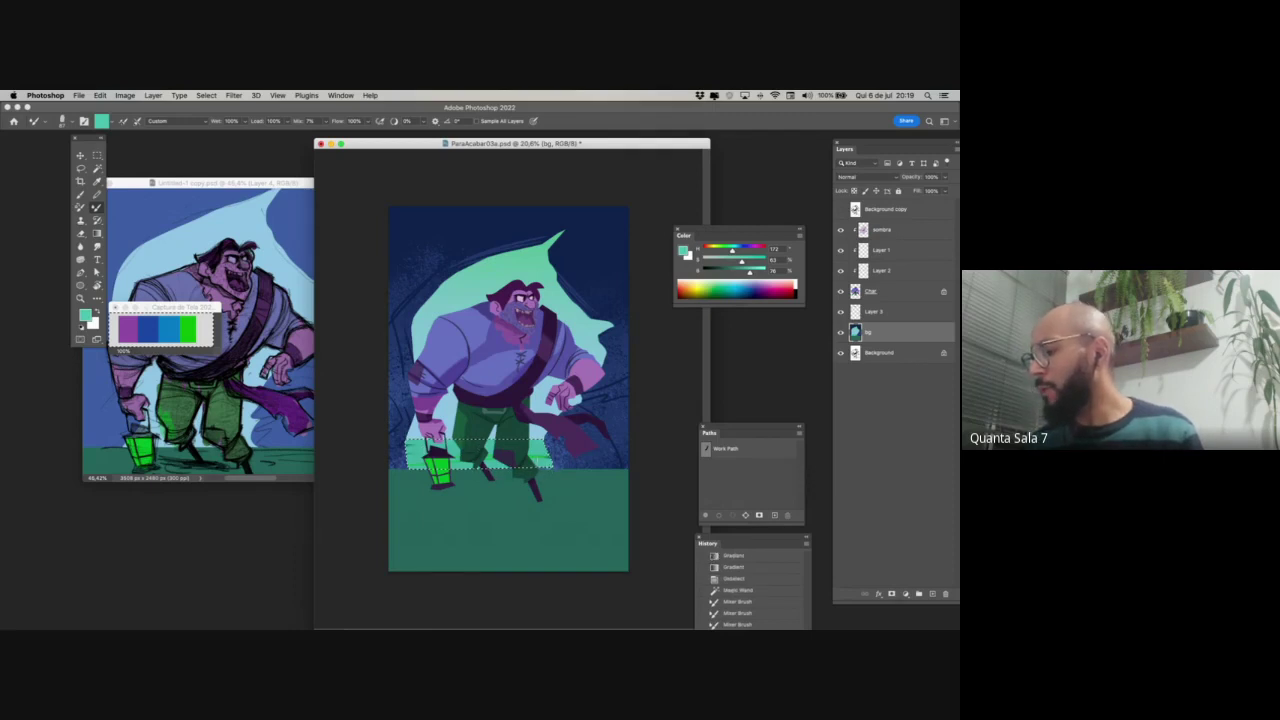
- Choose the Kyle's Inkbox - Classic Cartoonist brush and sample the ground's dark green
{"action": "right_click", "coordinate": [651, 472]}
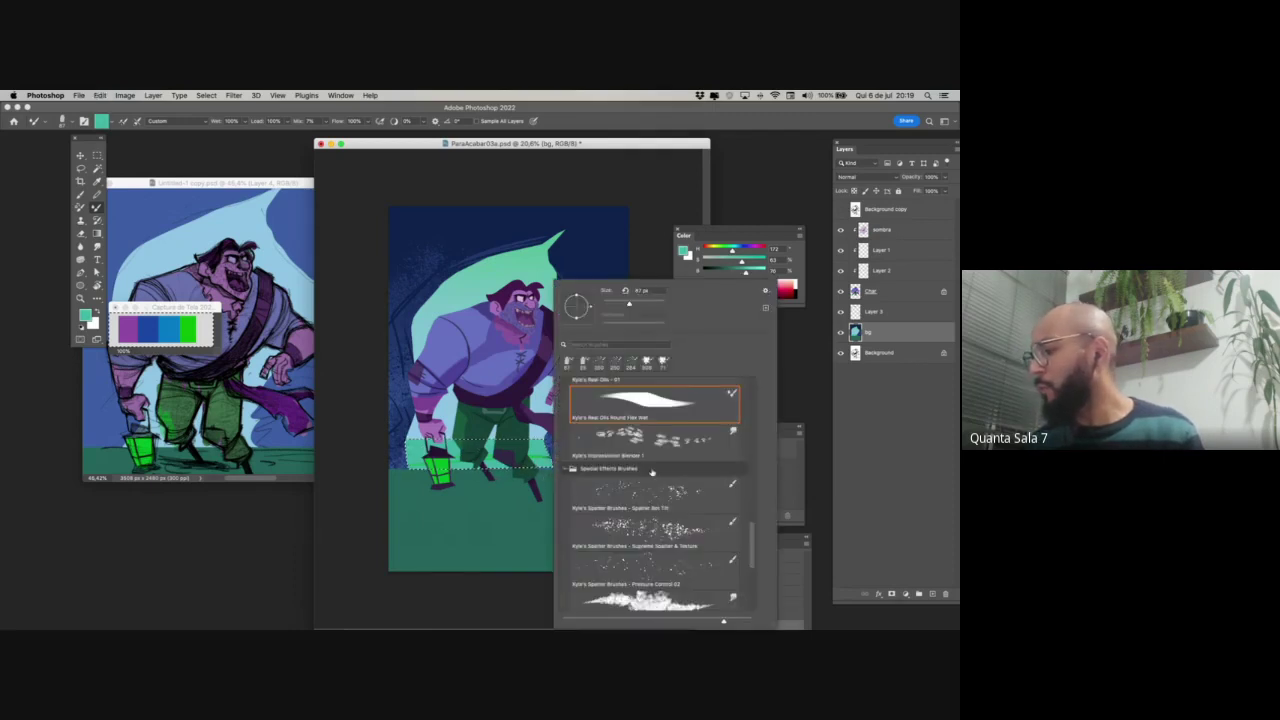
{"action": "scroll", "coordinate": [660, 500], "scroll_direction": "up", "scroll_amount": 5}
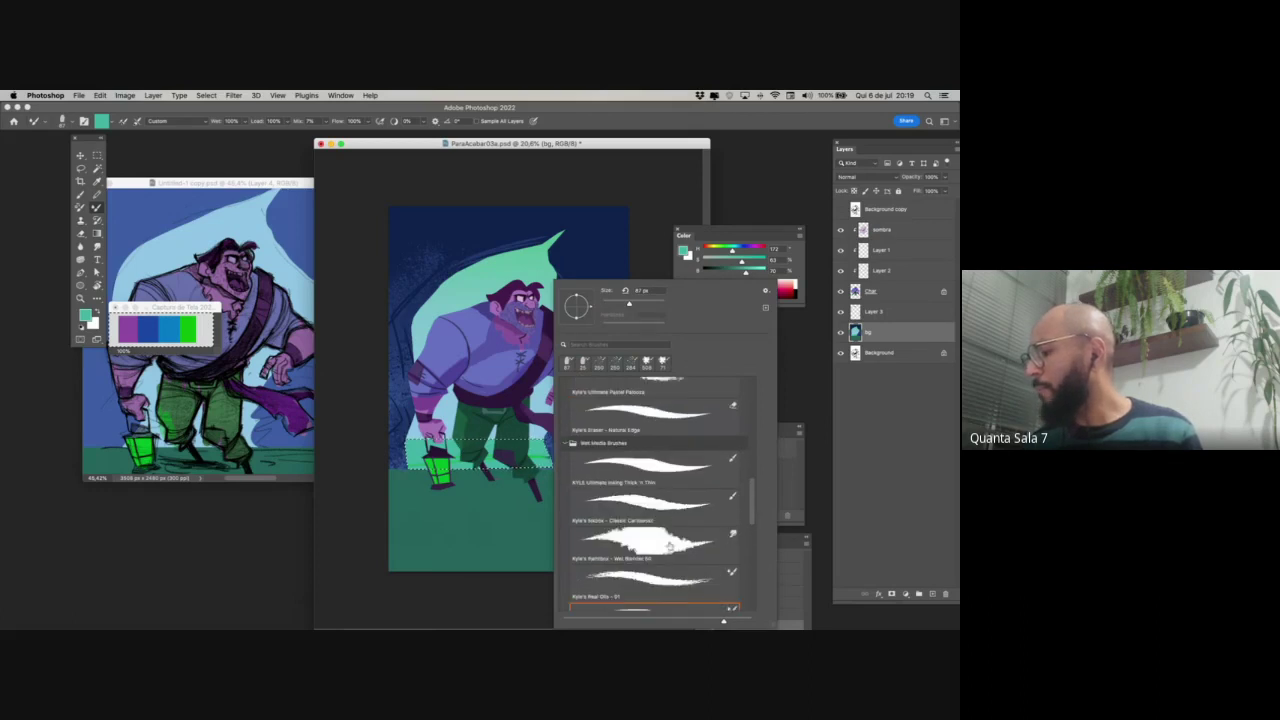
{"action": "left_click", "coordinate": [650, 505]}
{"action": "key", "text": "Return"}
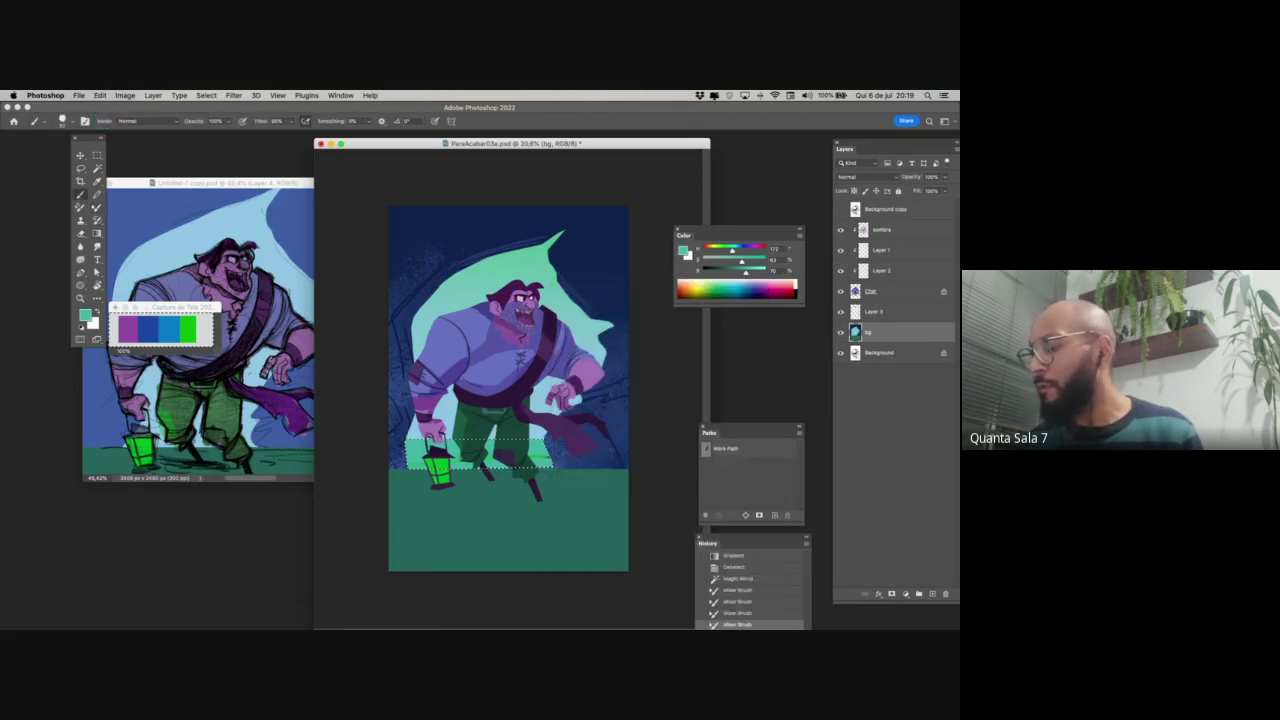
{"action": "left_click", "coordinate": [514, 491], "text": "alt"}
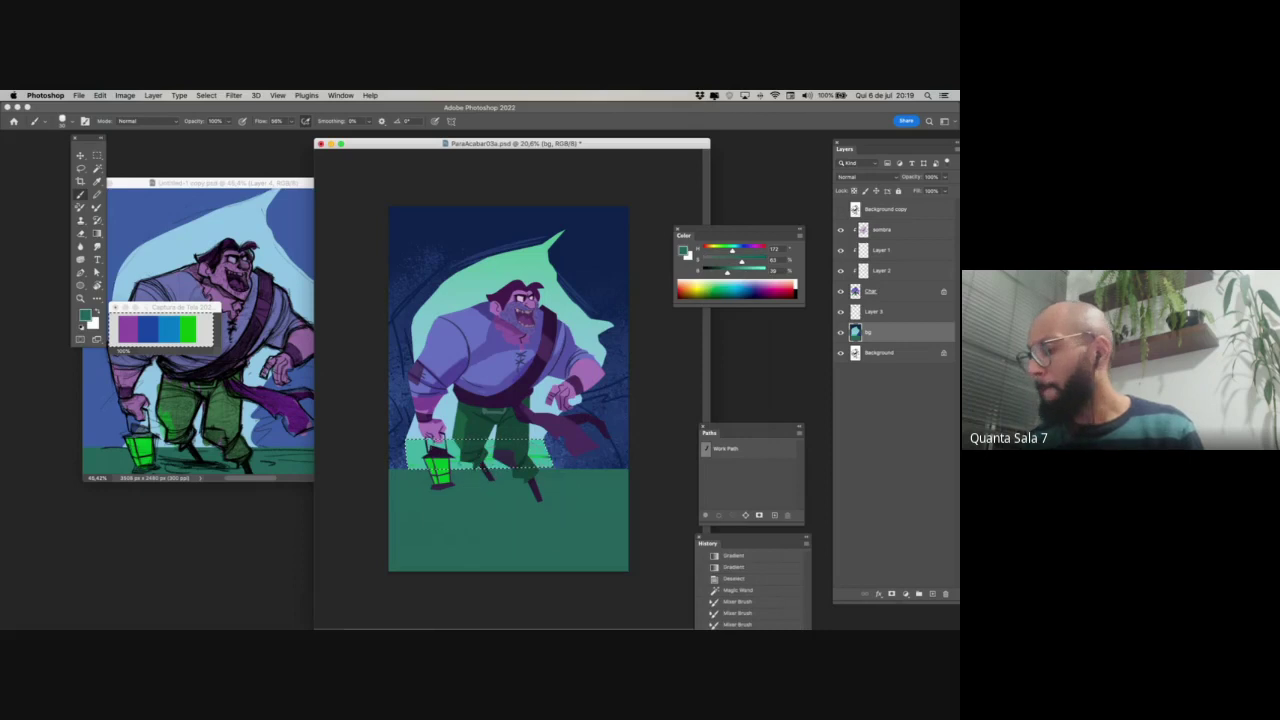
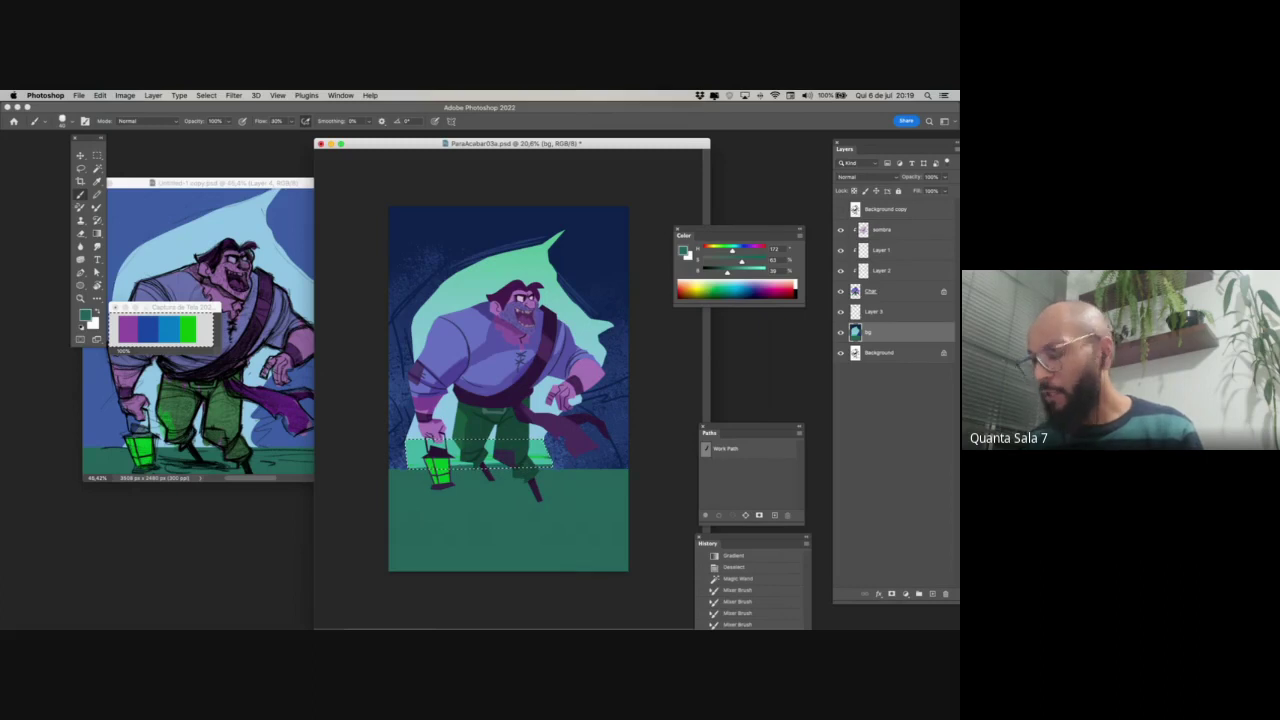
- Paint translucent dark green streaks across the teal strip behind the legs, with flow lowered to 20% and a reduced opacity
{"action": "left_click_drag", "start_coordinate": [549, 461], "coordinate": [473, 465]}
{"action": "left_click_drag", "start_coordinate": [550, 456], "coordinate": [529, 458]}
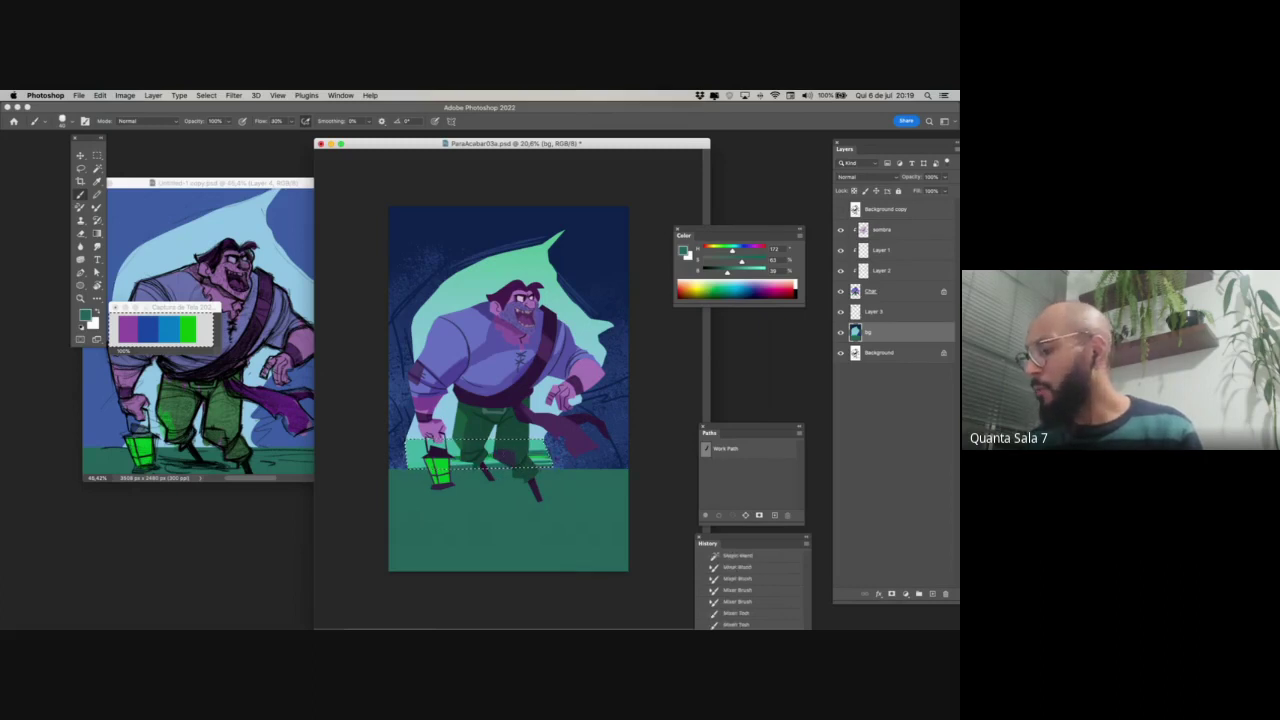
{"action": "key", "text": "super+z"}
{"action": "key", "text": "2"}
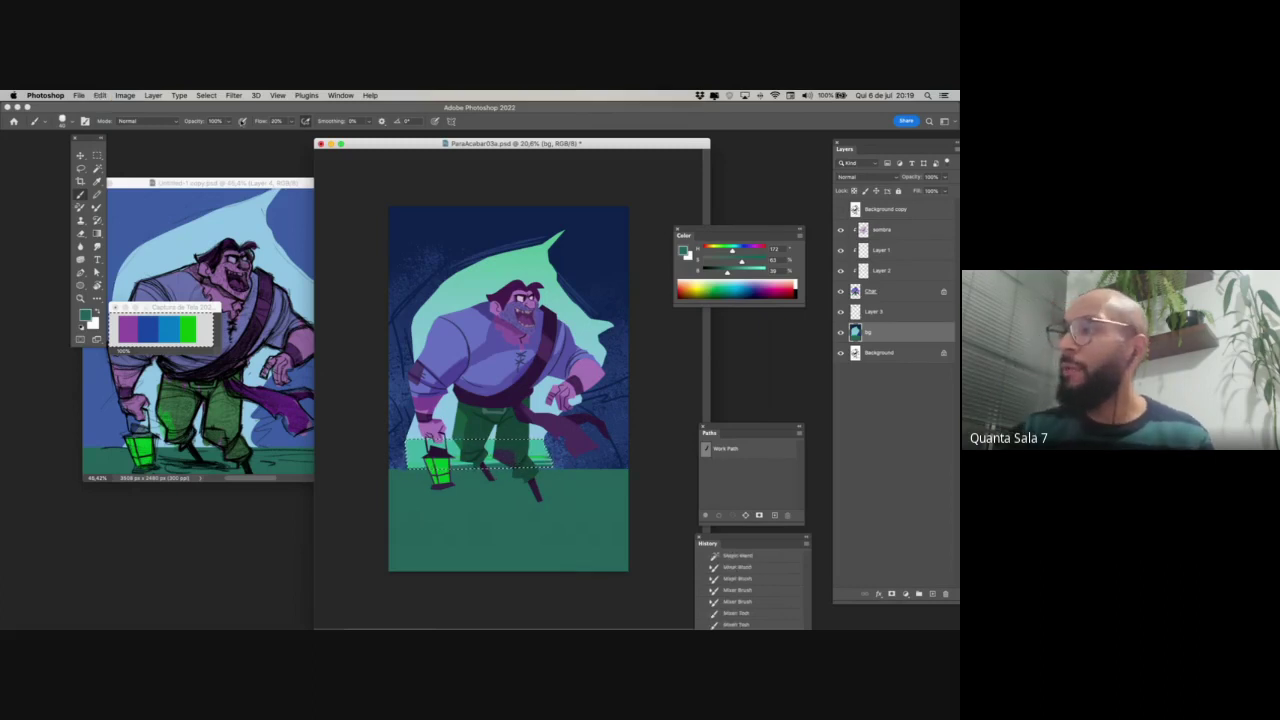
{"action": "key", "text": "2"}
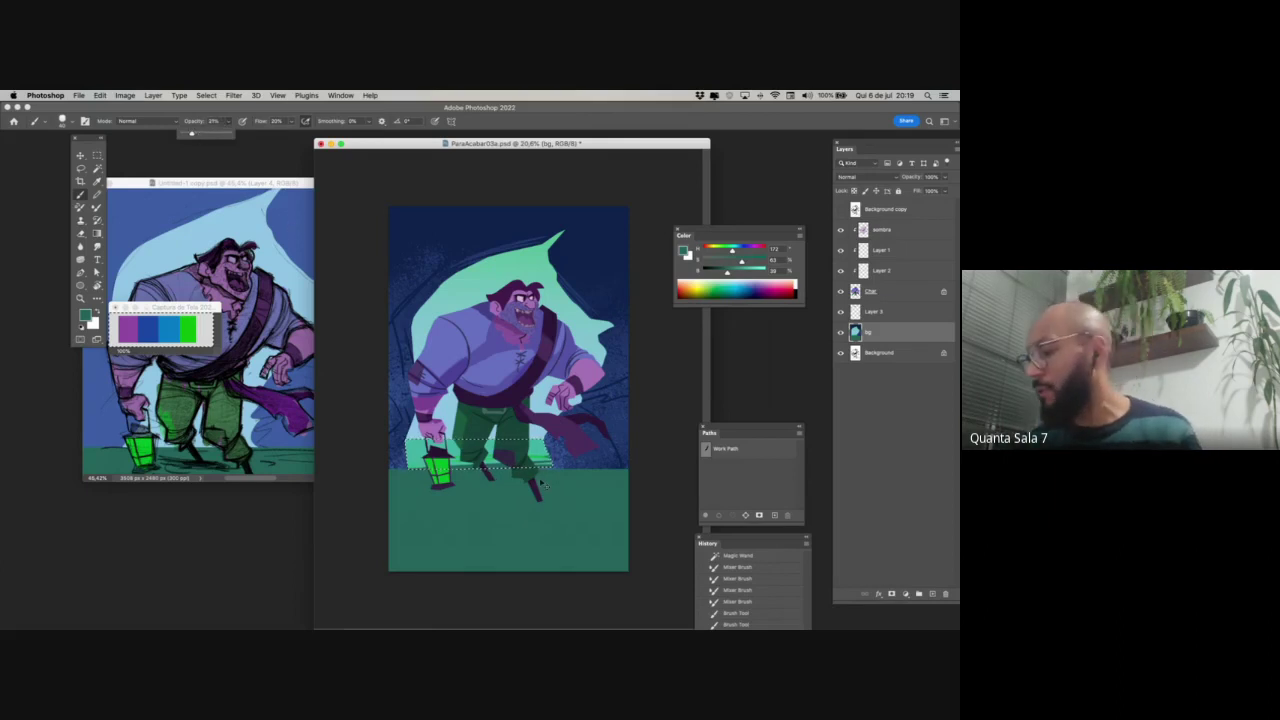
{"action": "key", "text": "super+z"}
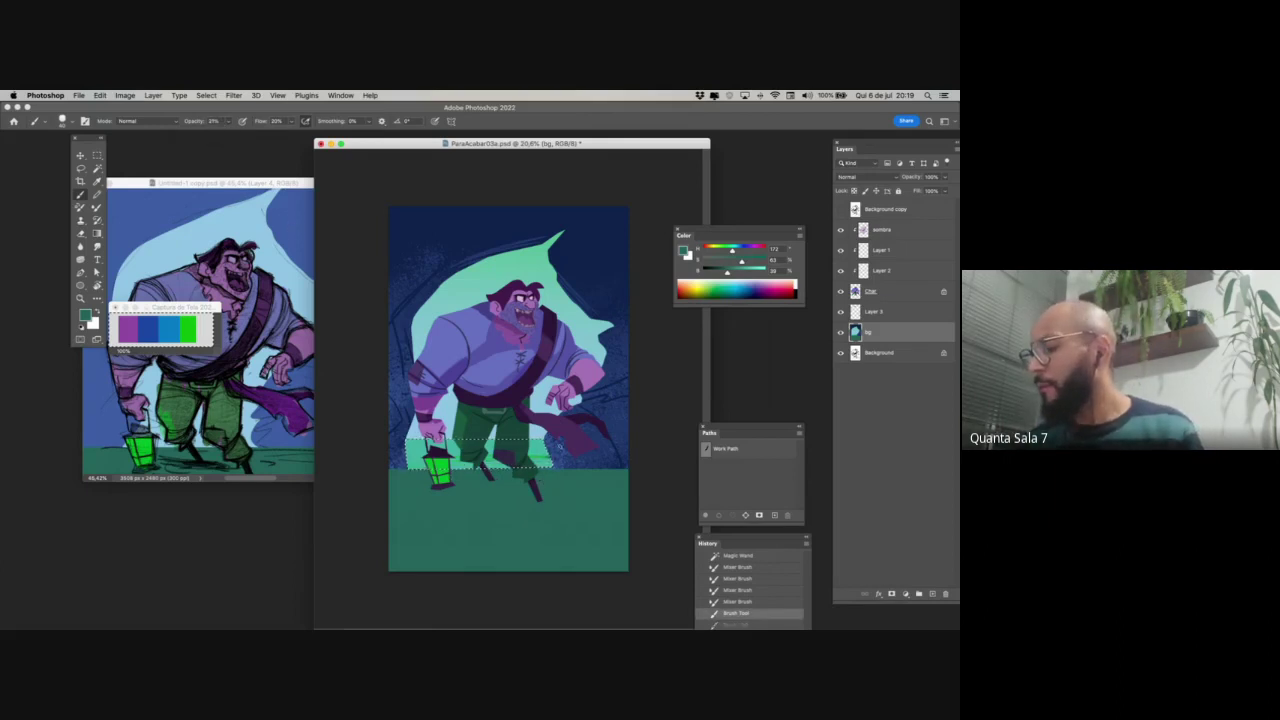
{"action": "mouse_move", "coordinate": [560, 447]}
{"action": "left_mouse_down"}
{"action": "mouse_move", "coordinate": [595, 449]}
{"action": "mouse_move", "coordinate": [495, 463]}
{"action": "left_mouse_up"}
{"action": "key", "text": "super+shift+z"}
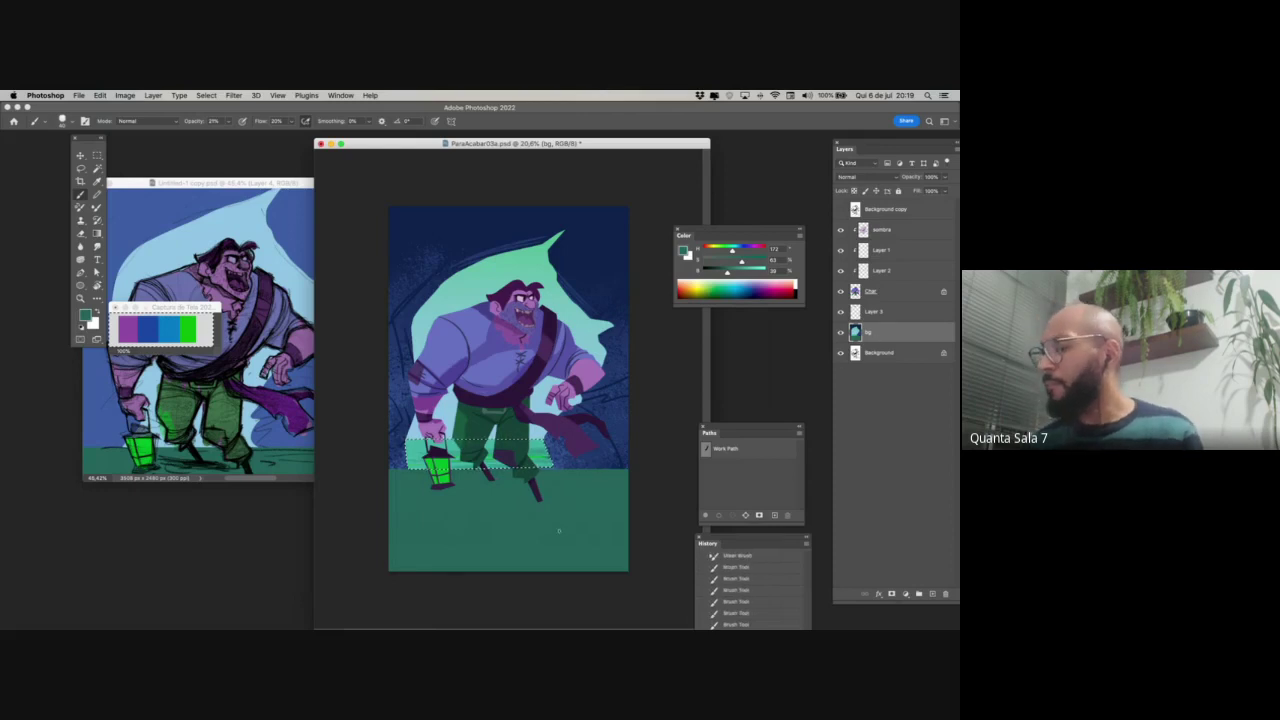
- Clear the strip selection, select the dark green ground with the Magic Wand, and extend its upper edge with an uneven Lasso outline
{"action": "key", "text": "super+d"}
{"action": "key", "text": "w"}
{"action": "left_click", "coordinate": [550, 533]}
{"action": "key", "text": "b"}
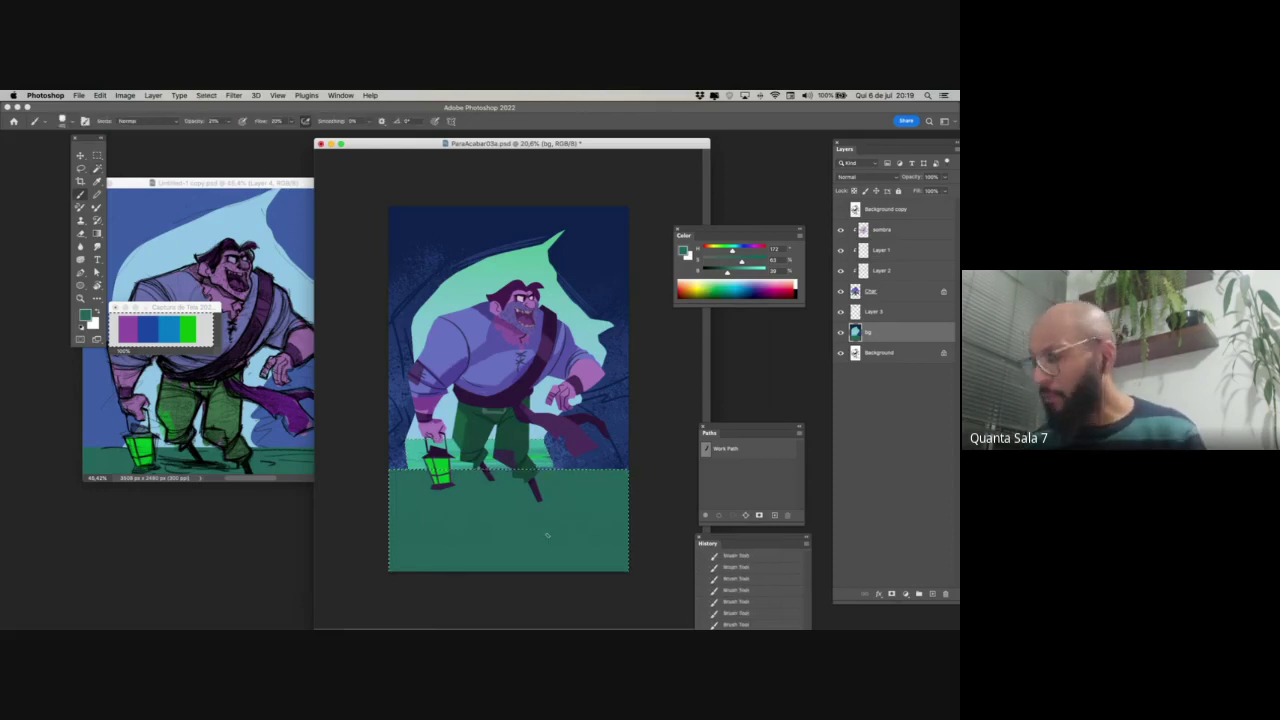
{"action": "key", "text": "l"}
{"action": "left_click_drag", "start_coordinate": [558, 479], "coordinate": [414, 472]}
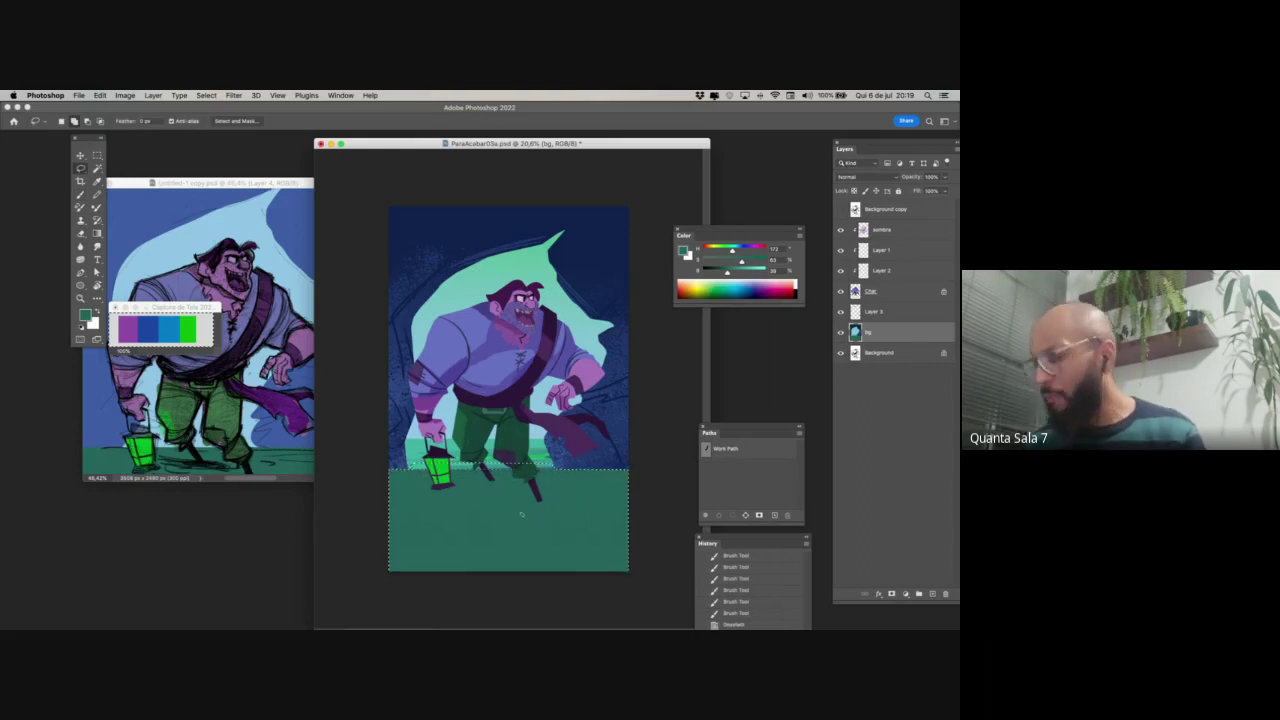
- Sample the strip's lighter teal and paint soft horizontal streaks across the upper part of the selected ground
{"action": "key", "text": "b"}
{"action": "left_click", "coordinate": [548, 463], "text": "alt"}
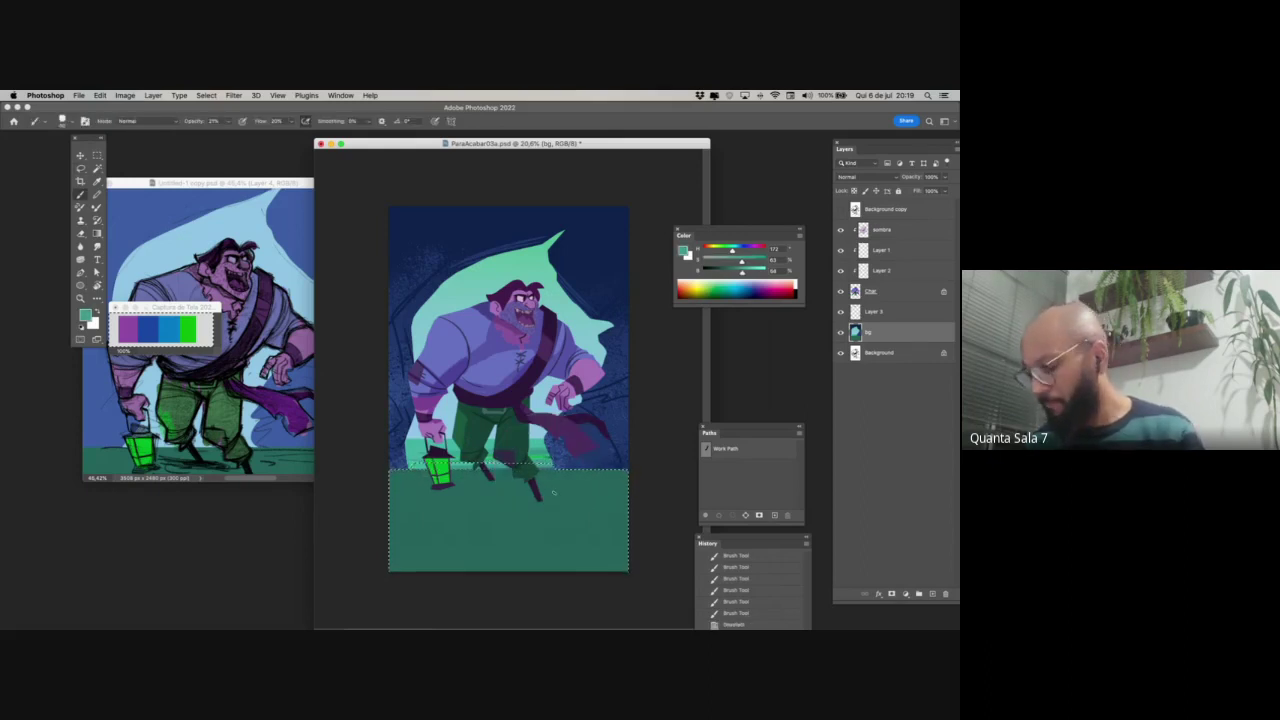
{"action": "mouse_move", "coordinate": [460, 475]}
{"action": "left_mouse_down"}
{"action": "mouse_move", "coordinate": [568, 468]}
{"action": "mouse_move", "coordinate": [518, 467]}
{"action": "mouse_move", "coordinate": [540, 468]}
{"action": "left_mouse_up"}
{"action": "left_click_drag", "start_coordinate": [370, 480], "coordinate": [701, 486]}
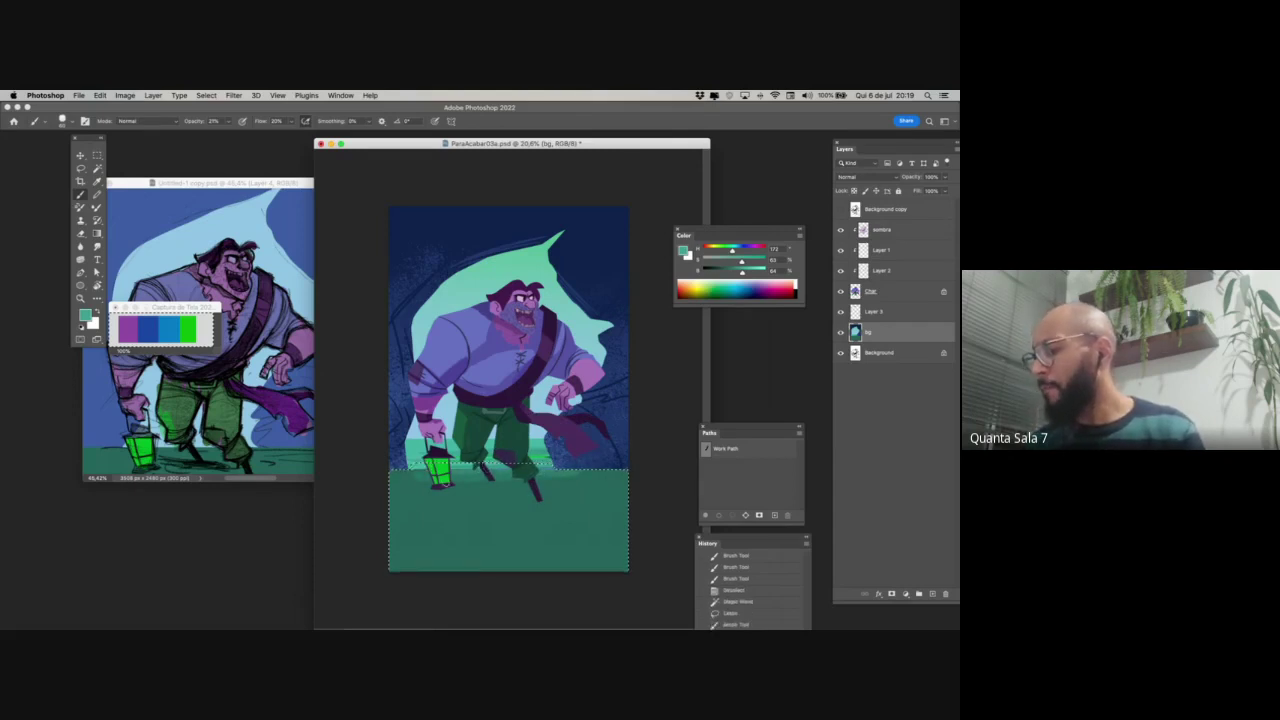
{"action": "left_click_drag", "start_coordinate": [483, 480], "coordinate": [590, 480]}
{"action": "left_click_drag", "start_coordinate": [490, 476], "coordinate": [574, 478]}
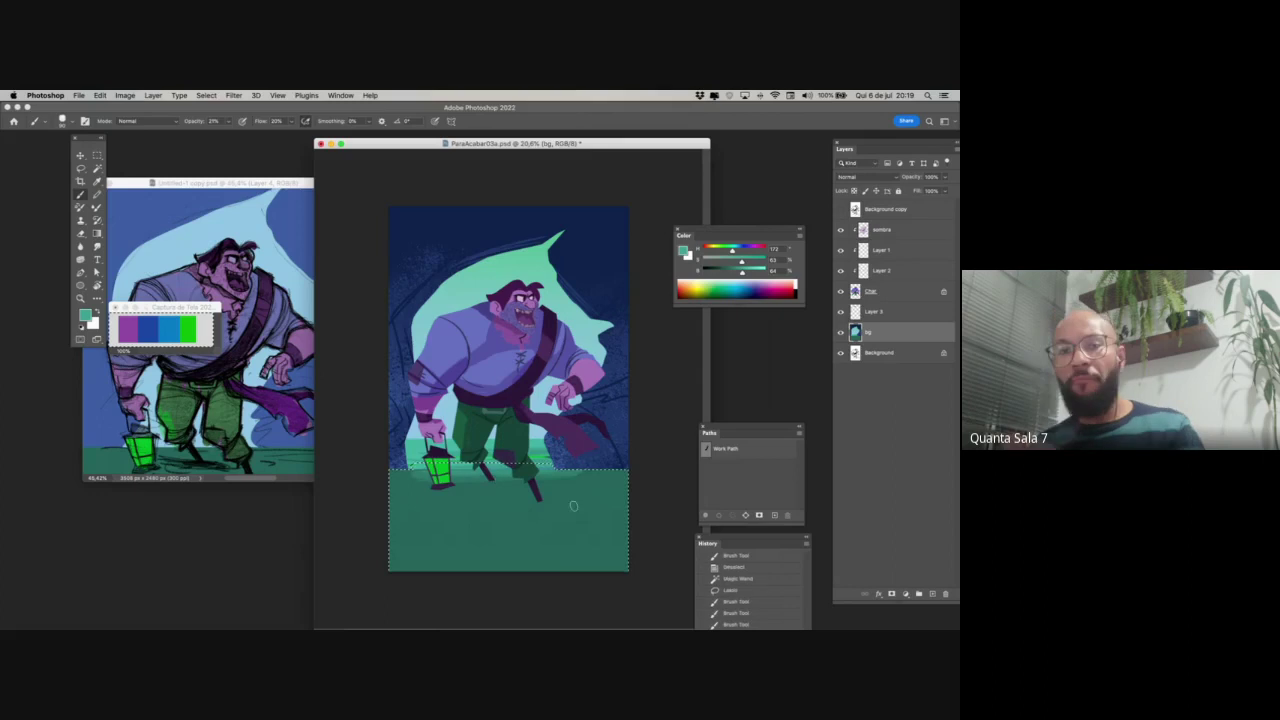
{"action": "left_click_drag", "start_coordinate": [408, 476], "coordinate": [704, 490]}
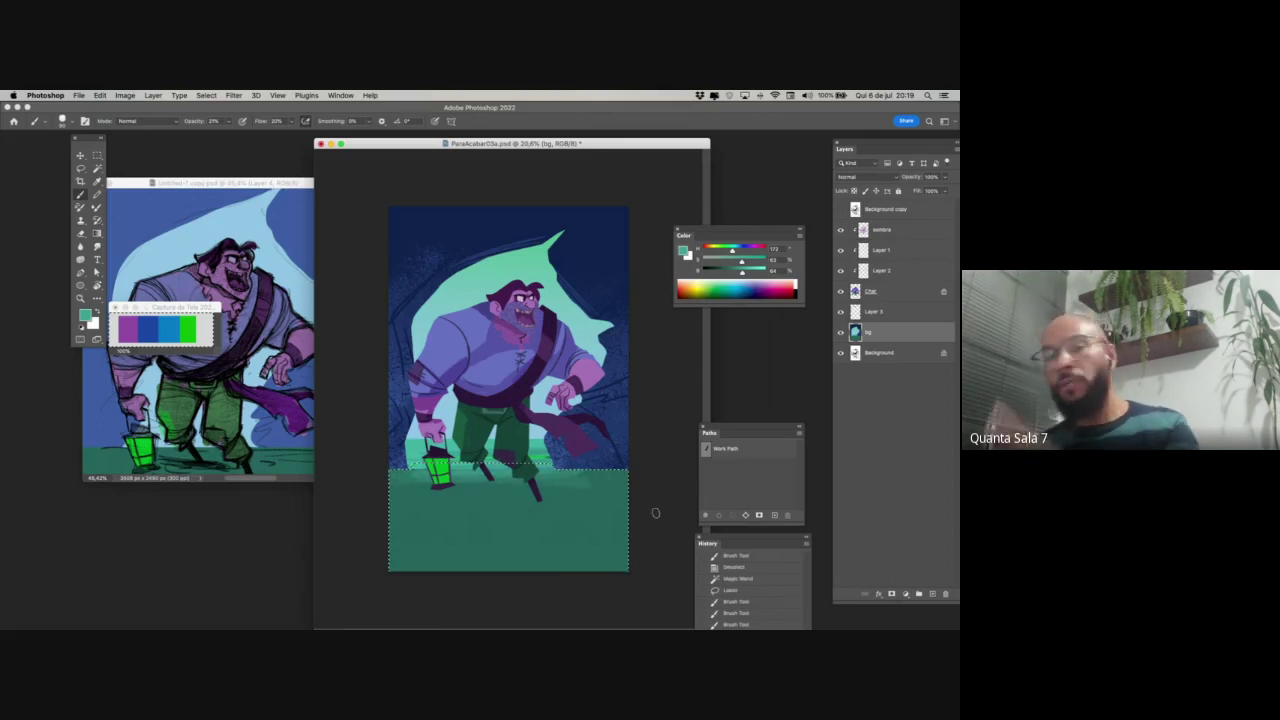
{"action": "mouse_move", "coordinate": [630, 475]}
{"action": "left_mouse_down"}
{"action": "mouse_move", "coordinate": [582, 477]}
{"action": "mouse_move", "coordinate": [626, 484]}
{"action": "left_mouse_up"}
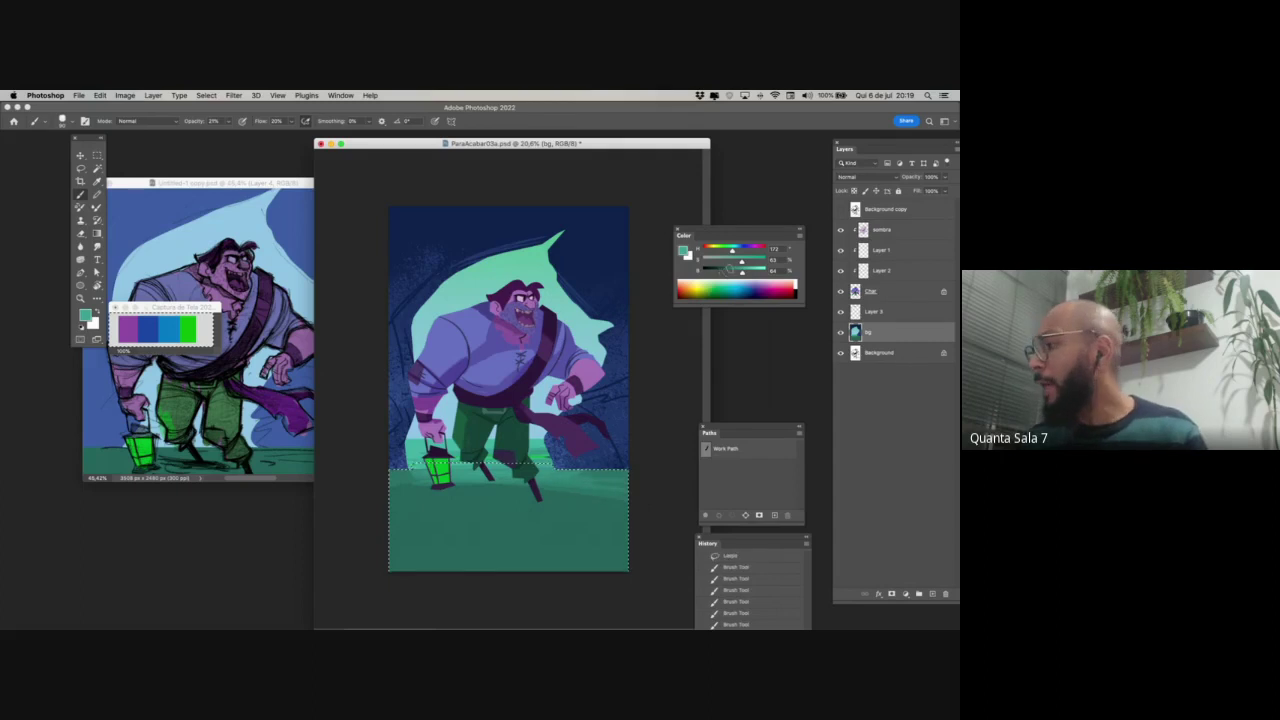
- Darken the green brush color and free the computer's memory from the system monitor
{"action": "left_click", "coordinate": [729, 271]}
{"action": "left_click", "coordinate": [715, 97]}
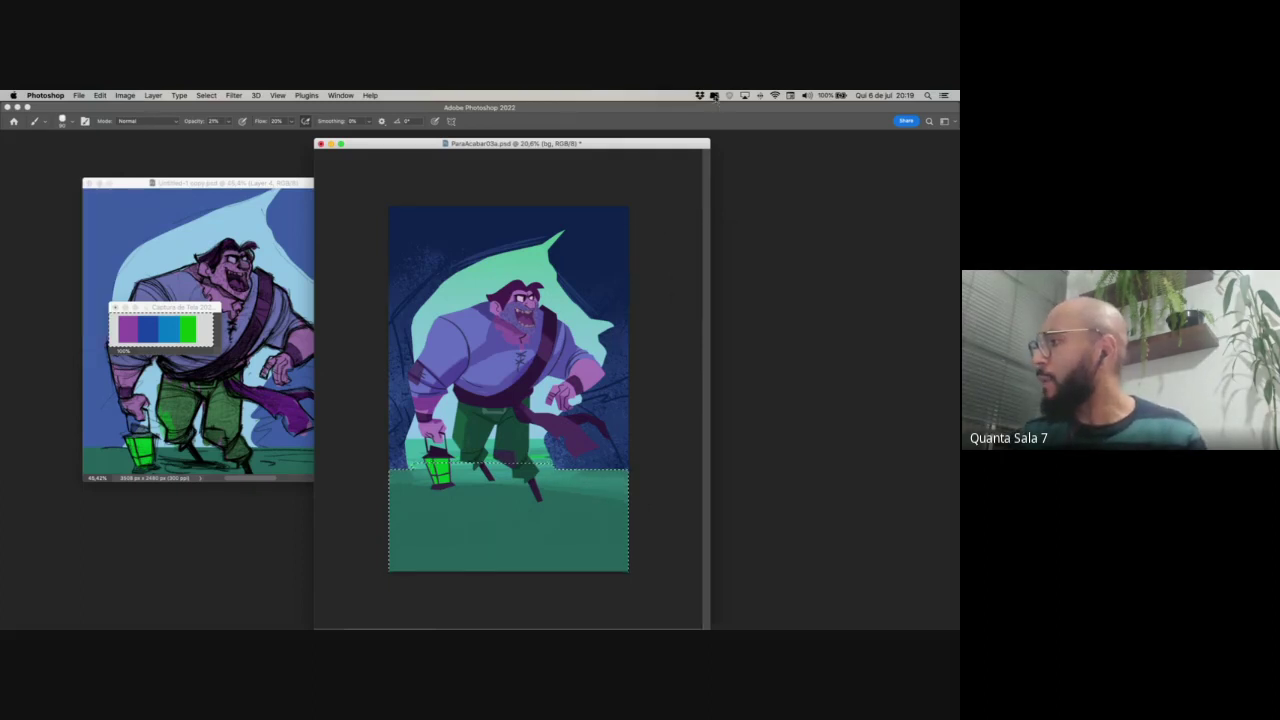
{"action": "left_click", "coordinate": [715, 97]}
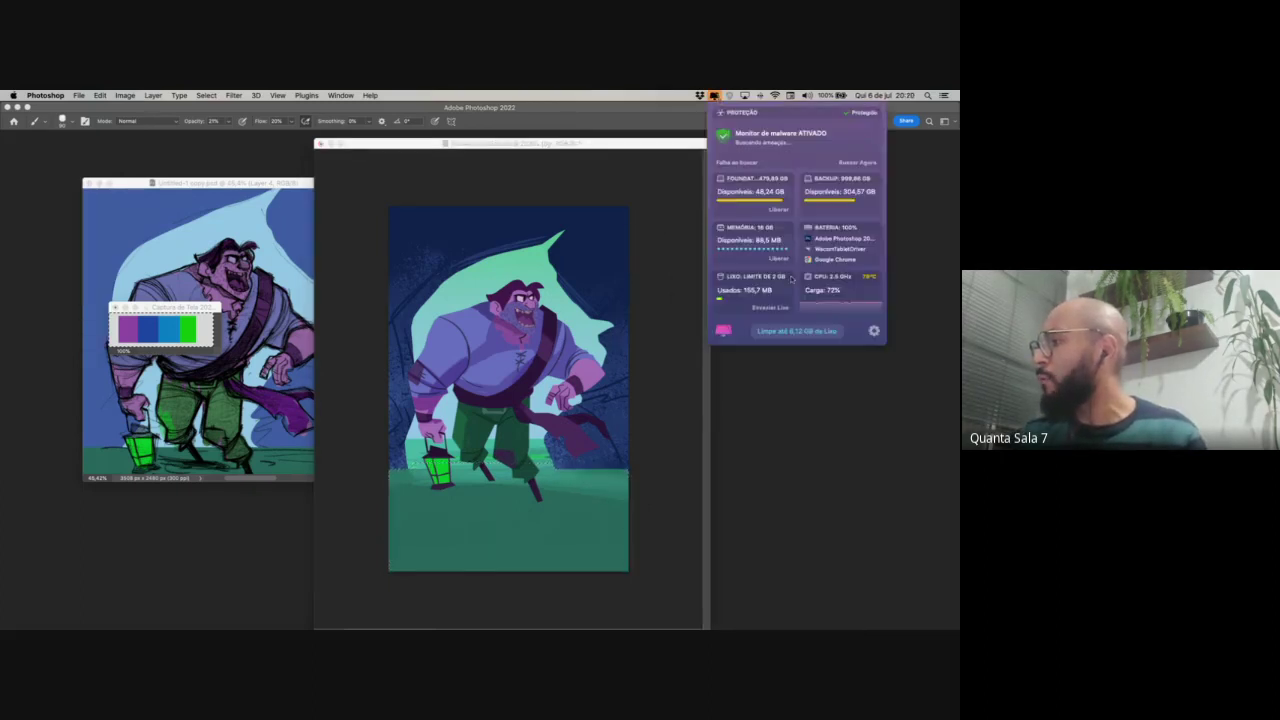
{"action": "left_click", "coordinate": [784, 260]}
{"action": "left_click", "coordinate": [519, 506]}
{"action": "key", "text": "Tab"}
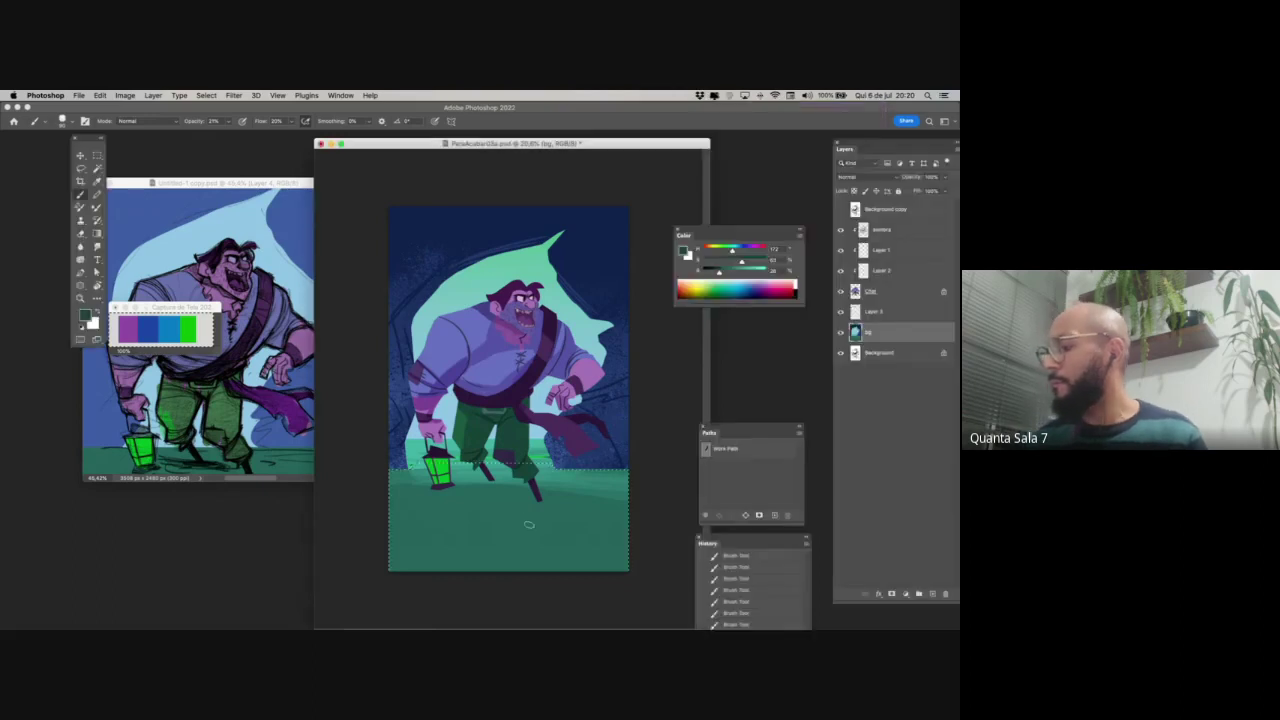
- On Layer 3, clear the selection and paint a dark green ground shadow beneath the character's feet with opacity and flow at 100%
{"action": "left_click", "coordinate": [893, 316]}
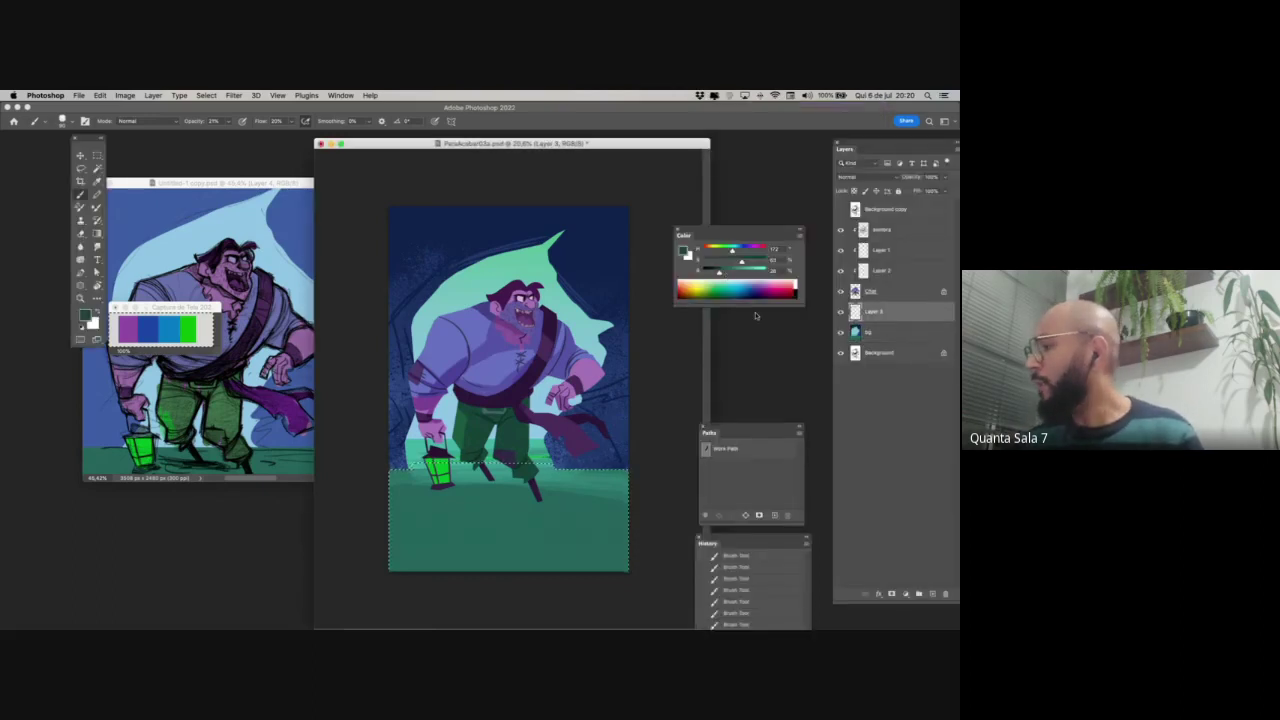
{"action": "key", "text": "super+d"}
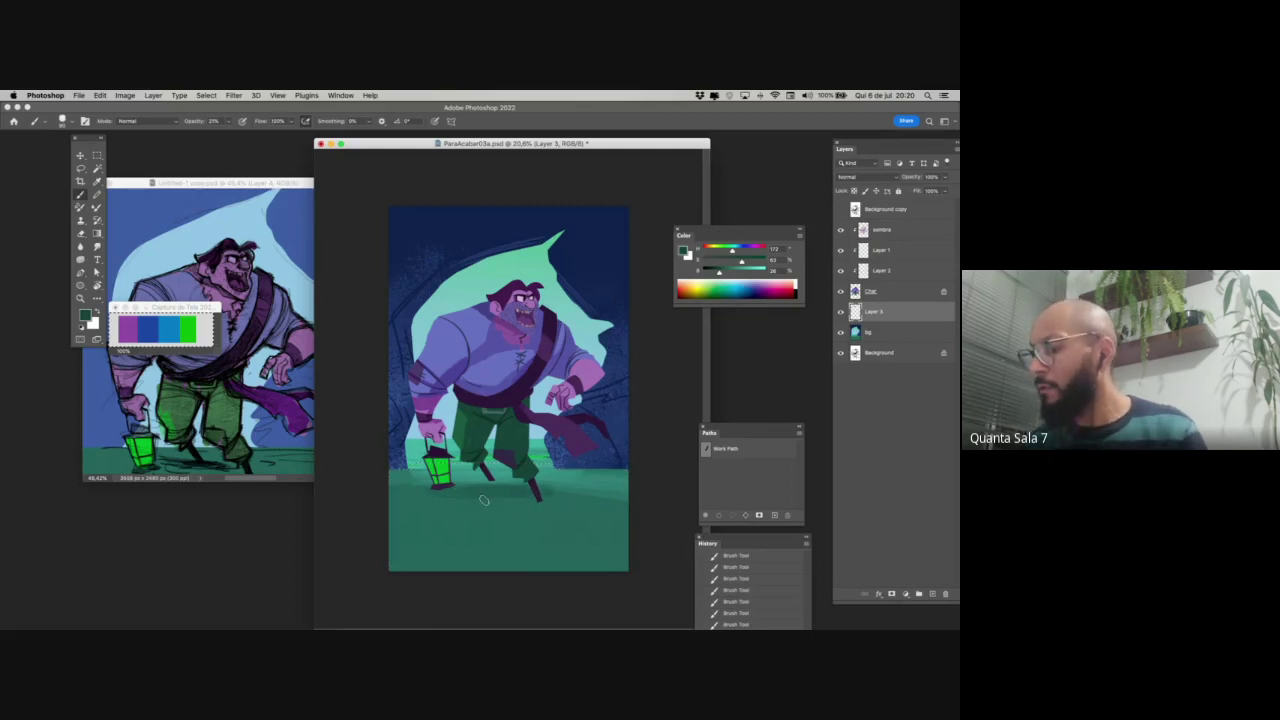
{"action": "left_click_drag", "start_coordinate": [481, 479], "coordinate": [458, 480]}
{"action": "left_click", "coordinate": [229, 122]}
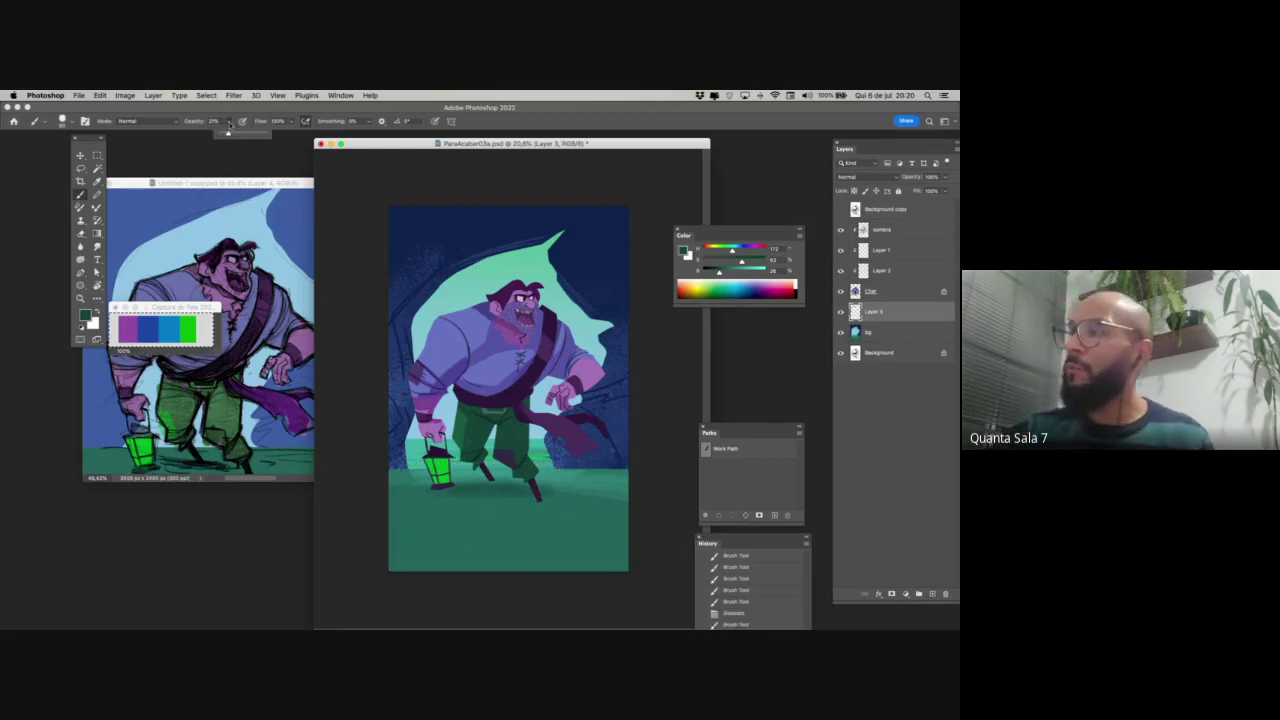
{"action": "left_click_drag", "start_coordinate": [229, 132], "coordinate": [375, 173]}
{"action": "mouse_move", "coordinate": [452, 489]}
{"action": "left_mouse_down"}
{"action": "mouse_move", "coordinate": [540, 490]}
{"action": "mouse_move", "coordinate": [420, 490]}
{"action": "mouse_move", "coordinate": [500, 480]}
{"action": "mouse_move", "coordinate": [446, 492]}
{"action": "mouse_move", "coordinate": [490, 506]}
{"action": "mouse_move", "coordinate": [598, 498]}
{"action": "left_mouse_up"}
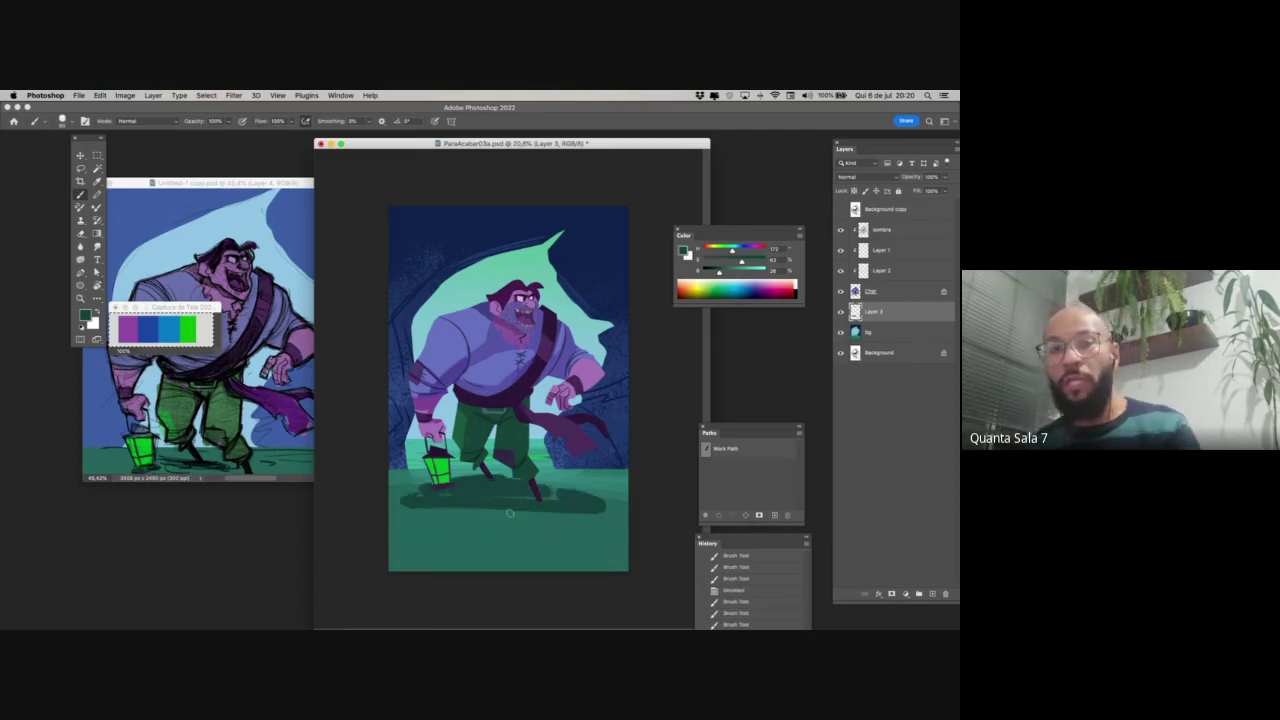
- Undo the last wide ground shadow strokes and repaint a narrower dark green shadow beneath the character's feet on Layer 3
{"action": "key", "text": "super+z"}
{"action": "key", "text": "super+z"}
{"action": "key", "text": "super+z"}
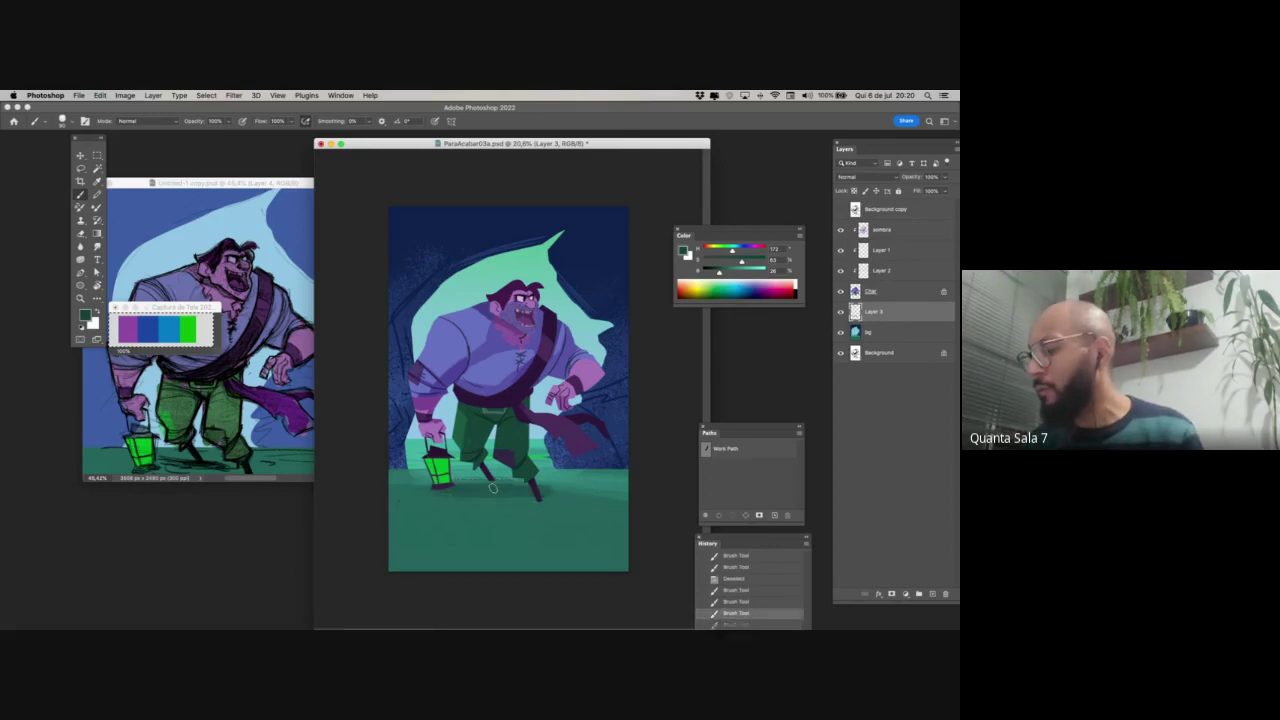
{"action": "left_click_drag", "start_coordinate": [503, 482], "coordinate": [457, 485]}
{"action": "mouse_move", "coordinate": [566, 498]}
{"action": "left_mouse_down"}
{"action": "mouse_move", "coordinate": [448, 499]}
{"action": "mouse_move", "coordinate": [558, 506]}
{"action": "left_mouse_up"}
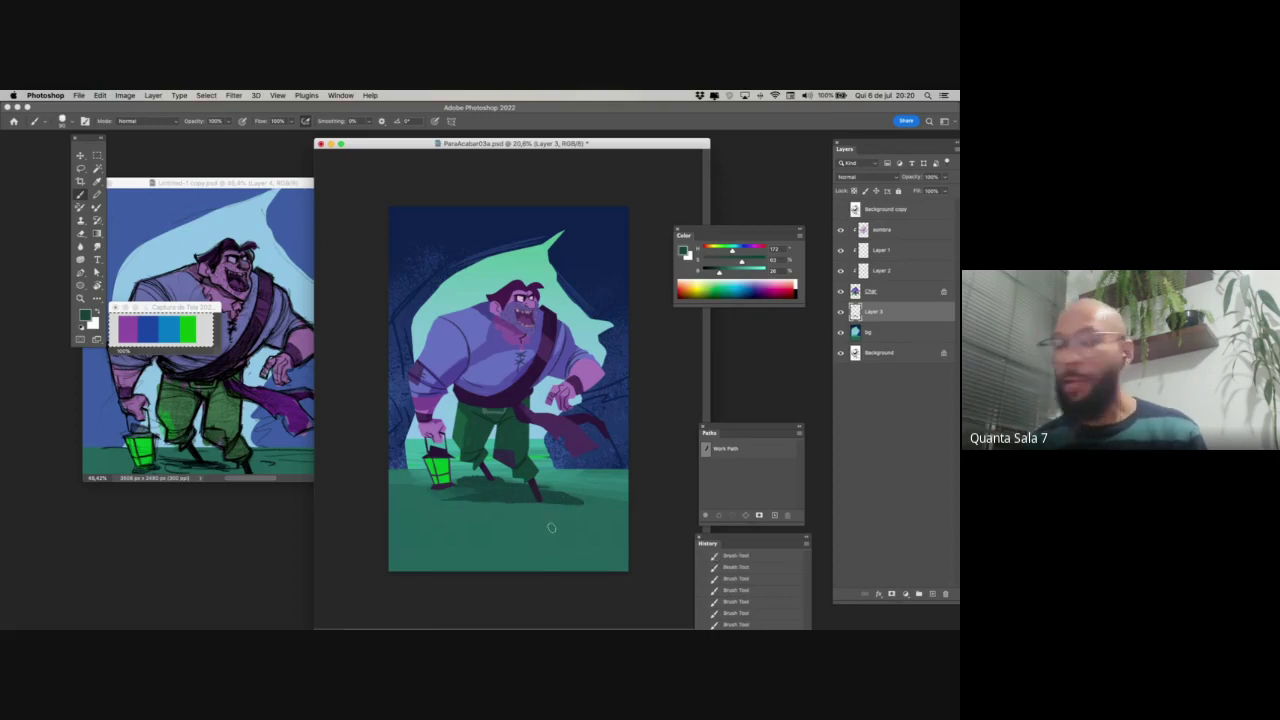
- Create a new layer above the sombra layer and paint dark green touches where the character's feet meet the ground
{"action": "left_click", "coordinate": [889, 292]}
{"action": "left_click", "coordinate": [885, 230]}
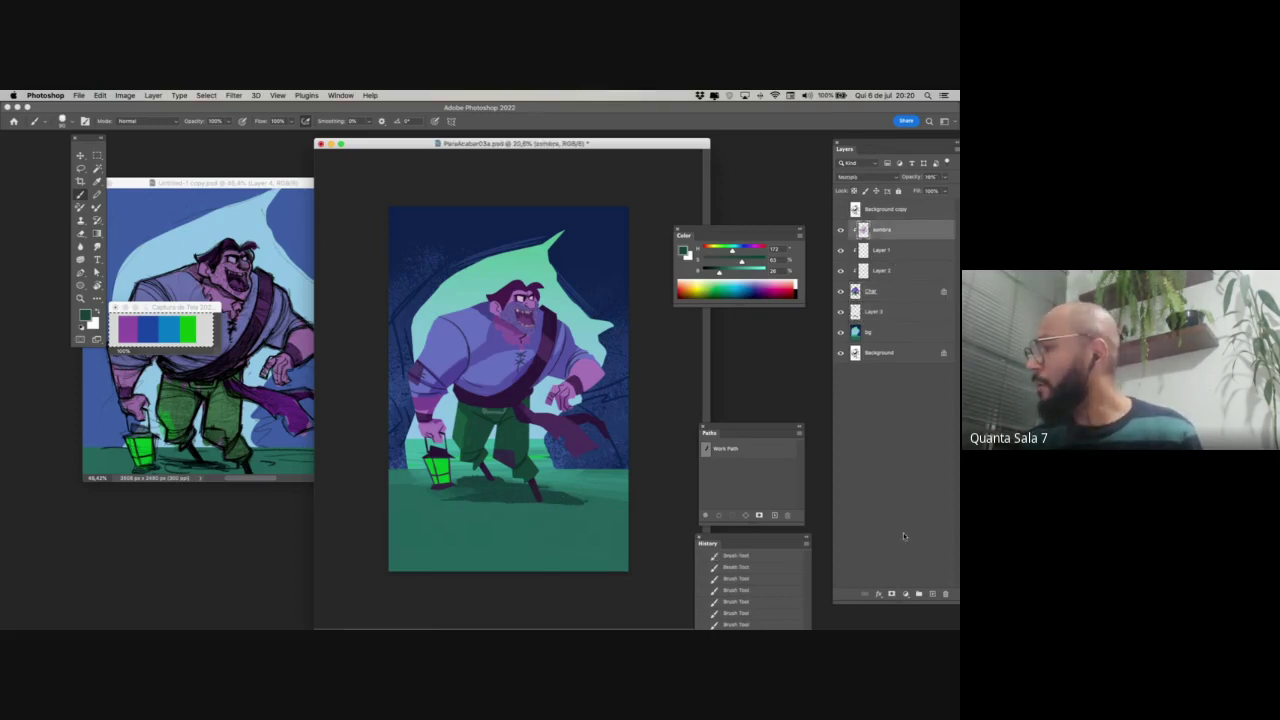
{"action": "left_click", "coordinate": [932, 594]}
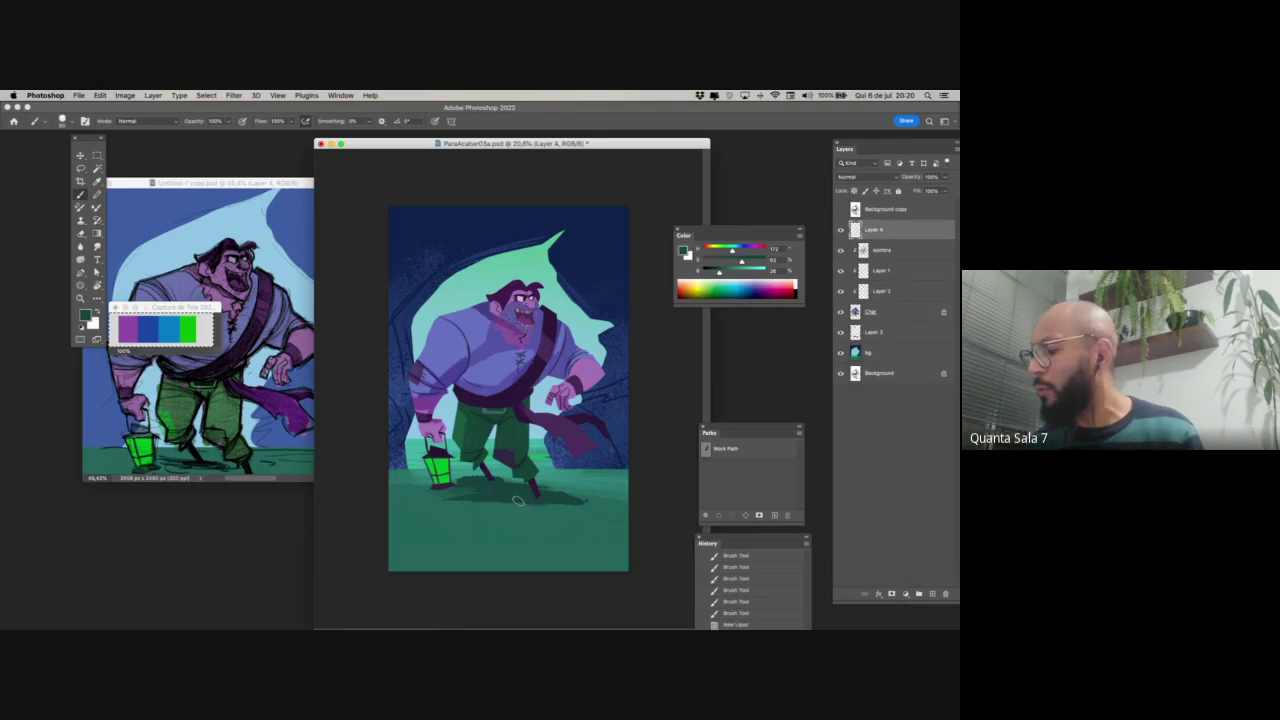
{"action": "left_click_drag", "start_coordinate": [518, 501], "coordinate": [514, 493]}
{"action": "mouse_move", "coordinate": [502, 484]}
{"action": "left_mouse_down"}
{"action": "mouse_move", "coordinate": [488, 479]}
{"action": "mouse_move", "coordinate": [502, 484]}
{"action": "left_mouse_up"}
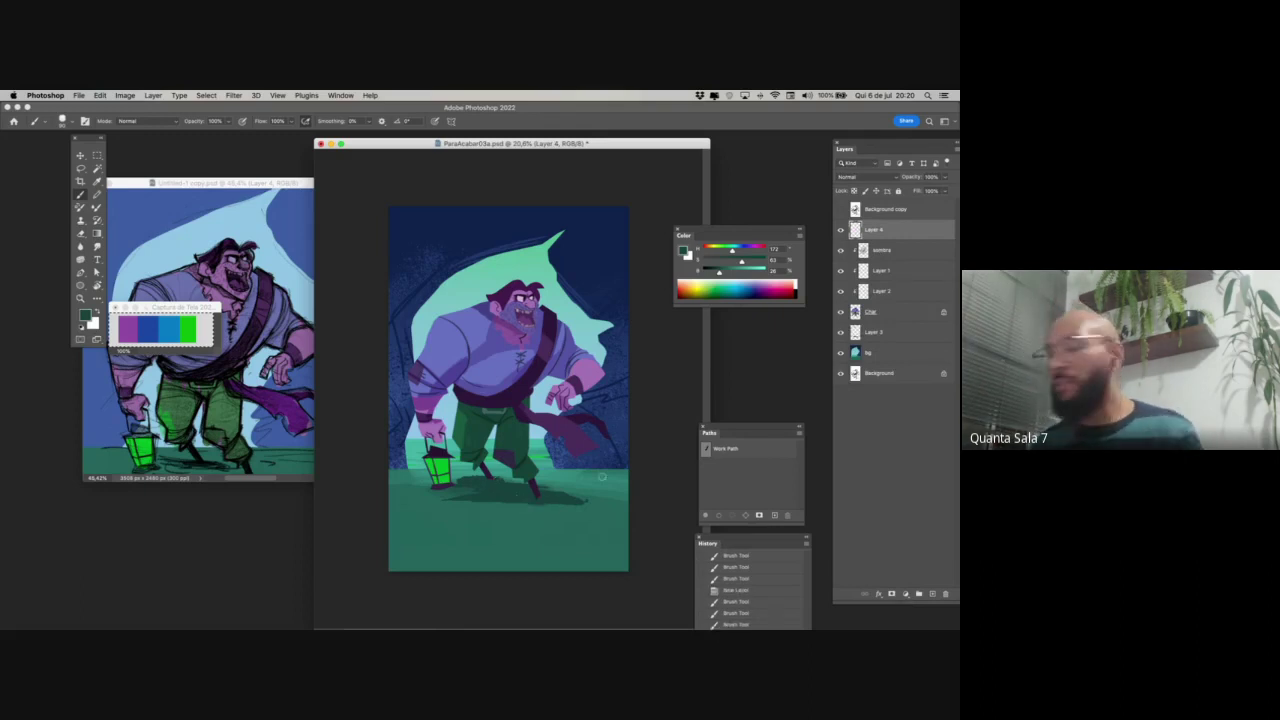
- On Layer 3, sample the lighter teal of the ground and paint curved streaks across the lower ground
{"action": "left_click", "coordinate": [876, 332]}
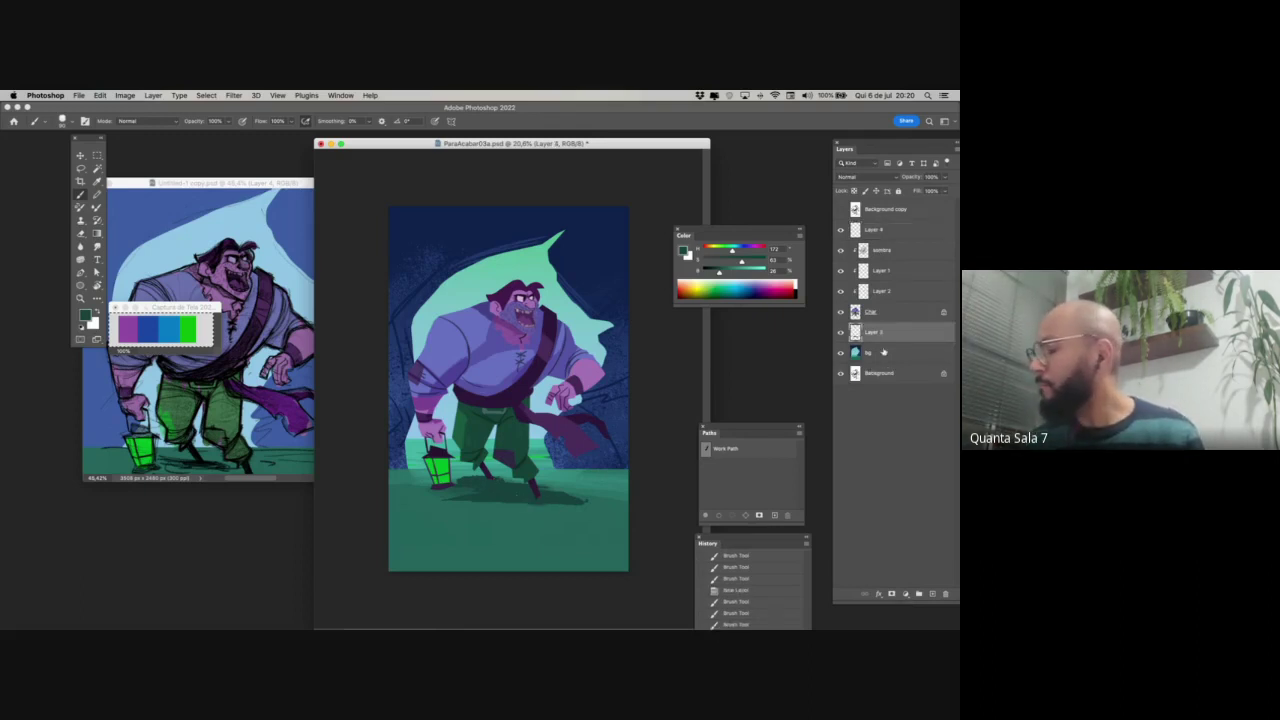
{"action": "left_click", "coordinate": [603, 479], "text": "alt"}
{"action": "mouse_move", "coordinate": [500, 526]}
{"action": "left_mouse_down"}
{"action": "mouse_move", "coordinate": [600, 517]}
{"action": "mouse_move", "coordinate": [562, 552]}
{"action": "mouse_move", "coordinate": [492, 556]}
{"action": "mouse_move", "coordinate": [459, 542]}
{"action": "mouse_move", "coordinate": [481, 563]}
{"action": "mouse_move", "coordinate": [538, 564]}
{"action": "left_mouse_up"}
{"action": "key", "text": "super+z"}
{"action": "key", "text": "super+z"}
{"action": "mouse_move", "coordinate": [402, 543]}
{"action": "left_mouse_down"}
{"action": "mouse_move", "coordinate": [505, 545]}
{"action": "mouse_move", "coordinate": [534, 527]}
{"action": "mouse_move", "coordinate": [626, 516]}
{"action": "left_mouse_up"}
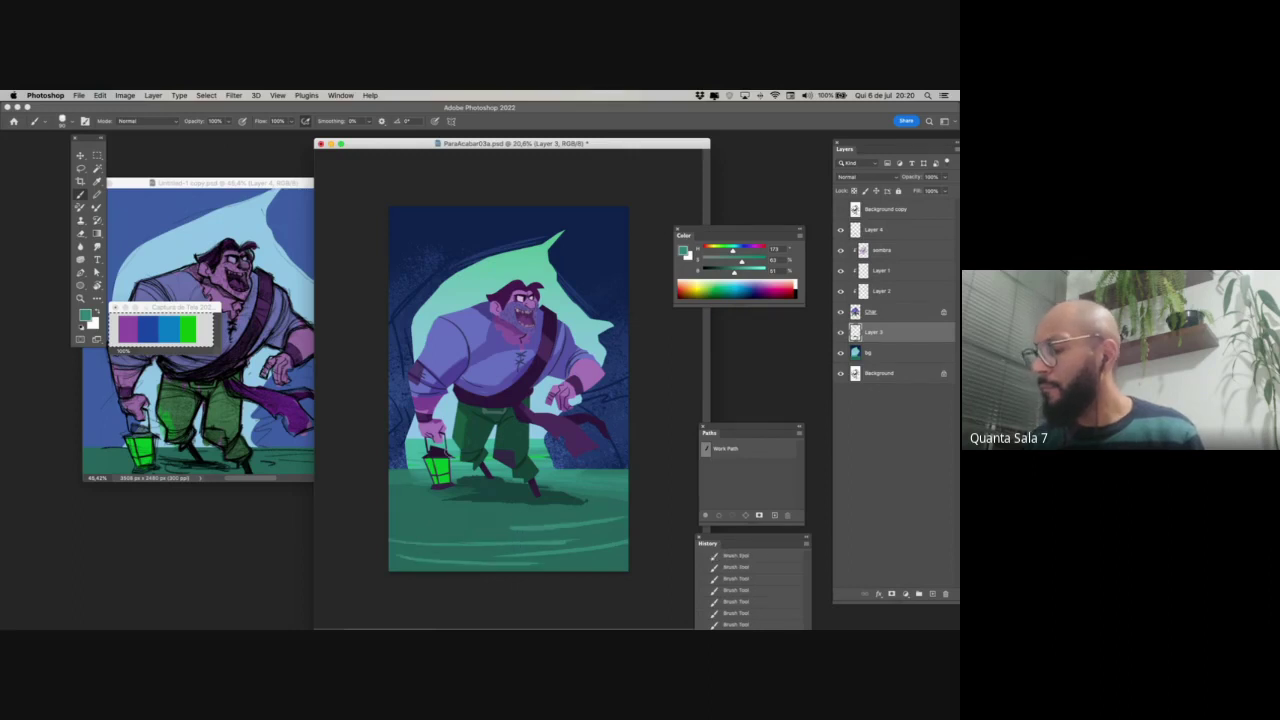
{"action": "left_click_drag", "start_coordinate": [520, 528], "coordinate": [478, 530]}
- Sample the lantern's bright green and paint irregular light patches on the ground below it on a new layer above Layer 3
{"action": "left_click", "coordinate": [442, 466], "text": "alt"}
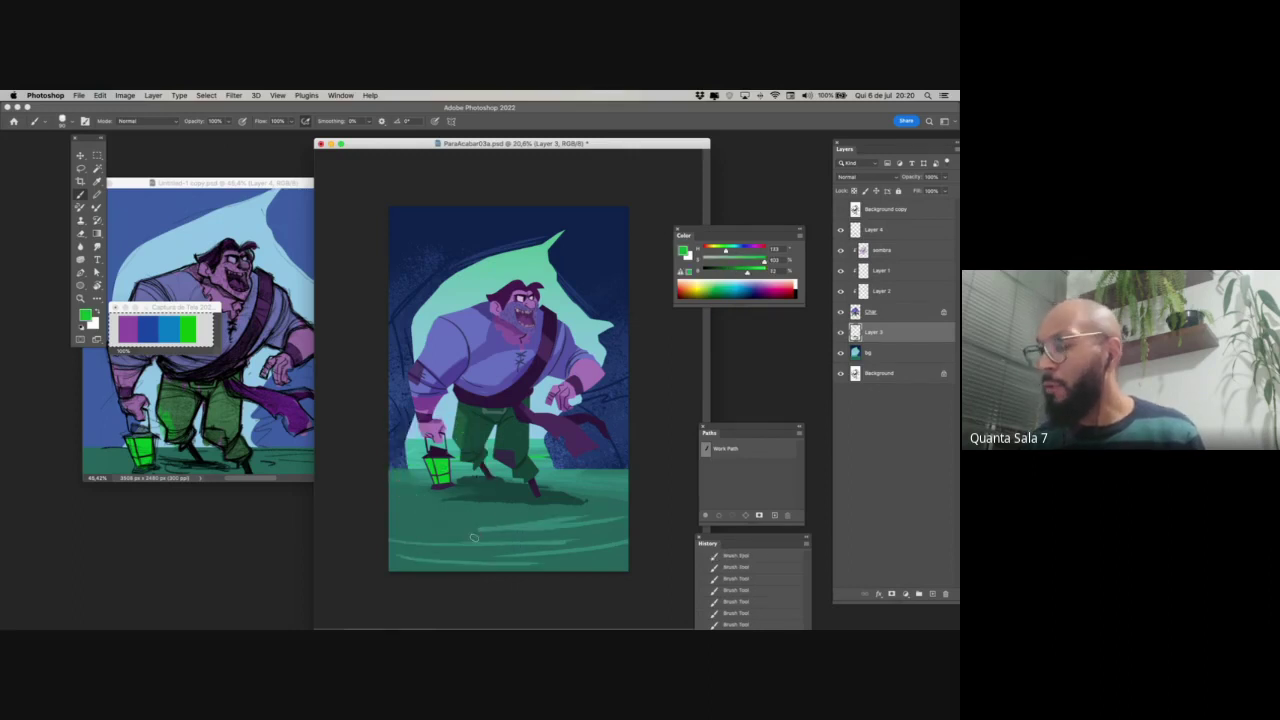
{"action": "left_click", "coordinate": [932, 593]}
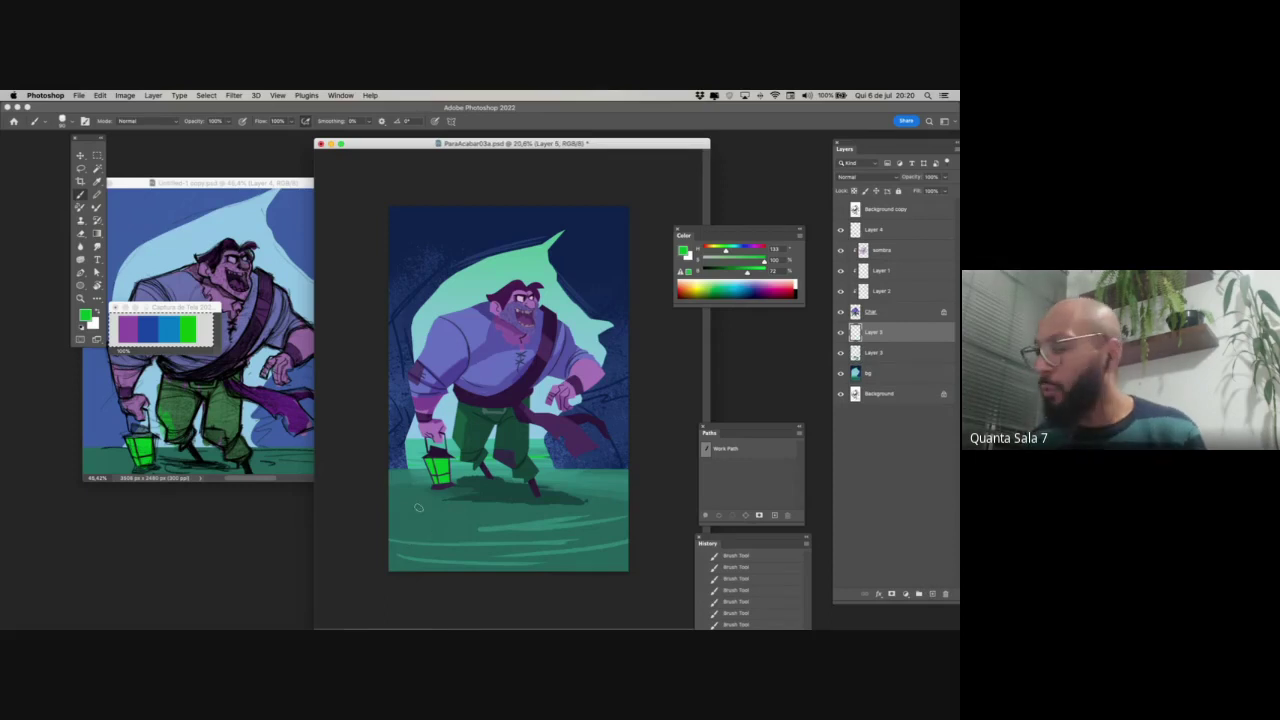
{"action": "mouse_move", "coordinate": [414, 508]}
{"action": "left_mouse_down"}
{"action": "mouse_move", "coordinate": [468, 516]}
{"action": "mouse_move", "coordinate": [440, 521]}
{"action": "mouse_move", "coordinate": [419, 524]}
{"action": "mouse_move", "coordinate": [497, 496]}
{"action": "left_mouse_up"}
{"action": "key", "text": "super+z"}
{"action": "mouse_move", "coordinate": [449, 492]}
{"action": "left_mouse_down"}
{"action": "mouse_move", "coordinate": [468, 494]}
{"action": "mouse_move", "coordinate": [402, 496]}
{"action": "mouse_move", "coordinate": [504, 511]}
{"action": "mouse_move", "coordinate": [502, 491]}
{"action": "mouse_move", "coordinate": [512, 509]}
{"action": "mouse_move", "coordinate": [478, 492]}
{"action": "mouse_move", "coordinate": [483, 521]}
{"action": "left_mouse_up"}
- Choose an Eraser brush and trim the edges of the bright green light patches on the ground
{"action": "key", "text": "e"}
{"action": "right_click", "coordinate": [507, 489]}
{"action": "left_click", "coordinate": [617, 440]}
{"action": "left_click", "coordinate": [610, 304]}
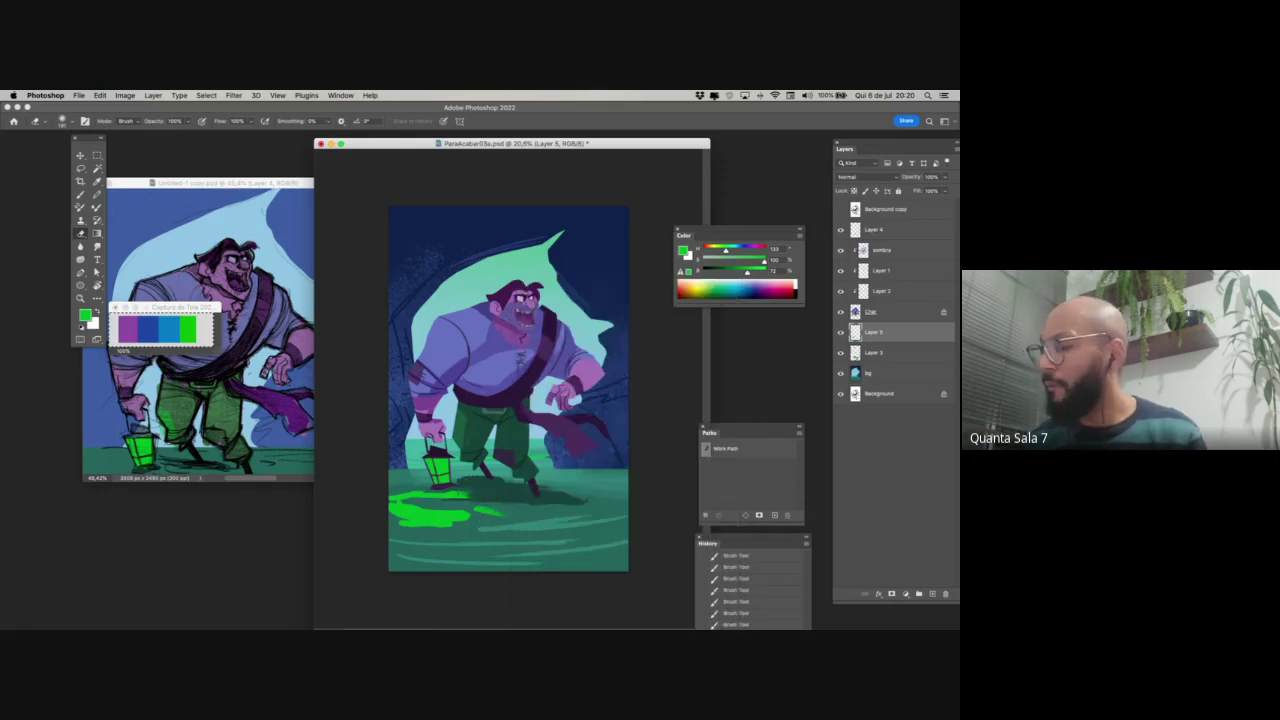
{"action": "right_click", "coordinate": [494, 503]}
{"action": "left_click_drag", "start_coordinate": [398, 490], "coordinate": [437, 489]}
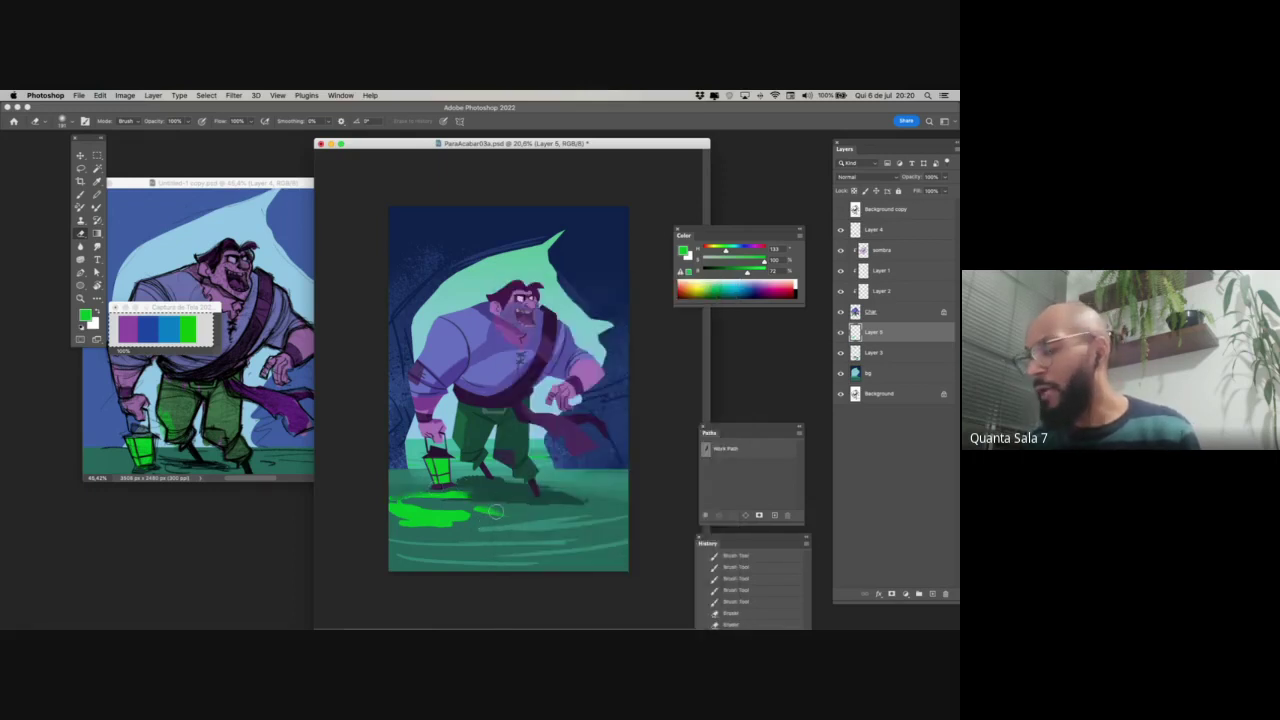
- On Layer 1, paint a bright green light reflection on the trouser leg beside the lantern with a lower brush flow
{"action": "key", "text": "b"}
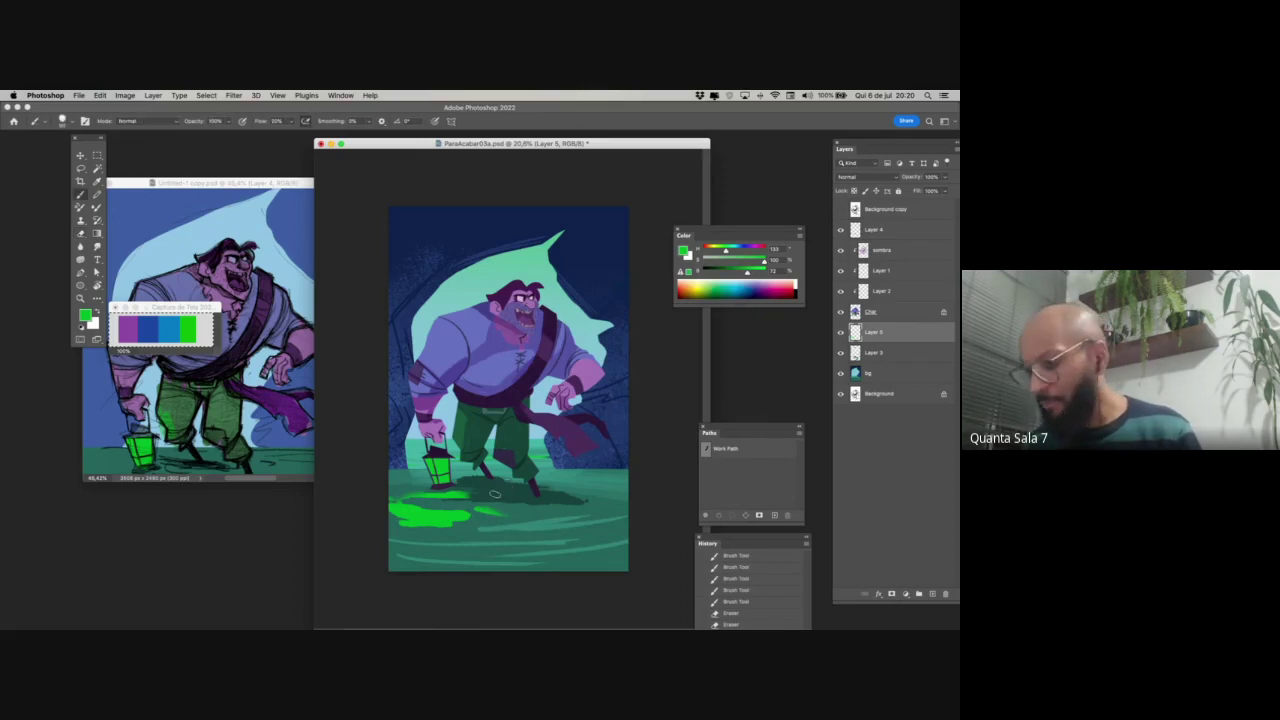
{"action": "right_click", "coordinate": [507, 487]}
{"action": "left_click", "coordinate": [461, 438]}
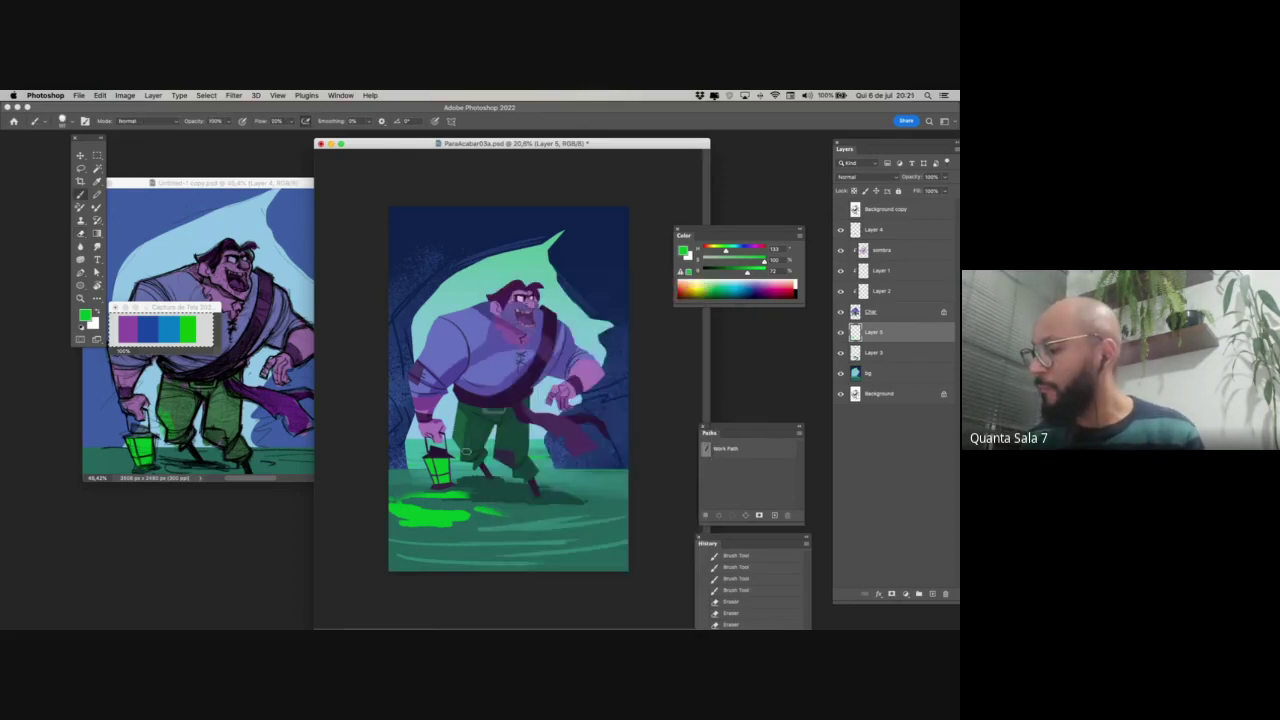
{"action": "left_click", "coordinate": [882, 270]}
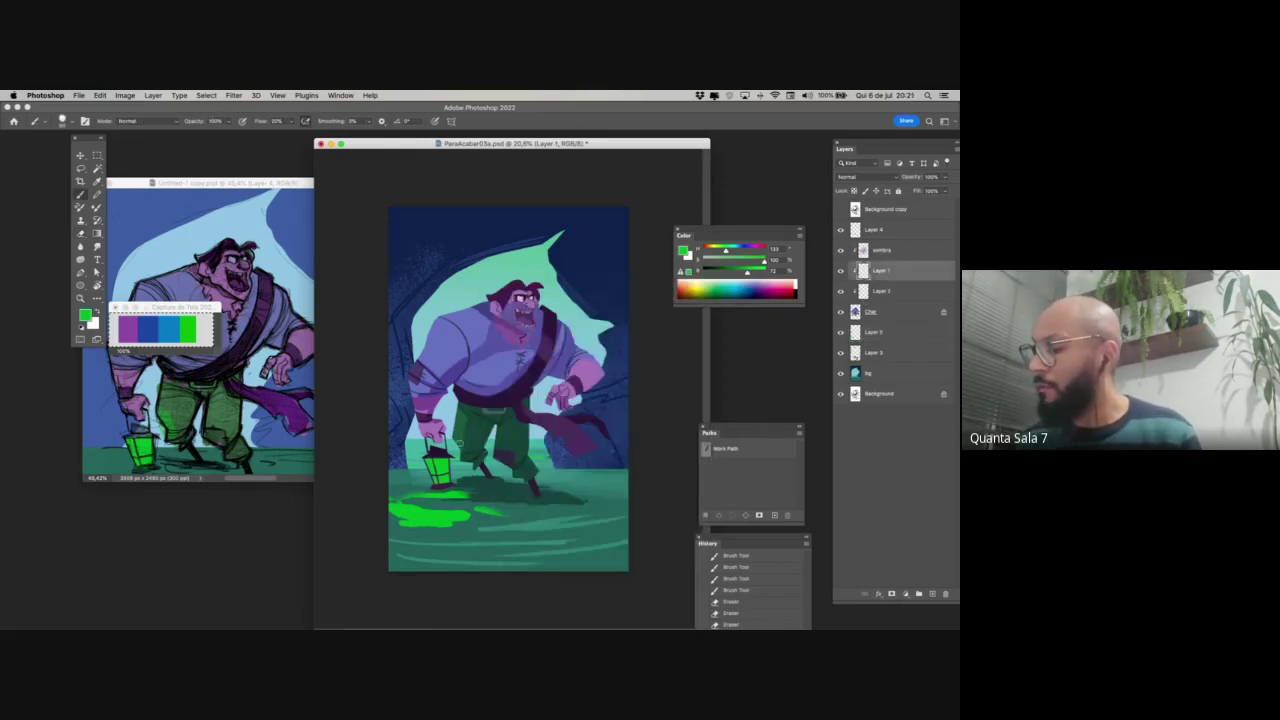
{"action": "left_click_drag", "start_coordinate": [456, 438], "coordinate": [462, 450]}
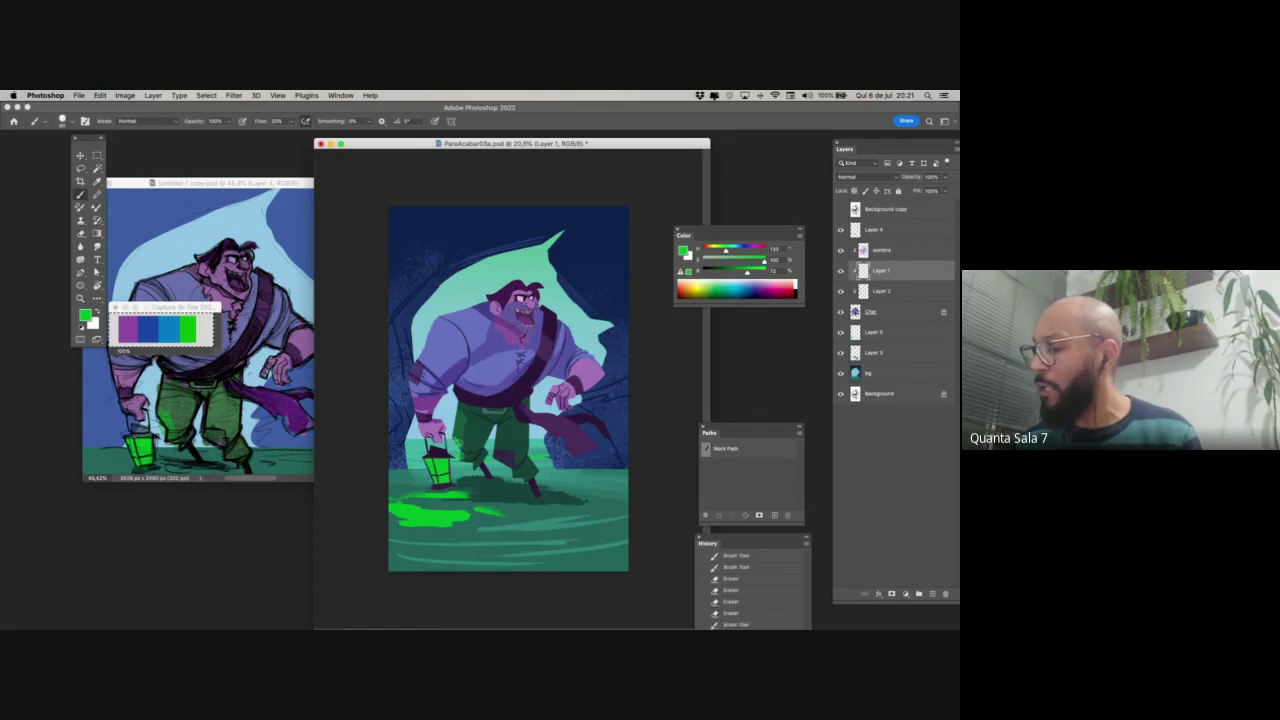
{"action": "left_click_drag", "start_coordinate": [880, 270], "coordinate": [888, 315]}
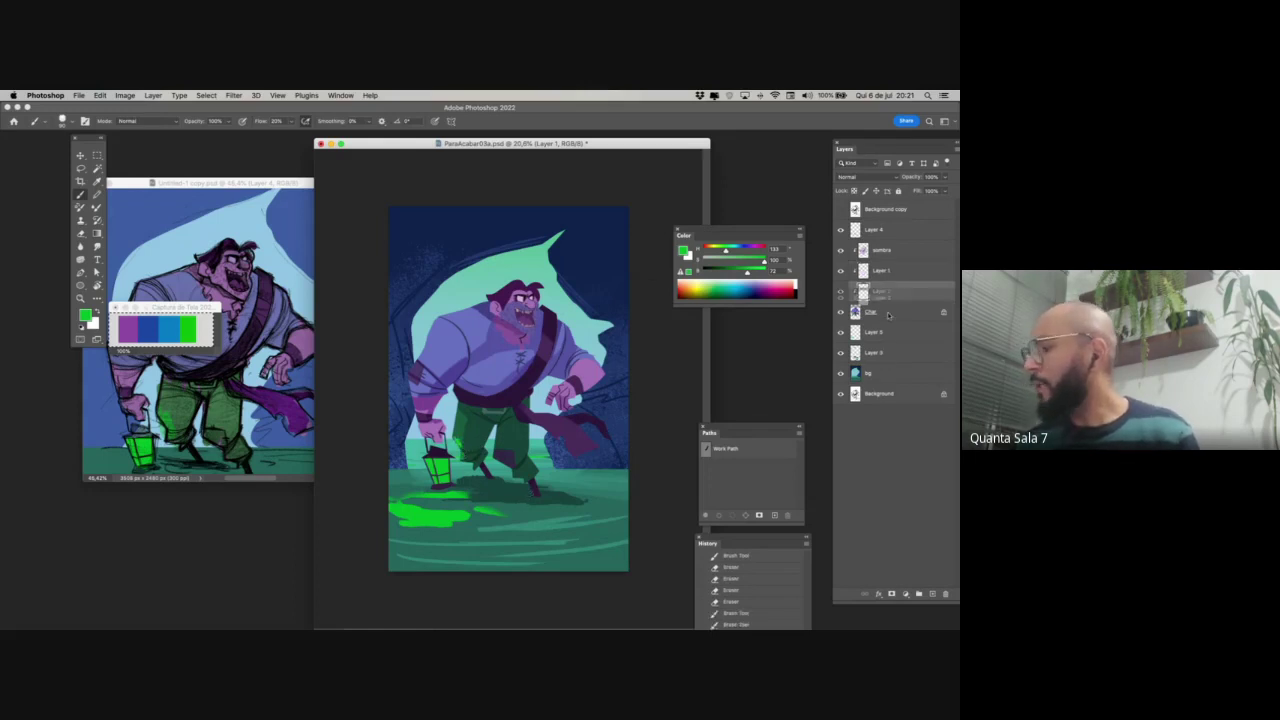
- Select the lantern's glass panes on the Char layer with the Magic Wand and paint a lighter green glow inside them
{"action": "left_click", "coordinate": [888, 315]}
{"action": "key", "text": "w"}
{"action": "left_click", "coordinate": [445, 479]}
{"action": "left_click", "coordinate": [434, 470], "text": "shift"}
{"action": "key", "text": "b"}
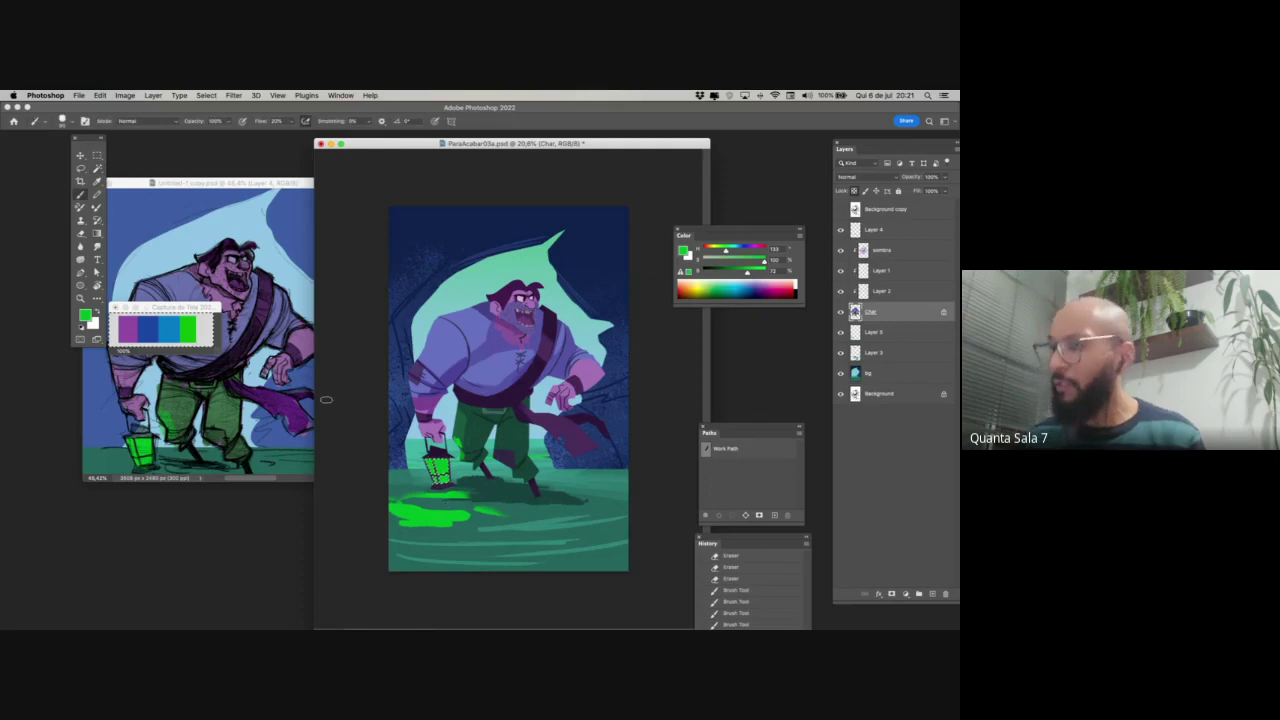
{"action": "left_click_drag", "start_coordinate": [747, 272], "coordinate": [734, 262]}
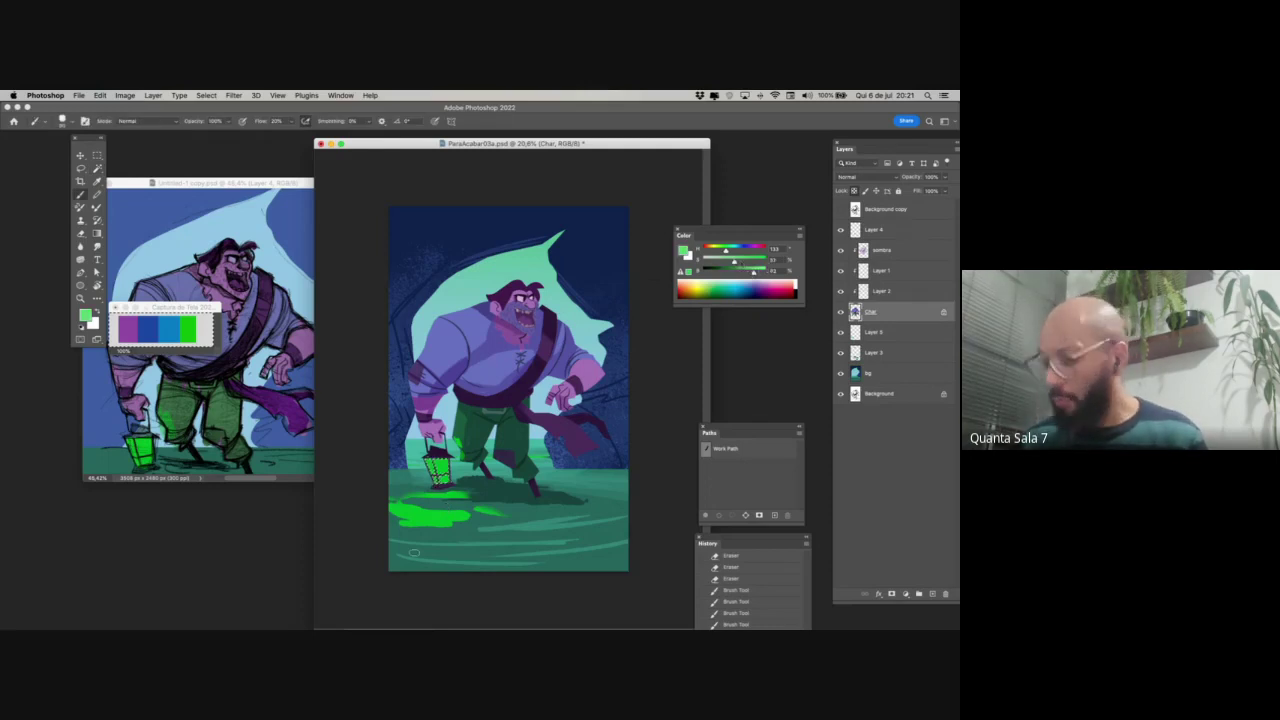
{"action": "left_click_drag", "start_coordinate": [438, 468], "coordinate": [450, 484]}
{"action": "key", "text": "super+z"}
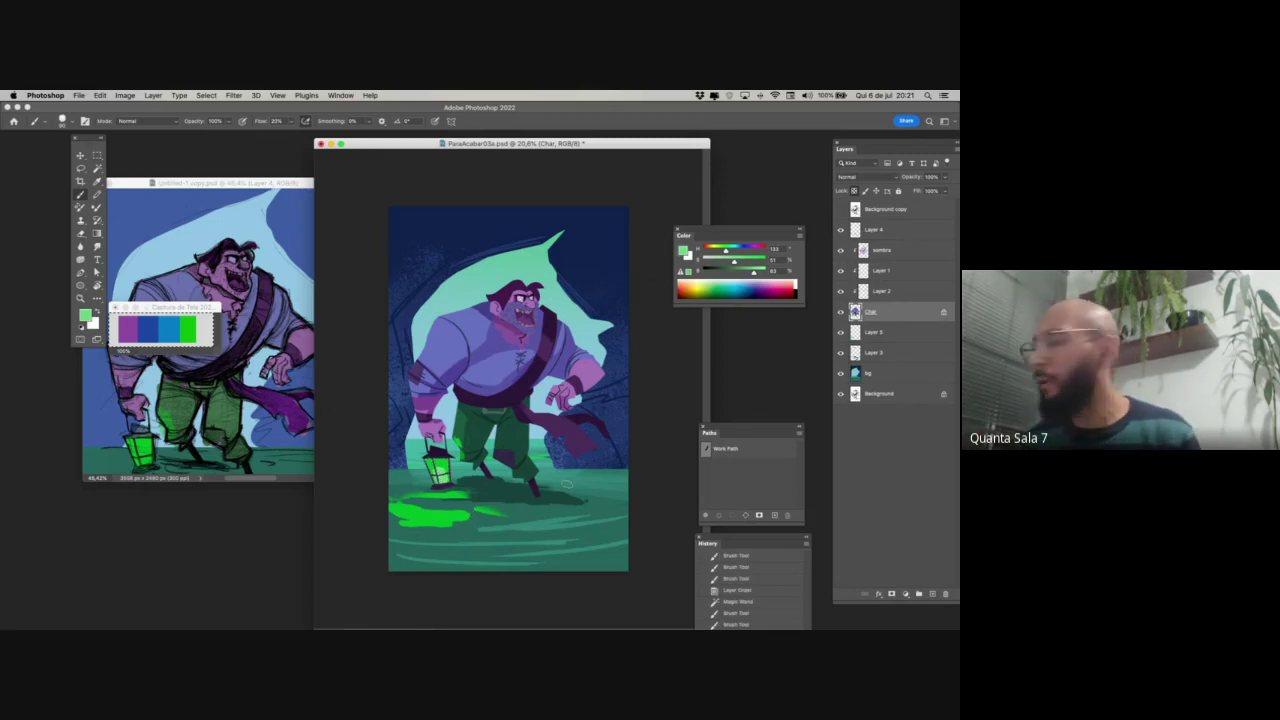
- On a new layer above the sombra layer, paint pale green rim light along the character's shoulder and arm with the Charcoal Pencil brush
{"action": "left_click", "coordinate": [903, 258]}
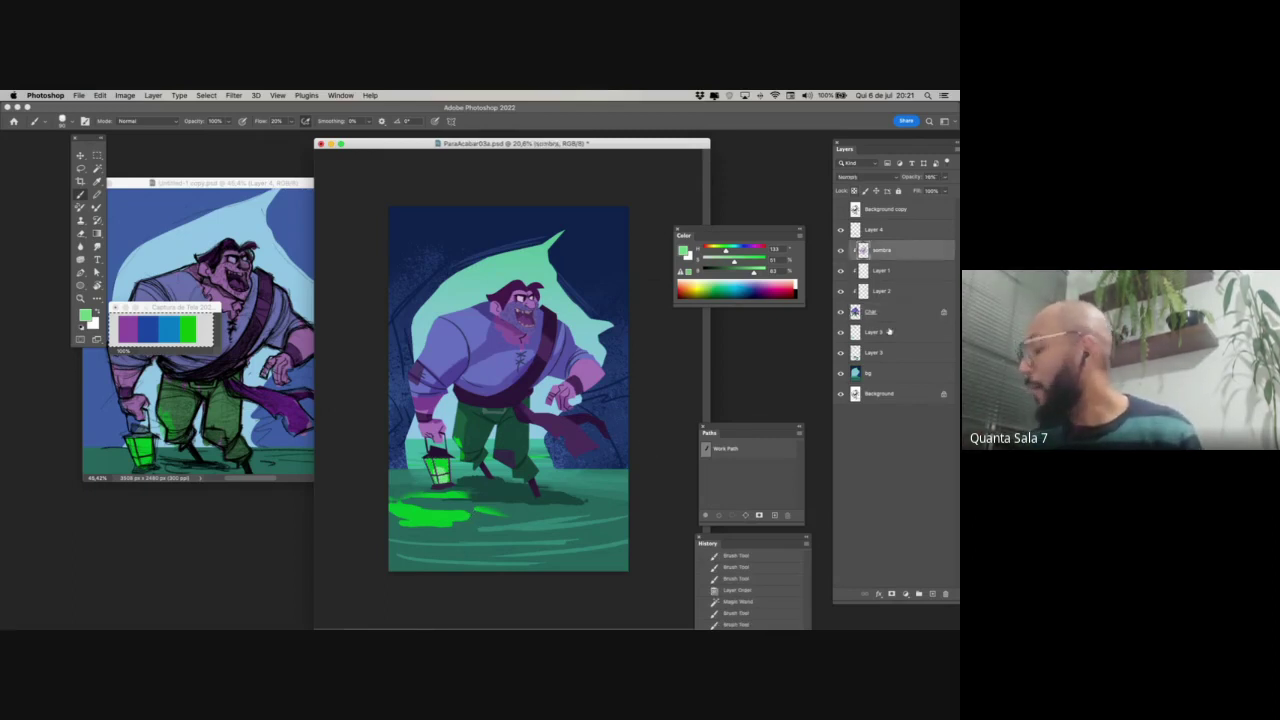
{"action": "left_click", "coordinate": [932, 594]}
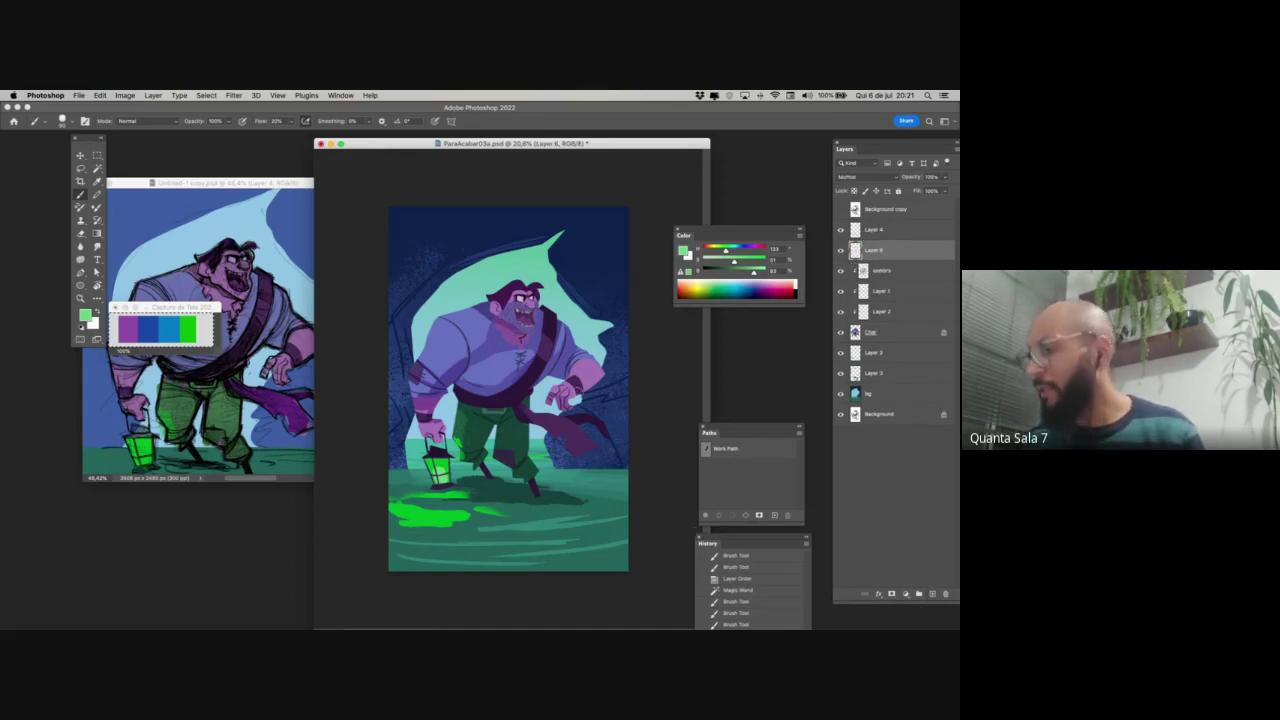
{"action": "left_click_drag", "start_coordinate": [738, 262], "coordinate": [710, 262]}
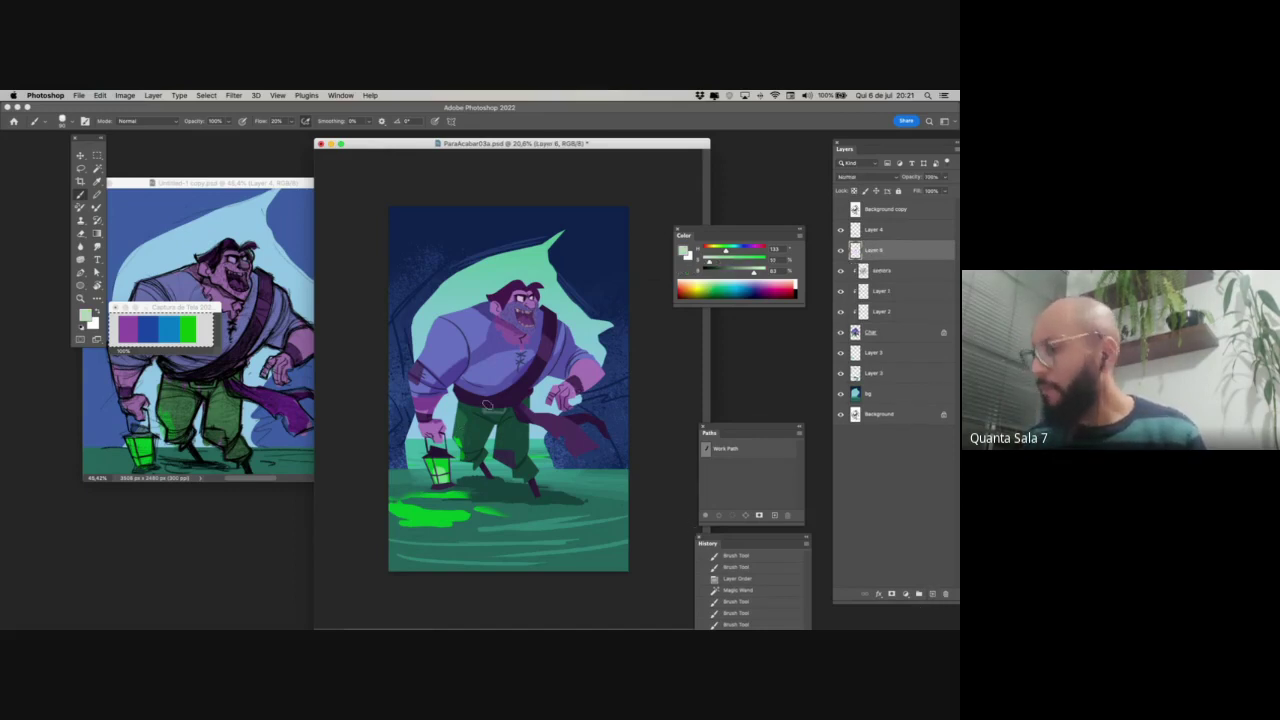
{"action": "right_click", "coordinate": [487, 404]}
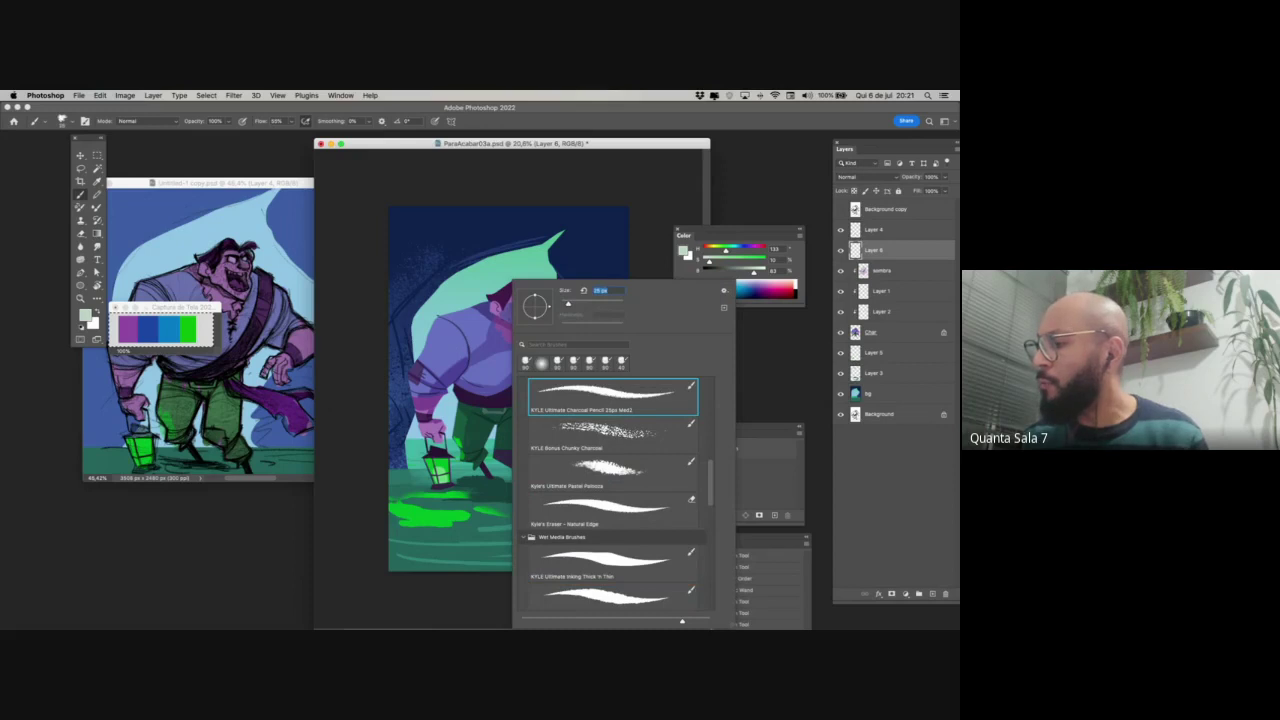
{"action": "key", "text": "super+z"}
{"action": "left_click_drag", "start_coordinate": [436, 319], "coordinate": [467, 313]}
{"action": "key", "text": "super+z"}
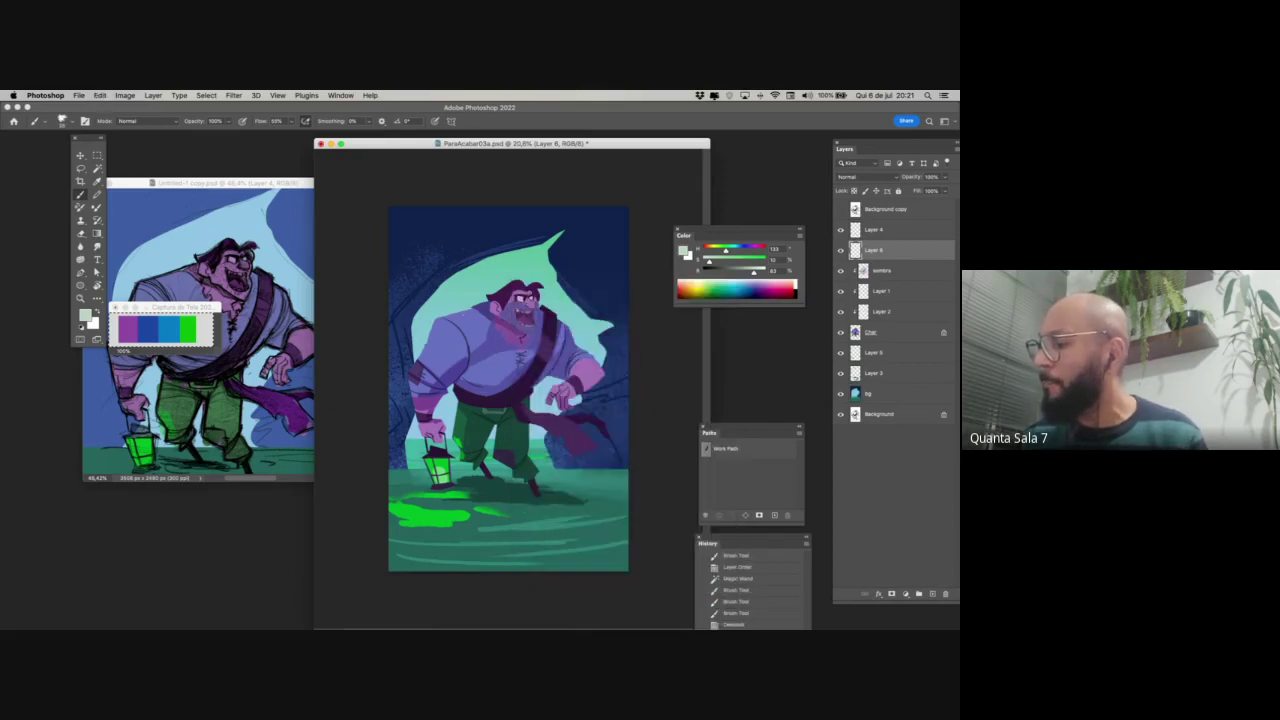
{"action": "left_click_drag", "start_coordinate": [437, 319], "coordinate": [514, 281]}
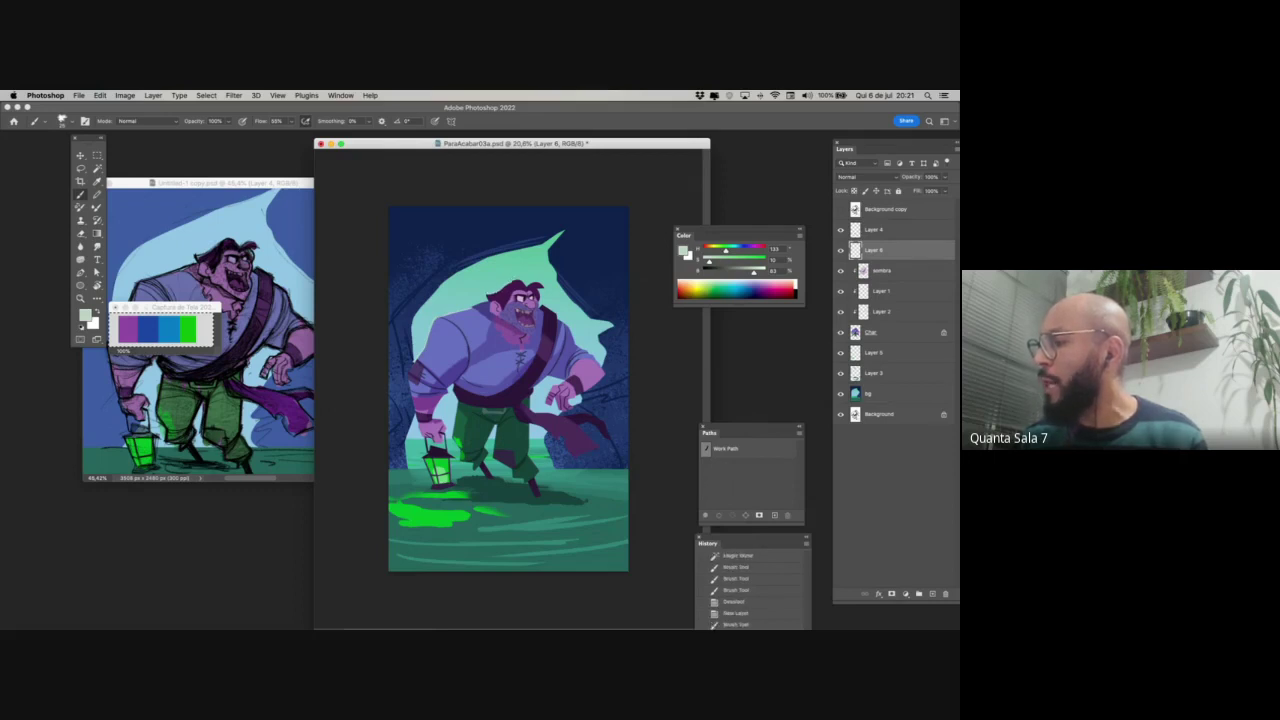
{"action": "left_click_drag", "start_coordinate": [415, 356], "coordinate": [408, 375]}
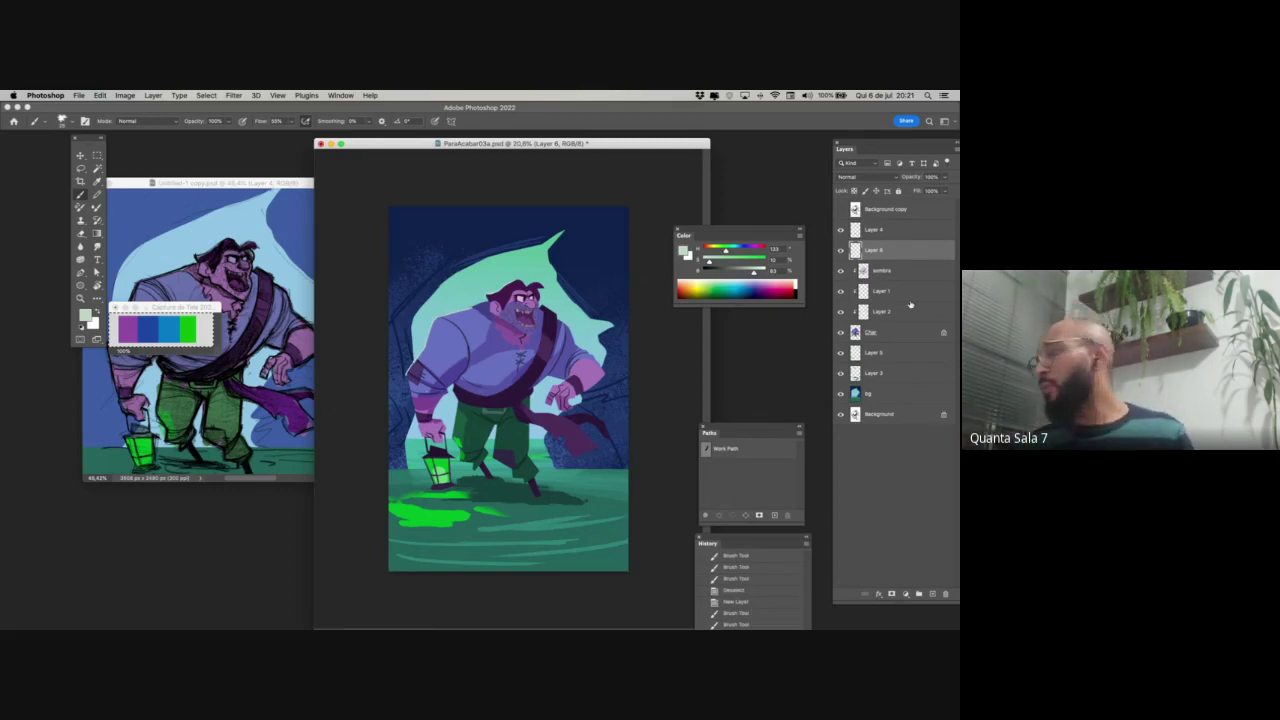
- On Layer 1, add dark purple line details to the raised hand, and sample a brighter version of the trousers' dark green
{"action": "left_click", "coordinate": [895, 291]}
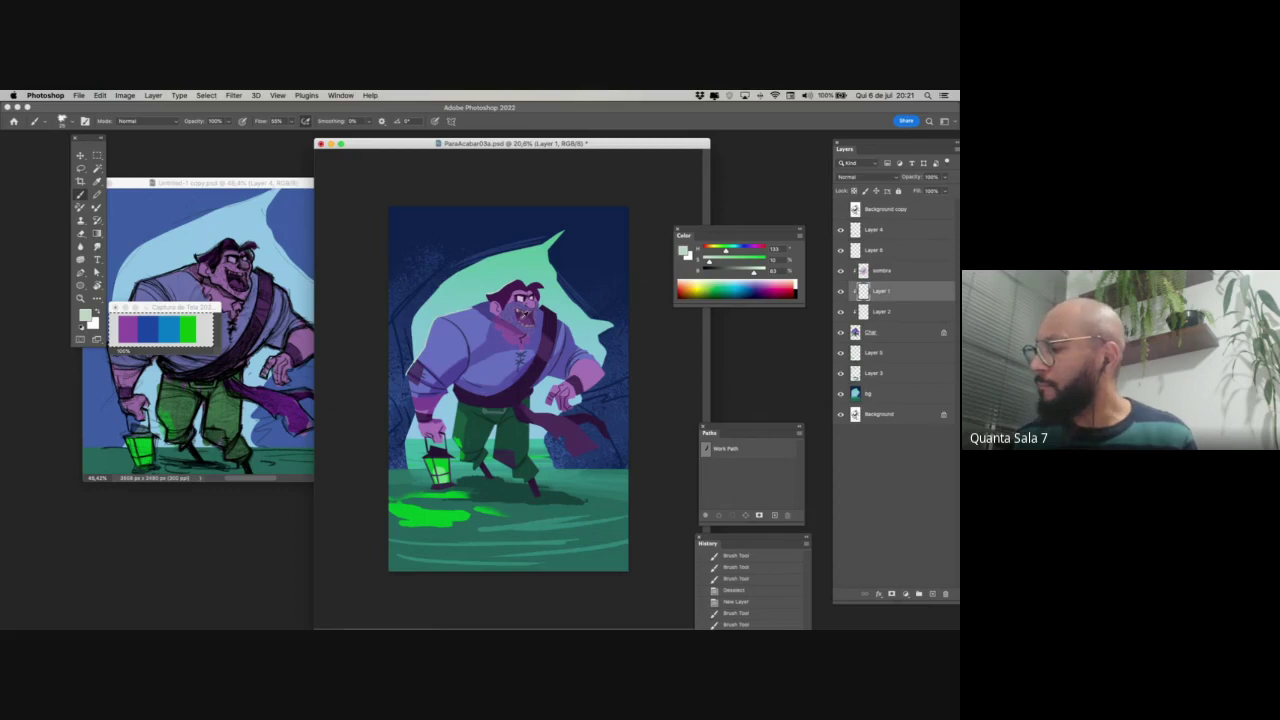
{"action": "left_click", "coordinate": [579, 381], "text": "alt"}
{"action": "mouse_move", "coordinate": [579, 377]}
{"action": "left_mouse_down"}
{"action": "mouse_move", "coordinate": [583, 366]}
{"action": "mouse_move", "coordinate": [586, 376]}
{"action": "left_mouse_up"}
{"action": "left_click_drag", "start_coordinate": [589, 364], "coordinate": [593, 375]}
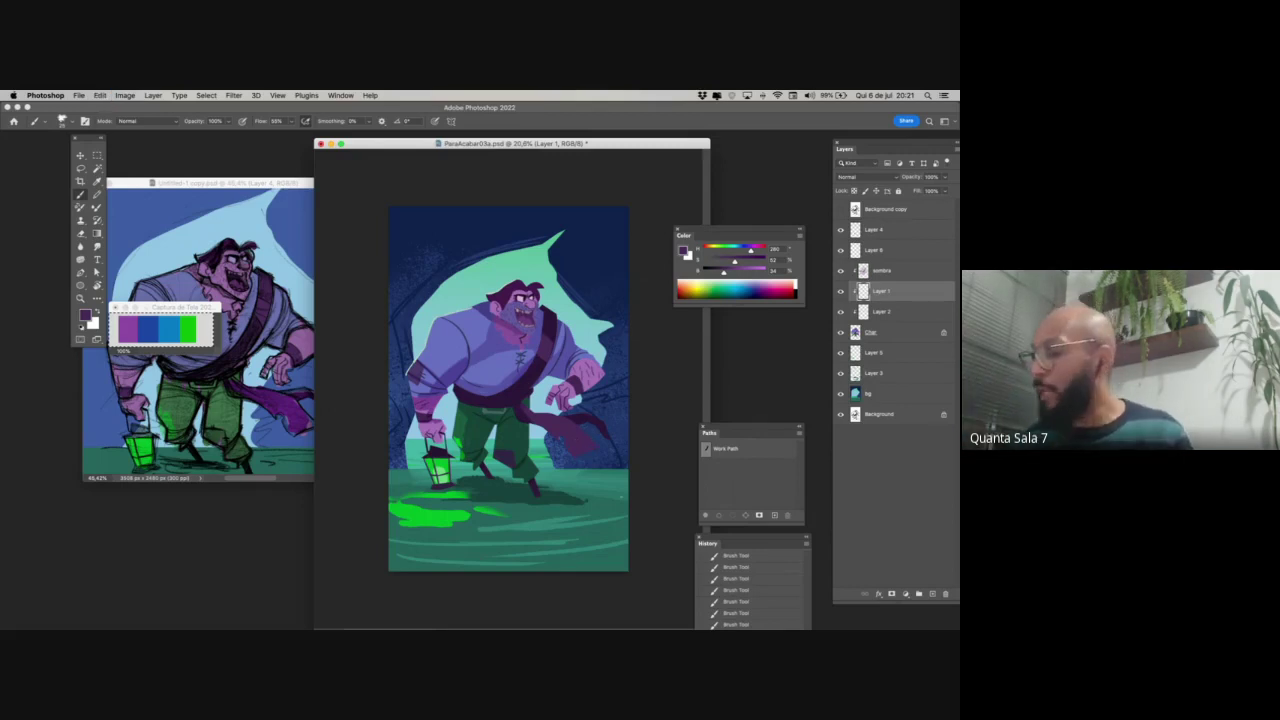
{"action": "left_click", "coordinate": [505, 440], "text": "alt"}
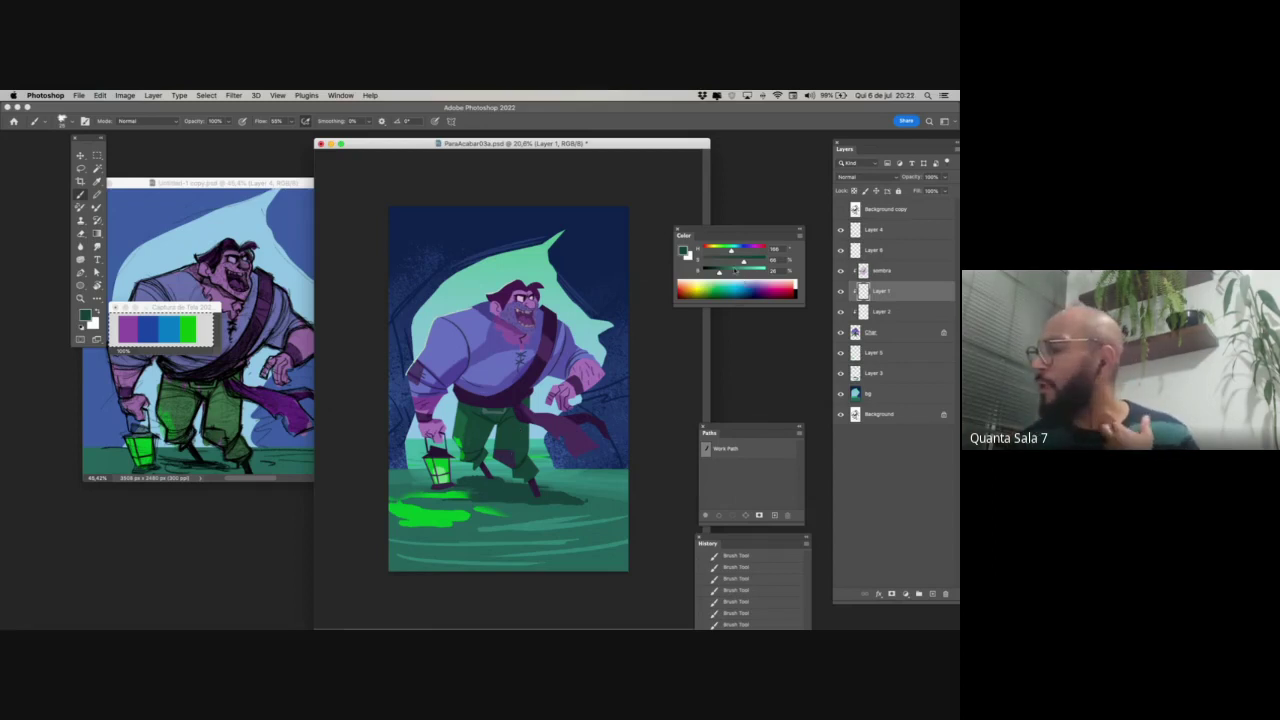
{"action": "left_click", "coordinate": [745, 283]}
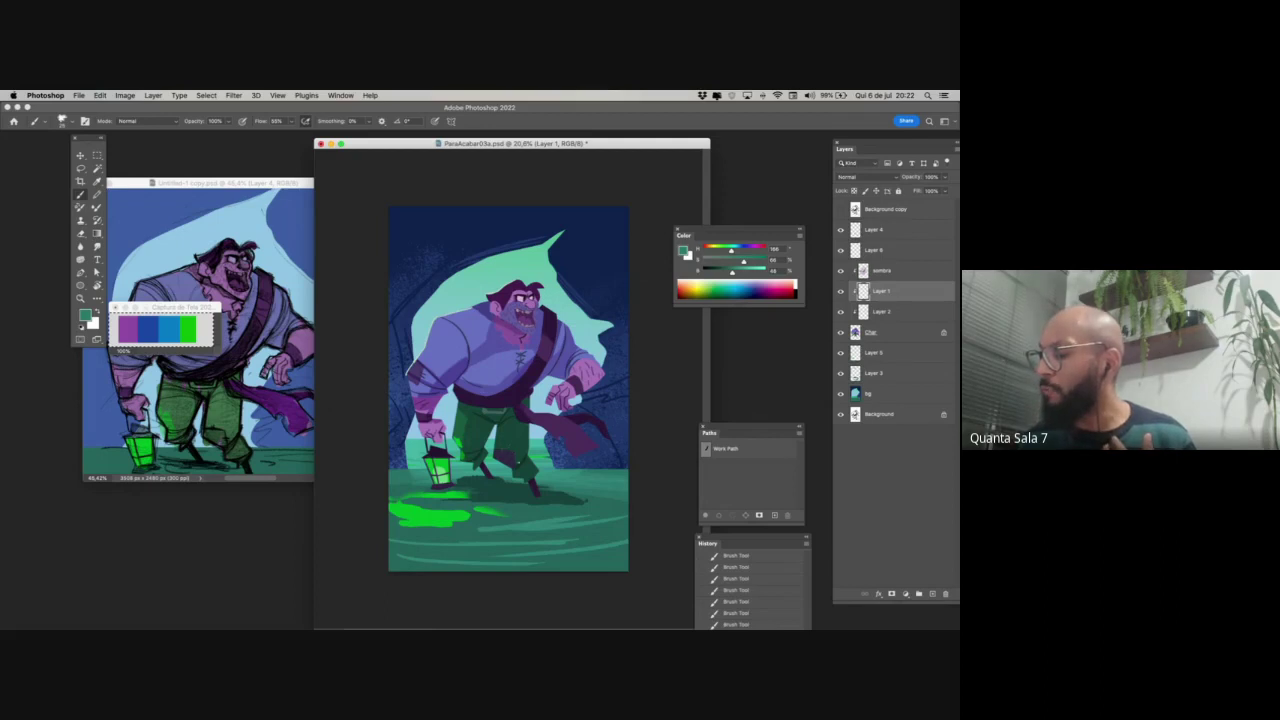
- Switch to a full-screen view and toggle Layer 3's visibility to compare the ground with and without its shadow and streaks
{"action": "key", "text": "f"}
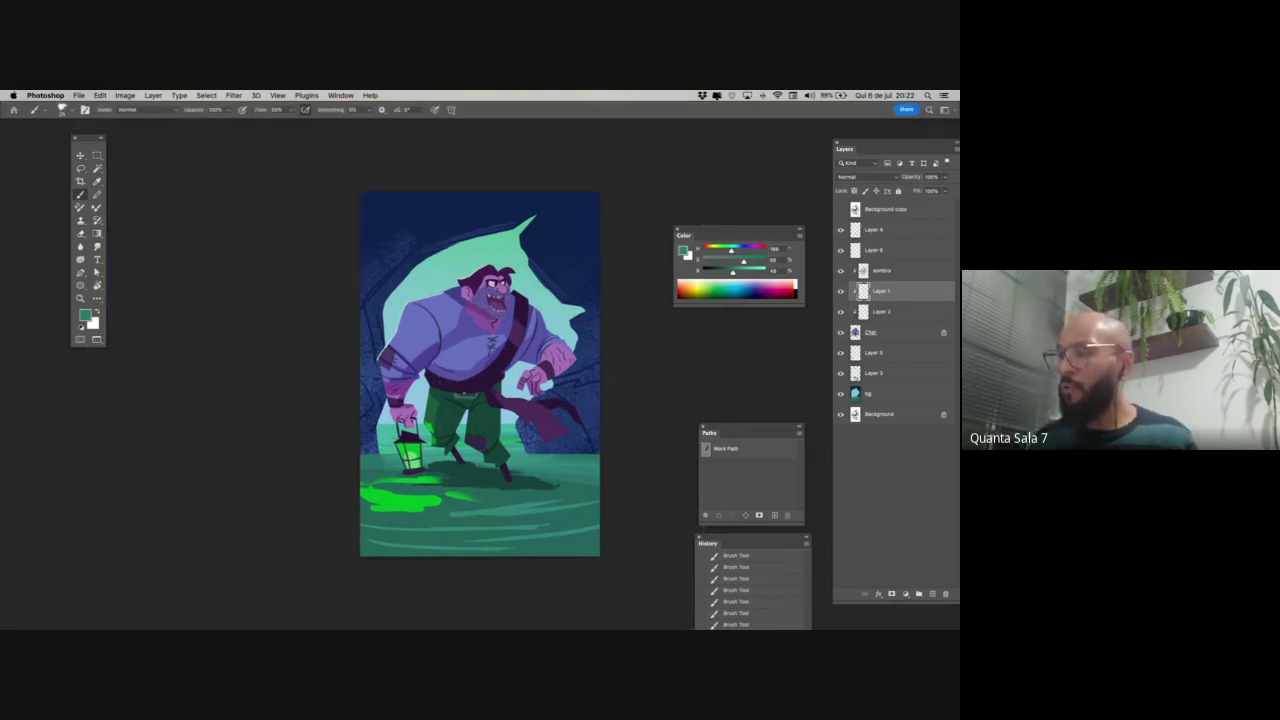
{"action": "left_click_drag", "start_coordinate": [557, 508], "coordinate": [518, 502]}
{"action": "key", "text": "z"}
{"action": "scroll", "coordinate": [517, 501], "scroll_direction": "up", "scroll_amount": 1}
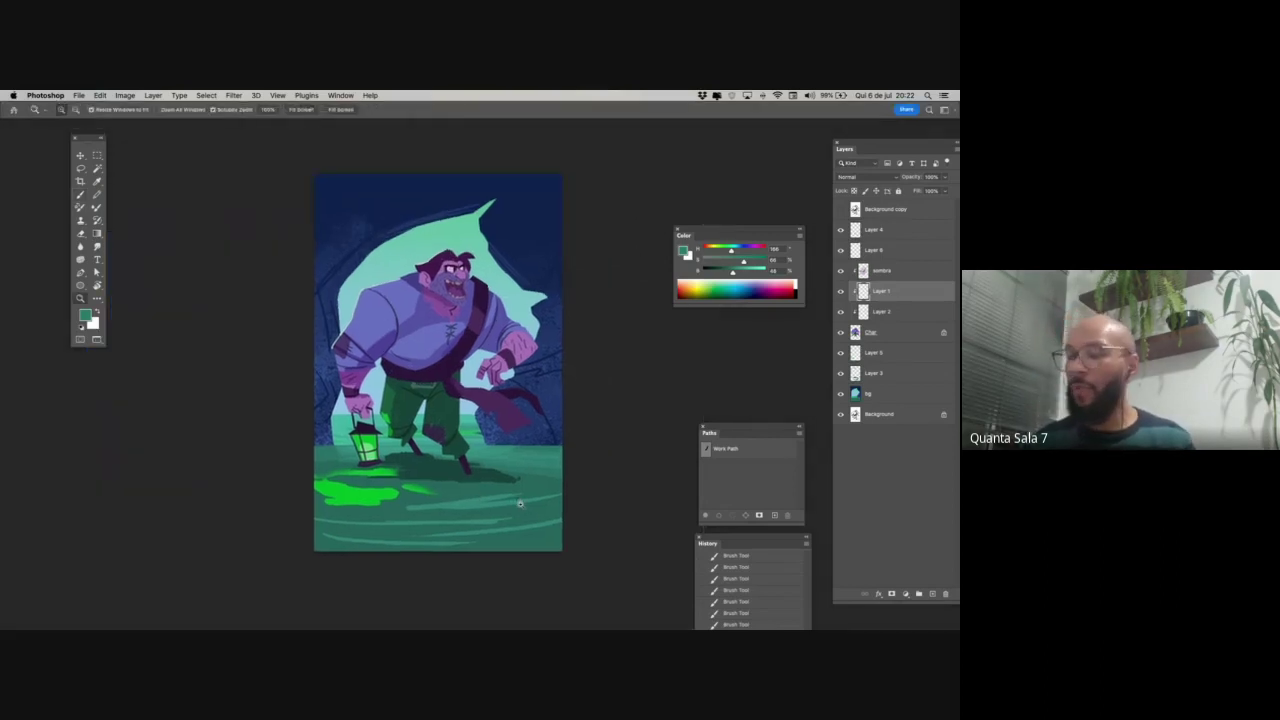
{"action": "left_click", "coordinate": [886, 372]}
{"action": "left_click", "coordinate": [841, 374]}
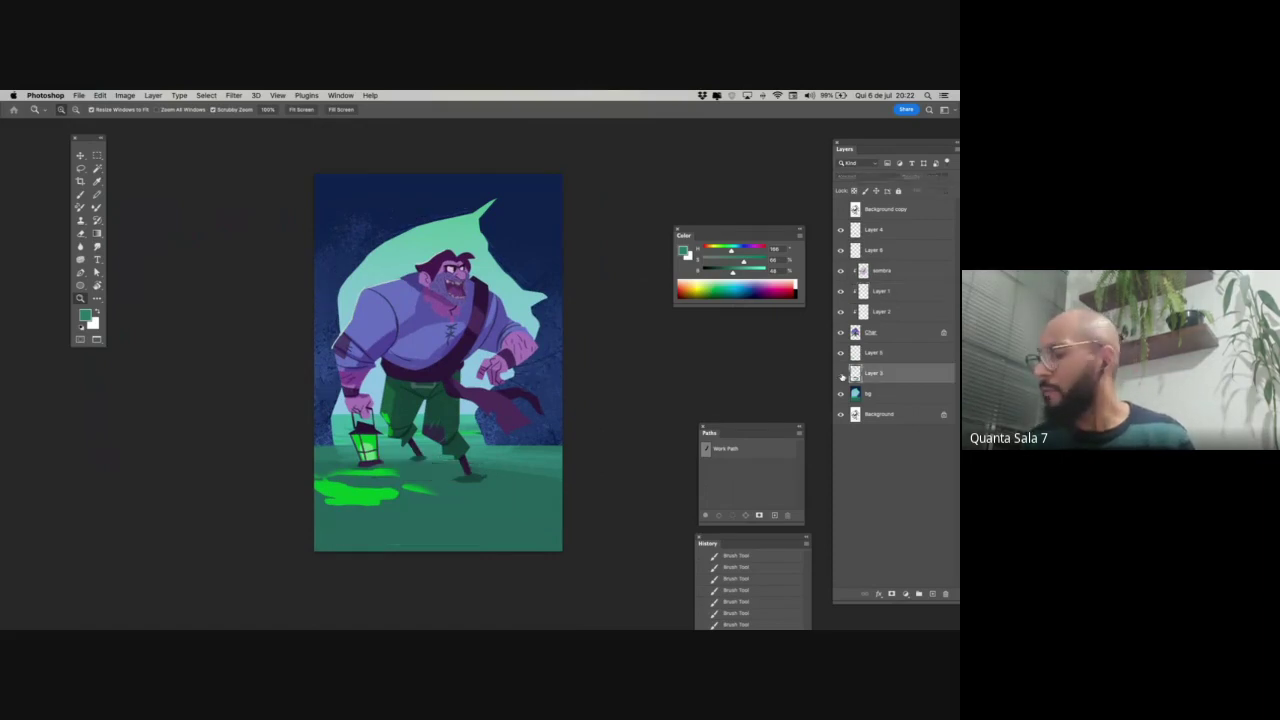
{"action": "left_click", "coordinate": [841, 374]}
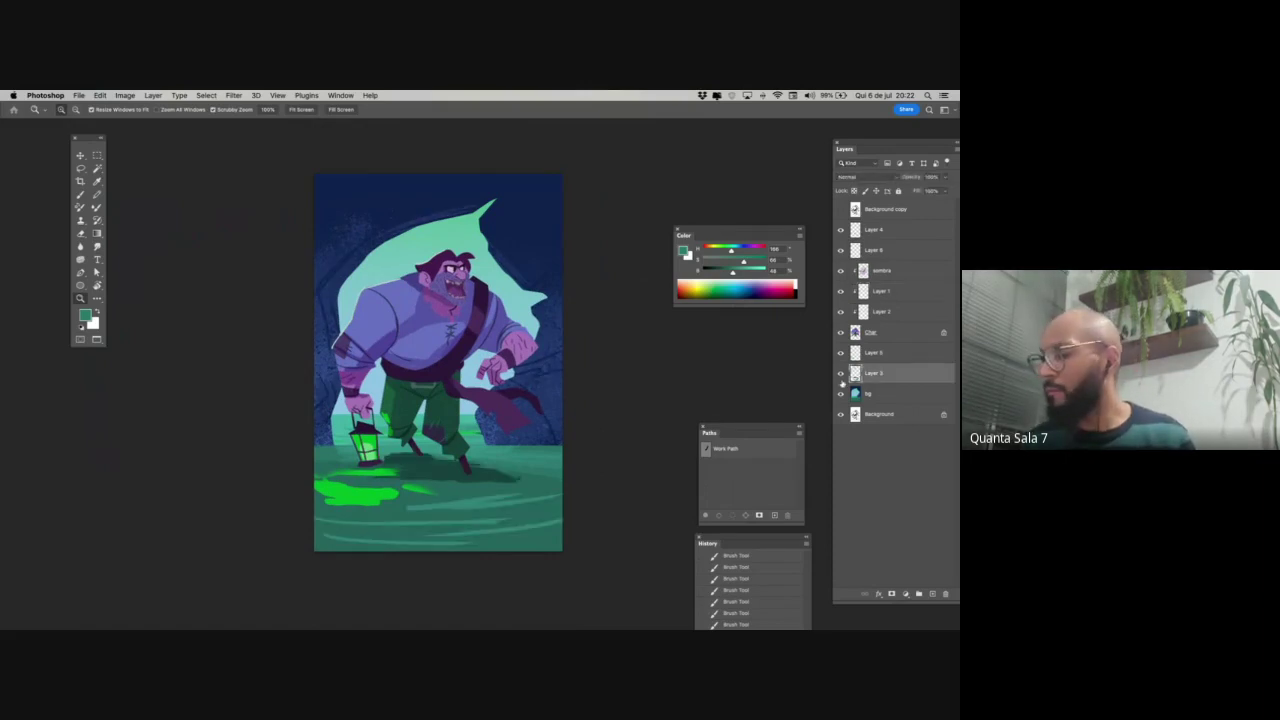
- Select the old cast shadow under the feet on Layer 3 with the Magic Wand and delete it
{"action": "key", "text": "w"}
{"action": "left_click", "coordinate": [455, 472]}
{"action": "key", "text": "super+d"}
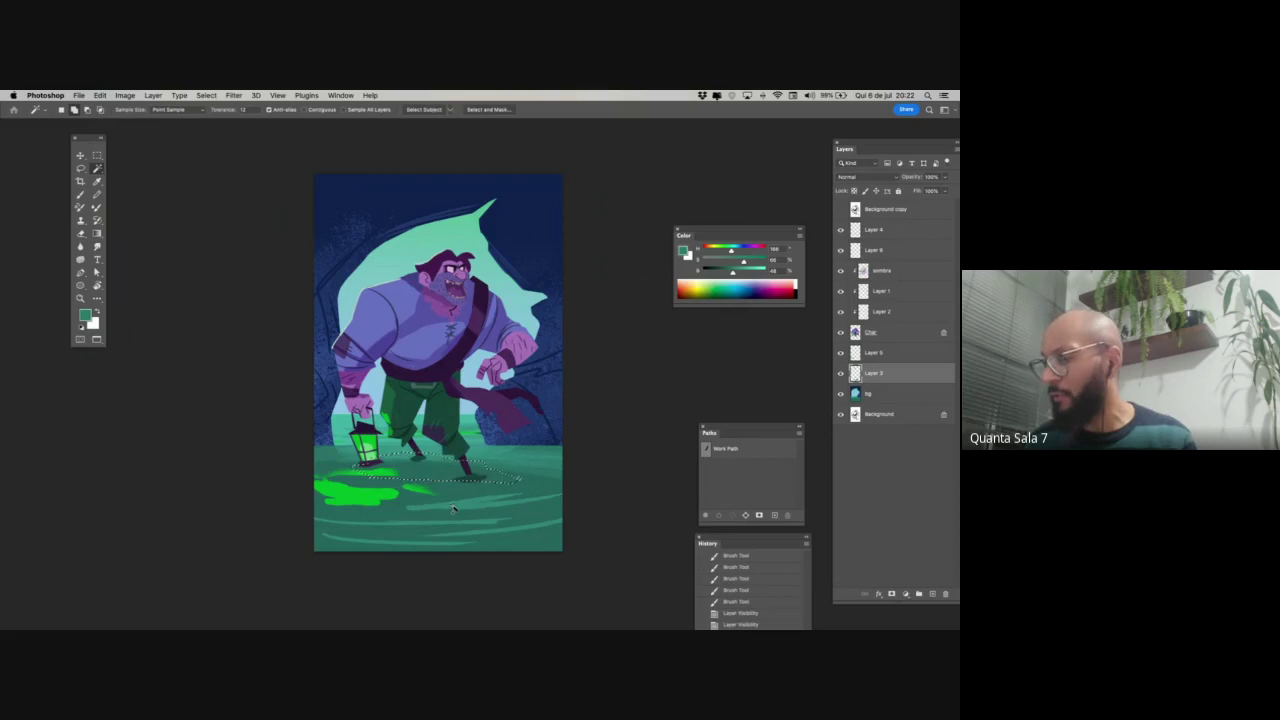
{"action": "key", "text": "b"}
{"action": "left_click", "coordinate": [473, 478], "text": "alt"}
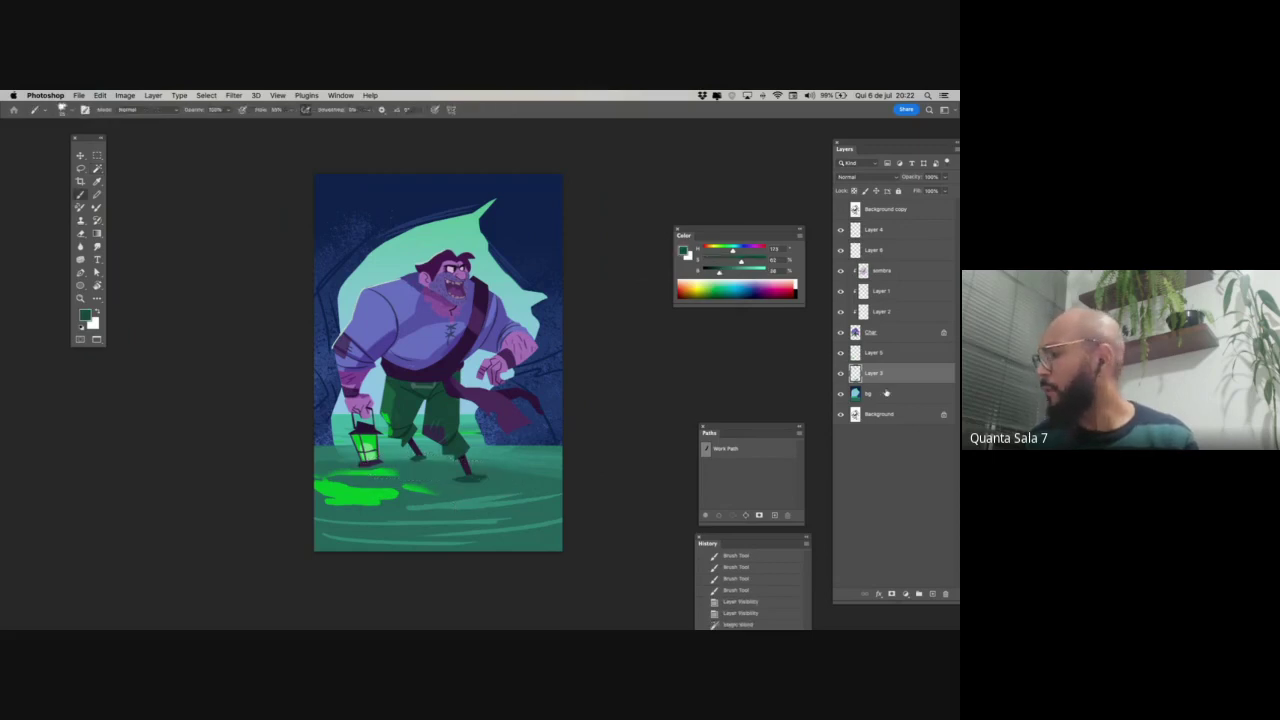
{"action": "key", "text": "Delete"}
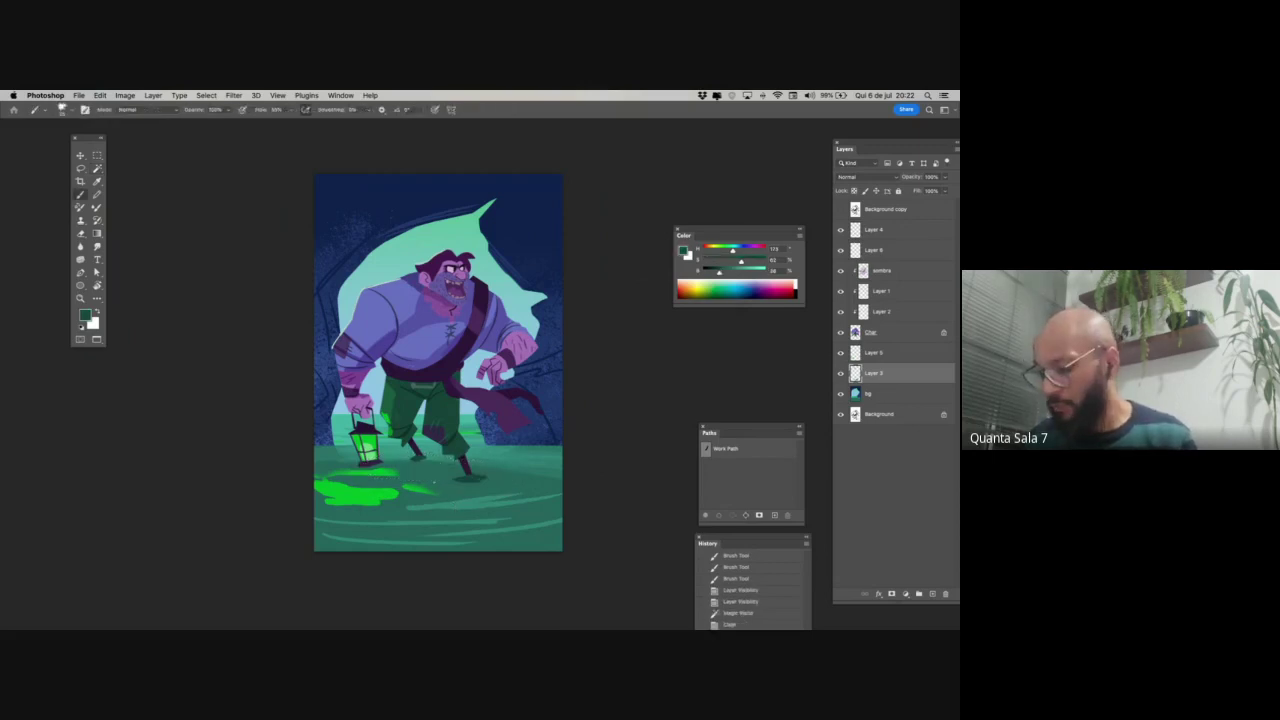
- Sample the dark blue of the rock wall and paint new shadows beneath both feet on Layer 3
{"action": "left_click", "coordinate": [529, 435], "text": "alt"}
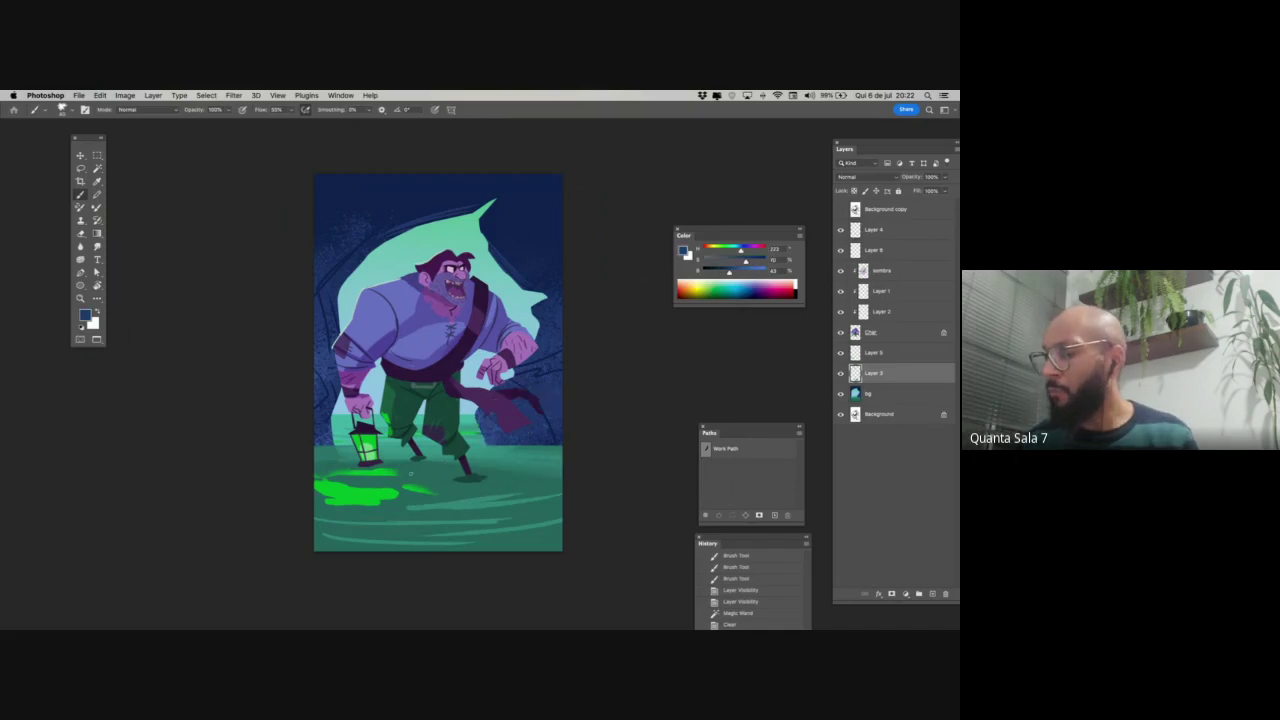
{"action": "left_click_drag", "start_coordinate": [403, 464], "coordinate": [433, 464]}
{"action": "key", "text": "super+z"}
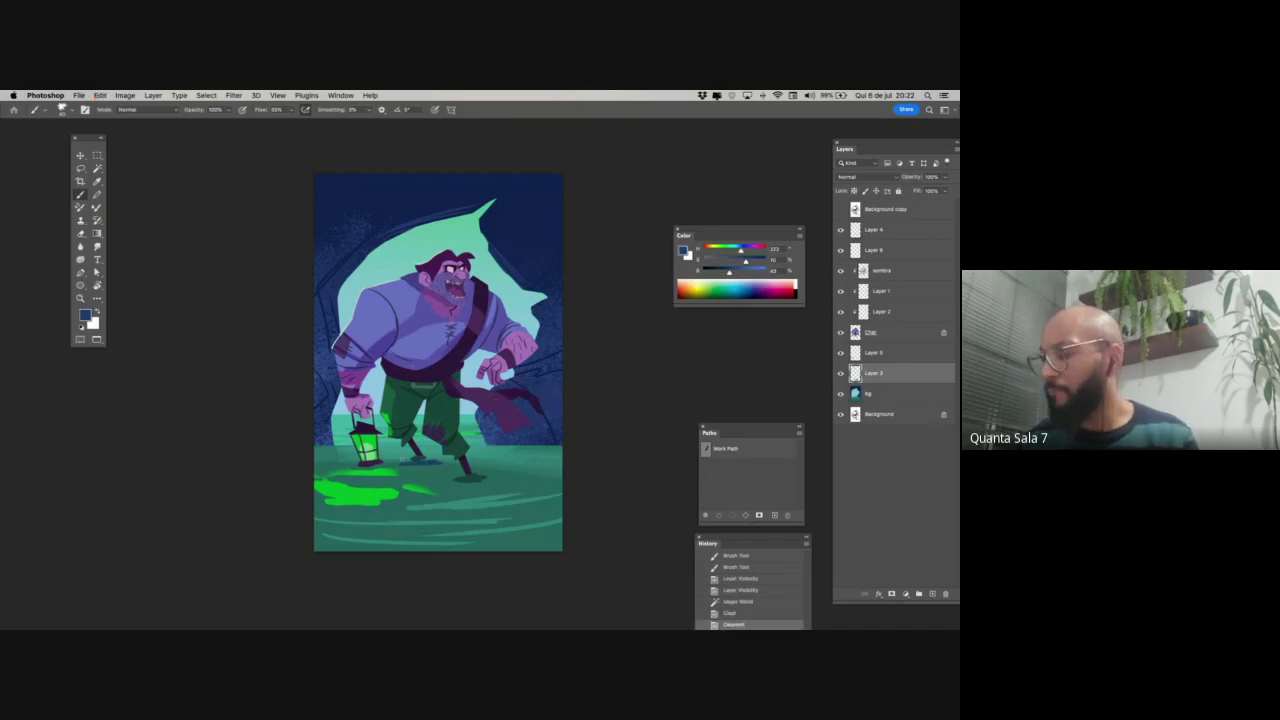
{"action": "left_click_drag", "start_coordinate": [436, 475], "coordinate": [494, 484]}
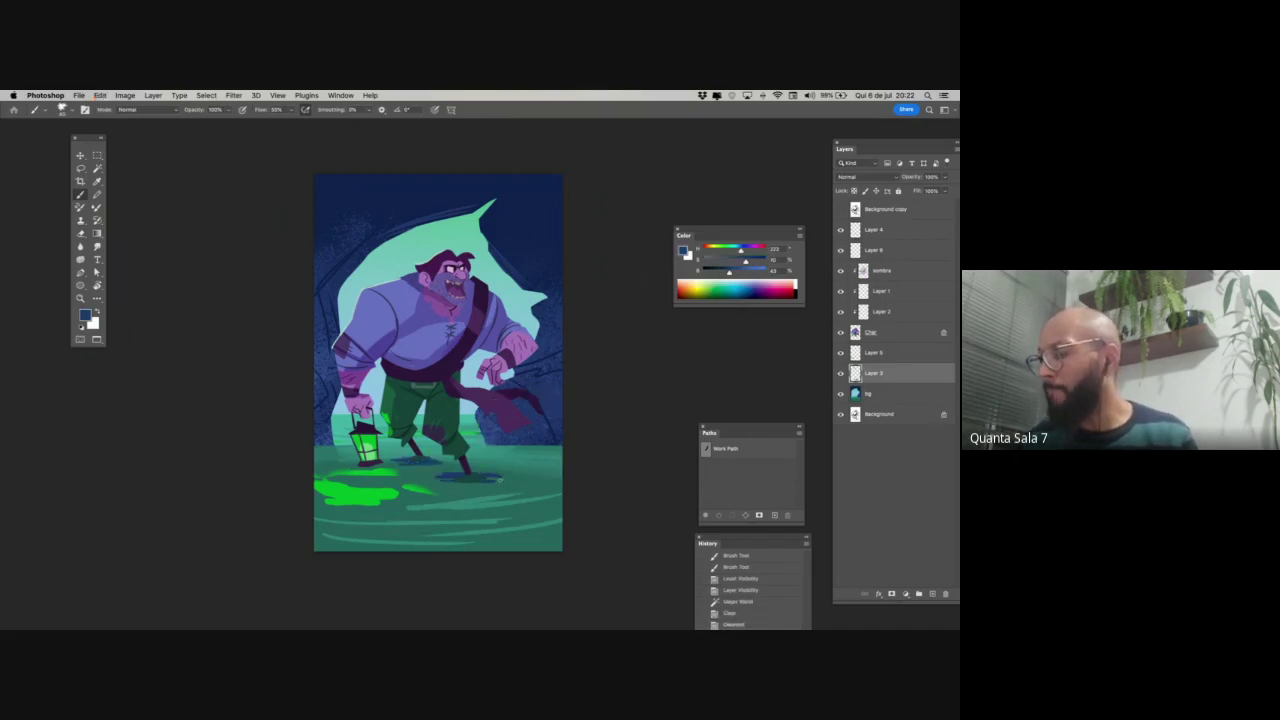
{"action": "left_click", "coordinate": [891, 250]}
{"action": "key", "text": "ctrl+e"}
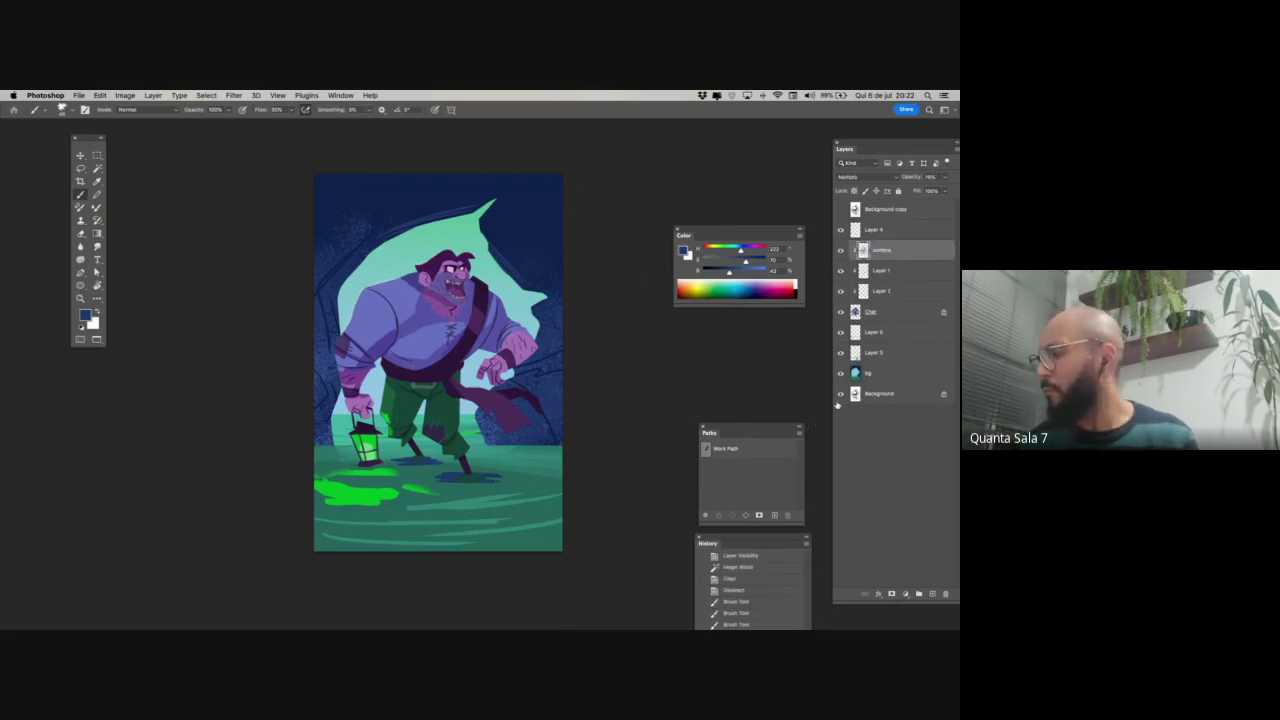
{"action": "key", "text": "super+z"}
- Merge Layer 4 down into the rim light layer directly below it
{"action": "left_click", "coordinate": [882, 231]}
{"action": "key", "text": "super+e"}
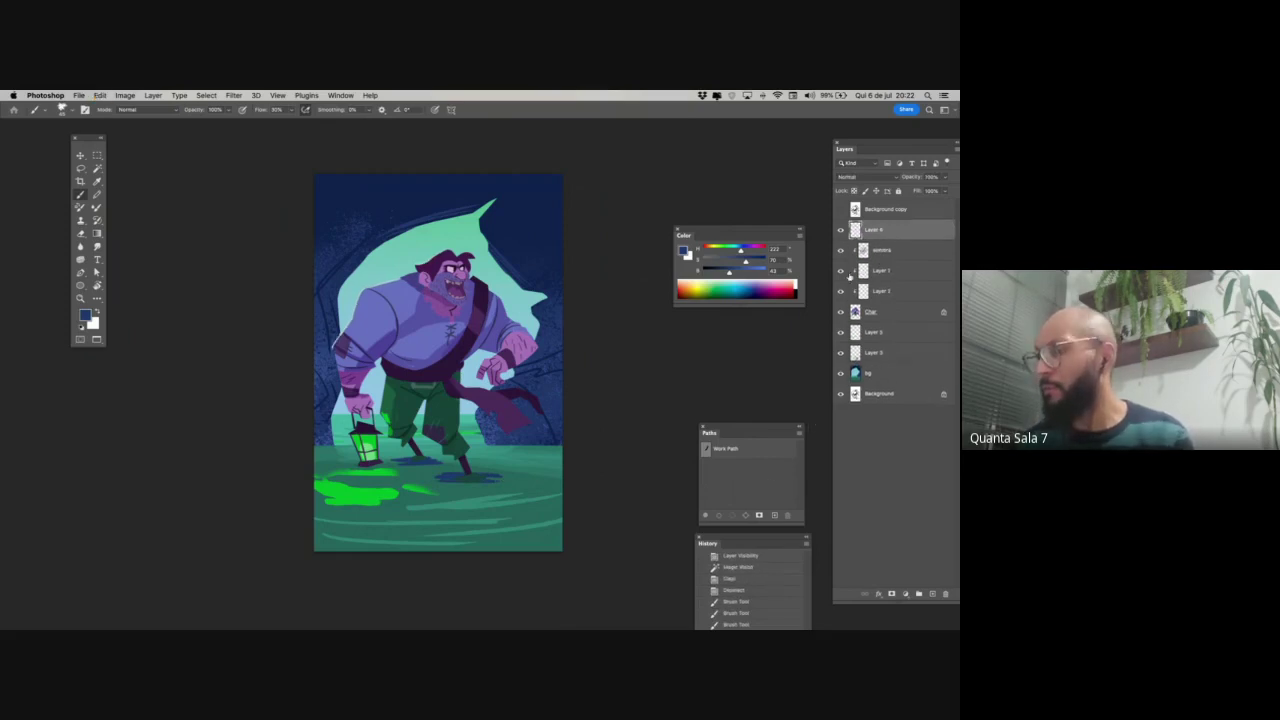
- Extend the dark blue cast shadow on Layer 3 with more strokes between and around the feet
{"action": "left_click", "coordinate": [888, 355]}
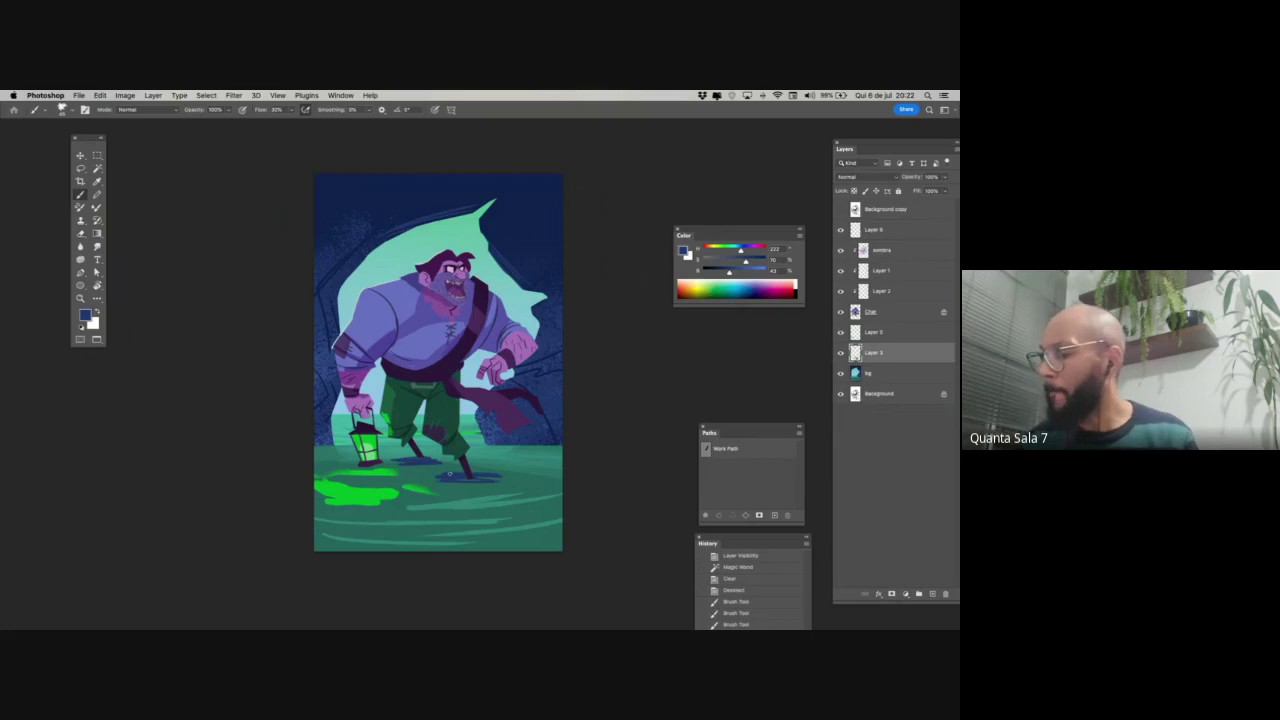
{"action": "left_click_drag", "start_coordinate": [461, 468], "coordinate": [410, 475]}
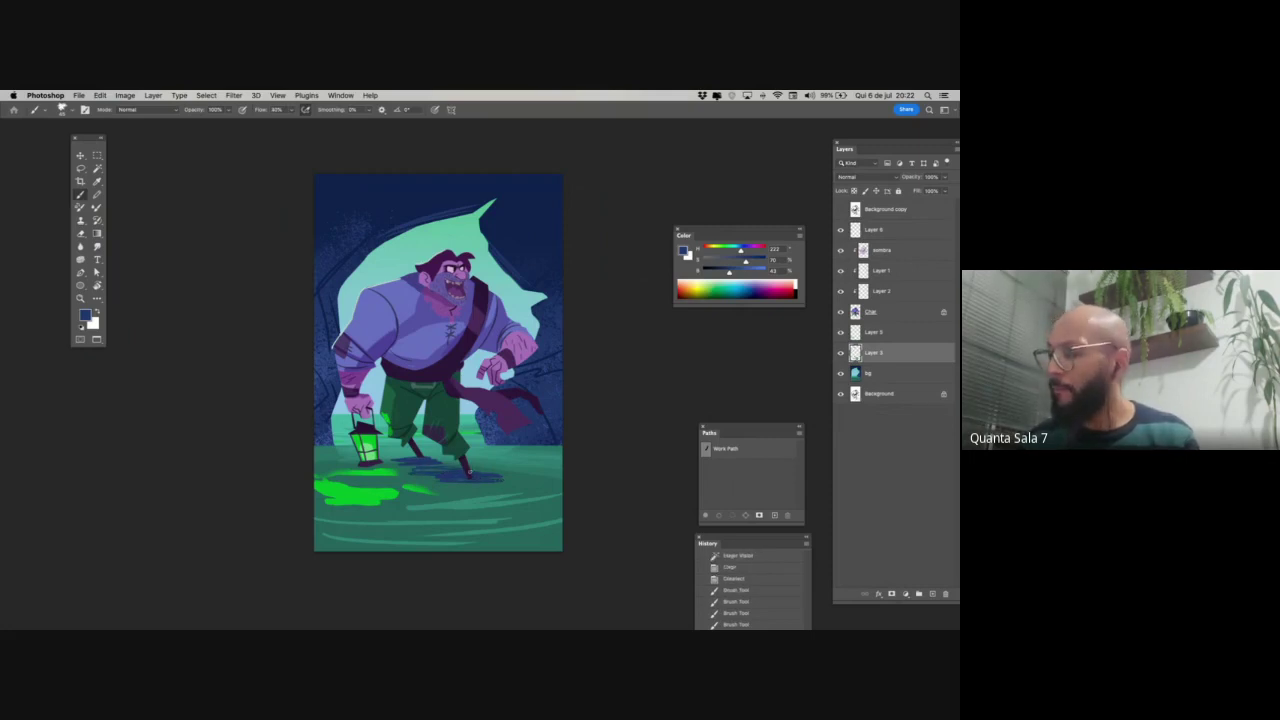
- On the layer just above Layer 3, paint an uneven ground edge along the horizon with greens sampled from the ground
{"action": "left_click", "coordinate": [880, 331]}
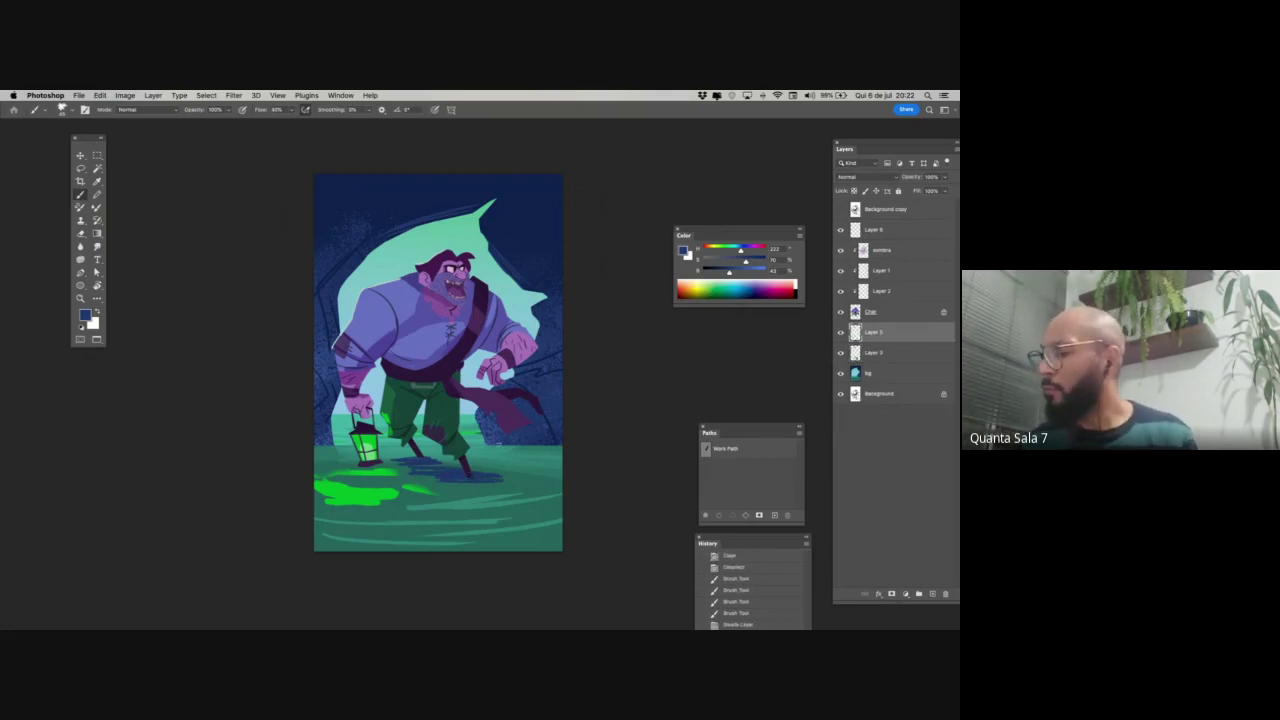
{"action": "left_click", "coordinate": [494, 445], "text": "alt"}
{"action": "left_click_drag", "start_coordinate": [490, 444], "coordinate": [562, 445]}
{"action": "left_click_drag", "start_coordinate": [334, 445], "coordinate": [316, 446]}
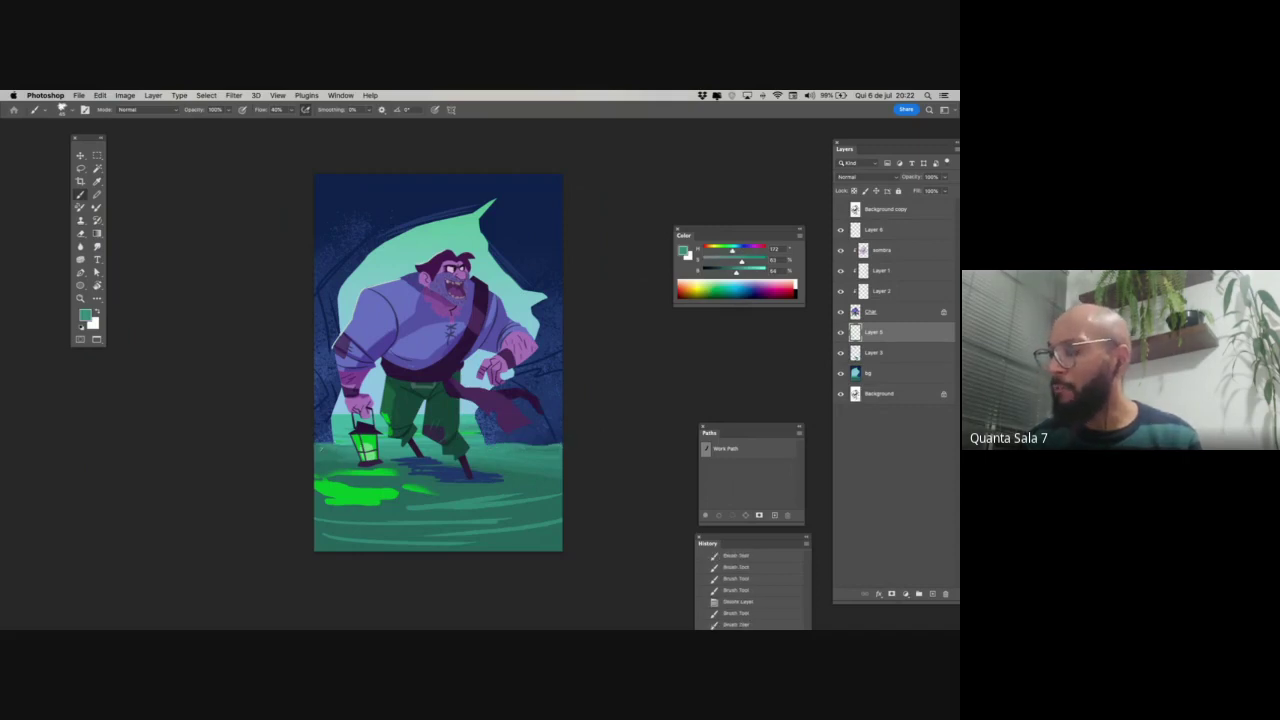
{"action": "left_click", "coordinate": [326, 452], "text": "alt"}
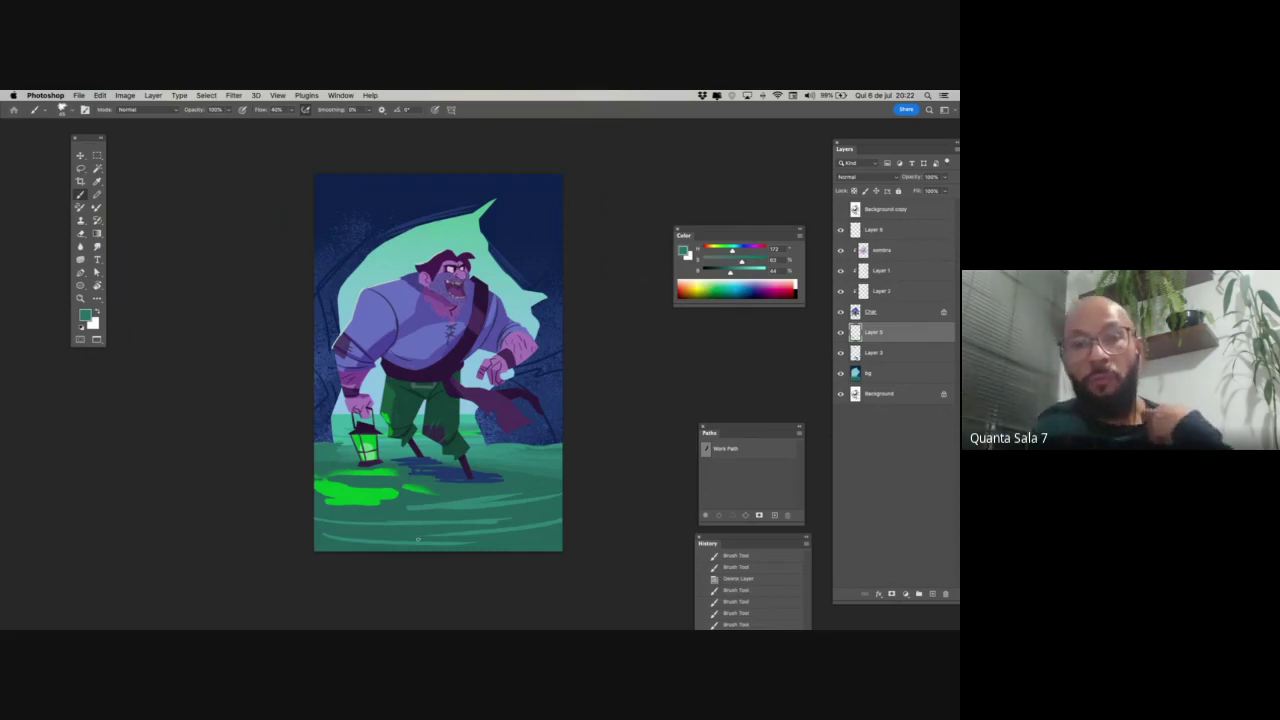
- Preview the painting without panels, return to floating windows, and arrange them to show both color studies in Untitled-1 copy.psd
{"action": "key", "text": "Tab"}
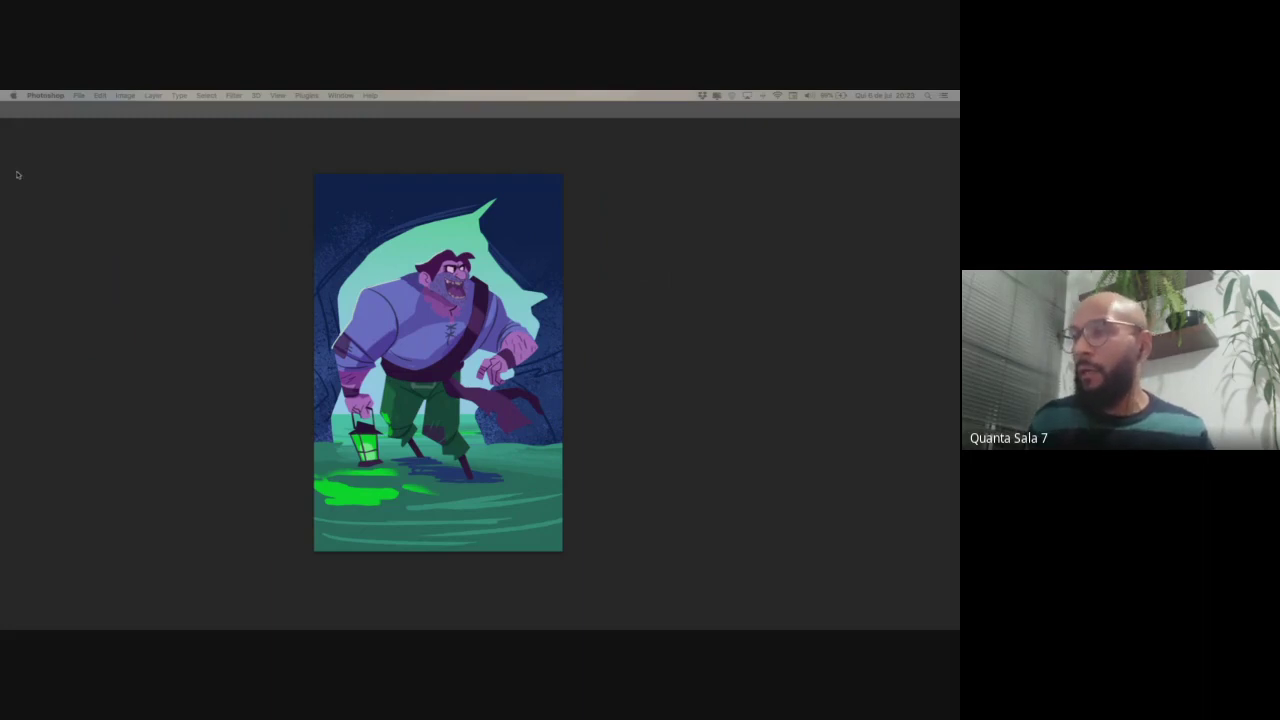
{"action": "key", "text": "Tab"}
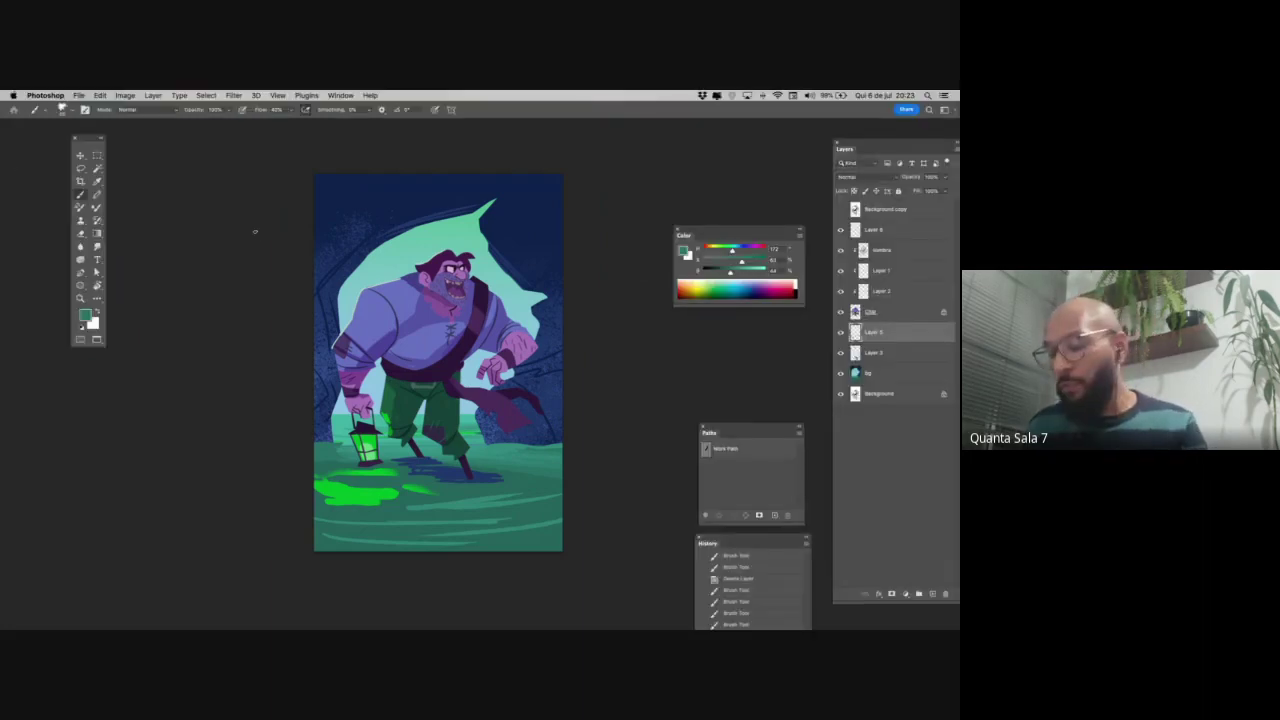
{"action": "key", "text": "f"}
{"action": "key", "text": "f"}
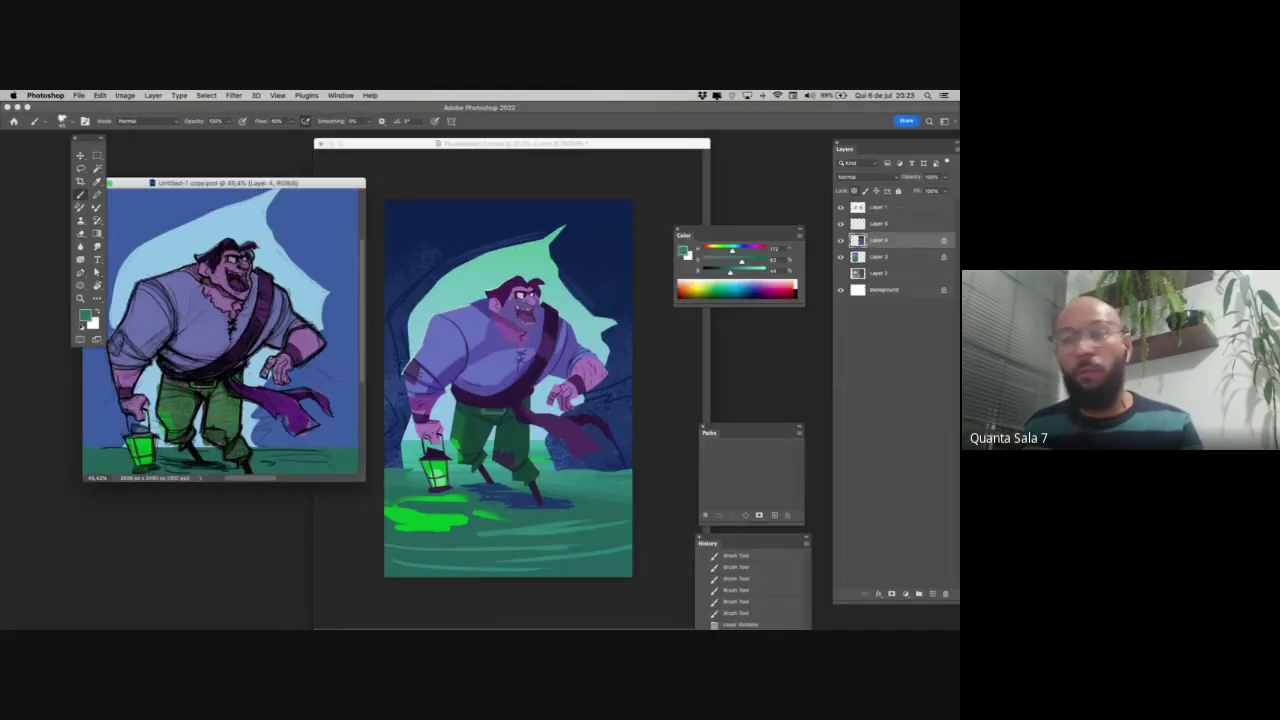
{"action": "left_click_drag", "start_coordinate": [327, 185], "coordinate": [384, 194]}
{"action": "key", "text": "z"}
{"action": "left_click_drag", "start_coordinate": [372, 284], "coordinate": [332, 250]}
{"action": "left_click_drag", "start_coordinate": [341, 194], "coordinate": [443, 388]}
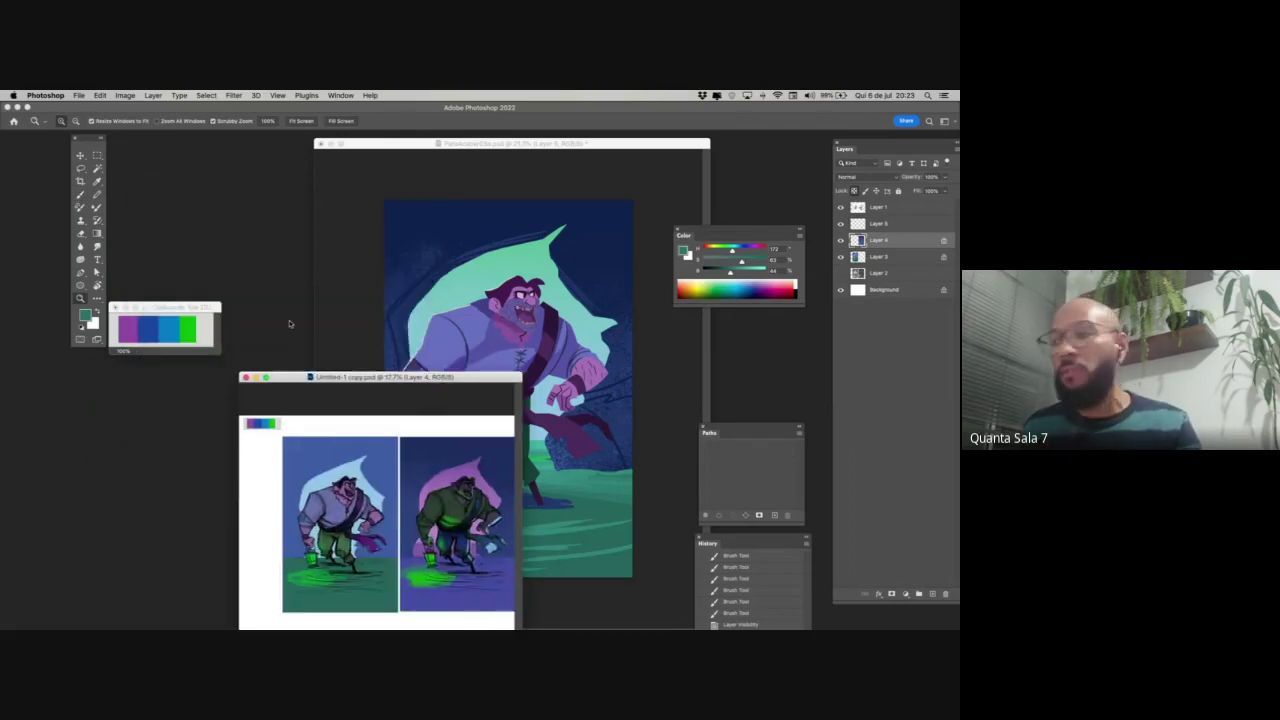
{"action": "left_click_drag", "start_coordinate": [360, 144], "coordinate": [613, 343]}
{"action": "left_click_drag", "start_coordinate": [498, 376], "coordinate": [443, 196]}
{"action": "left_click", "coordinate": [436, 270]}
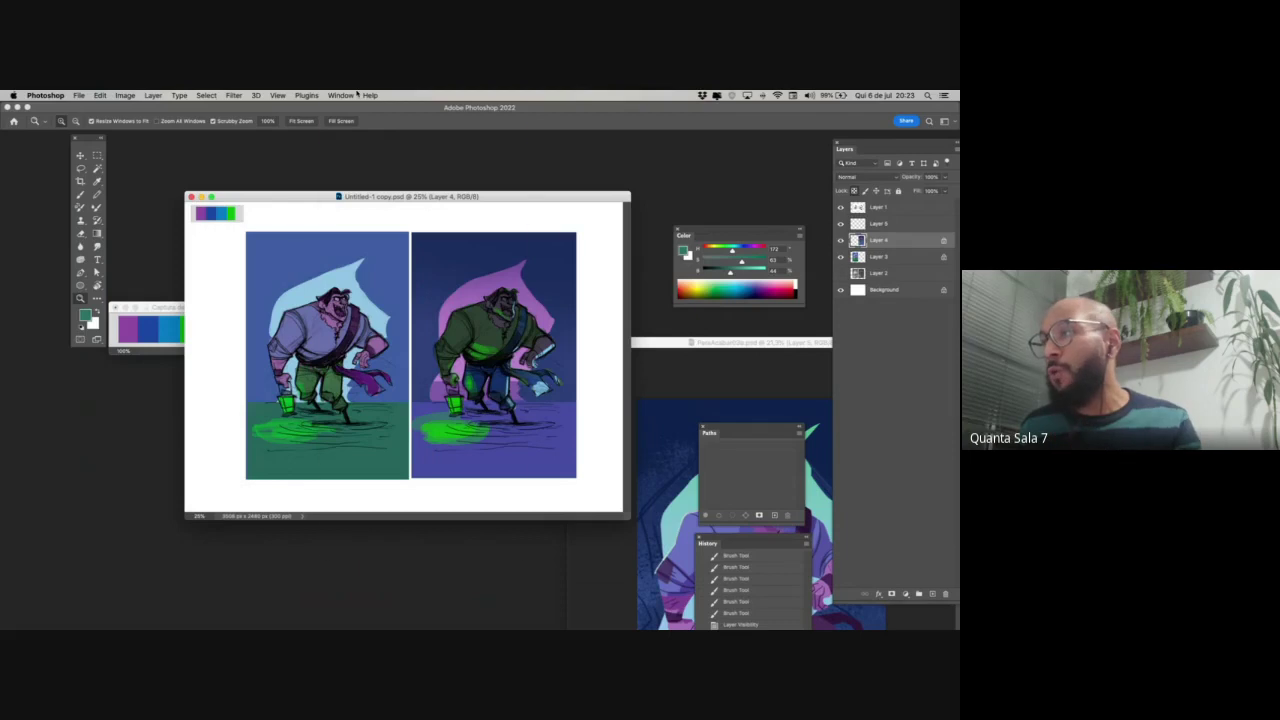
- Bring up the grayscale studies in Untitled-1.psd, compare them with the color studies, and bring the final painting to the front
{"action": "left_click", "coordinate": [355, 94]}
{"action": "left_click", "coordinate": [393, 541]}
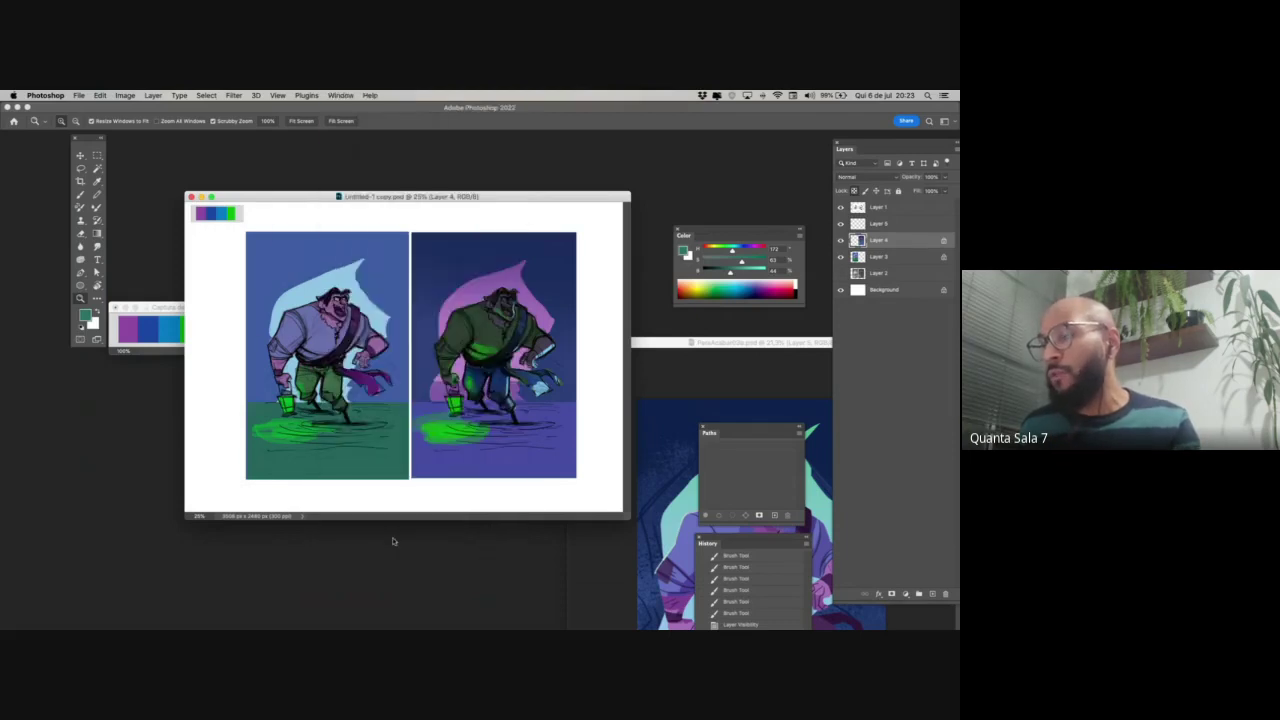
{"action": "left_click", "coordinate": [225, 226]}
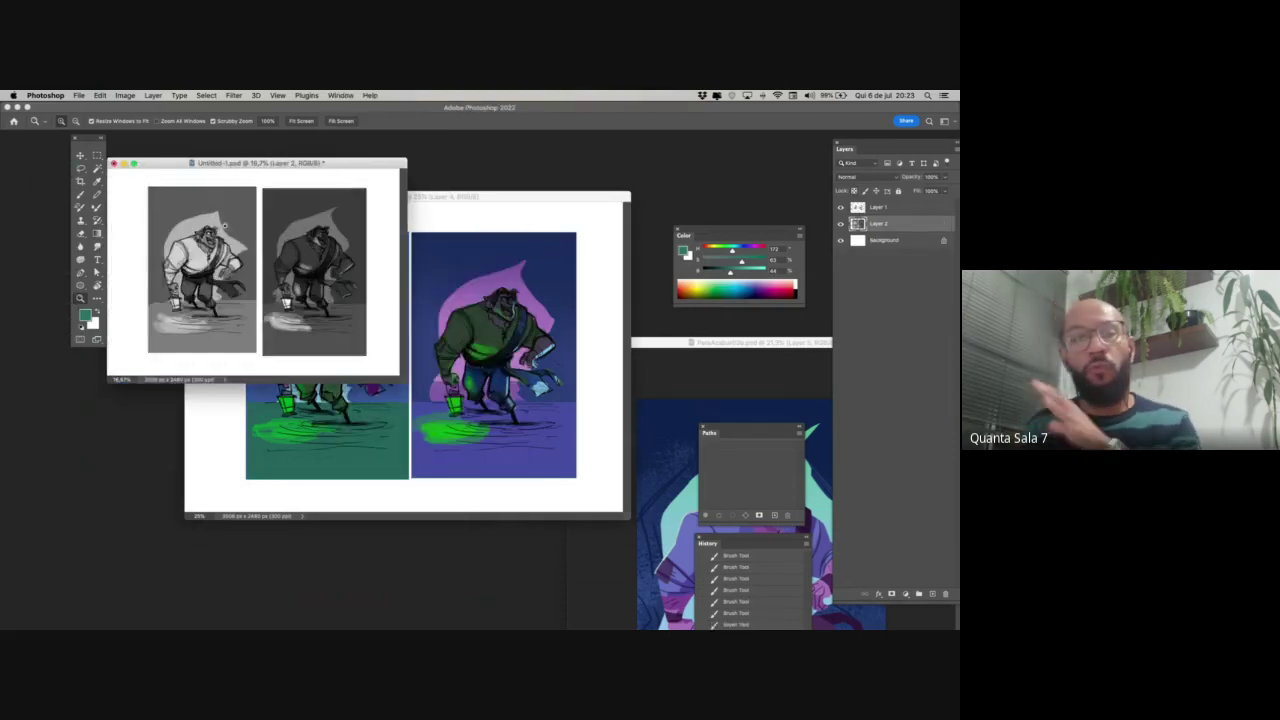
{"action": "key", "text": "super+plus"}
{"action": "left_click", "coordinate": [597, 252]}
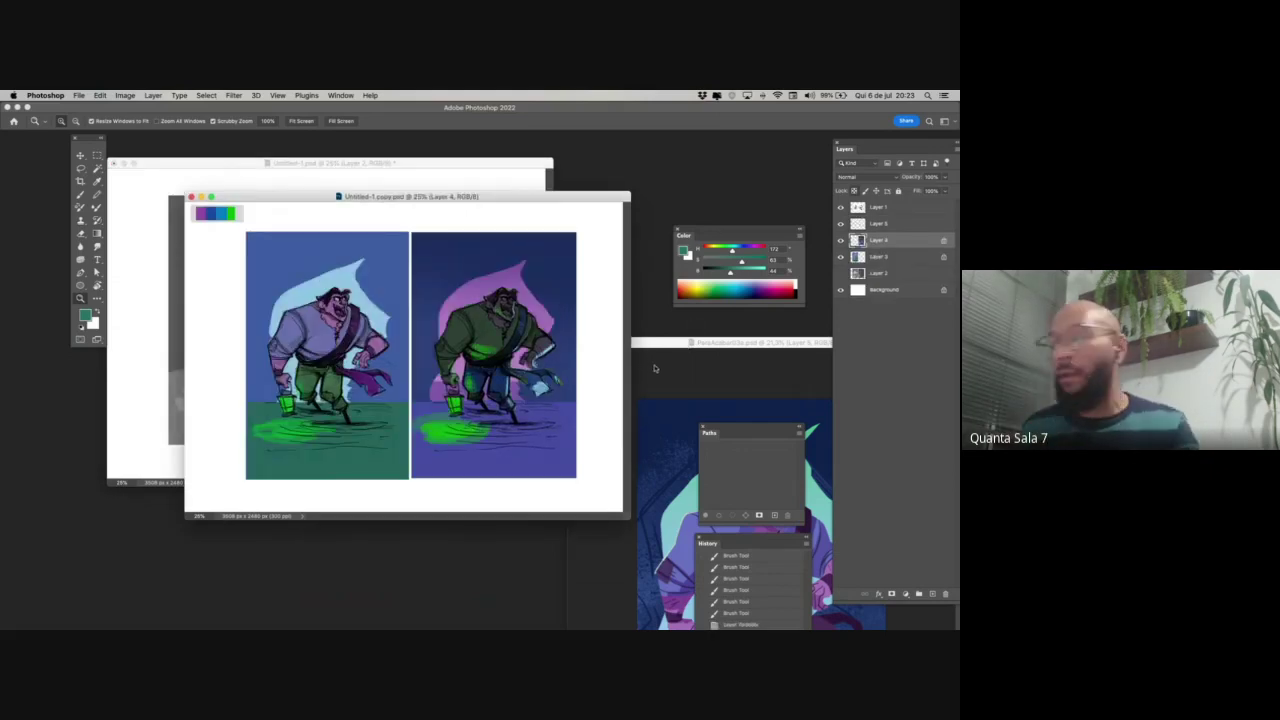
{"action": "left_click_drag", "start_coordinate": [665, 343], "coordinate": [310, 133]}
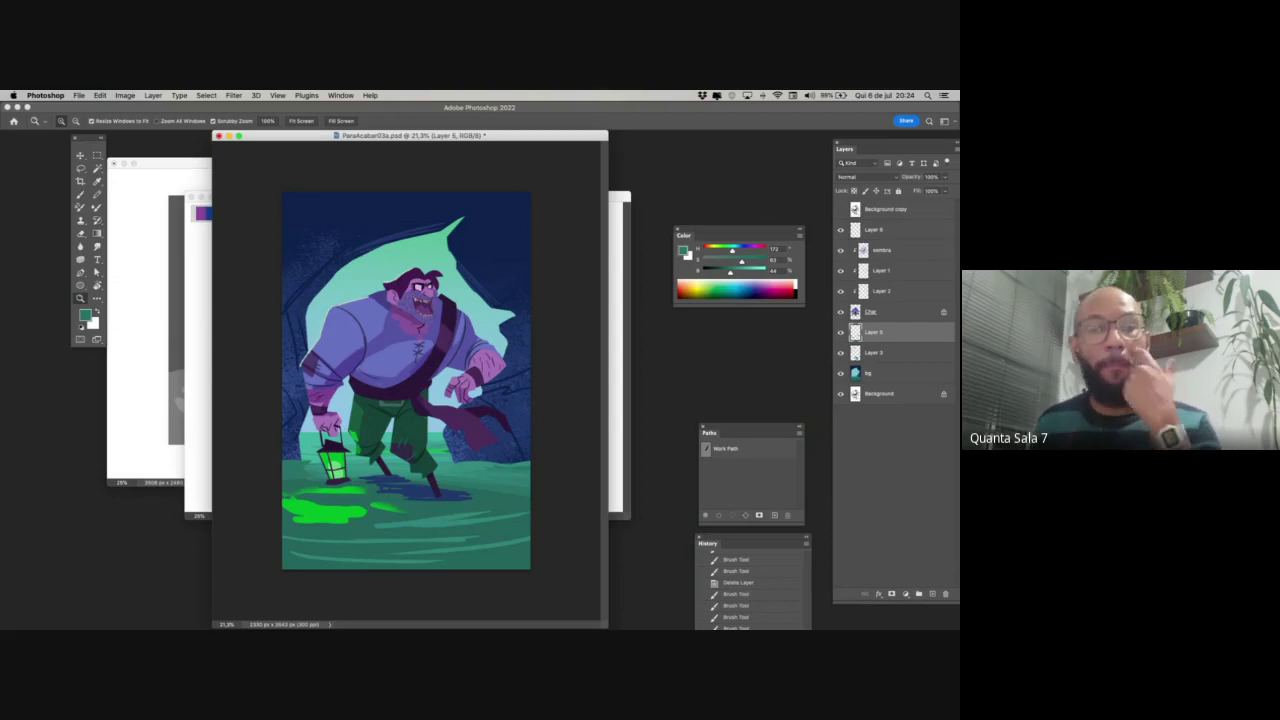
{"action": "key", "text": "super+Tab"}
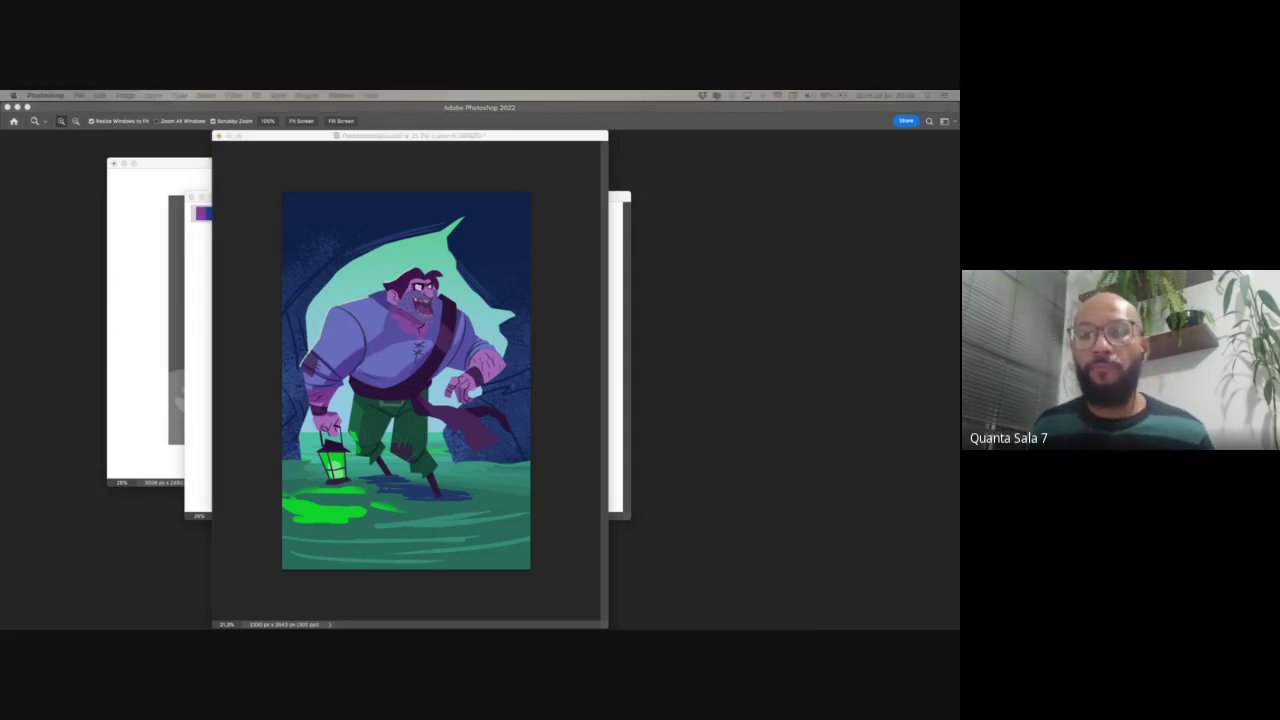